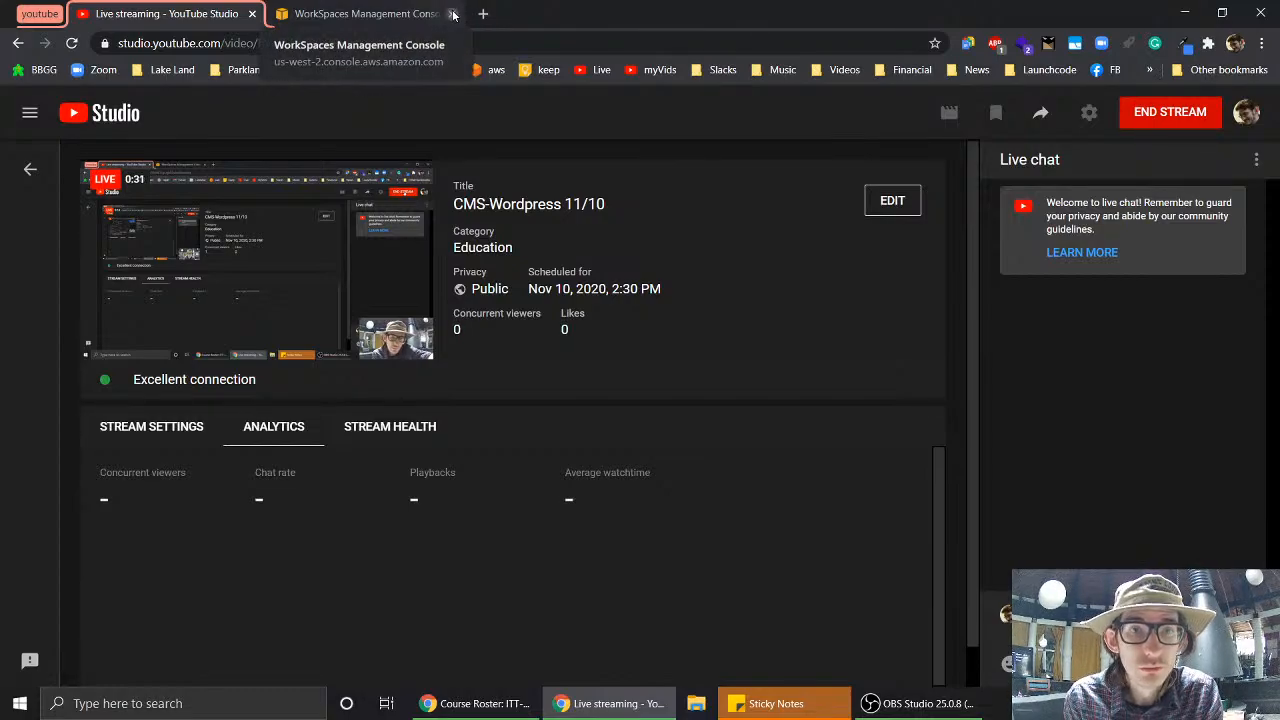
- Close the course roster window, then reopen it with Ctrl+Shift+T
left_click(500, 705)
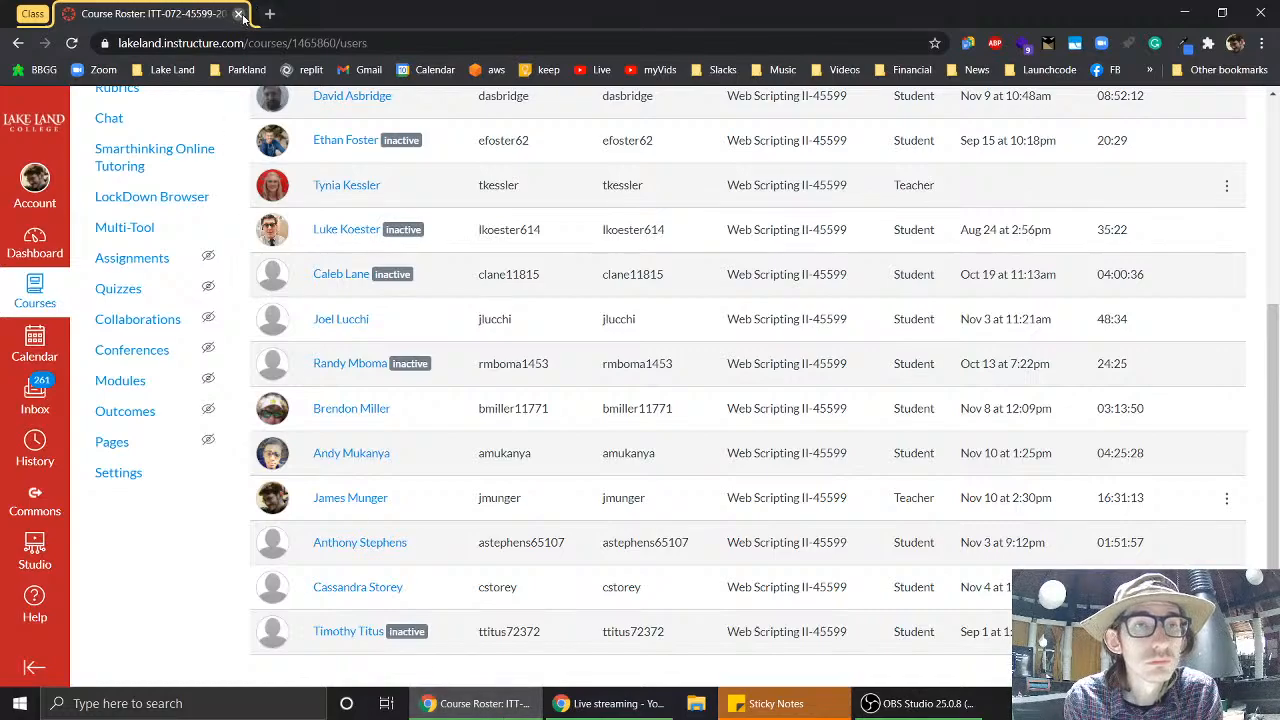
left_click(238, 14)
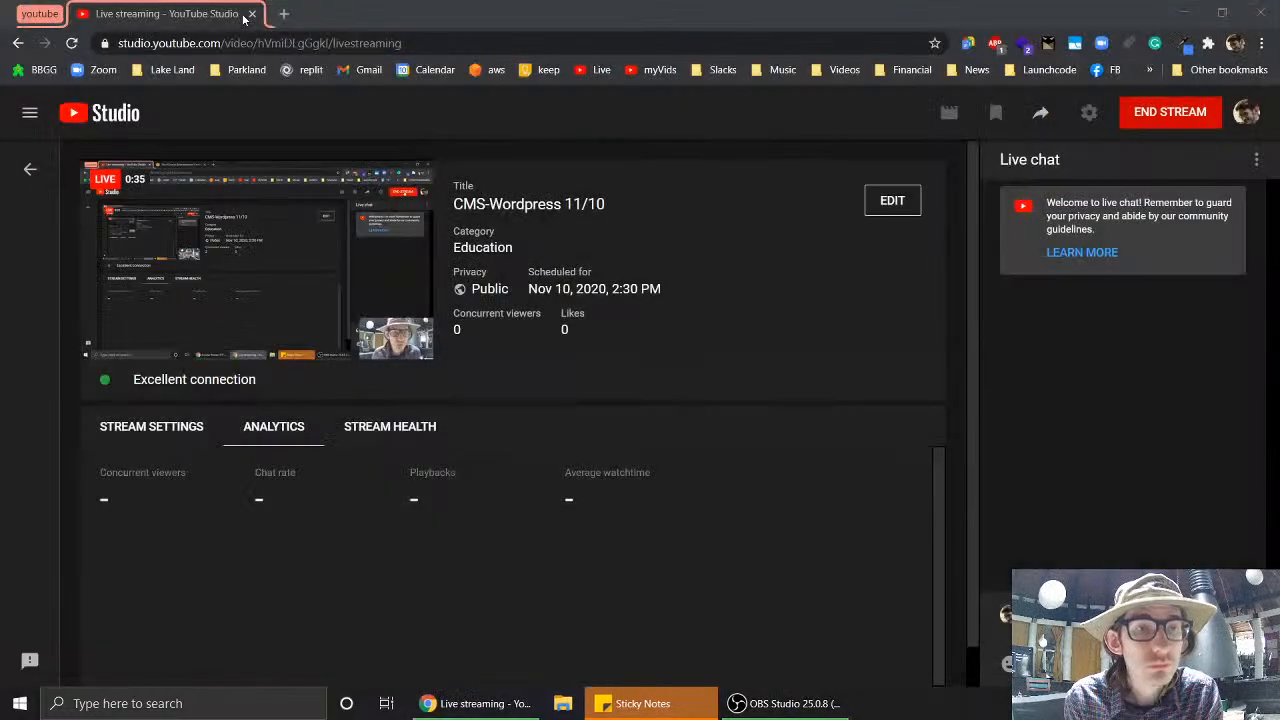
right_click(480, 706)
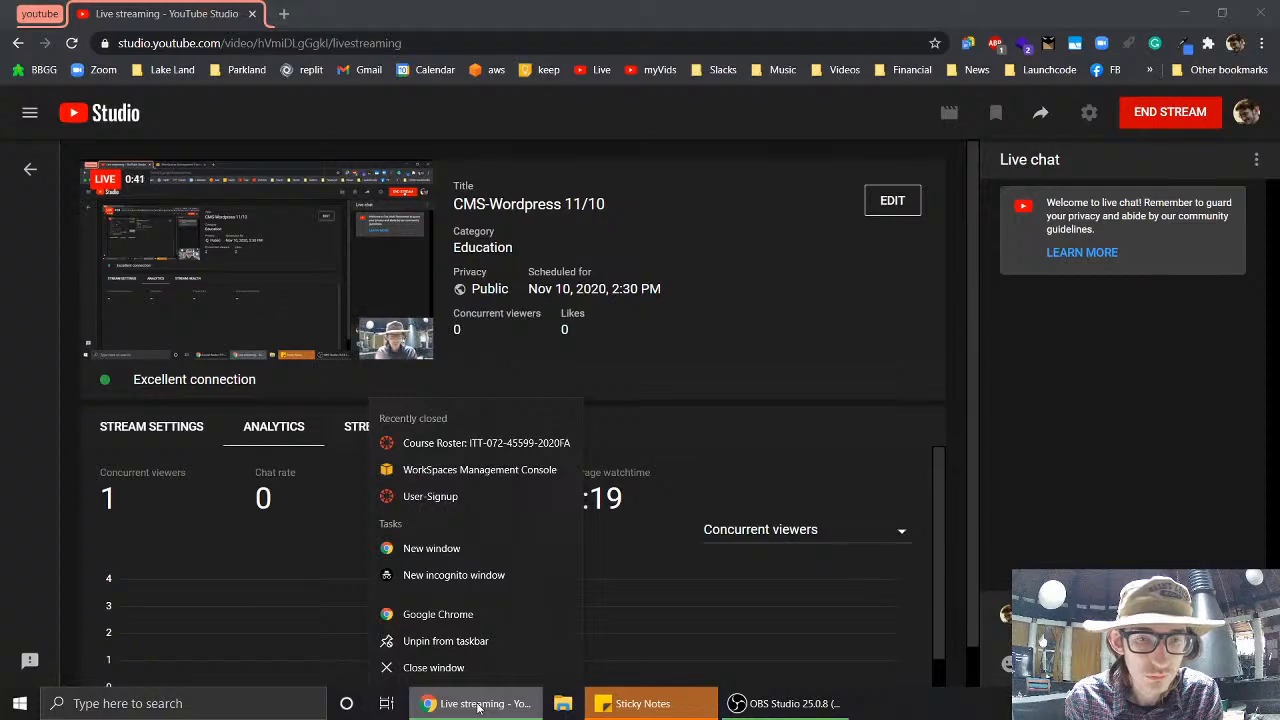
left_click(867, 386)
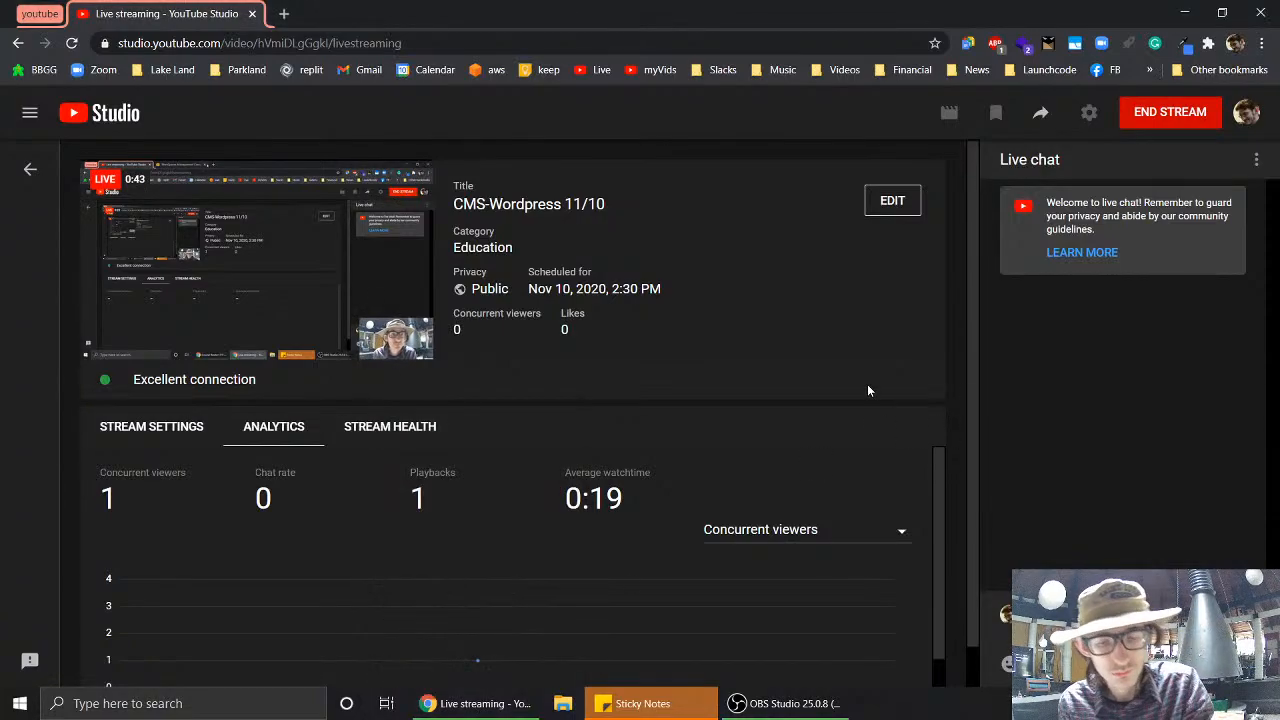
key("ctrl+shift+t")
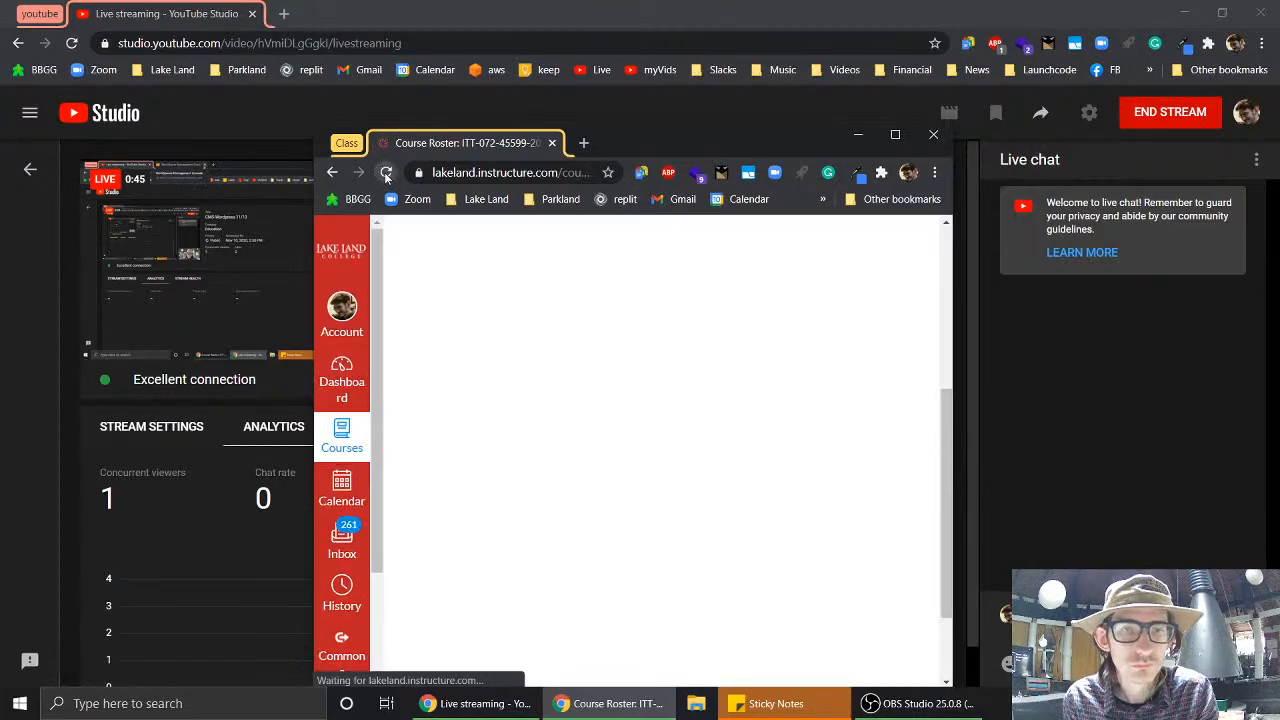
left_click(358, 440)
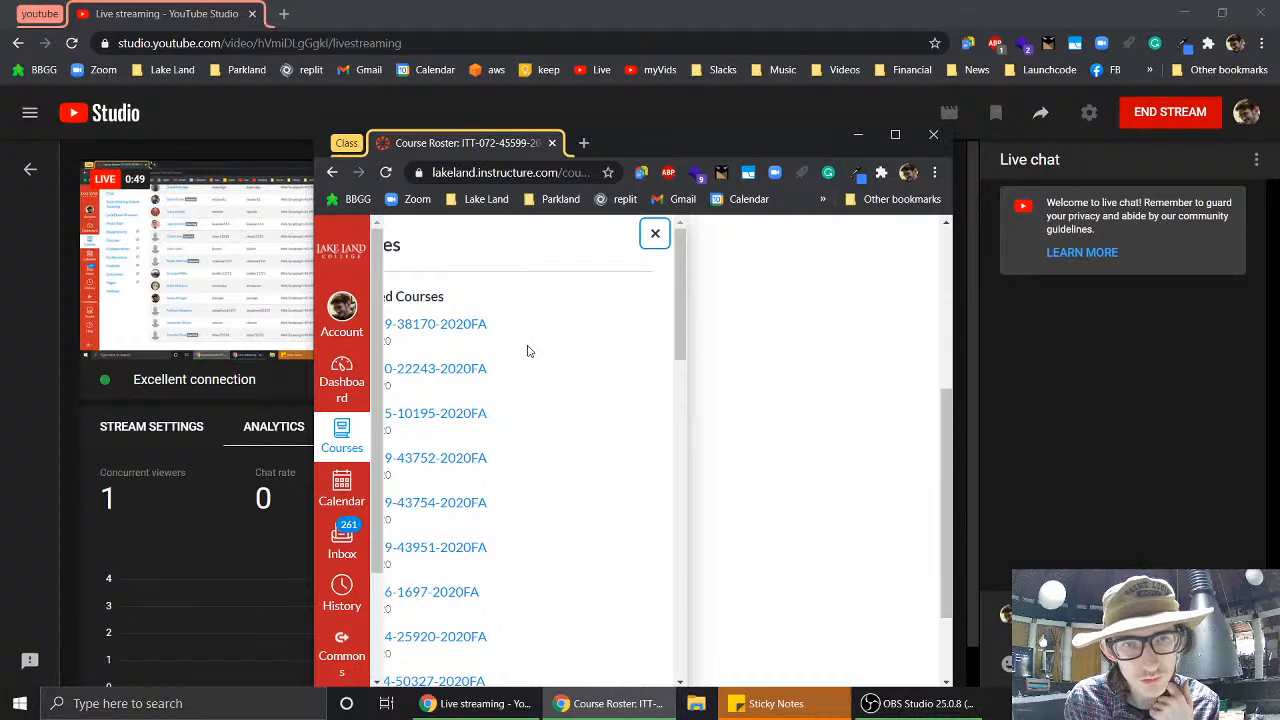
left_click(900, 137)
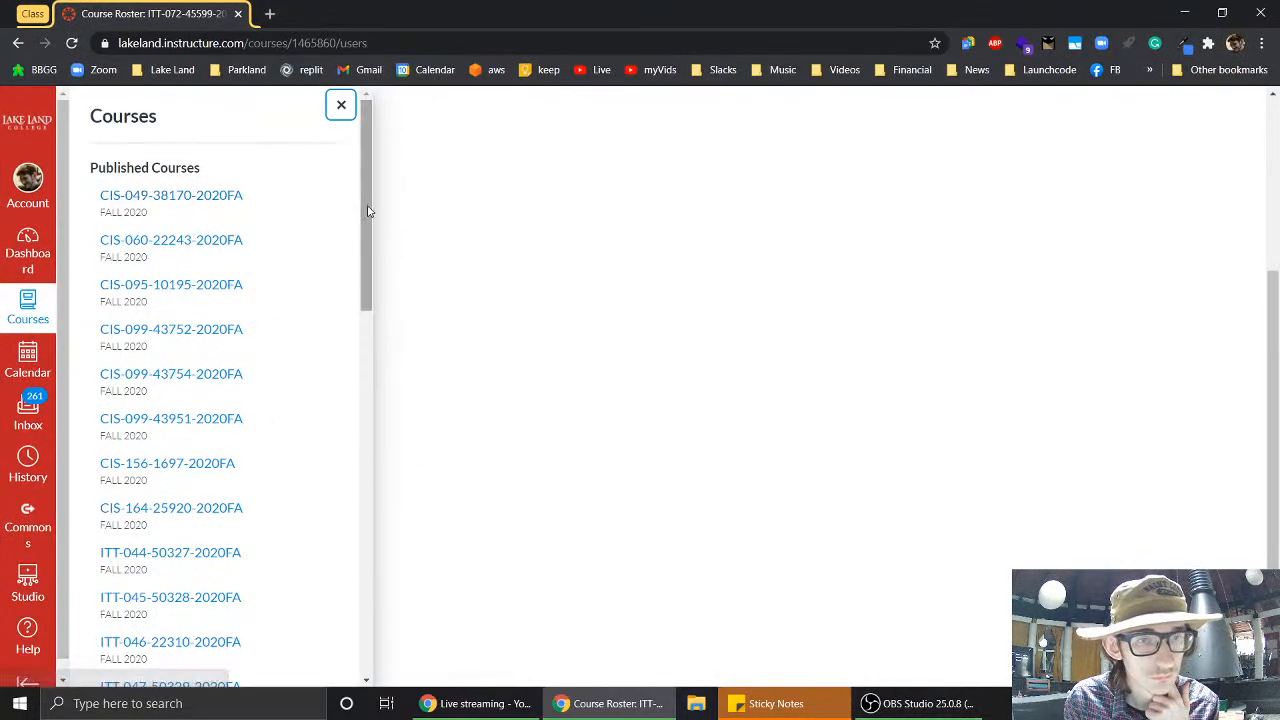
left_click_drag(368, 212, 371, 160)
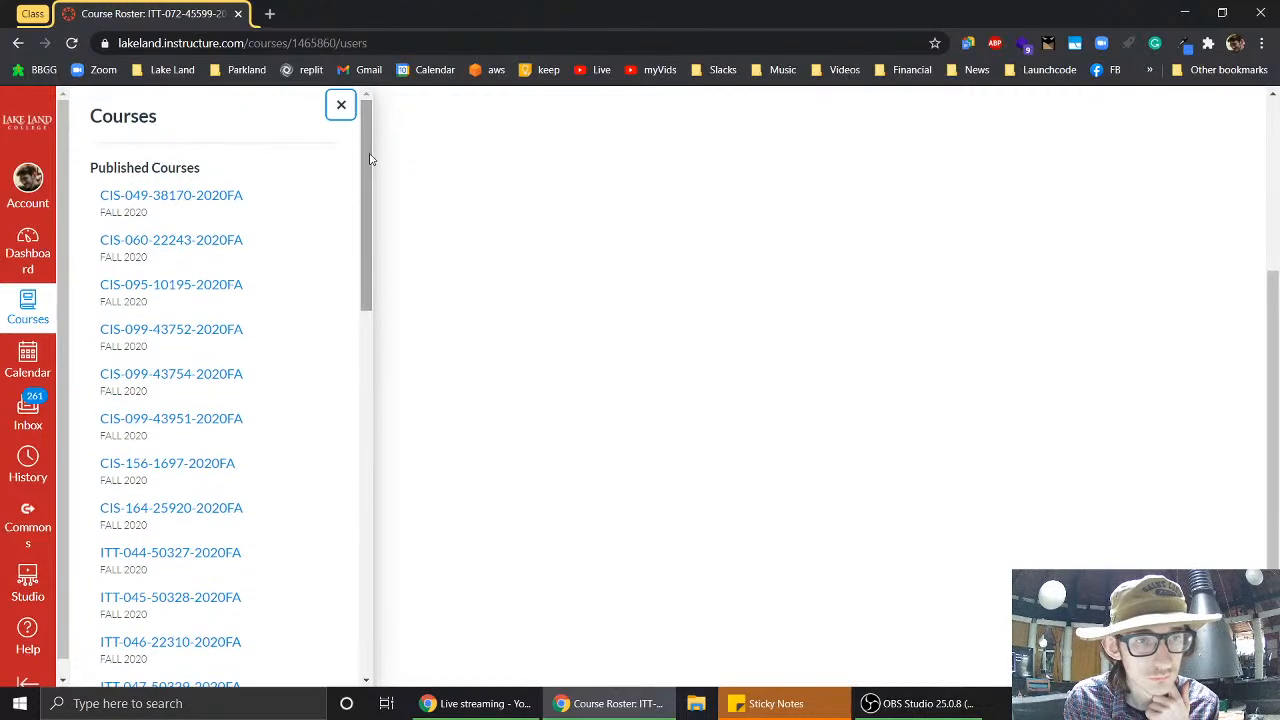
left_click(184, 198)
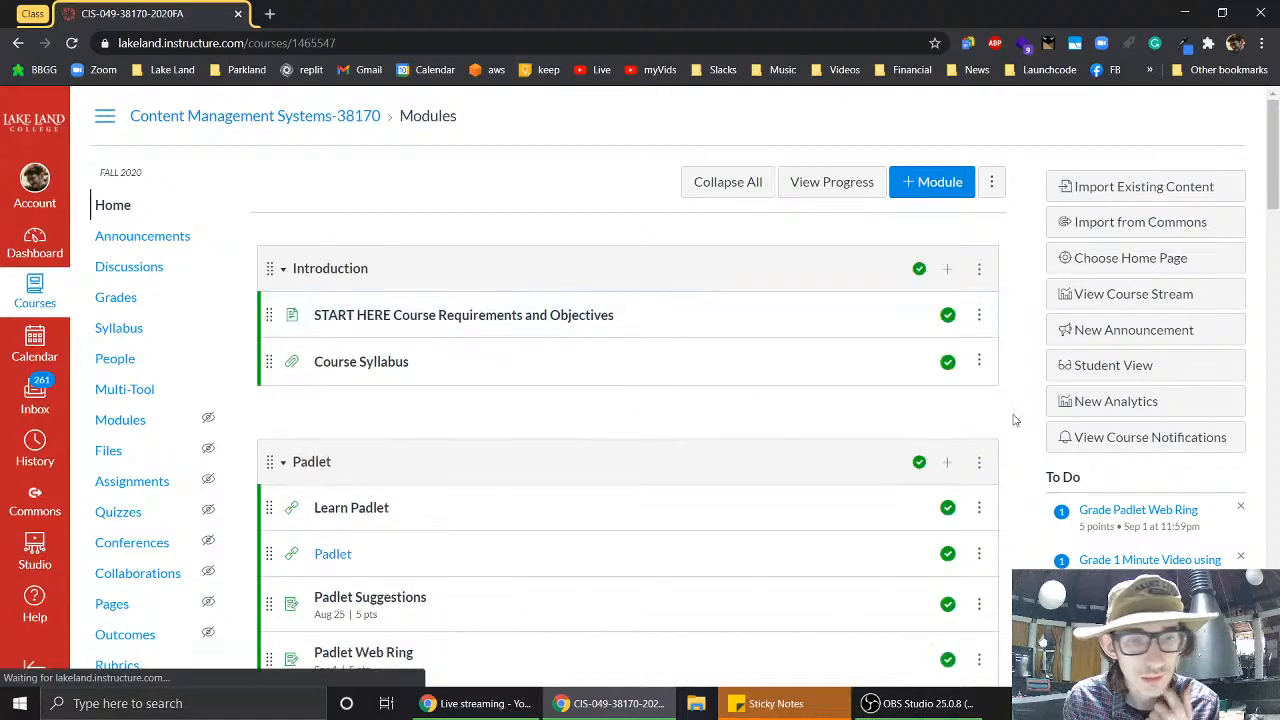
- Open the Research, first site, Themes and plugins WordPress assignments in new tabs
scroll(1014, 420, "down", 3)
scroll(1014, 420, "down", 6)
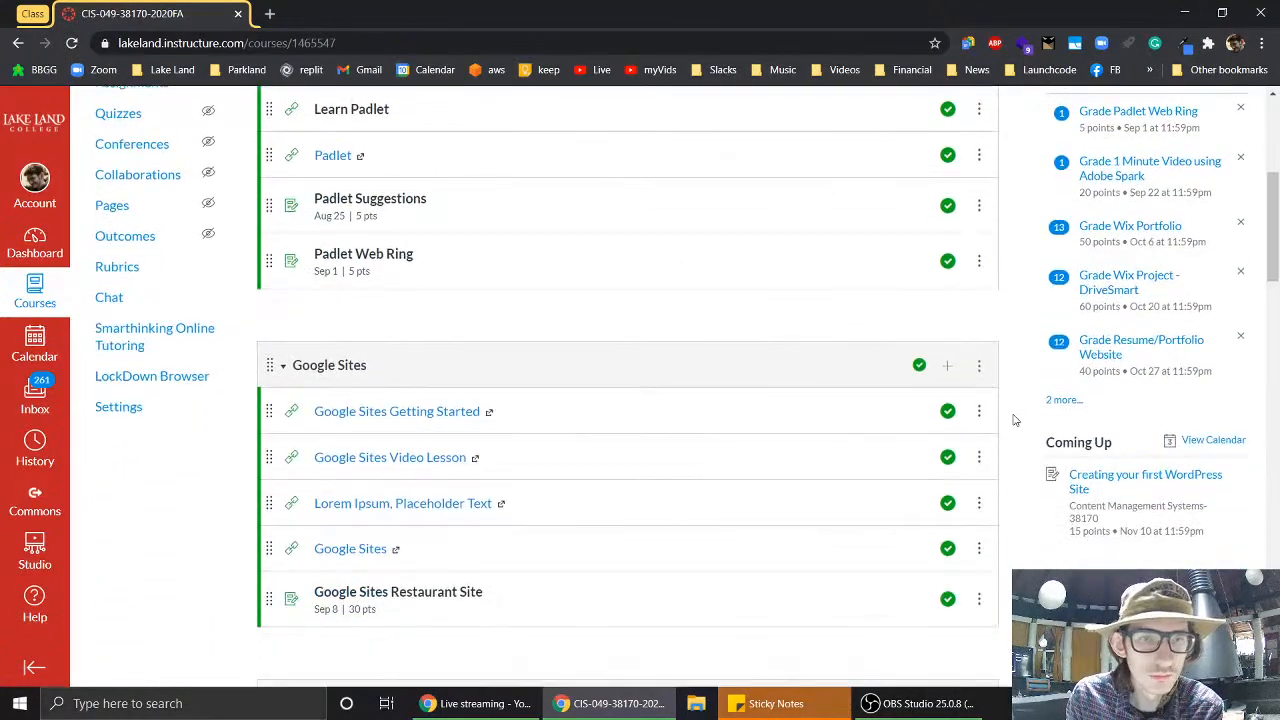
scroll(1014, 420, "down", 6)
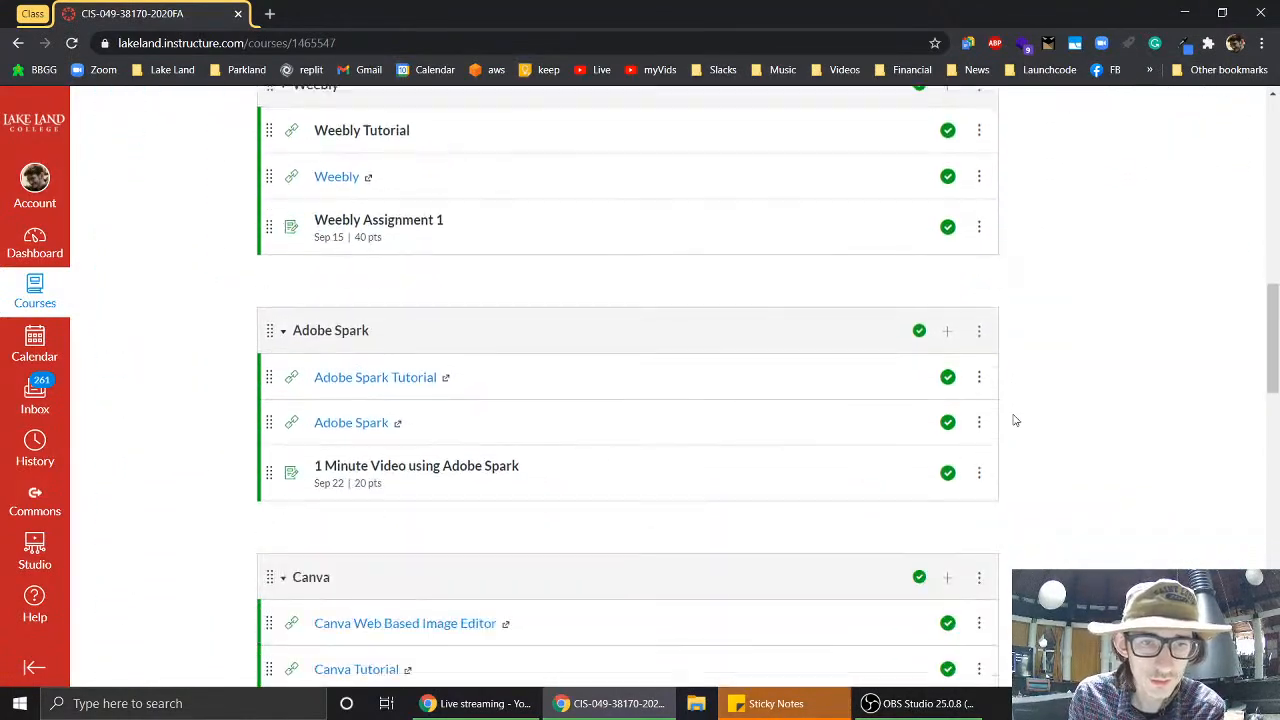
scroll(1014, 420, "down", 8)
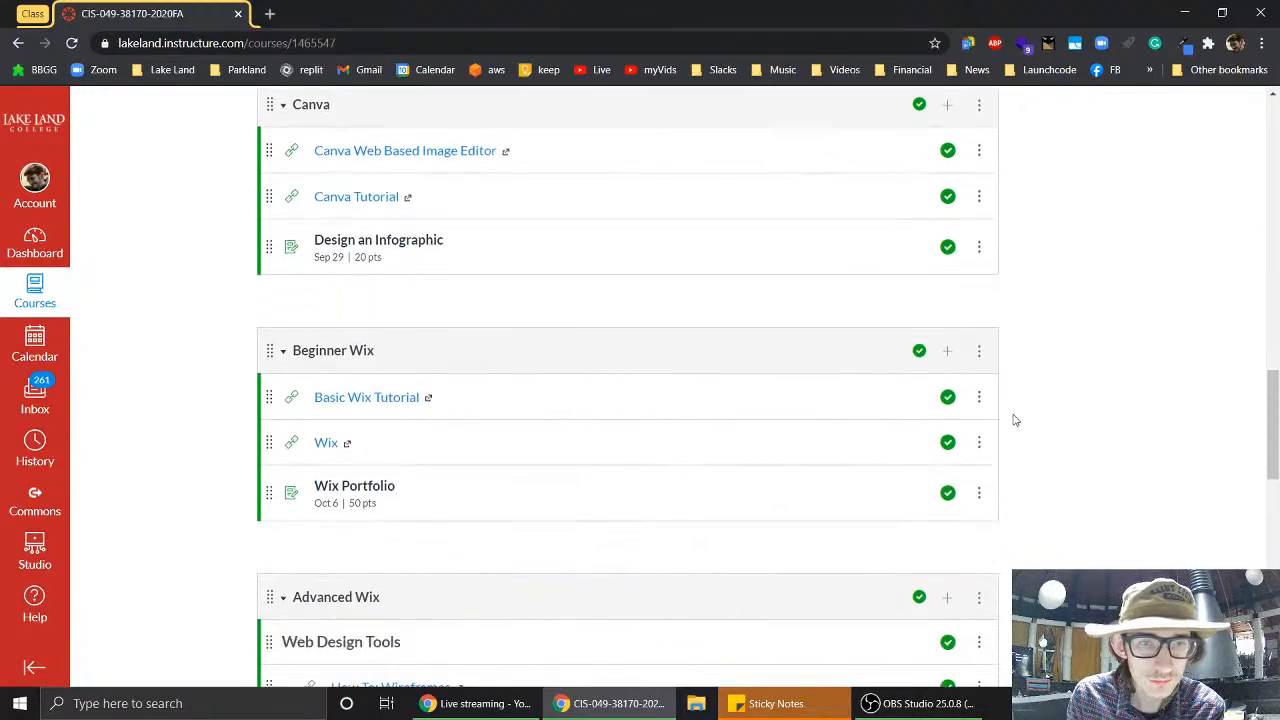
scroll(1014, 420, "down", 2)
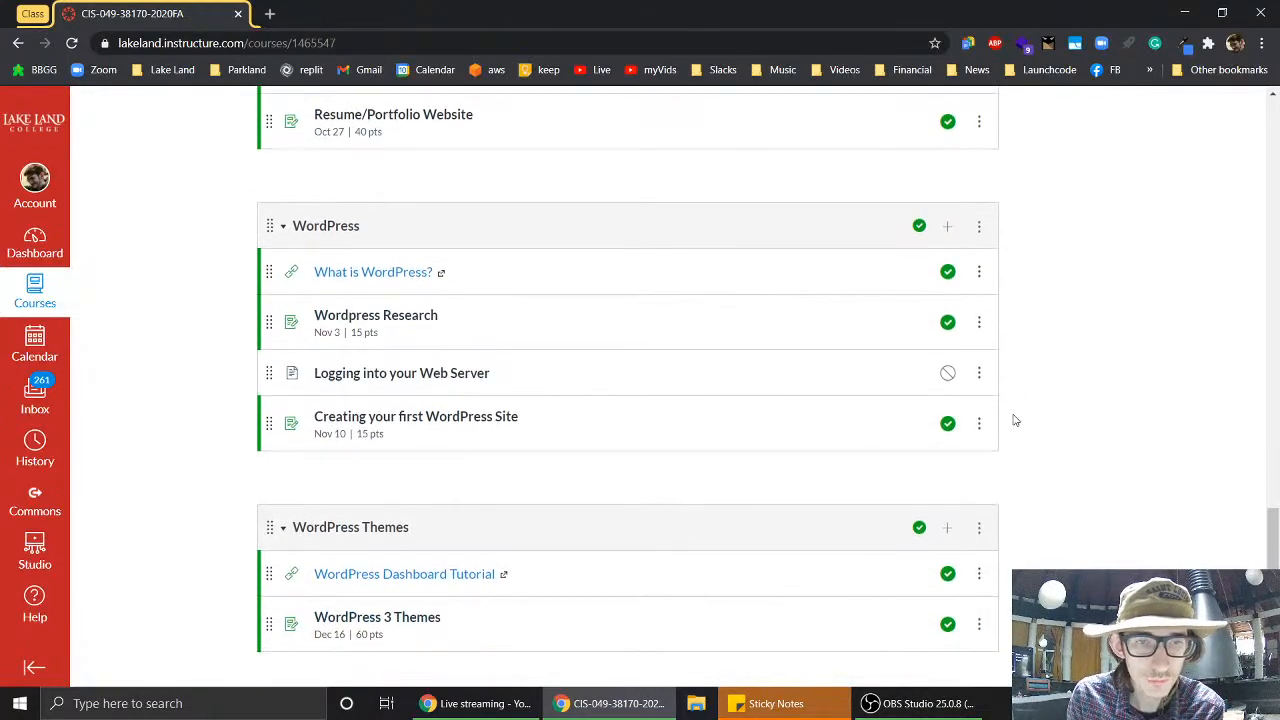
left_click(378, 318, "ctrl")
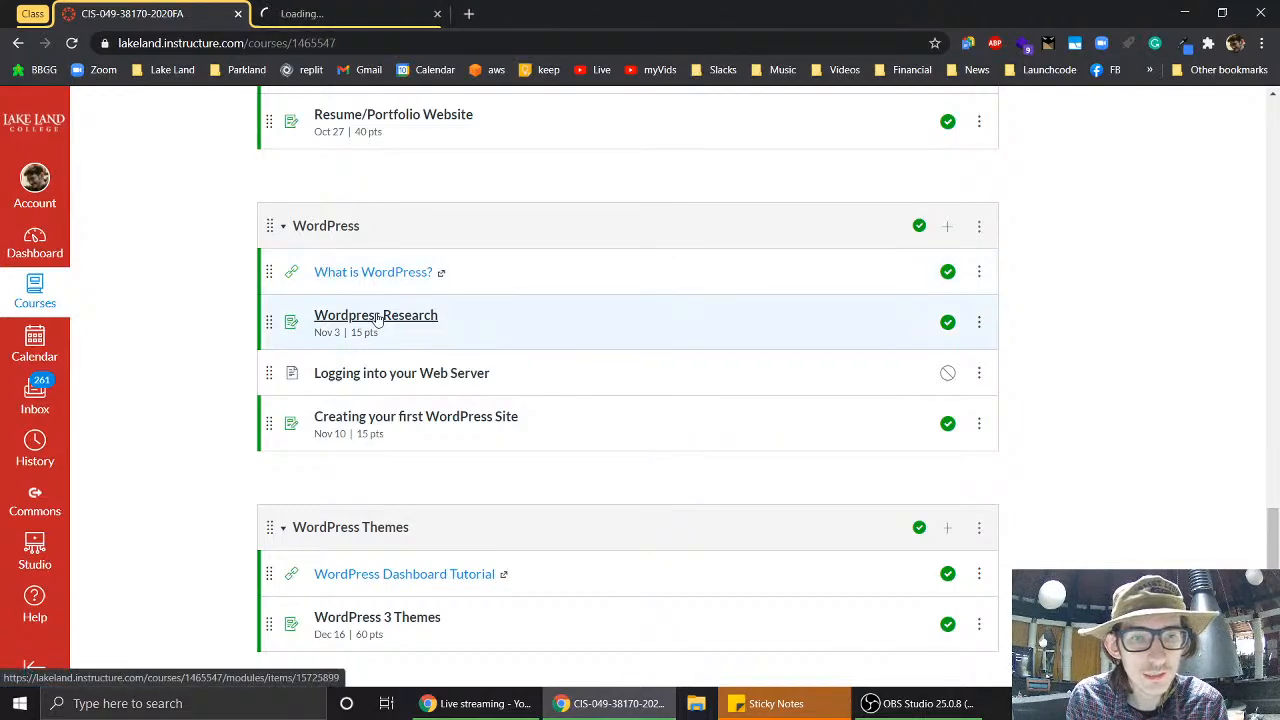
left_click(430, 428, "ctrl")
scroll(170, 509, "down", 2)
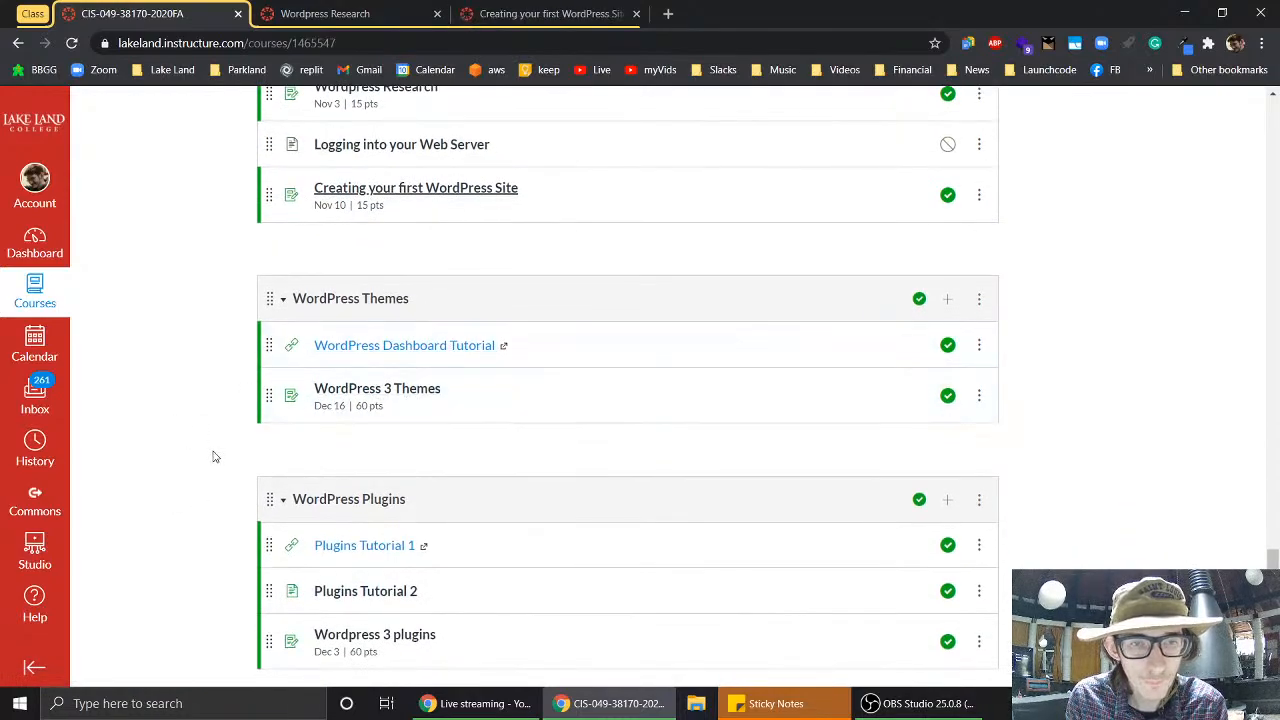
scroll(213, 457, "down", 1)
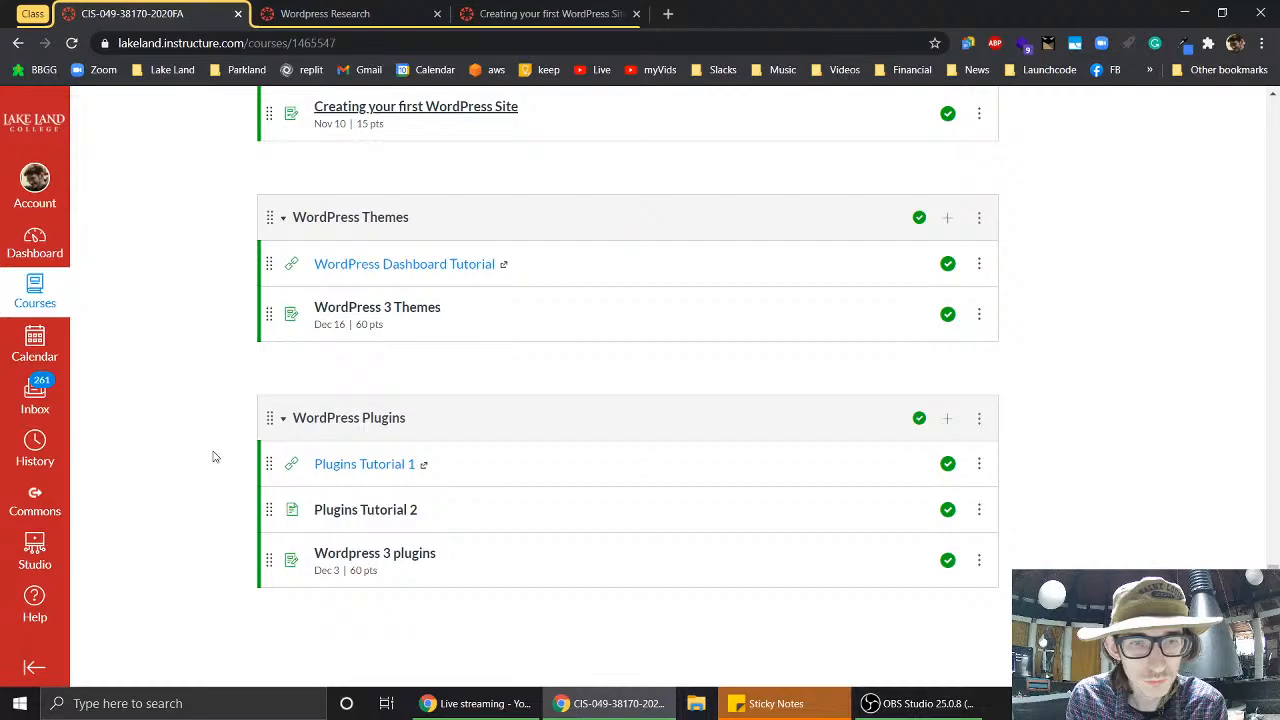
scroll(213, 457, "up", 1)
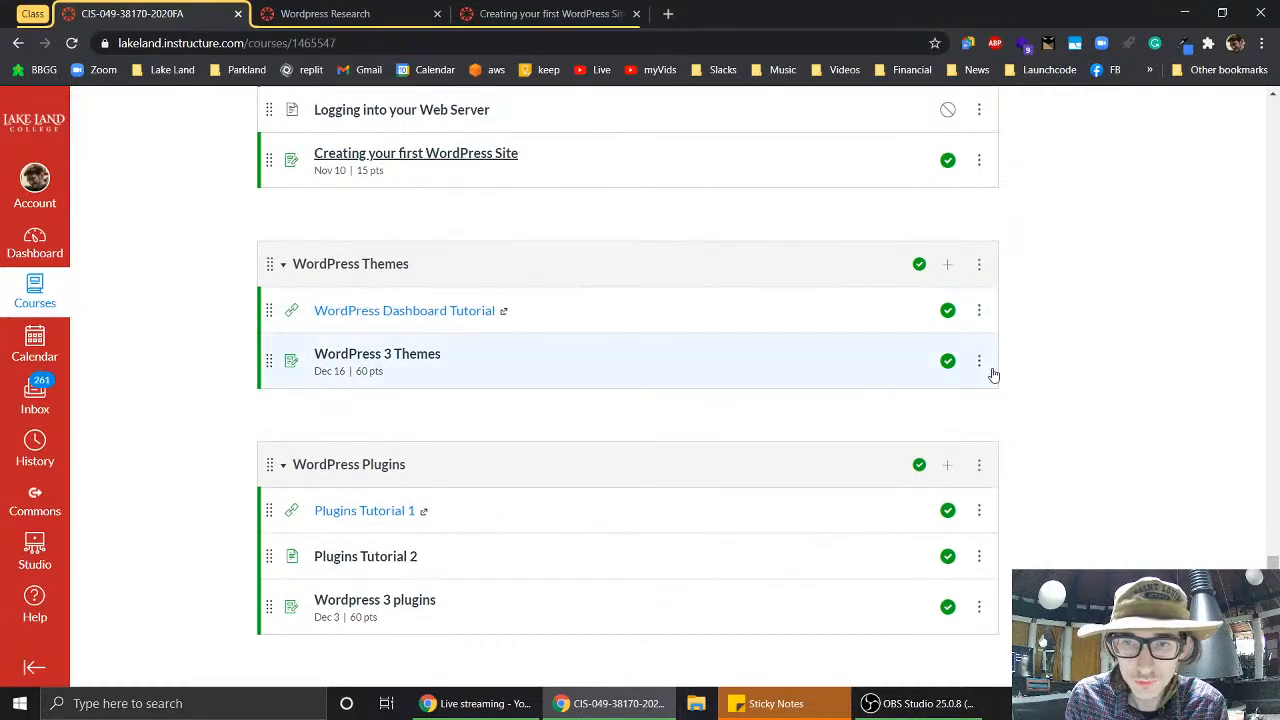
middle_click(337, 362)
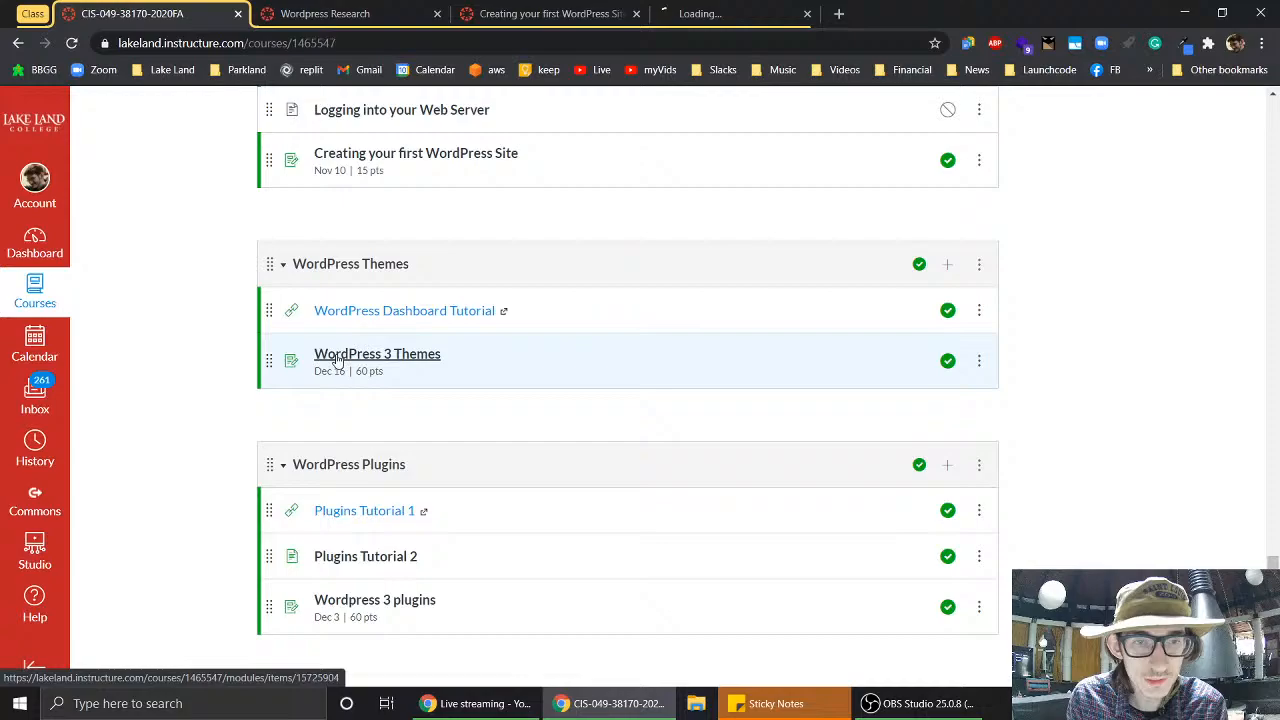
middle_click(407, 608)
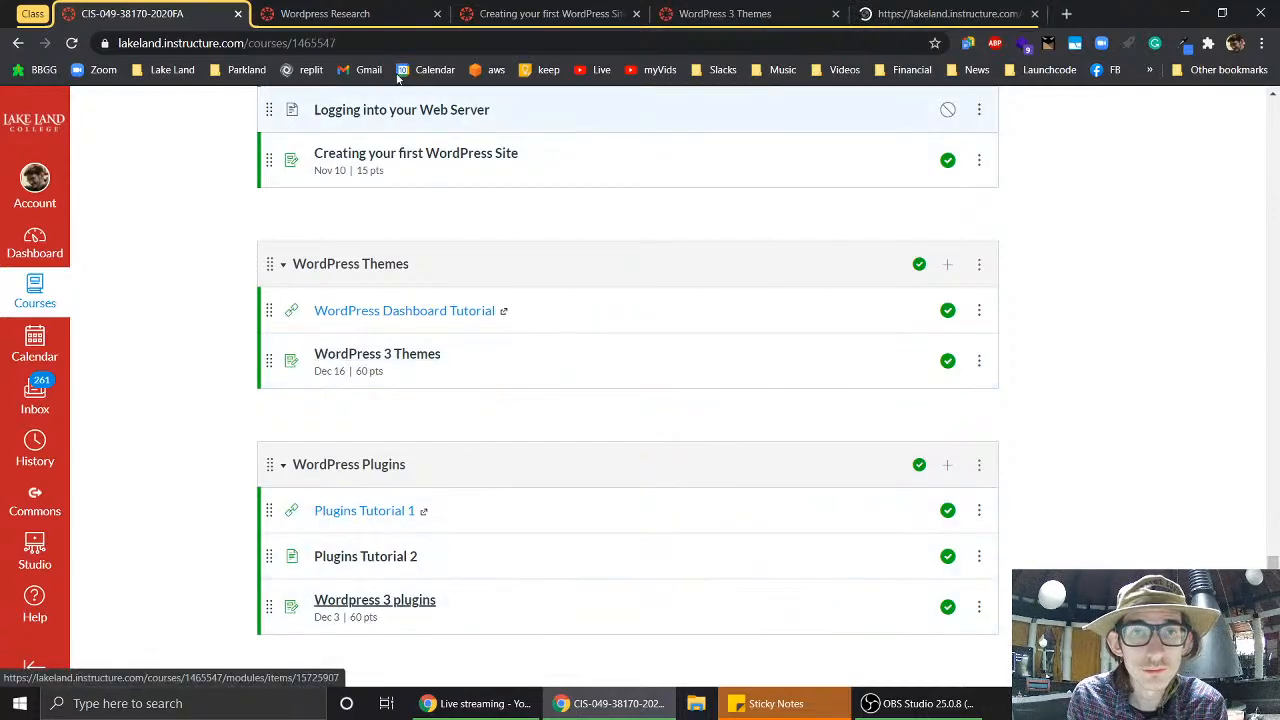
- Close the Wordpress Research tab and edit the Creating your first WordPress Site assignment
left_click(366, 14)
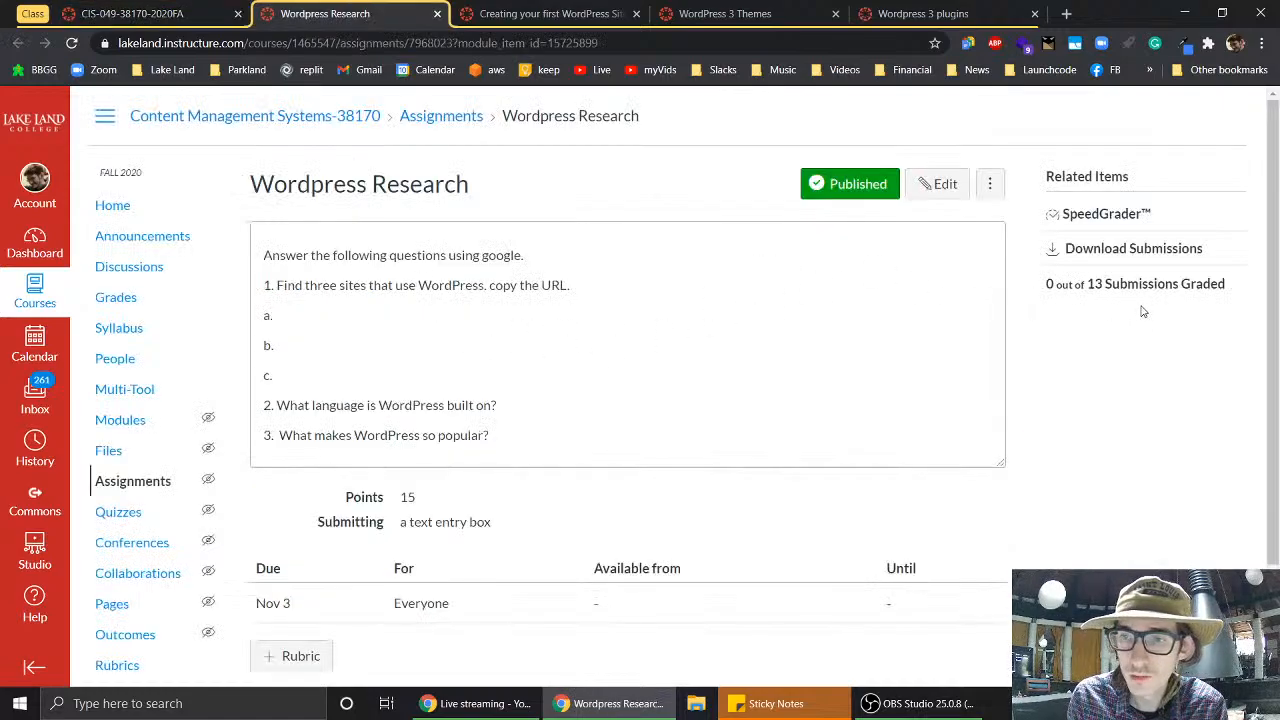
left_click(437, 17)
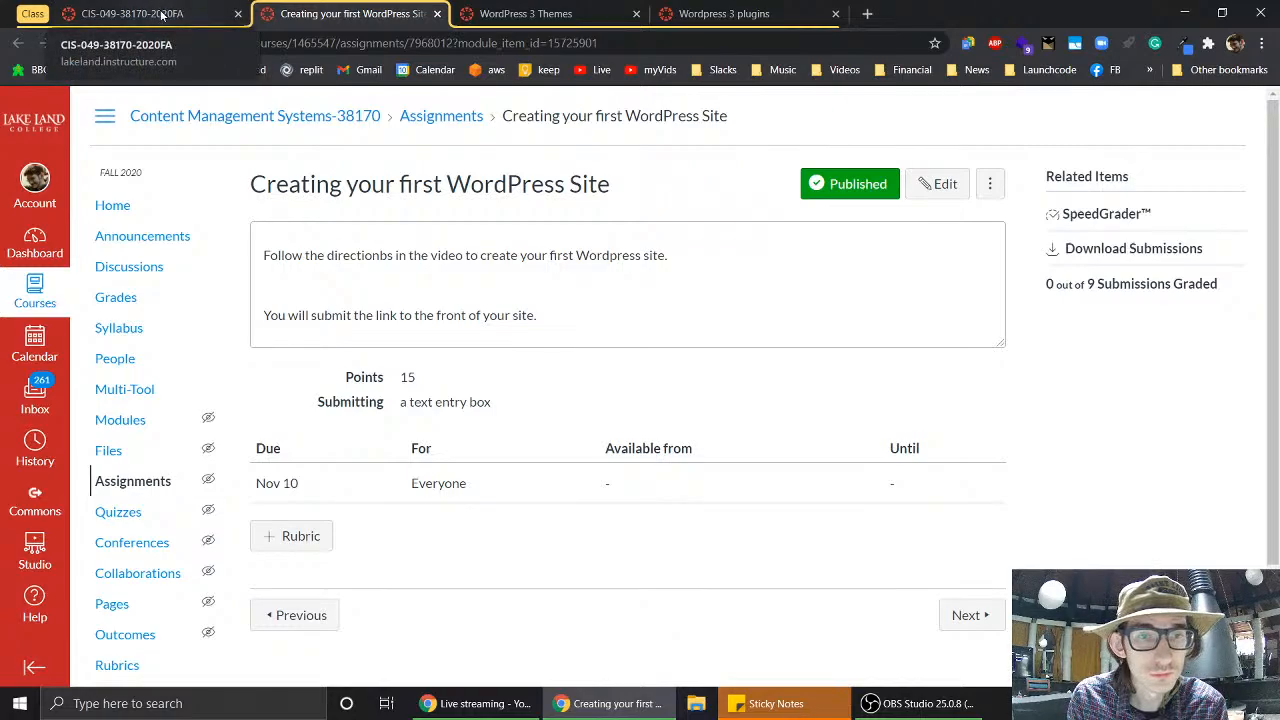
left_click(945, 184)
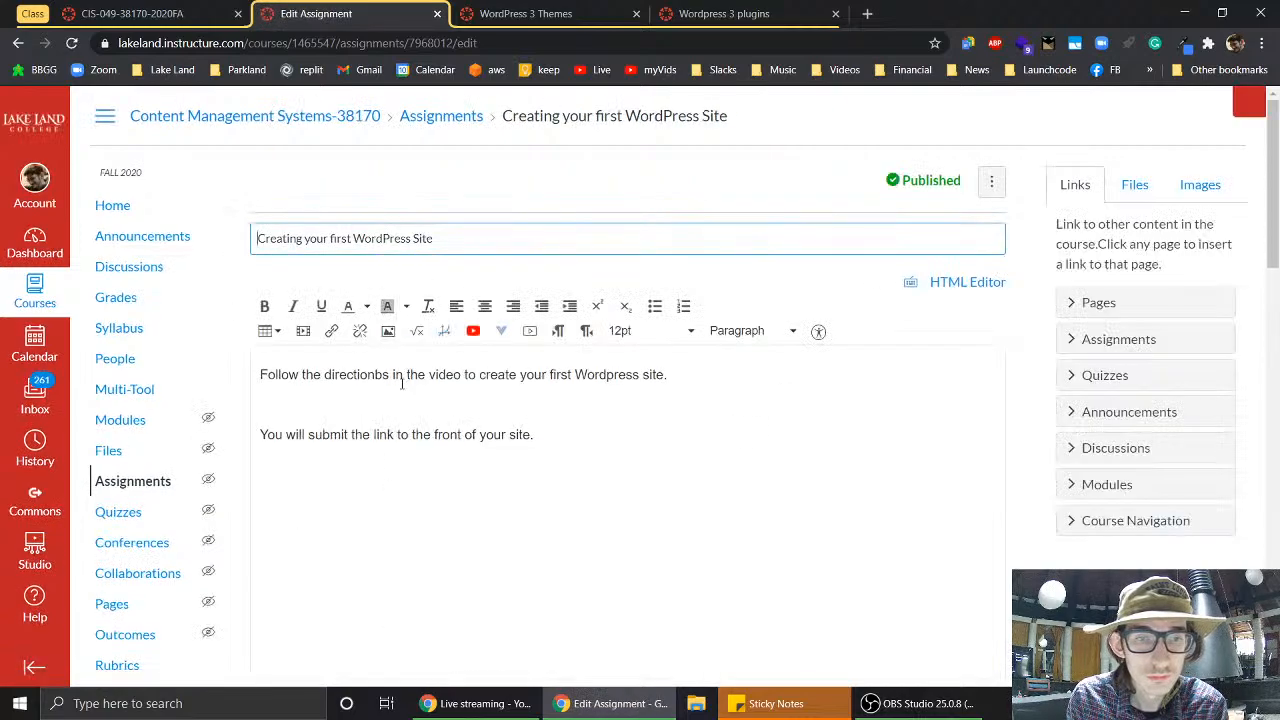
- Fix 'directionbs' to 'directions' and correct 'Wordpress' to 'WordPress' in the description
left_click(384, 376)
key("BackSpace")
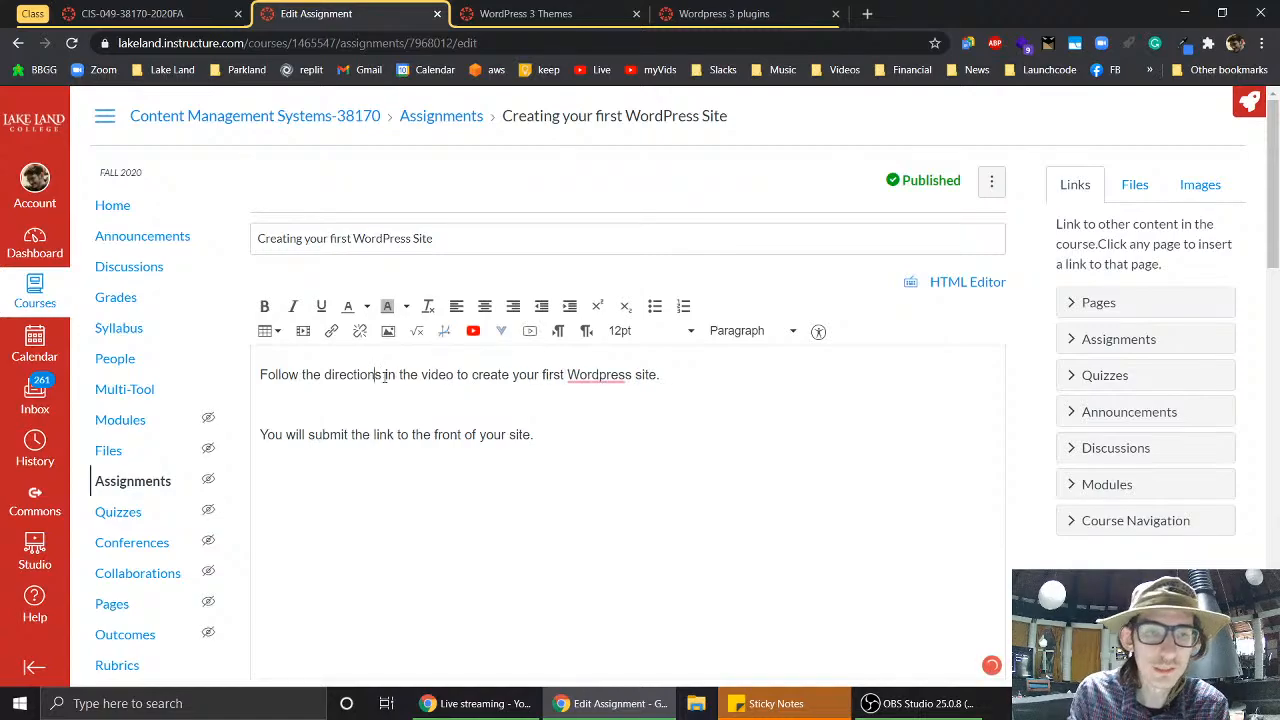
right_click(590, 377)
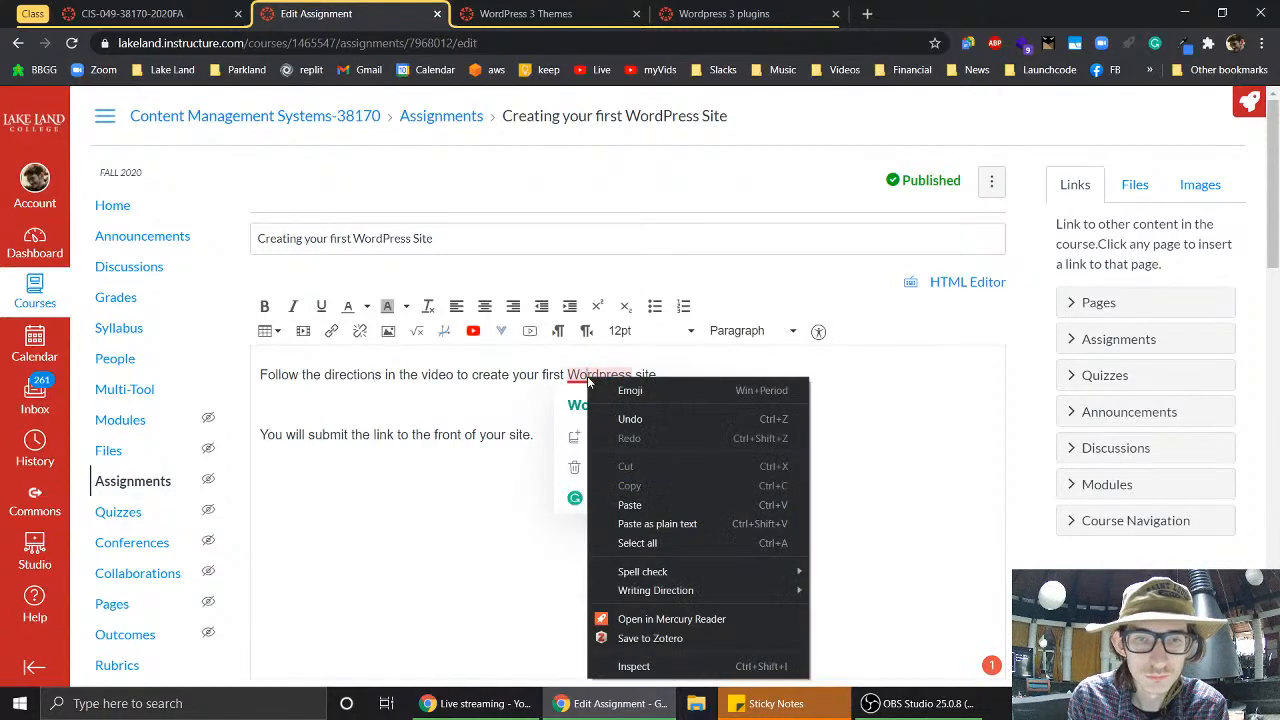
left_click(570, 405)
left_click(570, 405)
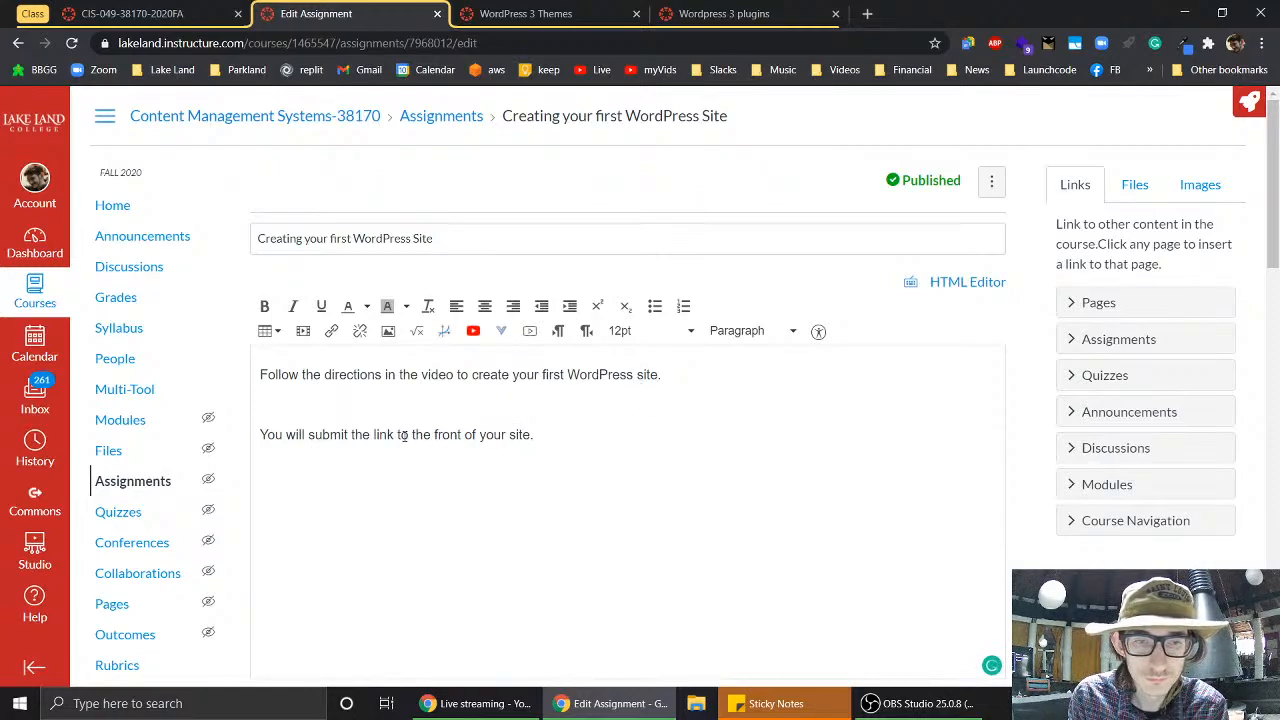
- Replace 'the front of' with 'published' so it asks for the published site link
left_click_drag(413, 434, 477, 434)
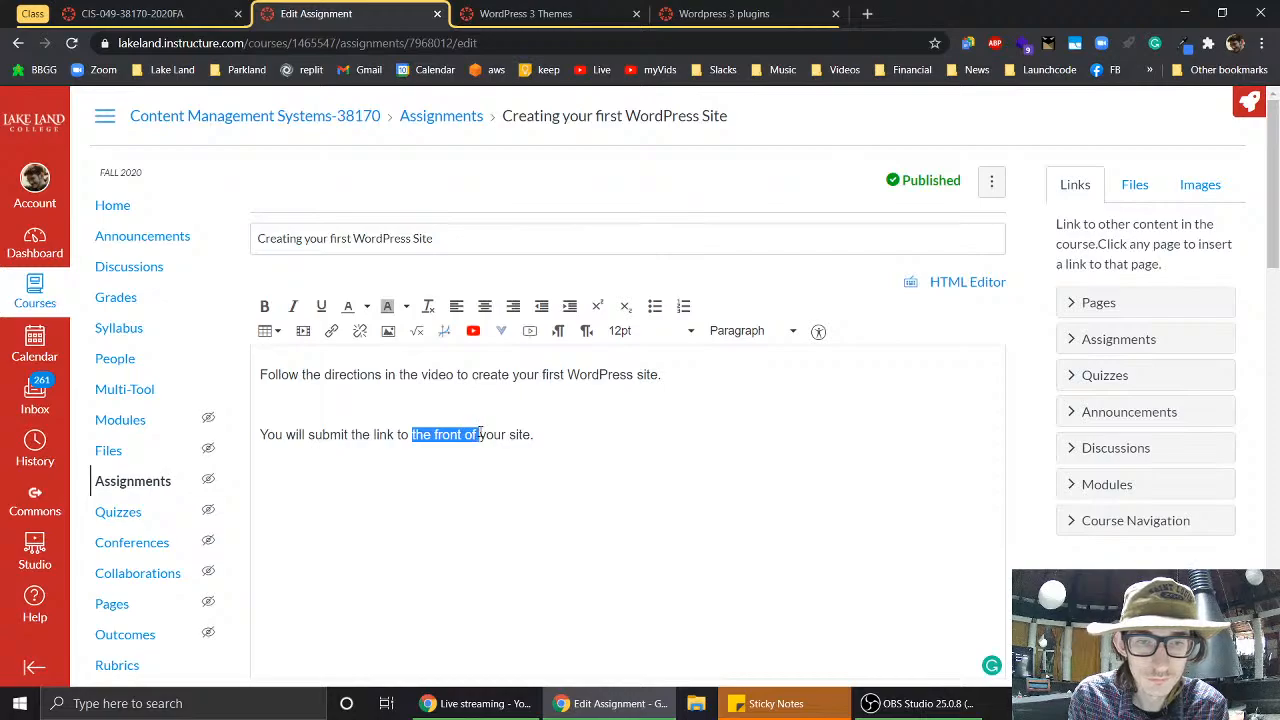
key("BackSpace")
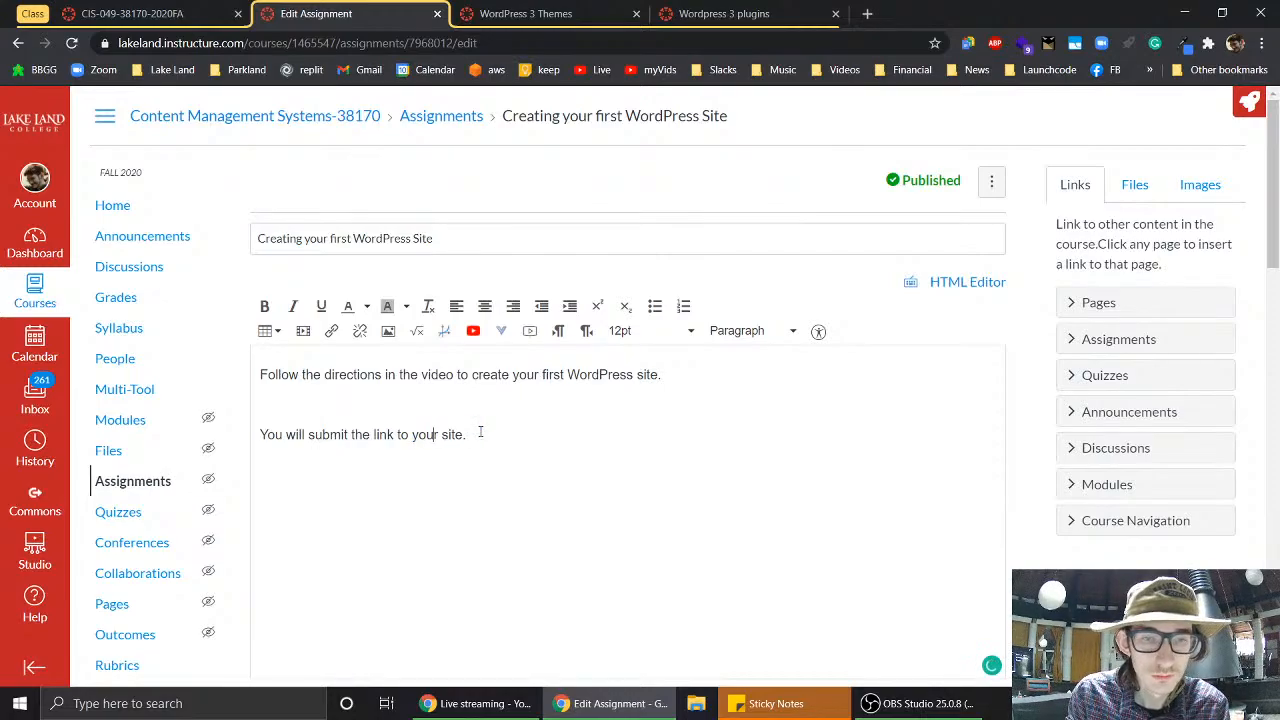
type("published")
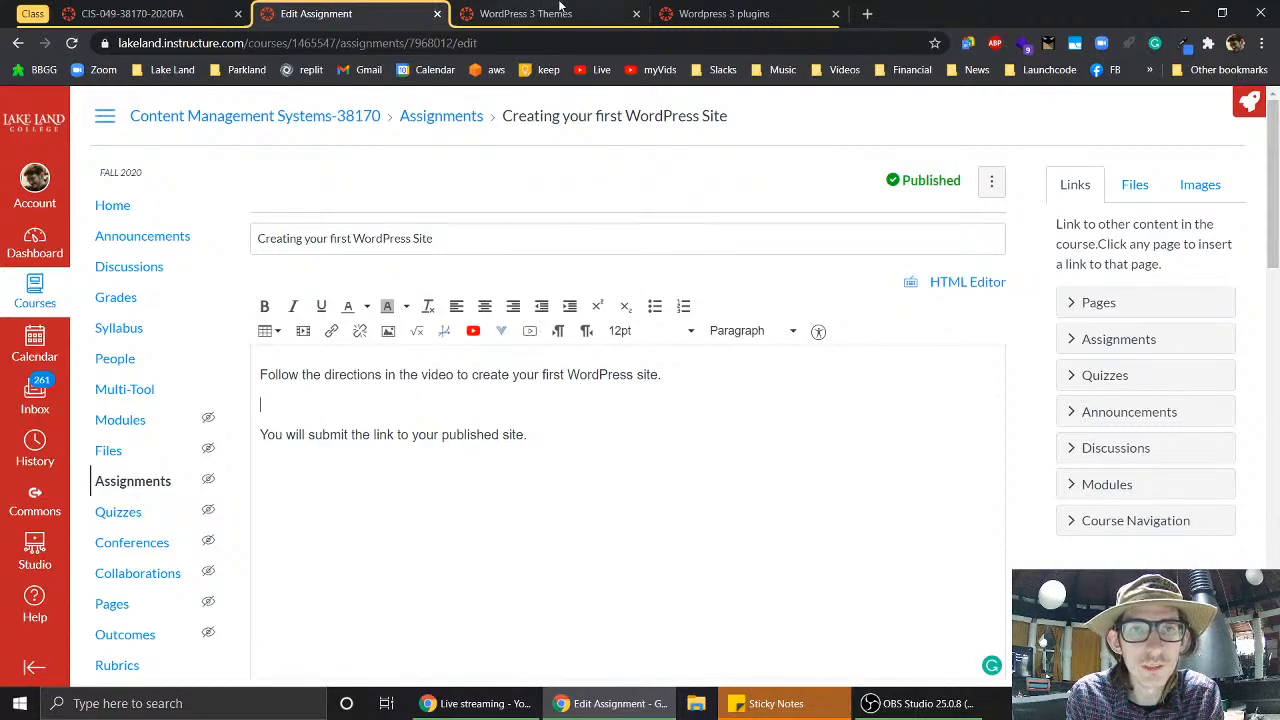
- Open the 'CMS-WordPress Setting up our first site 10/27' video and copy its youtu.be share link
left_click(866, 13)
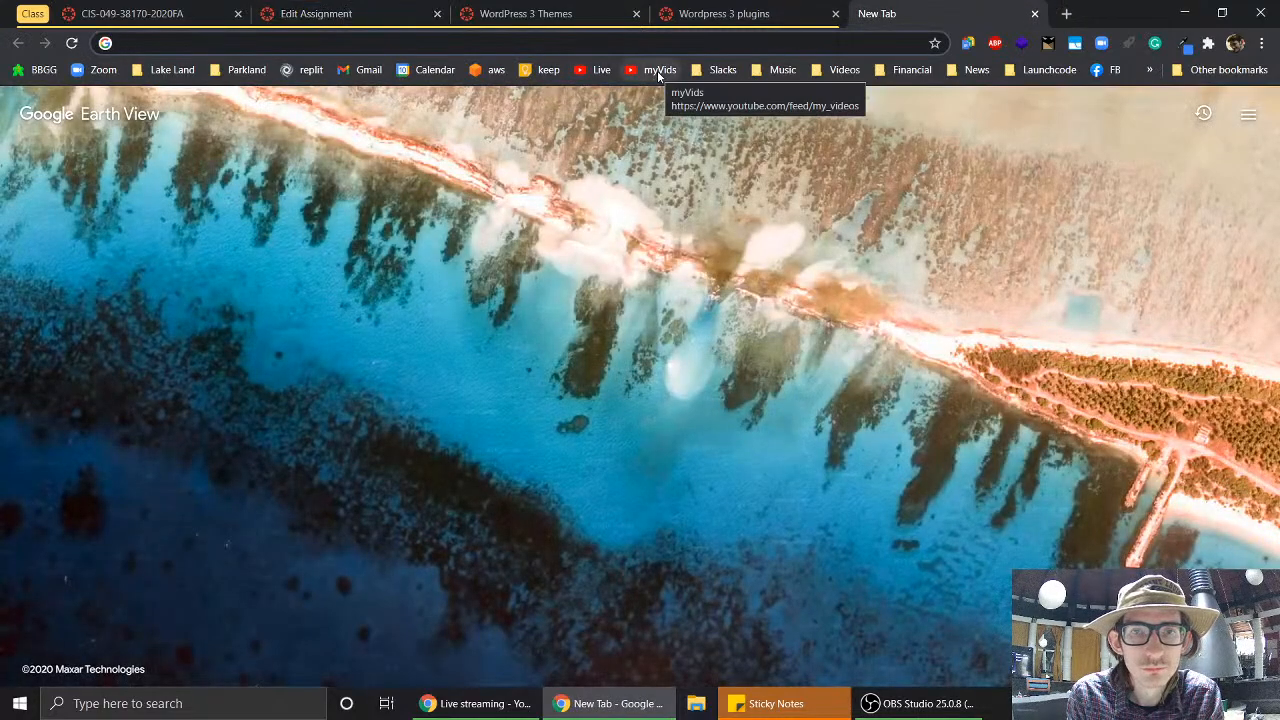
left_click(658, 70)
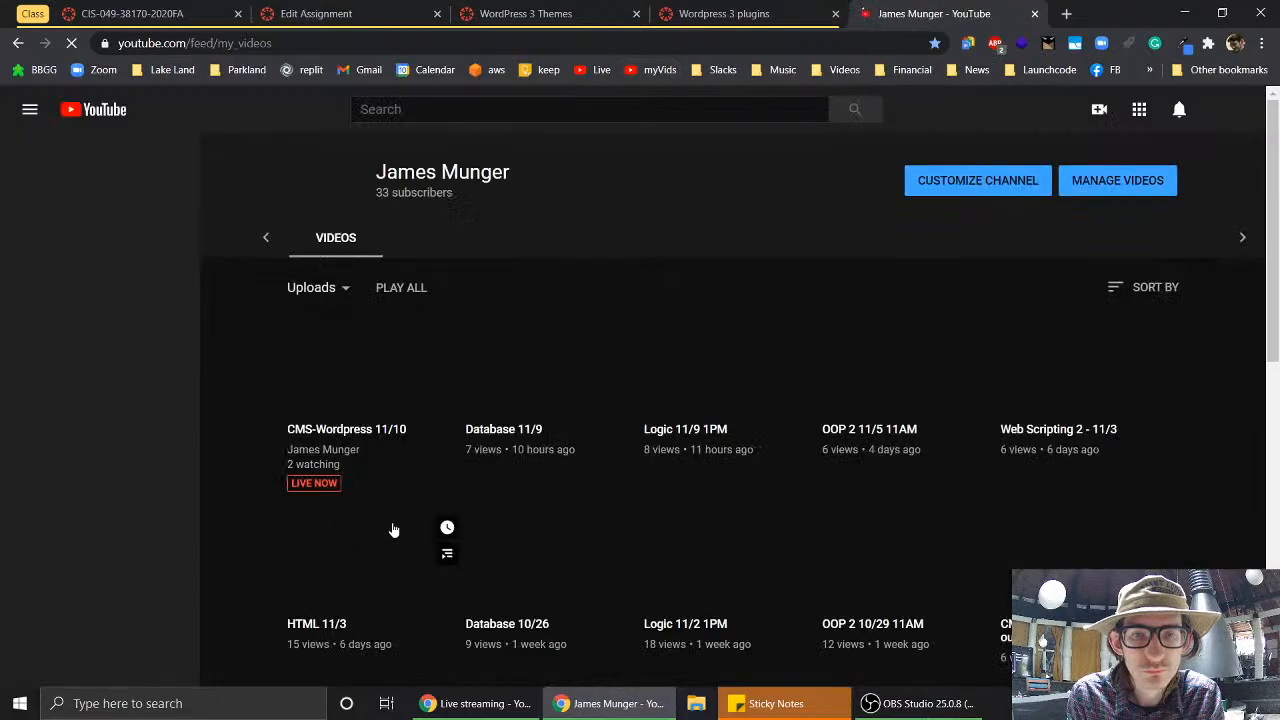
scroll(452, 422, "down", 2)
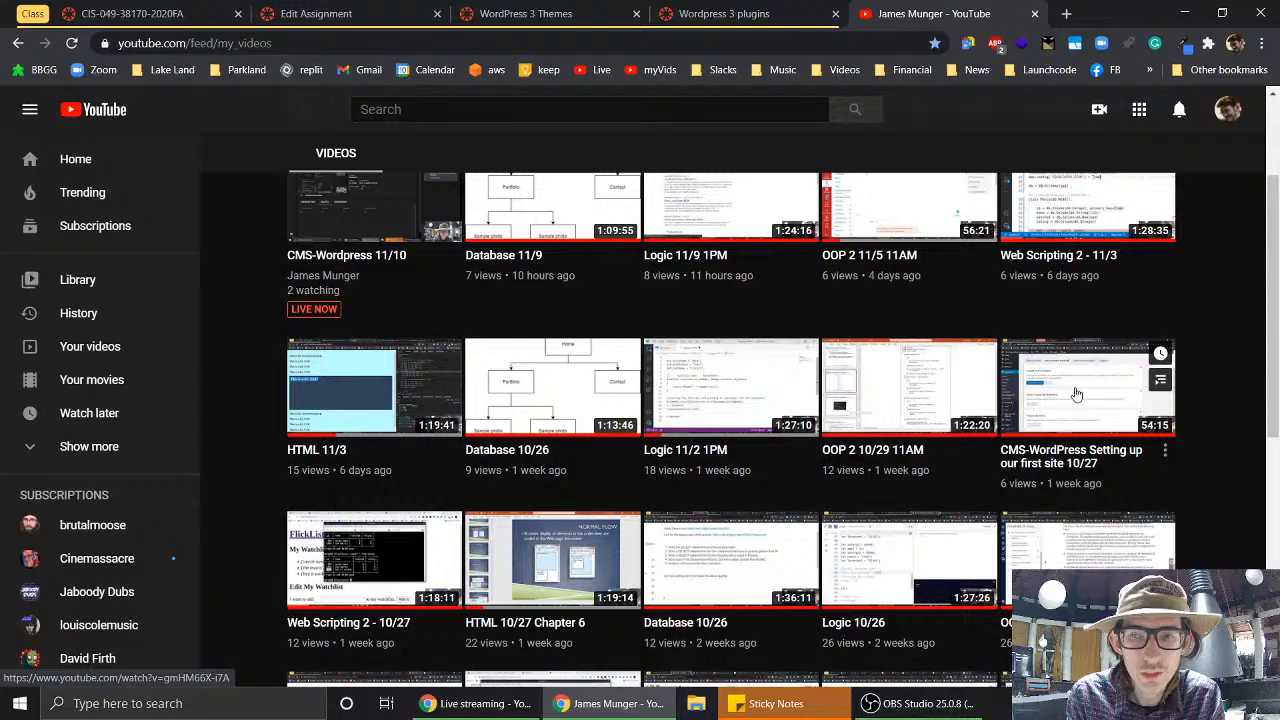
left_click(1166, 452)
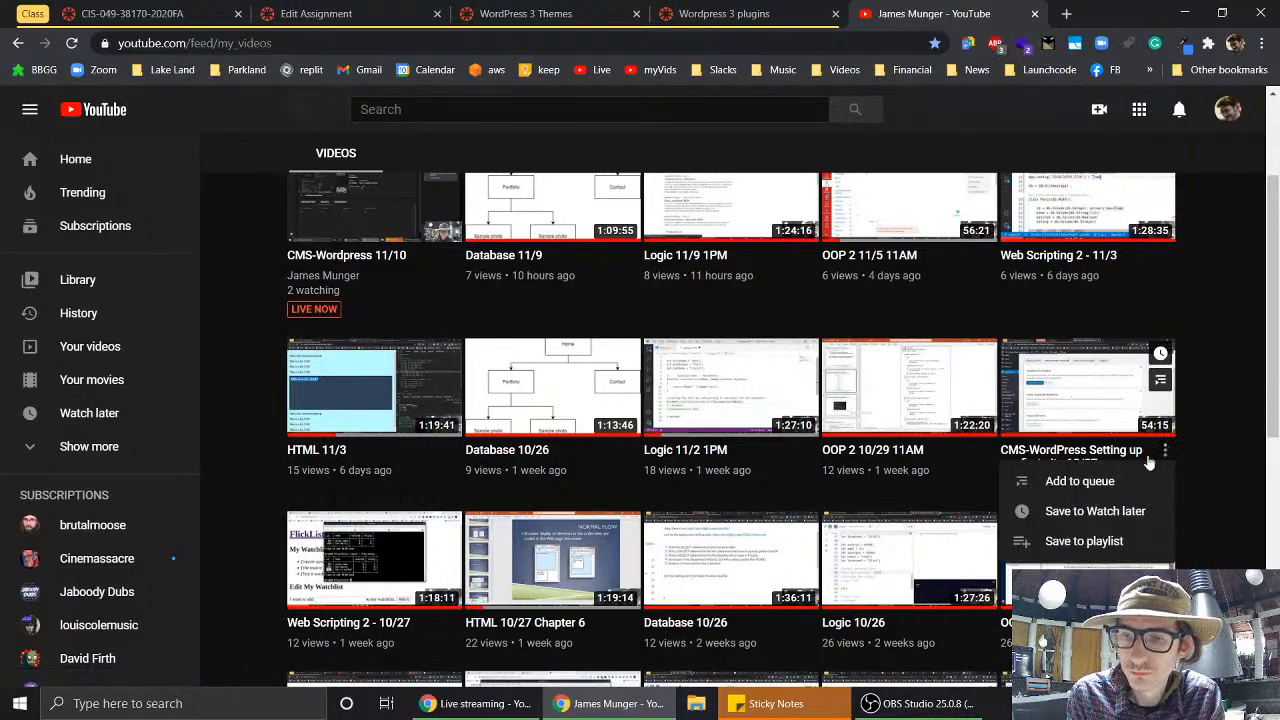
left_click(1097, 401)
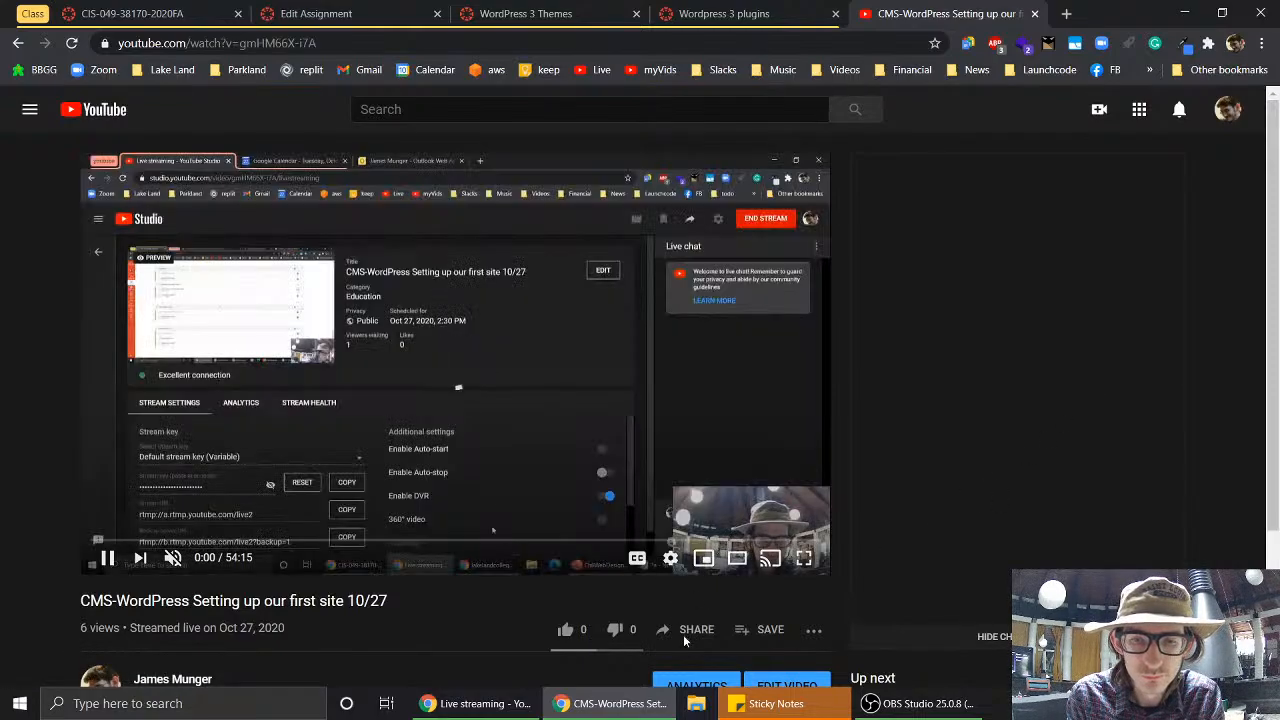
left_click(684, 631)
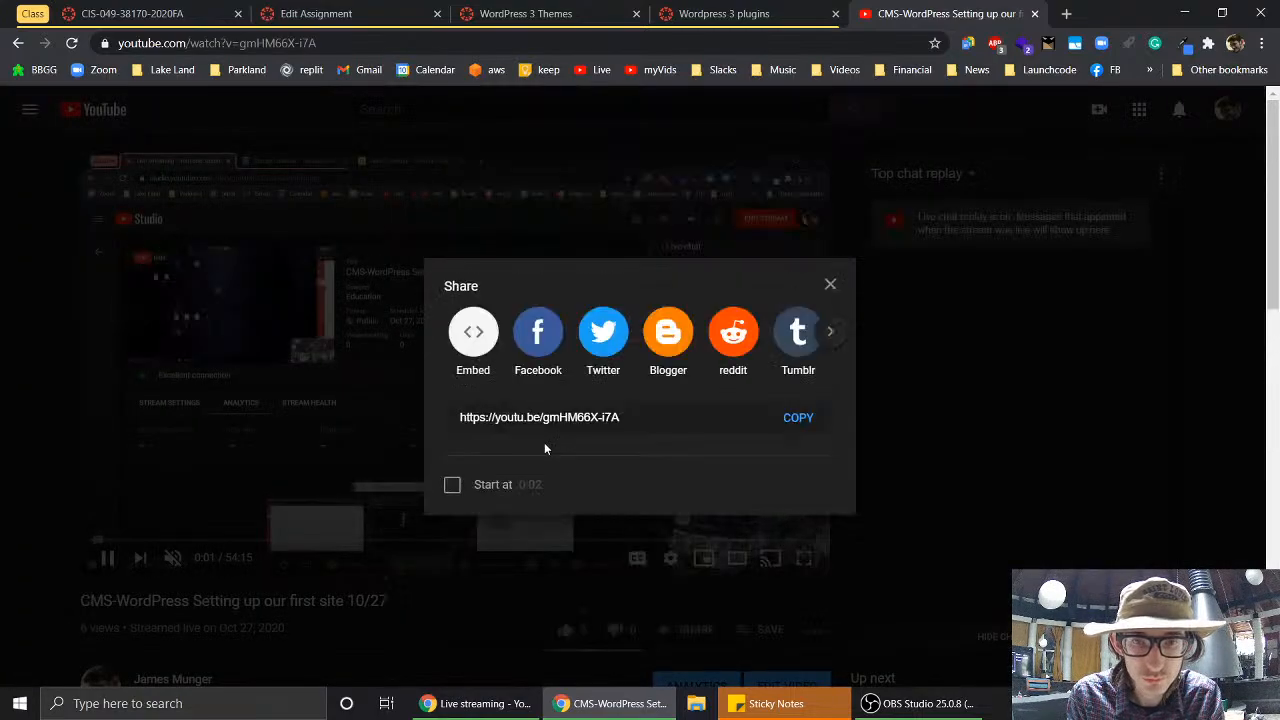
left_click(810, 420)
left_click(830, 286)
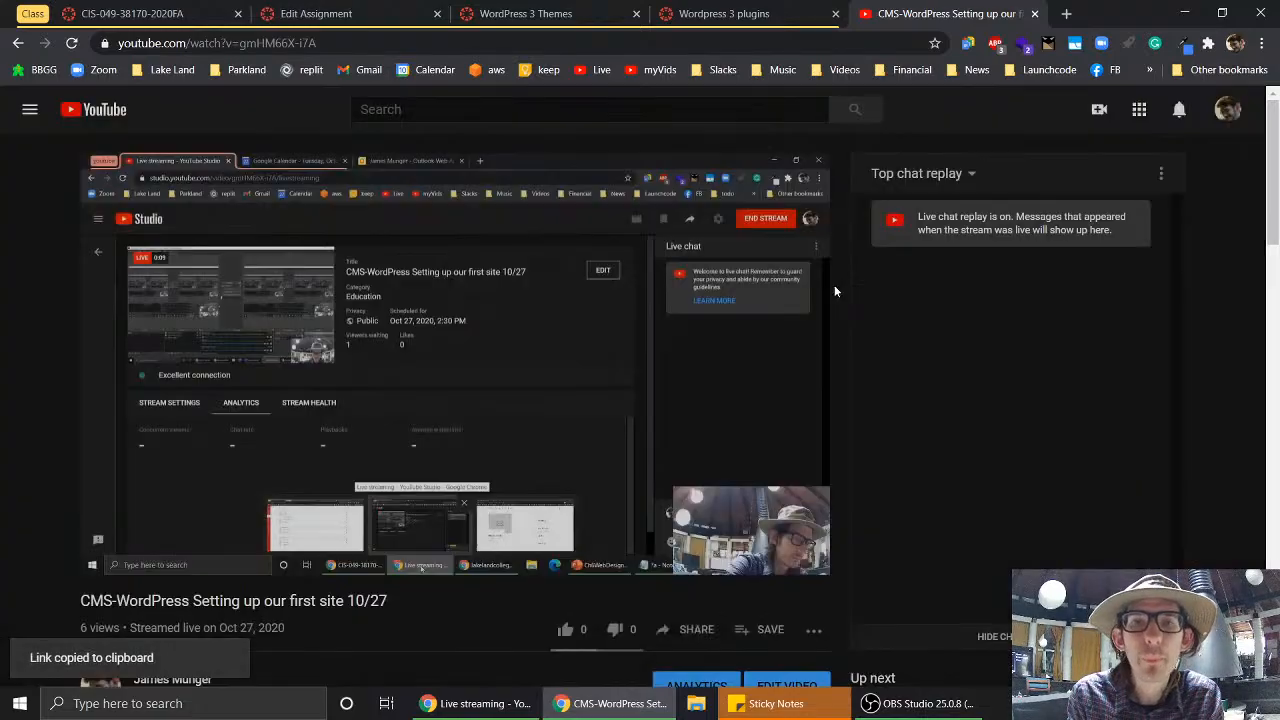
- Paste the video link into the assignment description to embed it, then save the assignment
left_click(322, 13)
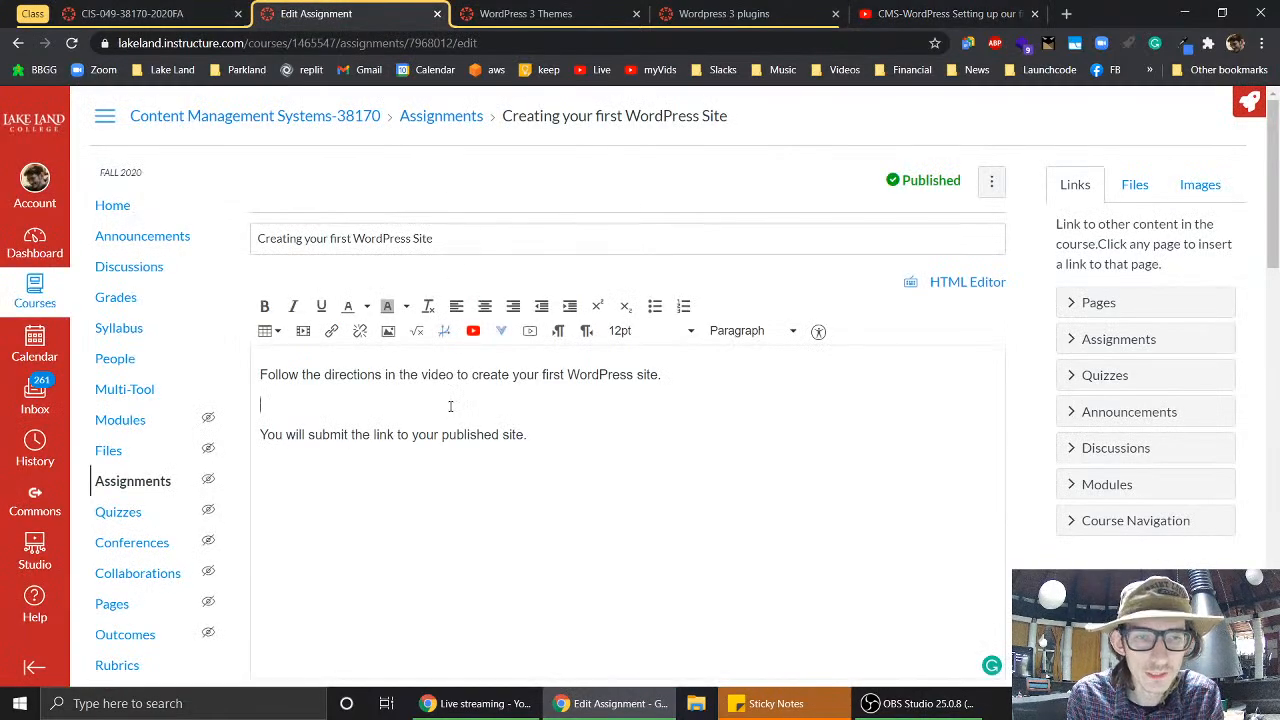
key("ctrl+v")
key("Return")
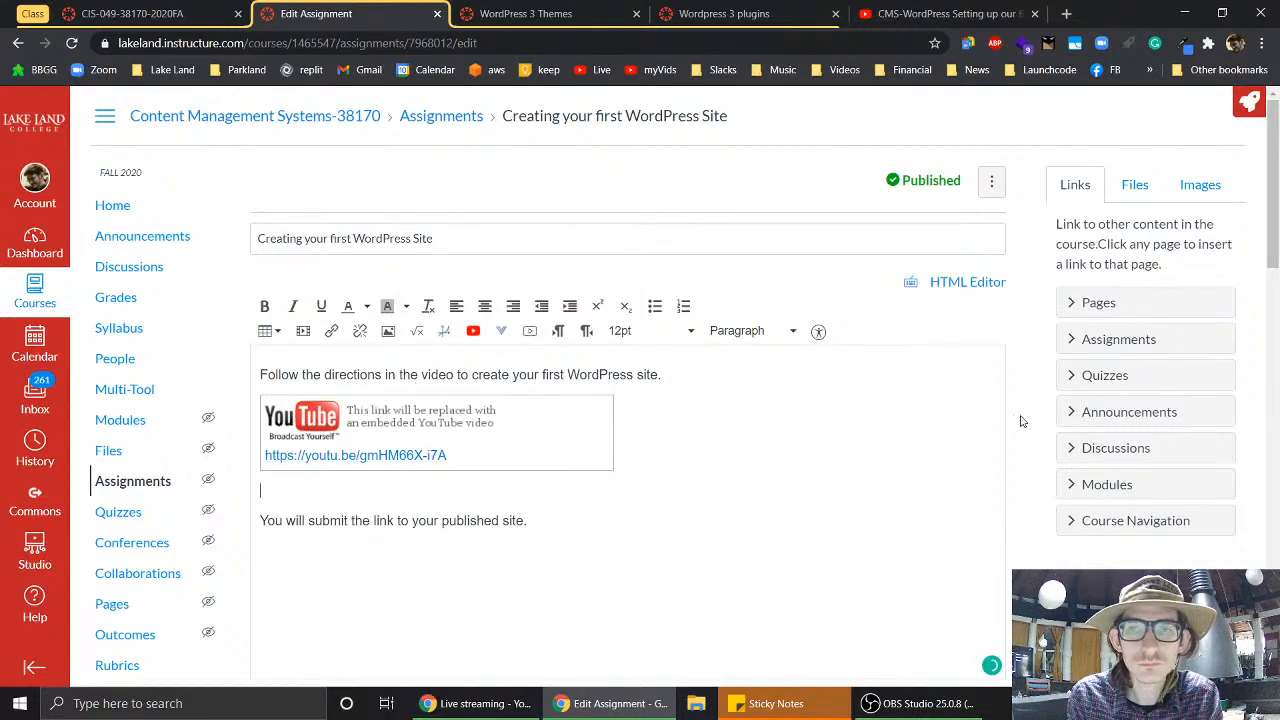
scroll(1024, 427, "down", 9)
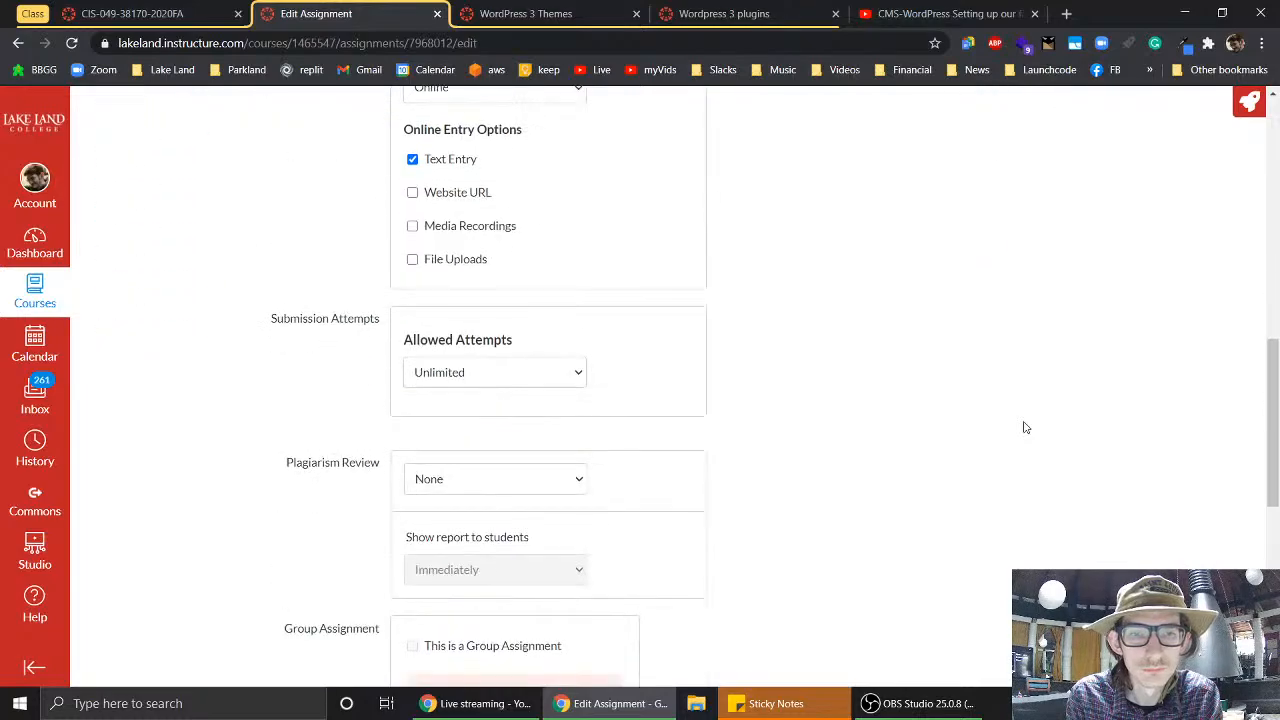
scroll(1024, 427, "down", 6)
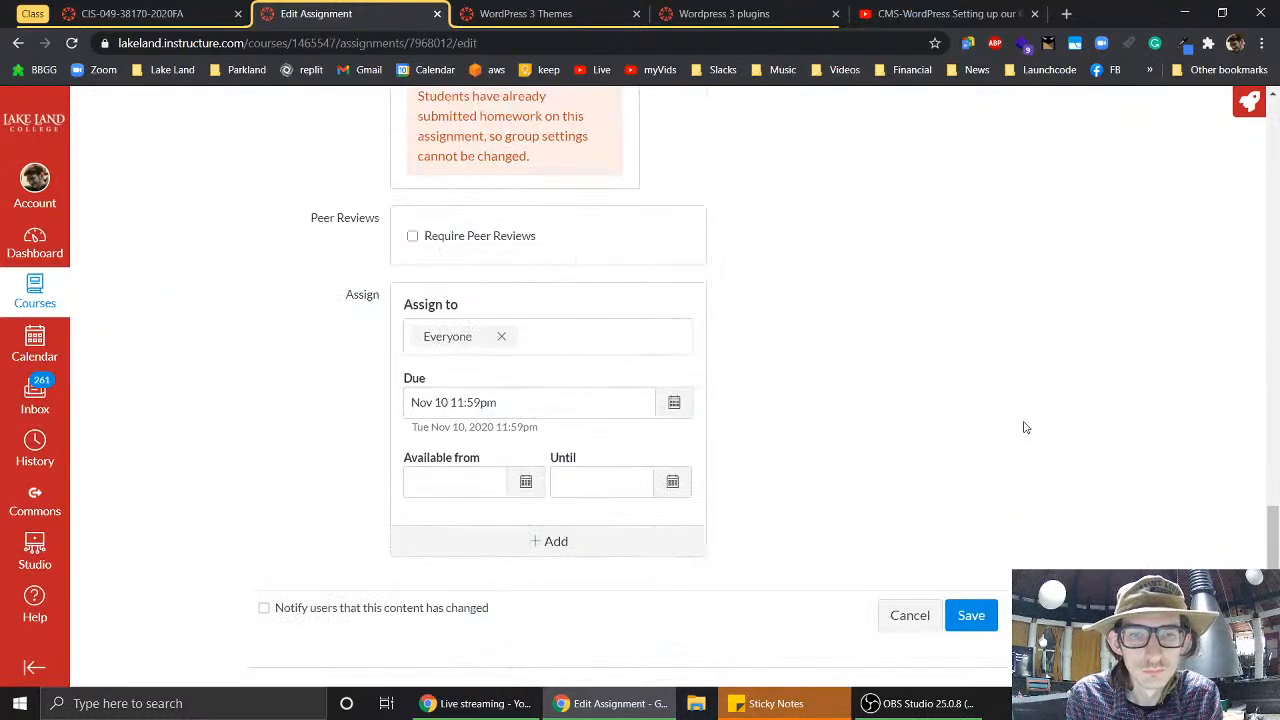
left_click(985, 627)
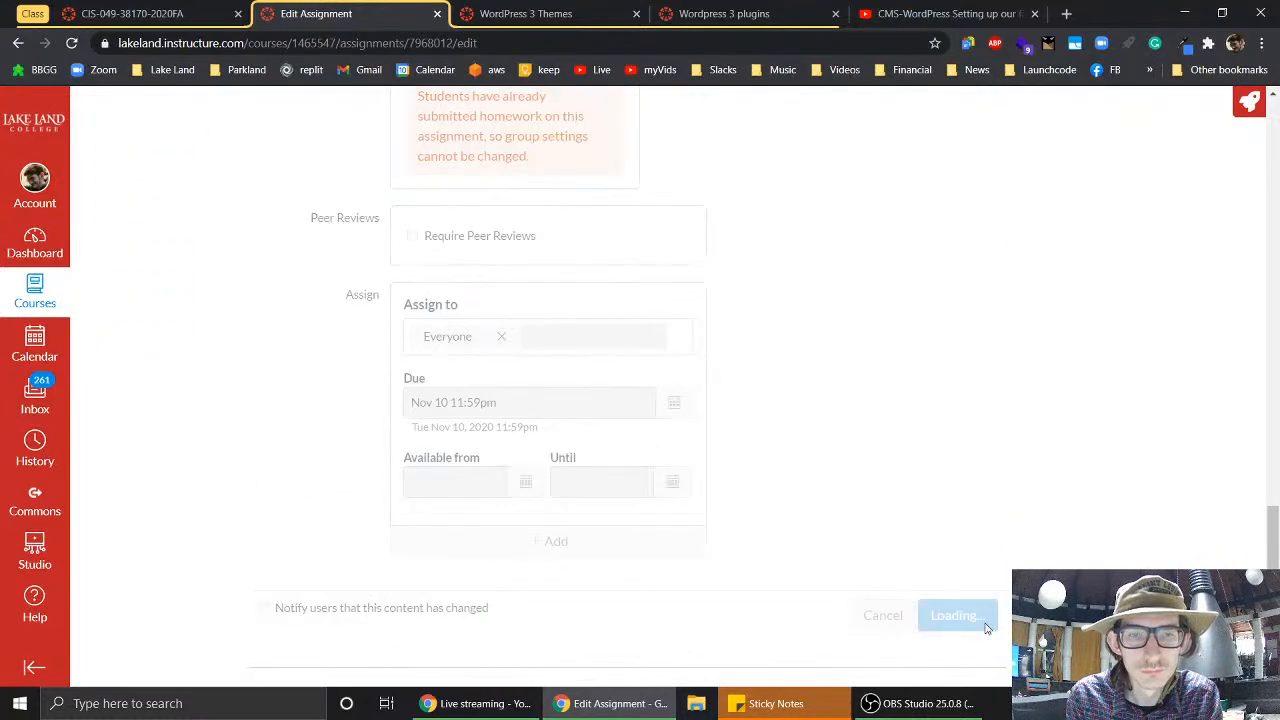
- Close the first-site assignment tab and open WordPress 3 Themes for editing
left_click(438, 13)
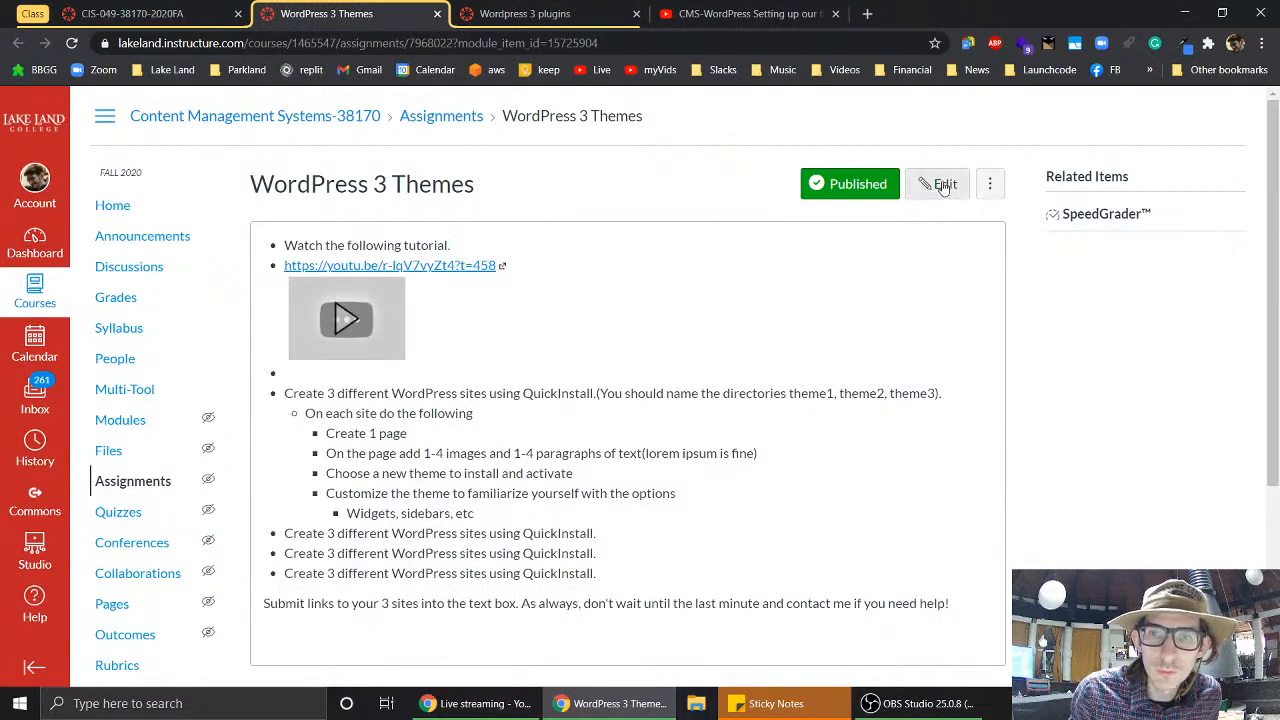
scroll(934, 369, "down", 2)
scroll(888, 313, "up", 2)
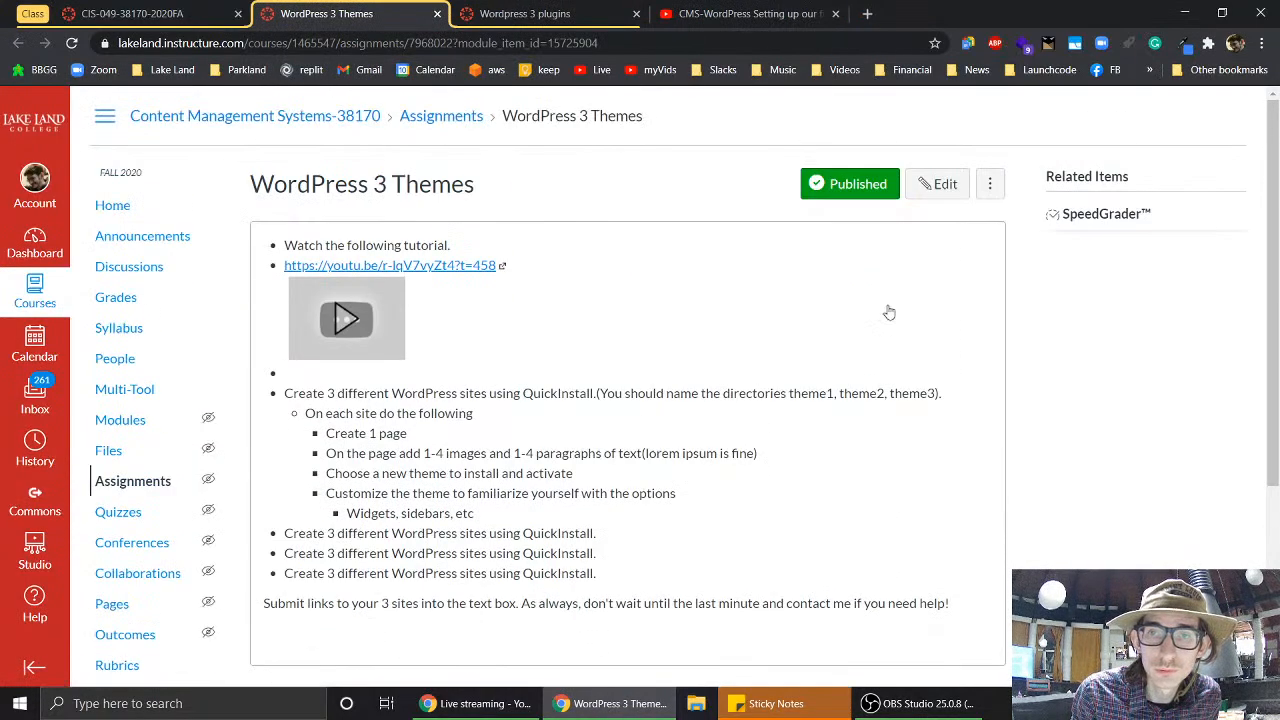
left_click(950, 190)
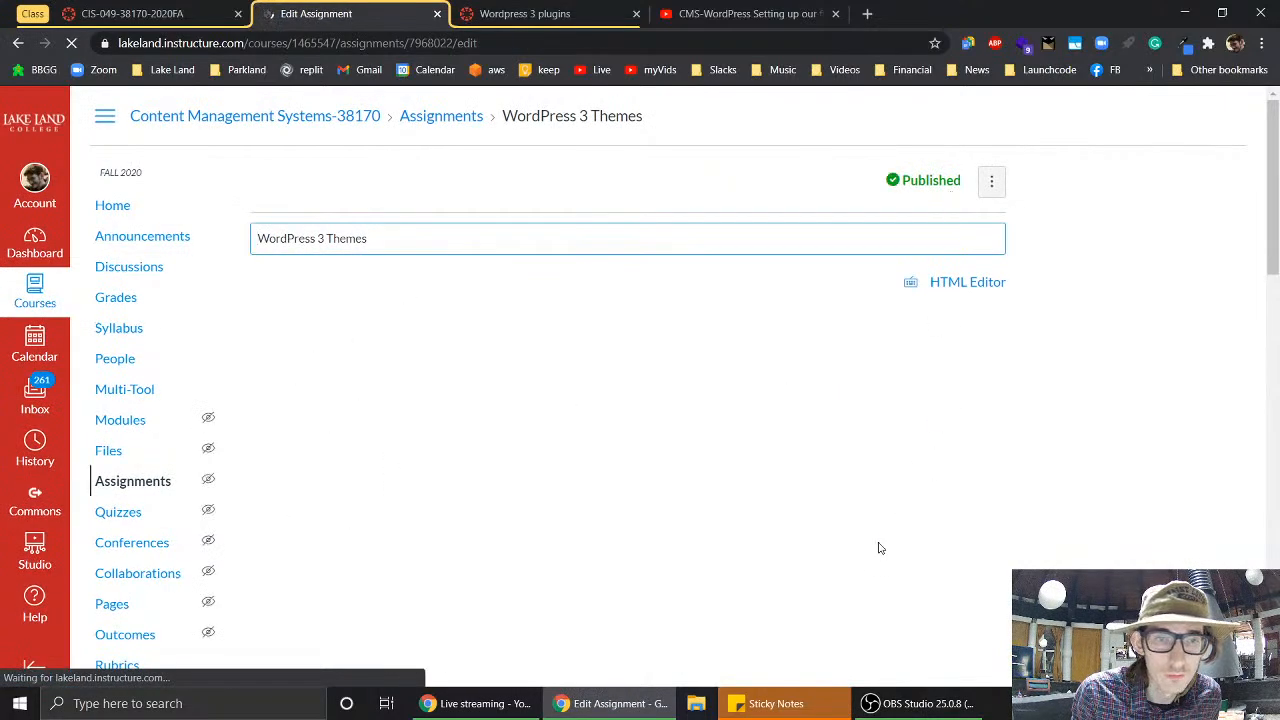
- Change the WordPress 3 Themes due date from Dec 16 to Nov 24, 11:59pm
scroll(877, 546, "down", 10)
scroll(880, 548, "down", 4)
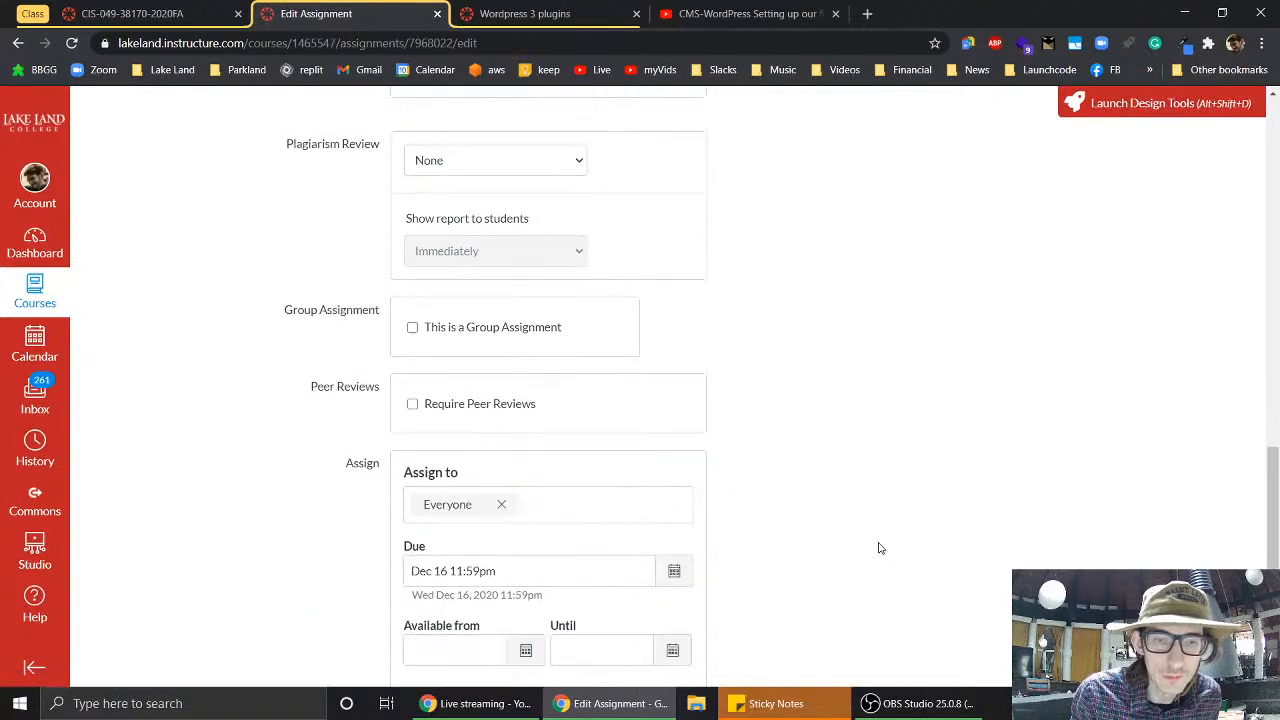
left_click(686, 476)
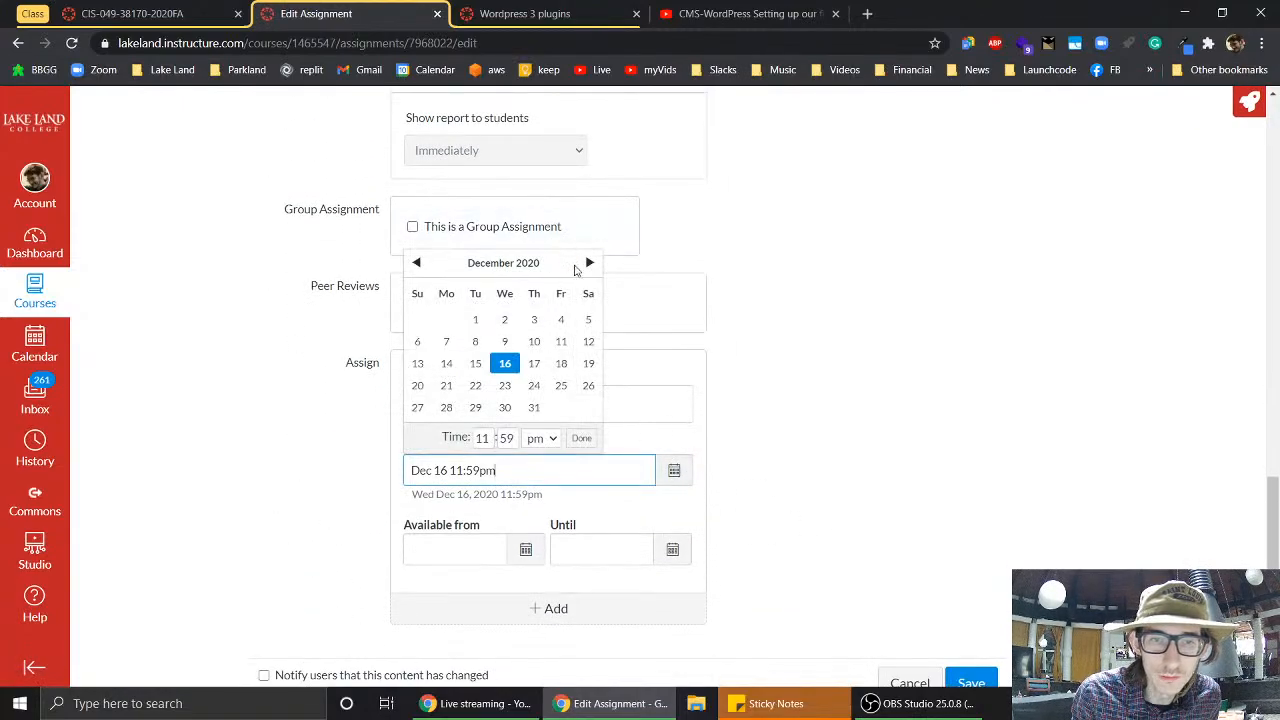
left_click(414, 262)
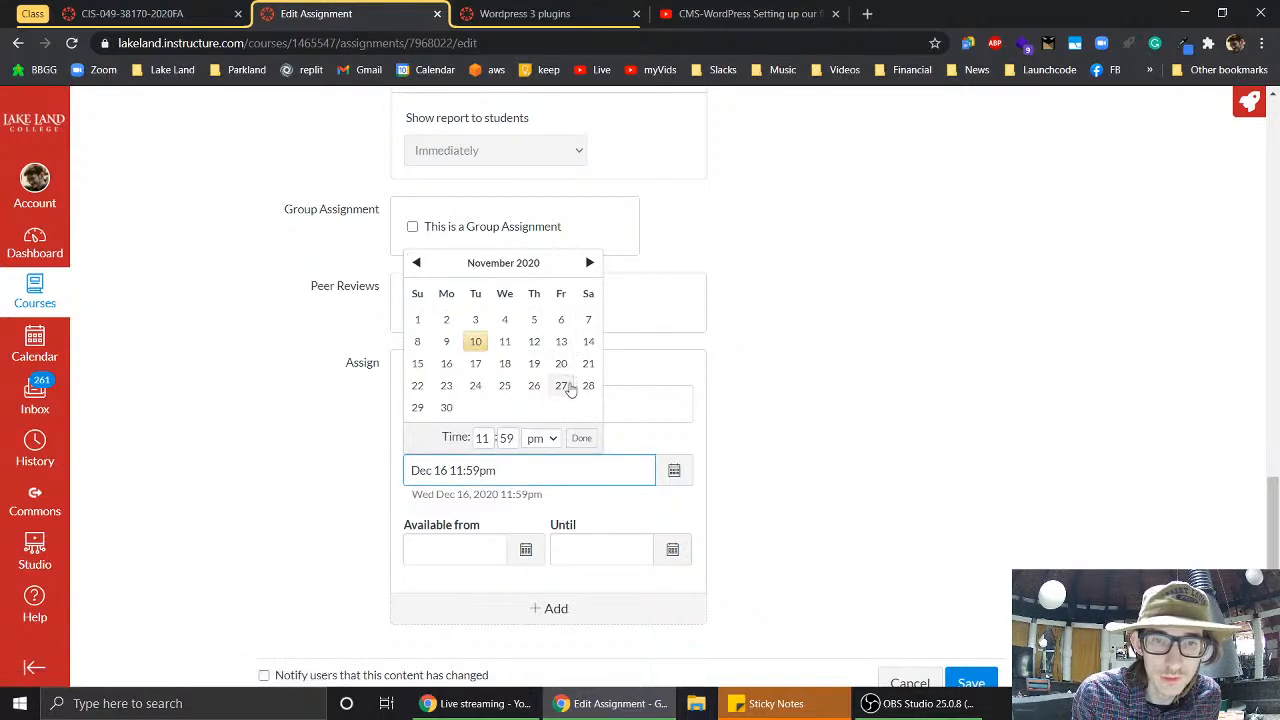
left_click(476, 387)
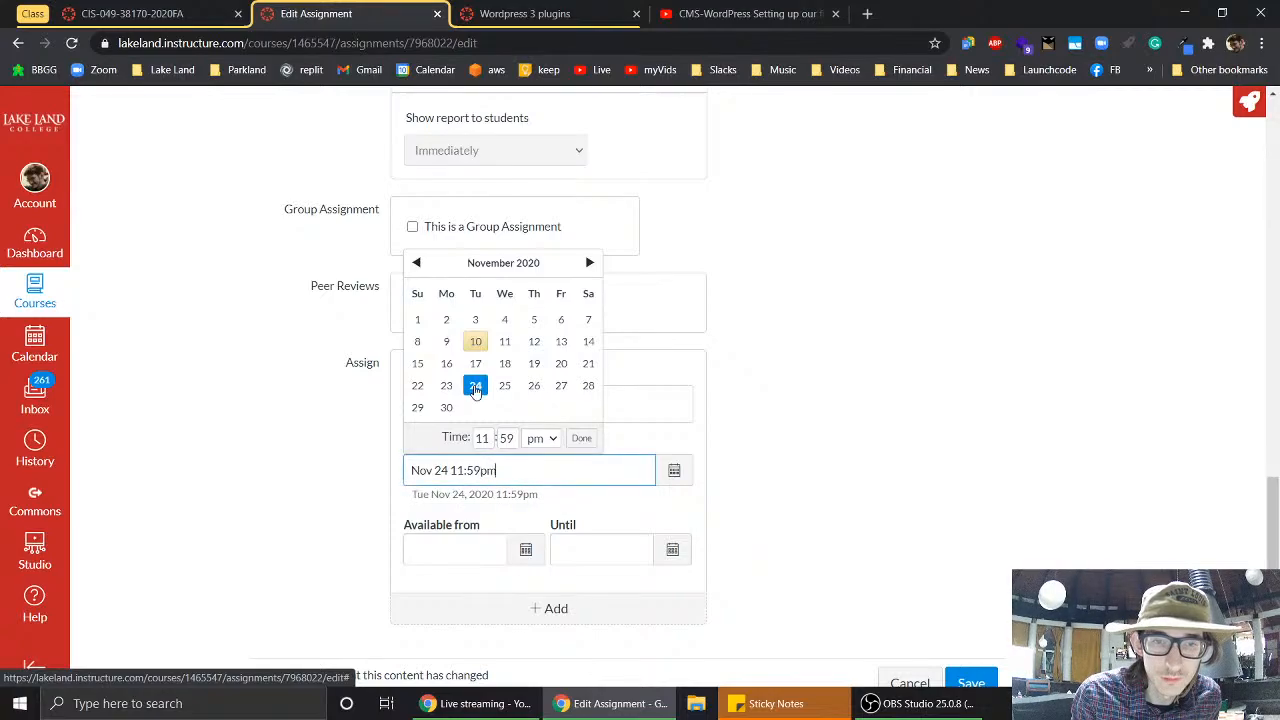
left_click(797, 414)
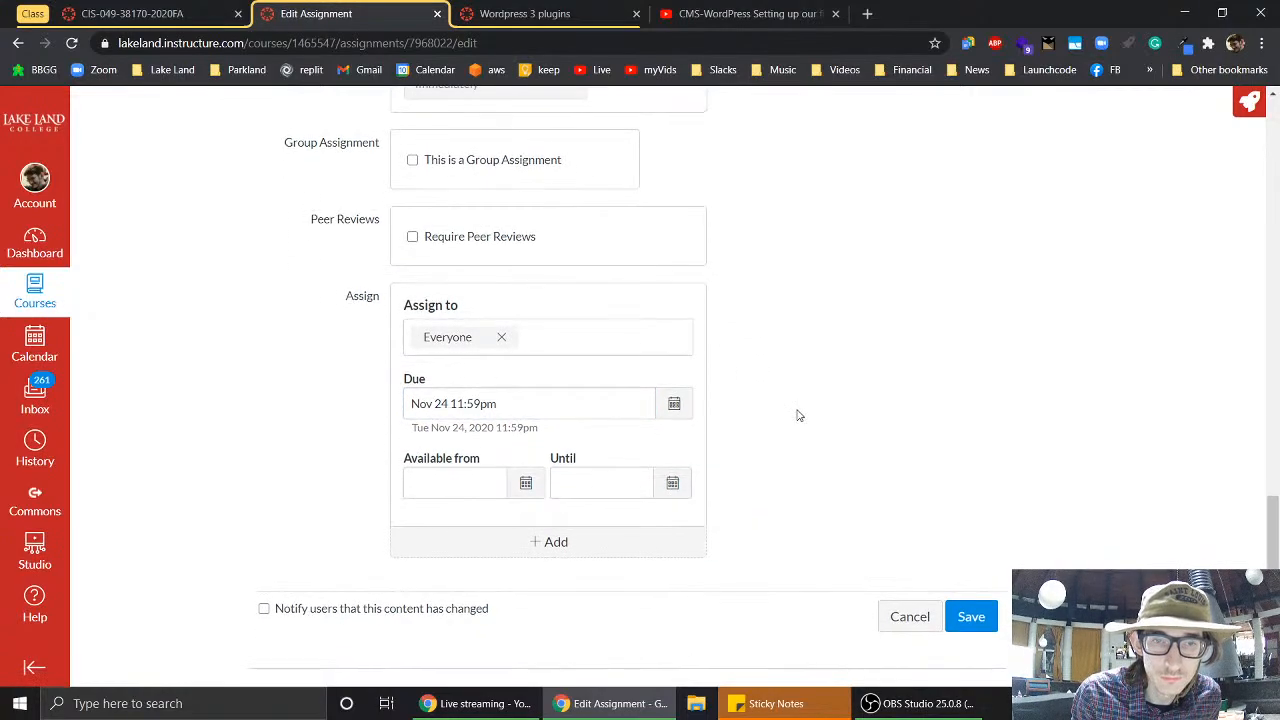
scroll(799, 415, "up", 3)
scroll(799, 415, "up", 10)
- Delete the old tutorial link and its preview from the Themes description
scroll(797, 410, "down", 2)
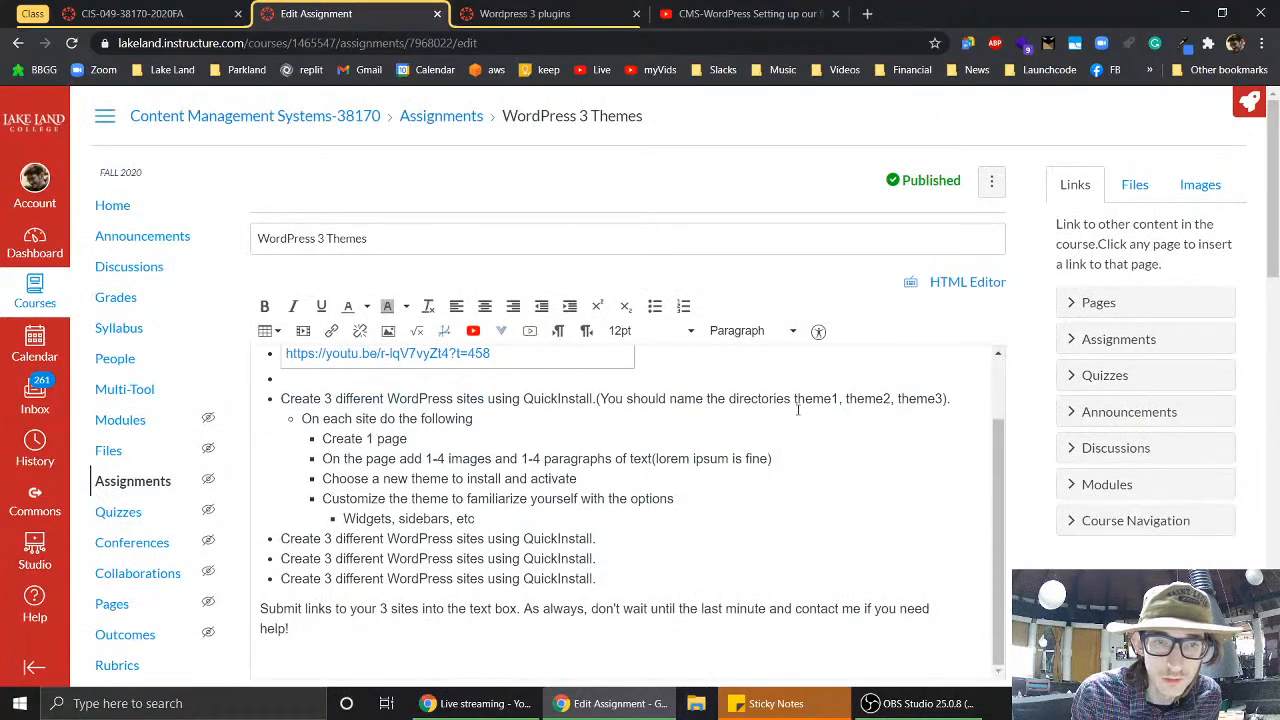
scroll(797, 409, "up", 2)
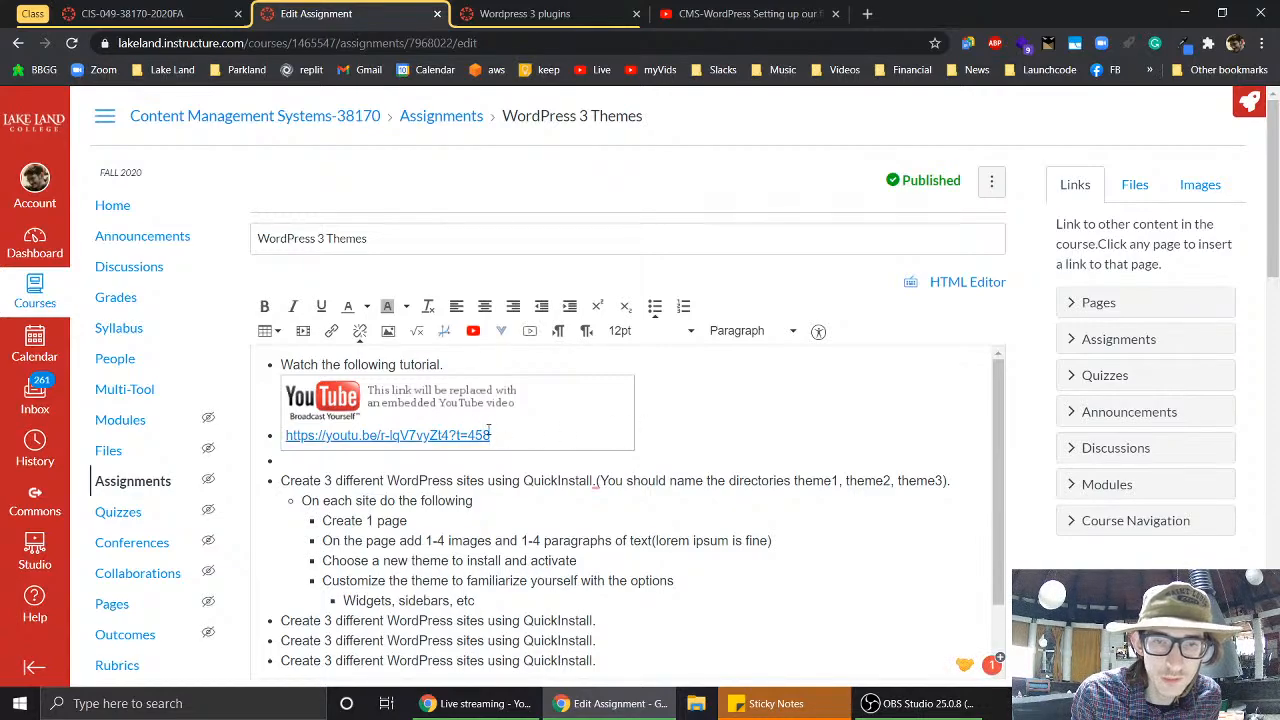
left_click_drag(499, 439, 262, 388)
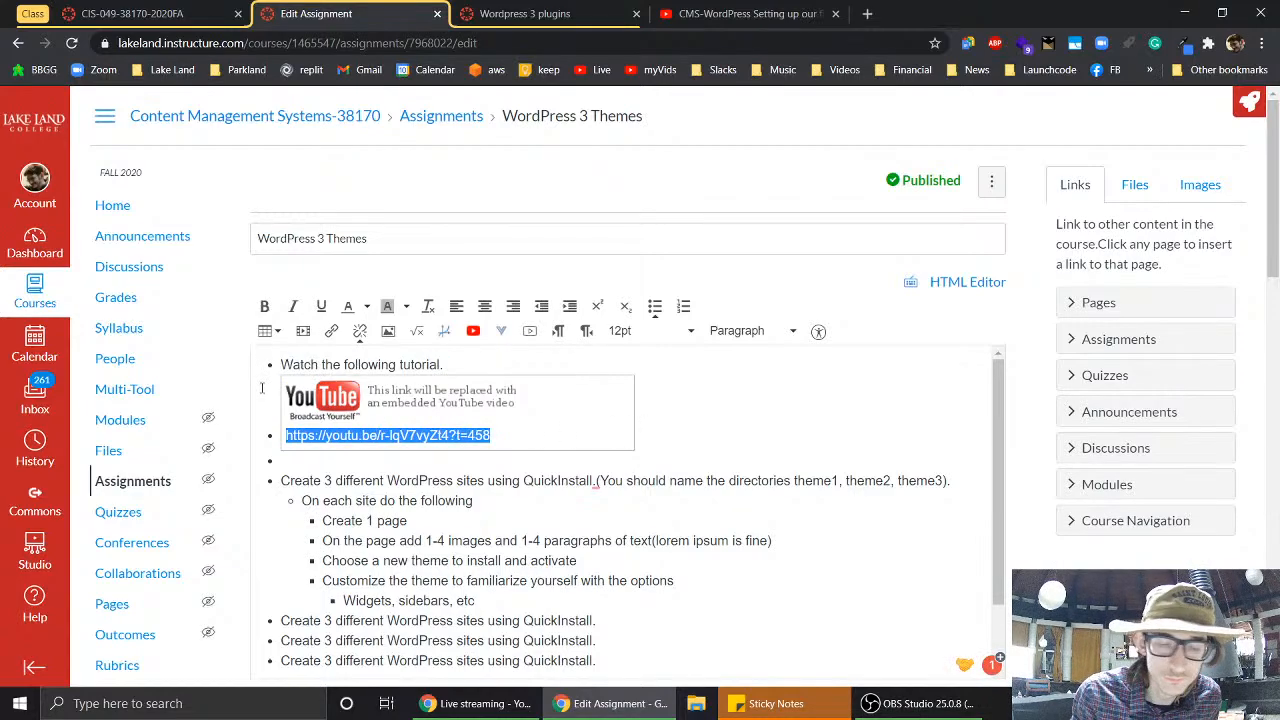
key("BackSpace")
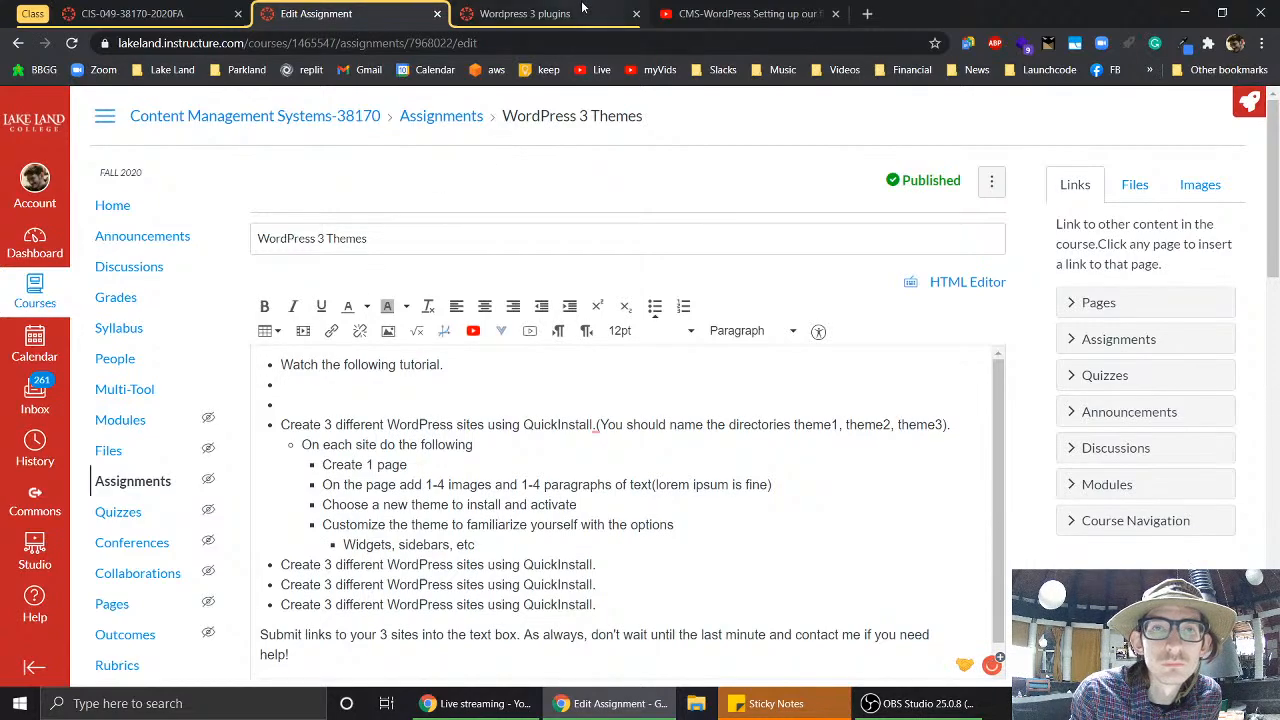
- Paste the Setting up our first site video URL into the empty bullet as an embedded link
left_click(730, 13)
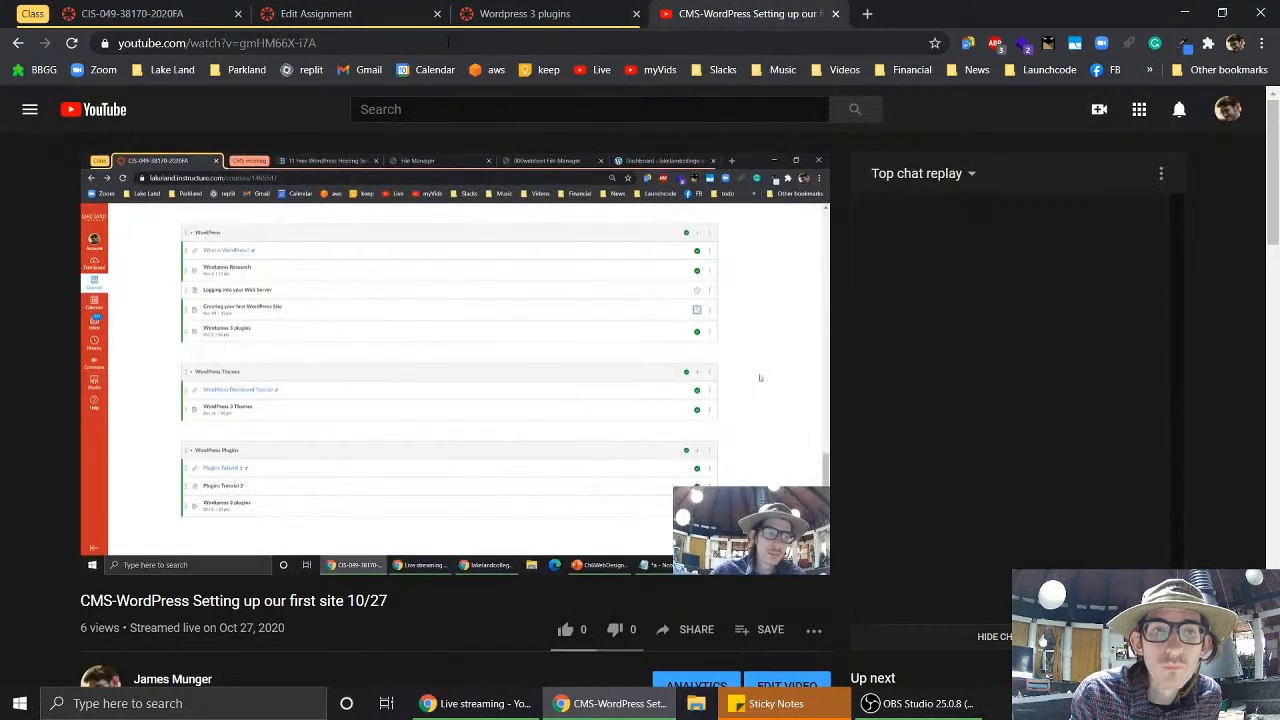
left_click(450, 41)
key("ctrl+c")
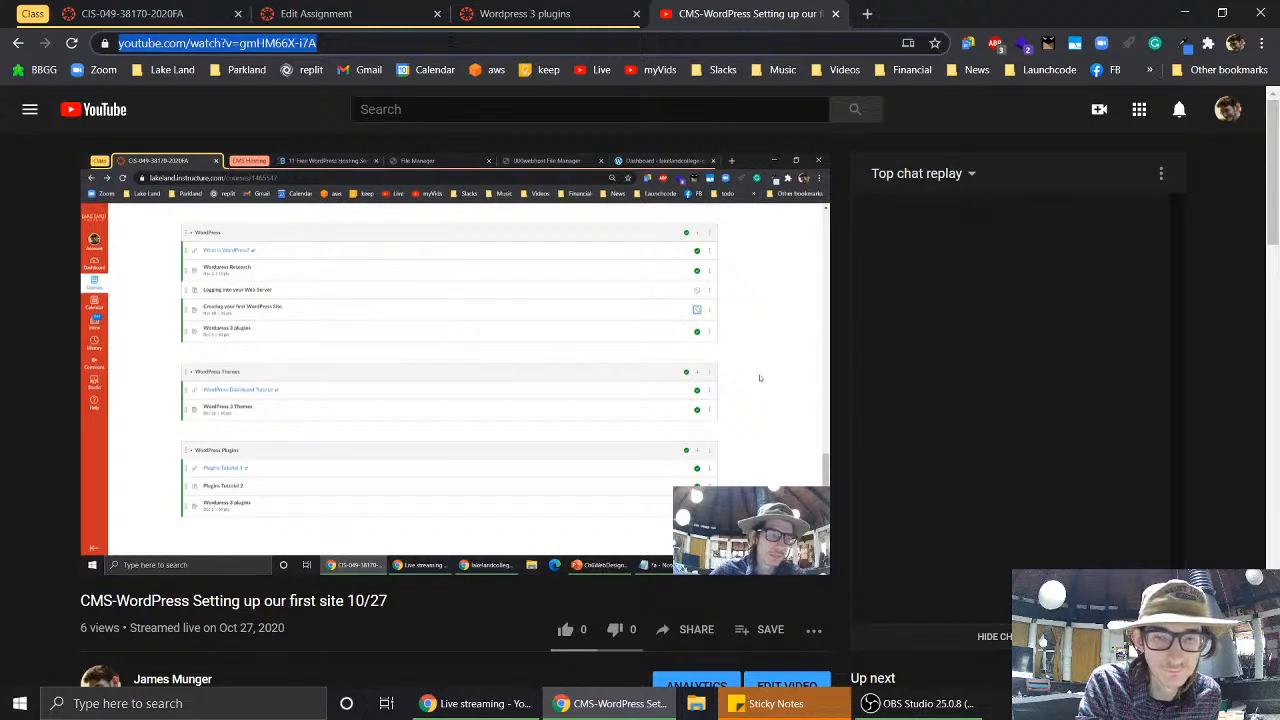
left_click(551, 12)
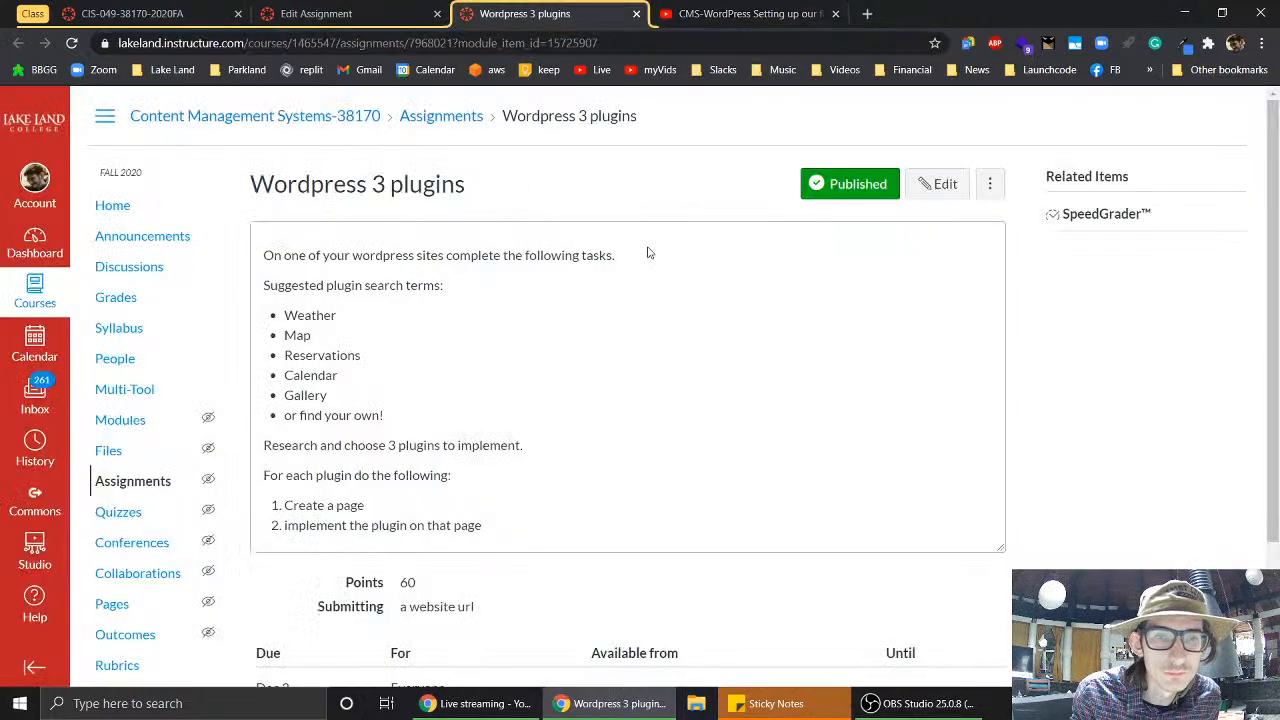
left_click(348, 8)
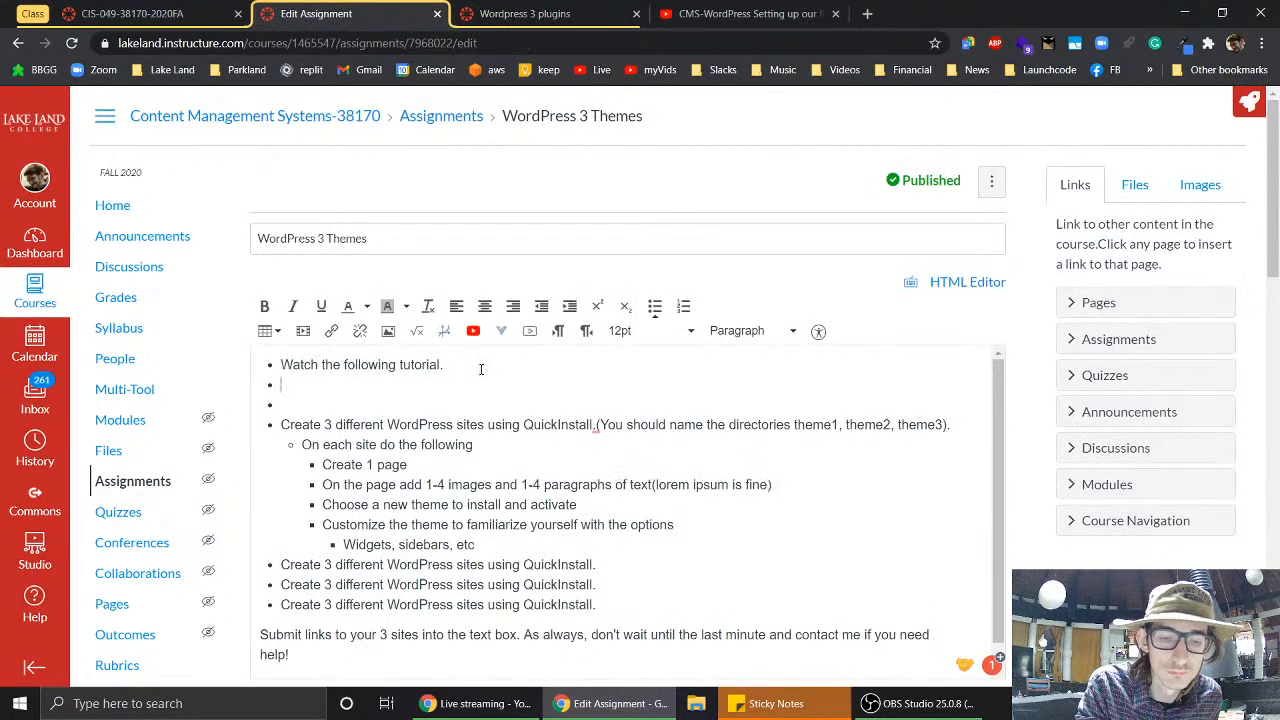
key("ctrl+v")
key("Return")
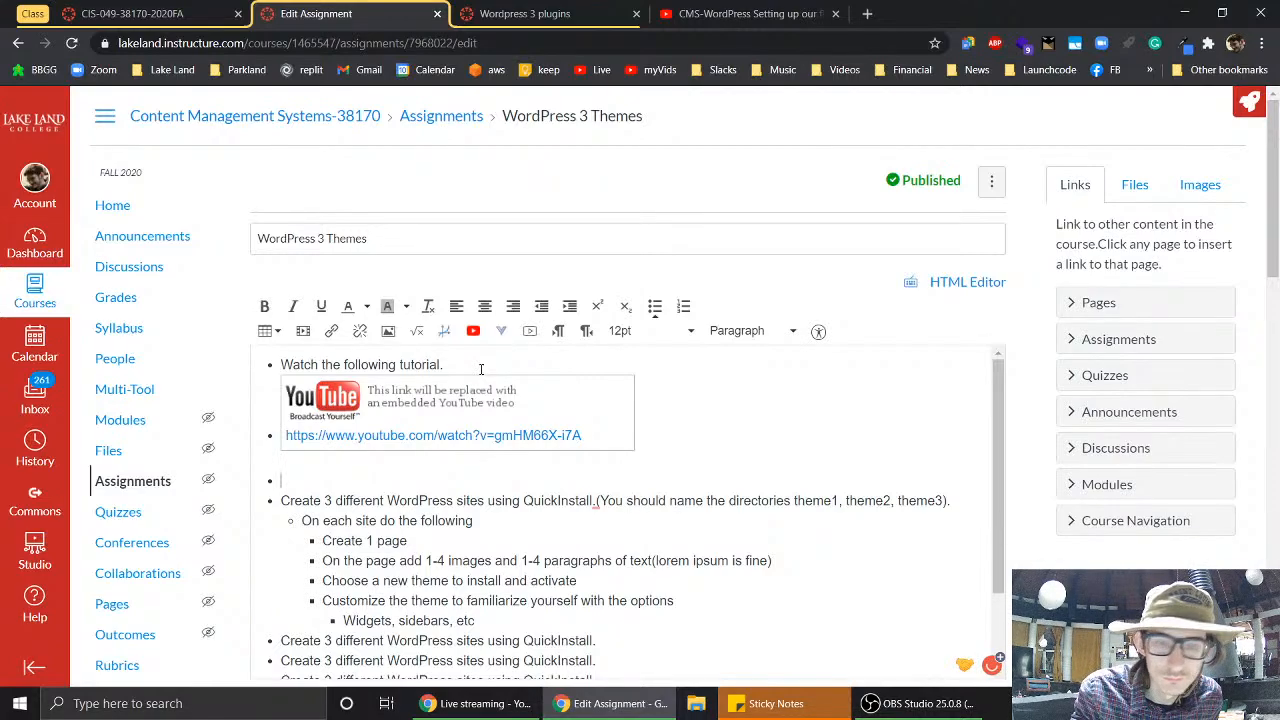
key("BackSpace")
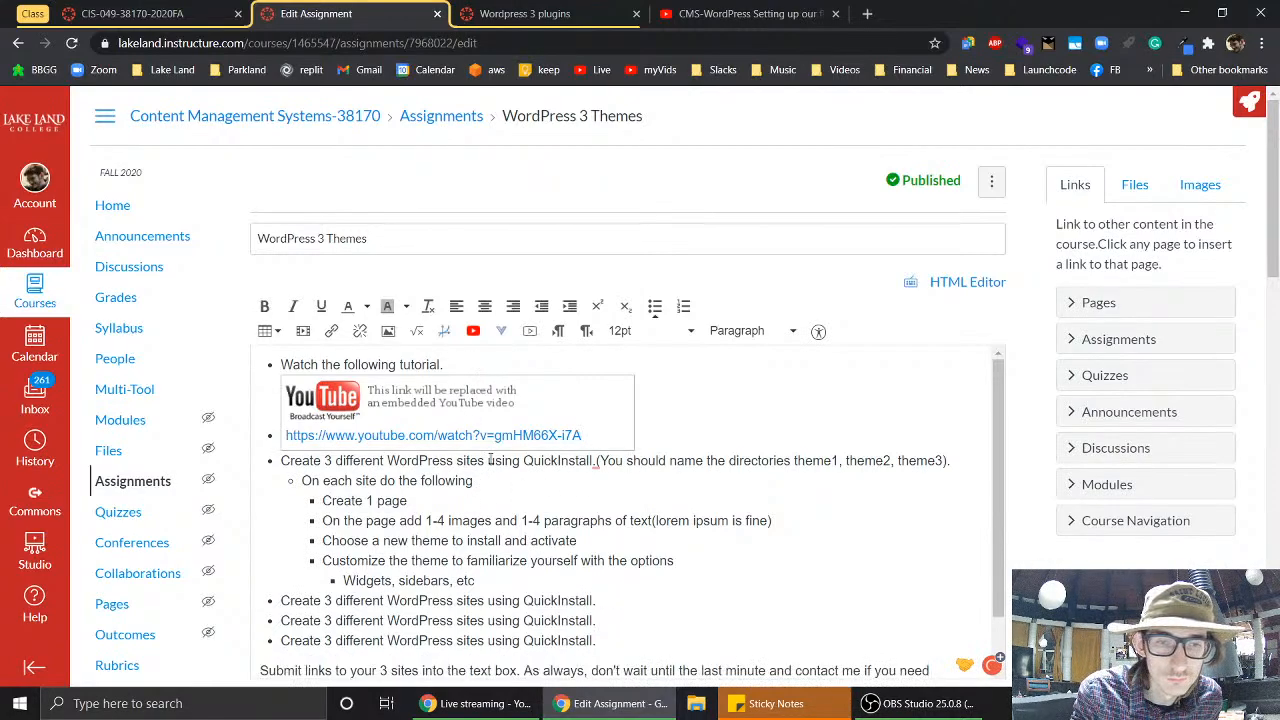
- Delete 'using QuickInstall' and the stray space from the first Create line
left_click_drag(487, 461, 604, 462)
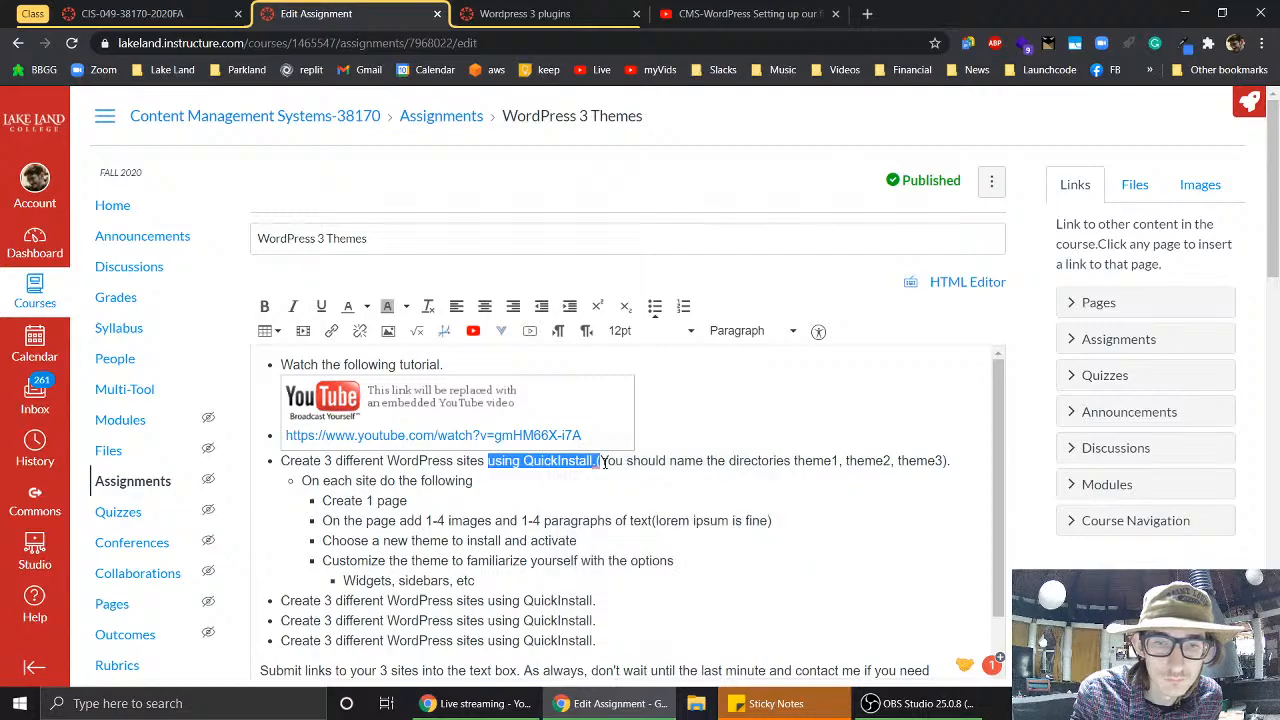
key("BackSpace")
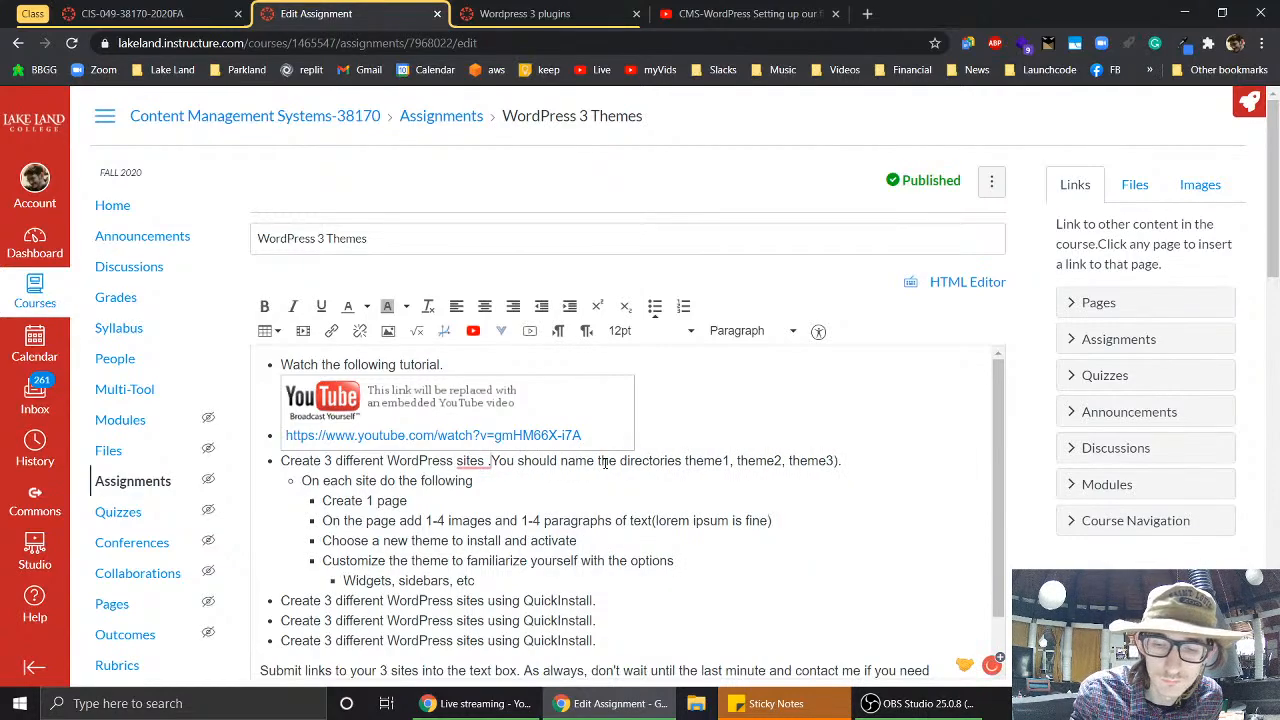
key("BackSpace")
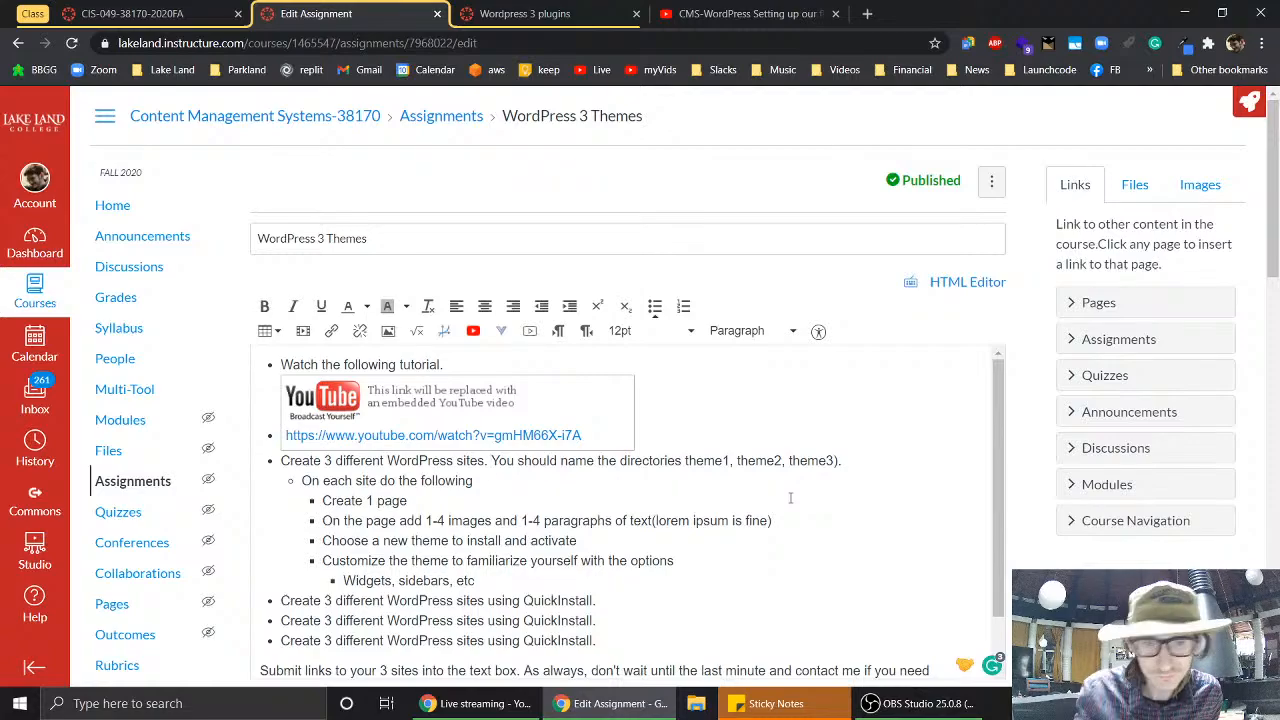
scroll(790, 497, "down", 1)
scroll(790, 497, "up", 1)
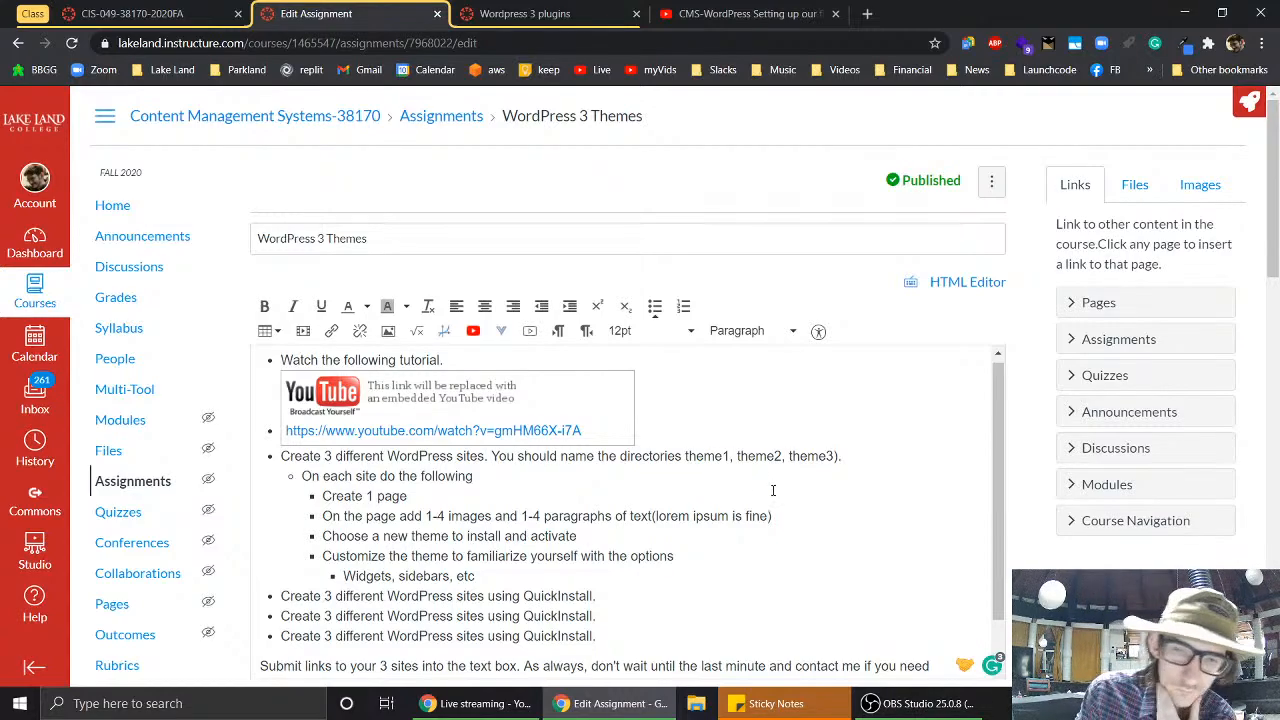
- Replace 'directories' with 'sites yourlastname' and select the yourlastname prefix for copying
double_click(637, 457)
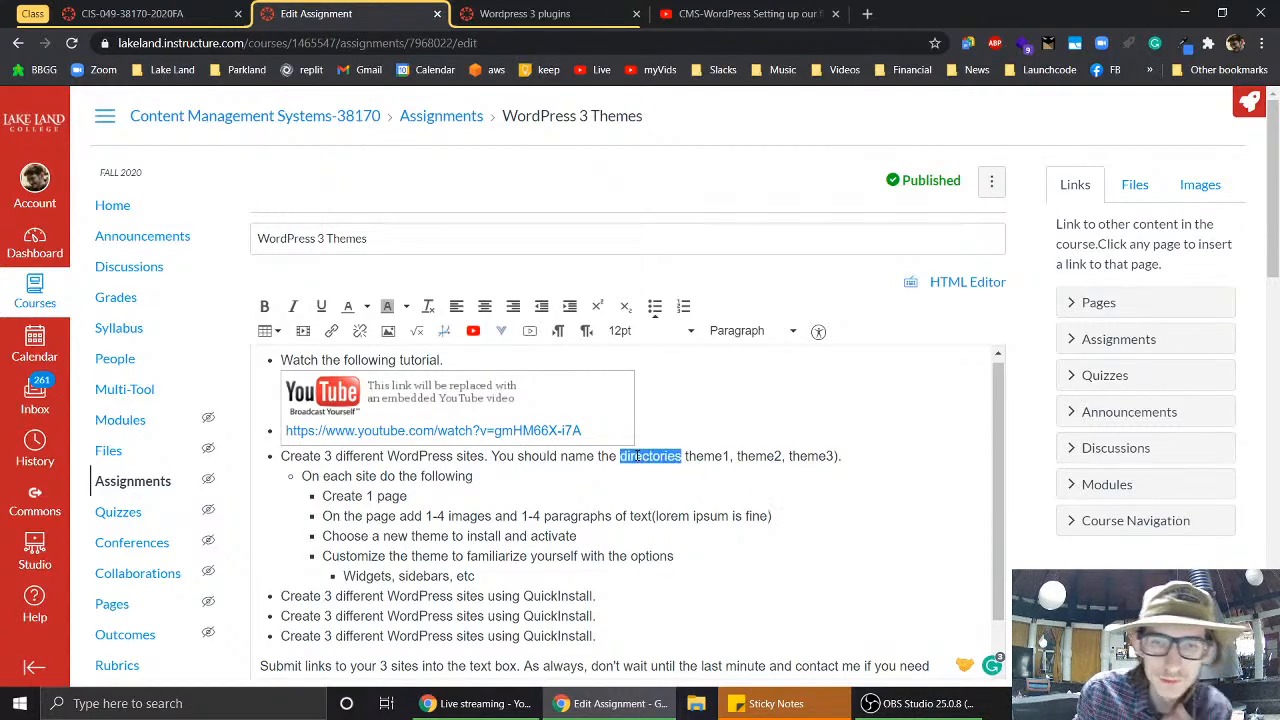
type("sites ")
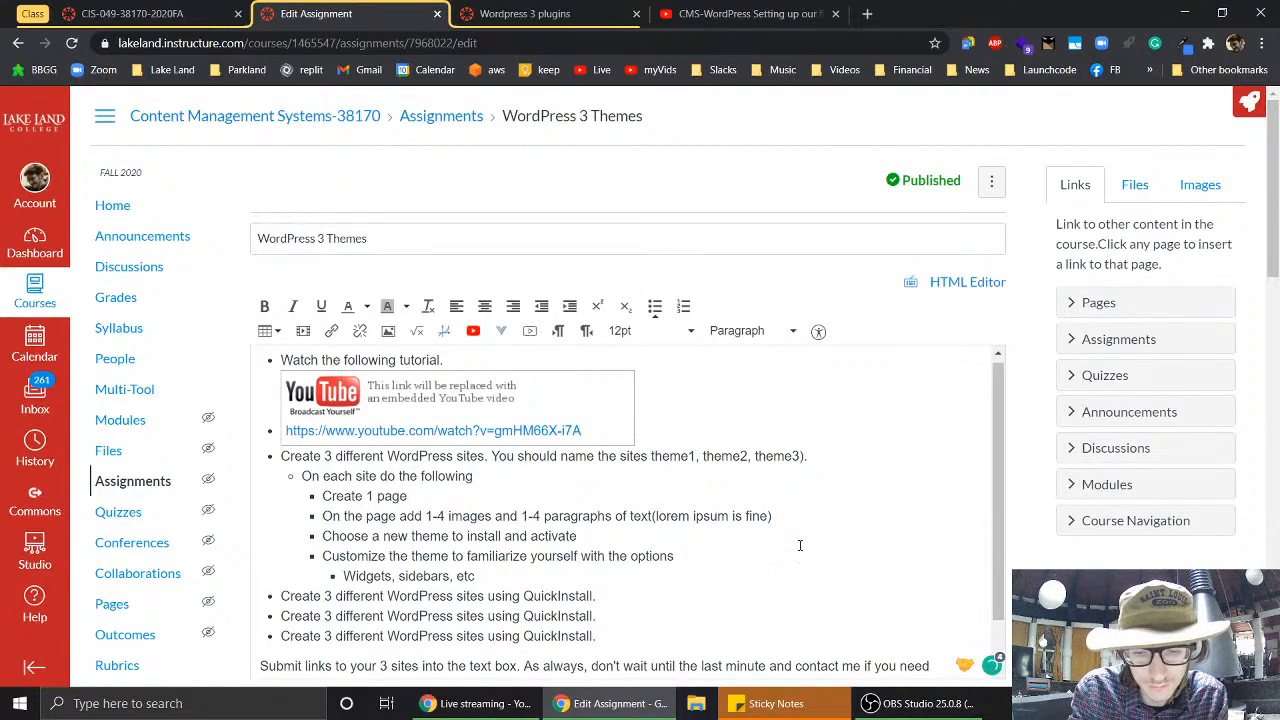
type("yourname")
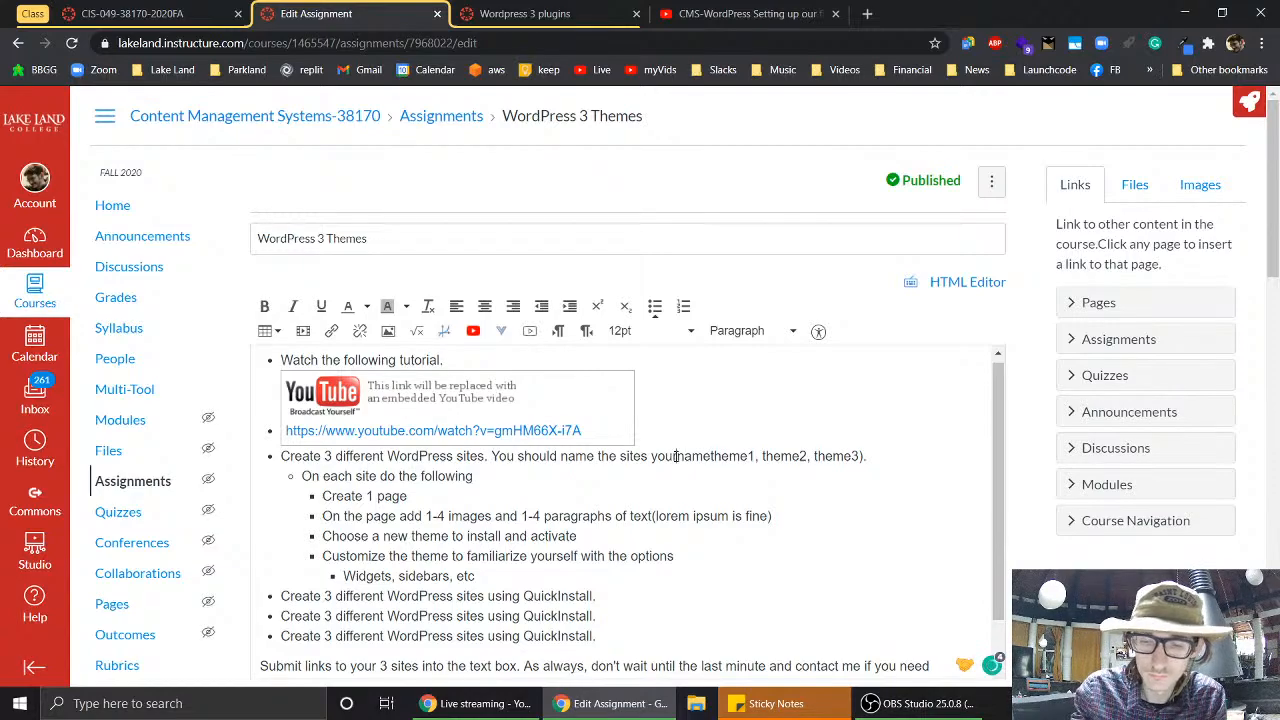
left_click(676, 456)
type("lastname")
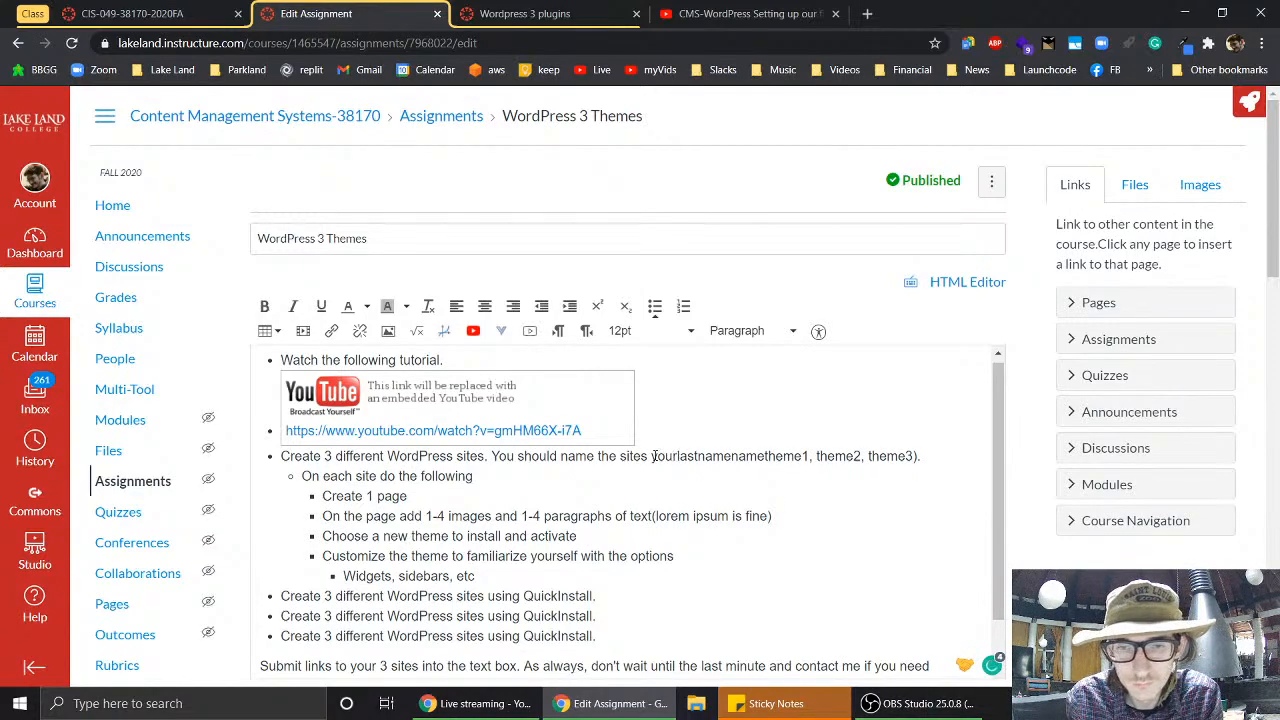
left_click_drag(651, 456, 800, 457)
key("ctrl+c")
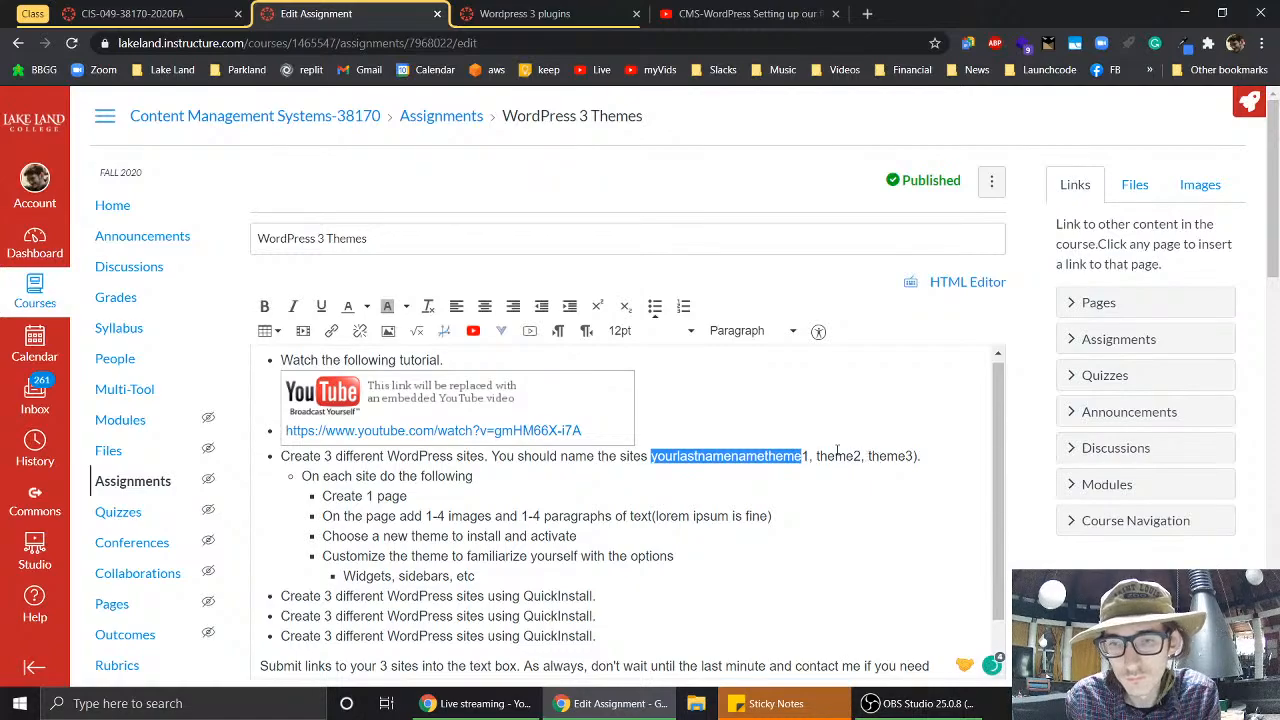
- Paste the yourlastname prefix in place of 'theme' before the 2 and the 3
double_click(830, 456)
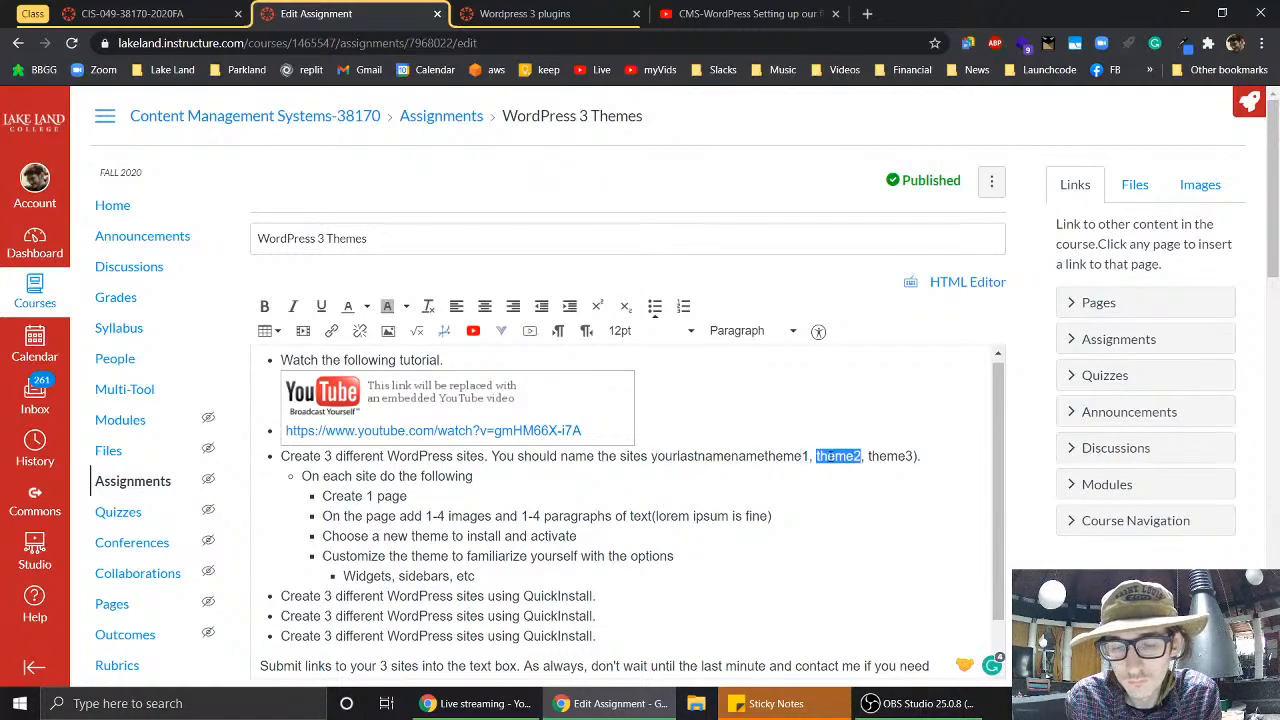
left_click(830, 456)
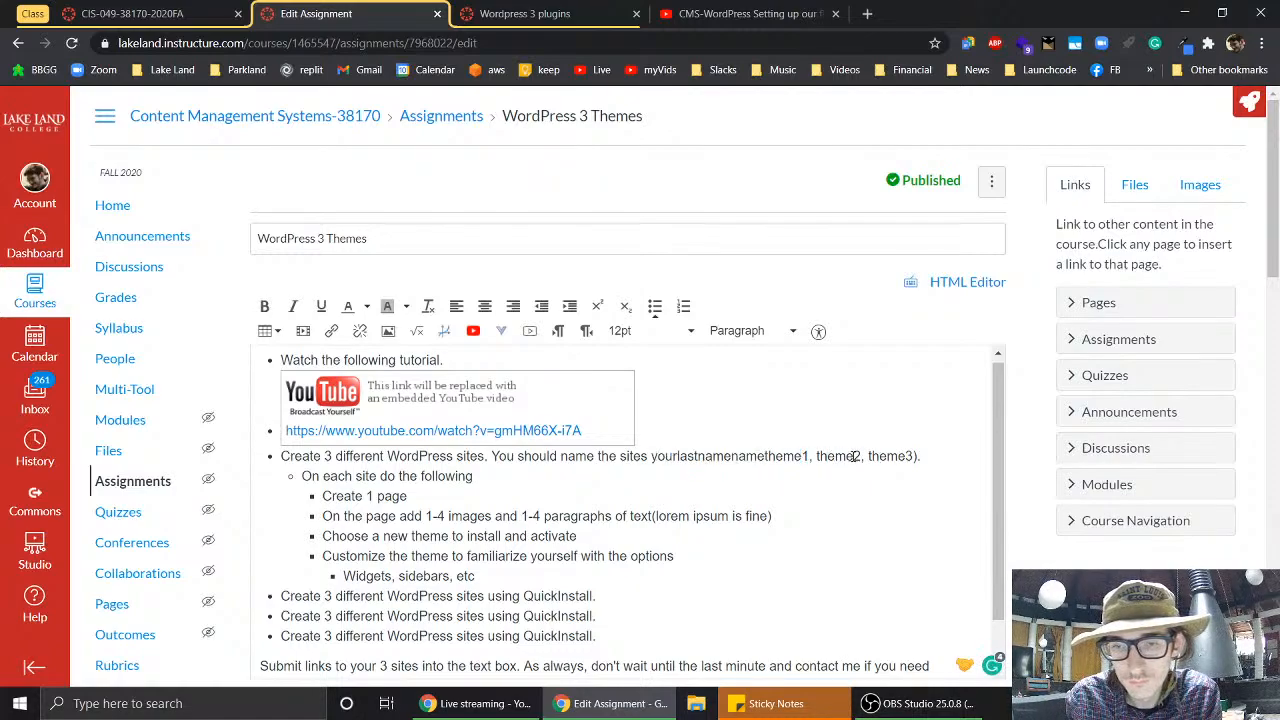
left_click_drag(853, 456, 816, 458)
key("ctrl+v")
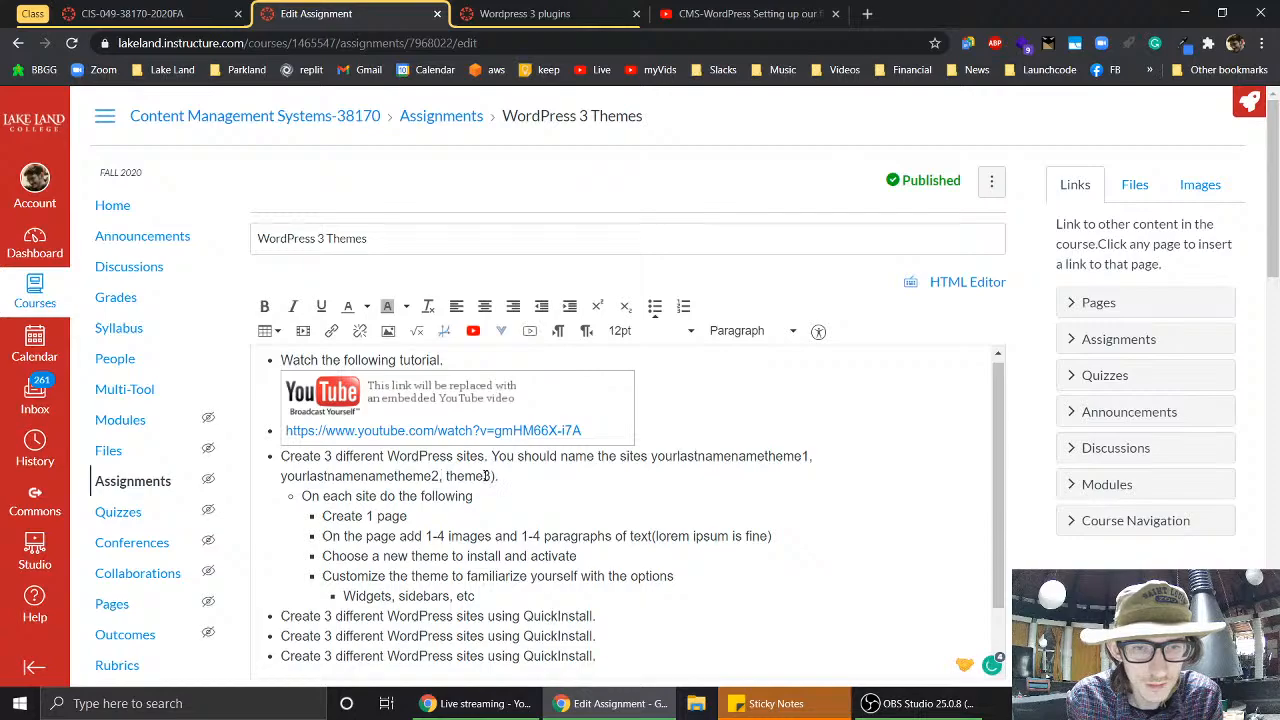
left_click_drag(483, 476, 448, 477)
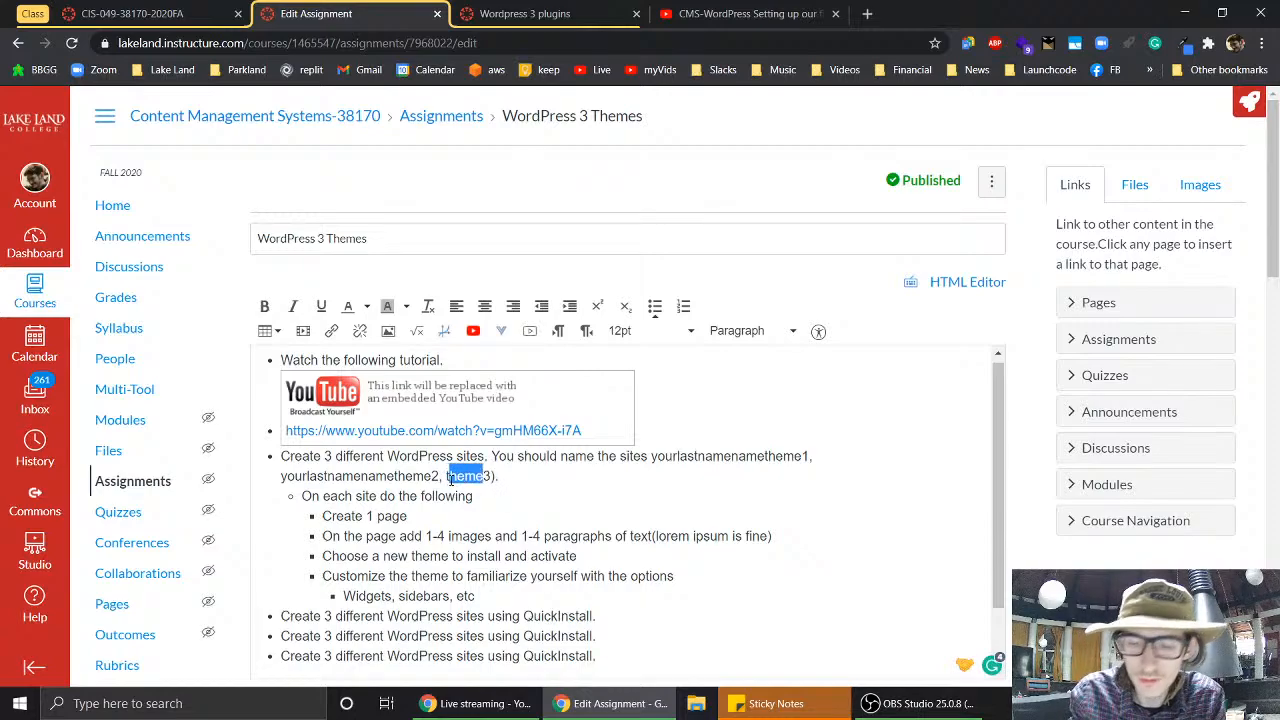
key("BackSpace")
key("ctrl+v")
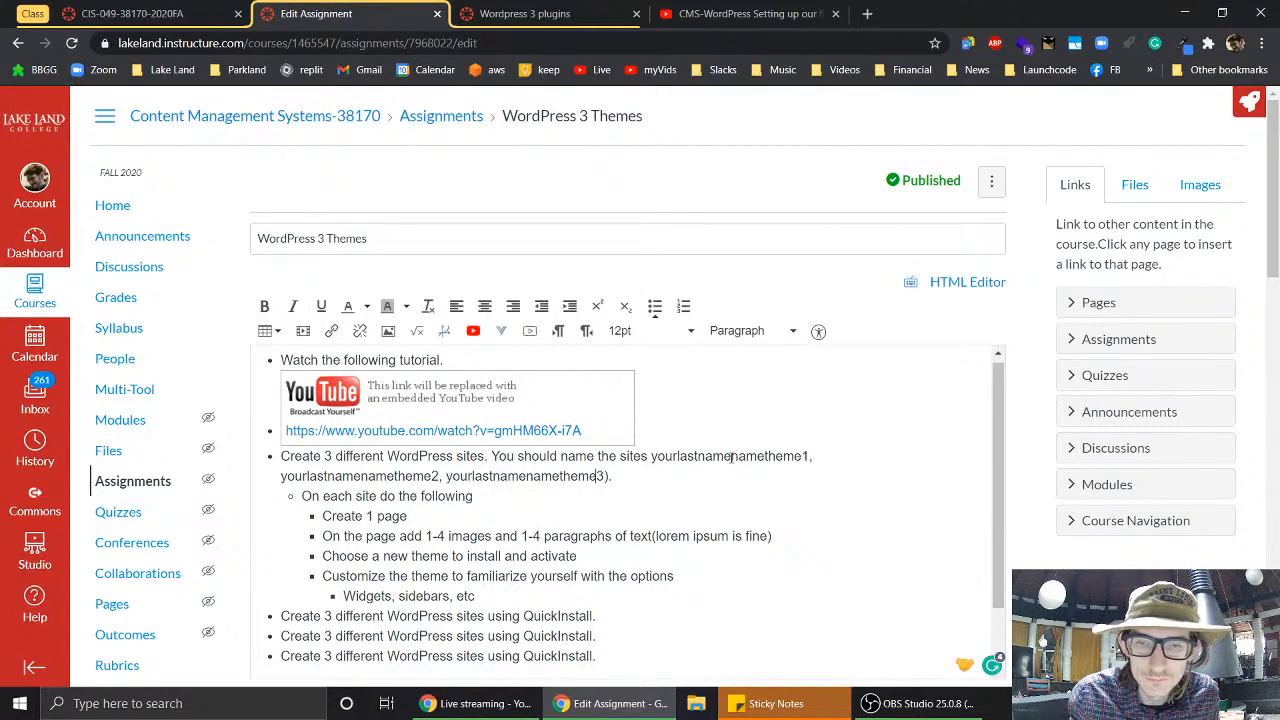
- Remove the duplicated 'name' so the sites read yourlastnametheme1, yourlastnametheme2 and yourlastnametheme3
left_click(731, 457)
key("BackSpace")
key("BackSpace")
key("BackSpace")
key("BackSpace")
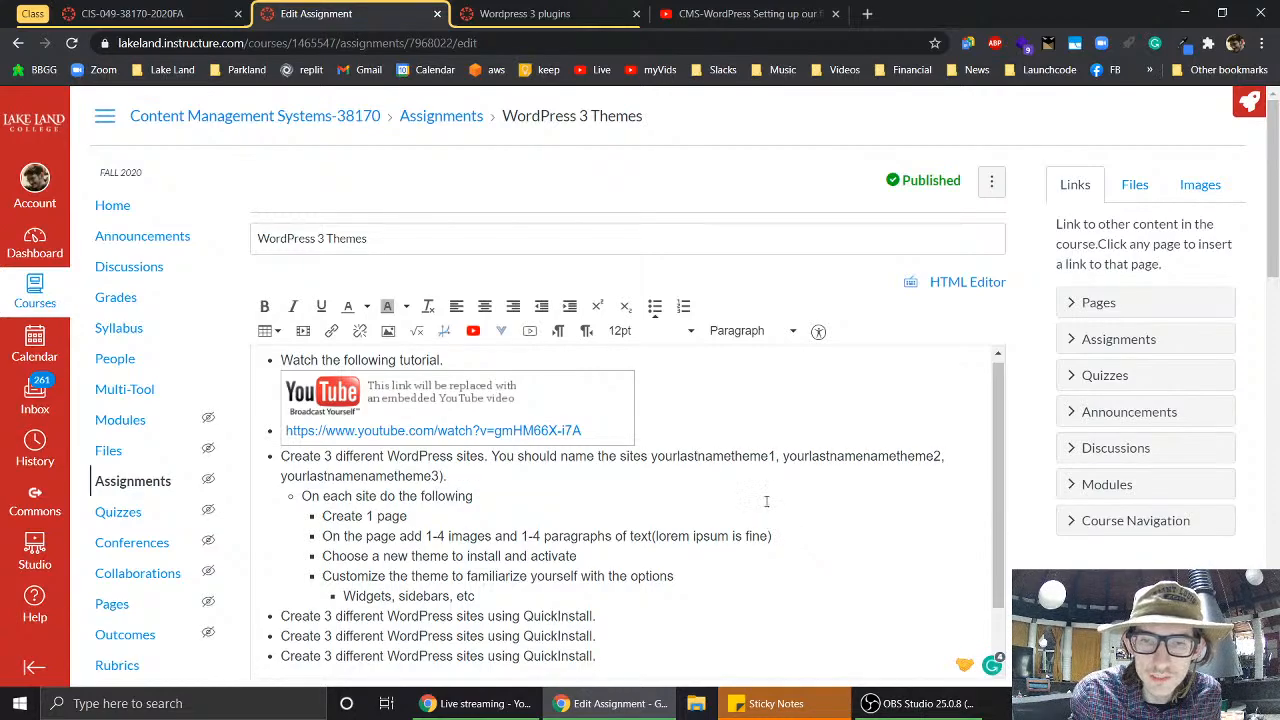
left_click(898, 456)
key("BackSpace")
key("BackSpace")
key("BackSpace")
key("BackSpace")
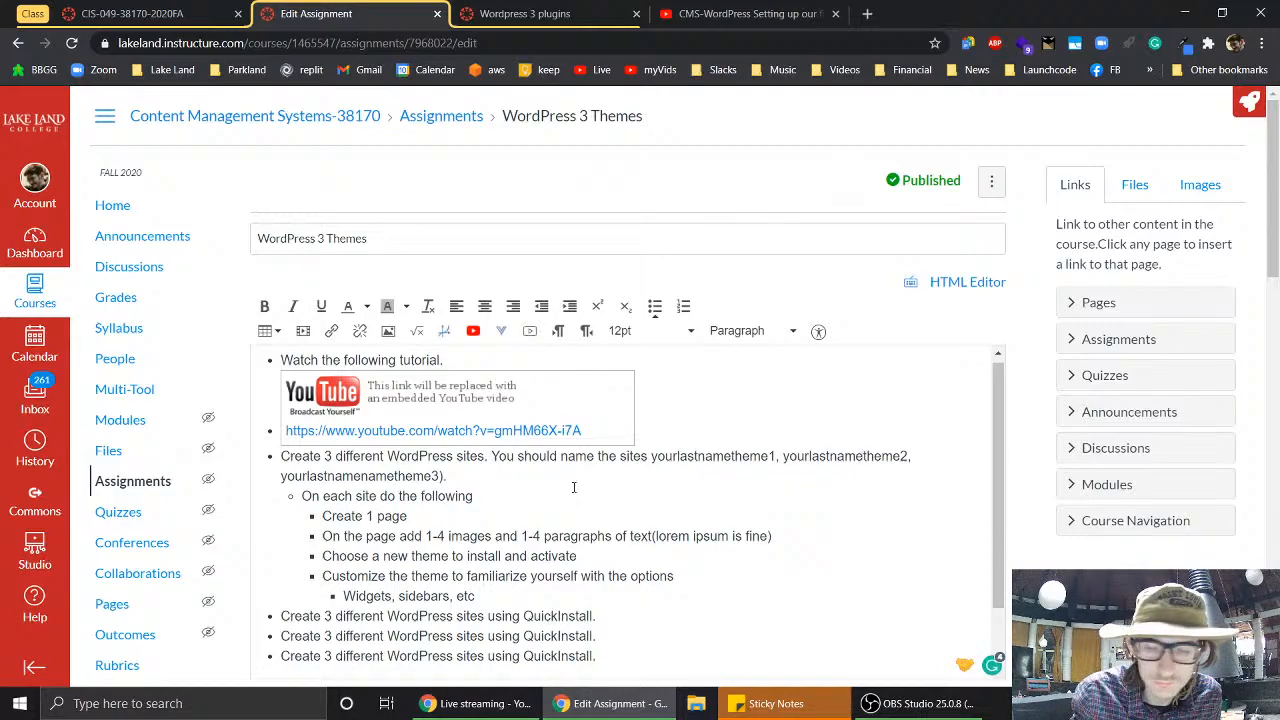
key("BackSpace")
key("BackSpace")
key("BackSpace")
key("BackSpace")
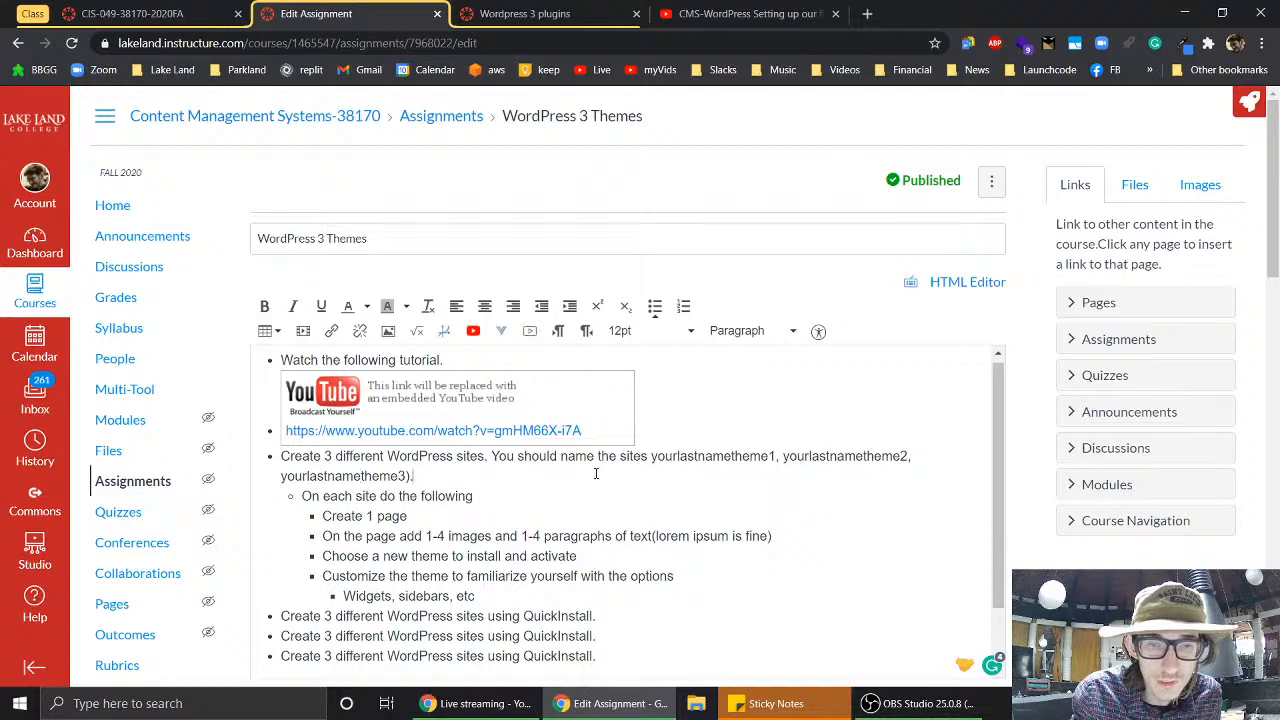
- Type 'Mine' after the site names in the assignment description
scroll(596, 478, "down", 1)
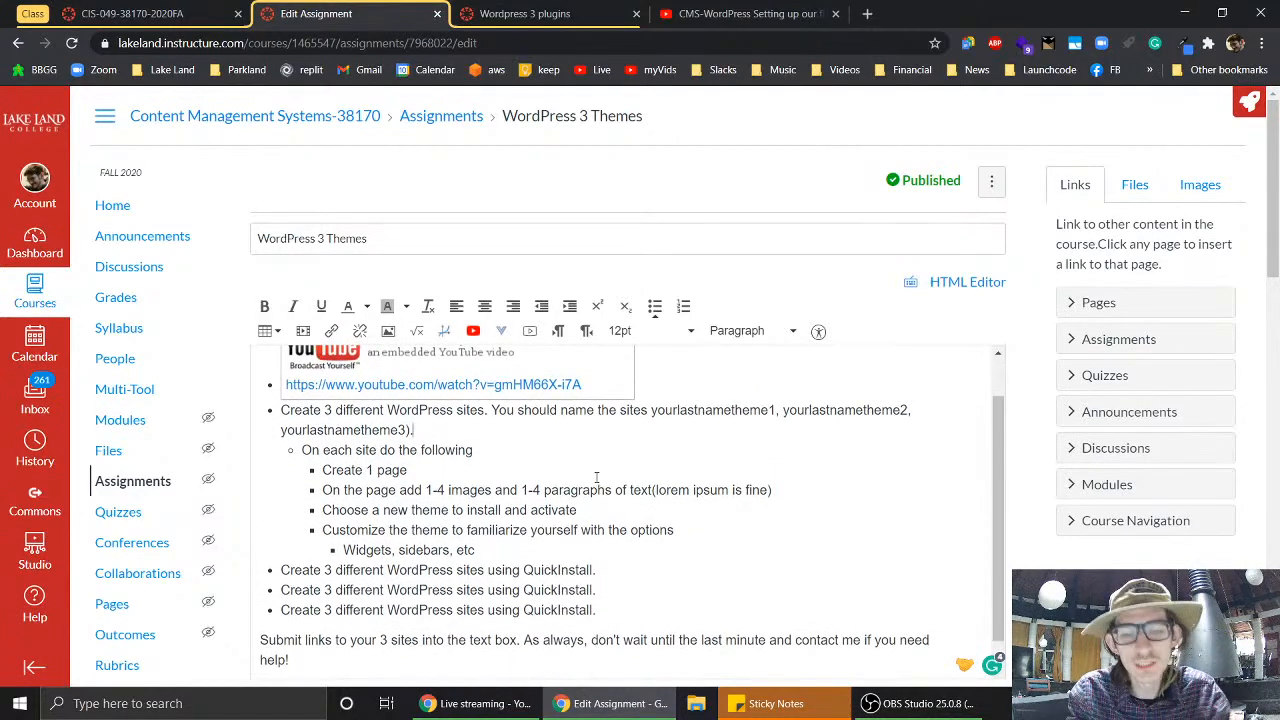
type("Minewould")
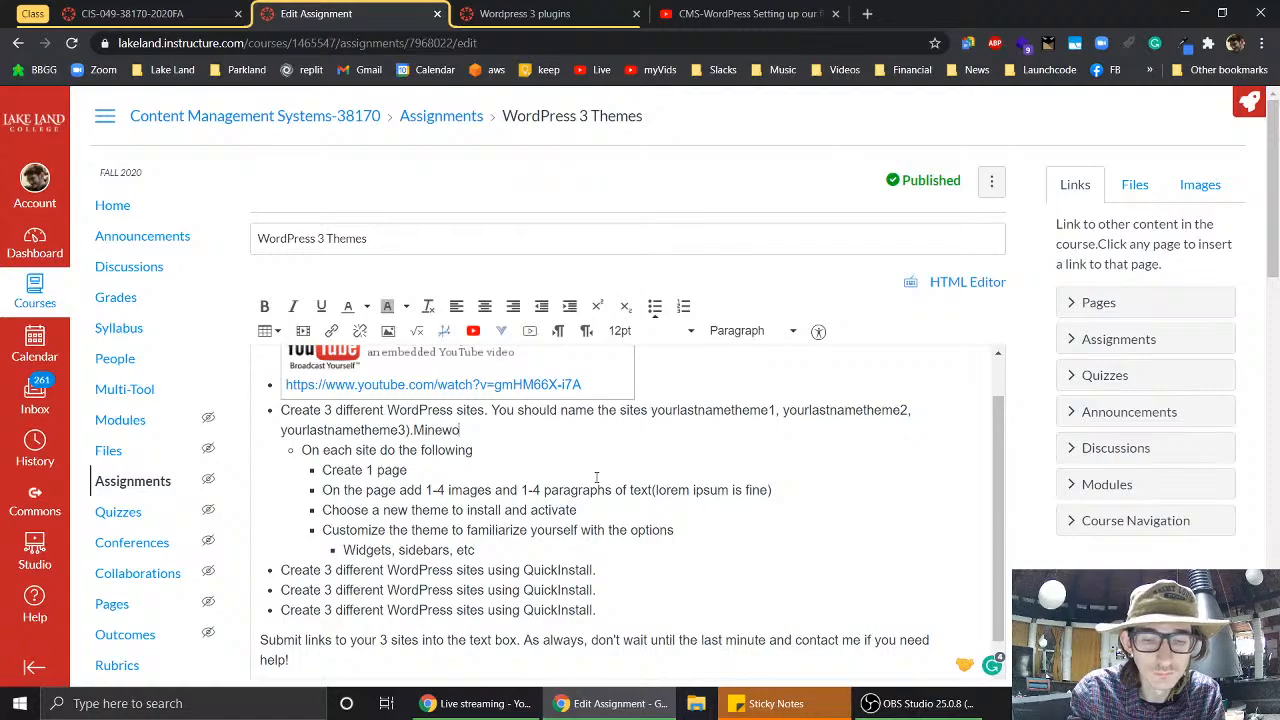
key("BackSpace")
key("BackSpace")
key("BackSpace")
key("BackSpace")
key("BackSpace")
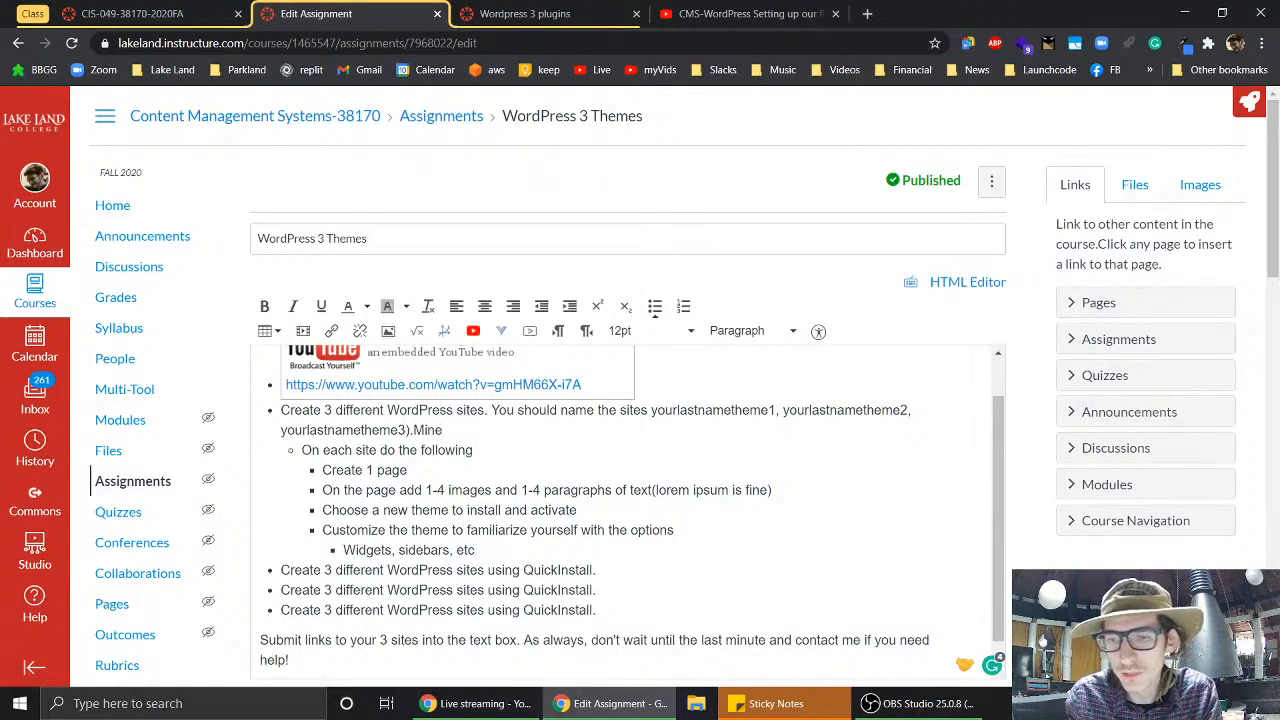
- Save the WordPress 3 Themes assignment and reopen it for editing
scroll(640, 400, "down", 15)
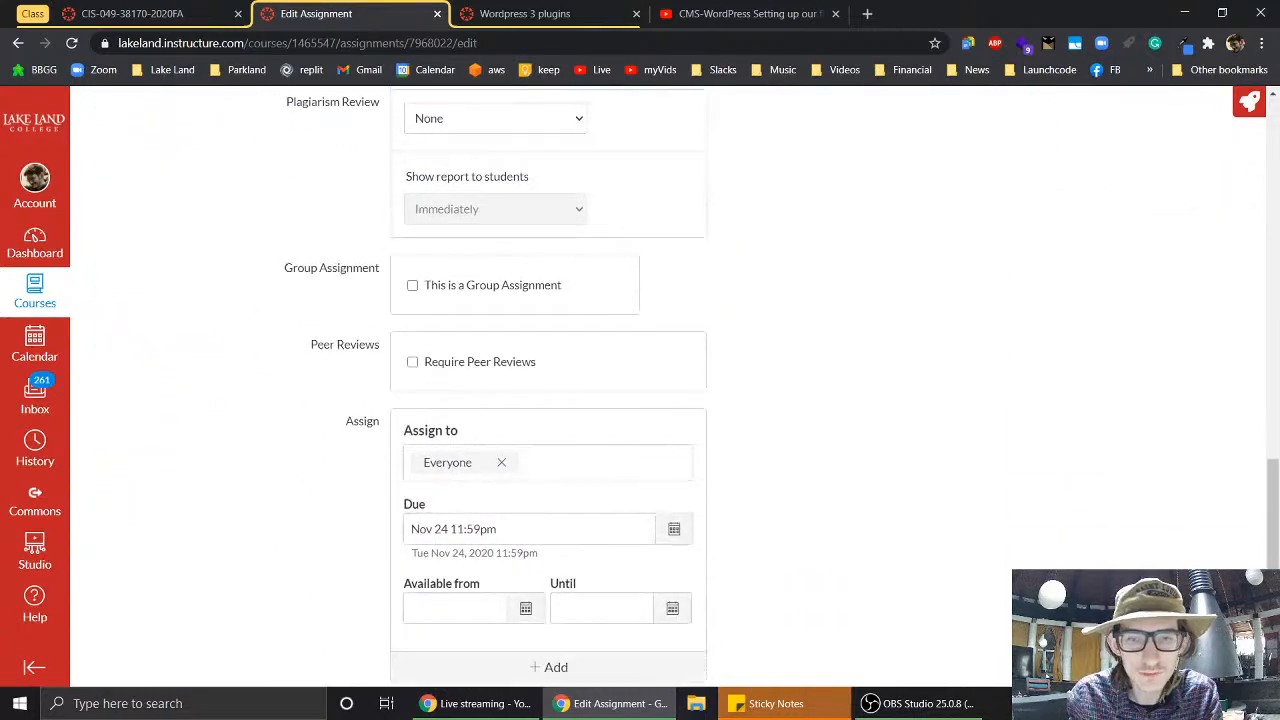
scroll(640, 400, "down", 1)
left_click(966, 614)
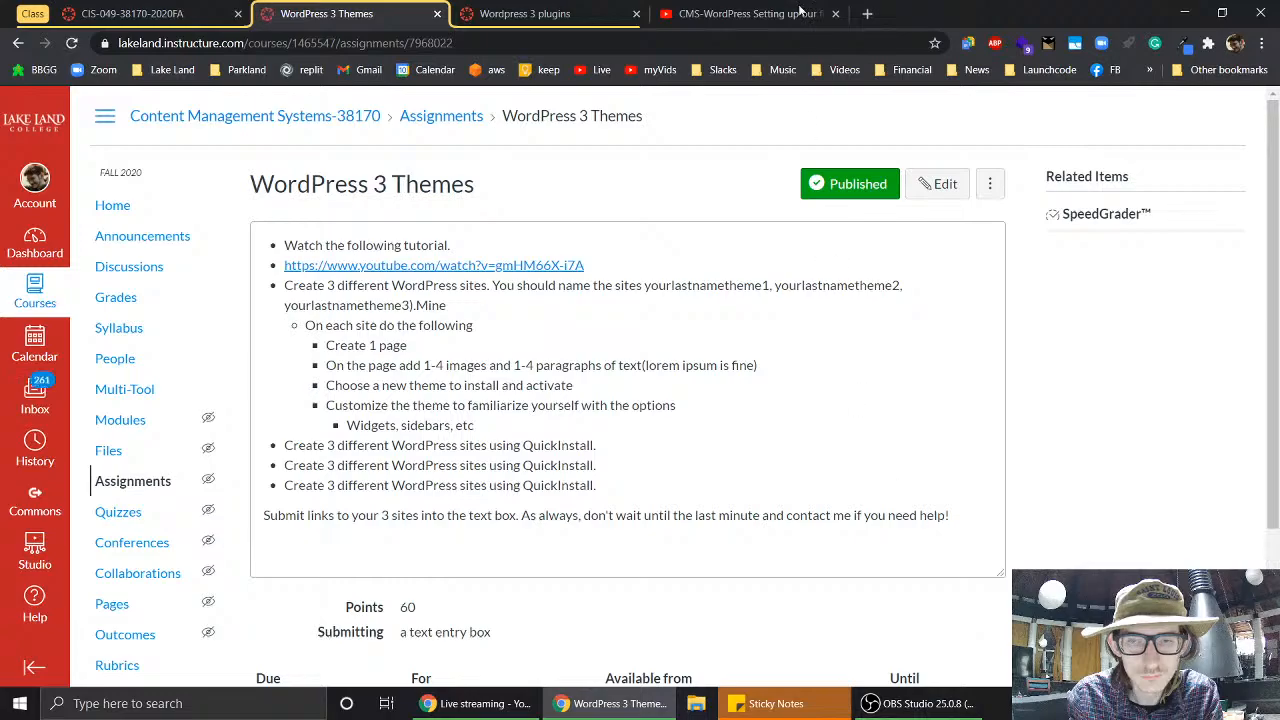
left_click(946, 184)
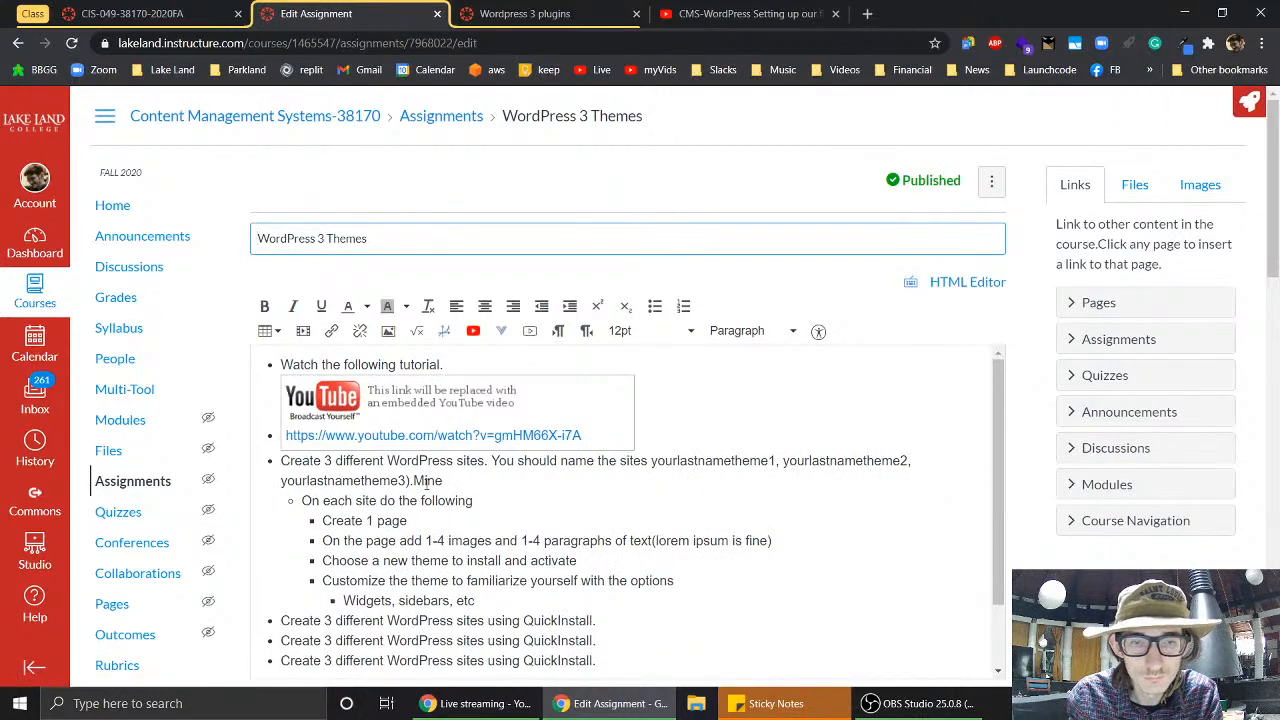
- Make the description read 'My first one would be mungertheme1.'
left_click(412, 481)
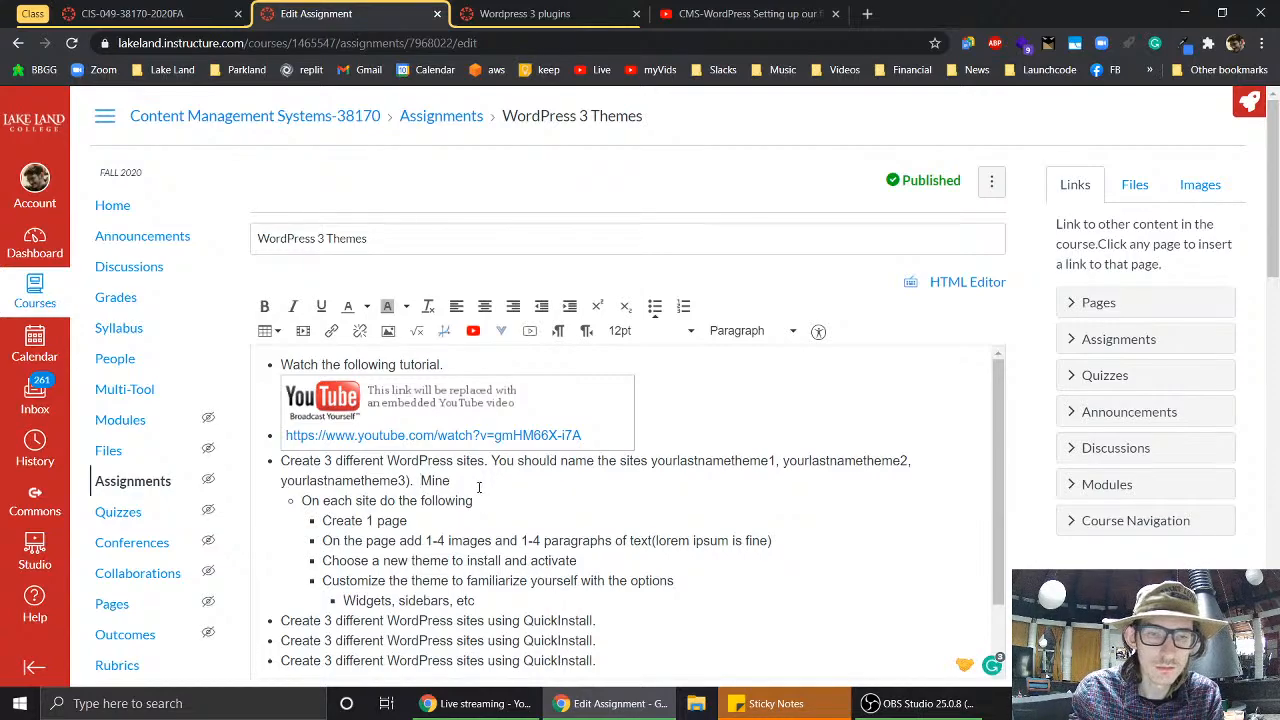
type("would")
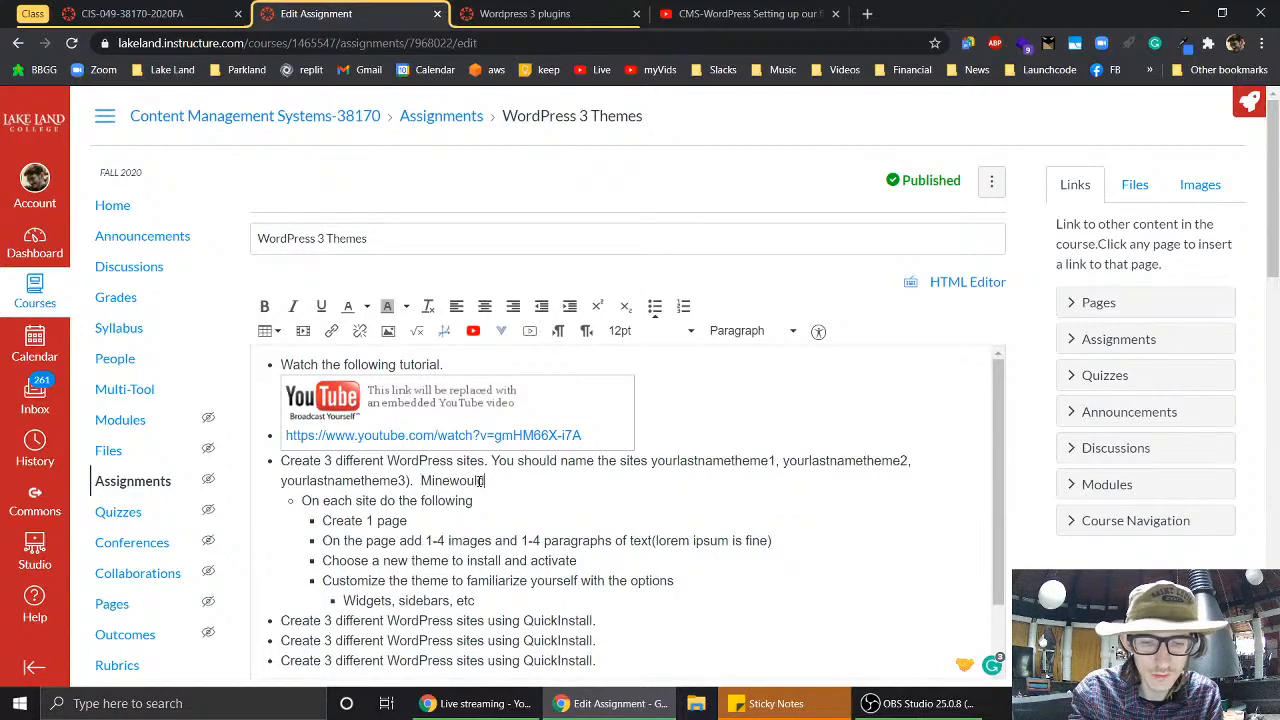
type("bemunger")
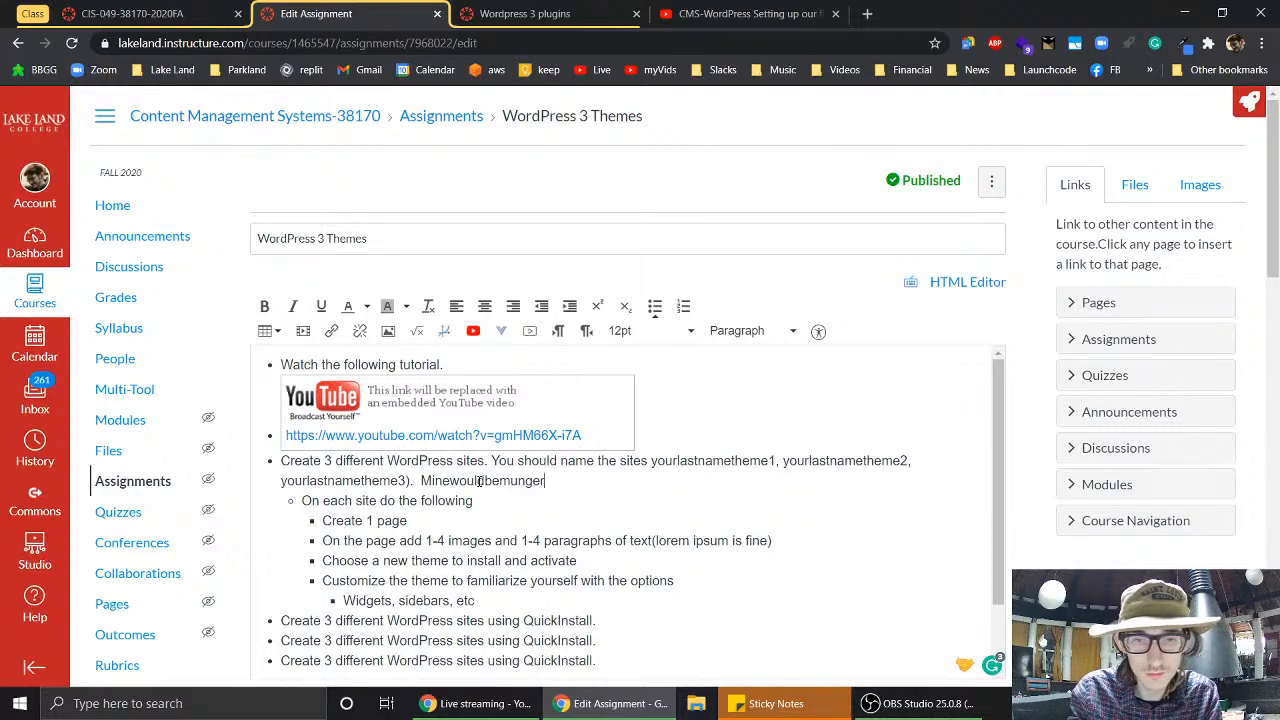
left_click(487, 481)
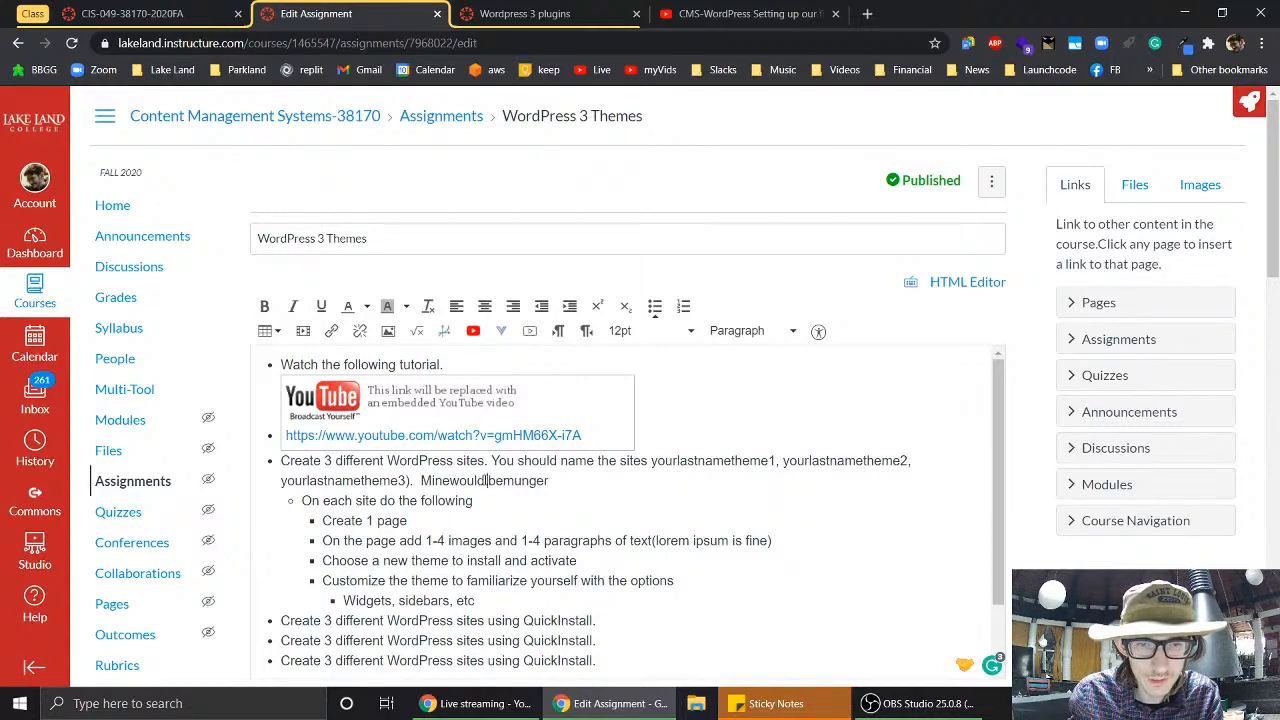
key("Left")
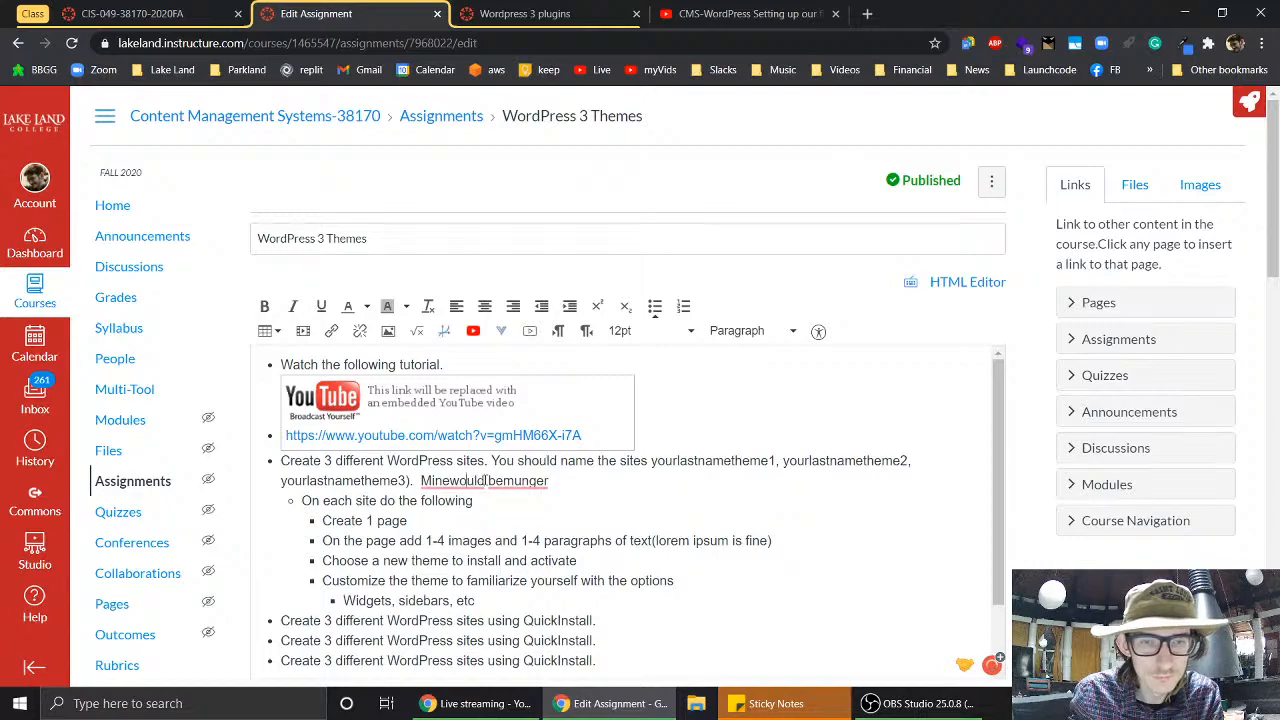
key("Left")
key("Left")
key("Left")
key("Left")
key("Left")
type("be")
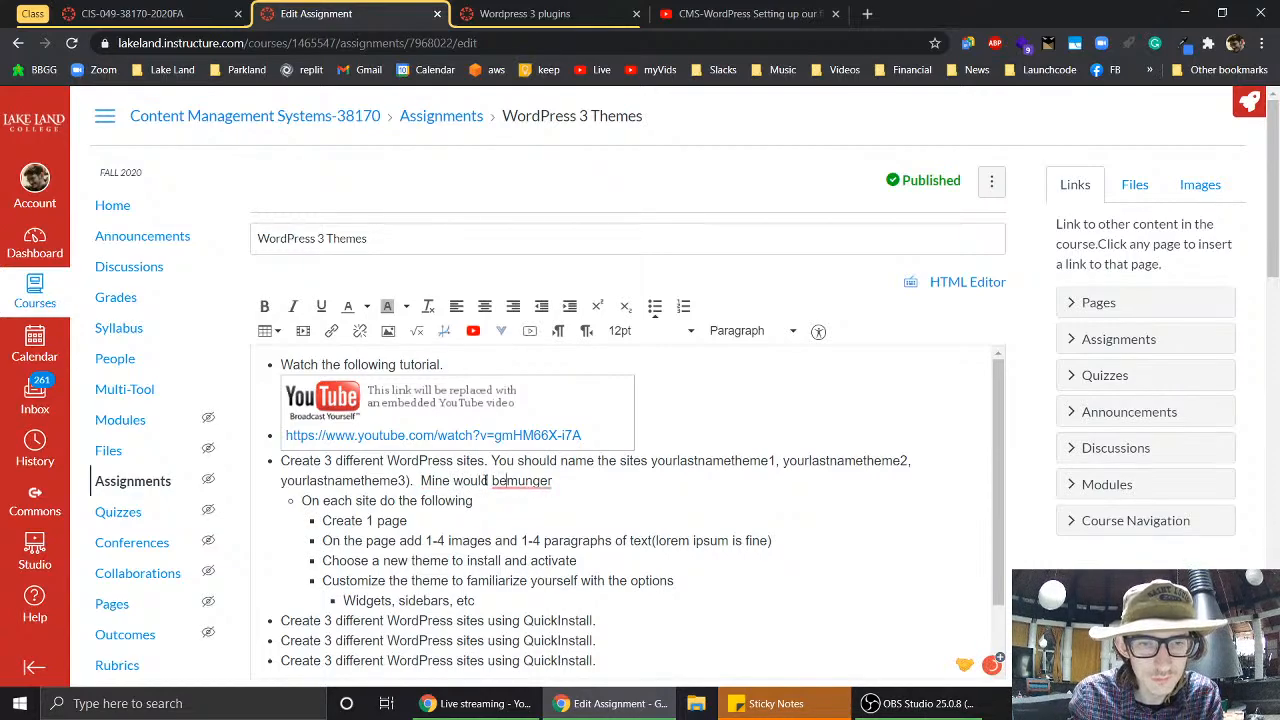
type(" mungertheme1")
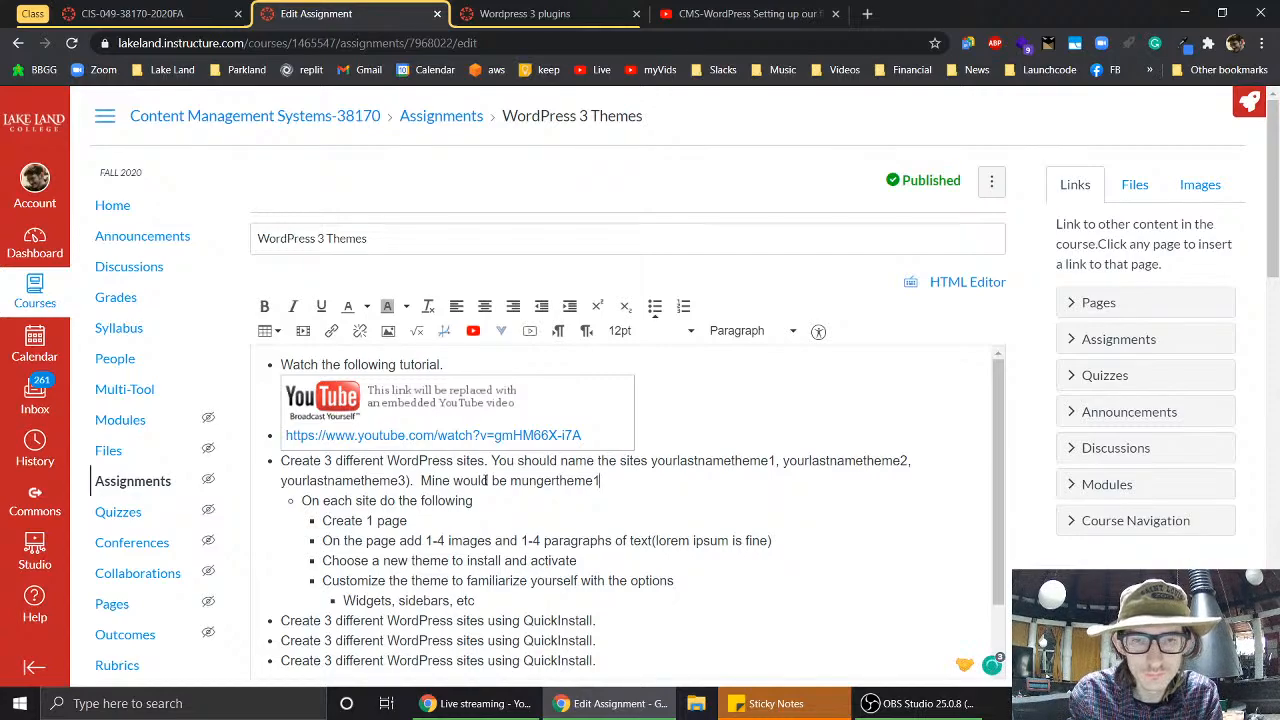
type(".")
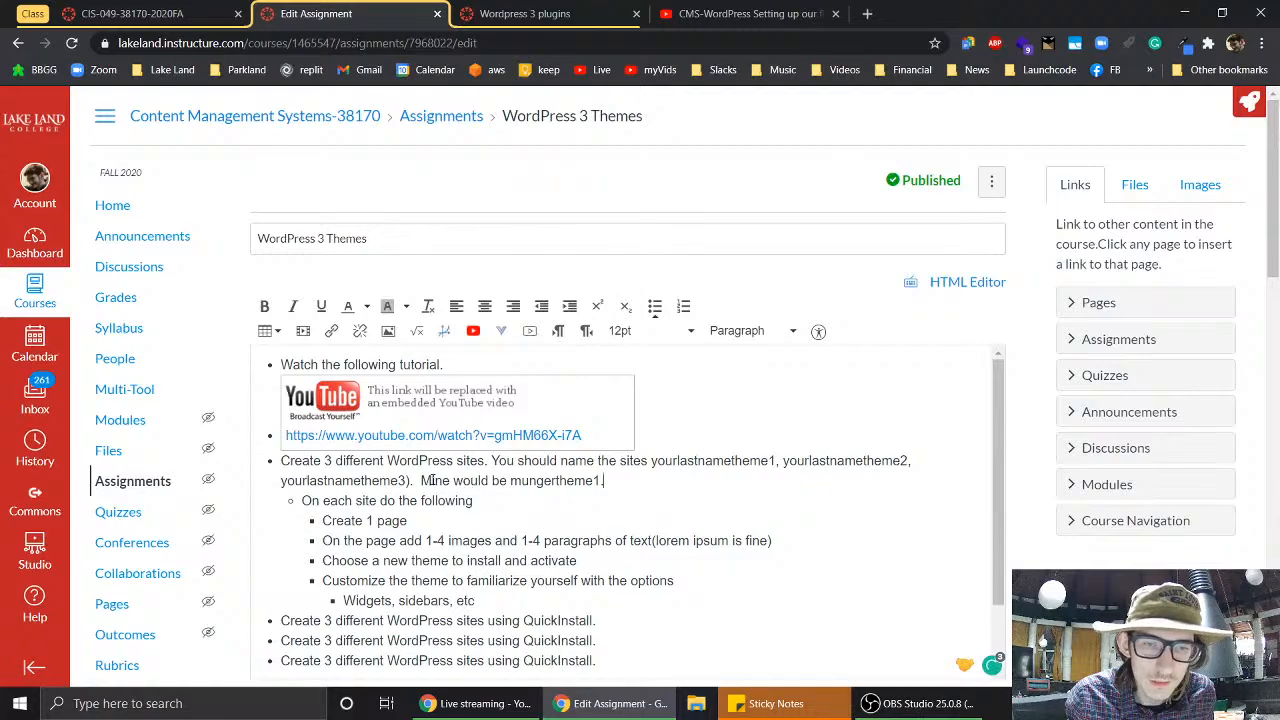
double_click(440, 481)
type("My first one")
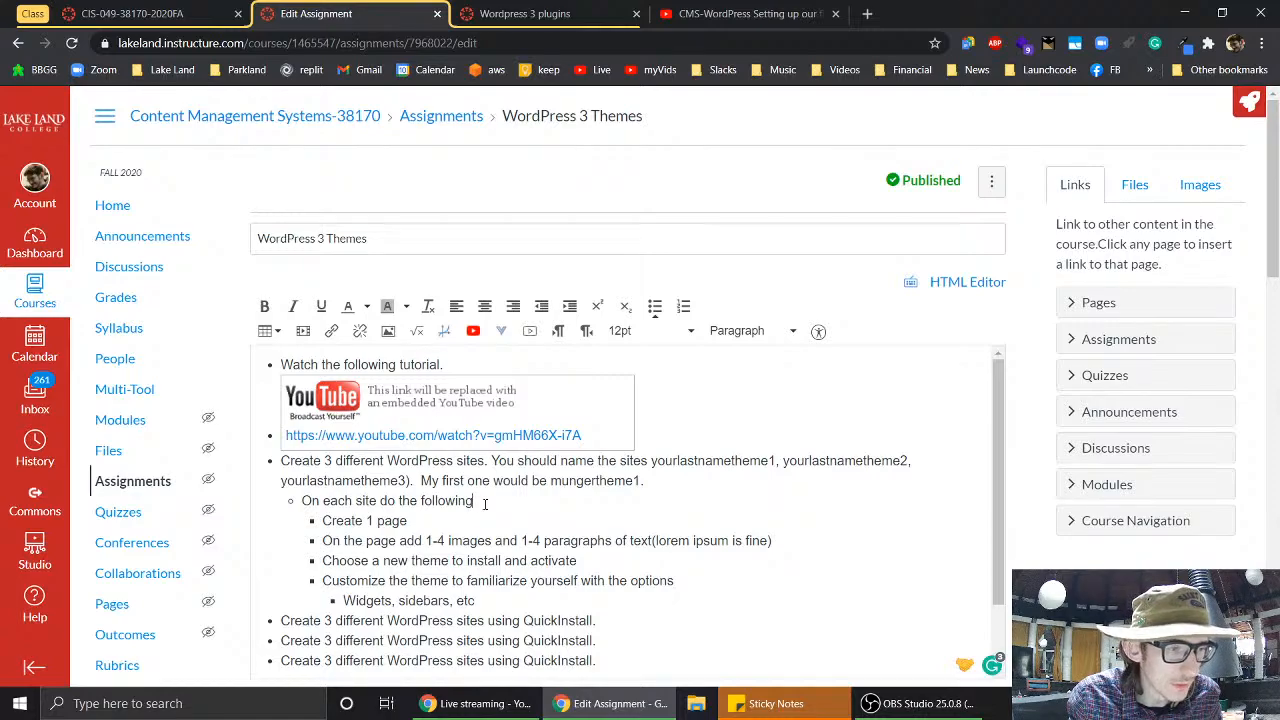
- Put the caret just before '(lorem ipsum is fine)' in the images-and-text bullet
scroll(558, 512, "down", 2)
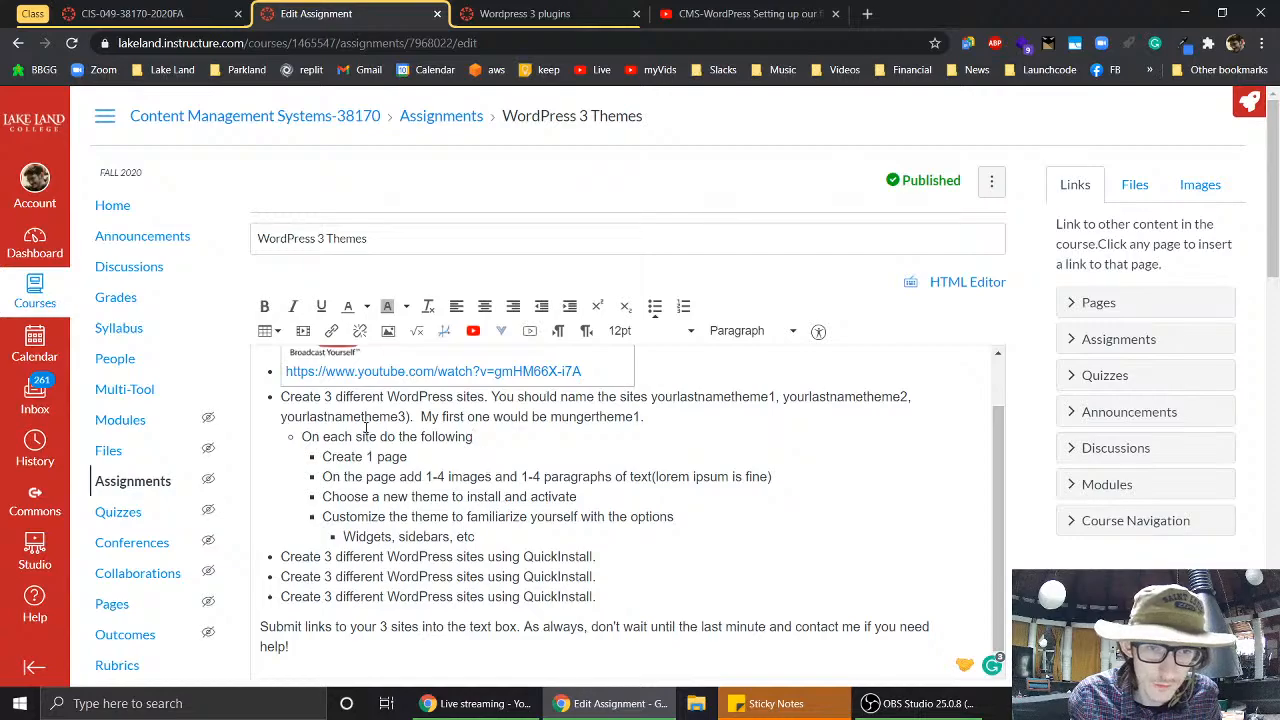
left_click(438, 458)
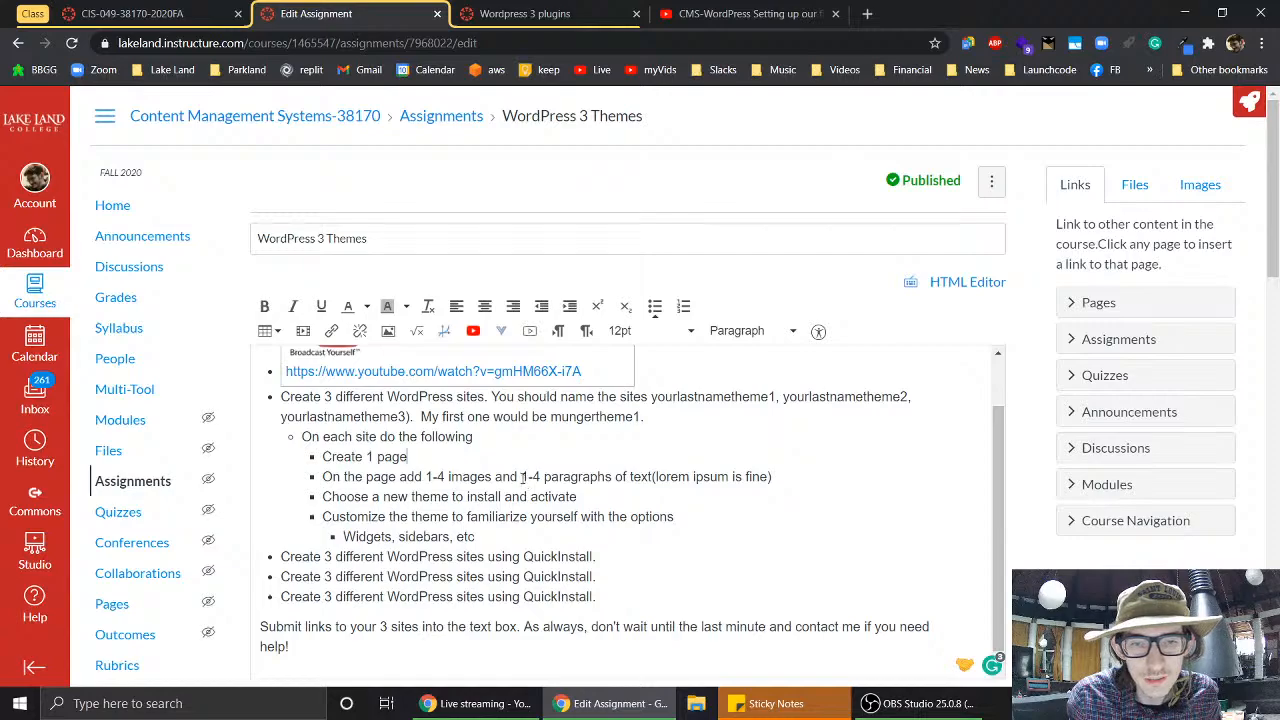
left_click_drag(521, 477, 650, 468)
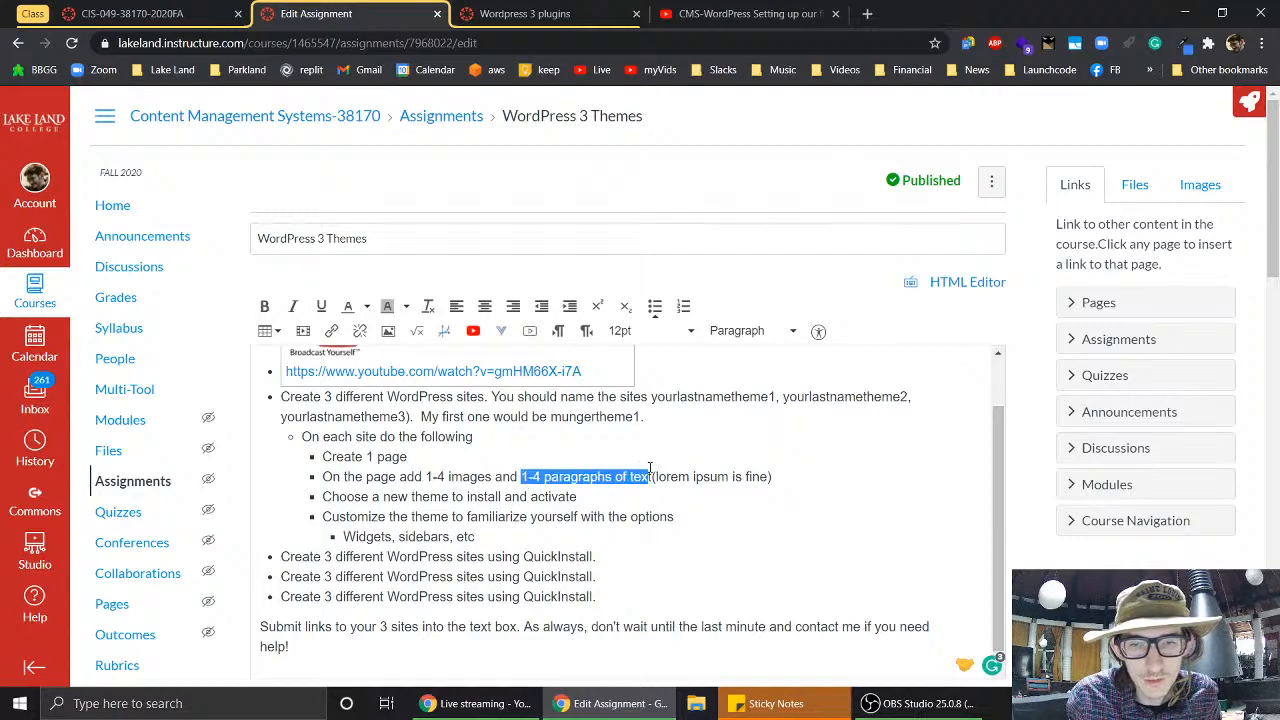
left_click(648, 472)
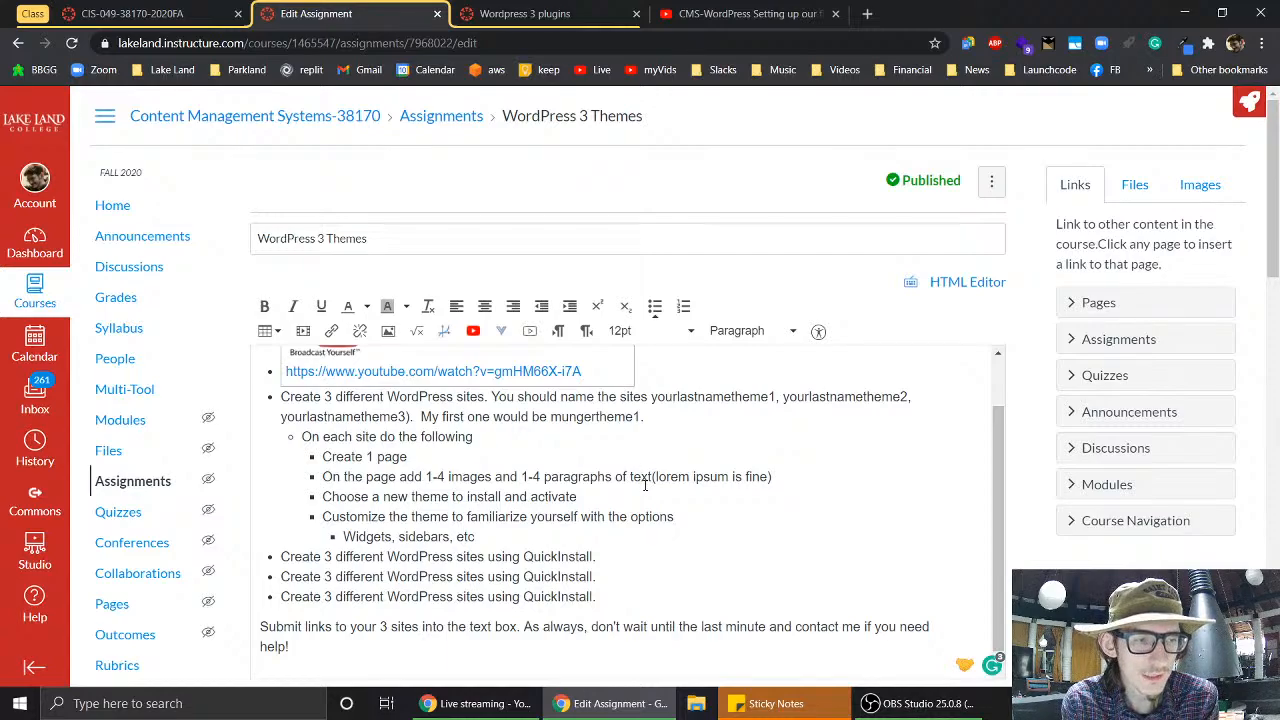
left_click(779, 479)
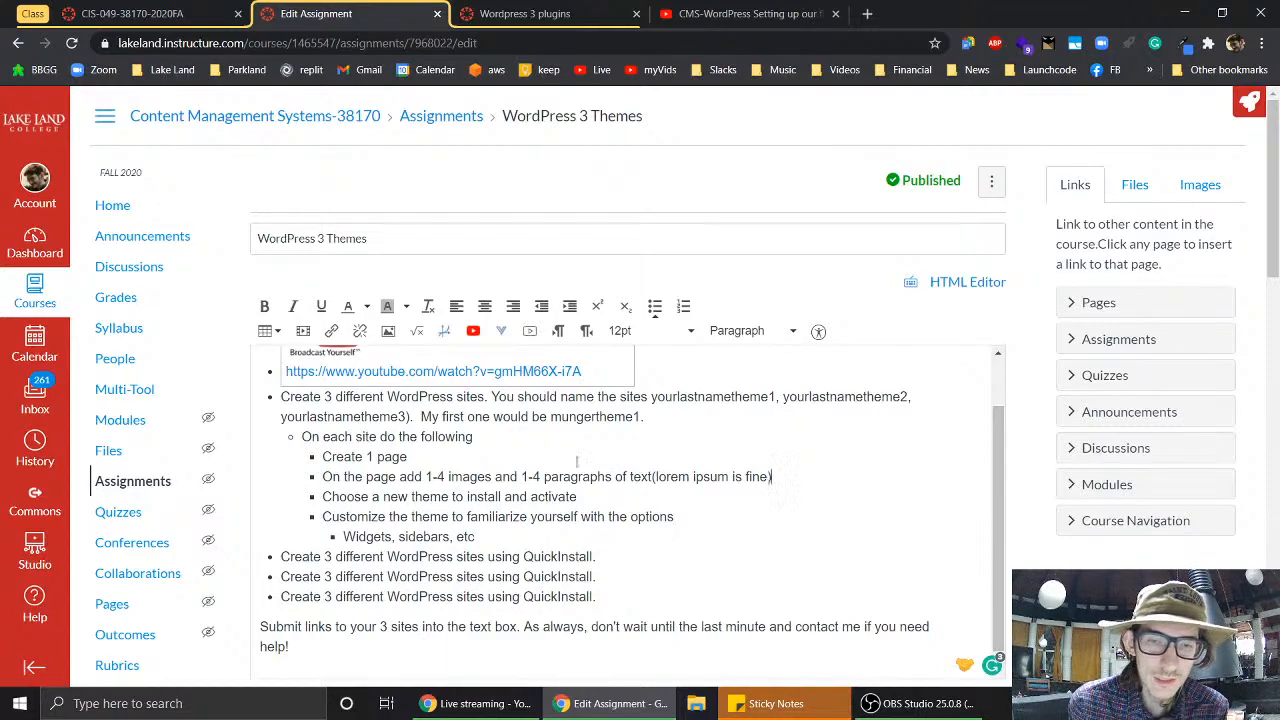
left_click(653, 478)
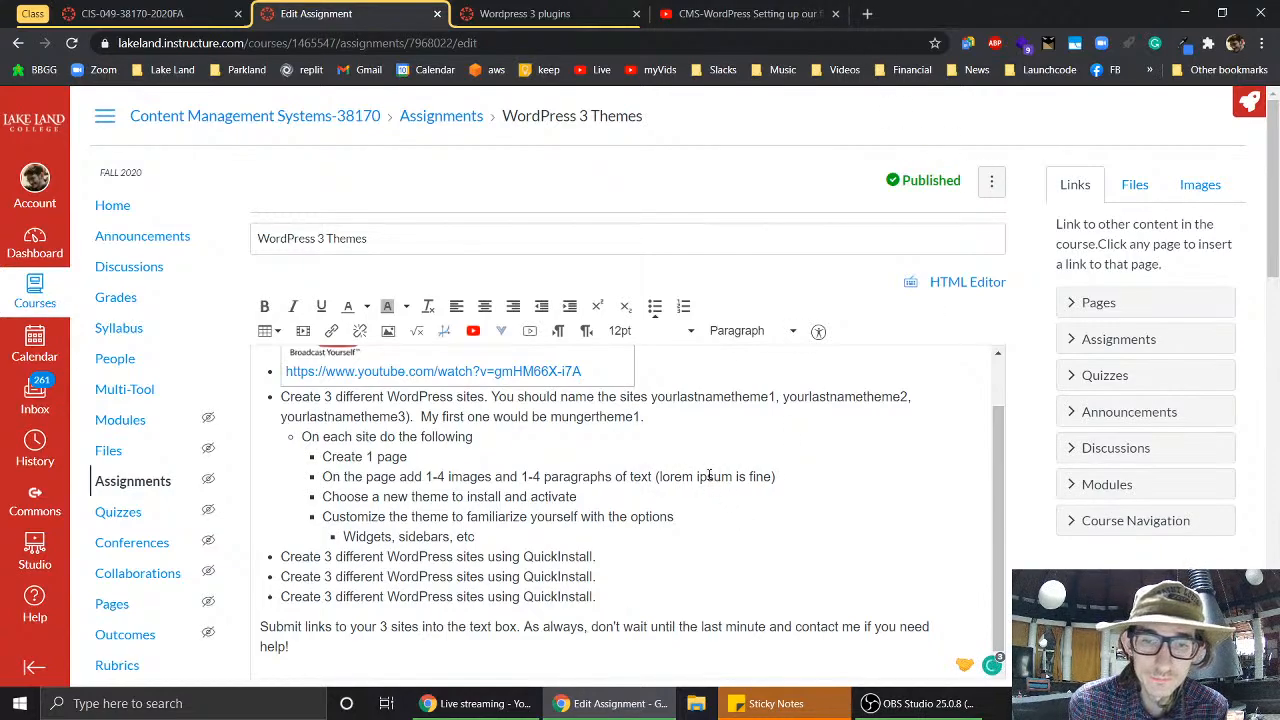
- Search the web for 'lorem ipsum' in a new tab and open lipsum.com
left_click(866, 12)
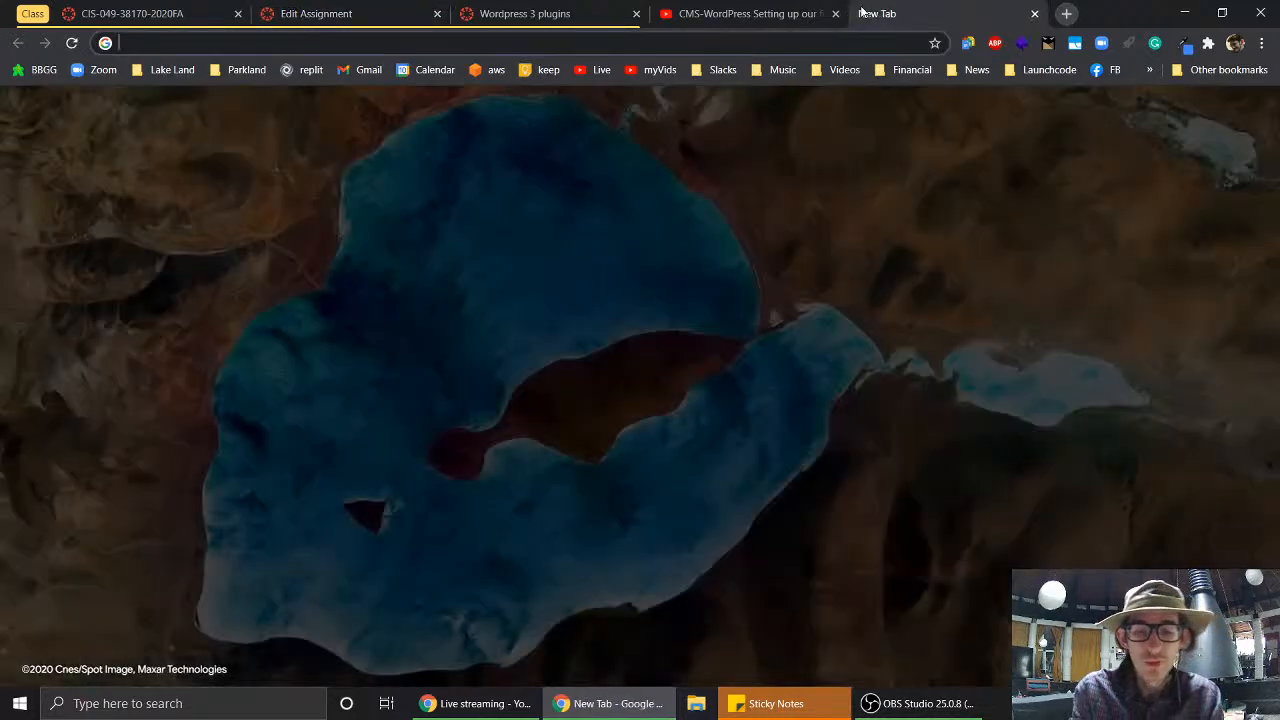
type("lorem ipsum")
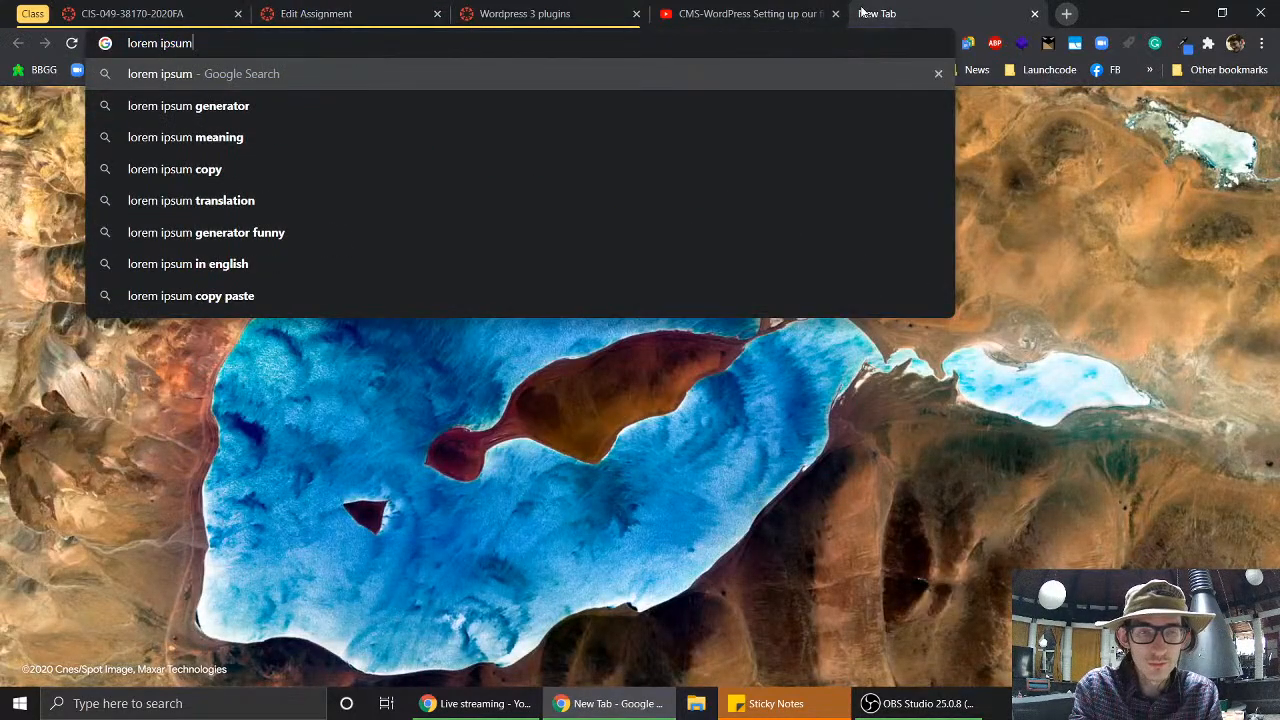
key("Return")
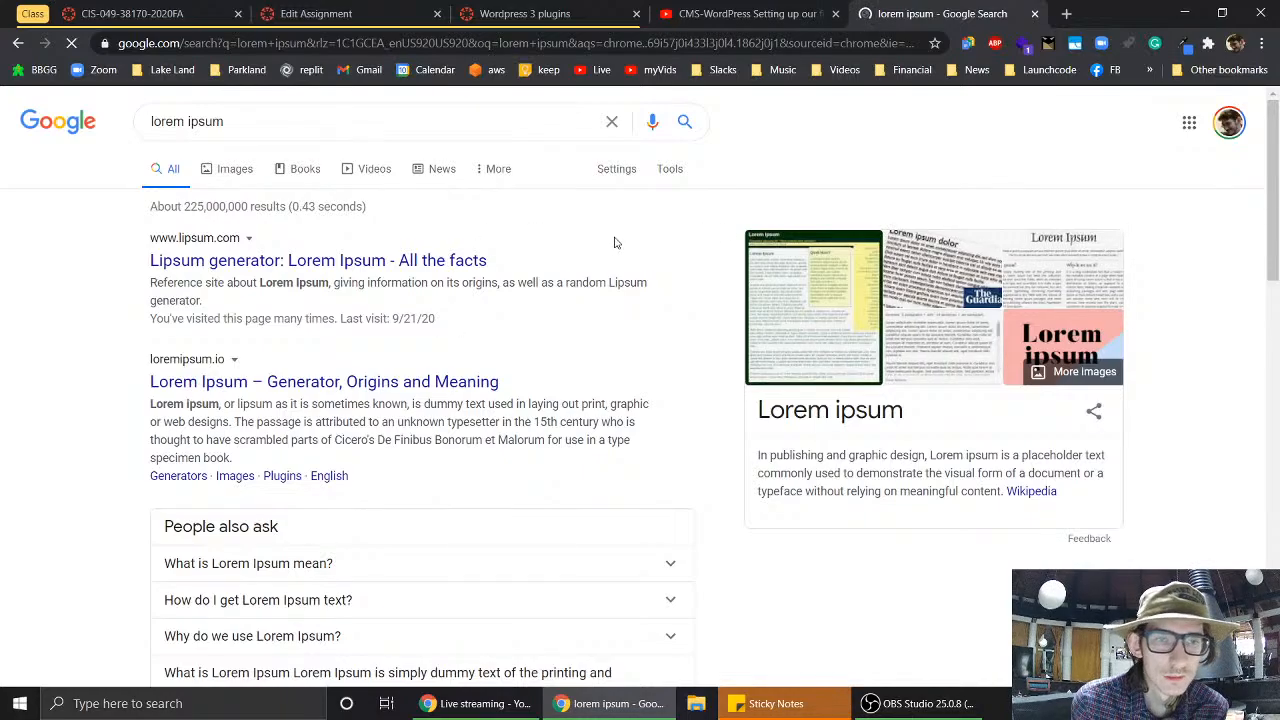
left_click(466, 262)
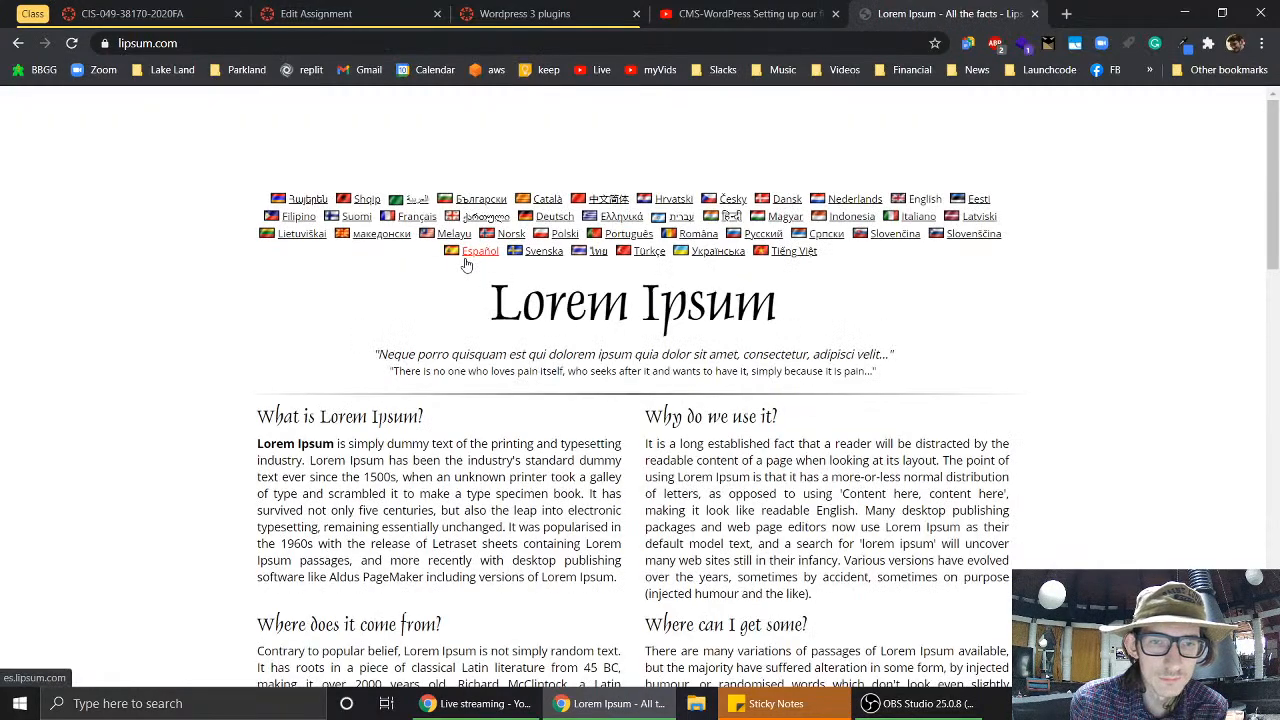
scroll(478, 490, "down", 5)
scroll(478, 490, "down", 5)
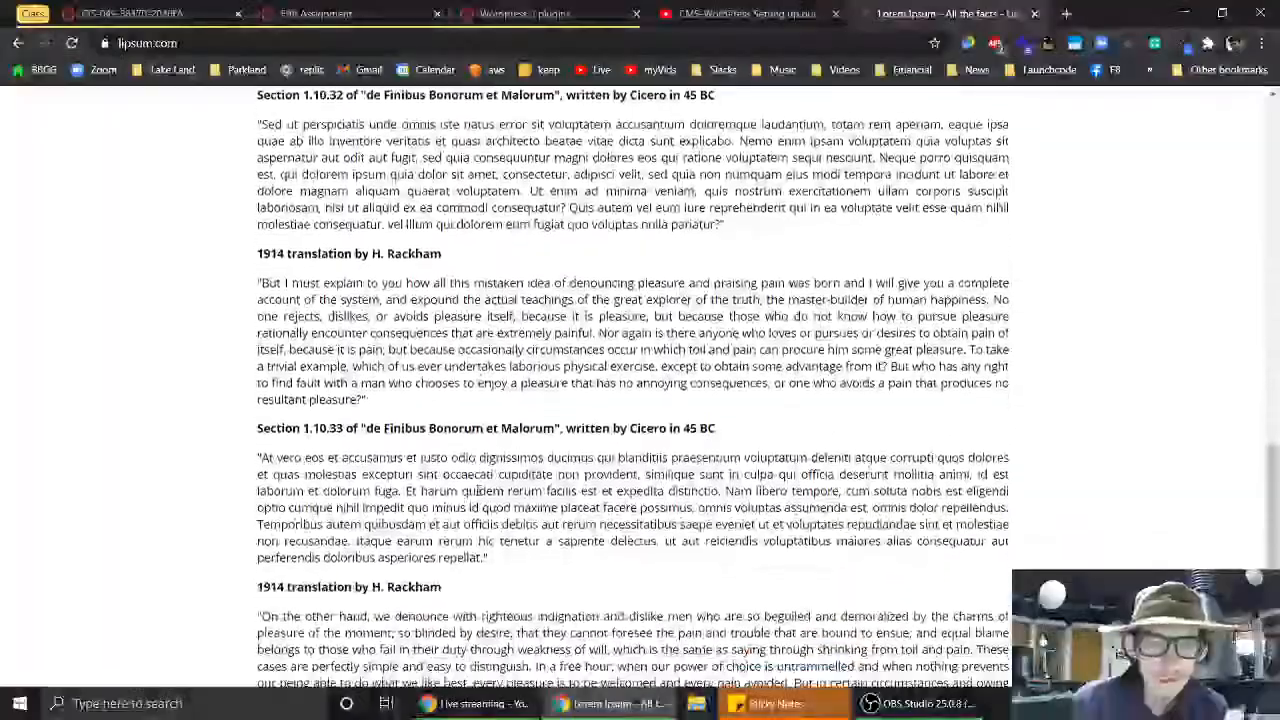
scroll(478, 490, "up", 6)
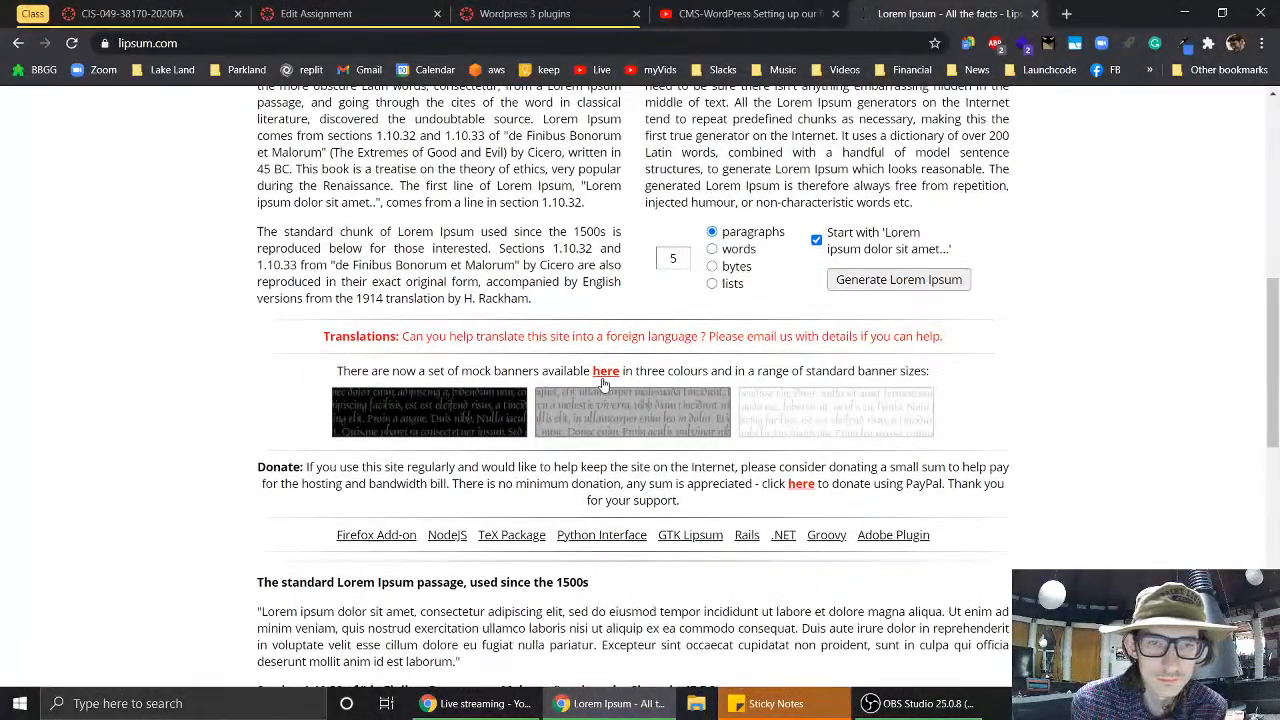
scroll(856, 260, "up", 2)
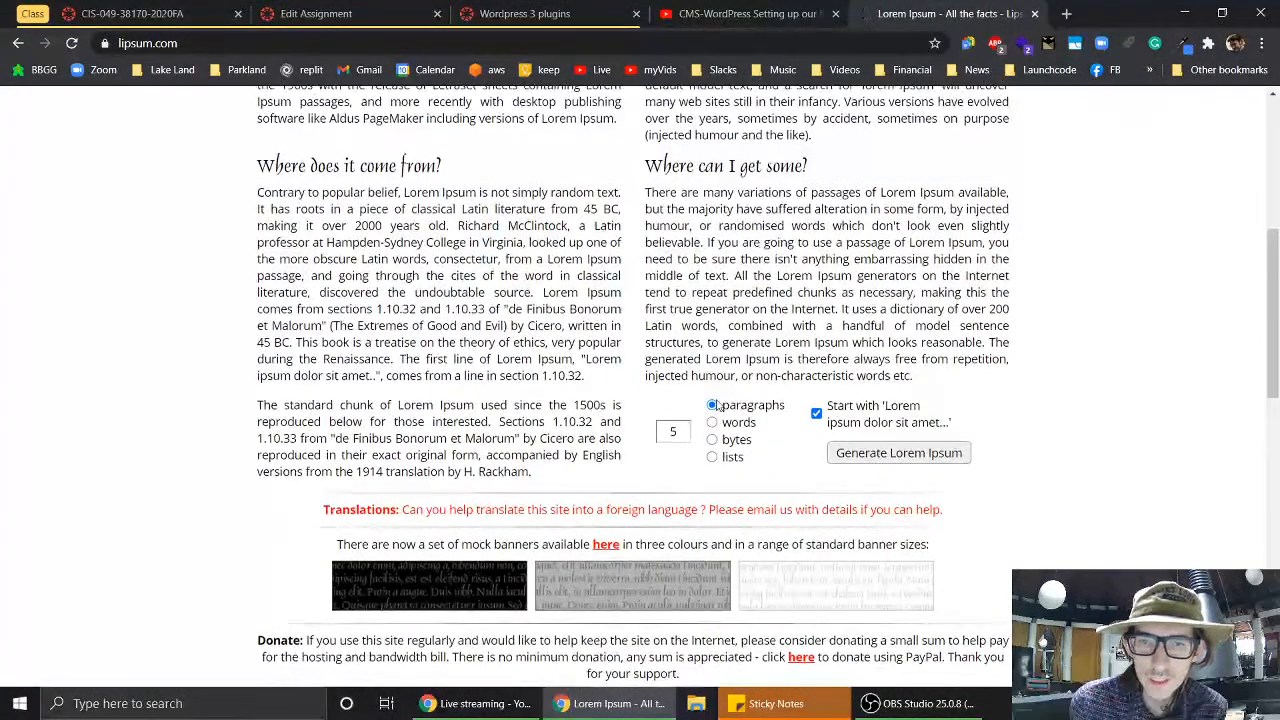
- Generate 4 paragraphs not starting with 'Lorem ipsum dolor sit amet' and select the second paragraph
double_click(680, 441)
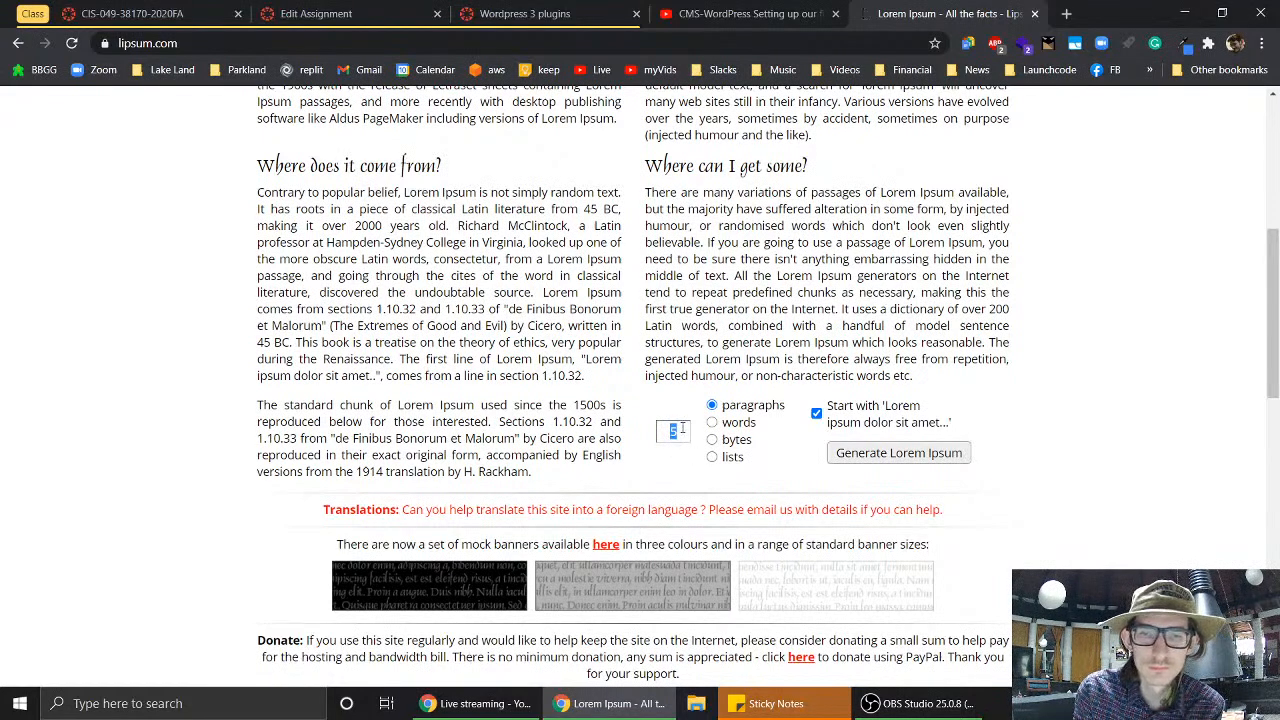
type("5")
key("BackSpace")
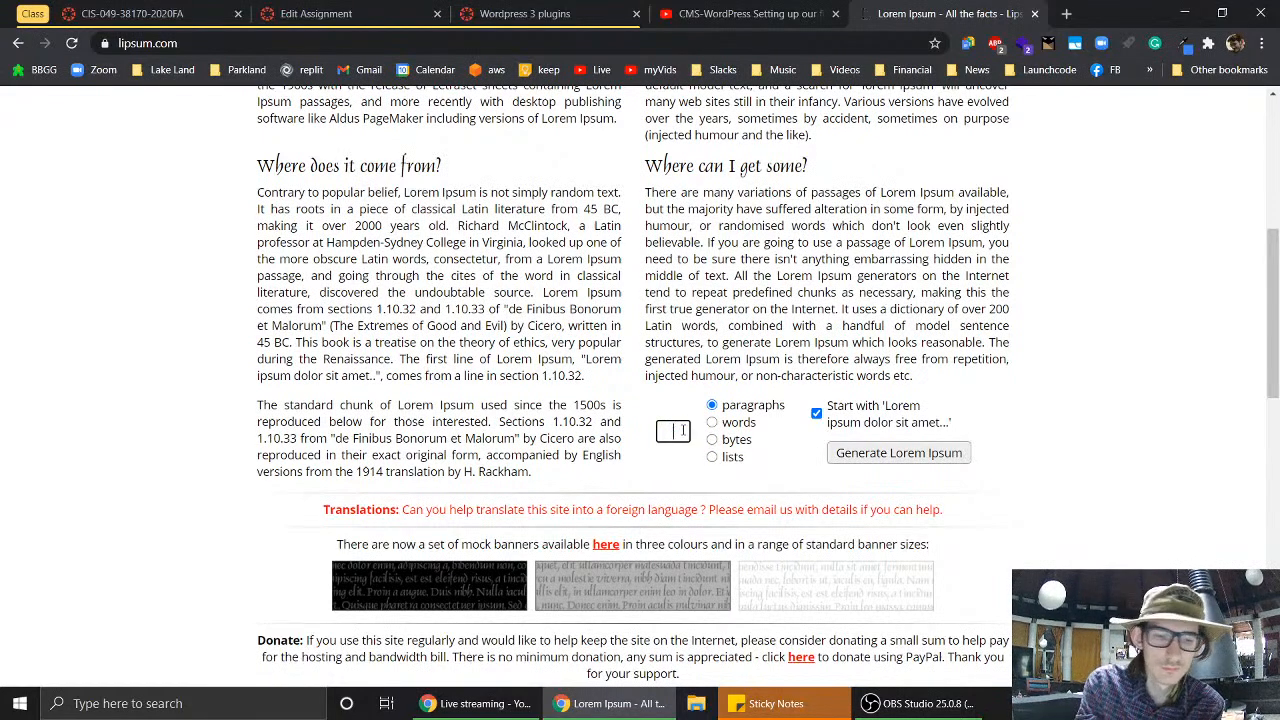
type("4")
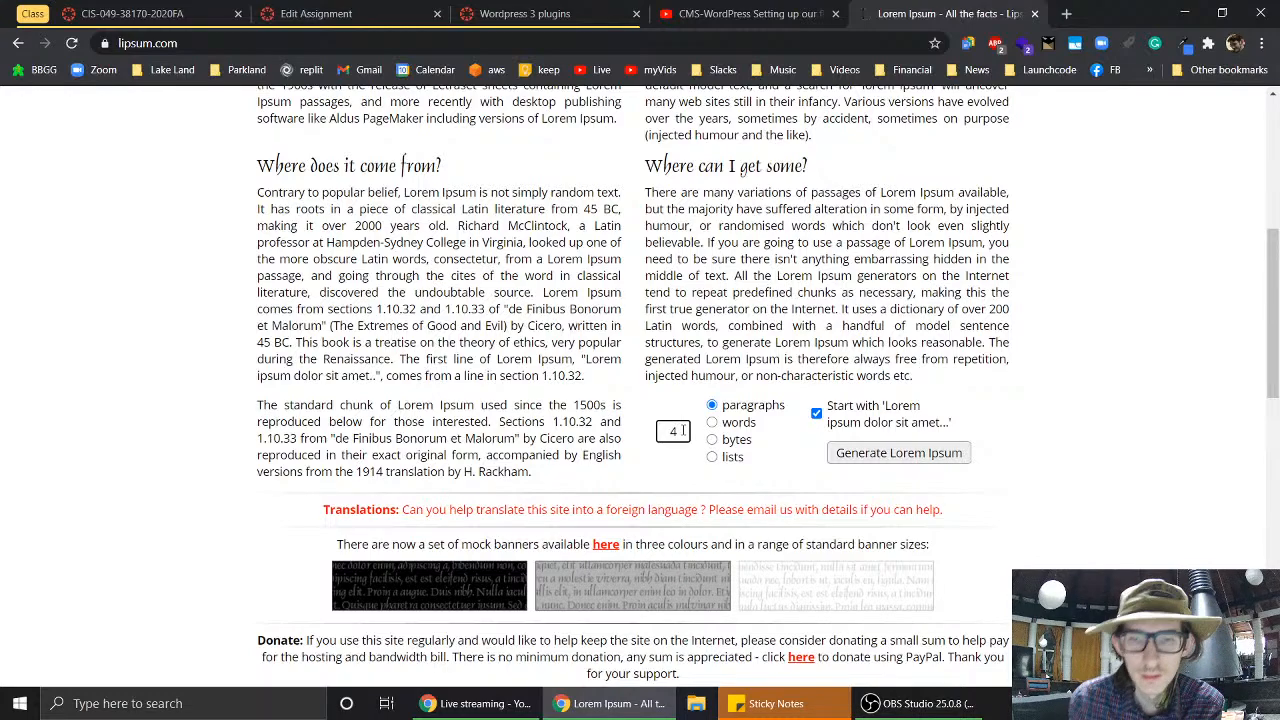
left_click(817, 414)
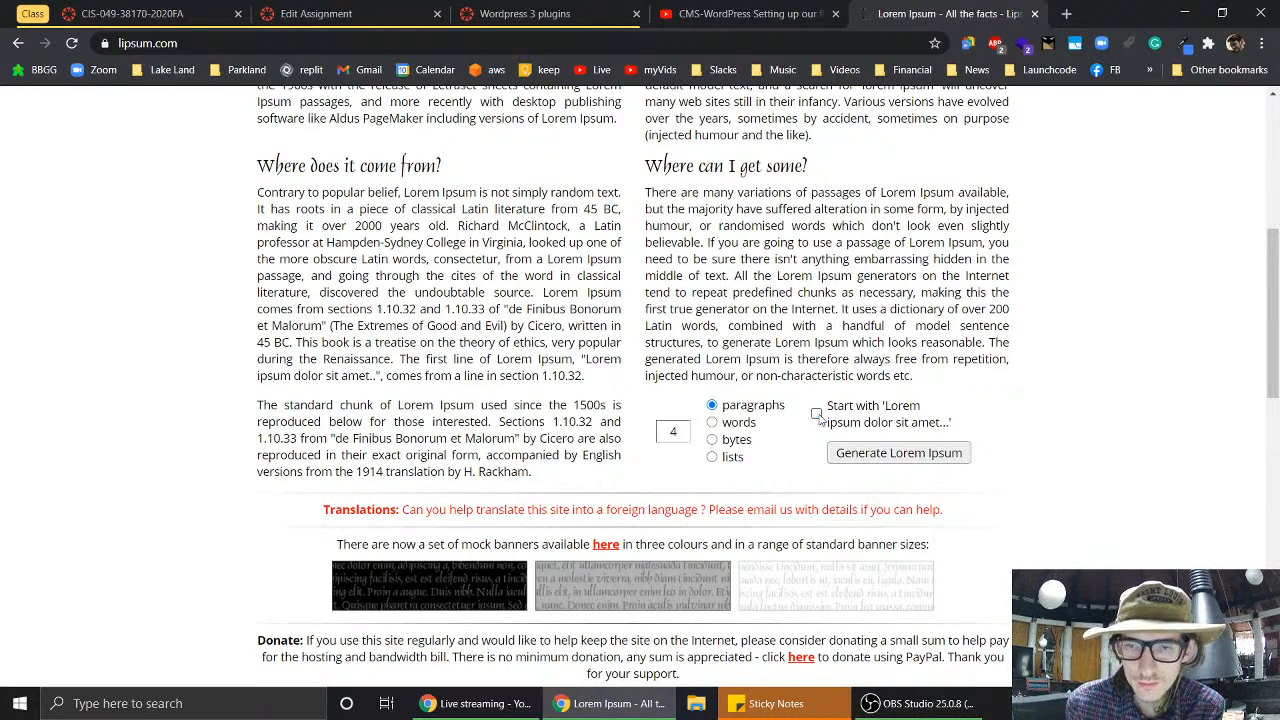
left_click(901, 458)
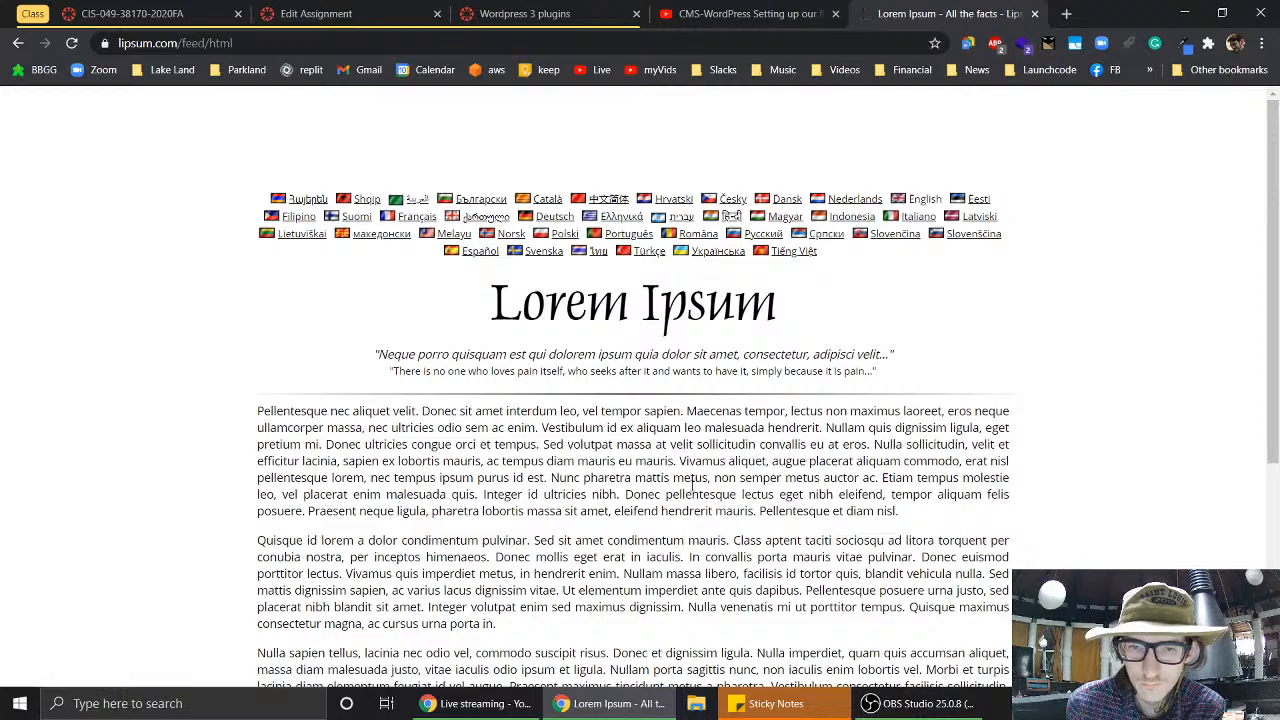
scroll(690, 483, "down", 3)
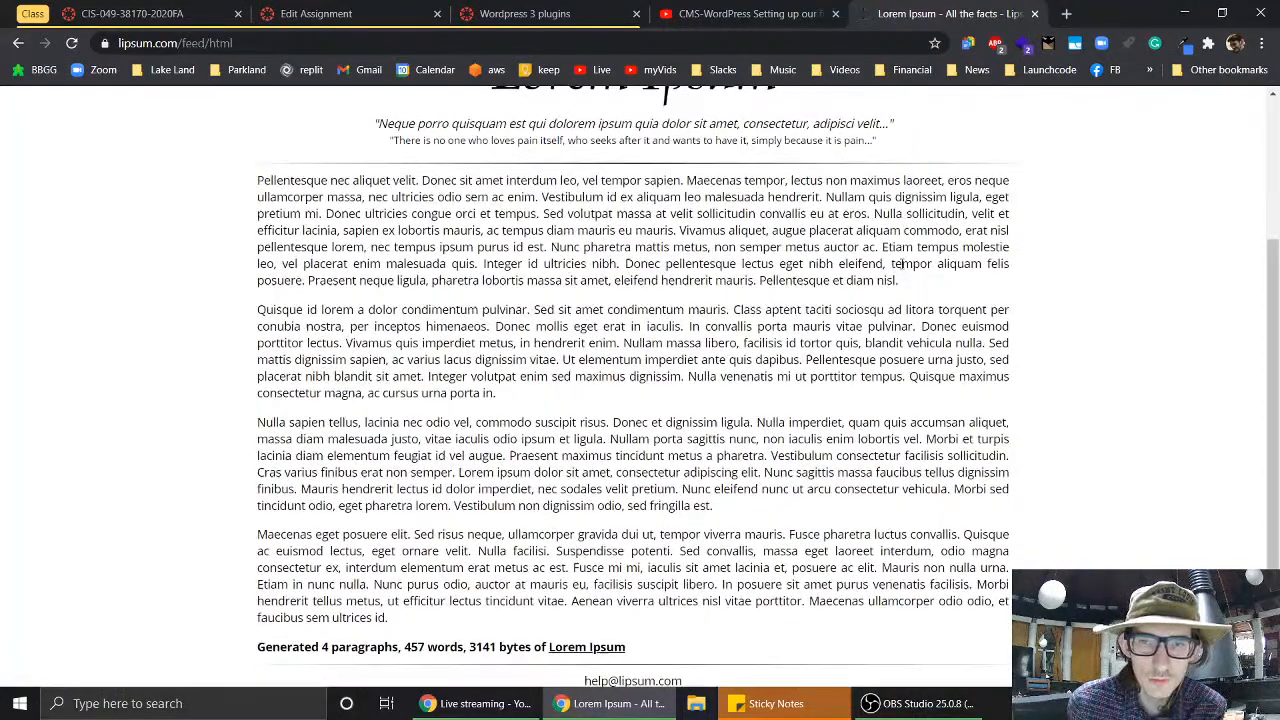
left_click_drag(899, 281, 248, 188)
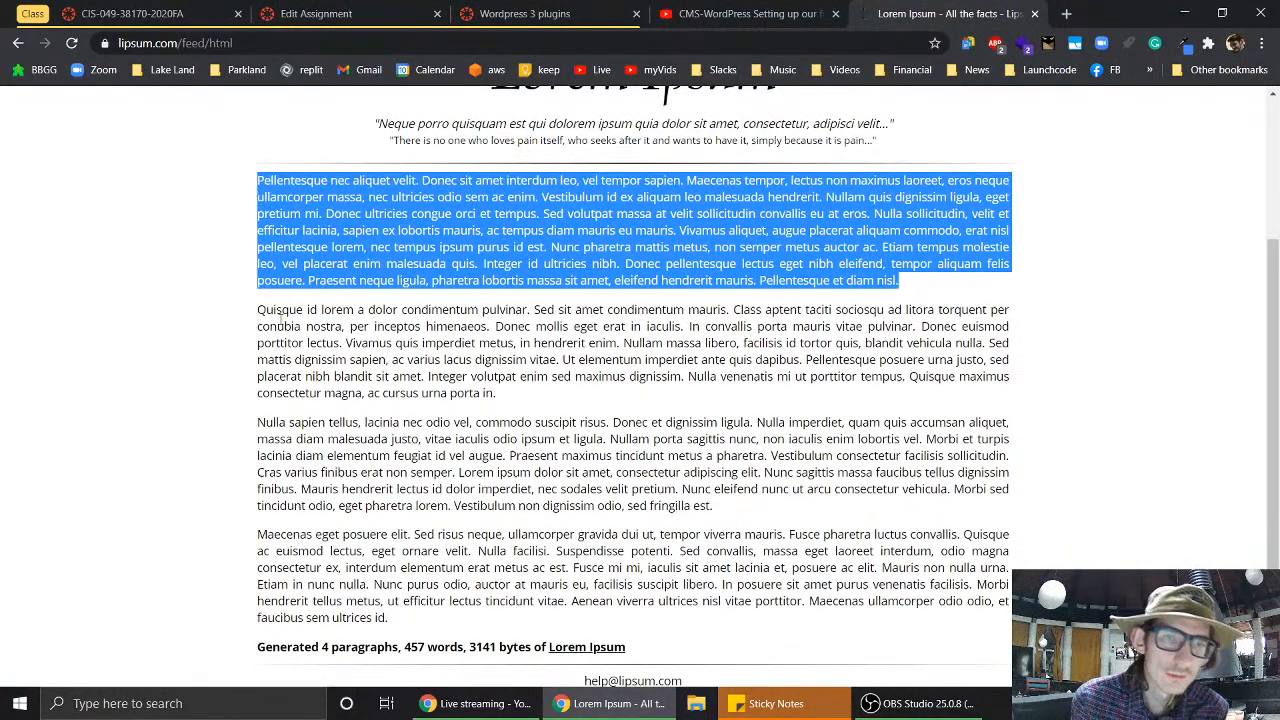
left_click_drag(257, 309, 508, 394)
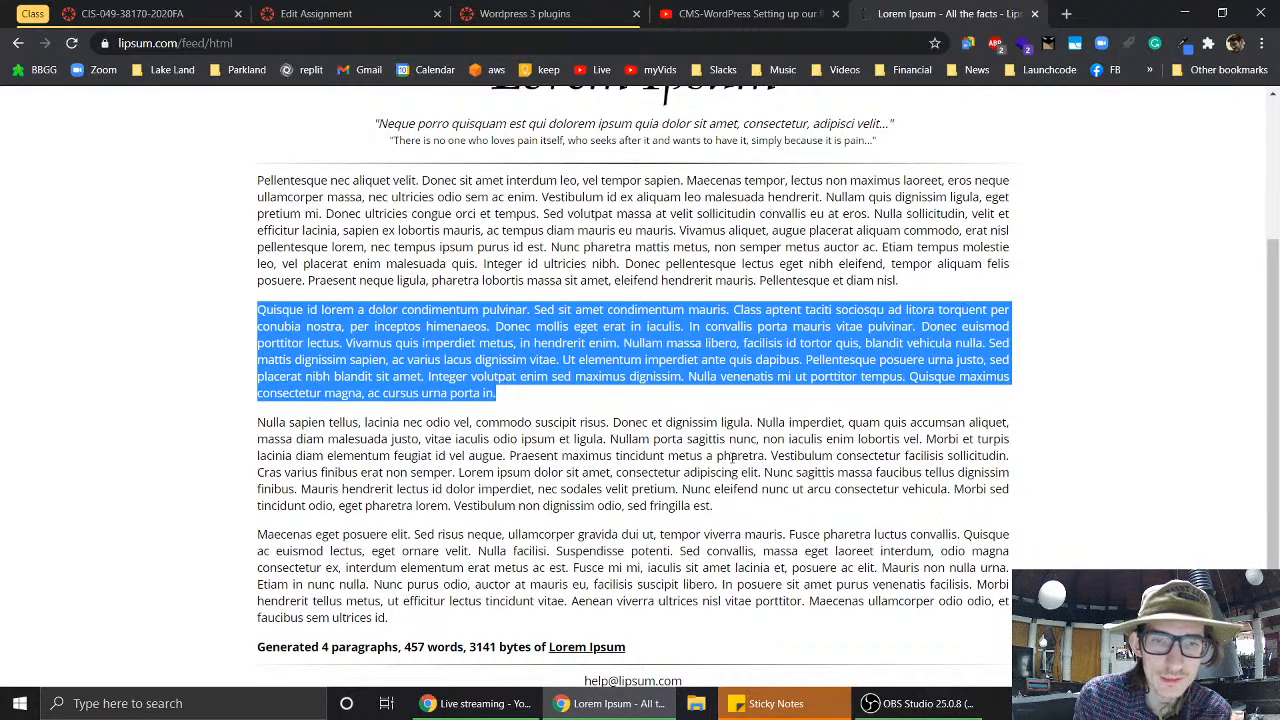
- Return to the assignment editor and delete 'install and' from the theme bullet
left_click(771, 12)
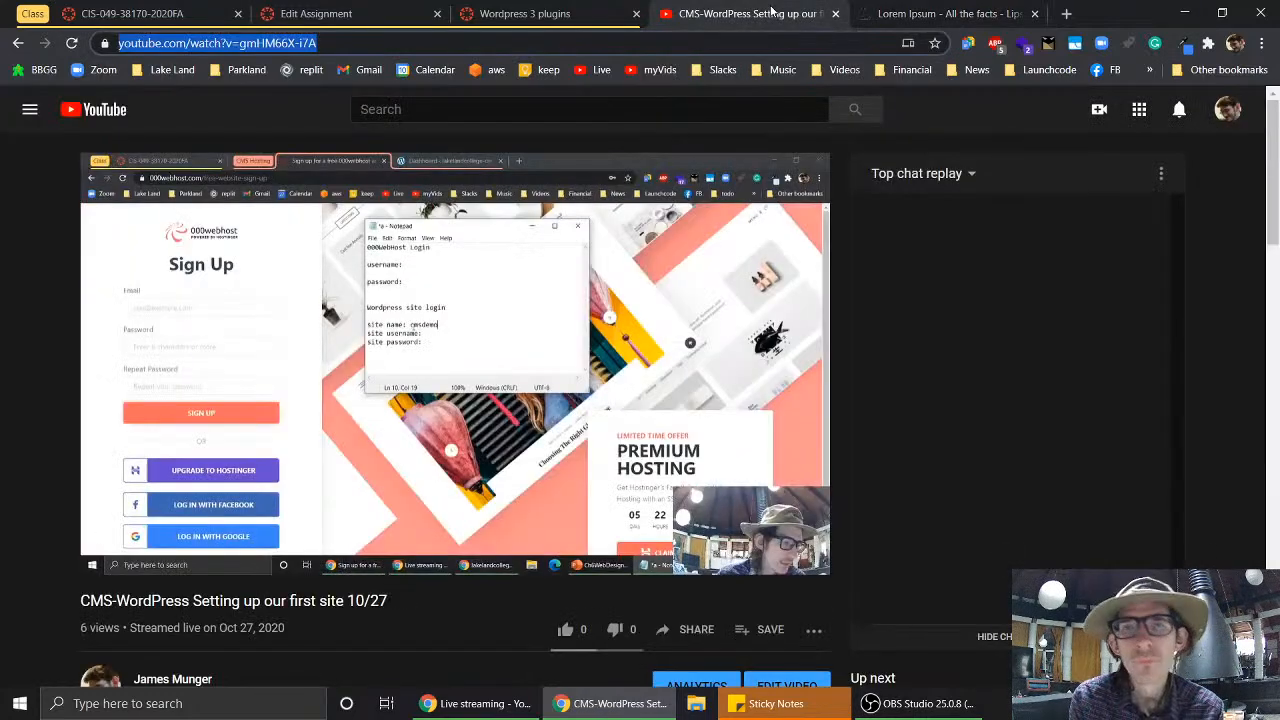
left_click(538, 18)
left_click(380, 13)
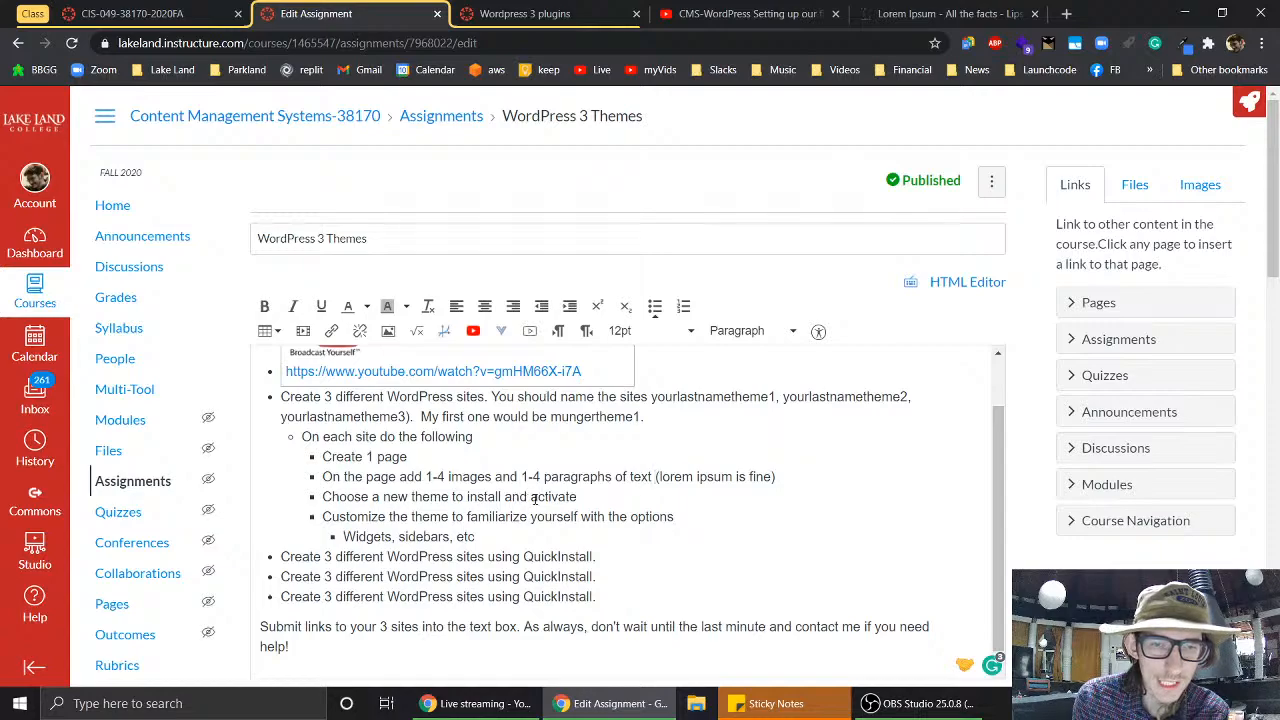
left_click_drag(531, 497, 466, 497)
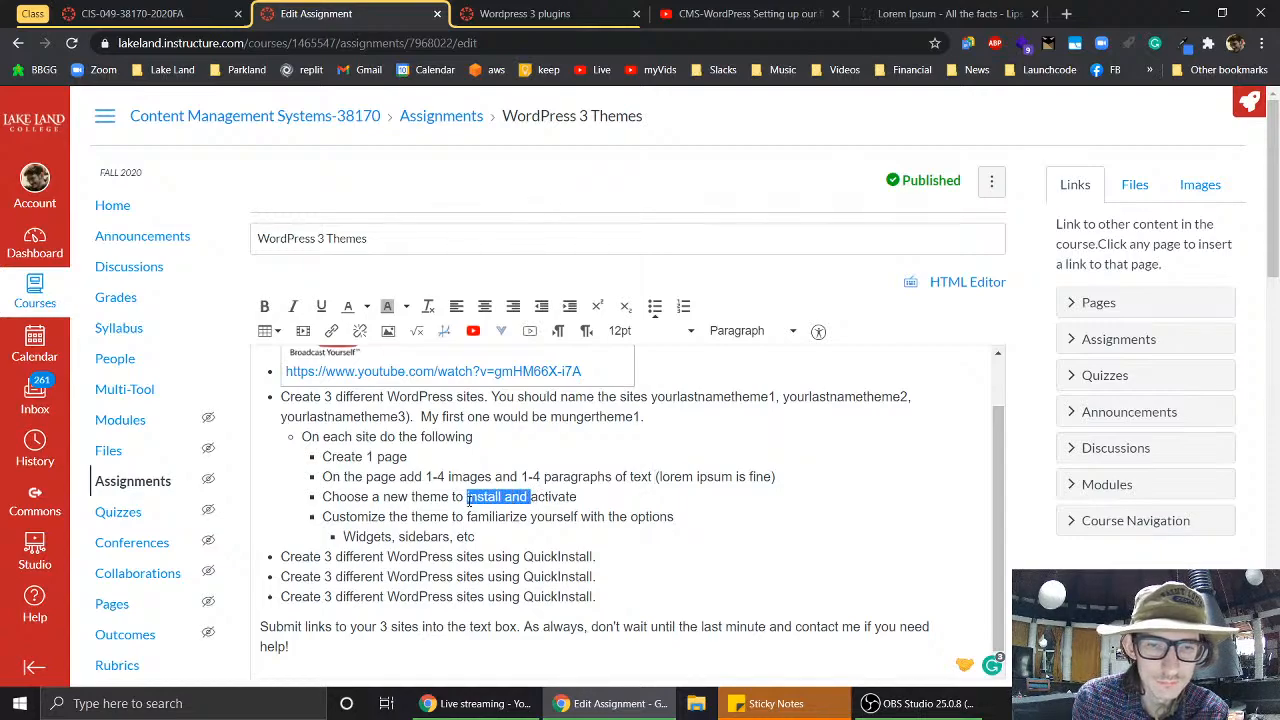
key("BackSpace")
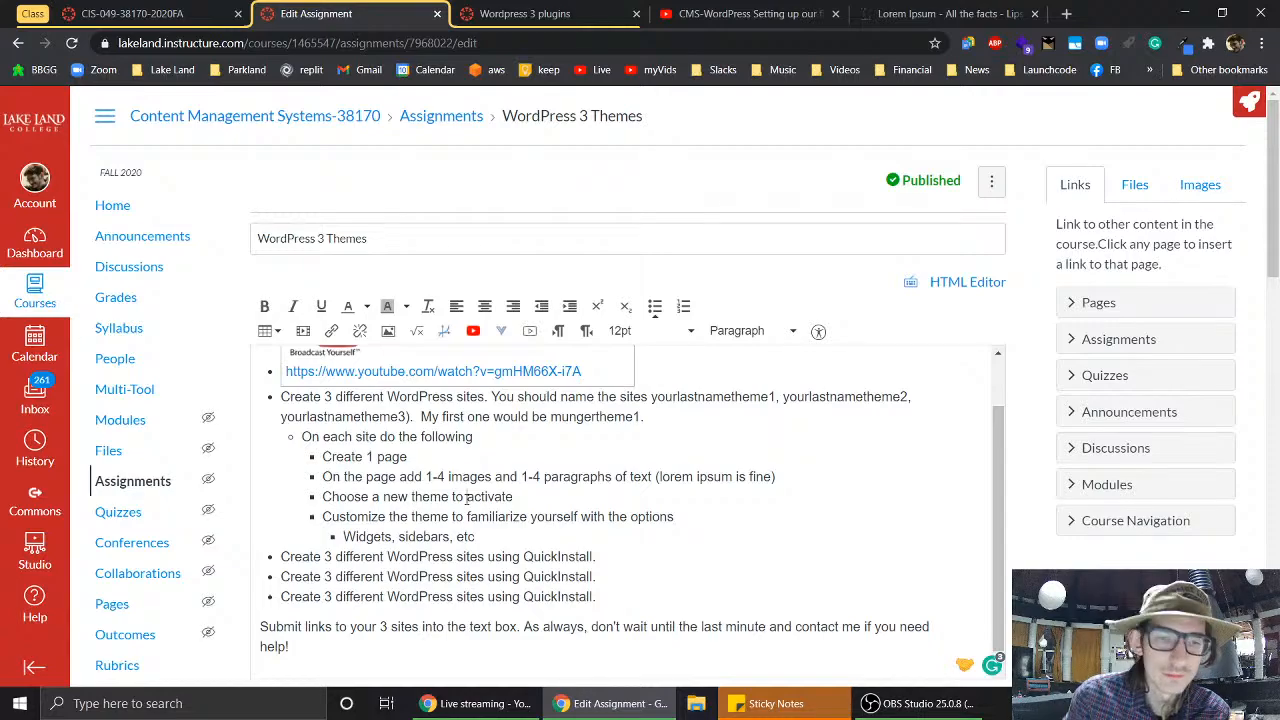
- Append 'for each site.' after 'activate' and select the duplicate QuickInstall bullets
left_click(598, 536)
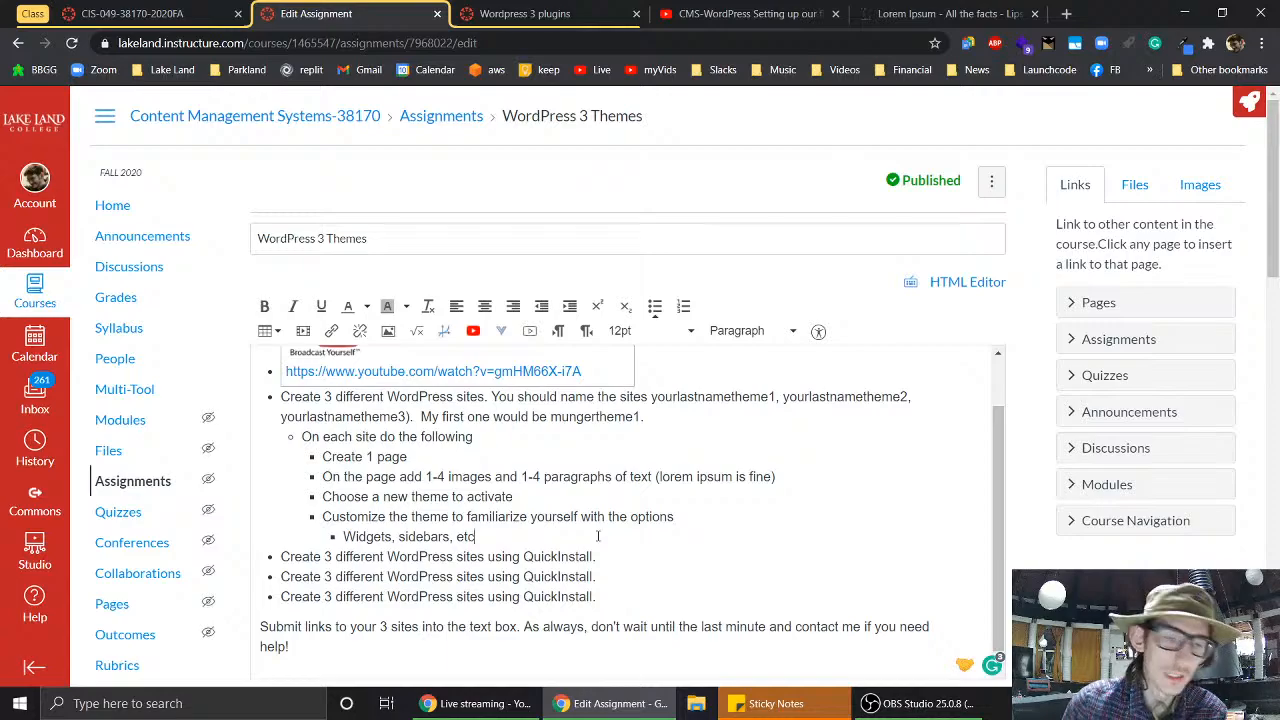
scroll(598, 536, "down", 1)
scroll(598, 536, "up", 1)
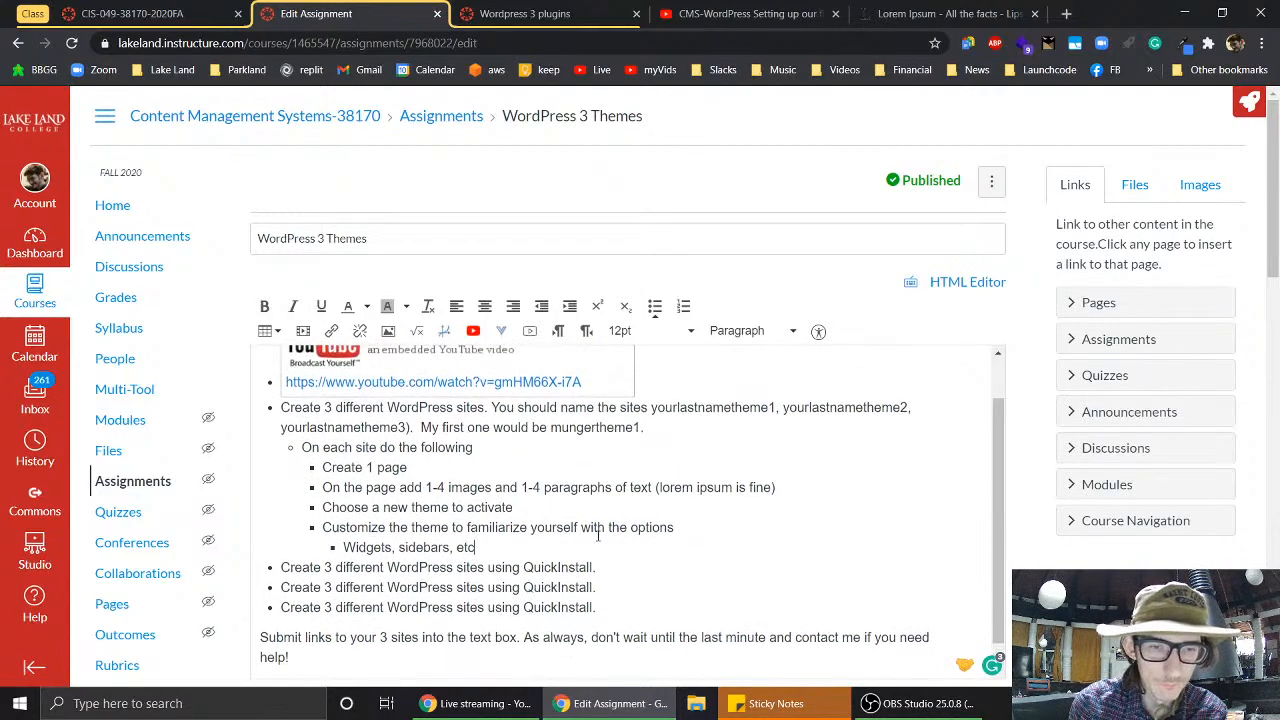
scroll(598, 536, "down", 1)
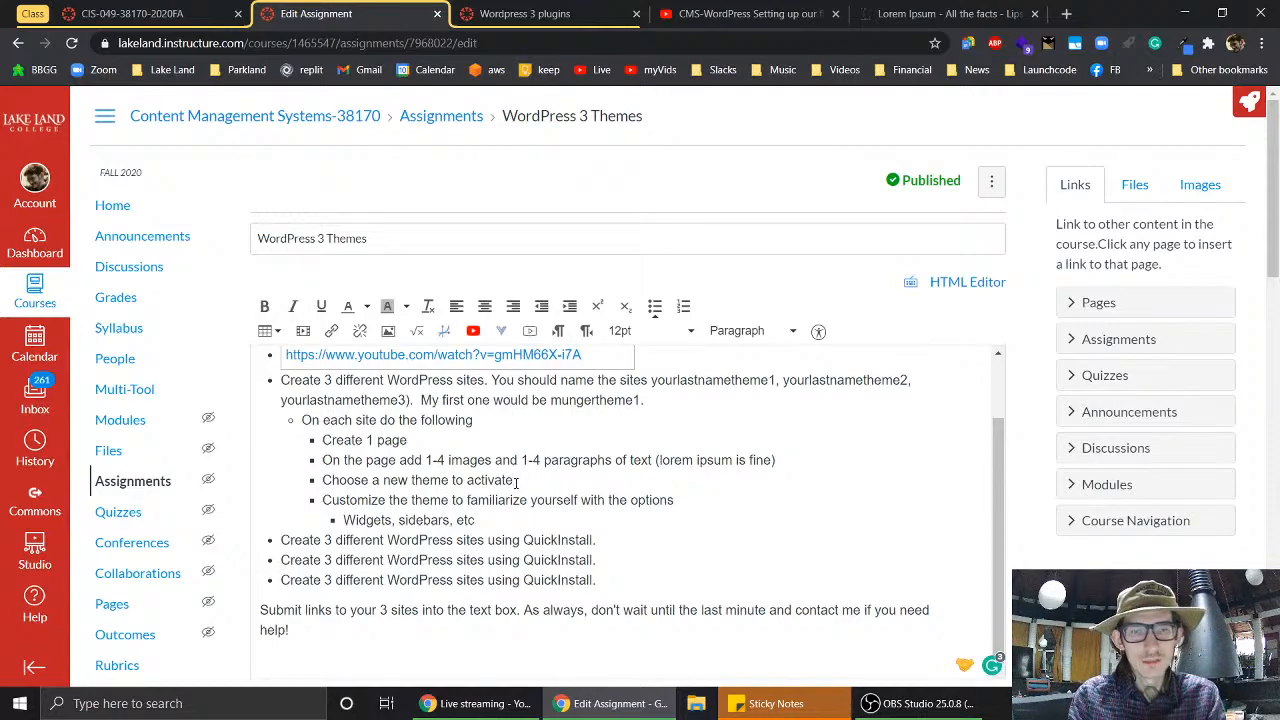
left_click(516, 482)
type("for each s")
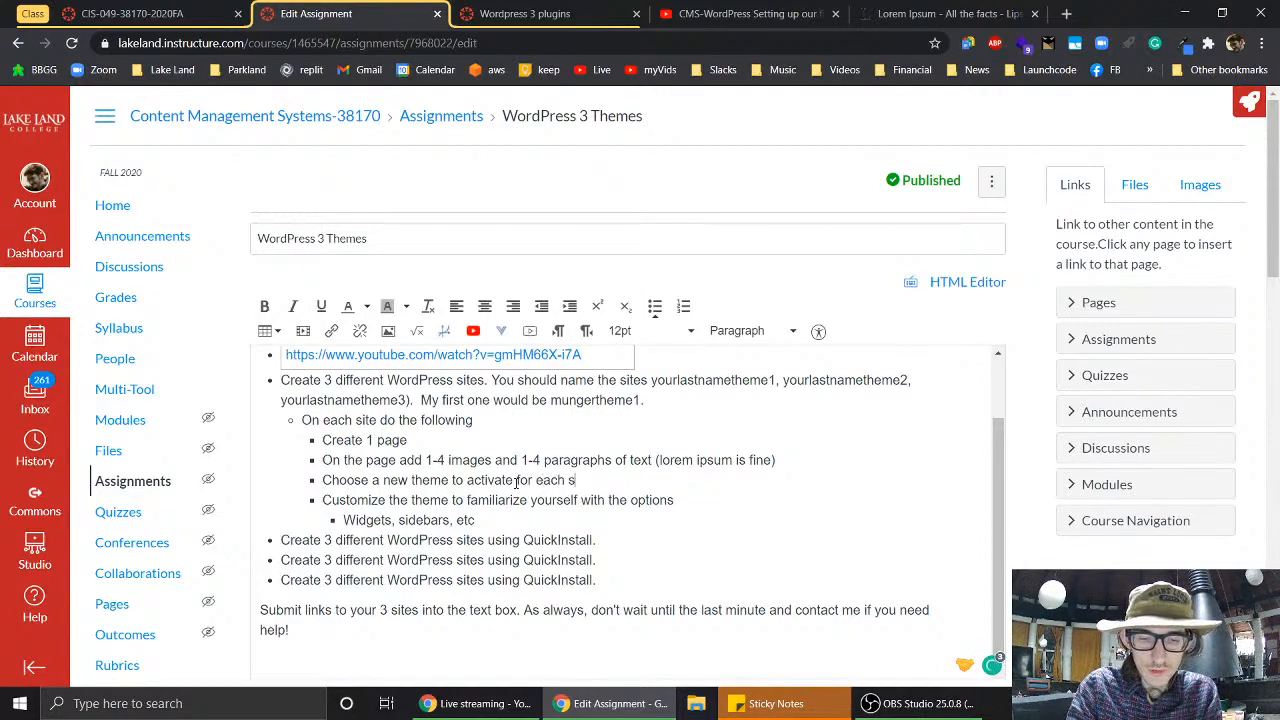
type("ite.")
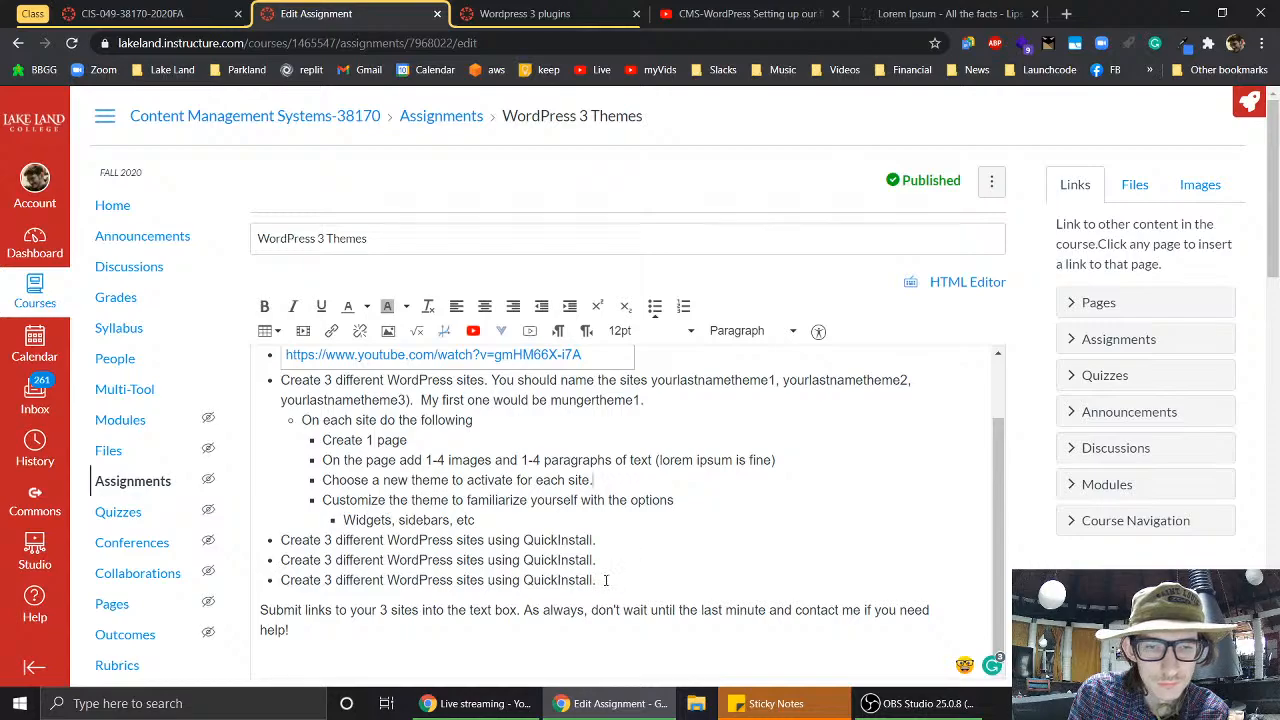
left_click_drag(600, 580, 278, 538)
- Delete the duplicate QuickInstall bullets and replace 'Widgets, sidebars, etc' with 'Create a navigation Menu'
key("BackSpace")
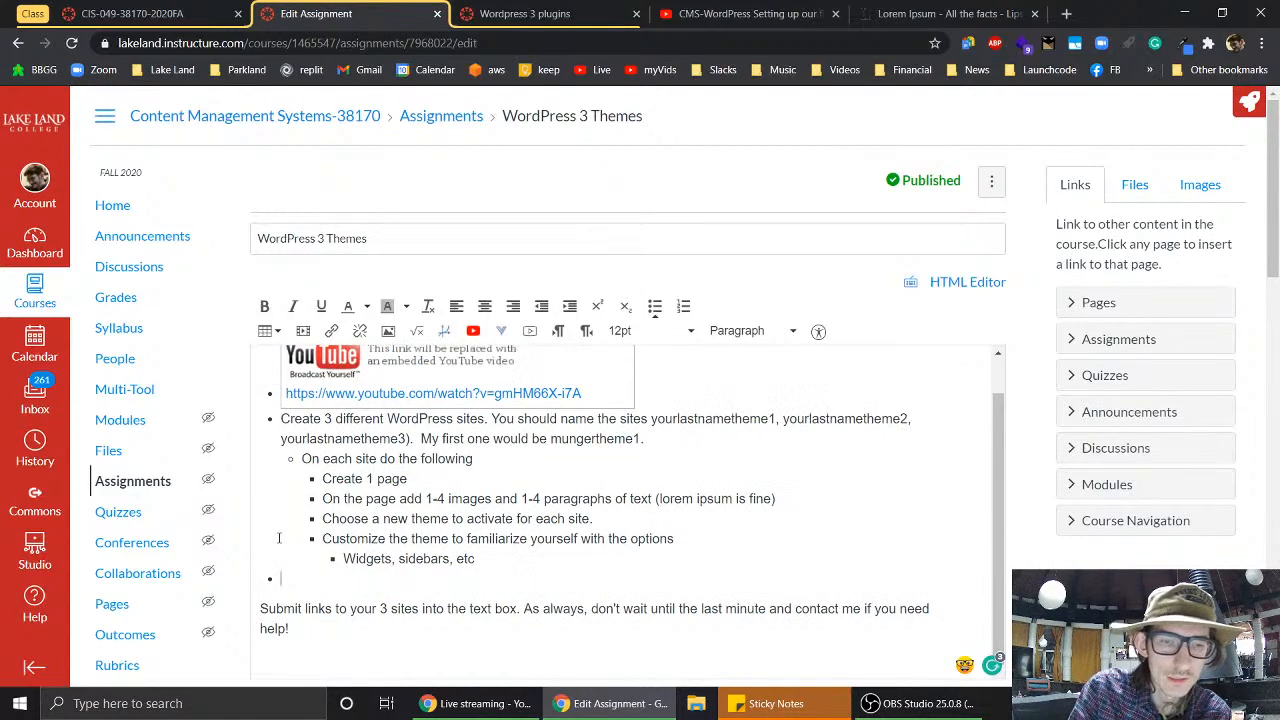
key("BackSpace")
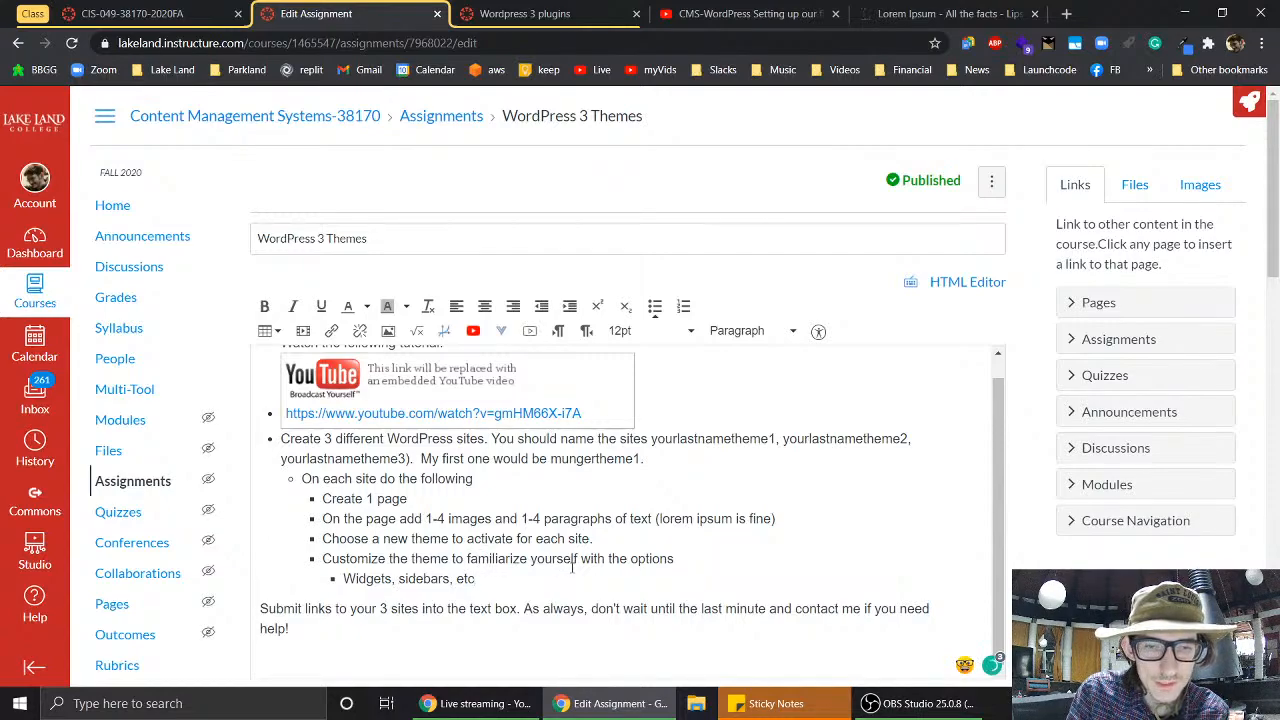
left_click_drag(474, 579, 343, 580)
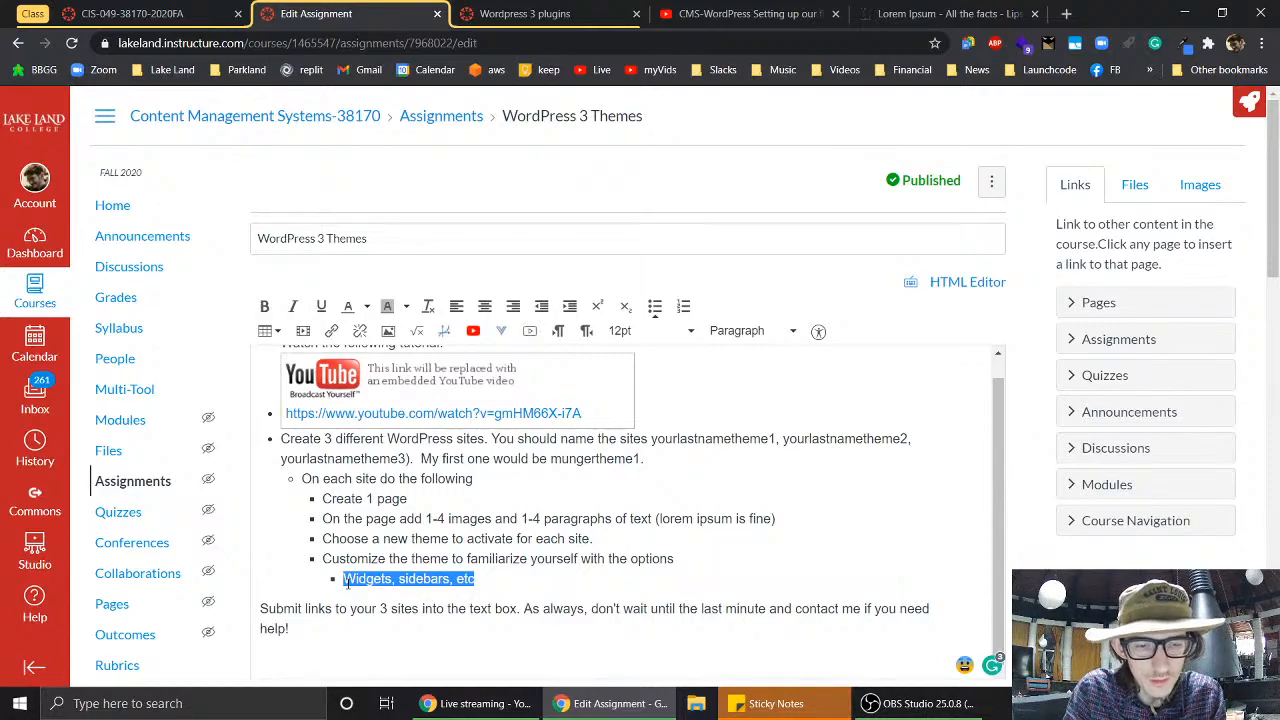
type("Create ")
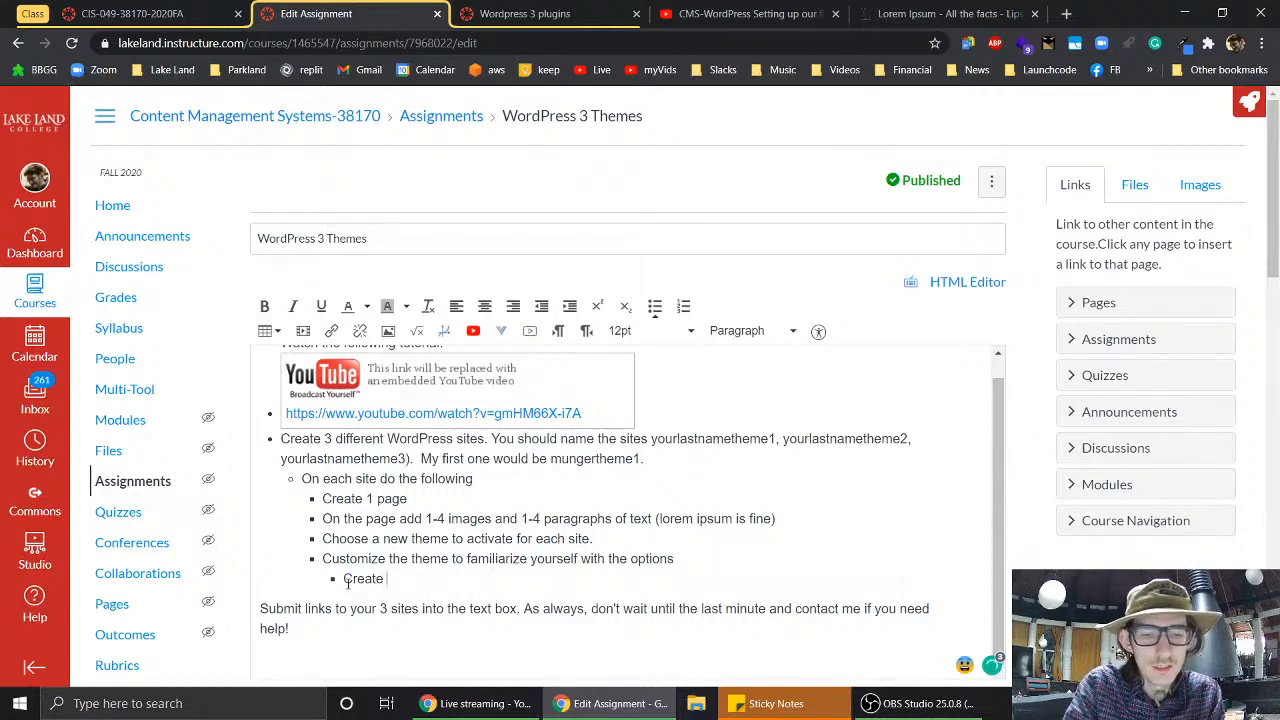
type("a navigati")
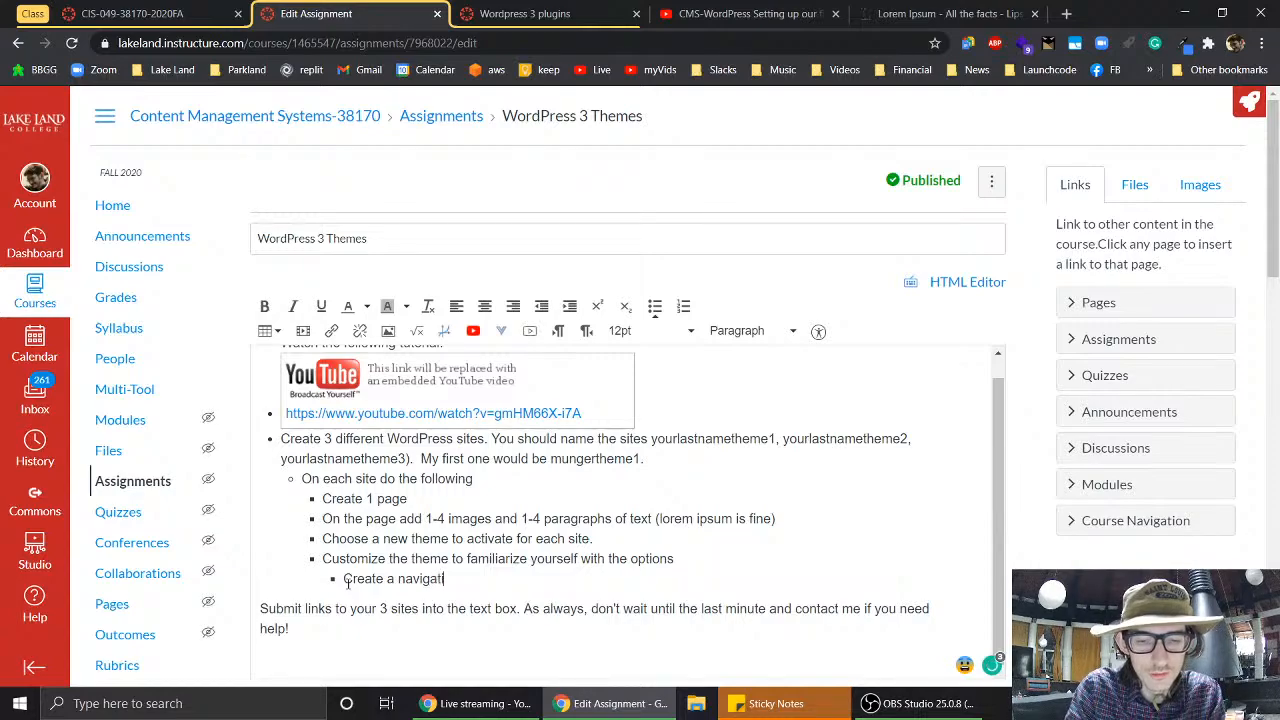
type("on Menu")
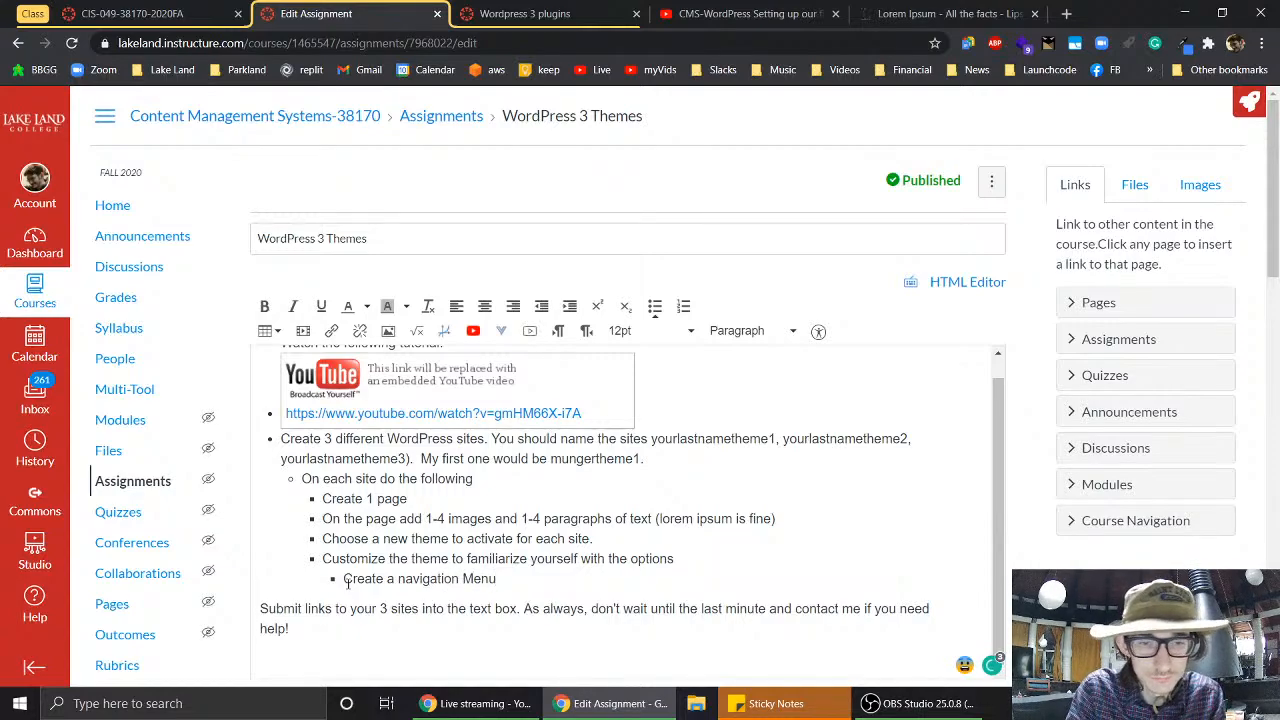
- Add a 'Change the widgets.' sub-bullet, end the menu item with a period, and start a new bullet
key("Return")
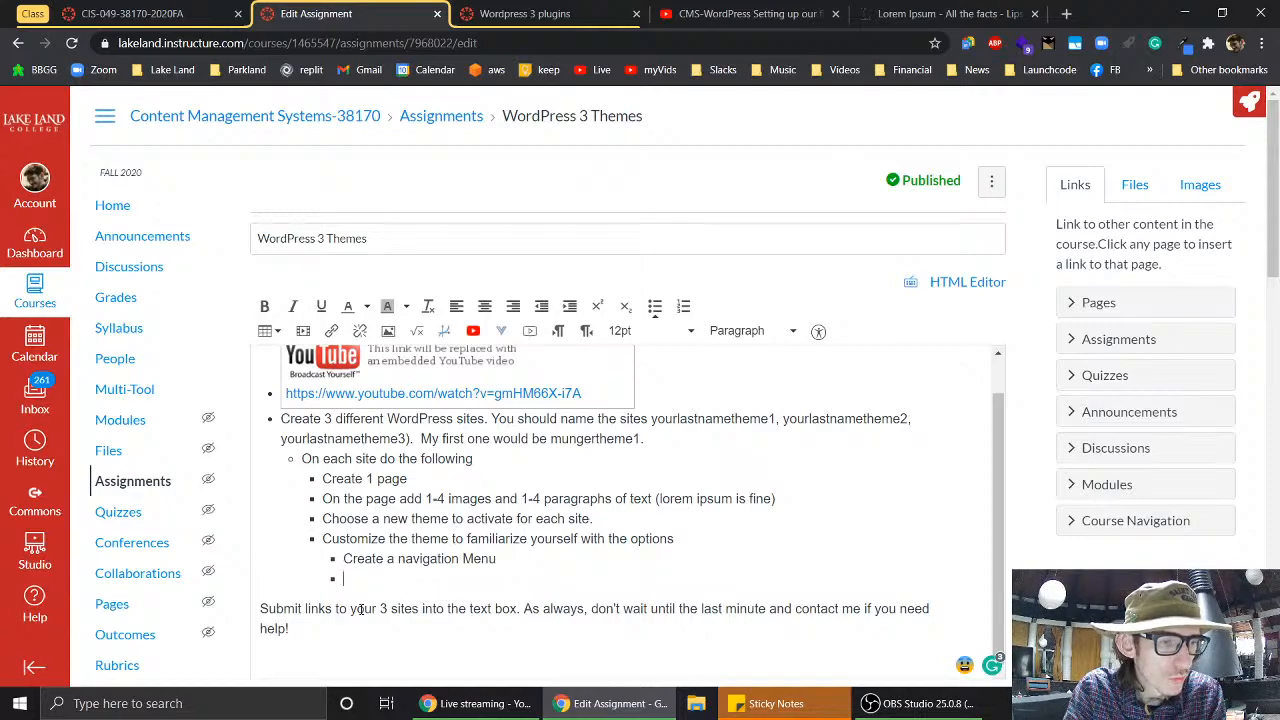
type("C")
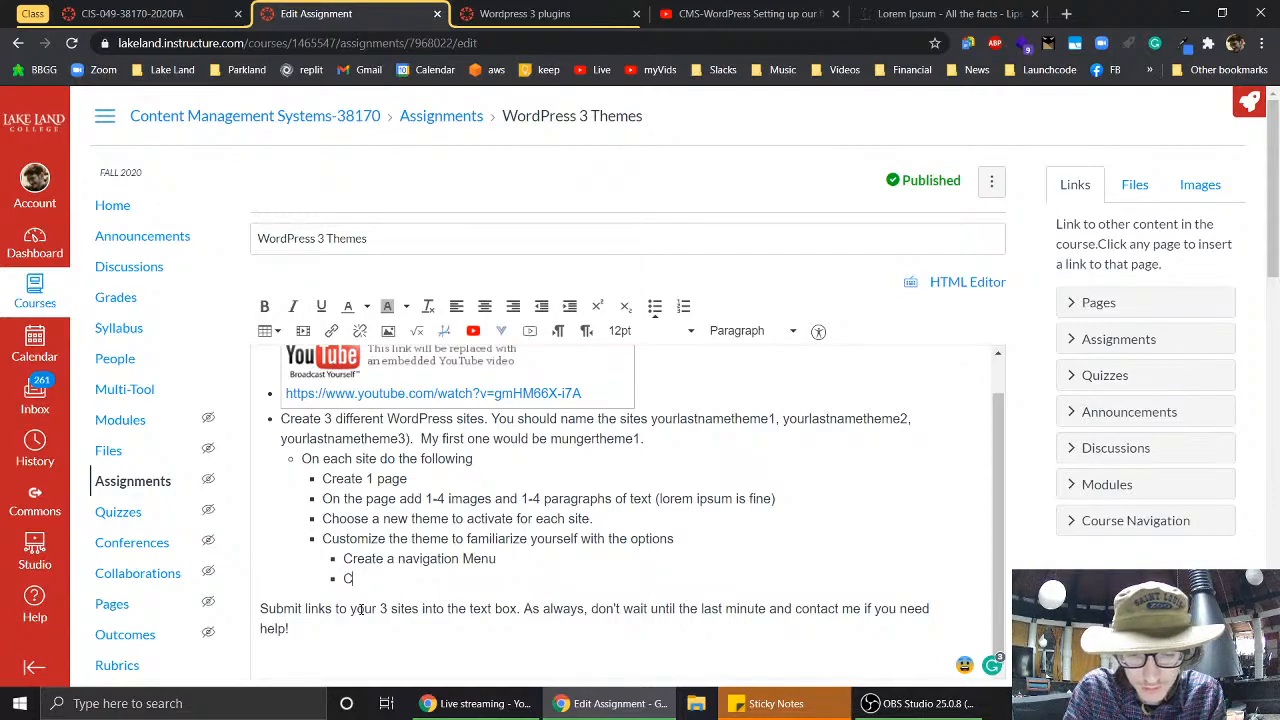
type("hange the widgets")
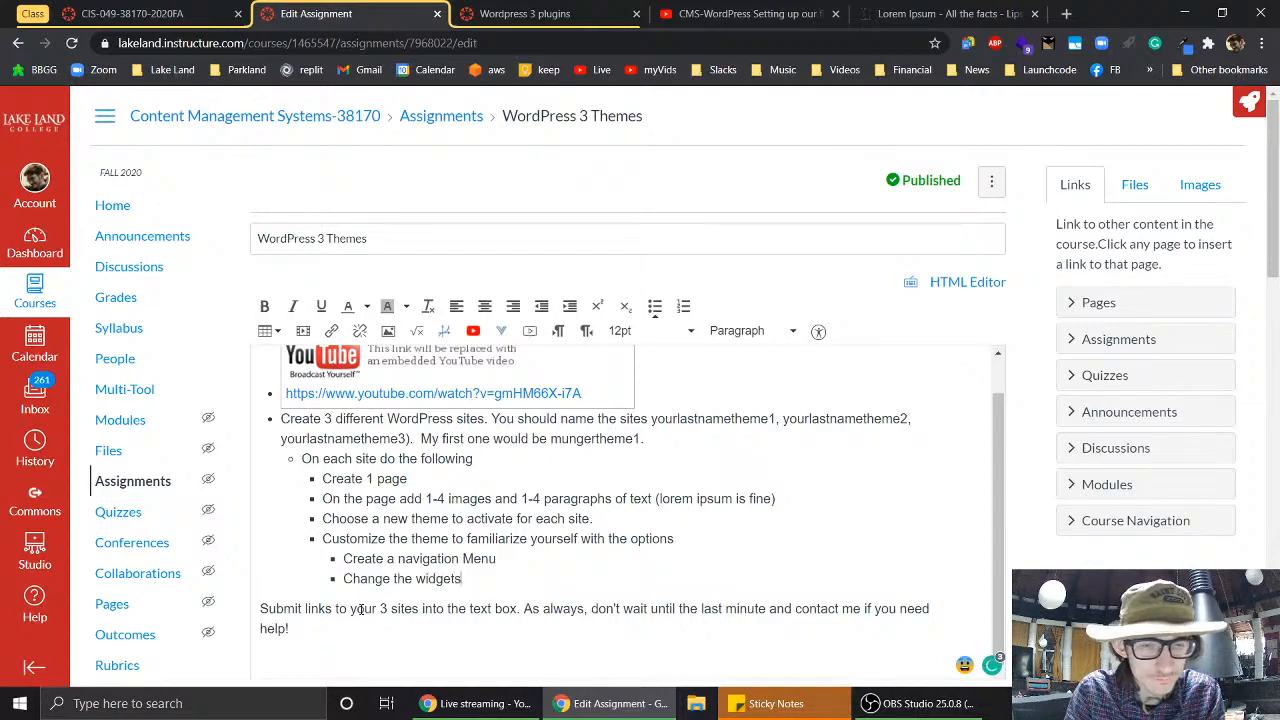
type(".")
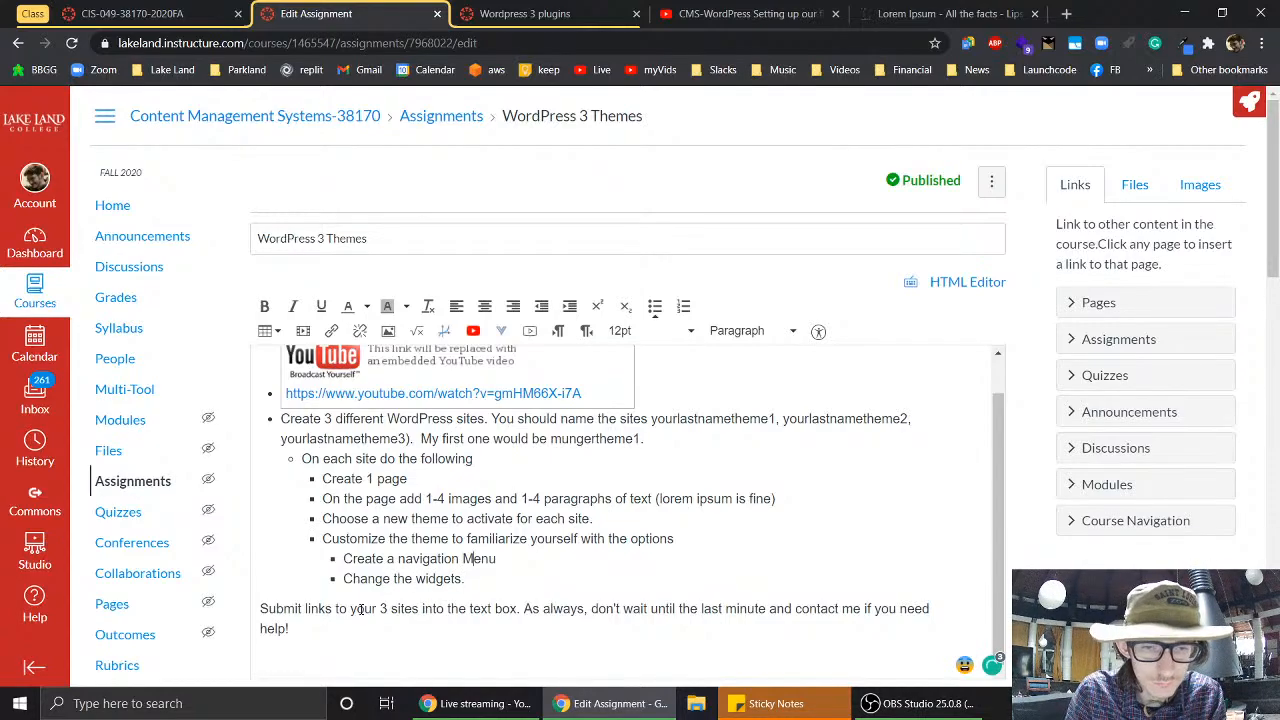
key("Up")
type(".")
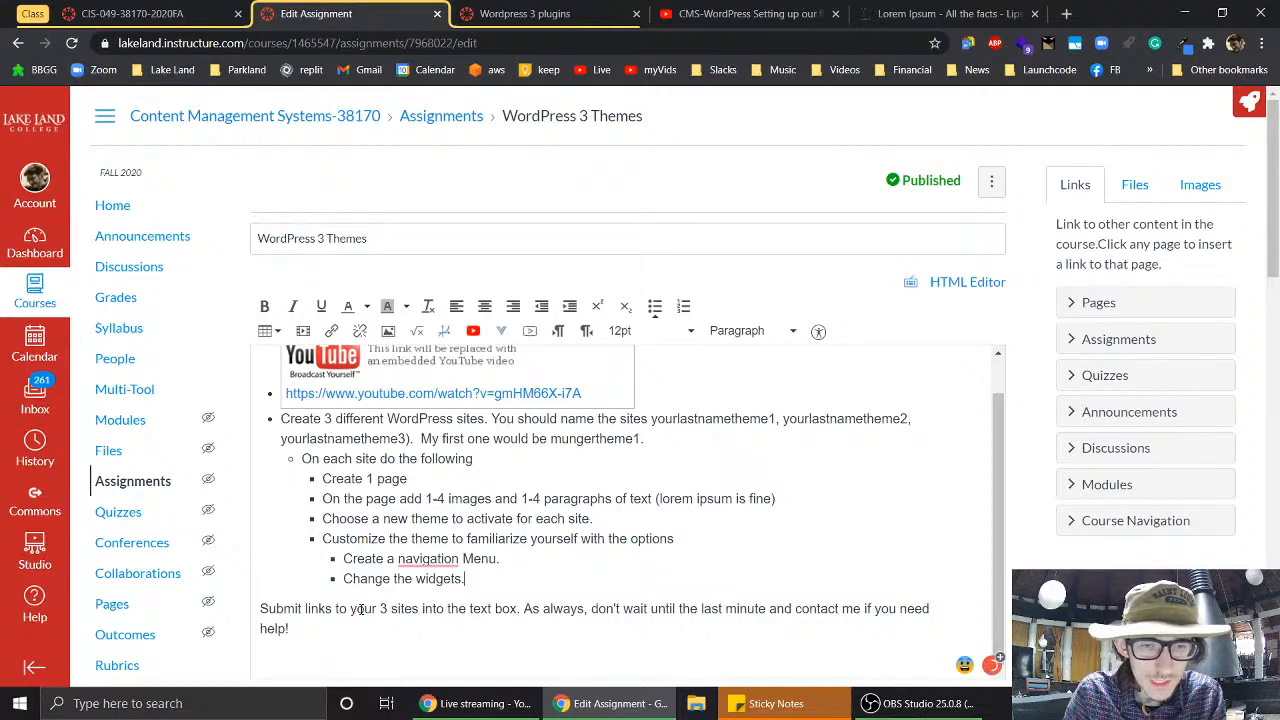
key("Down")
key("Return")
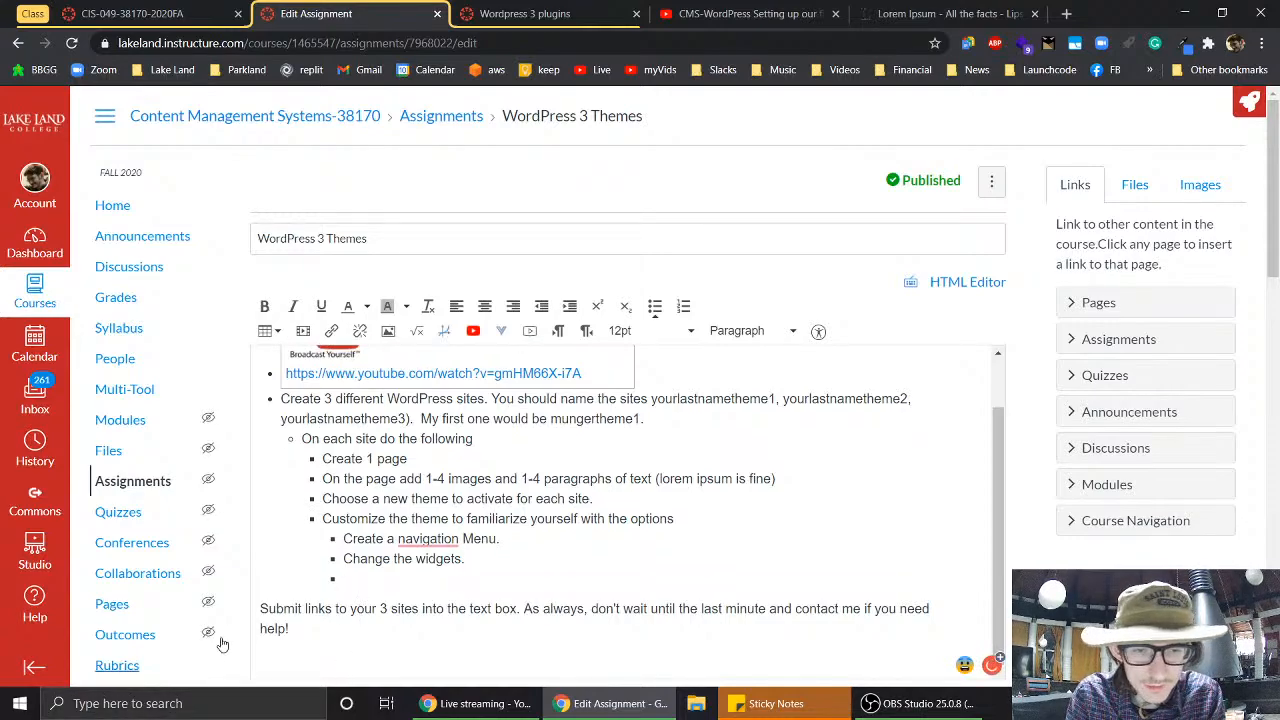
- Save the edited assignment from the bottom of the Edit Assignment form
scroll(223, 645, "down", 2)
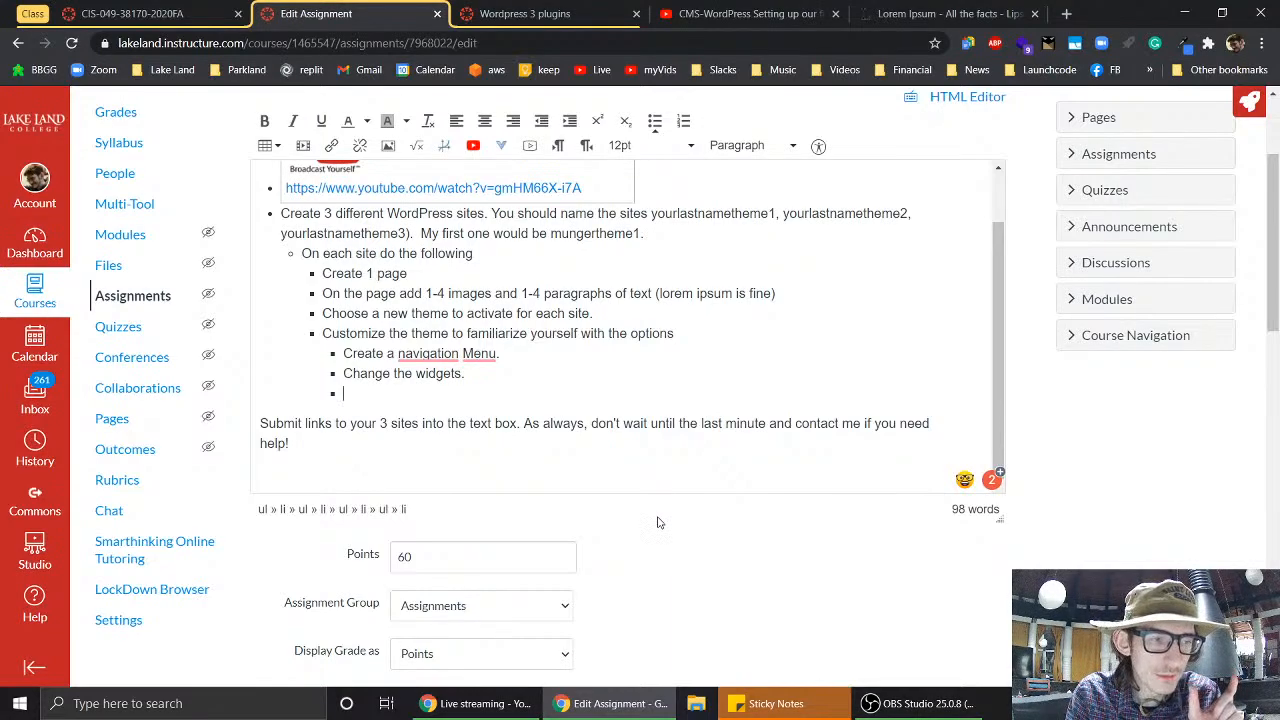
scroll(658, 523, "down", 4)
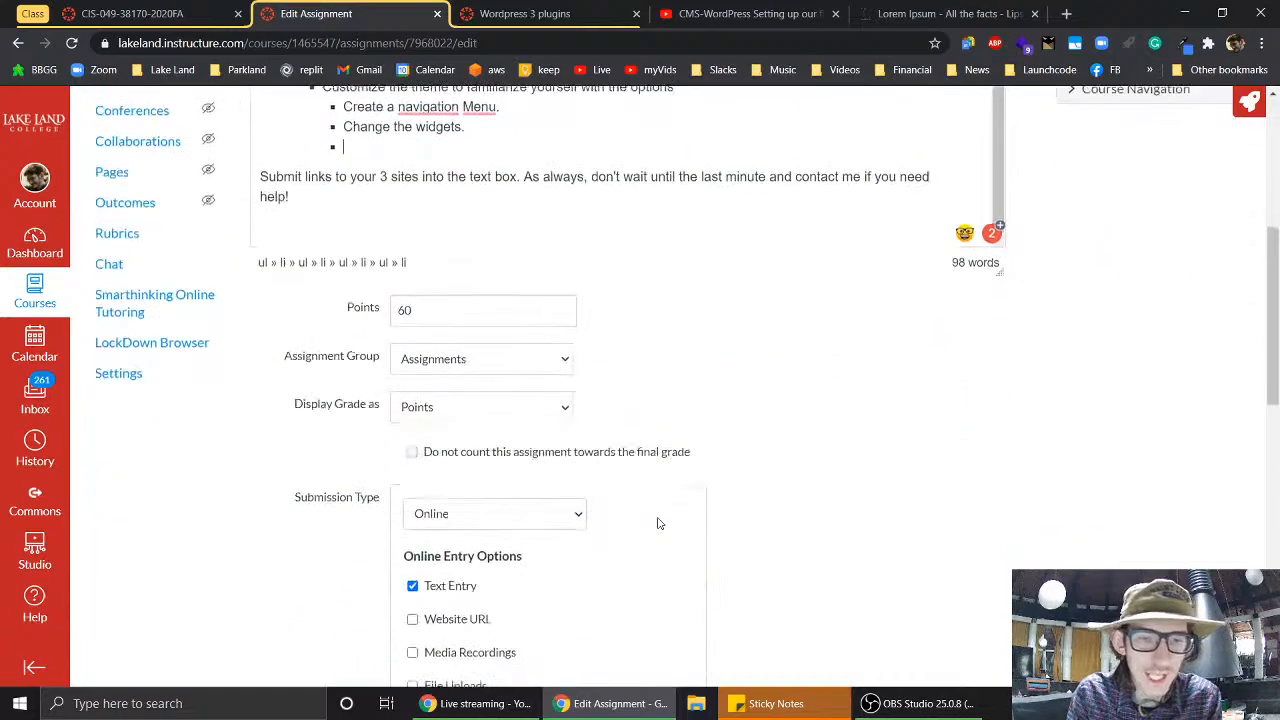
scroll(658, 523, "down", 4)
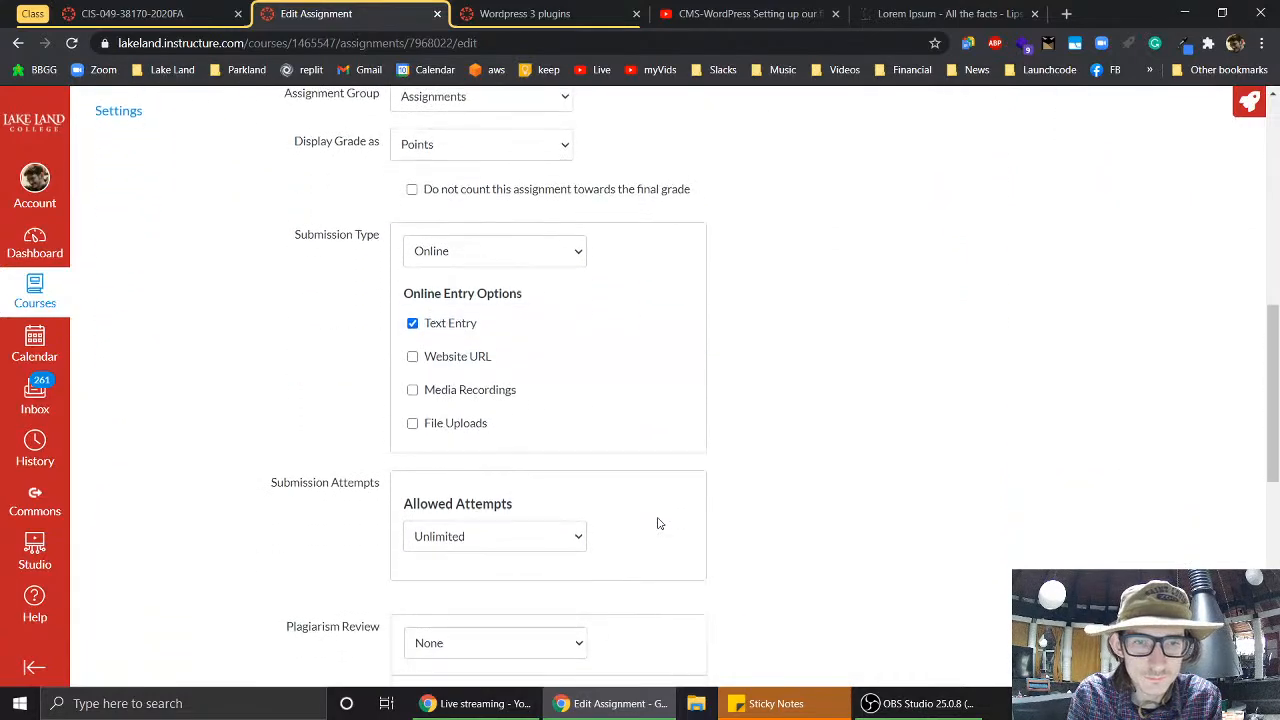
scroll(658, 523, "down", 4)
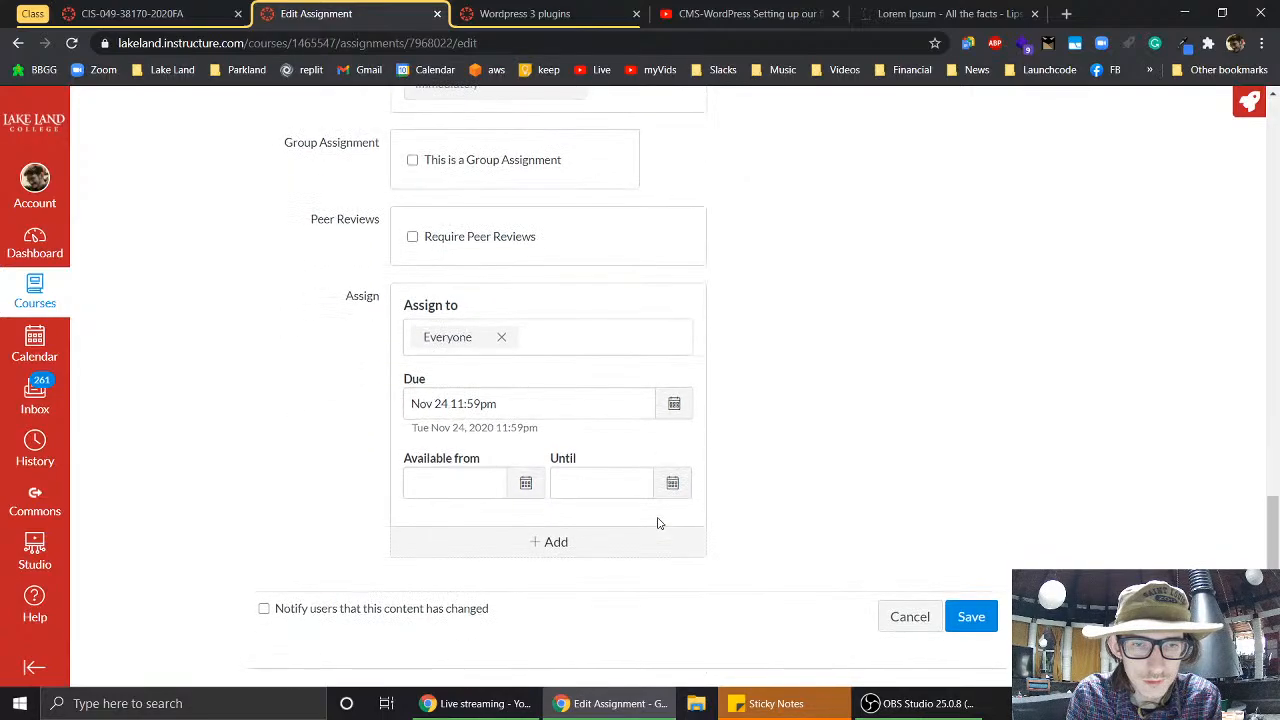
left_click(972, 617)
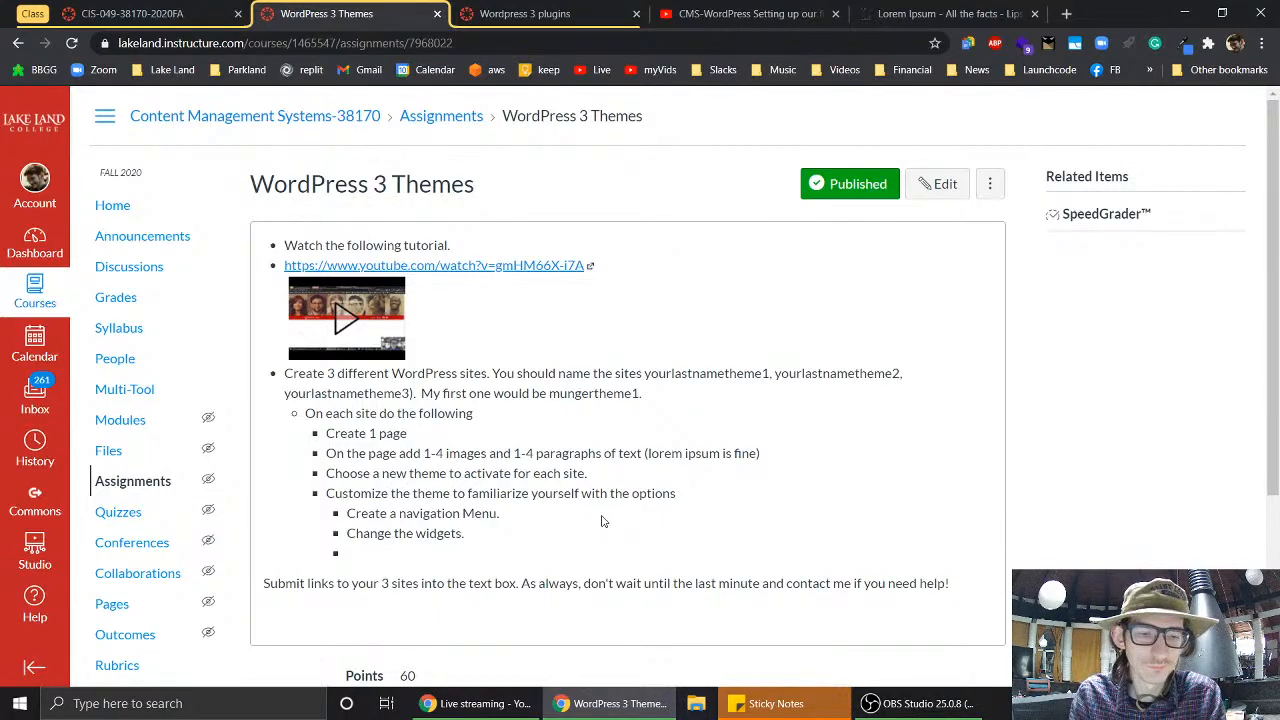
- Review the published assignment page and reopen it for editing
scroll(565, 395, "down", 2)
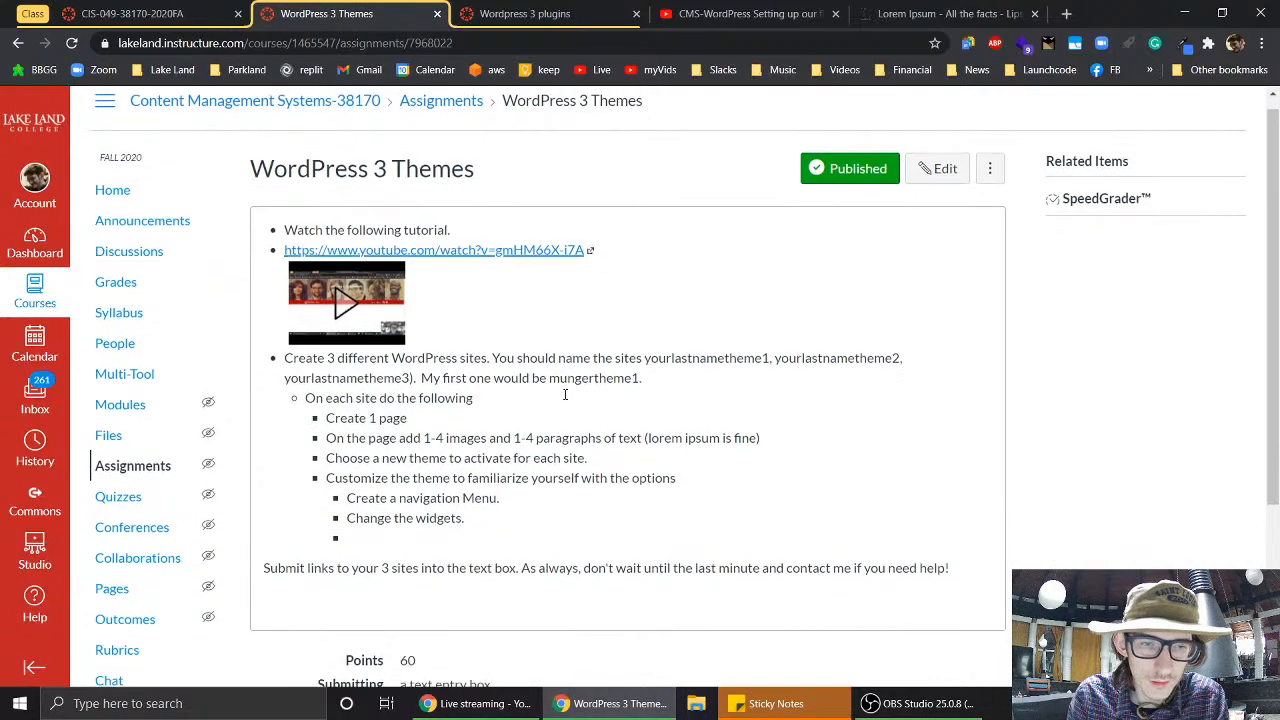
scroll(565, 395, "down", 1)
scroll(594, 368, "up", 2)
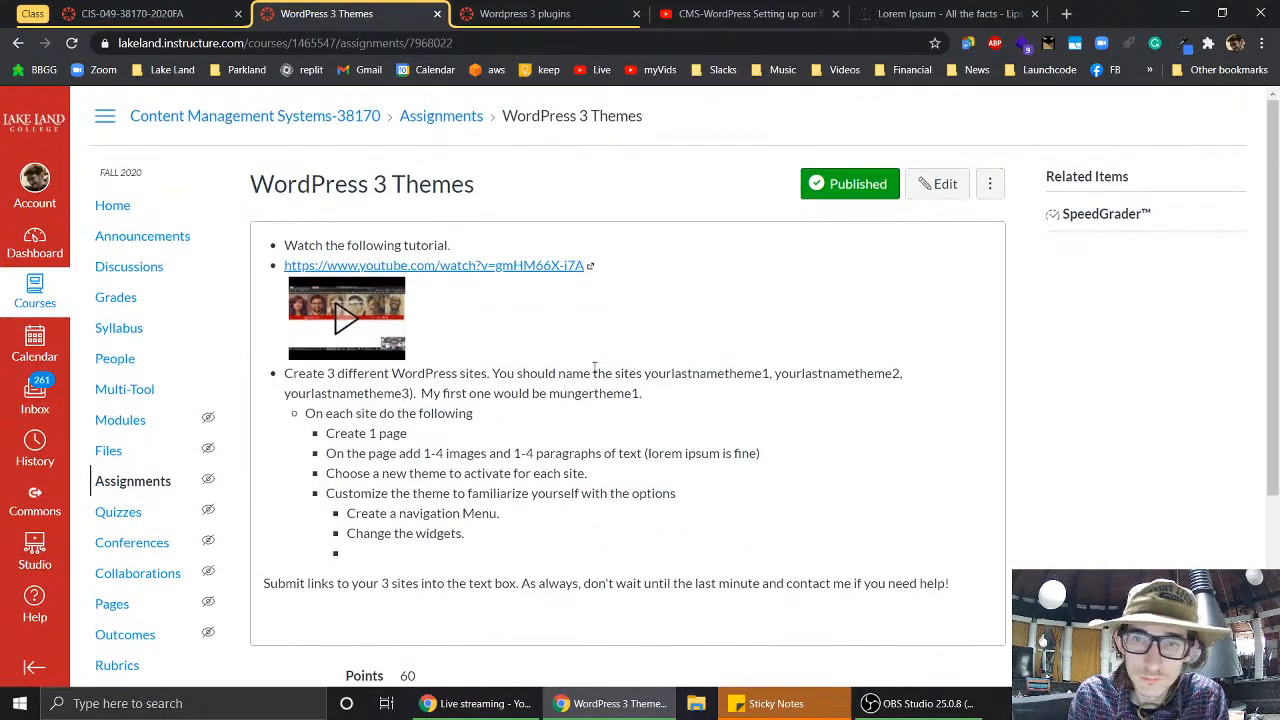
left_click(957, 186)
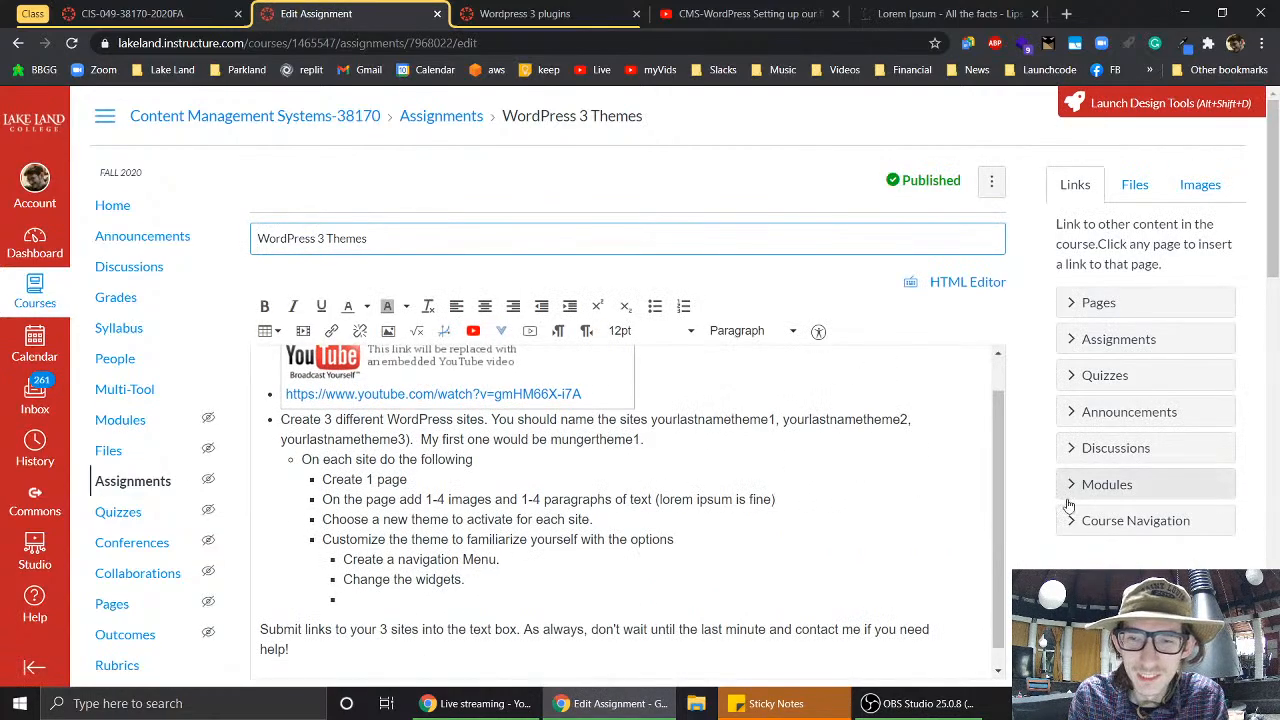
- Change the top bullet to 'Create 3 different WordPress sites using wordpress.com.'
scroll(1031, 508, "down", 1)
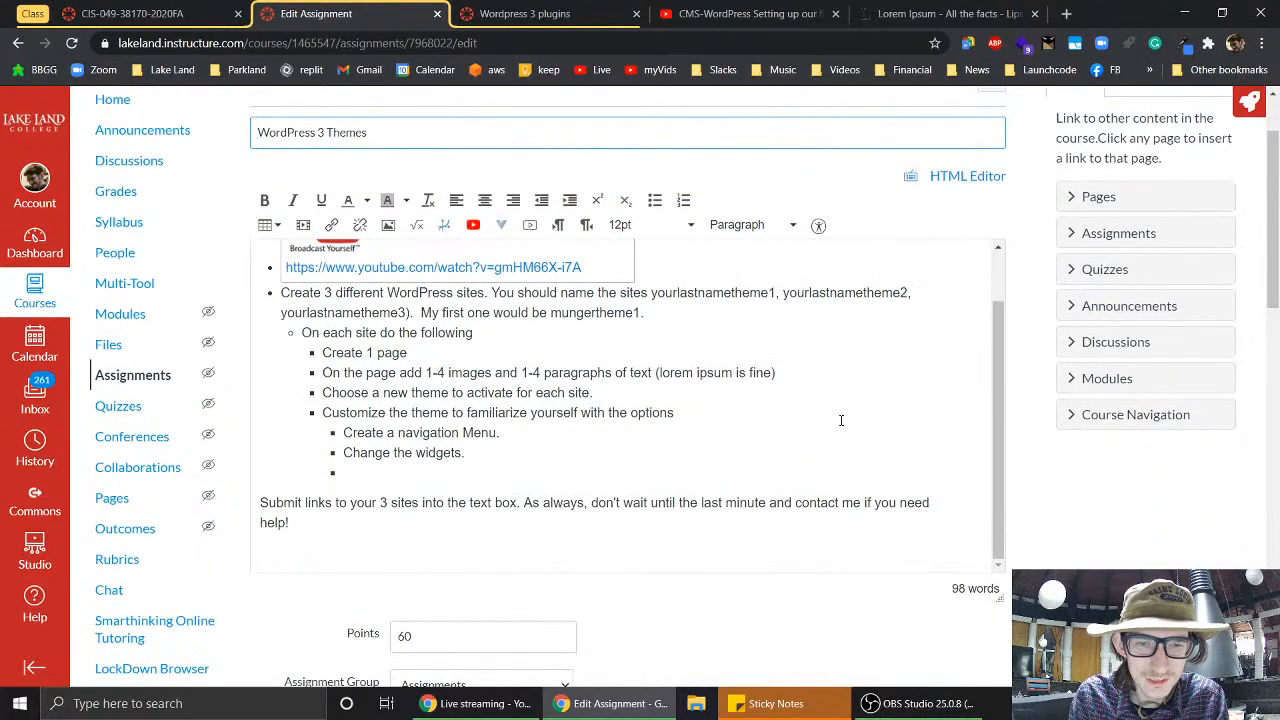
scroll(1045, 443, "up", 1)
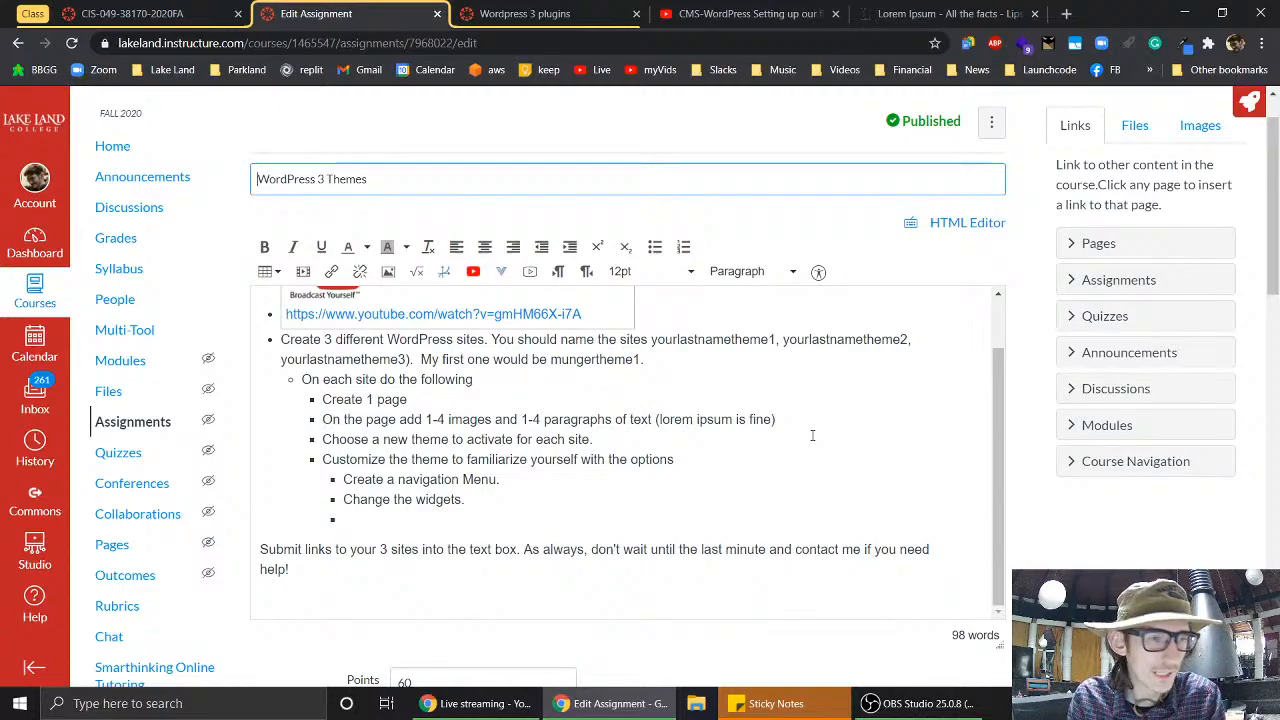
left_click(620, 510)
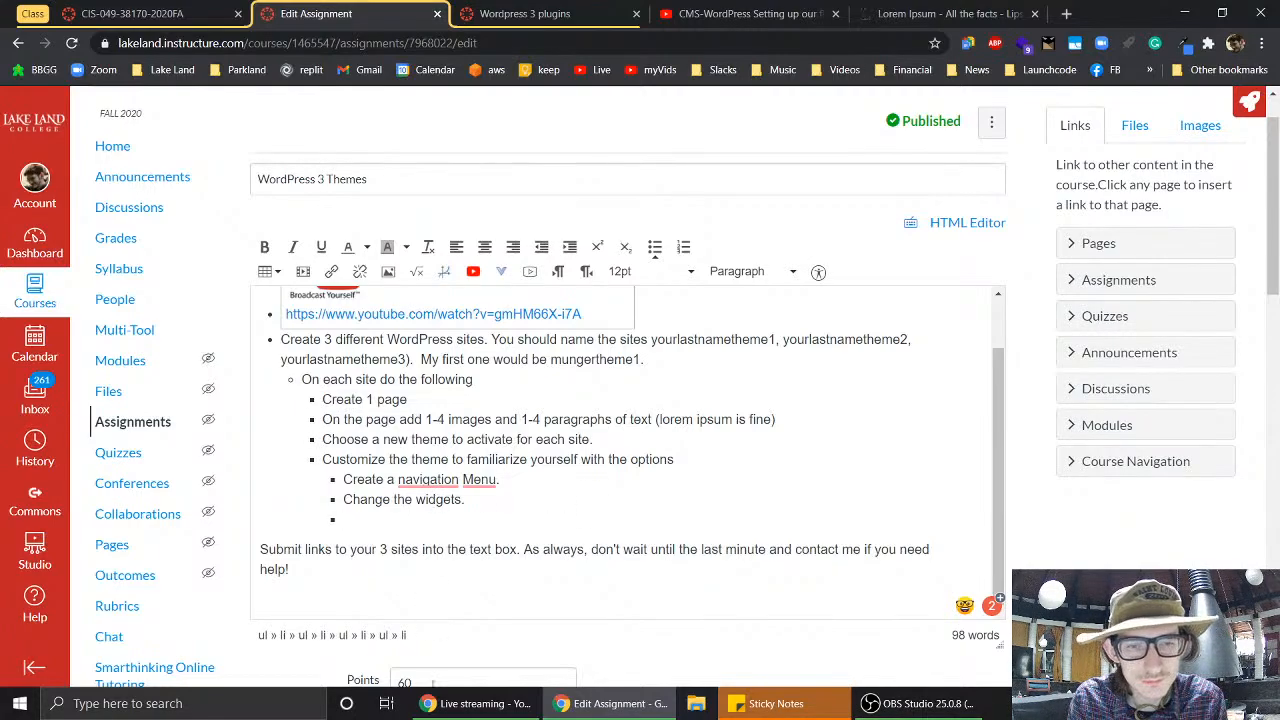
scroll(592, 488, "up", 1)
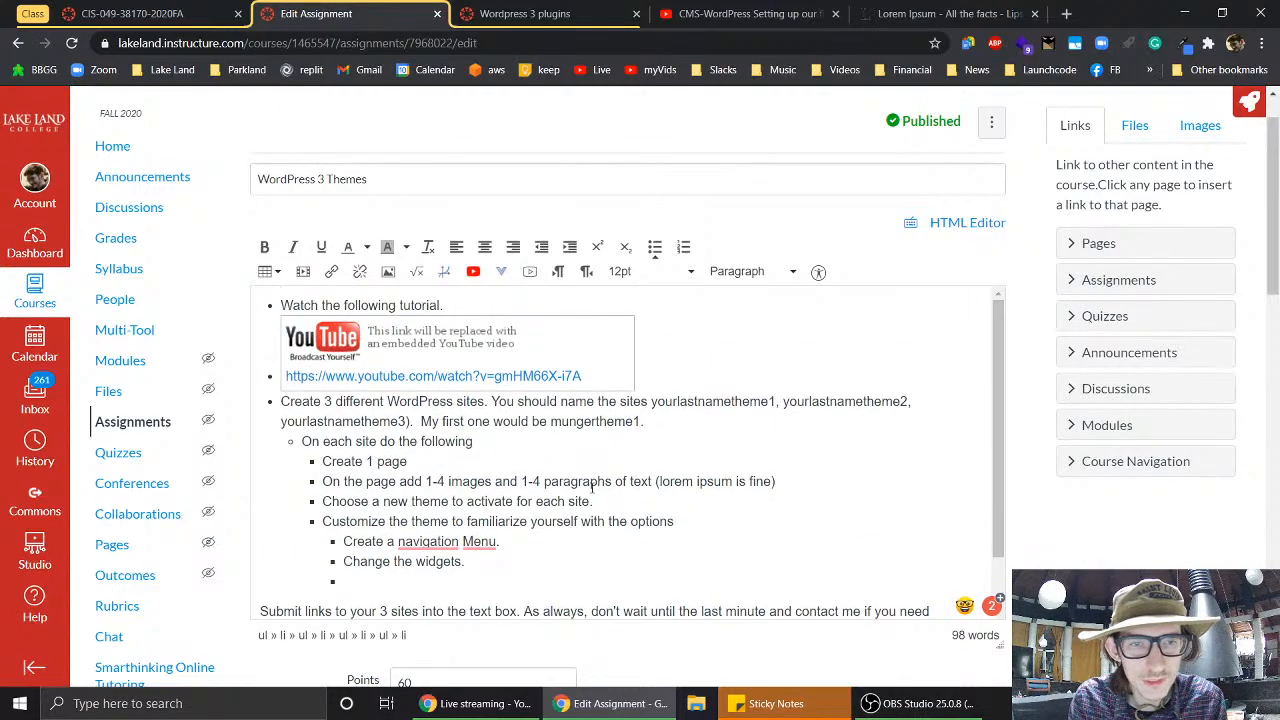
left_click(485, 402)
type("using ")
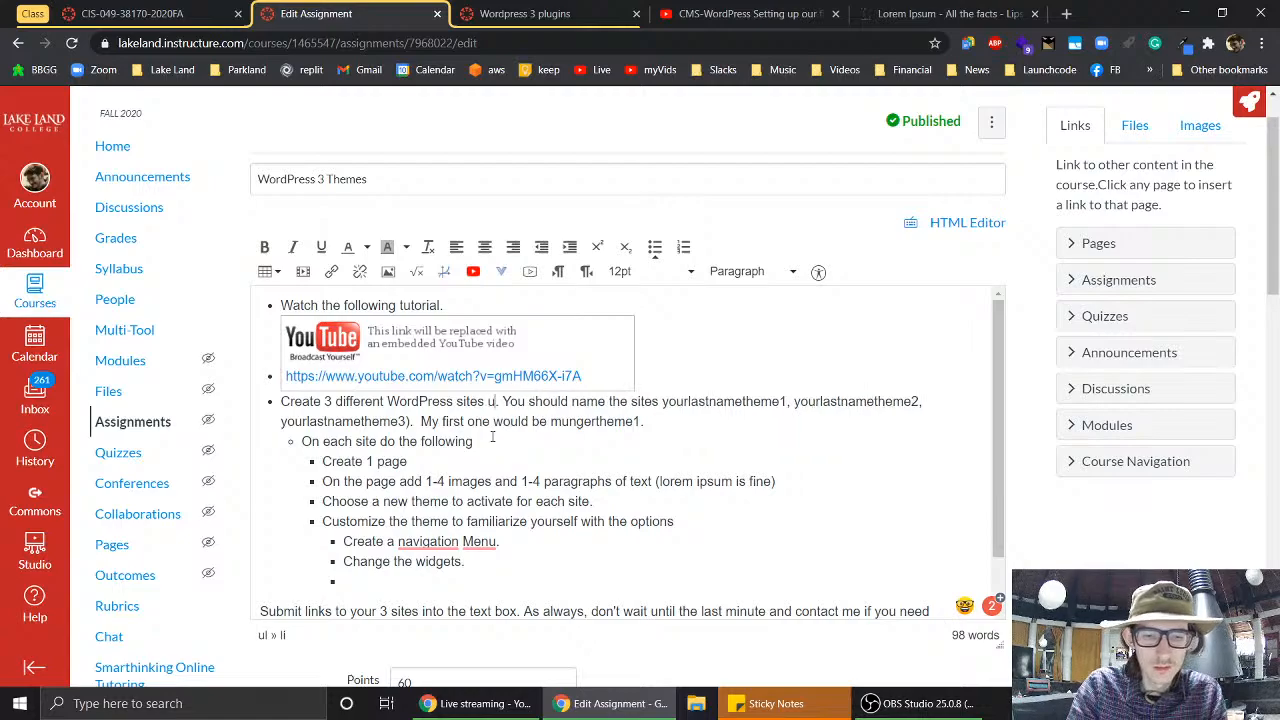
type("wordpress.com")
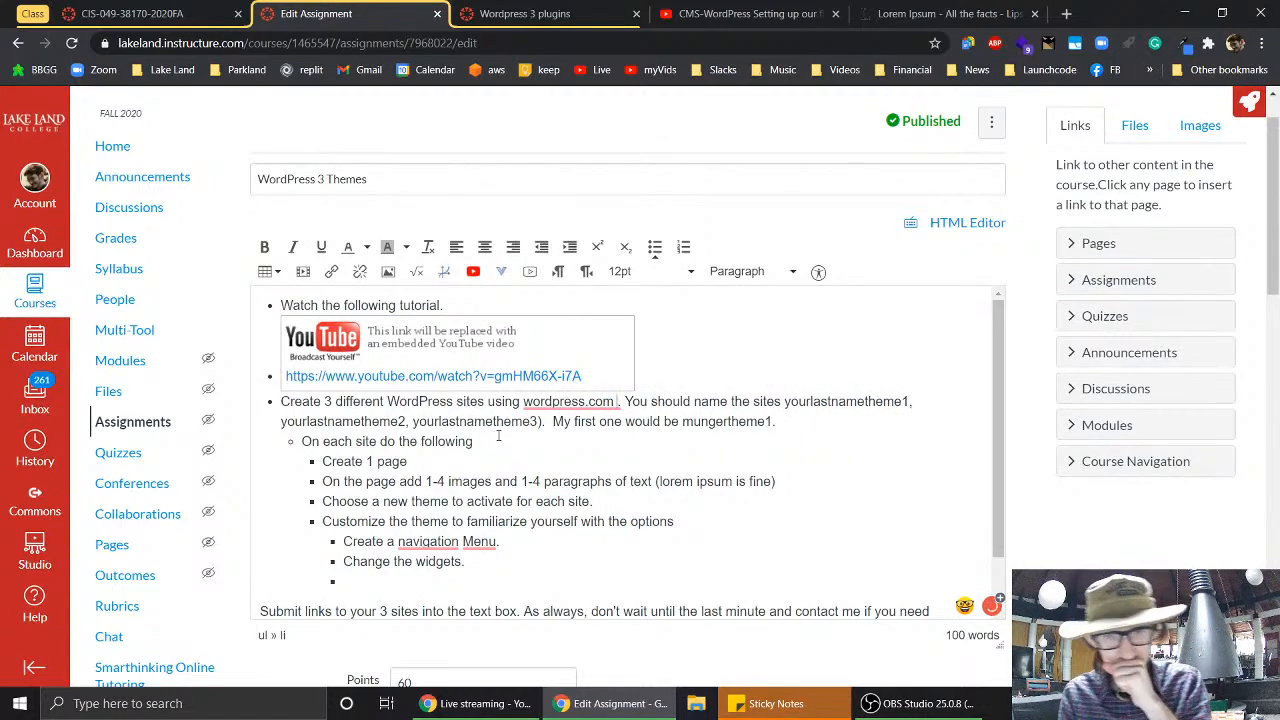
key("Delete")
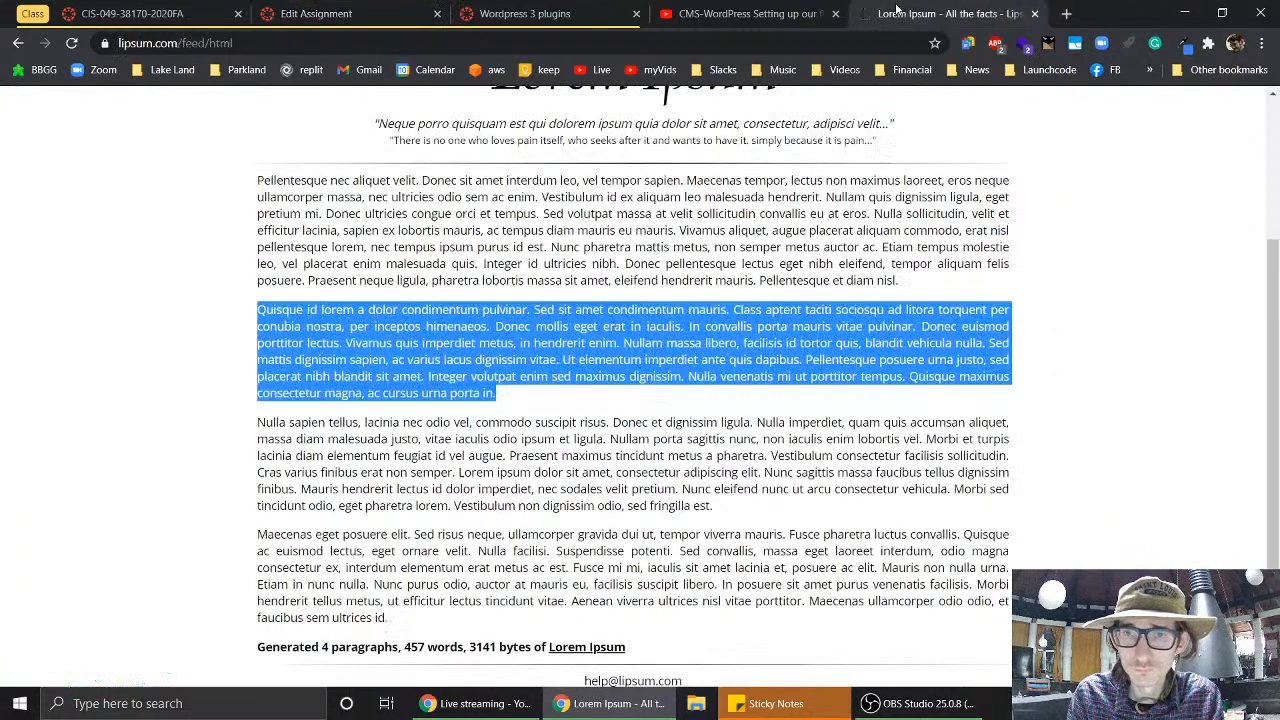
- Load wordpress.com in a new incognito window and start the Get Started account sign-up
left_click(899, 12)
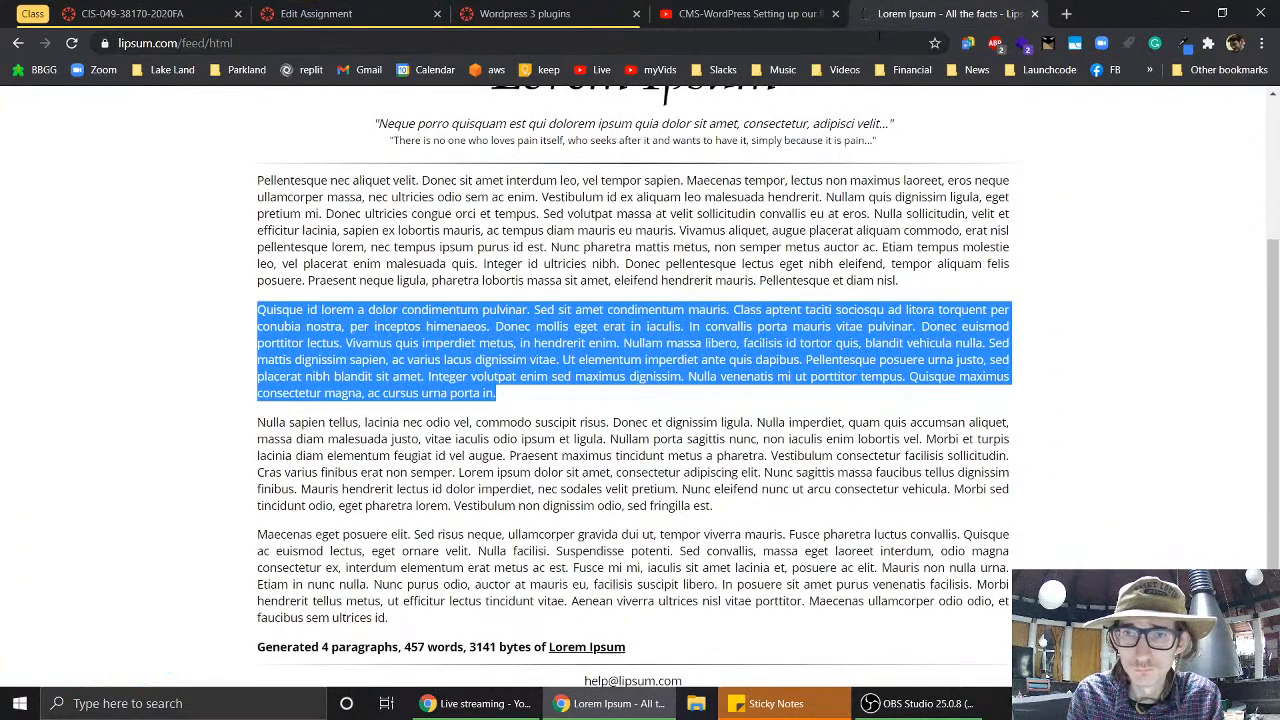
left_click(878, 40)
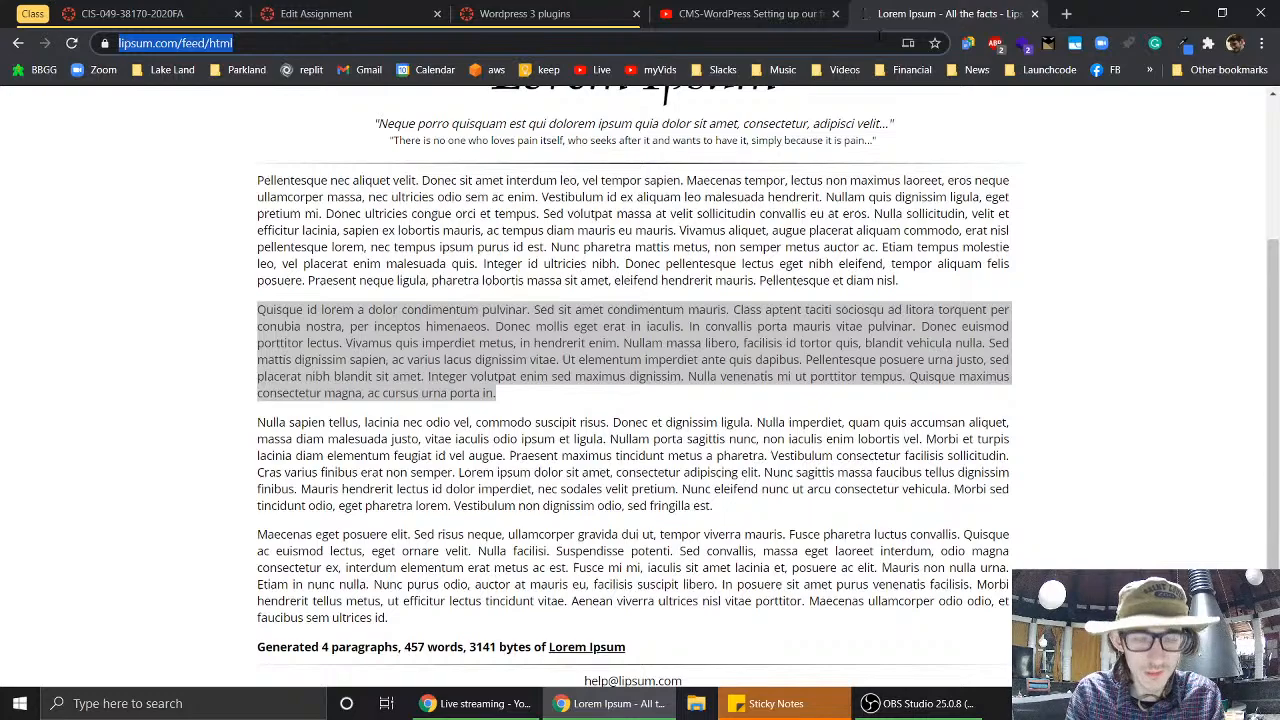
key("ctrl+shift+n")
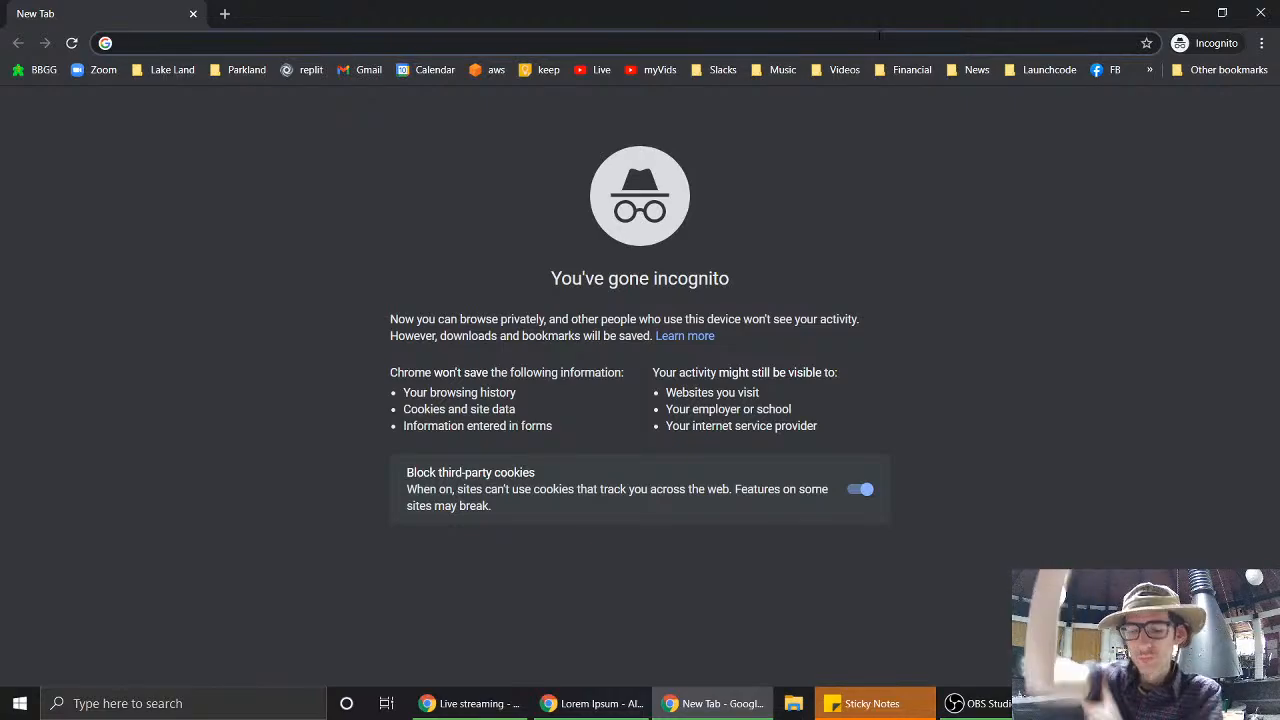
type("wordpress.com")
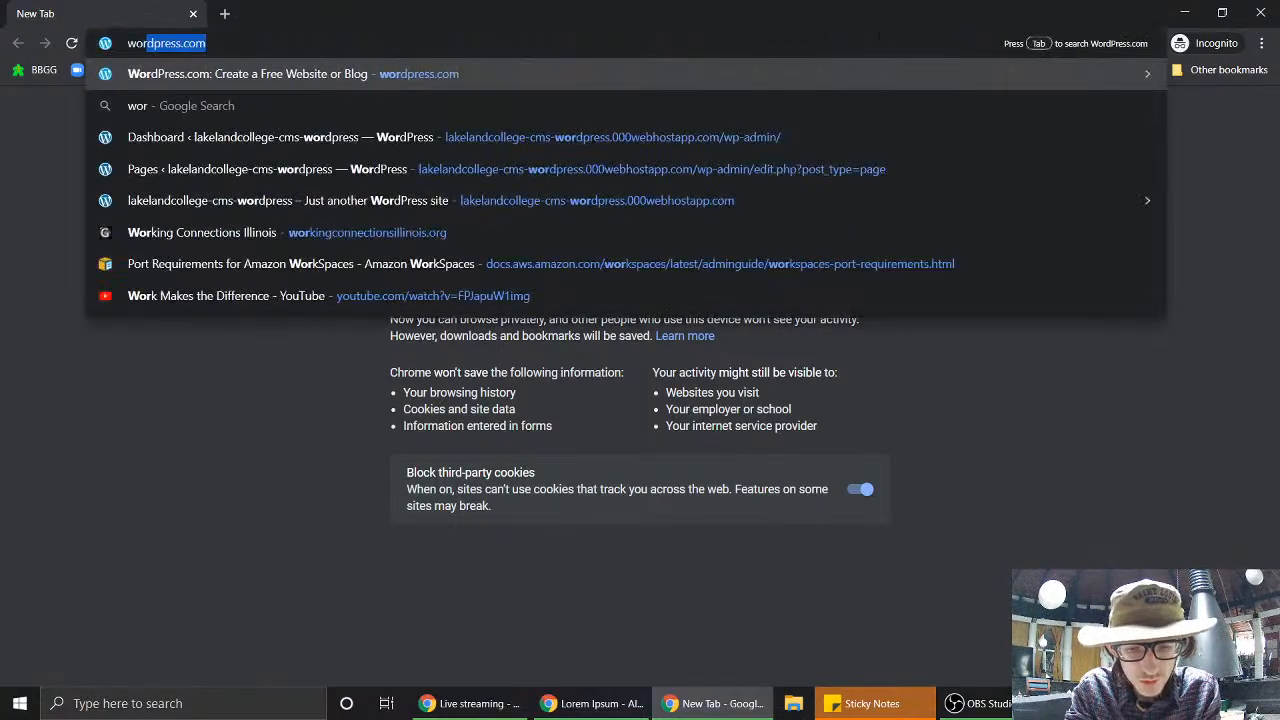
key("Return")
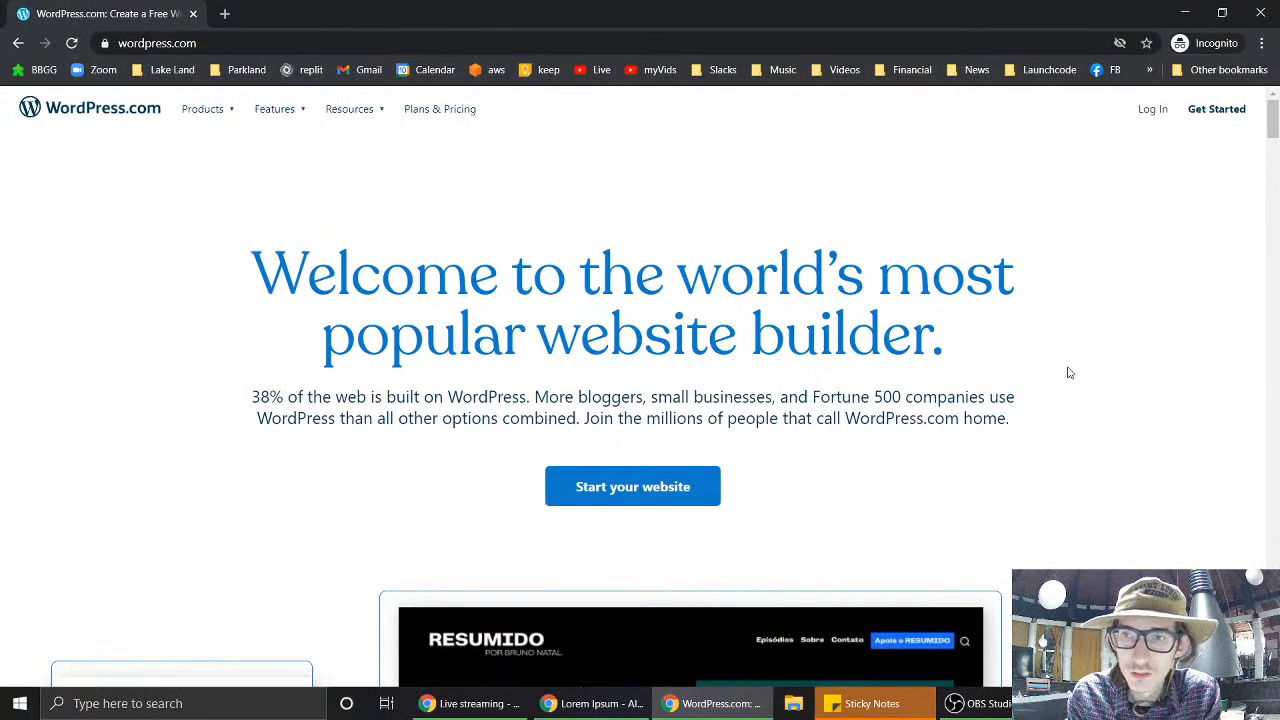
left_click(1239, 112)
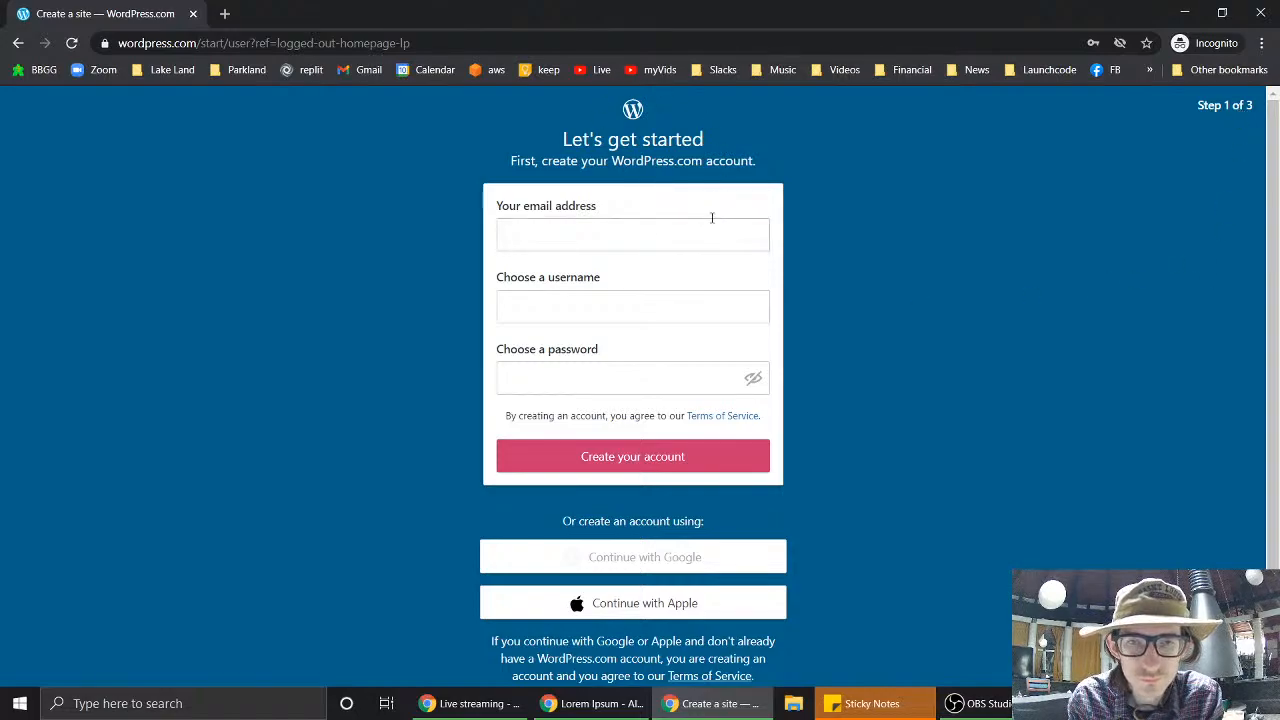
left_click(224, 13)
- Search for Guerrilla Mail and try opening its site
type("guer")
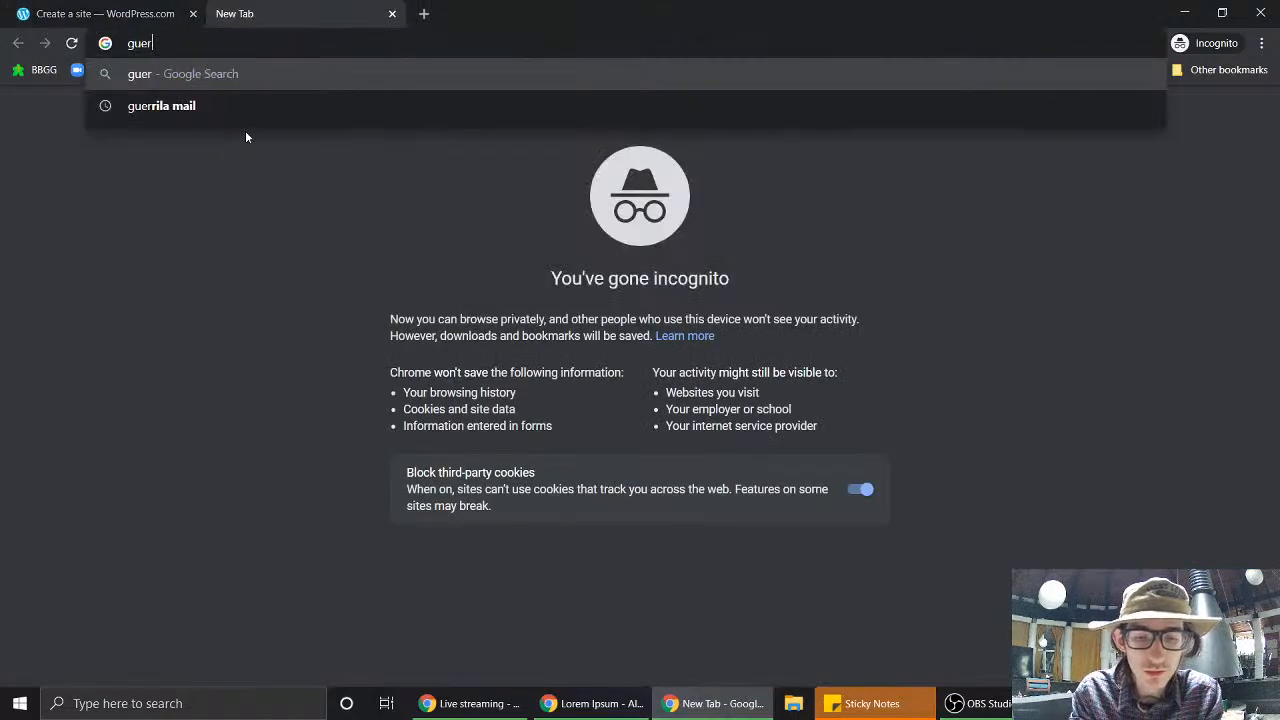
type("rila")
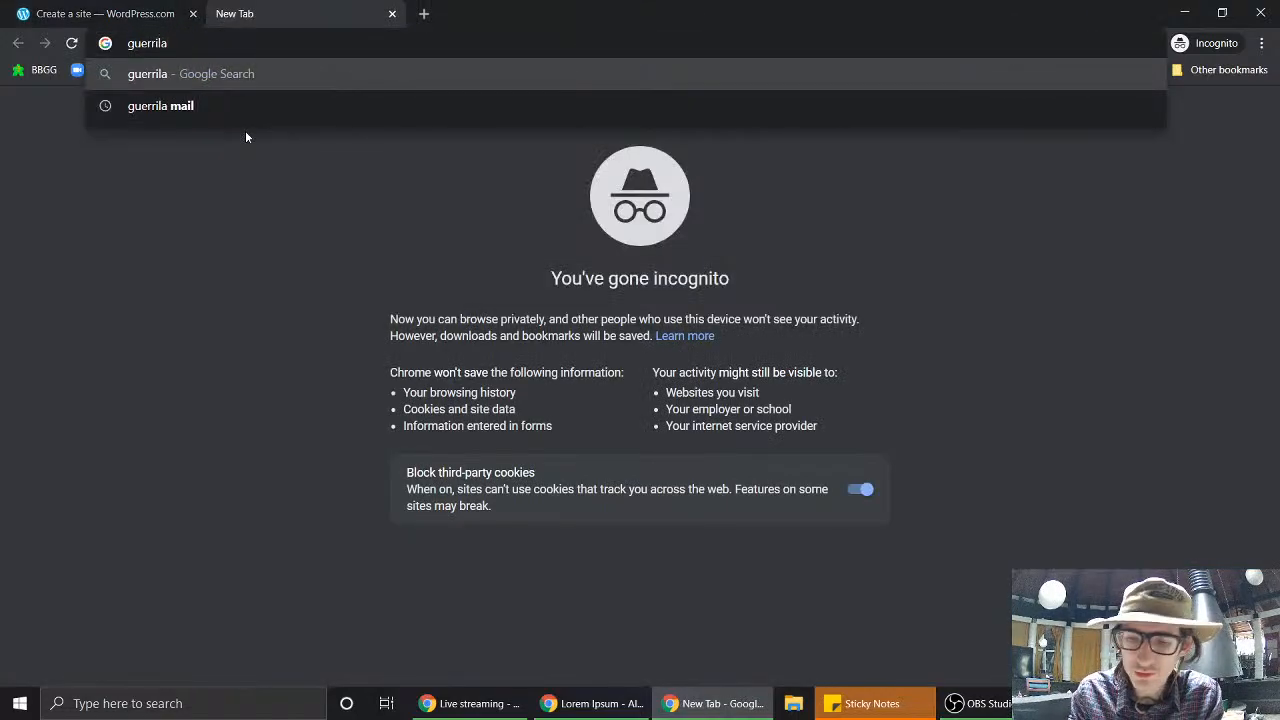
key("Down")
key("Return")
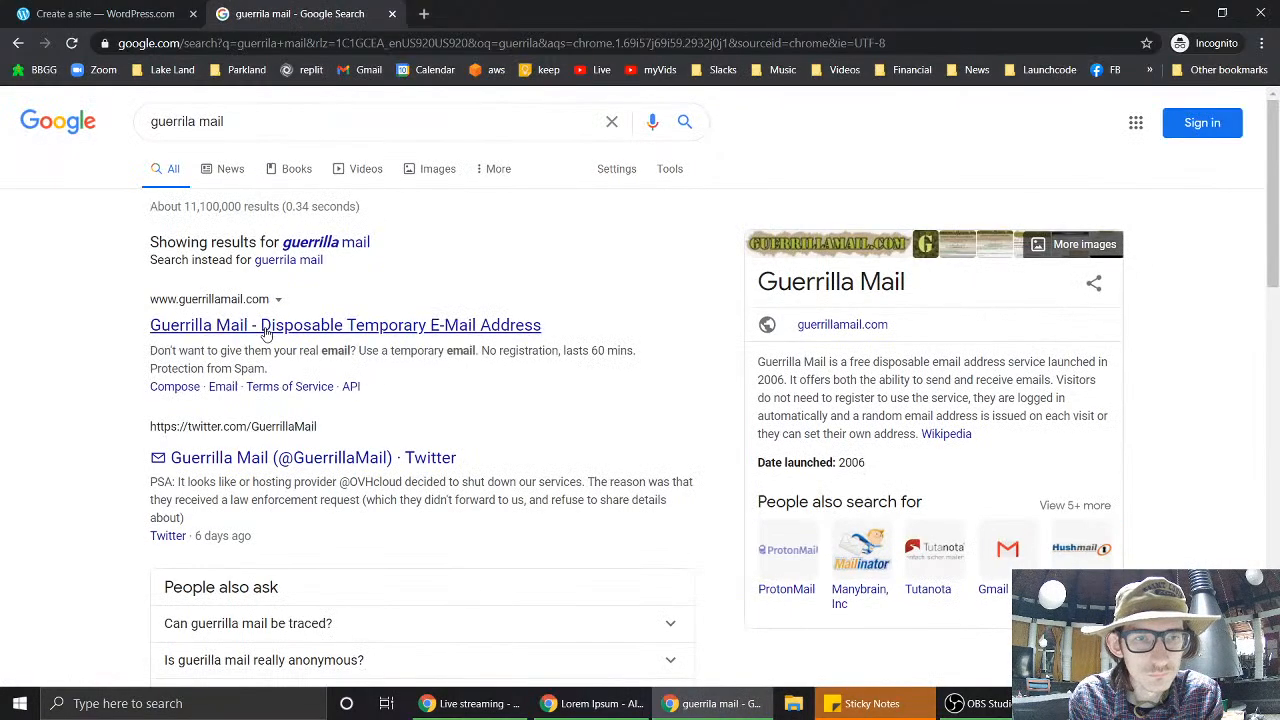
left_click(267, 334)
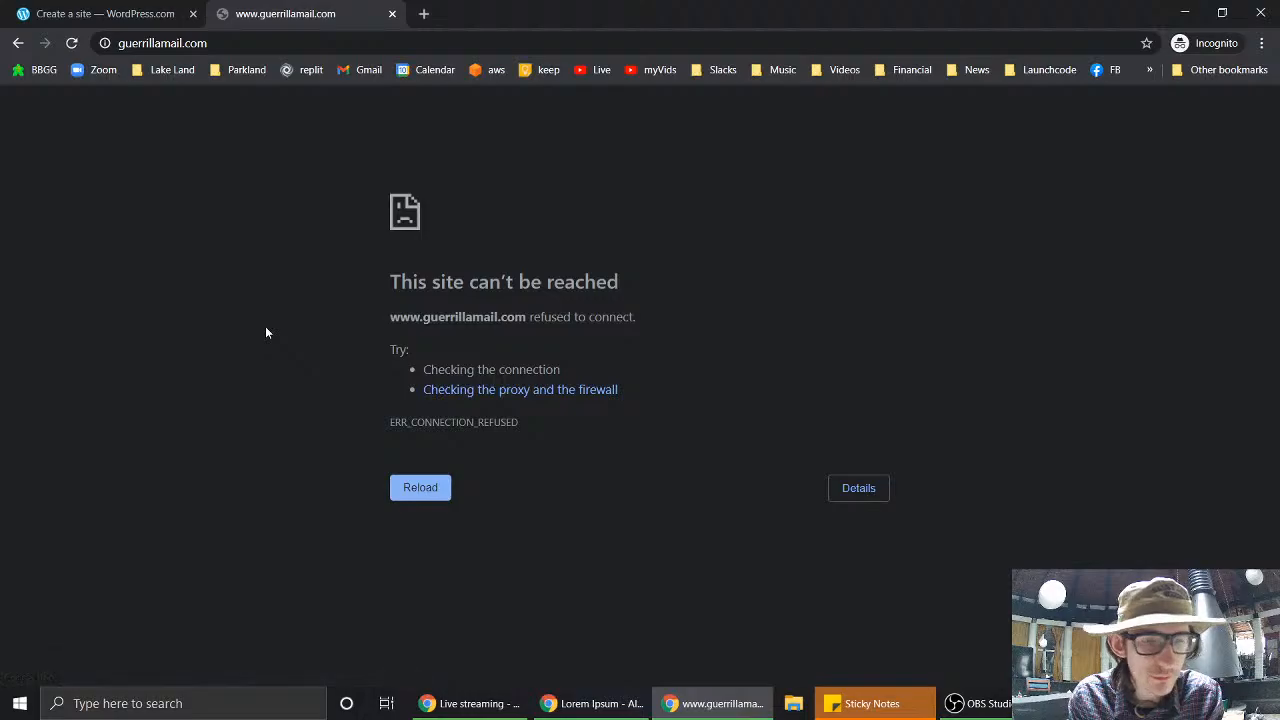
- Search 'temp mail' instead and open temp-mail.org for a disposable address
left_click(290, 43)
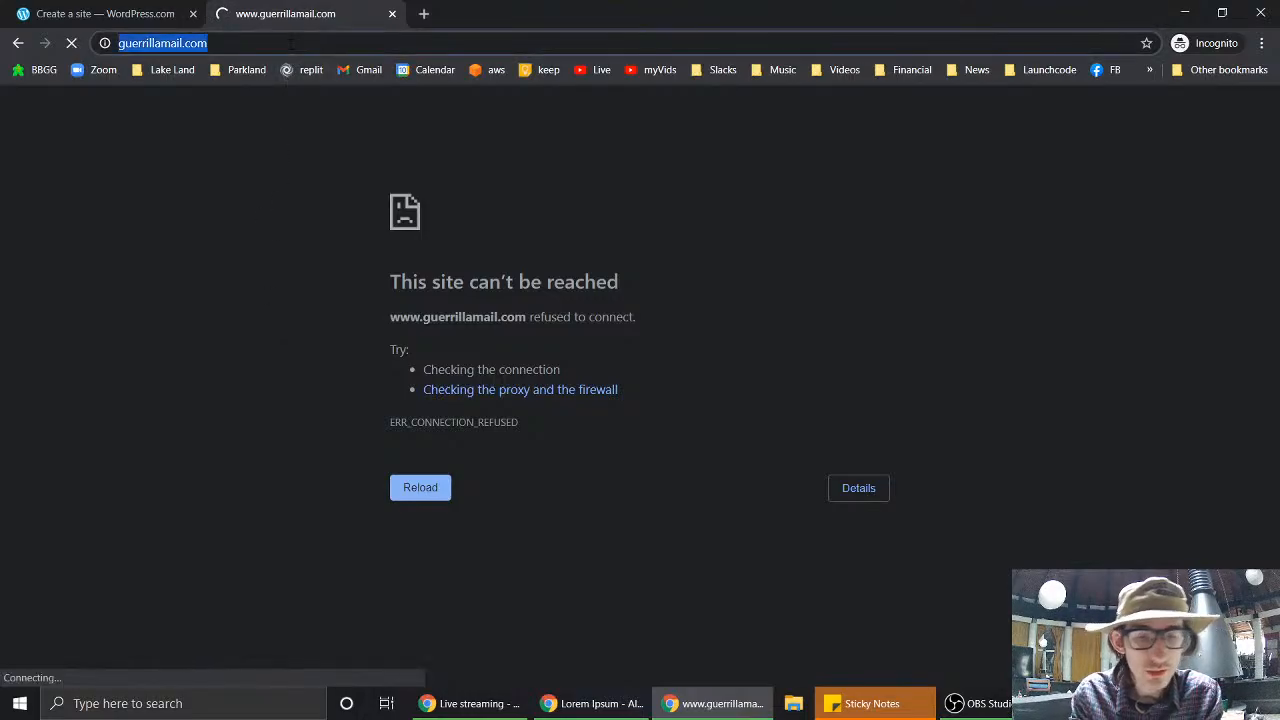
type("temp mail")
key("Return")
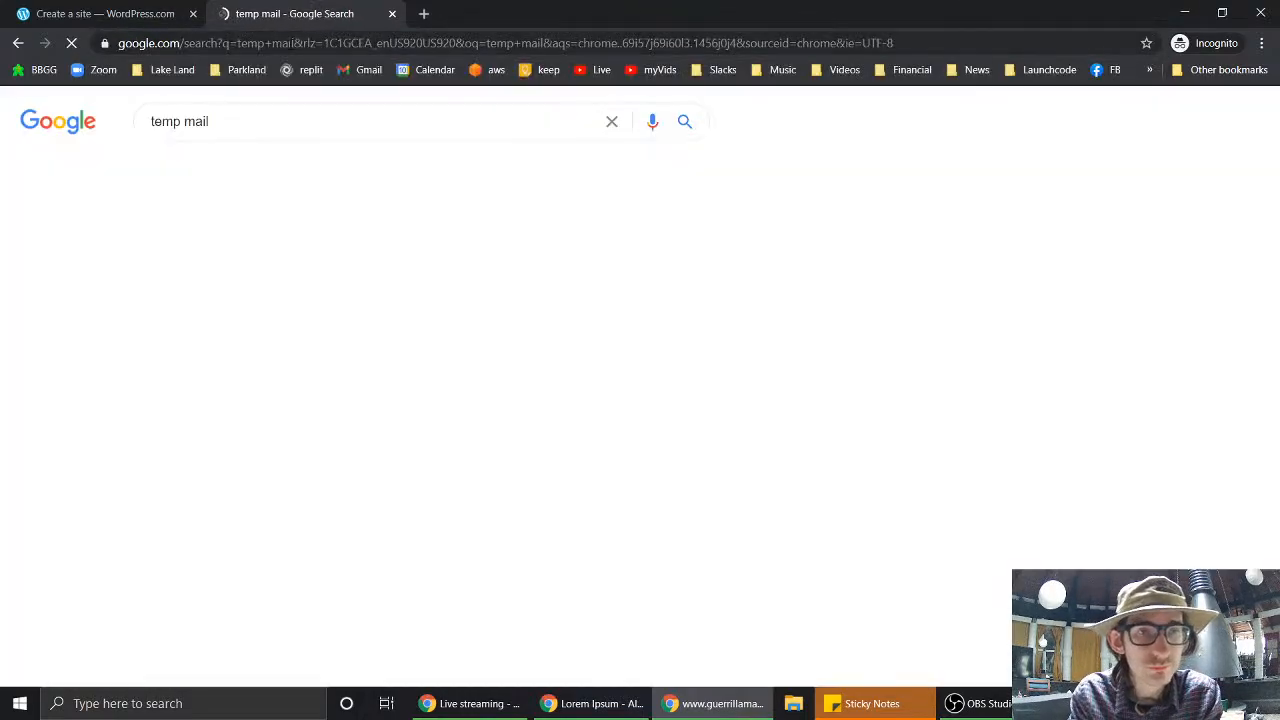
left_click(262, 264)
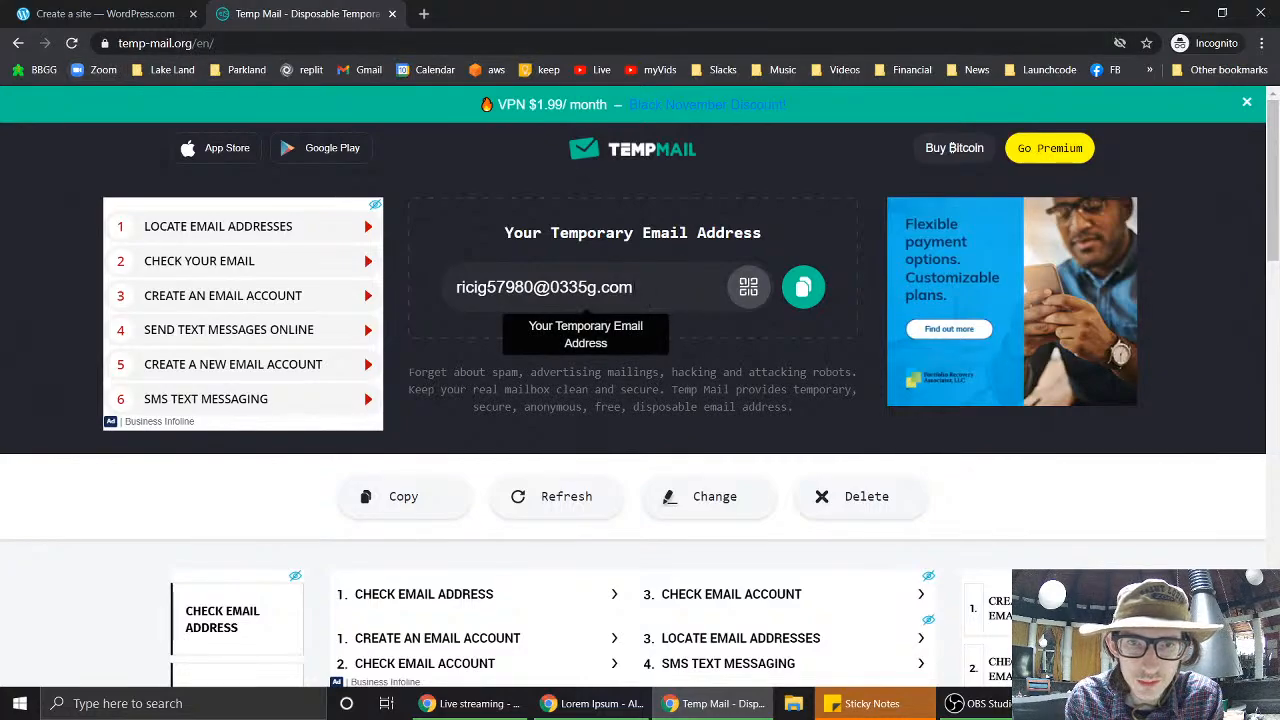
- Select the temporary email address on Temp Mail and confirm its inbox is still empty
left_click_drag(636, 288, 455, 288)
key("ctrl+c")
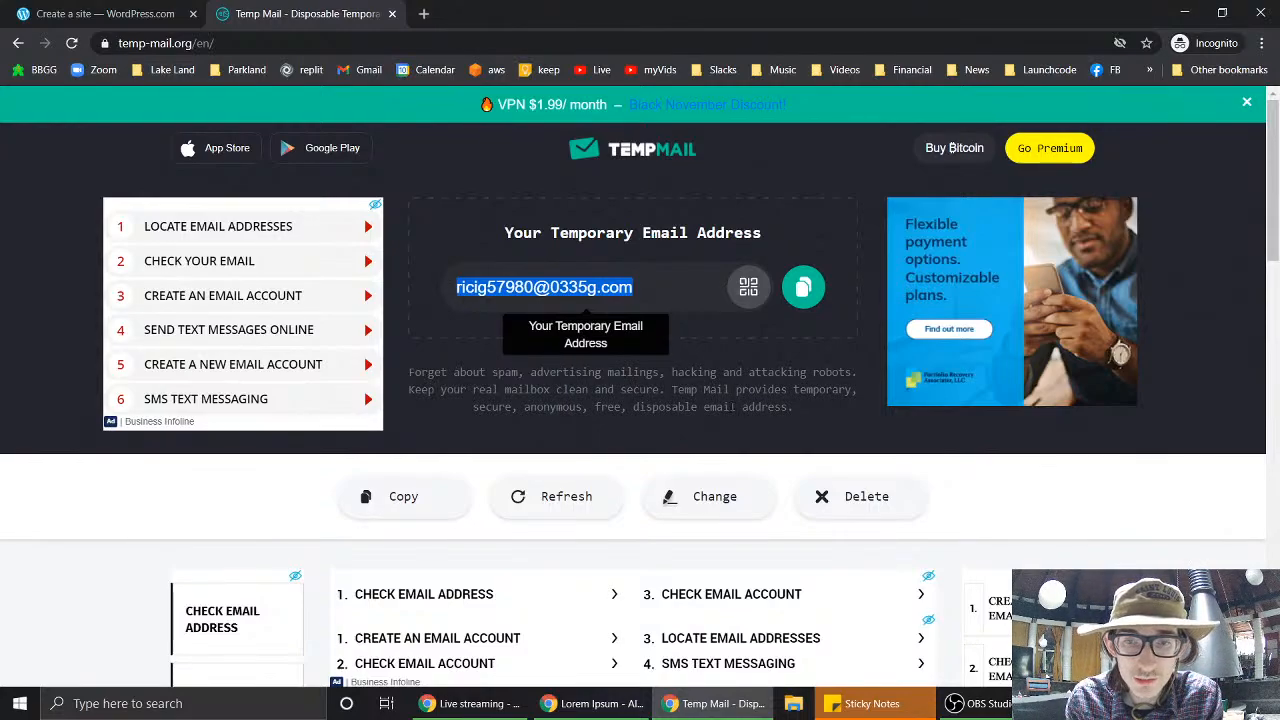
left_click(731, 406)
scroll(729, 406, "down", 3)
scroll(729, 410, "down", 2)
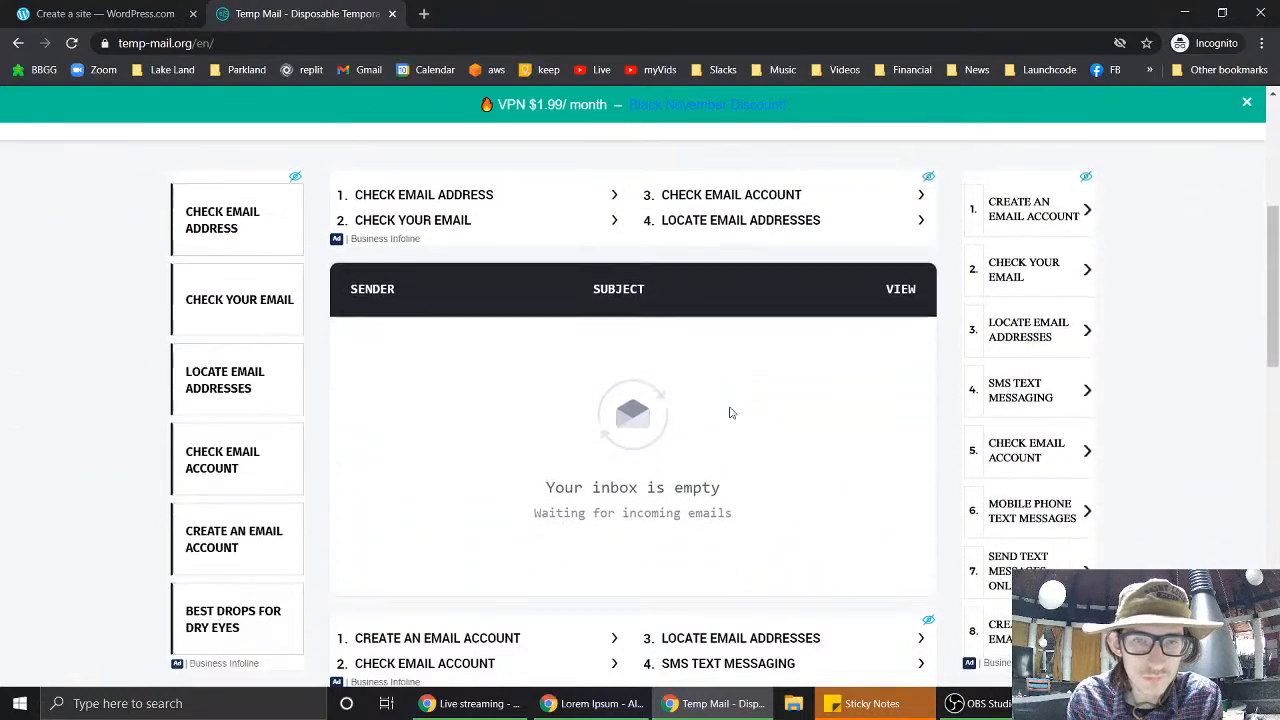
scroll(730, 411, "up", 1)
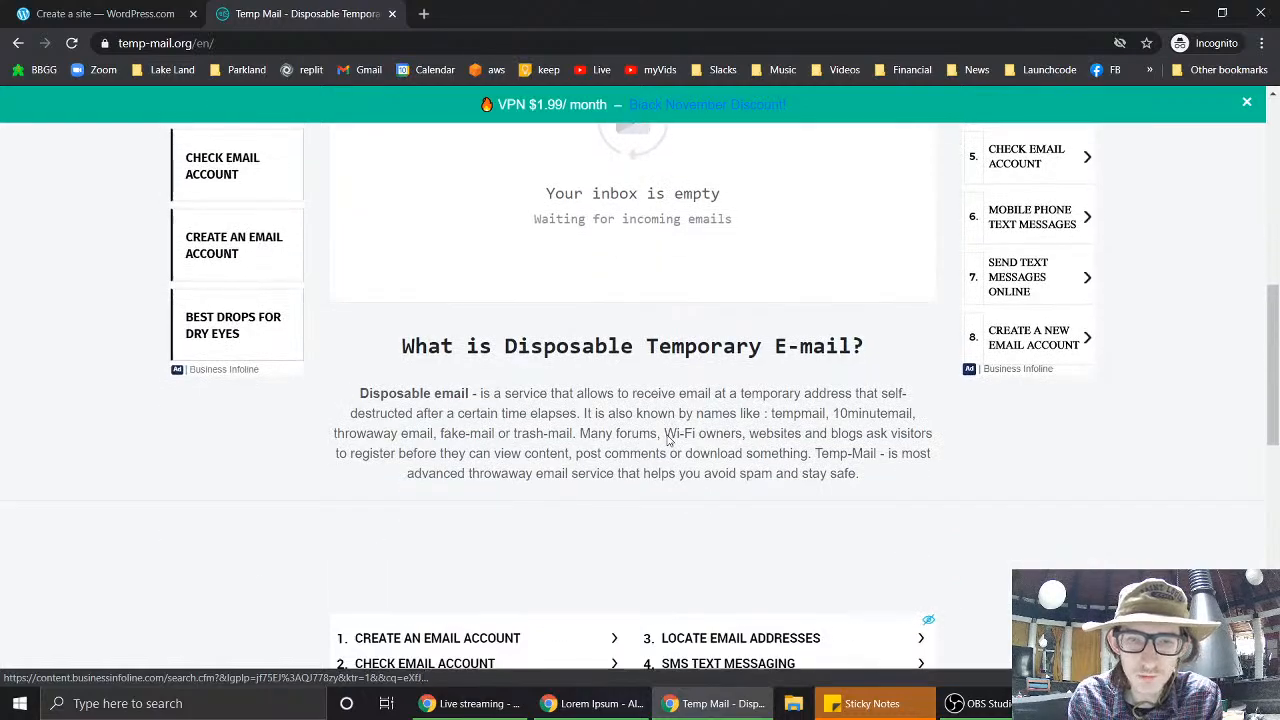
scroll(665, 430, "down", 2)
scroll(669, 437, "up", 1)
scroll(762, 261, "up", 5)
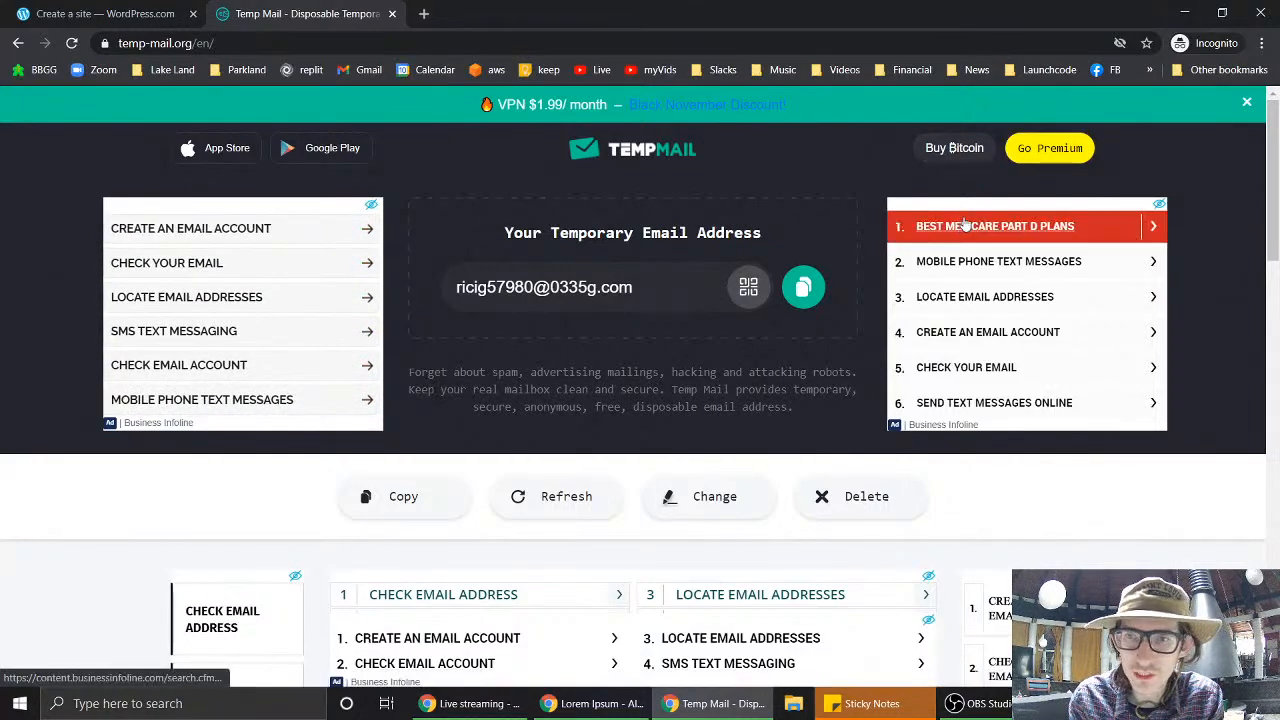
scroll(690, 406, "down", 2)
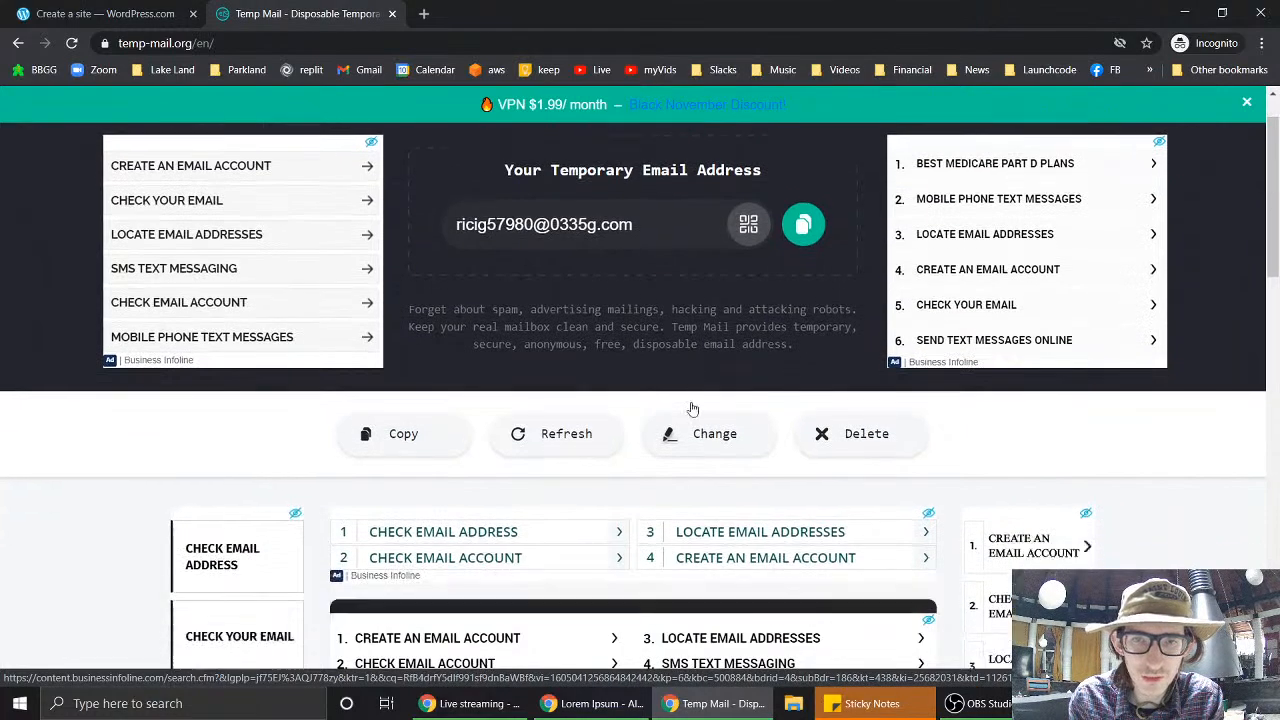
scroll(690, 406, "up", 2)
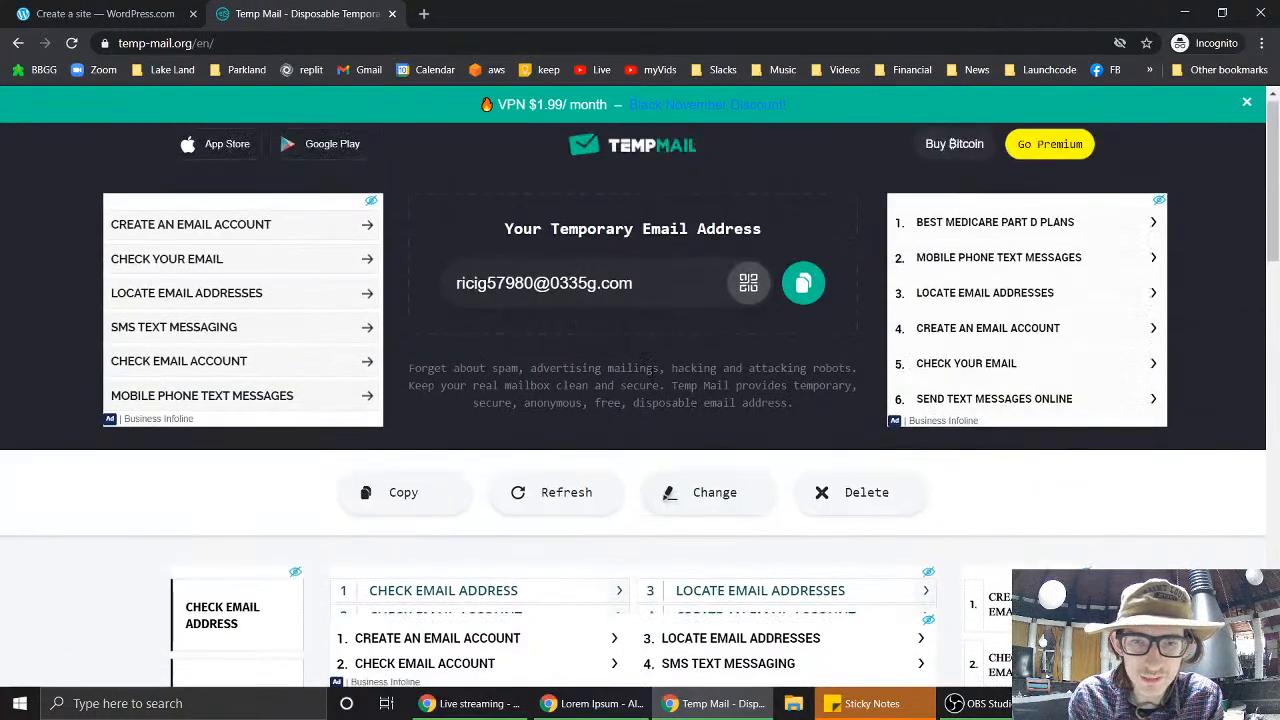
scroll(650, 375, "down", 4)
scroll(652, 372, "up", 1)
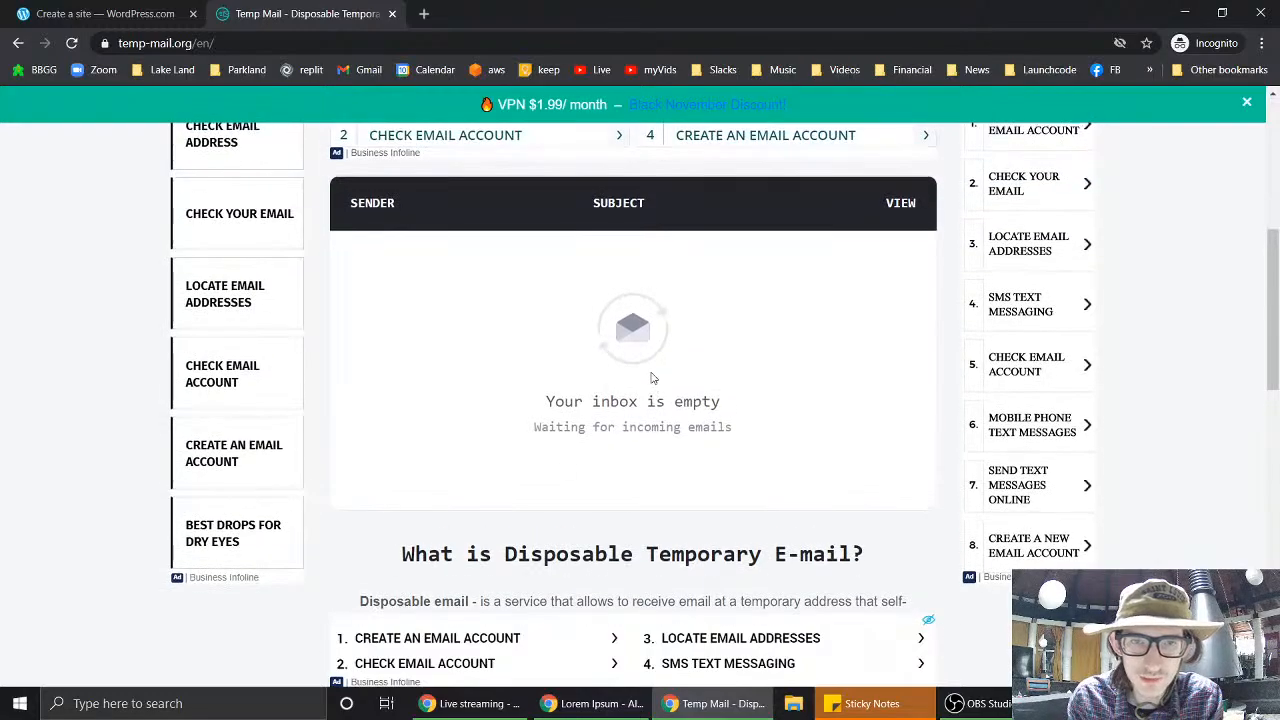
- Fill the signup form with the pasted temporary email, a username and a password, then submit
left_click(88, 13)
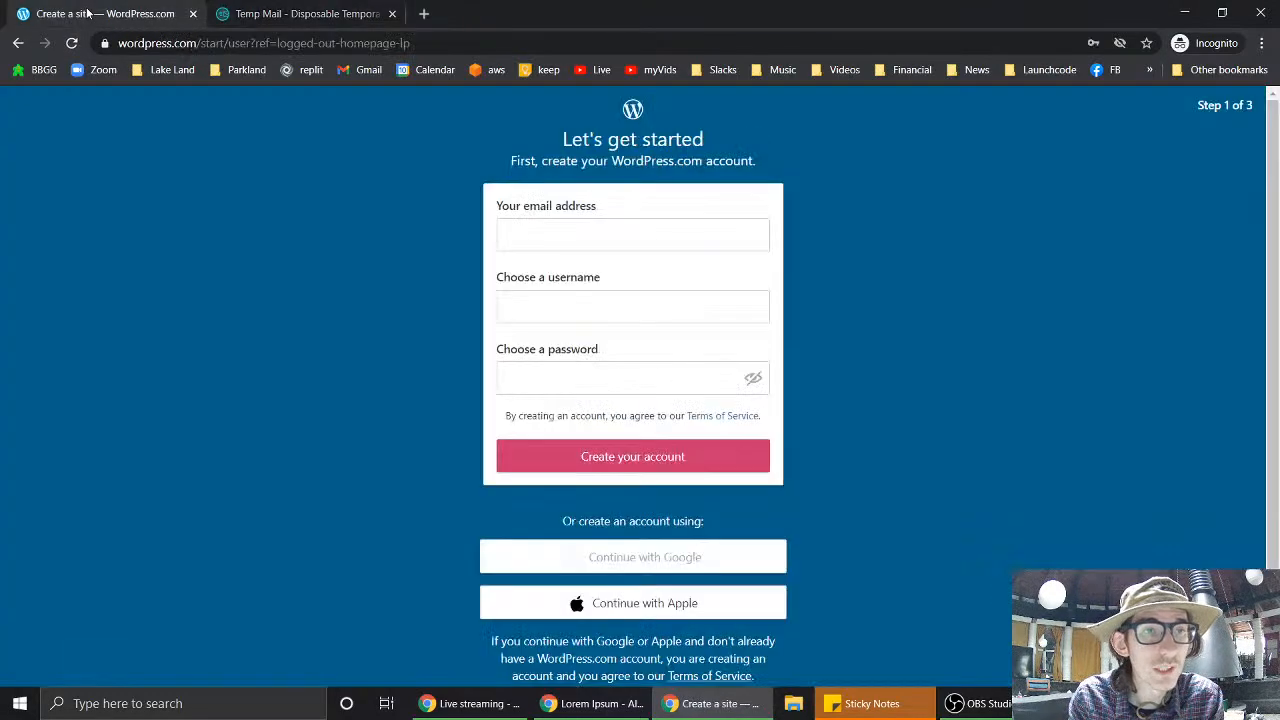
left_click(642, 236)
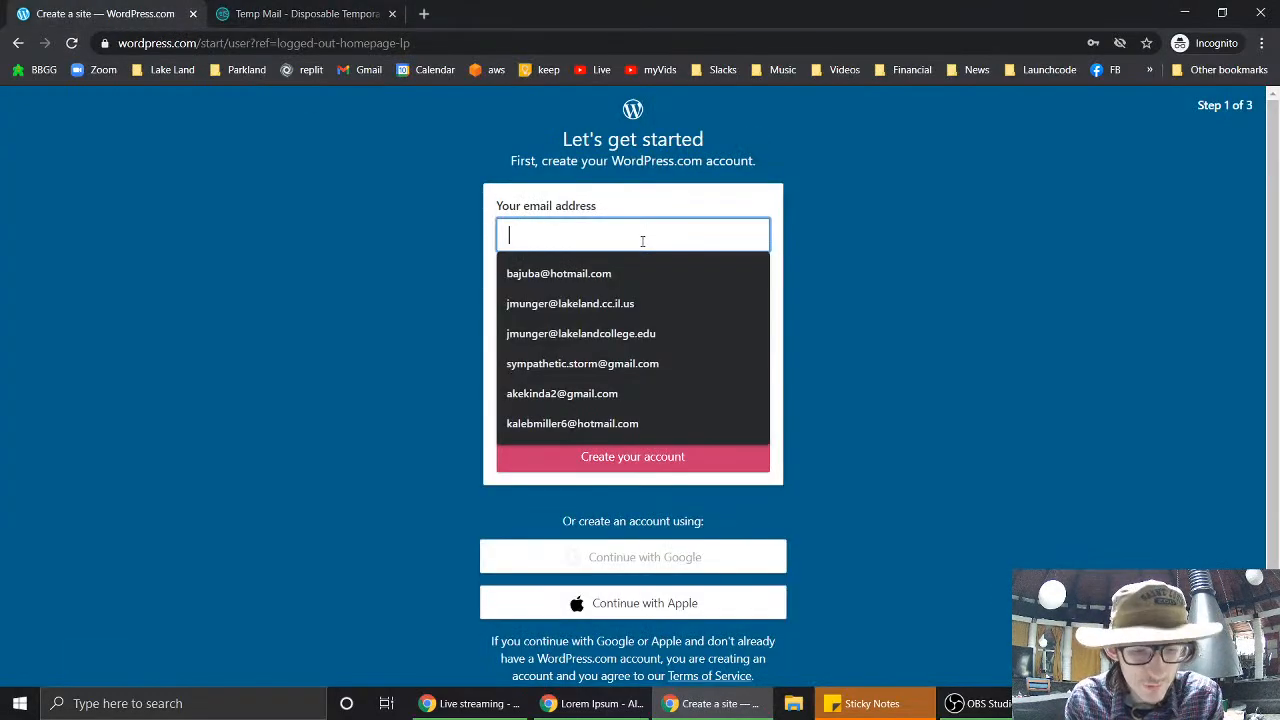
key("ctrl+v")
left_click(636, 311)
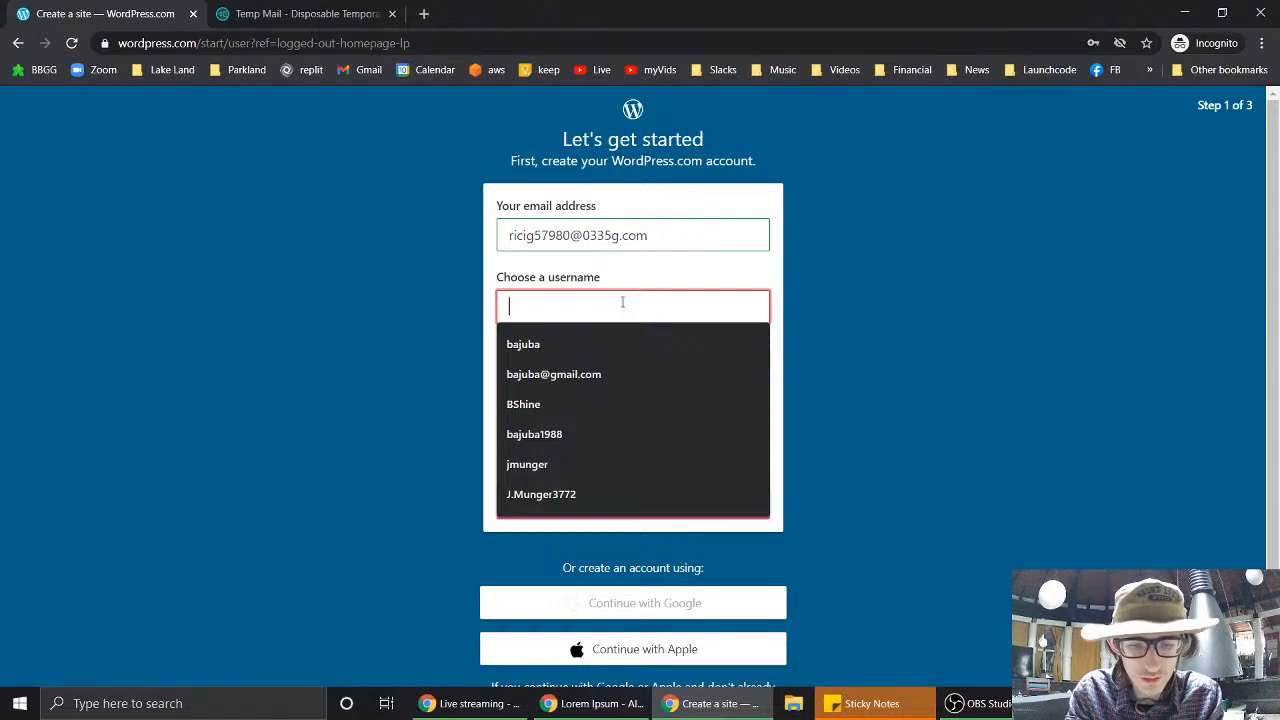
type("choco")
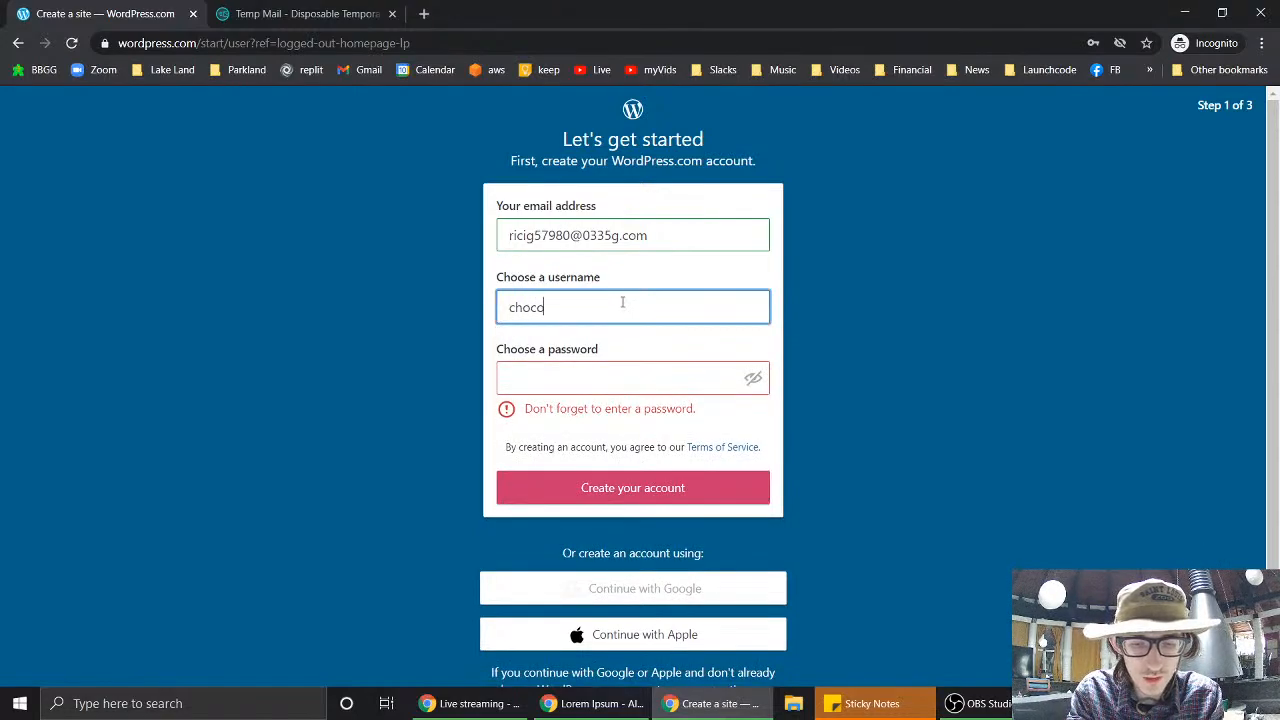
type("latejosh")
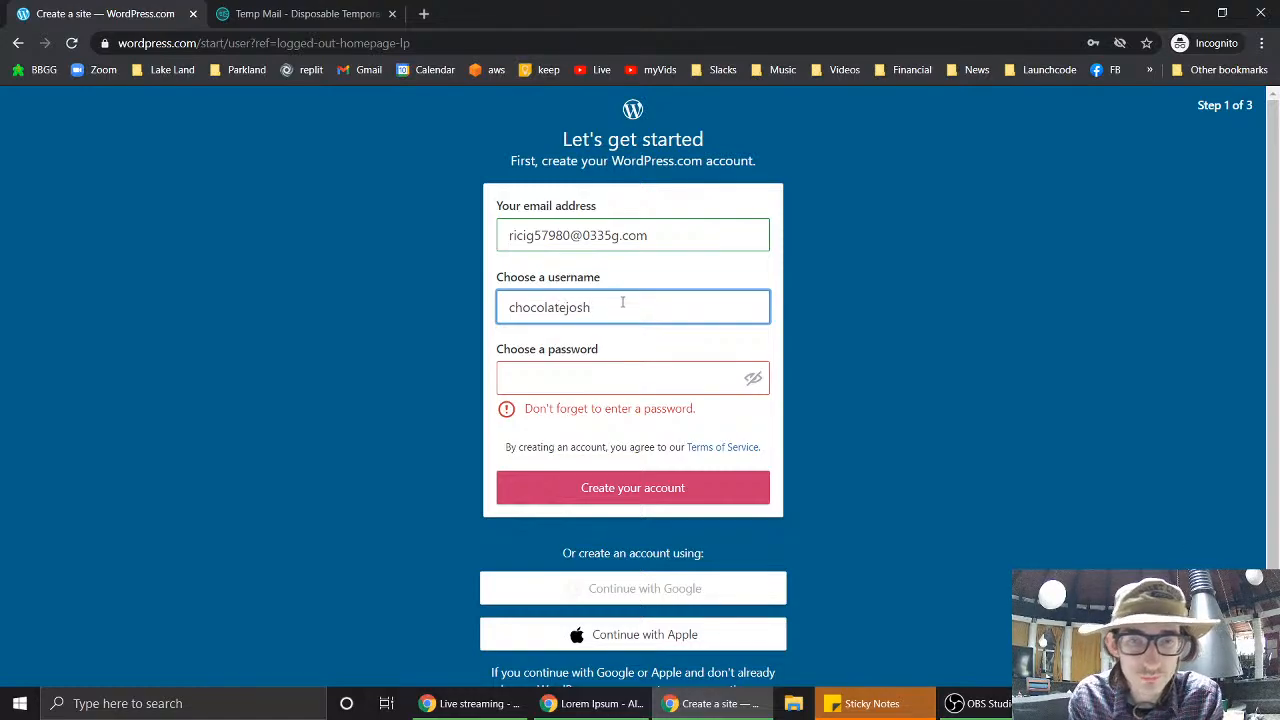
double_click(622, 301)
left_click(620, 377)
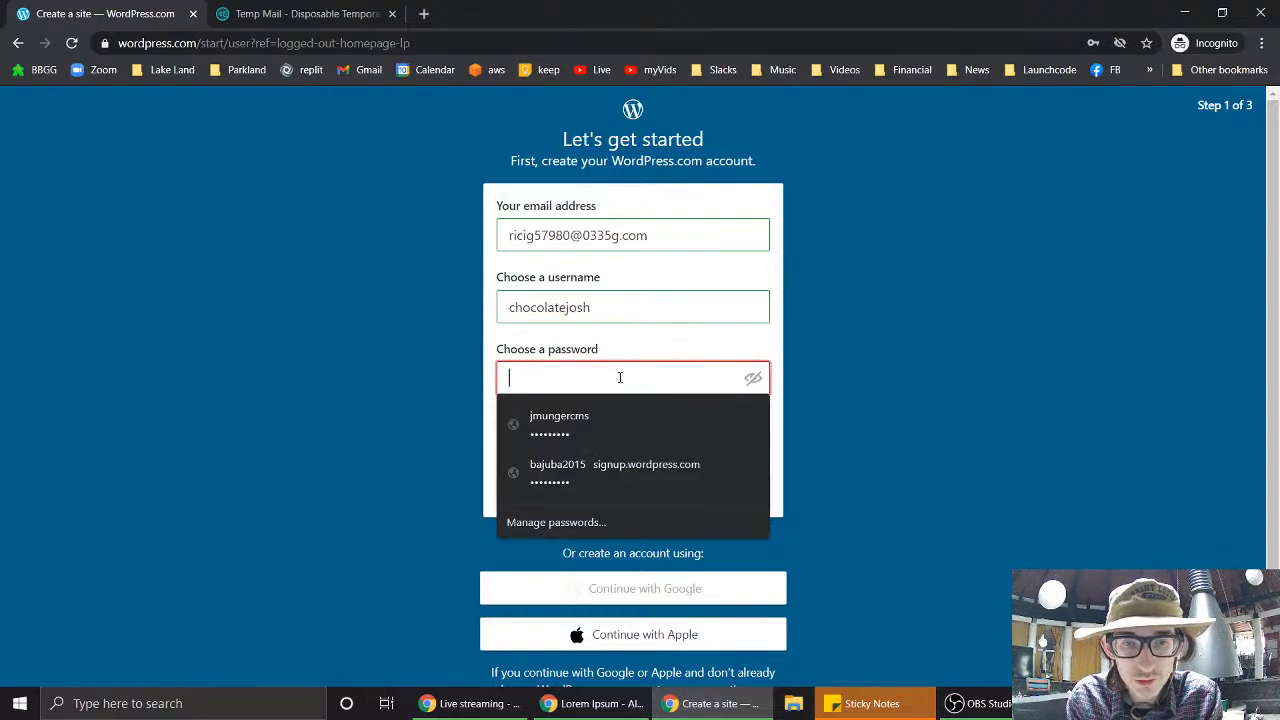
type("*********")
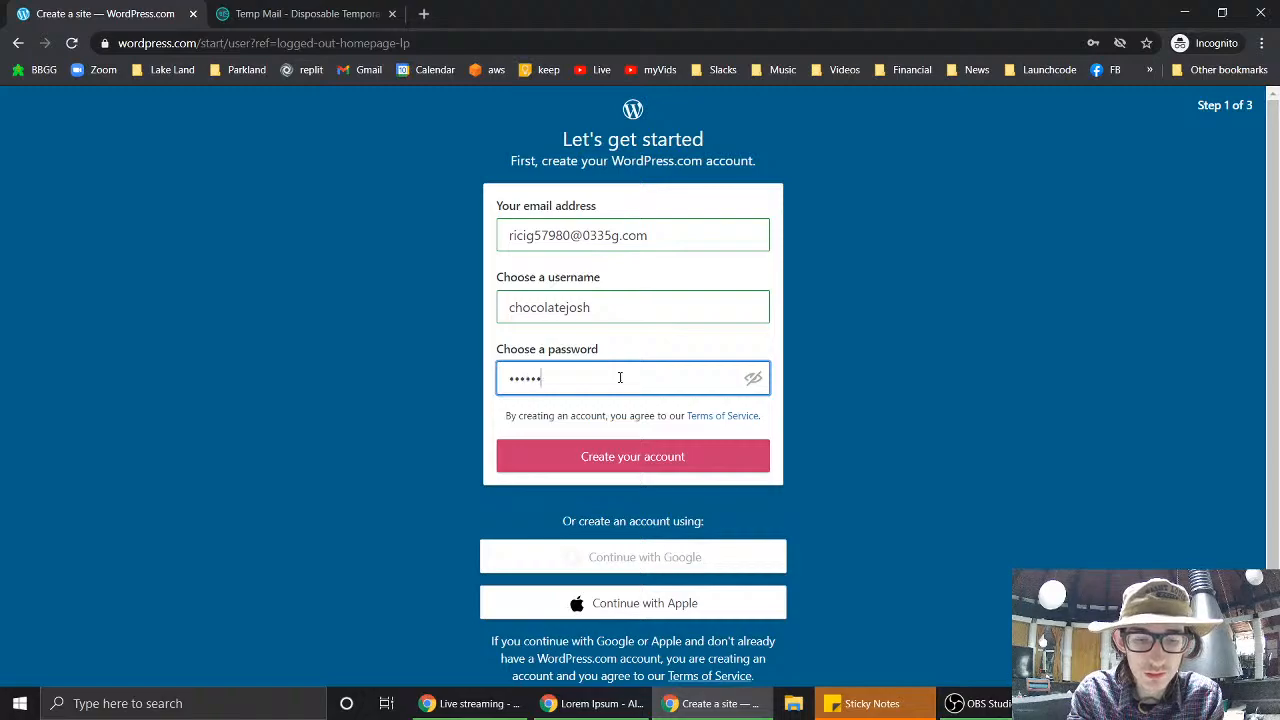
type("****")
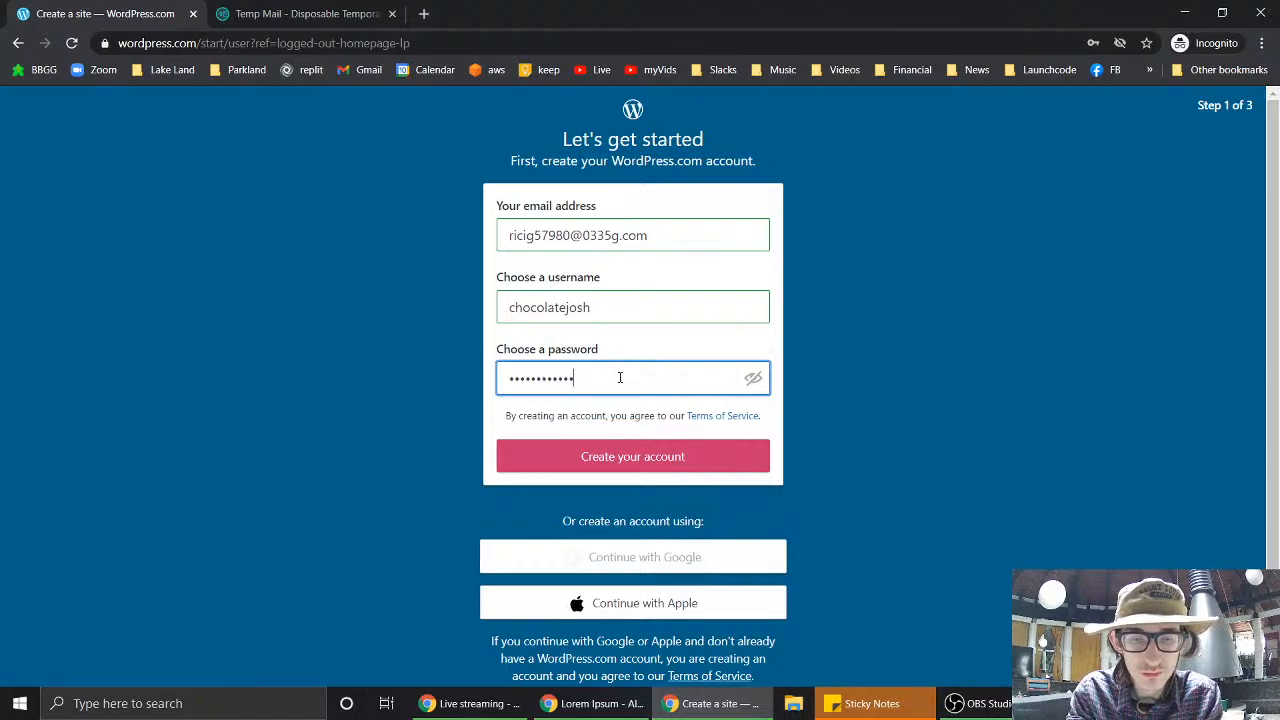
left_click(651, 458)
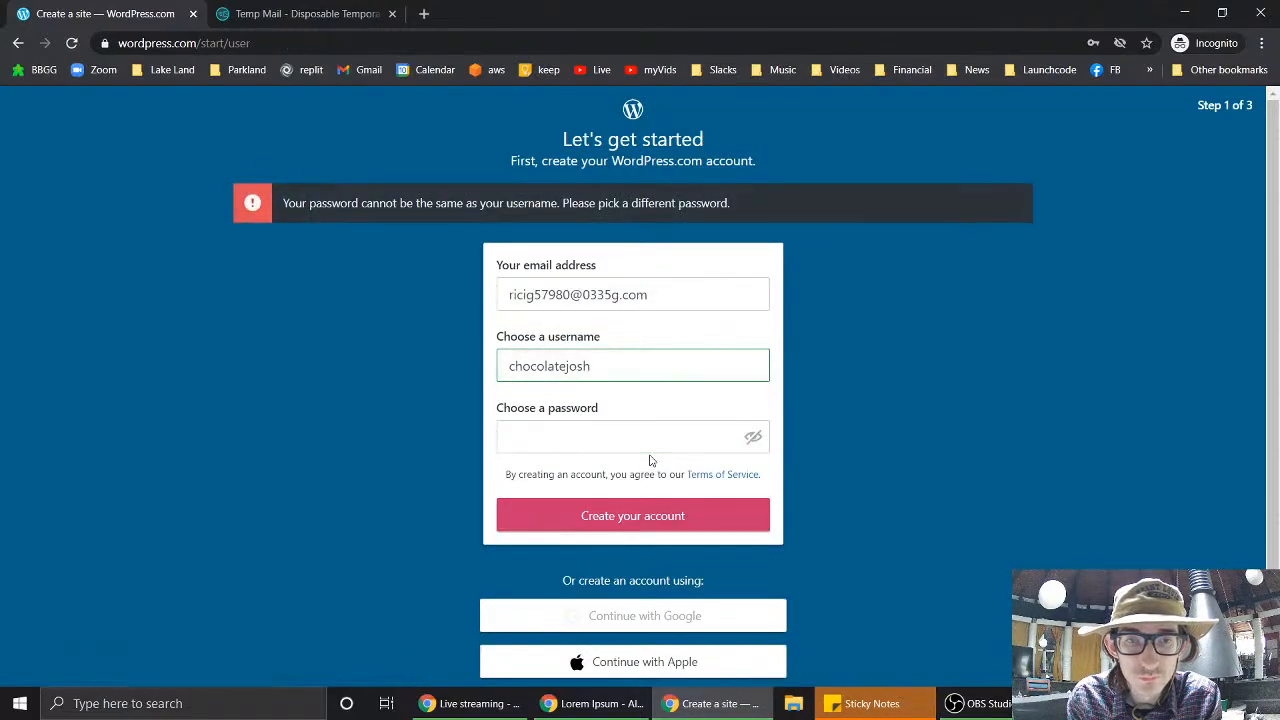
- Re-enter a different account password and resubmit to reach the domain step
left_click(615, 439)
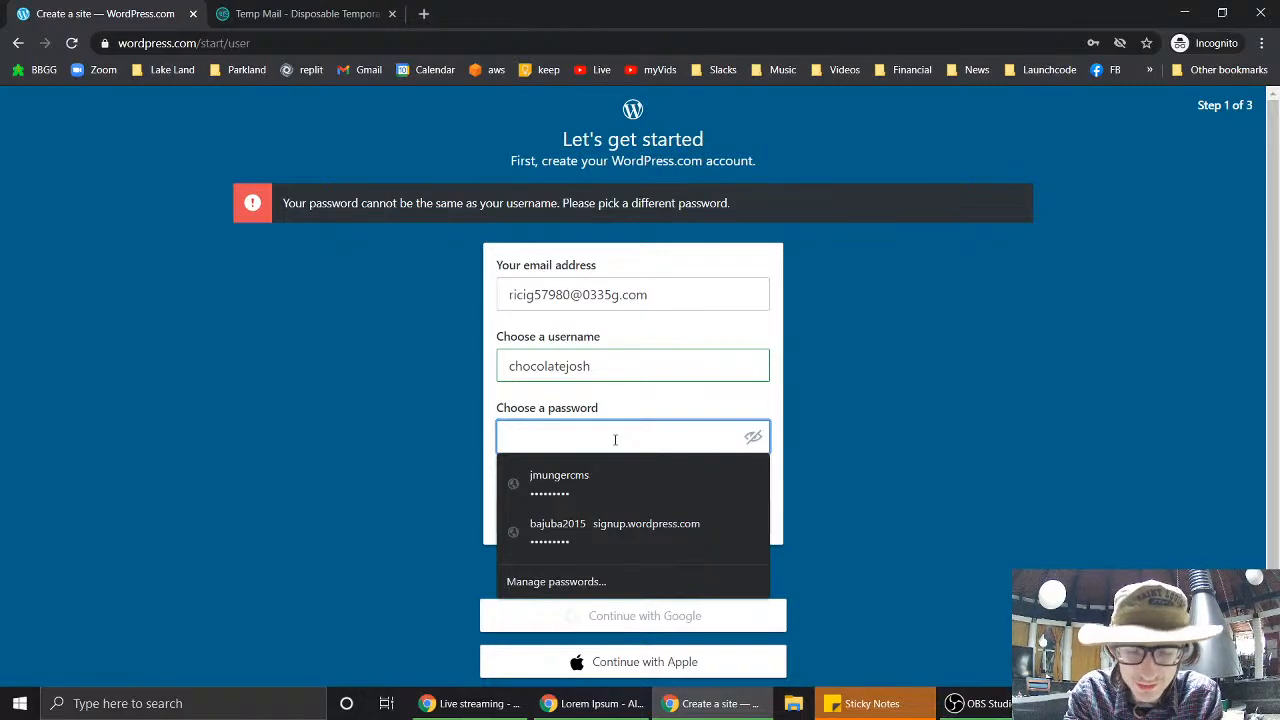
type("pass")
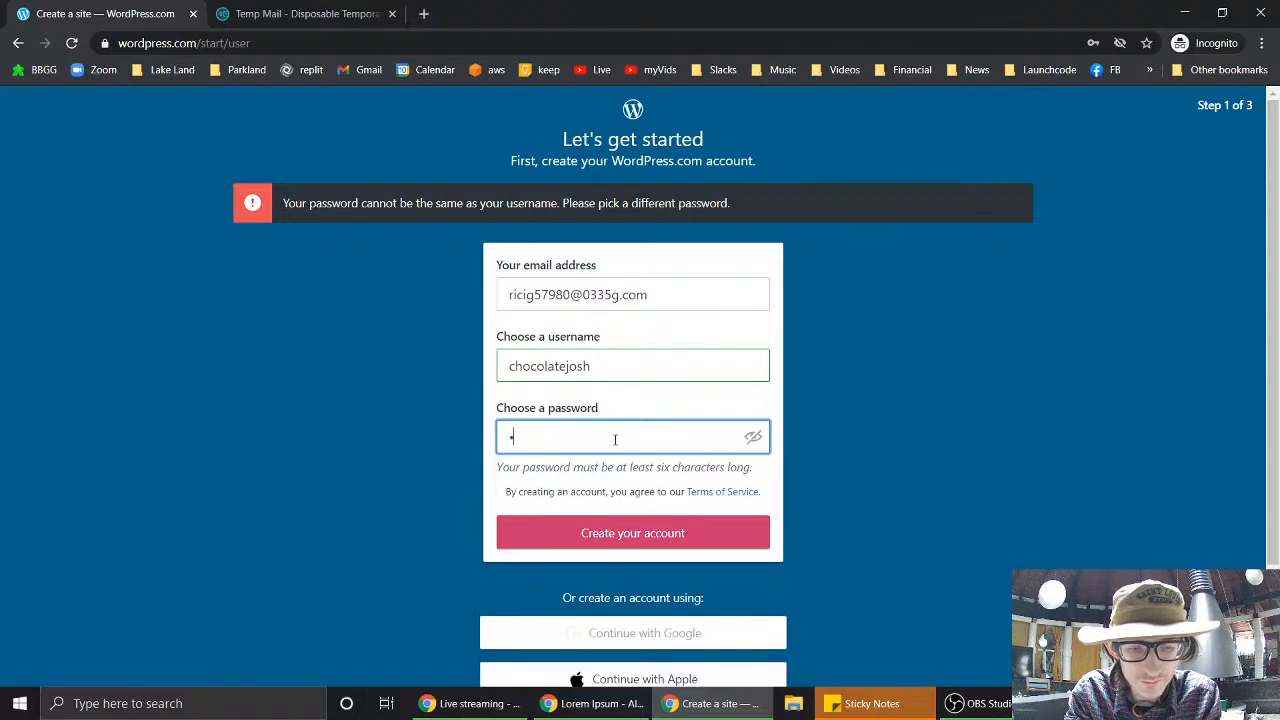
type("w")
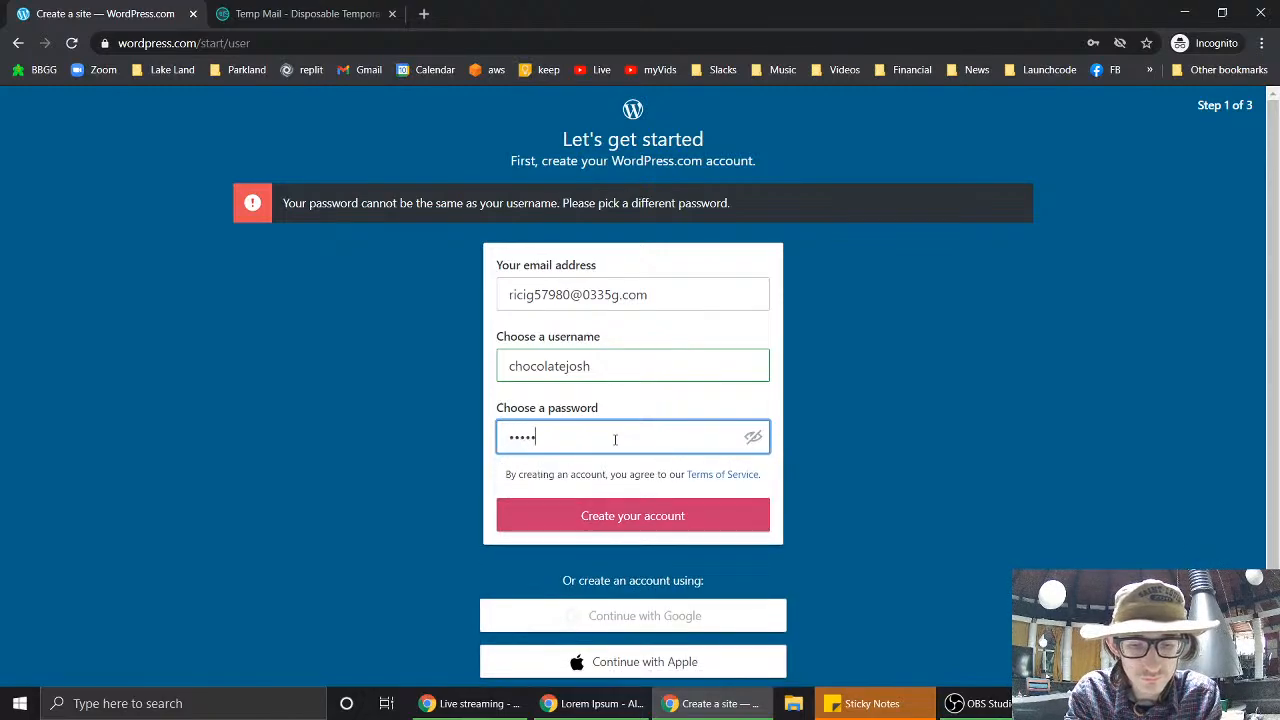
key("BackSpace")
key("BackSpace")
key("BackSpace")
key("BackSpace")
key("BackSpace")
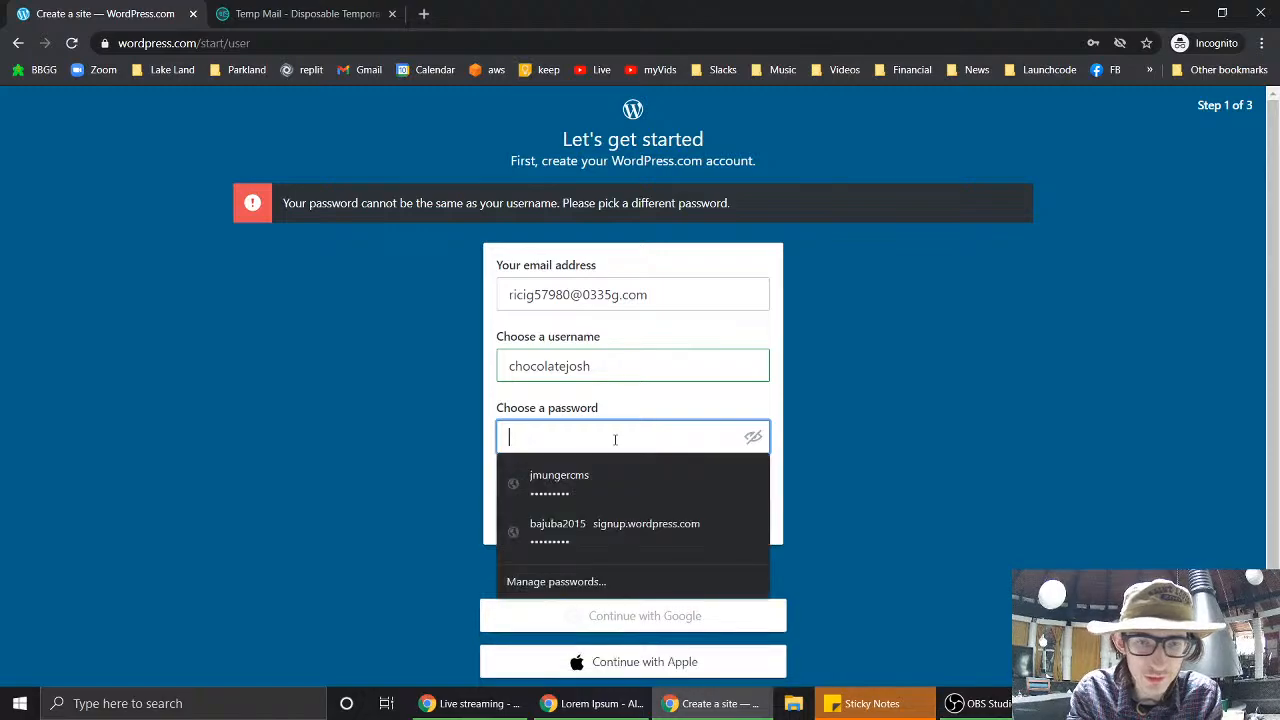
type("•••••••••")
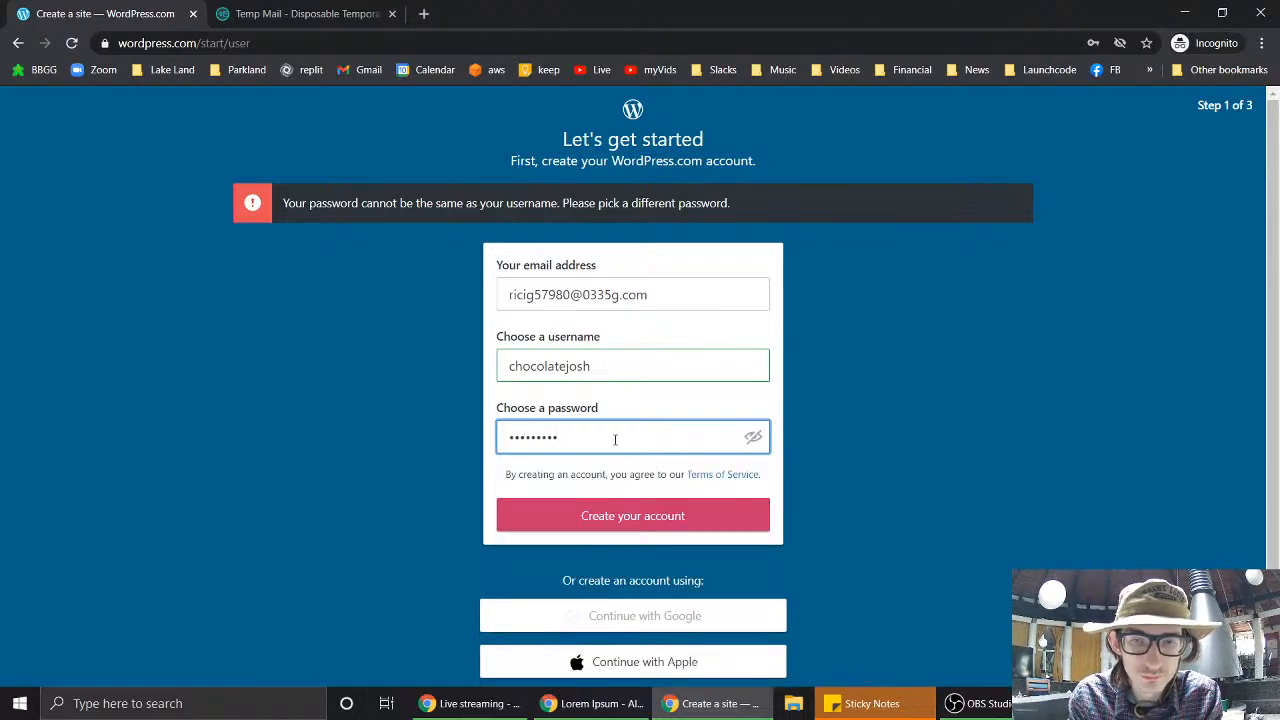
left_click(616, 516)
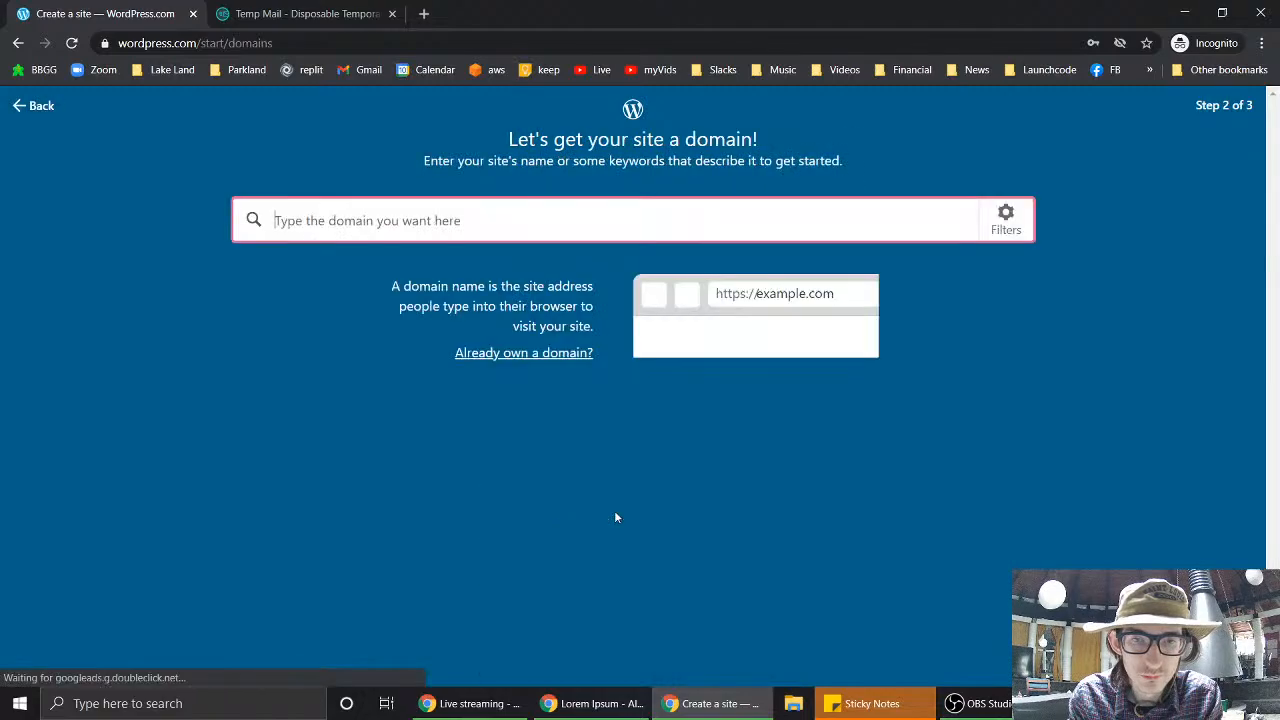
- Open WordPress.com's 'Activate' email in Temp Mail and scroll to the 'Click here to Confirm Now' button
left_click(265, 15)
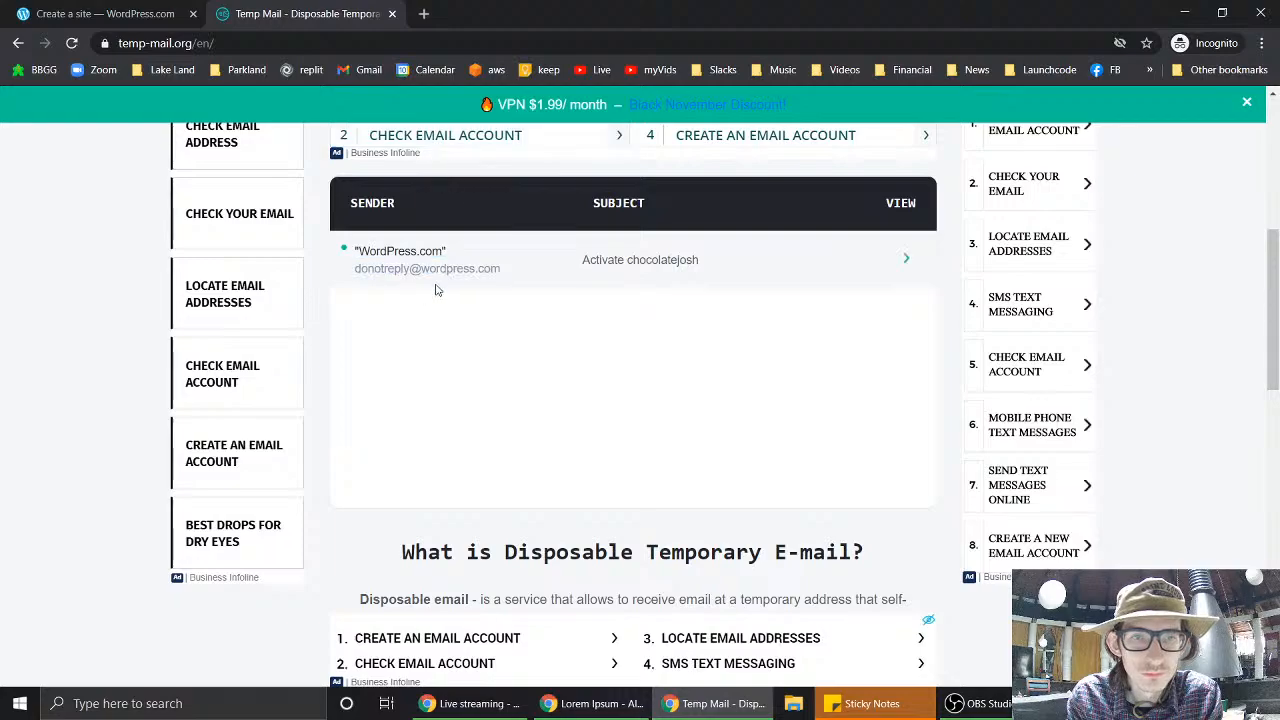
left_click(652, 264)
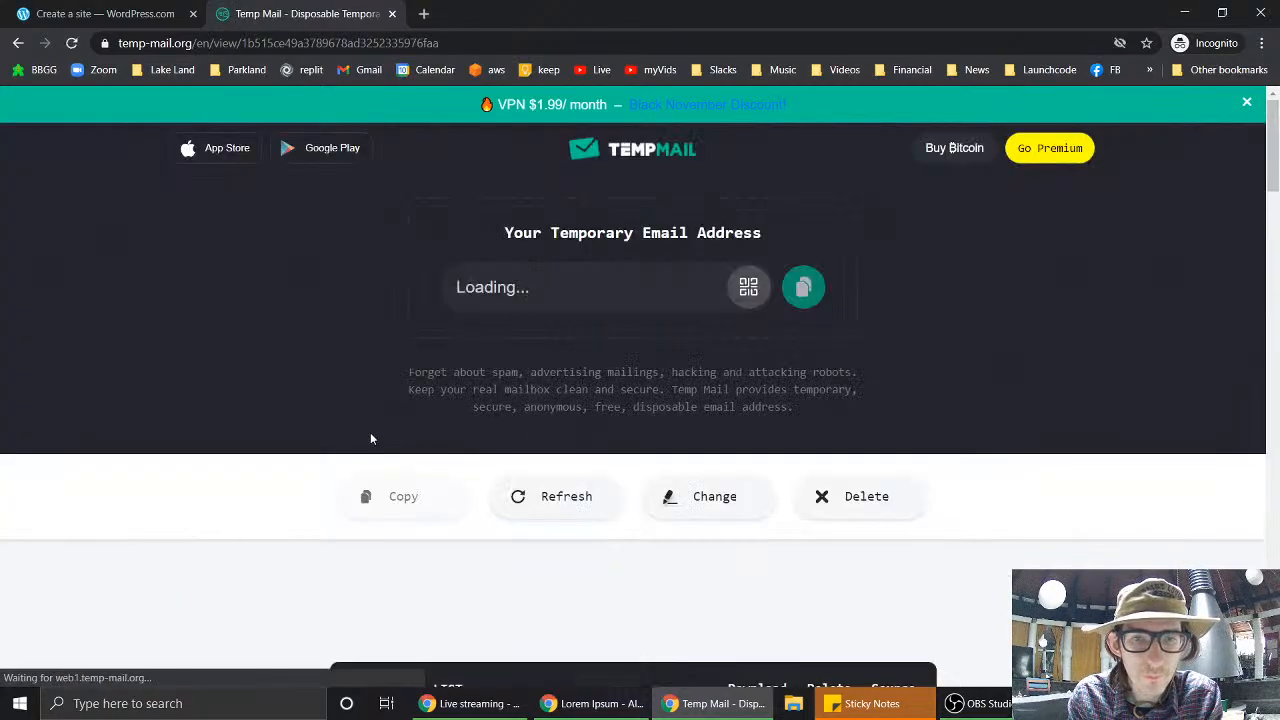
scroll(370, 432, "down", 4)
scroll(370, 436, "down", 2)
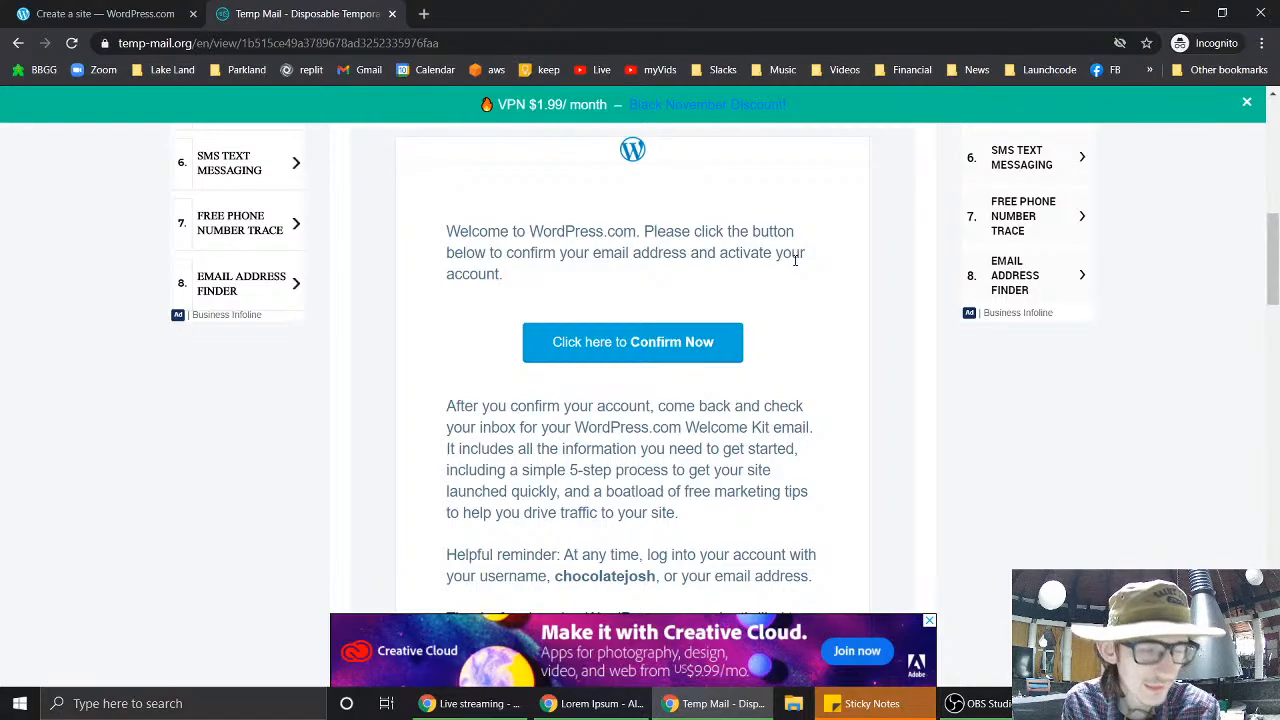
scroll(795, 260, "up", 5)
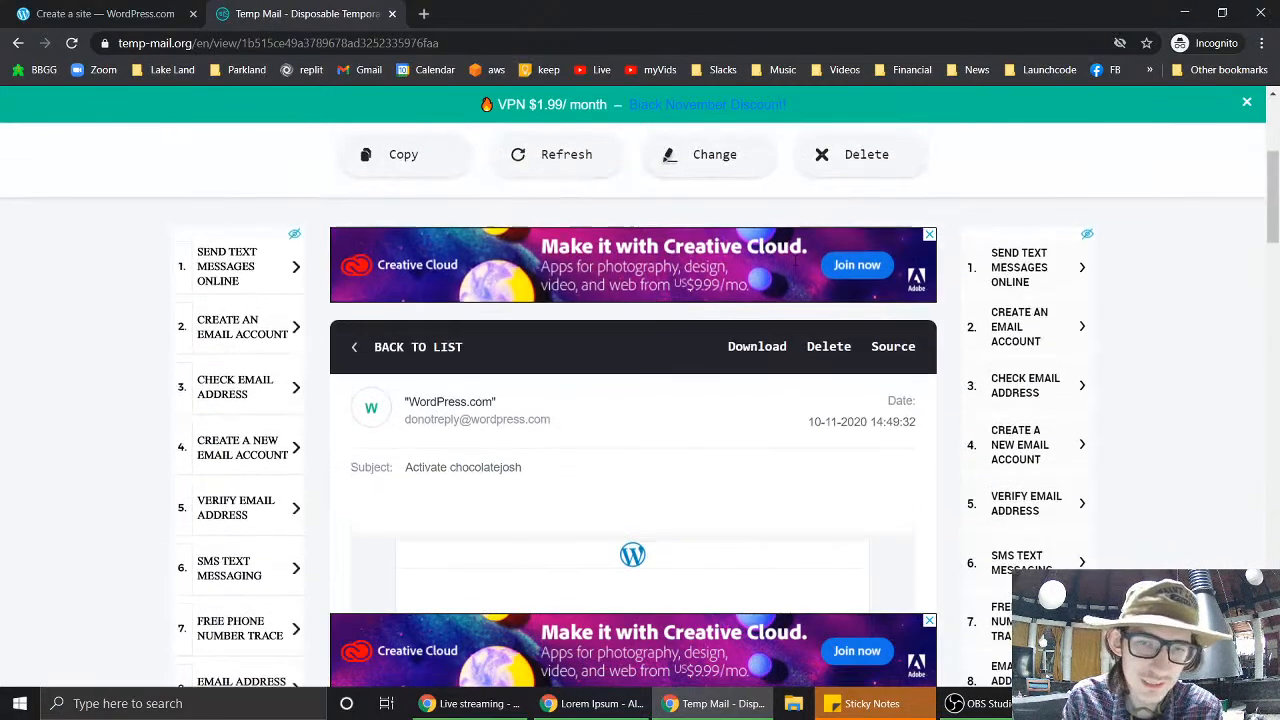
scroll(795, 265, "up", 3)
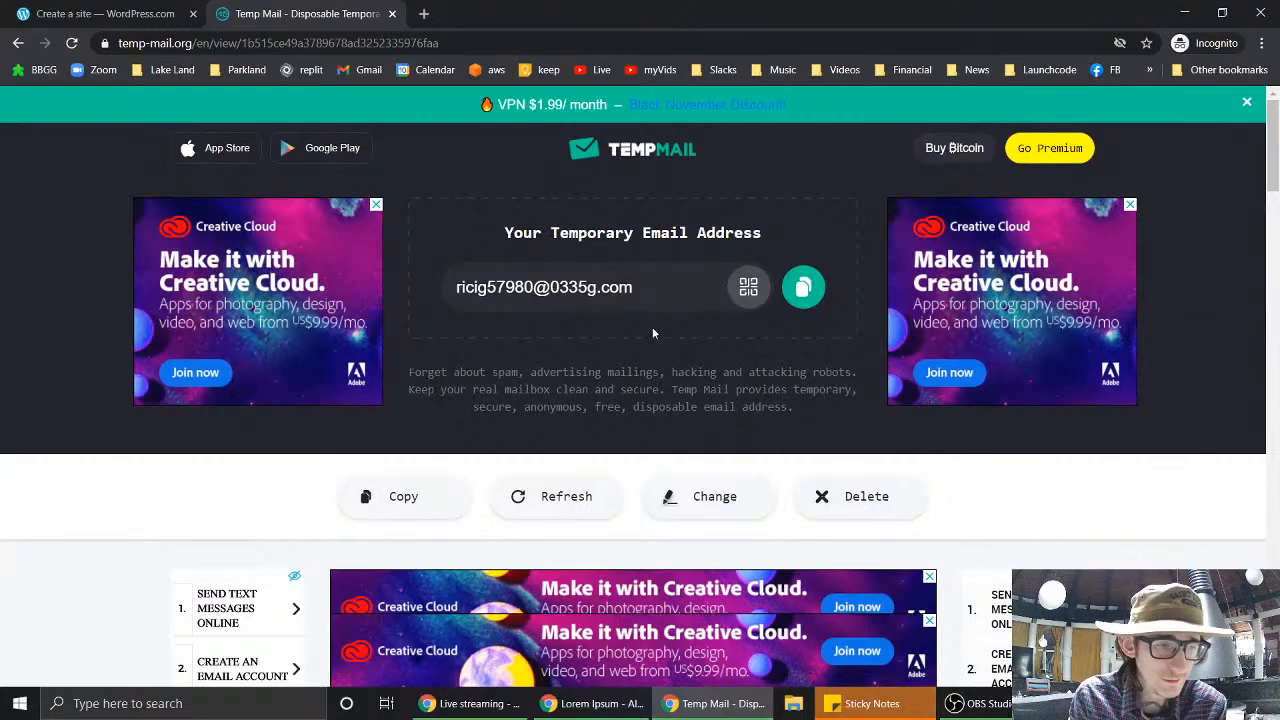
scroll(652, 333, "down", 4)
scroll(652, 333, "down", 2)
scroll(652, 333, "up", 4)
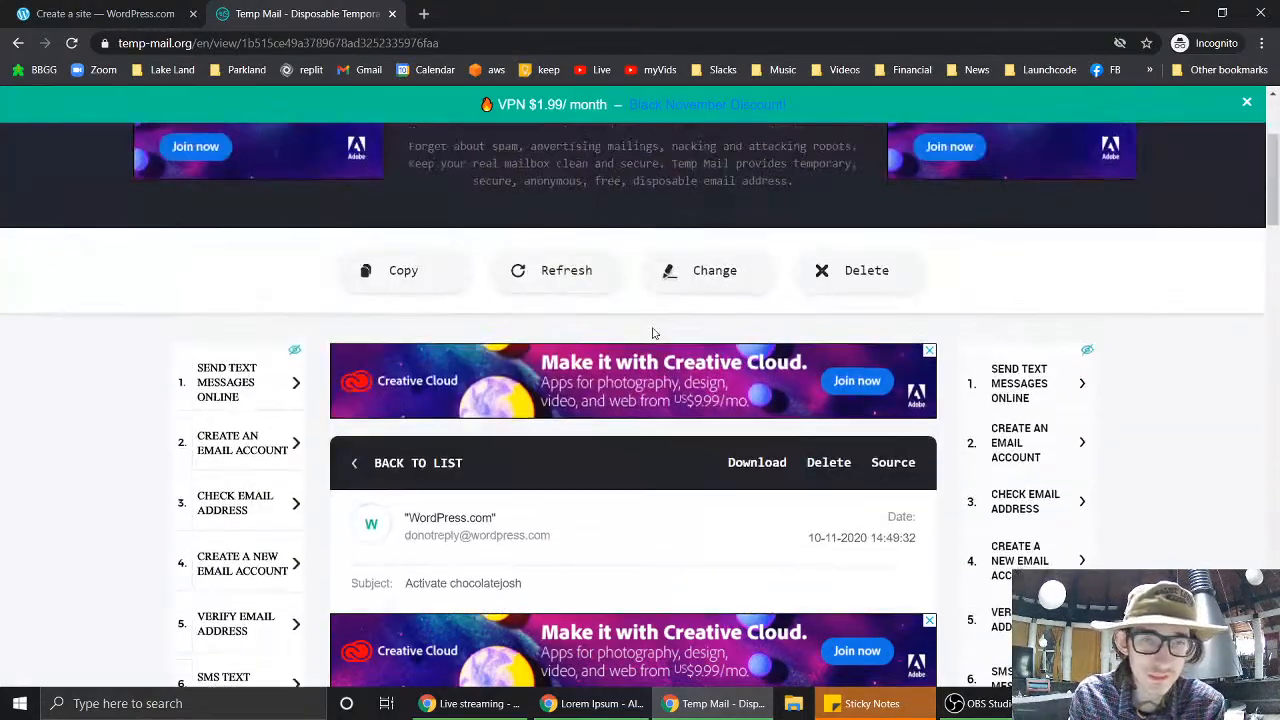
scroll(652, 333, "down", 4)
scroll(652, 333, "up", 1)
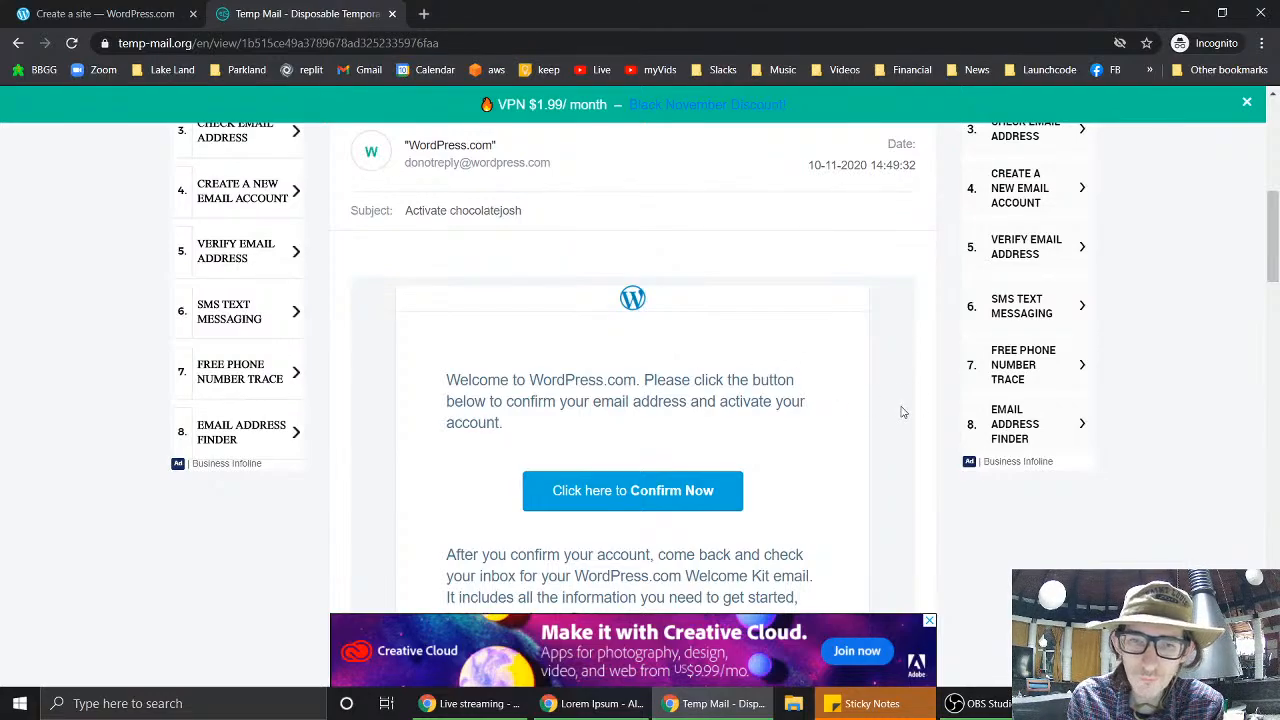
scroll(903, 412, "down", 2)
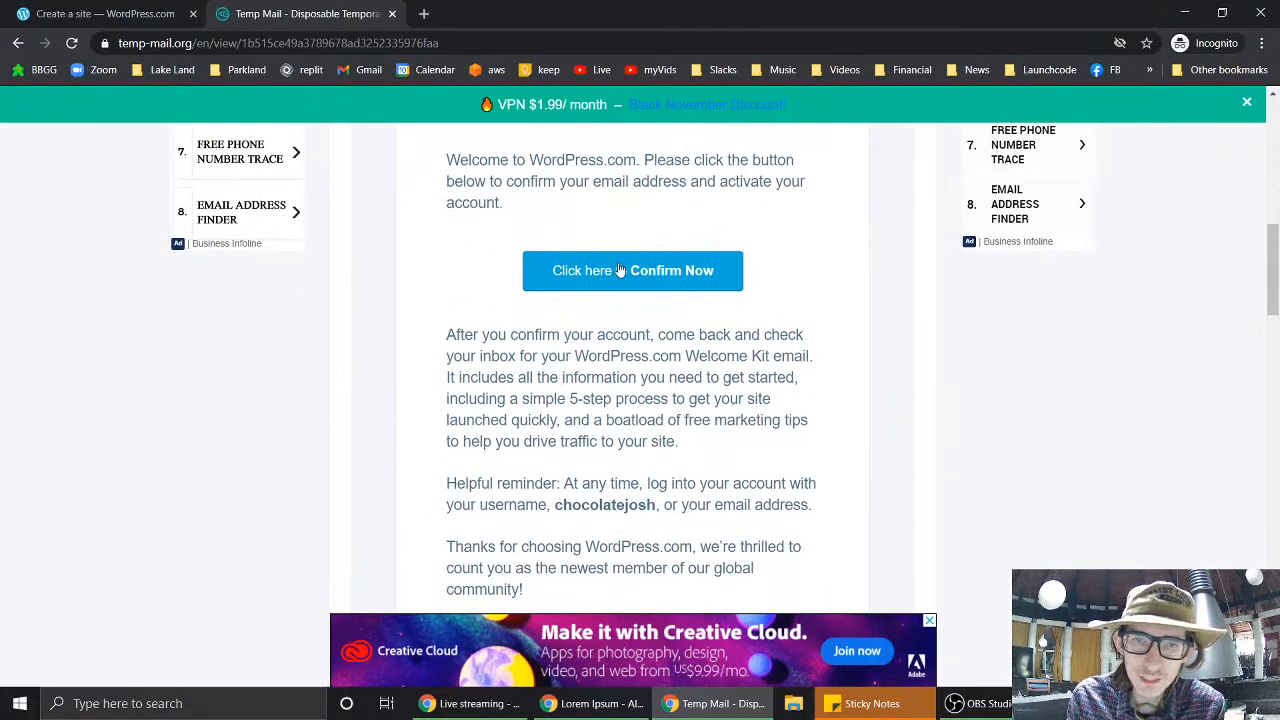
- Confirm the email with 'Click here to Confirm Now' and return to the 'Create a site' tab
left_click(628, 274)
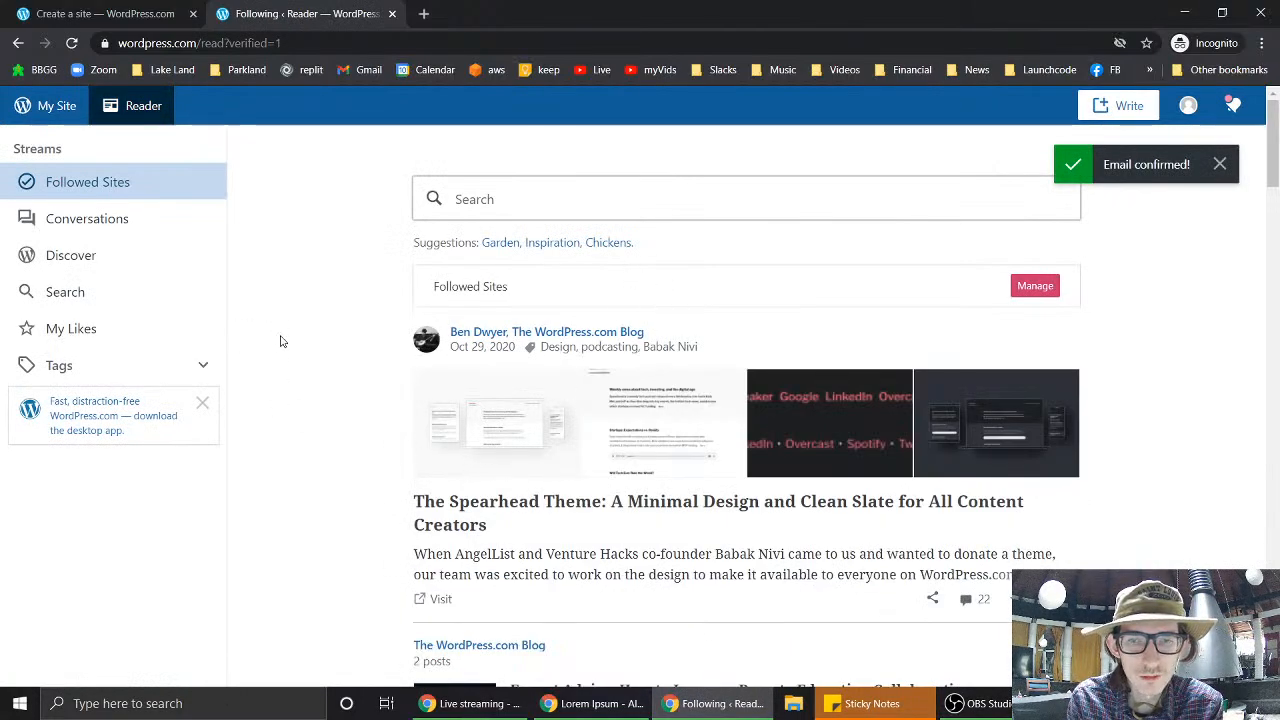
left_click(75, 18)
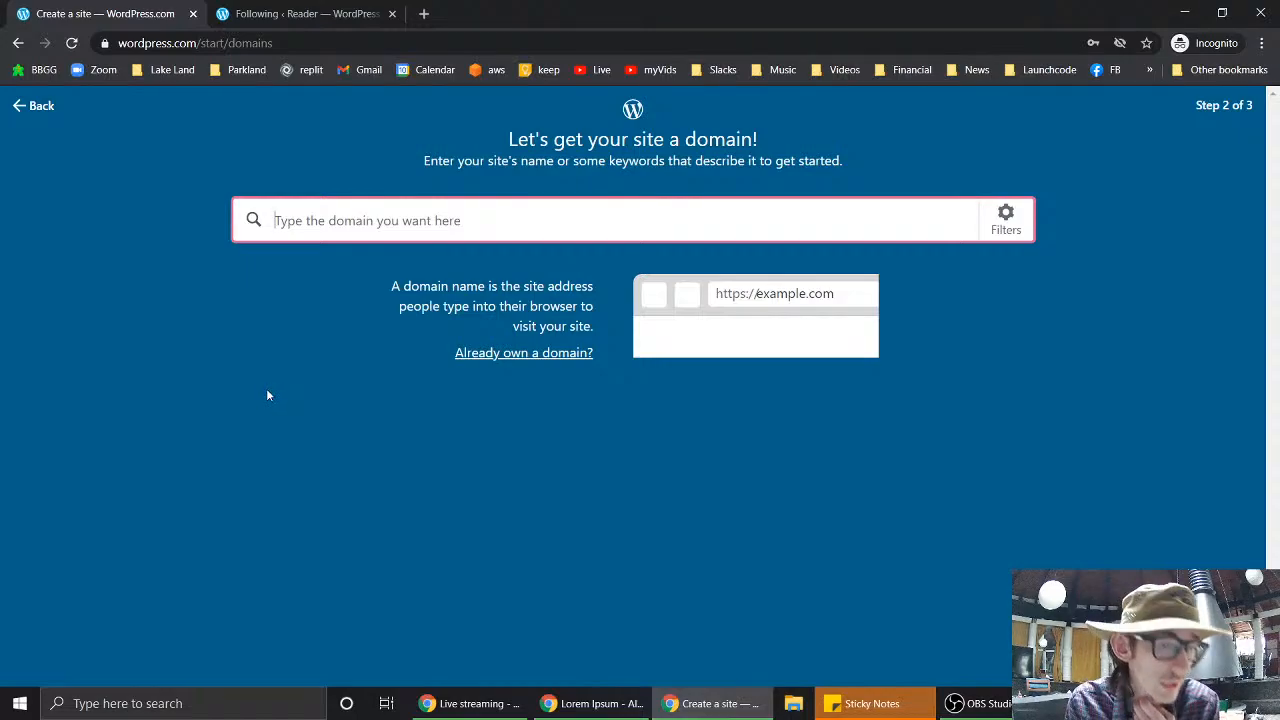
- Search mungertheme1 and take the free mungertheme1.wordpress.com address from the results
type("munger")
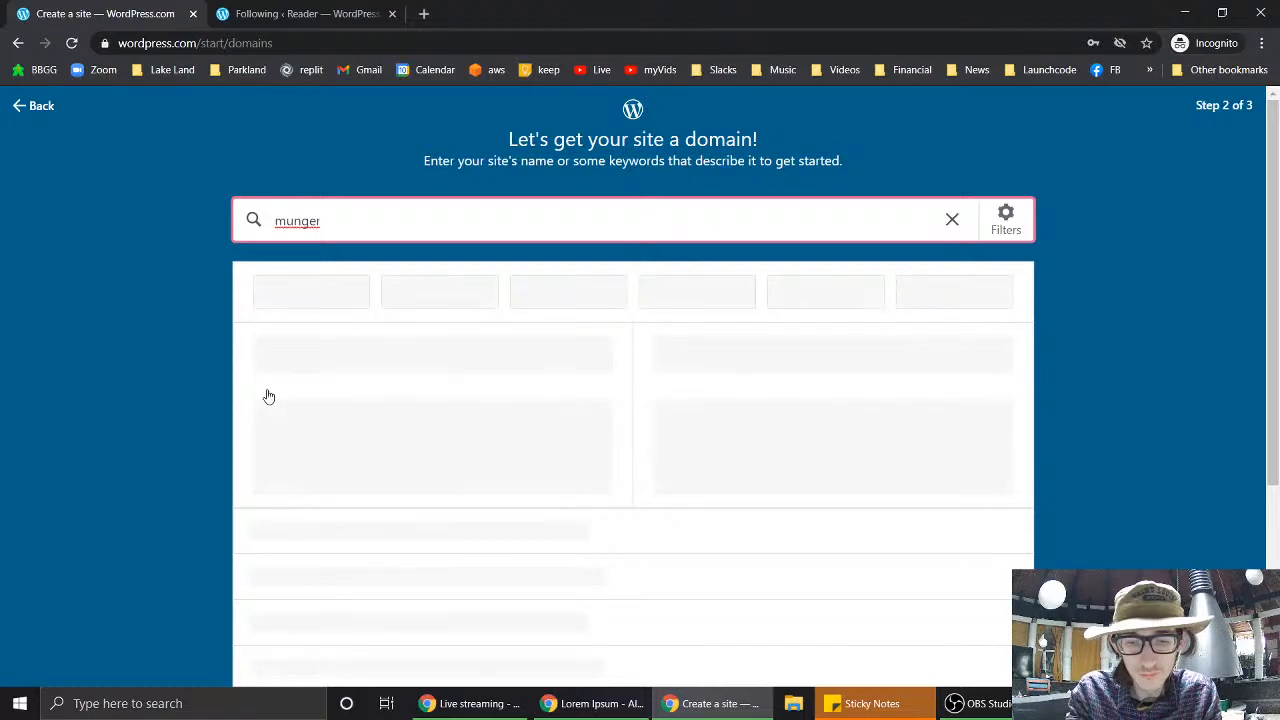
type("theme1")
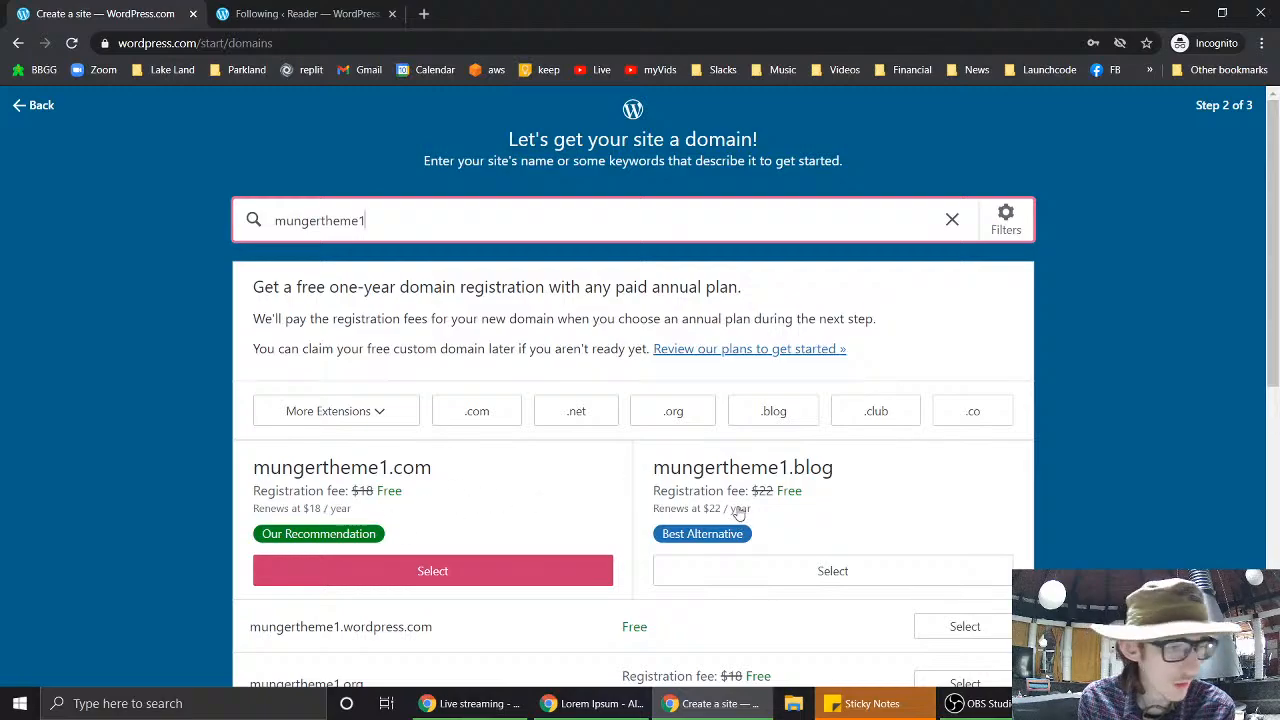
scroll(588, 507, "down", 1)
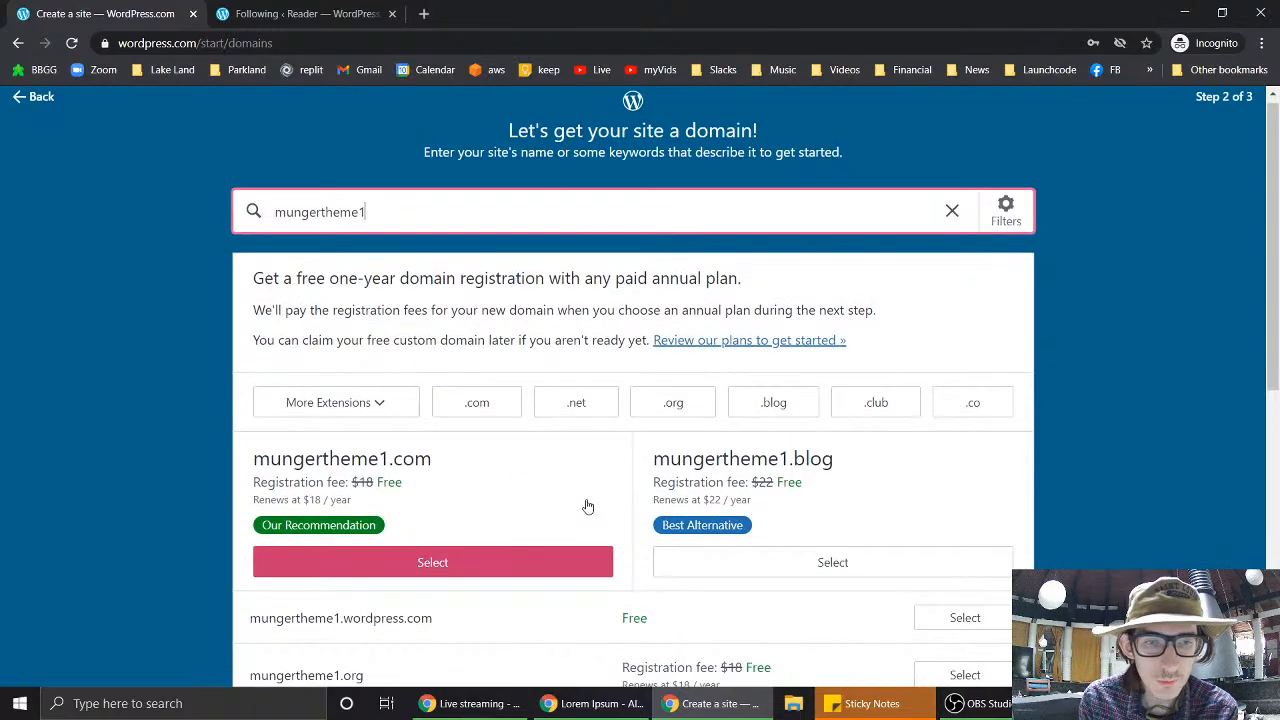
scroll(588, 507, "down", 3)
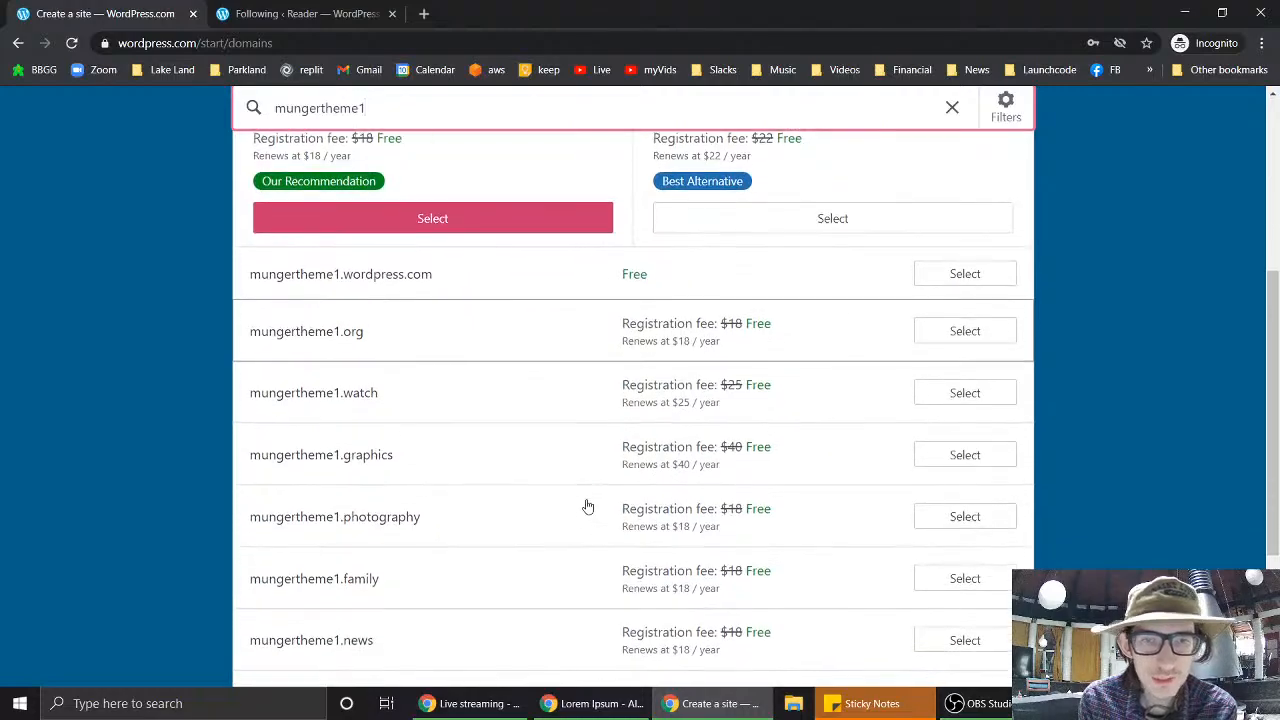
scroll(588, 507, "down", 3)
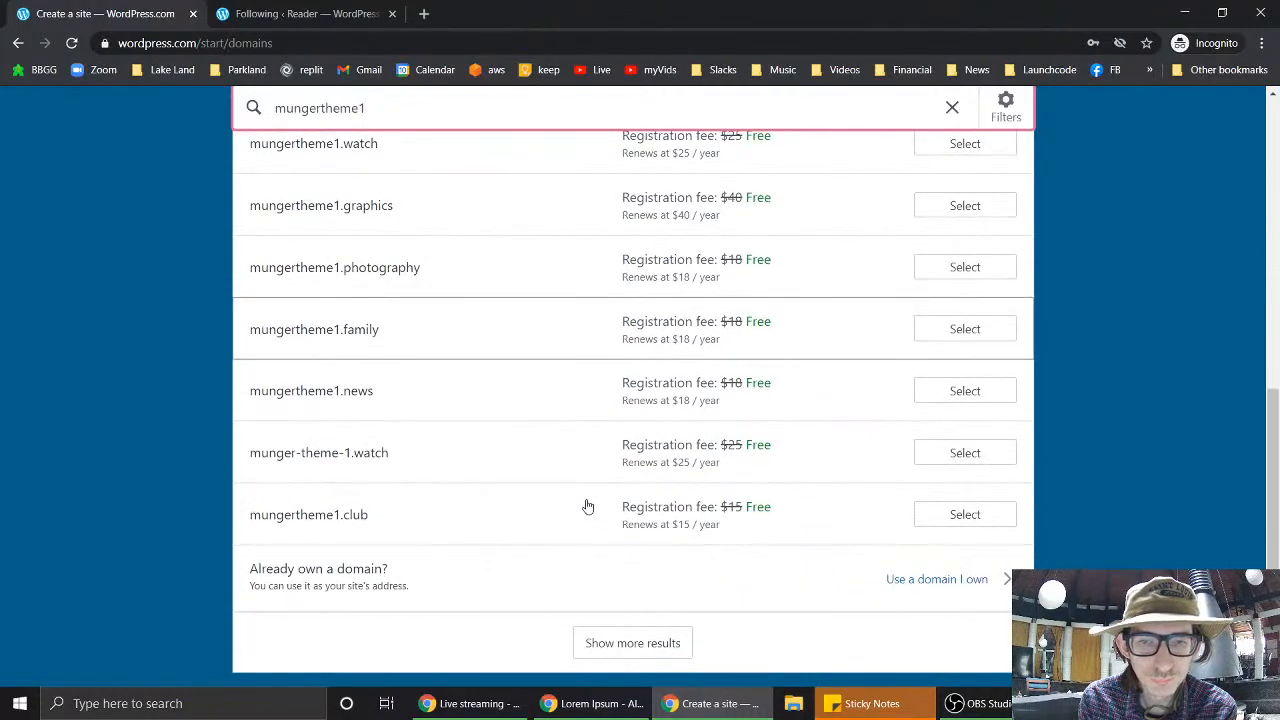
scroll(588, 507, "up", 1)
scroll(588, 507, "down", 1)
scroll(588, 507, "up", 3)
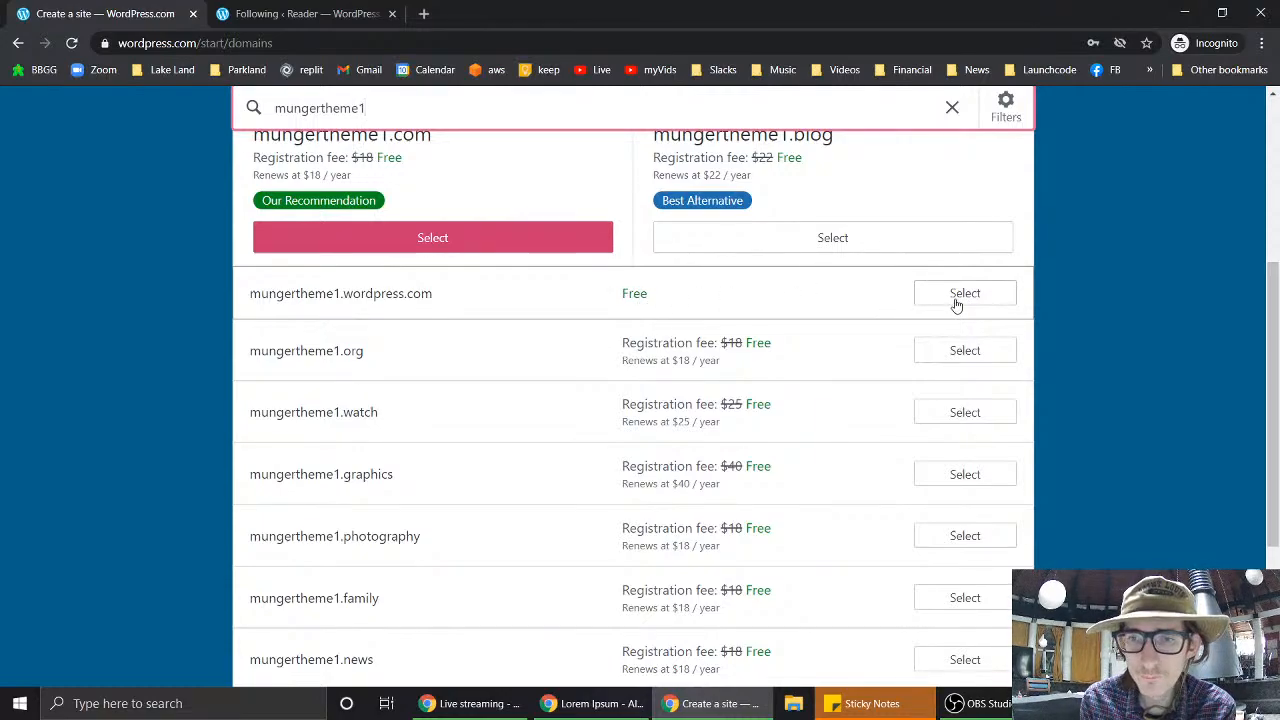
scroll(958, 304, "up", 3)
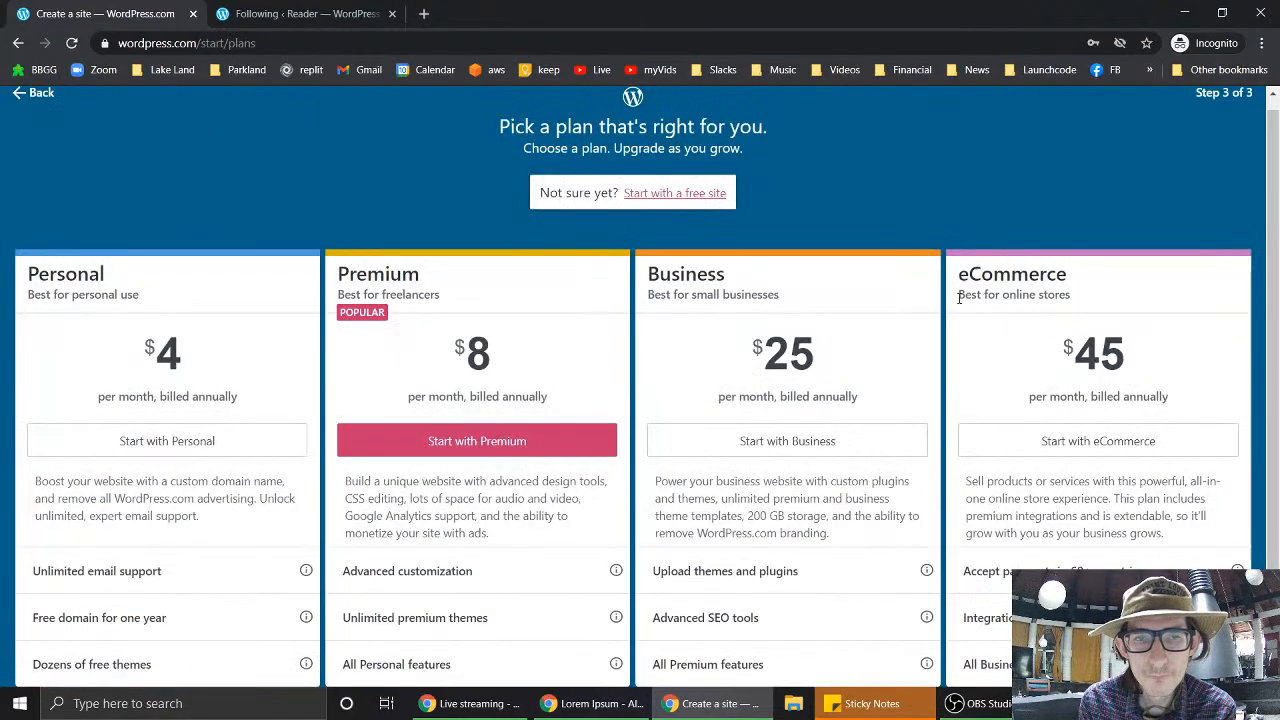
- Choose 'Start with a free site' on the plans page to create mungertheme1 for free
scroll(883, 208, "down", 1)
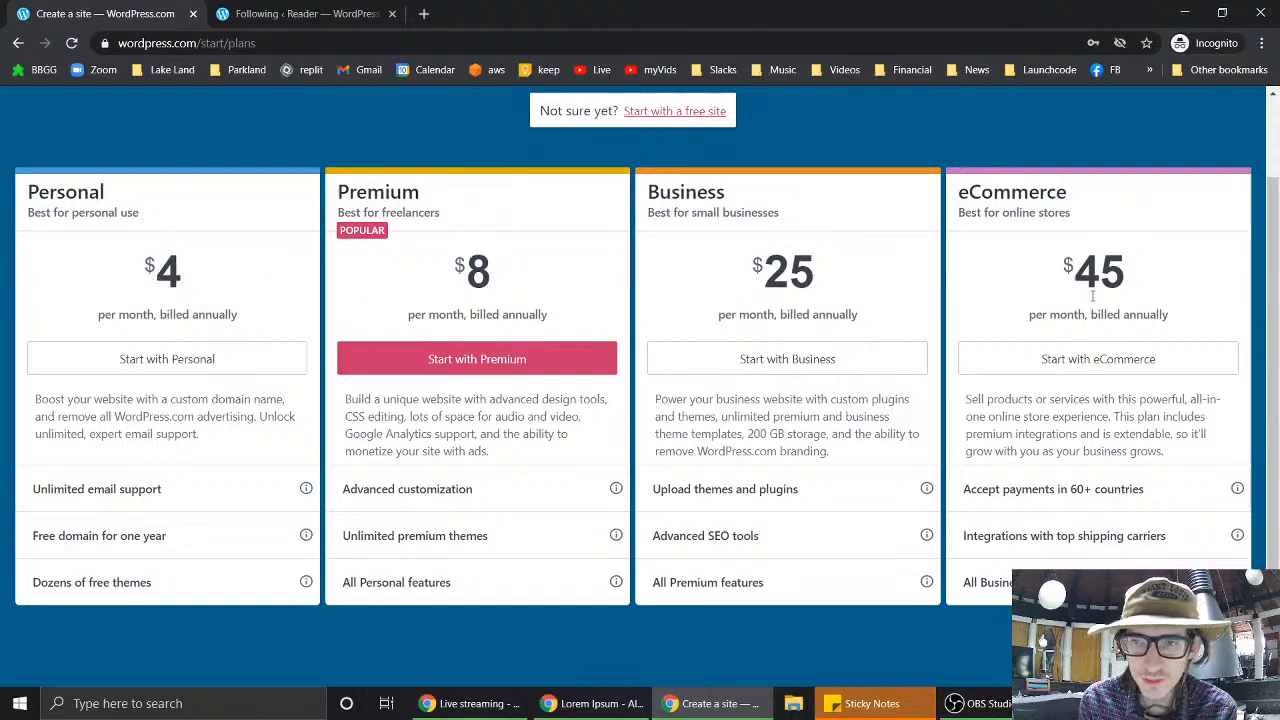
scroll(975, 315, "up", 1)
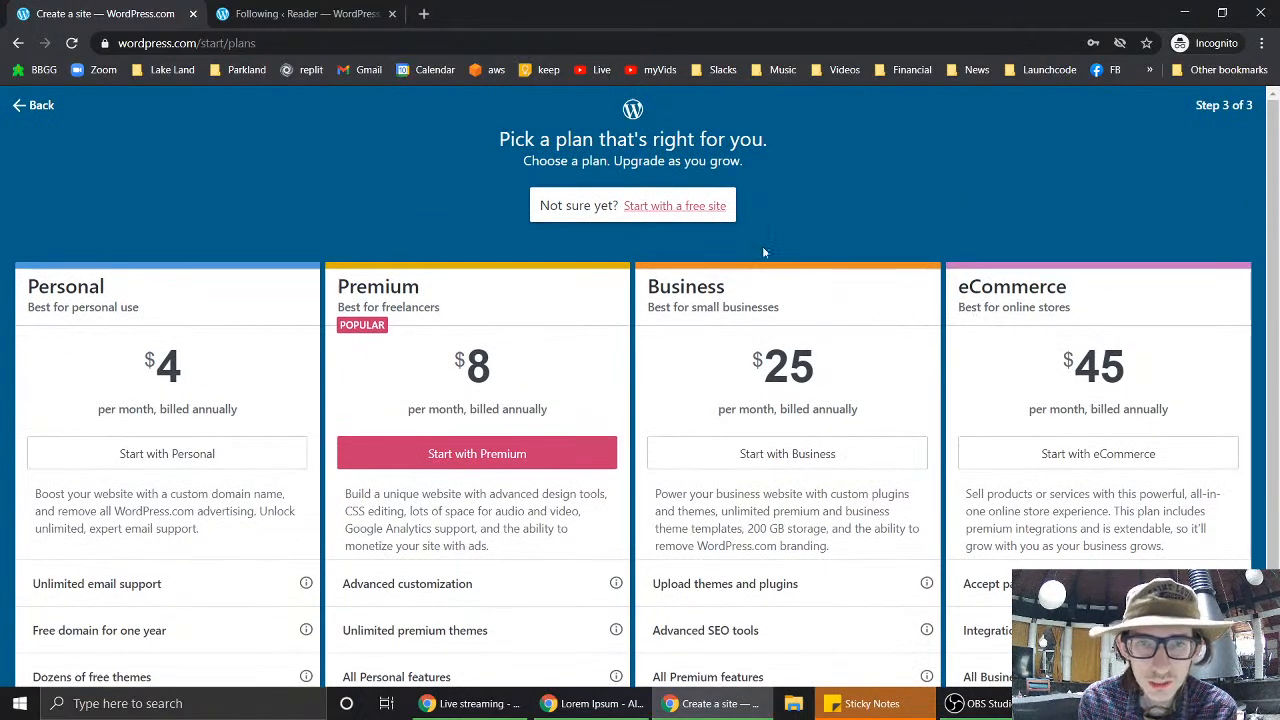
left_click(710, 207)
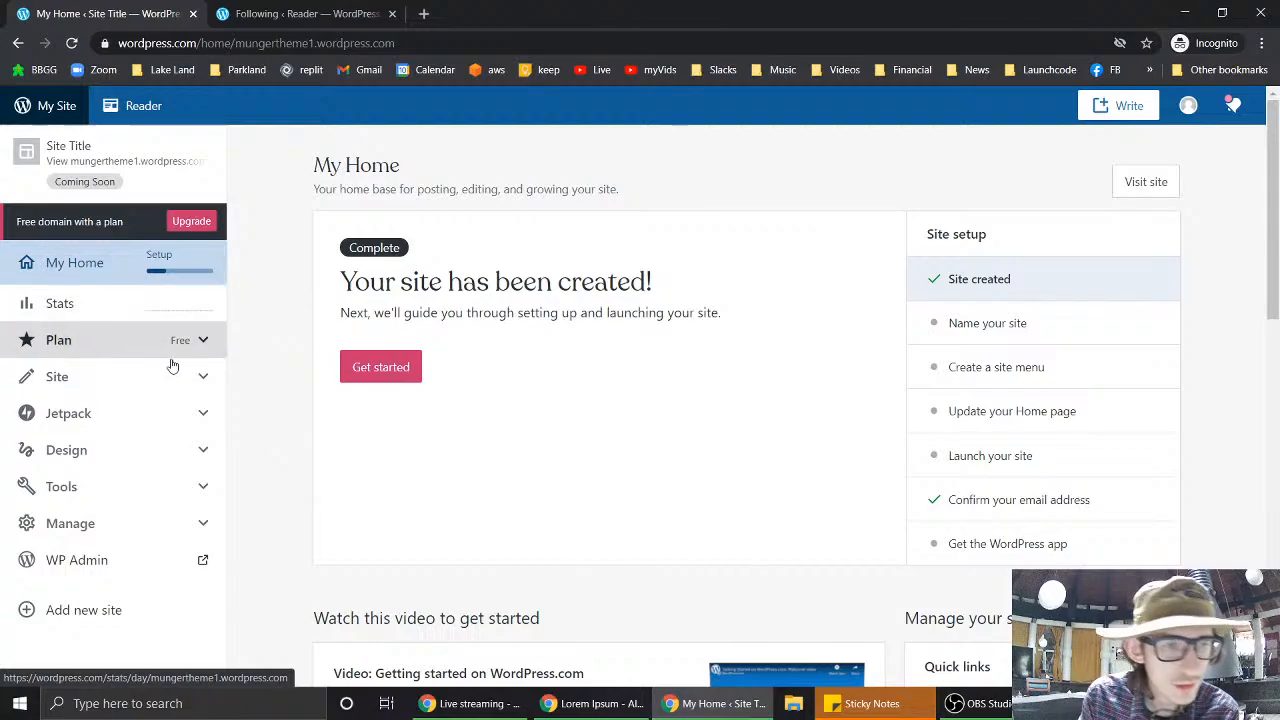
- Start another site with 'Add new site' and skip the site-name step for now
scroll(124, 486, "down", 5)
scroll(124, 486, "up", 5)
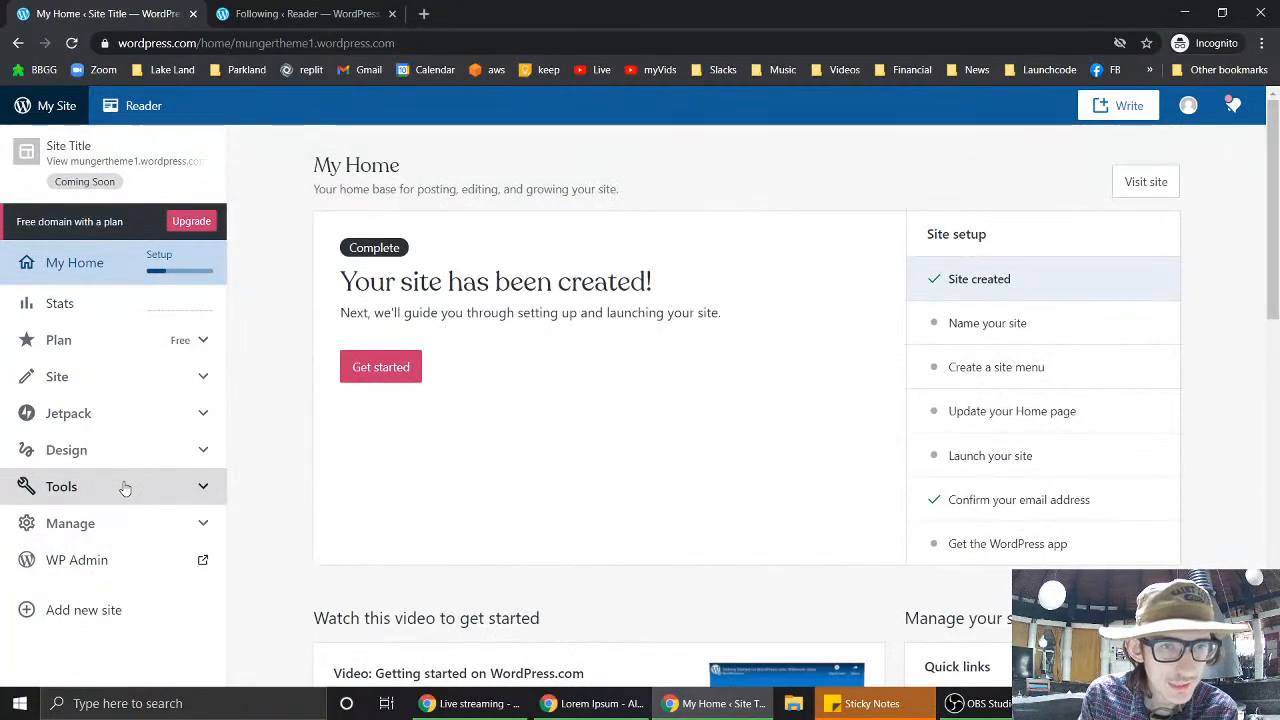
left_click(90, 610)
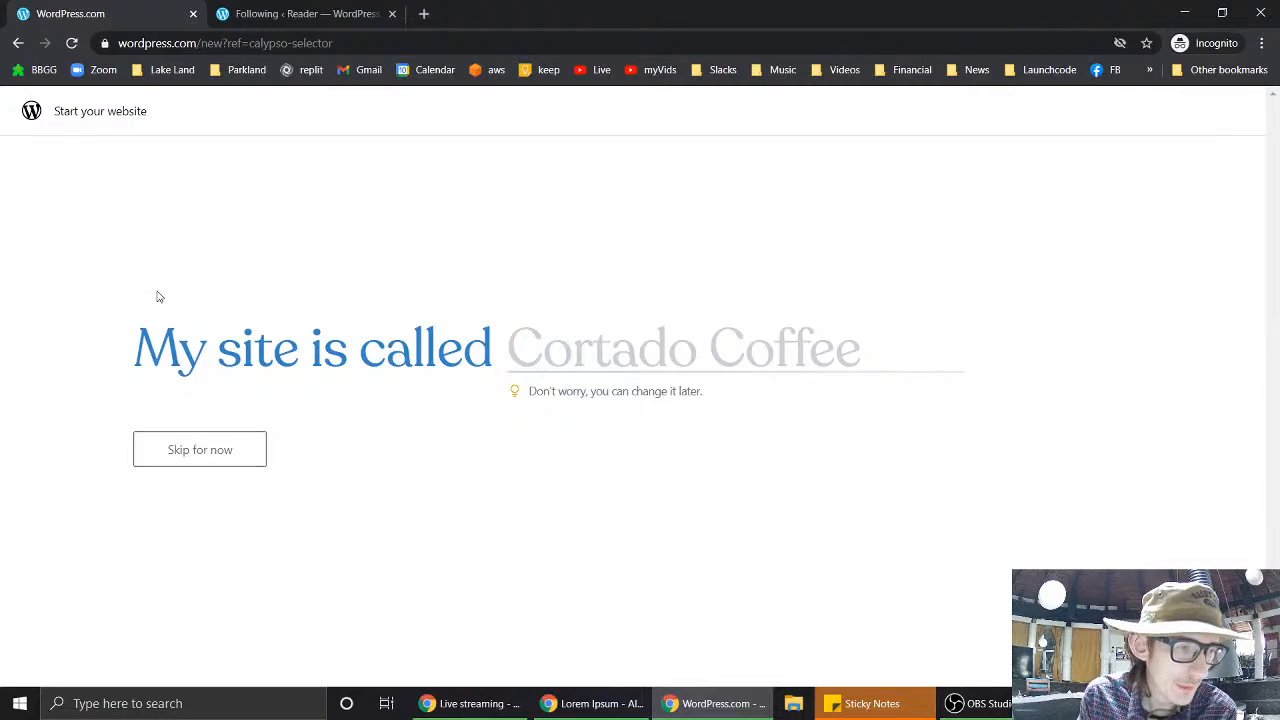
left_click(187, 450)
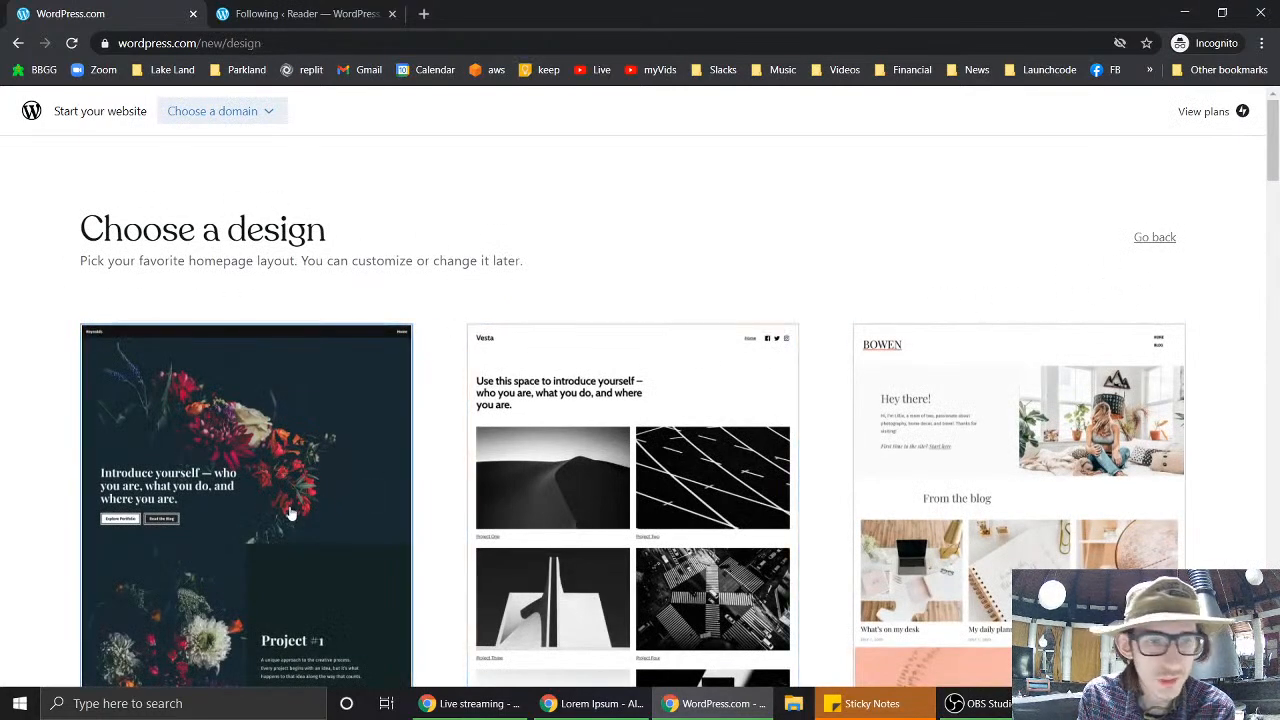
- Browse the design gallery and preview the Edison design before returning to the gallery
scroll(260, 462, "down", 15)
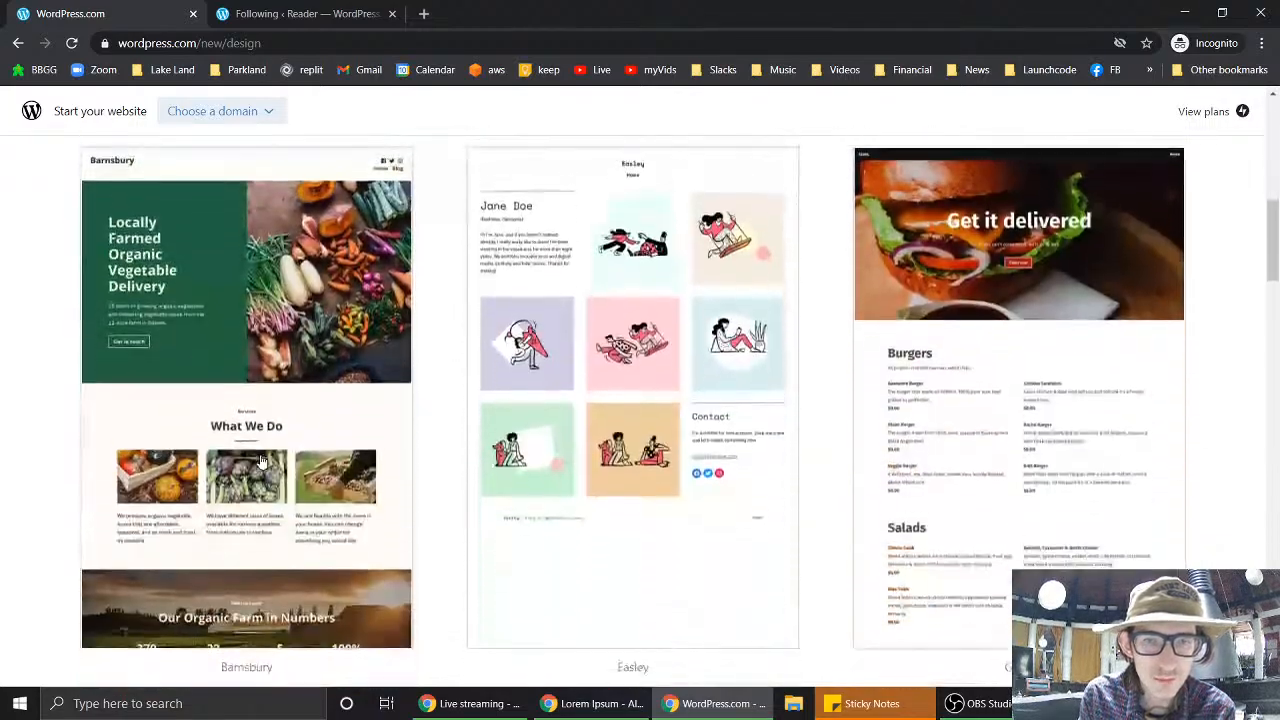
scroll(273, 343, "down", 15)
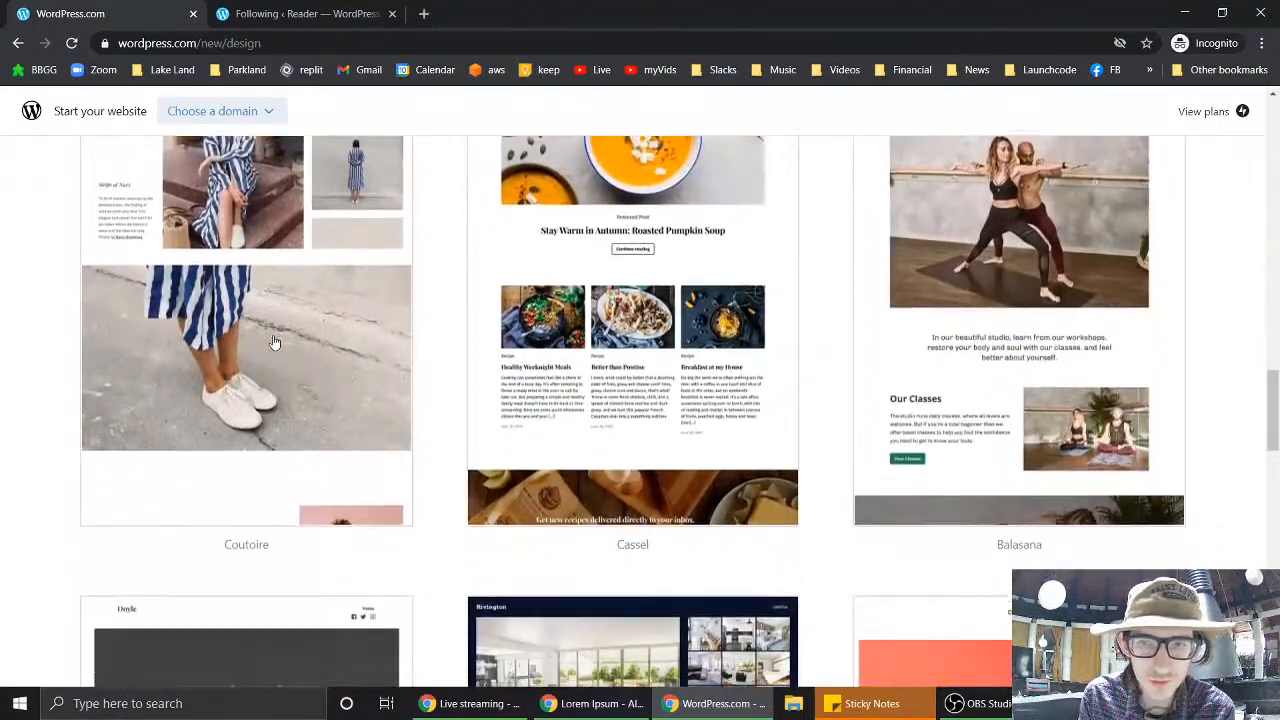
scroll(273, 343, "down", 5)
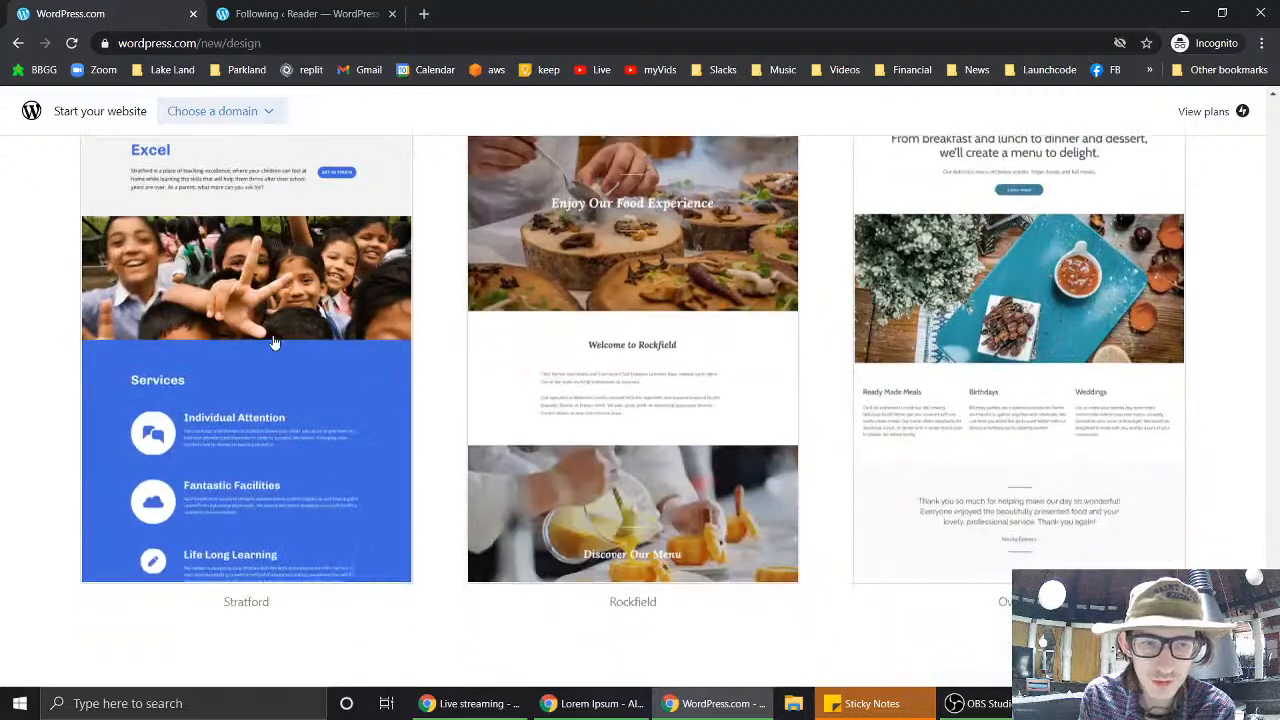
scroll(1043, 400, "up", 2)
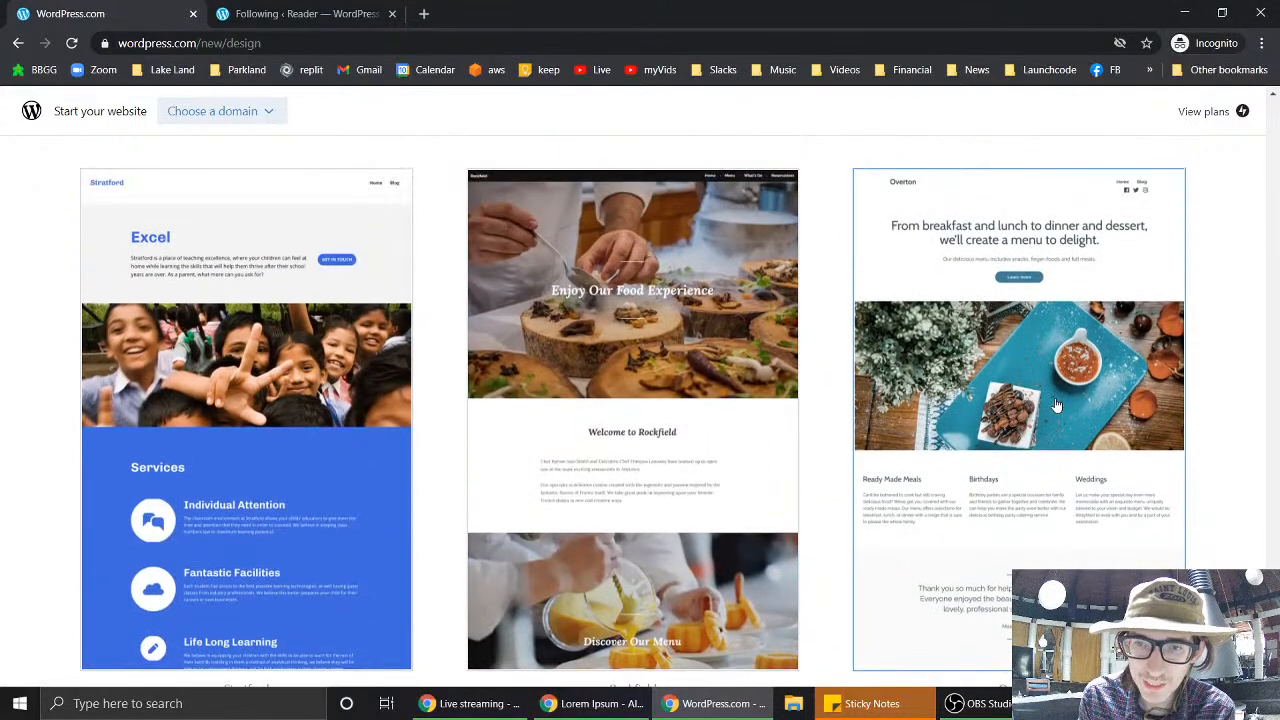
scroll(1056, 404, "up", 4)
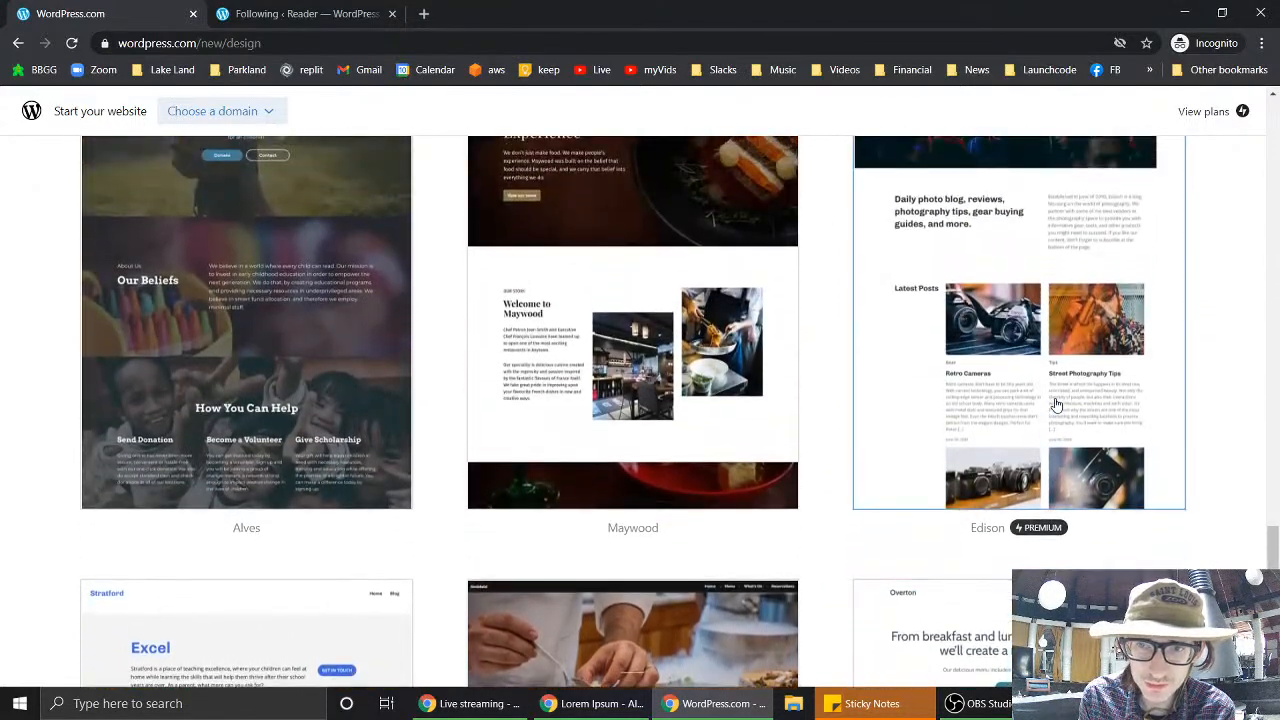
left_click(1056, 404)
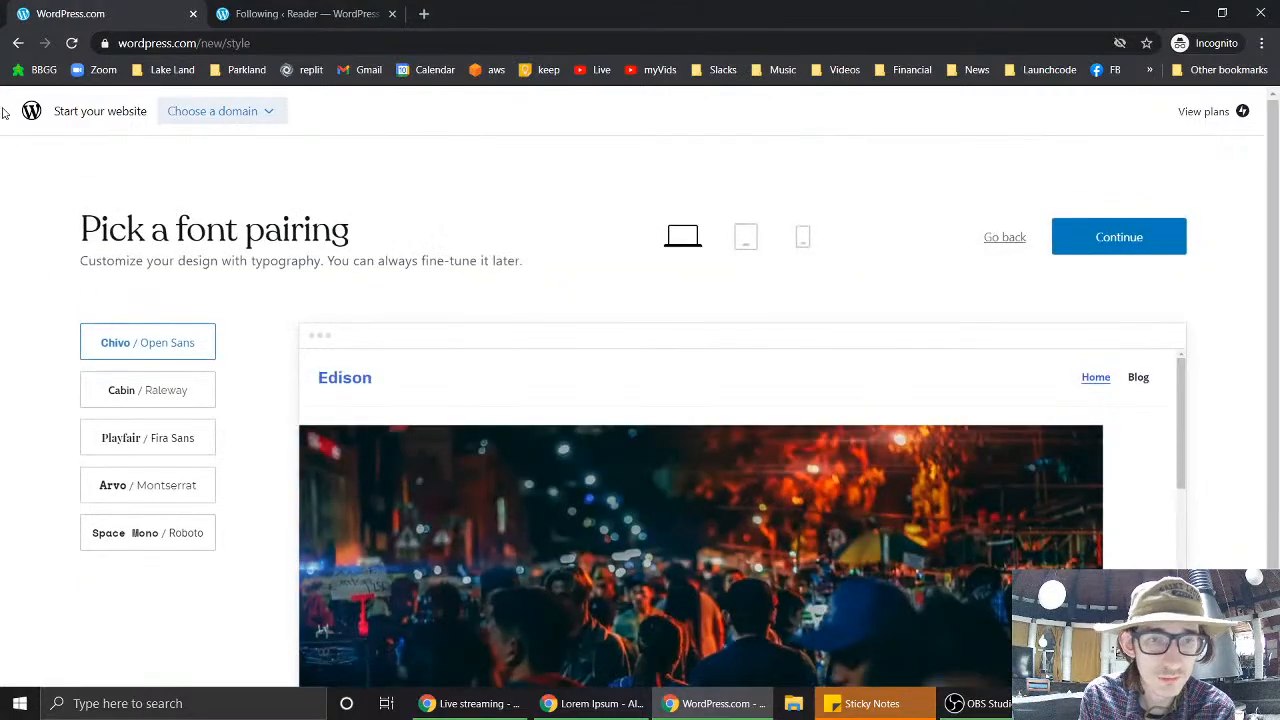
left_click(18, 43)
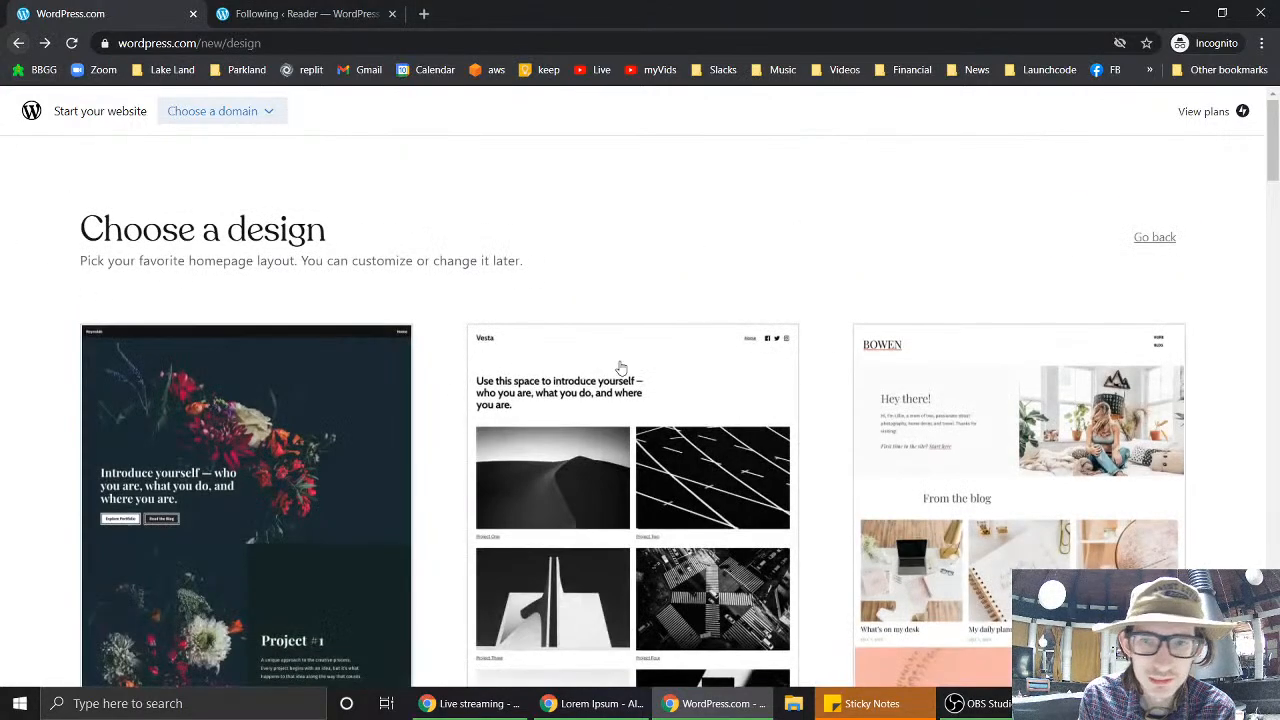
- Pick the Rivington real-estate design with the Space Mono / Roboto font pairing
scroll(856, 513, "down", 2)
scroll(856, 513, "down", 14)
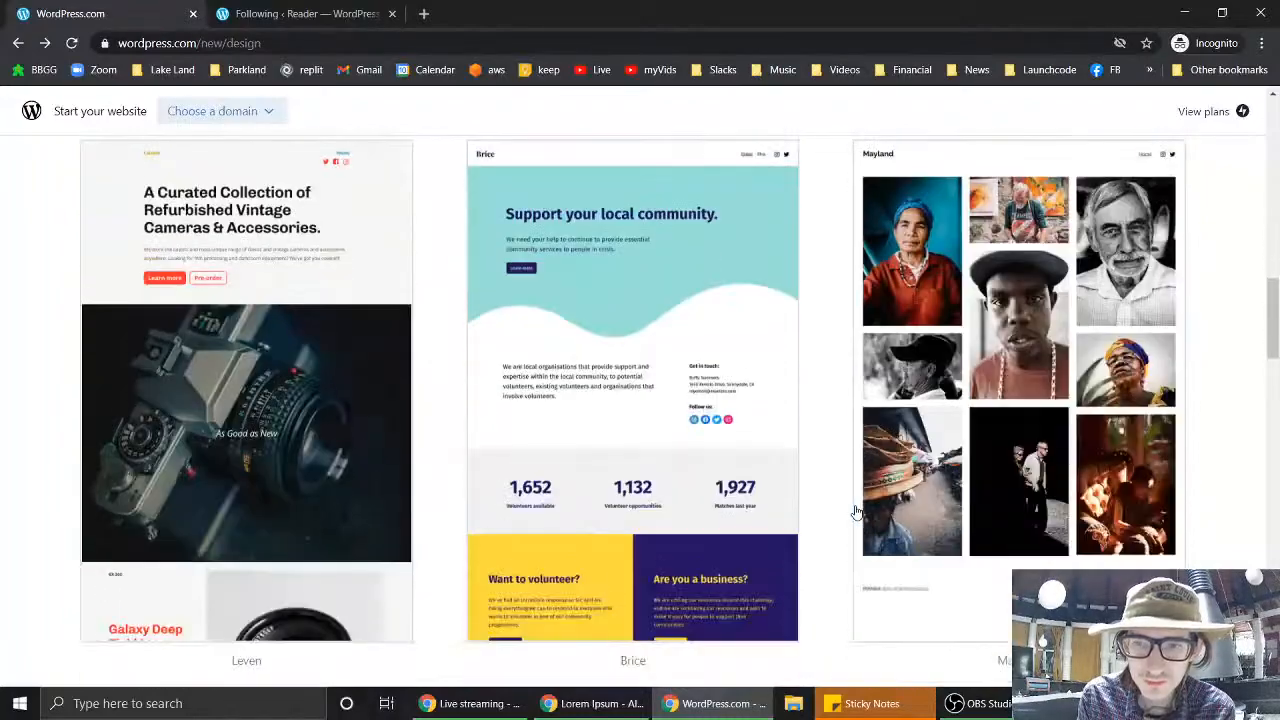
scroll(856, 513, "down", 1)
scroll(856, 513, "down", 13)
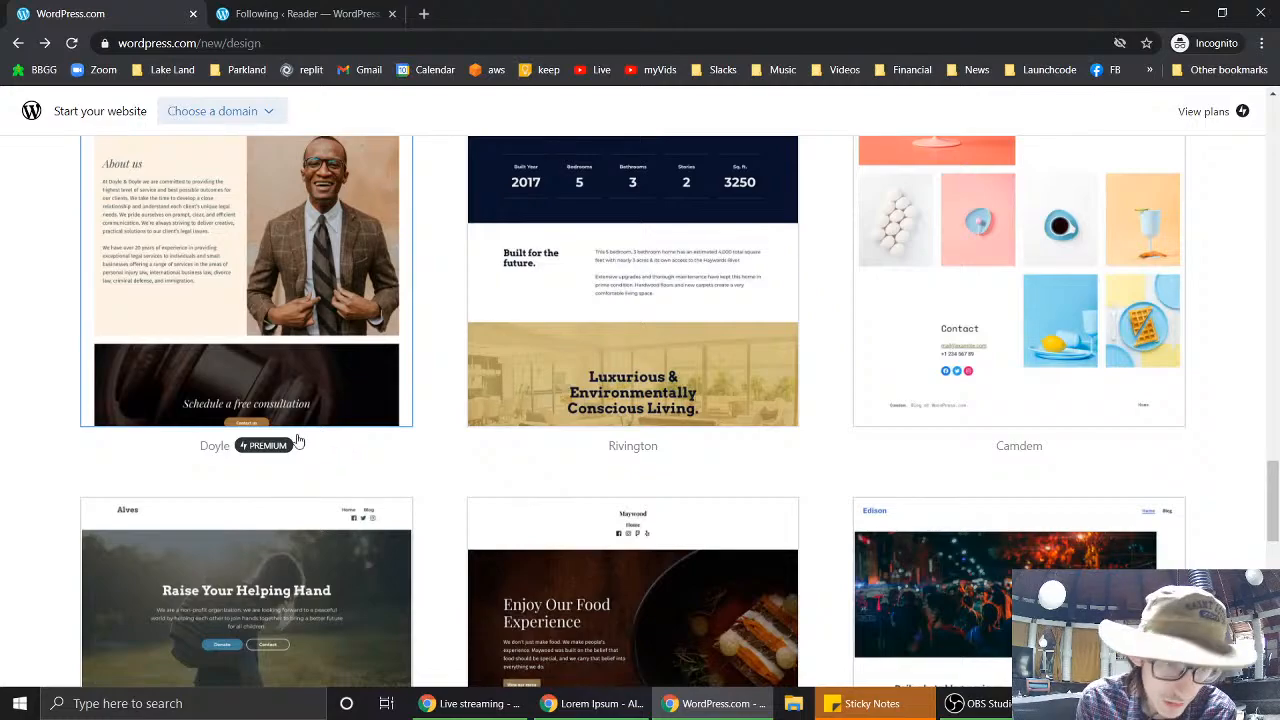
left_click(645, 341)
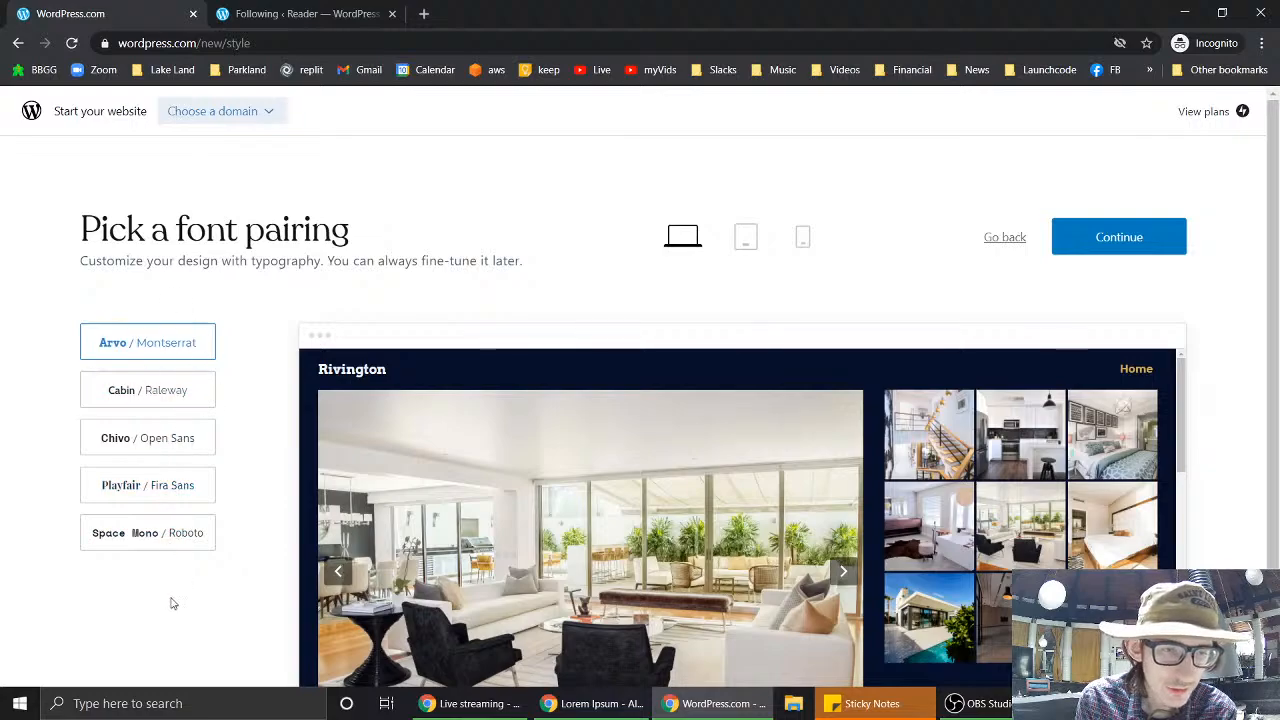
left_click(168, 545)
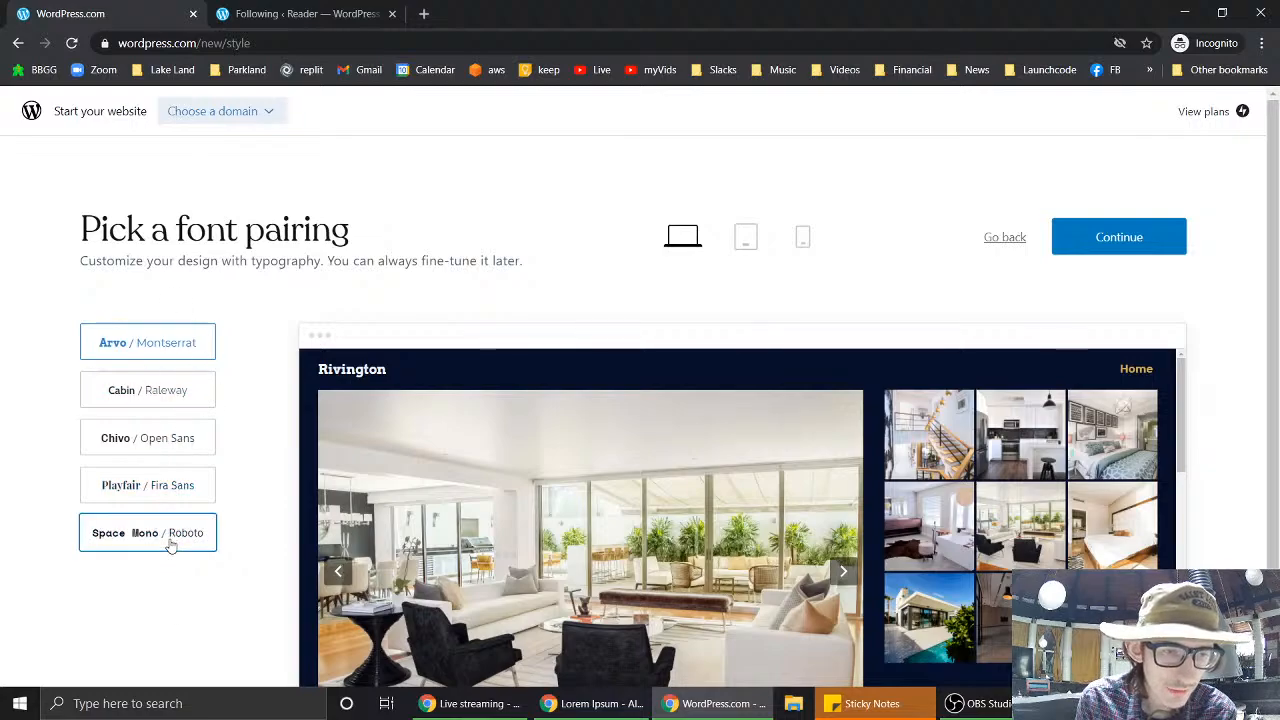
left_click(1102, 253)
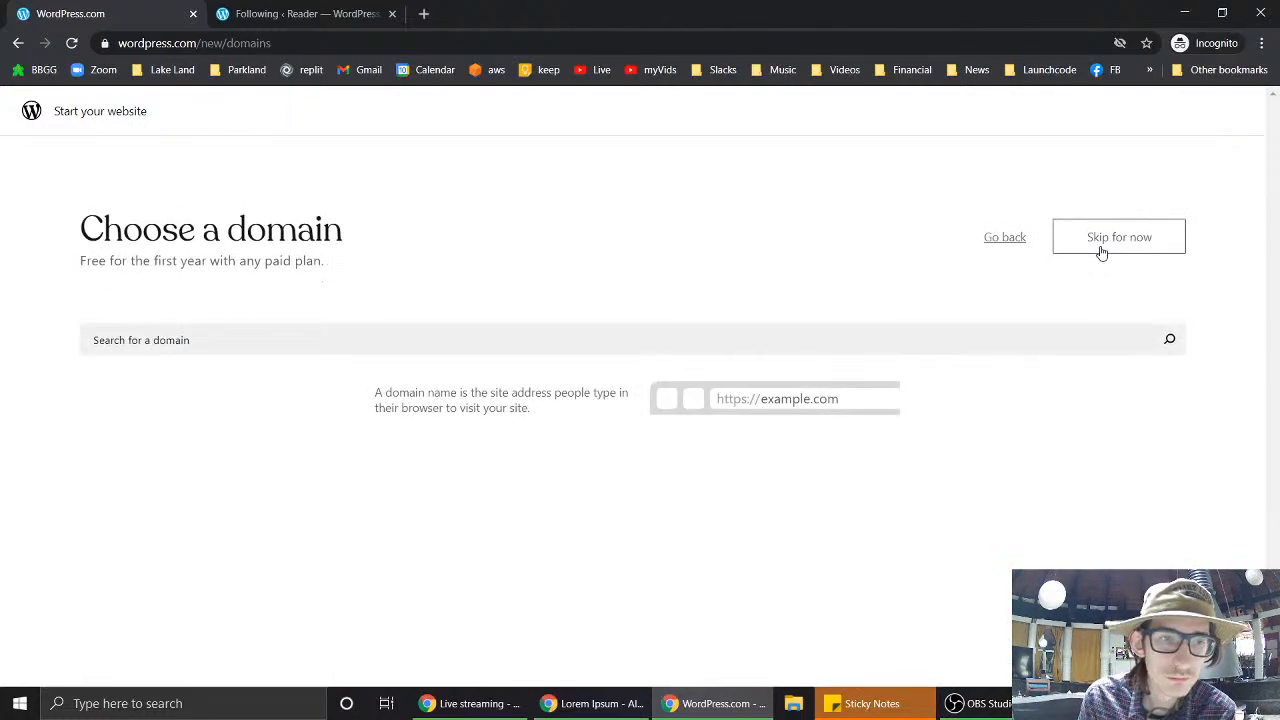
- Search for the address and choose the free mungertheme2.wordpress.com option, then continue
left_click(555, 340)
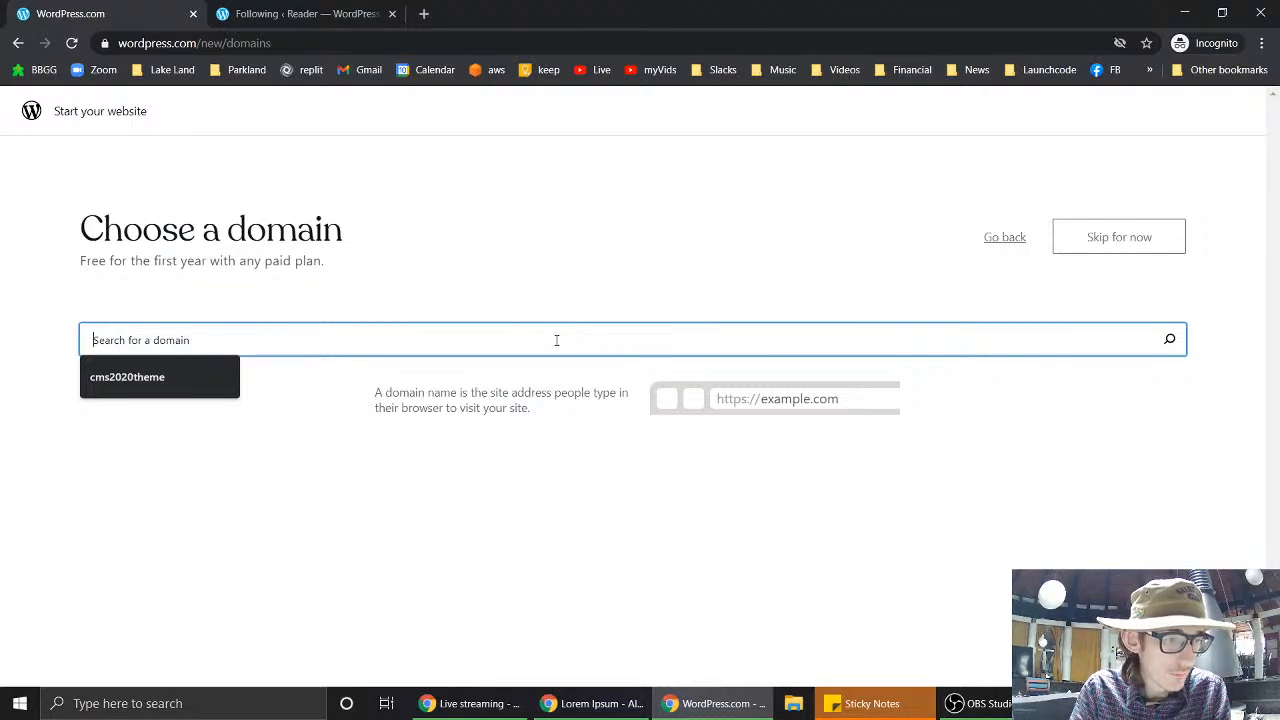
type("mur")
type("gertheme2")
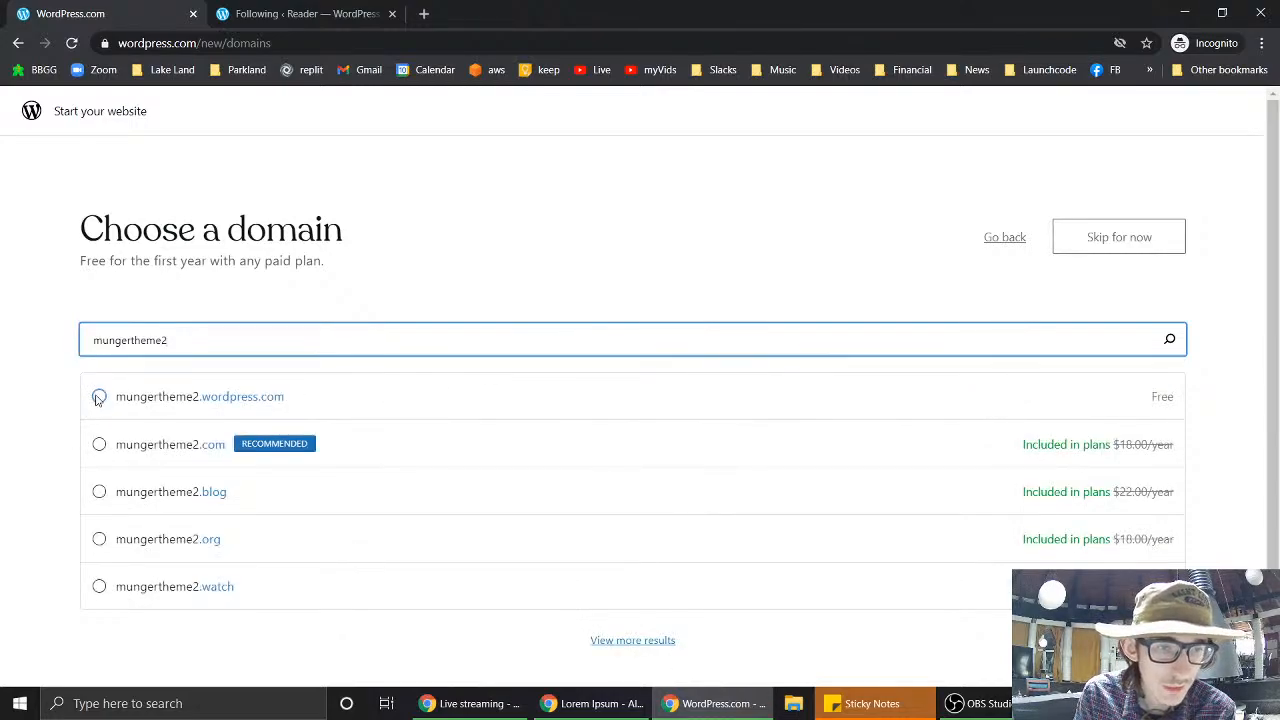
left_click(99, 397)
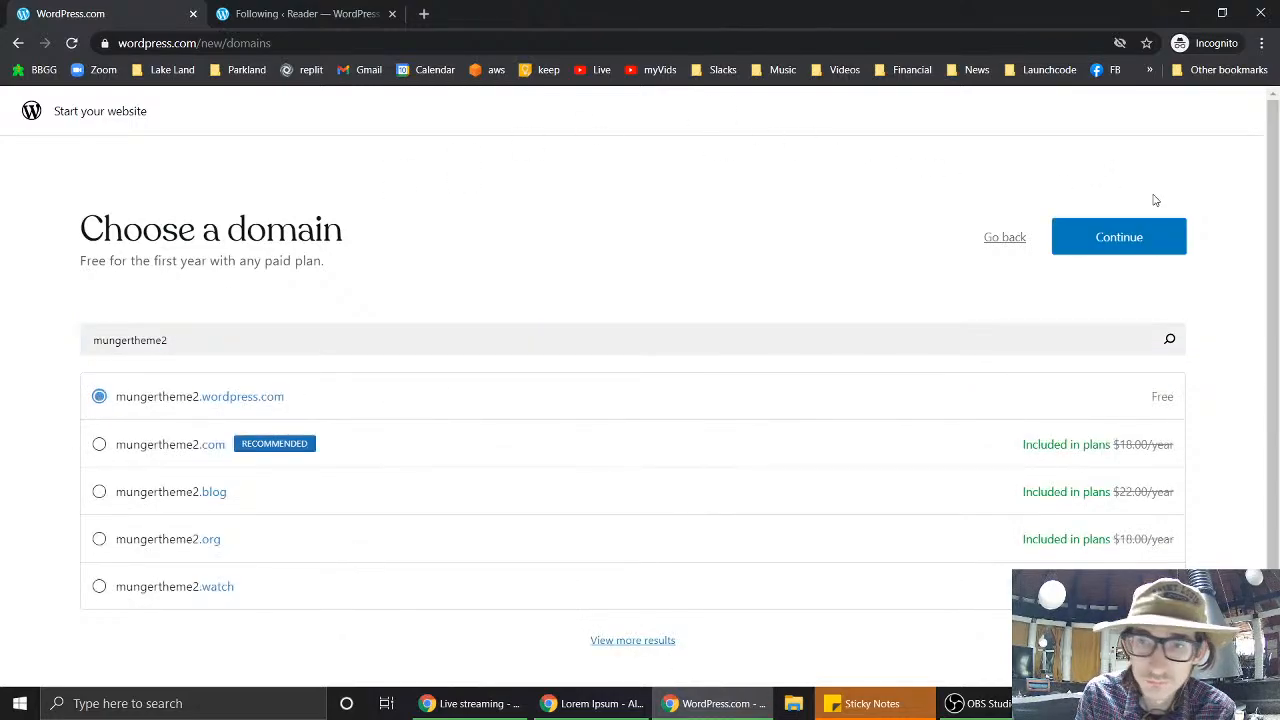
left_click(1143, 226)
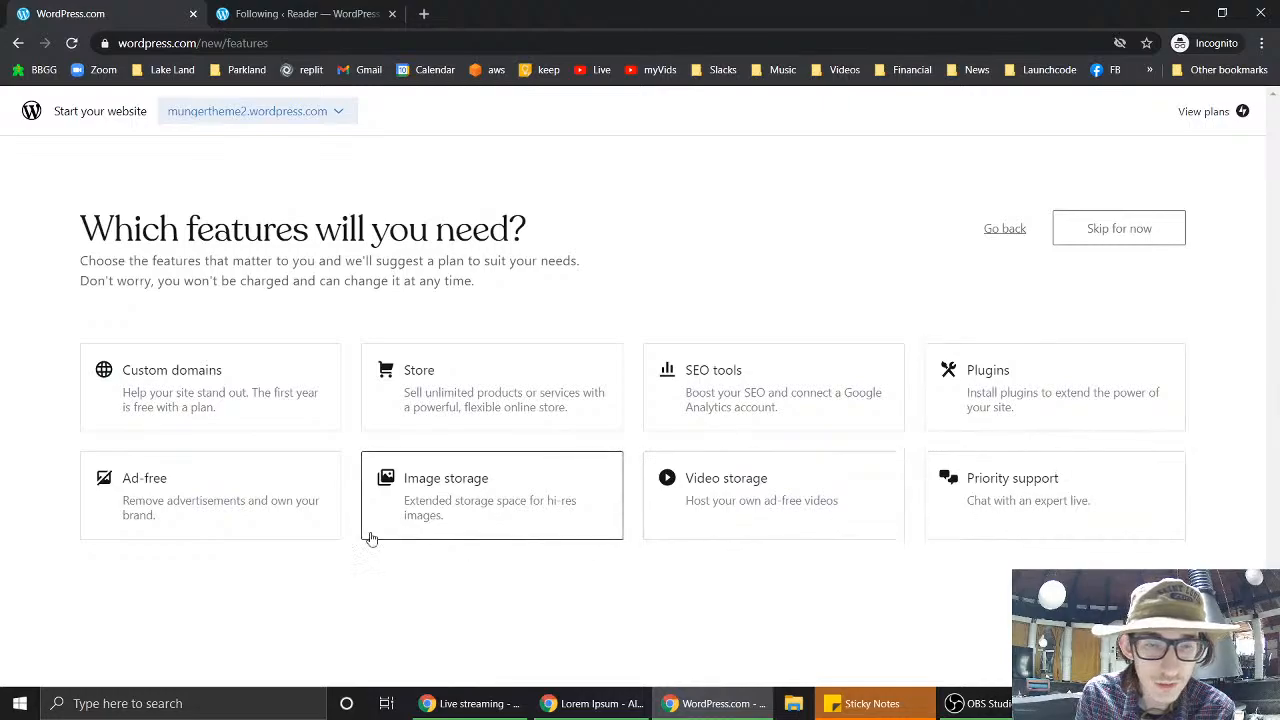
- Skip the features question and select the Free $0 plan for the second site
left_click(1137, 232)
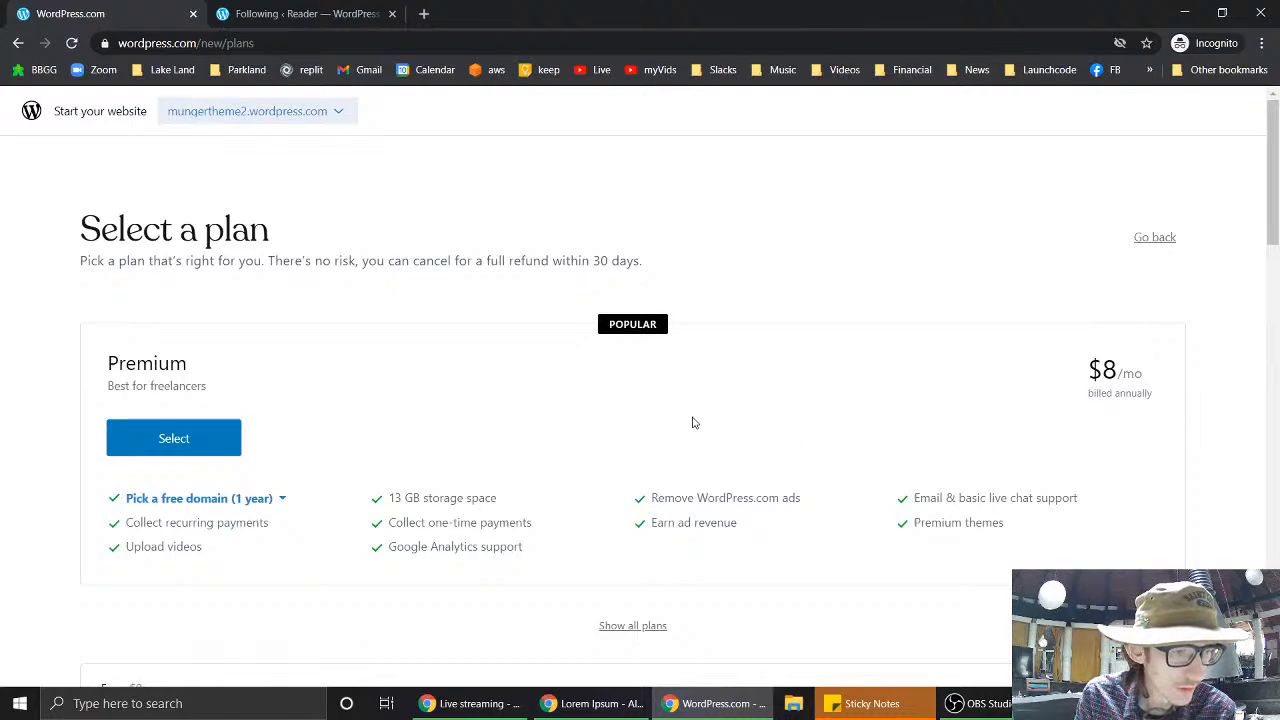
scroll(692, 423, "down", 2)
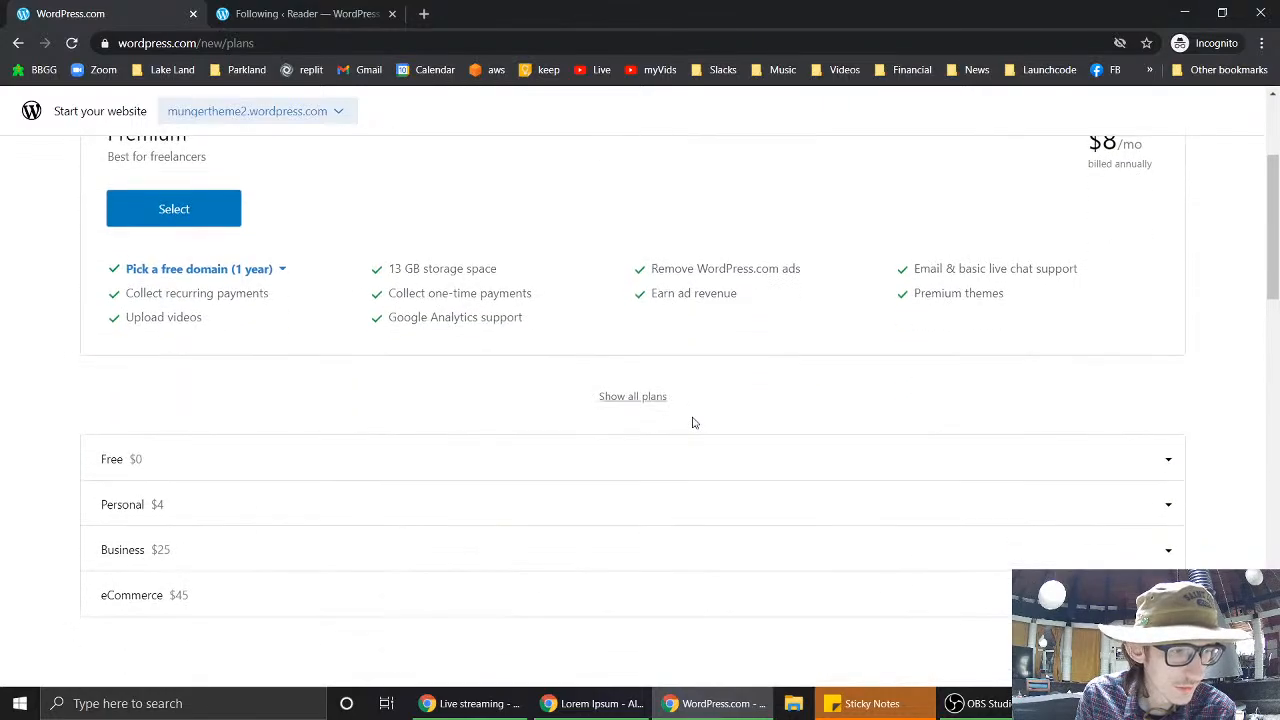
scroll(692, 423, "up", 2)
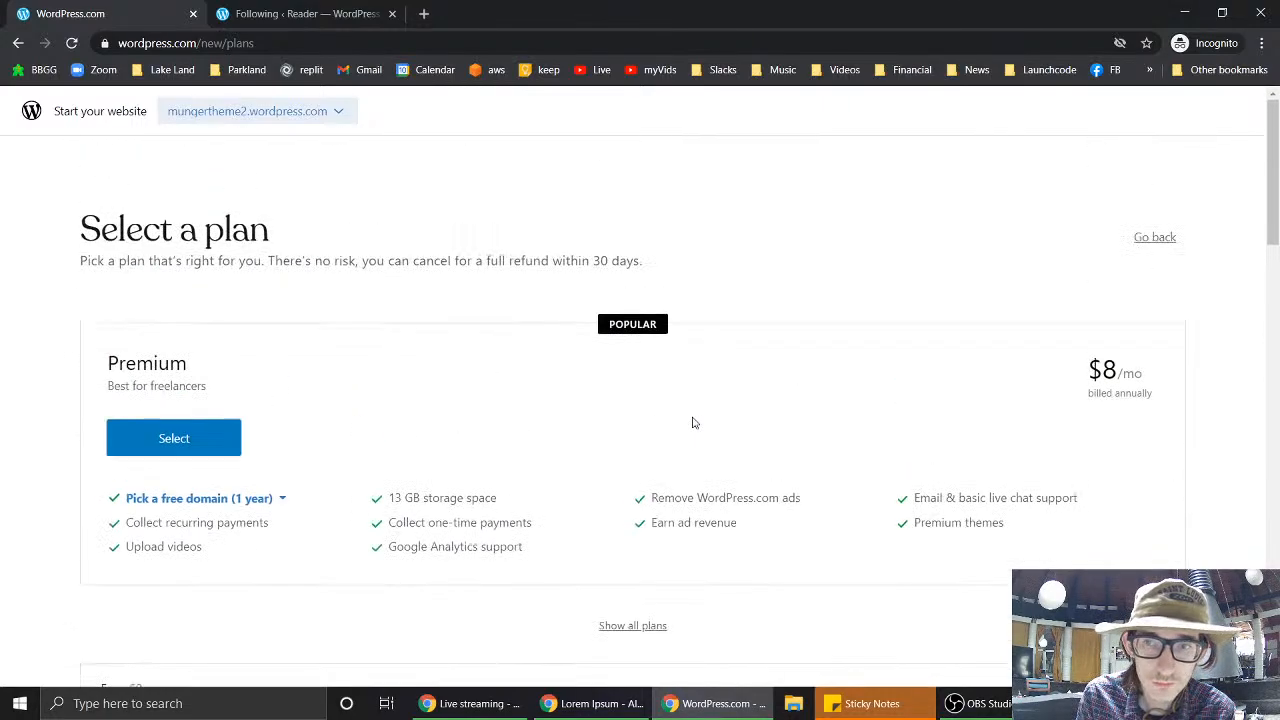
scroll(692, 423, "down", 1)
scroll(692, 423, "down", 3)
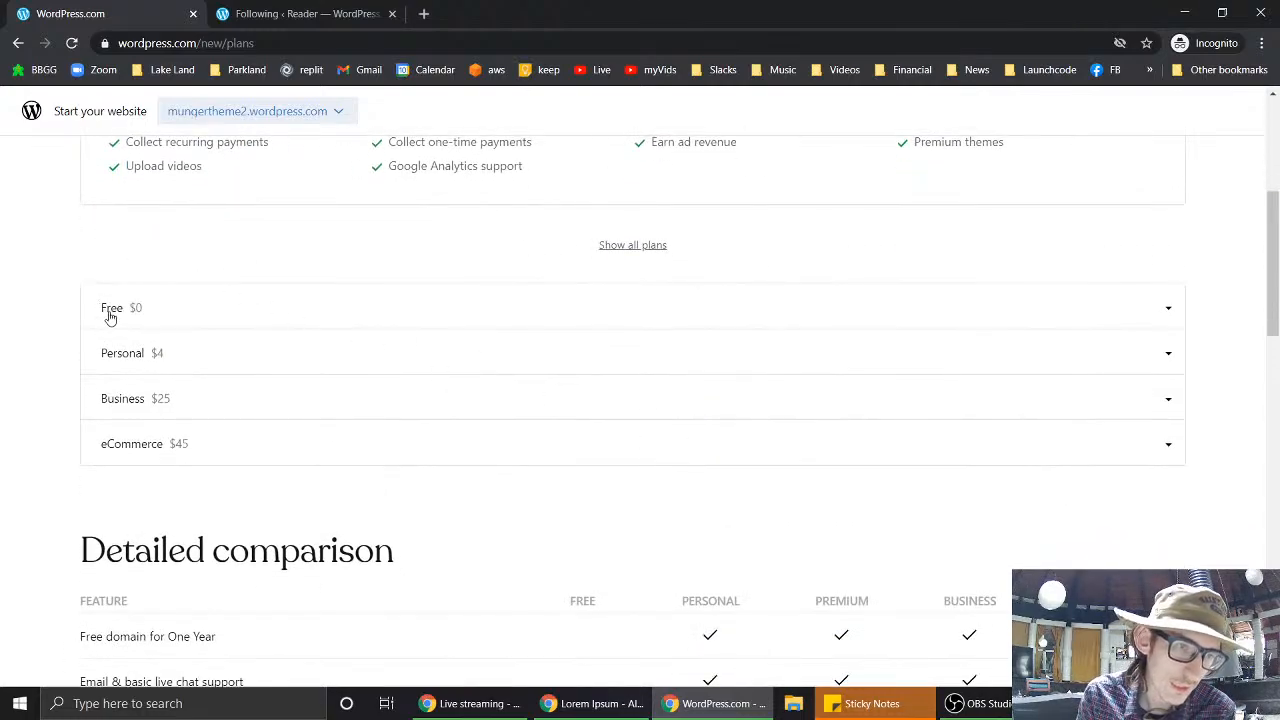
left_click(109, 315)
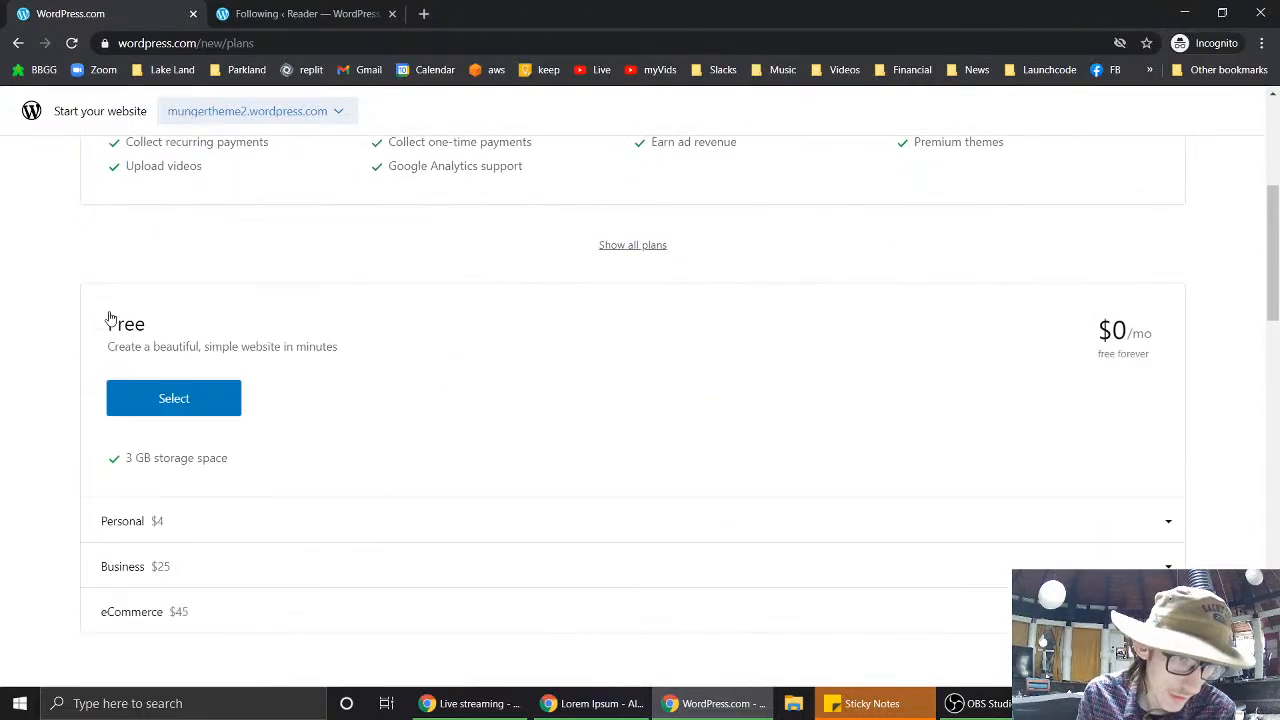
left_click(166, 403)
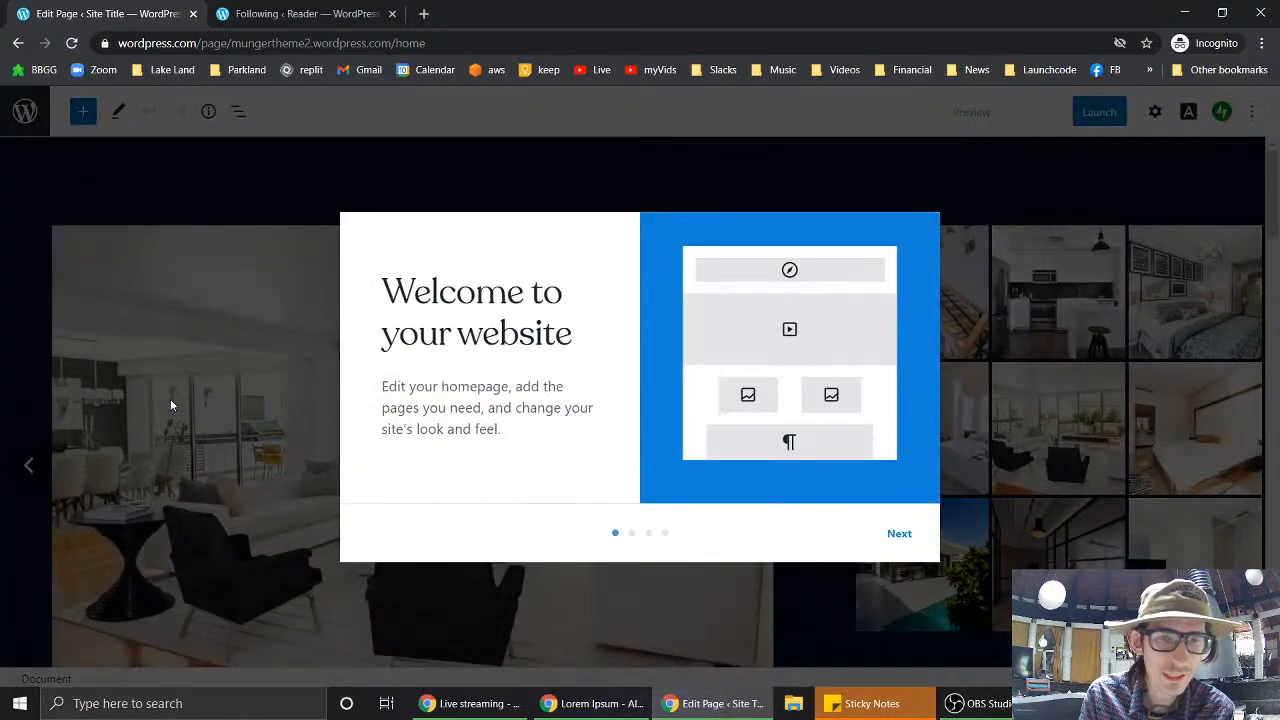
- Close the welcome guide and scroll through the Rivington homepage's house listing and agent section
left_click(898, 538)
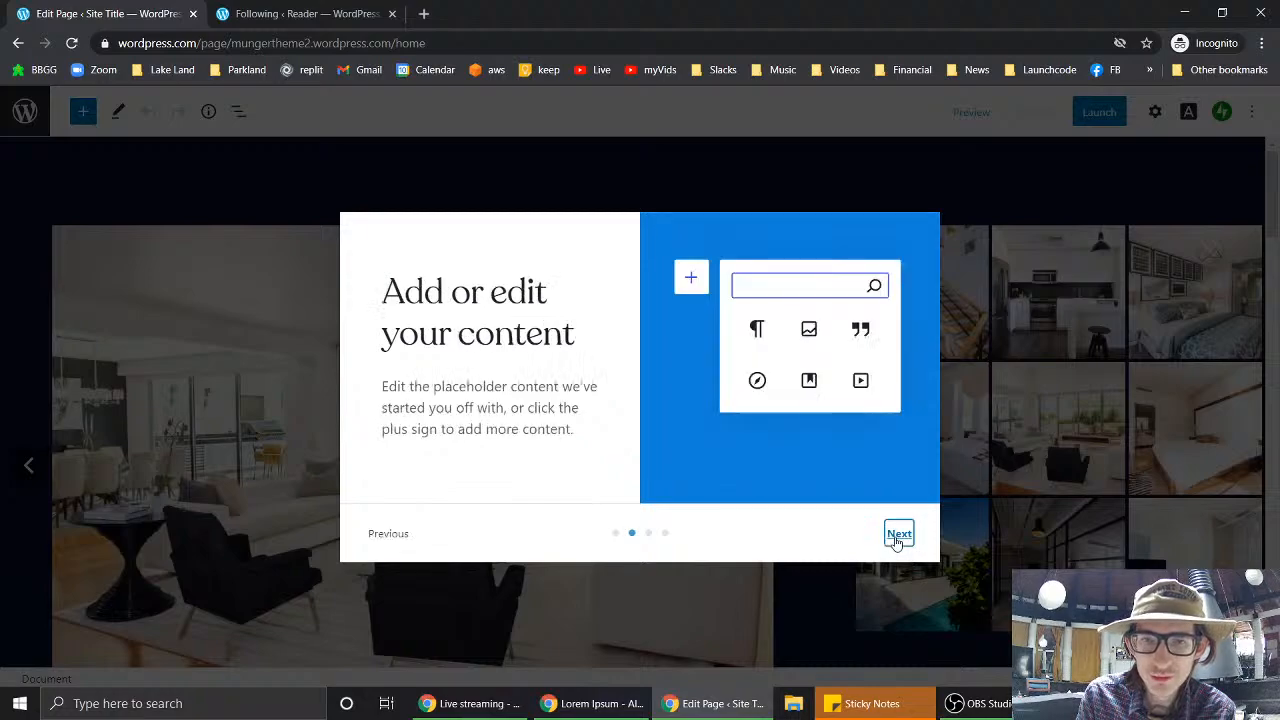
left_click(1062, 515)
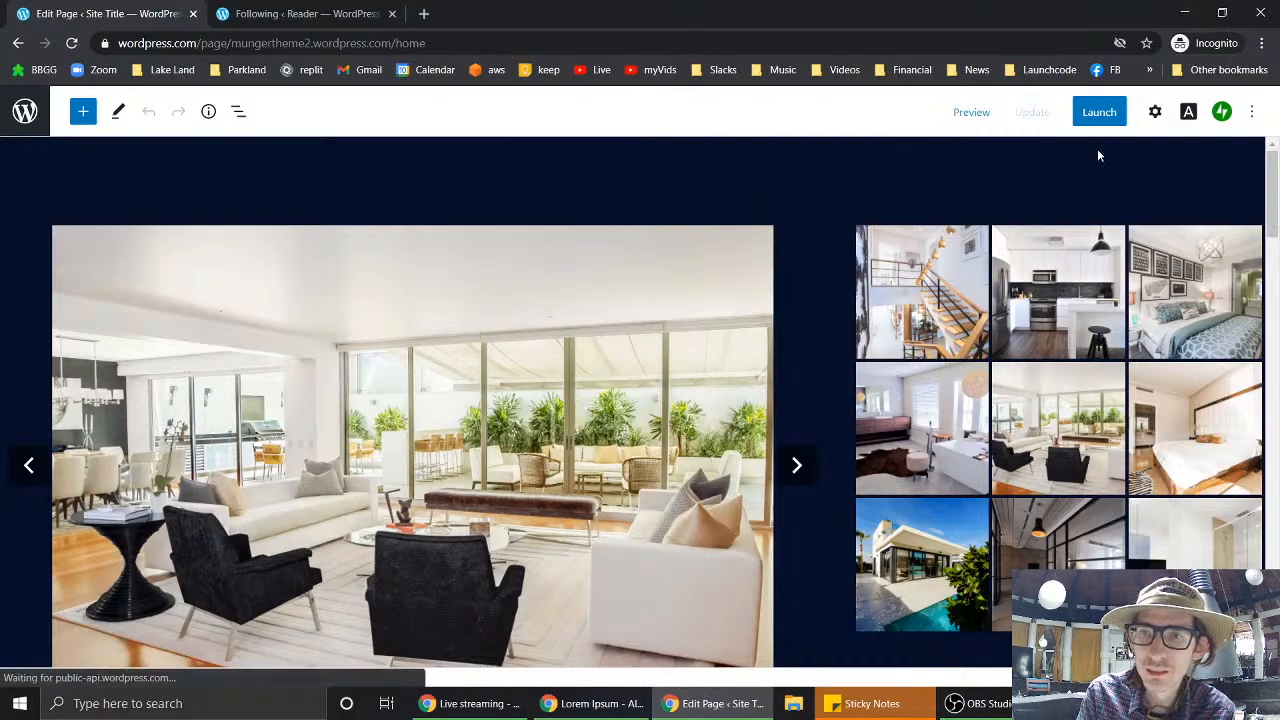
scroll(683, 562, "down", 10)
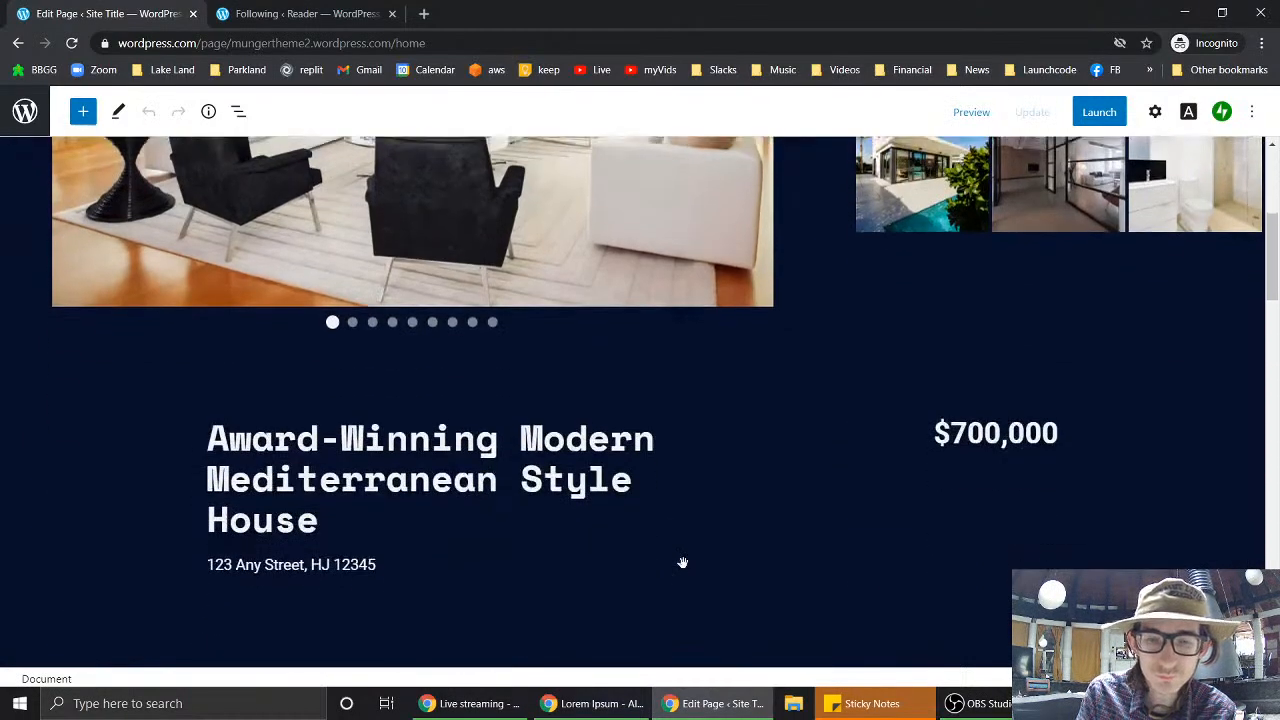
scroll(684, 569, "down", 10)
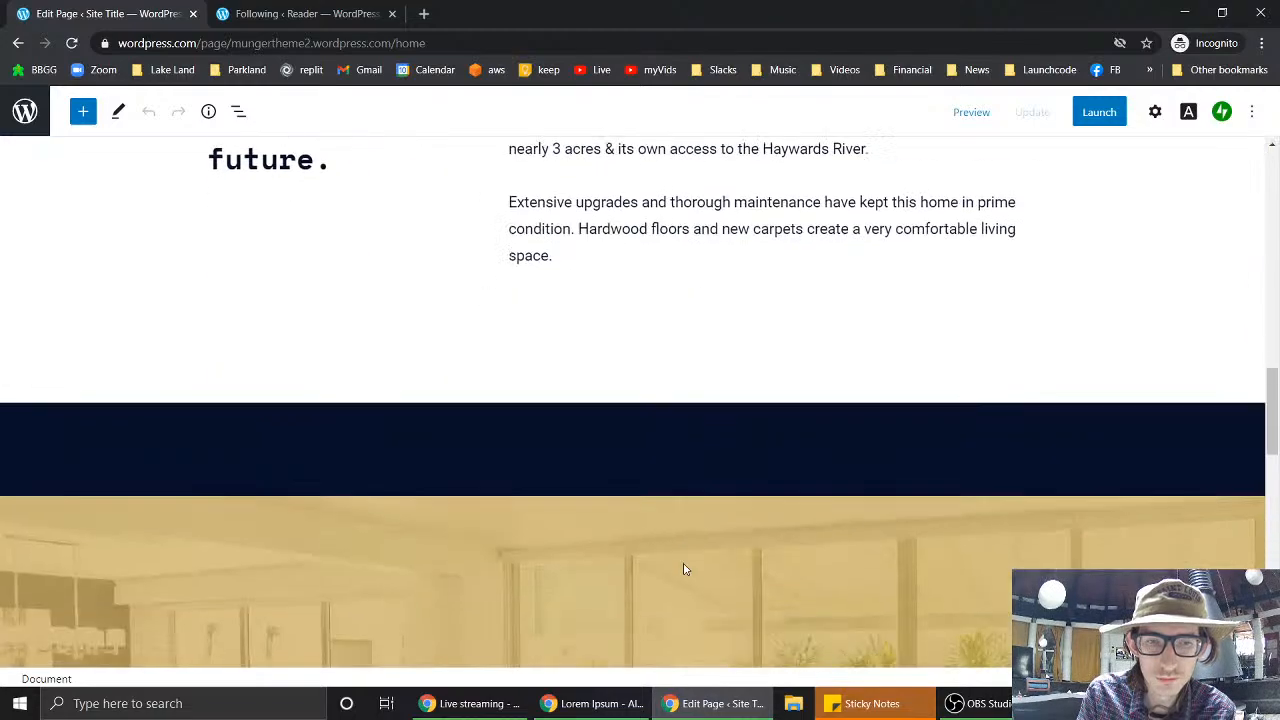
scroll(684, 569, "down", 8)
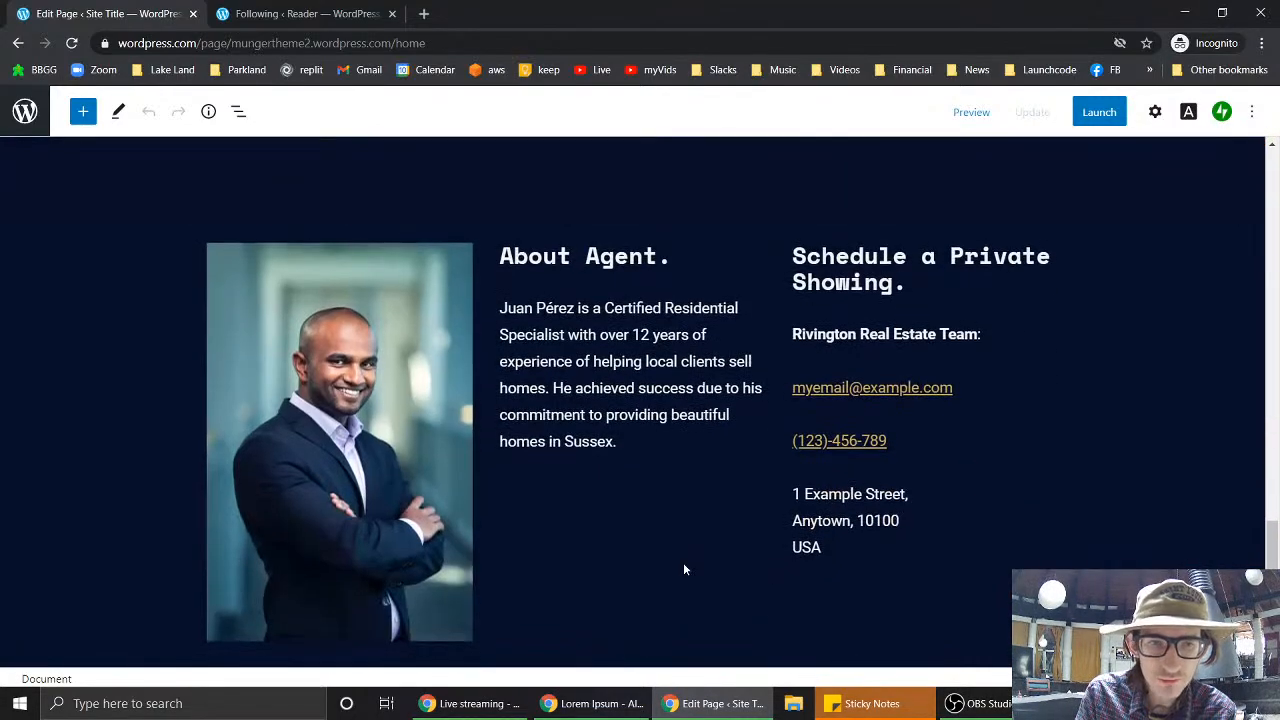
scroll(684, 569, "up", 3)
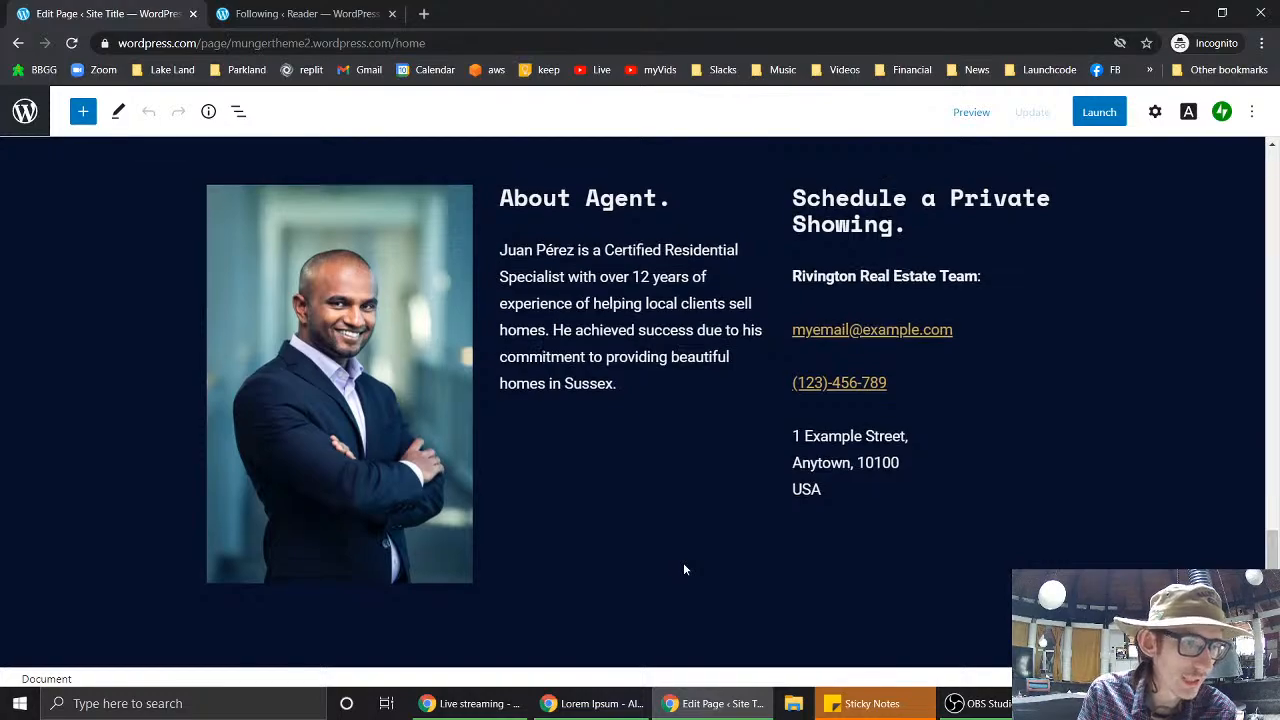
scroll(684, 569, "up", 15)
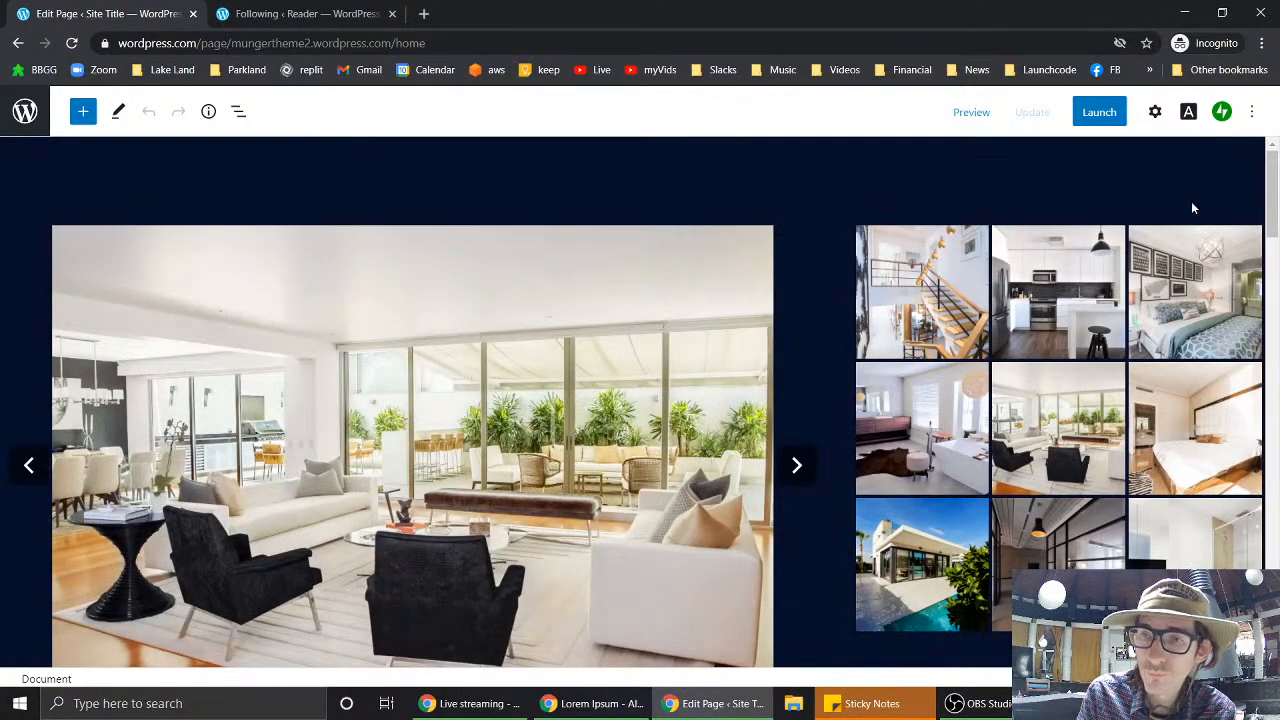
- Begin launching mungertheme2, keeping its free wordpress.com address
left_click(1105, 120)
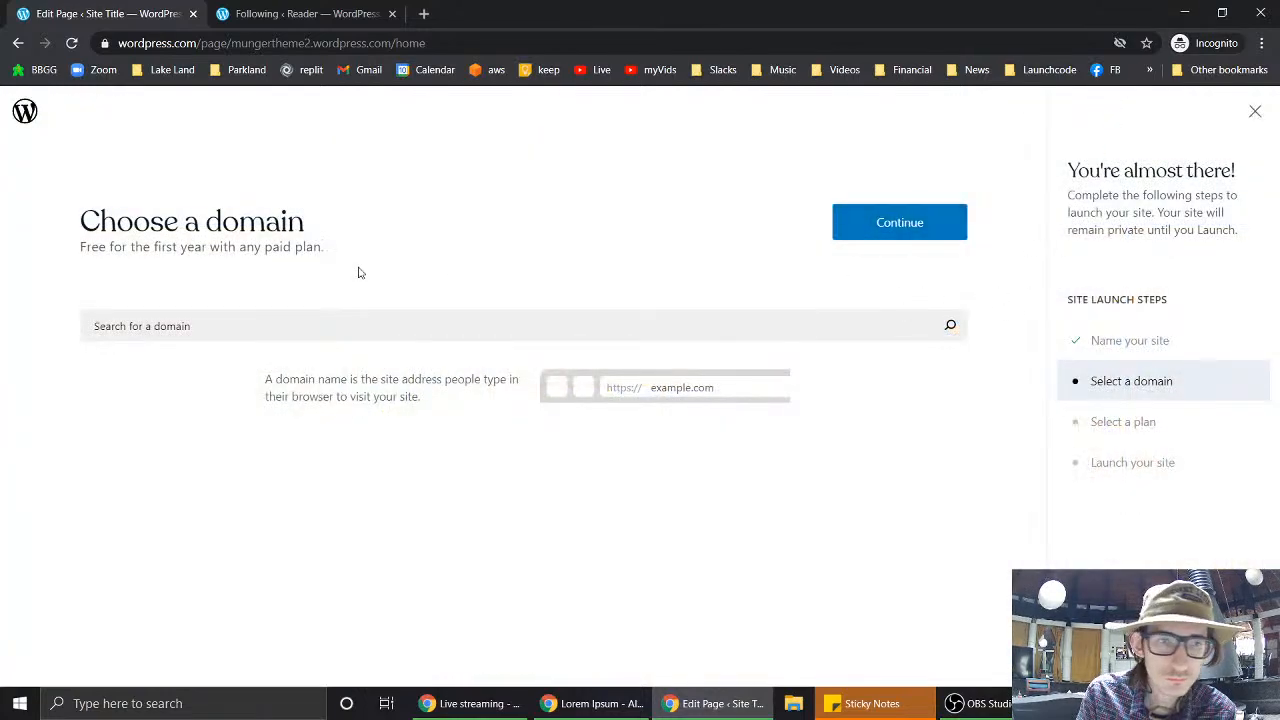
left_click(898, 226)
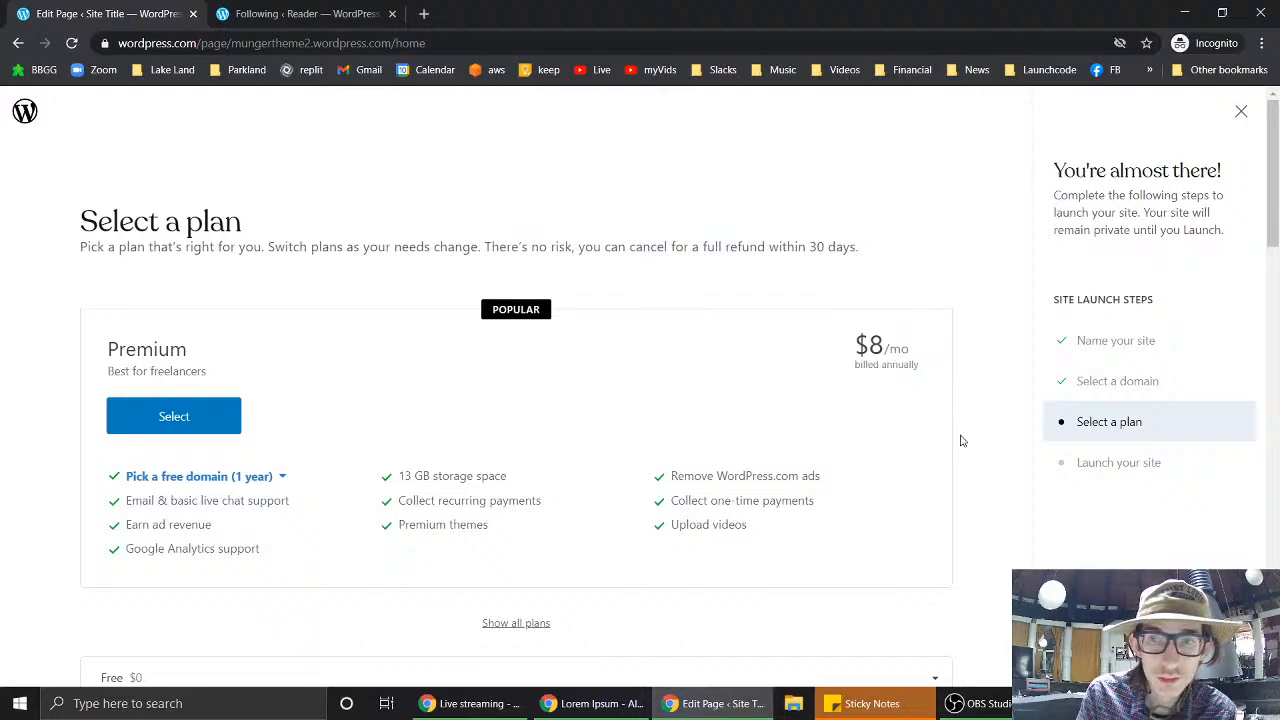
scroll(960, 437, "down", 3)
scroll(960, 437, "up", 3)
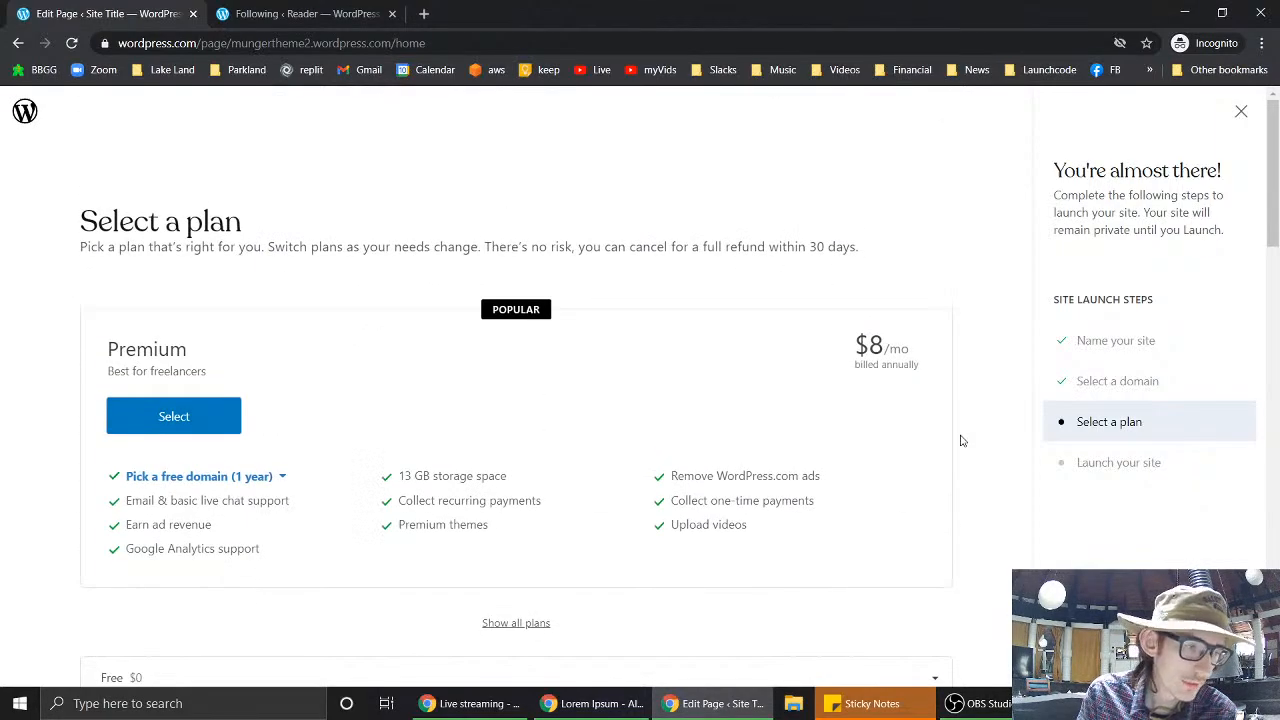
scroll(962, 440, "down", 5)
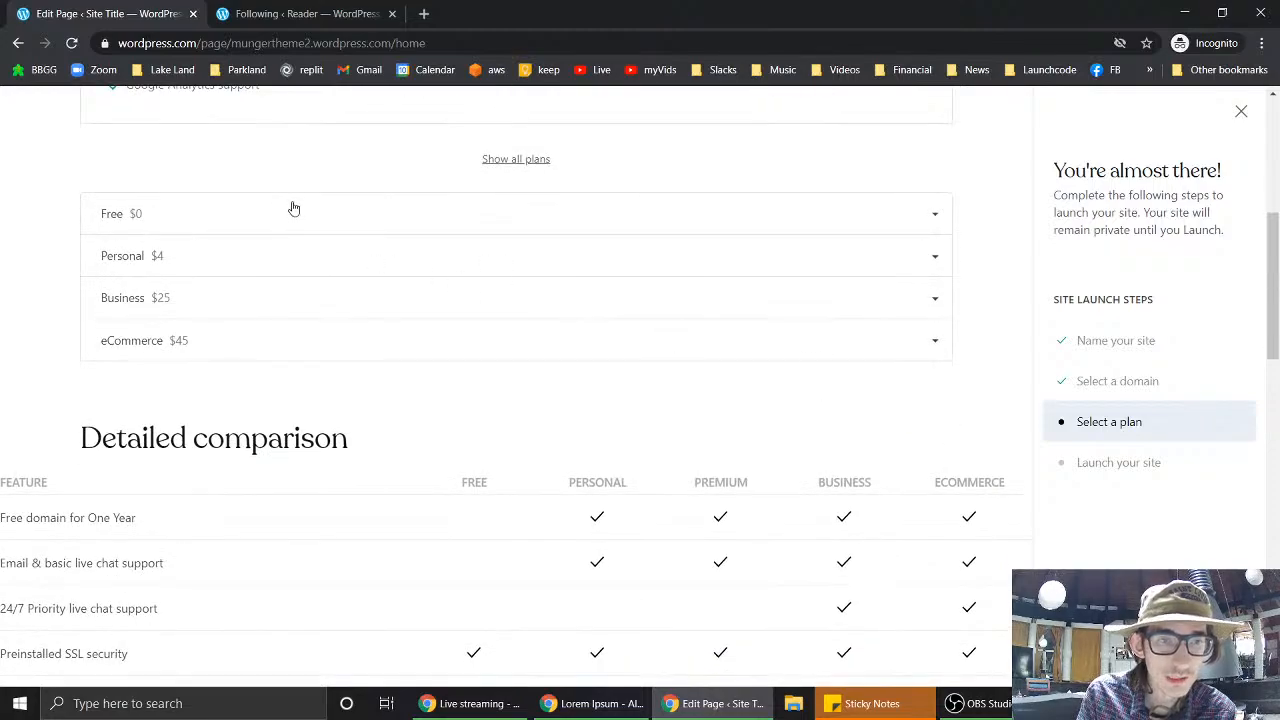
- Select the Free $0 plan and launch the site publicly
left_click(294, 208)
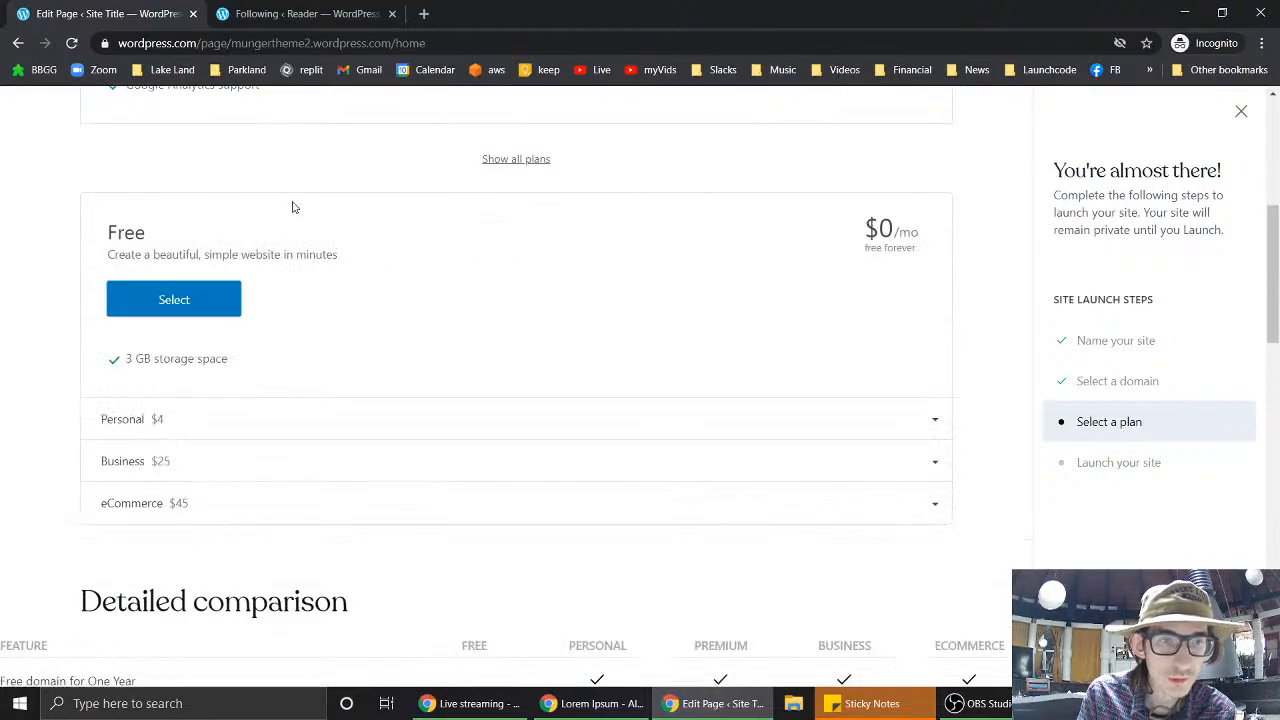
left_click(210, 308)
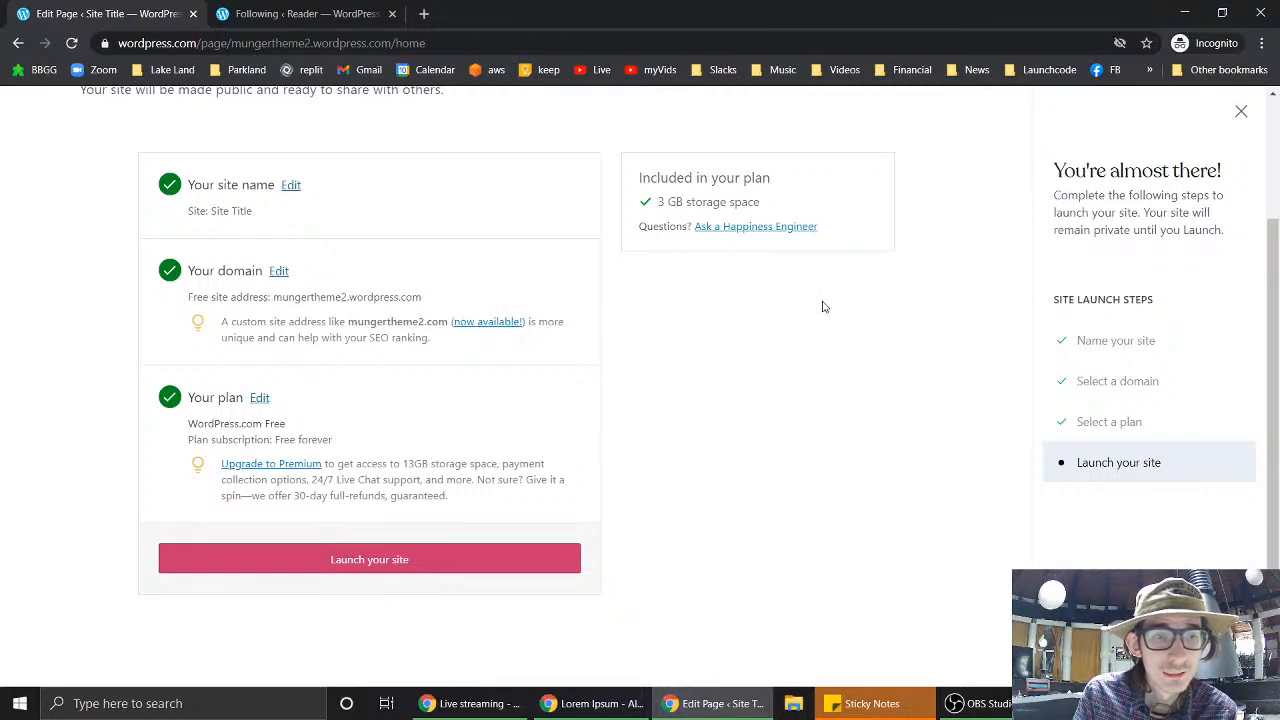
scroll(823, 307, "up", 2)
scroll(743, 521, "down", 2)
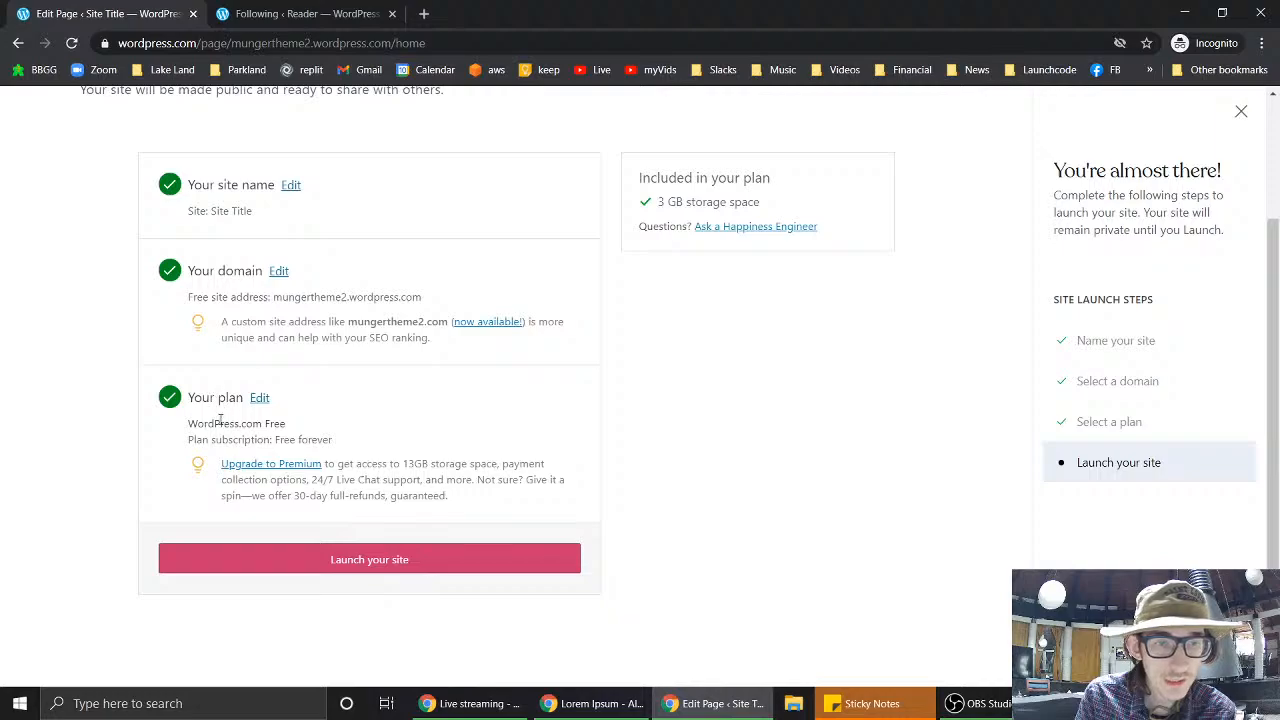
left_click(384, 563)
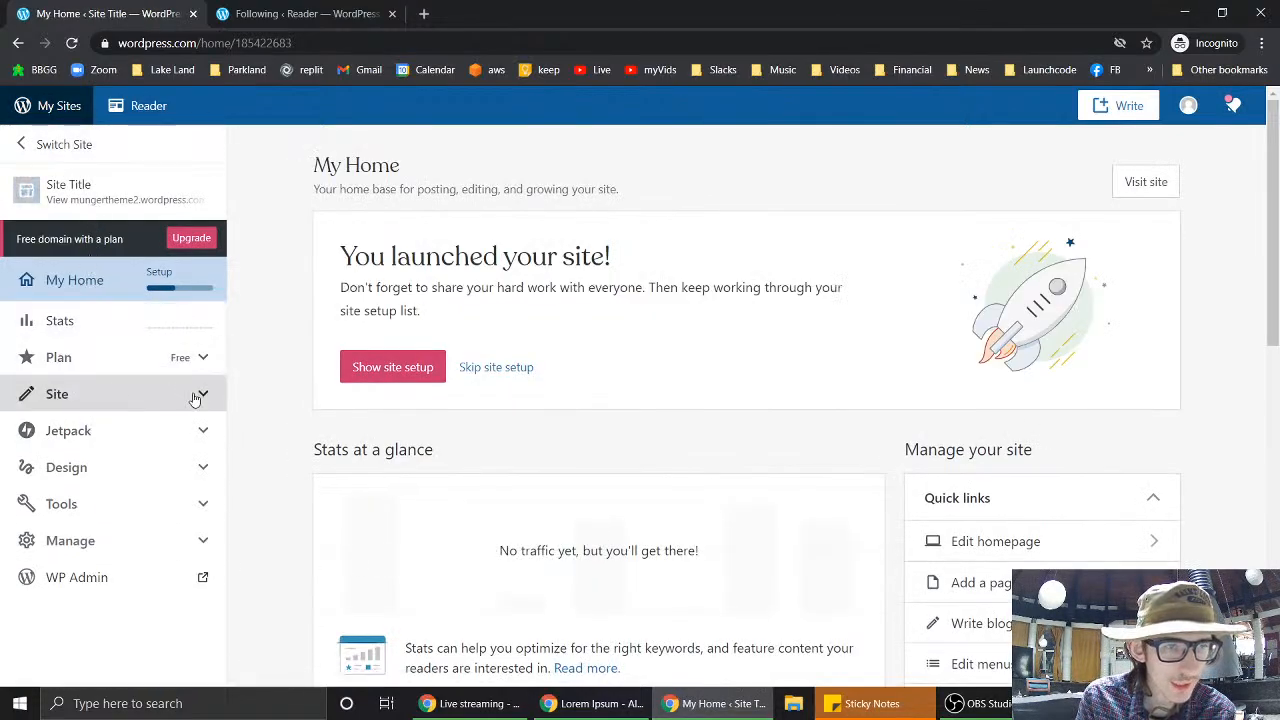
- Switch to the mungertheme1.wordpress.com site's My Home dashboard
left_click(66, 146)
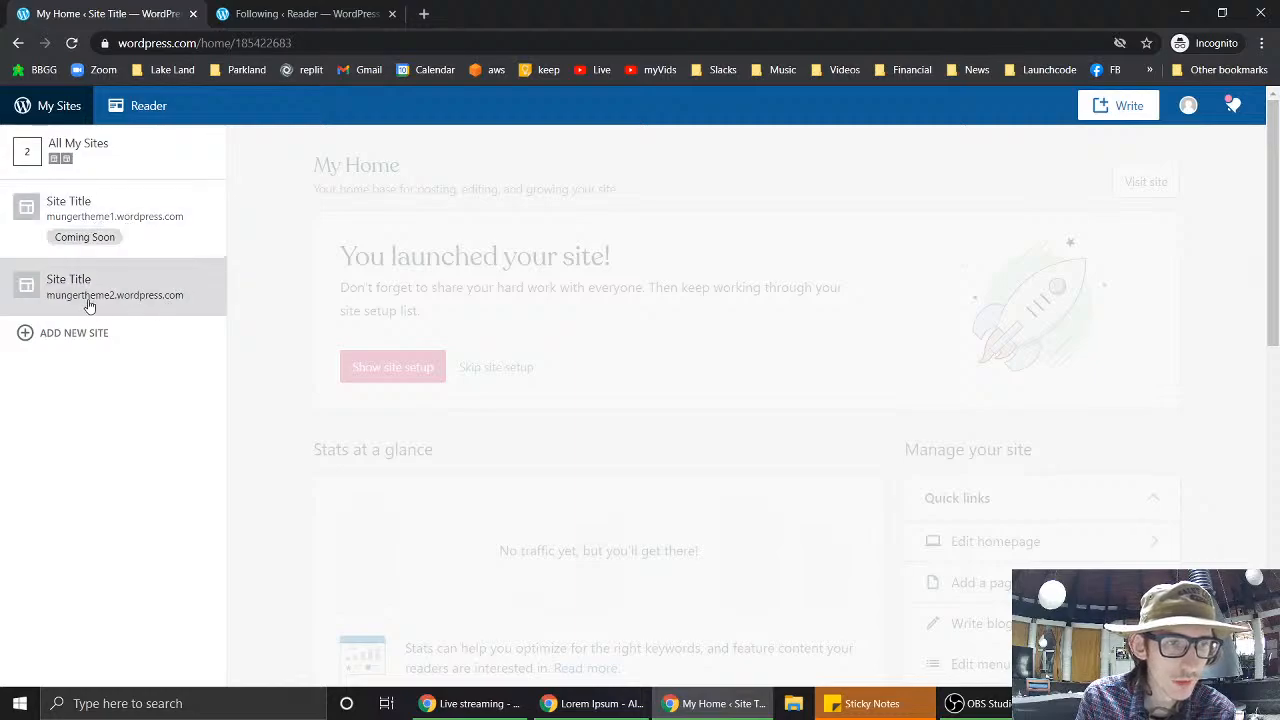
left_click(95, 244)
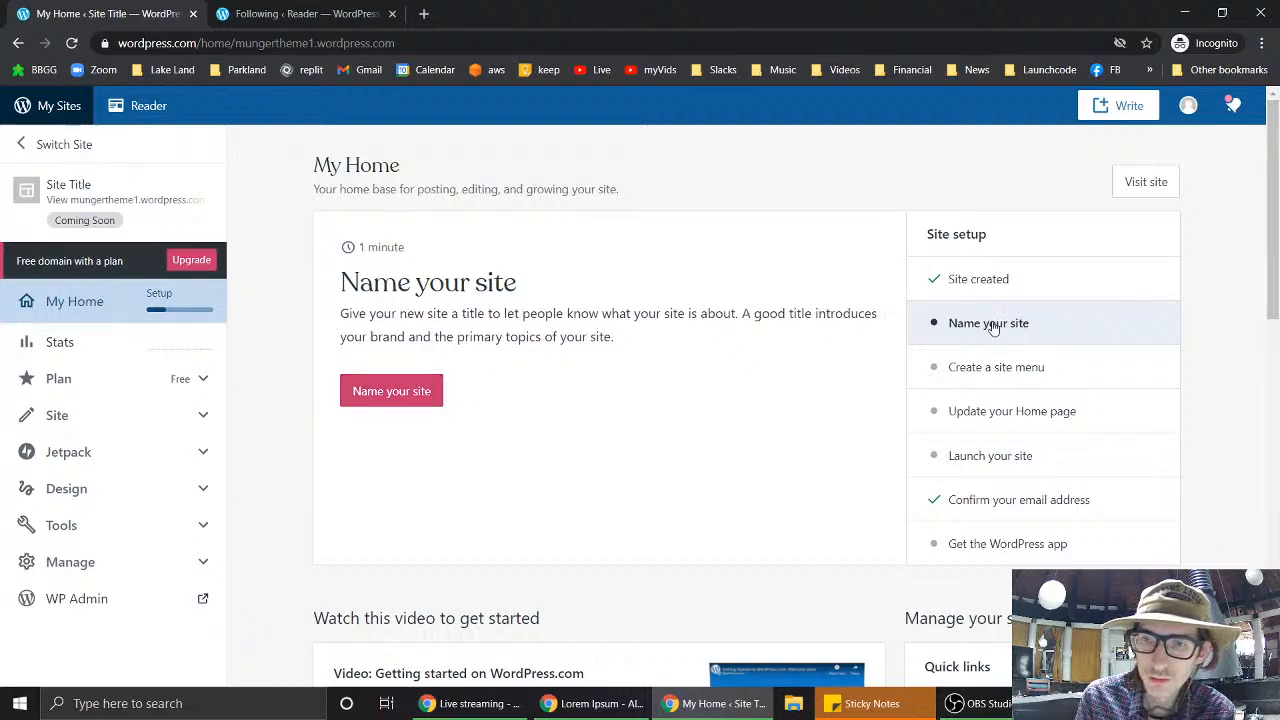
left_click(980, 457)
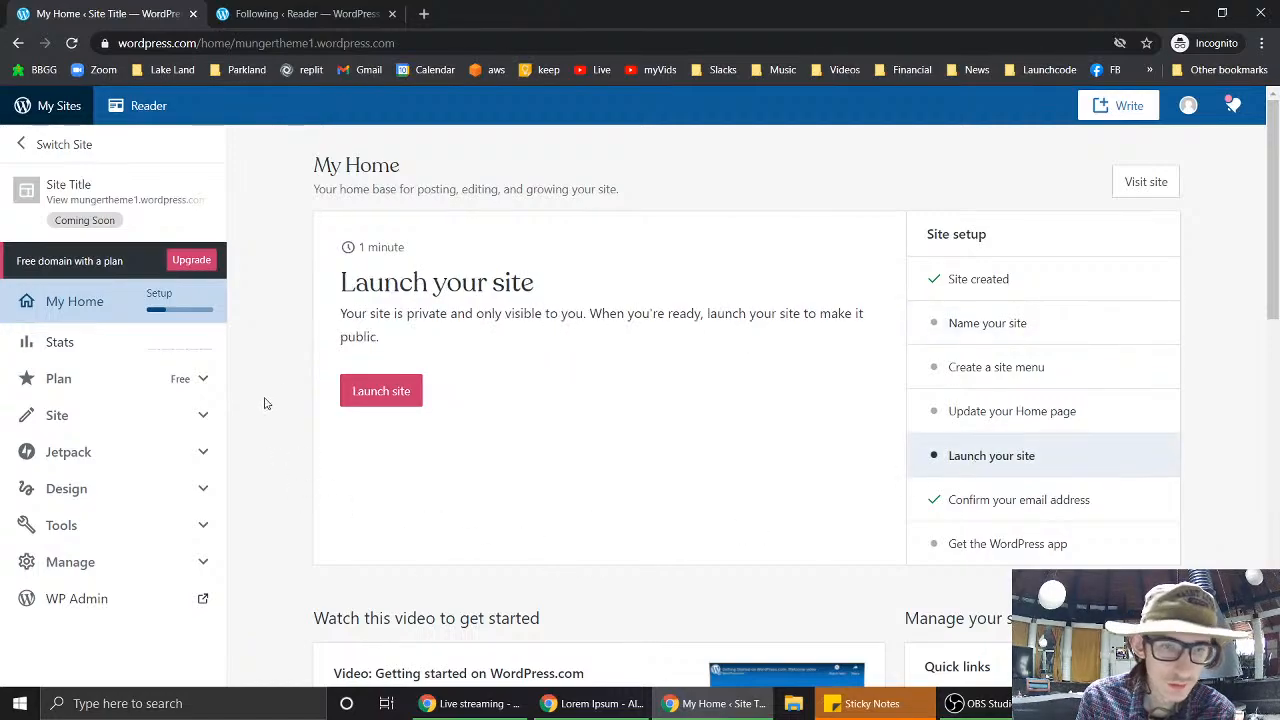
left_click(381, 400)
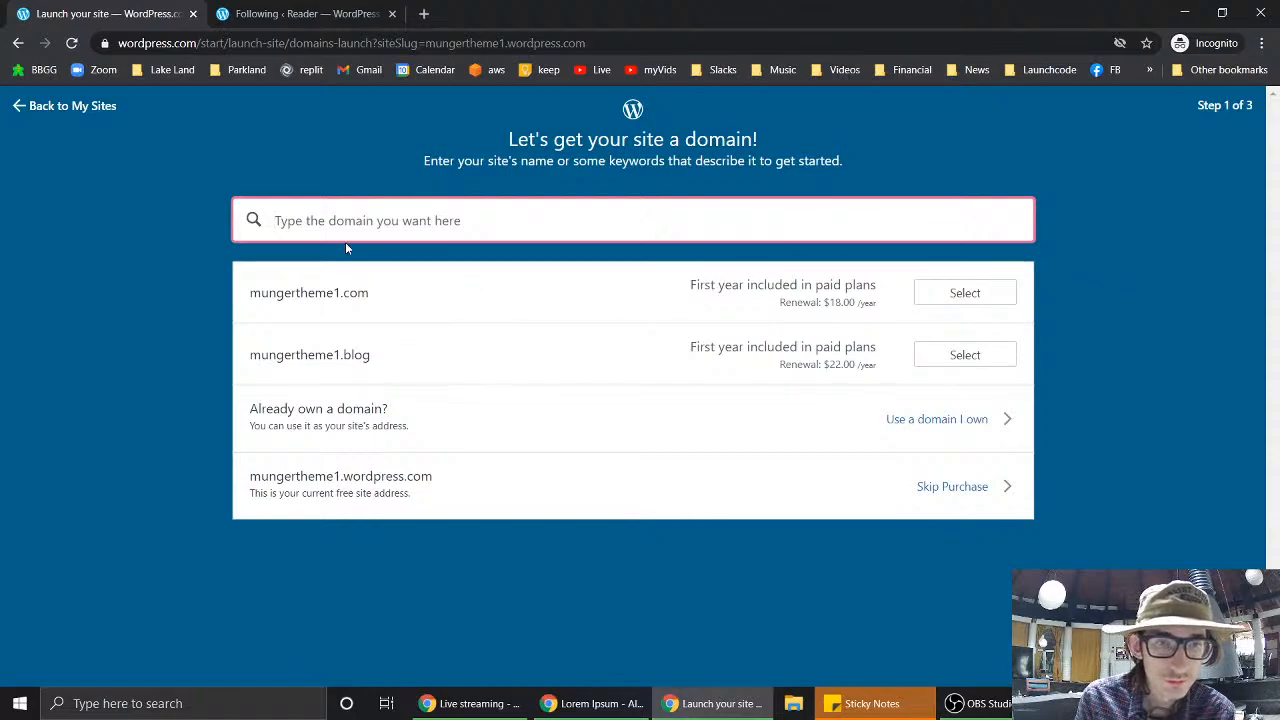
left_click(950, 490)
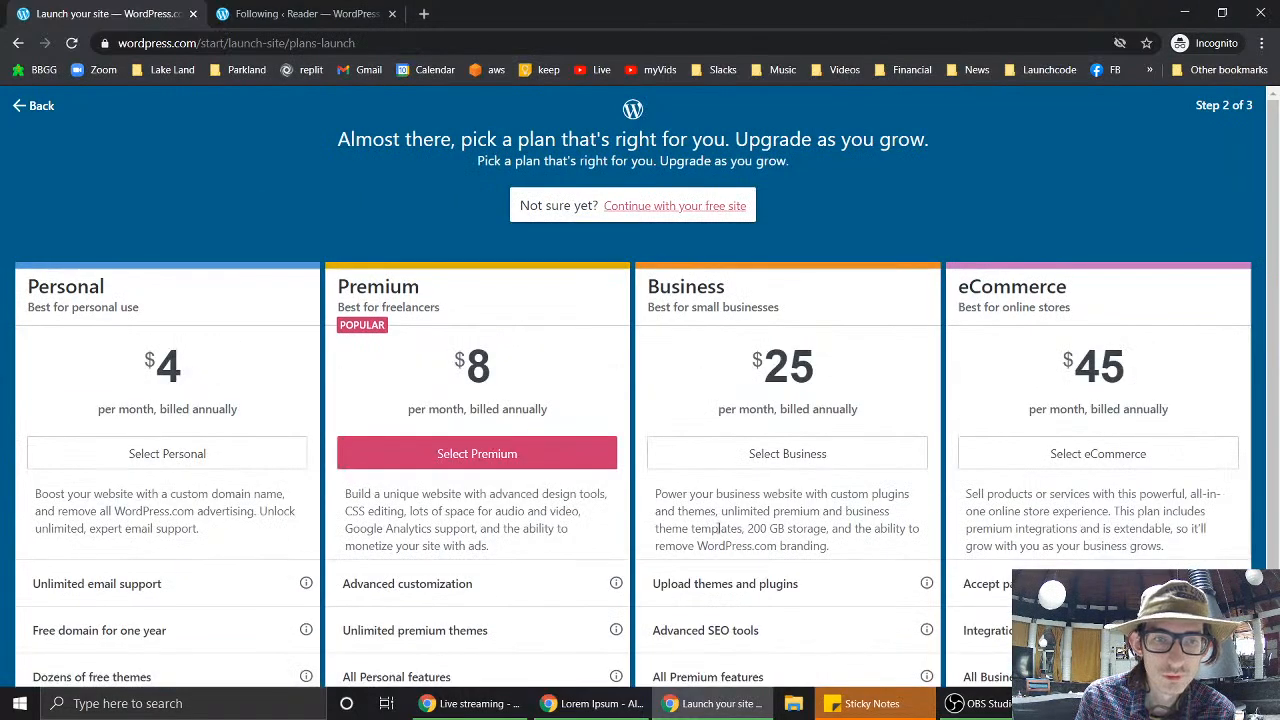
left_click(648, 207)
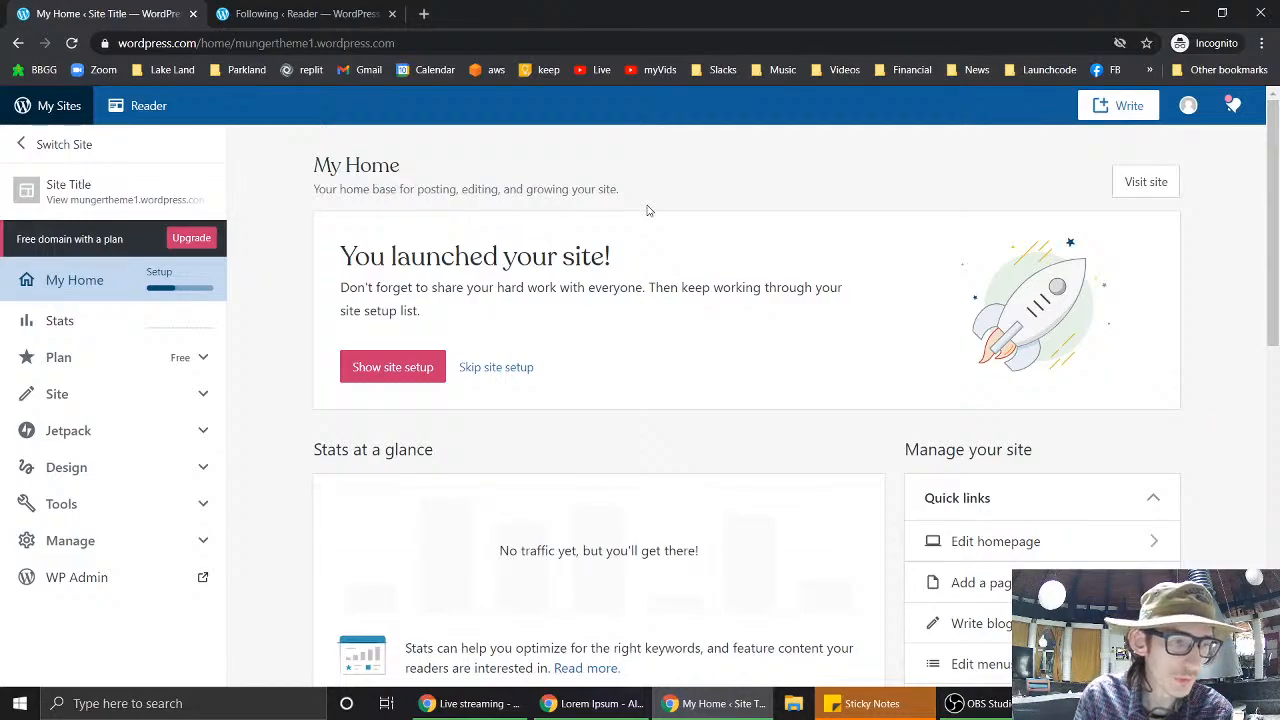
scroll(1222, 311, "down", 2)
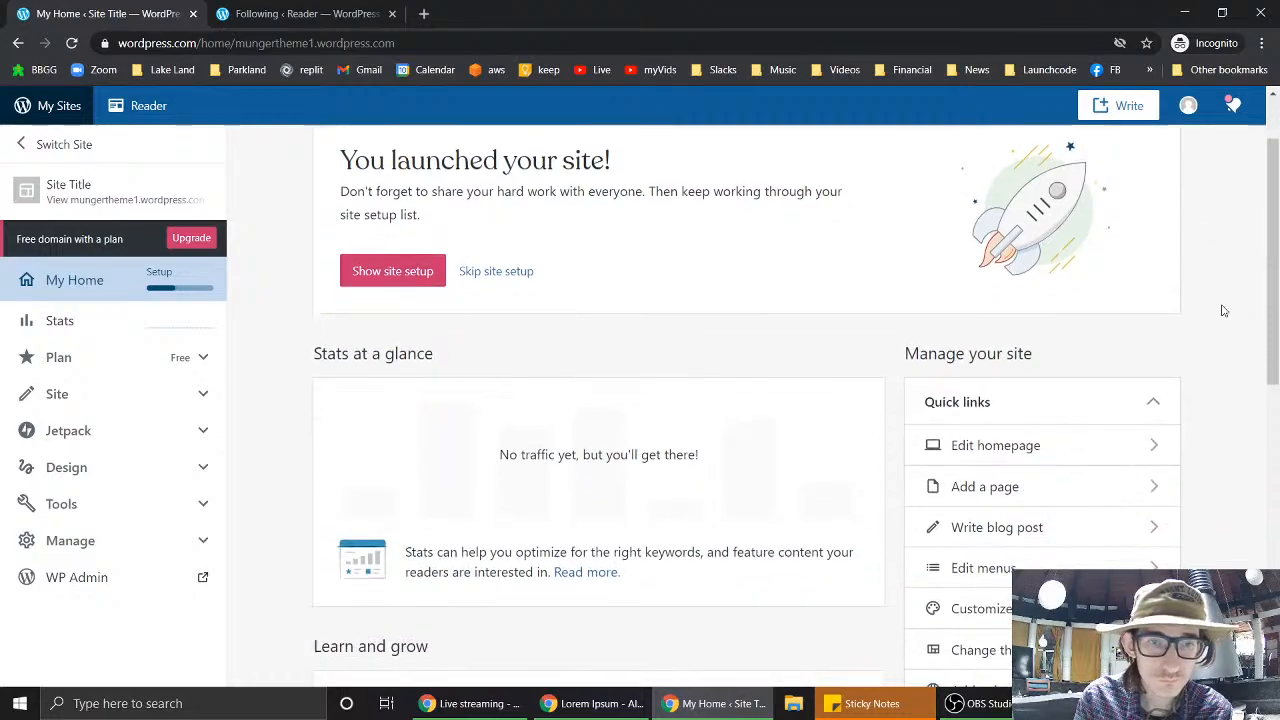
scroll(1223, 311, "up", 1)
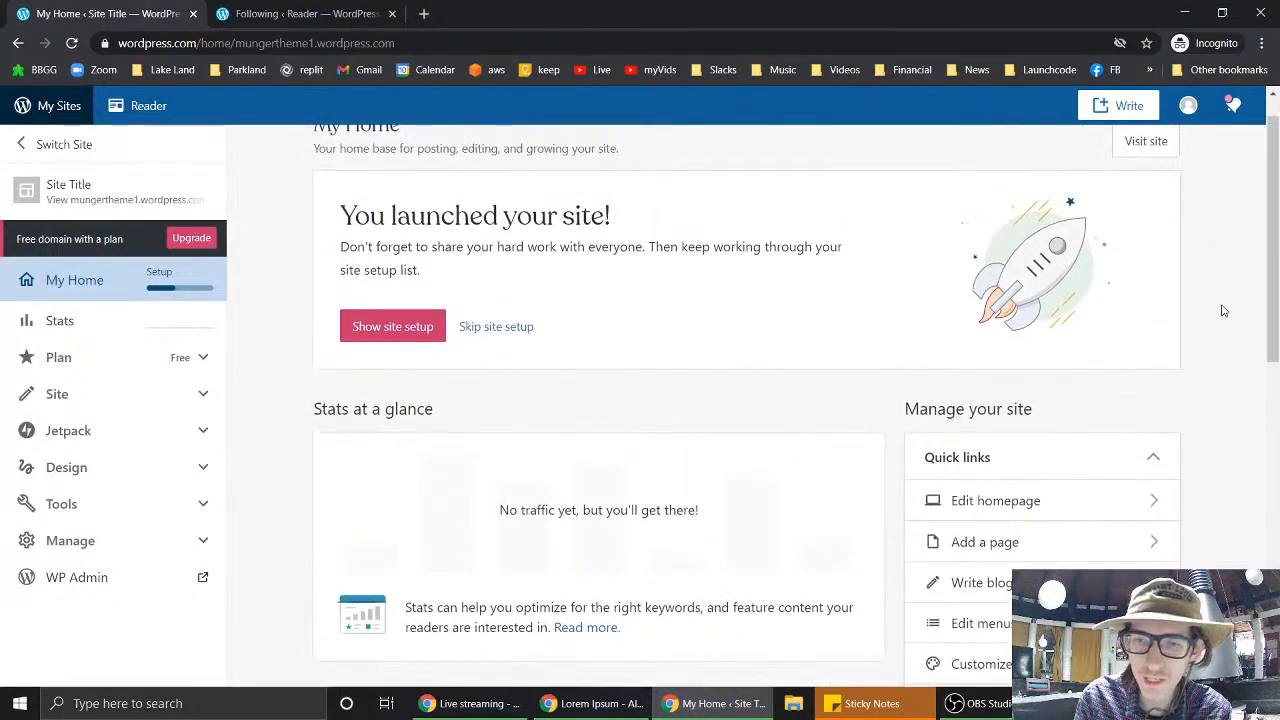
scroll(1223, 311, "down", 1)
scroll(1222, 311, "up", 1)
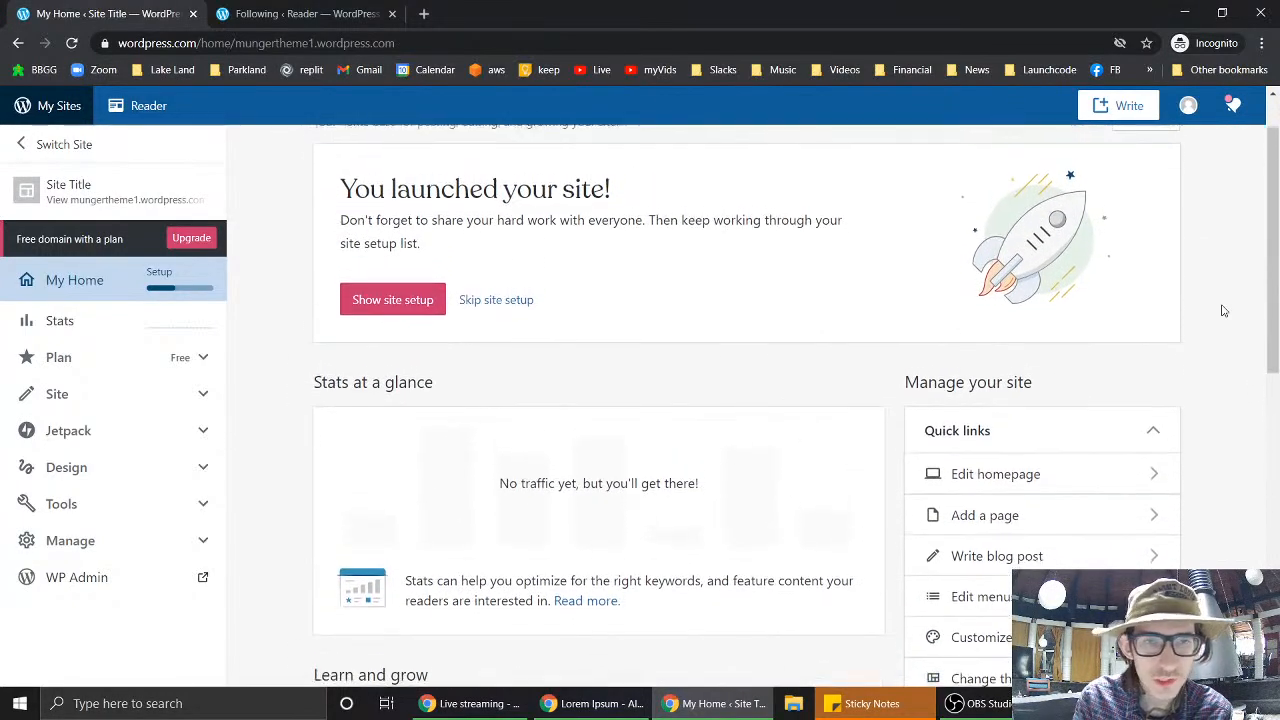
scroll(1222, 311, "up", 1)
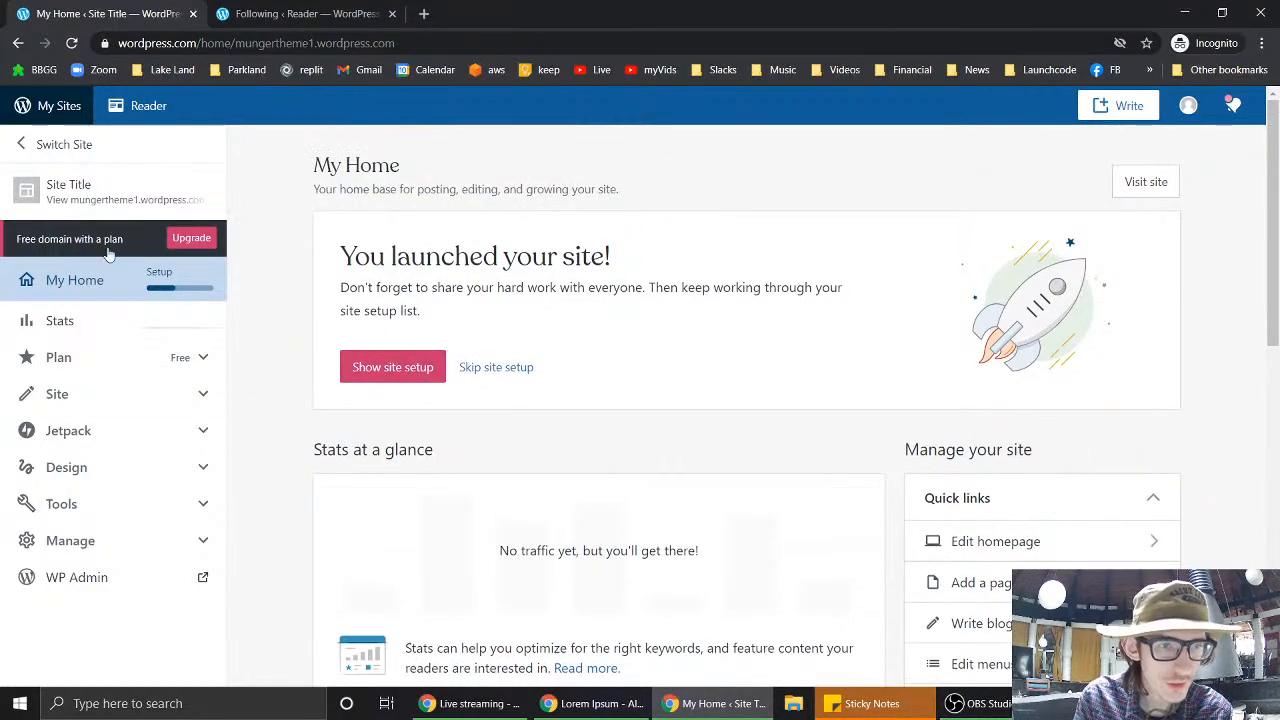
- Open a new browser tab and close the Reader tab
left_click(28, 145)
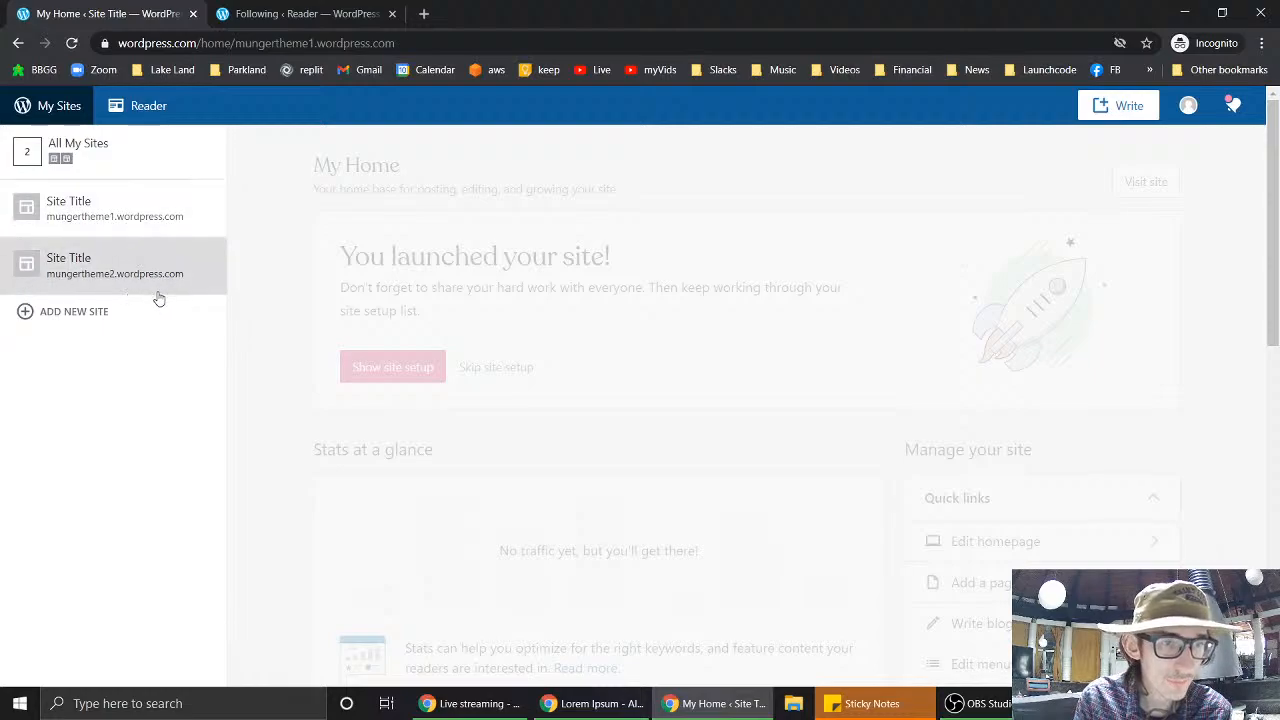
left_click(426, 13)
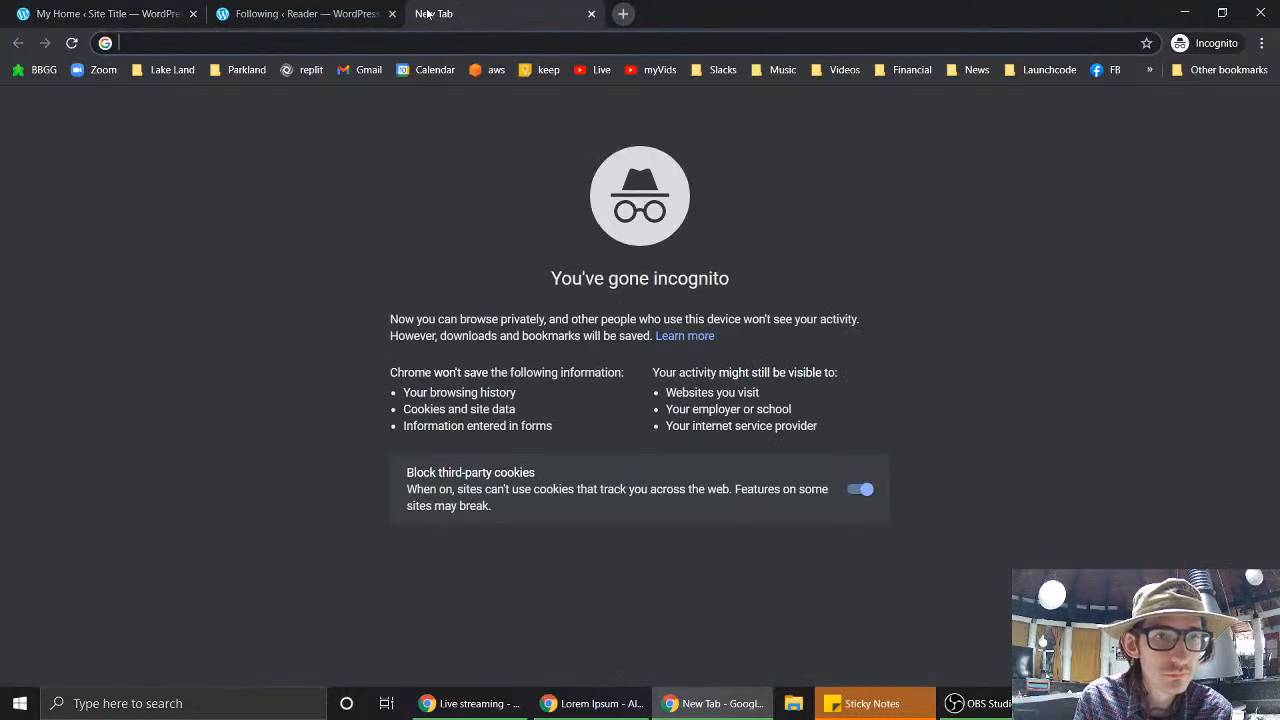
left_click(340, 22)
left_click(112, 14)
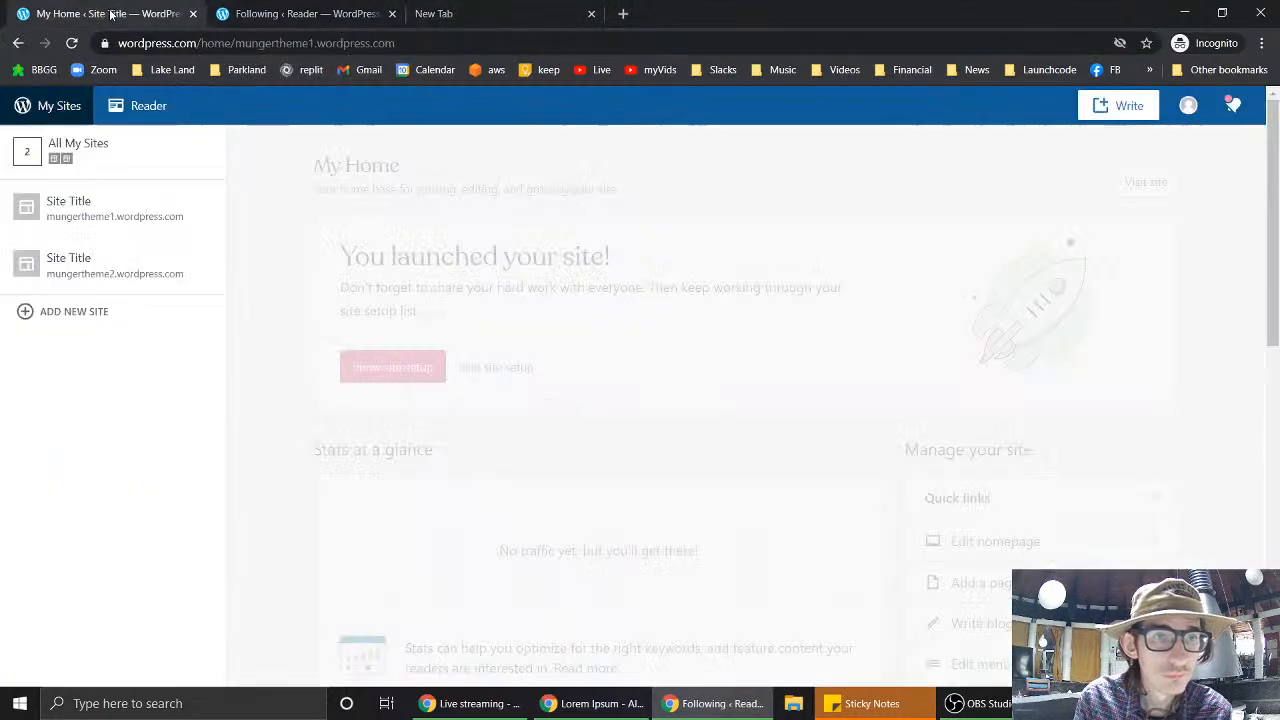
left_click(393, 13)
left_click(323, 17)
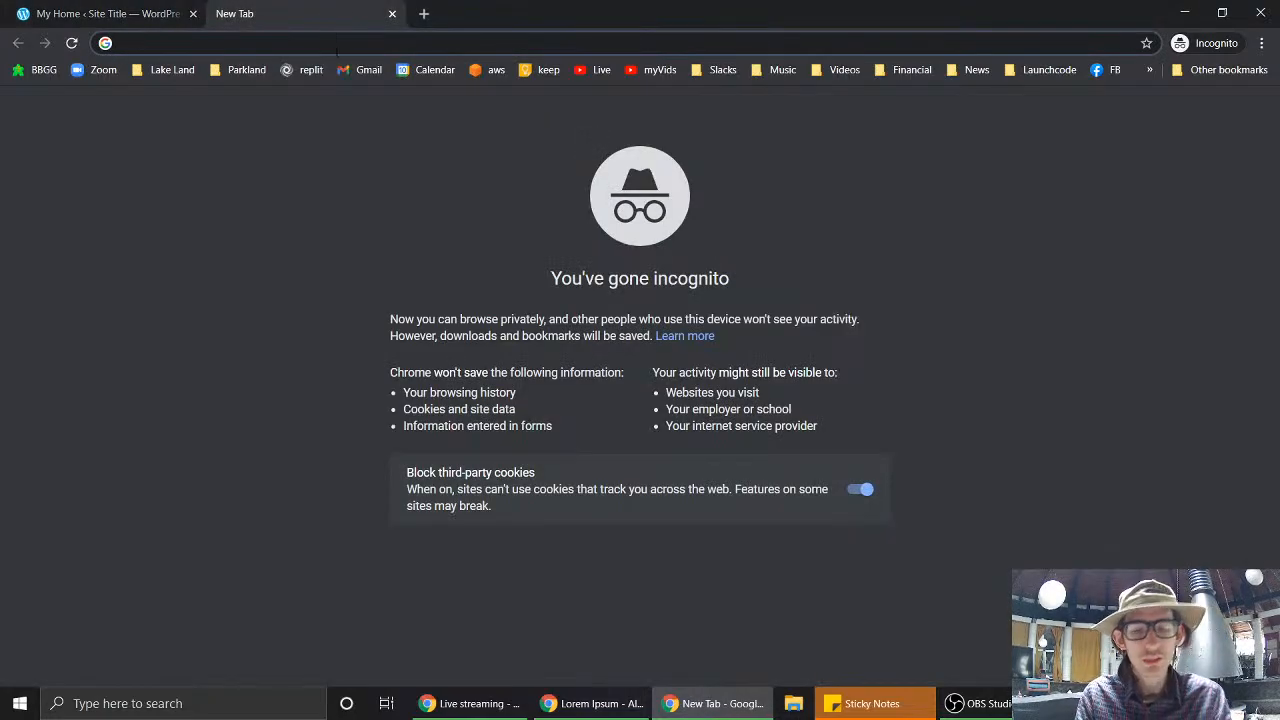
- Visit mungertheme1.wordpress.com to view its default welcome page
type("mungerth")
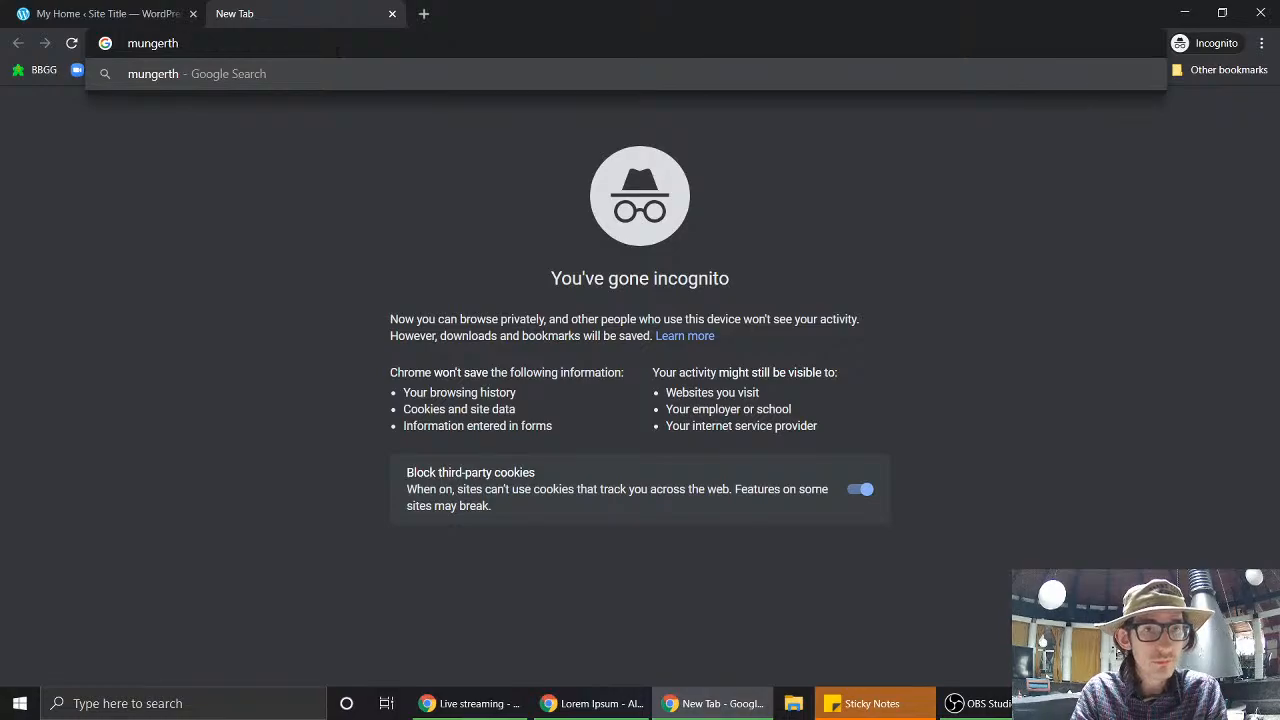
type("eme1.w")
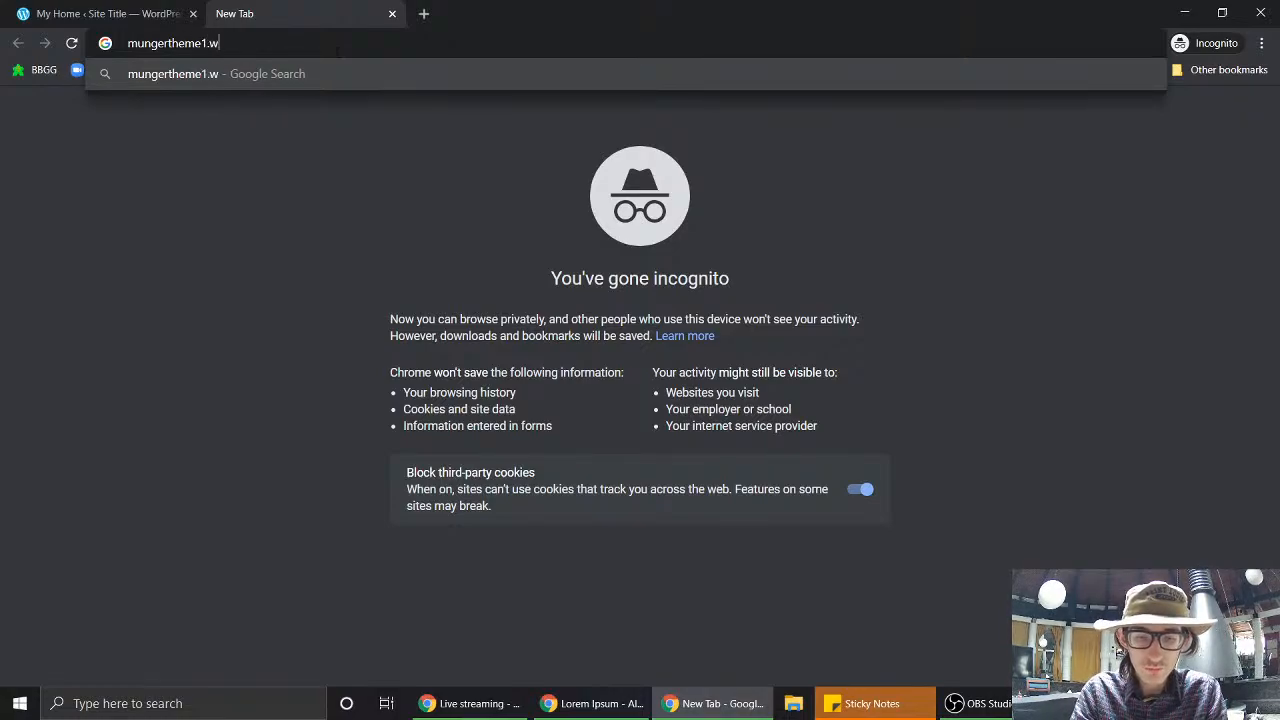
type("ordpress.com")
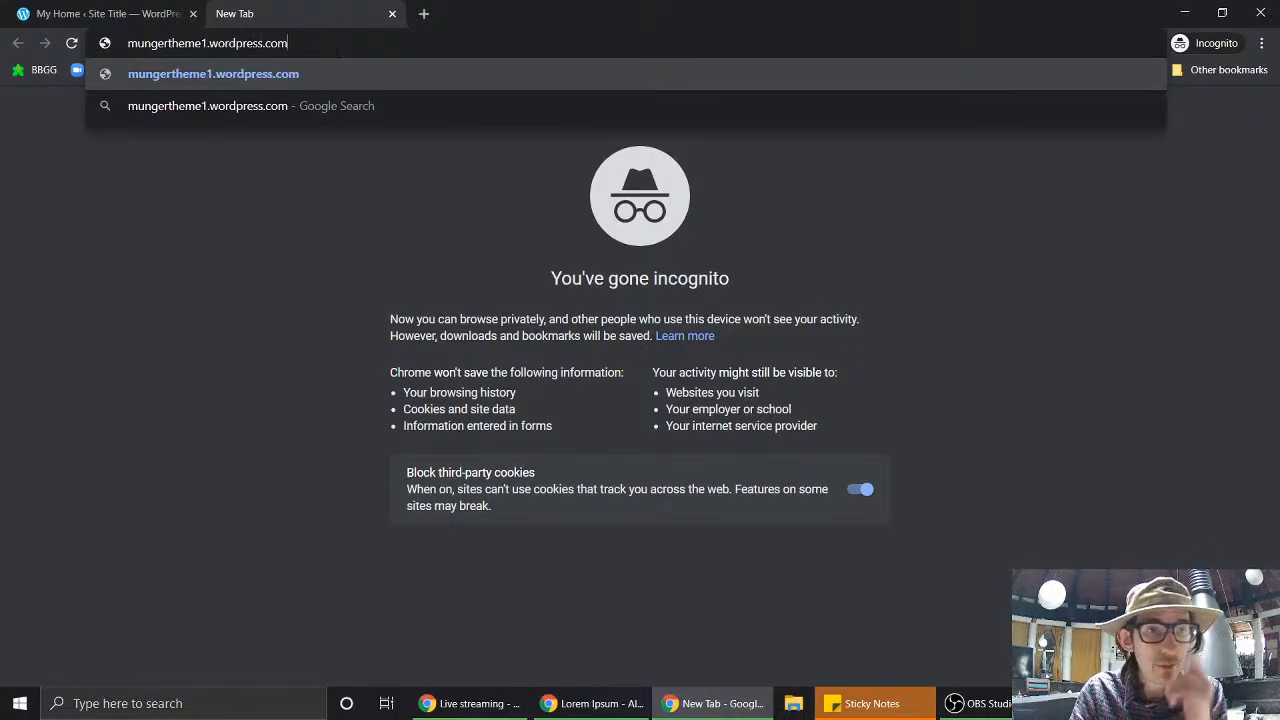
key("Return")
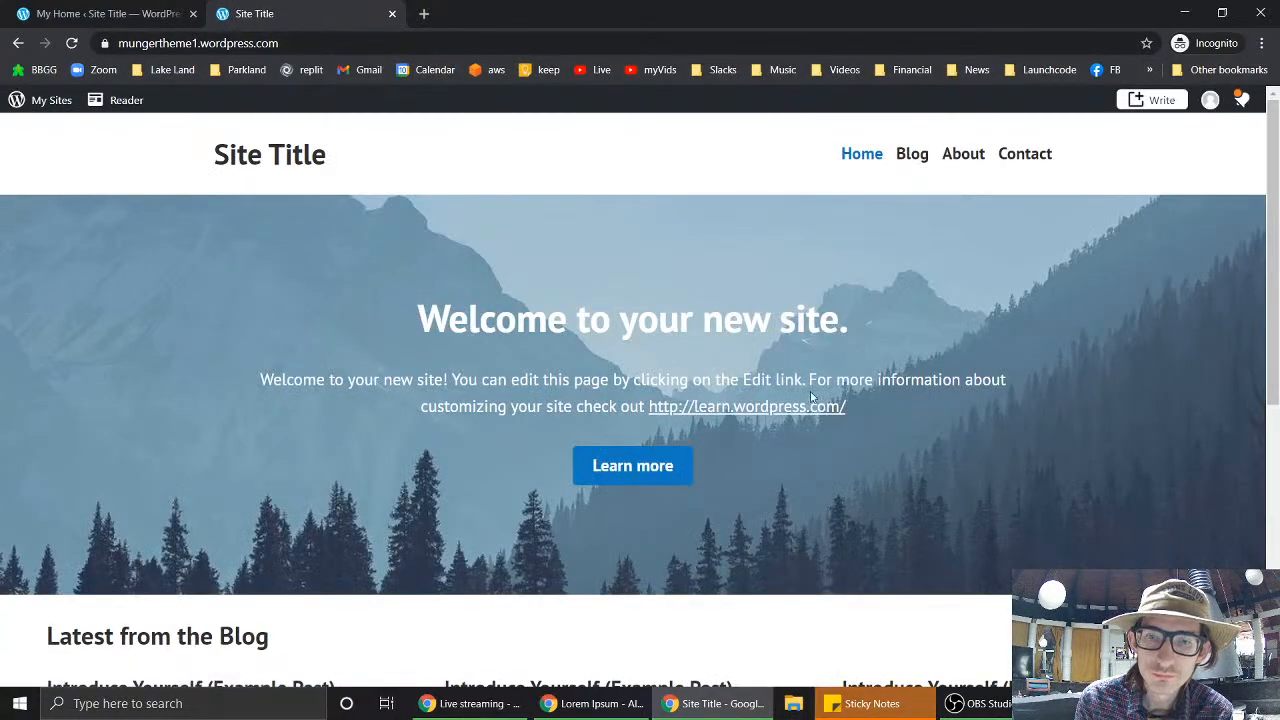
scroll(811, 397, "down", 8)
scroll(811, 397, "up", 8)
scroll(811, 397, "down", 8)
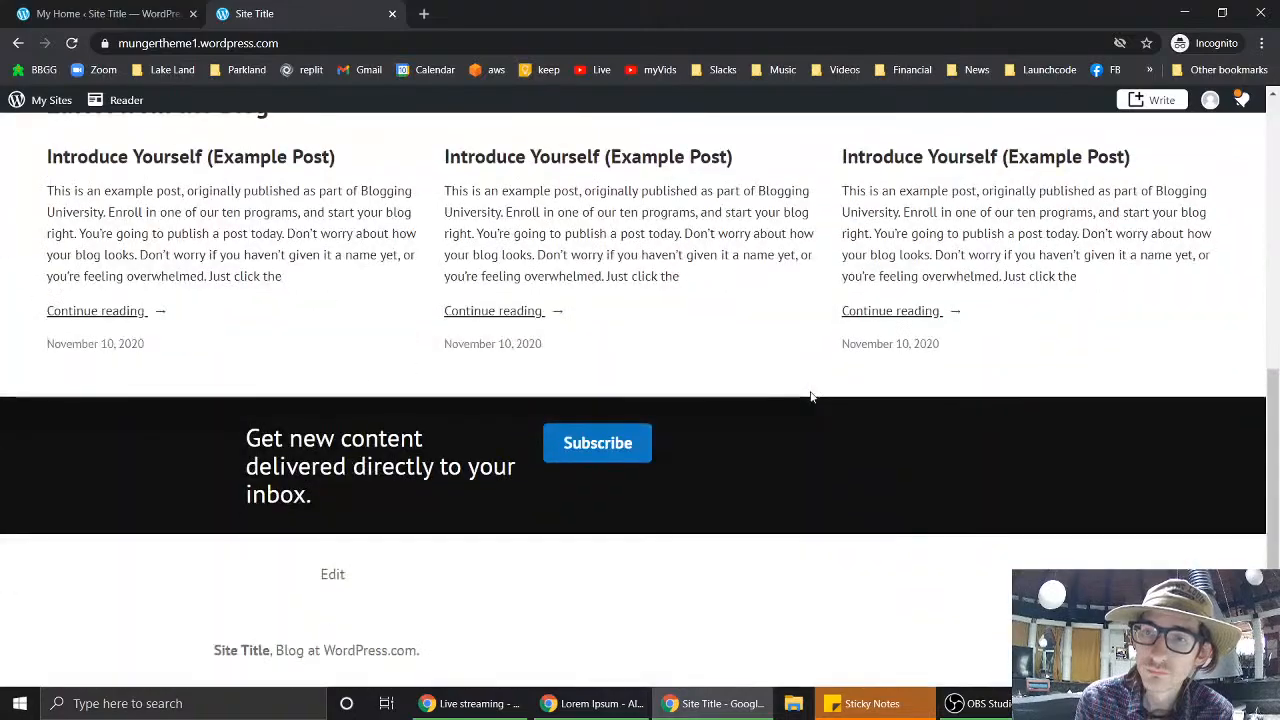
scroll(811, 397, "up", 8)
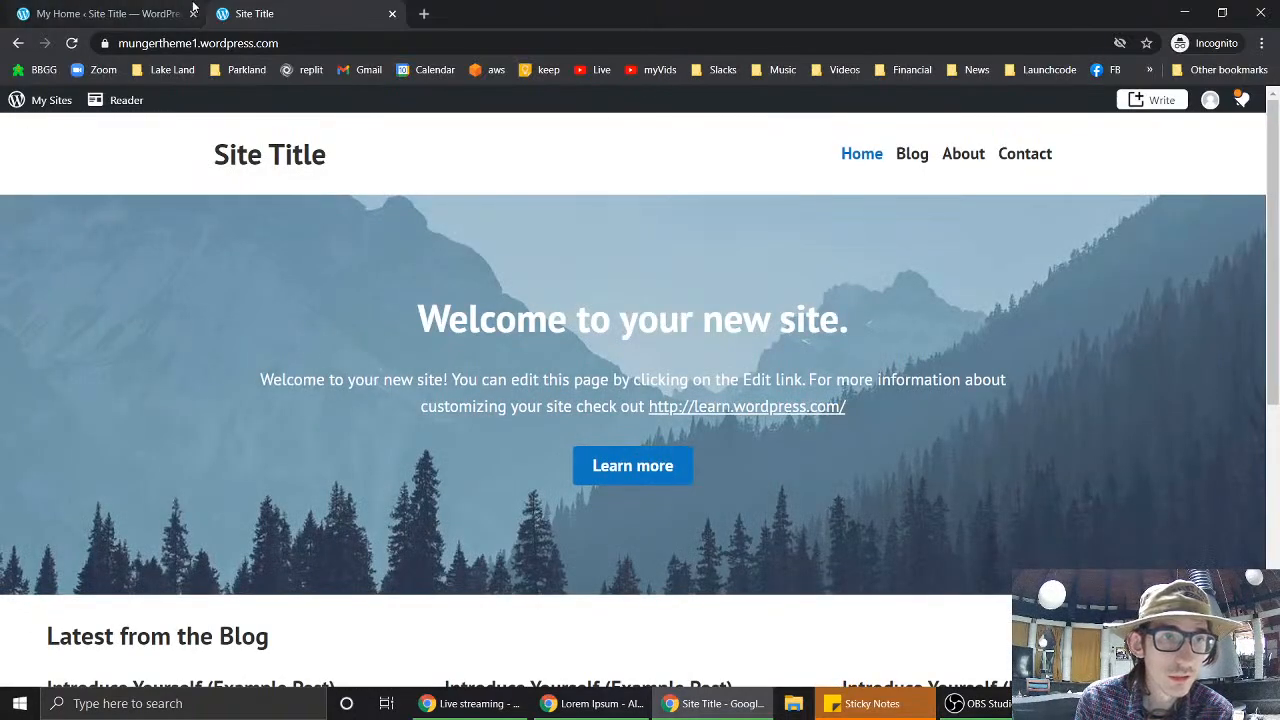
- View mungertheme2.wordpress.com's real-estate homepage, then close it and return to mungertheme1's dashboard
left_click(270, 44)
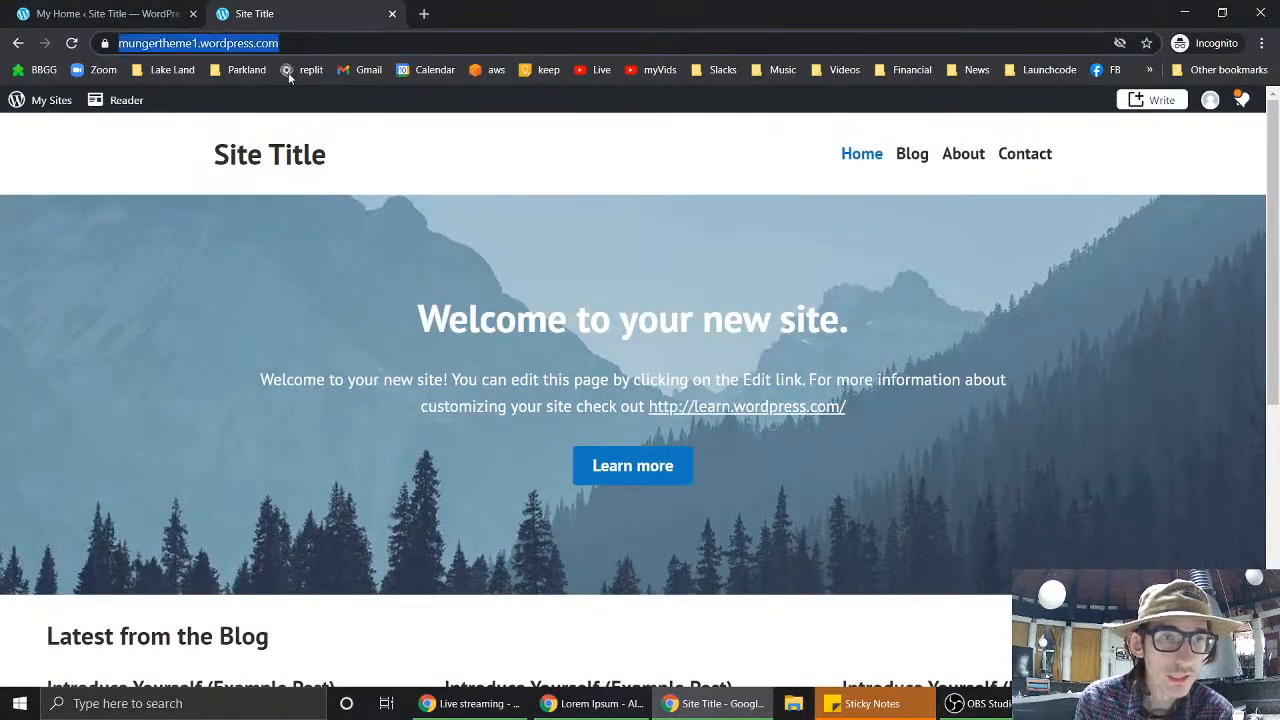
left_click(201, 44)
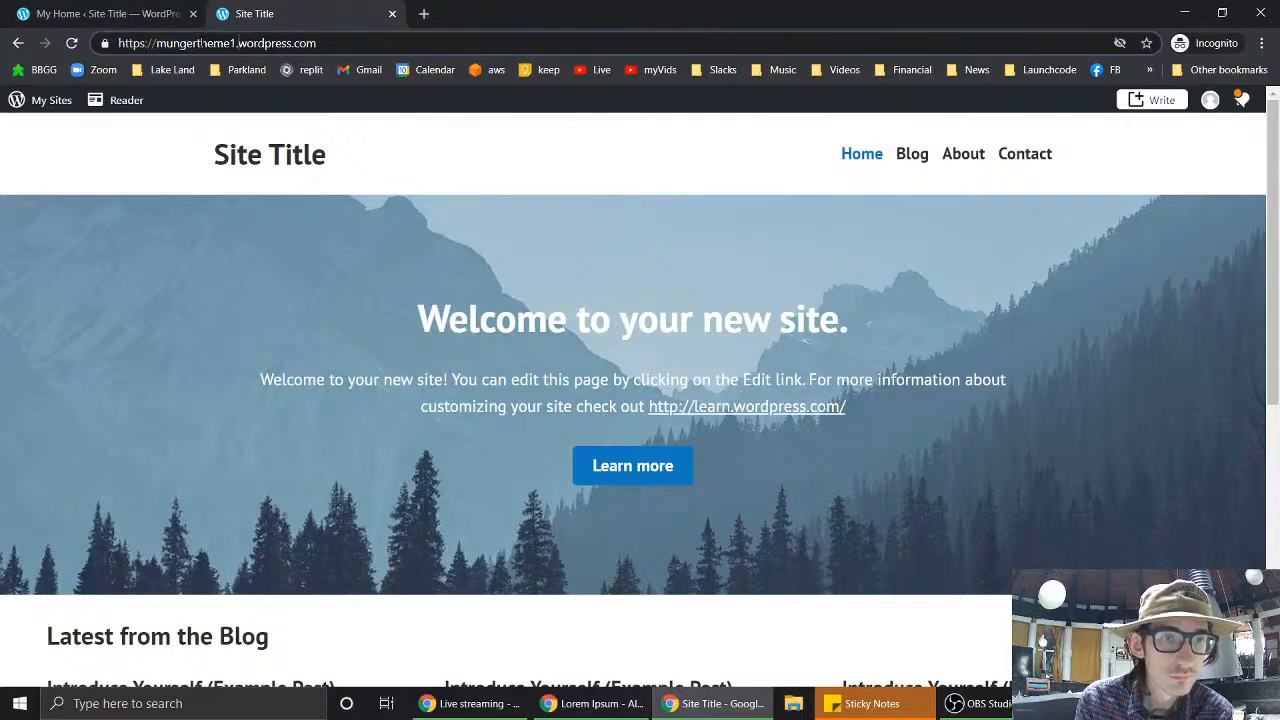
key("BackSpace")
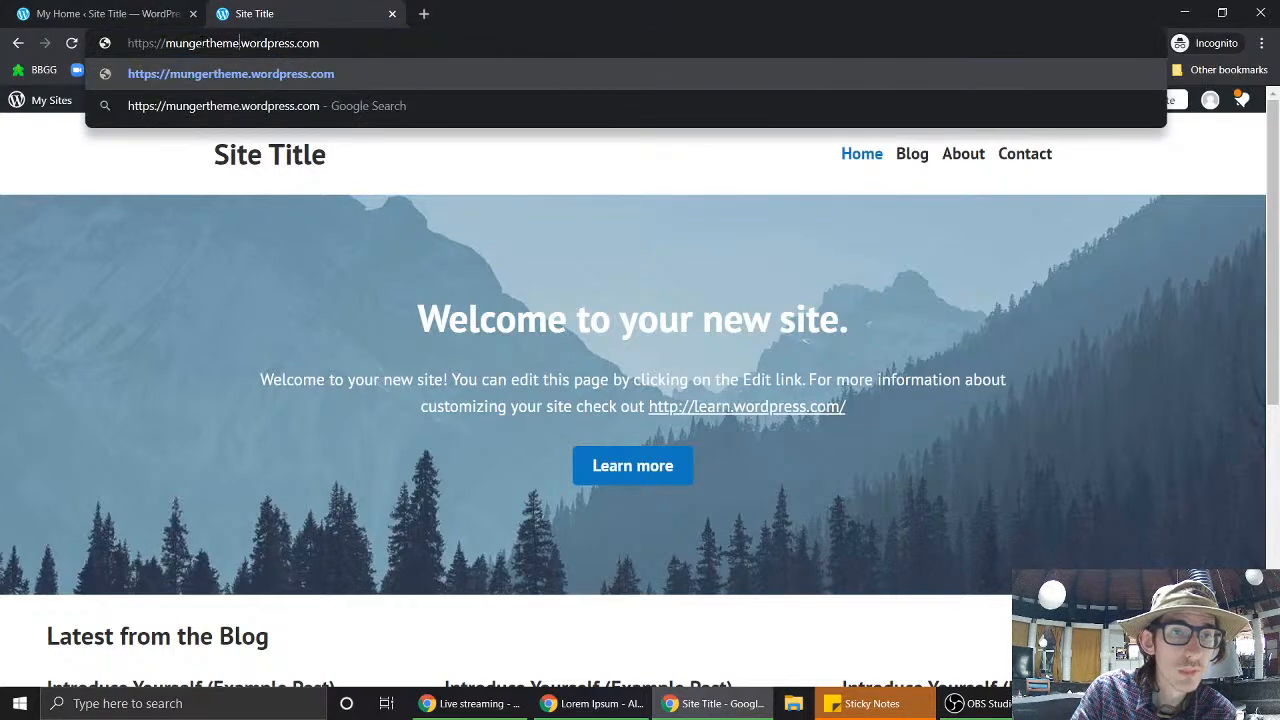
type("2")
key("Return")
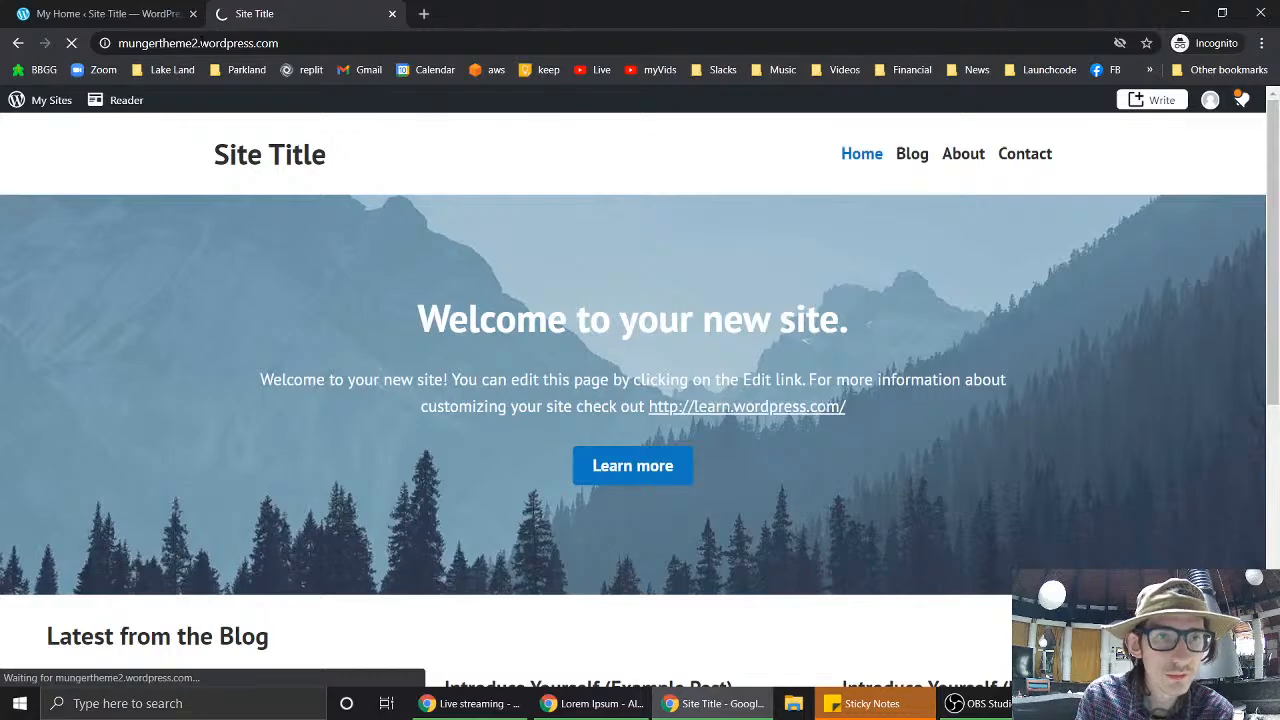
scroll(707, 404, "down", 6)
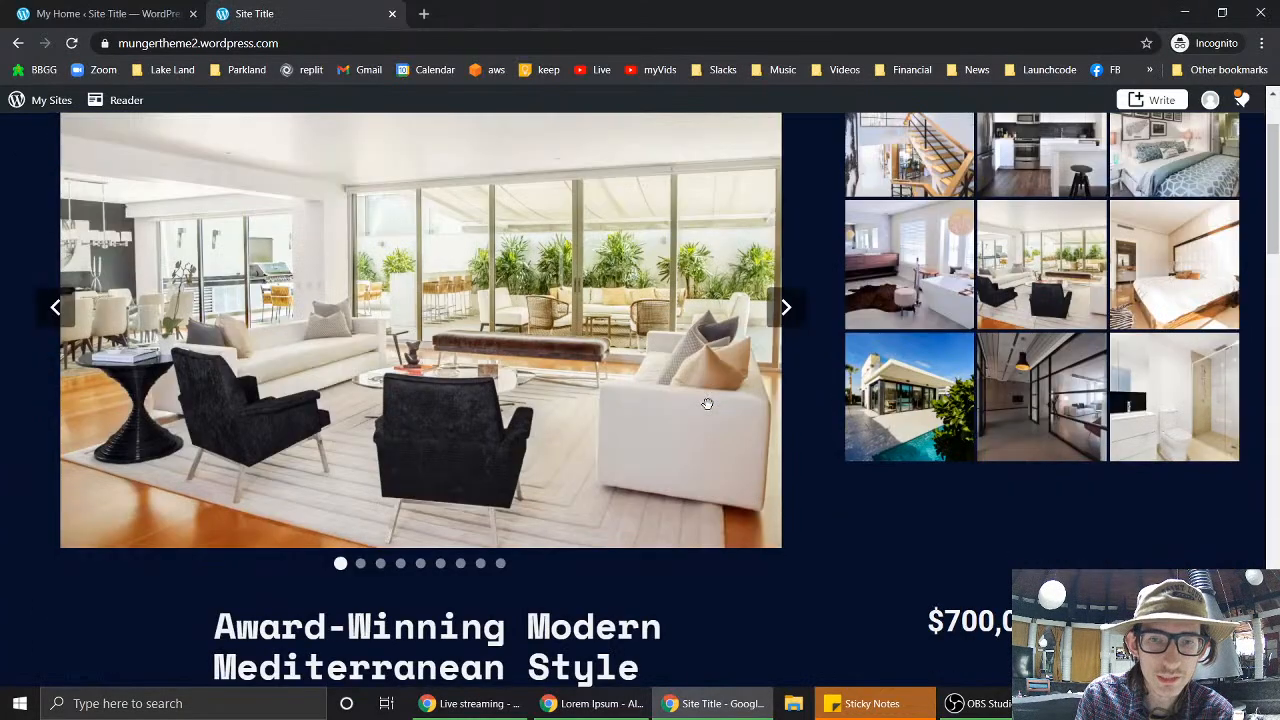
scroll(707, 404, "down", 10)
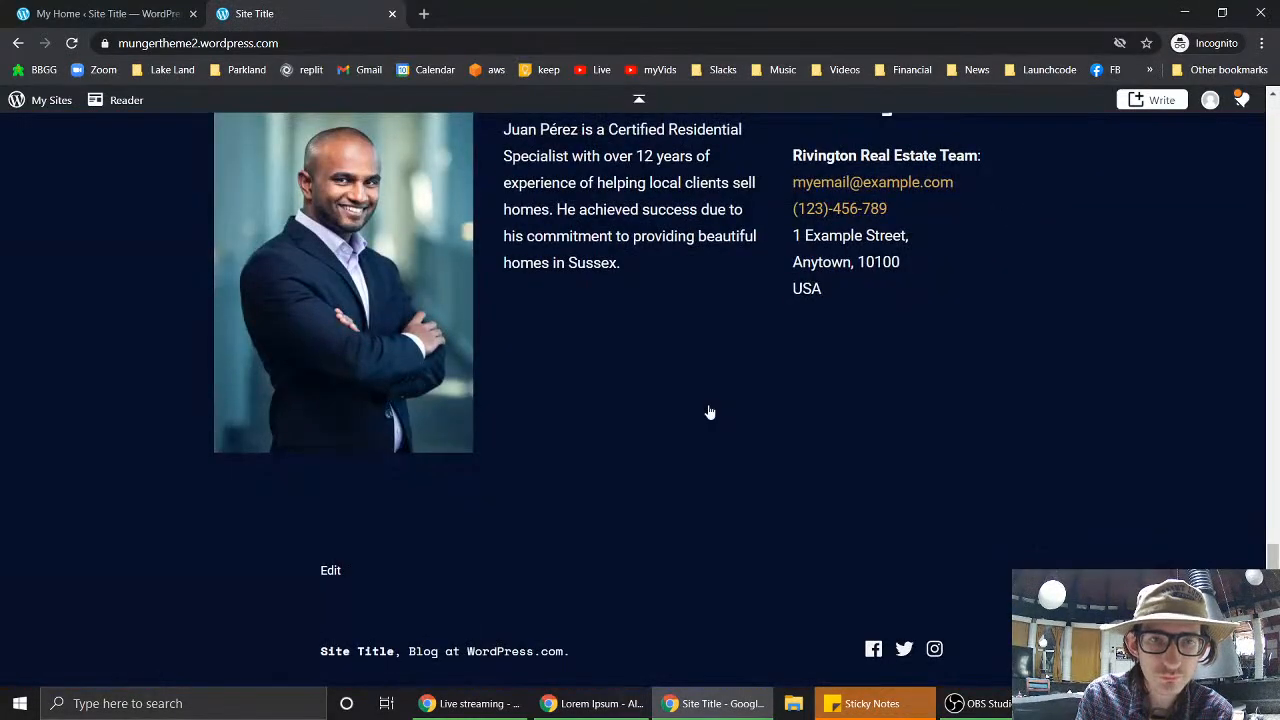
scroll(709, 413, "up", 15)
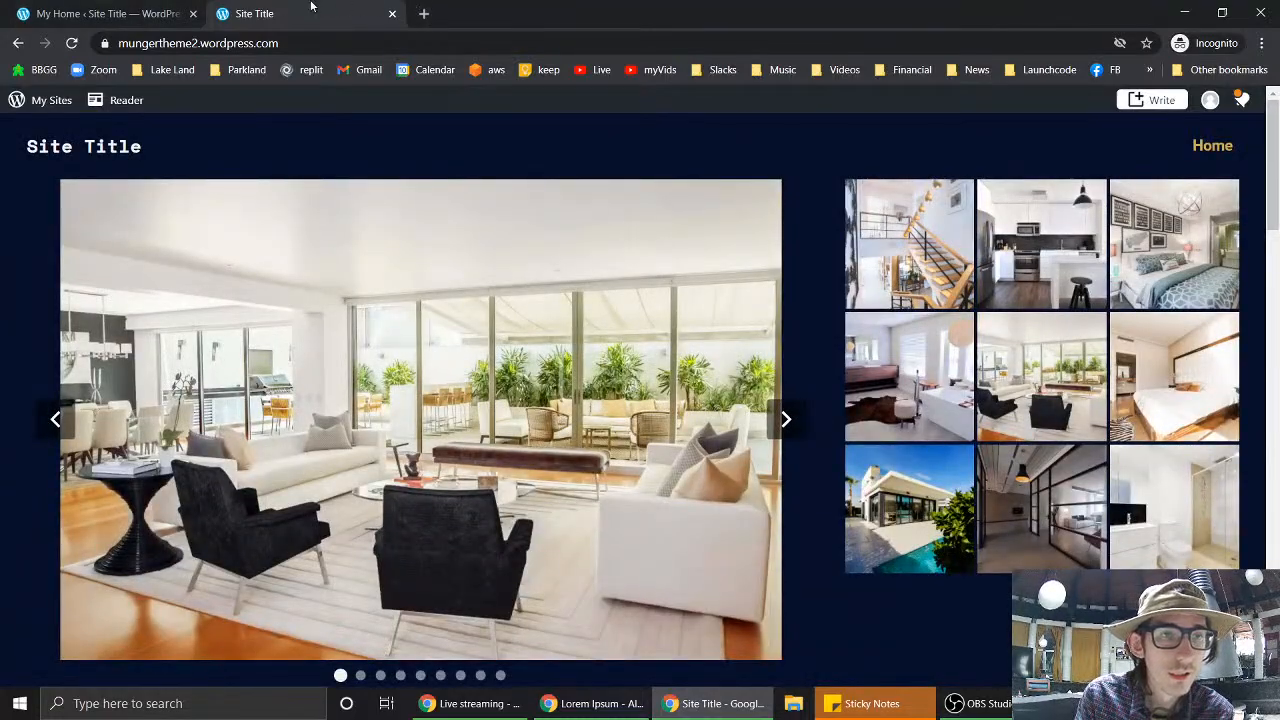
left_click(393, 14)
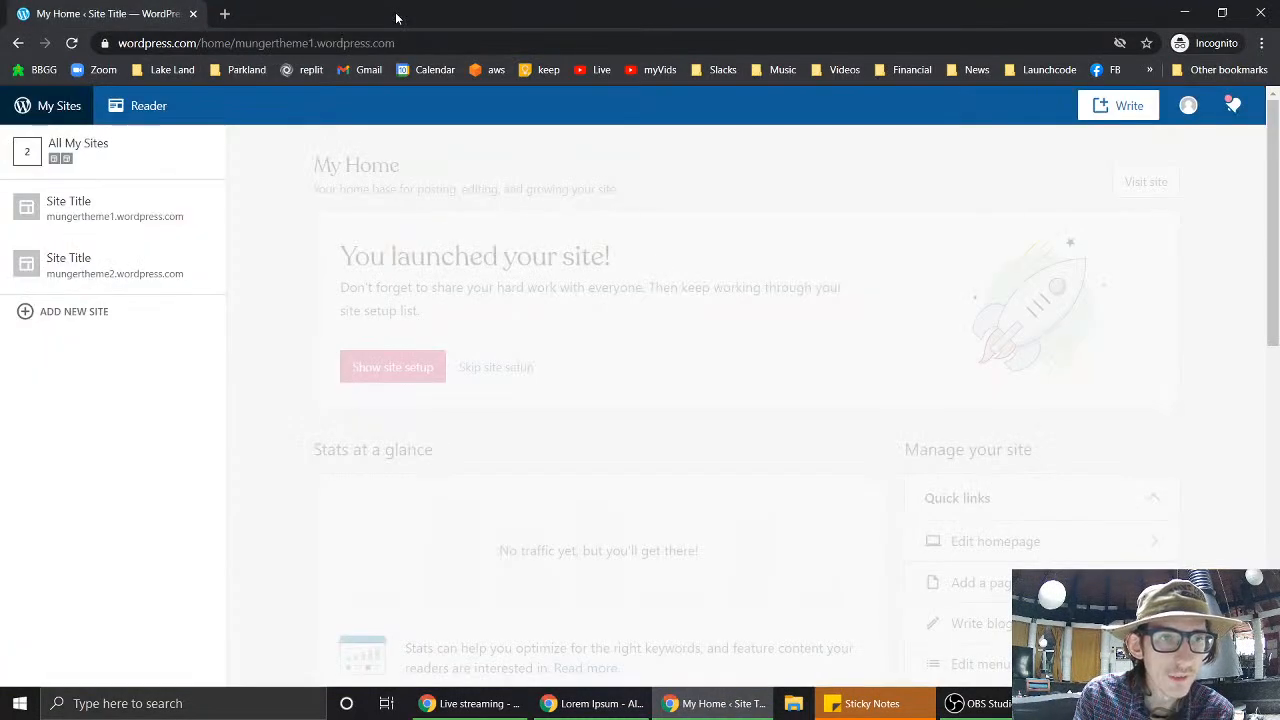
left_click(145, 209)
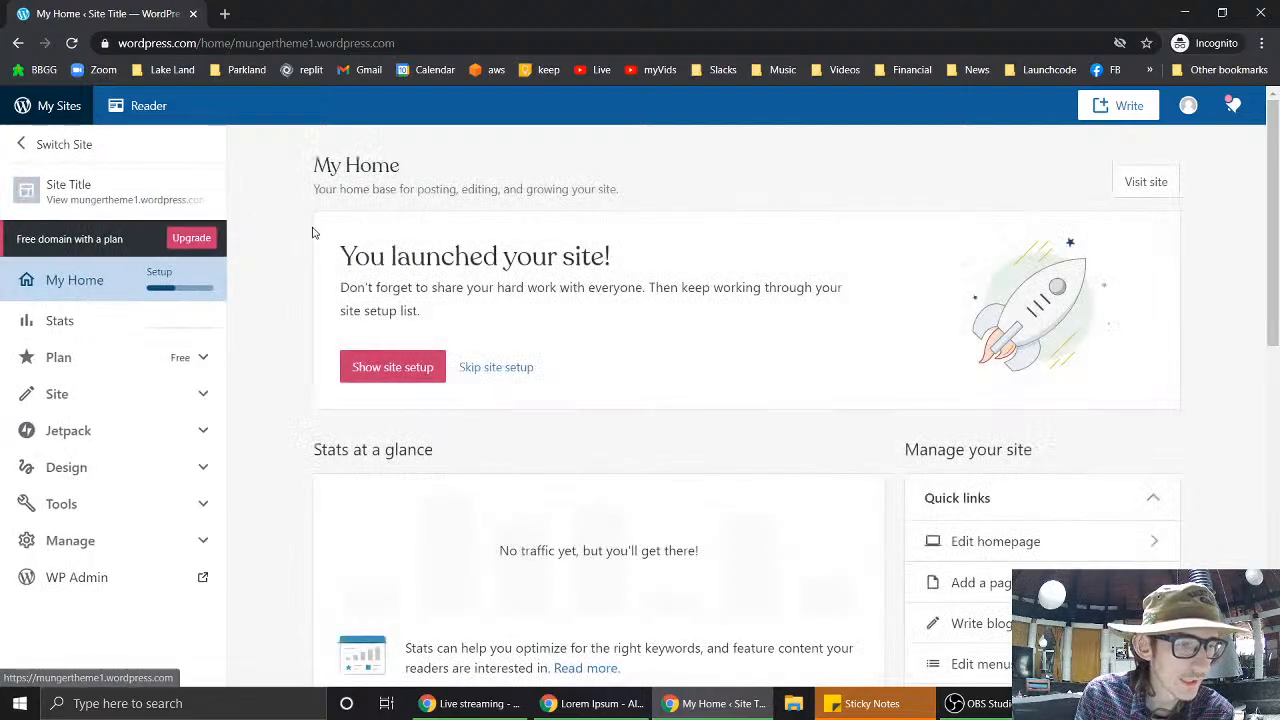
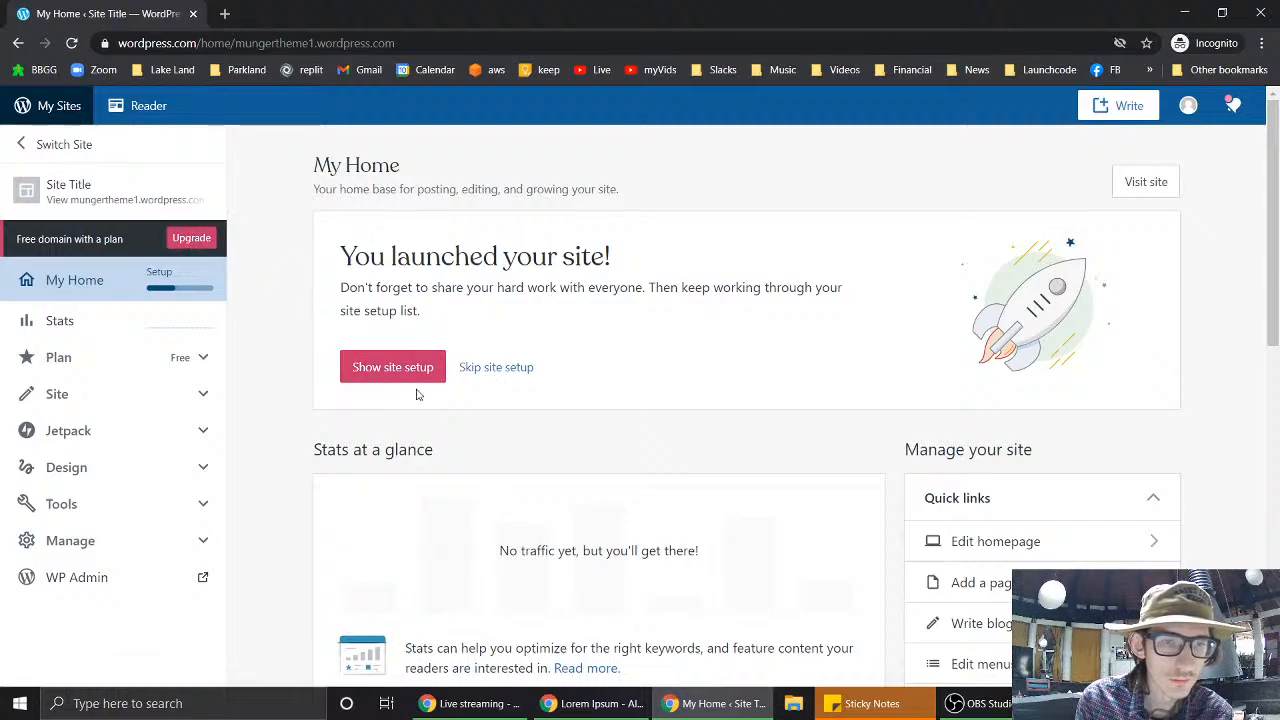
- Restore the site setup checklist on My Home and go to its Name your site step
scroll(508, 438, "down", 3)
scroll(508, 437, "up", 1)
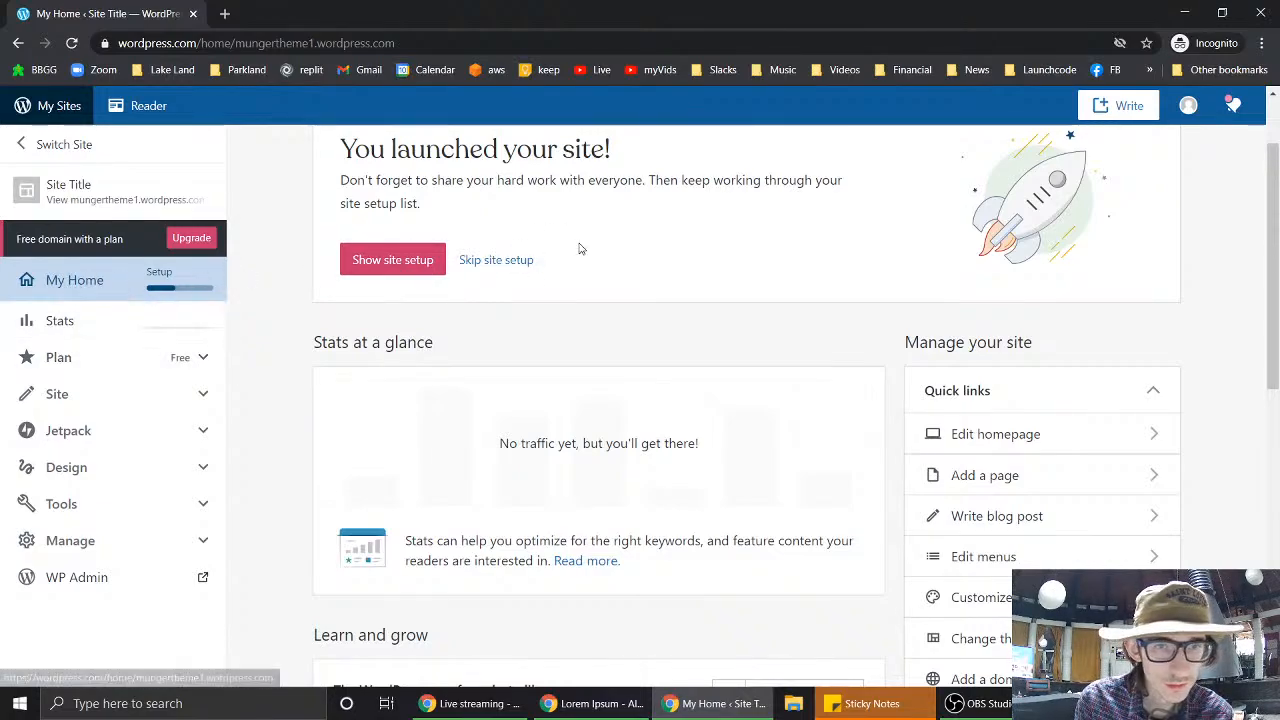
scroll(580, 249, "up", 1)
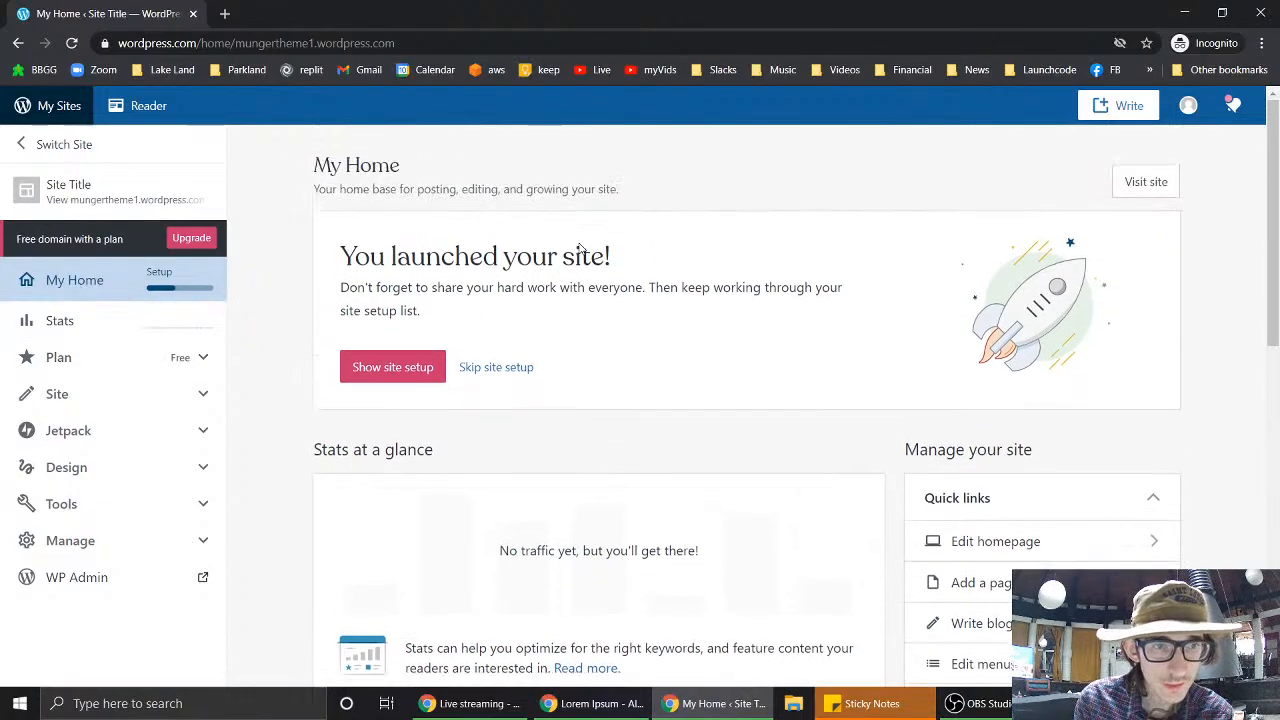
left_click(429, 369)
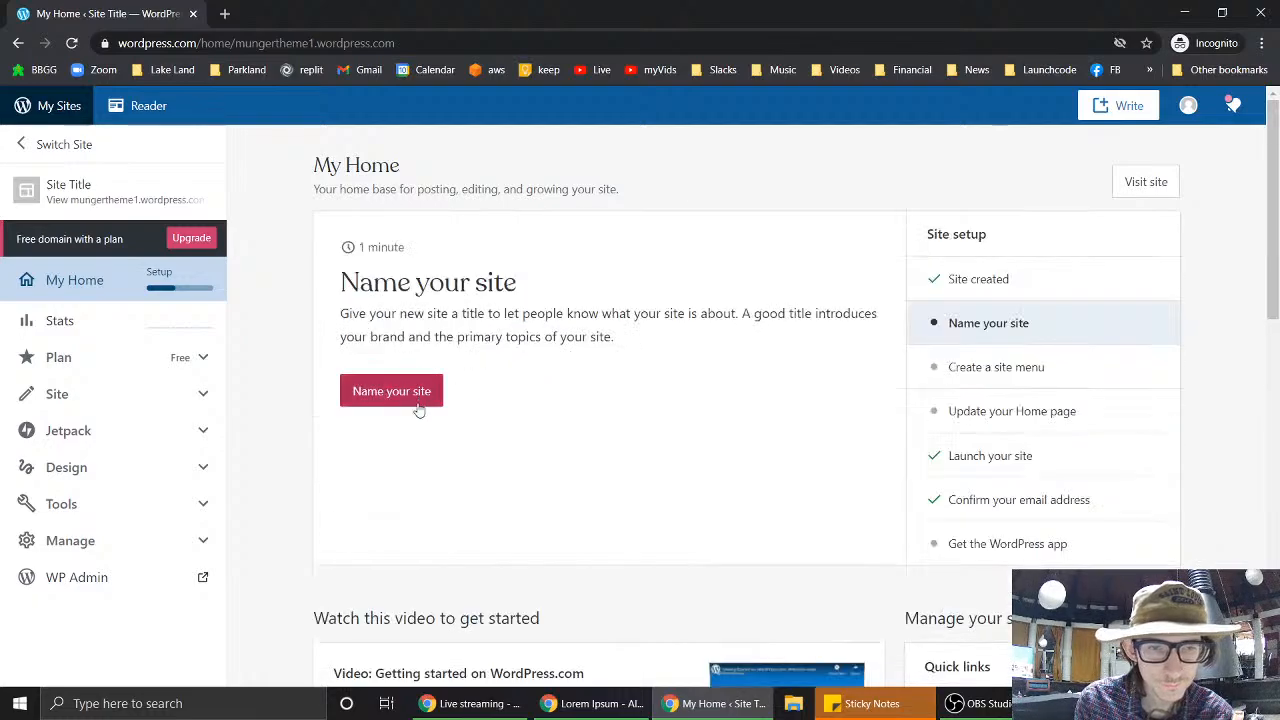
left_click(418, 410)
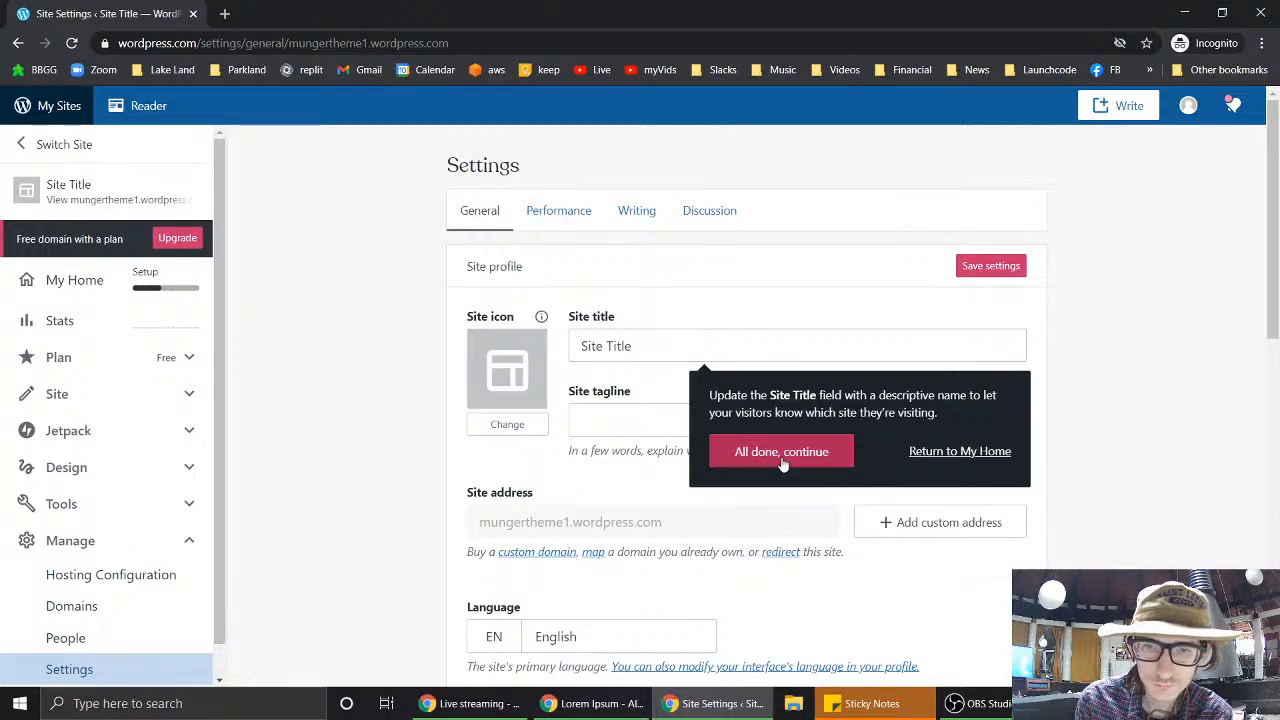
- Set both the site title and the tagline to 'mungertheme1'
left_click(782, 455)
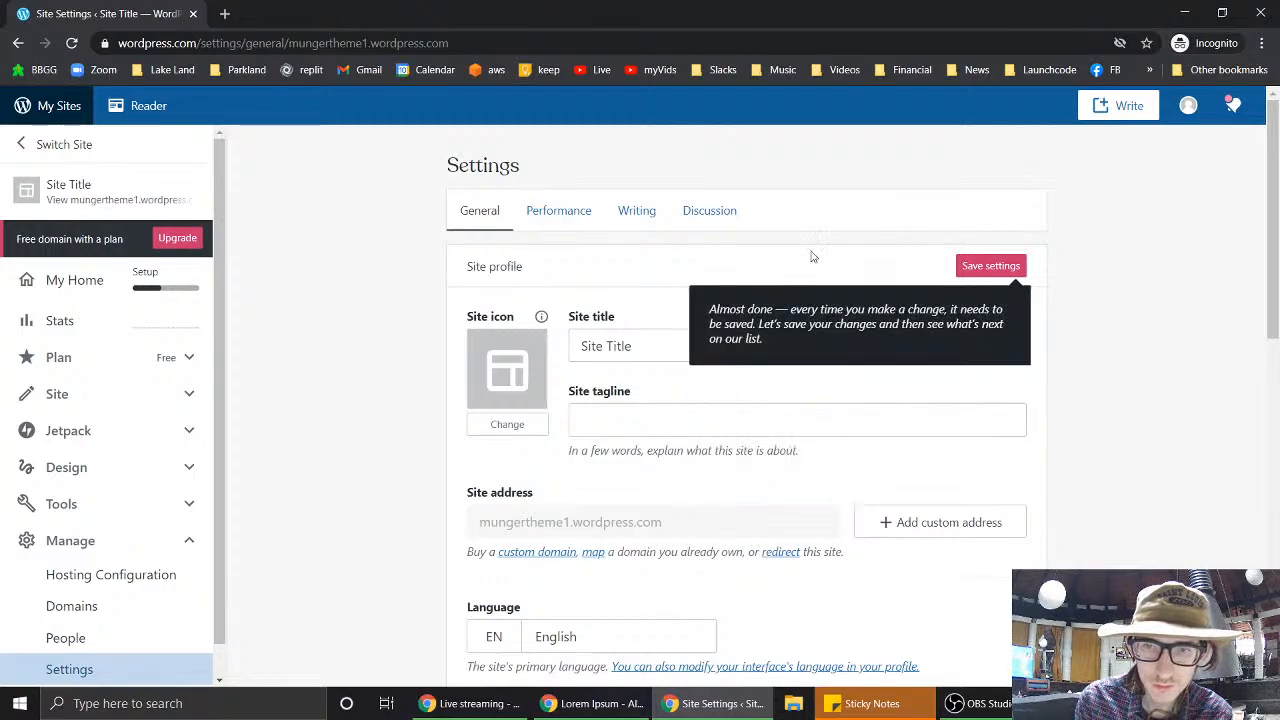
left_click(705, 396)
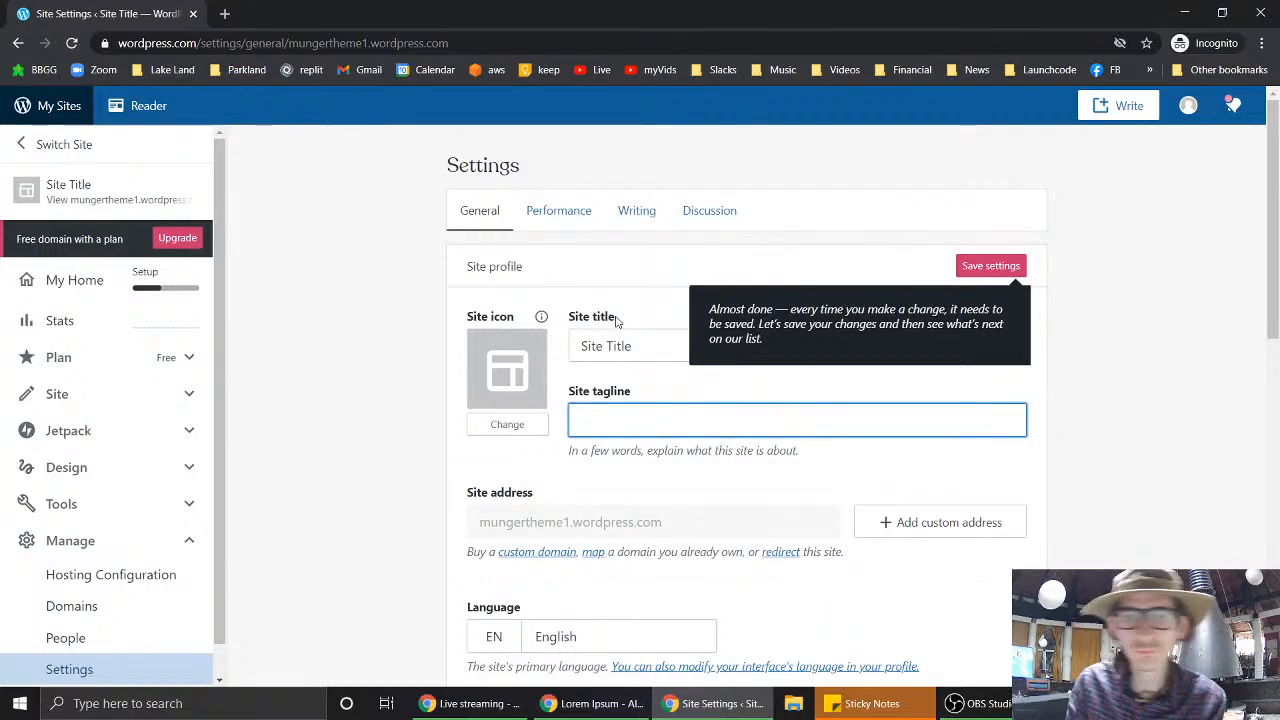
double_click(640, 346)
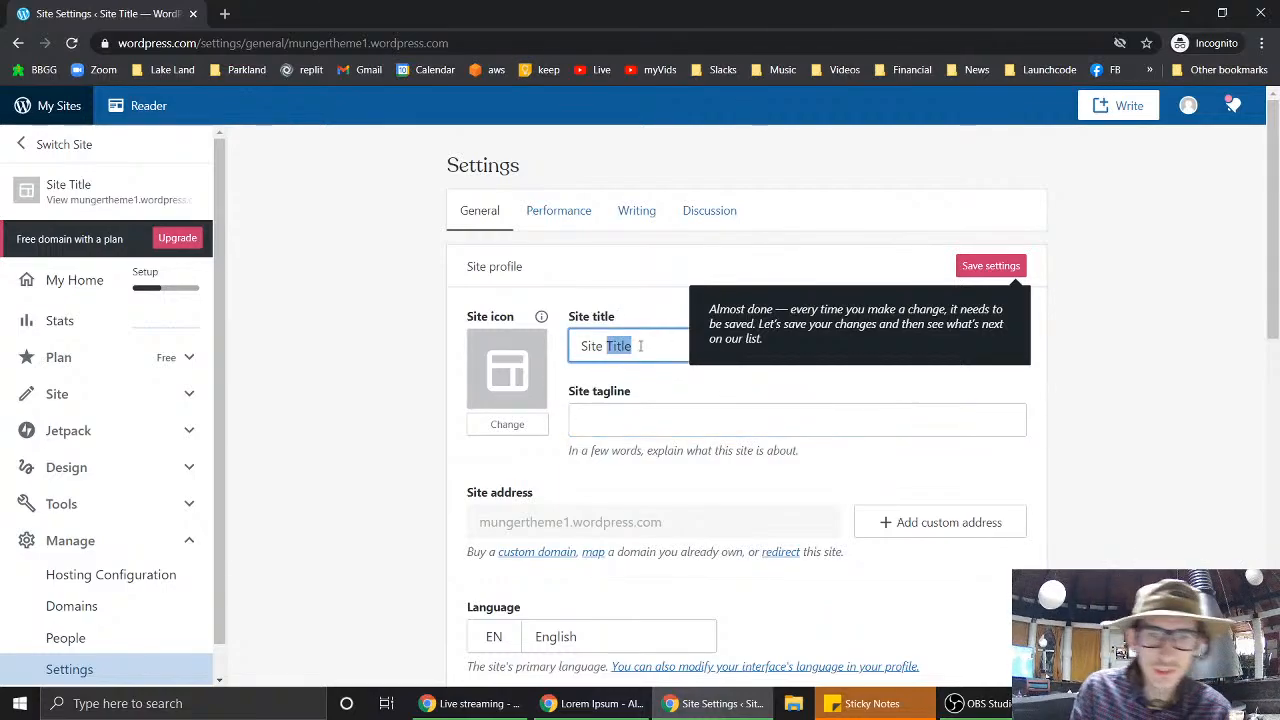
left_click(640, 346)
type("mungertheme1")
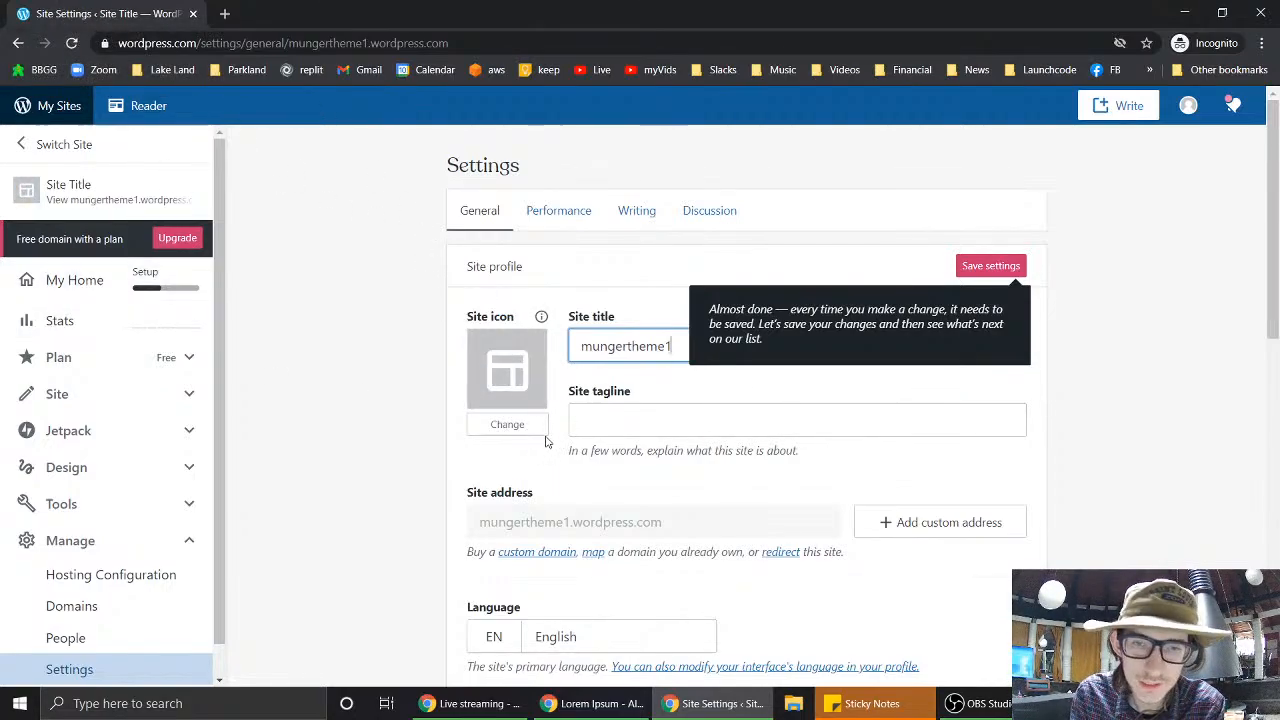
left_click(699, 407)
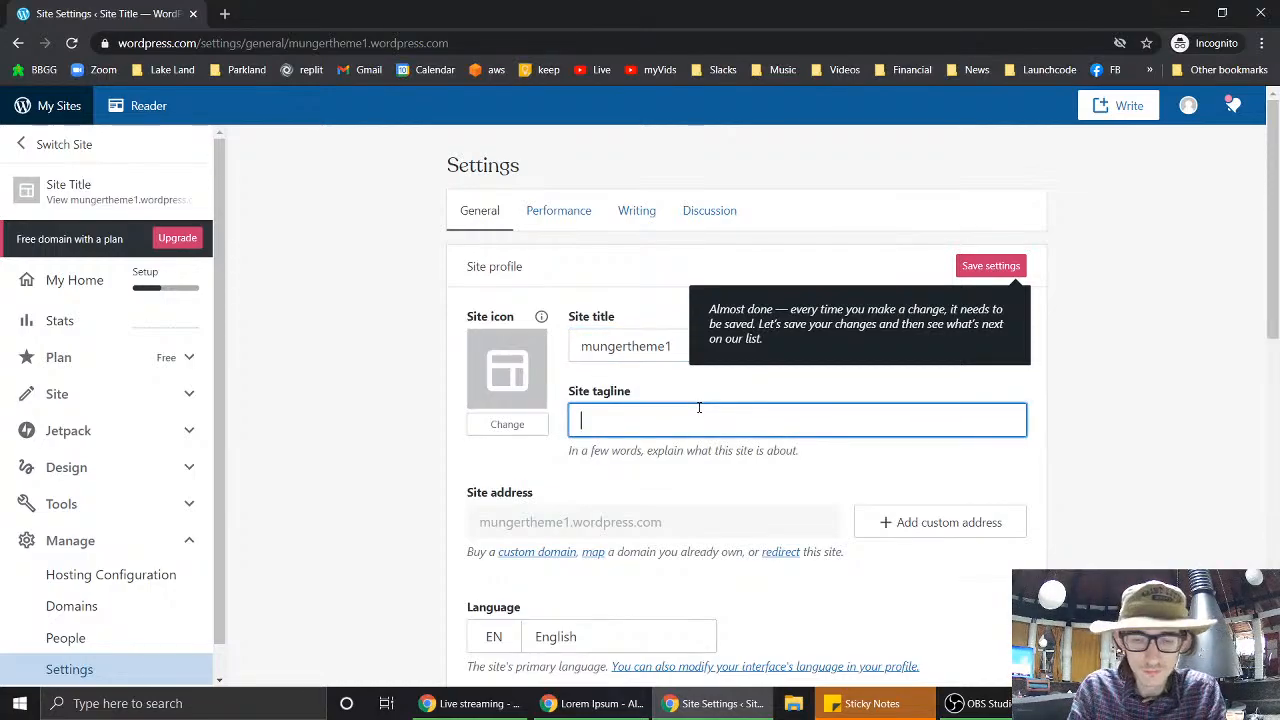
type("1")
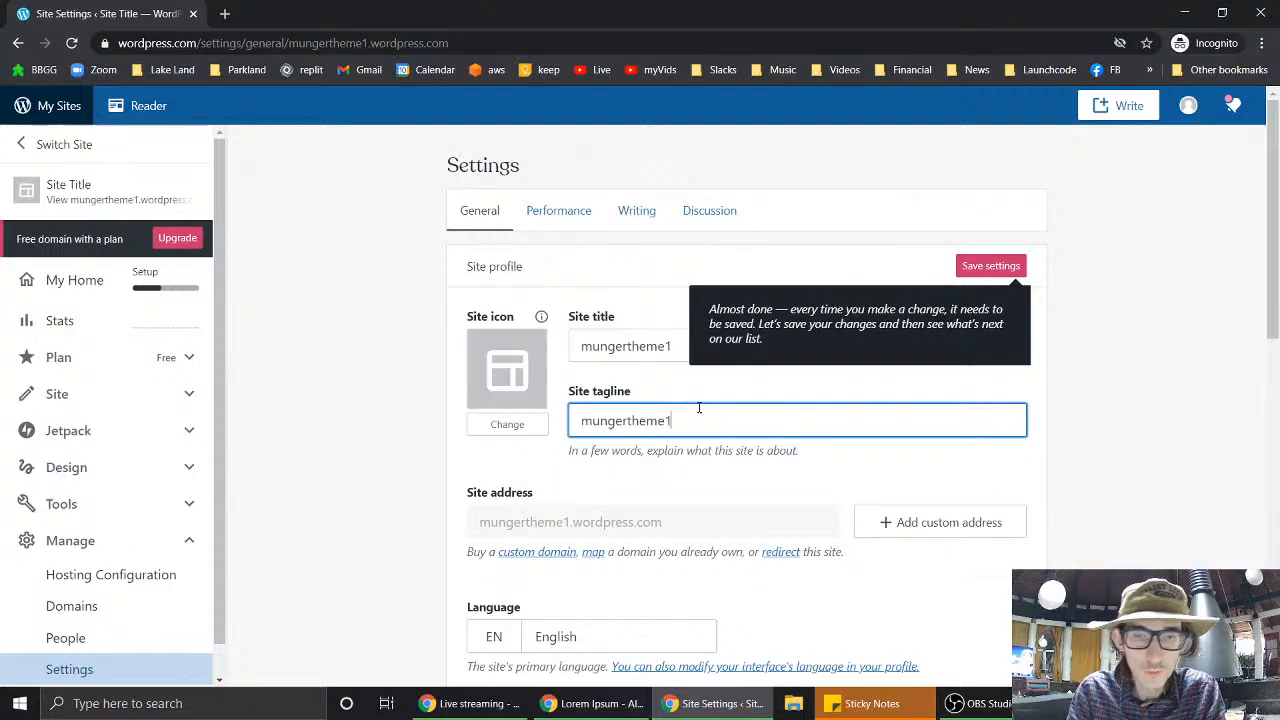
- Turn on 'Discourage search engines from indexing this site' under Privacy
scroll(699, 408, "down", 3)
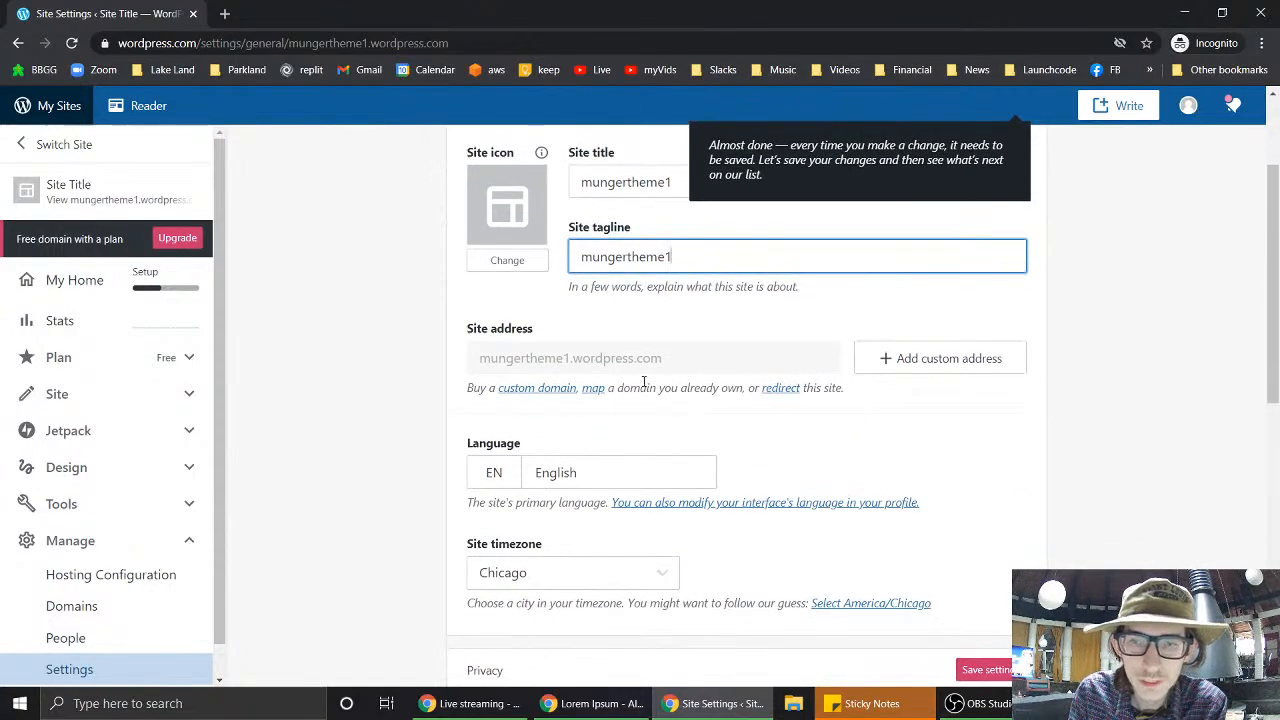
scroll(825, 498, "down", 3)
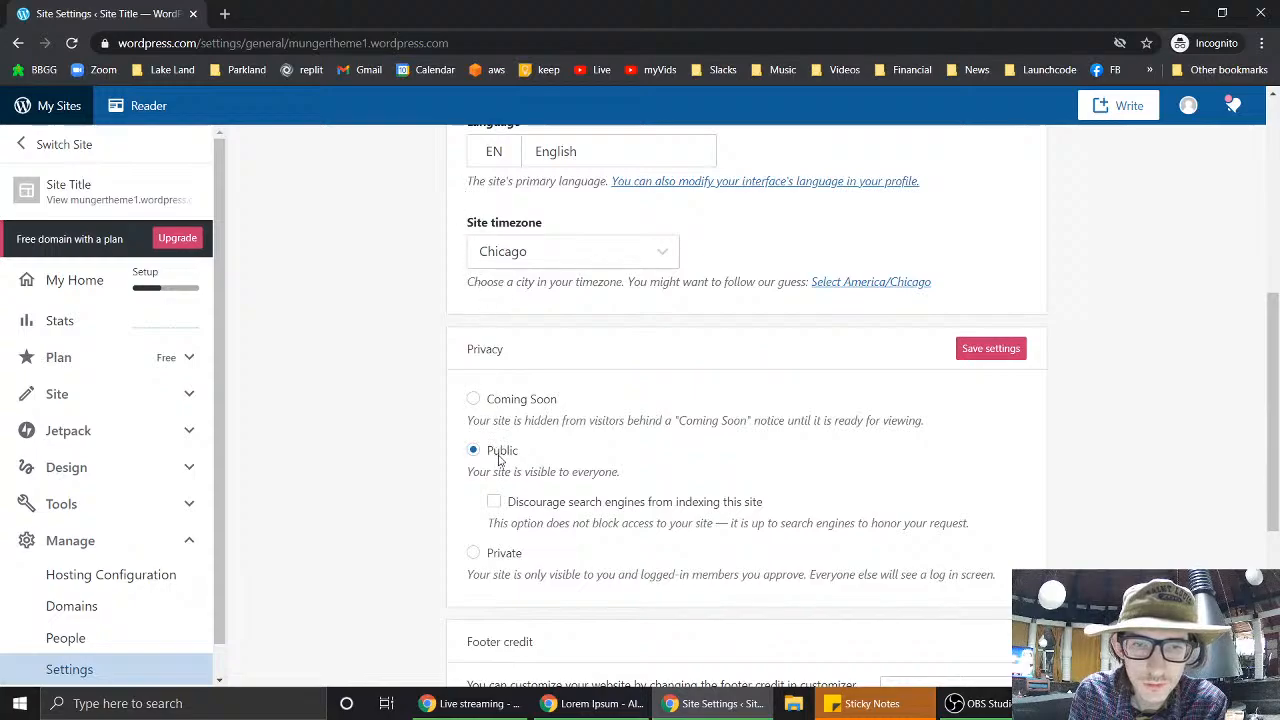
scroll(630, 452, "down", 1)
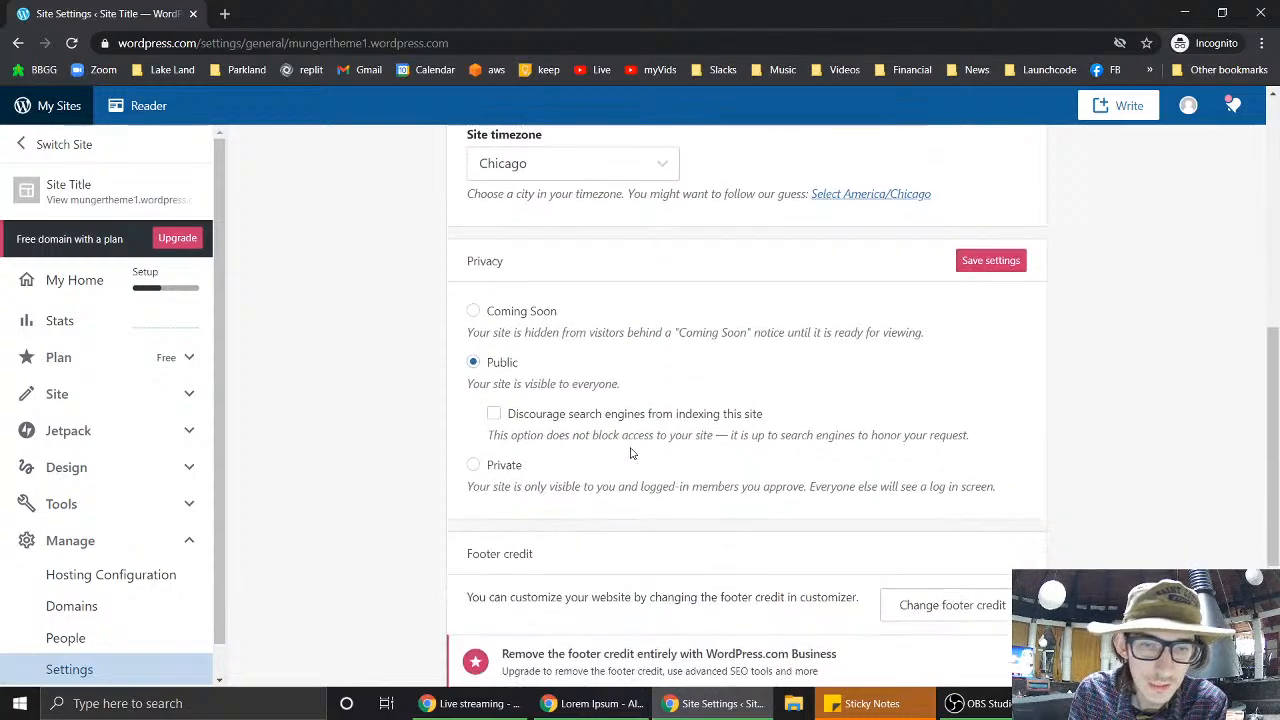
scroll(630, 452, "down", 1)
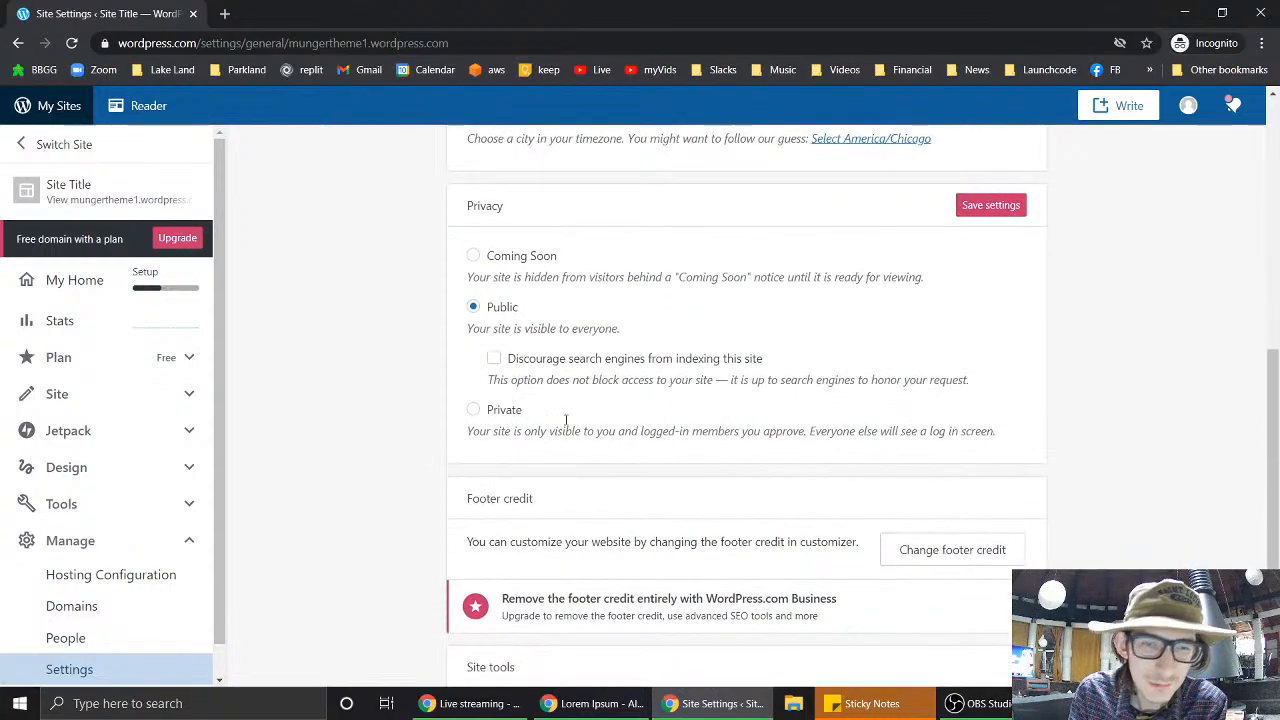
left_click(494, 359)
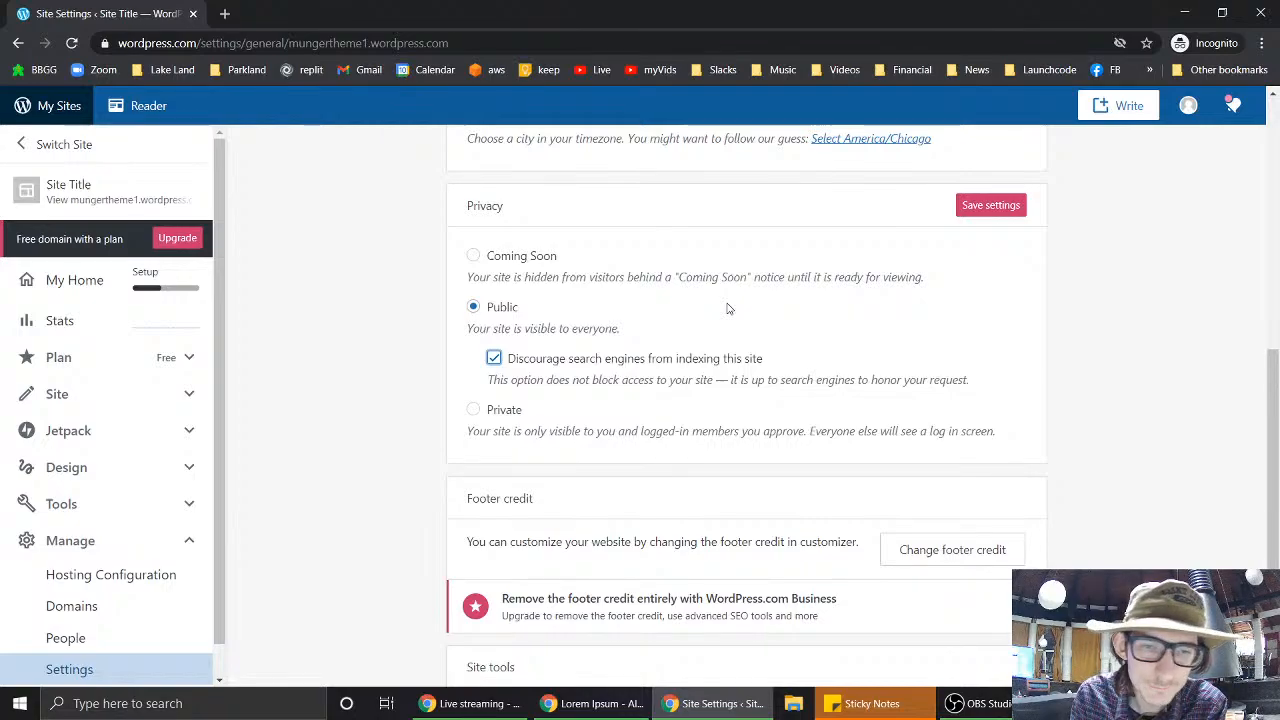
left_click(494, 357)
left_click(494, 357)
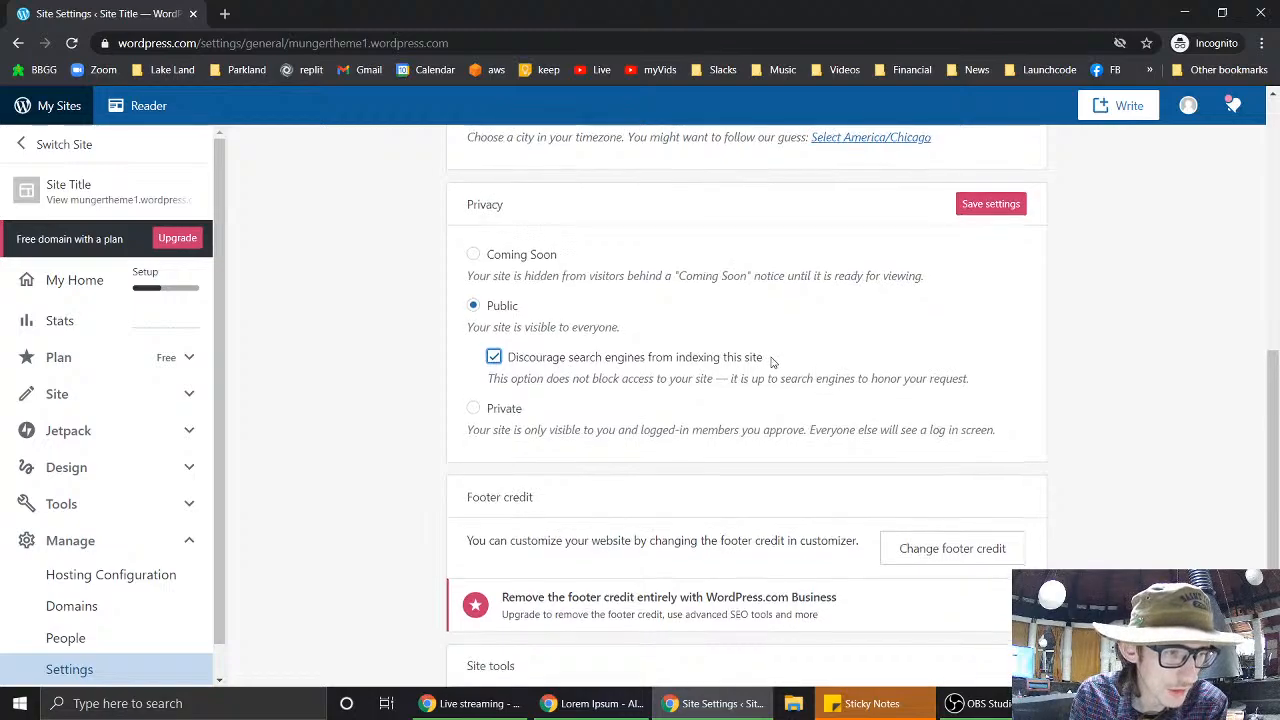
scroll(771, 361, "down", 1)
scroll(771, 361, "up", 1)
scroll(771, 361, "down", 1)
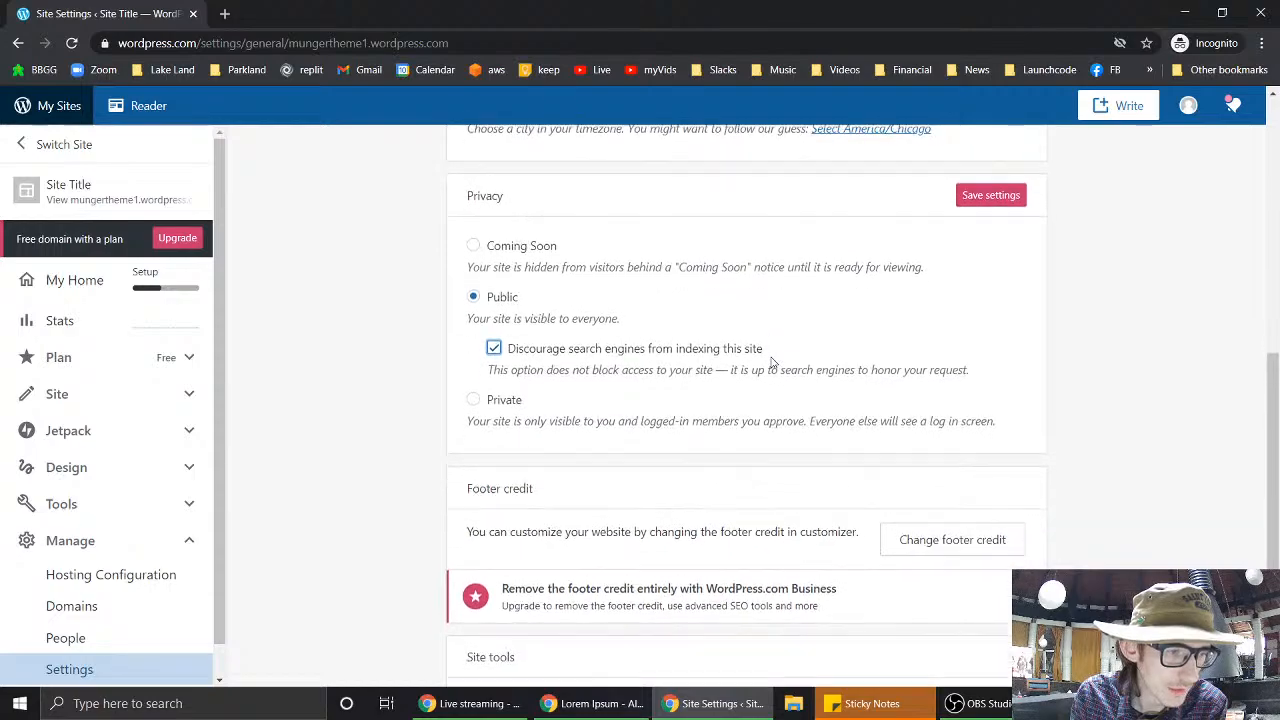
scroll(771, 361, "up", 1)
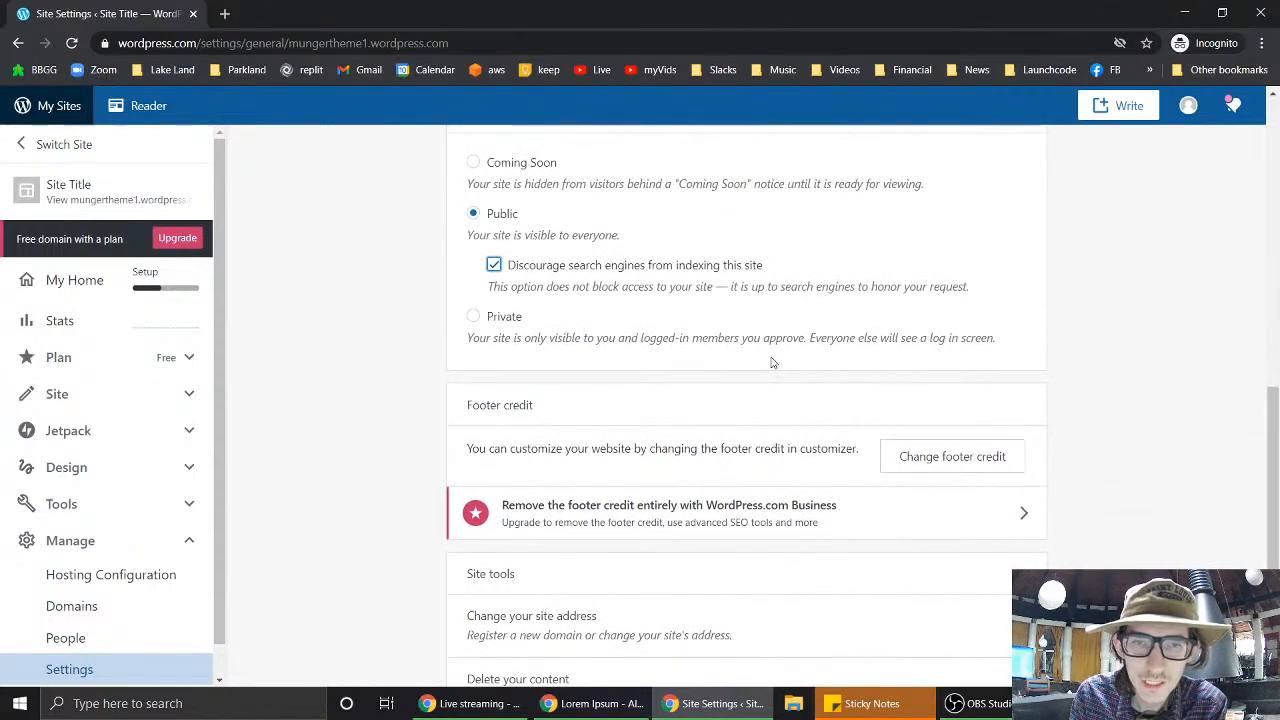
scroll(771, 361, "down", 1)
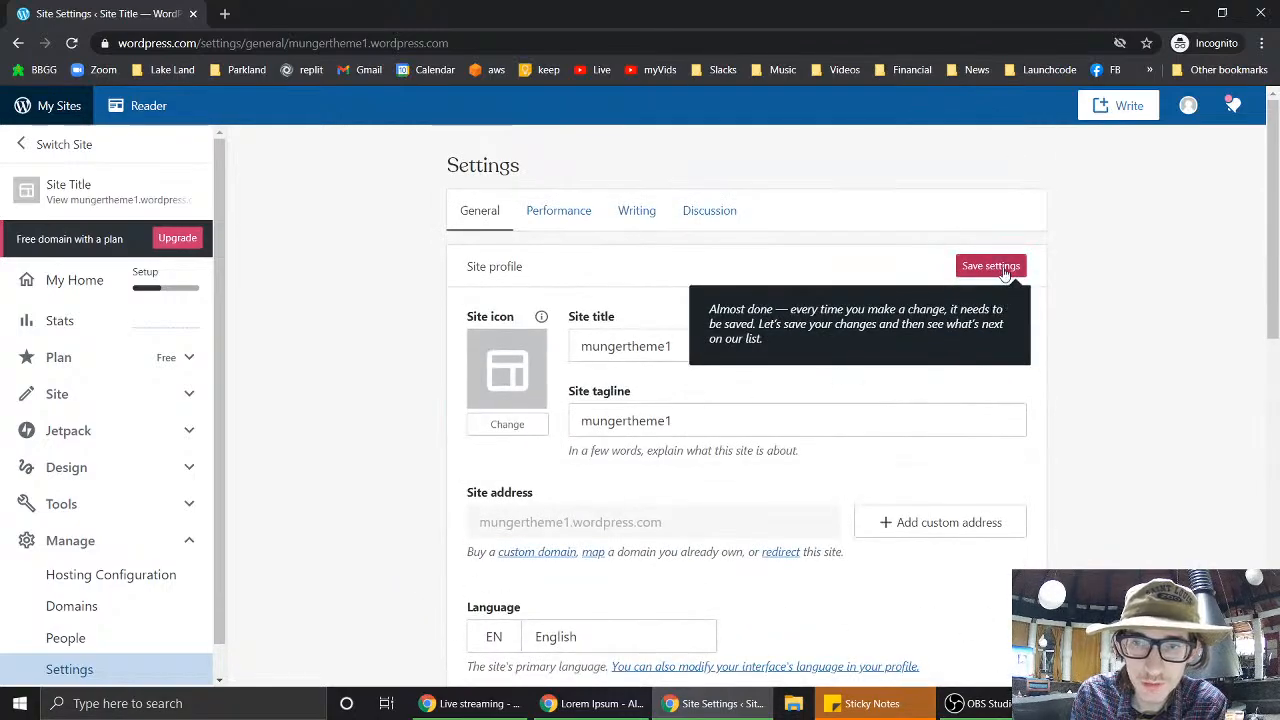
- Save the general settings and go back to My Home, confirming the leave-page prompt
left_click(1004, 270)
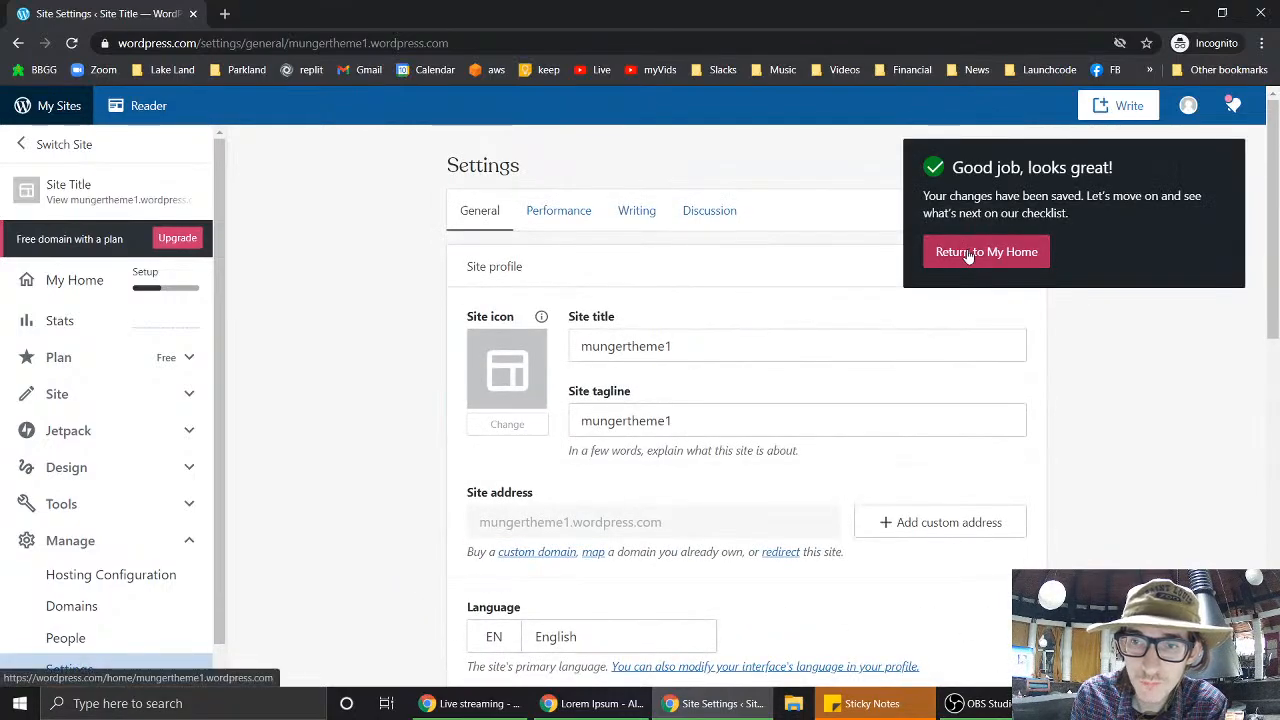
left_click(967, 253)
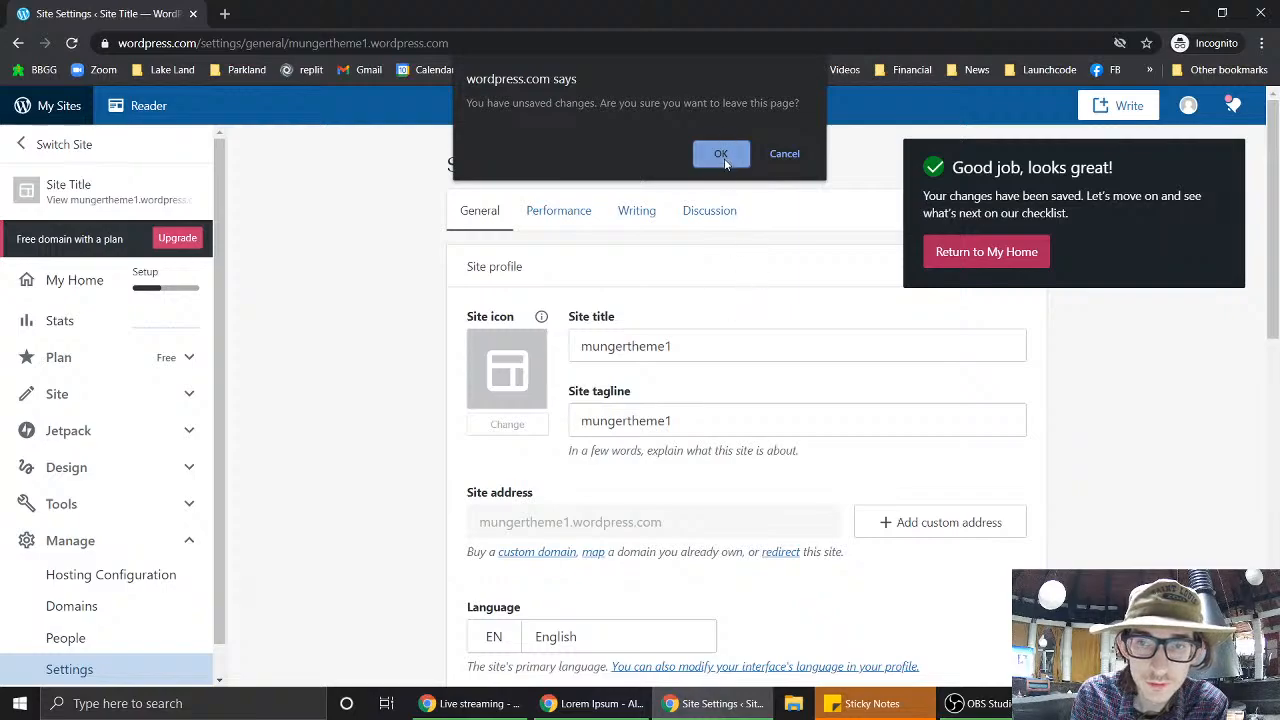
left_click(726, 163)
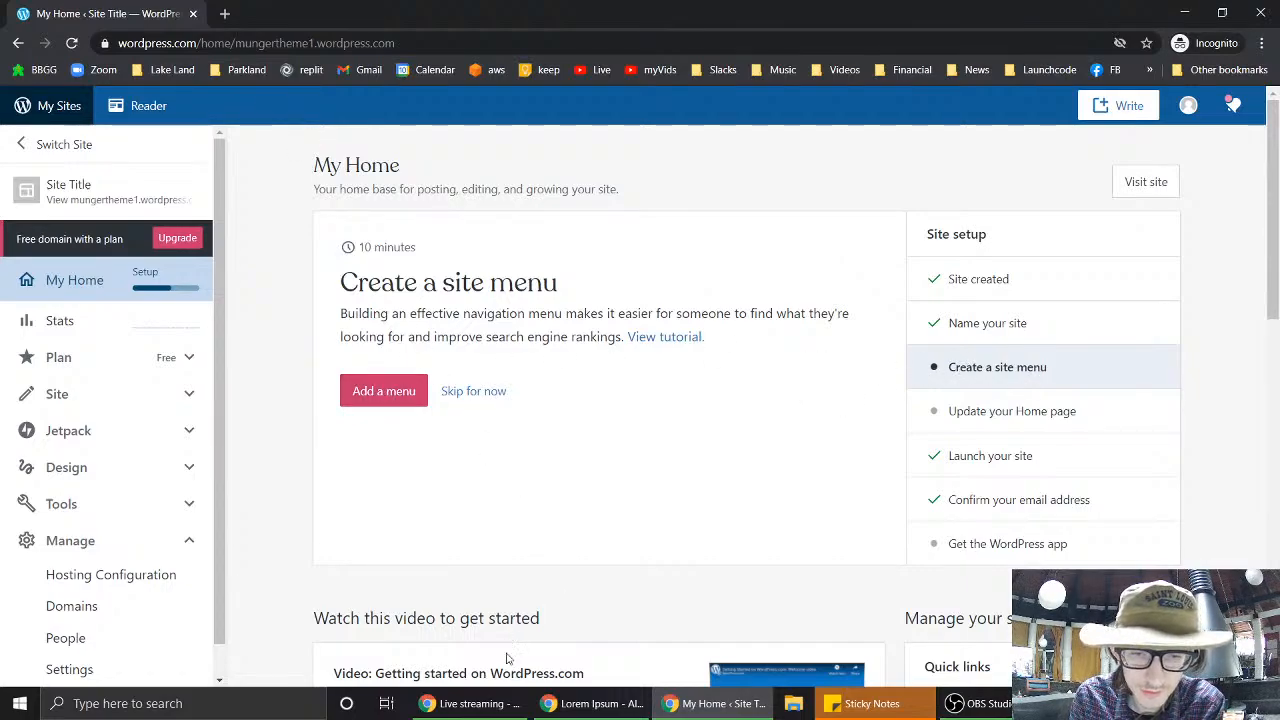
- Check the assignment instructions in Canvas, then switch back to the WordPress dashboard
left_click(589, 707)
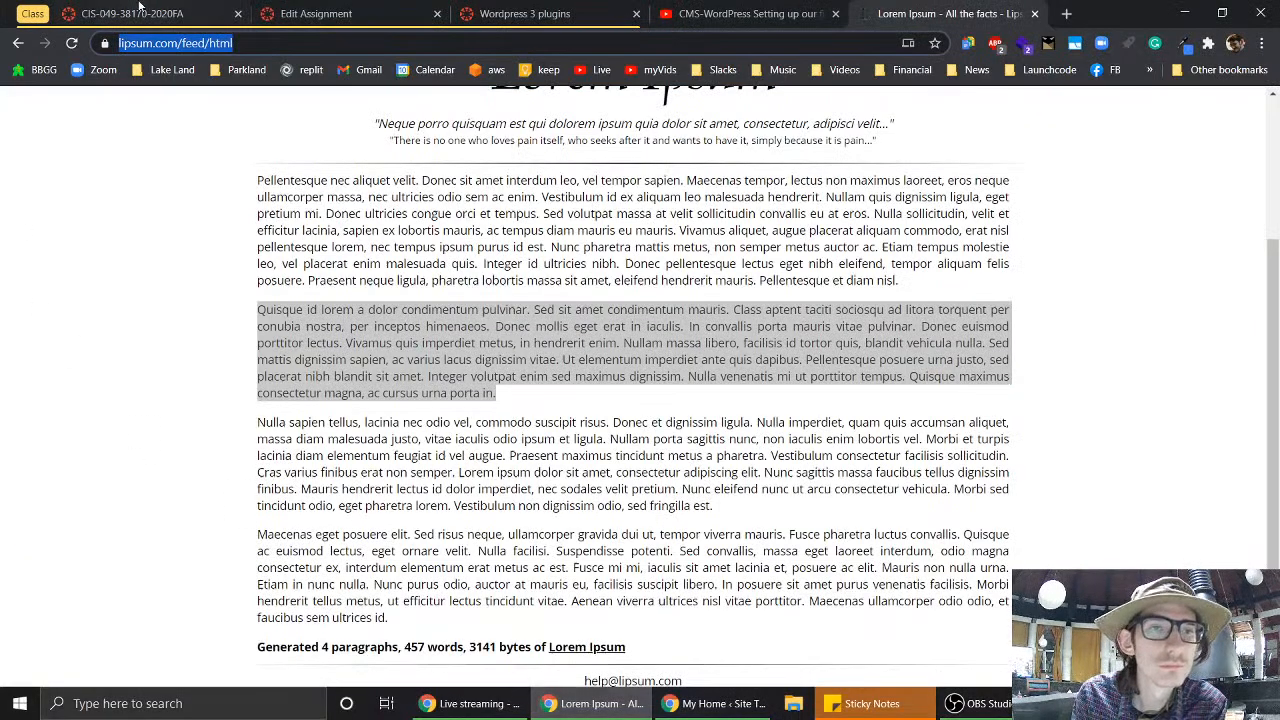
left_click(353, 13)
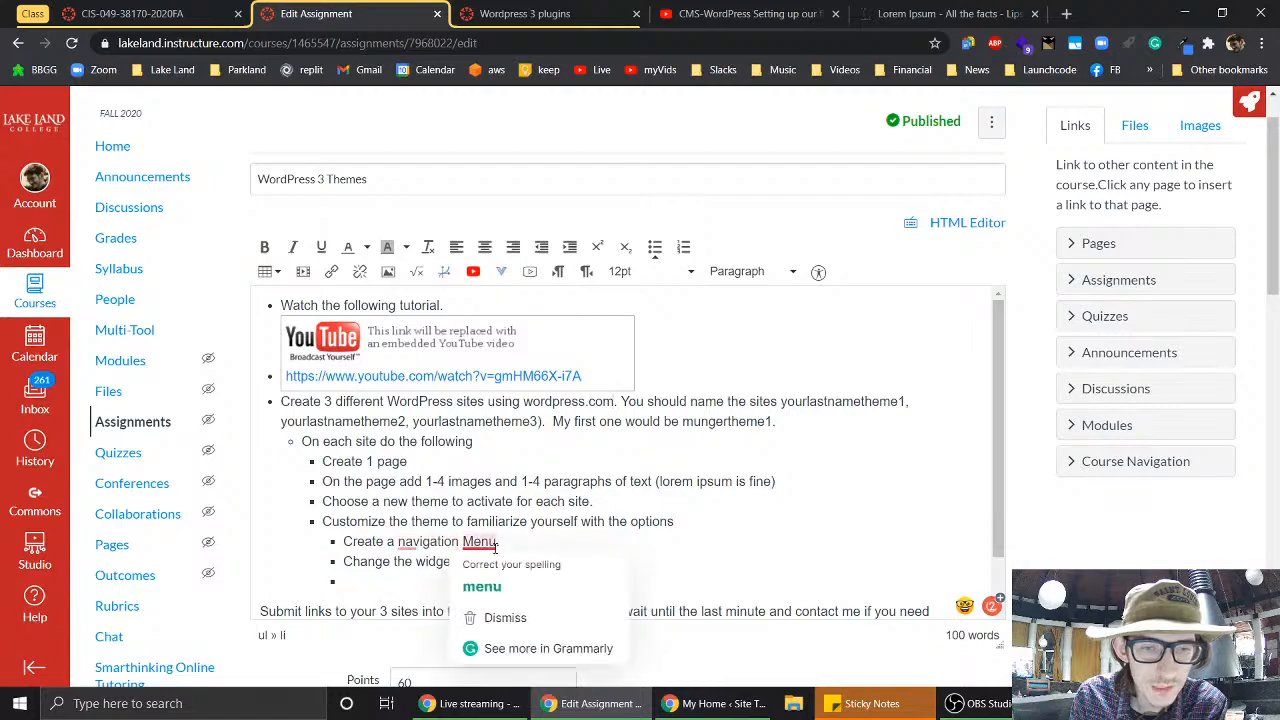
left_click(716, 703)
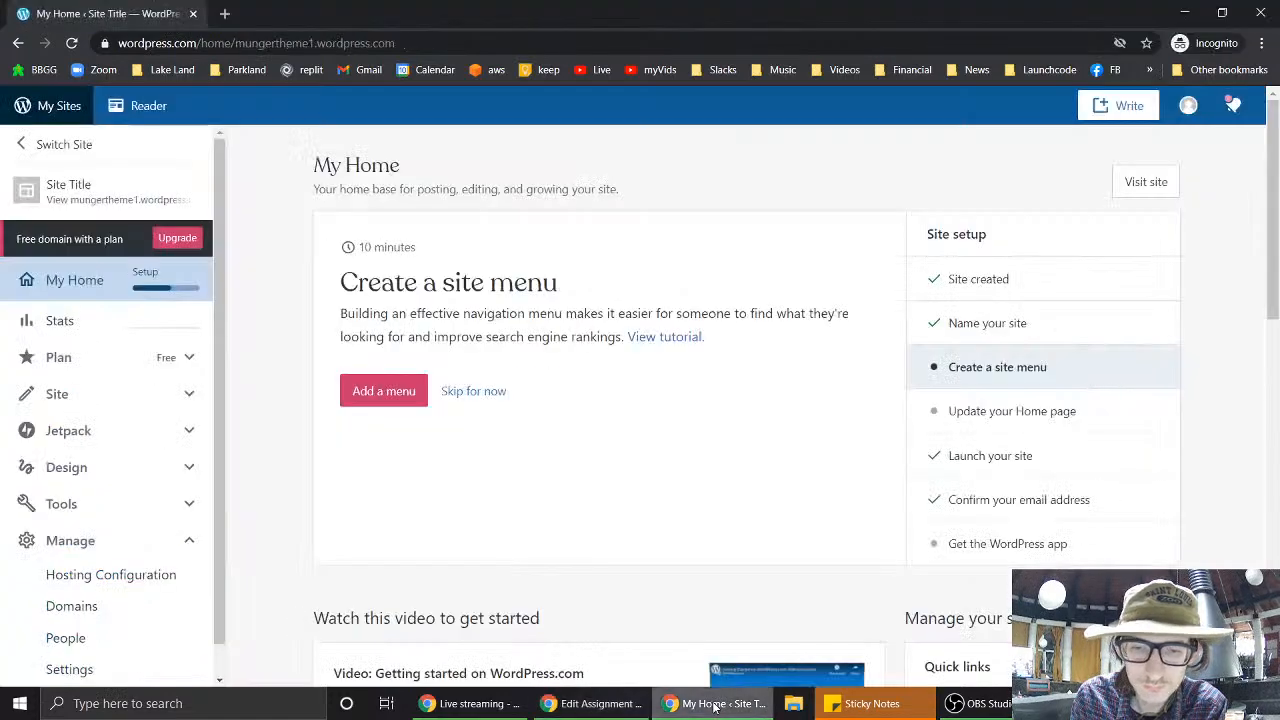
- Start creating the site menu in the Customizer and remove Blog from the Primary menu
left_click(407, 392)
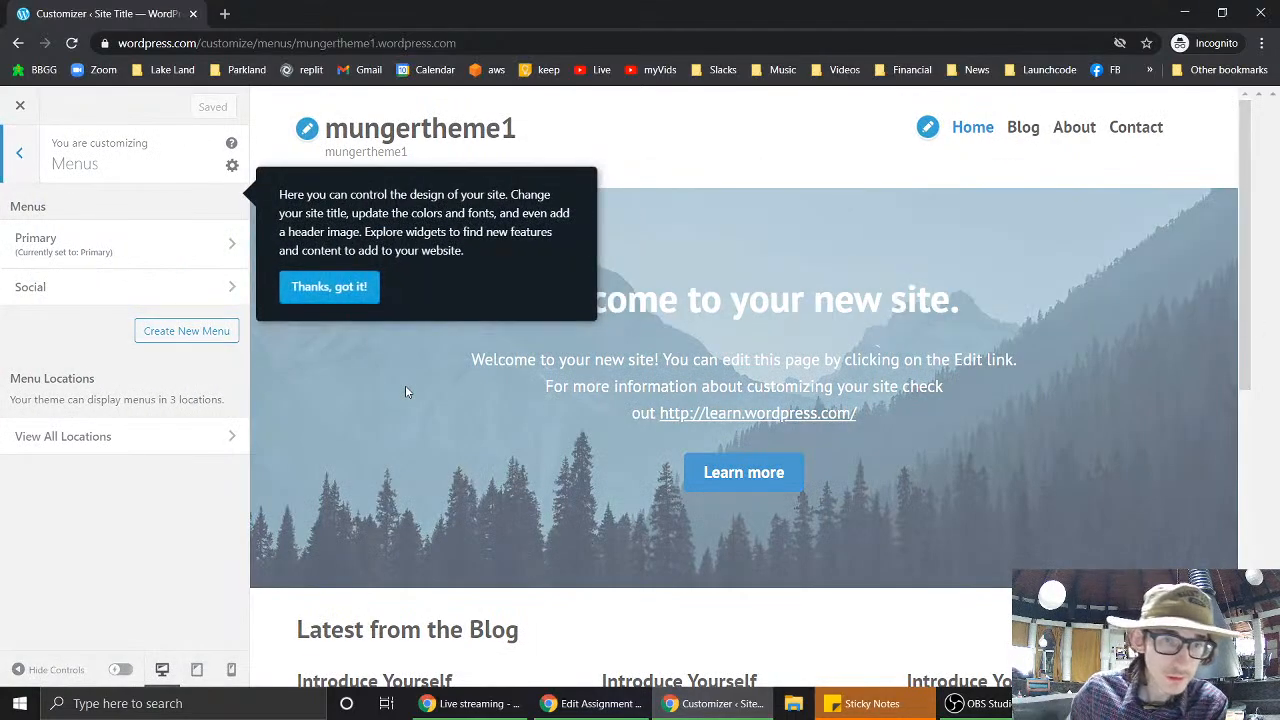
left_click(334, 288)
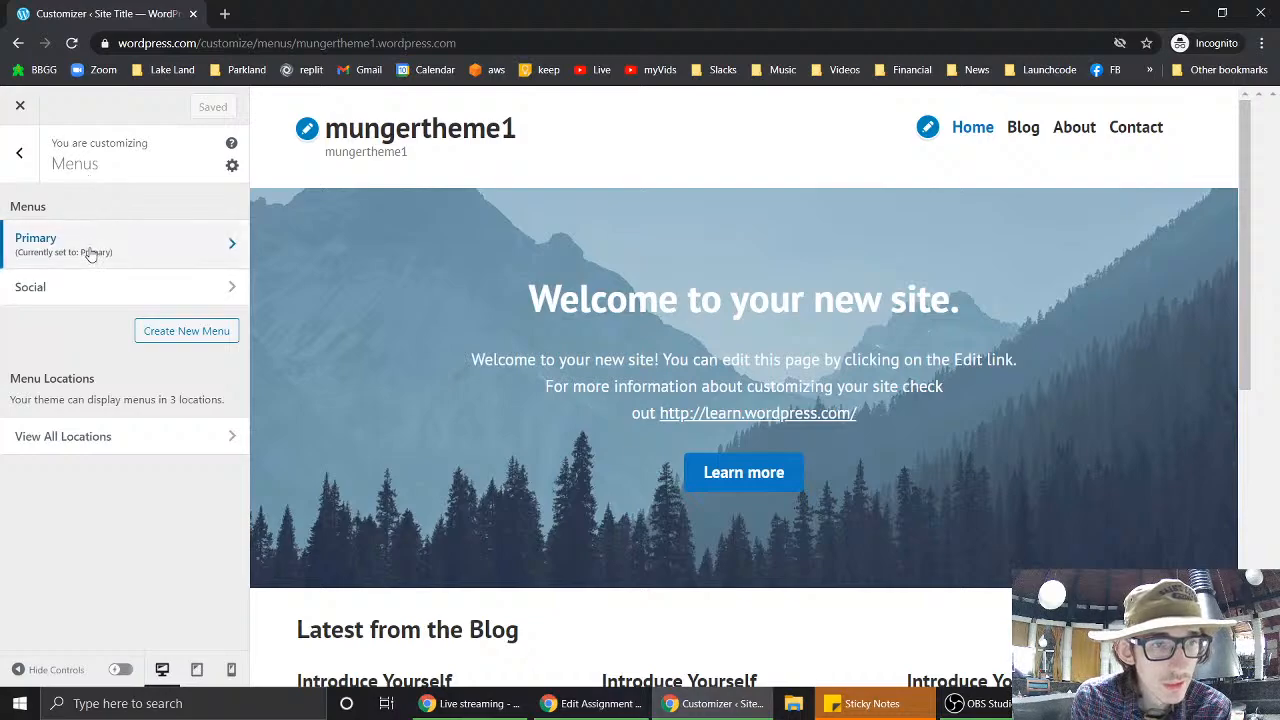
left_click(90, 255)
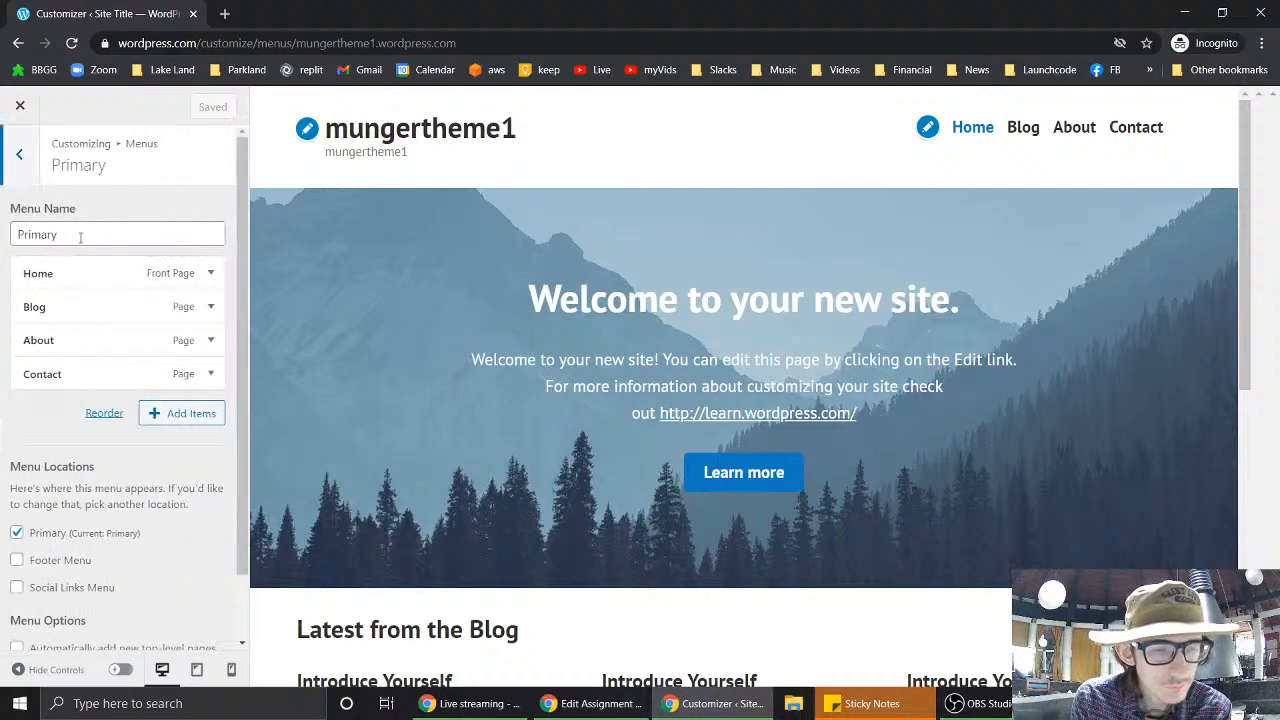
left_click(210, 307)
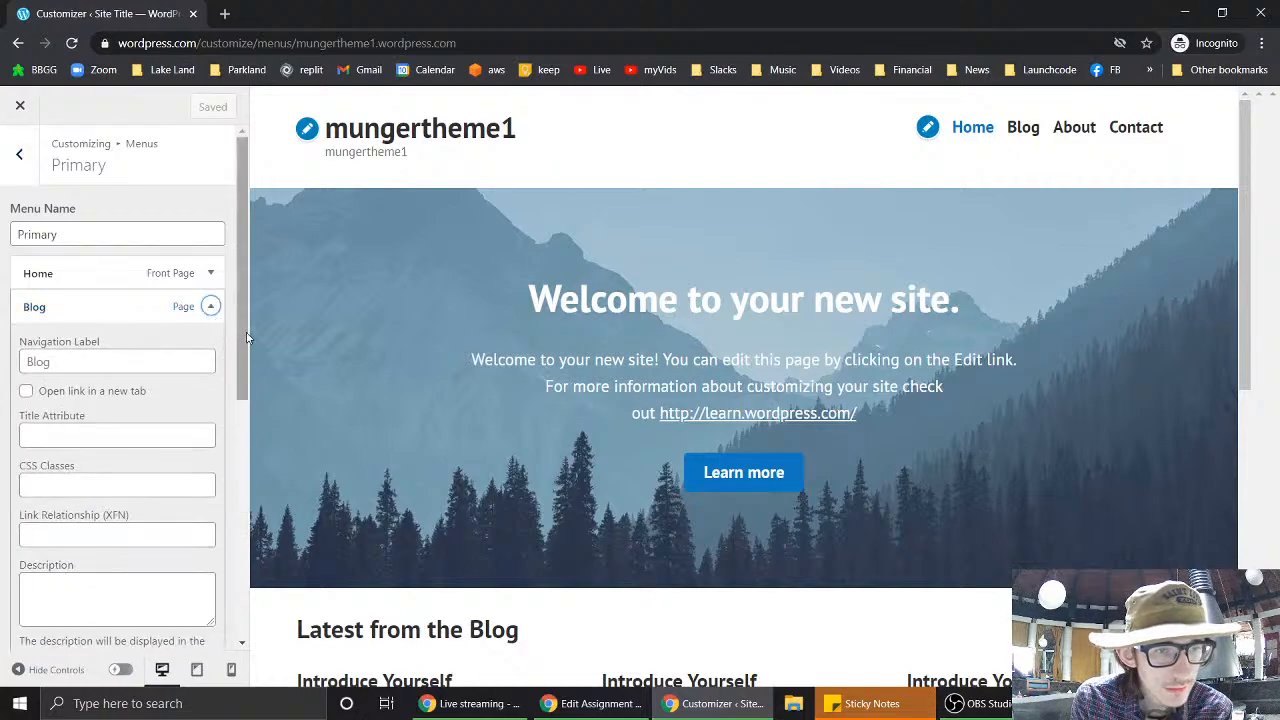
left_click_drag(247, 338, 264, 492)
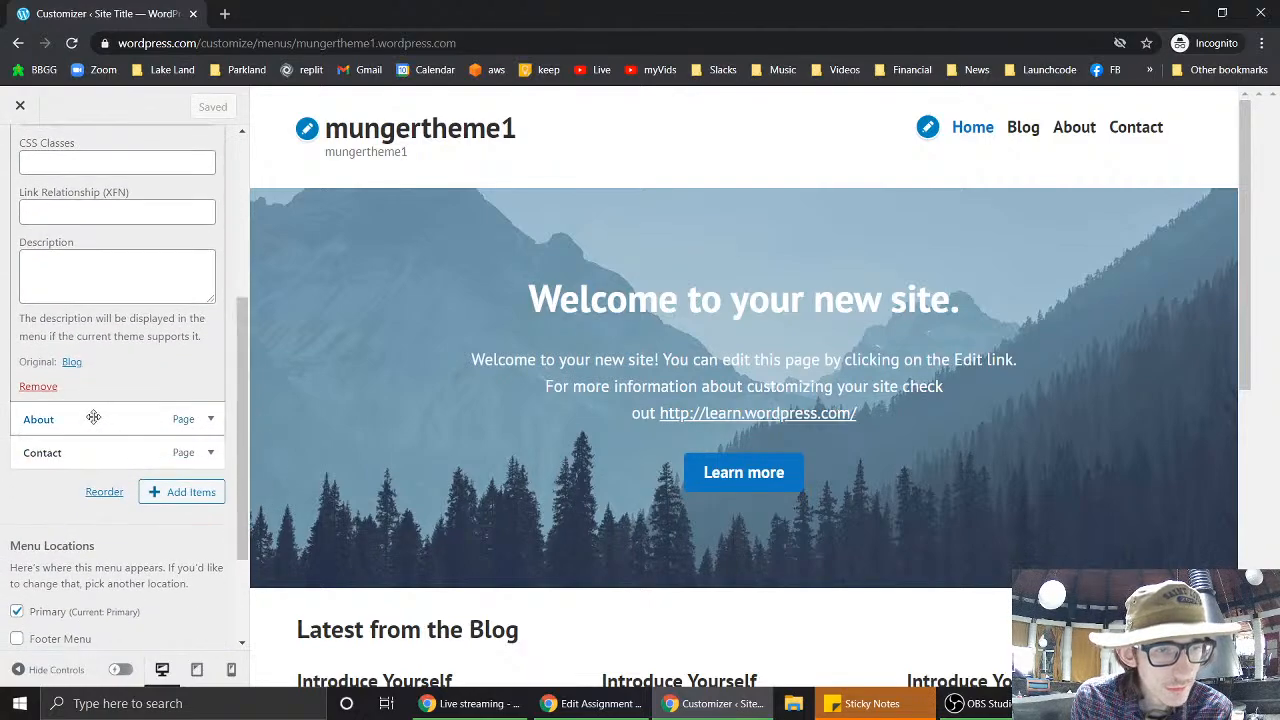
left_click(37, 387)
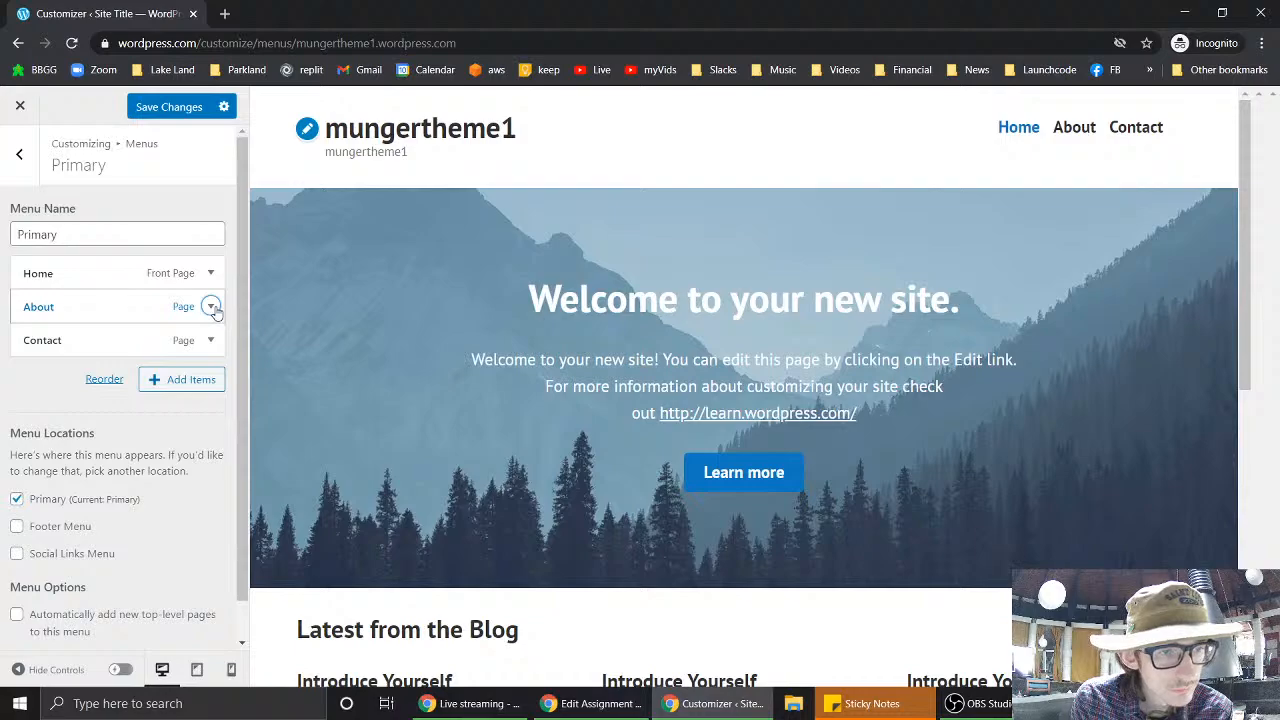
- Review the About and Contact menu items, then show the pages available to add
left_click(211, 307)
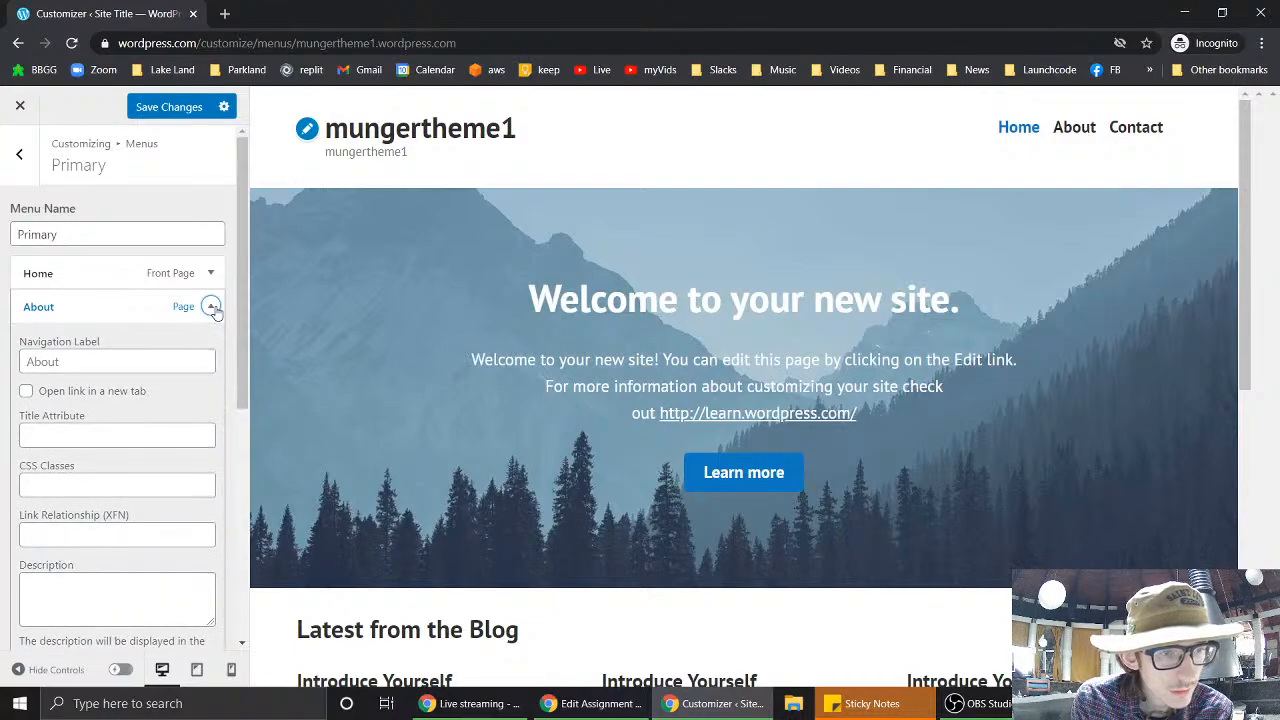
left_click(110, 362)
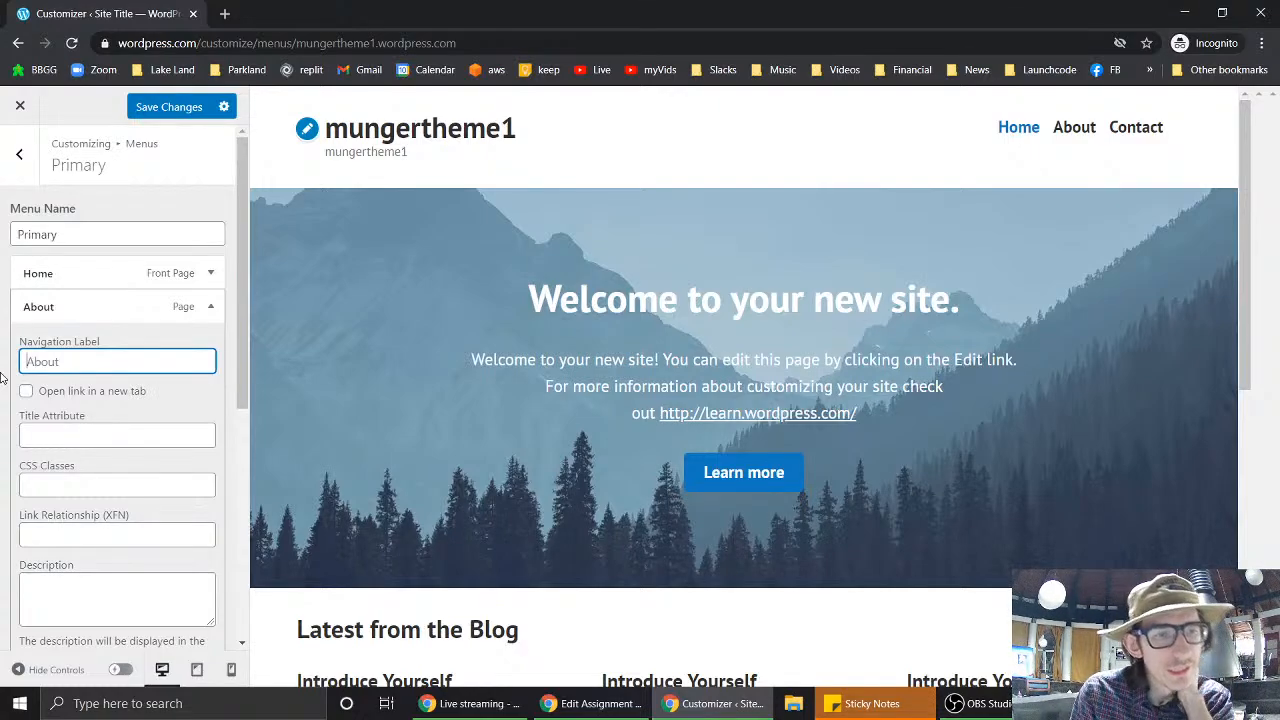
left_click(210, 307)
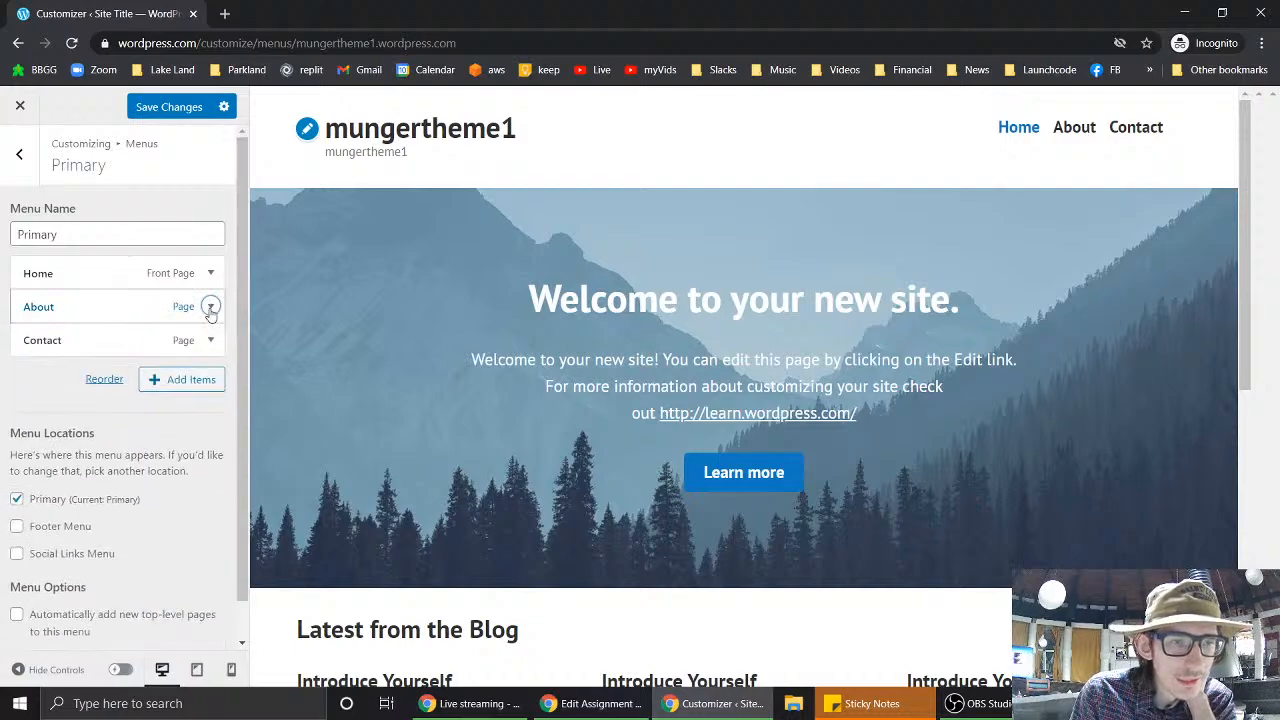
left_click(210, 340)
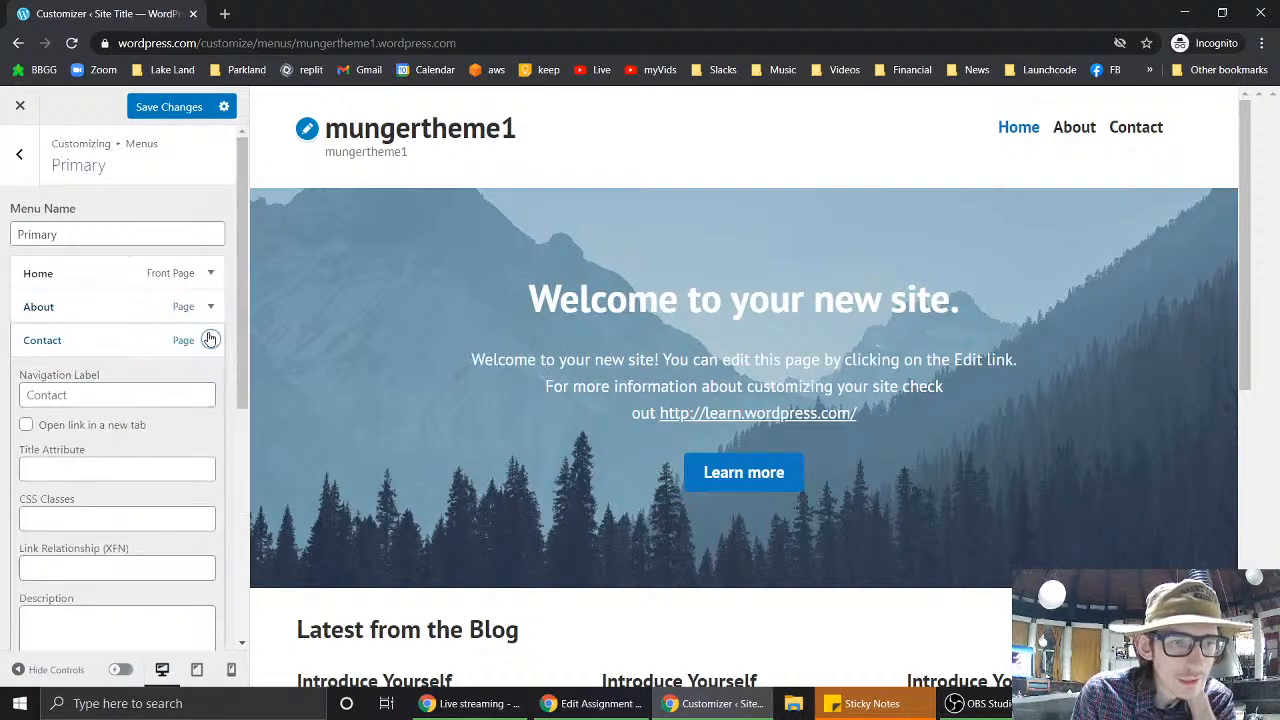
left_click(210, 340)
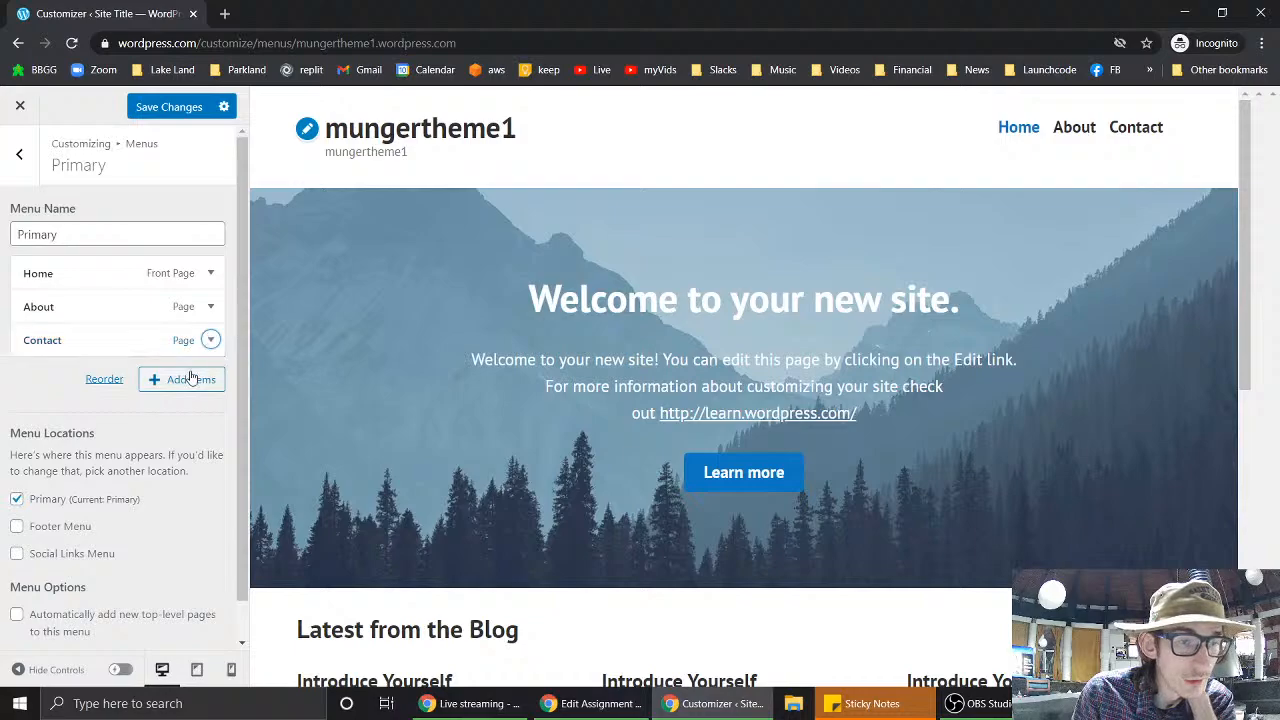
left_click(190, 378)
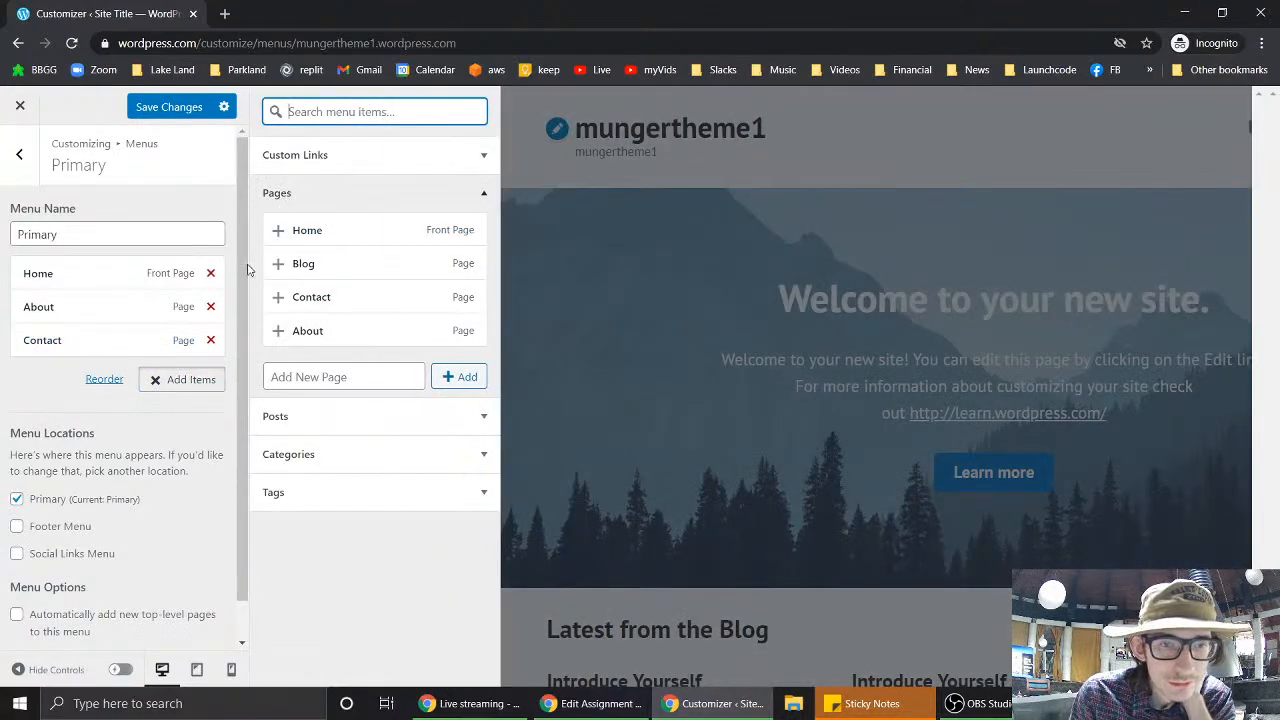
- Make the Primary menu automatically add new top-level pages and save the changes
left_click(199, 383)
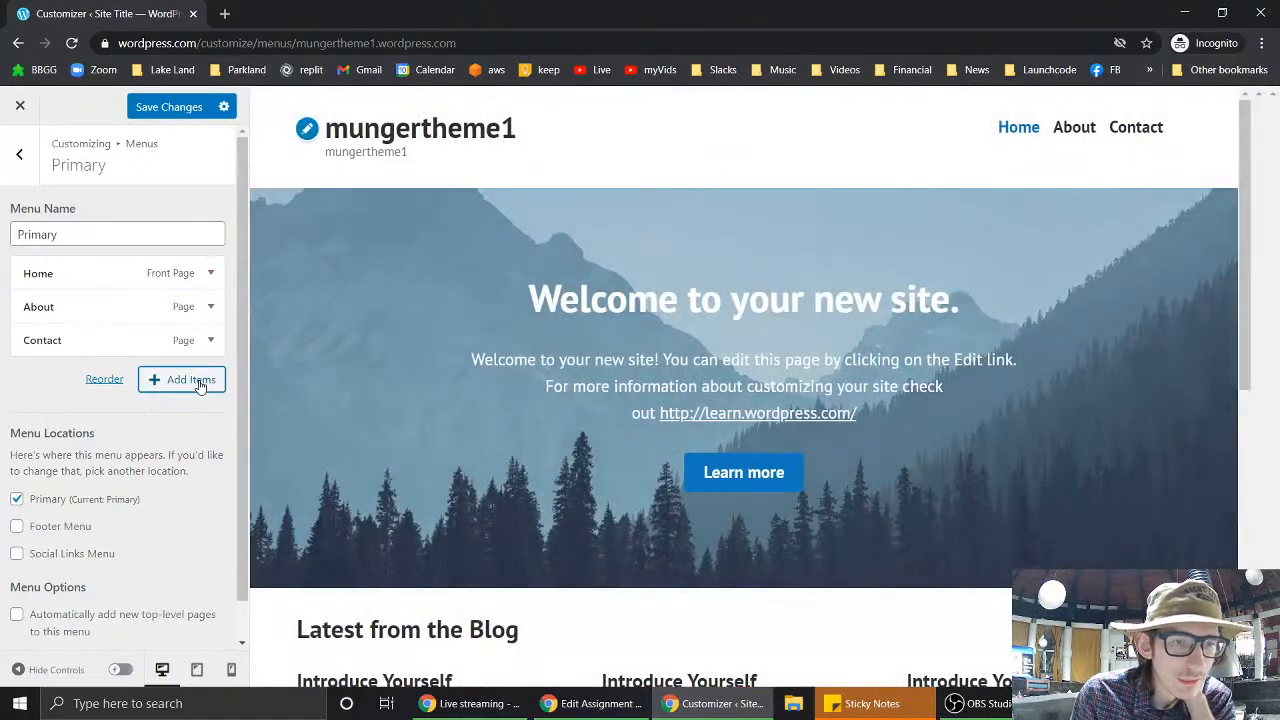
scroll(176, 505, "down", 1)
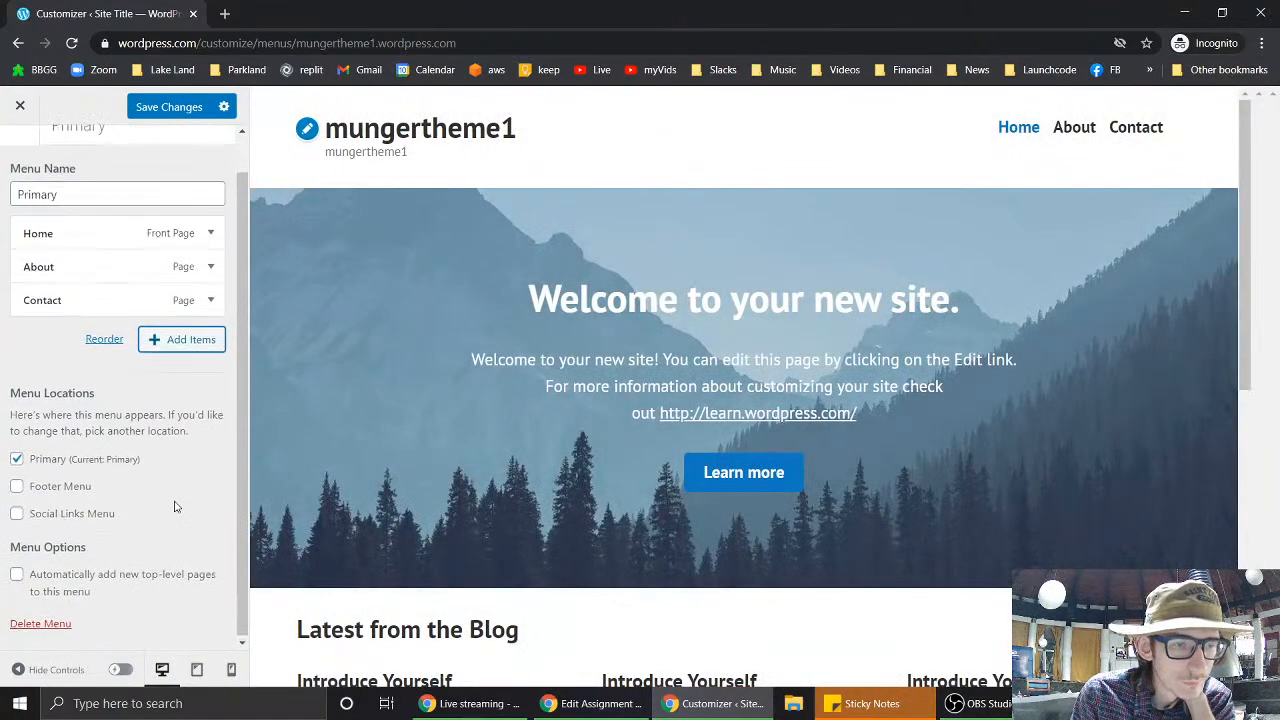
left_click(18, 577)
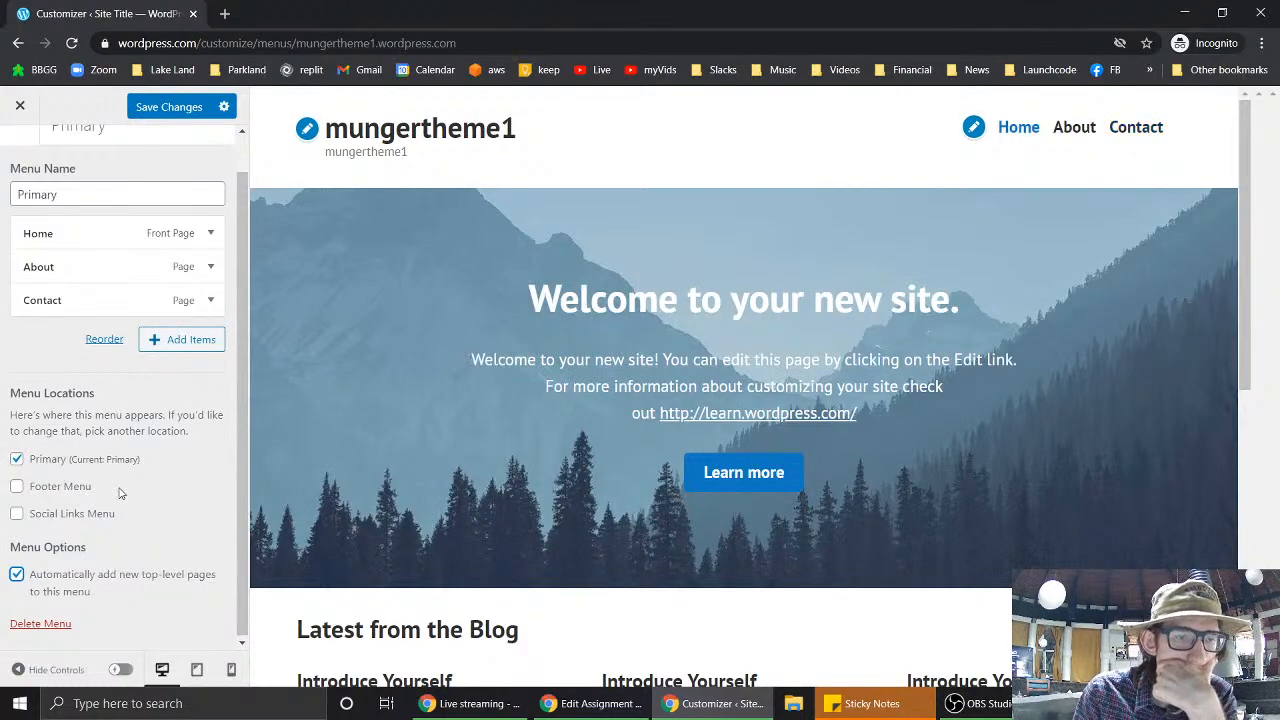
scroll(110, 493, "up", 1)
left_click(188, 108)
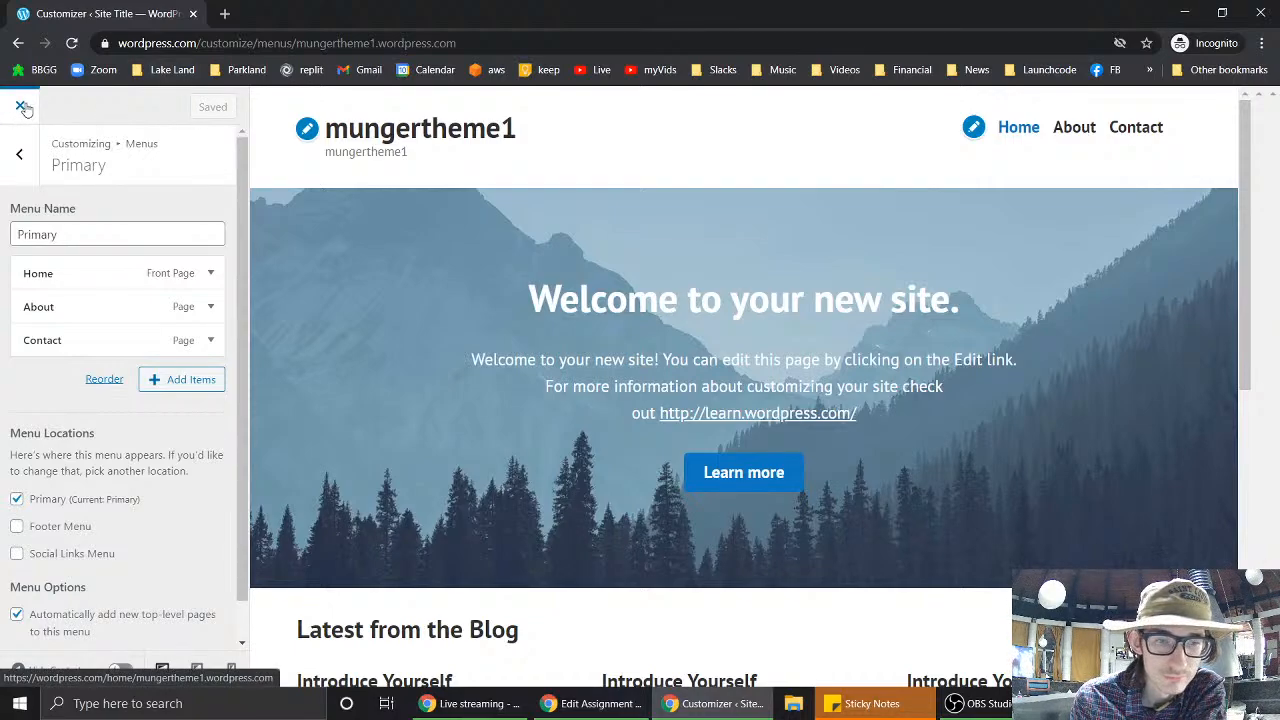
scroll(158, 440, "down", 2)
scroll(158, 440, "up", 2)
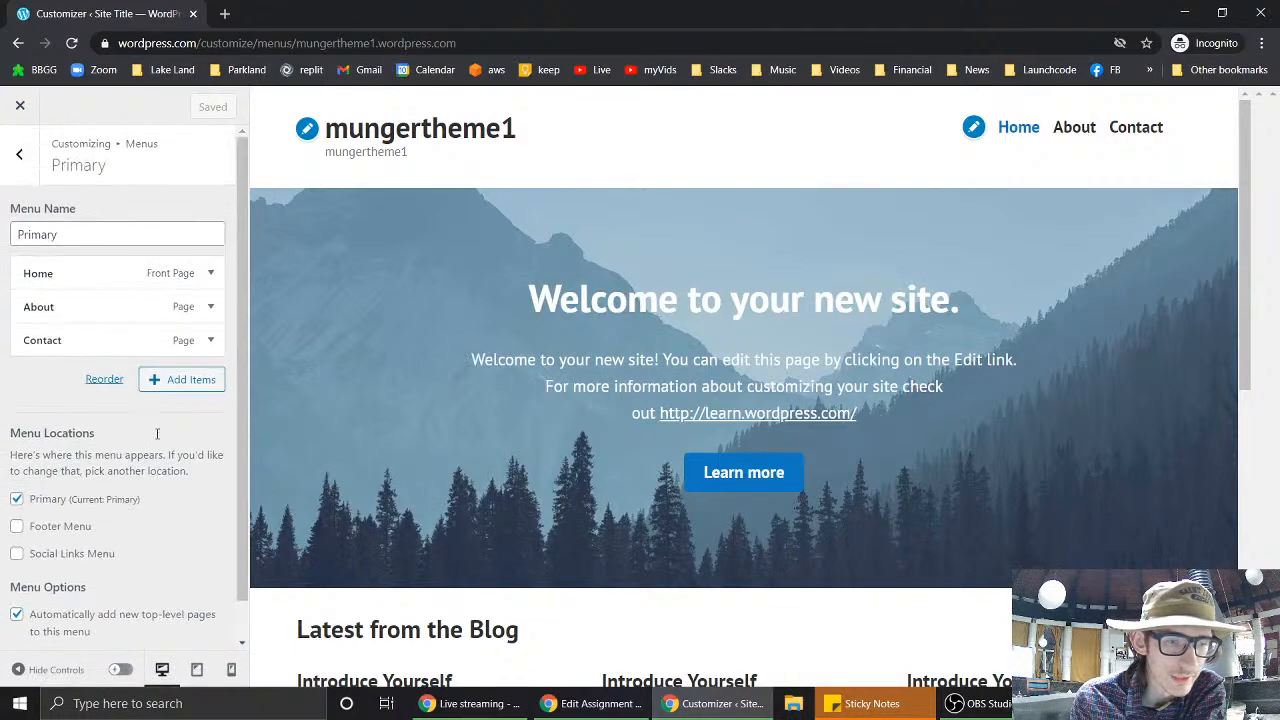
- Exit the Customizer to My Home and open the homepage in the block editor
left_click(22, 106)
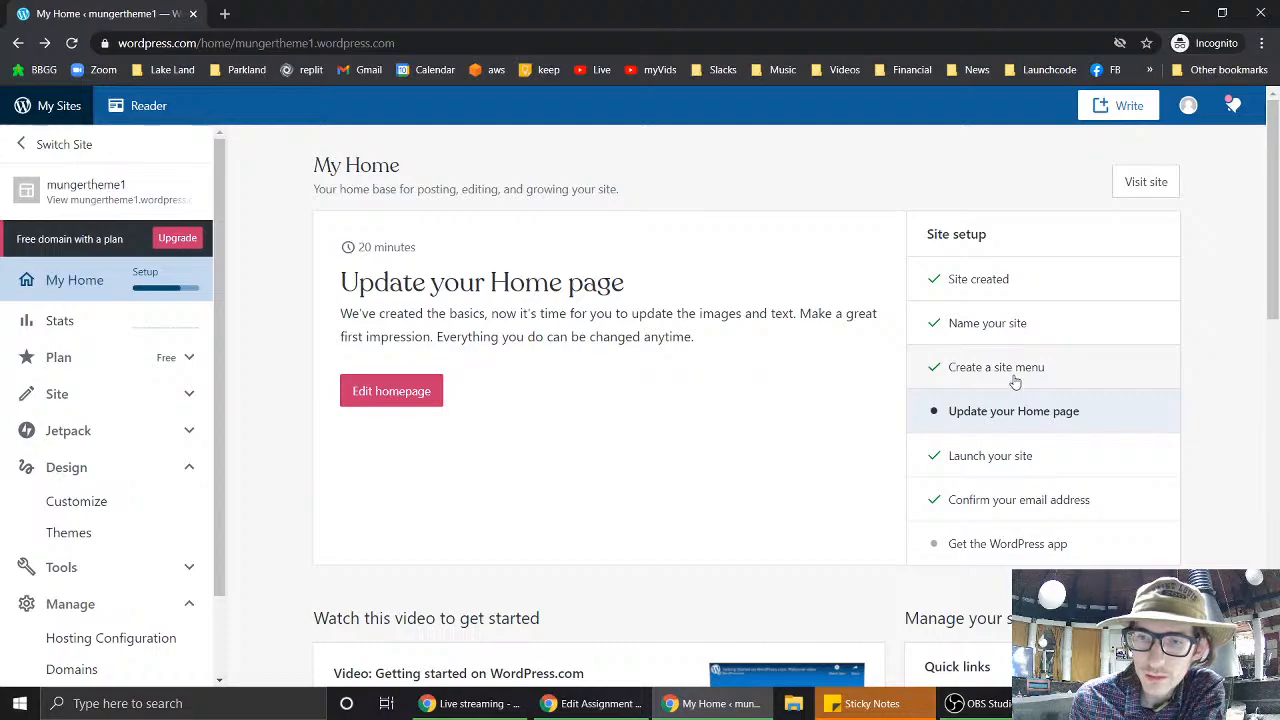
left_click(388, 404)
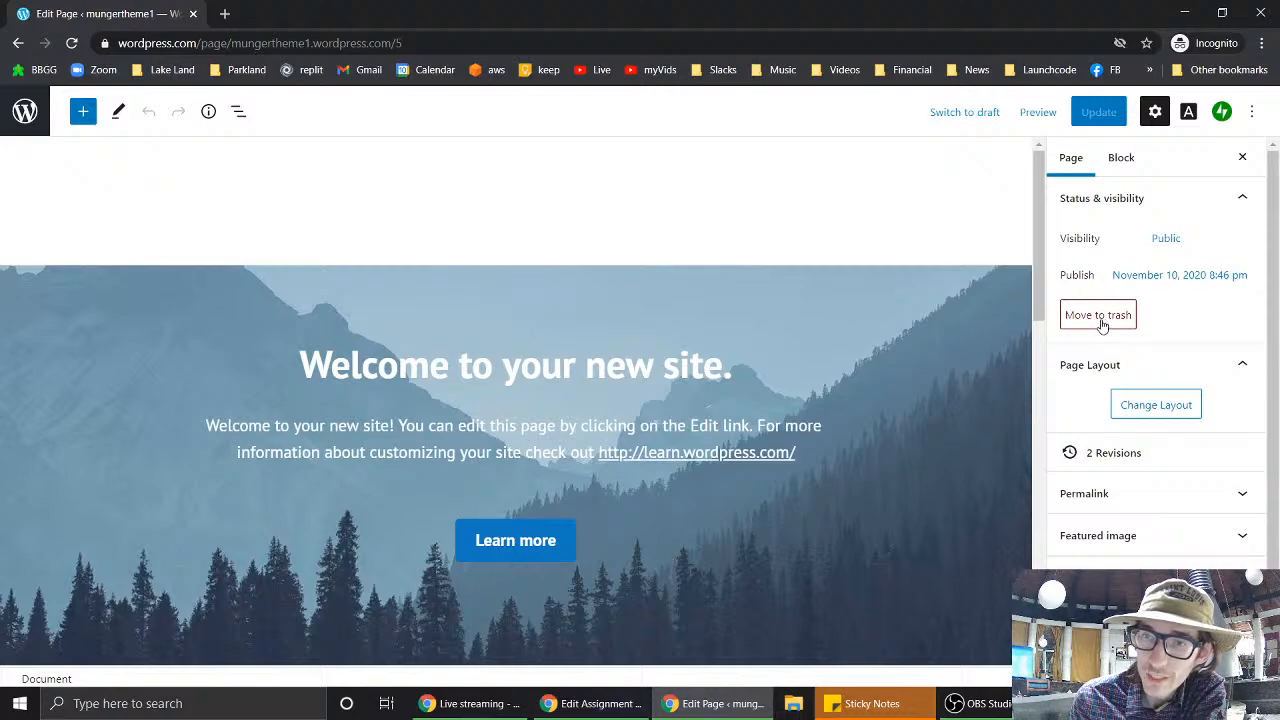
scroll(1114, 374, "down", 1)
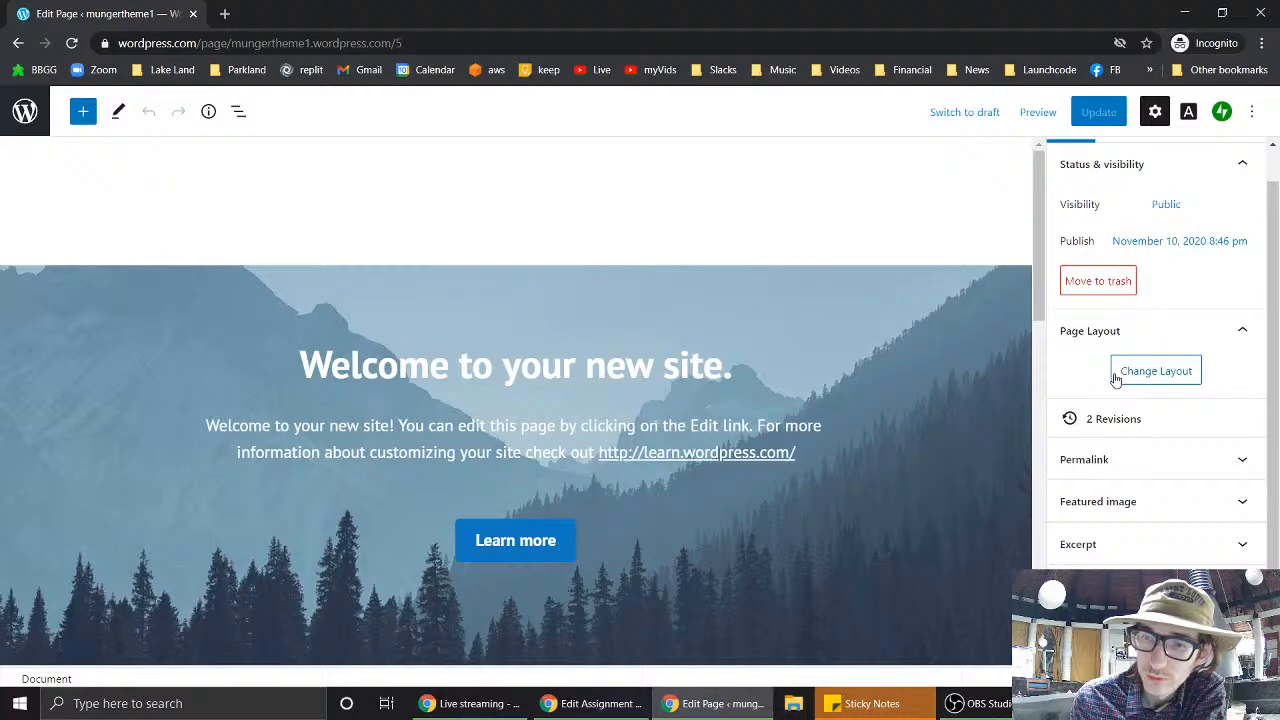
scroll(928, 405, "down", 3)
scroll(928, 405, "up", 3)
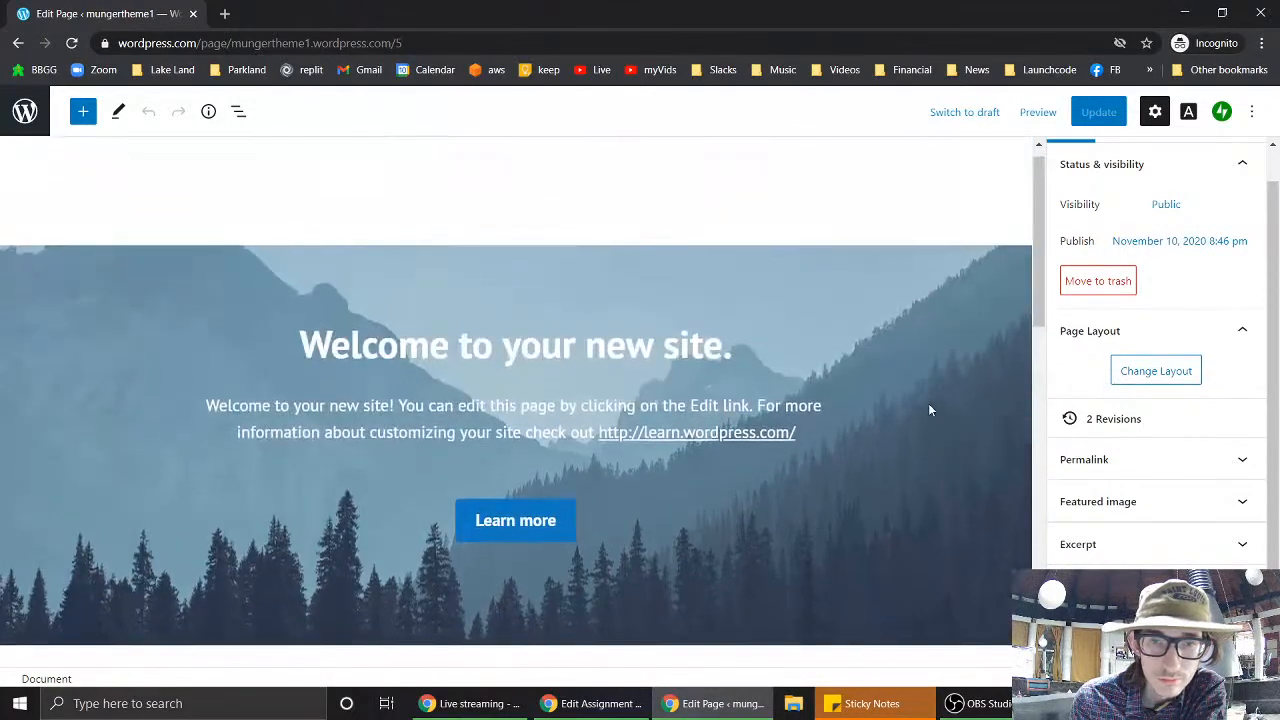
- Inspect the welcome layout grid and the 'Latest from the Blog' group blocks
left_click(929, 409)
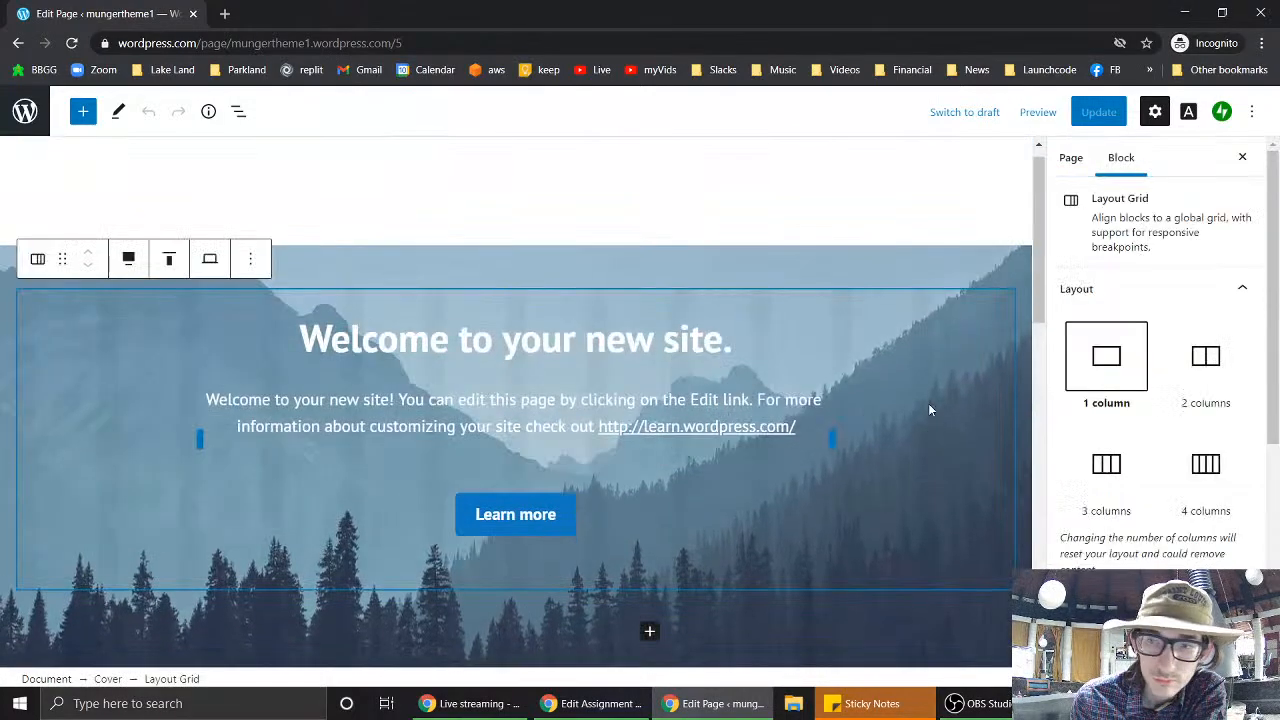
scroll(928, 405, "down", 3)
left_click(894, 416)
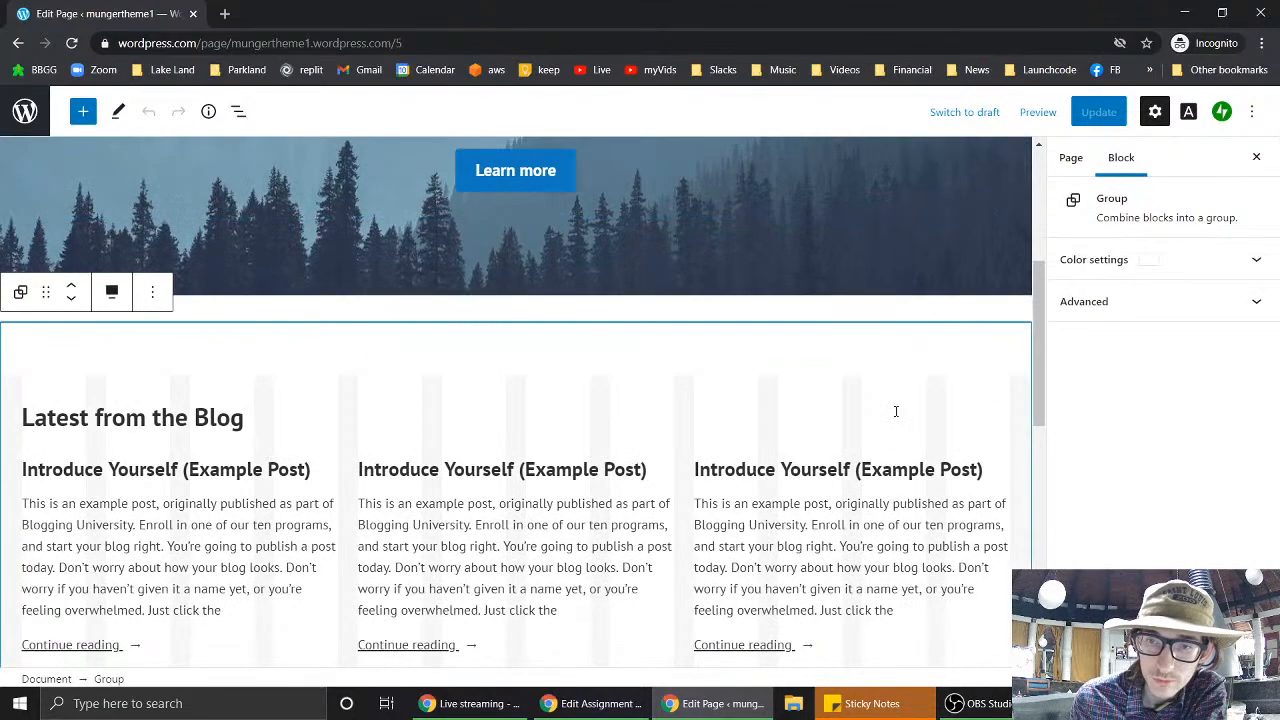
scroll(896, 413, "up", 2)
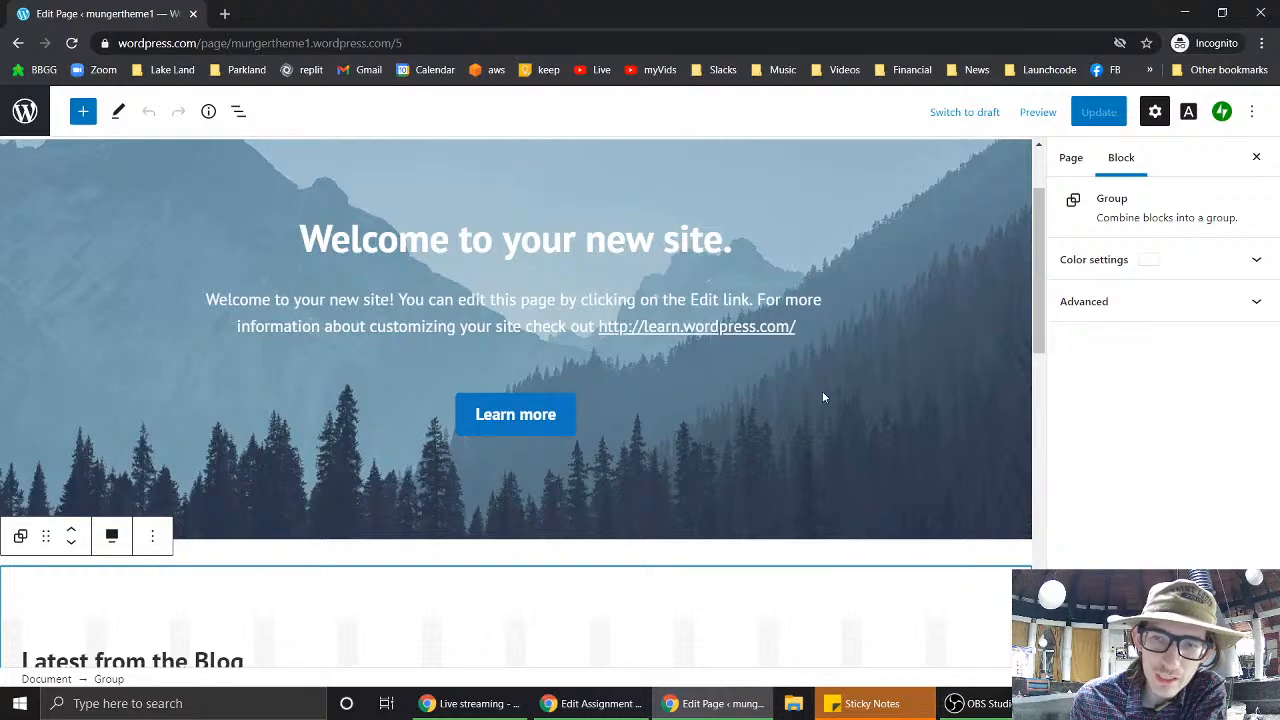
scroll(823, 397, "down", 4)
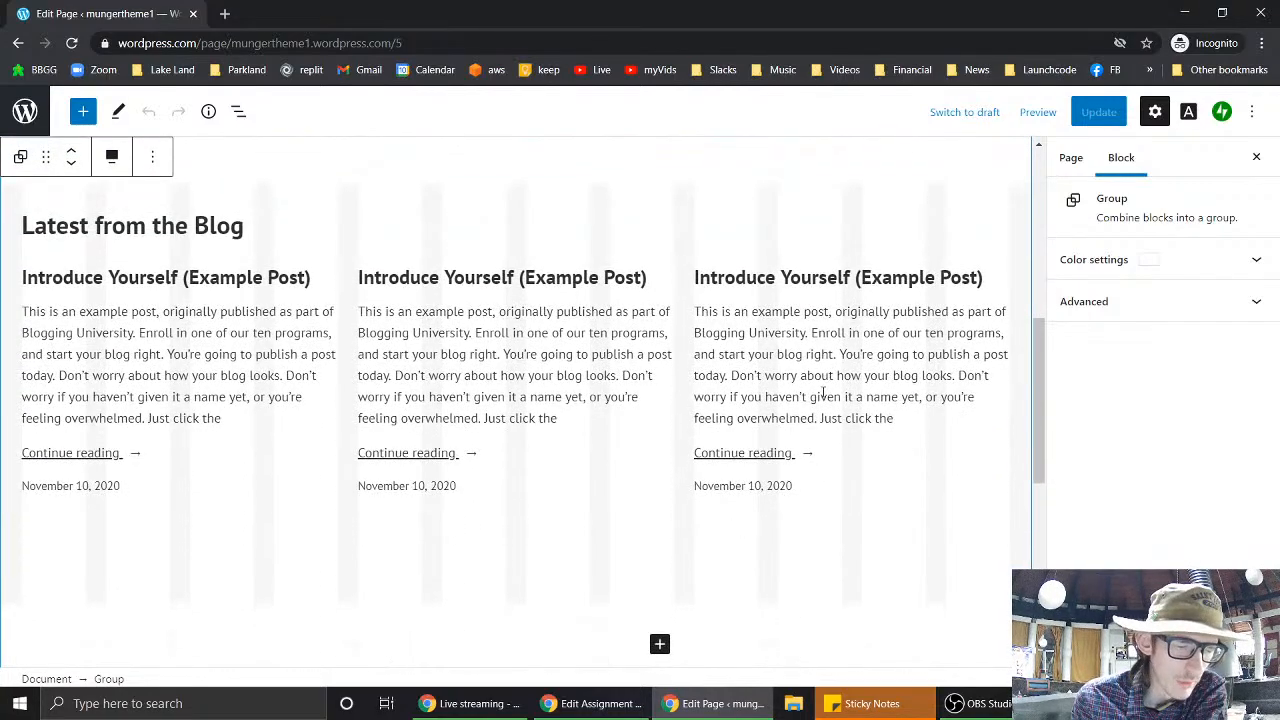
scroll(823, 395, "up", 4)
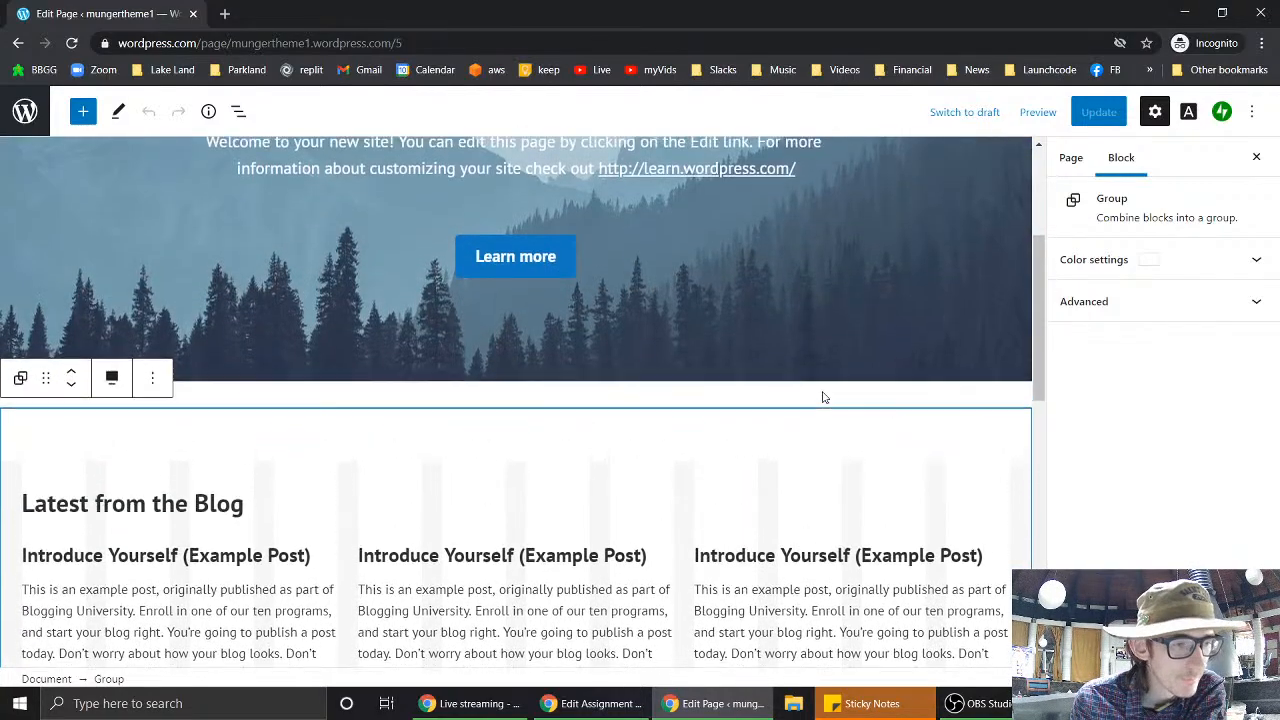
scroll(823, 397, "up", 1)
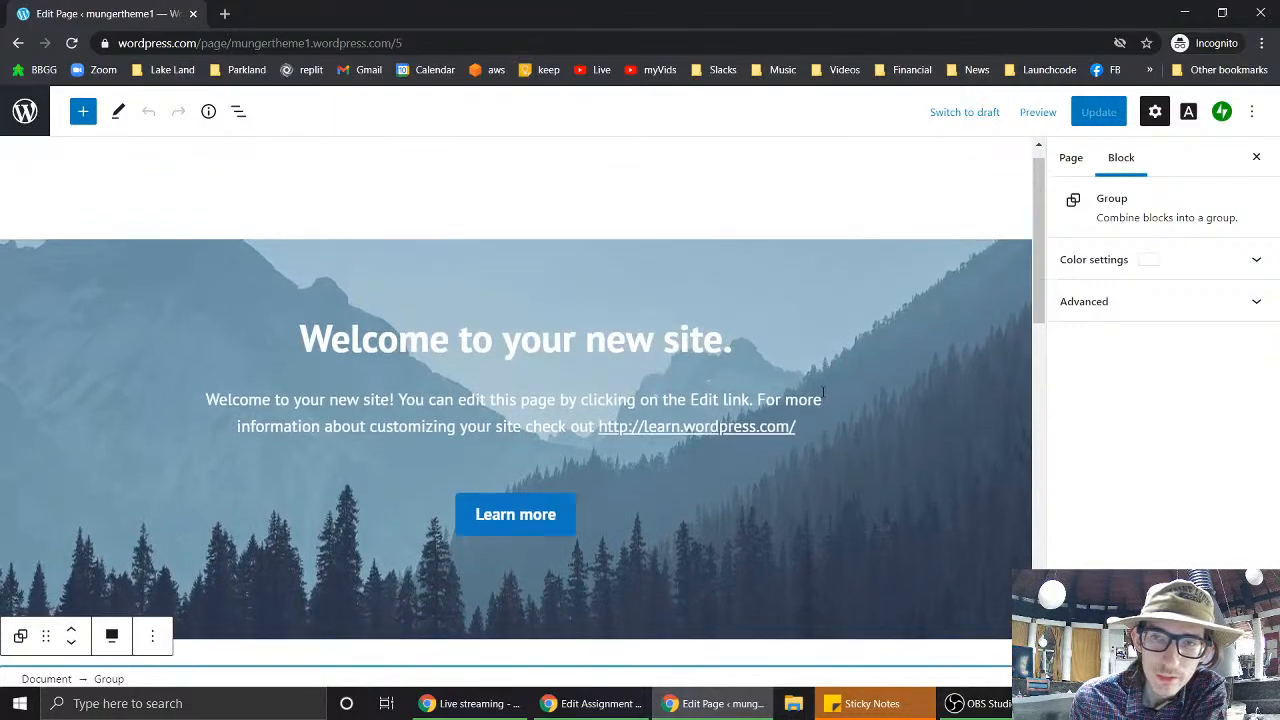
scroll(823, 397, "down", 1)
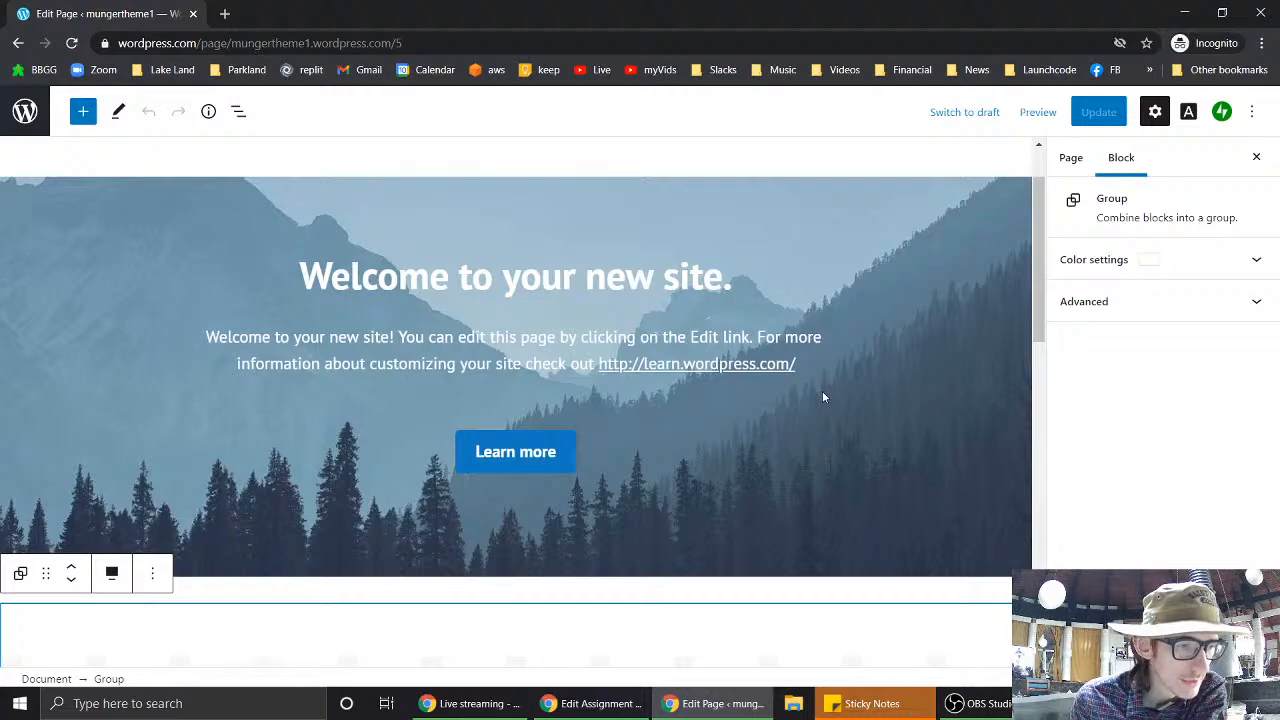
scroll(822, 391, "up", 1)
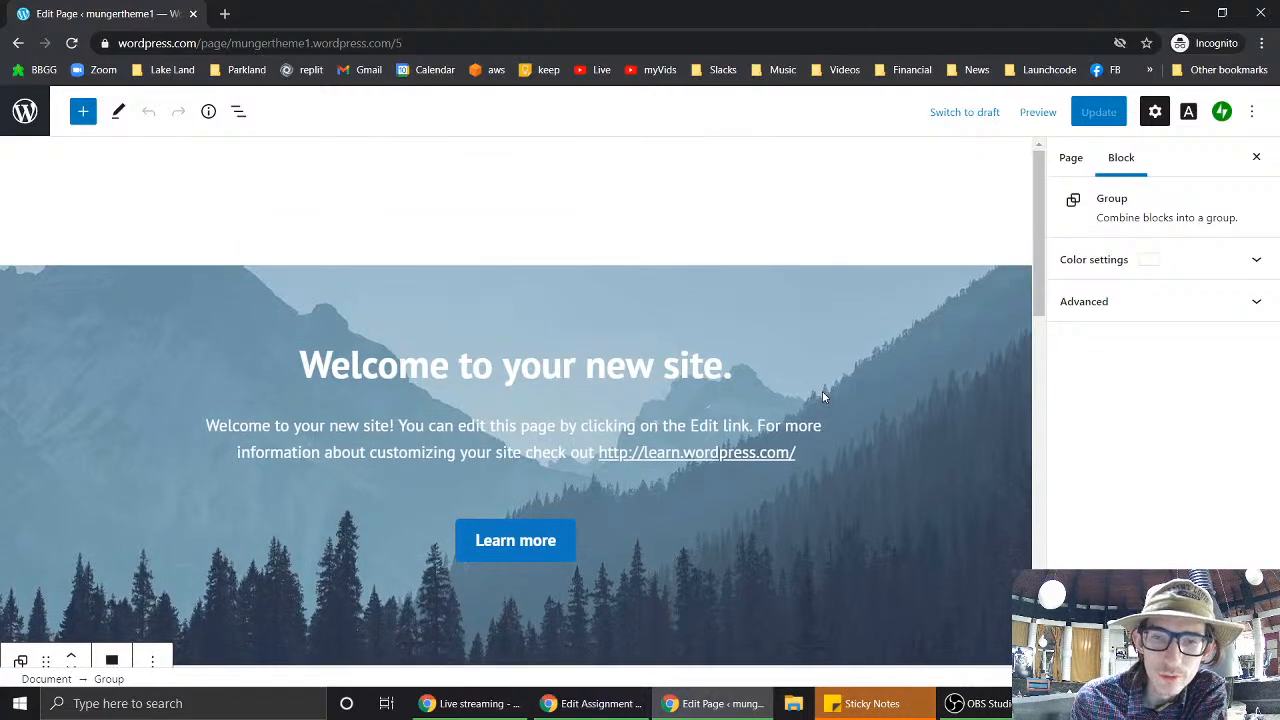
scroll(814, 207, "down", 1)
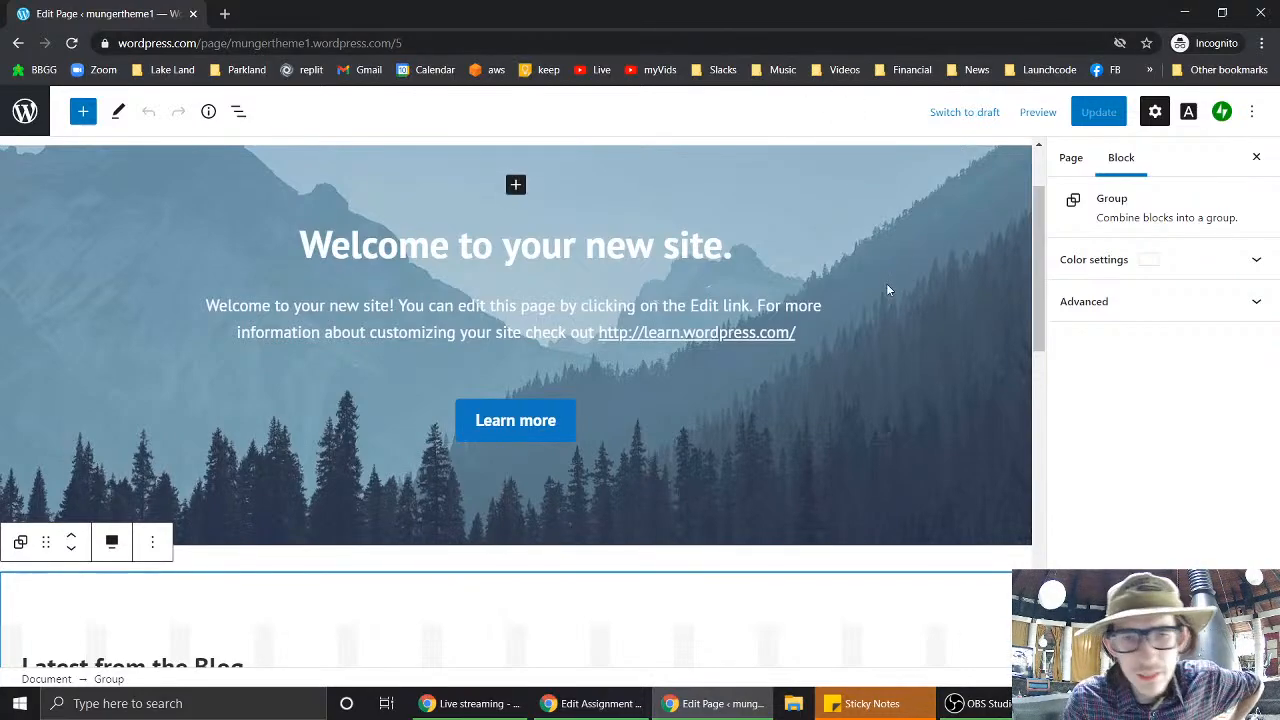
scroll(887, 287, "down", 1)
scroll(886, 290, "down", 2)
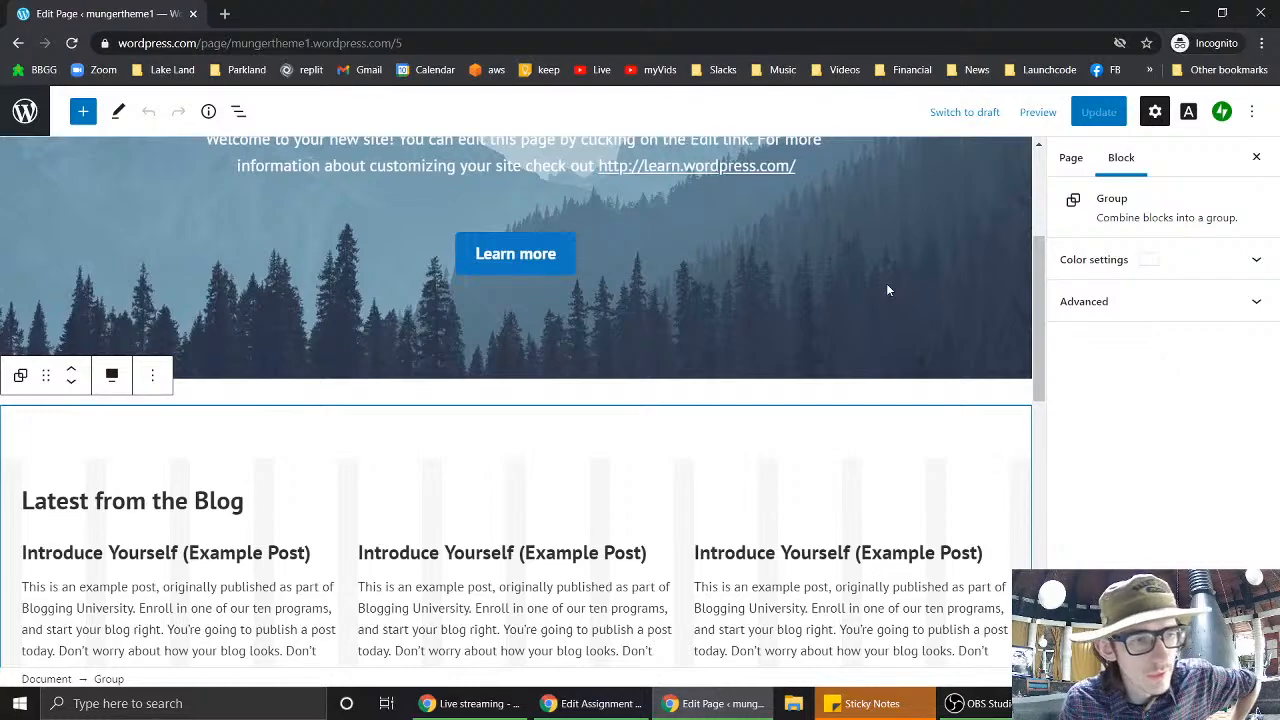
scroll(886, 290, "down", 2)
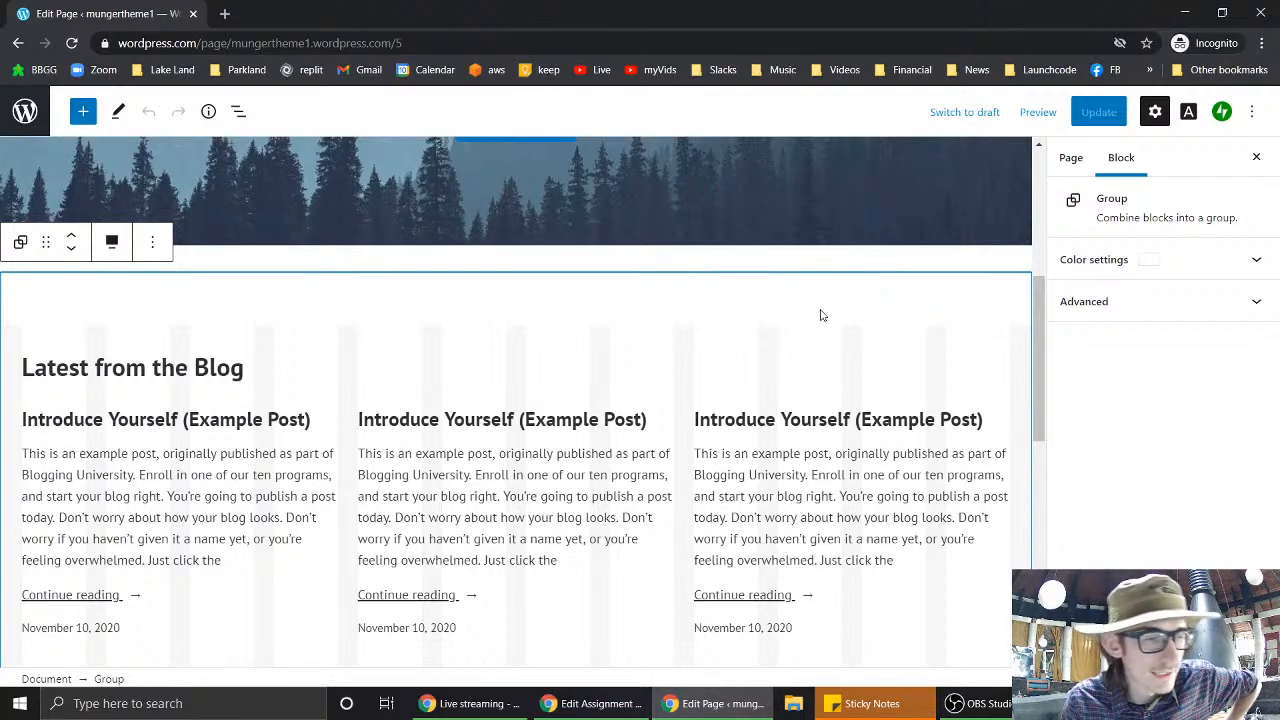
- Search 'market share sitebuilders' in a new tab and open Datanyze's website builders report
left_click(227, 14)
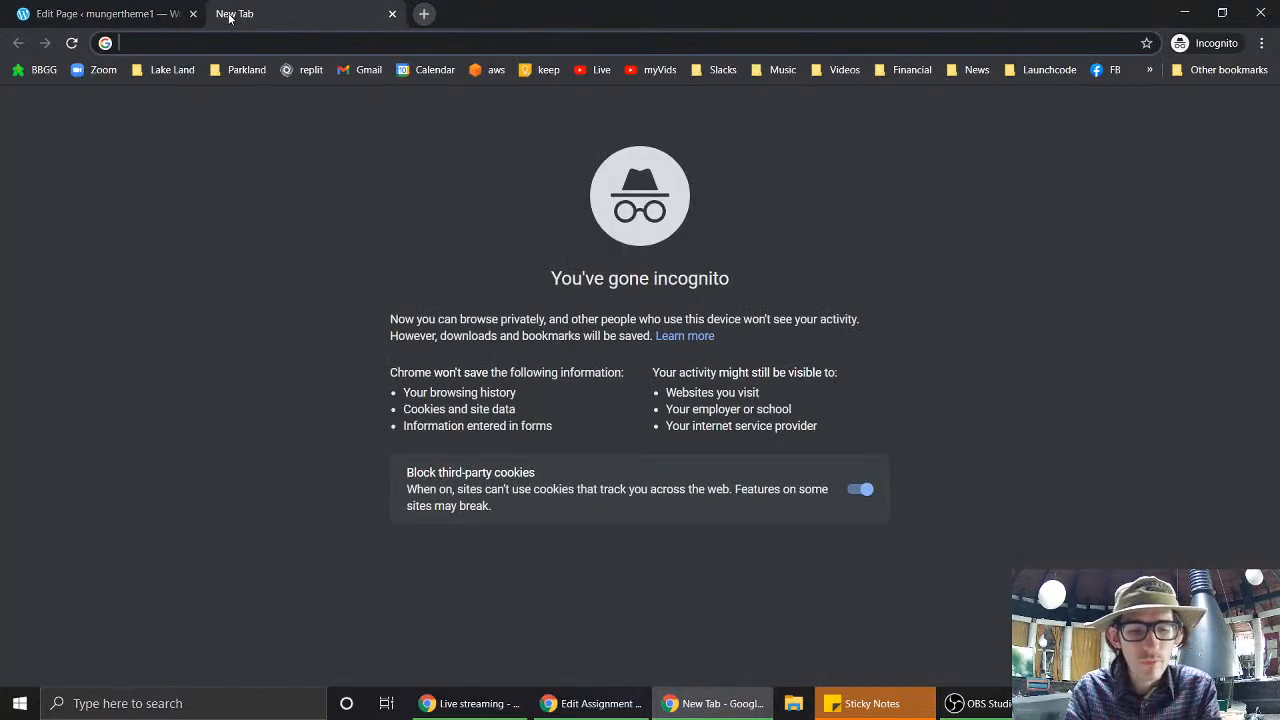
type("market share ")
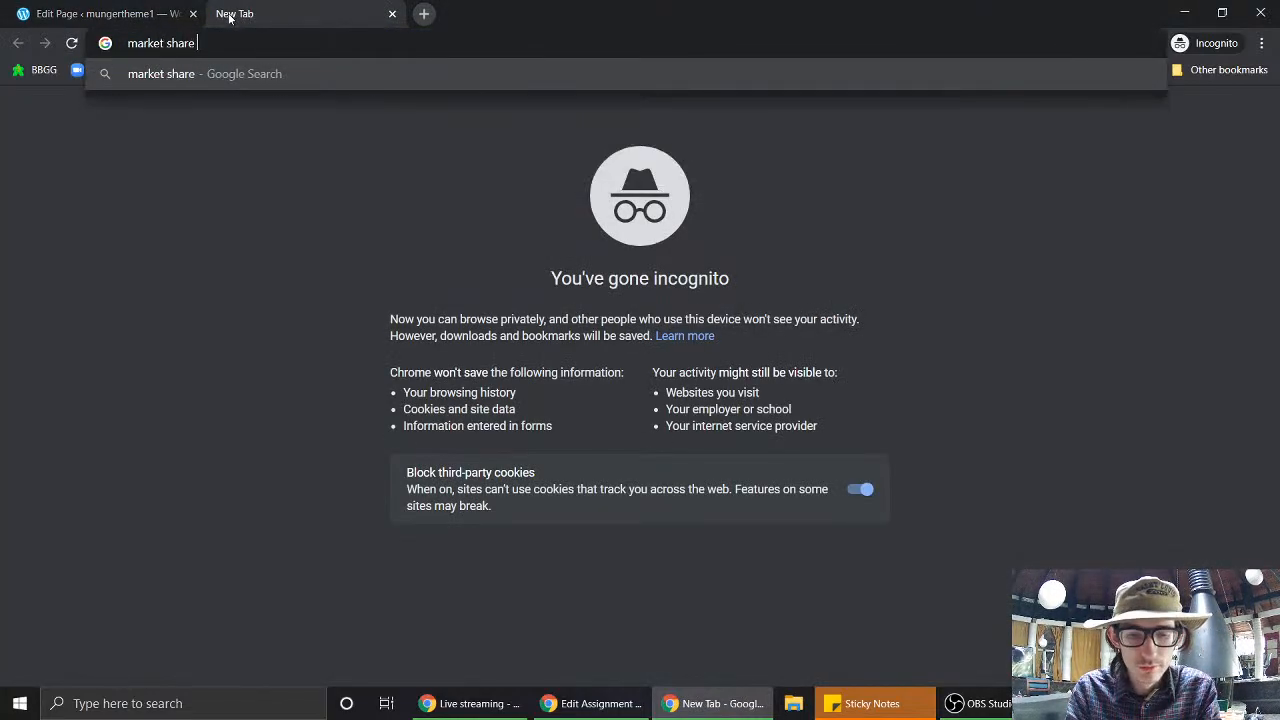
type("sitebuilders")
key("Return")
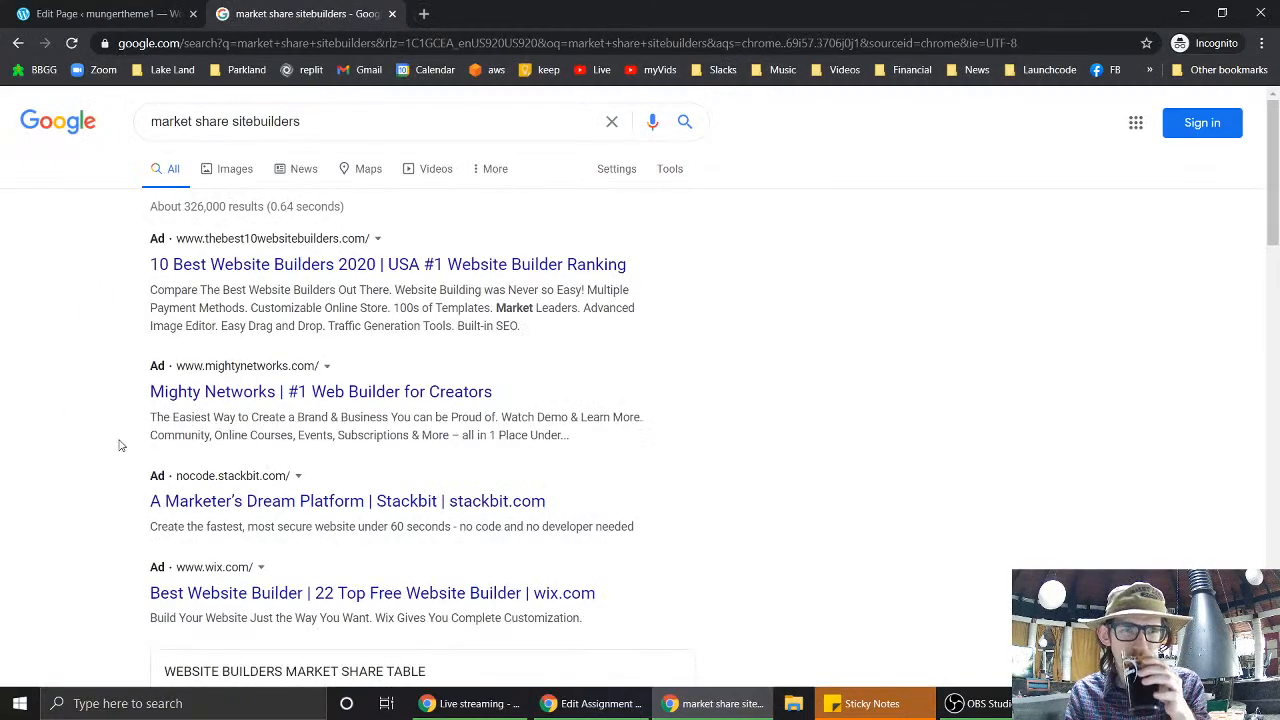
scroll(100, 442, "down", 4)
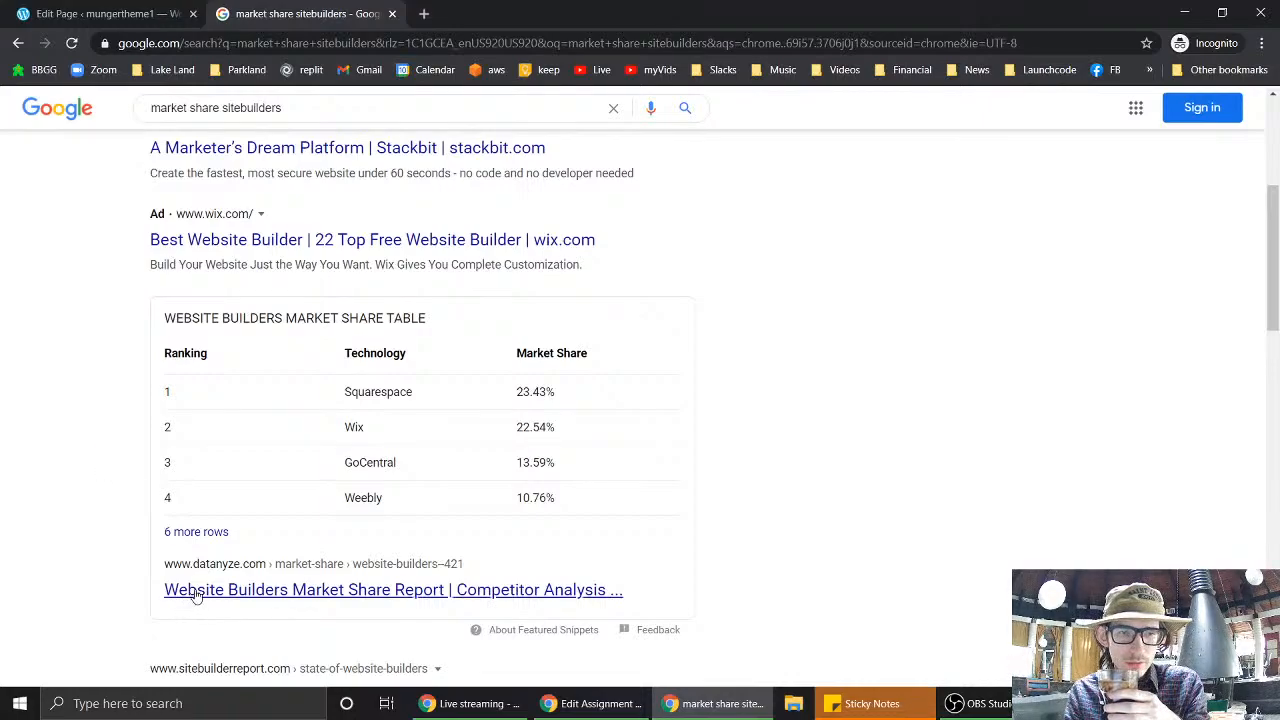
left_click(201, 542)
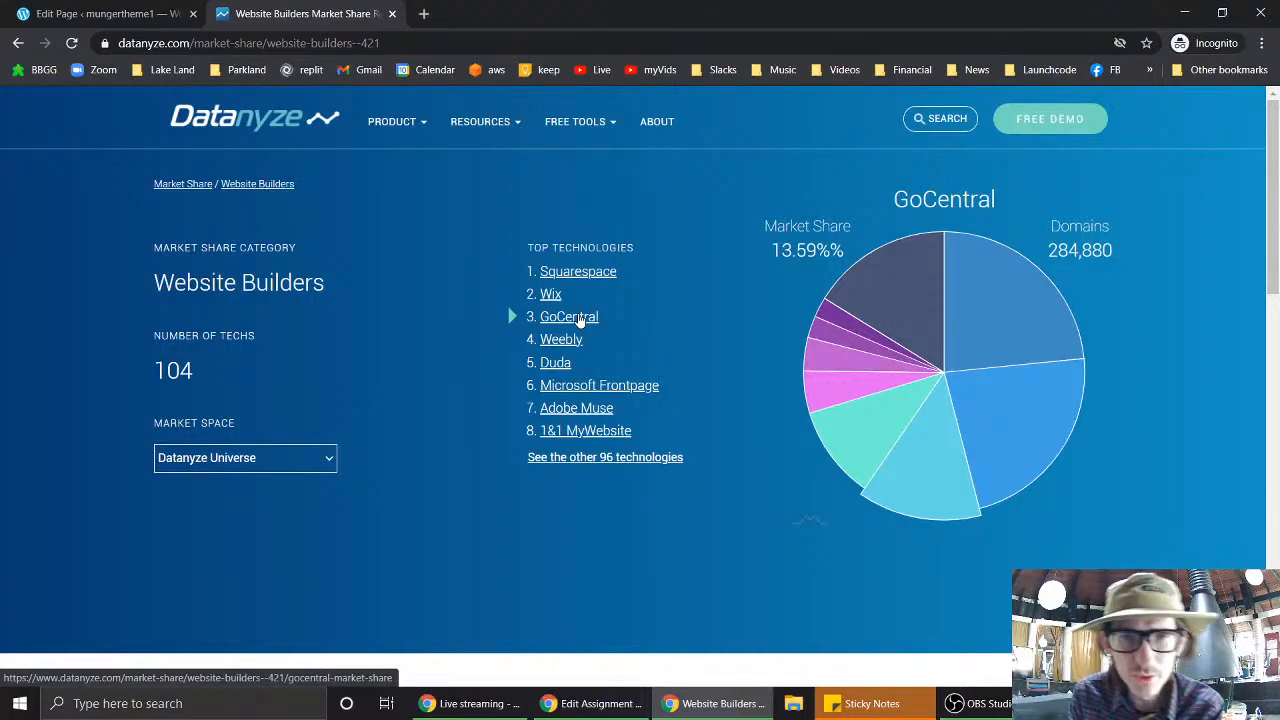
- Close the Datanyze Website Builders Market Share tab
left_click(392, 14)
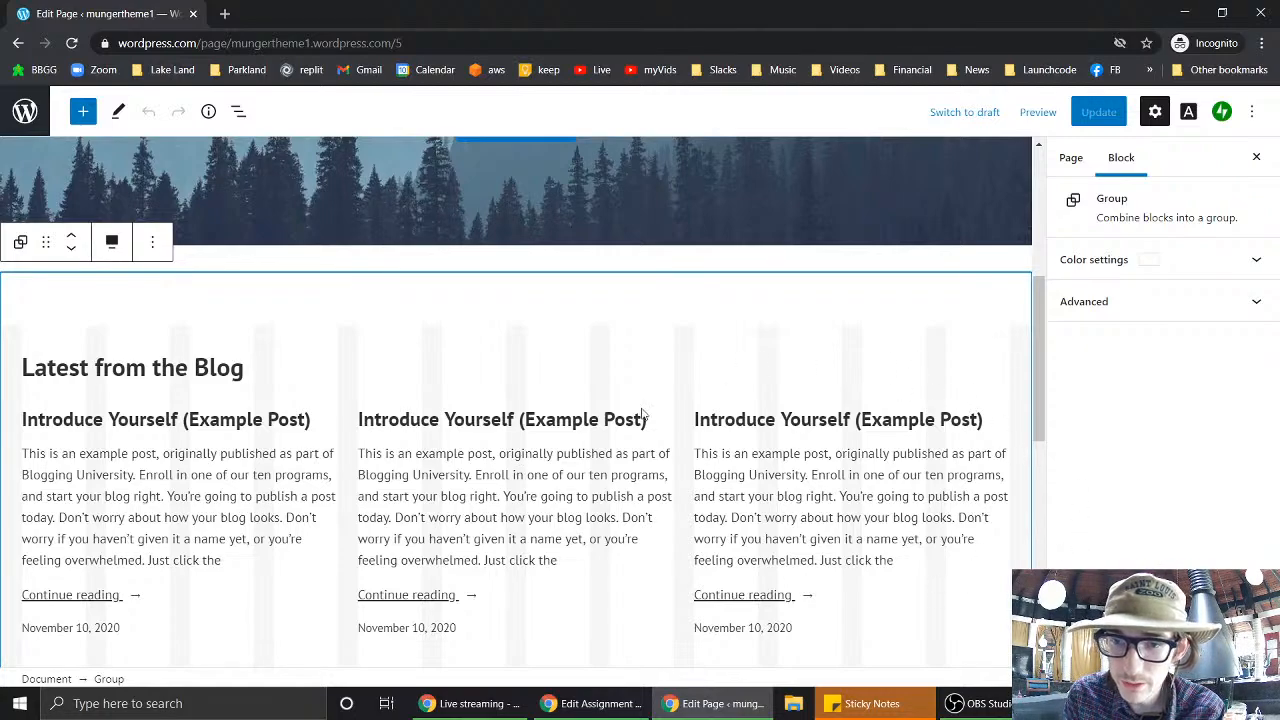
scroll(598, 429, "up", 2)
scroll(598, 429, "up", 2)
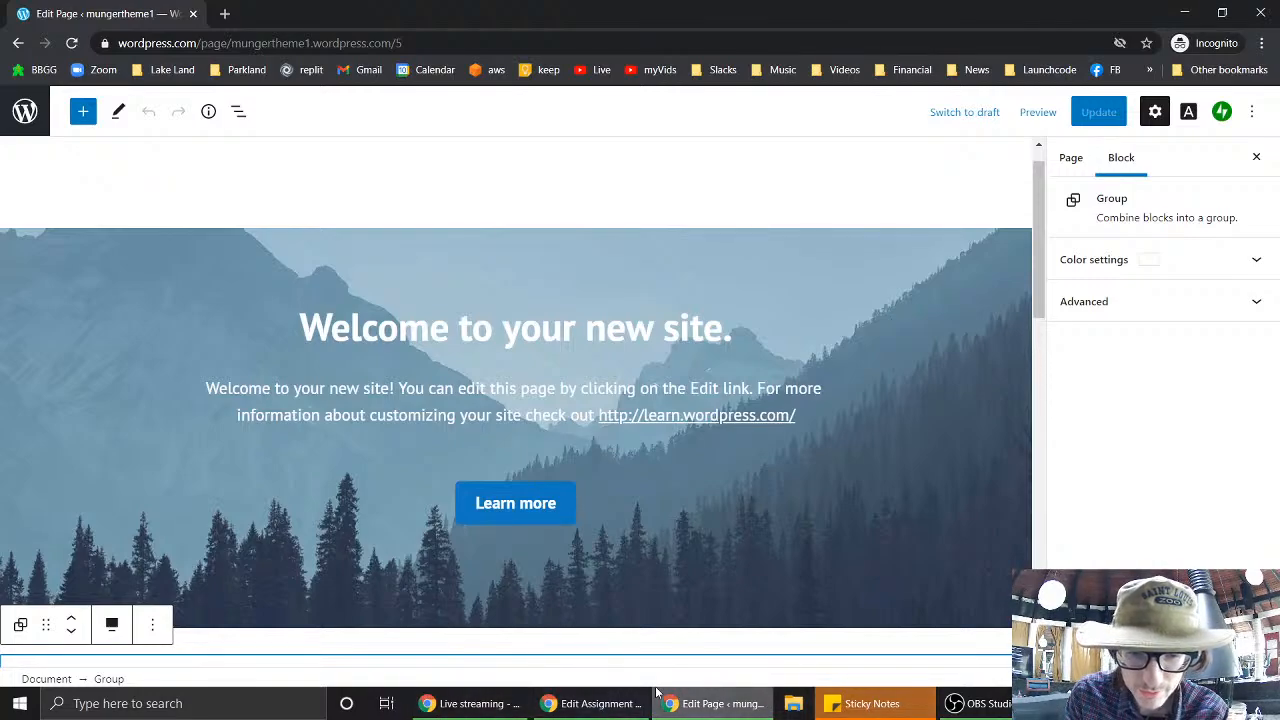
mouse_move(475, 710)
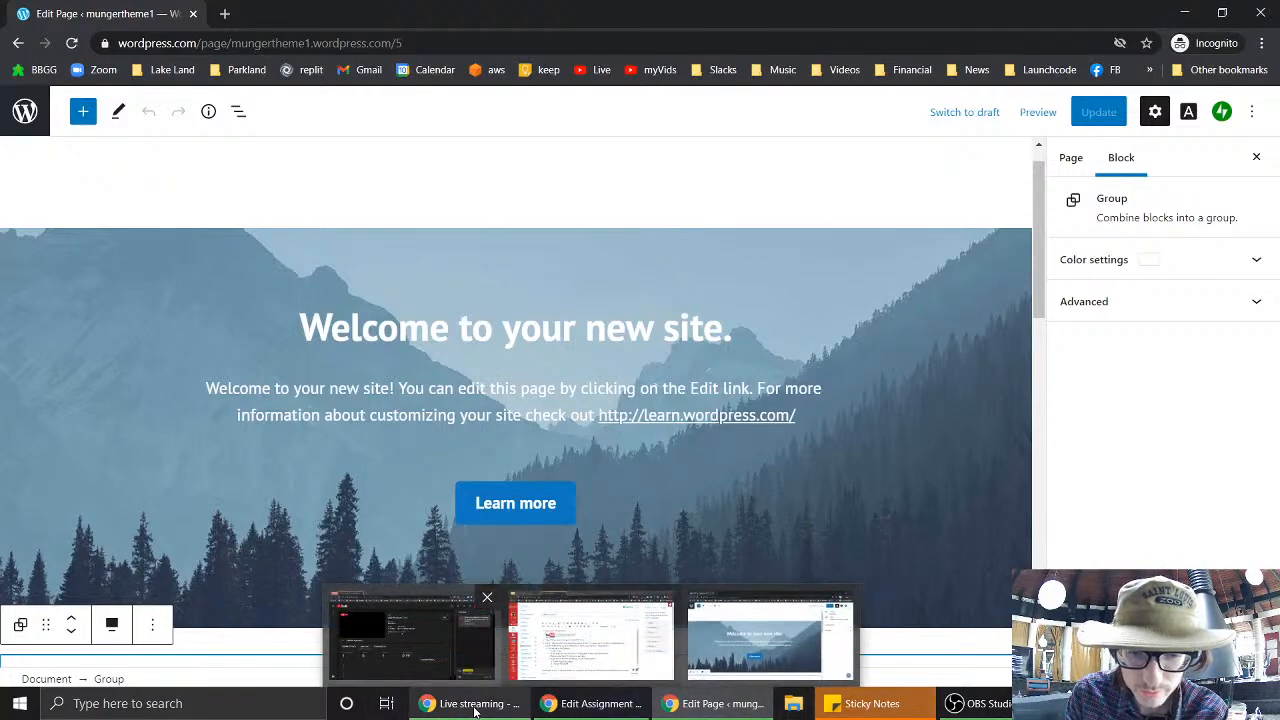
- Add an indented bullet: 'Edit the front page. (Remove the default front page content and add your own.)'
left_click(590, 635)
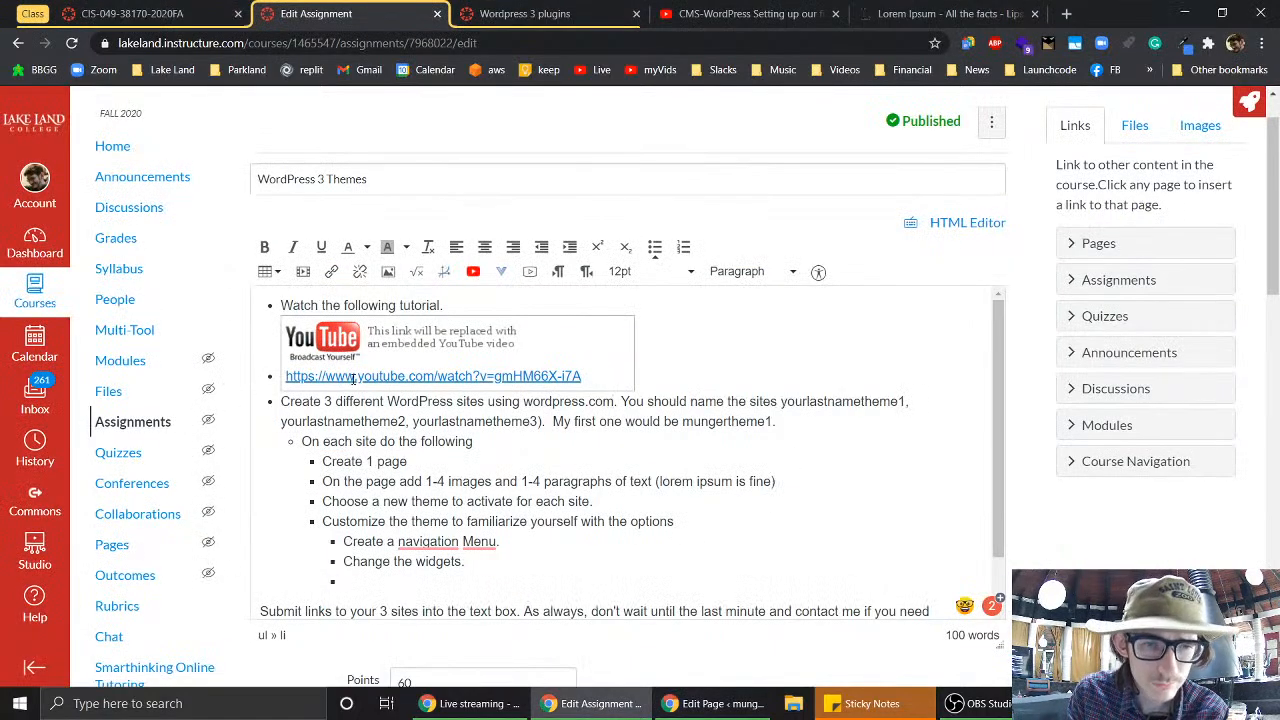
left_click(474, 441)
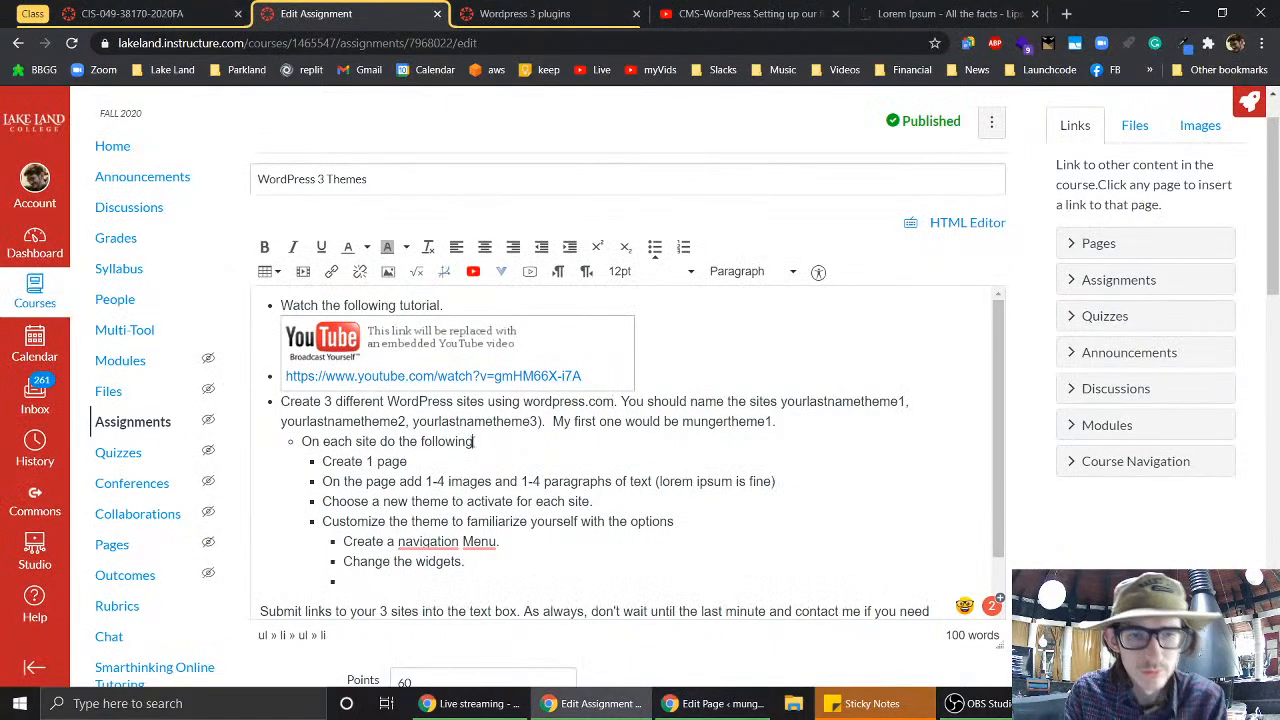
key("Return")
key("Tab")
type("E")
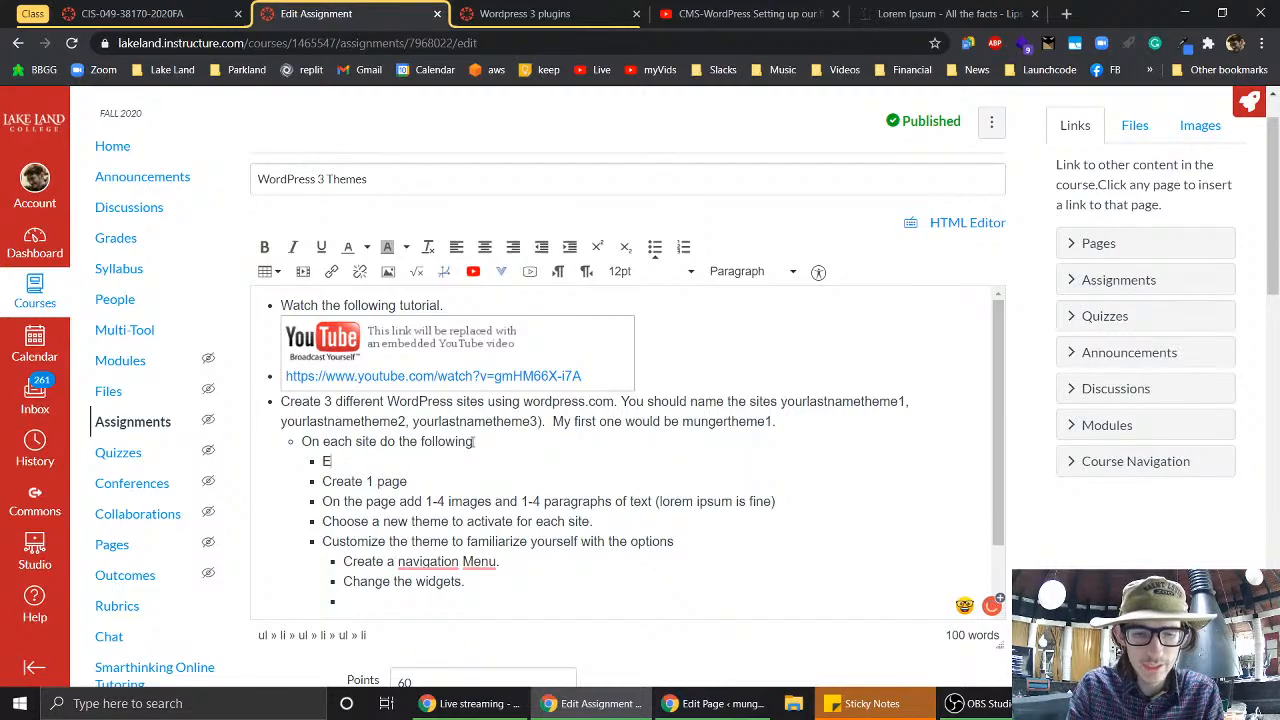
type("dit the front page")
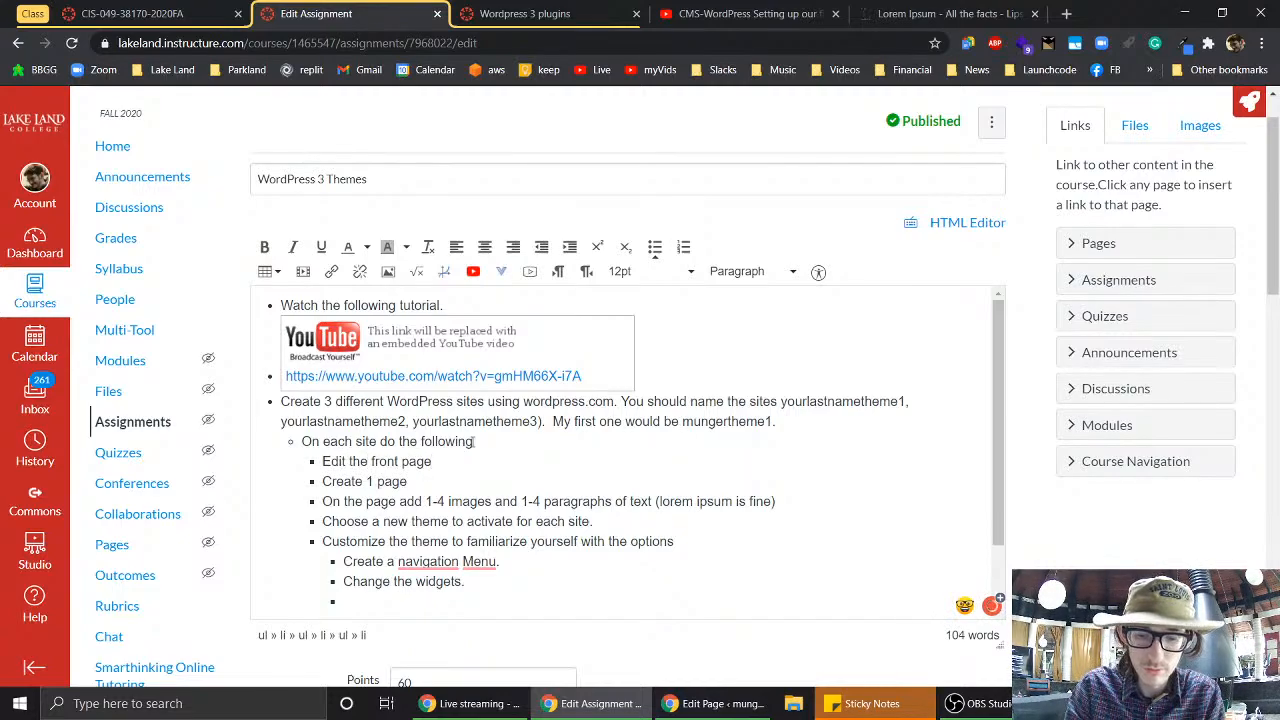
type(". (Rem")
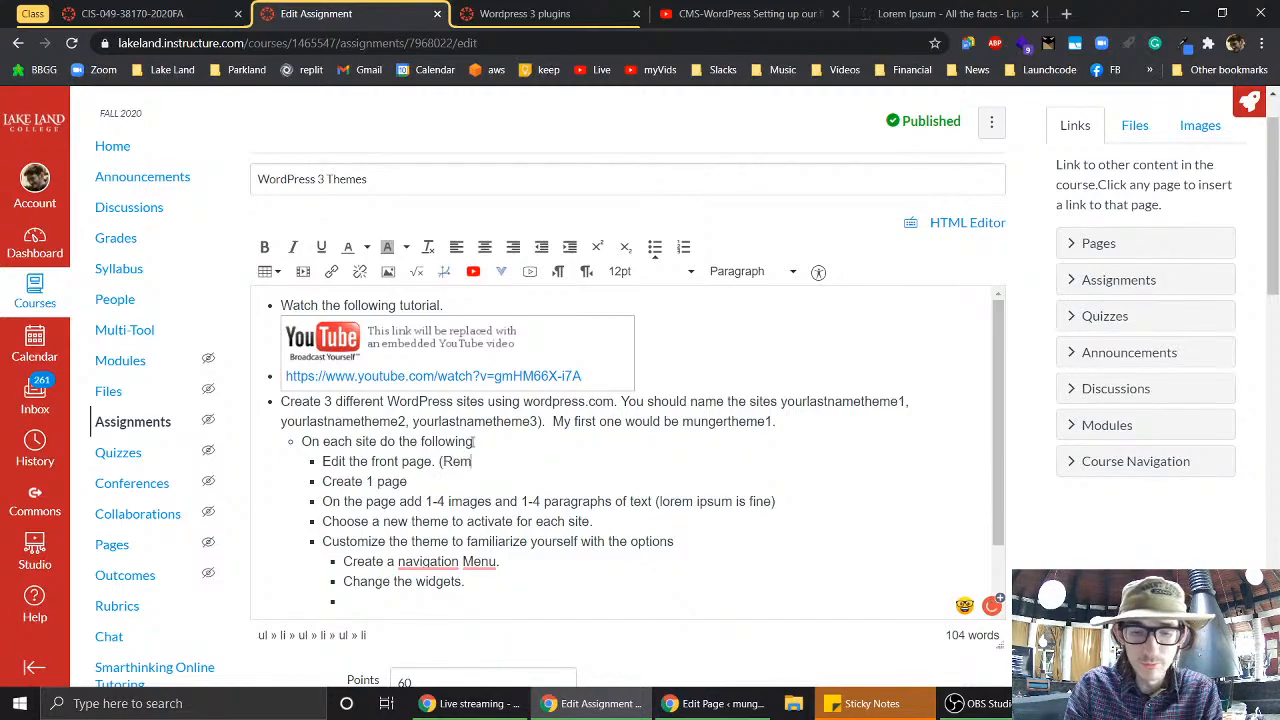
type("ove anything ")
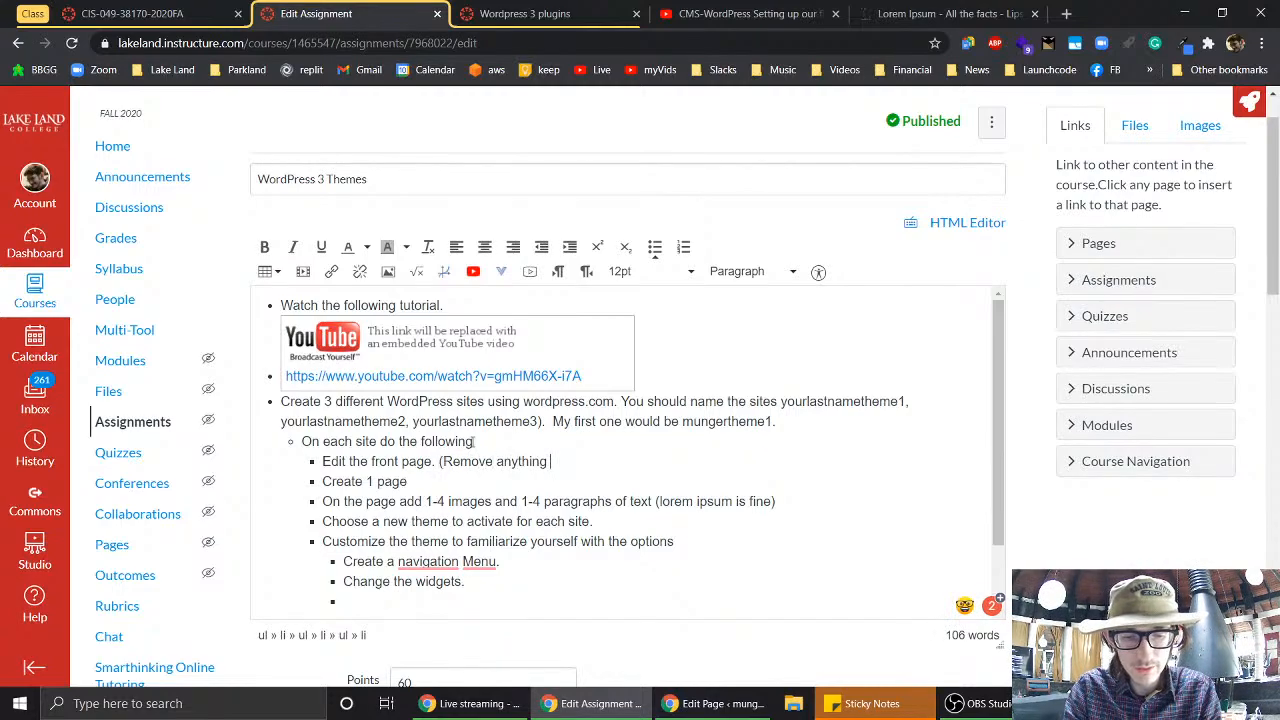
type("added by the theme")
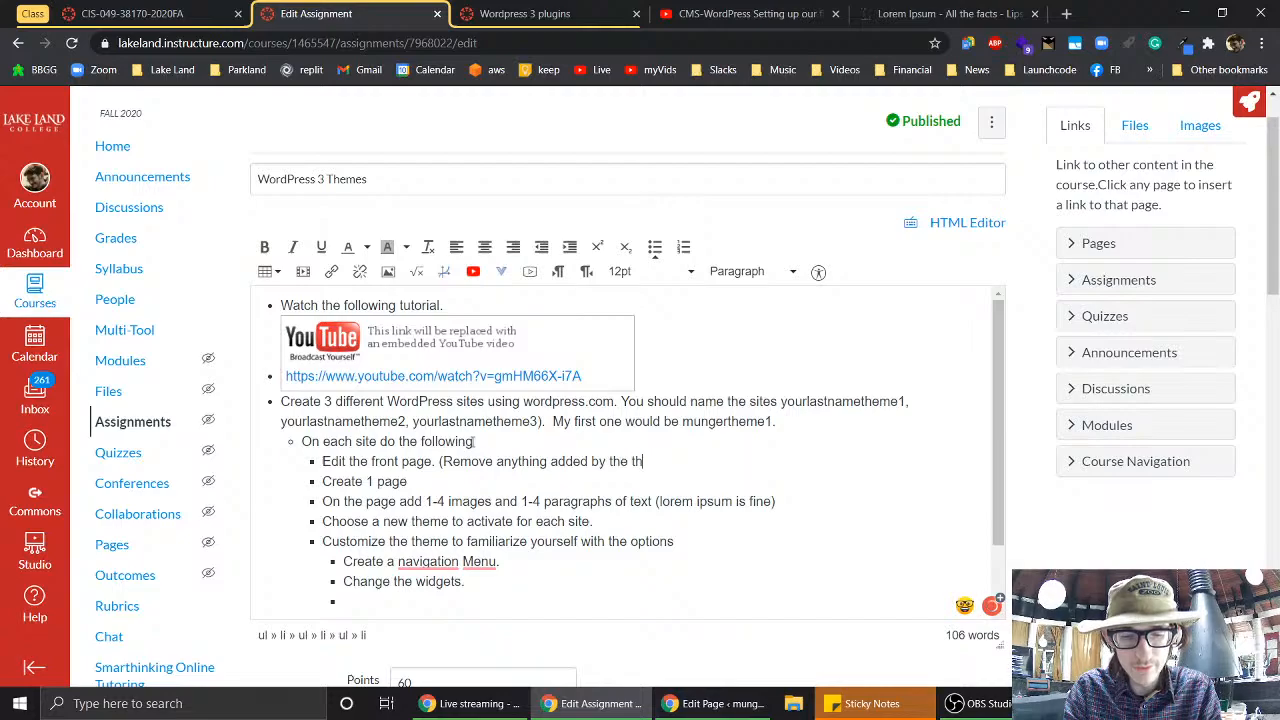
key("BackSpace")
key("BackSpace")
key("BackSpace")
key("BackSpace")
key("BackSpace")
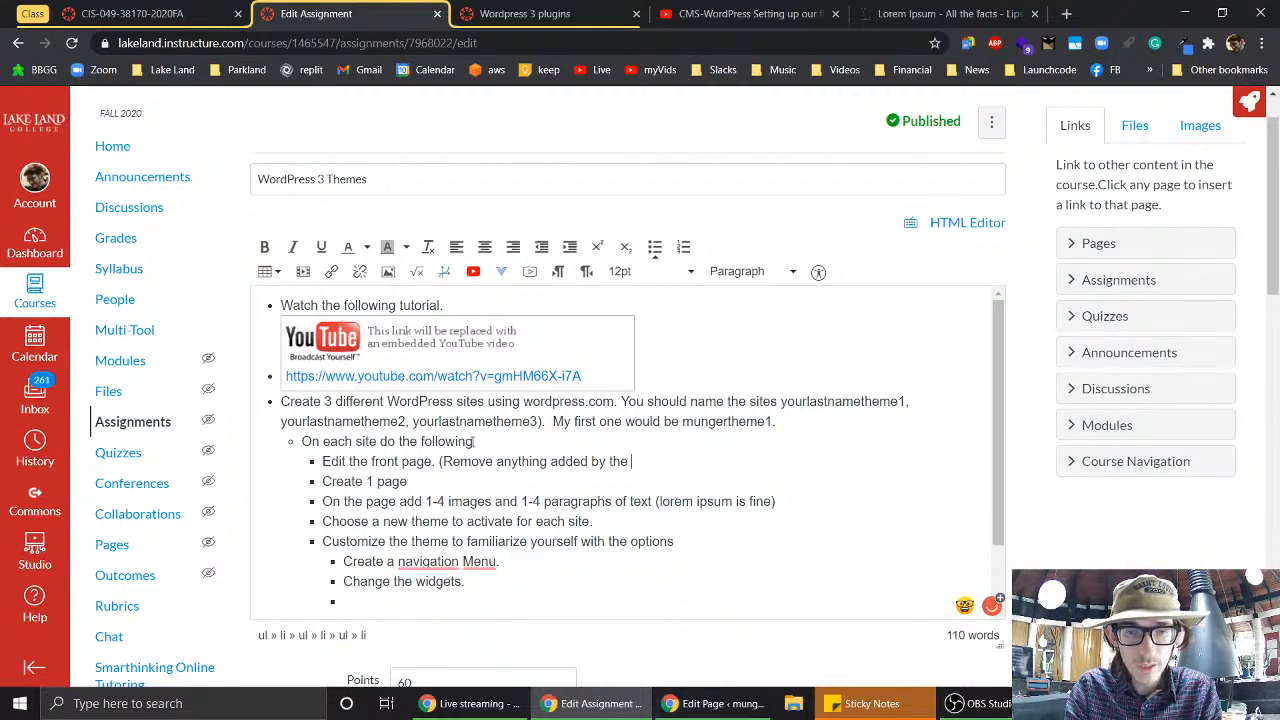
key("BackSpace")
key("BackSpace")
key("BackSpace")
key("BackSpace")
key("BackSpace")
key("BackSpace")
key("BackSpace")
key("BackSpace")
key("BackSpace")
key("BackSpace")
key("BackSpace")
key("BackSpace")
key("BackSpace")
key("BackSpace")
key("BackSpace")
key("BackSpace")
key("BackSpace")
key("BackSpace")
key("BackSpace")
key("BackSpace")
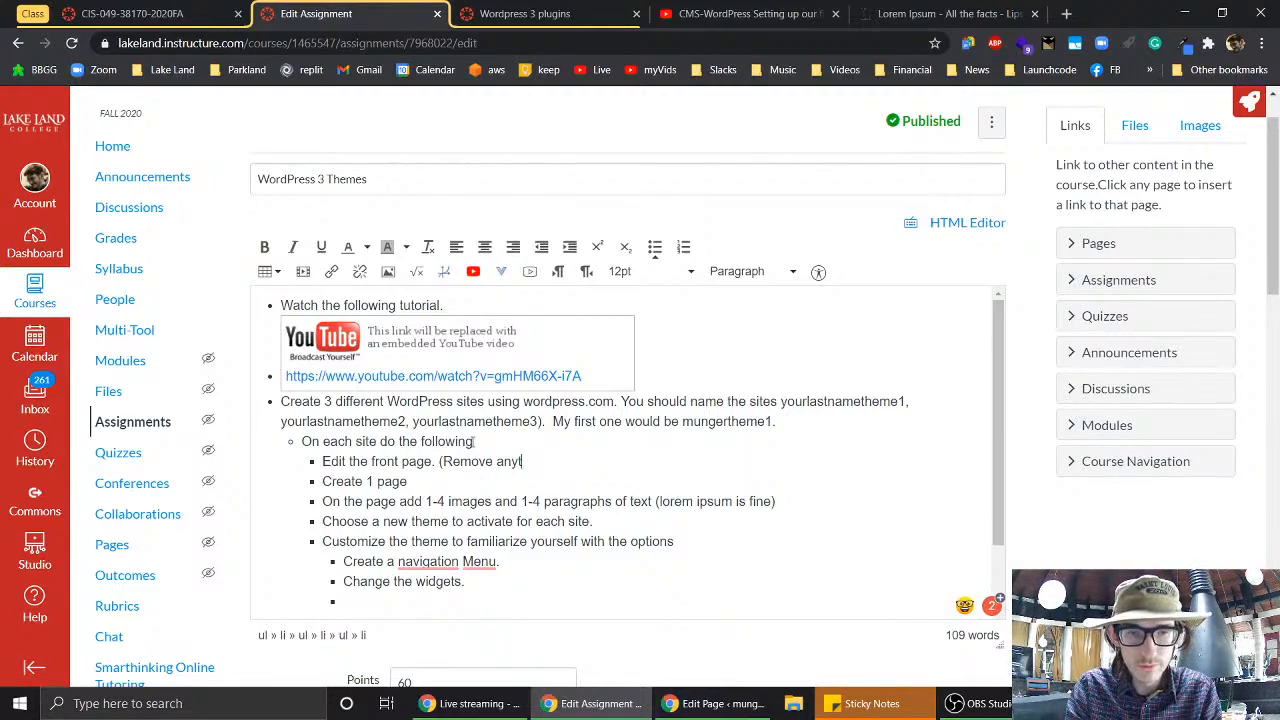
key("BackSpace")
type("the def")
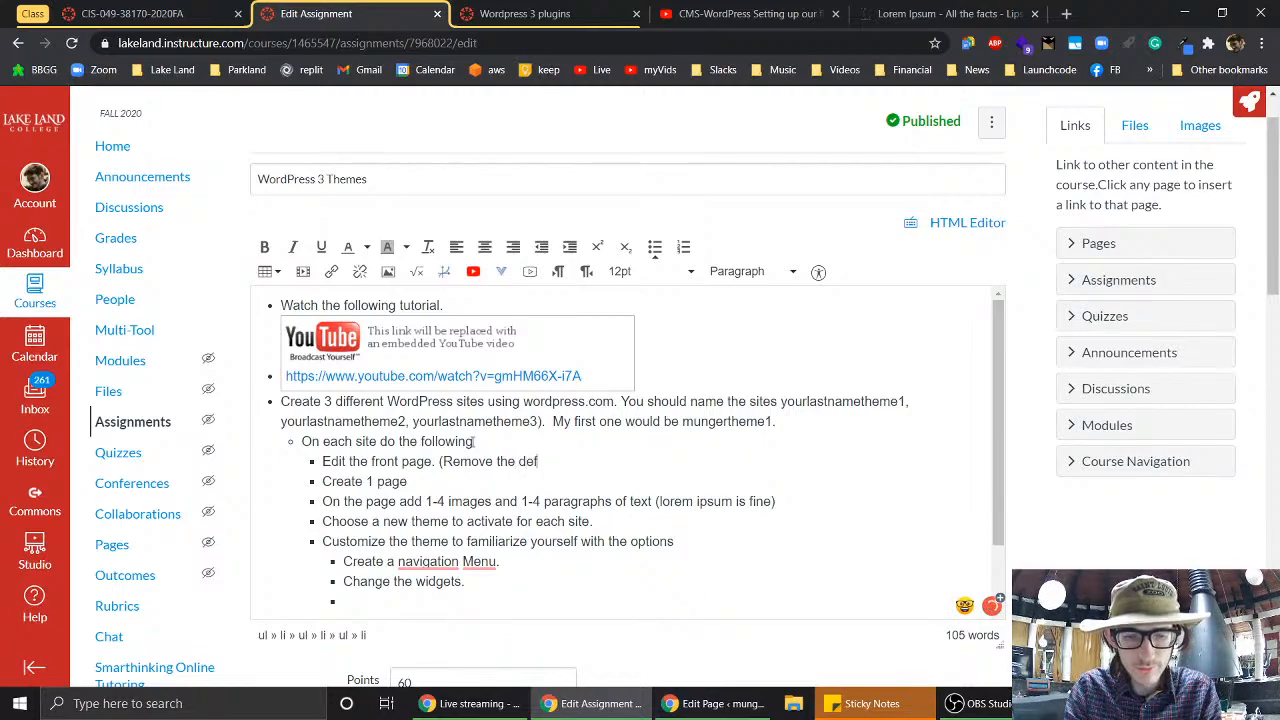
type("ault front page")
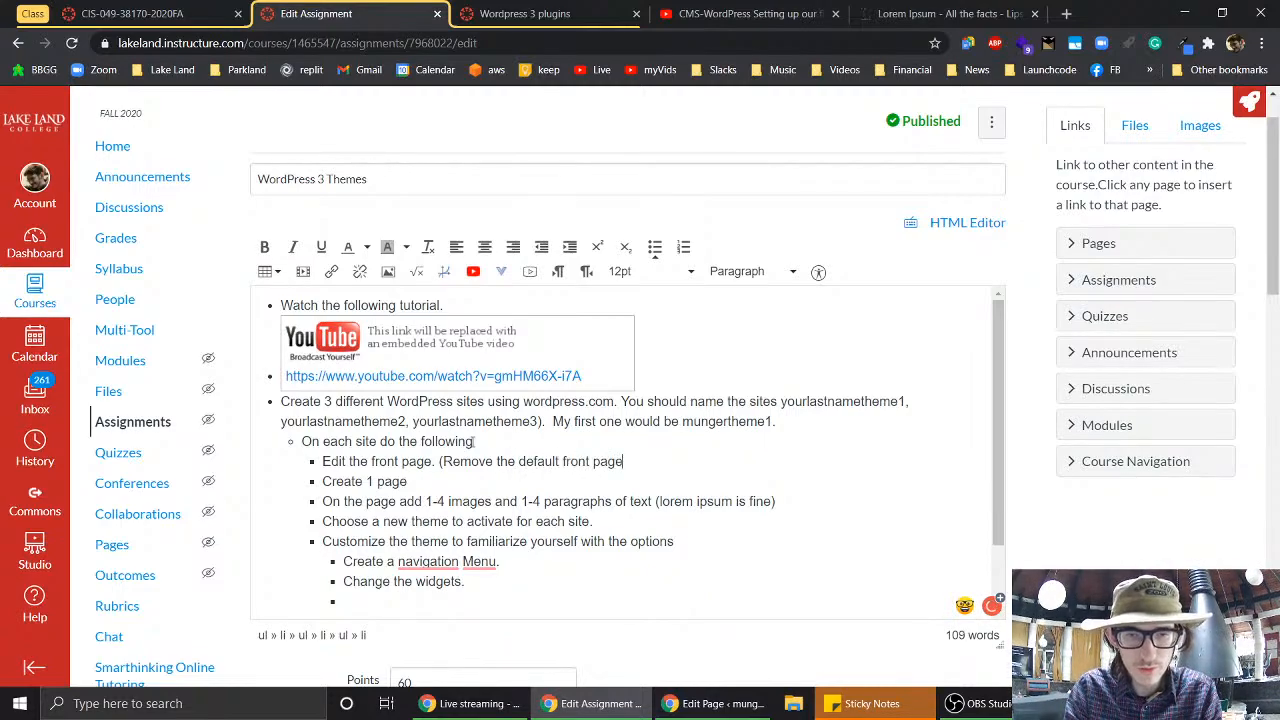
type(" con")
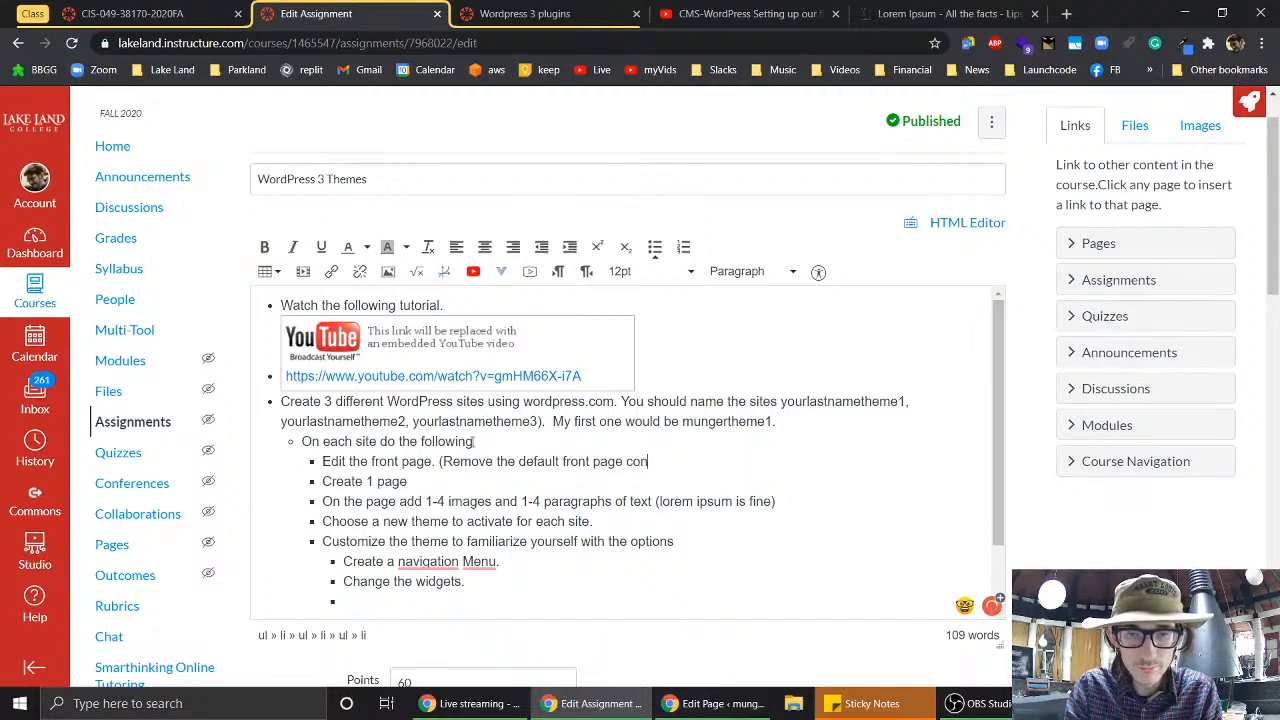
type("tent and add ")
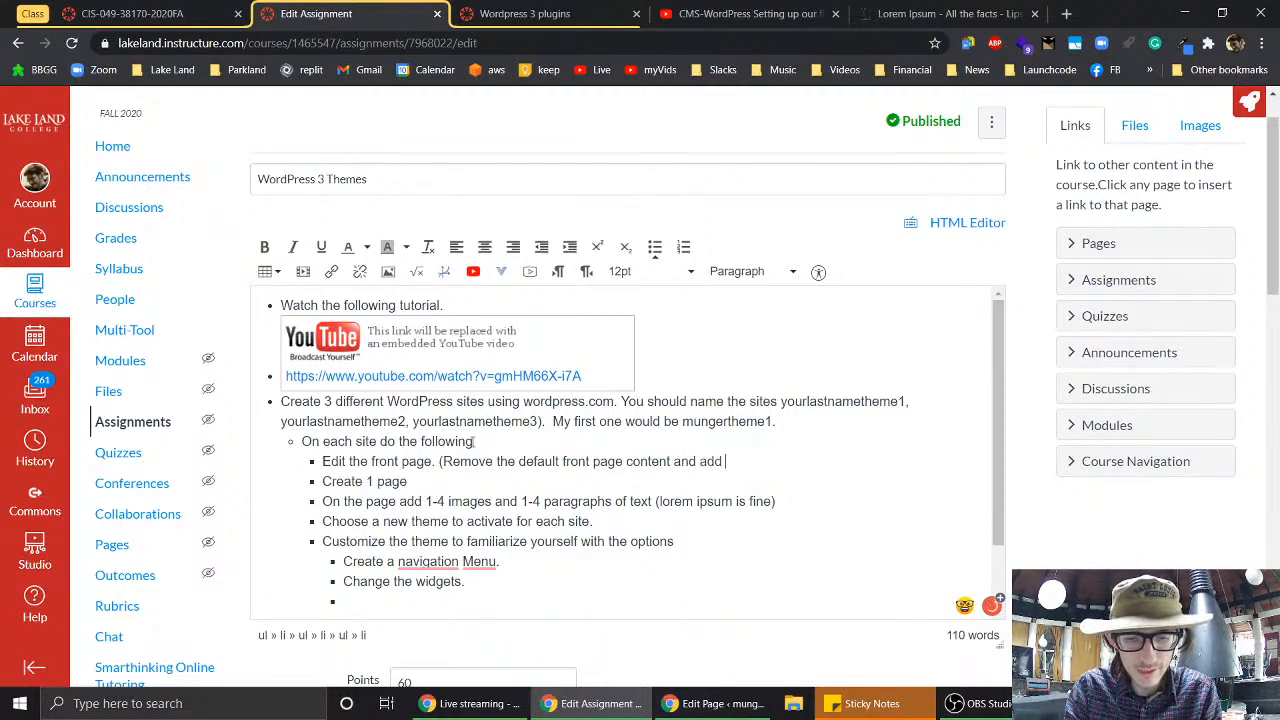
type("your own.")
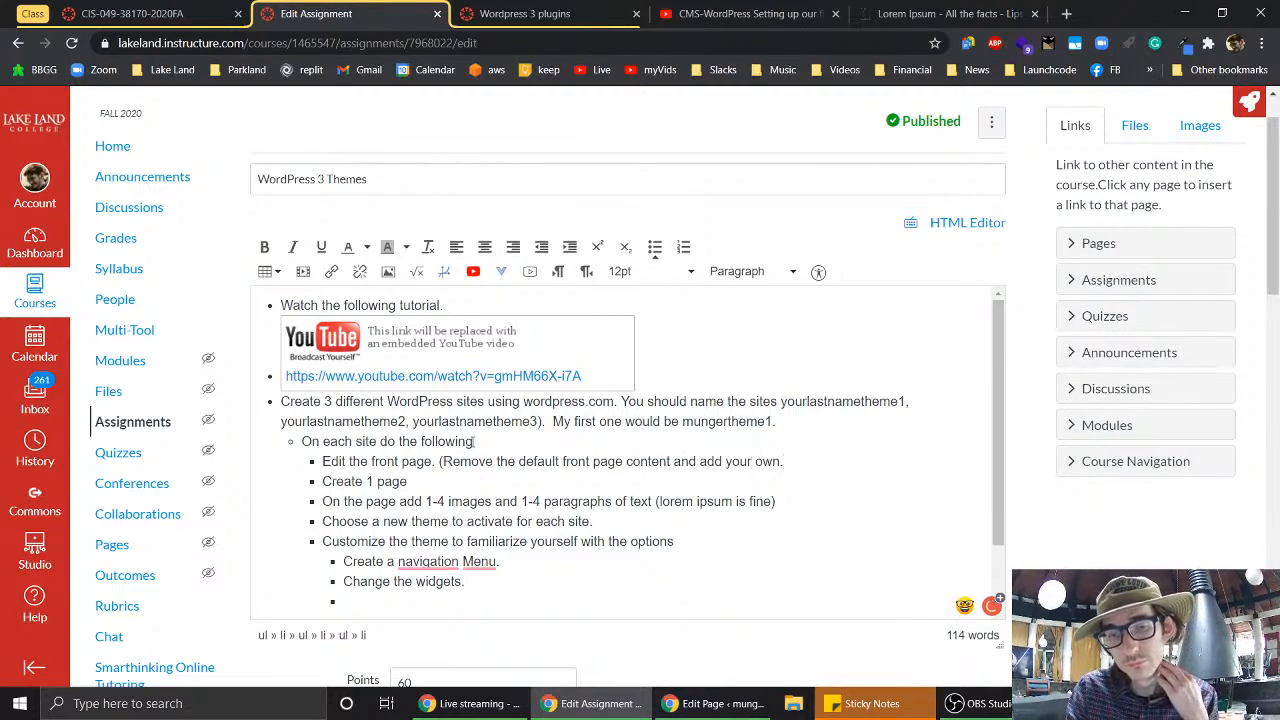
type(")")
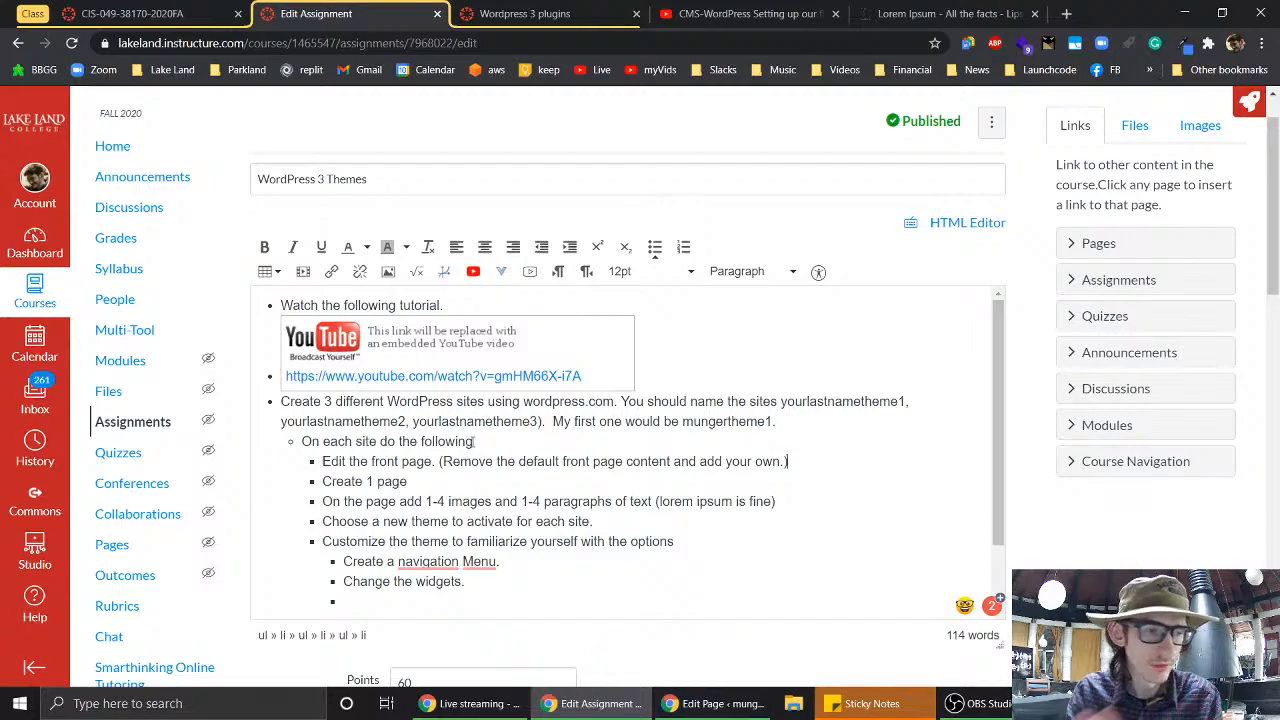
- Load lakelandcollege.edu in a new tab by searching 'lakeland', and scroll through the homepage
left_click(1069, 14)
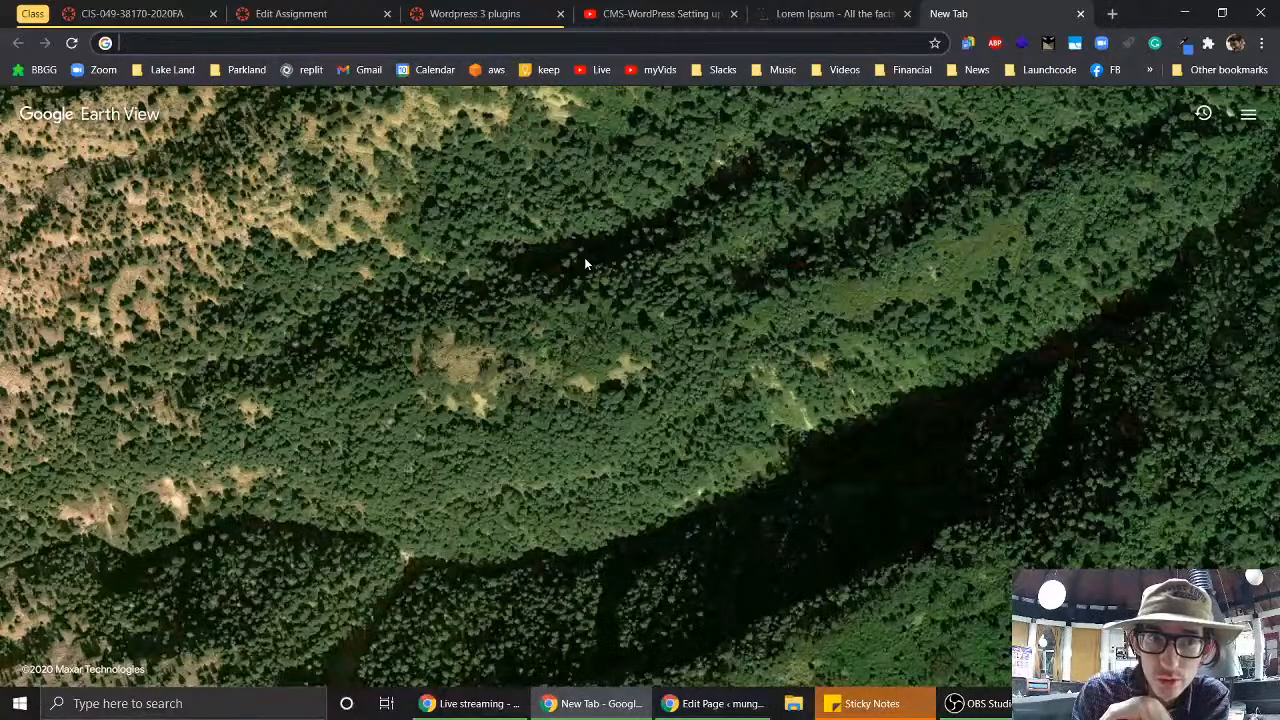
left_click(446, 42)
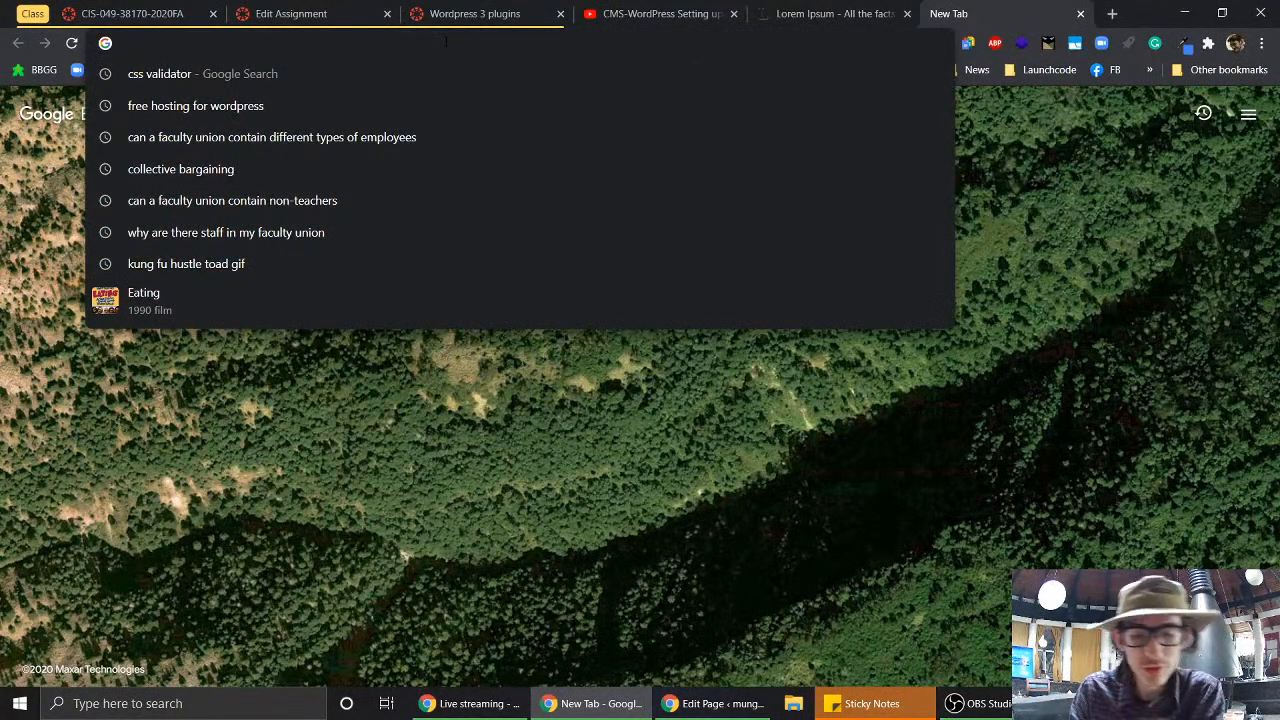
type("lakeland")
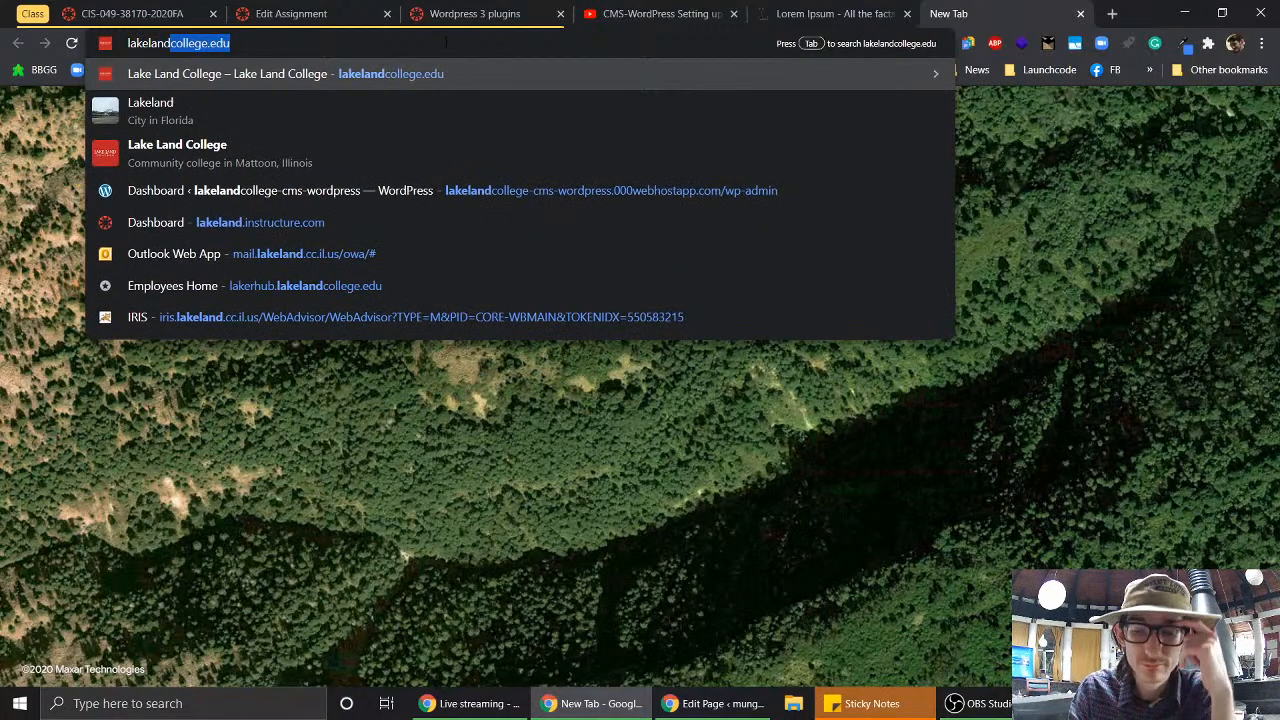
key("Return")
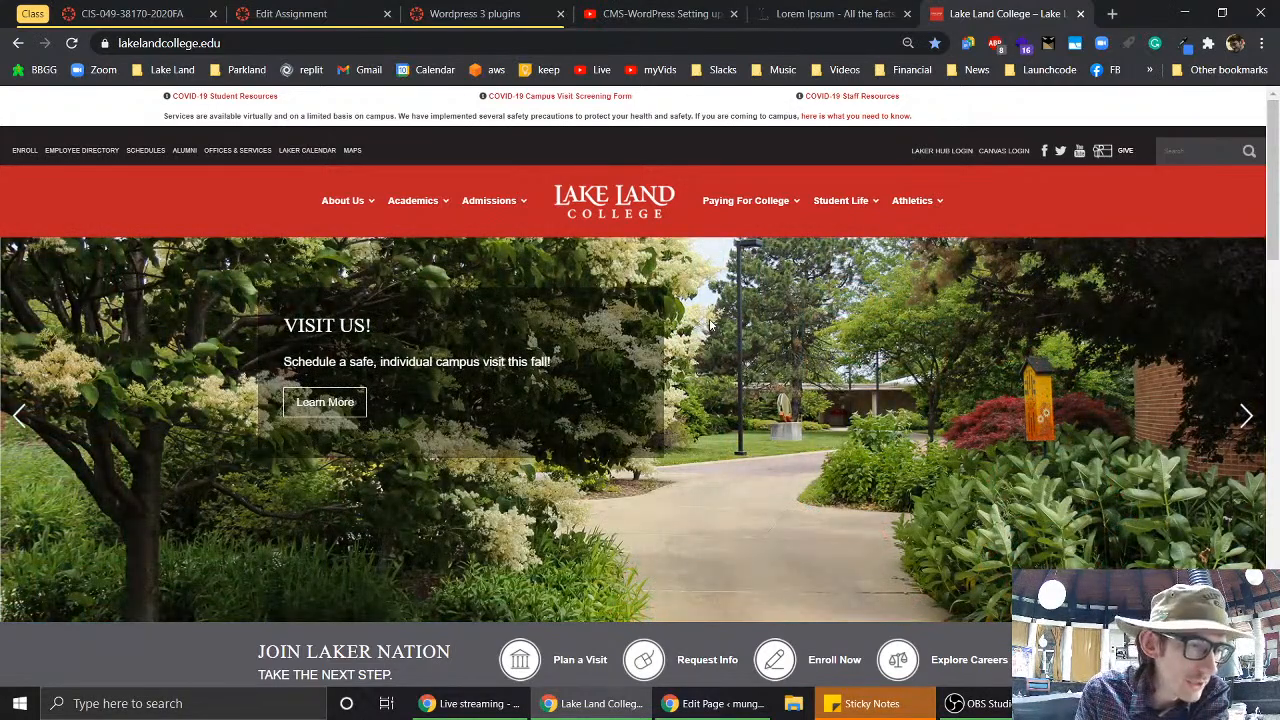
scroll(712, 330, "down", 5)
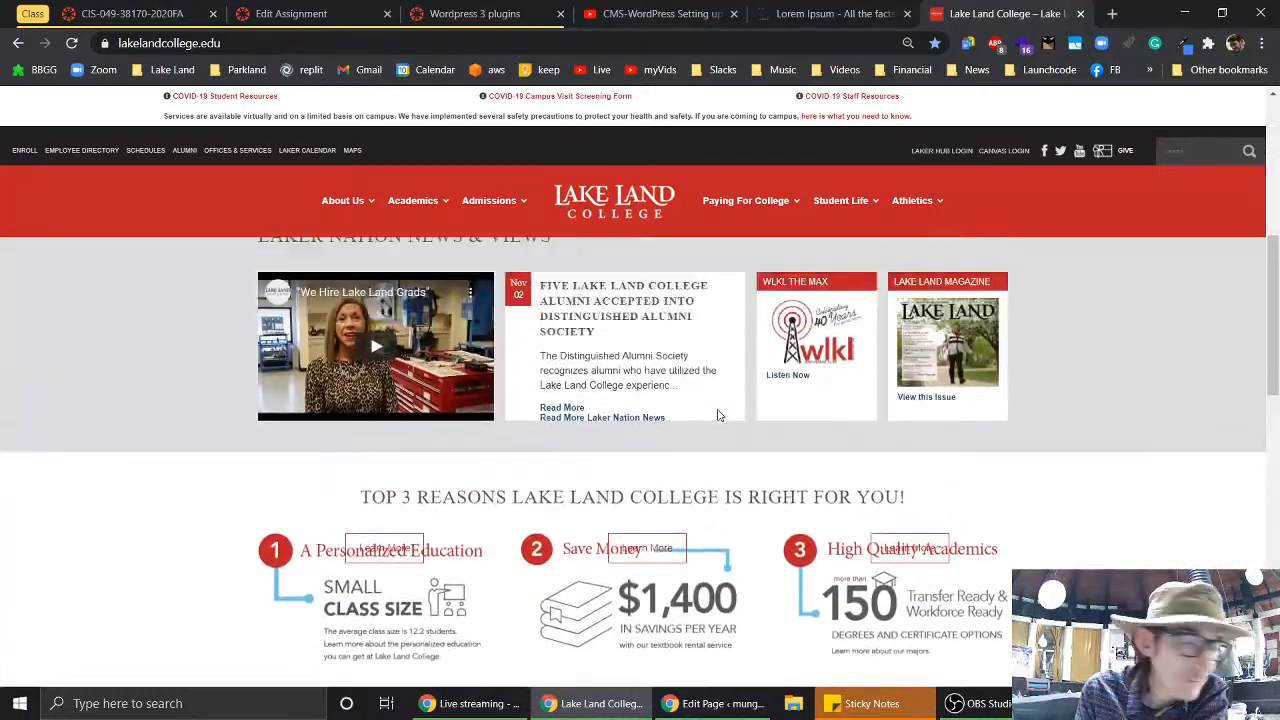
scroll(717, 415, "up", 2)
scroll(717, 415, "down", 10)
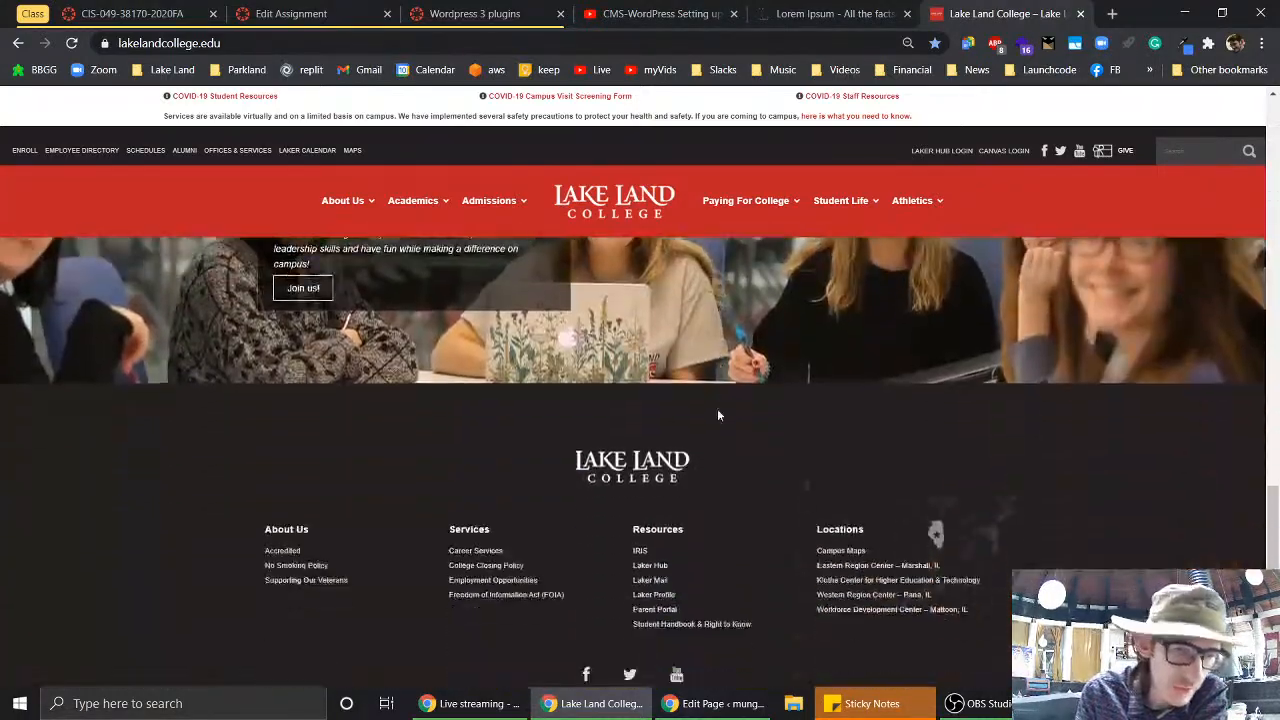
scroll(717, 415, "up", 12)
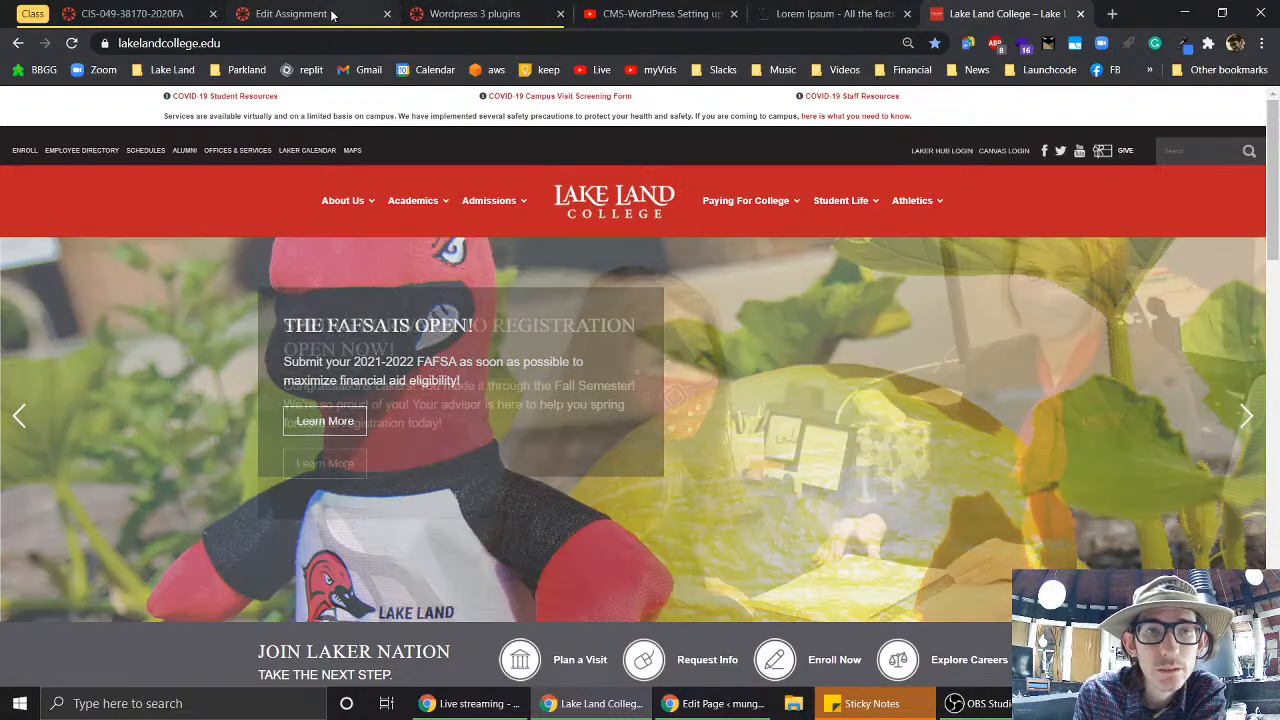
- In the Canvas assignment's front-page step, add 'You can use another site as a template.'
left_click(310, 14)
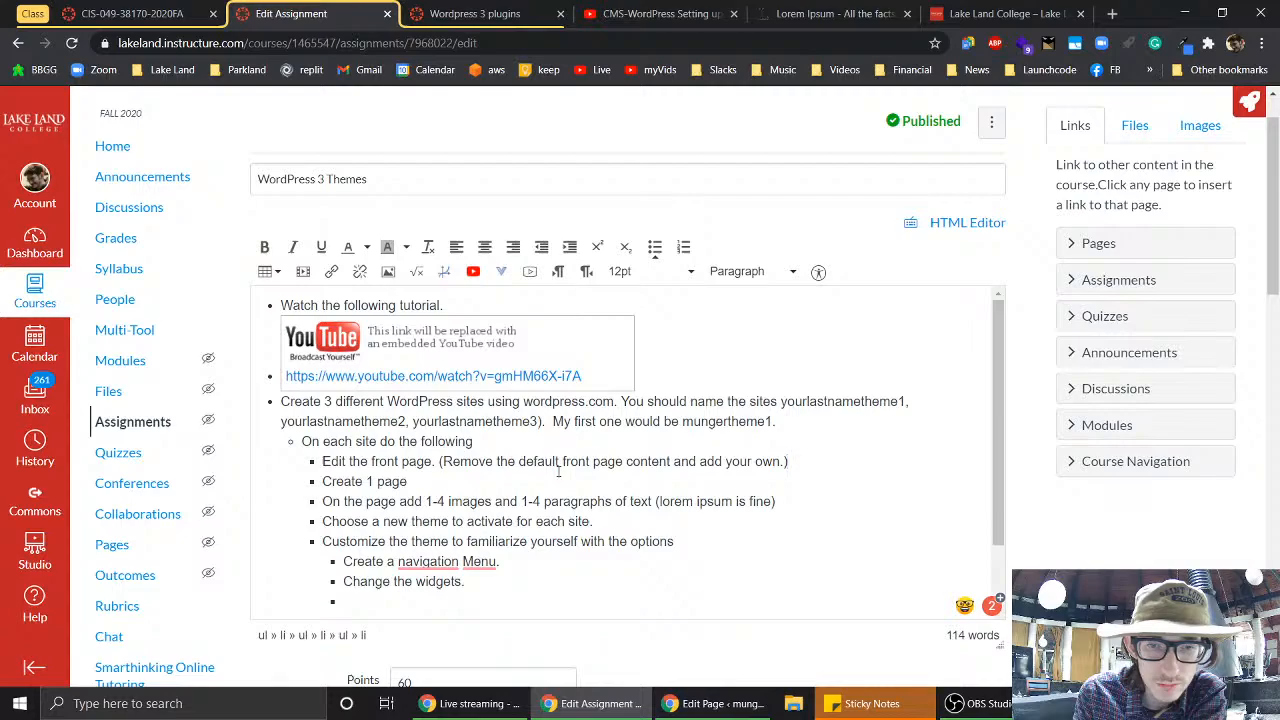
left_click(786, 461)
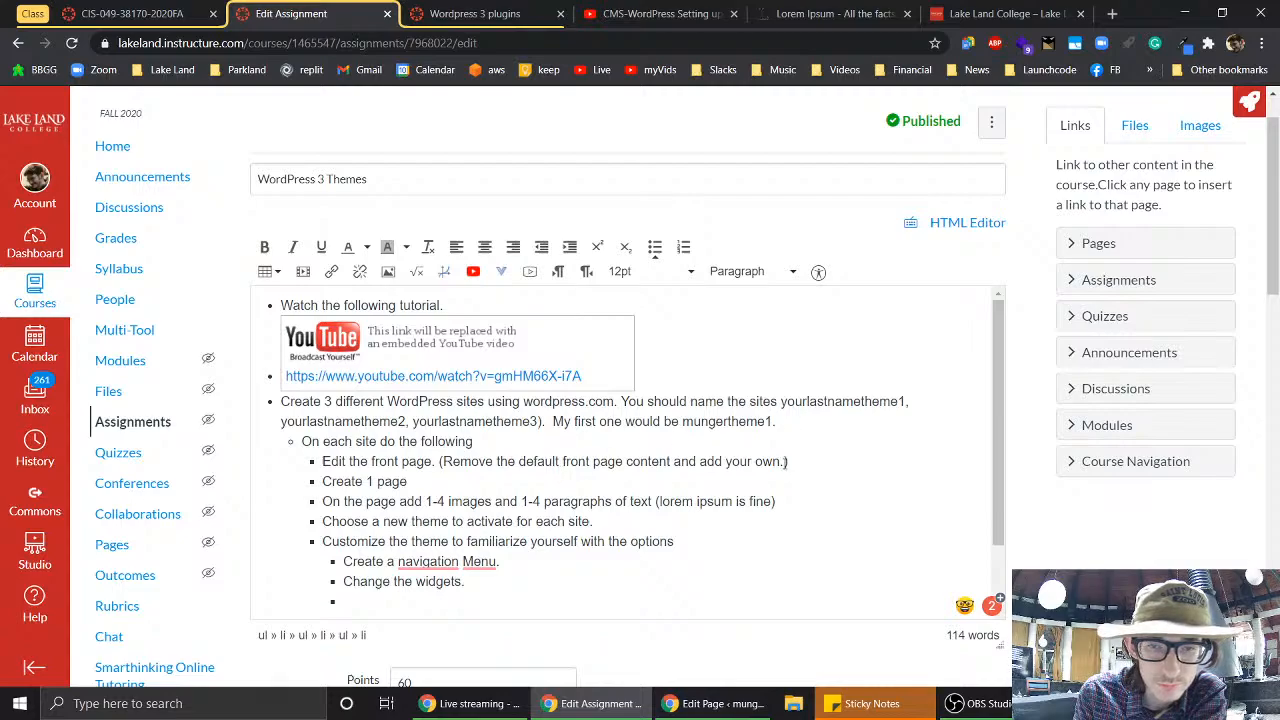
type("You can use ")
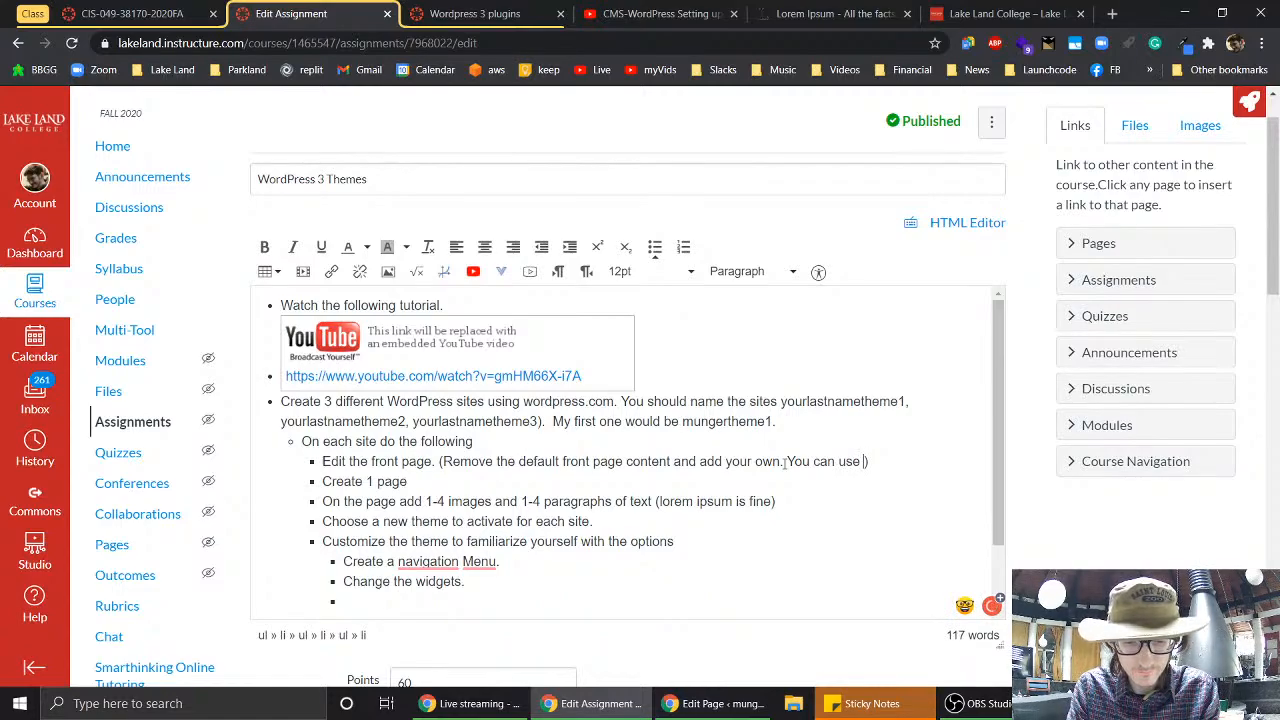
type("another site")
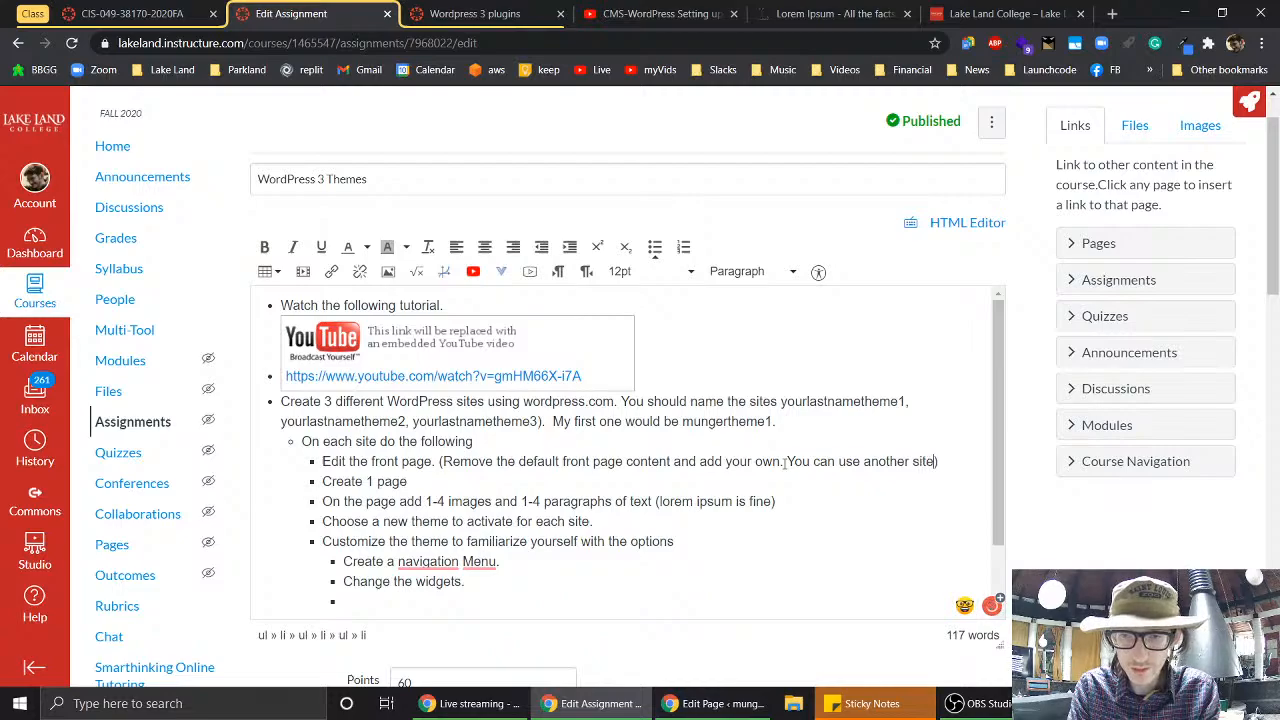
type(" as a t")
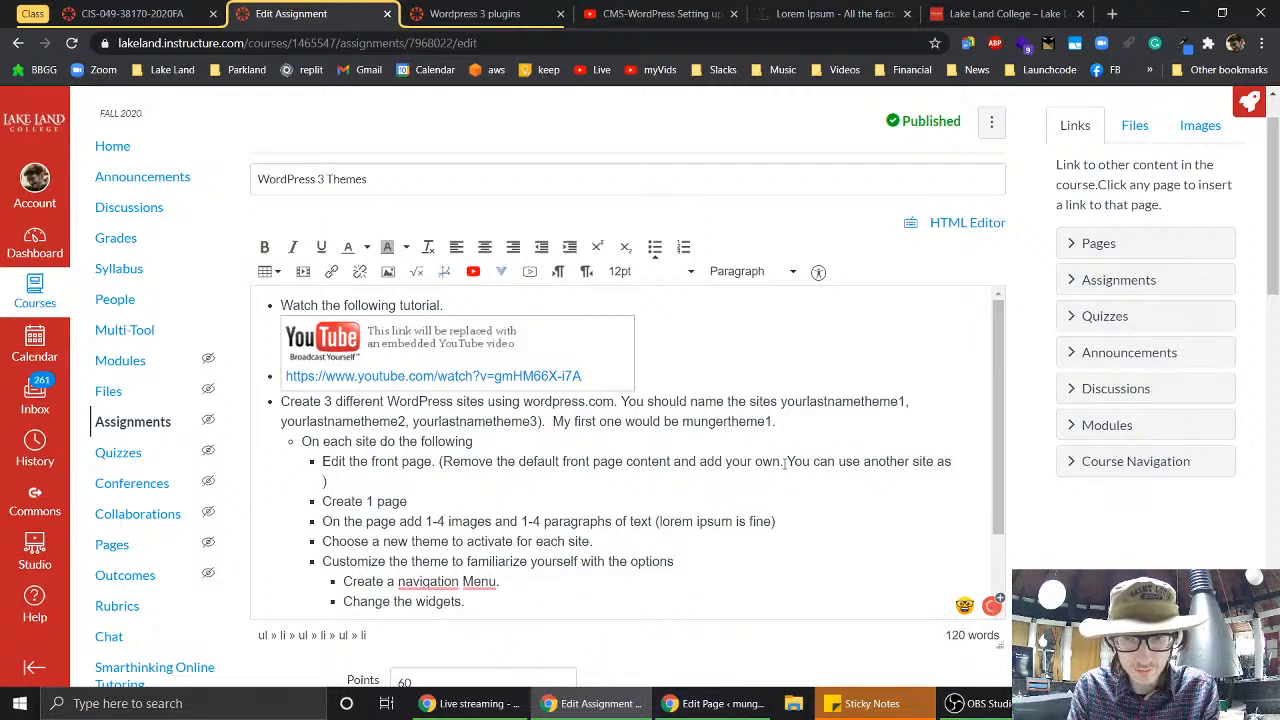
type("emplate.")
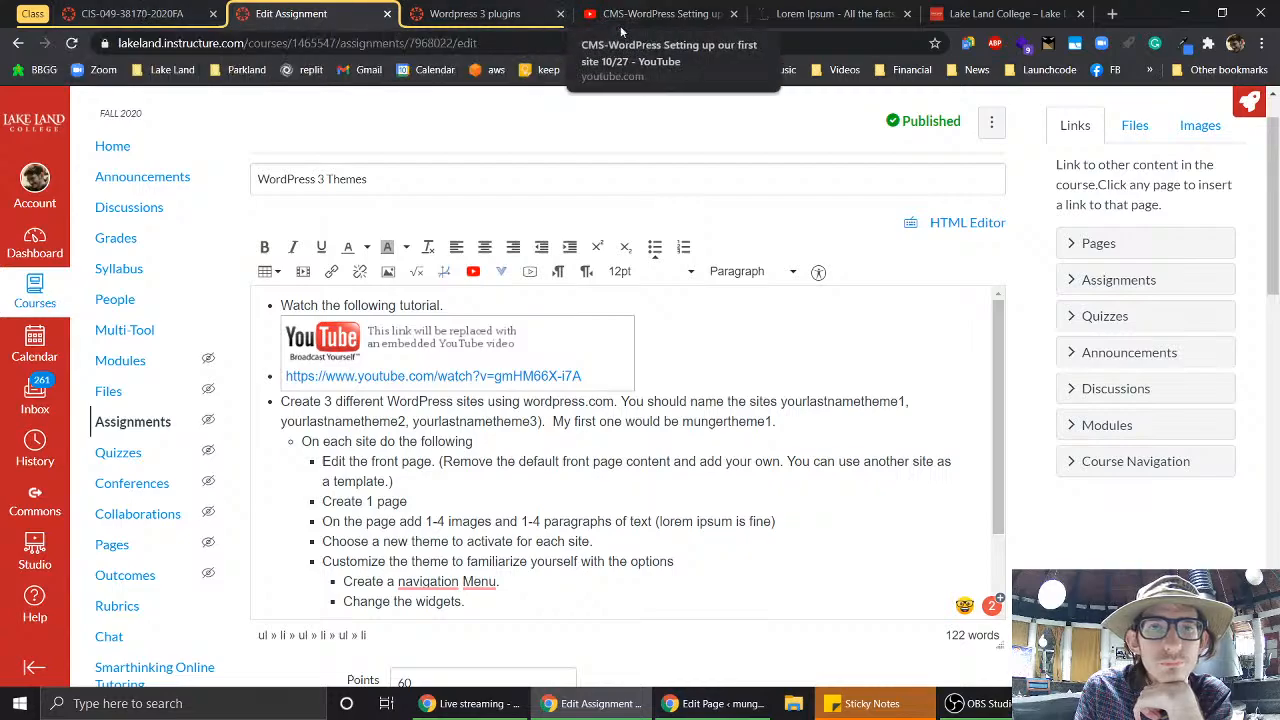
mouse_move(691, 709)
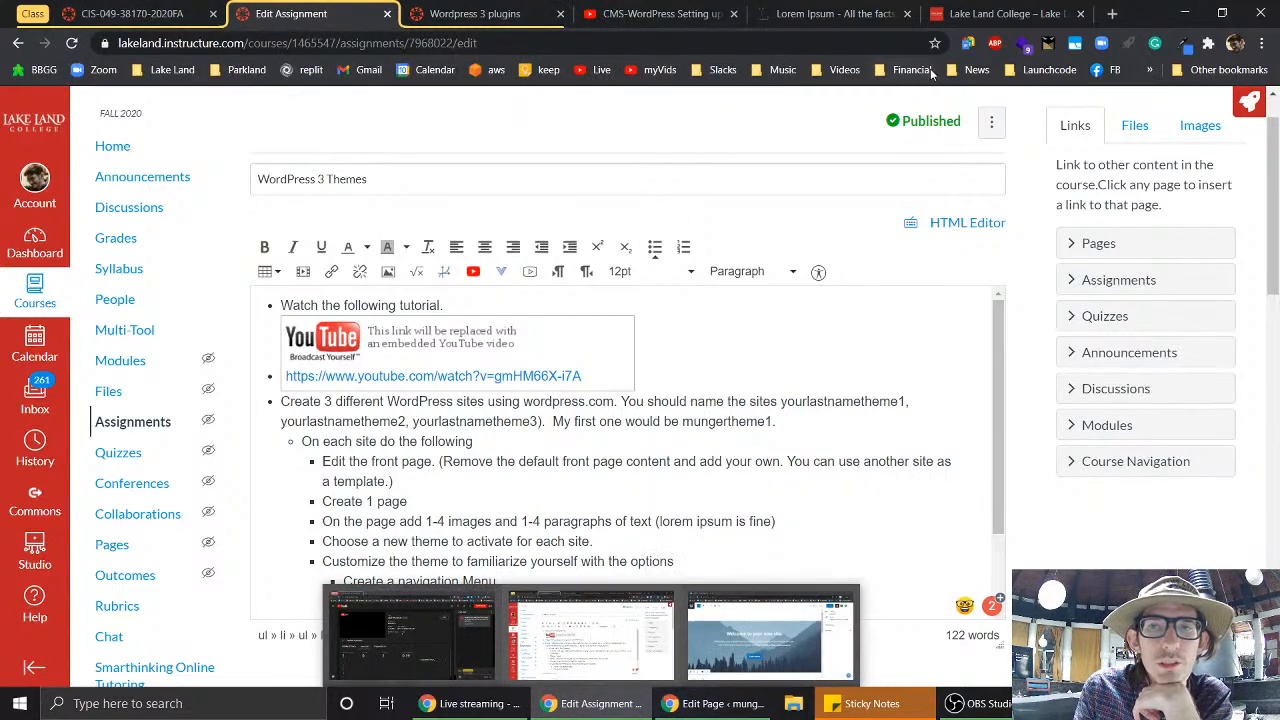
- Compare the Lake Land College homepage slides with the mungertheme1 page editor, ending in the editor
left_click(972, 12)
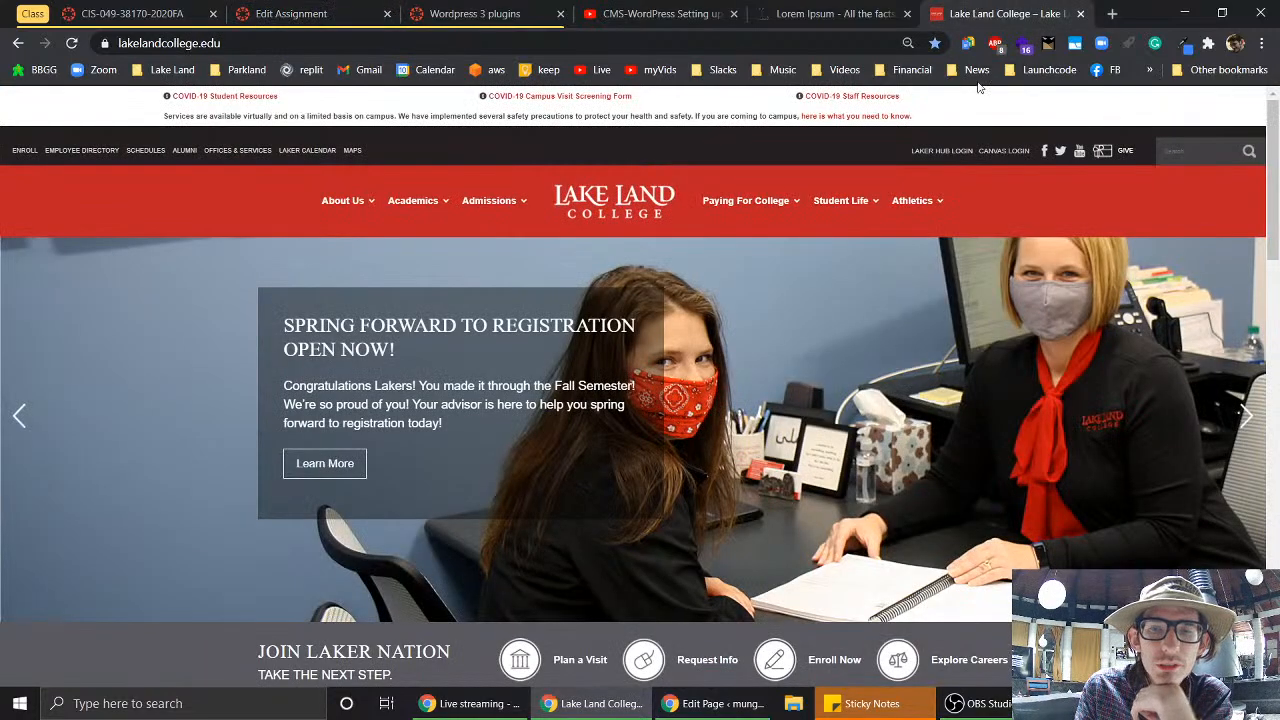
left_click(750, 709)
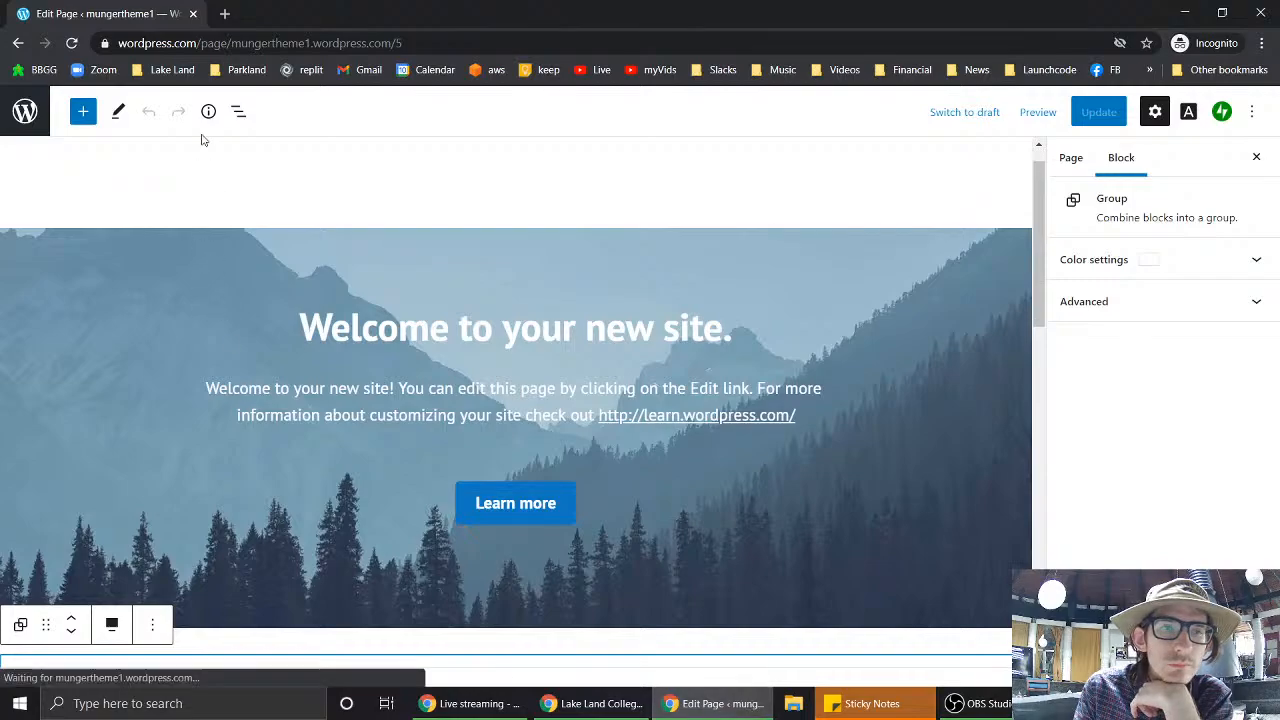
scroll(818, 238, "up", 1)
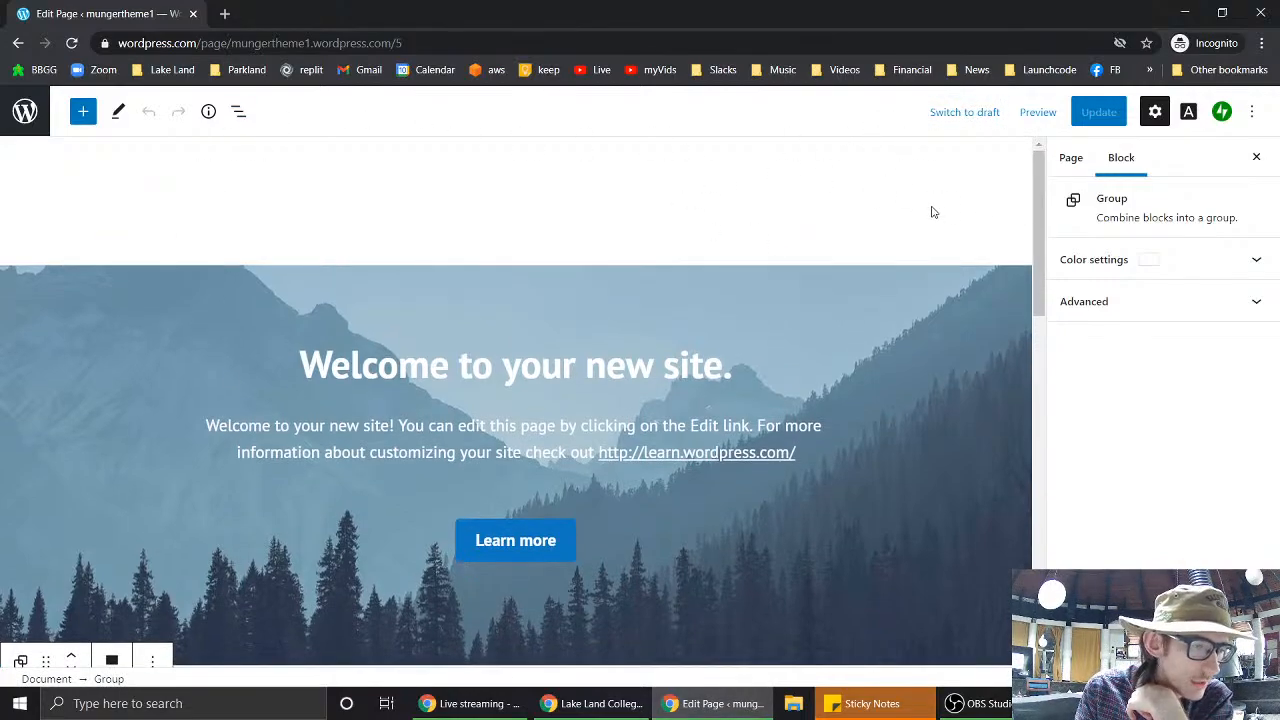
left_click(714, 706)
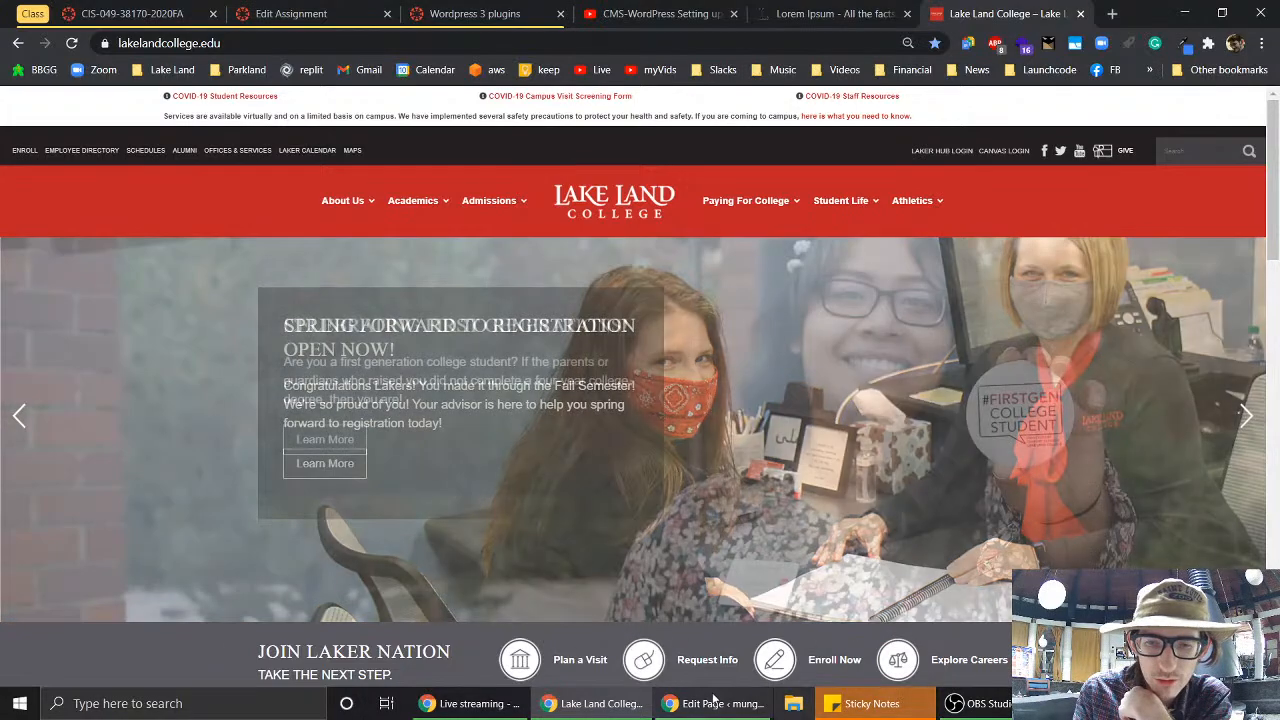
mouse_move(713, 699)
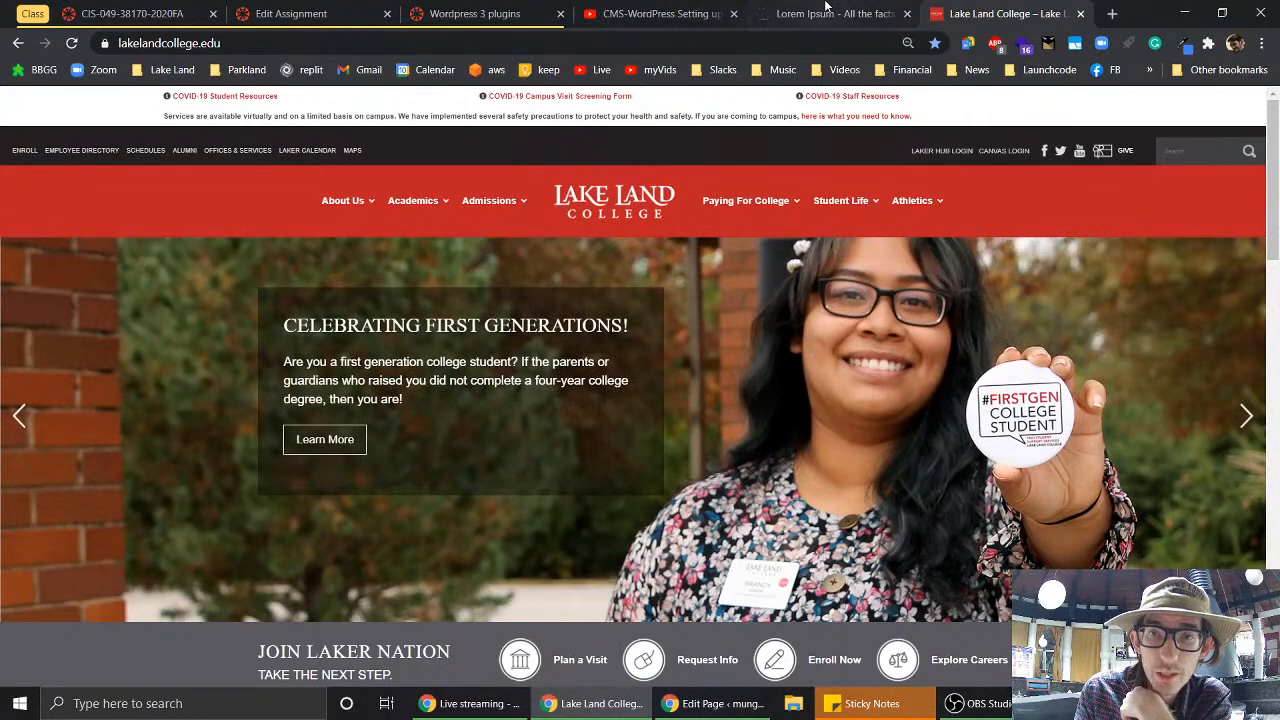
left_click(713, 704)
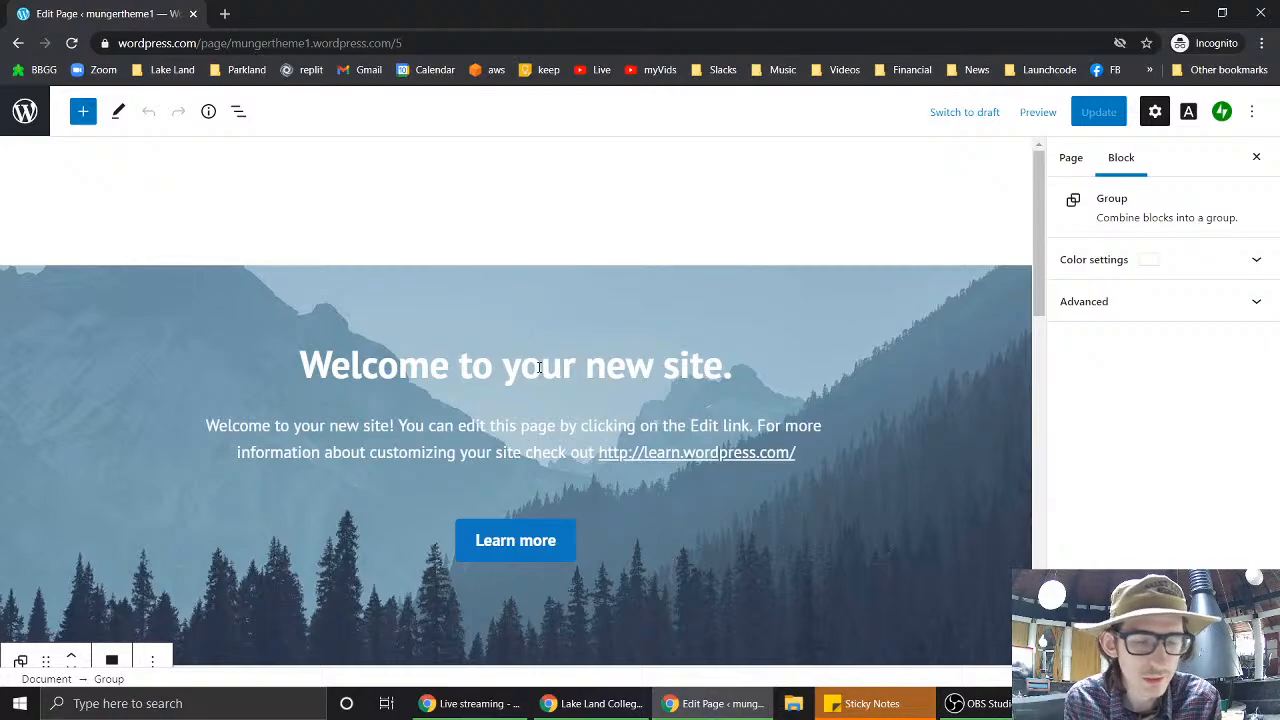
- Delete the Layout Grid holding the welcome heading, text and Learn more button from the mountain cover
left_click(846, 191)
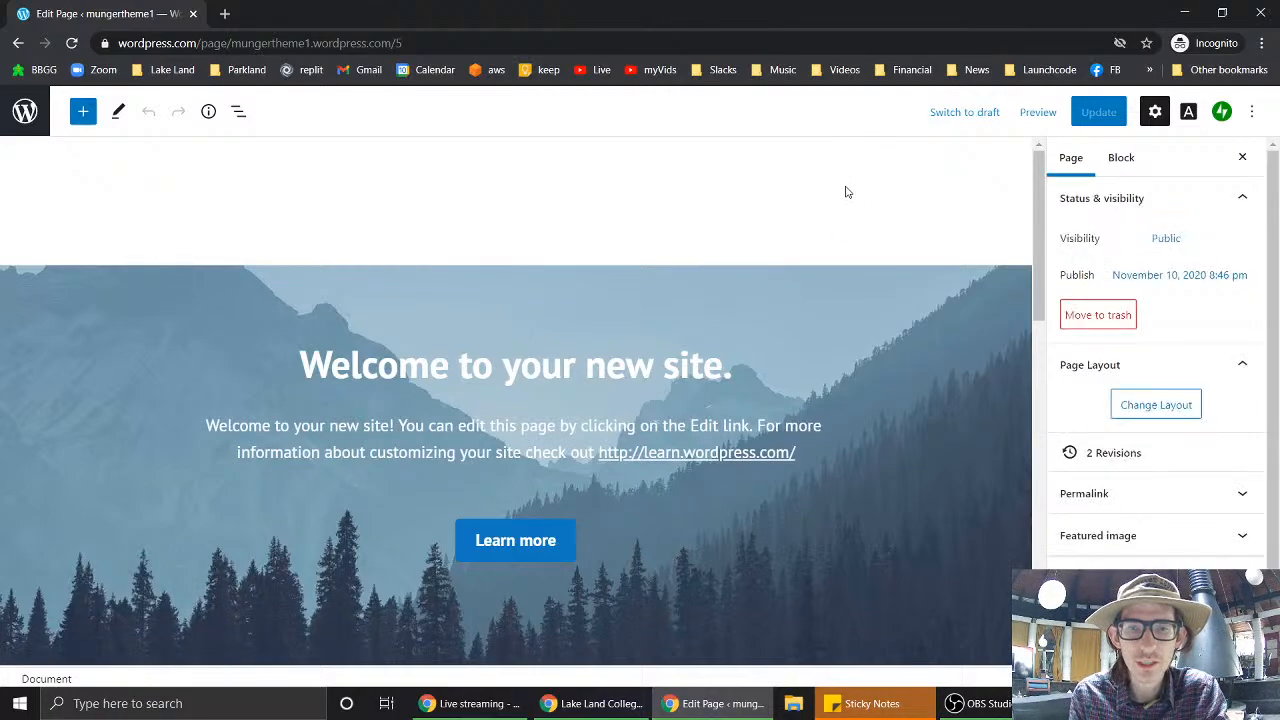
left_click(823, 338)
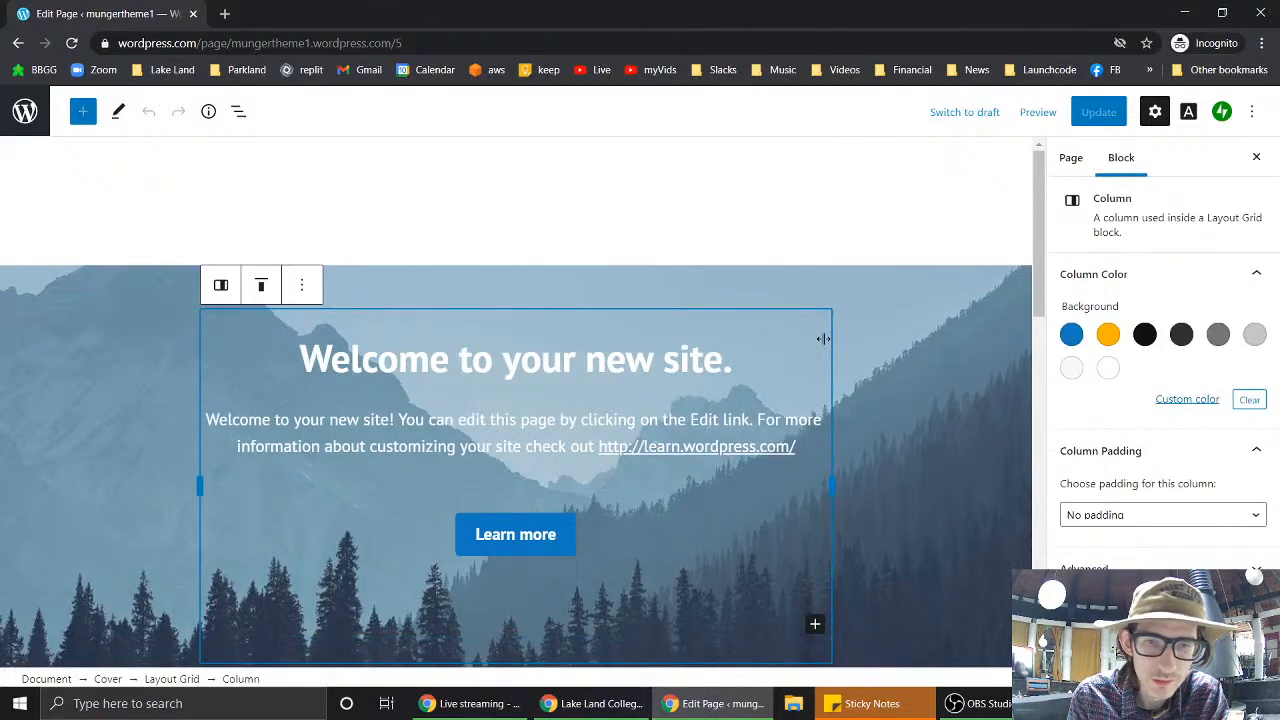
left_click(892, 333)
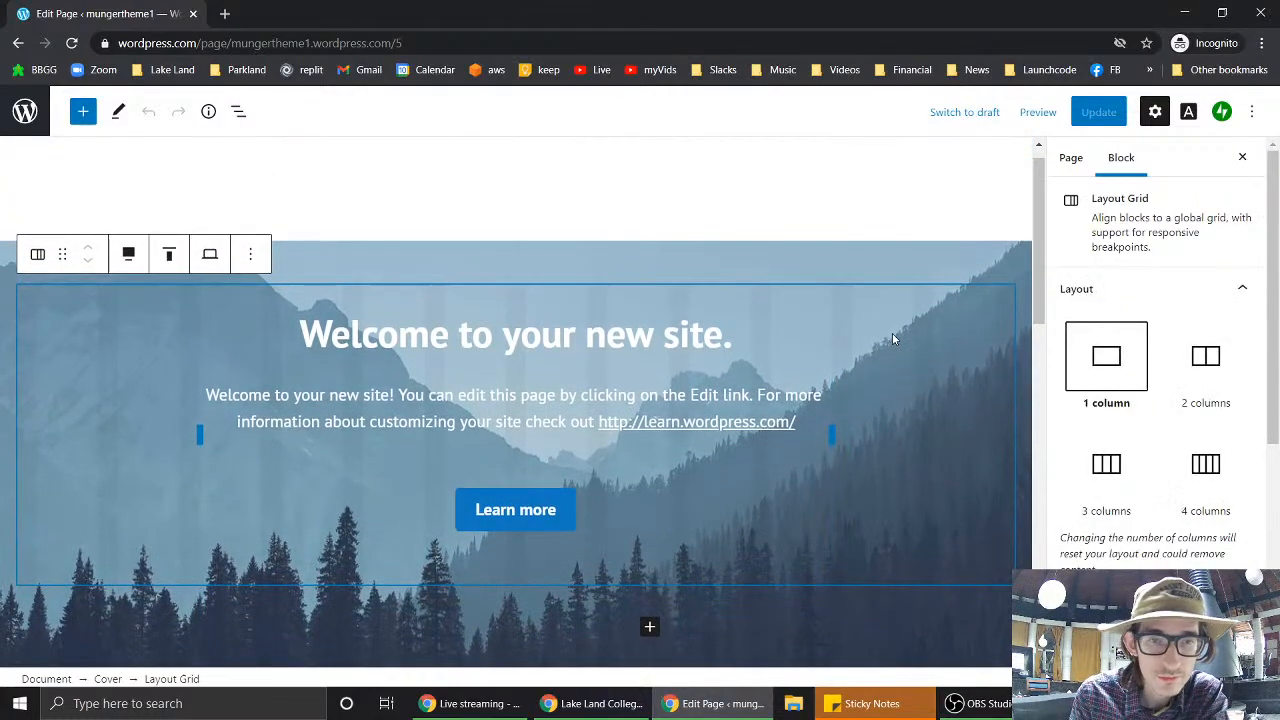
key("Delete")
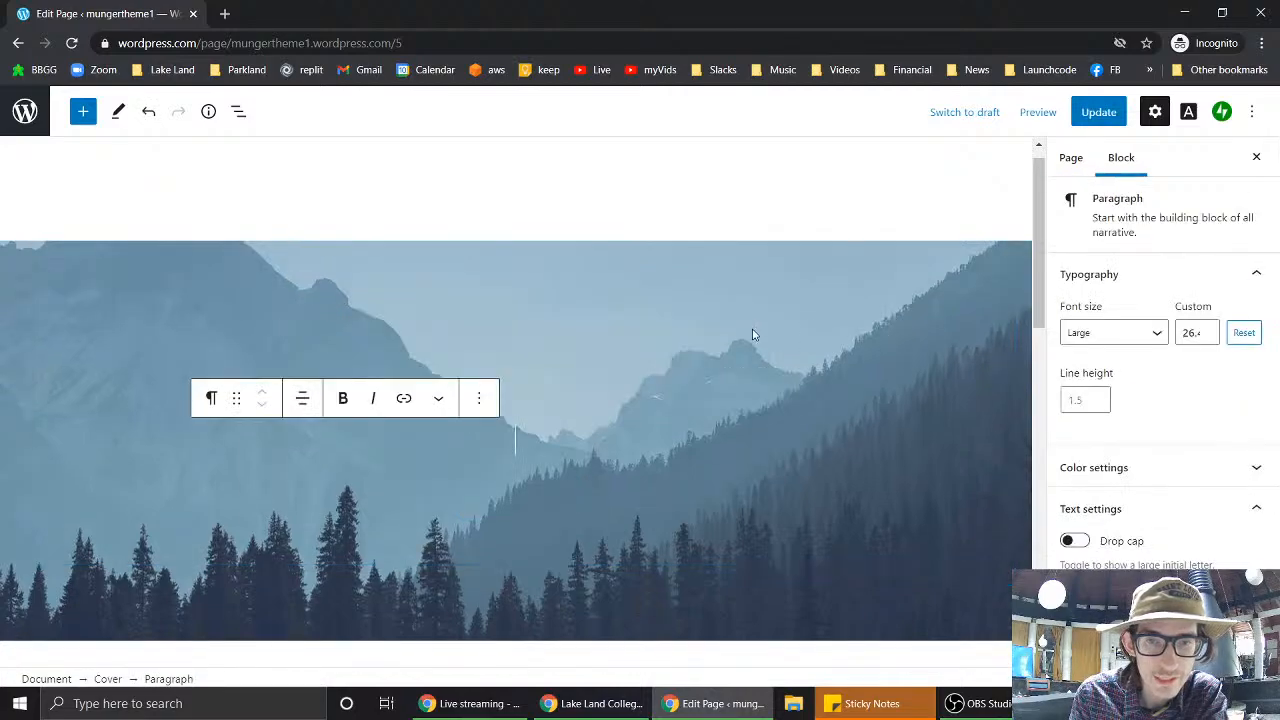
left_click(754, 334)
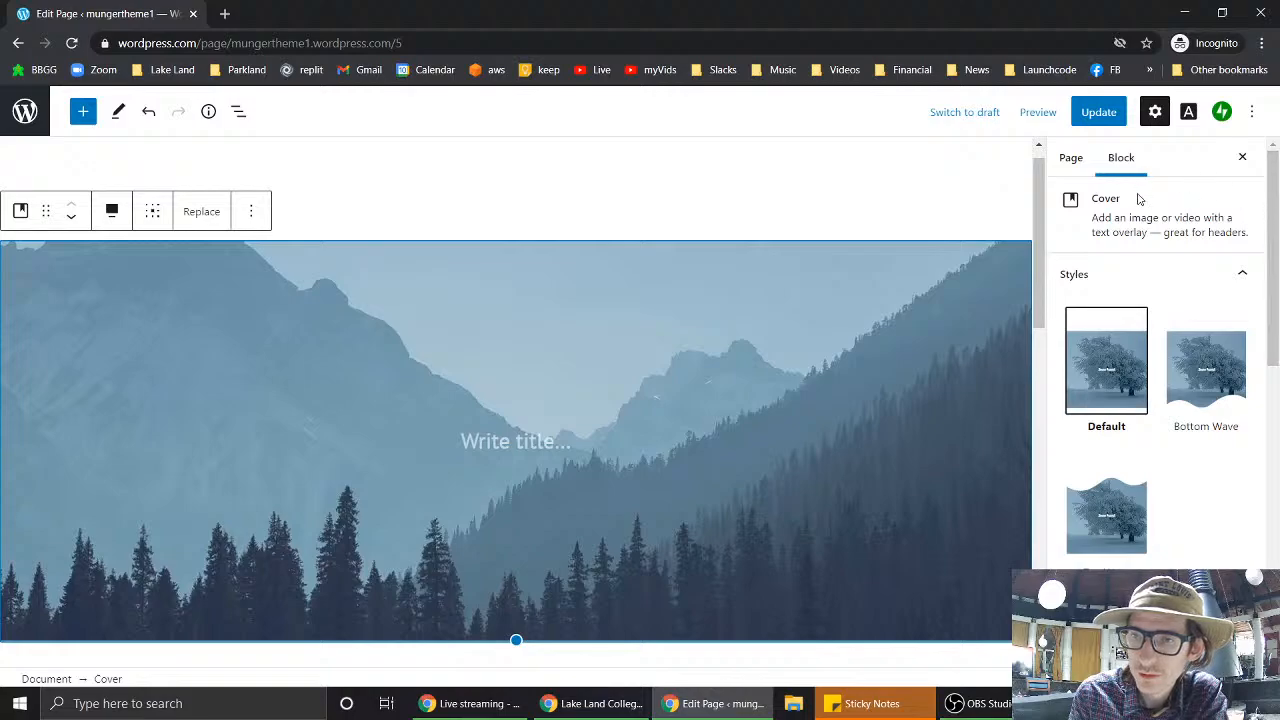
scroll(1168, 486, "down", 3)
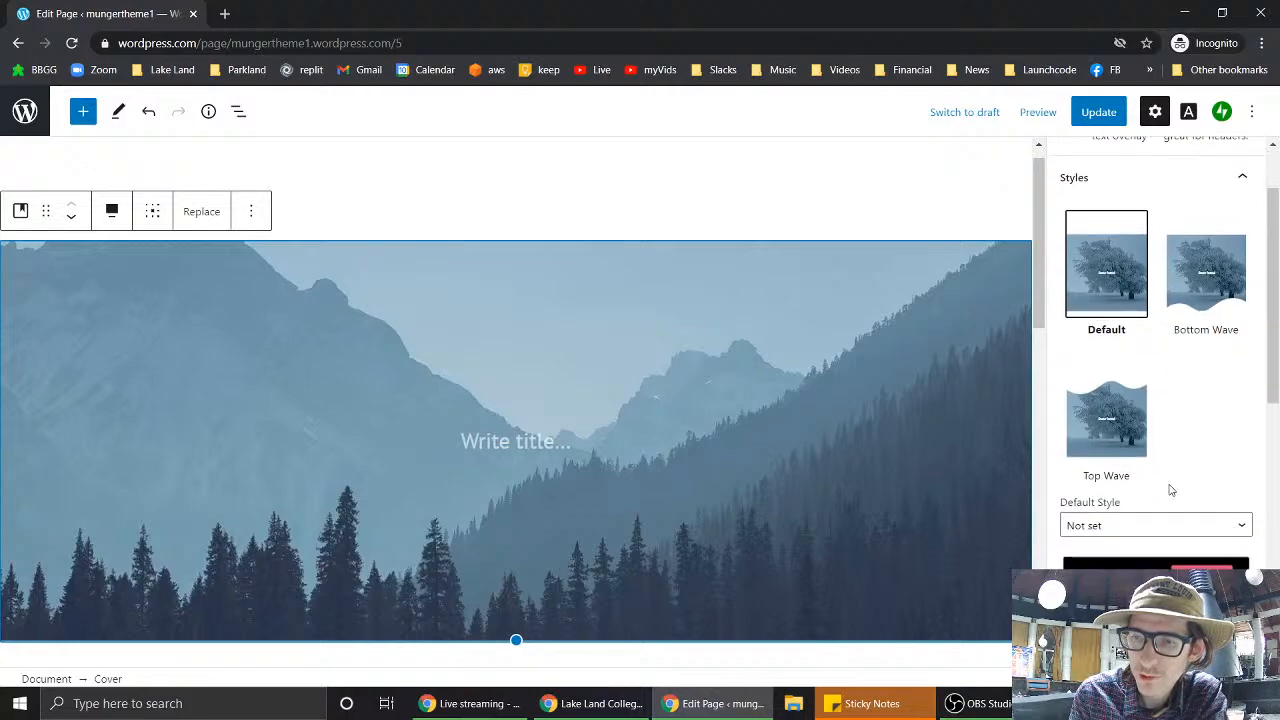
scroll(1170, 488, "down", 3)
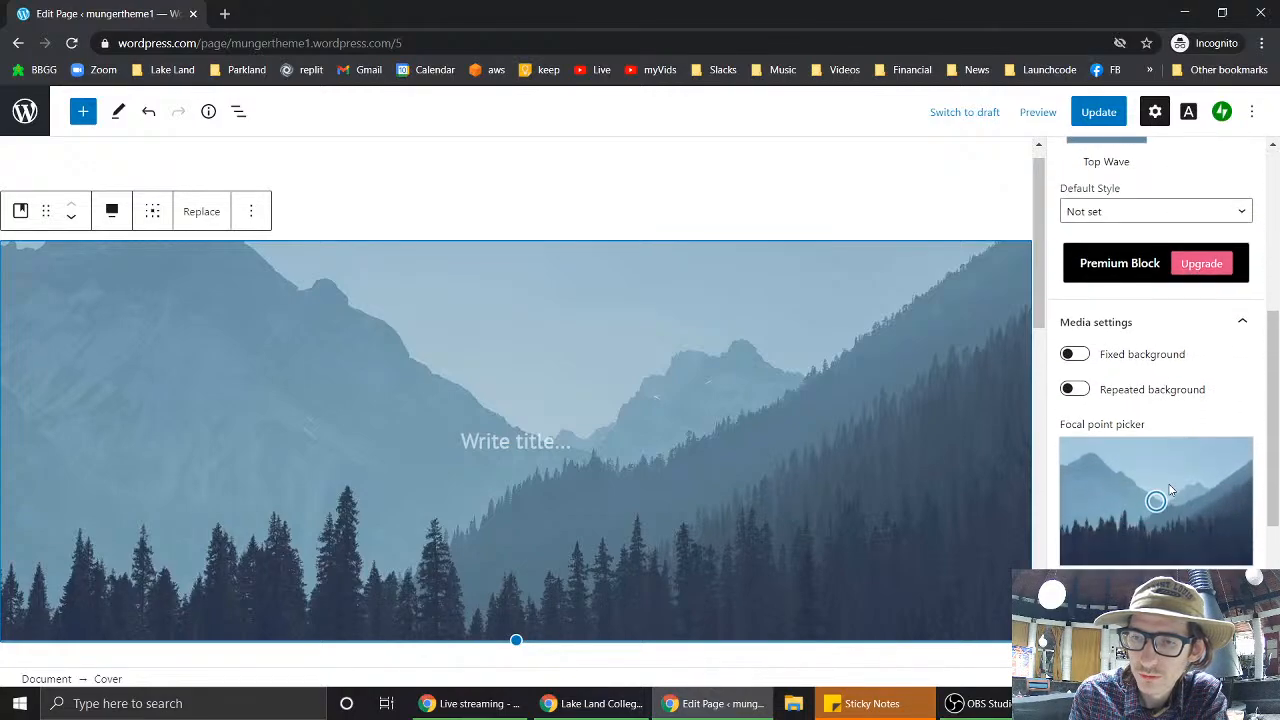
scroll(1169, 488, "down", 3)
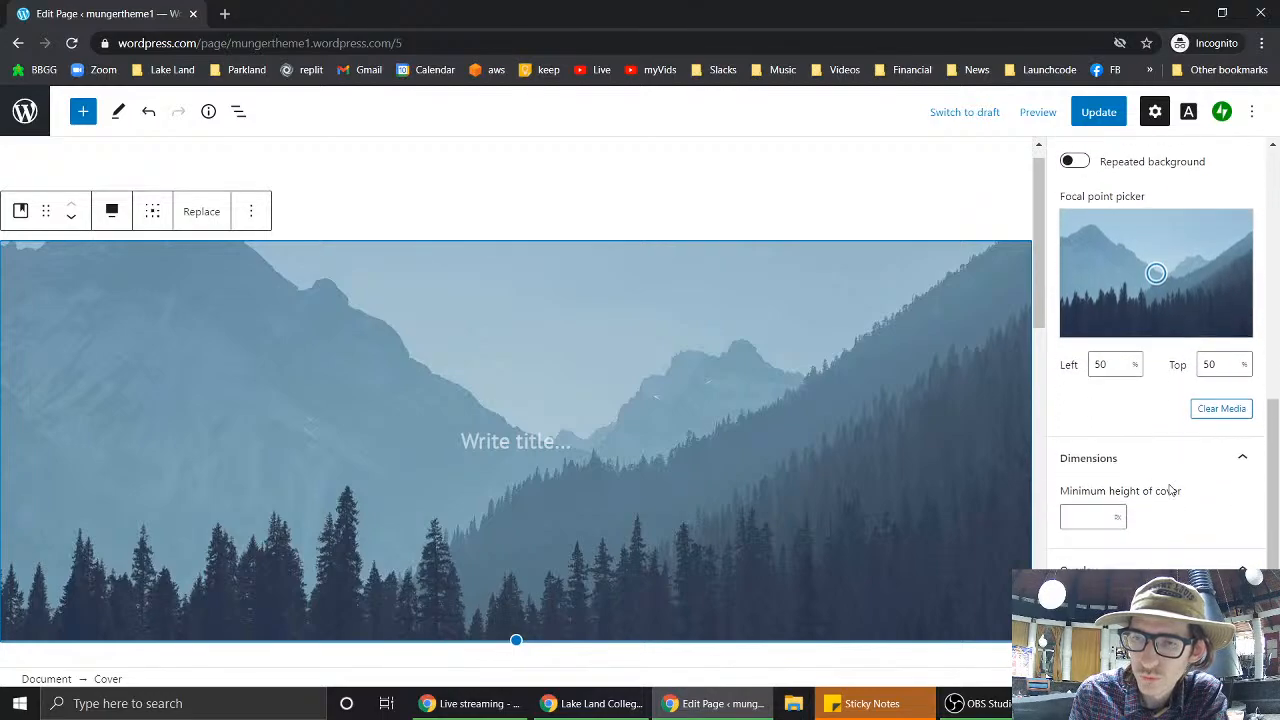
scroll(1171, 490, "down", 1)
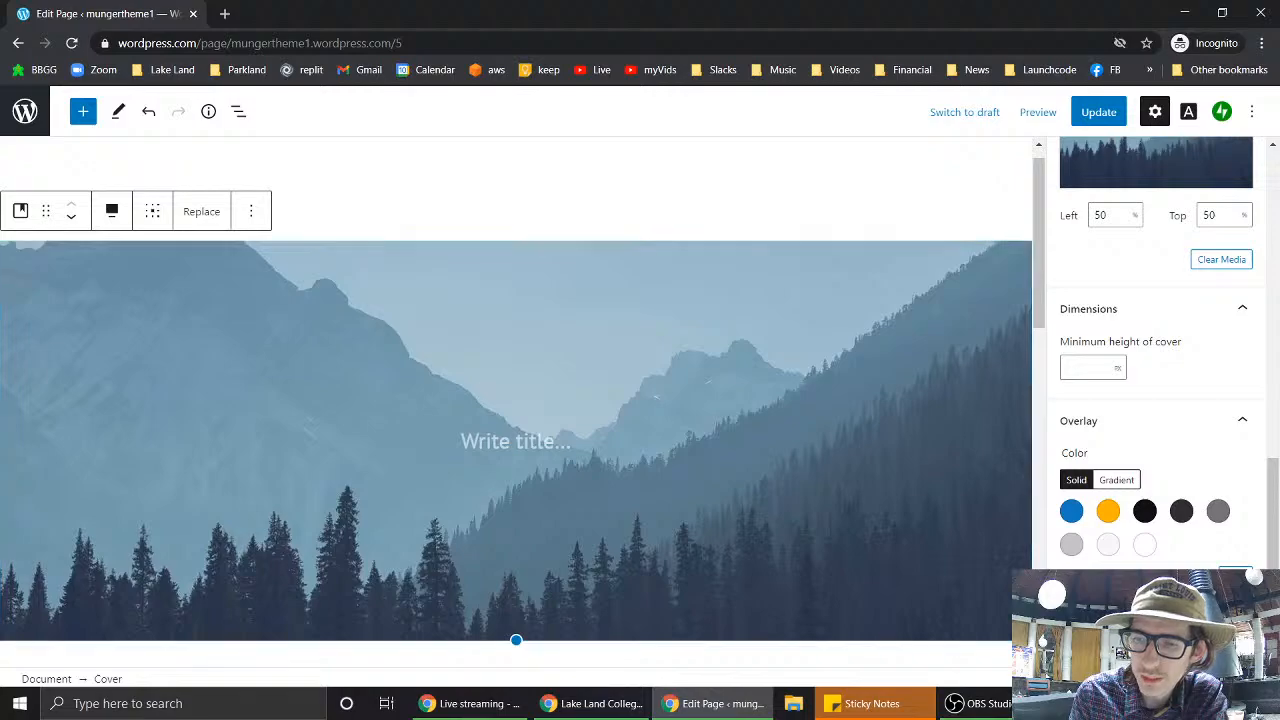
scroll(1160, 420, "down", 3)
scroll(1160, 420, "down", 1)
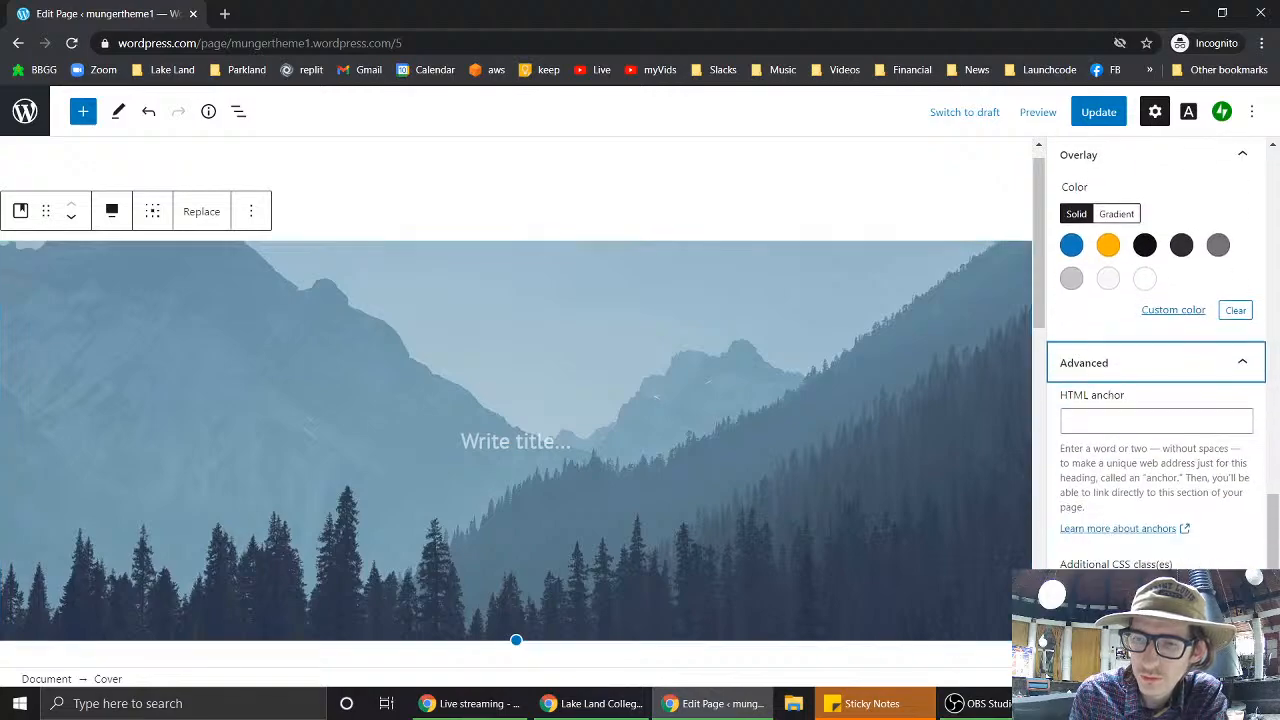
scroll(1160, 420, "up", 10)
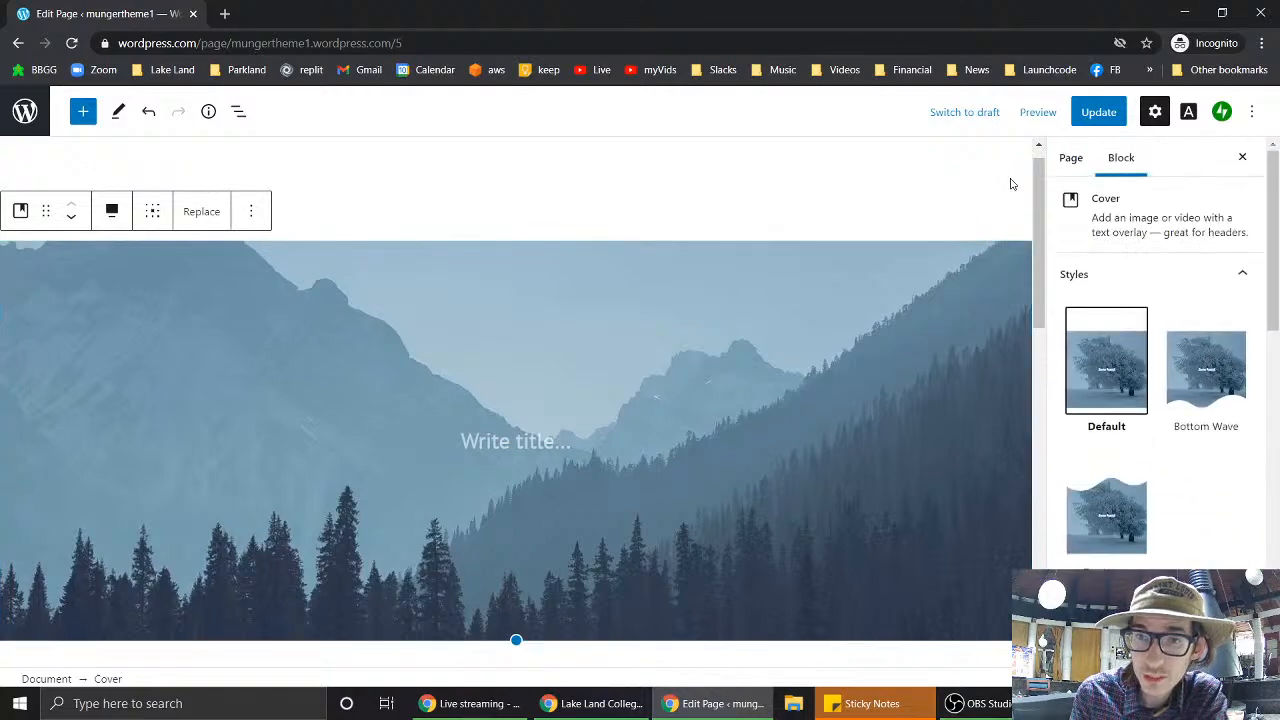
left_click(1074, 160)
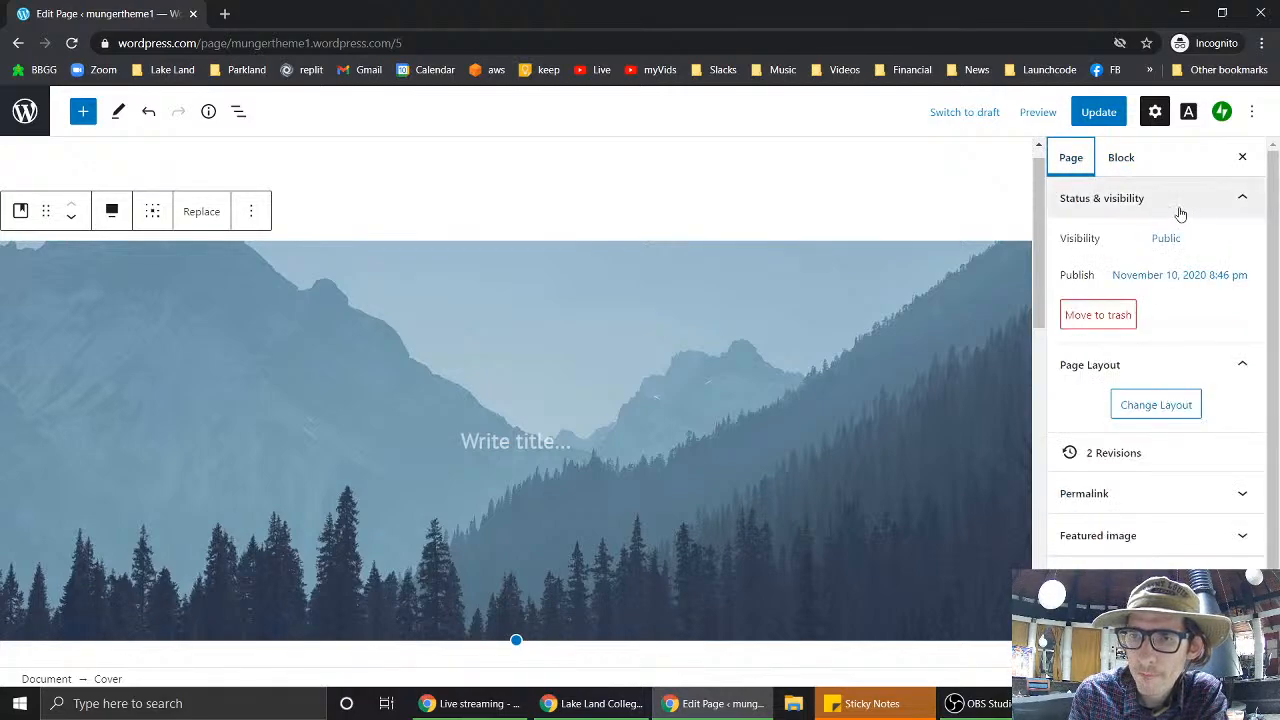
left_click(1128, 160)
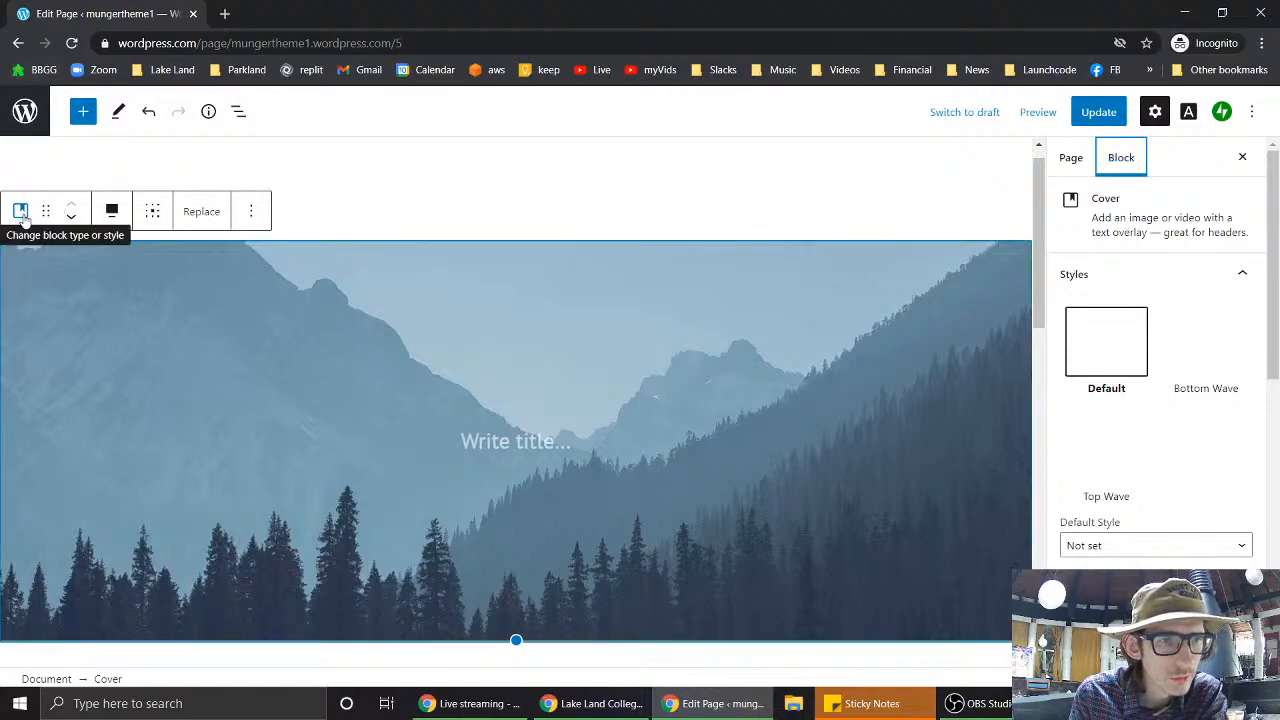
left_click(110, 323)
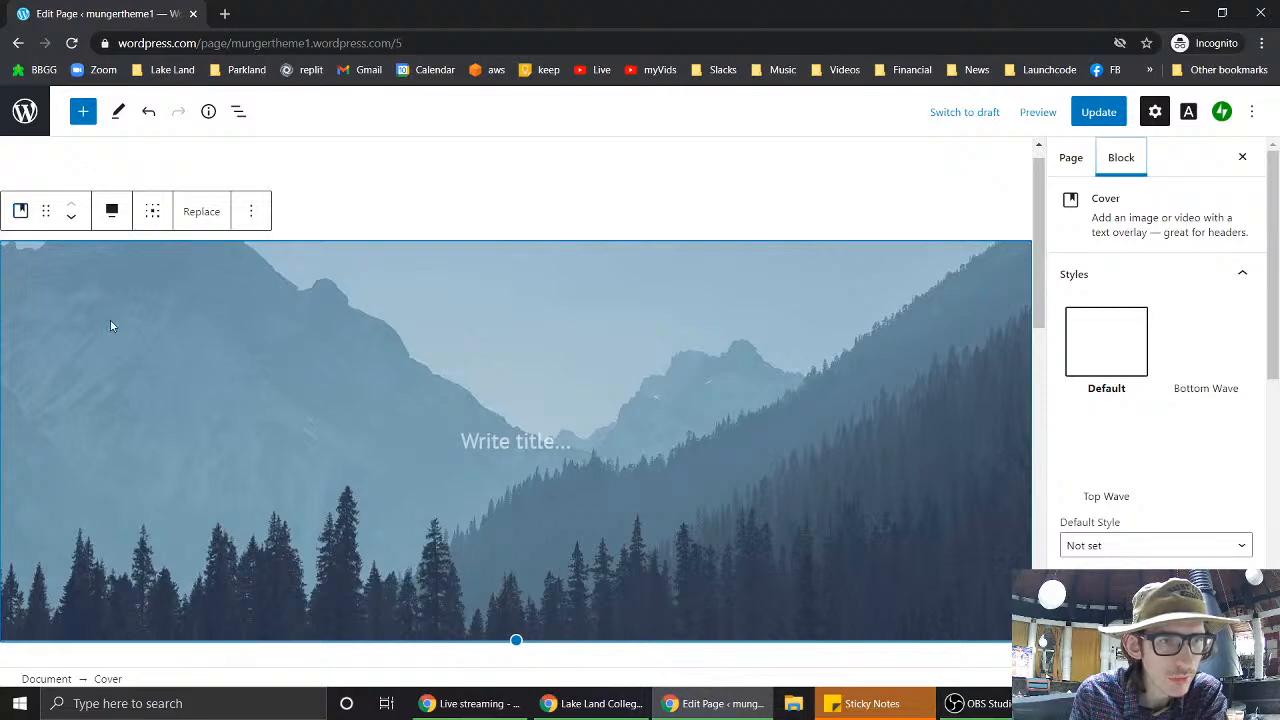
scroll(531, 520, "down", 3)
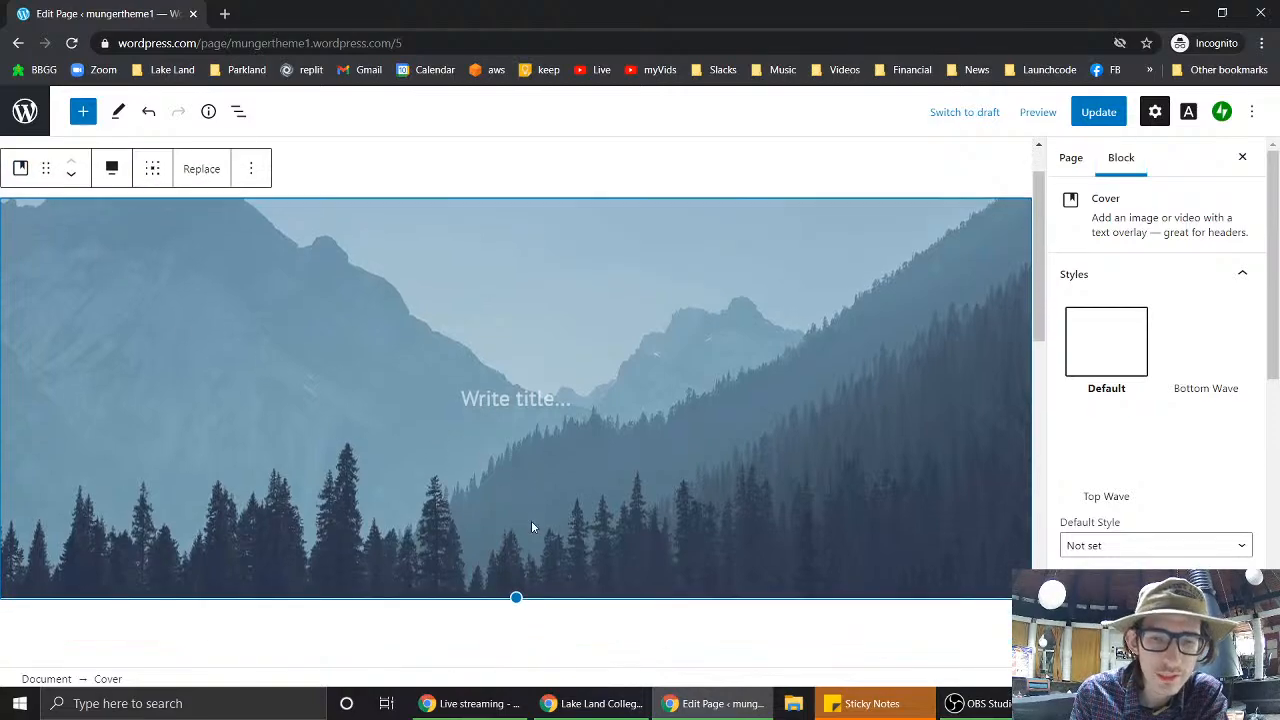
scroll(532, 524, "down", 1)
left_click(455, 512)
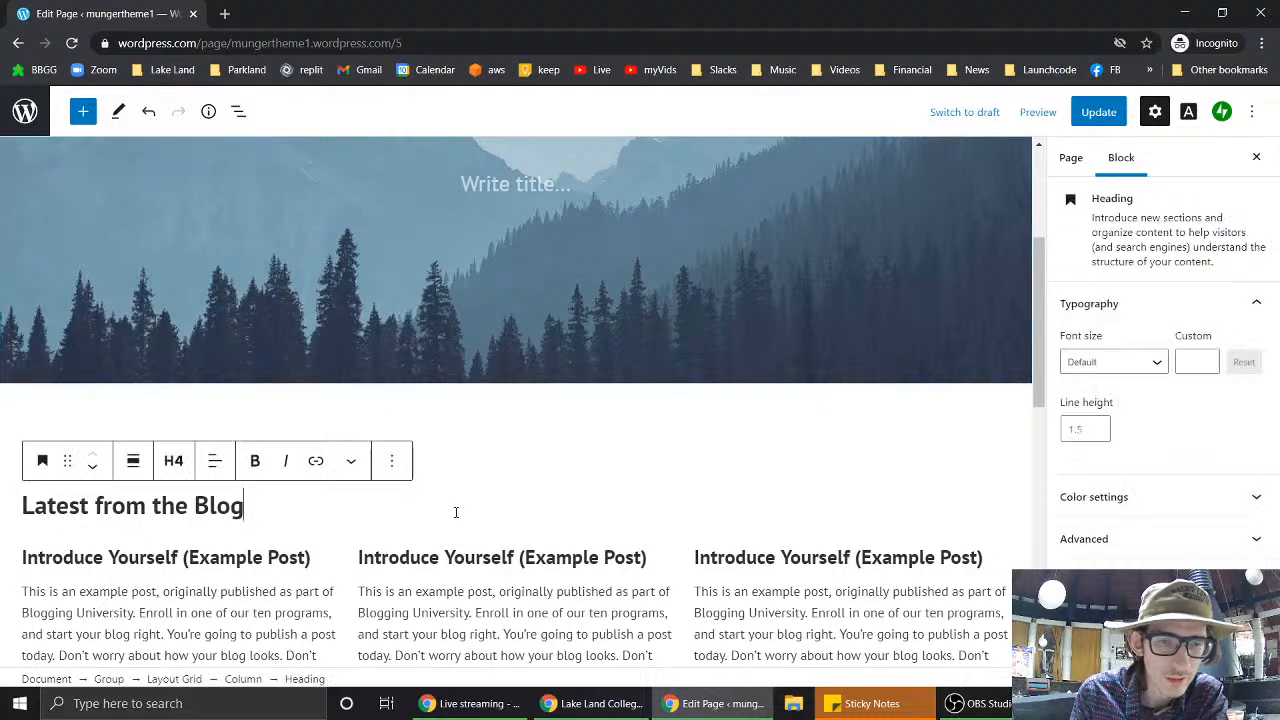
left_click(532, 316)
scroll(532, 316, "up", 2)
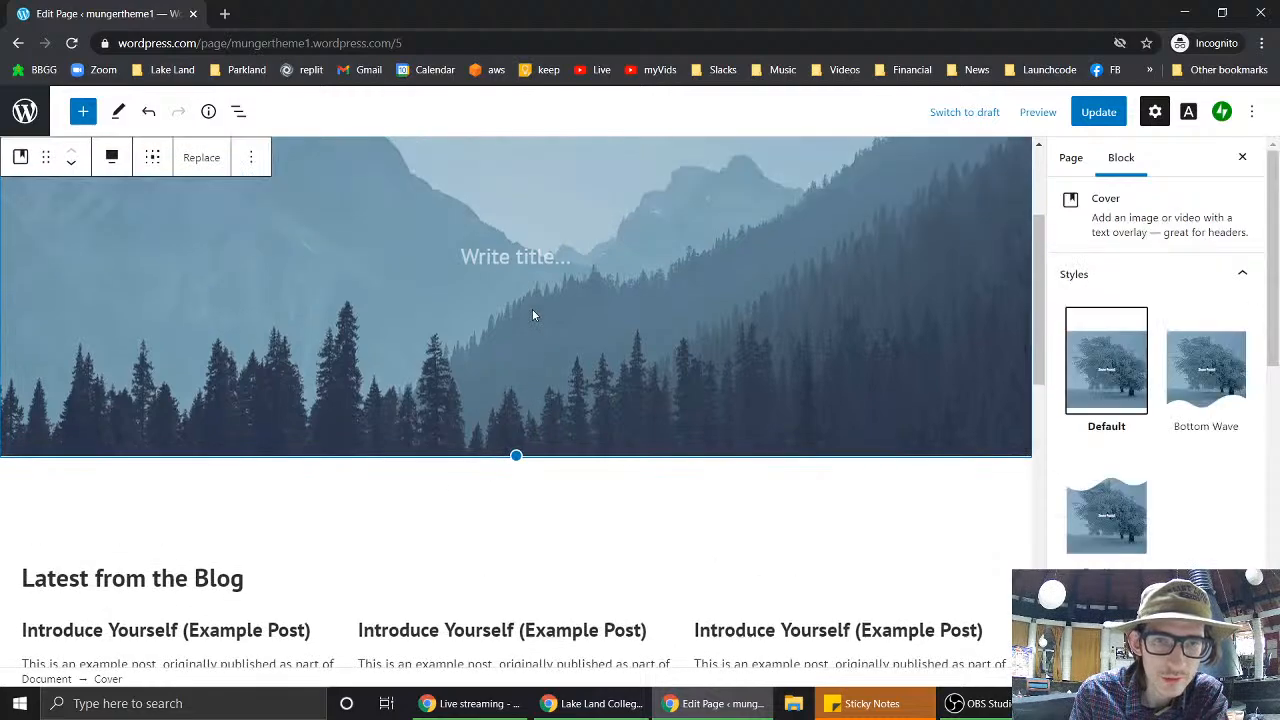
scroll(700, 391, "down", 3)
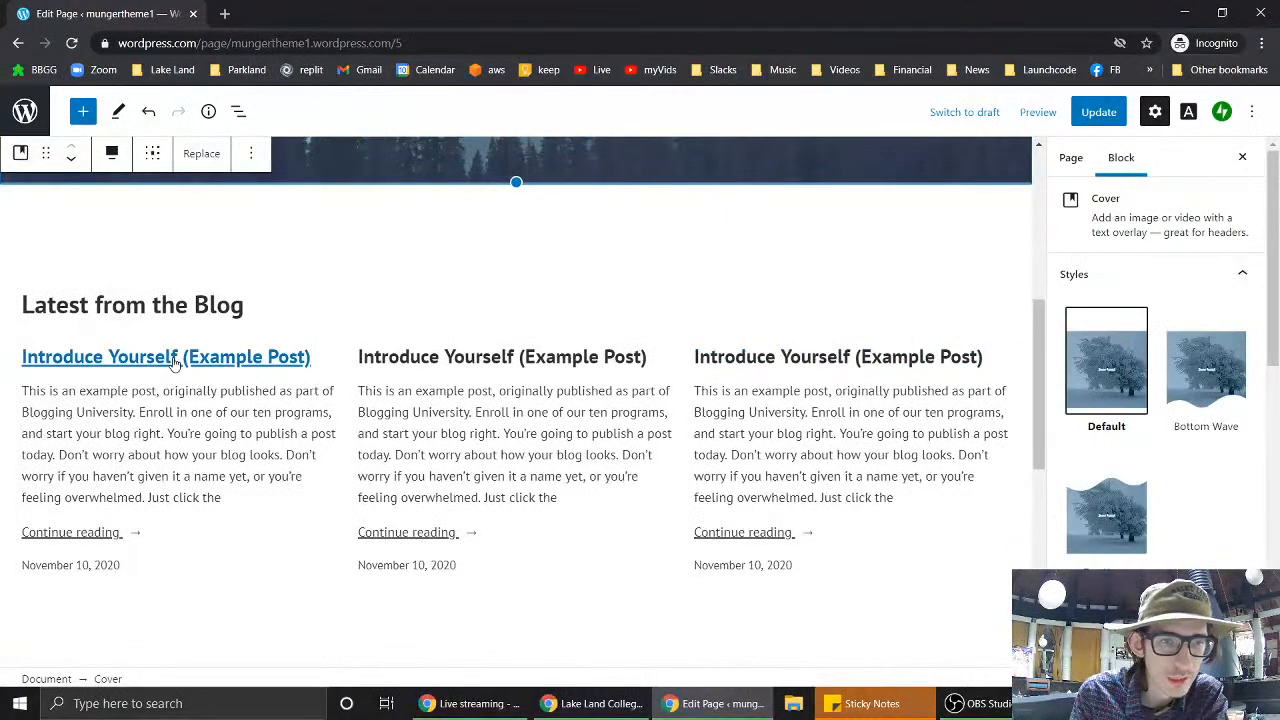
left_click(290, 328)
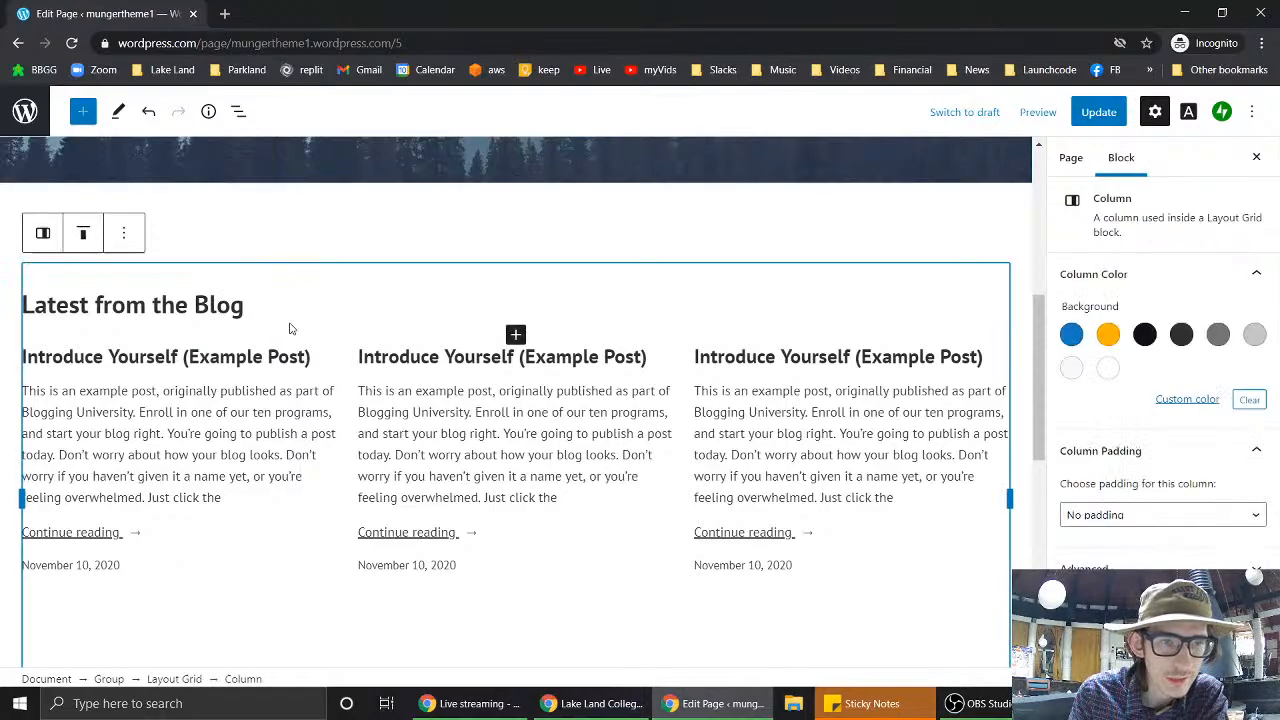
scroll(290, 328, "down", 2)
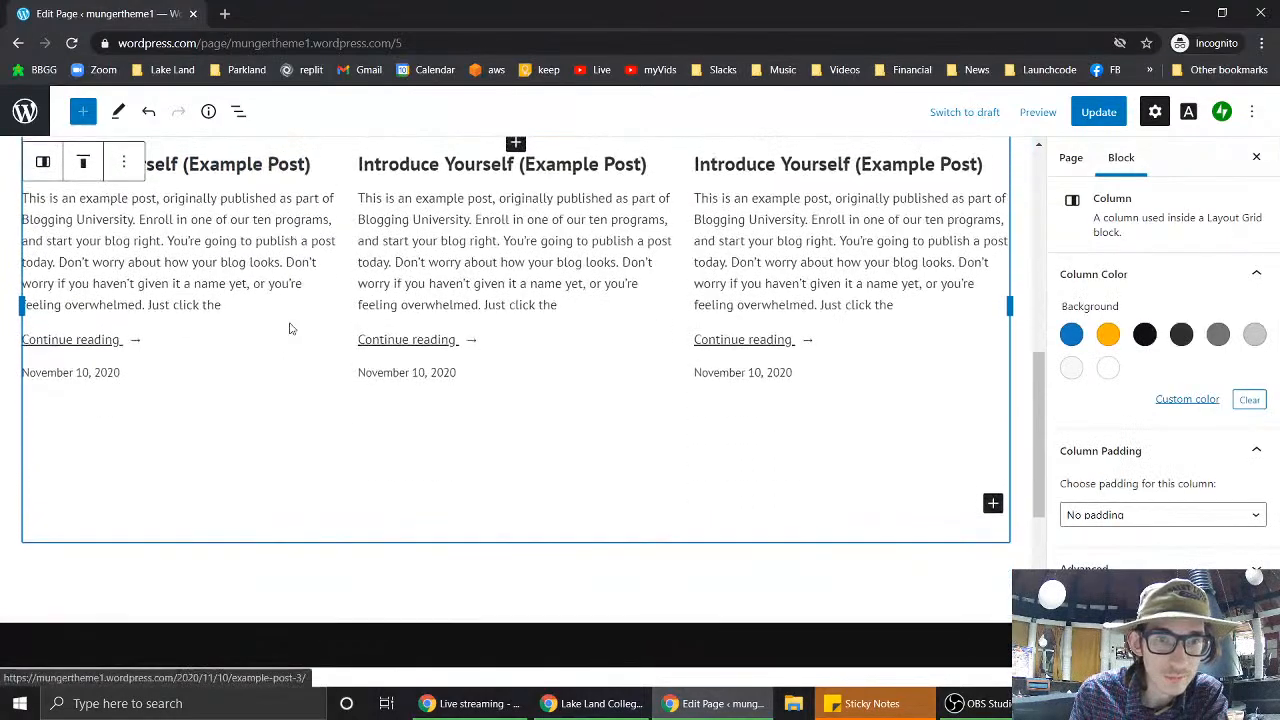
scroll(290, 328, "up", 1)
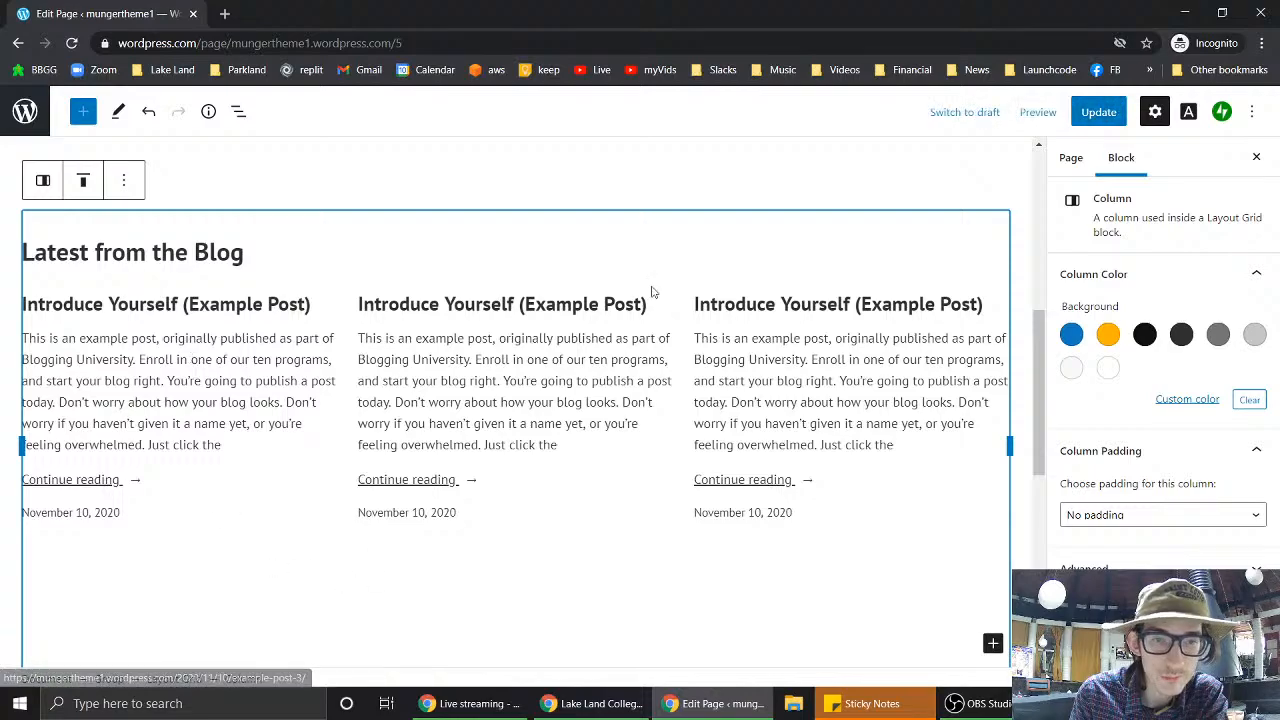
scroll(848, 540, "down", 3)
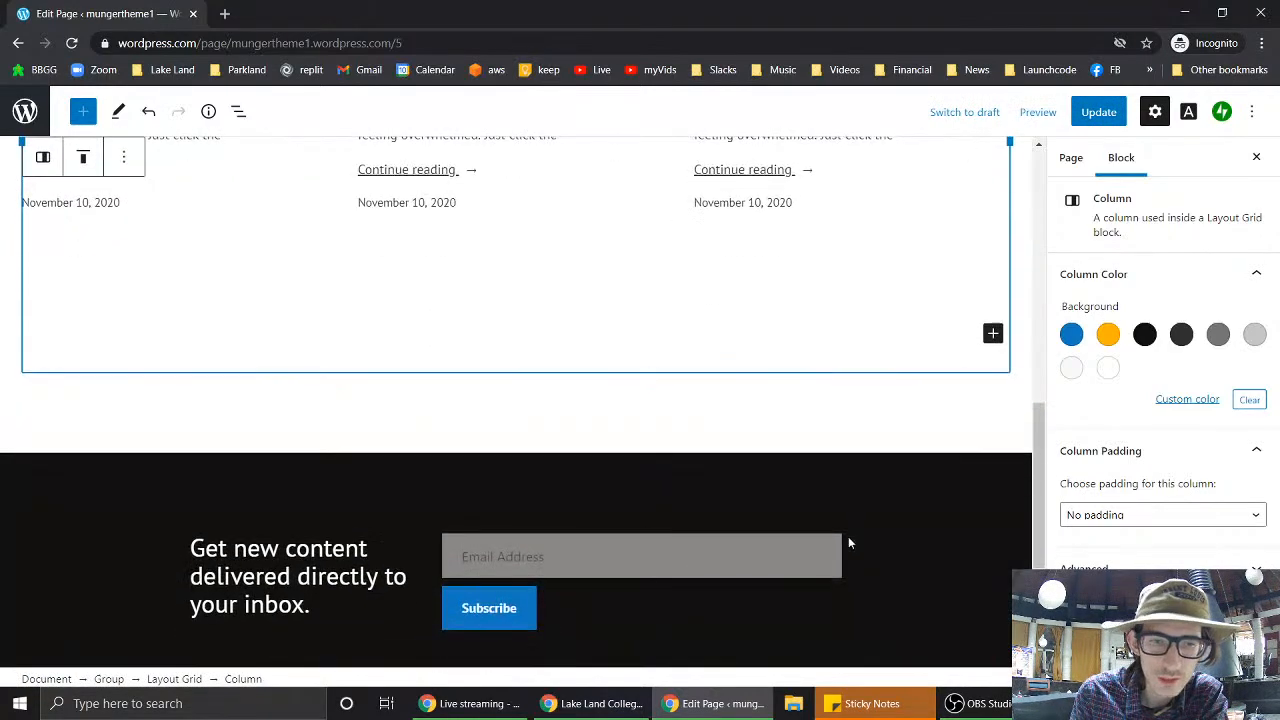
scroll(848, 540, "up", 3)
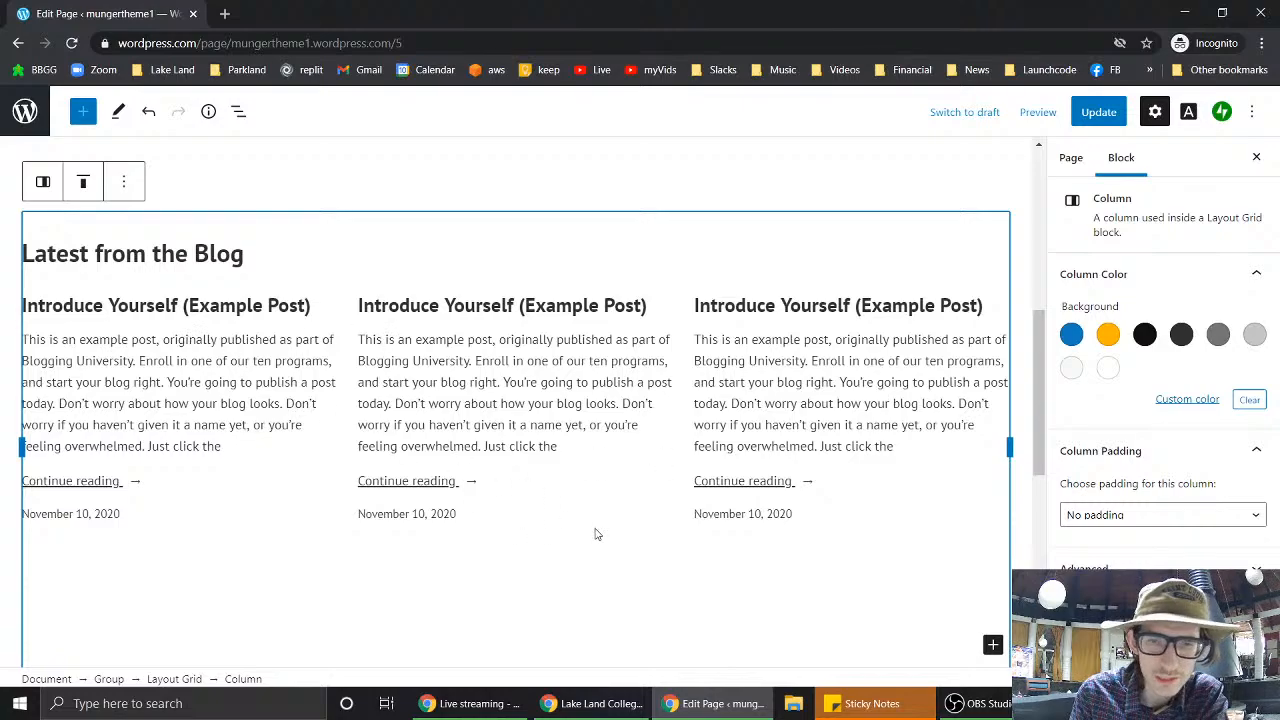
scroll(594, 530, "down", 4)
scroll(594, 530, "up", 2)
scroll(594, 534, "down", 4)
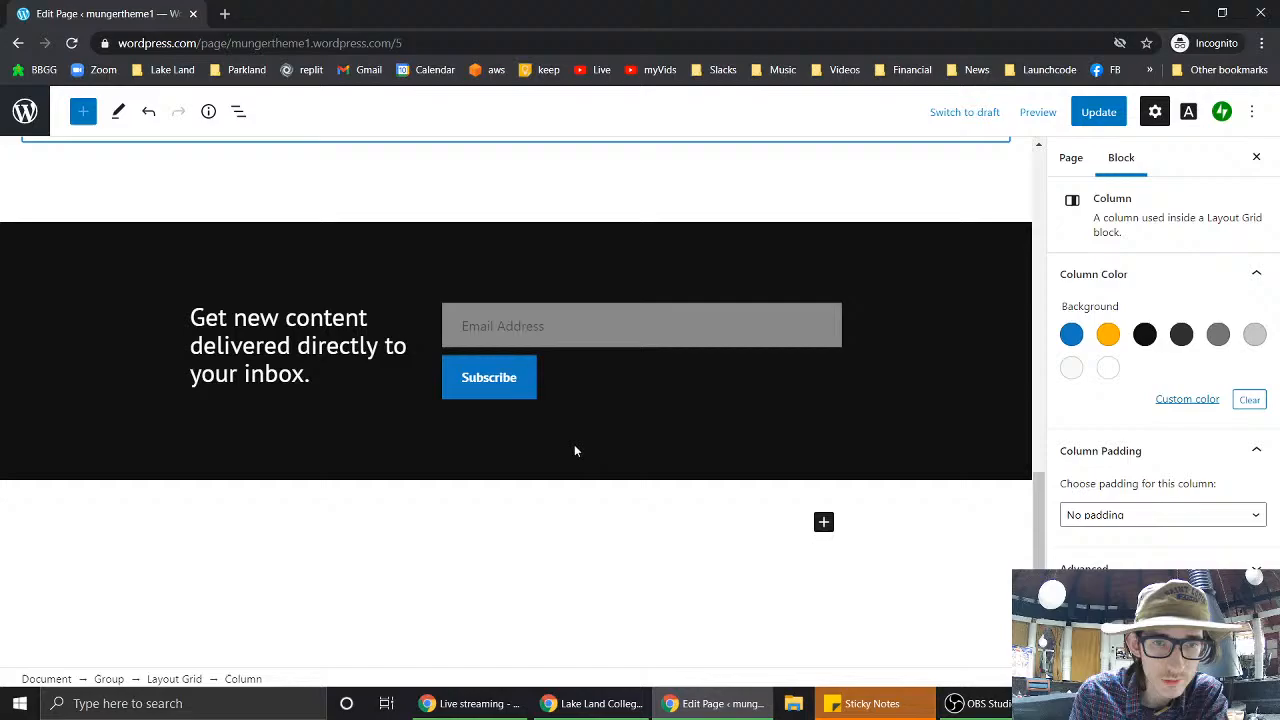
- Delete the dark subscription footer section from the home page
left_click(562, 371)
scroll(562, 371, "up", 2)
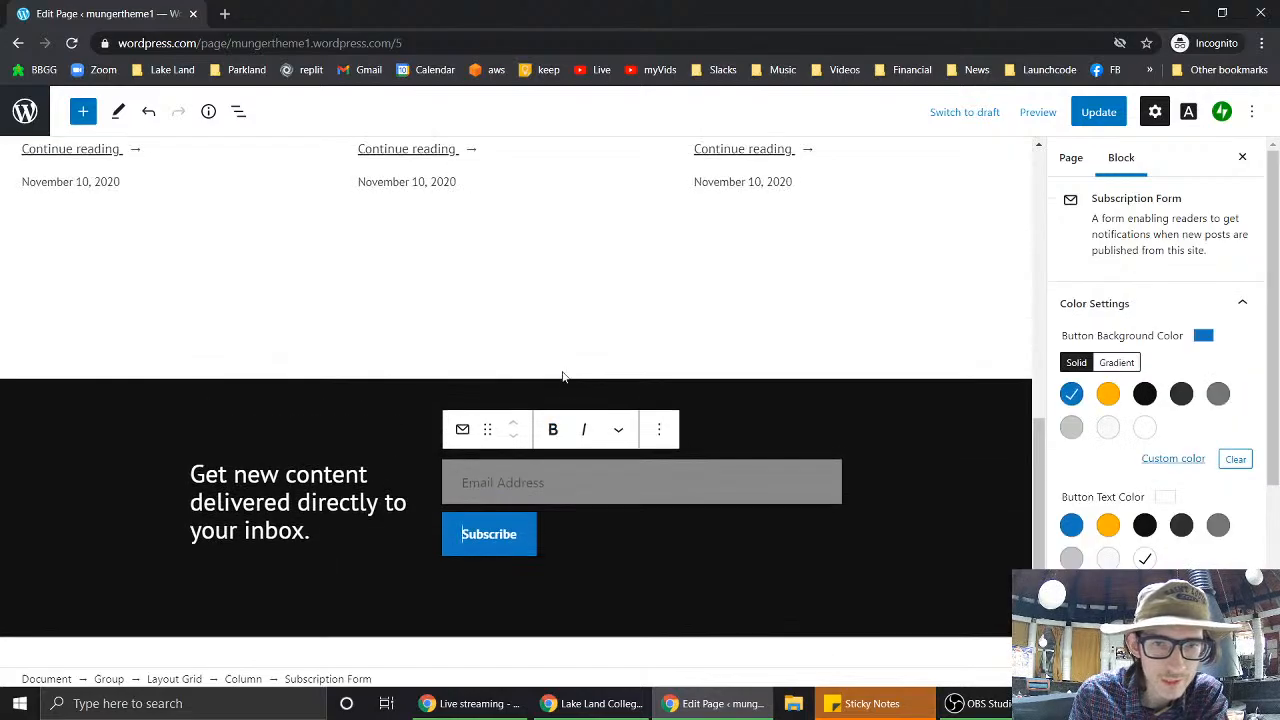
left_click(788, 402)
scroll(788, 400, "down", 2)
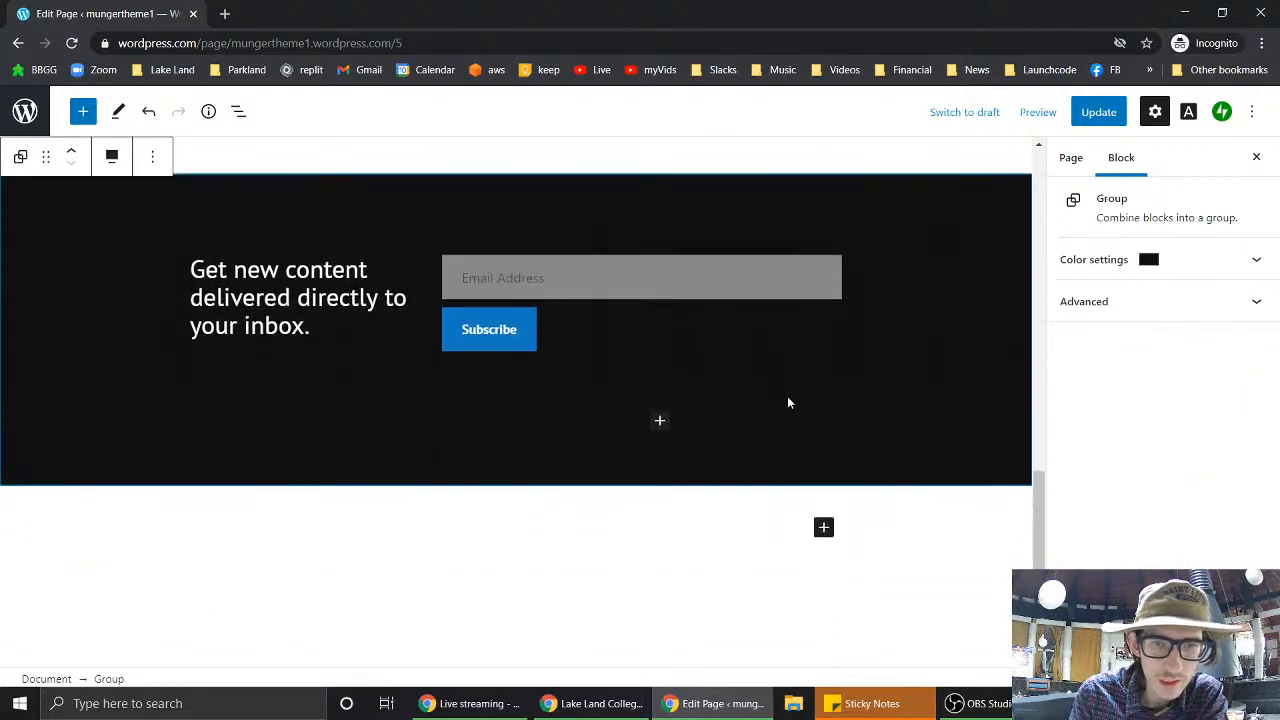
scroll(565, 480, "down", 1)
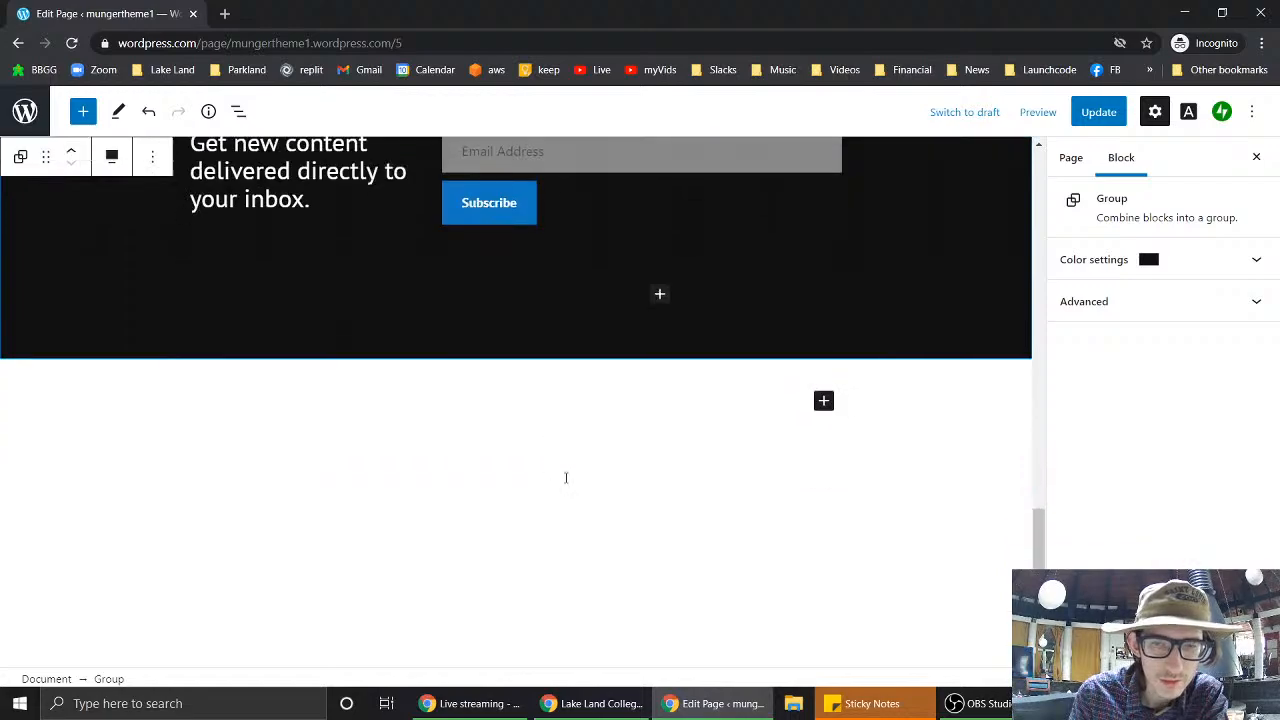
scroll(657, 249, "up", 3)
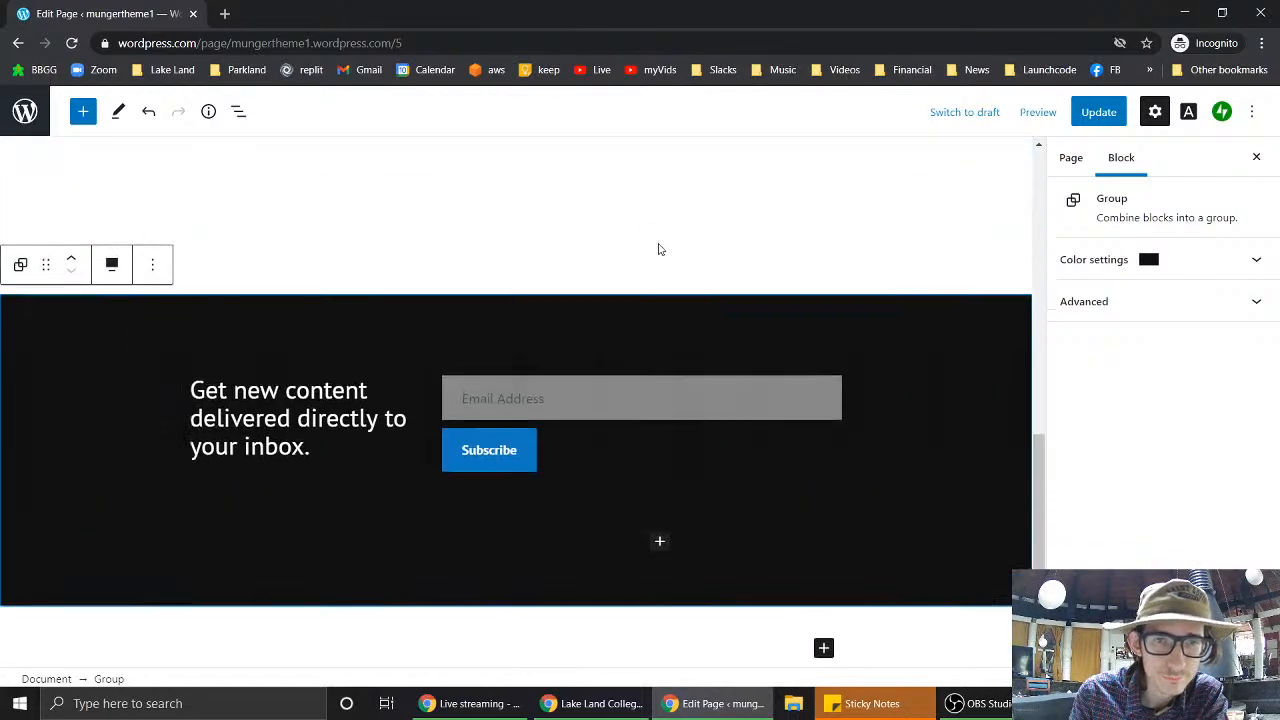
left_click(328, 461)
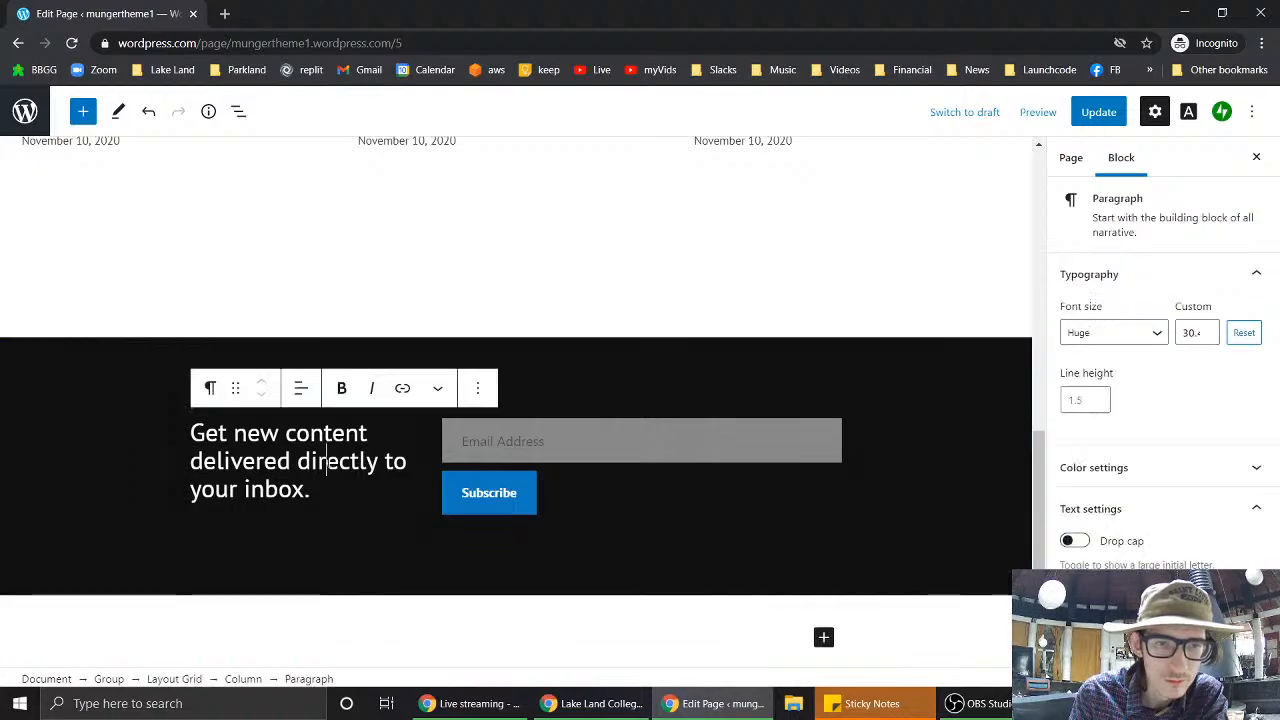
left_click(591, 363)
key("Delete")
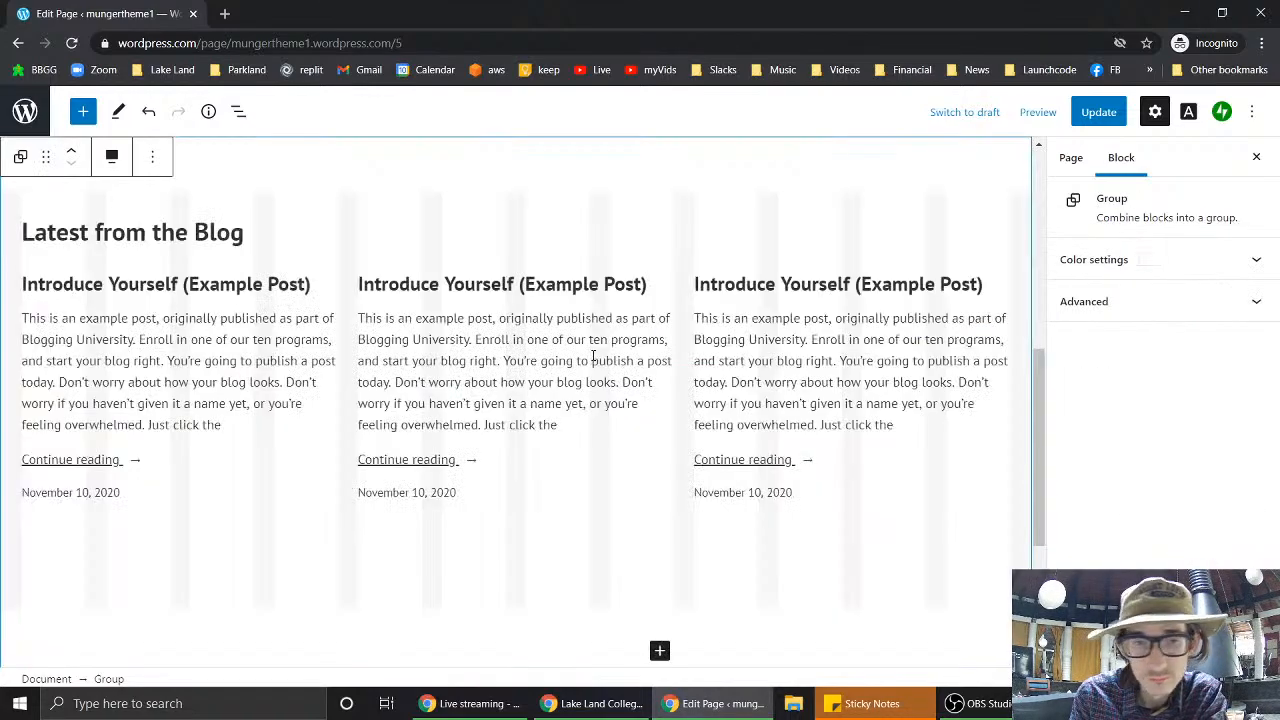
- Delete the three-post blog listing under the Latest from the Blog heading
scroll(583, 558, "up", 5)
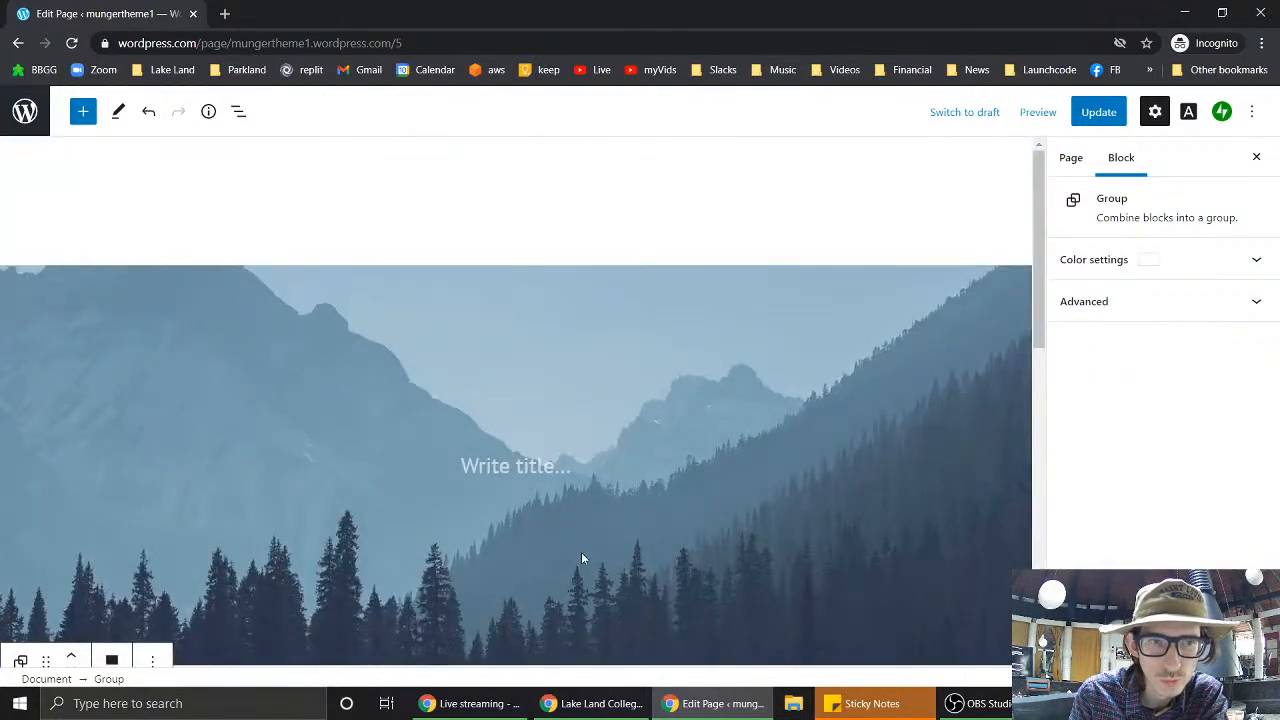
scroll(583, 558, "down", 3)
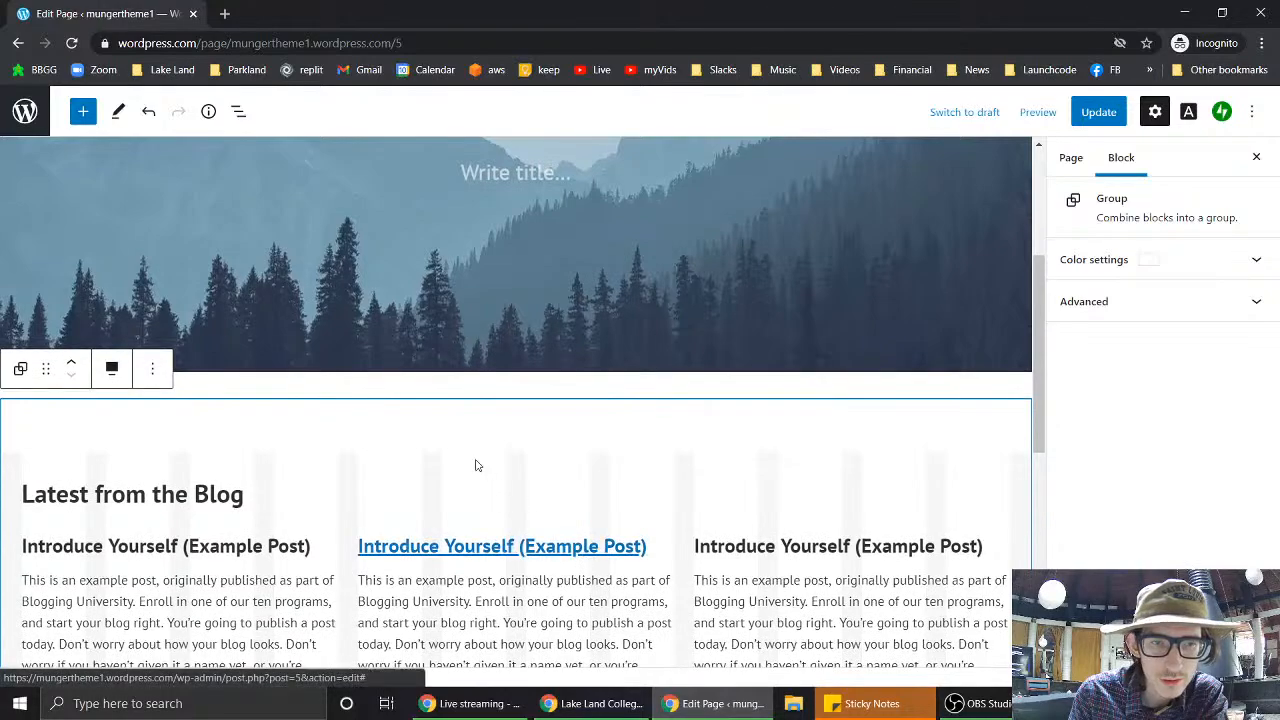
left_click(431, 478)
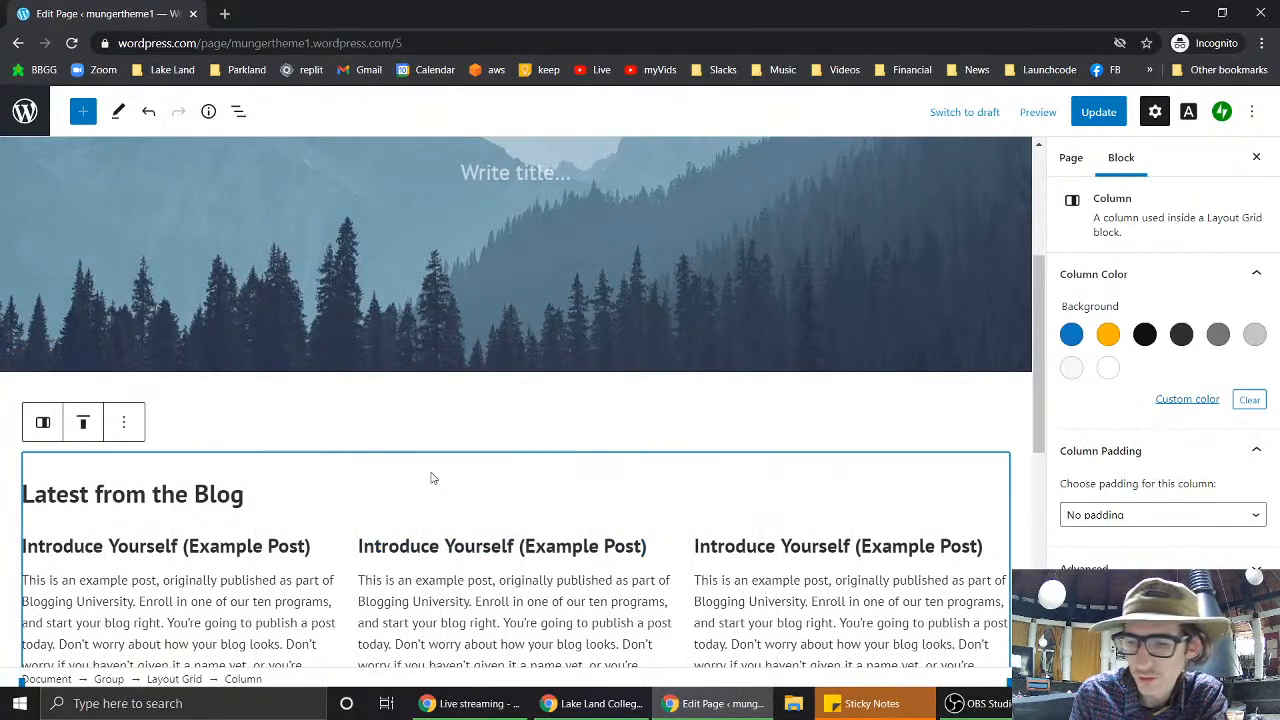
scroll(431, 478, "down", 3)
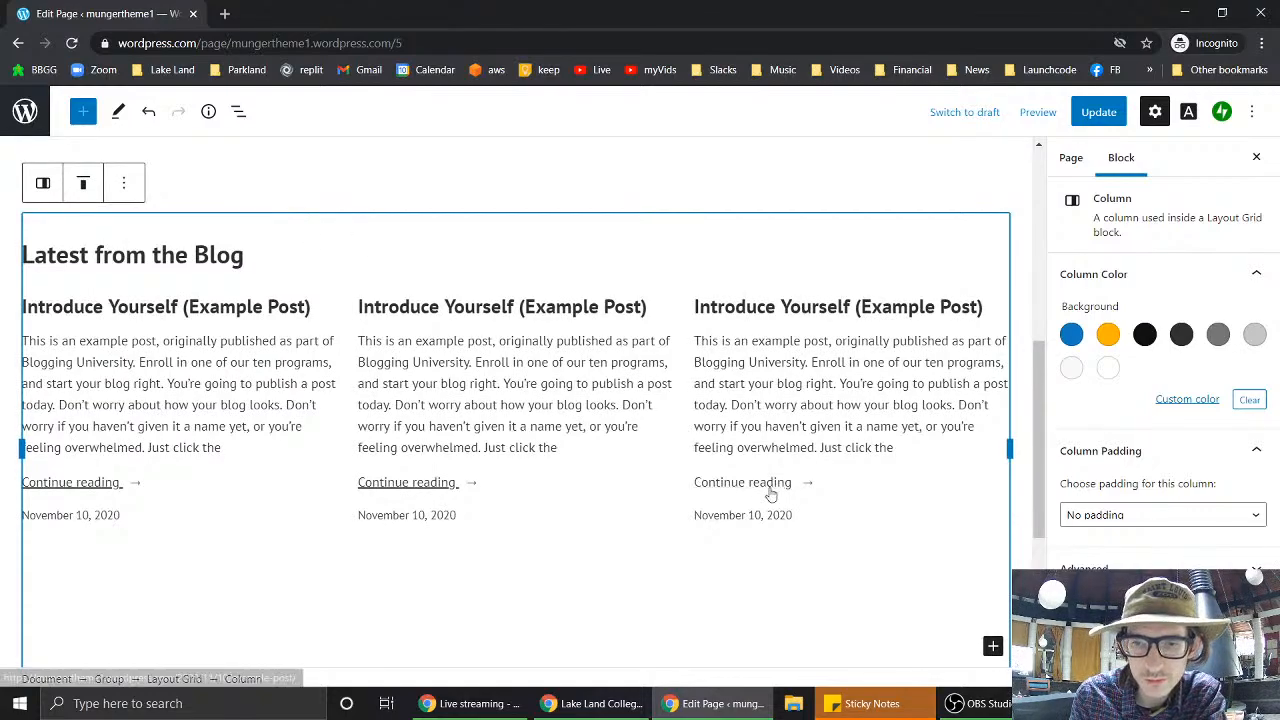
scroll(768, 486, "down", 2)
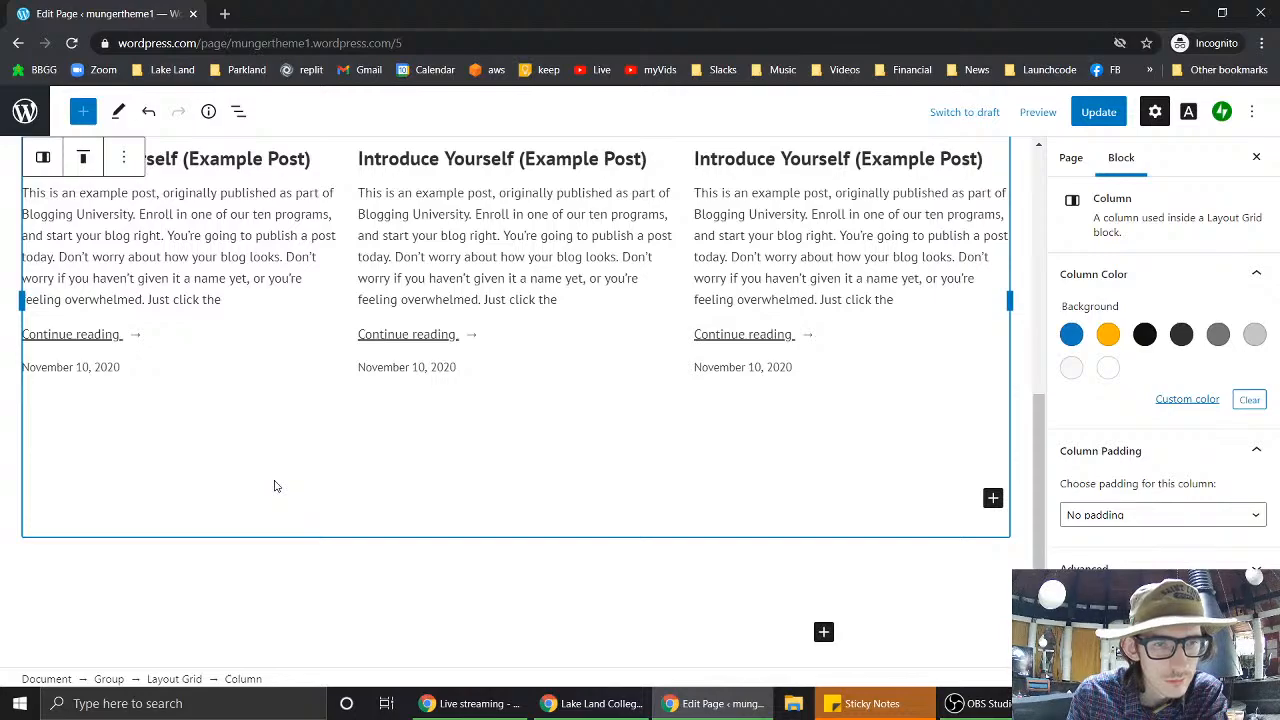
scroll(276, 486, "up", 2)
left_click(289, 306)
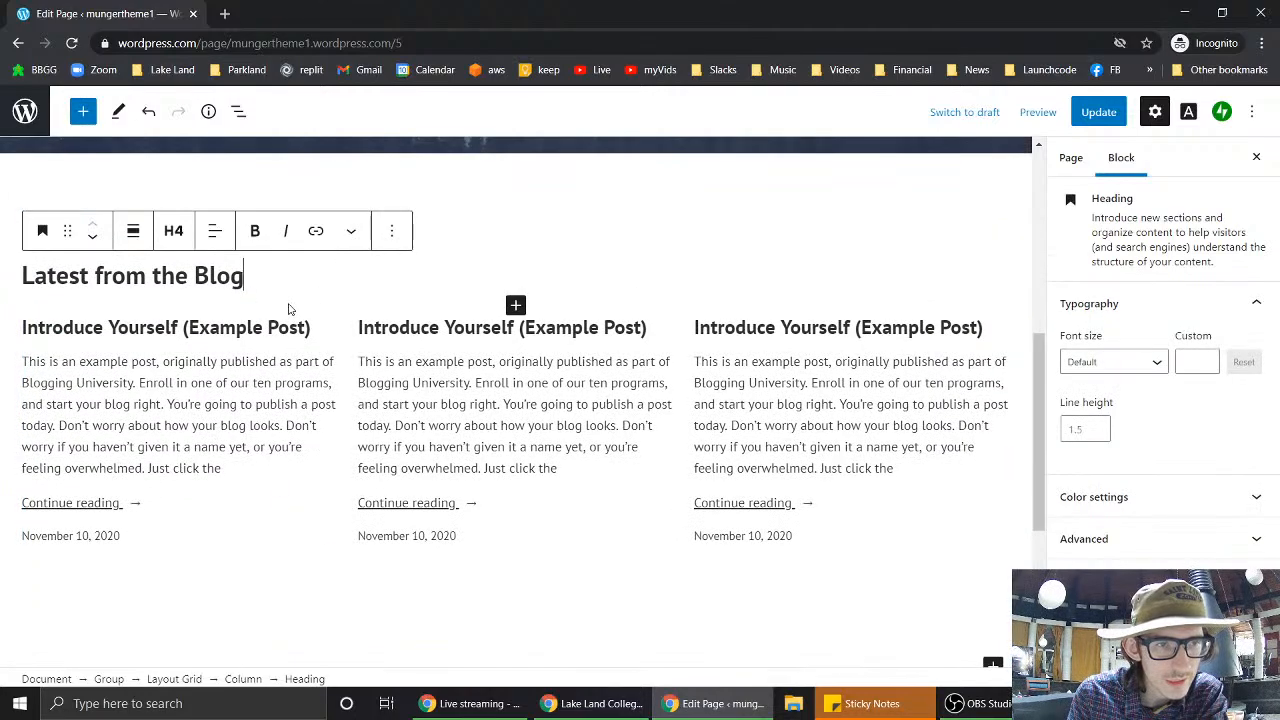
scroll(289, 306, "up", 3)
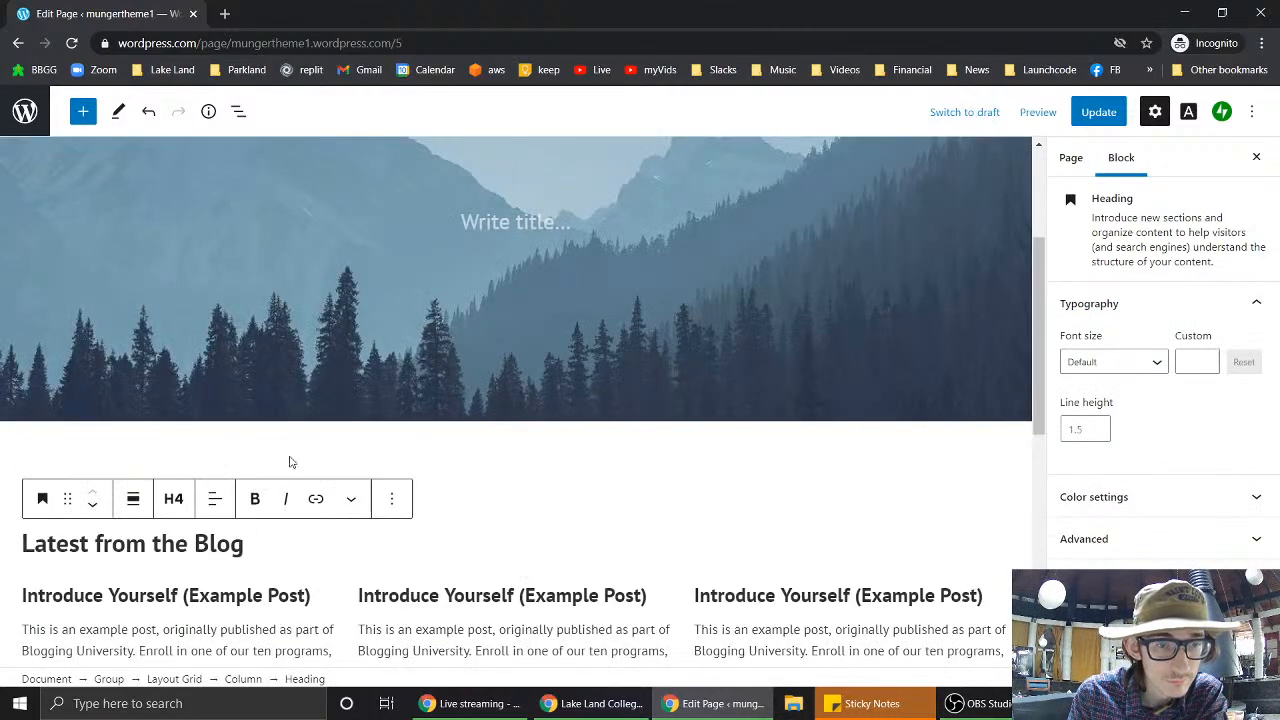
left_click(329, 591)
key("Delete")
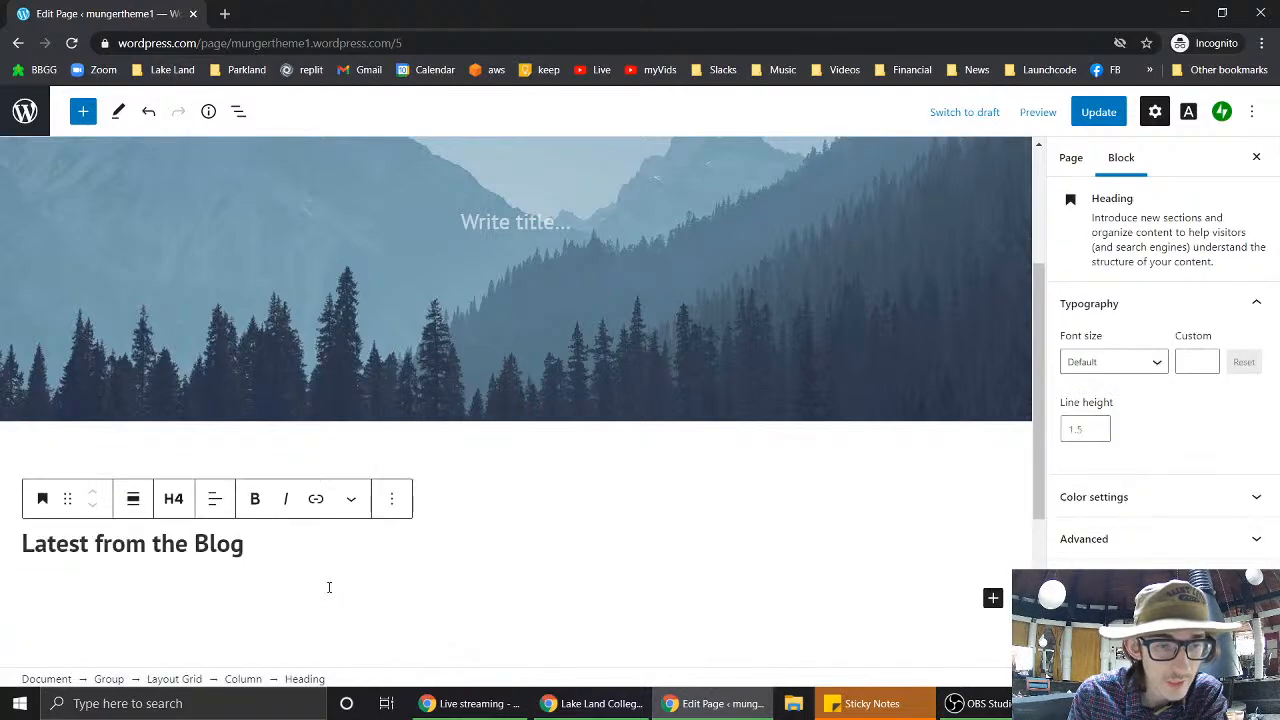
- Remove the Latest from the Blog heading and its empty paragraph, leaving the column empty
key("Return")
left_click_drag(266, 551, 5, 565)
key("Delete")
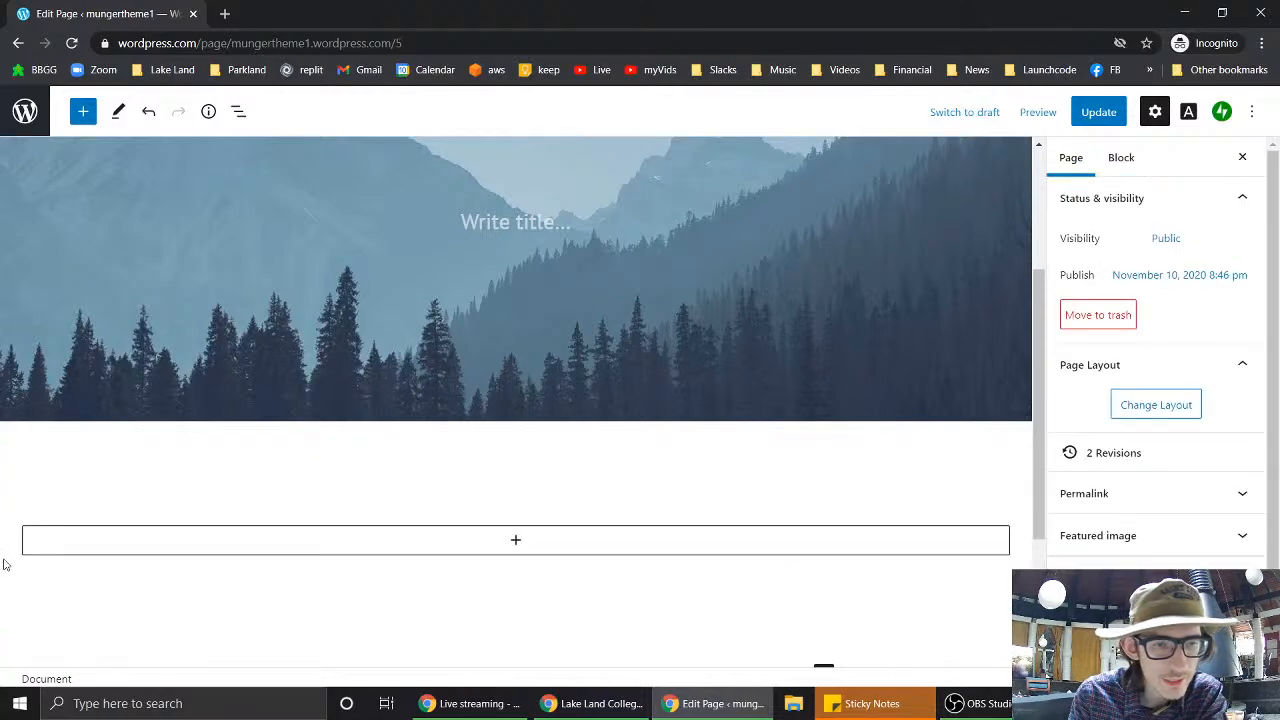
left_click(249, 540)
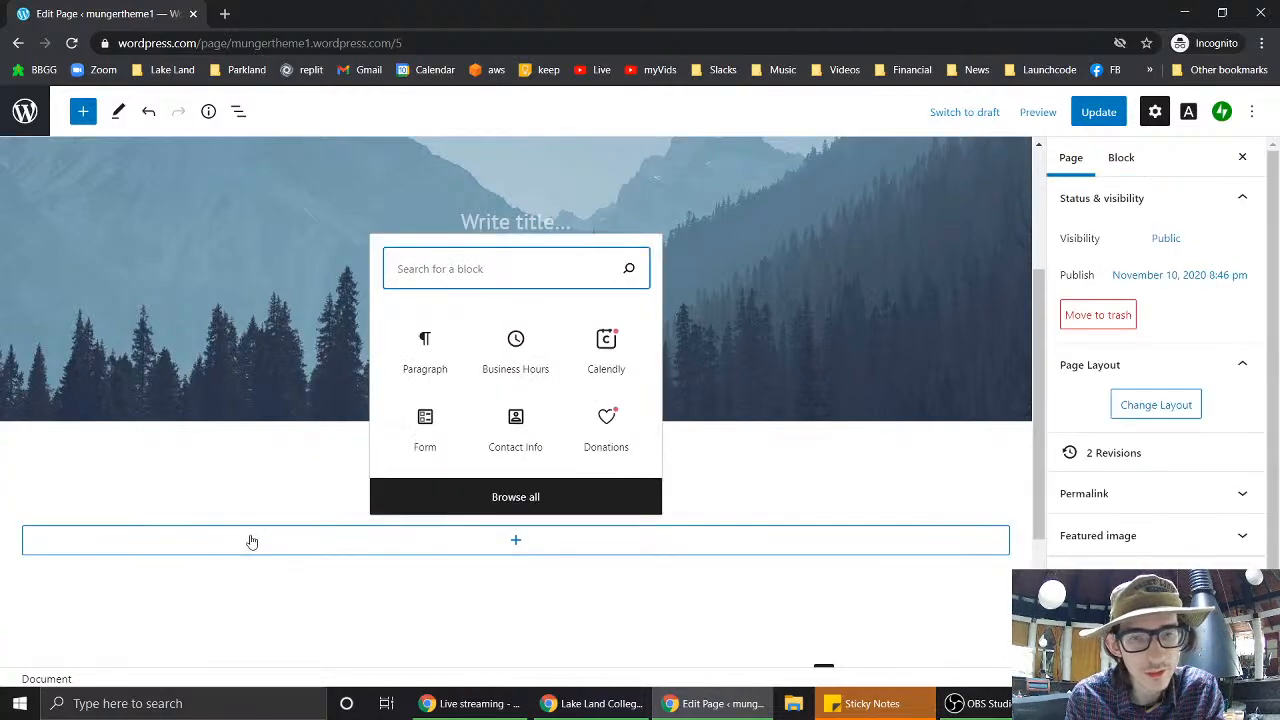
left_click(252, 541)
scroll(234, 494, "up", 3)
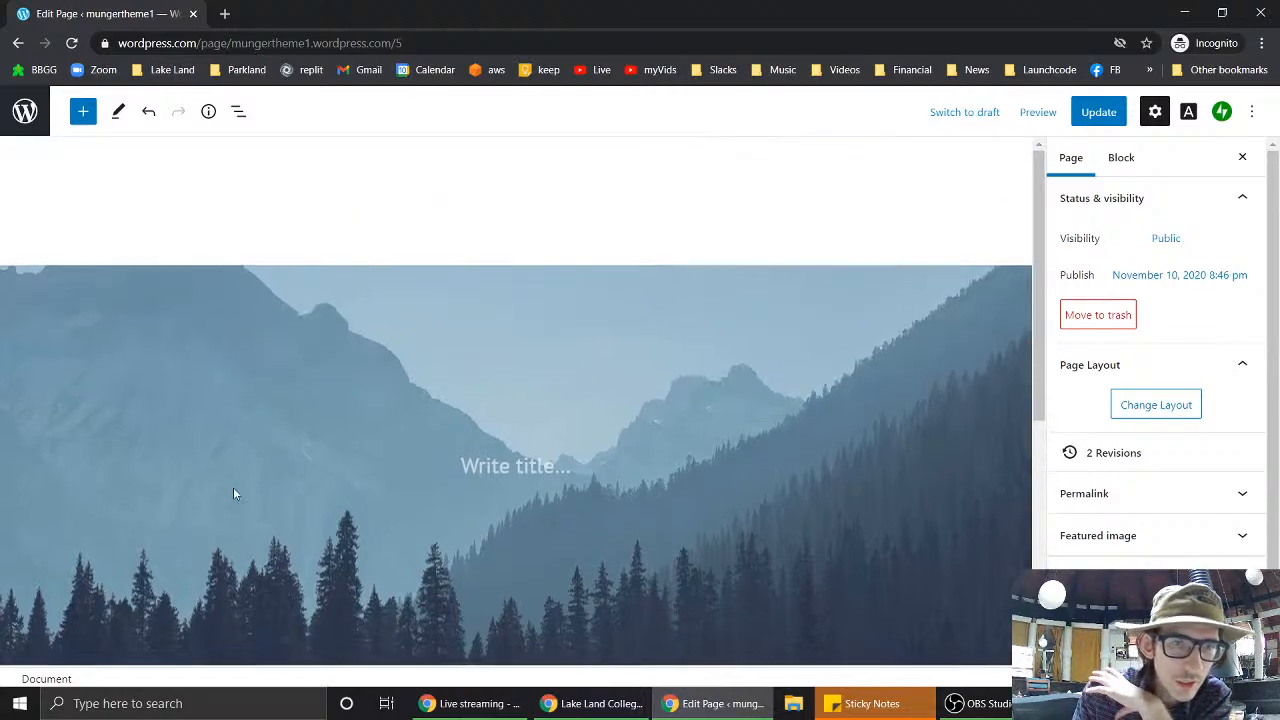
- Try converting the mountain cover to Columns and then Group, undoing both to keep the Cover
left_click(182, 309)
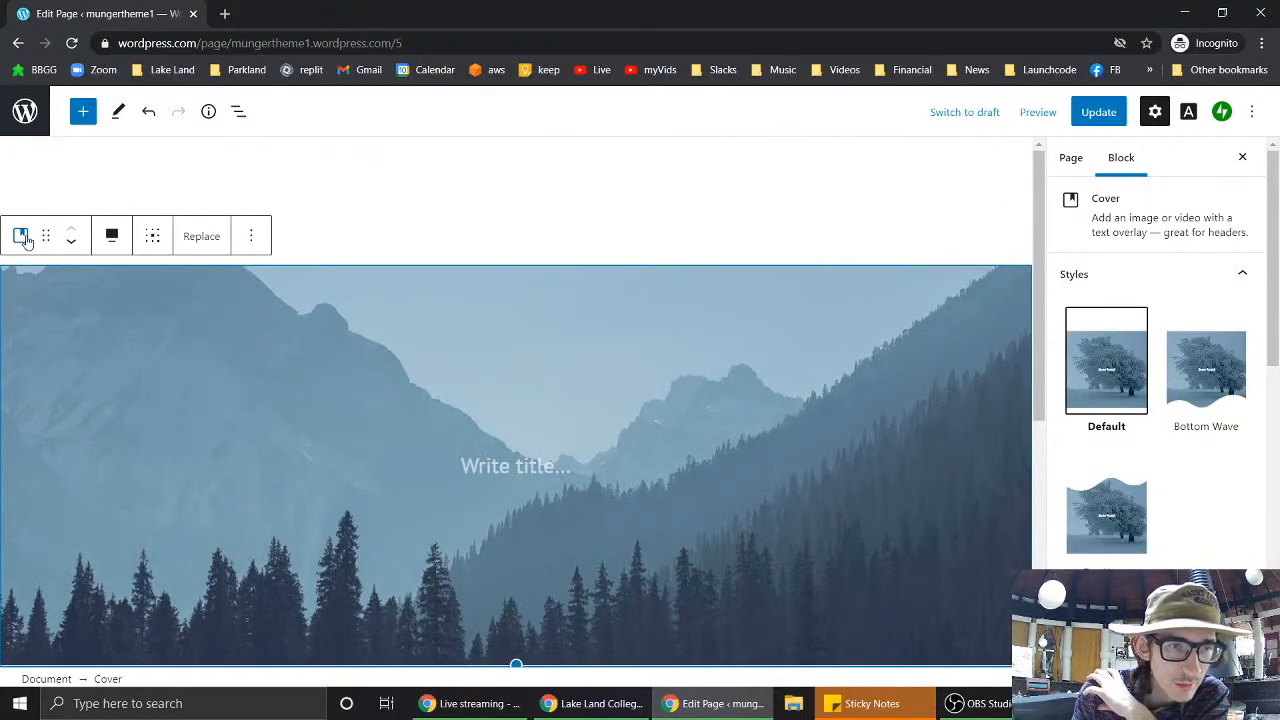
left_click(24, 238)
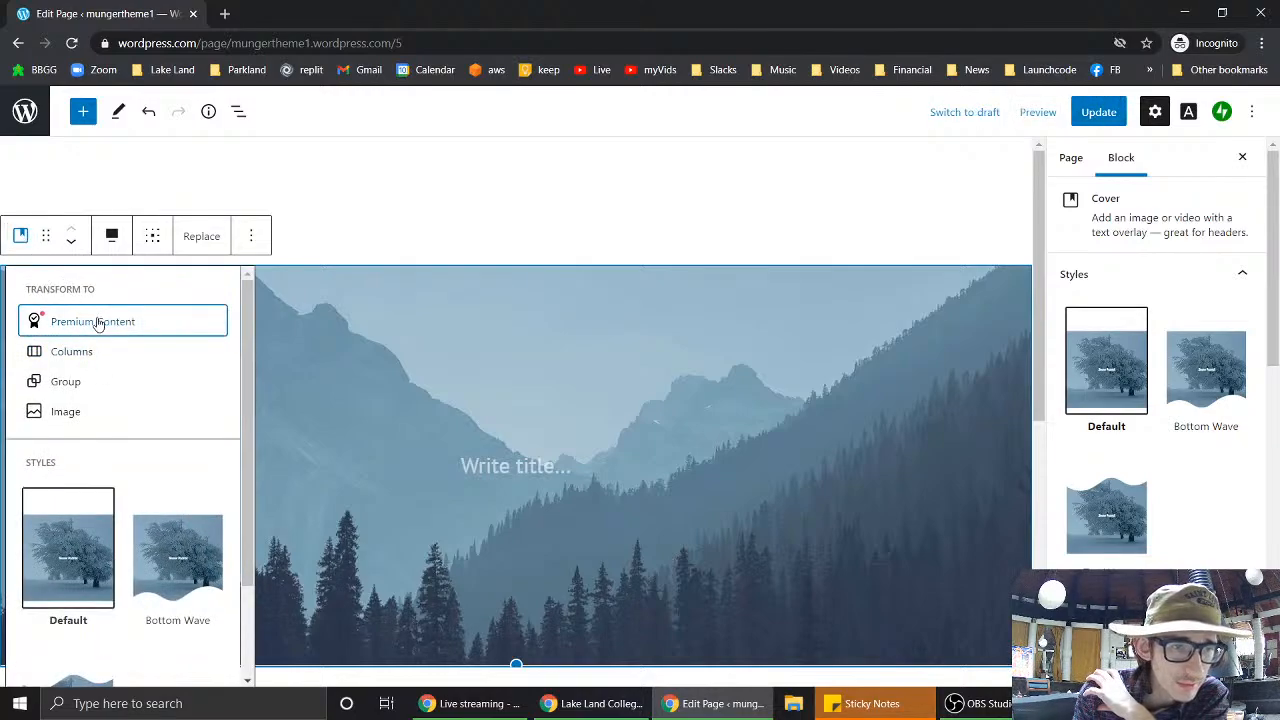
left_click(86, 357)
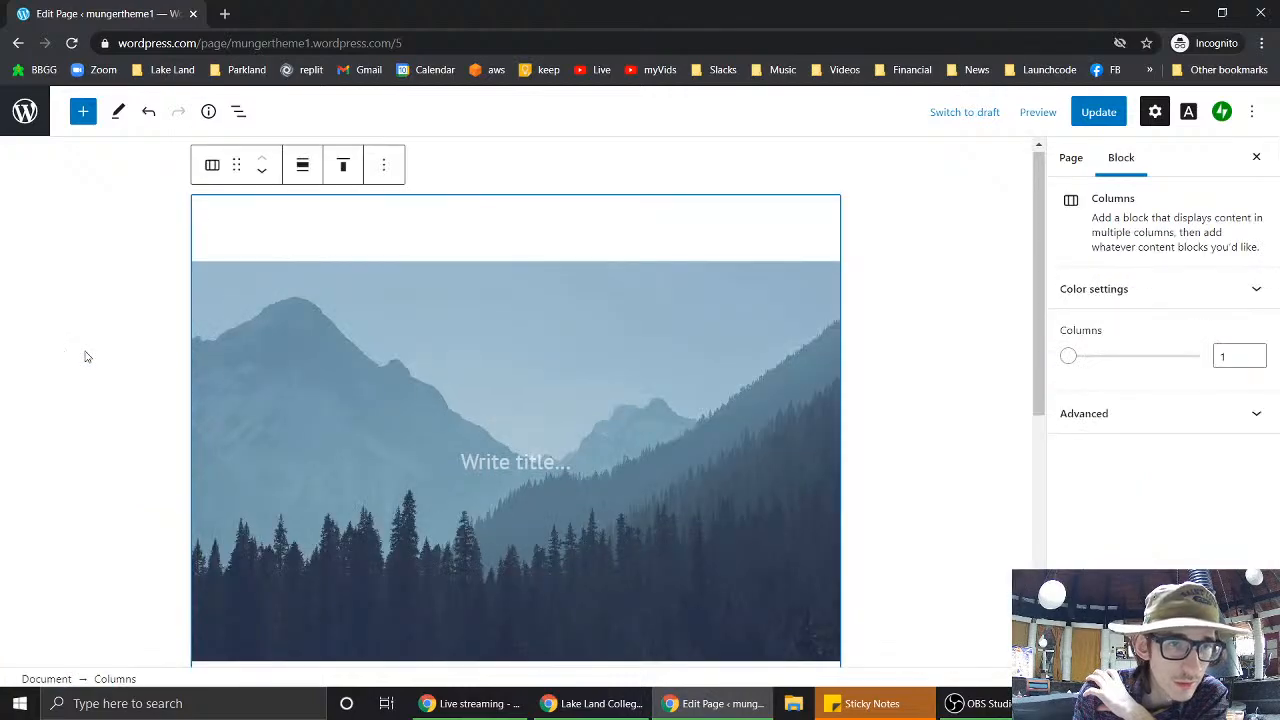
left_click(212, 165)
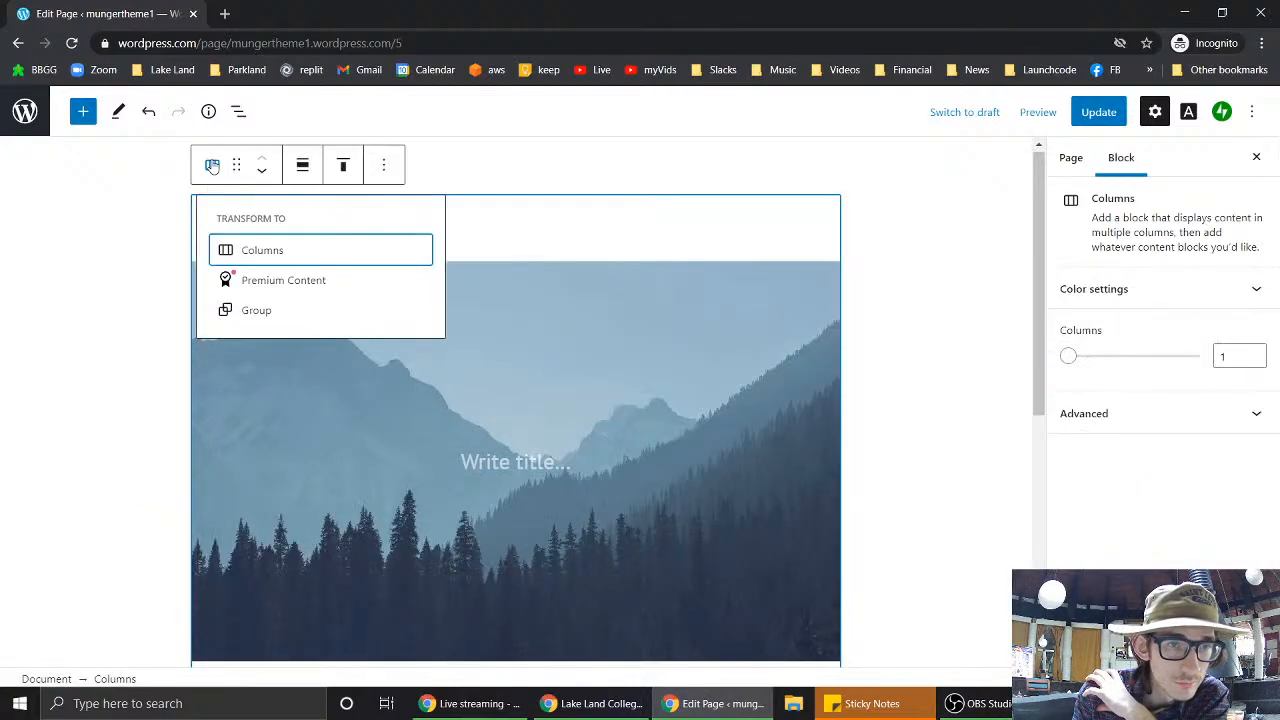
left_click(262, 311)
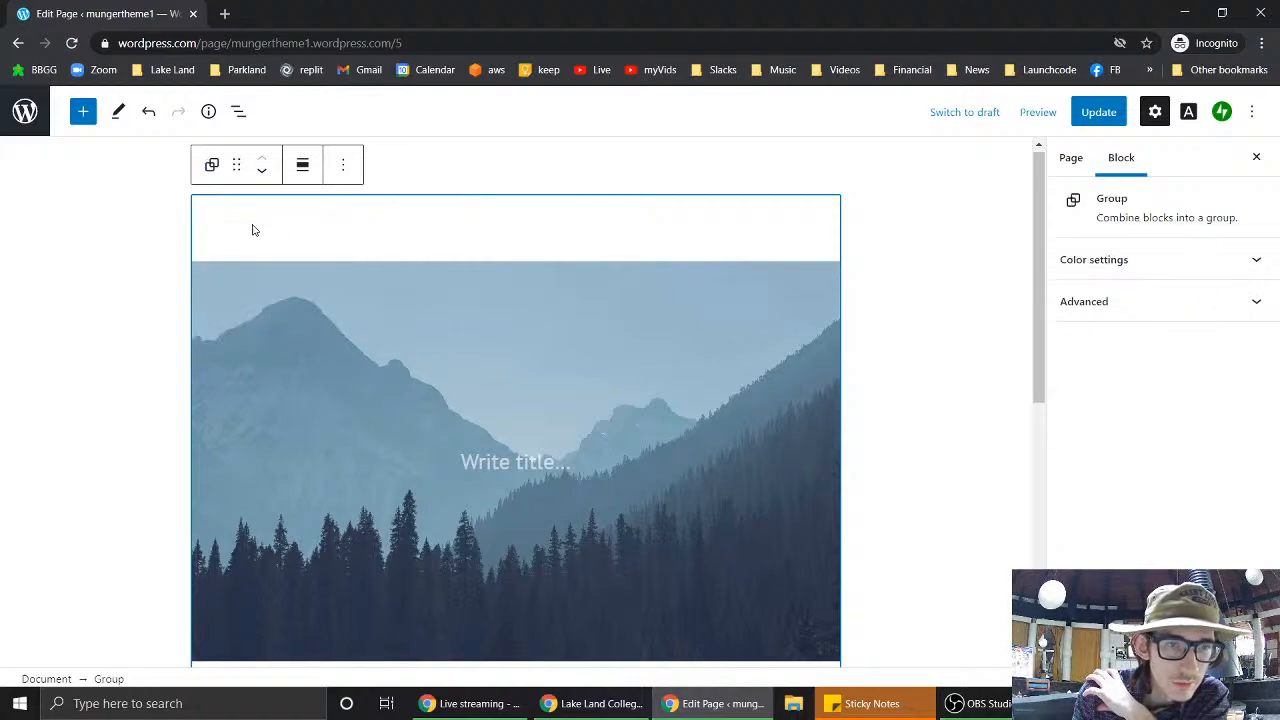
left_click(150, 114)
left_click(155, 120)
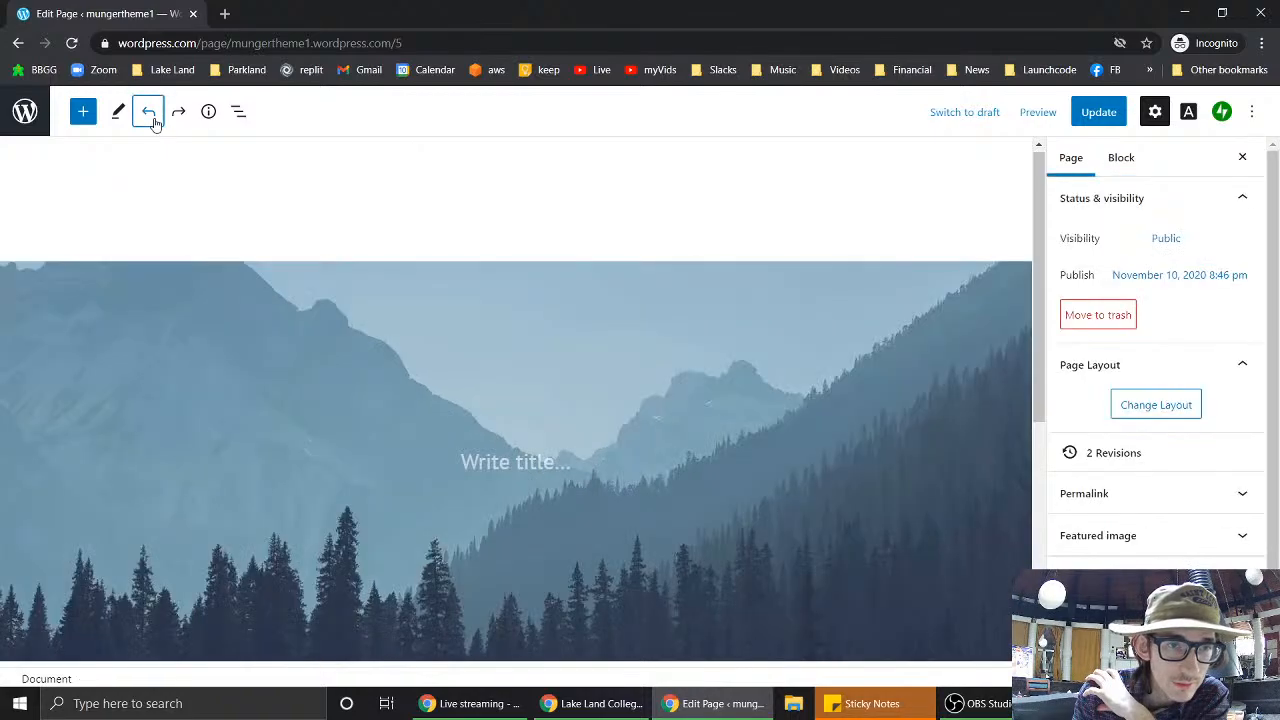
- Reselect the mountain cover and browse its transformation options and styles
left_click(146, 280)
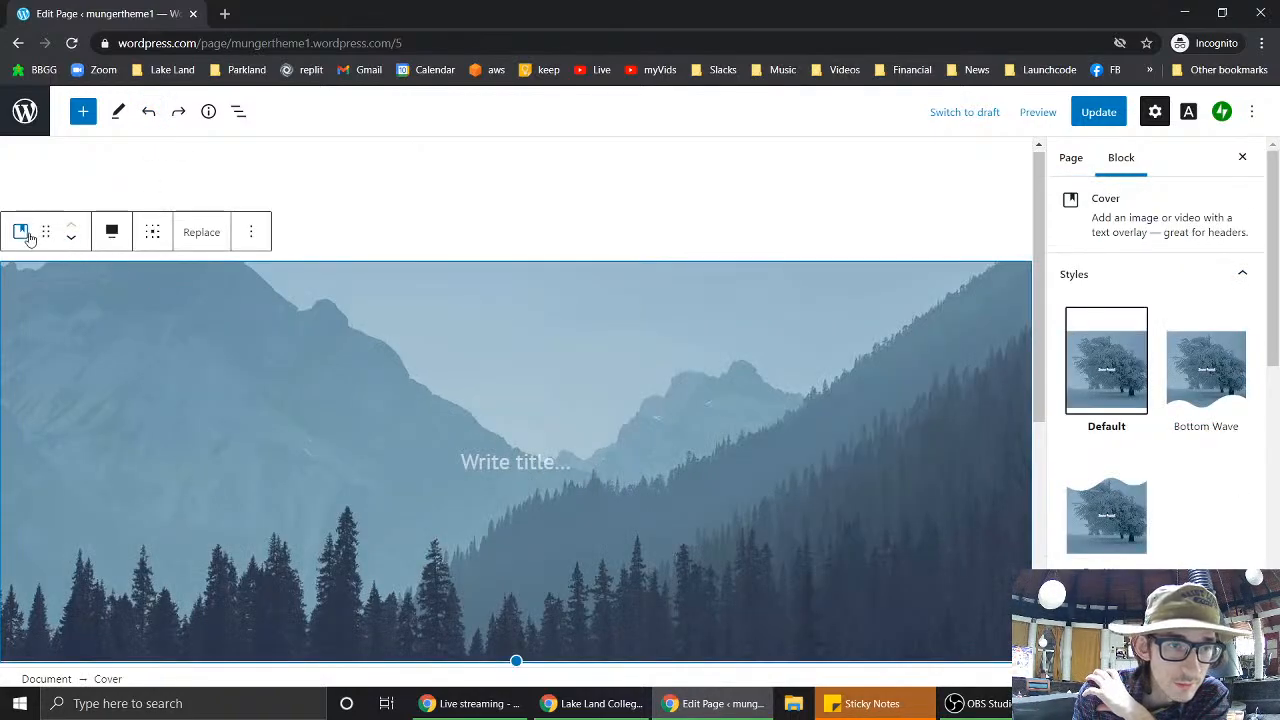
left_click(30, 237)
scroll(85, 403, "down", 2)
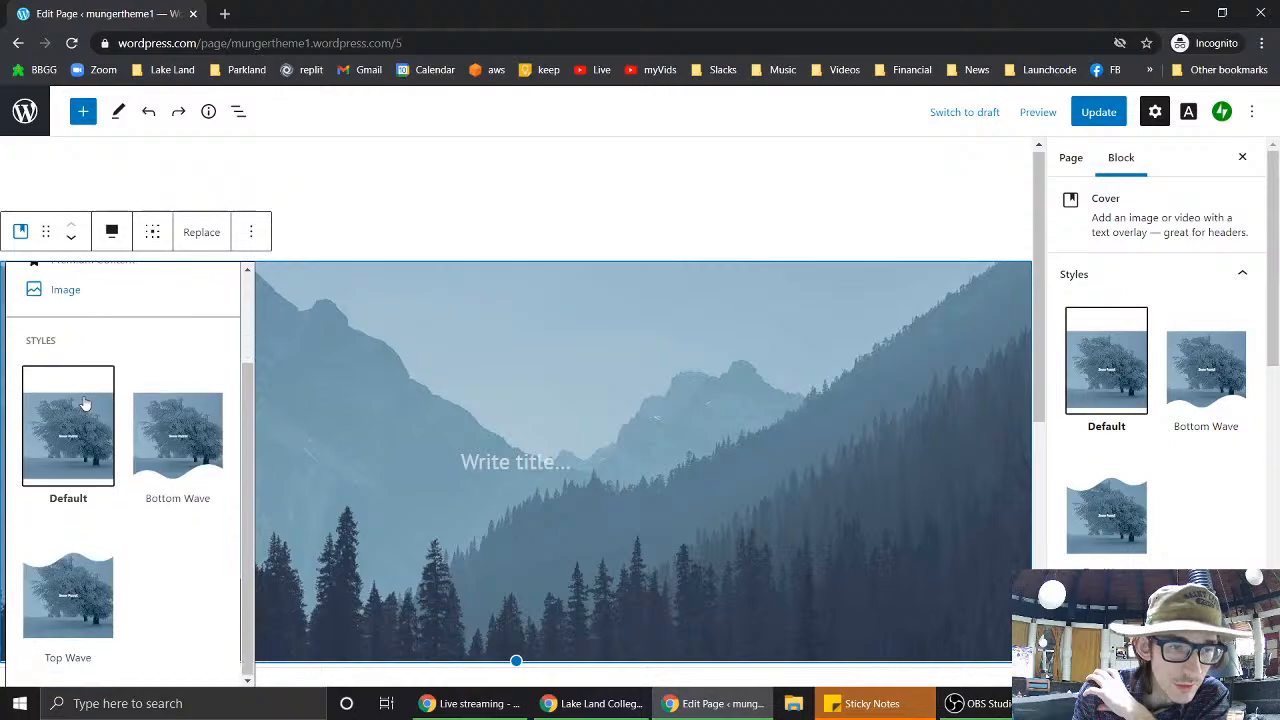
scroll(85, 403, "up", 2)
- Convert the mountain cover into a plain Image block showing the forest photo
left_click(84, 408)
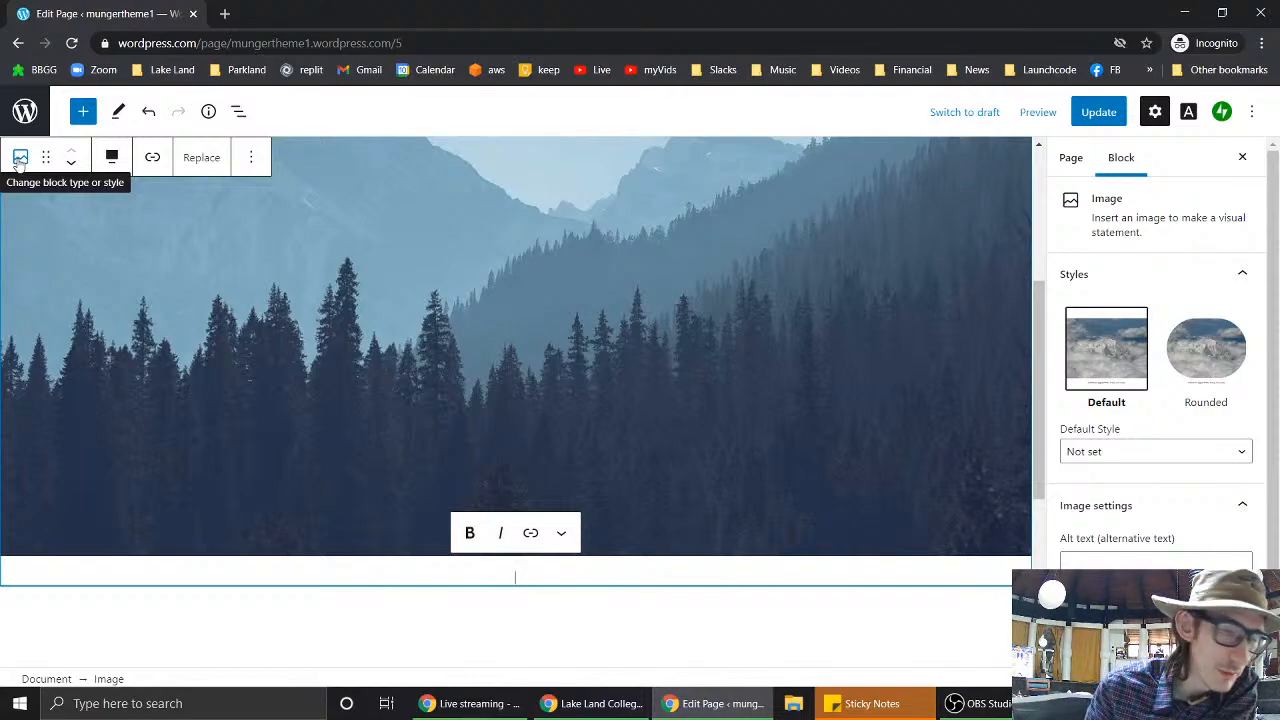
left_click(250, 157)
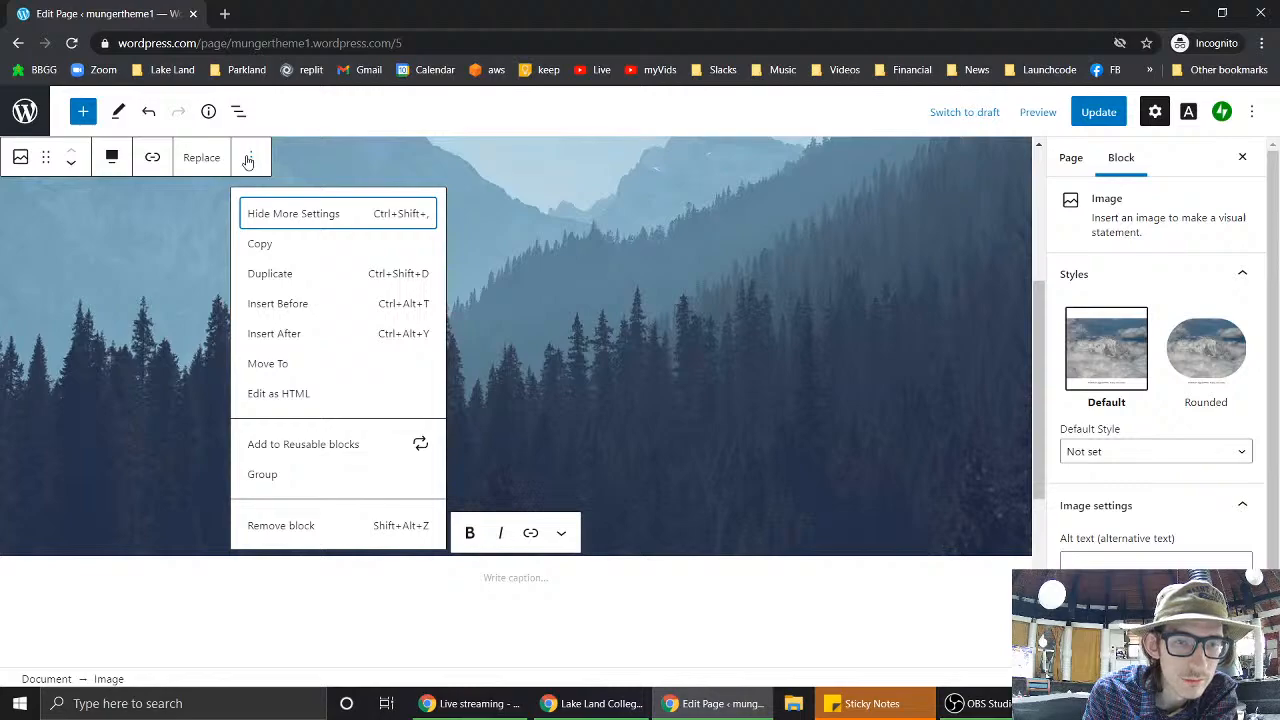
left_click(249, 158)
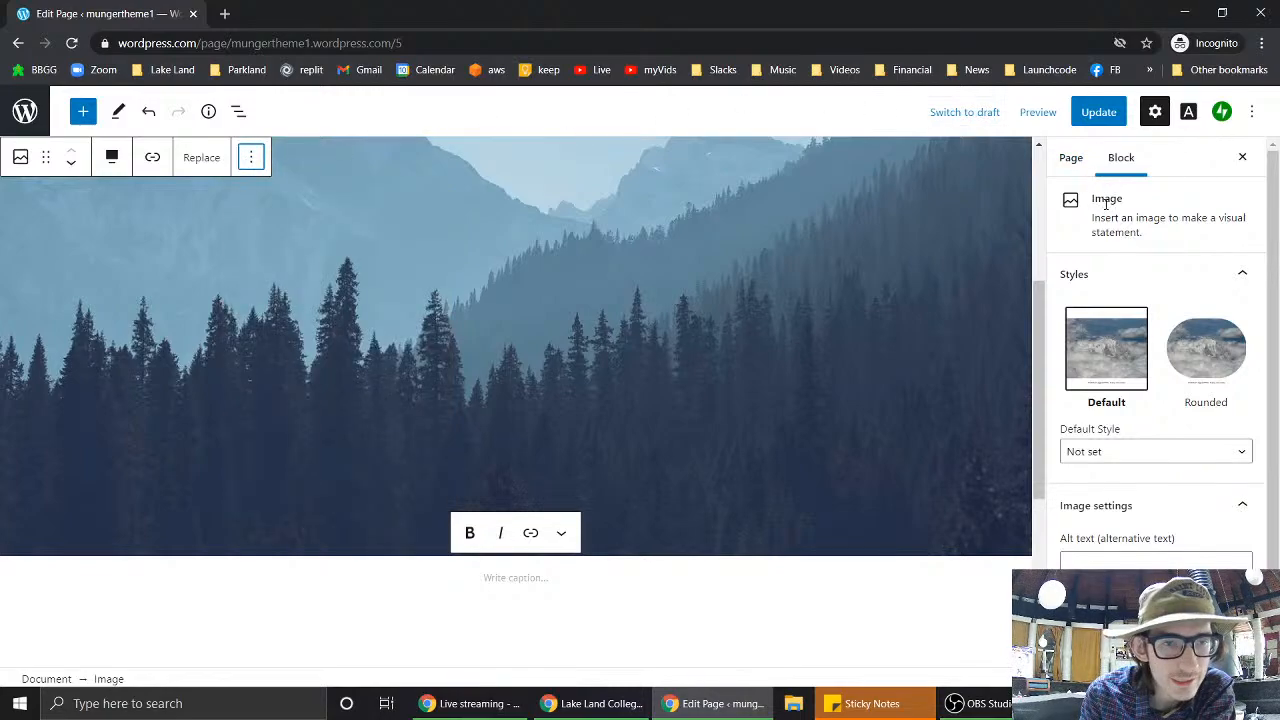
- Expand the image's Advanced settings and bring up its Transform to block list
scroll(1107, 210, "down", 2)
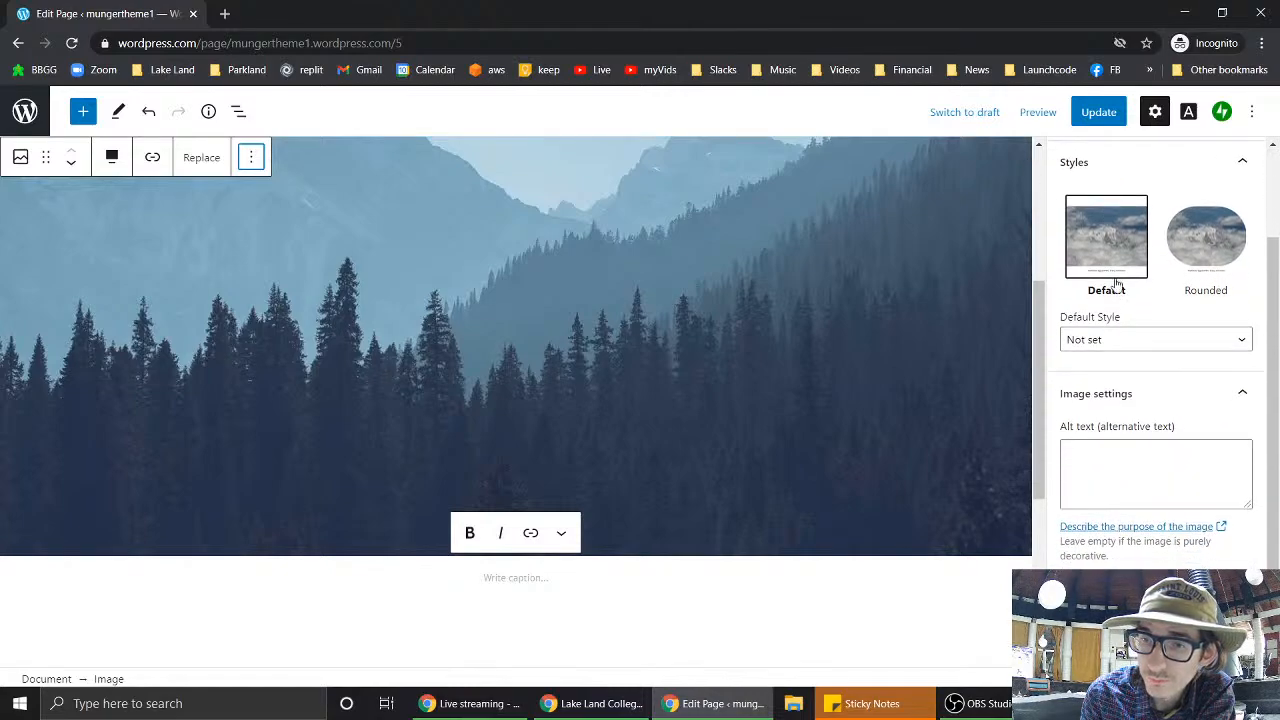
scroll(1165, 418, "down", 1)
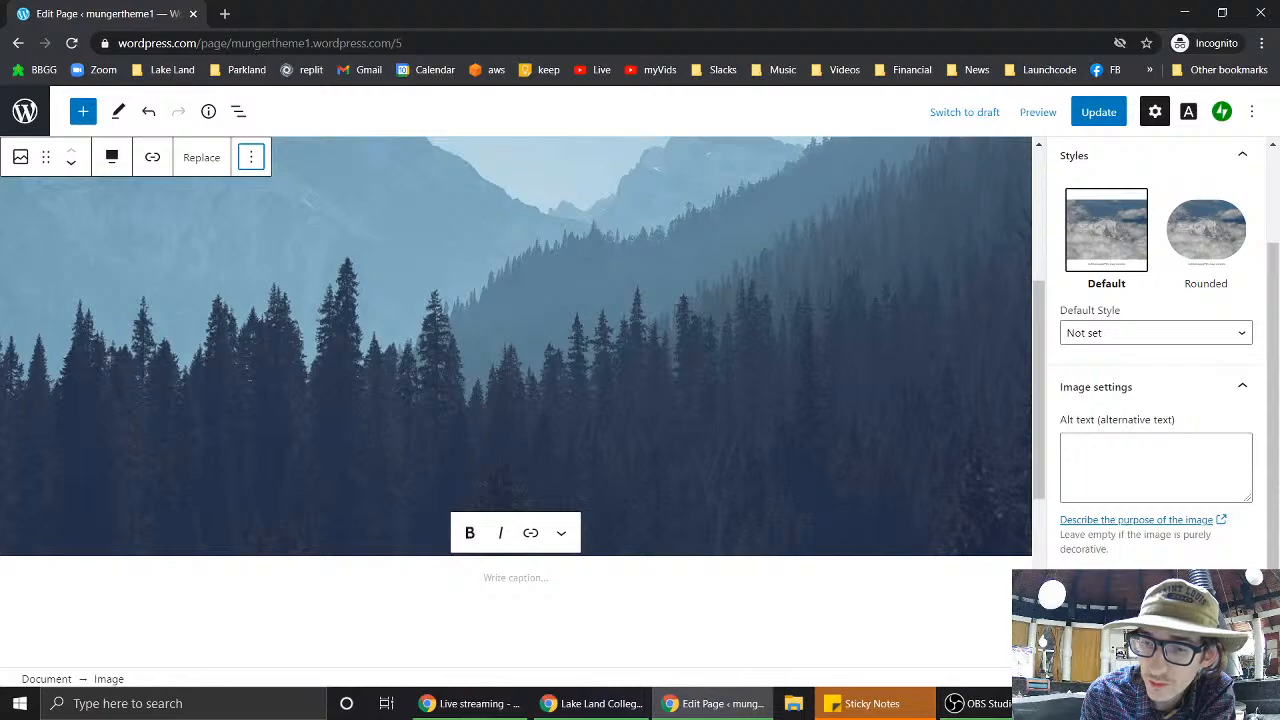
left_click(1150, 661)
scroll(1124, 557, "down", 4)
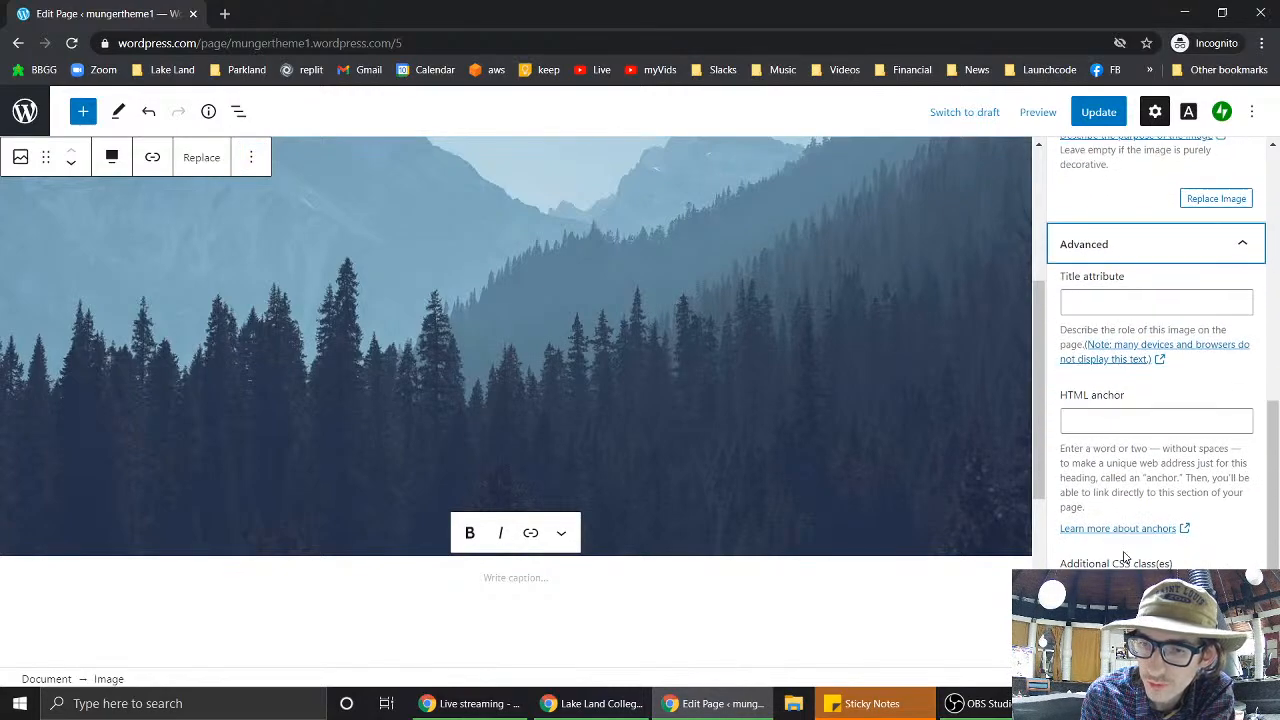
left_click(21, 158)
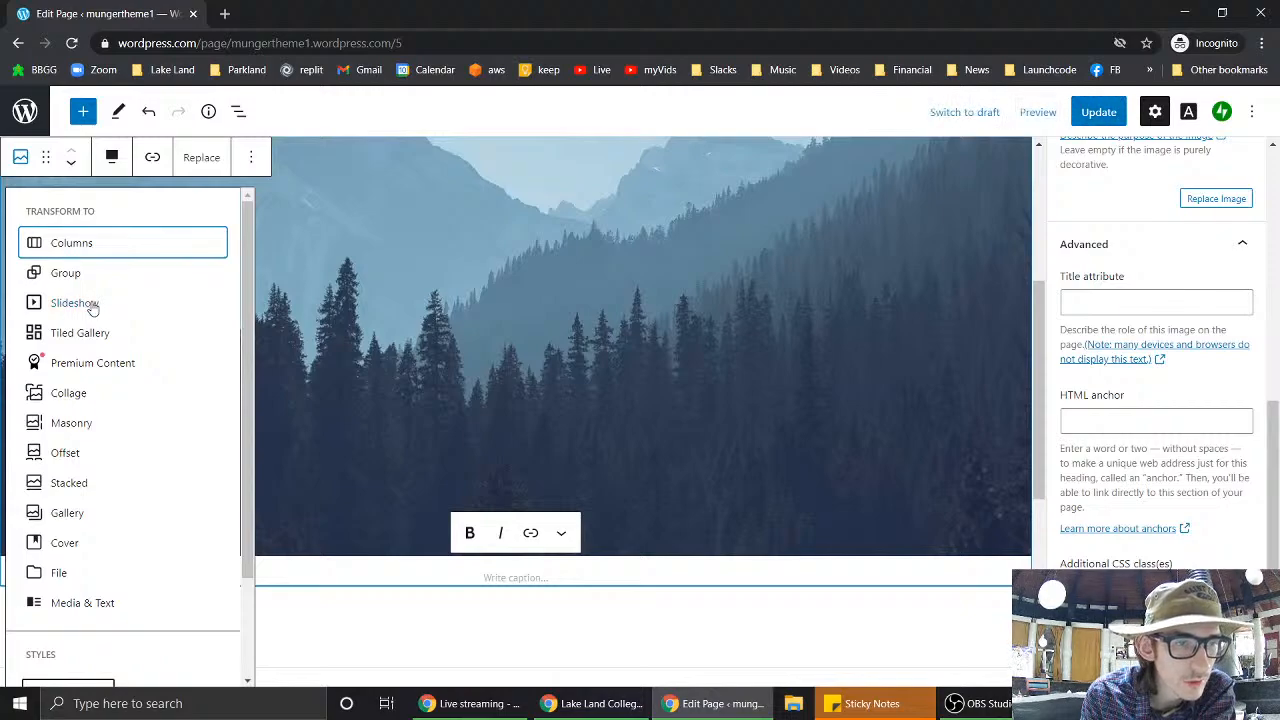
- Transform the image into a Slideshow with Fade transition, Autoplay on and Full Size images
left_click(92, 306)
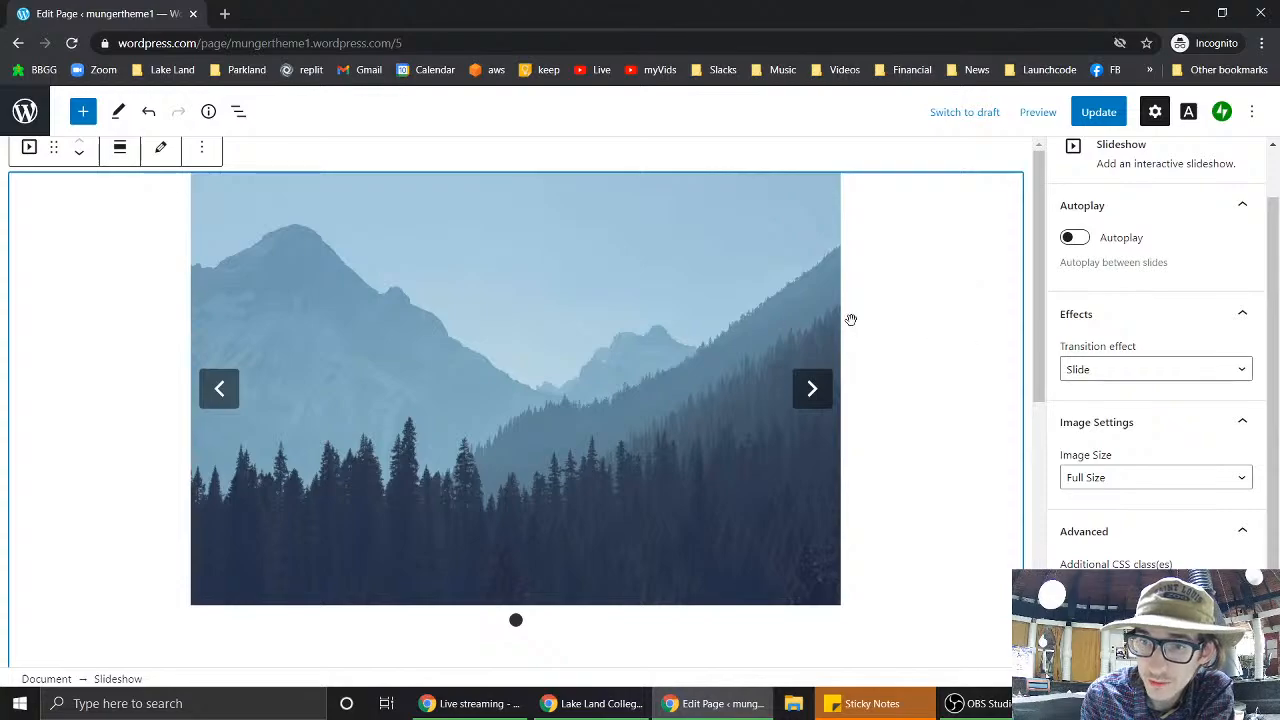
left_click(1153, 373)
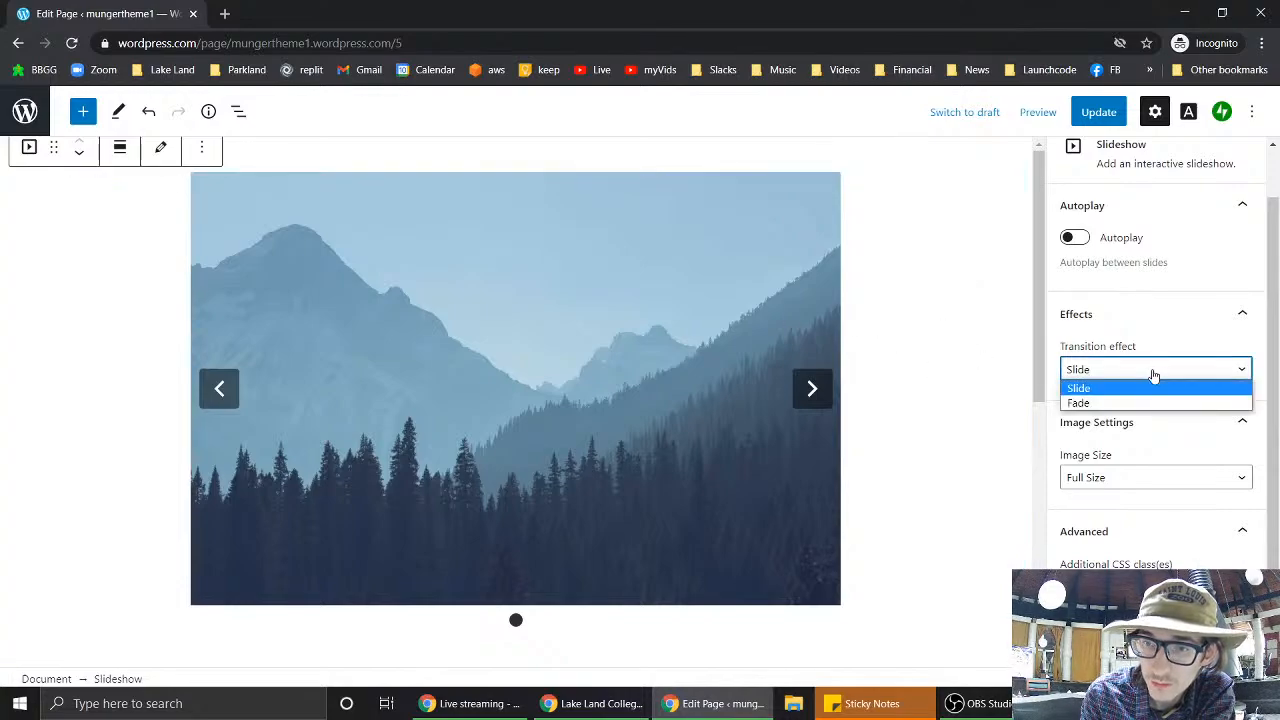
left_click(1109, 406)
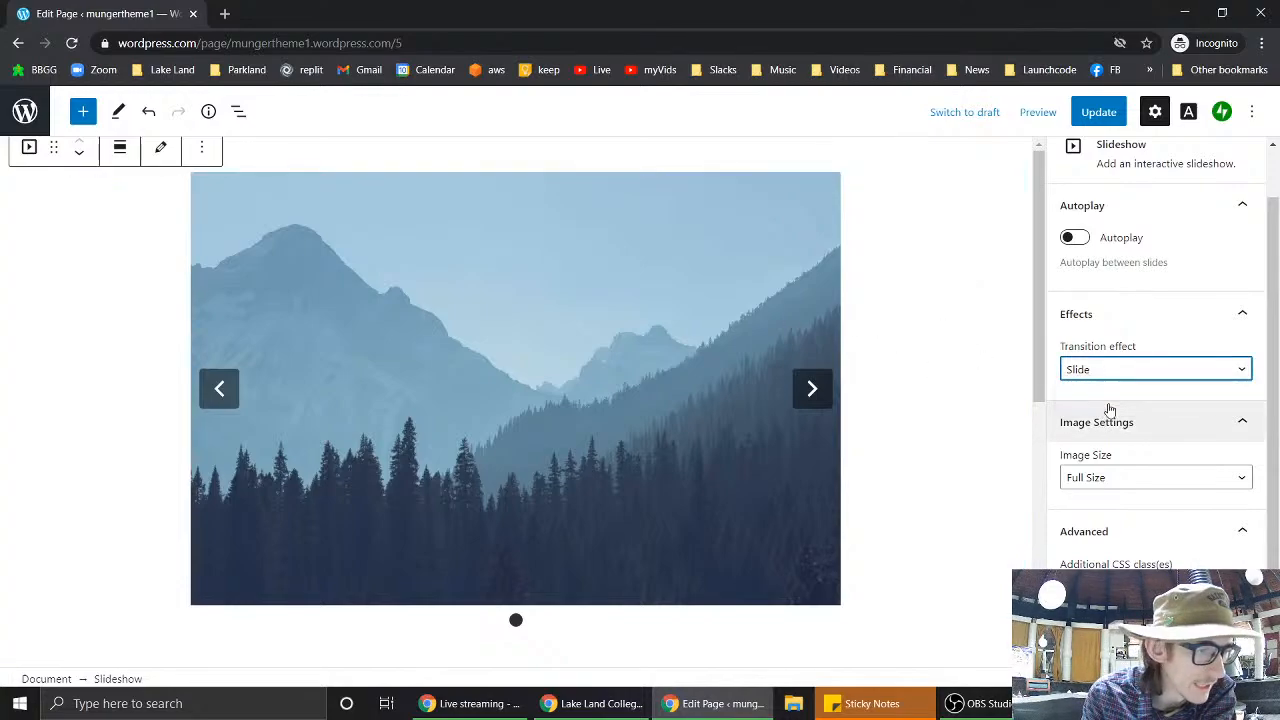
left_click(1073, 238)
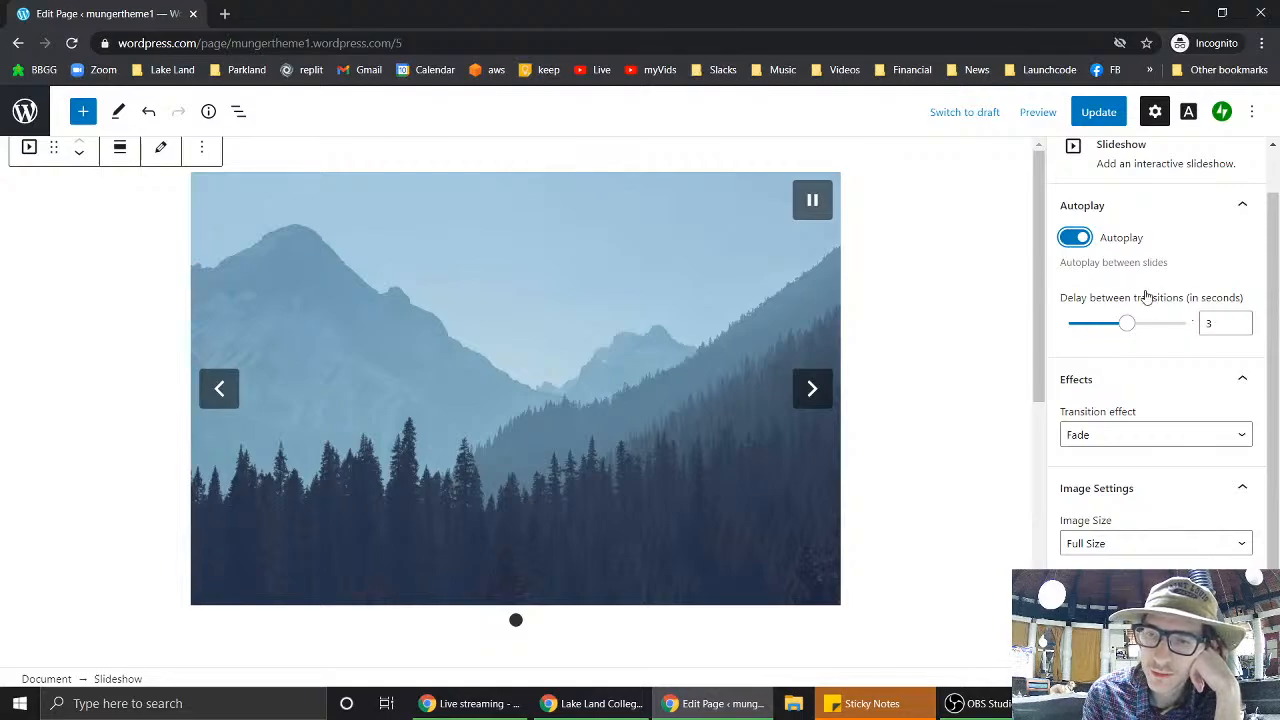
scroll(1147, 297, "down", 1)
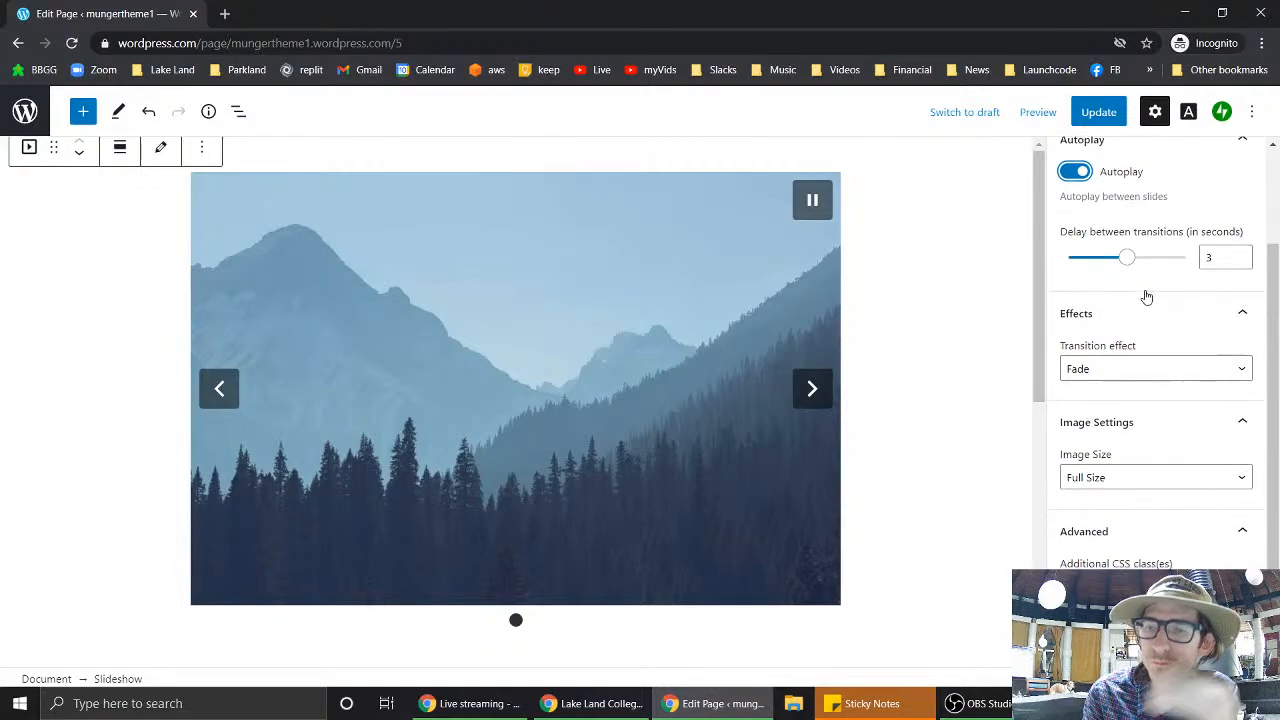
left_click(1239, 480)
left_click(1239, 480)
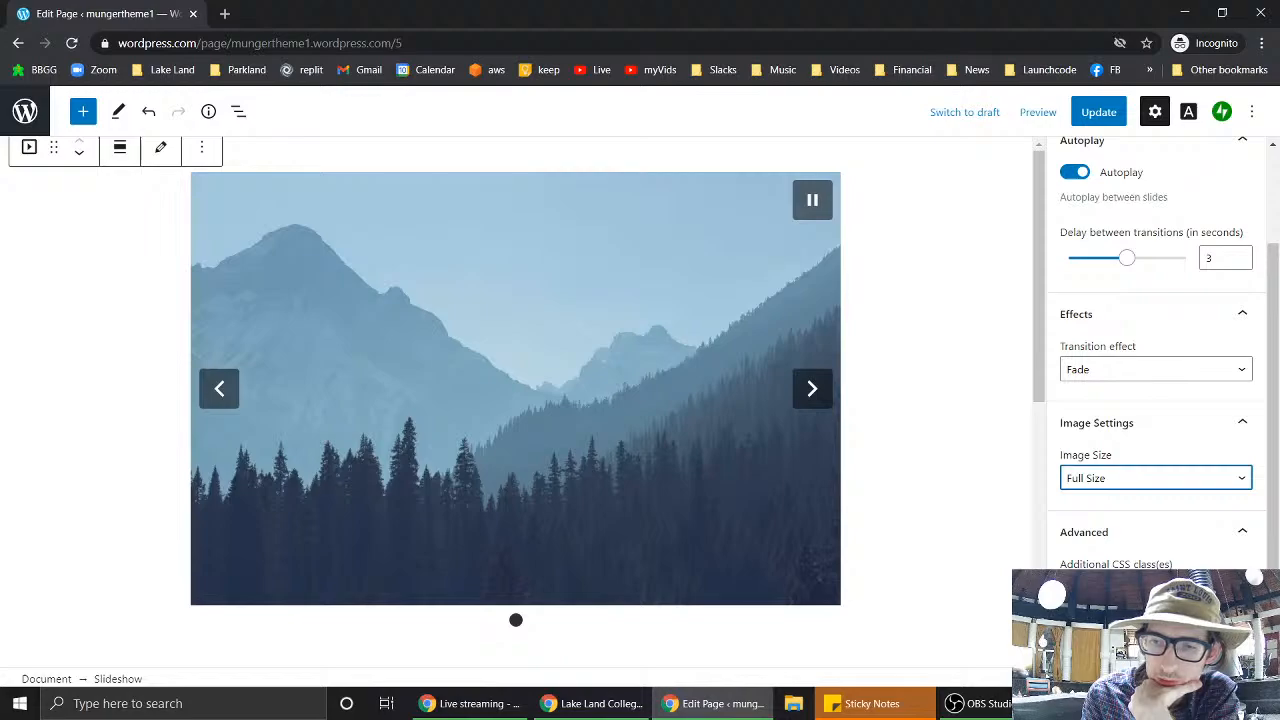
scroll(1155, 350, "up", 2)
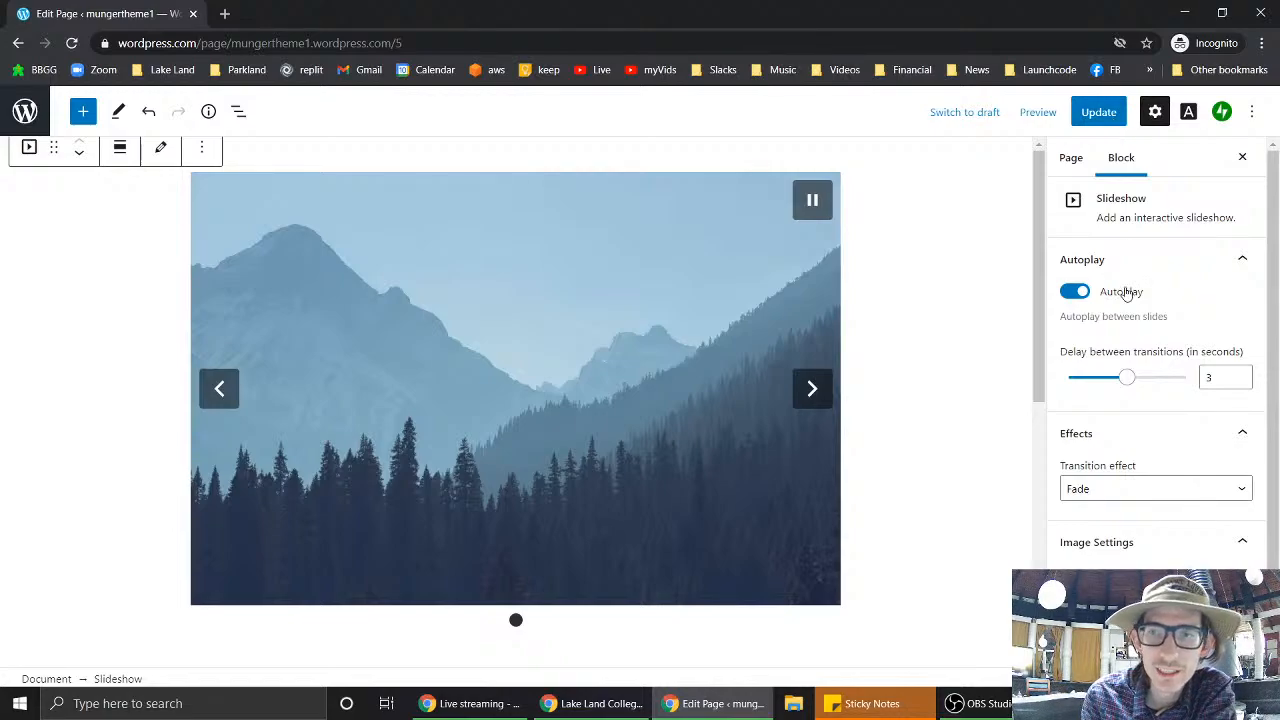
scroll(1130, 295, "down", 2)
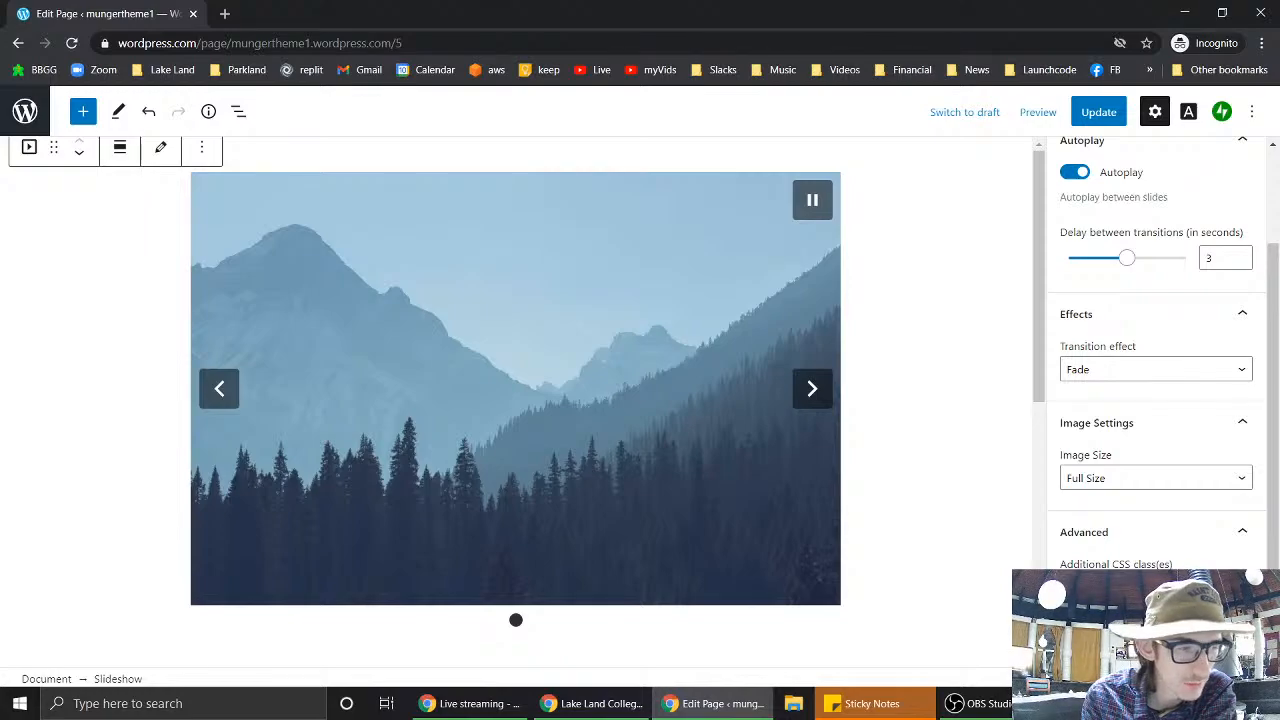
scroll(1060, 430, "up", 2)
scroll(1060, 430, "down", 2)
scroll(1060, 430, "up", 2)
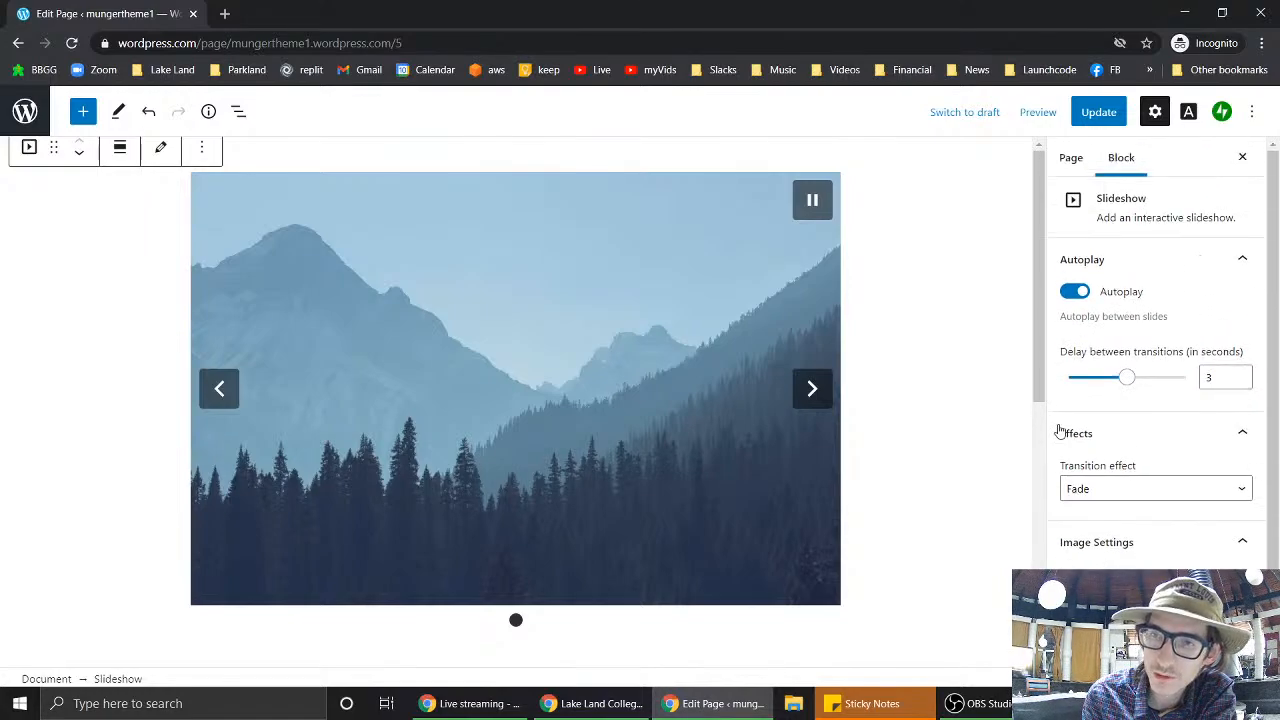
- Update the page and preview it, stepping the slideshow forward and back
left_click(1104, 118)
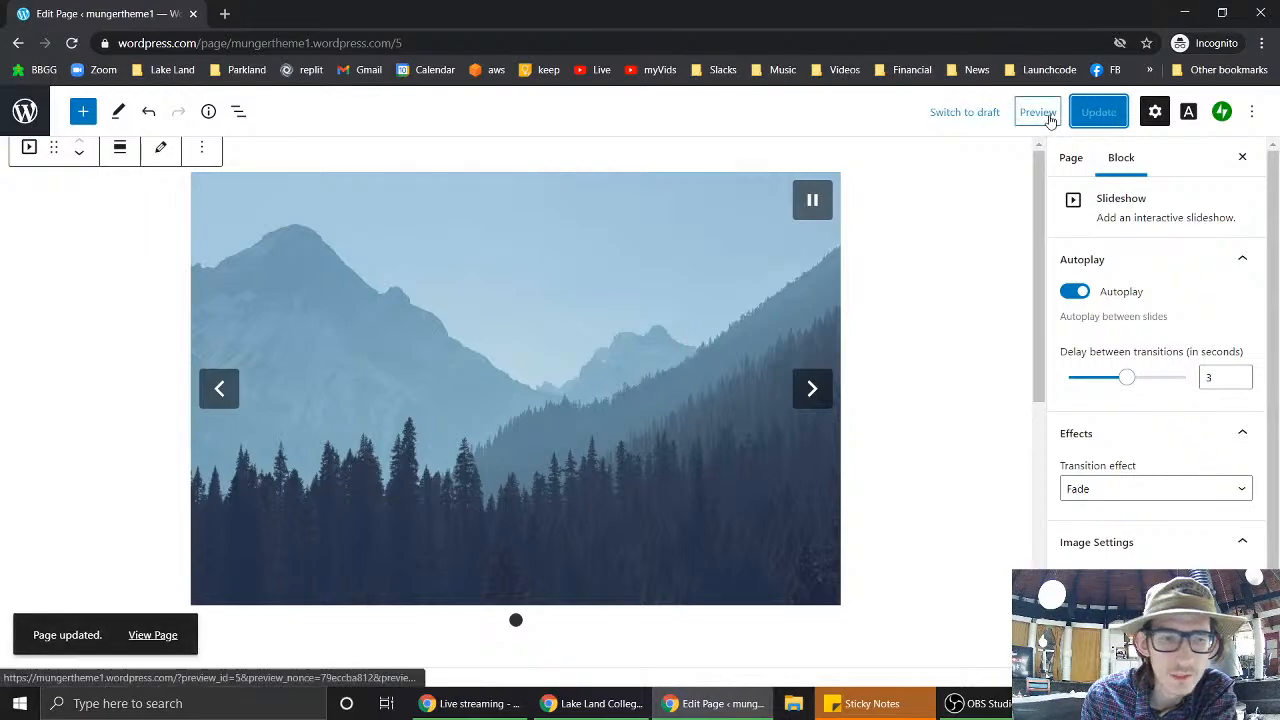
left_click(1050, 118)
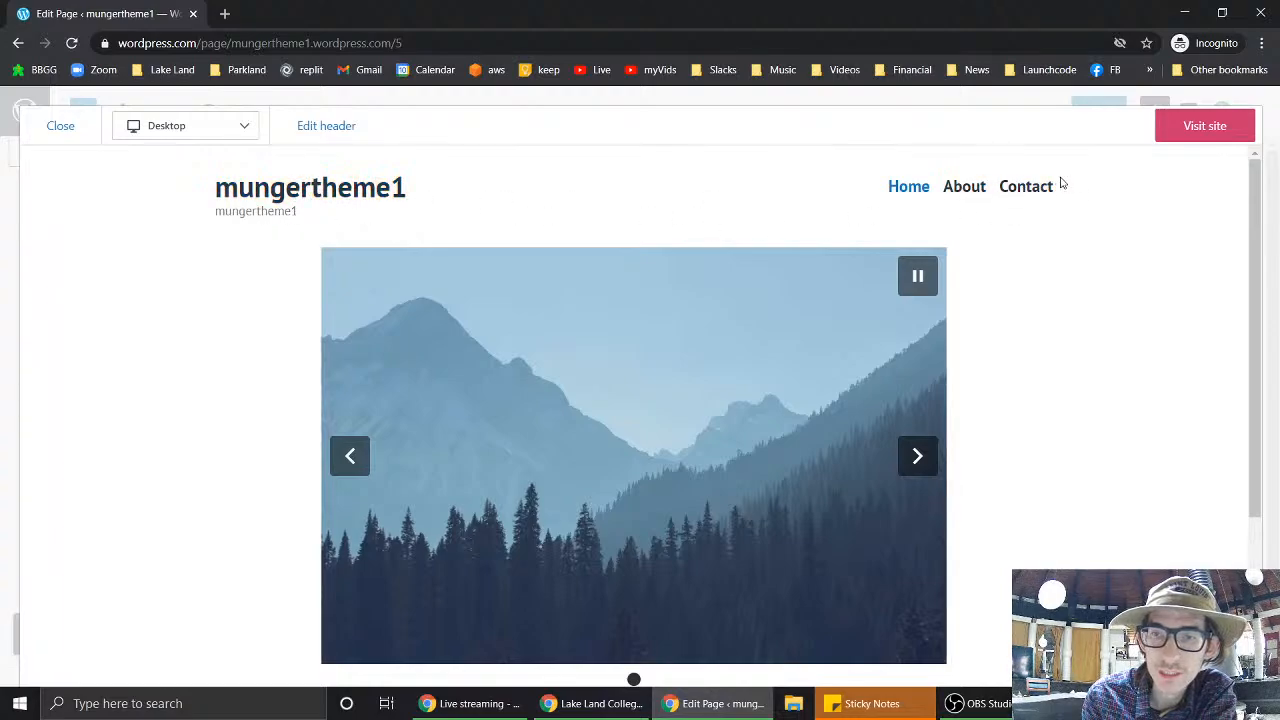
left_click(916, 456)
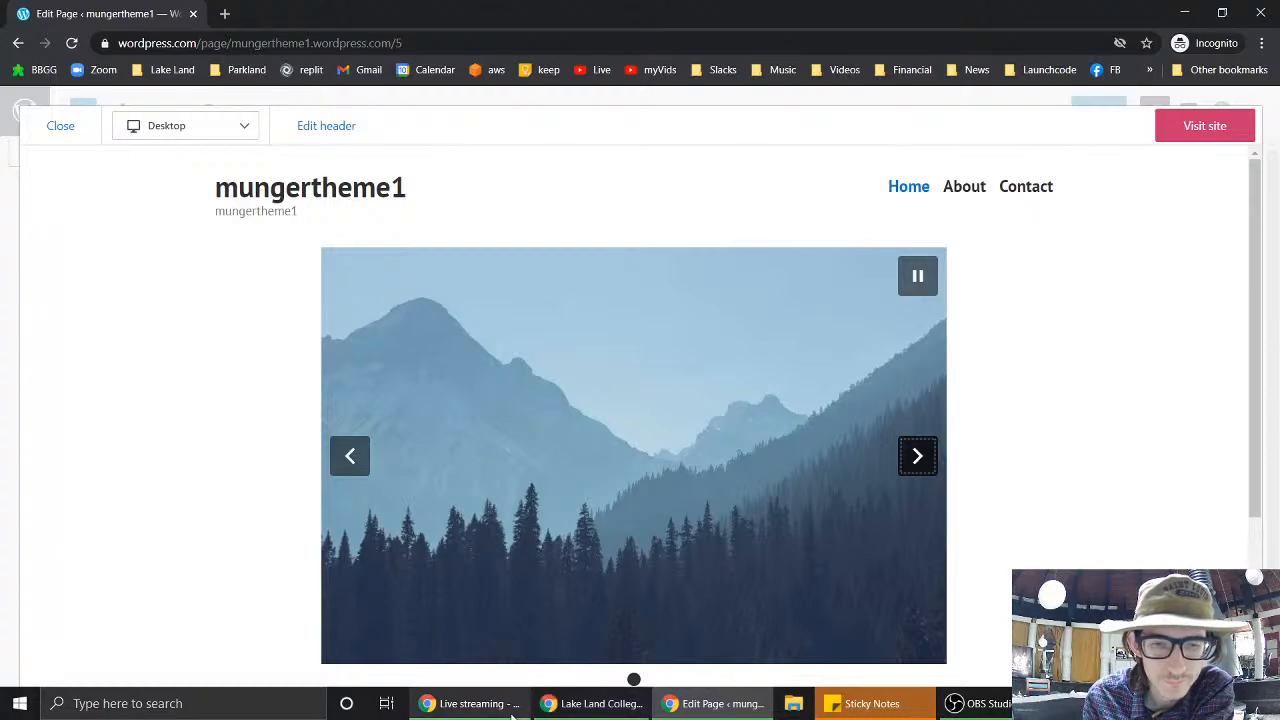
left_click(564, 704)
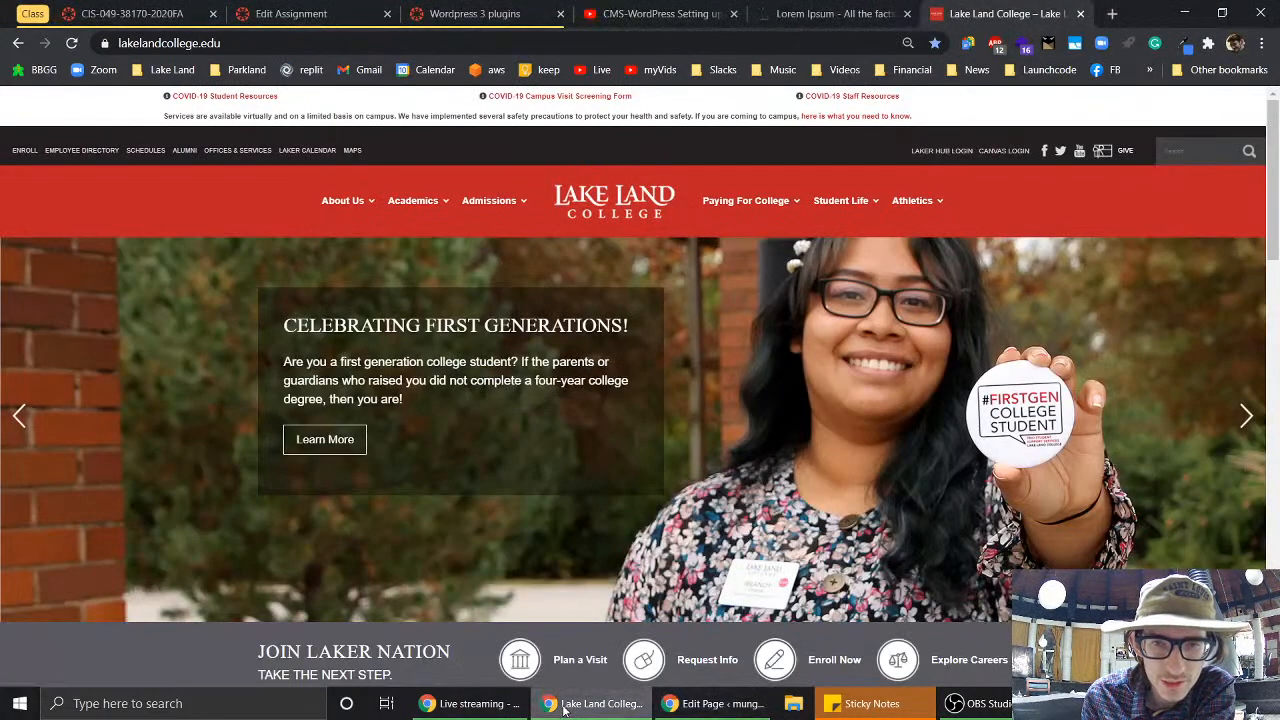
left_click(691, 704)
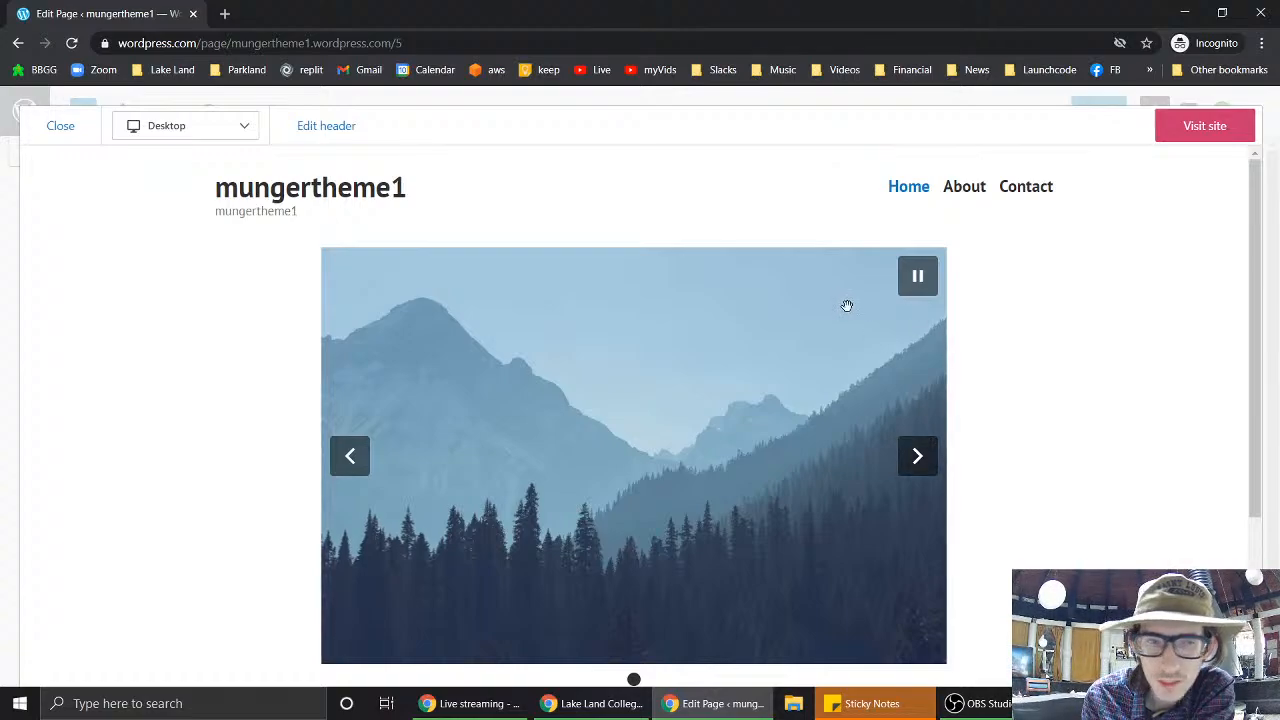
left_click(348, 457)
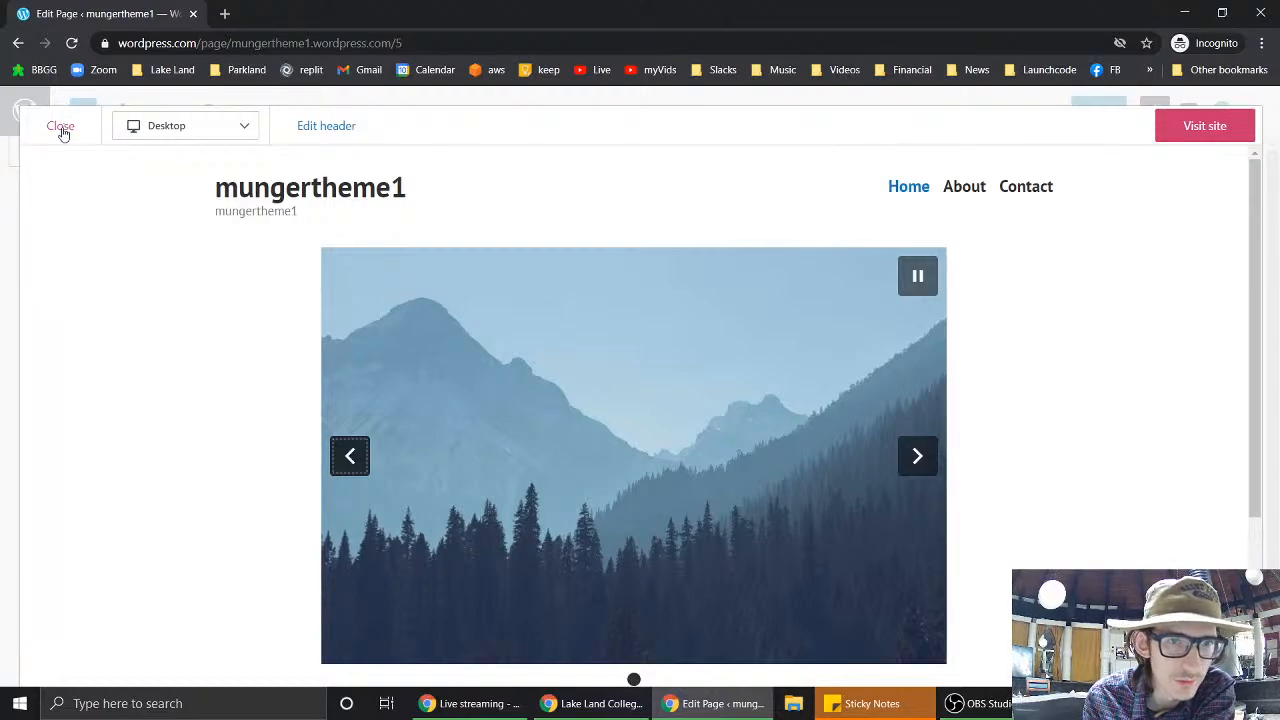
- View the preview at Phone width, then close the preview
left_click(176, 140)
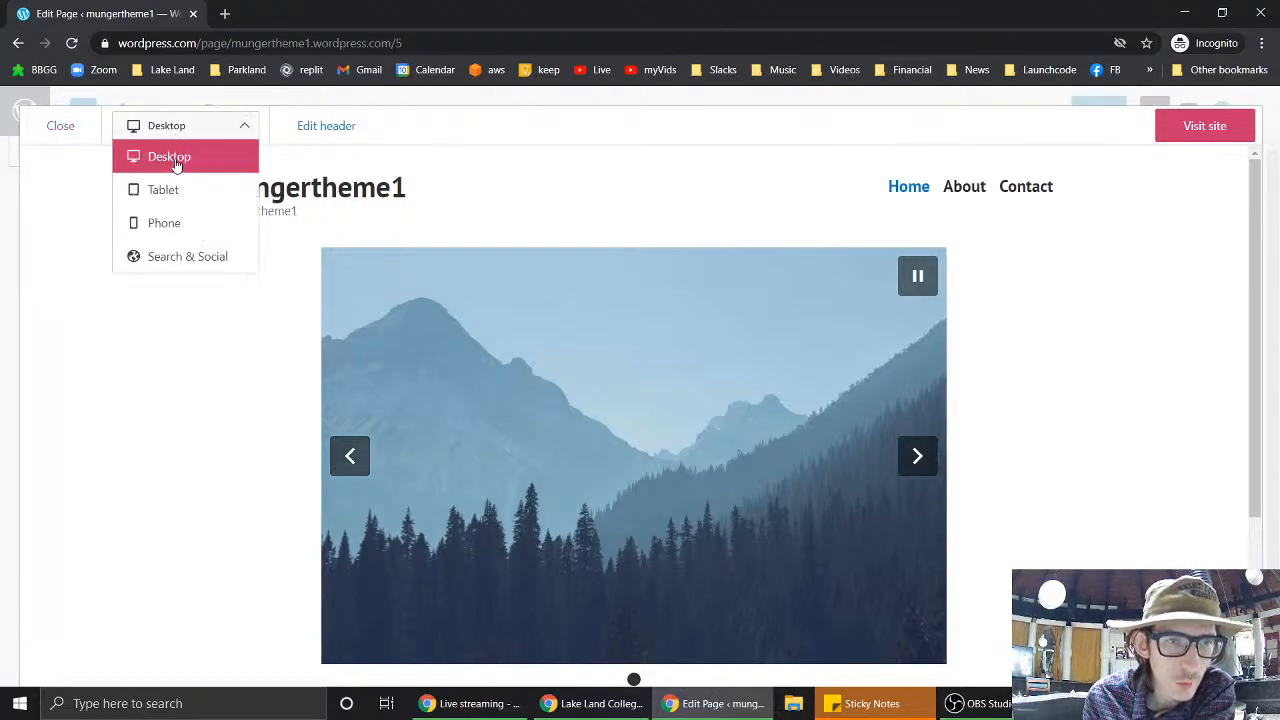
left_click(165, 223)
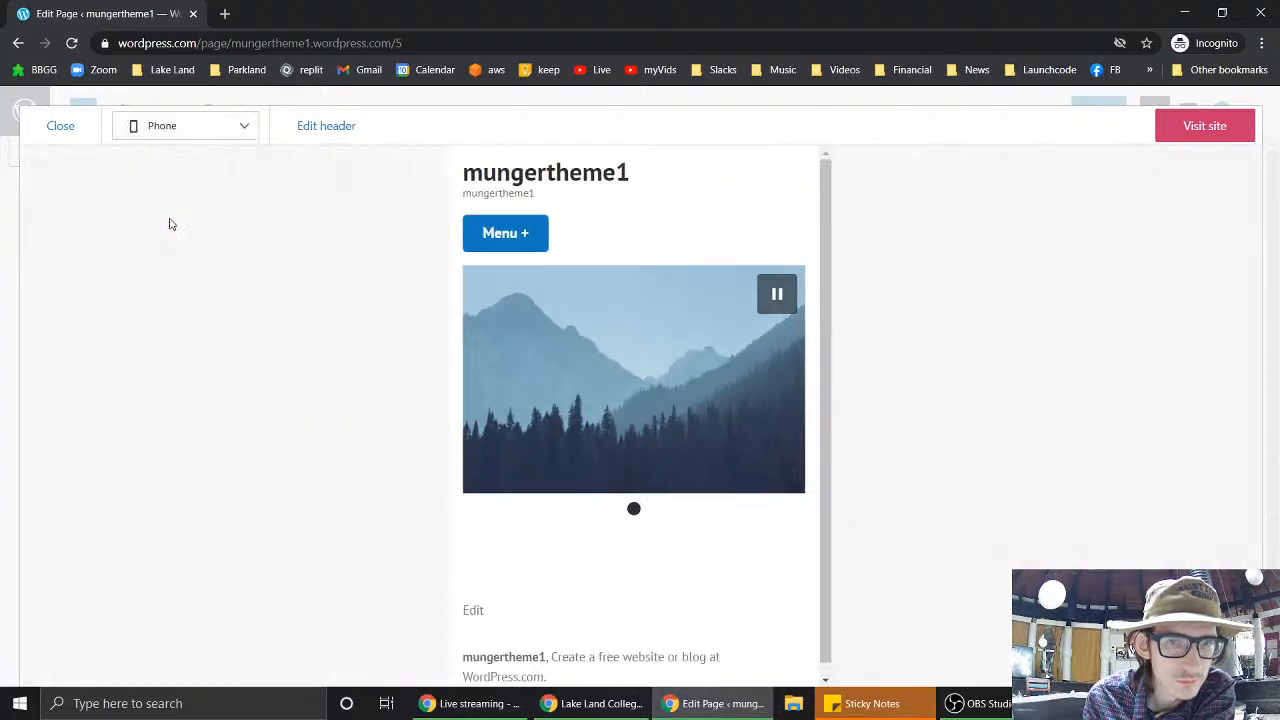
left_click(57, 126)
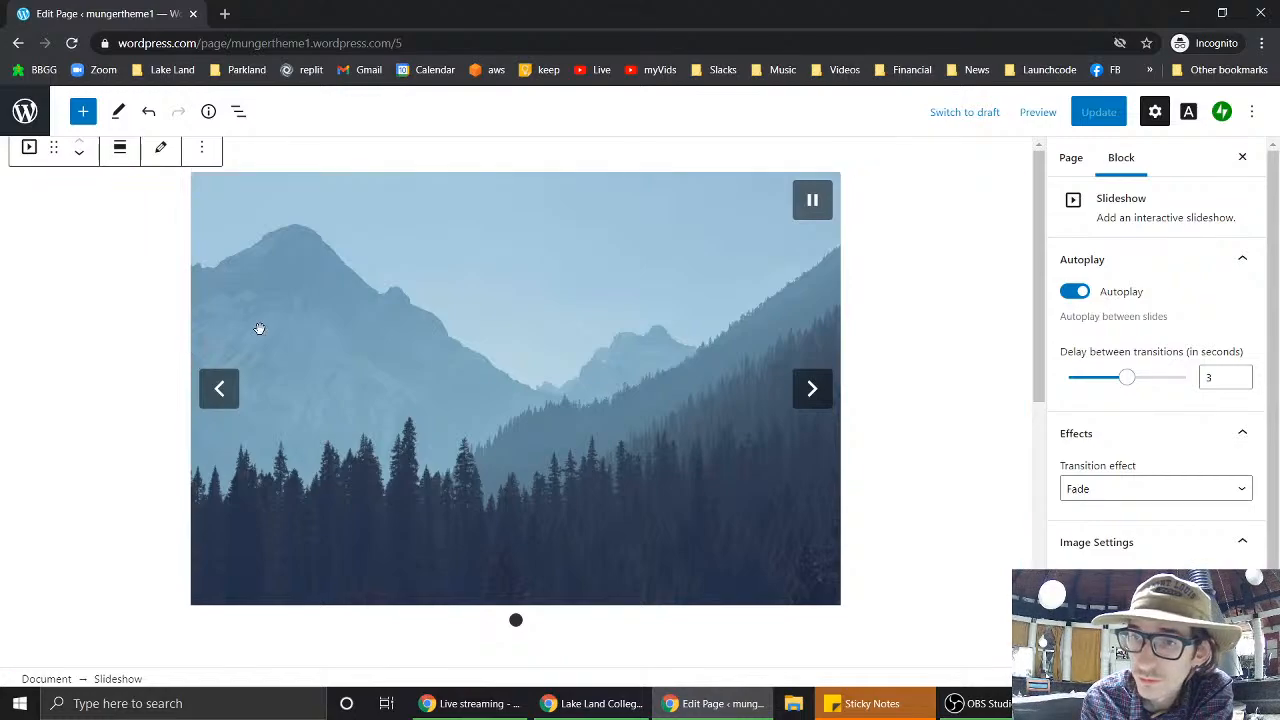
- Switch the sidebar to Page settings to see visibility, layout and the 6 revisions
scroll(1177, 310, "down", 2)
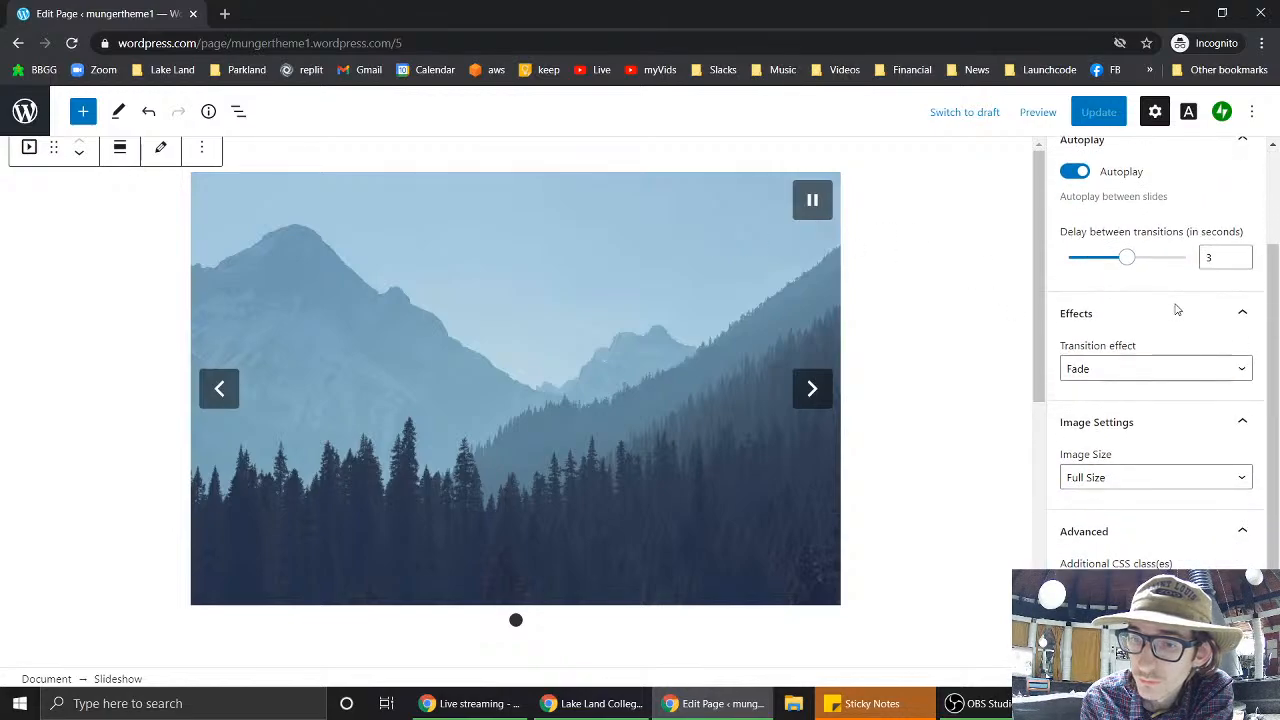
scroll(1175, 307, "up", 2)
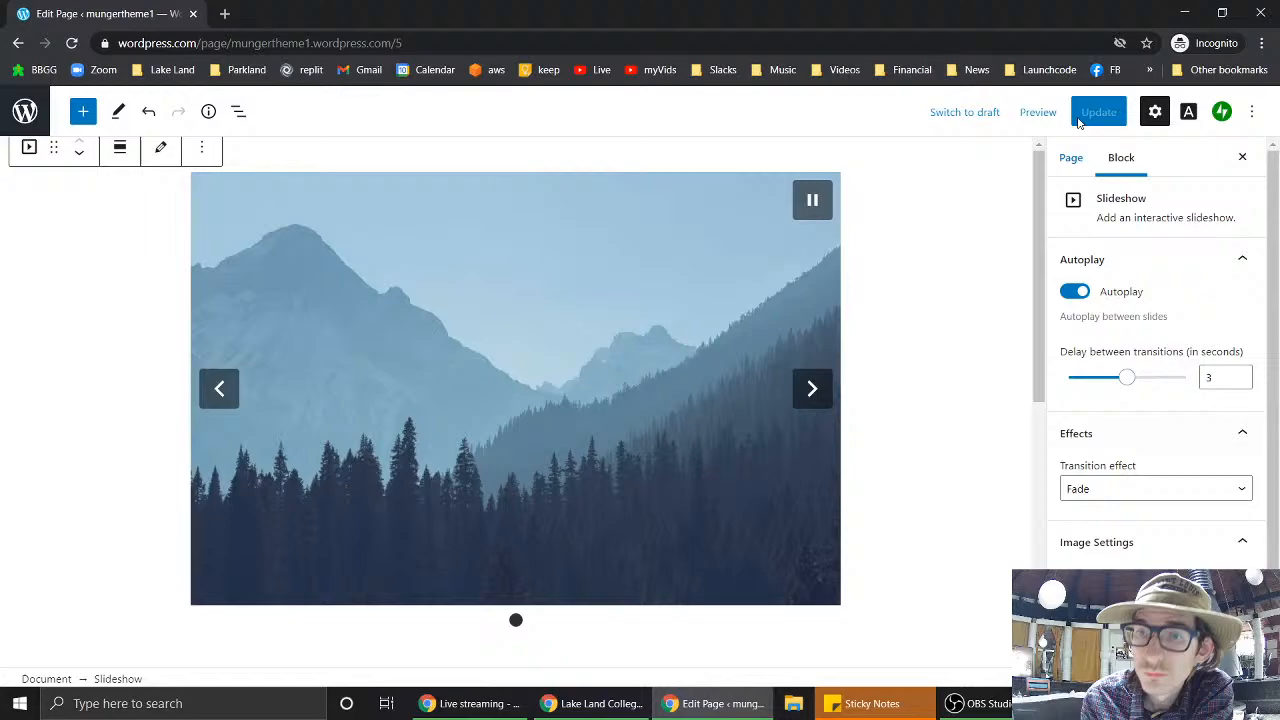
left_click(1068, 170)
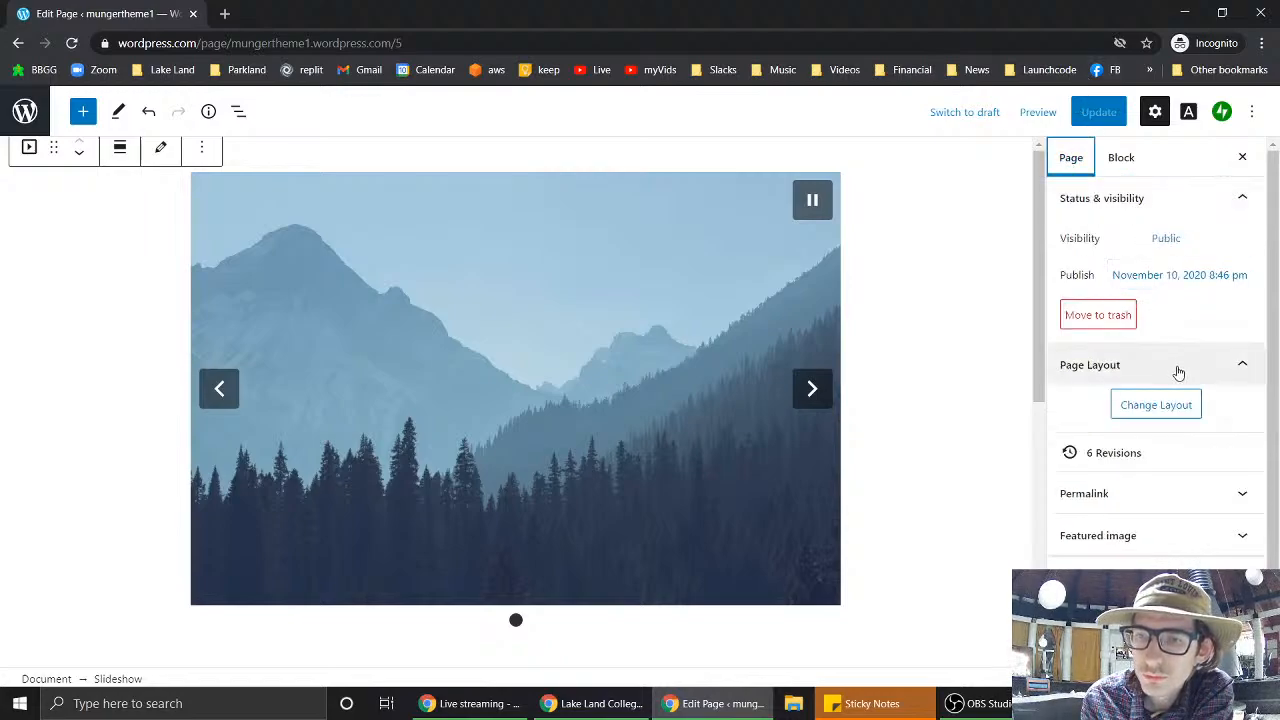
scroll(1178, 372, "down", 1)
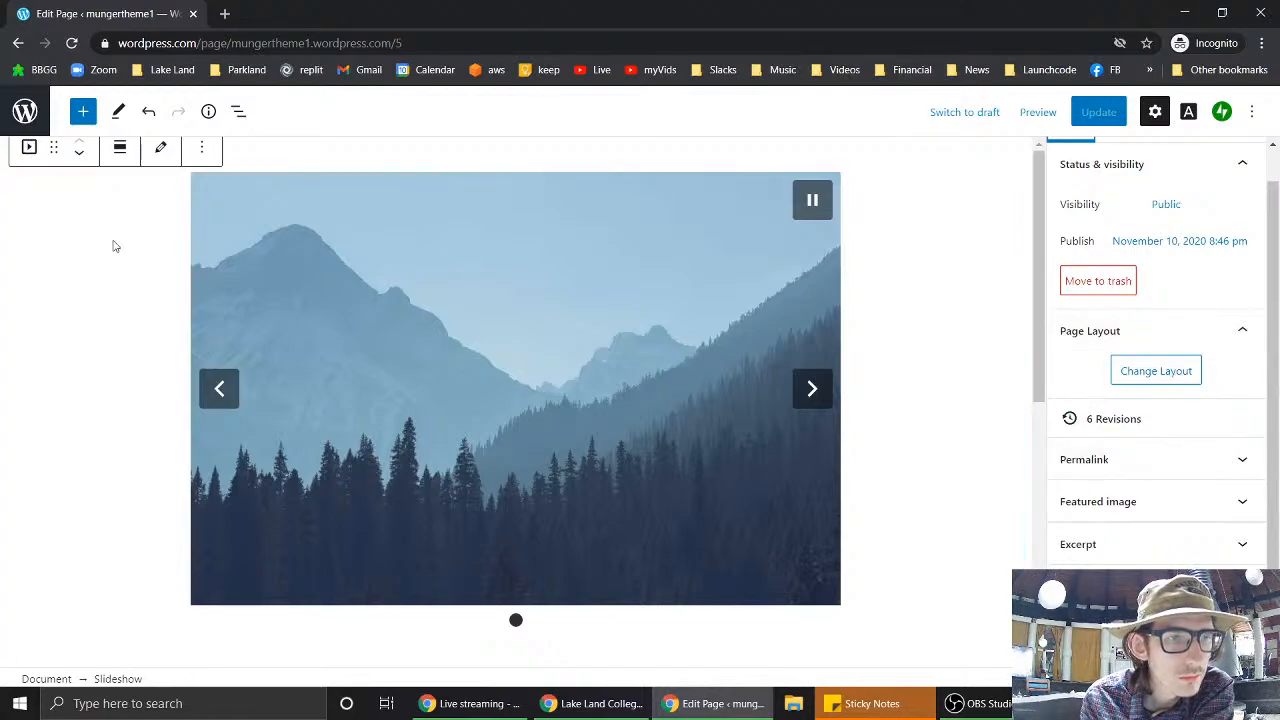
- Upload chococut, the reddish barrel photo, 976895, funnyIllinoisMap and Pineapple for the slideshow
left_click(158, 148)
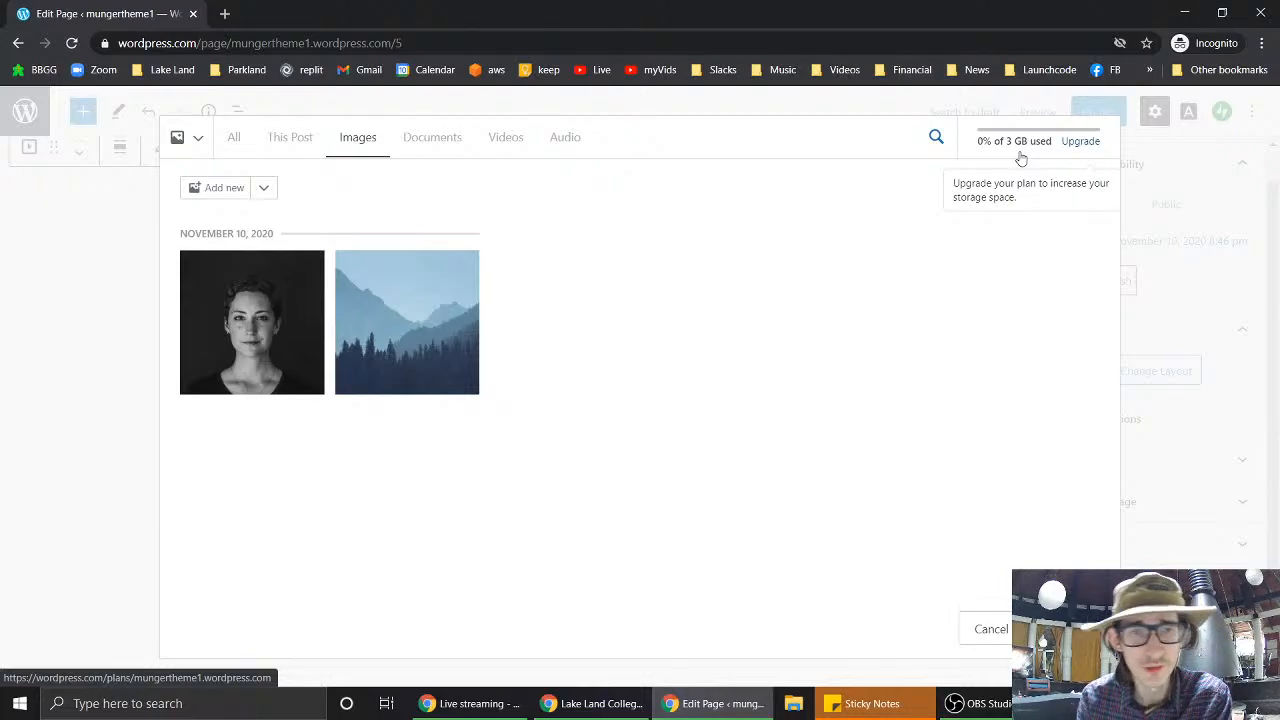
left_click(236, 188)
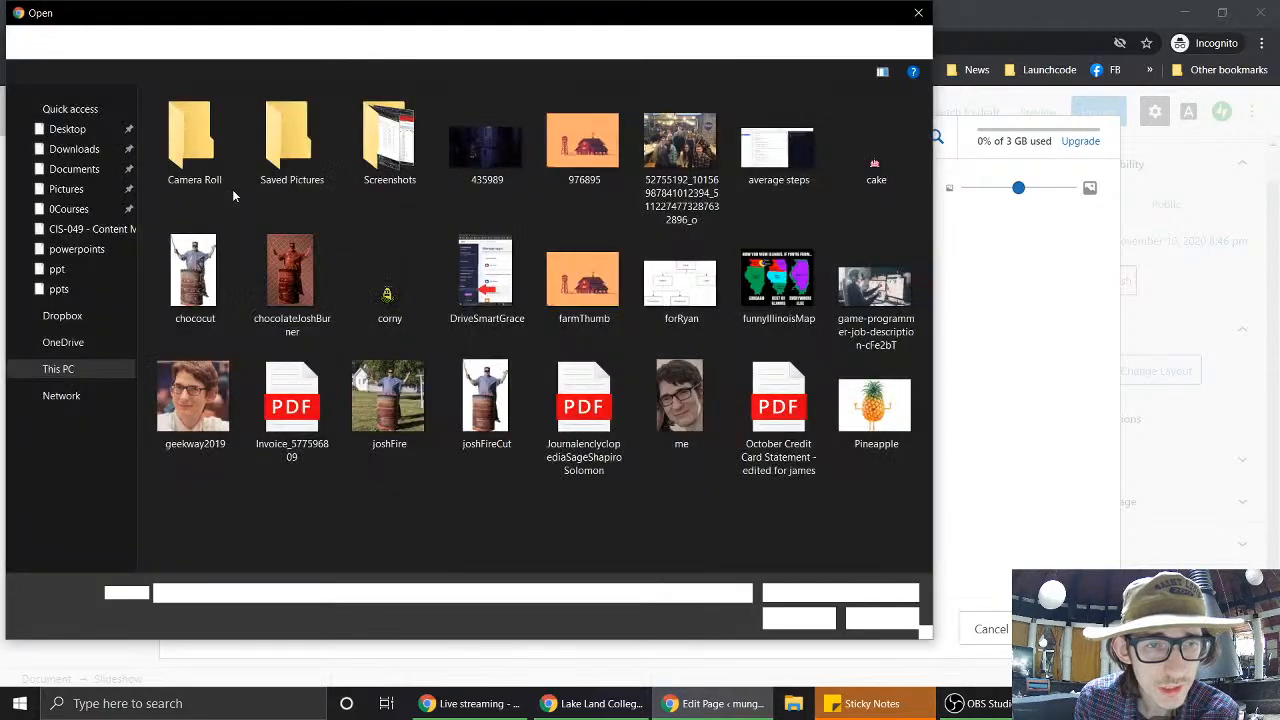
left_click(220, 268)
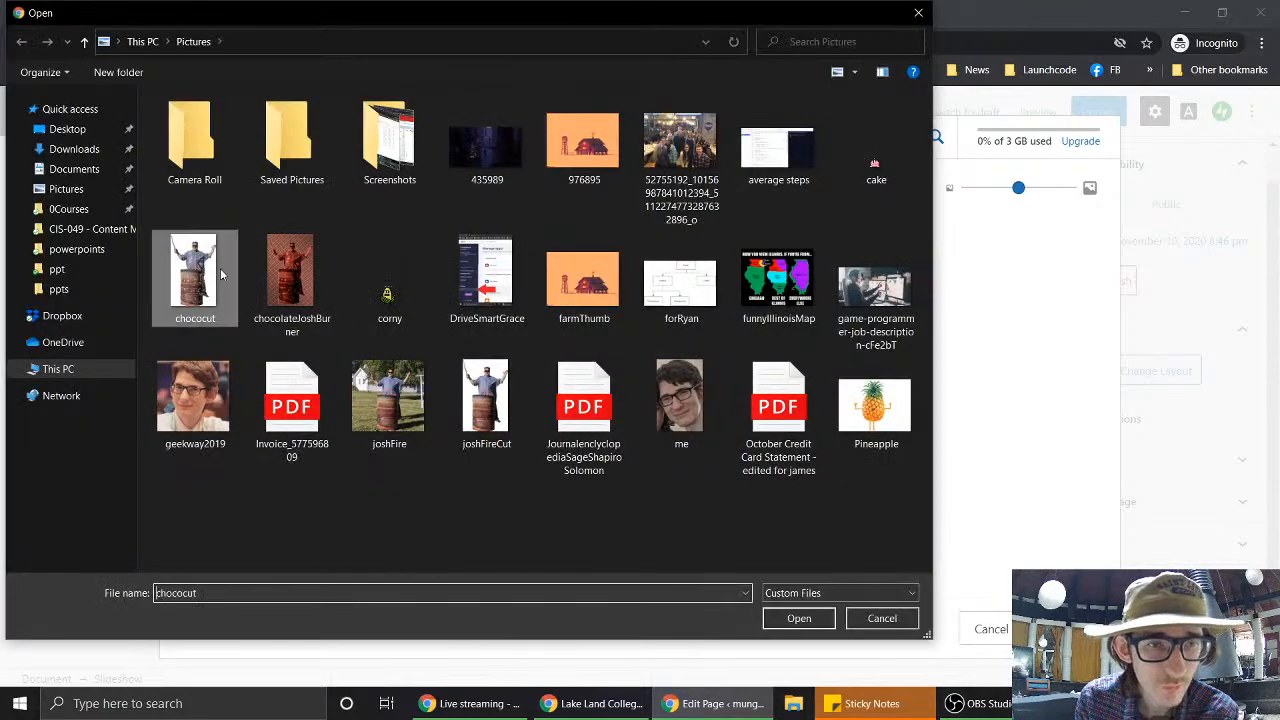
double_click(220, 268)
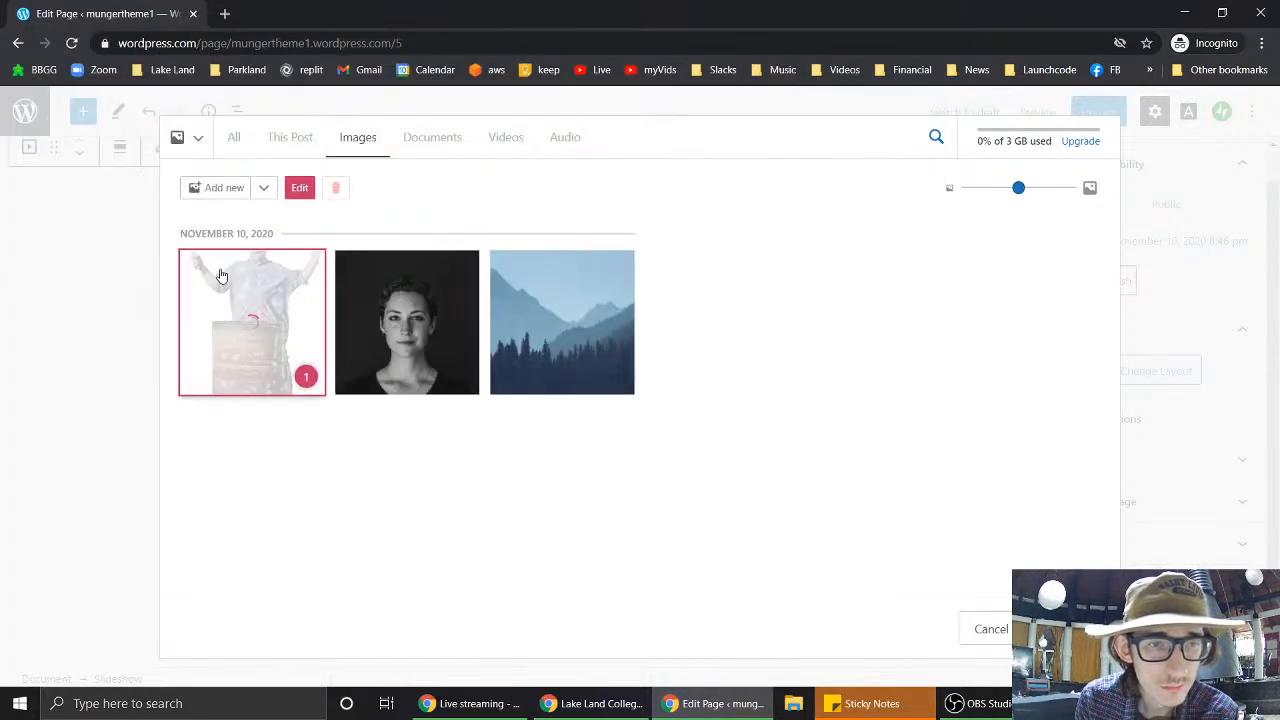
left_click(221, 192)
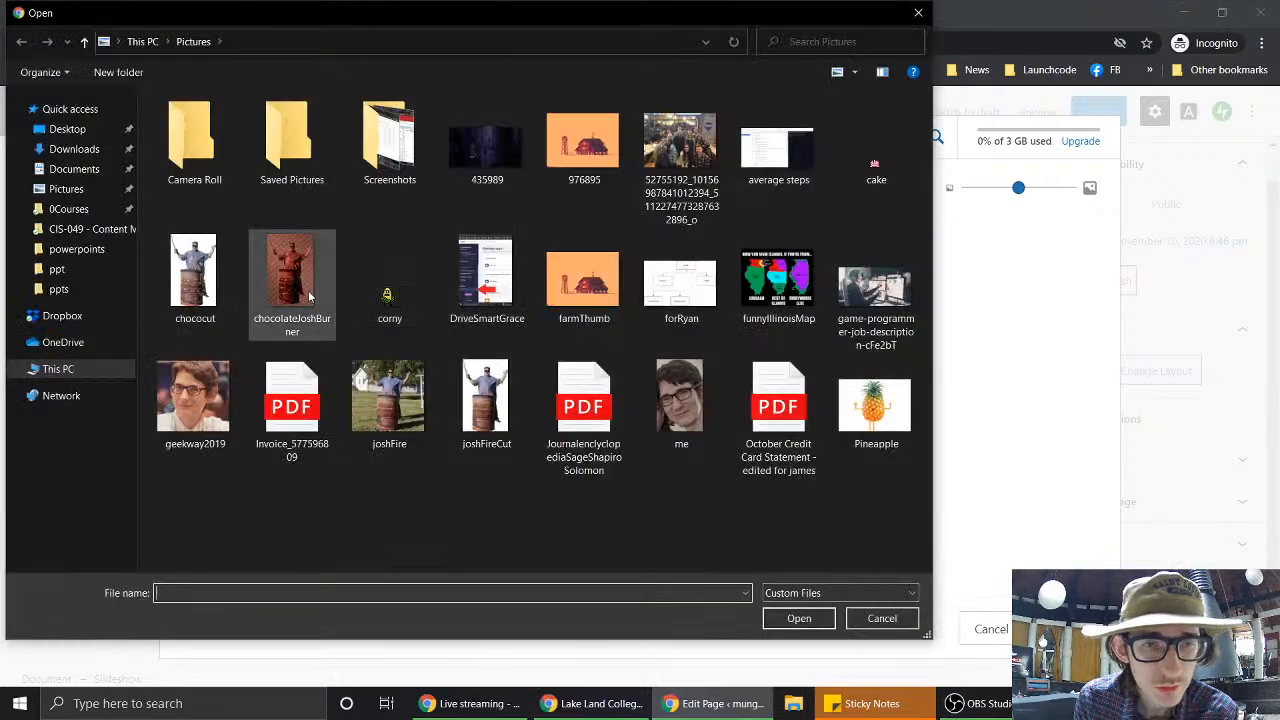
double_click(308, 290)
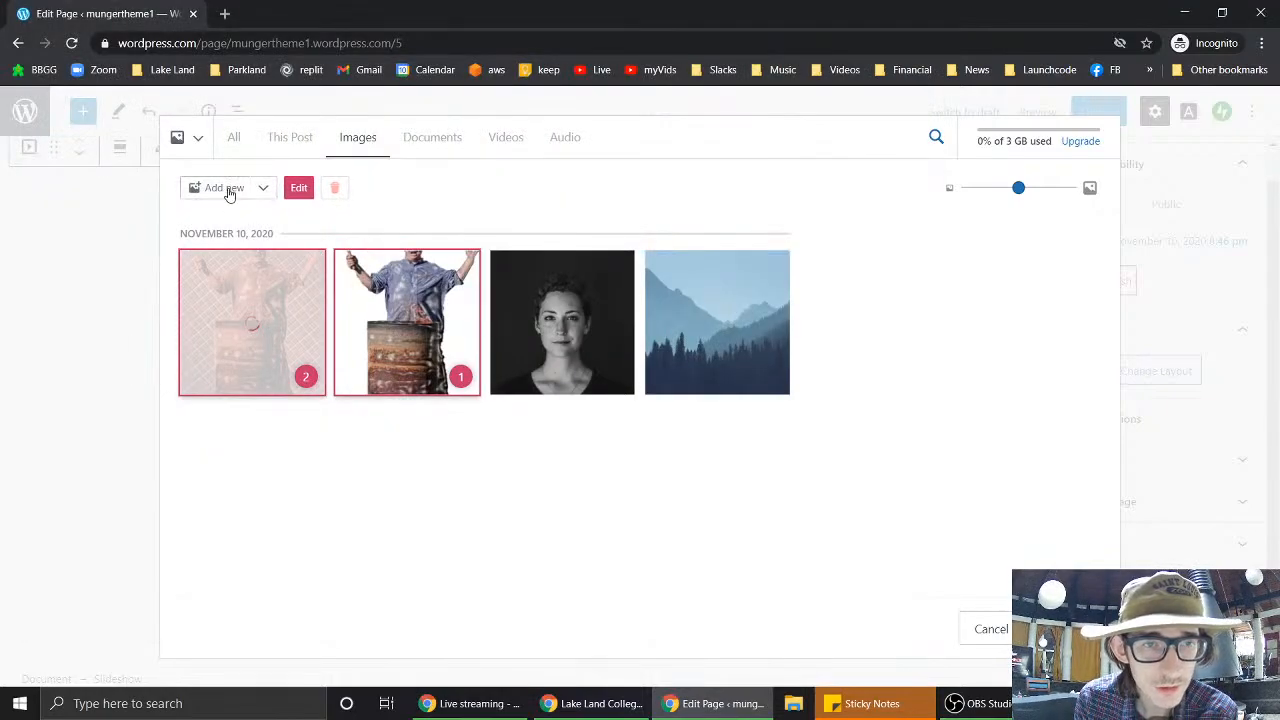
left_click(228, 193)
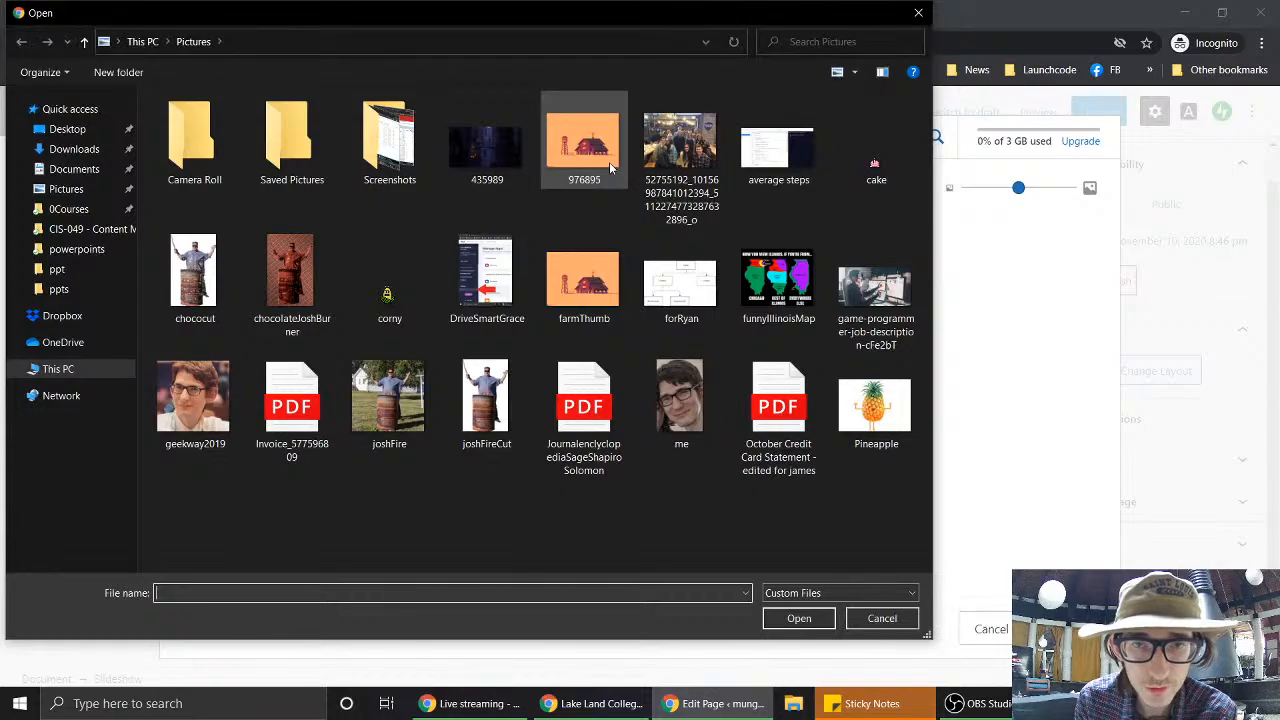
double_click(609, 162)
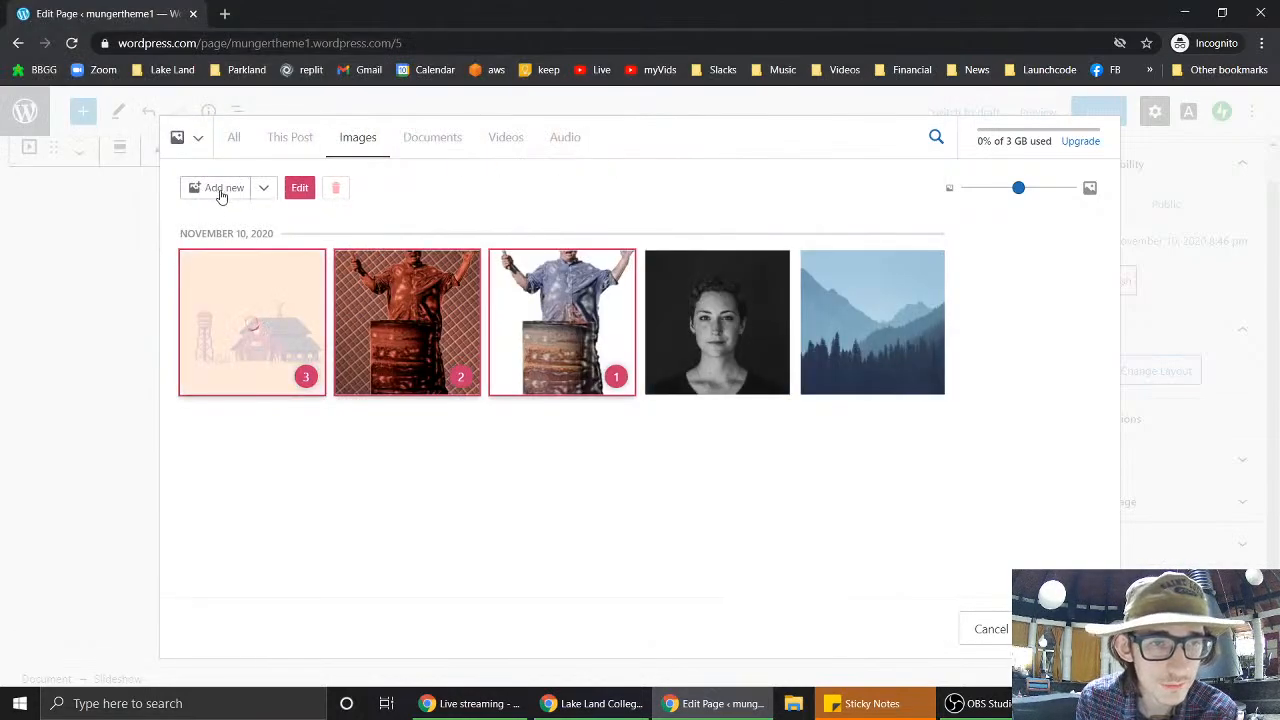
left_click(222, 192)
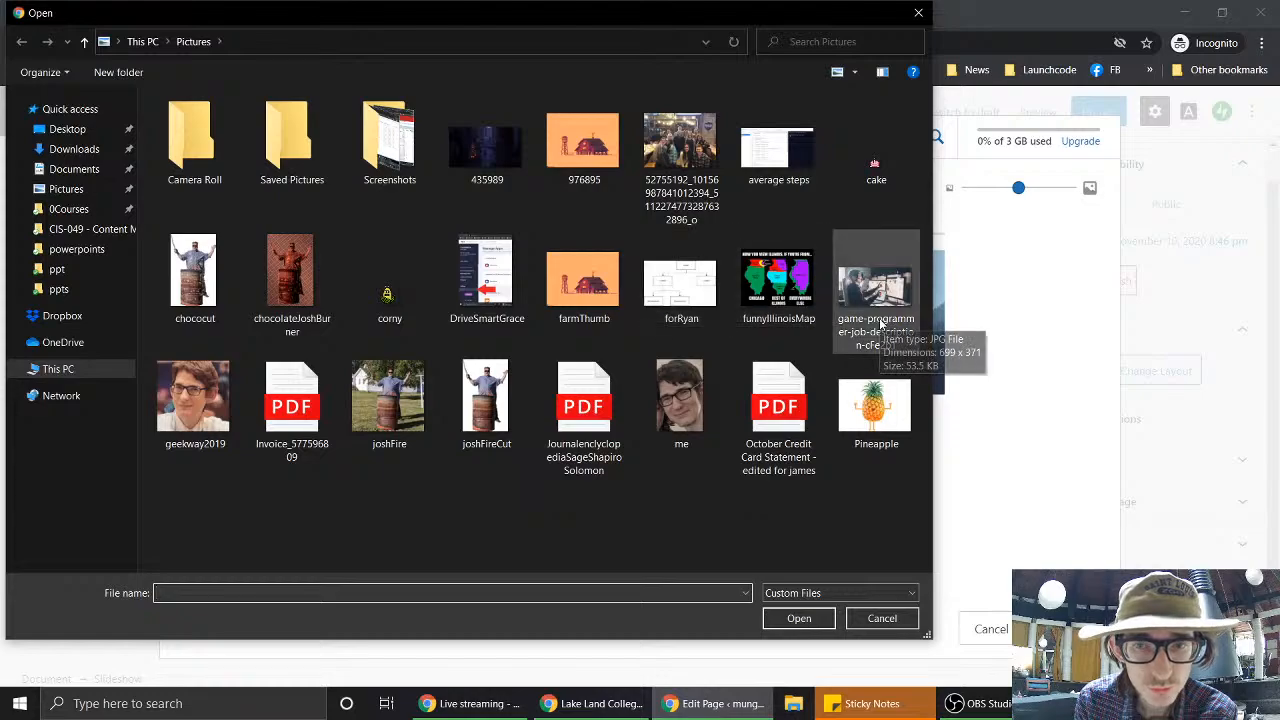
double_click(778, 280)
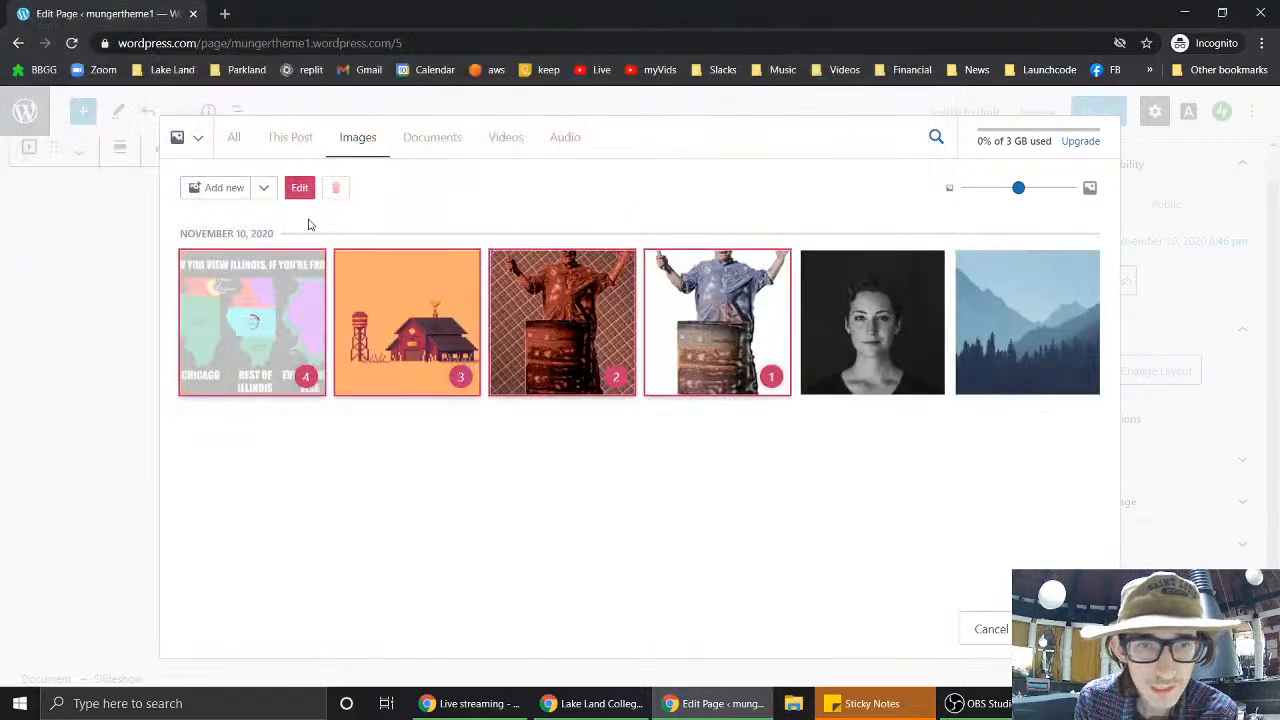
left_click(212, 188)
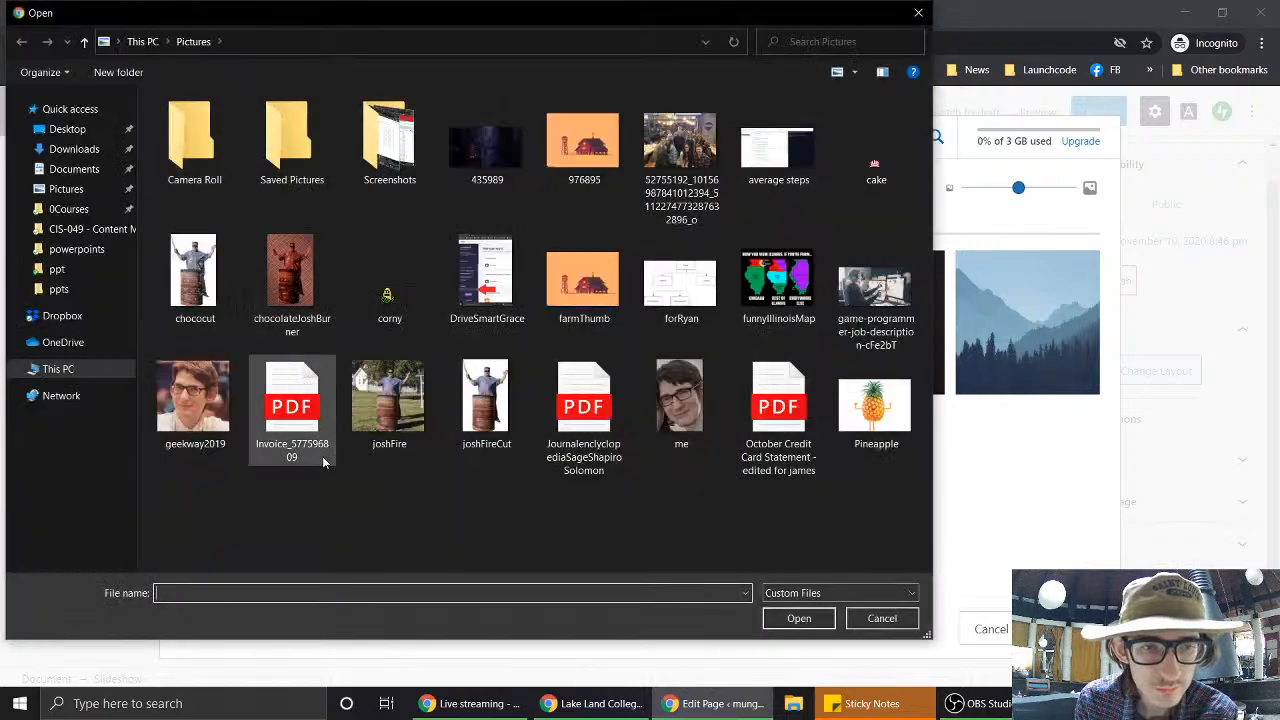
double_click(855, 428)
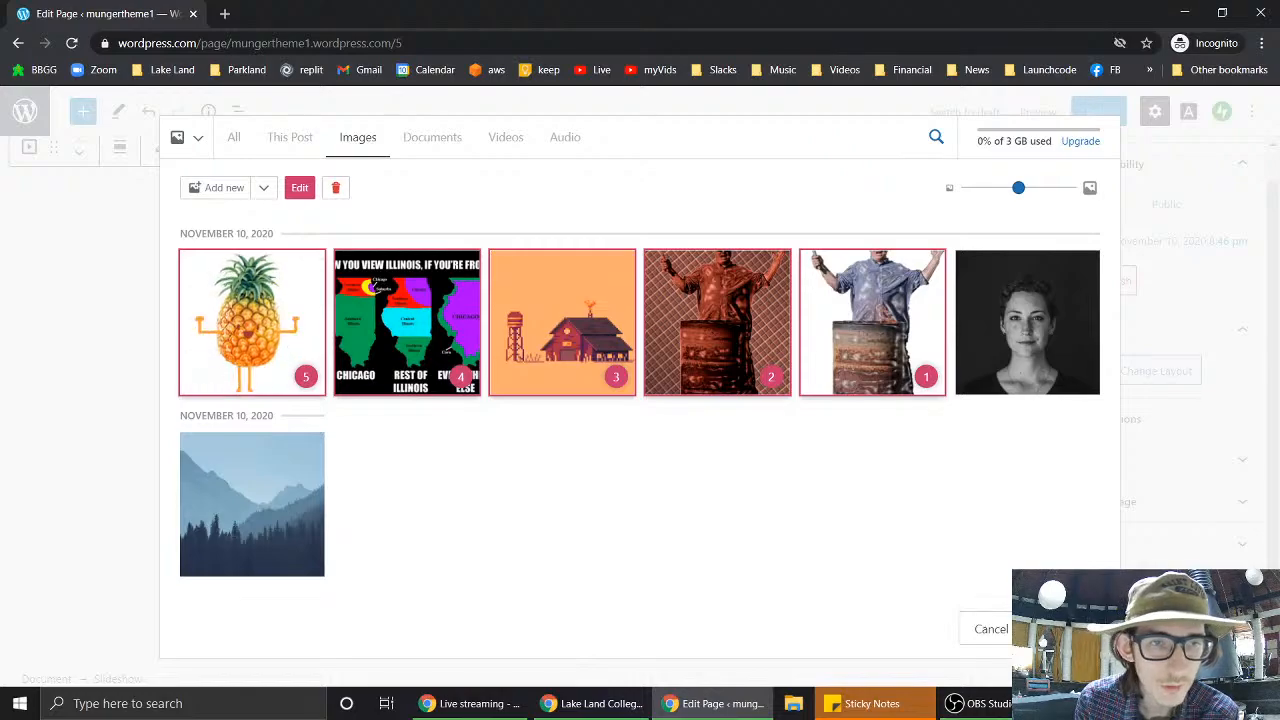
- Insert the five selected images as a slideshow with Full width alignment
left_click(1070, 629)
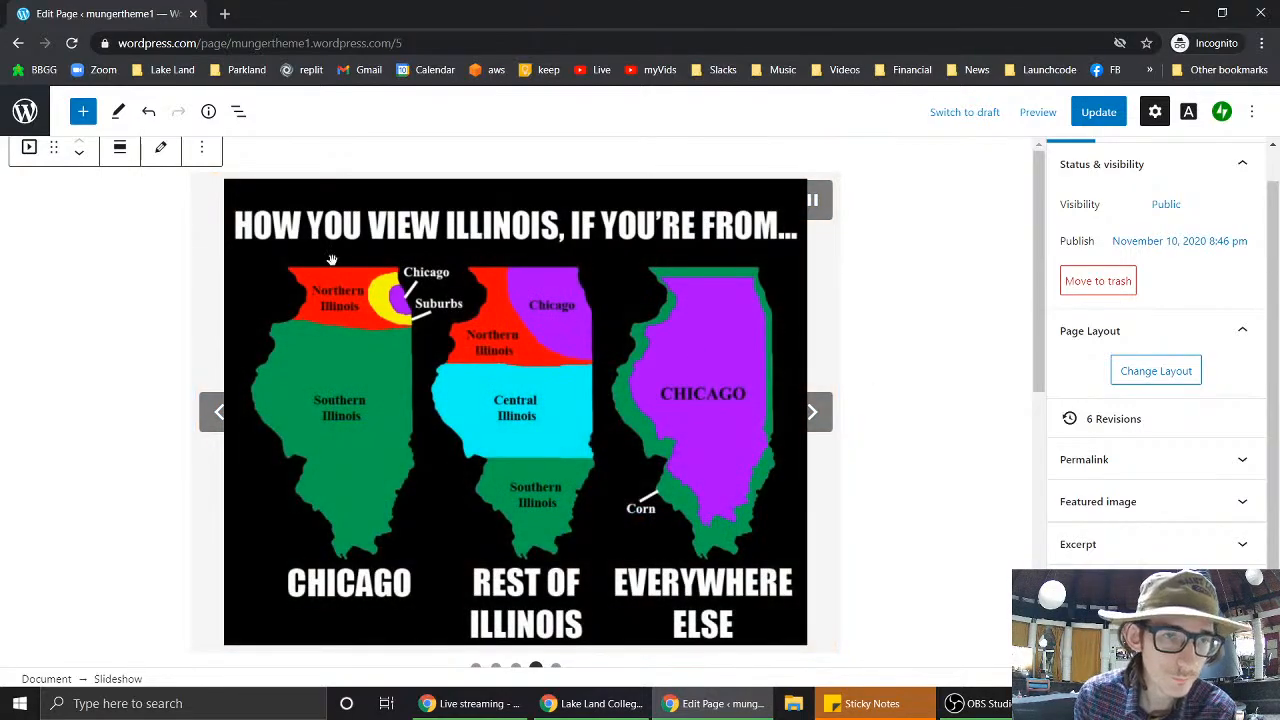
left_click(122, 150)
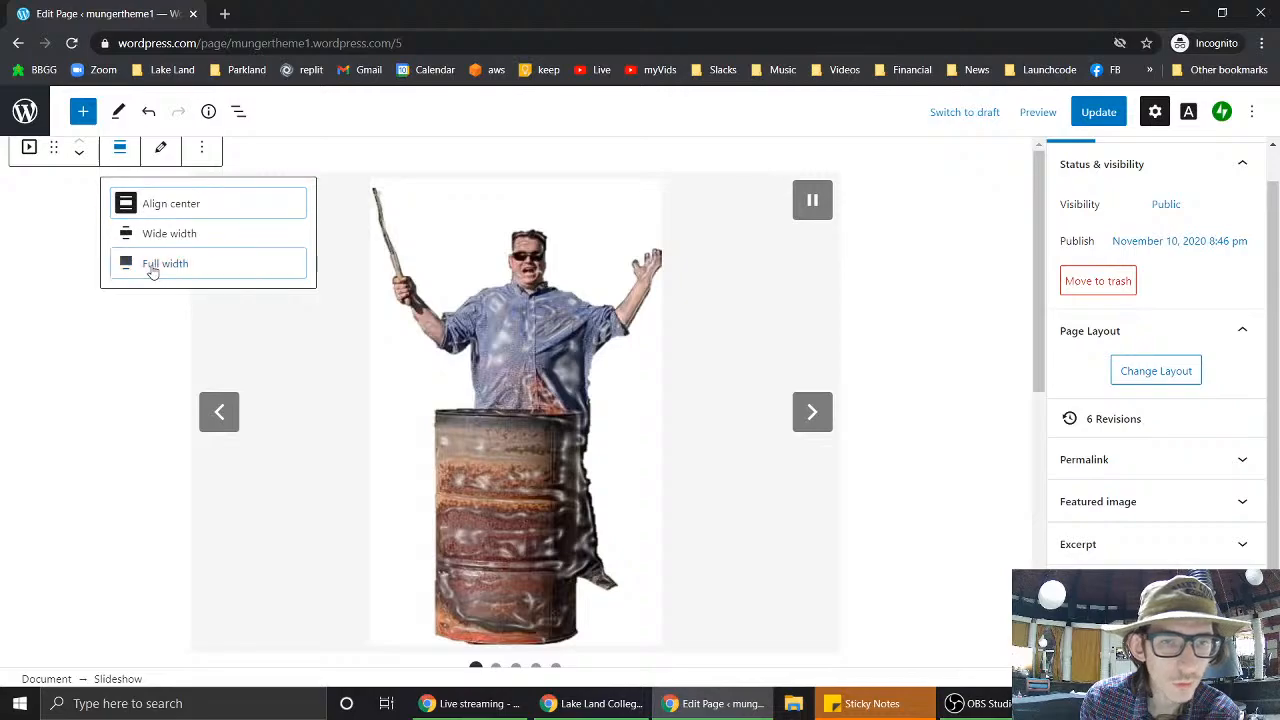
left_click(151, 266)
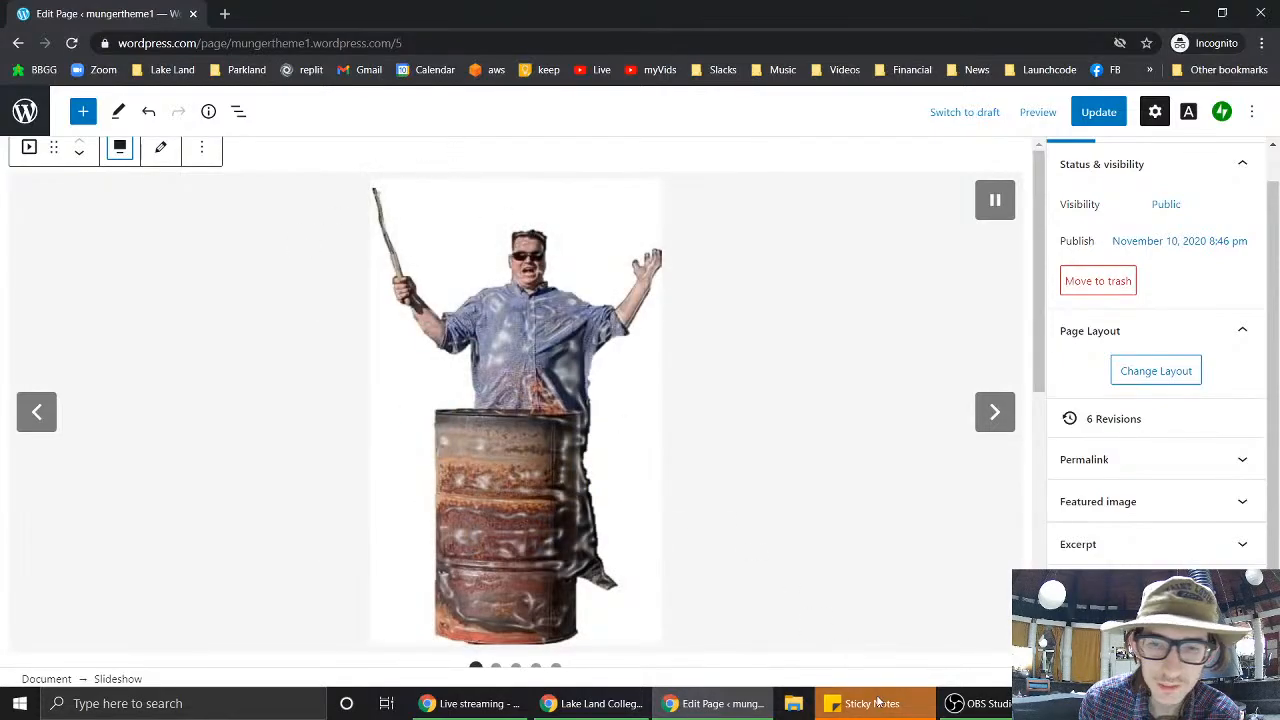
left_click(600, 703)
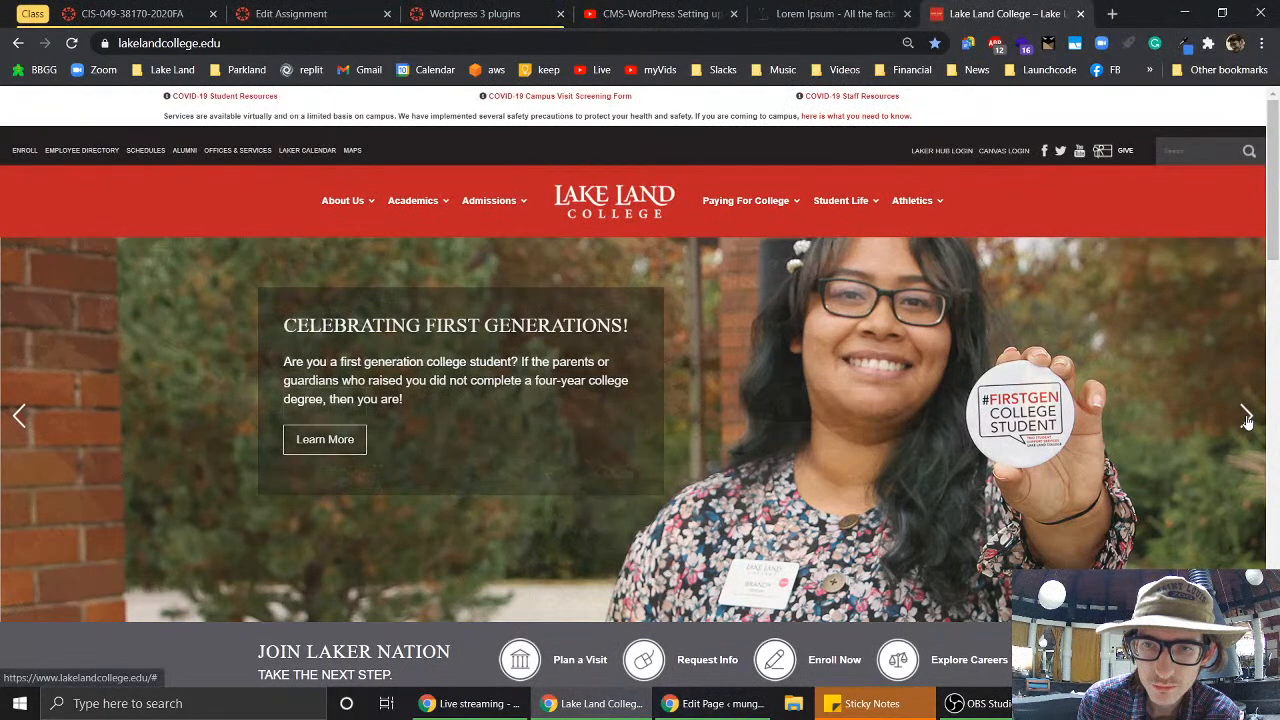
- Advance the Lake Land College homepage slideshow two slides and scroll the page
left_click(1246, 416)
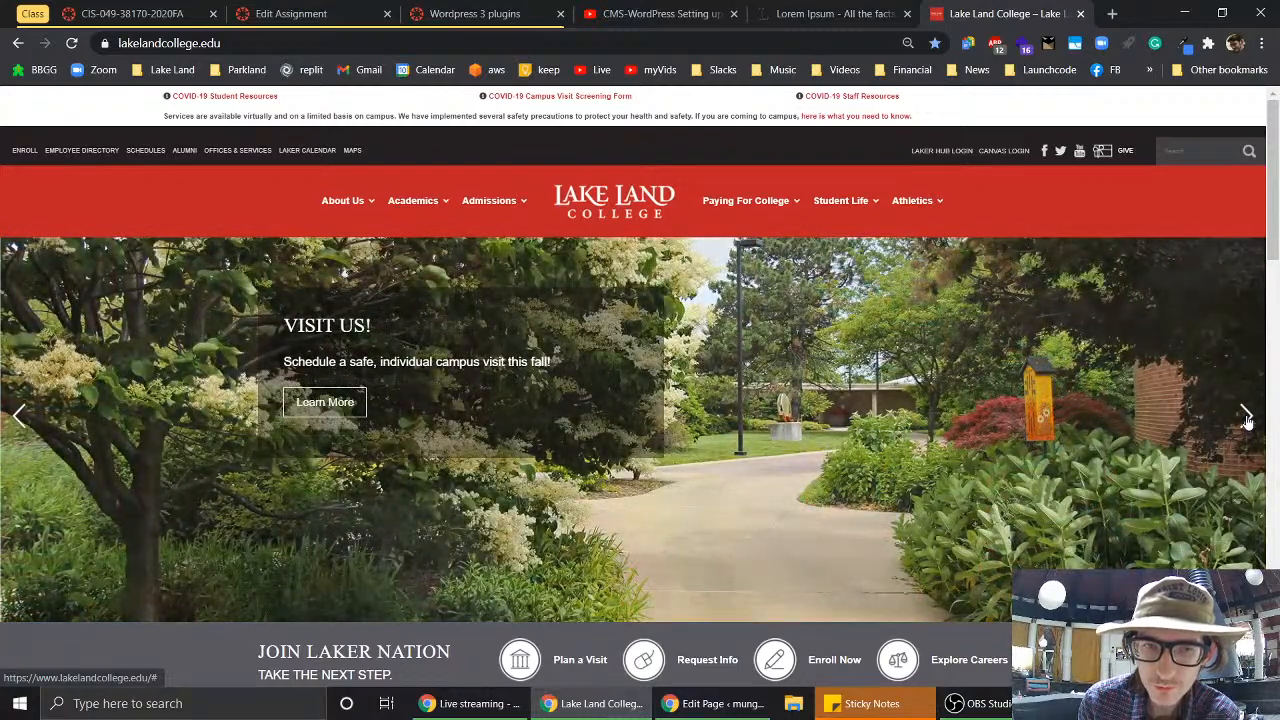
left_click(1246, 416)
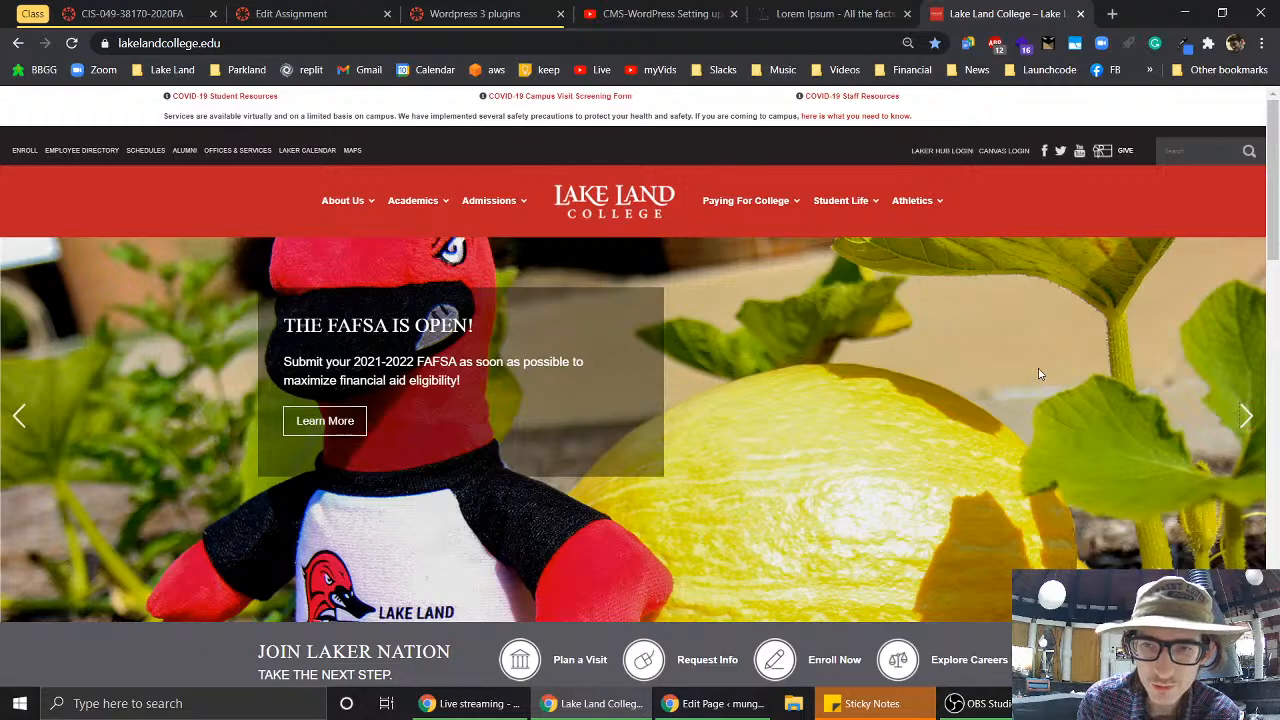
scroll(1040, 374, "up", 5)
scroll(1040, 374, "down", 3)
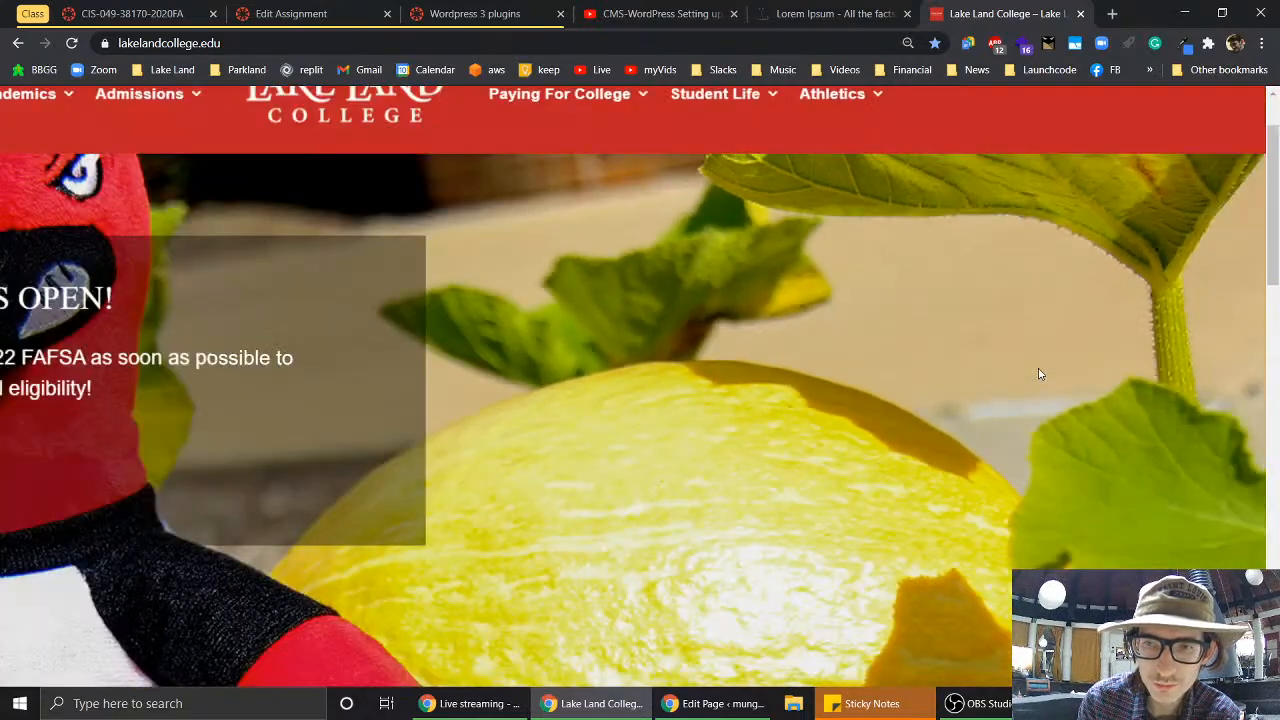
scroll(1040, 374, "down", 3)
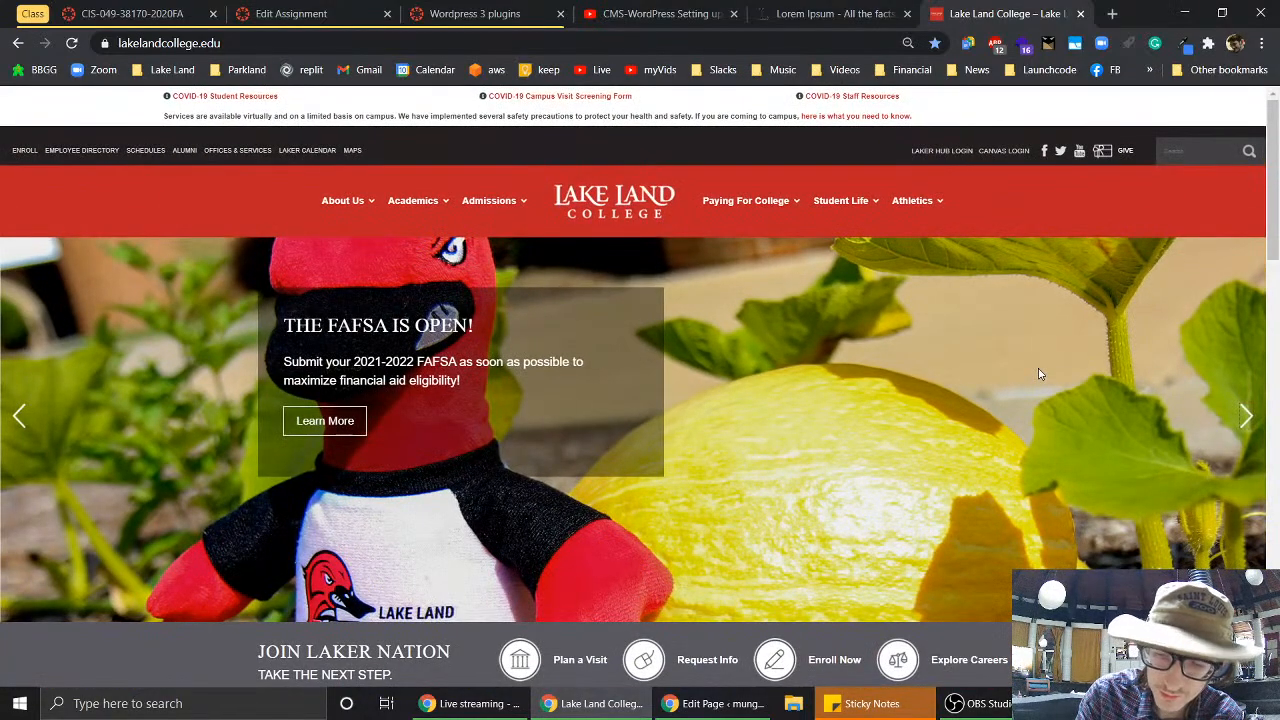
- Zoom the page past 110%, then down to 50%, advancing the slideshow twice more
key("ctrl+plus")
key("ctrl+plus")
key("ctrl+plus")
key("ctrl+plus")
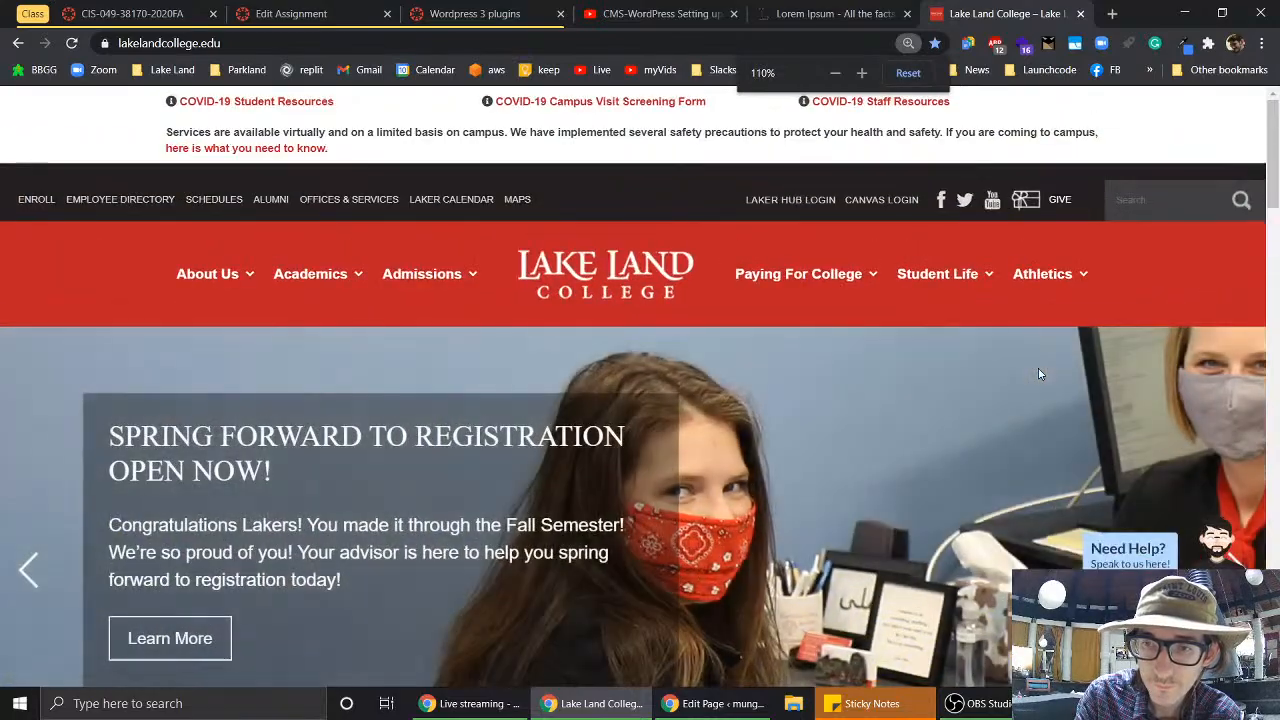
key("ctrl+plus")
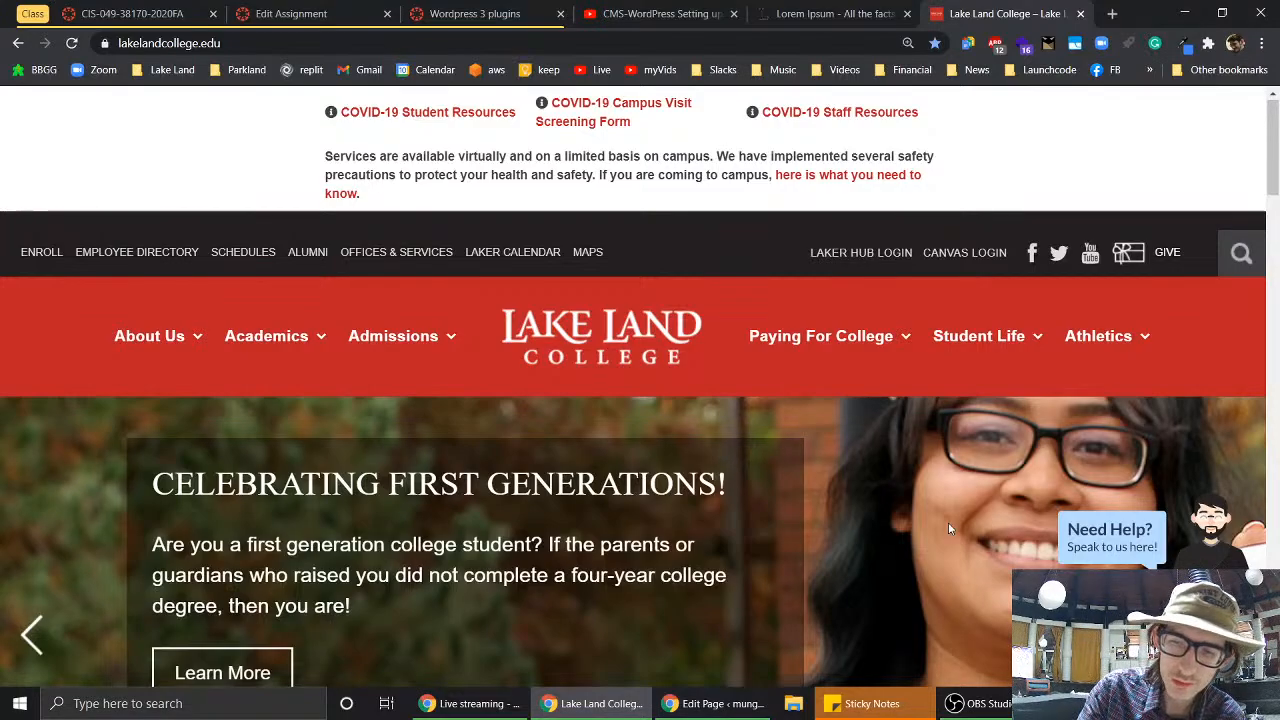
key("ctrl+minus")
key("ctrl+minus")
key("ctrl+minus")
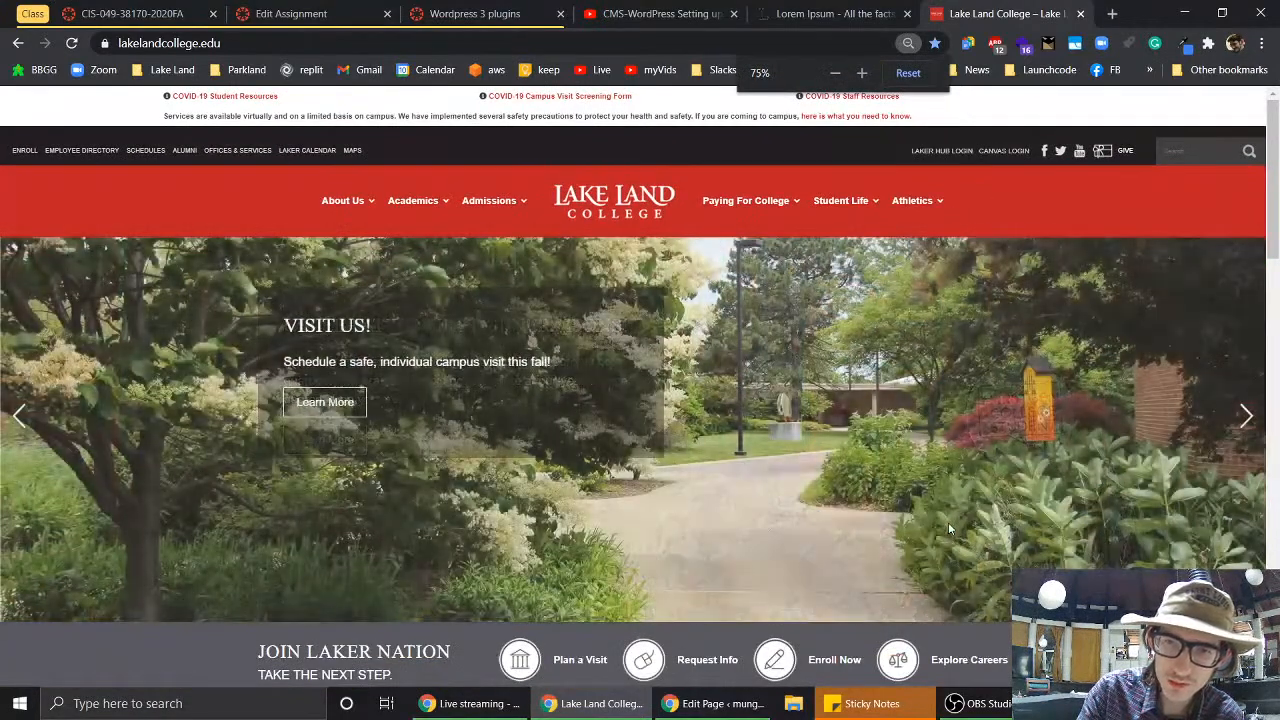
key("ctrl+minus")
key("ctrl+minus")
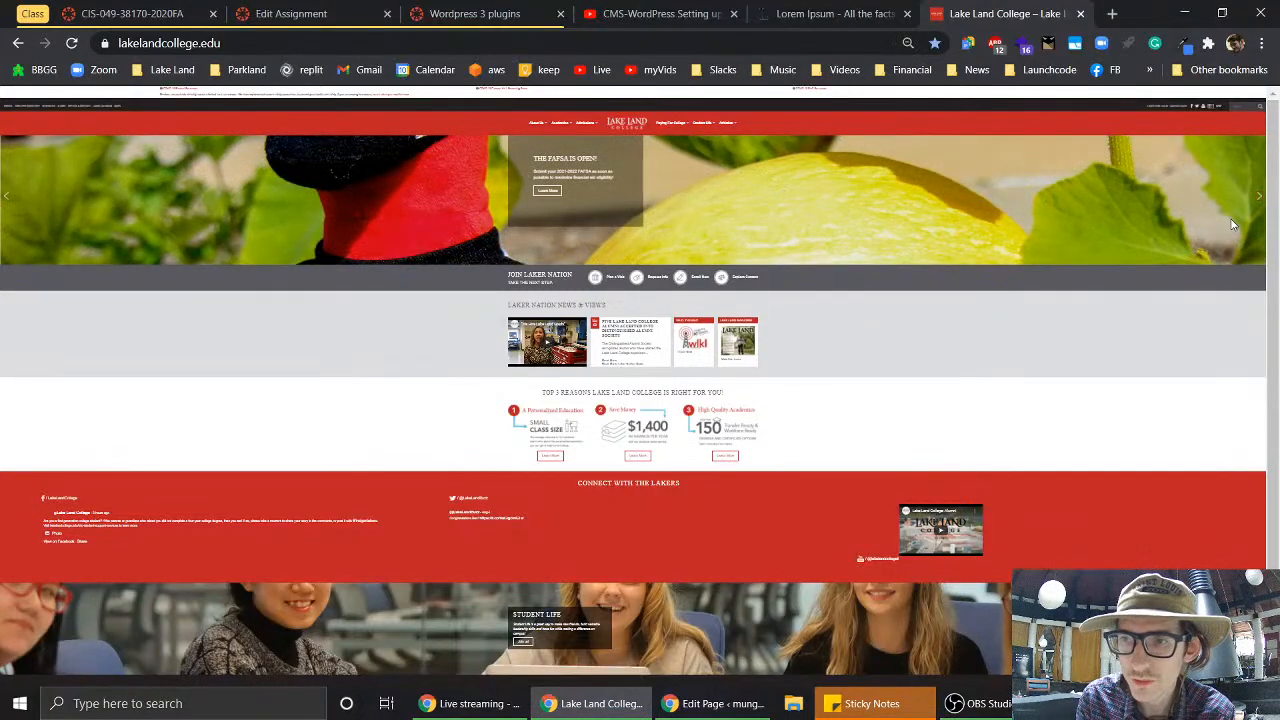
left_click(1261, 203)
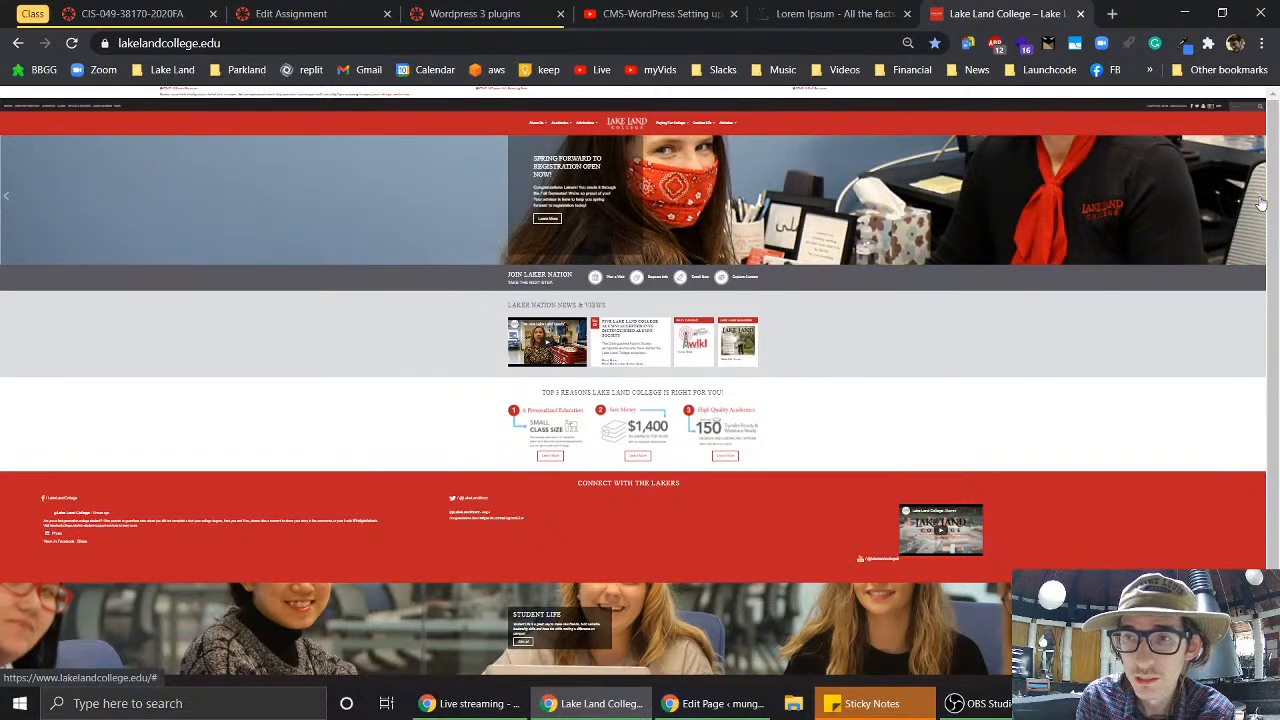
left_click(1261, 203)
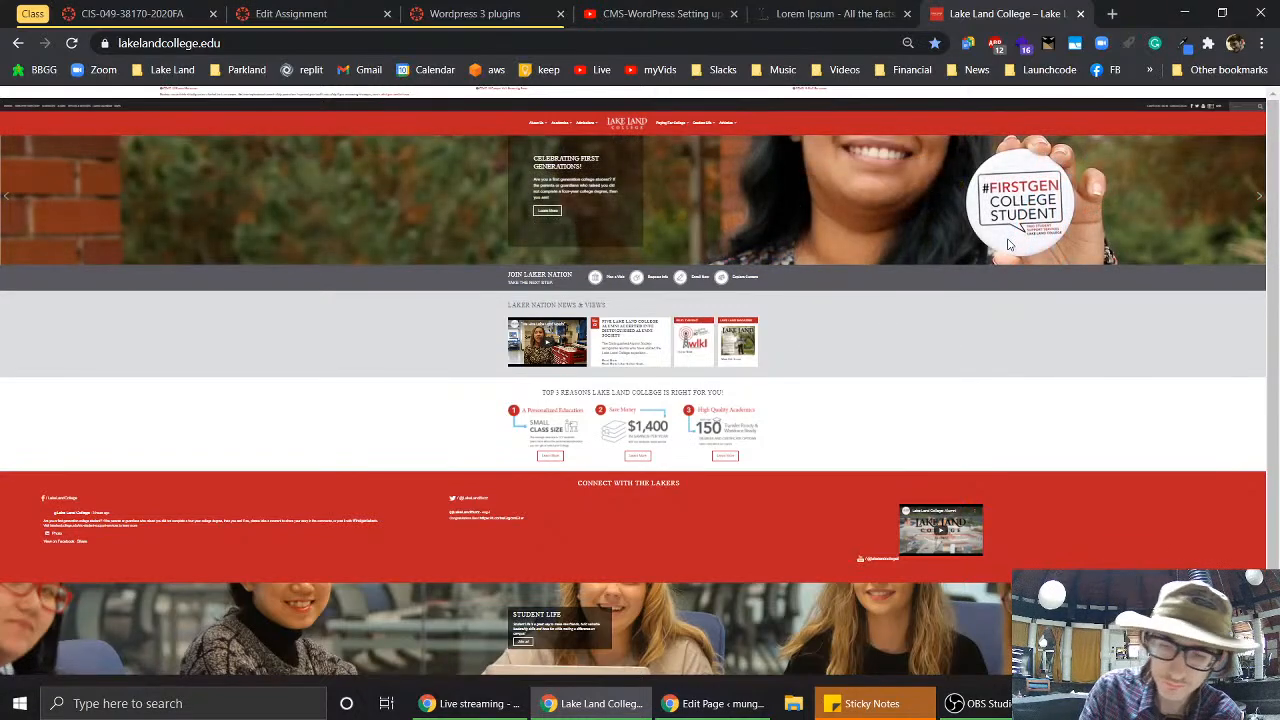
scroll(1008, 244, "up", 11, "ctrl")
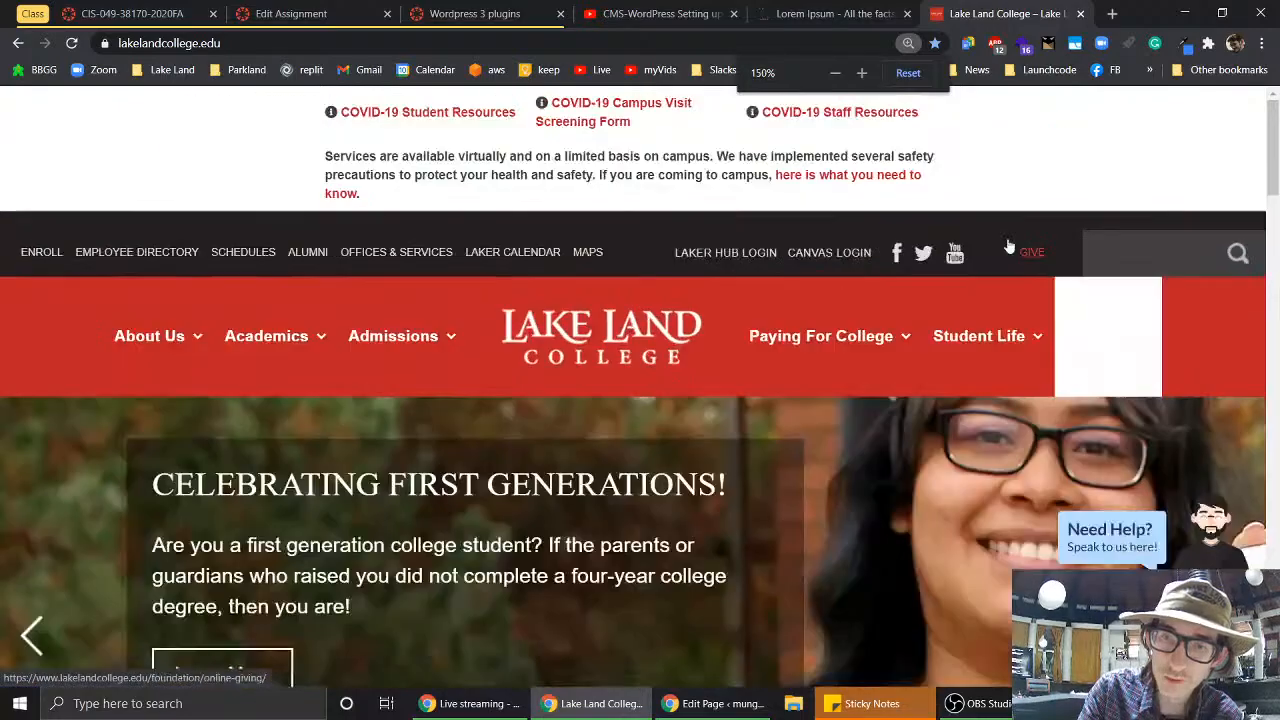
scroll(835, 584, "down", 5)
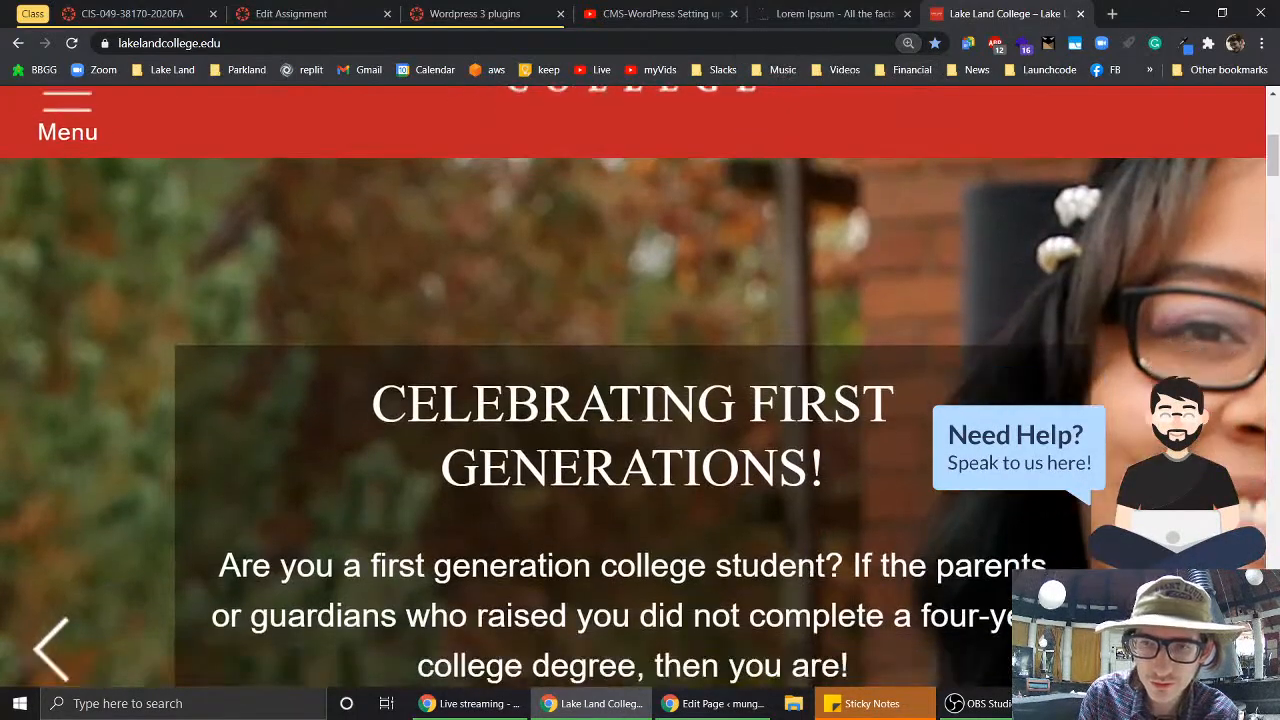
scroll(807, 598, "down", 1)
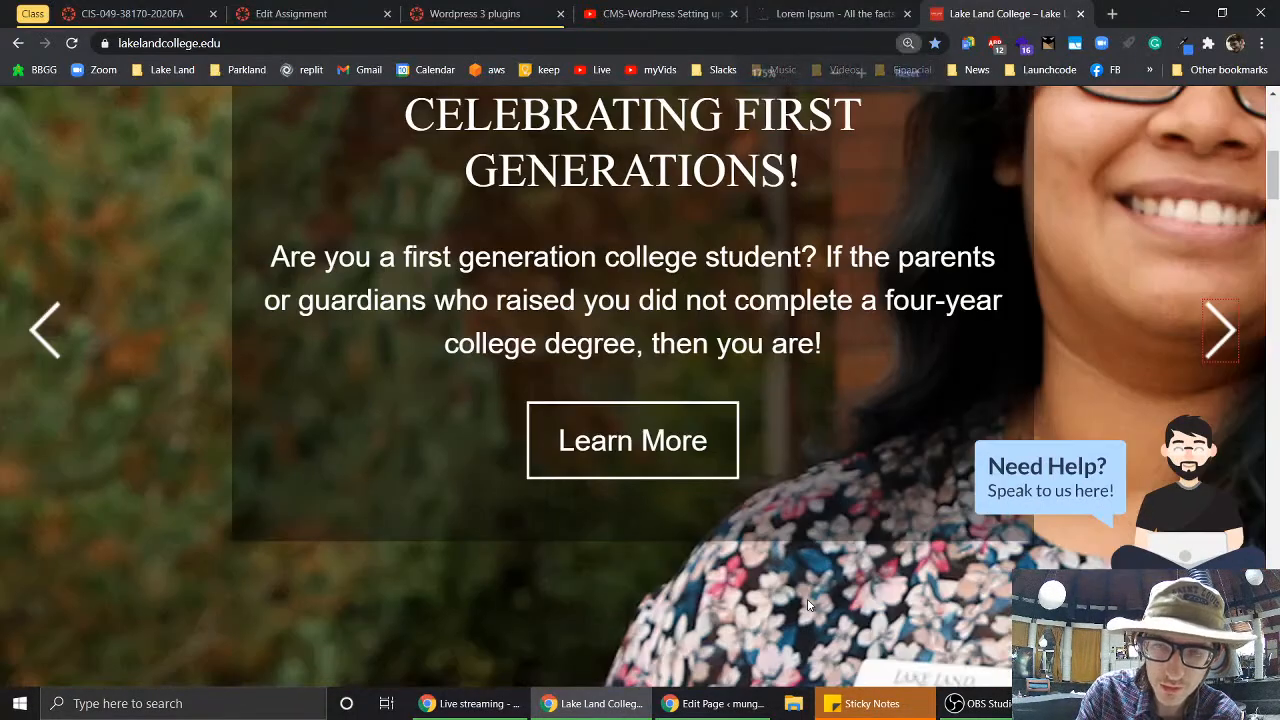
scroll(807, 598, "down", 5, "ctrl")
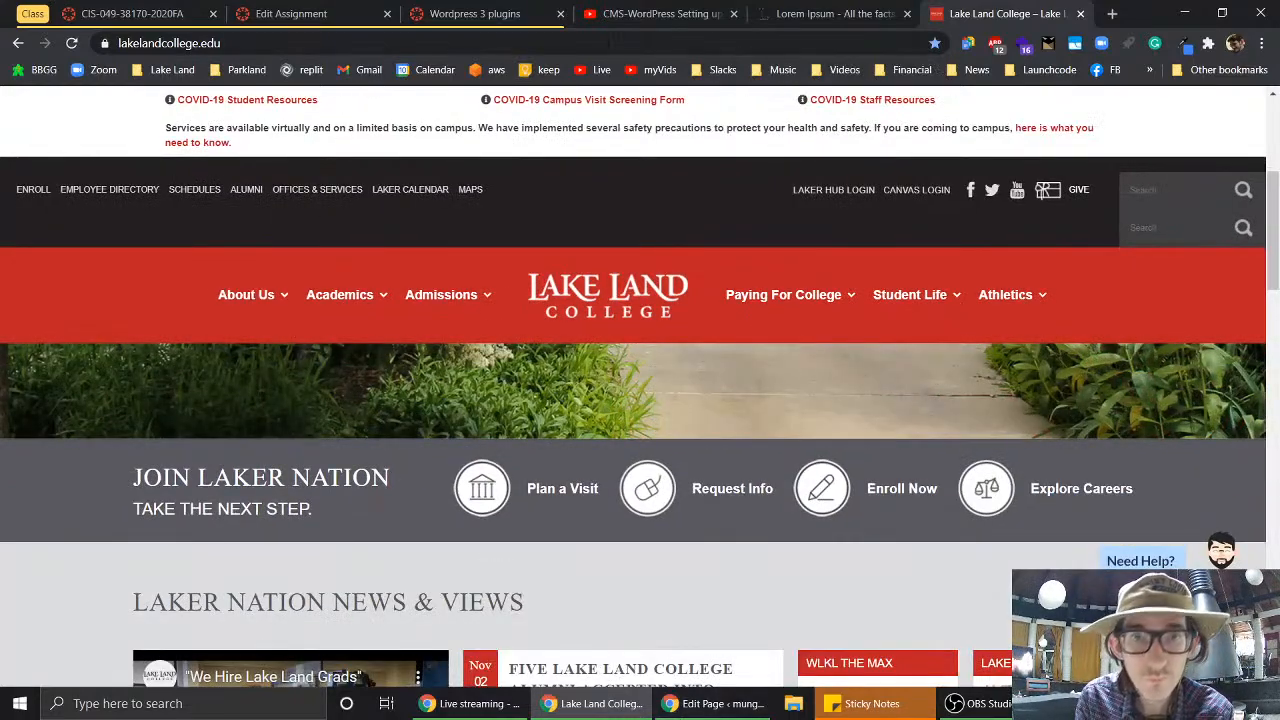
- View the homepage full screen from the Chrome menu, then exit full screen with F11
left_click(1263, 43)
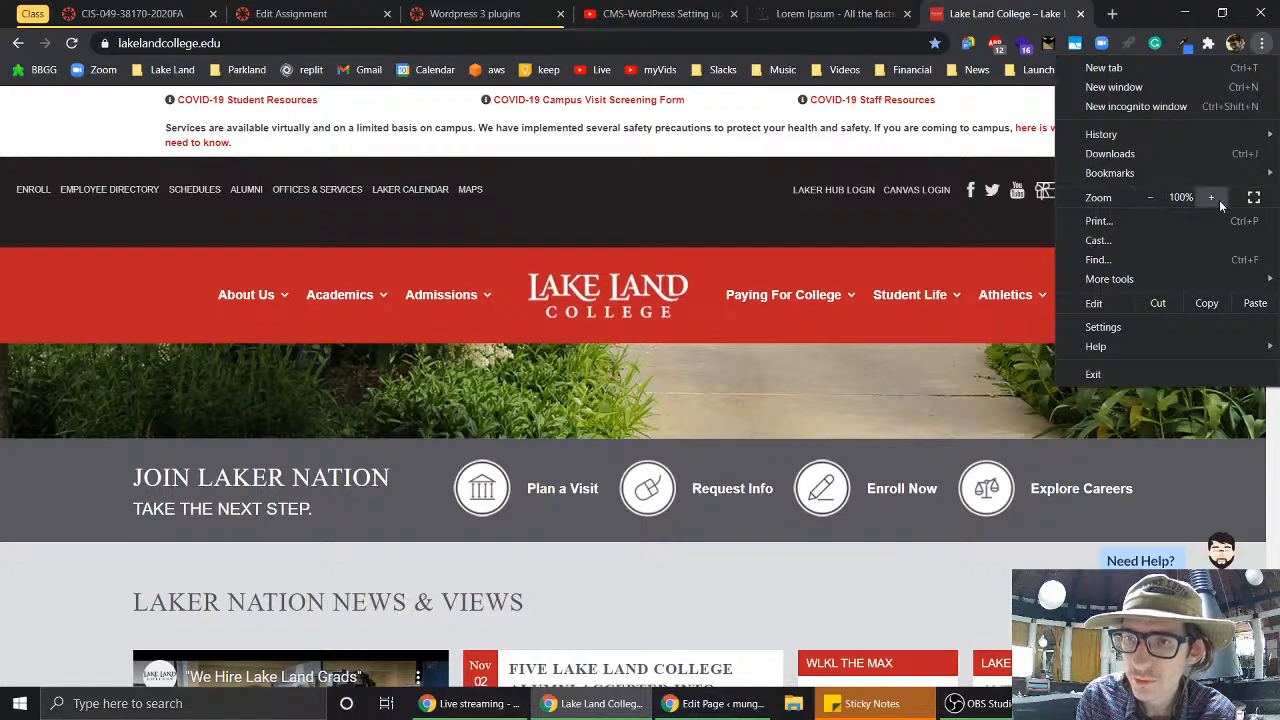
left_click(1254, 198)
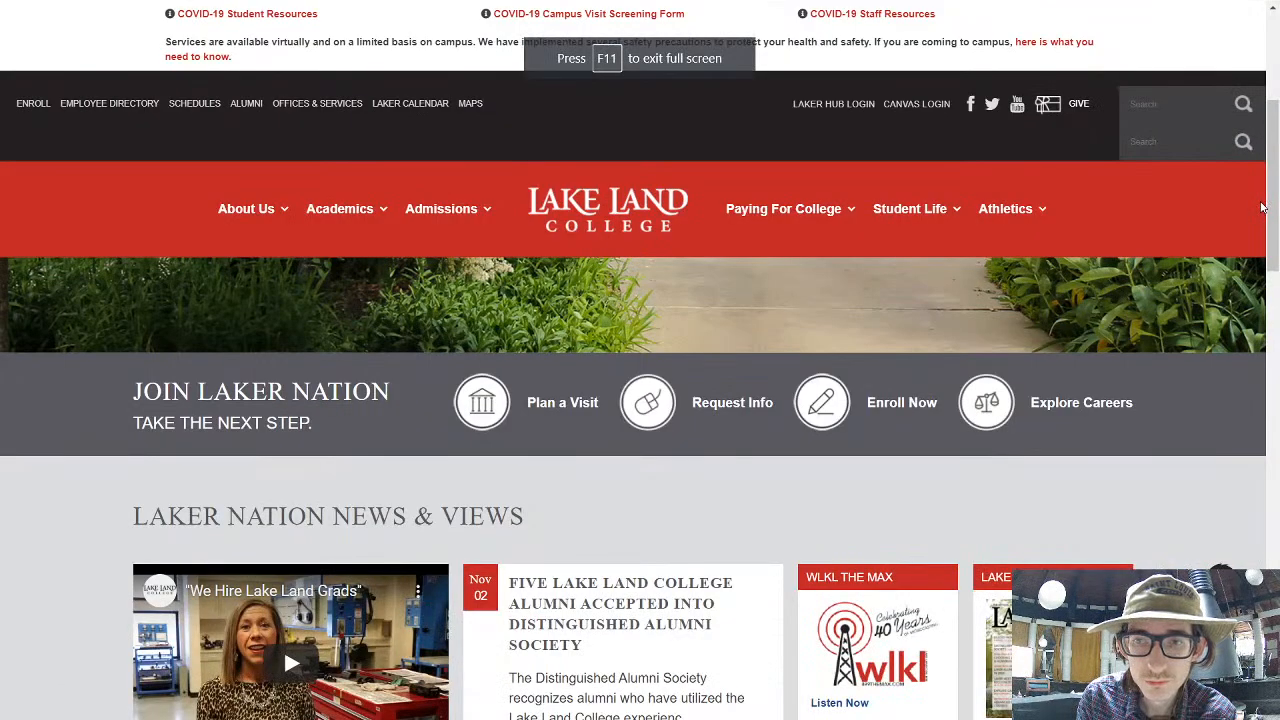
scroll(1040, 313, "up", 4)
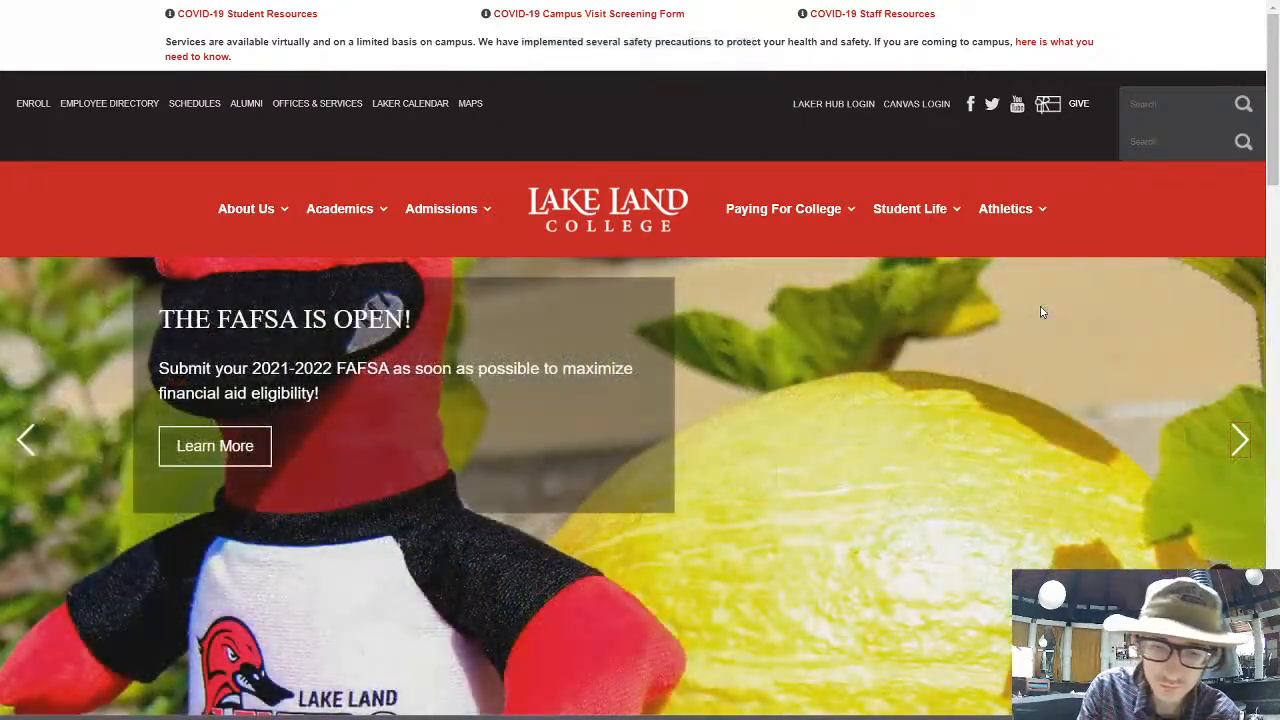
key("F11")
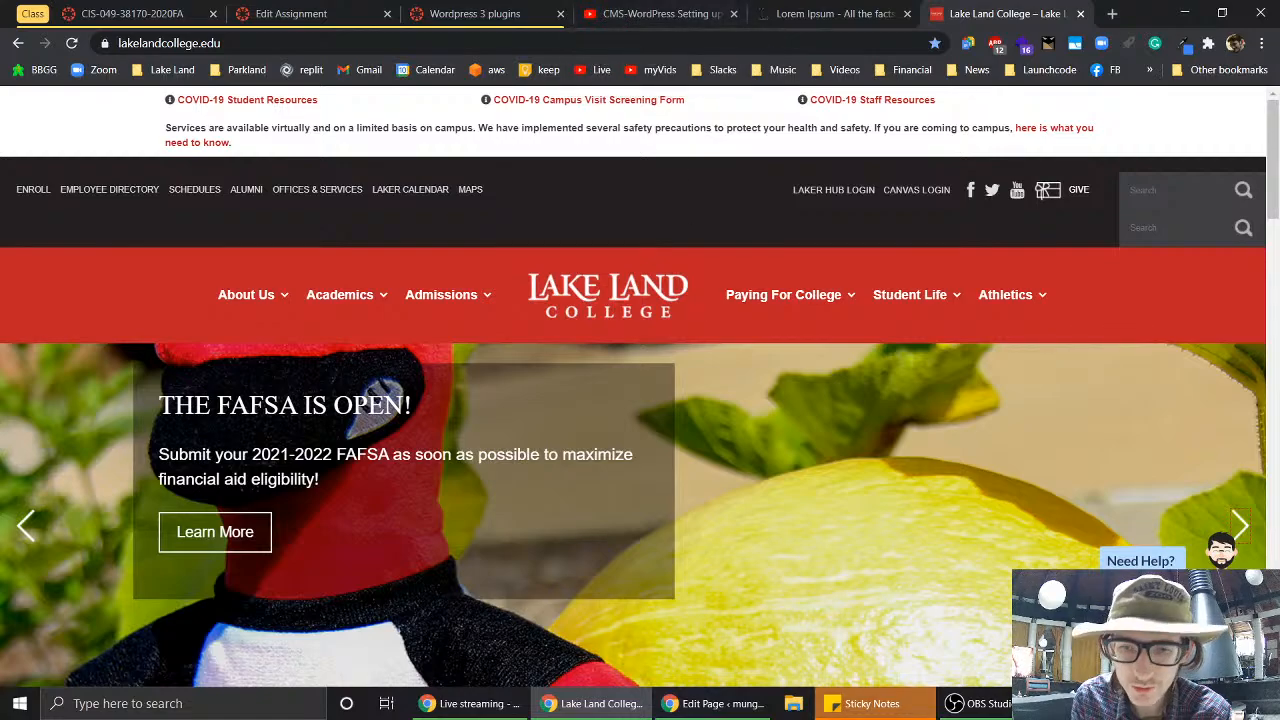
left_click(715, 703)
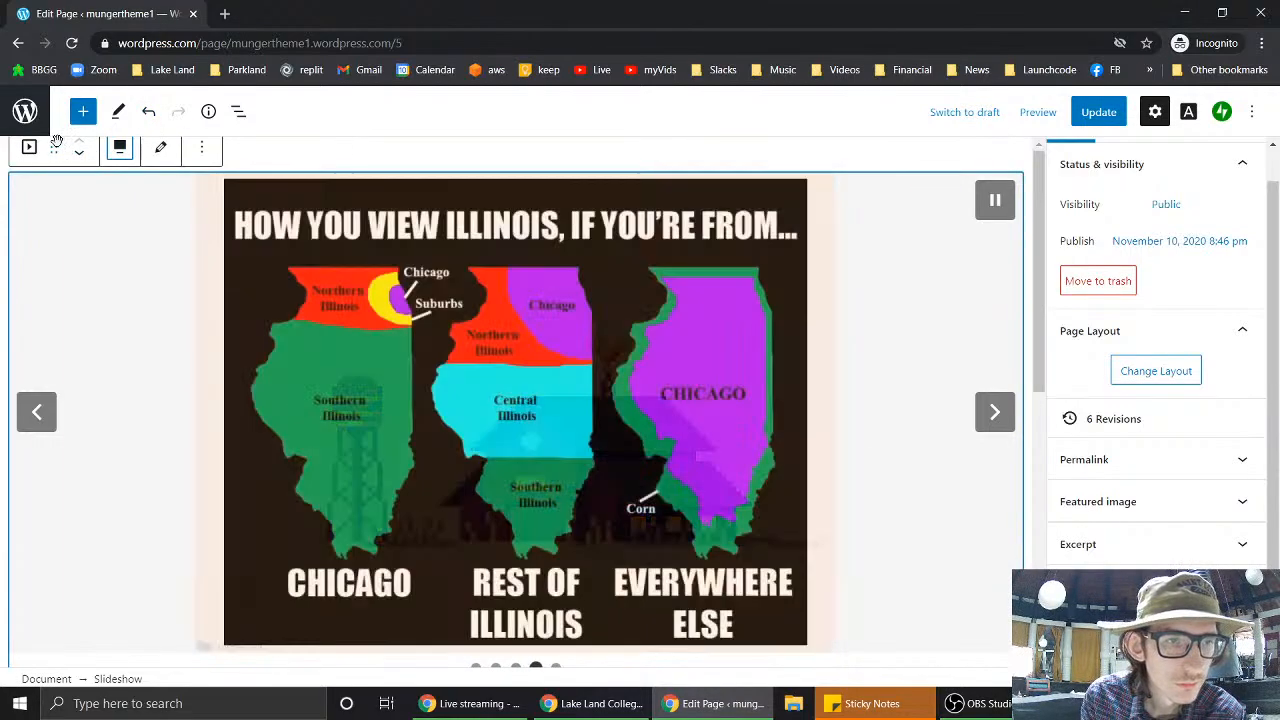
- Check the slideshow block's Autoplay, Fade transition and Full Size image settings, then open a new tab
left_click(206, 150)
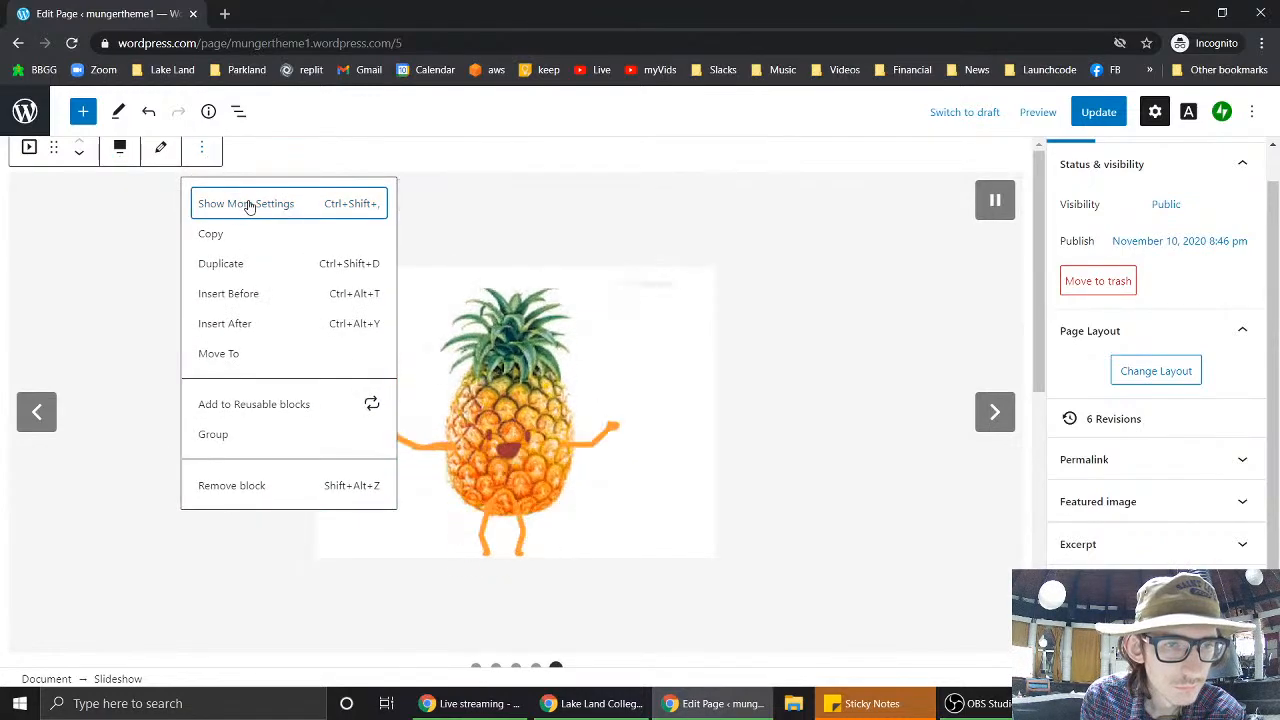
left_click(249, 204)
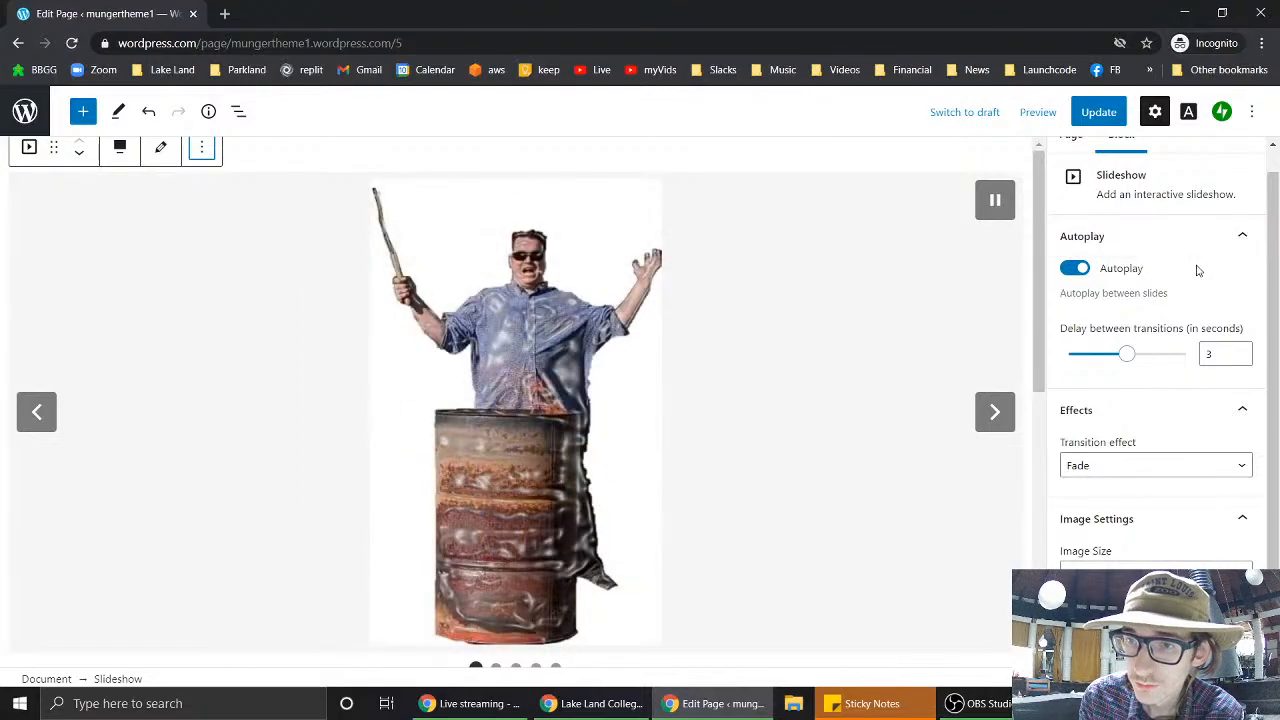
scroll(1197, 269, "up", 1)
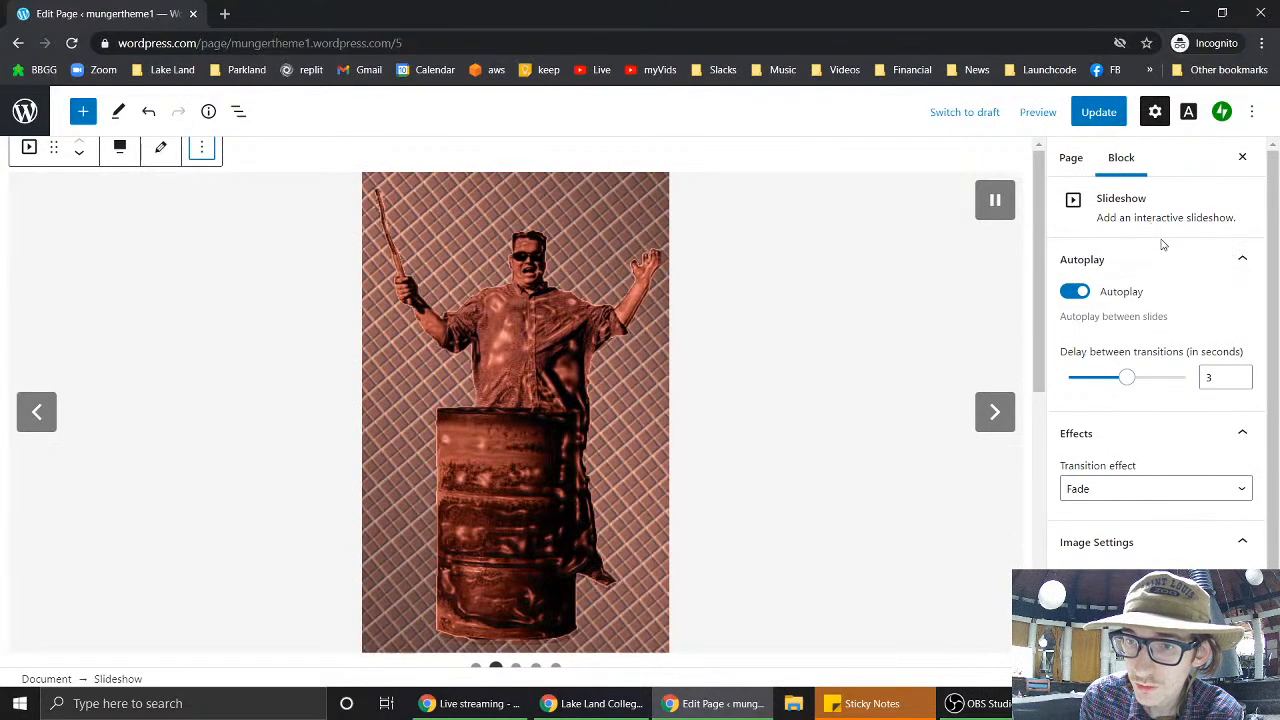
scroll(1167, 345, "down", 1)
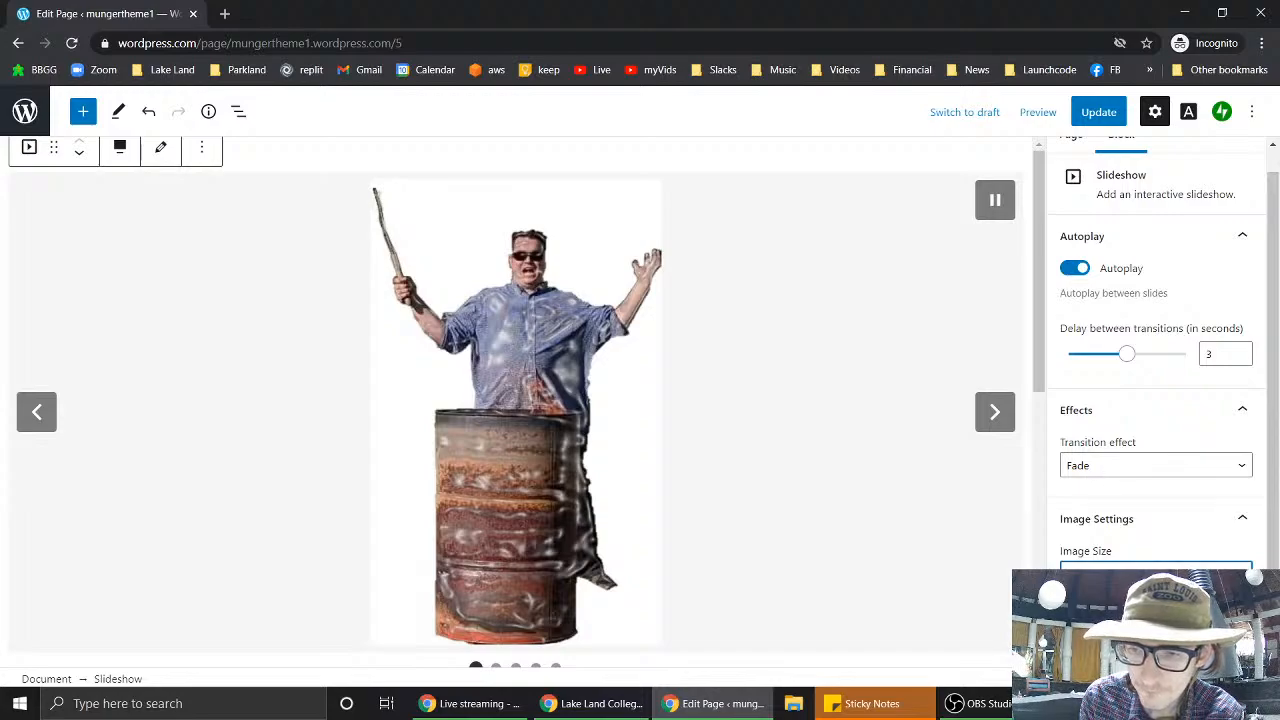
scroll(1155, 450, "down", 1)
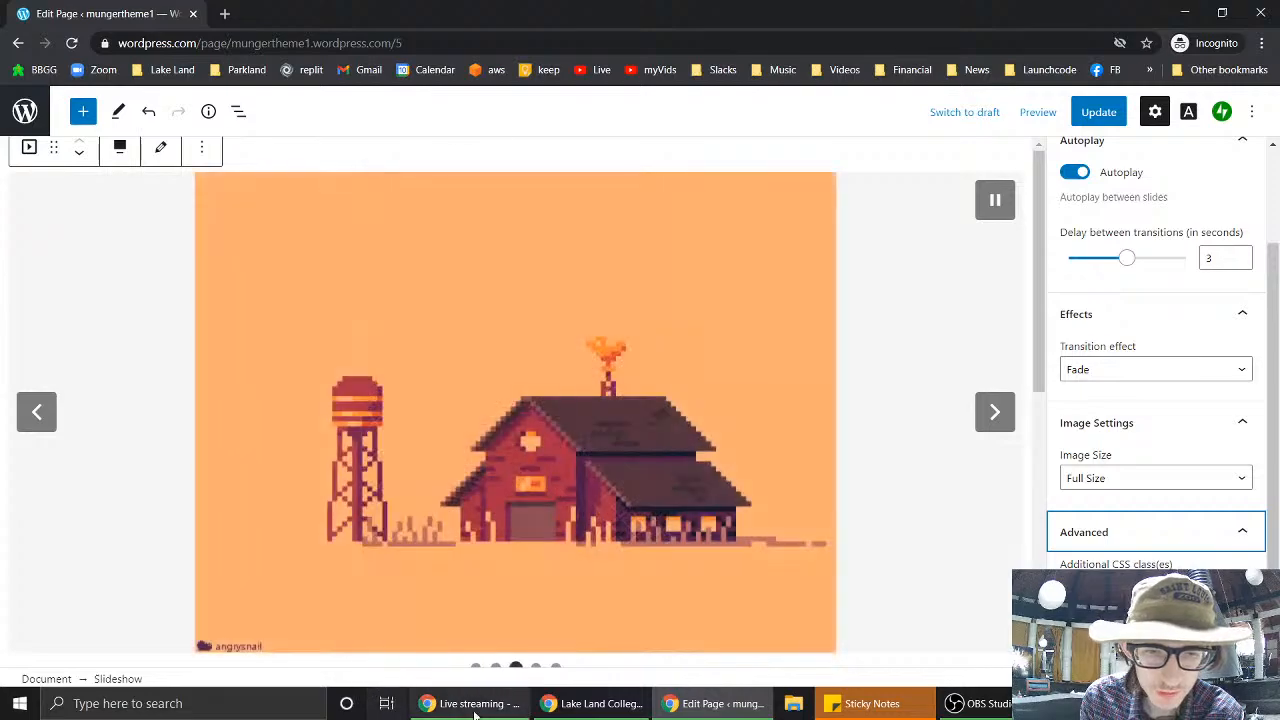
left_click(227, 15)
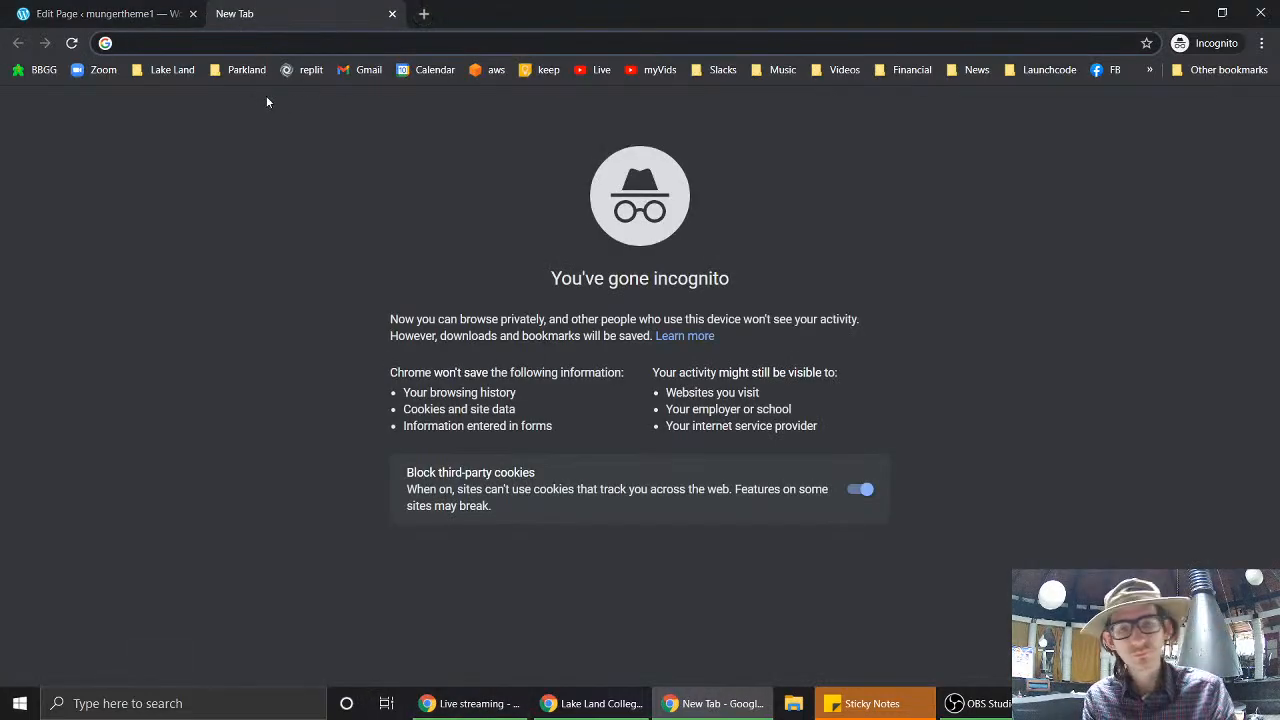
- Search Google for 'wide images' from the address bar
type("i")
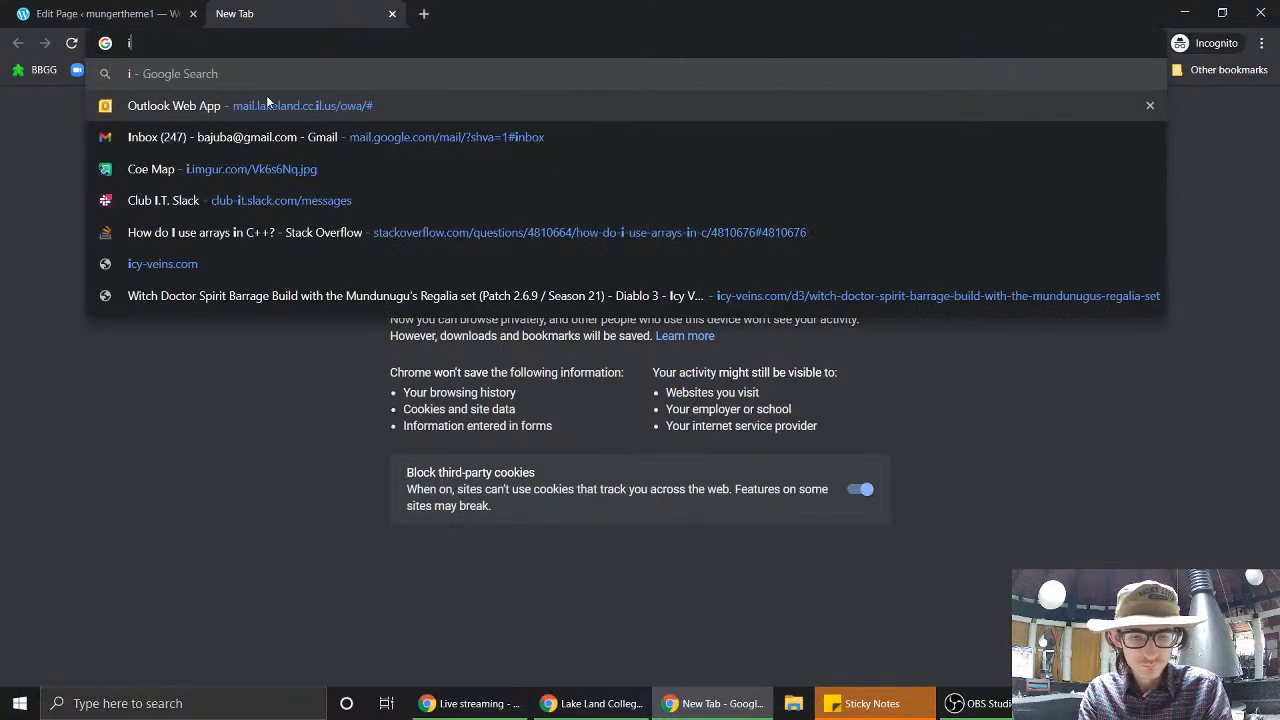
key("BackSpace")
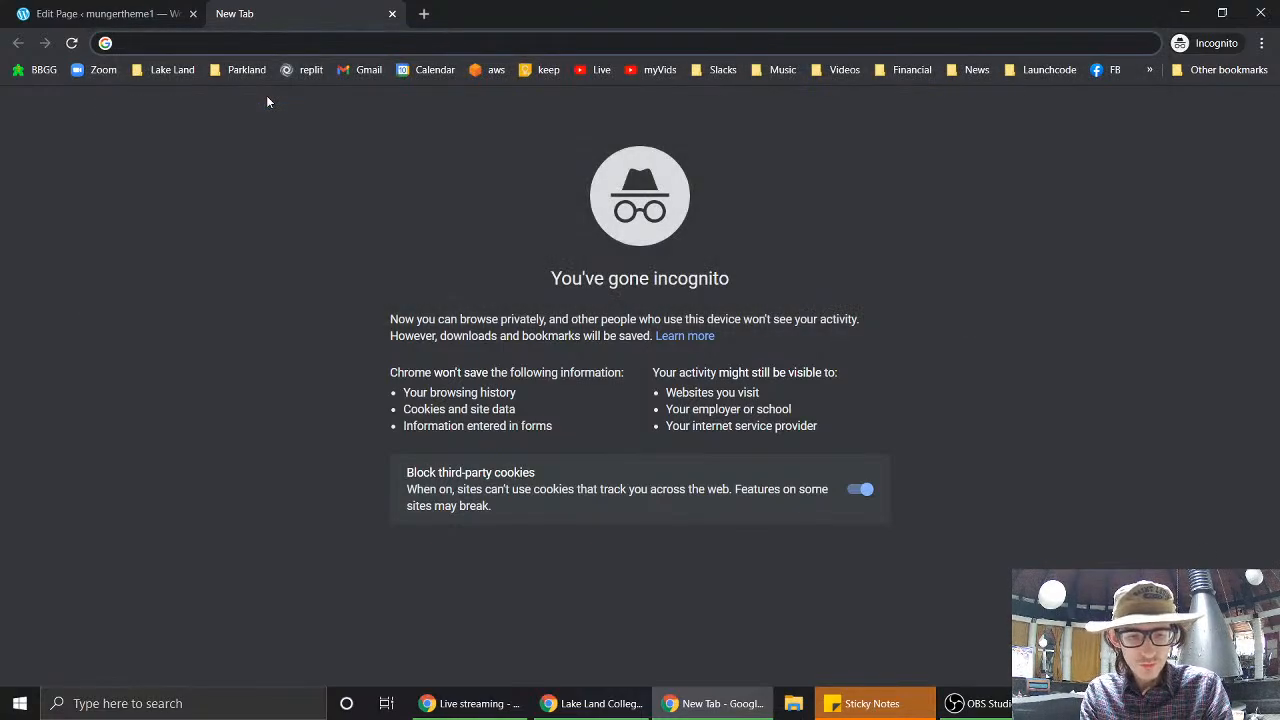
type("wds")
key("BackSpace")
key("BackSpace")
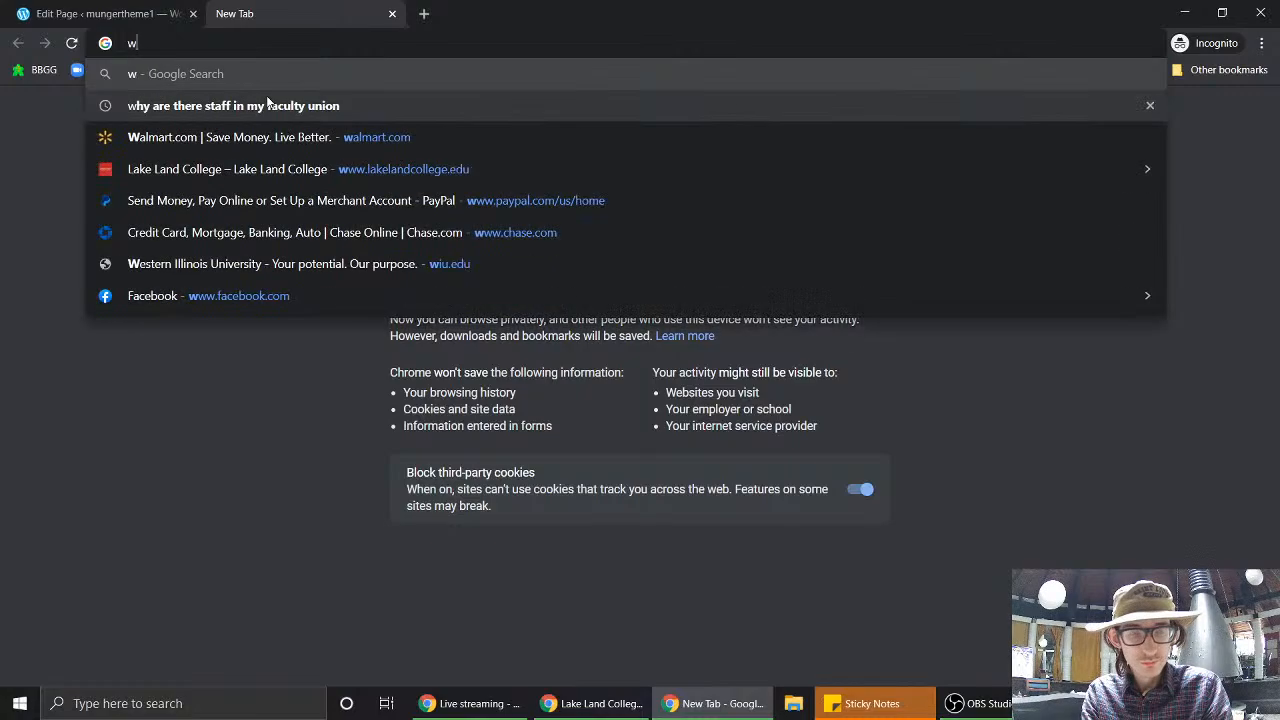
key("BackSpace")
type("wide ima")
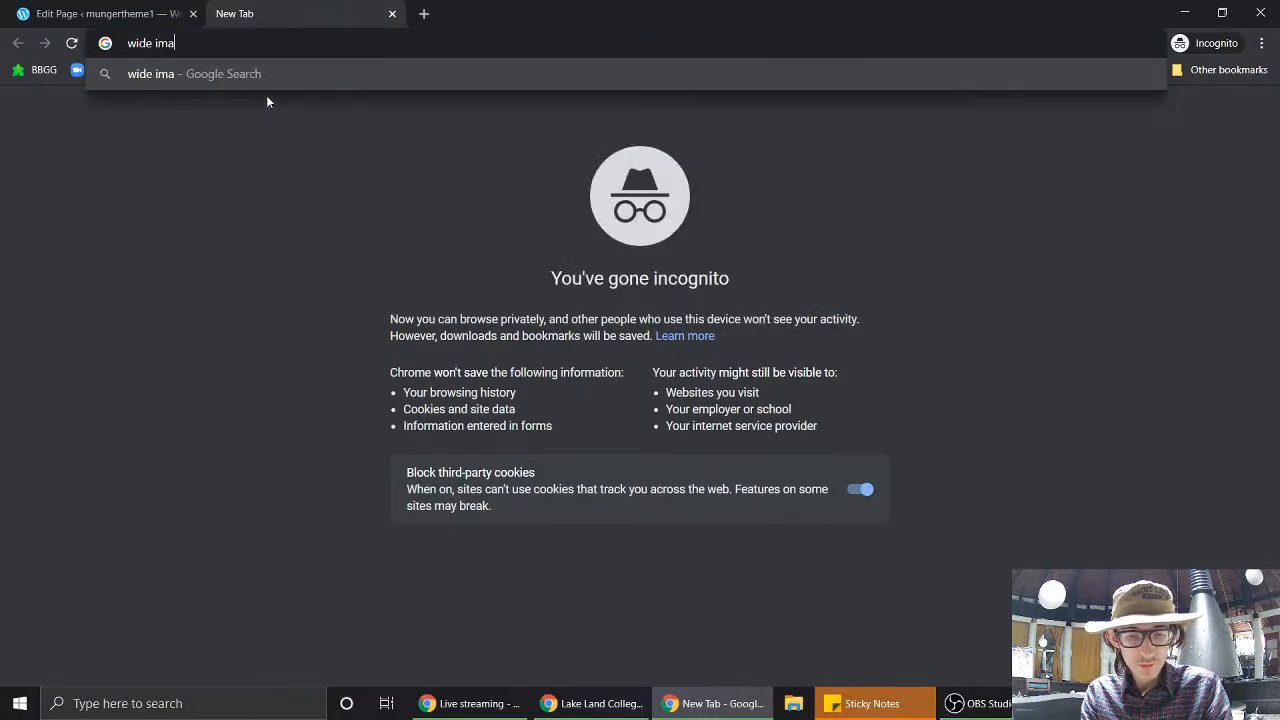
type("ges")
key("Return")
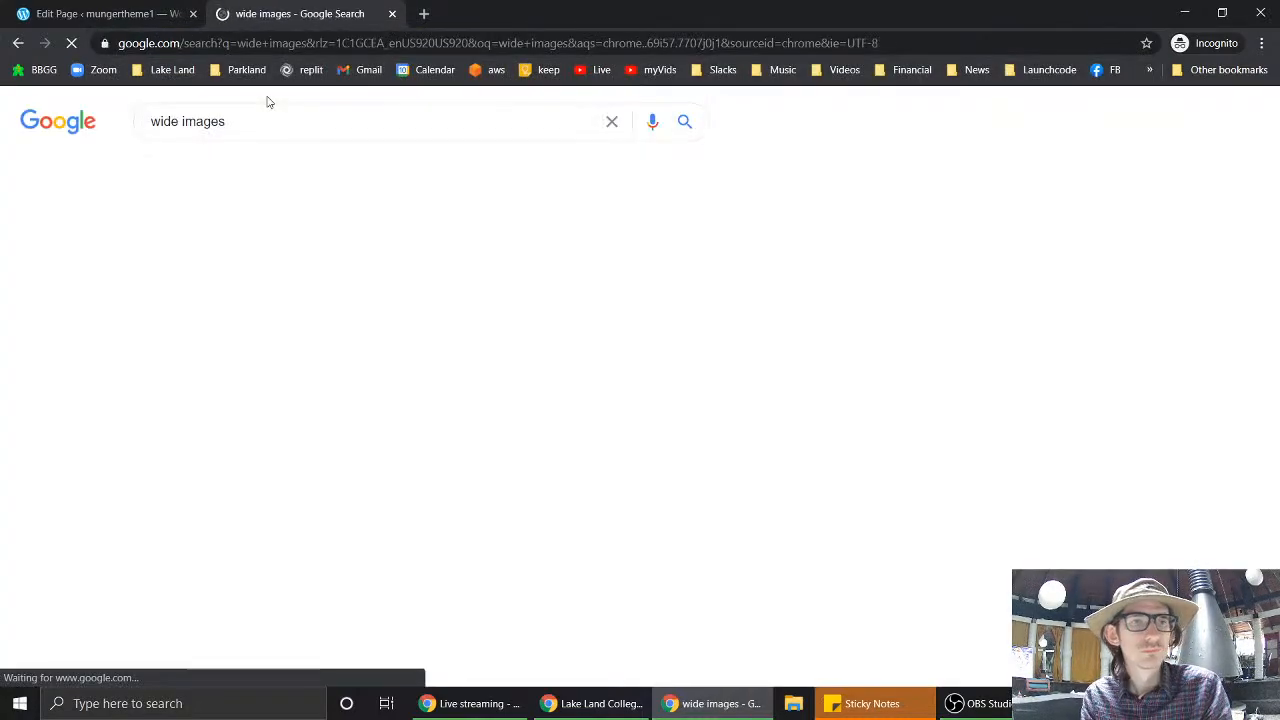
- In image results, preview the 5120 × 1440 Super Ultra Wide city skyline wallpaper
left_click(242, 172)
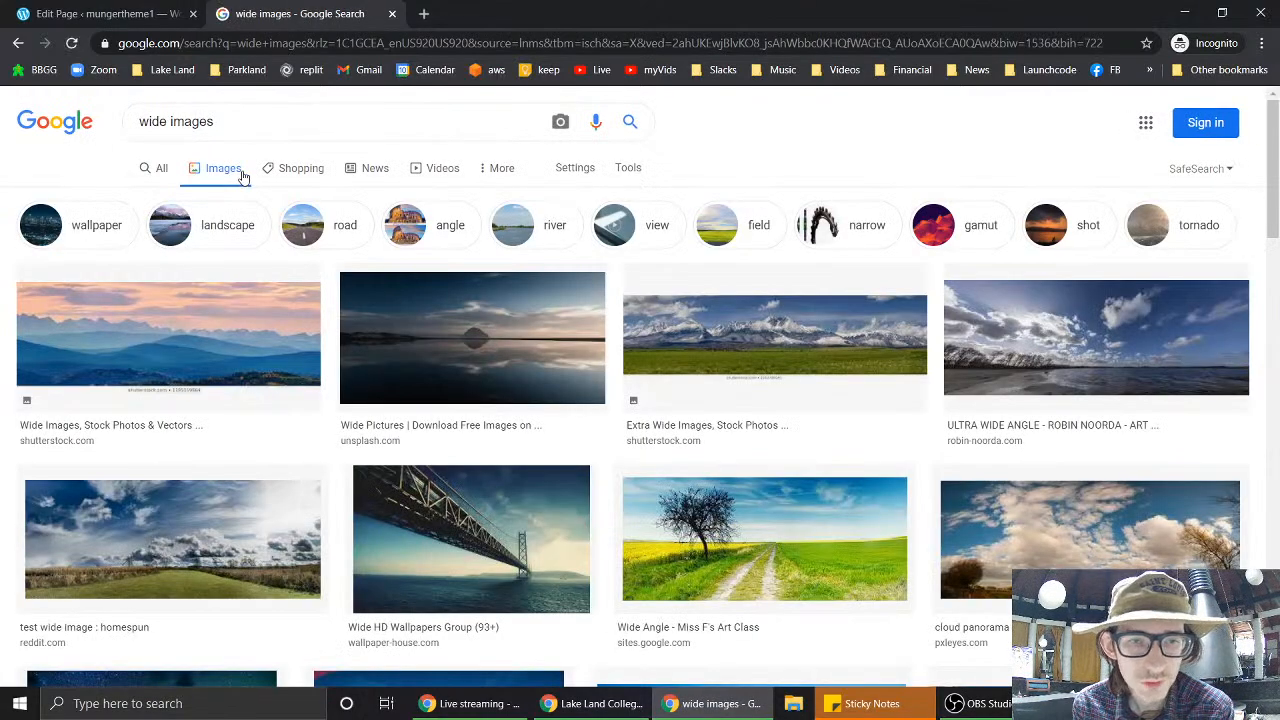
scroll(629, 409, "down", 3)
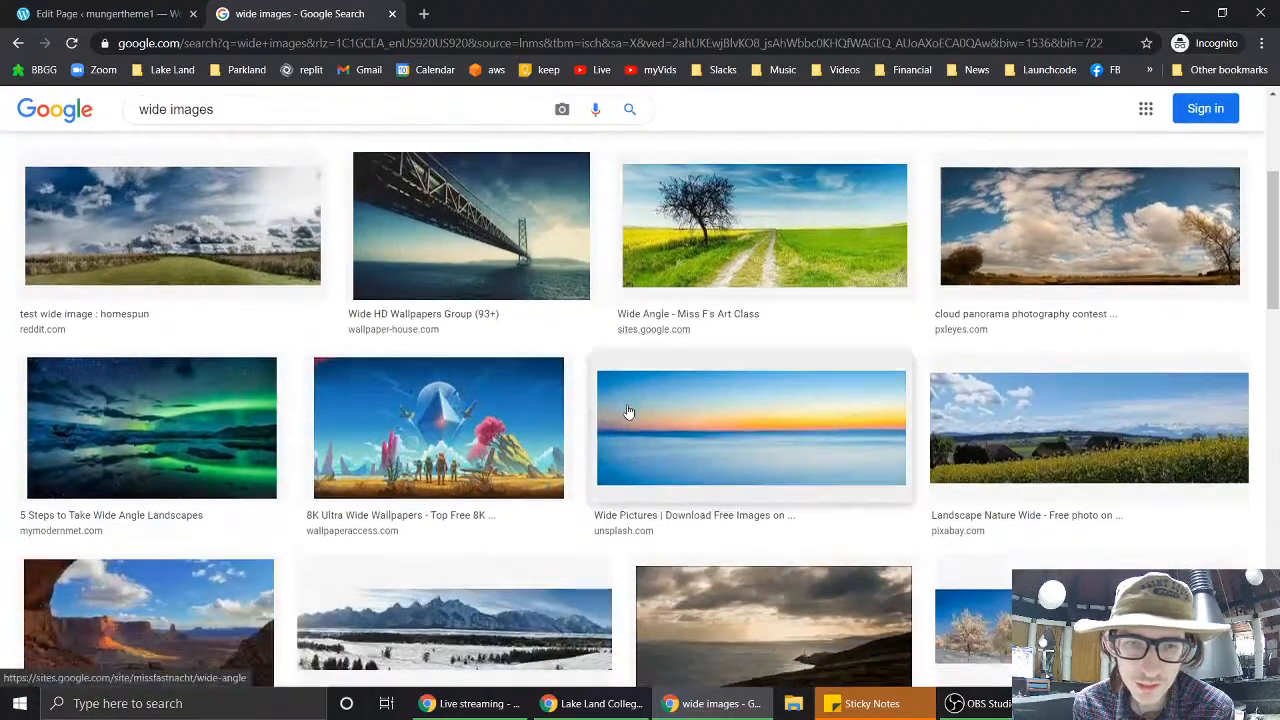
scroll(628, 411, "down", 4)
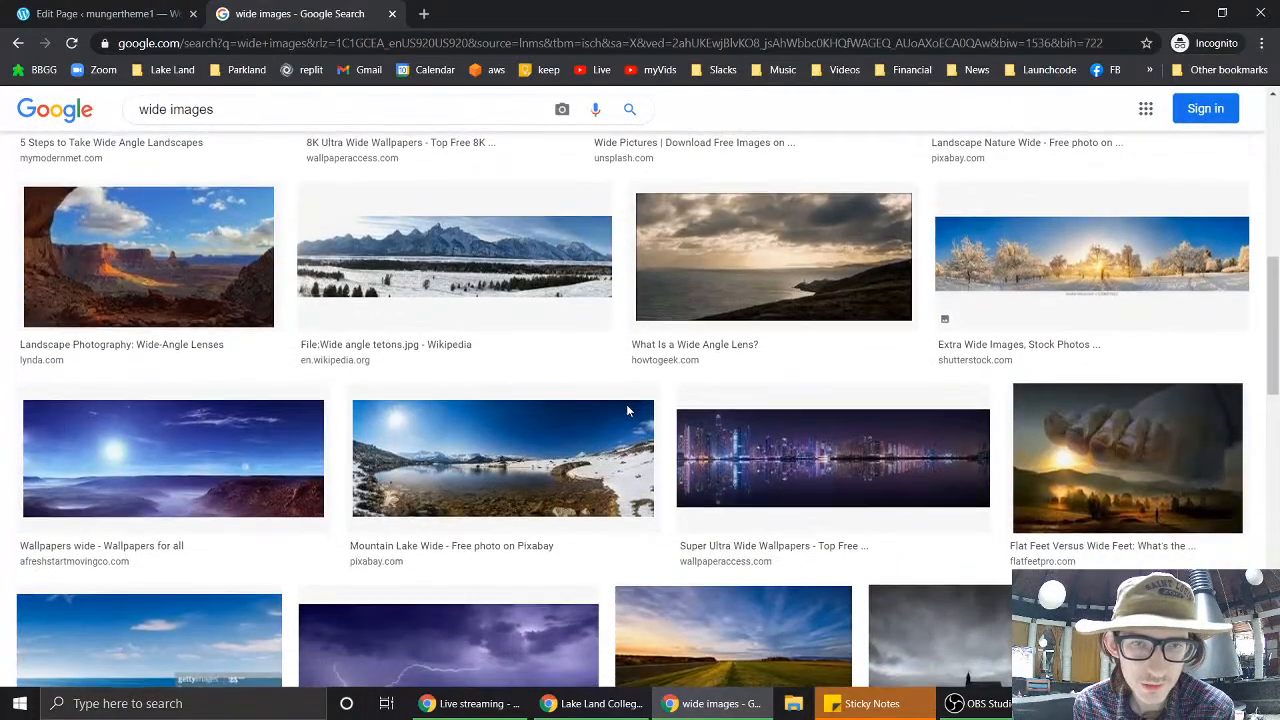
scroll(628, 411, "down", 2)
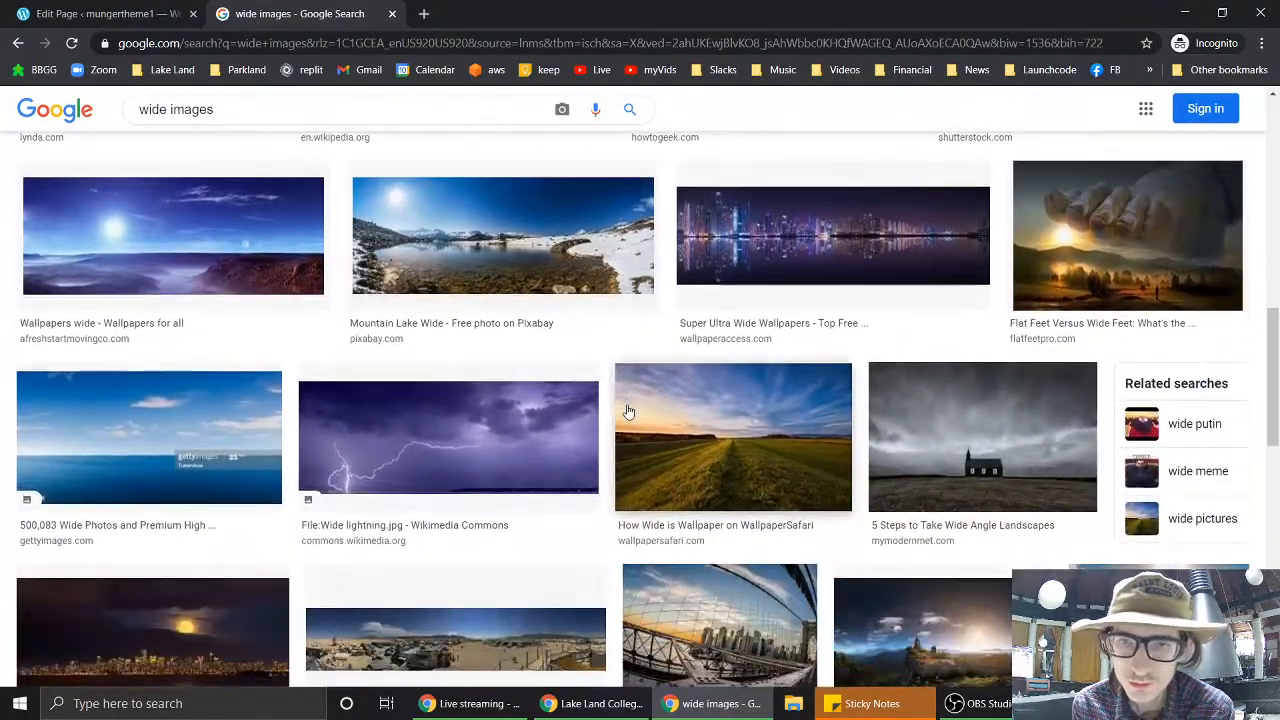
left_click(869, 250)
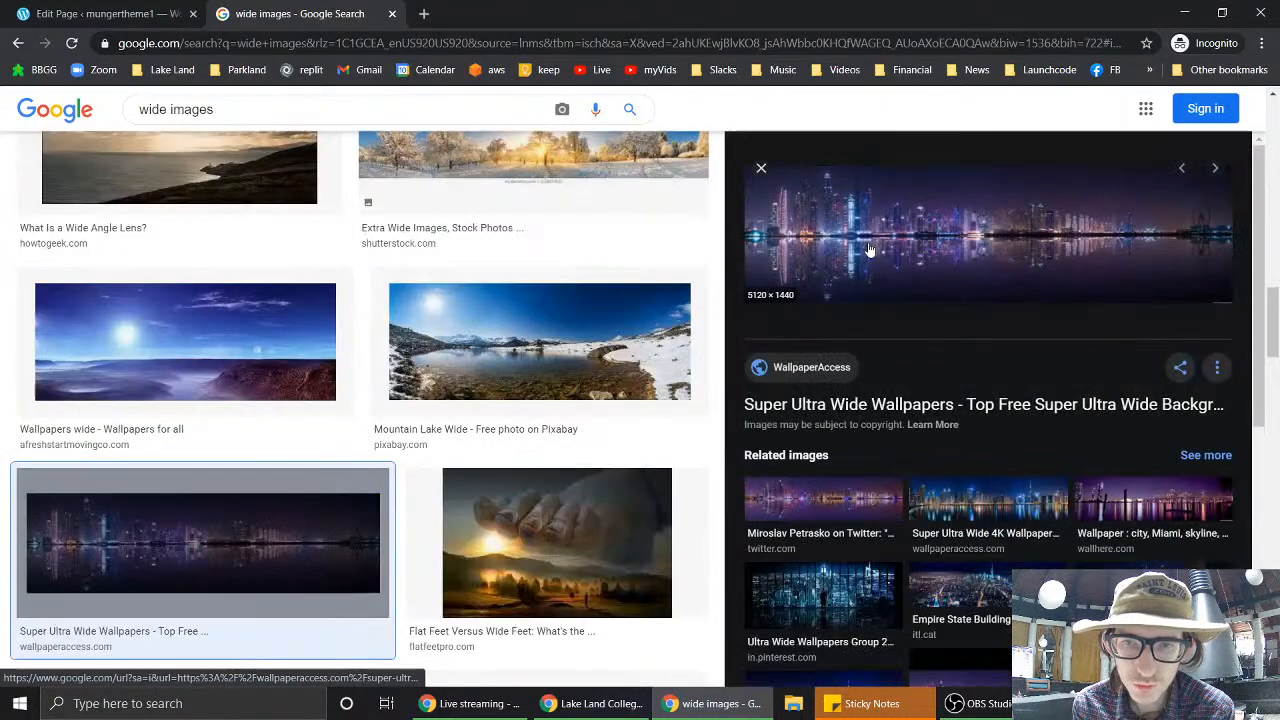
right_click(938, 229)
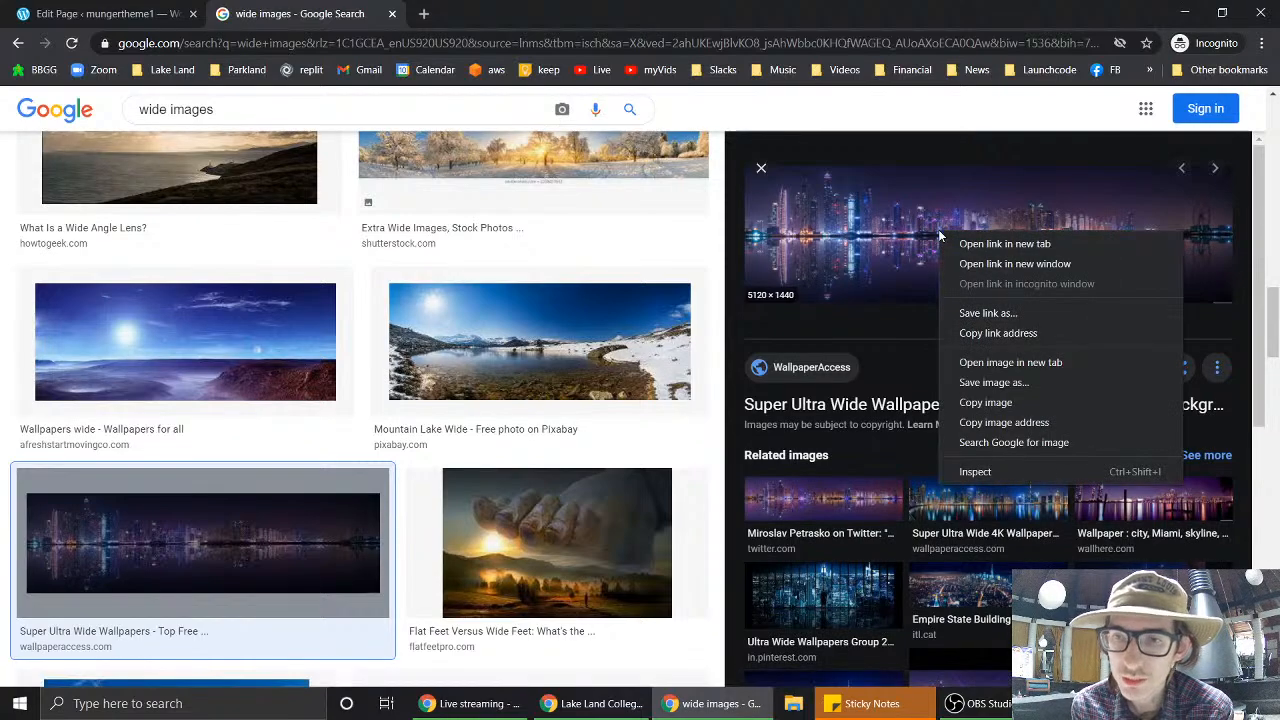
- Save the skyline wallpaper image to Pictures as cityscape.jpg
left_click(993, 382)
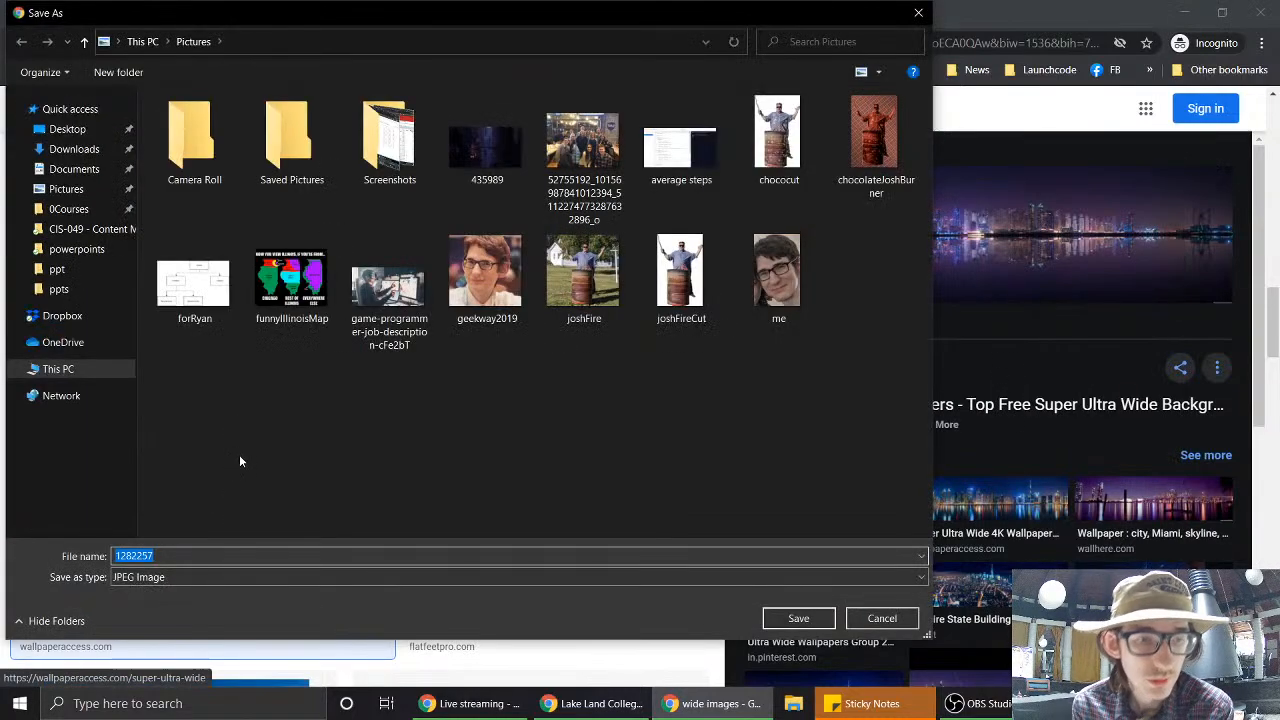
type("cityscape")
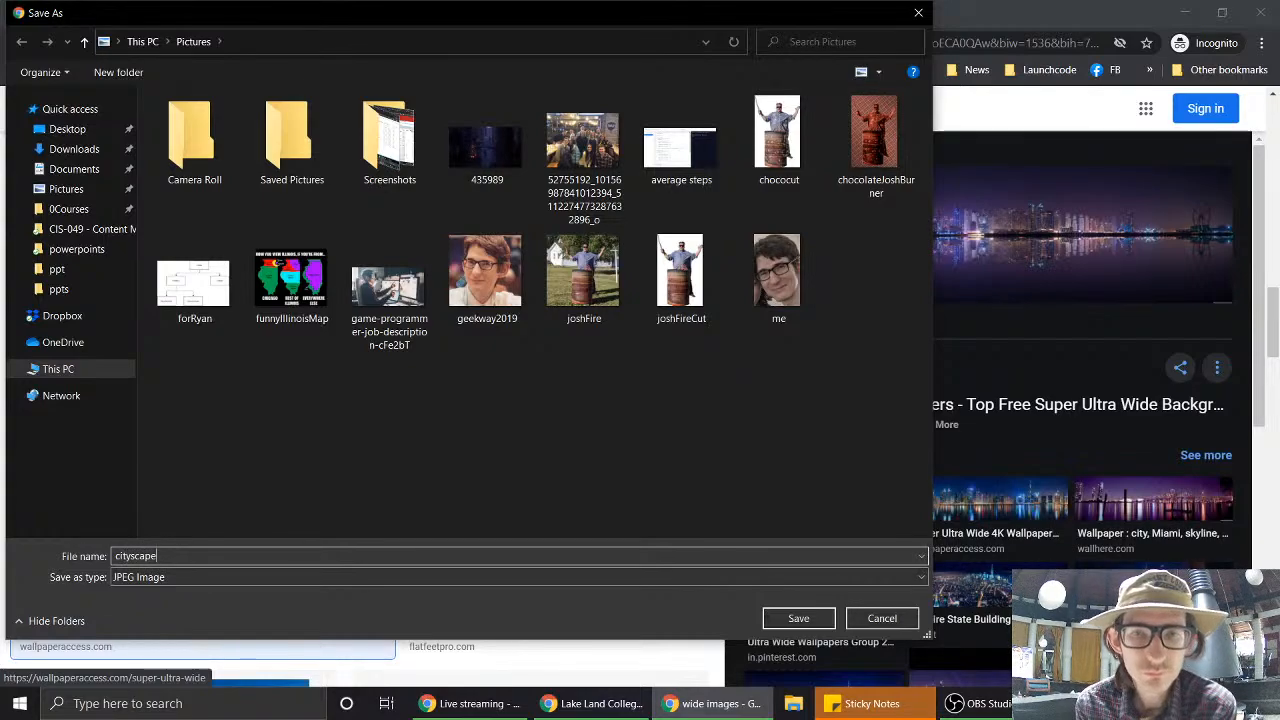
left_click(793, 620)
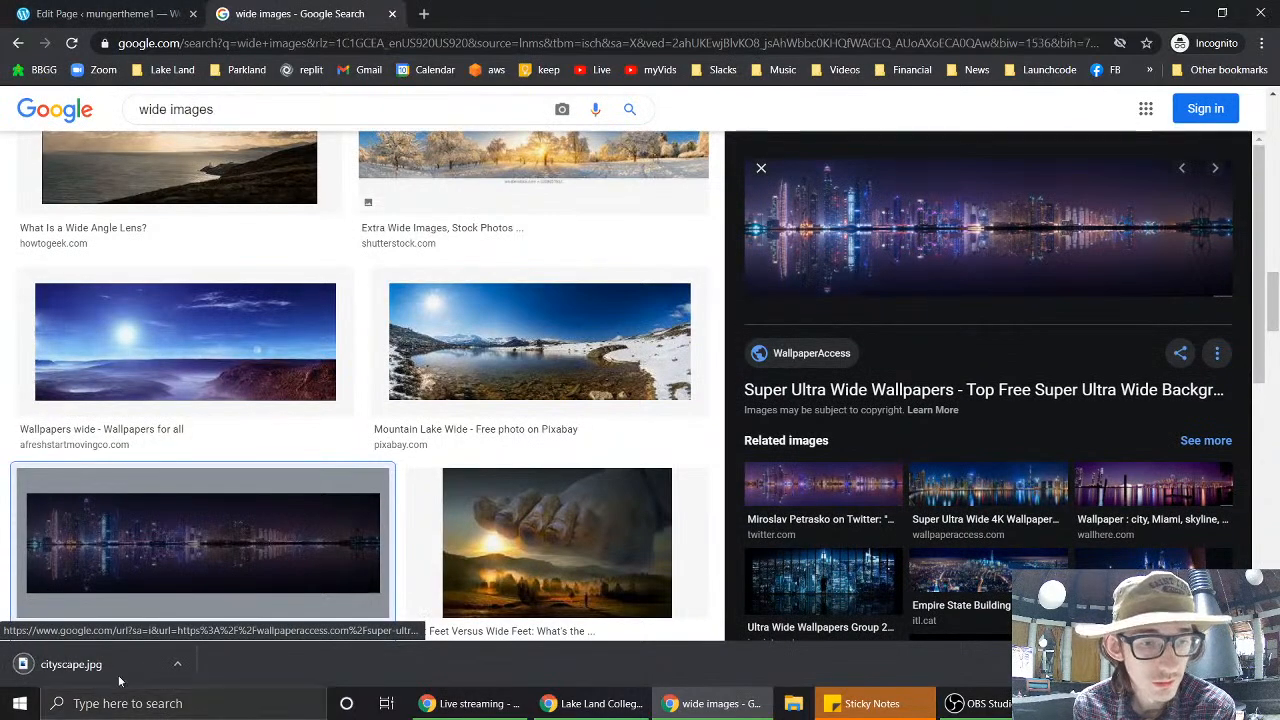
left_click(145, 16)
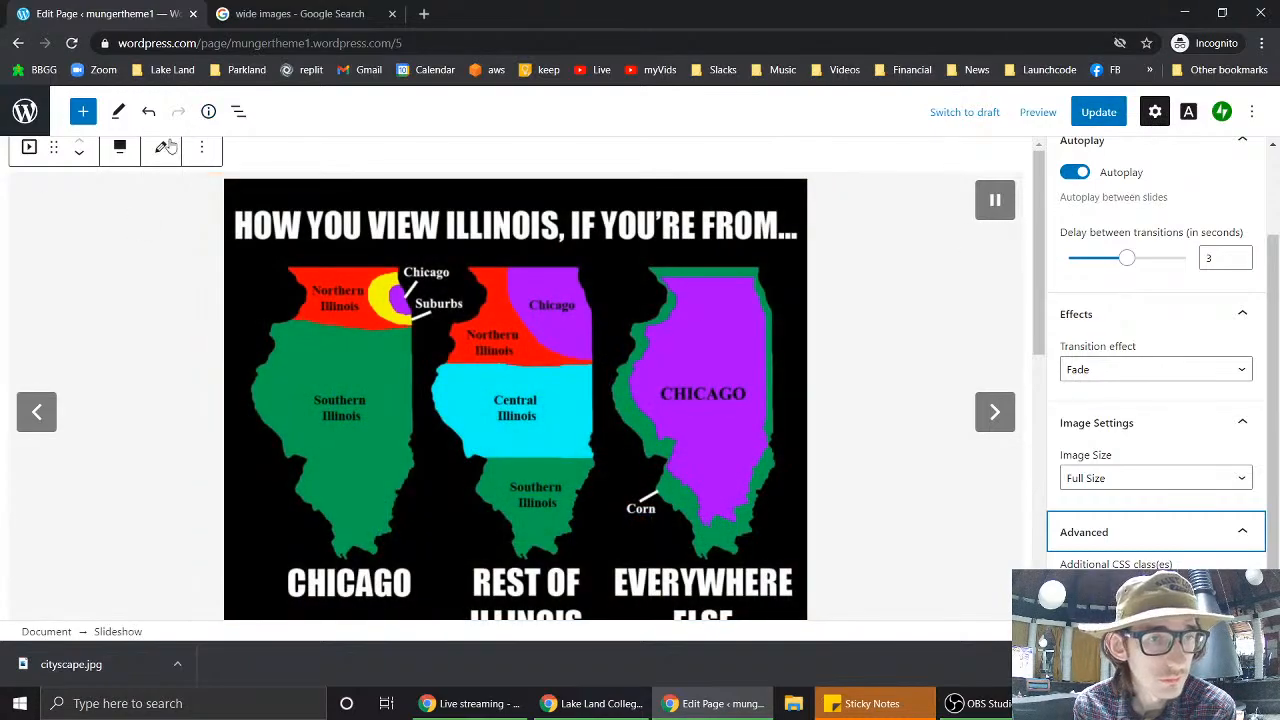
- Rotate the chococut slideshow image a quarter turn to landscape and save it
left_click(165, 152)
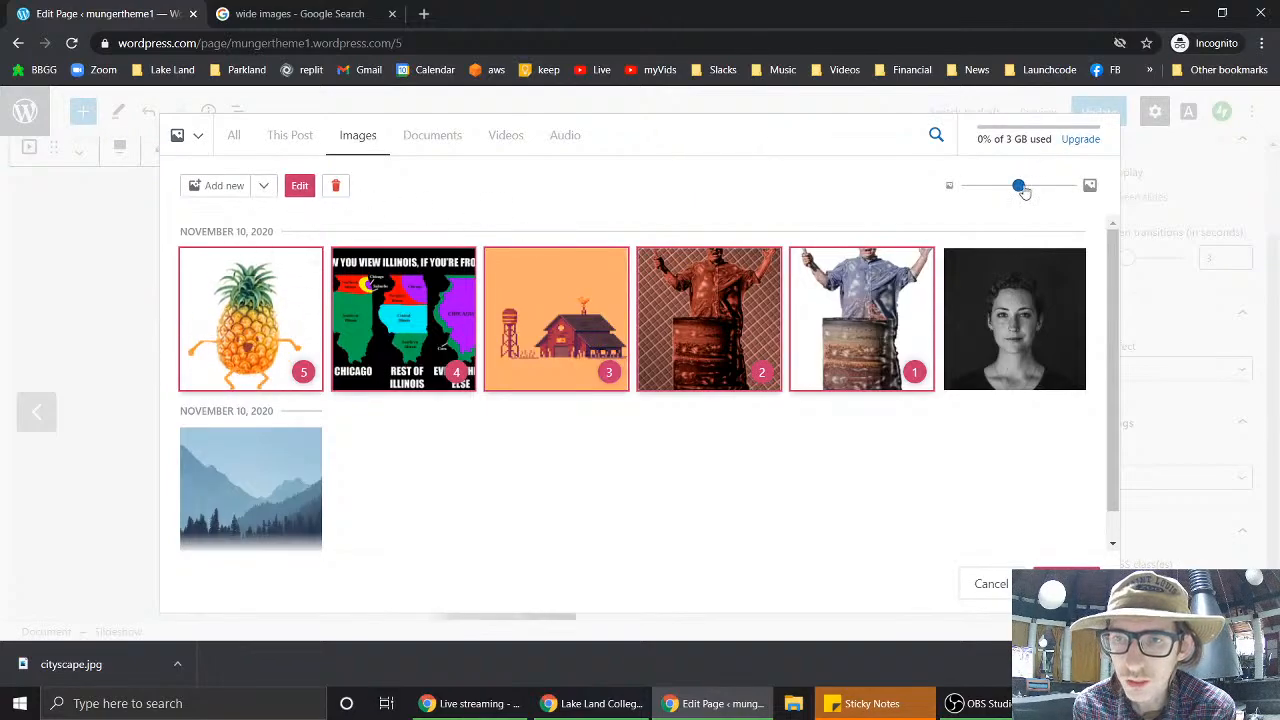
mouse_move(1020, 186)
left_mouse_down()
mouse_move(1100, 195)
mouse_move(960, 194)
mouse_move(997, 194)
left_mouse_up()
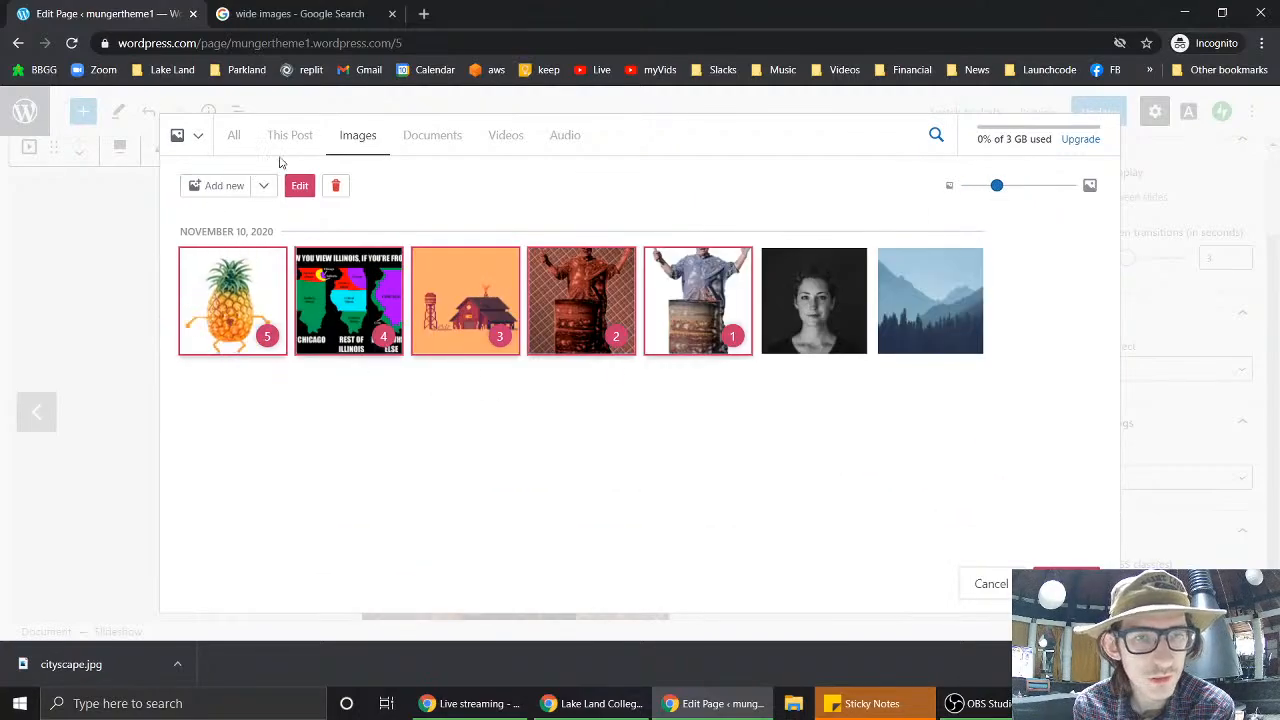
left_click(299, 187)
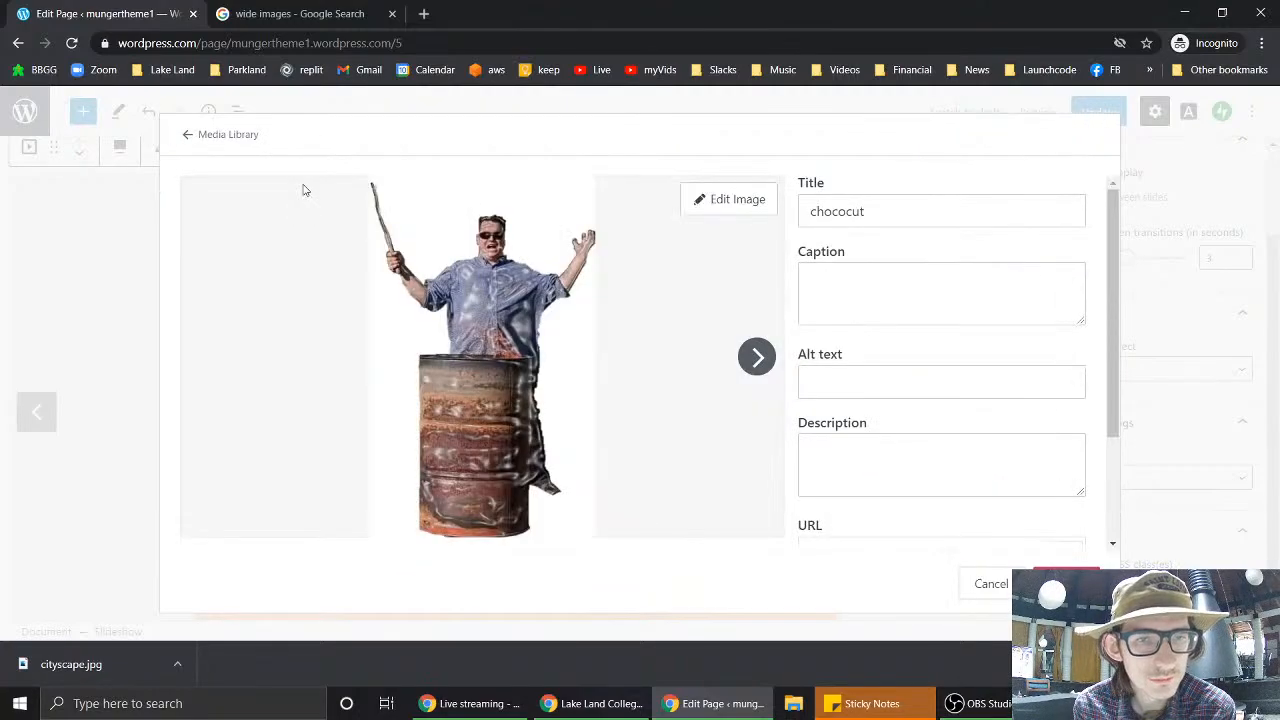
left_click(731, 200)
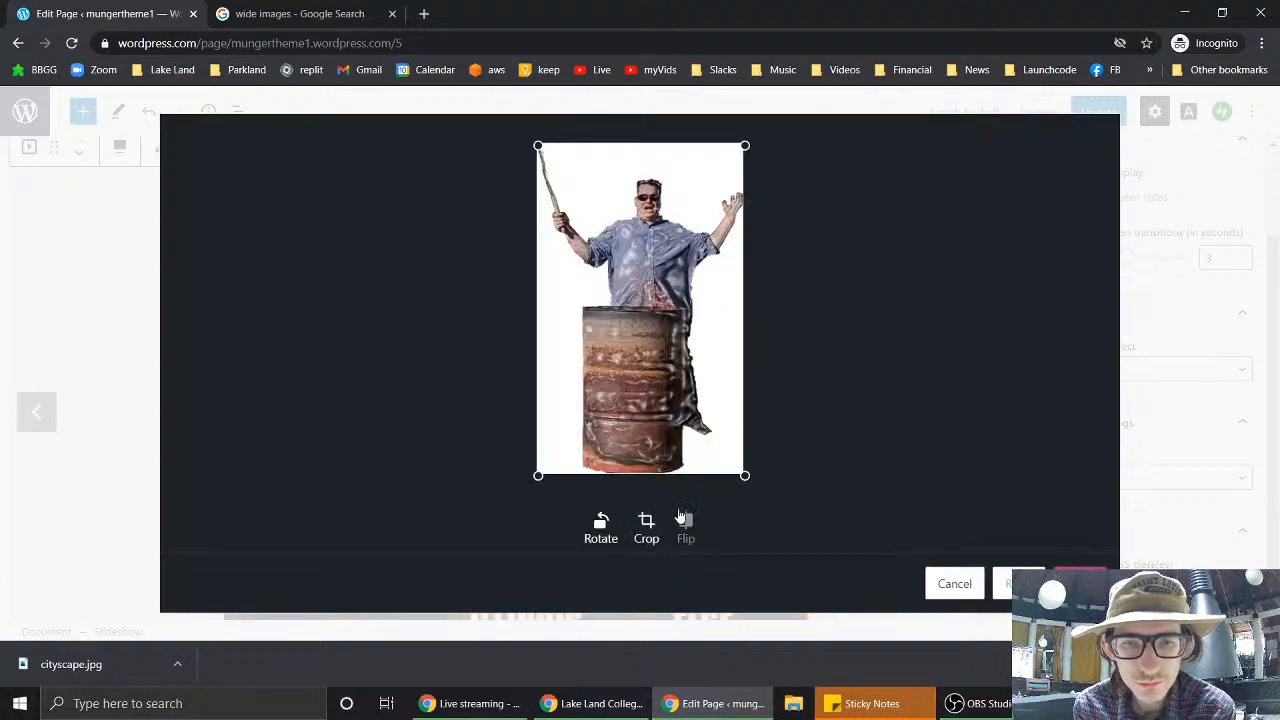
left_click(602, 526)
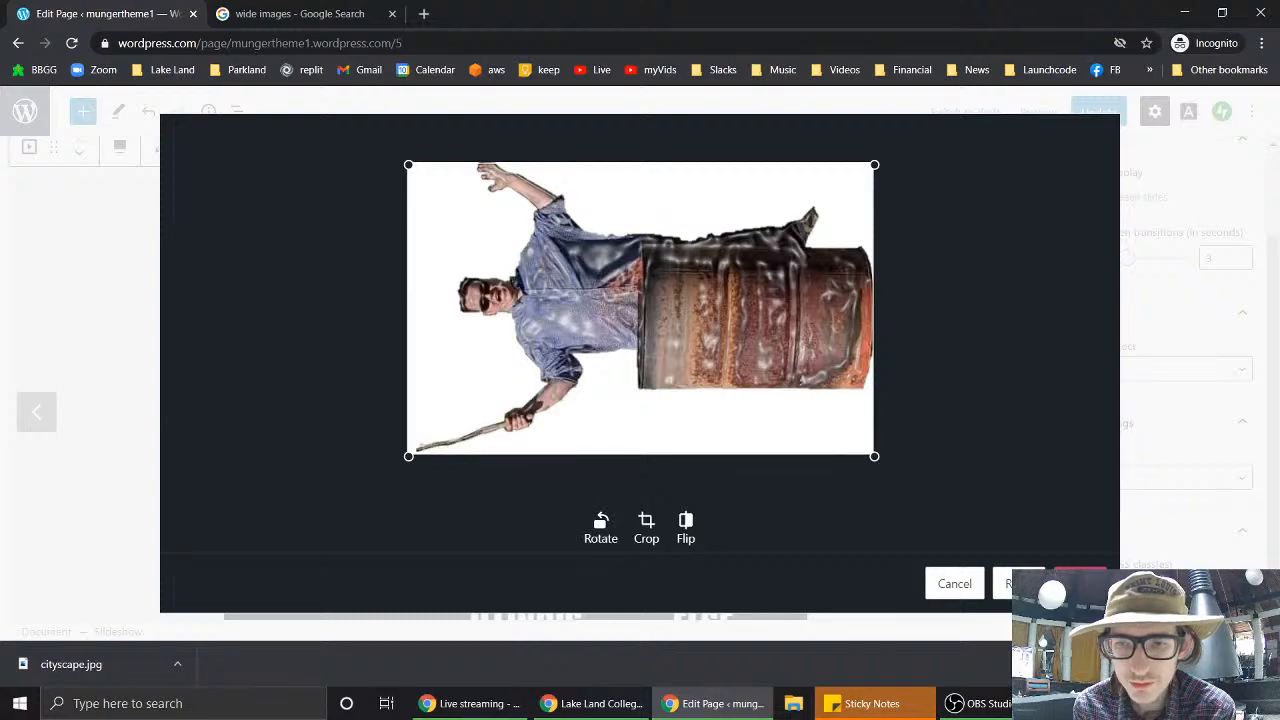
left_click(1080, 583)
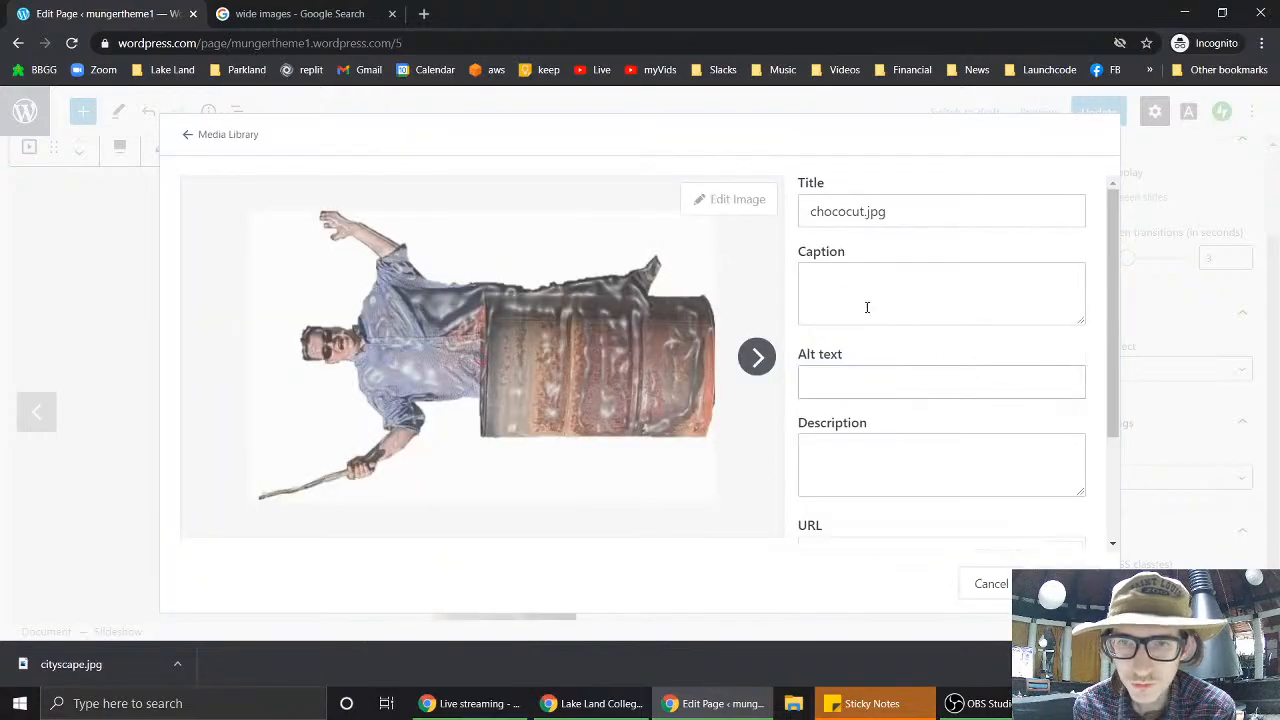
- Rotate chocolateJoshBurner to landscape, trim a little off its bottom, and update the gallery
left_click(756, 357)
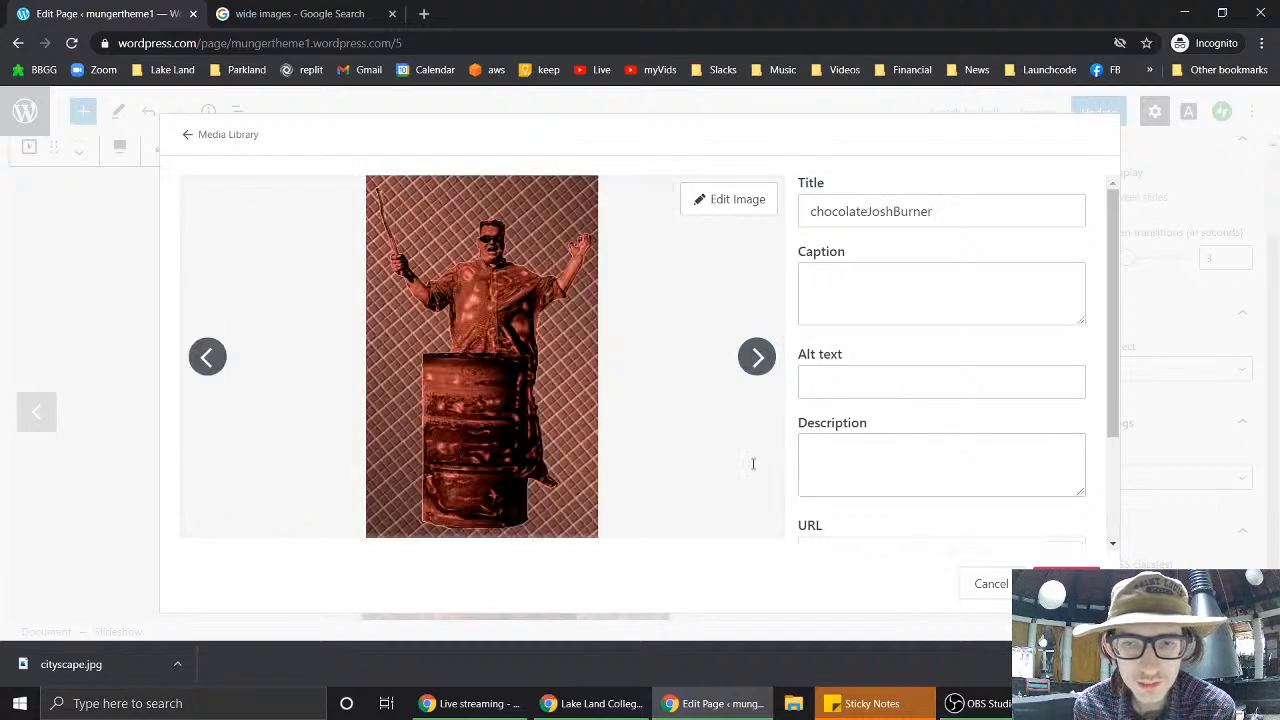
left_click(726, 212)
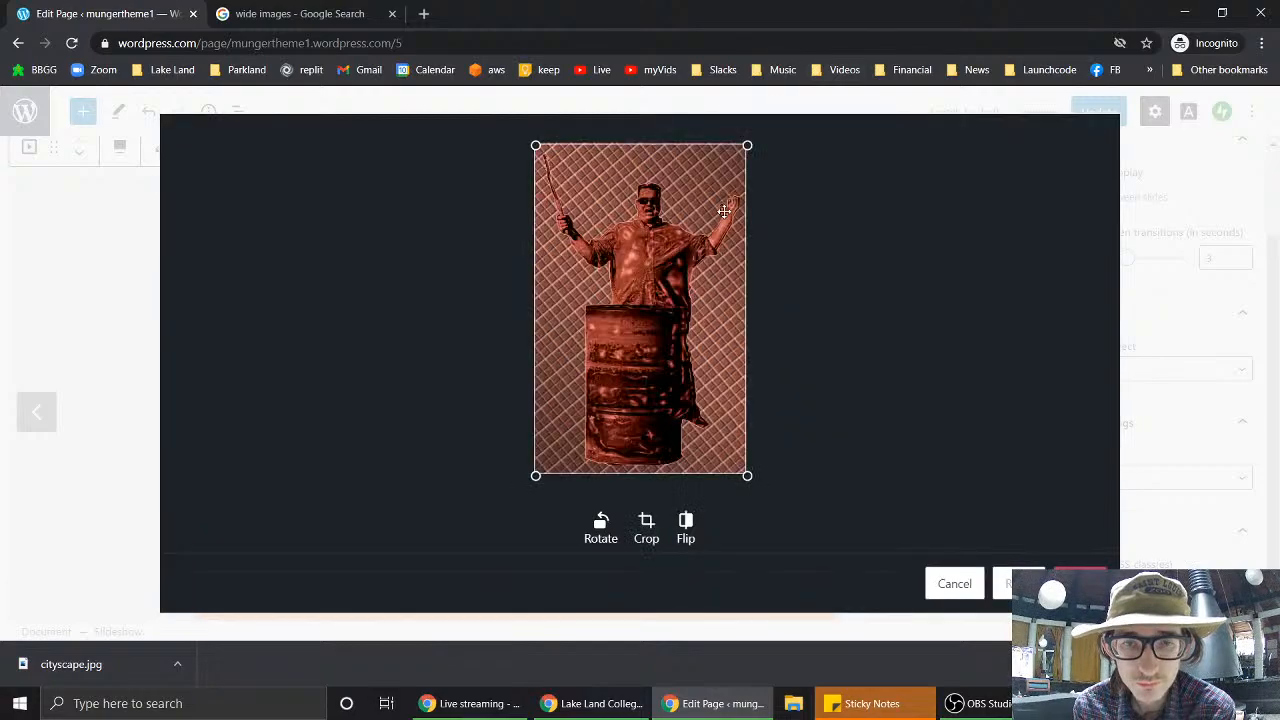
left_click(602, 527)
left_click(602, 527)
left_click(602, 527)
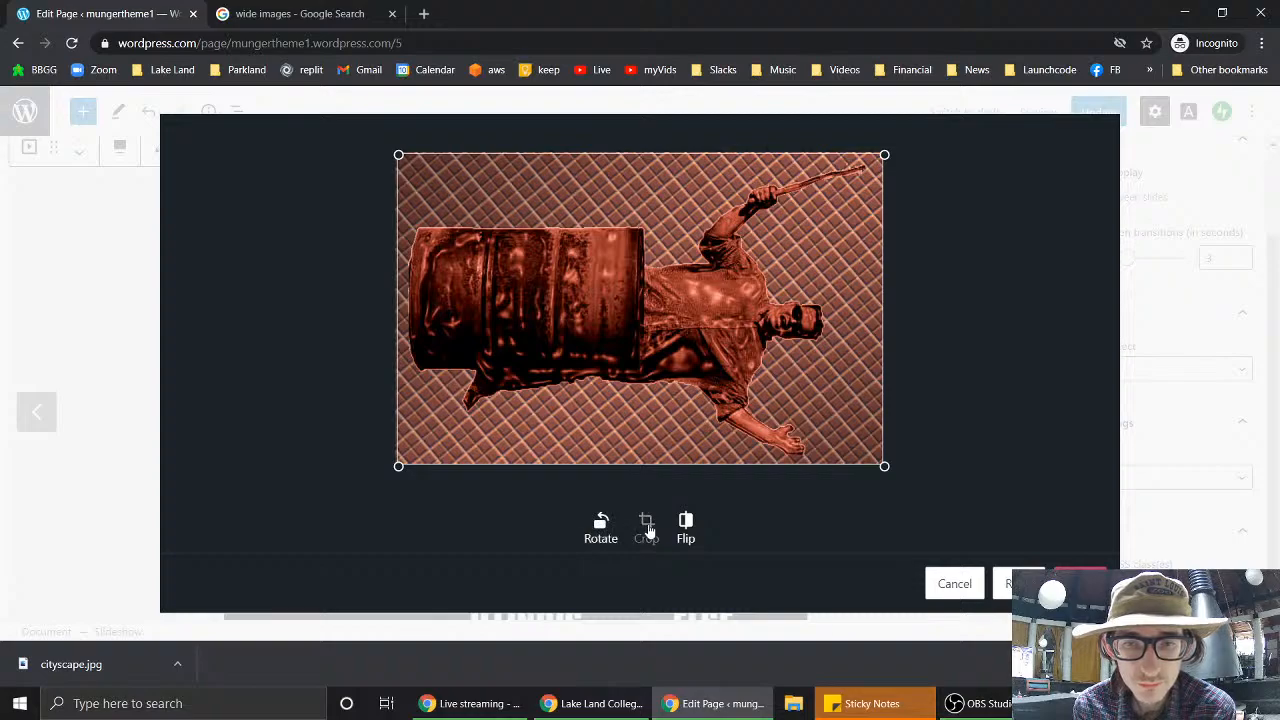
left_click_drag(884, 465, 1024, 497)
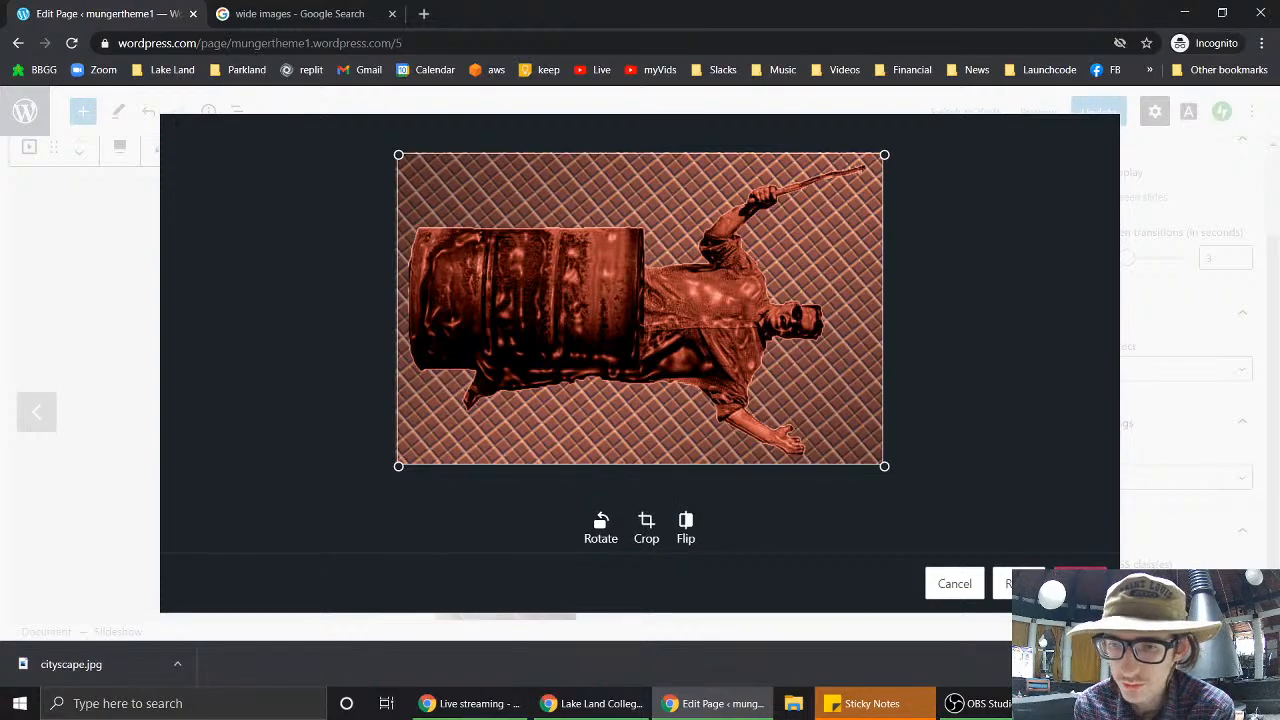
left_click(1080, 583)
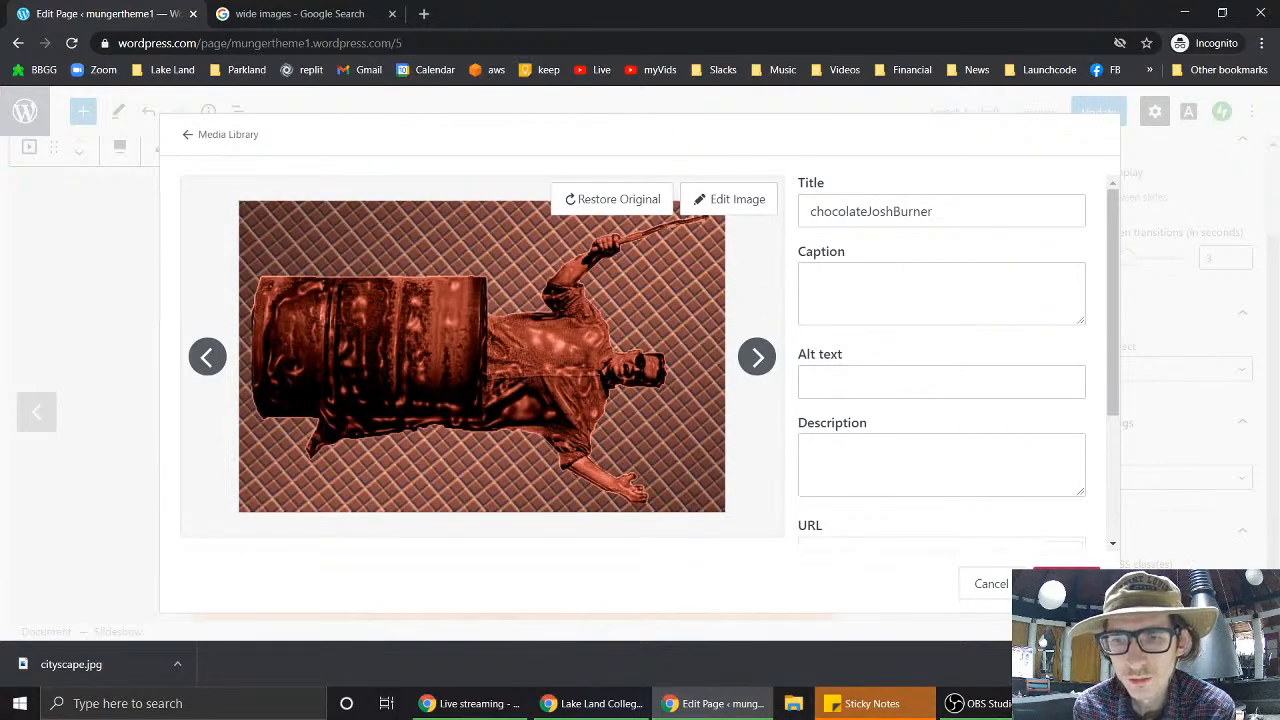
left_click(1066, 583)
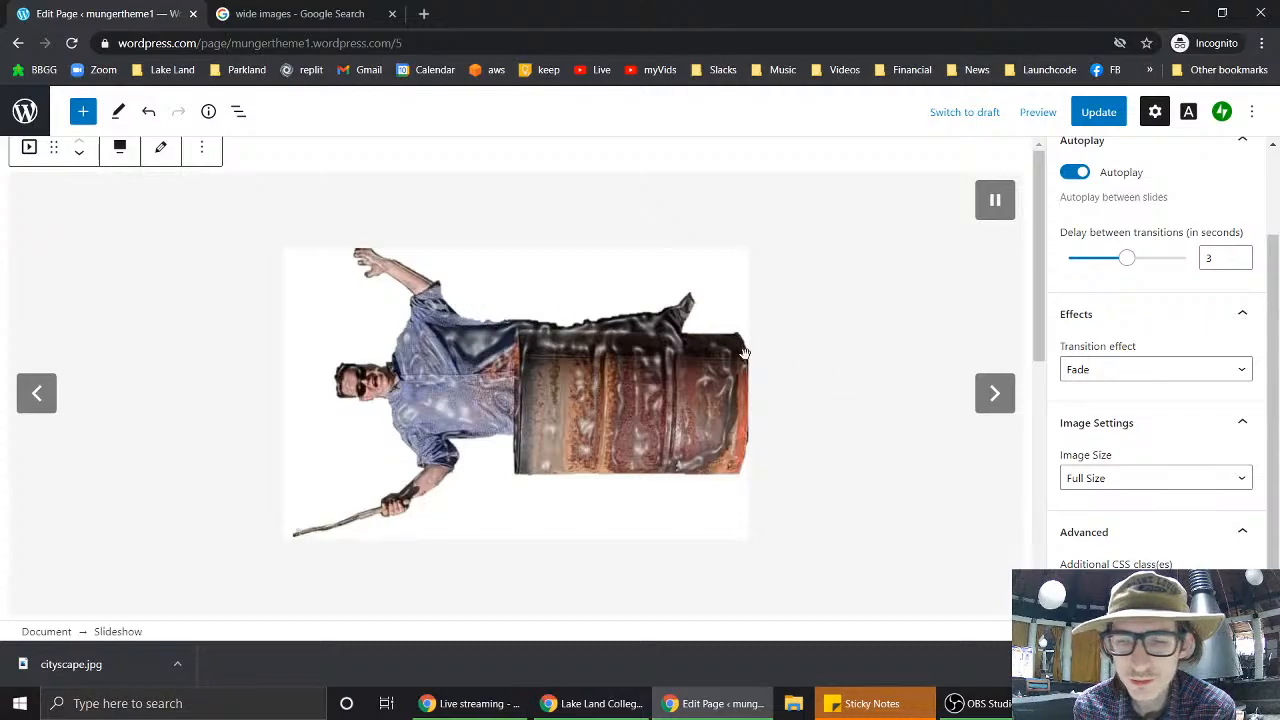
- Add the mountain landscape and uploaded cityscape.jpg to the slideshow, then preview its slides
left_click(157, 150)
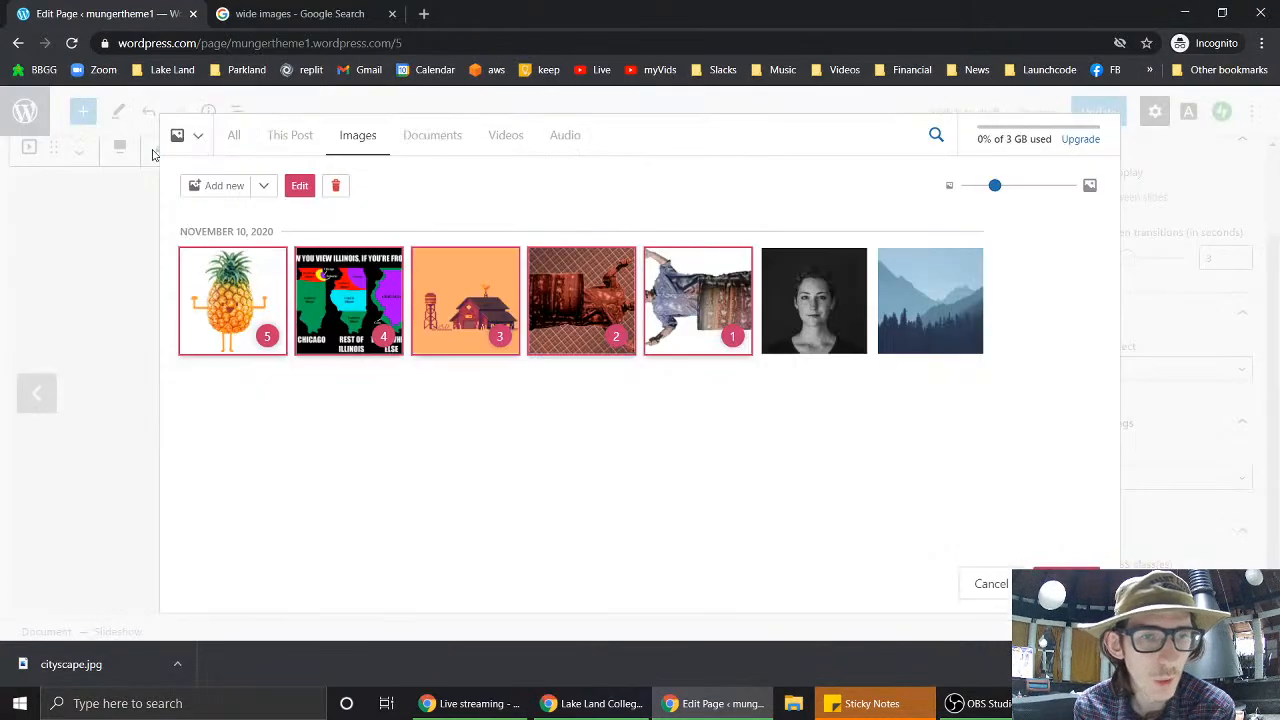
left_click(899, 312)
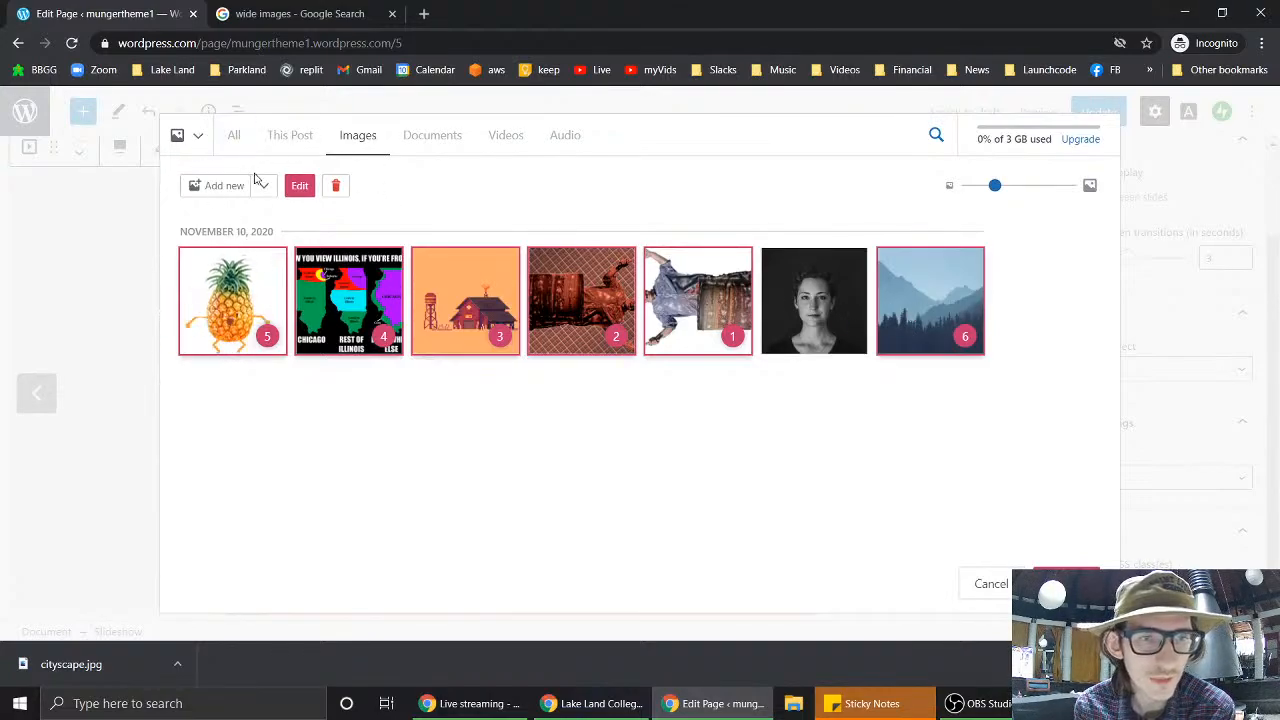
left_click(349, 137)
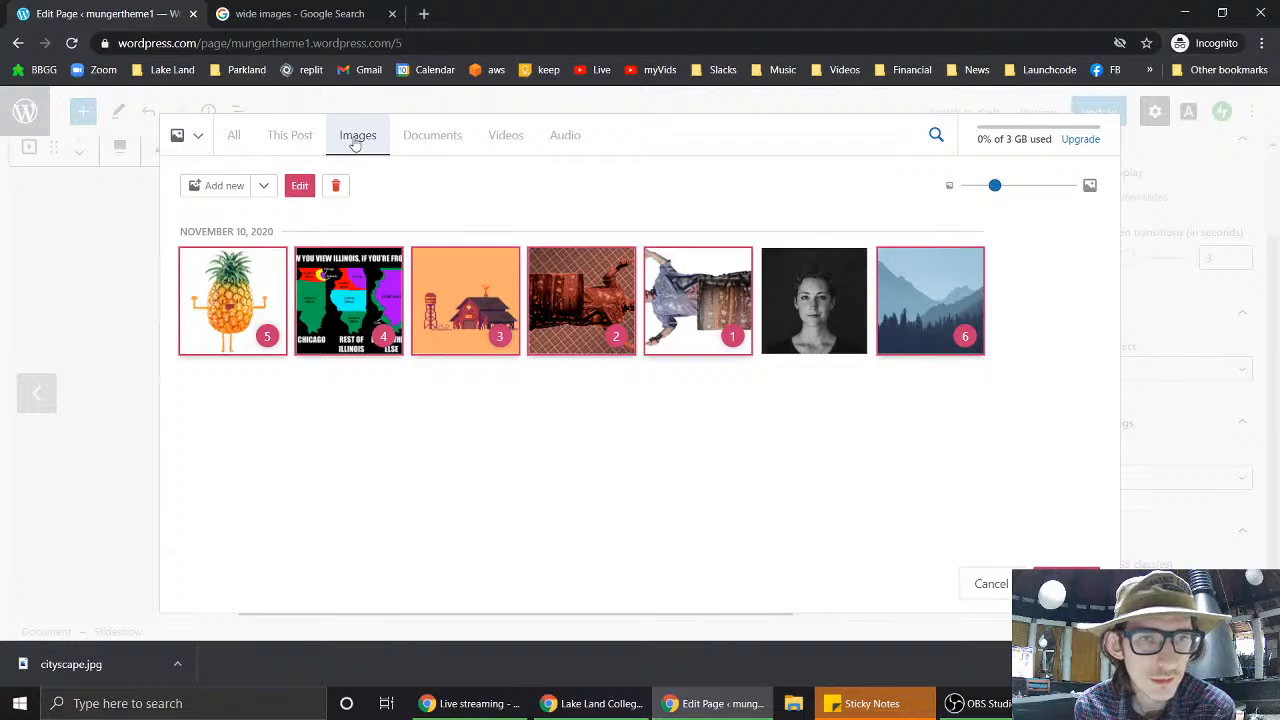
left_click(203, 190)
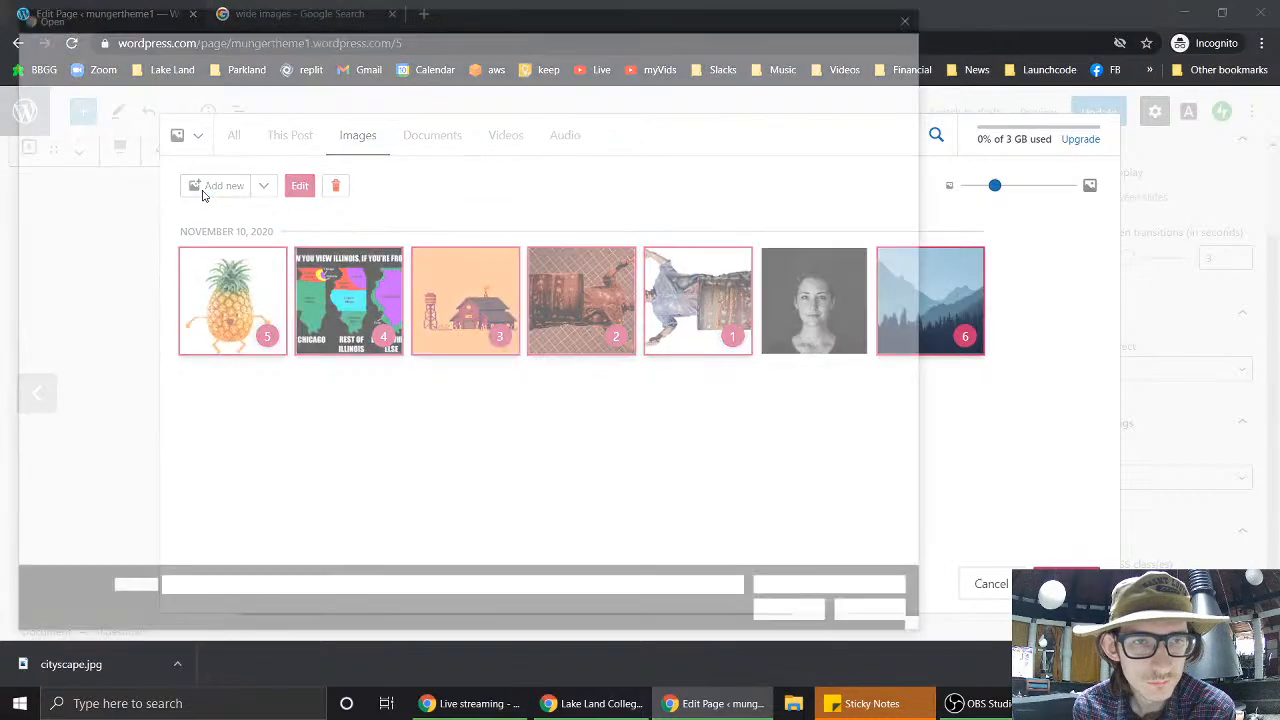
double_click(395, 283)
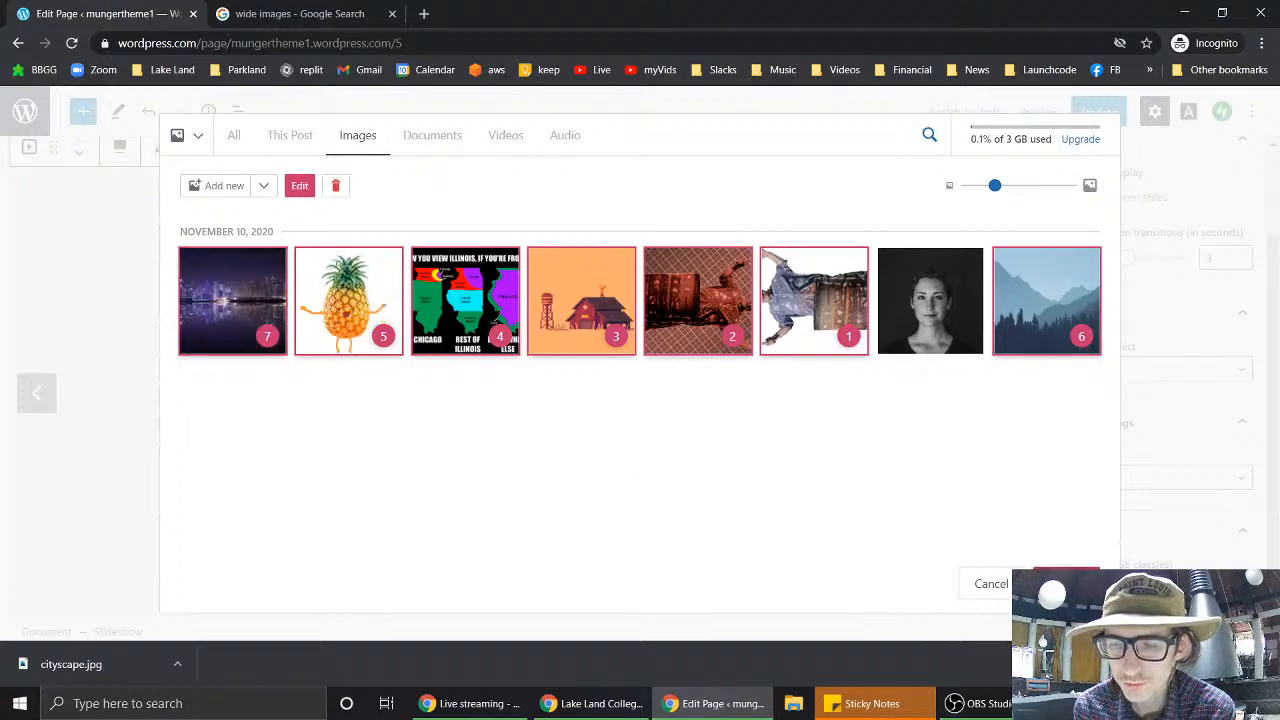
left_click(1053, 577)
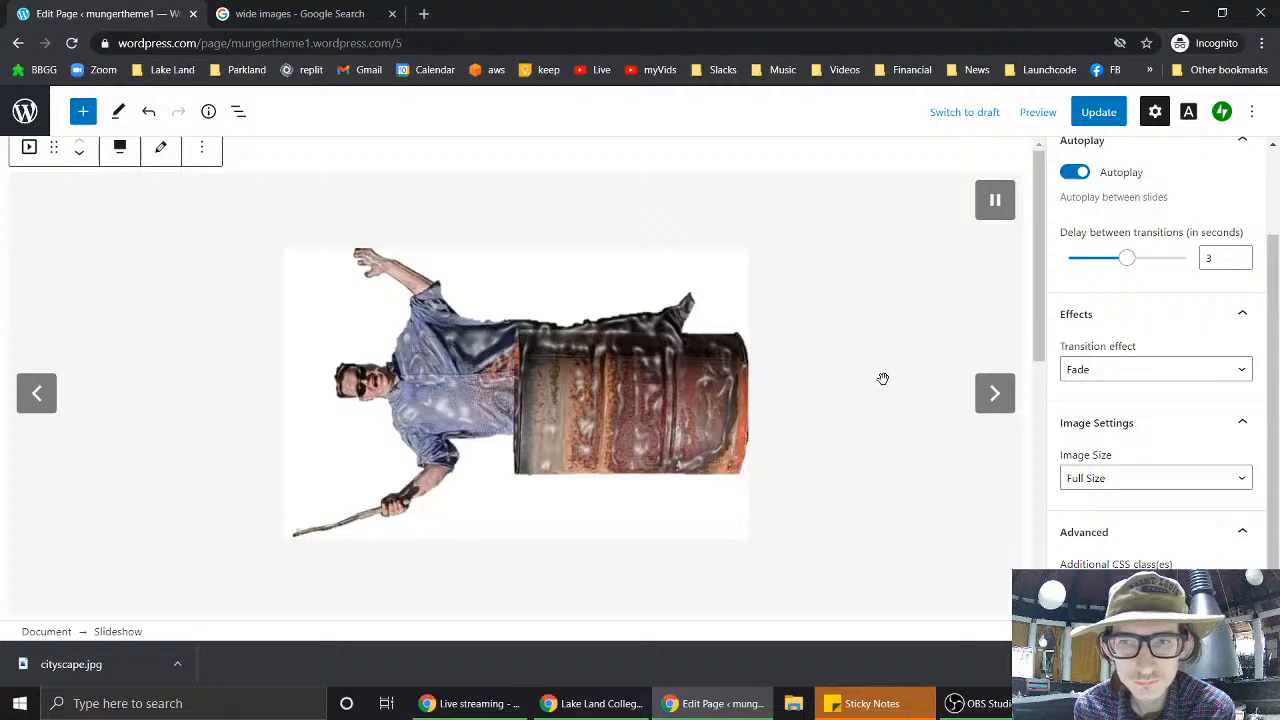
left_click(50, 408)
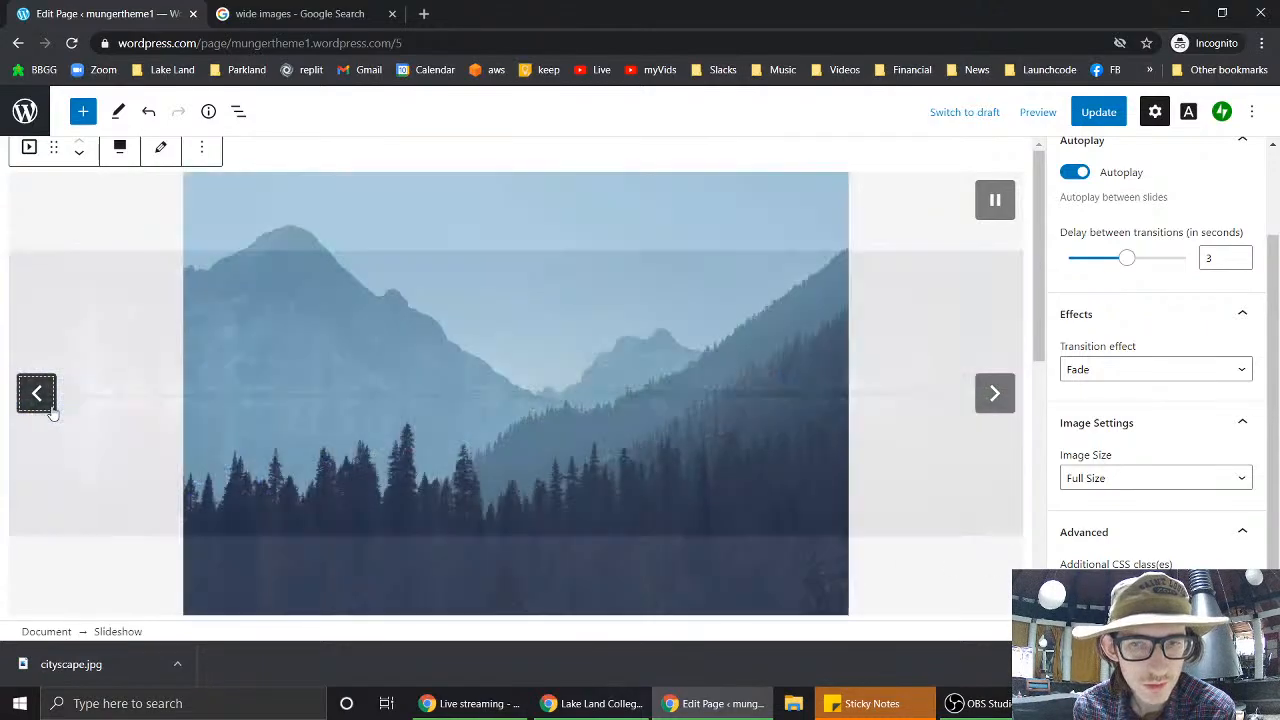
left_click(983, 398)
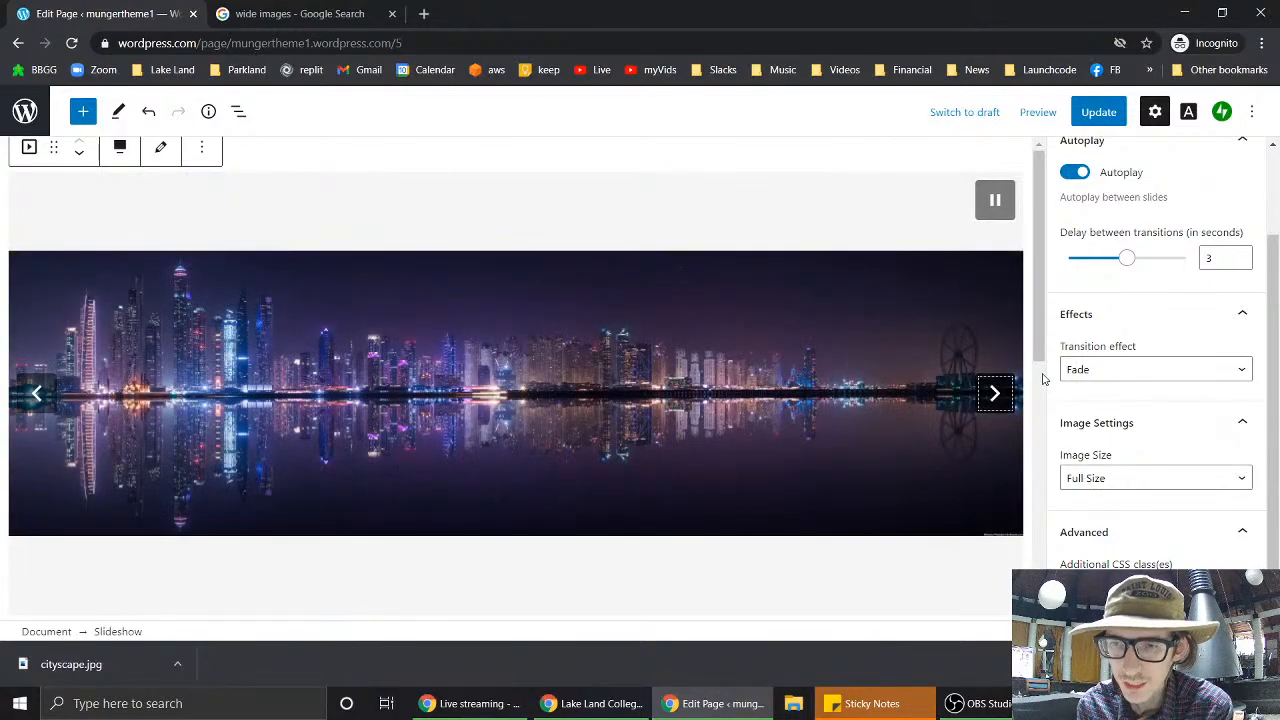
- Shrink and reposition the browser window, then Update the page to save the slideshow
left_click(1222, 13)
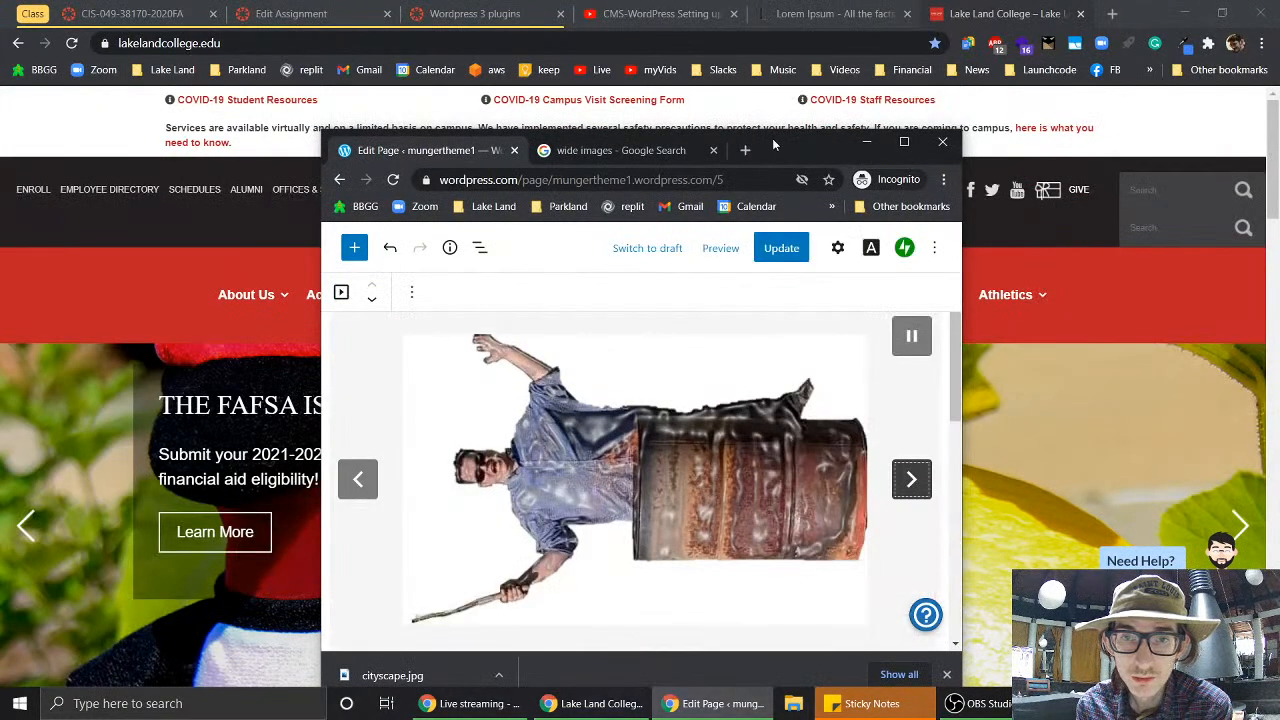
left_click_drag(773, 140, 767, 107)
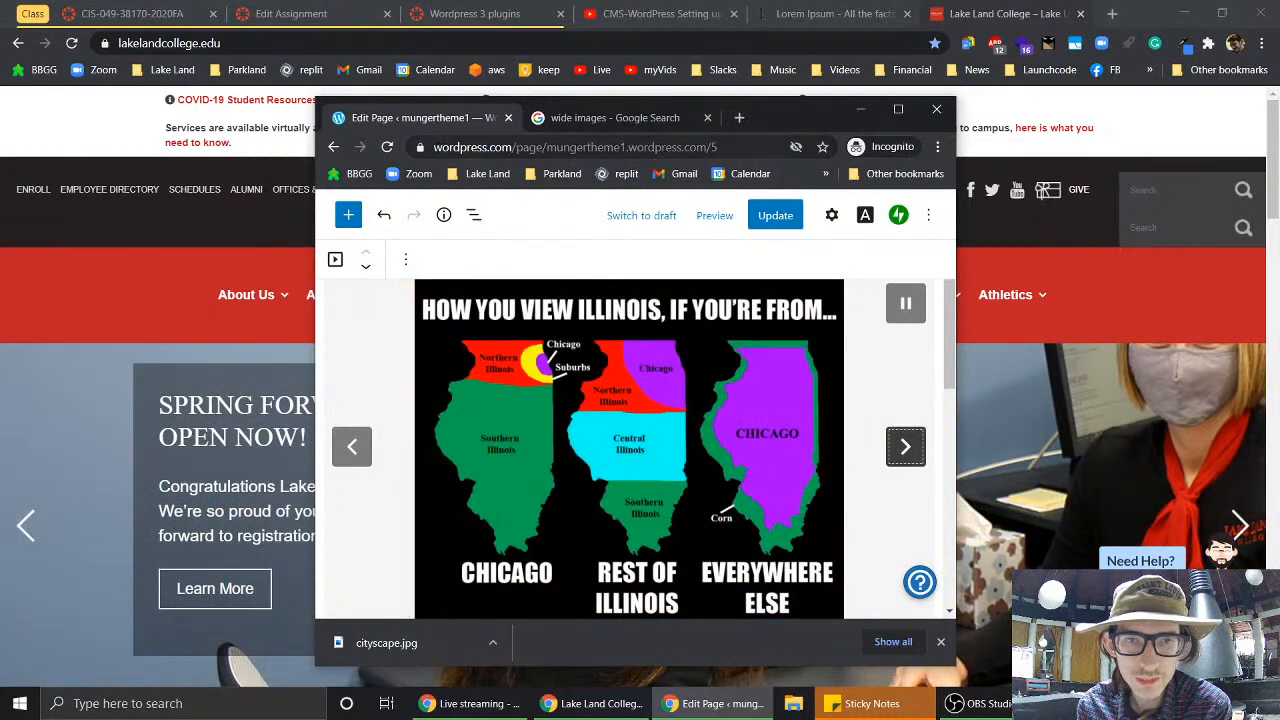
left_click(790, 218)
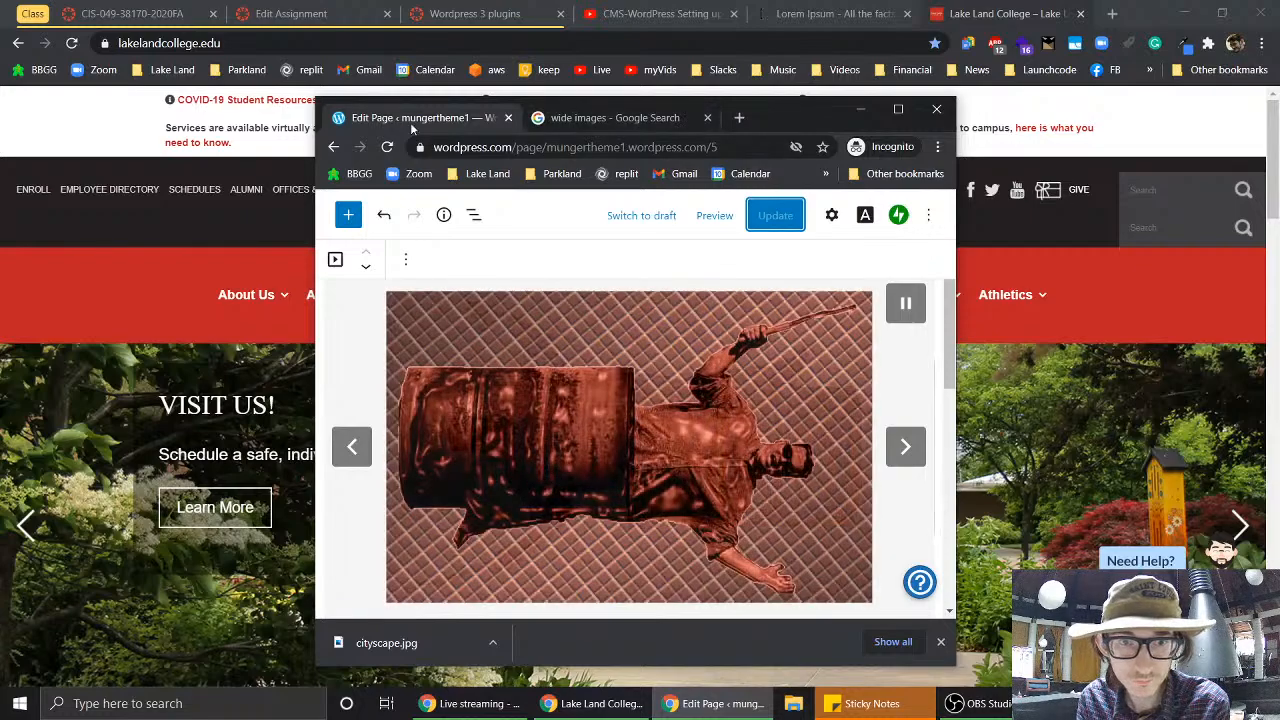
- Return to the 'wide images' Google results tab and maximize the browser
left_click(436, 148)
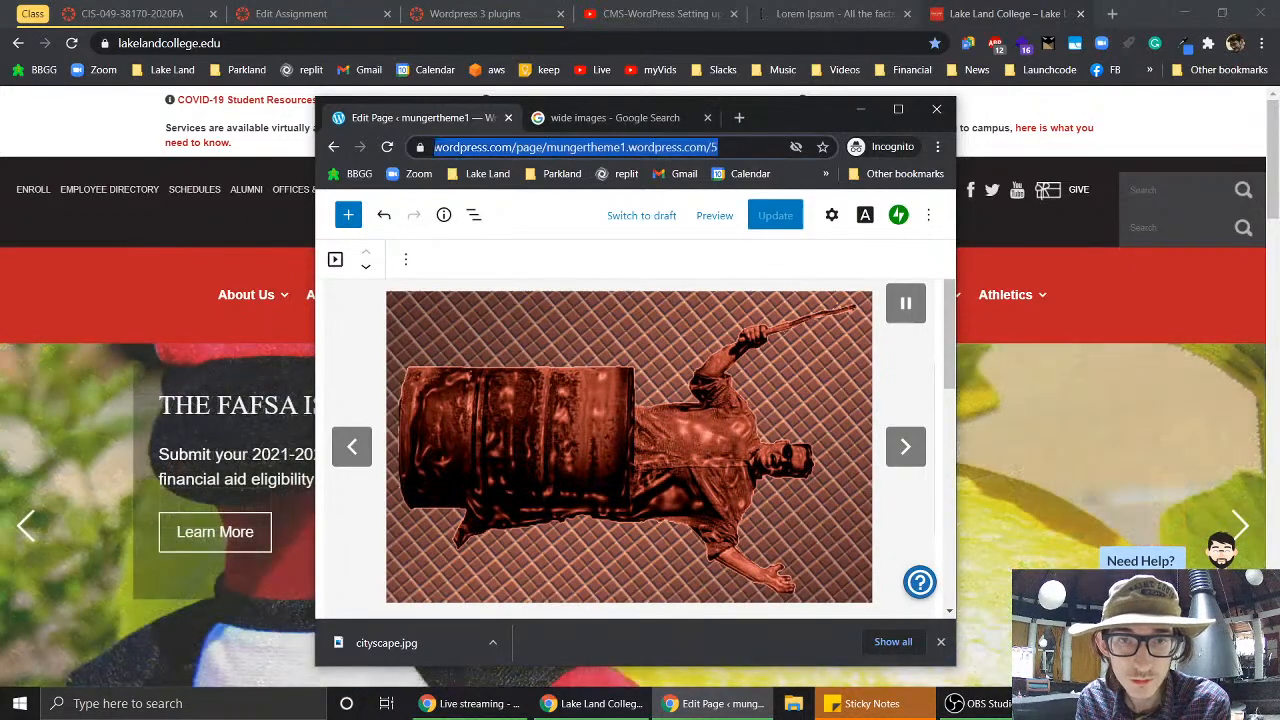
left_click(620, 118)
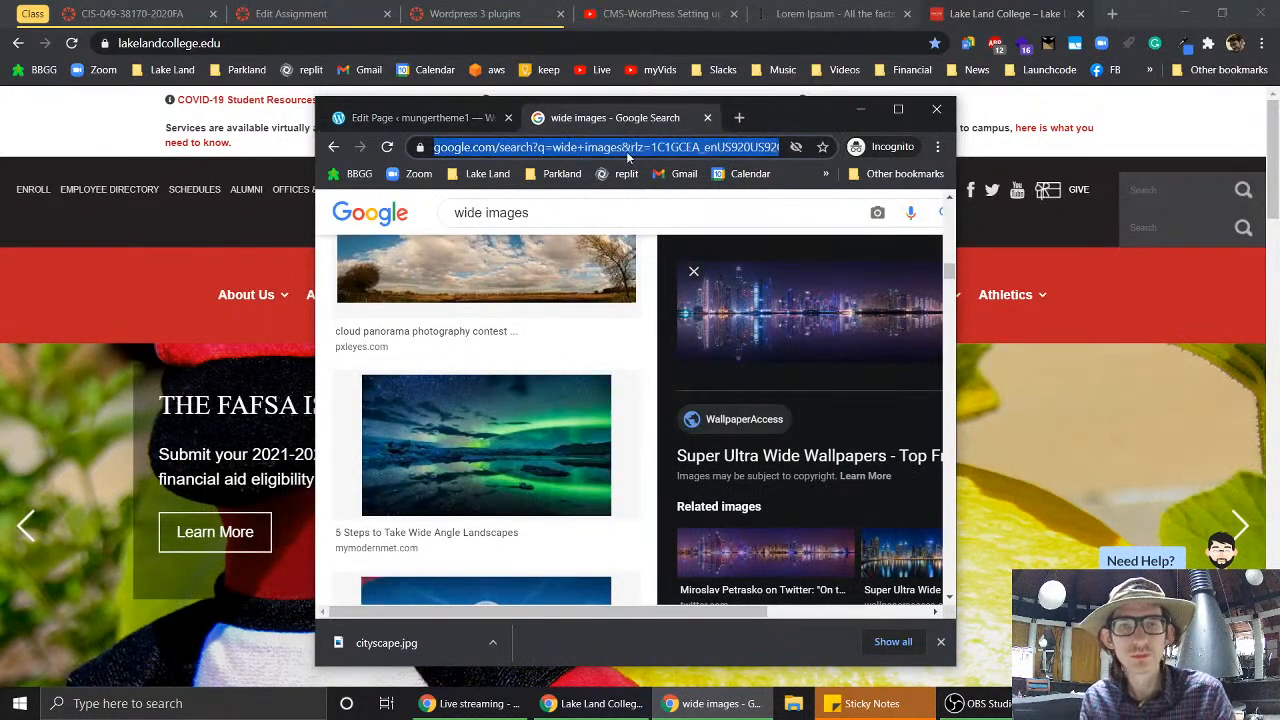
left_click(898, 108)
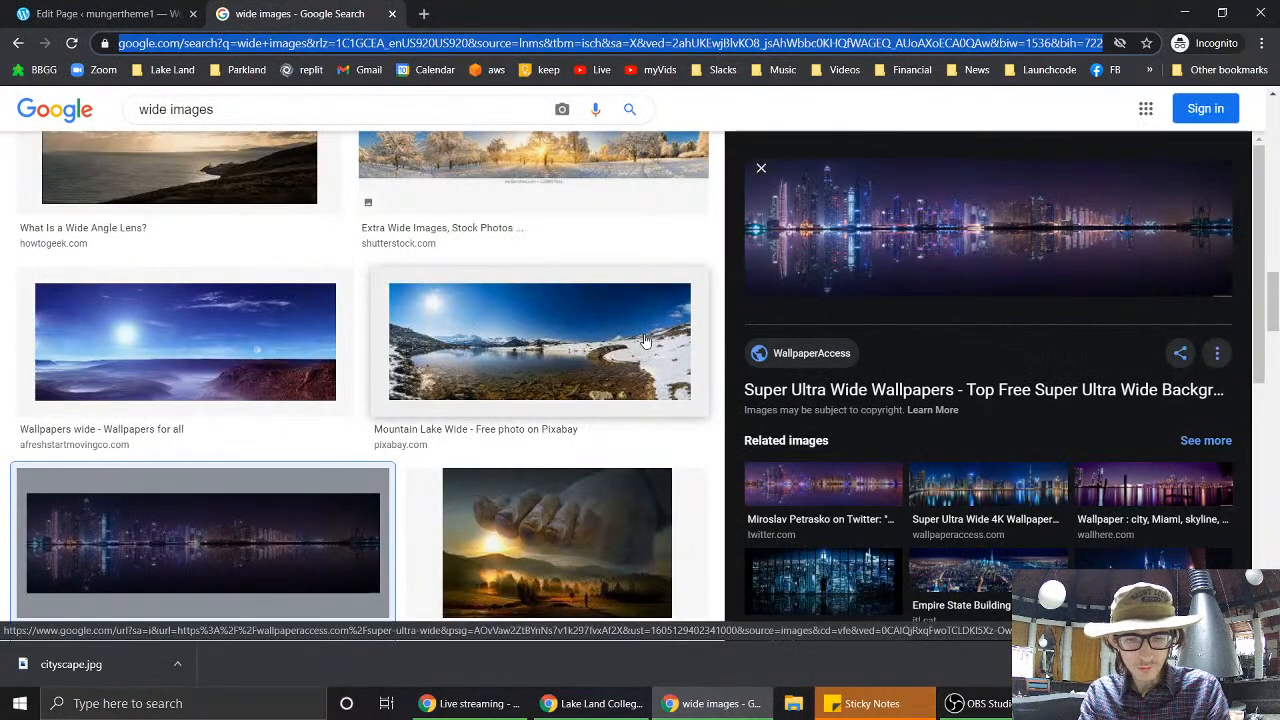
- Load mungertheme1.wordpress.com and step the slideshow back two slides to the cityscape
type("munger")
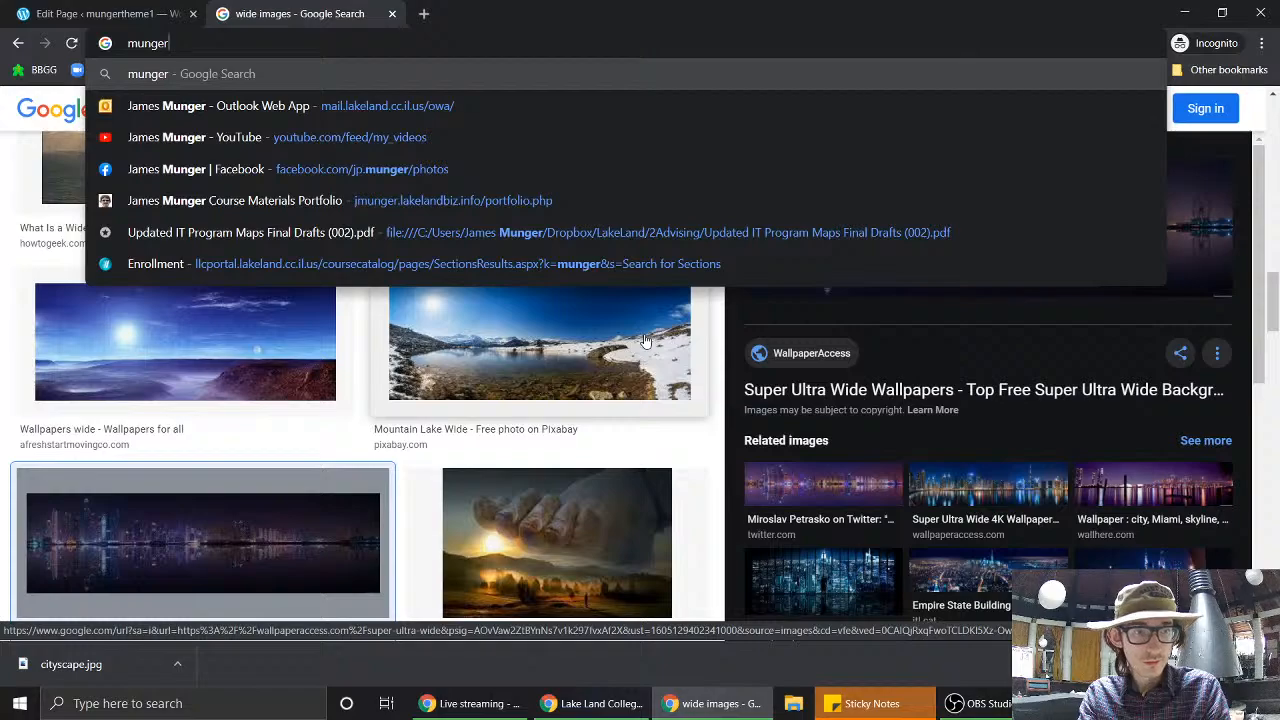
type("theme1")
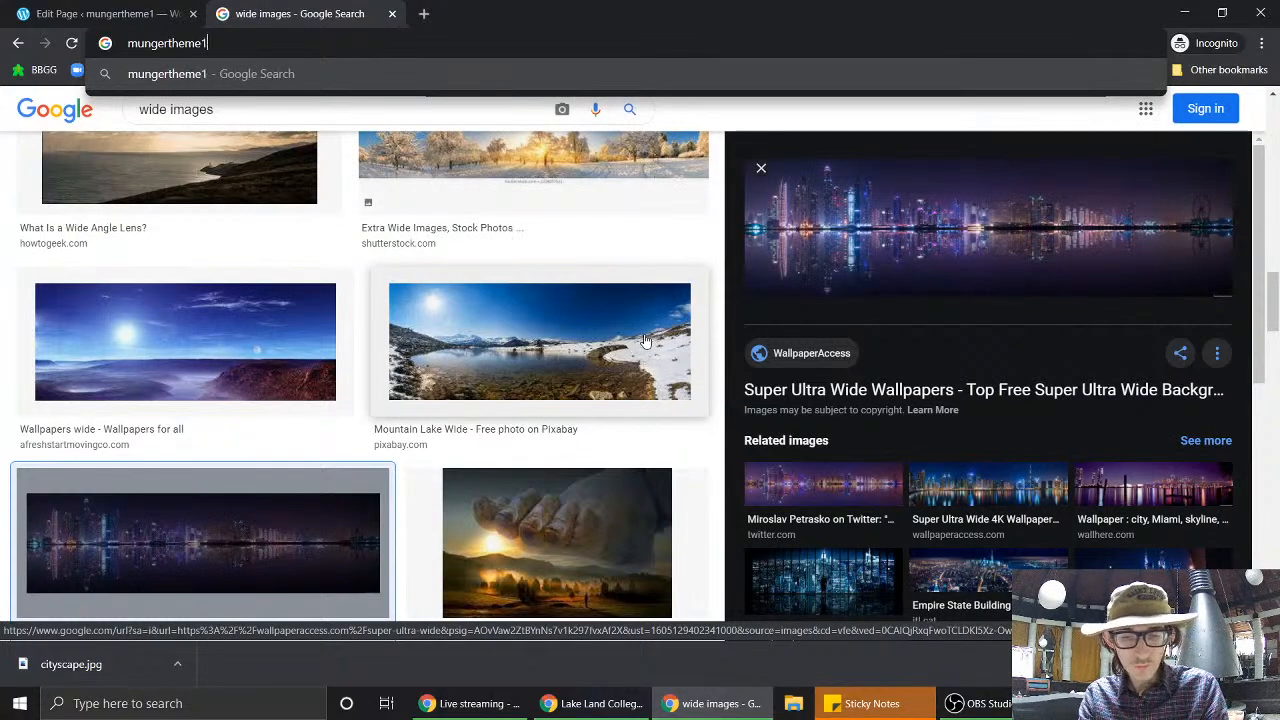
type(".wordpress")
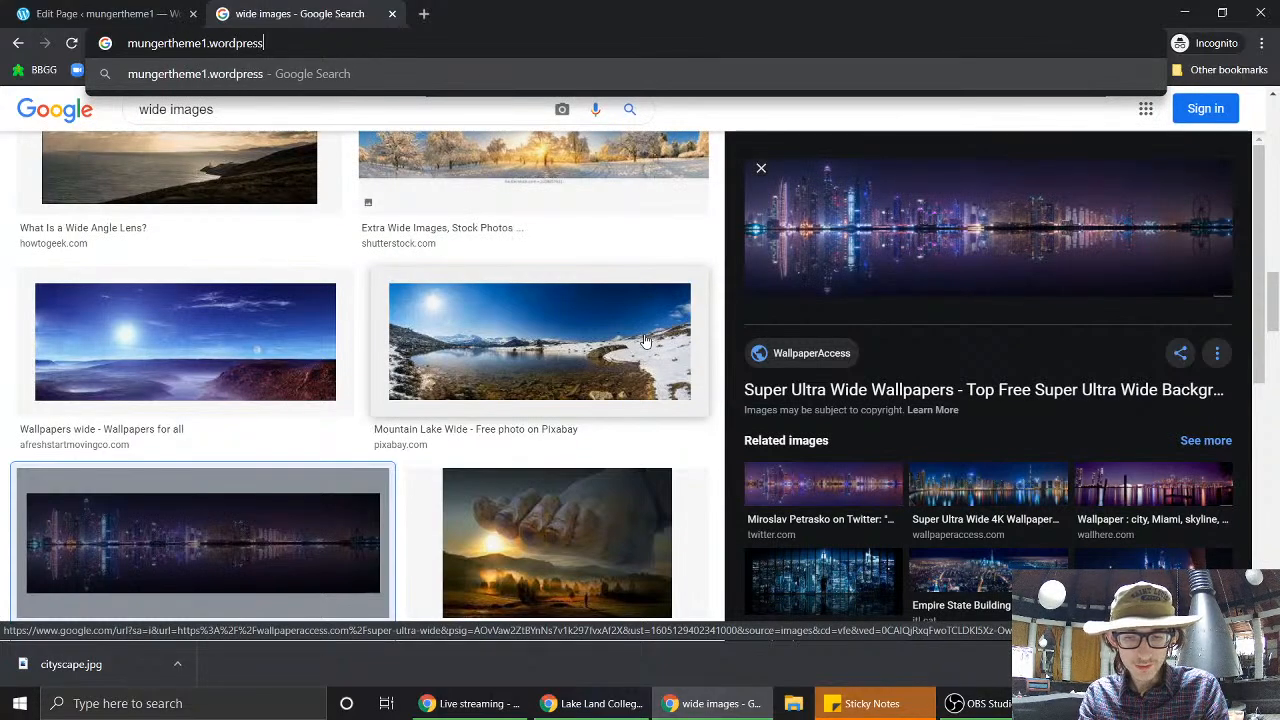
type(".com")
key("Return")
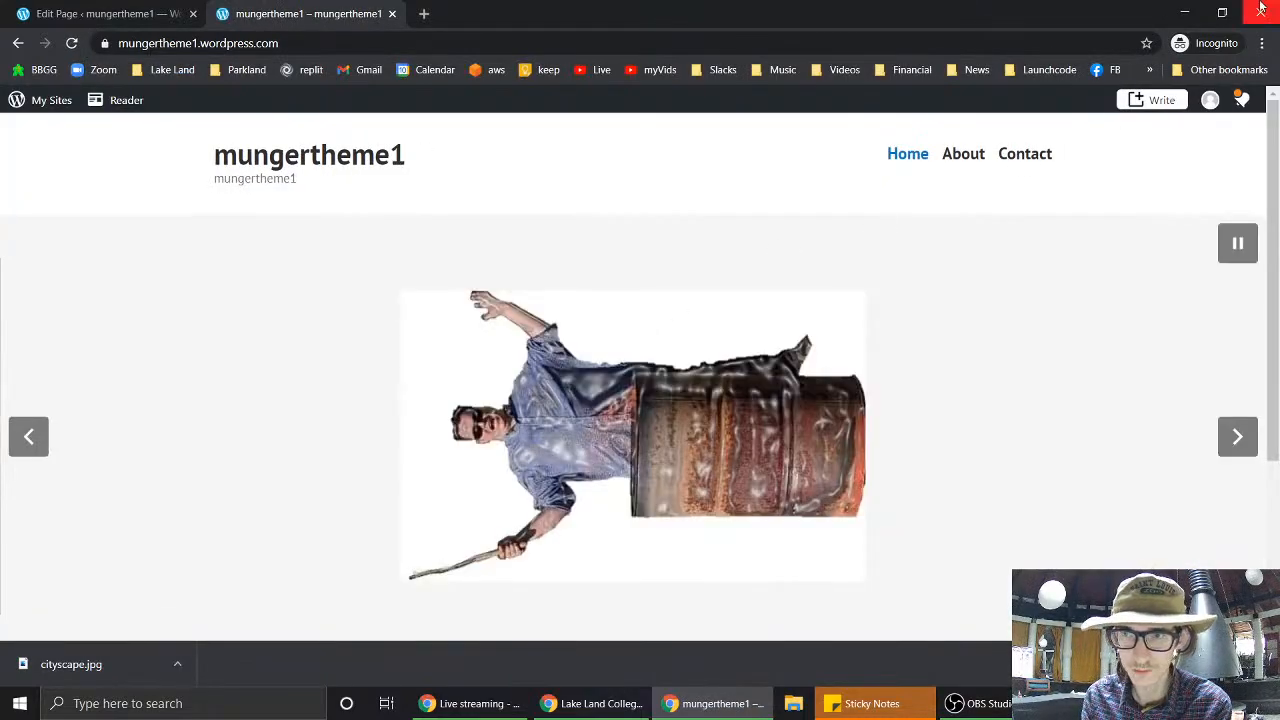
left_click(29, 437)
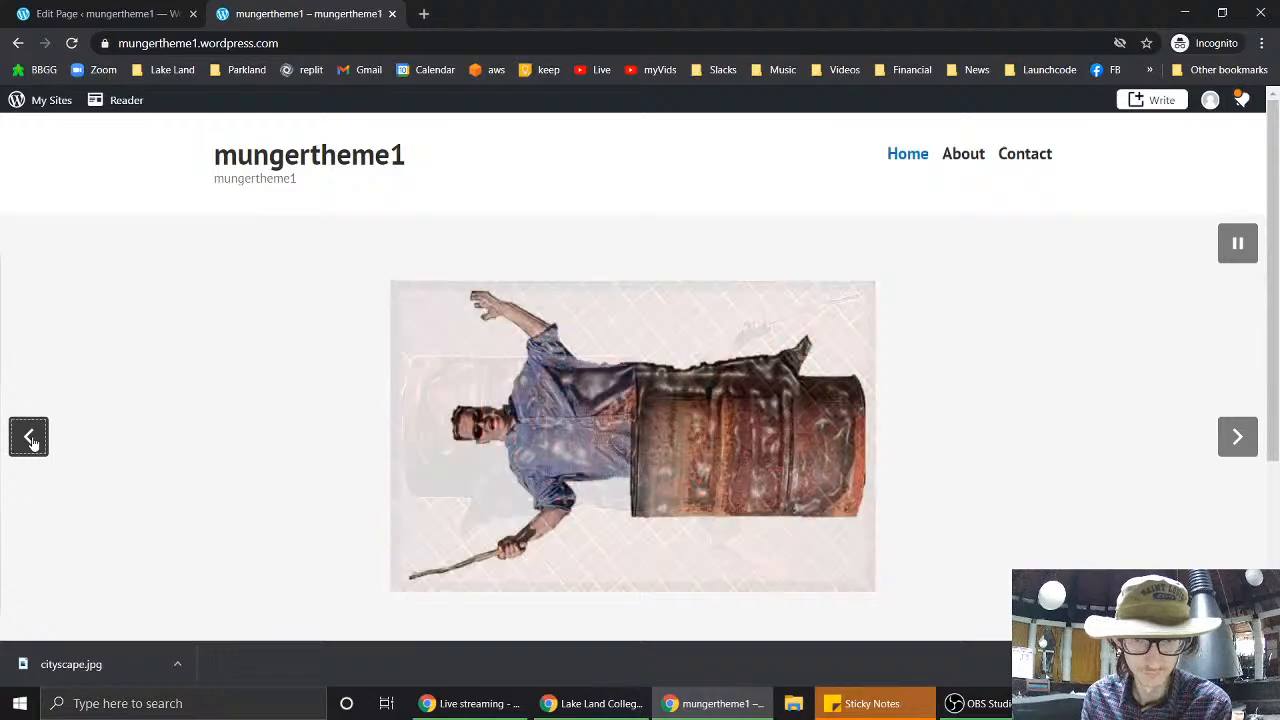
left_click(29, 437)
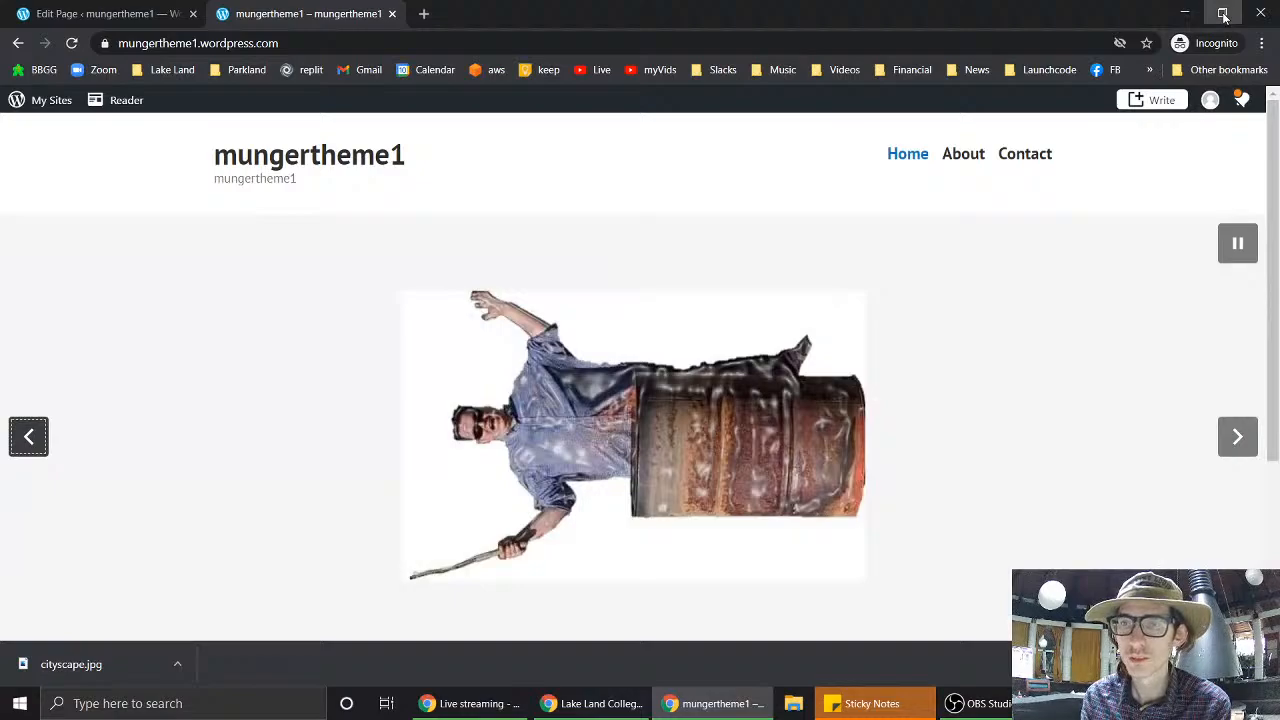
left_click(1222, 13)
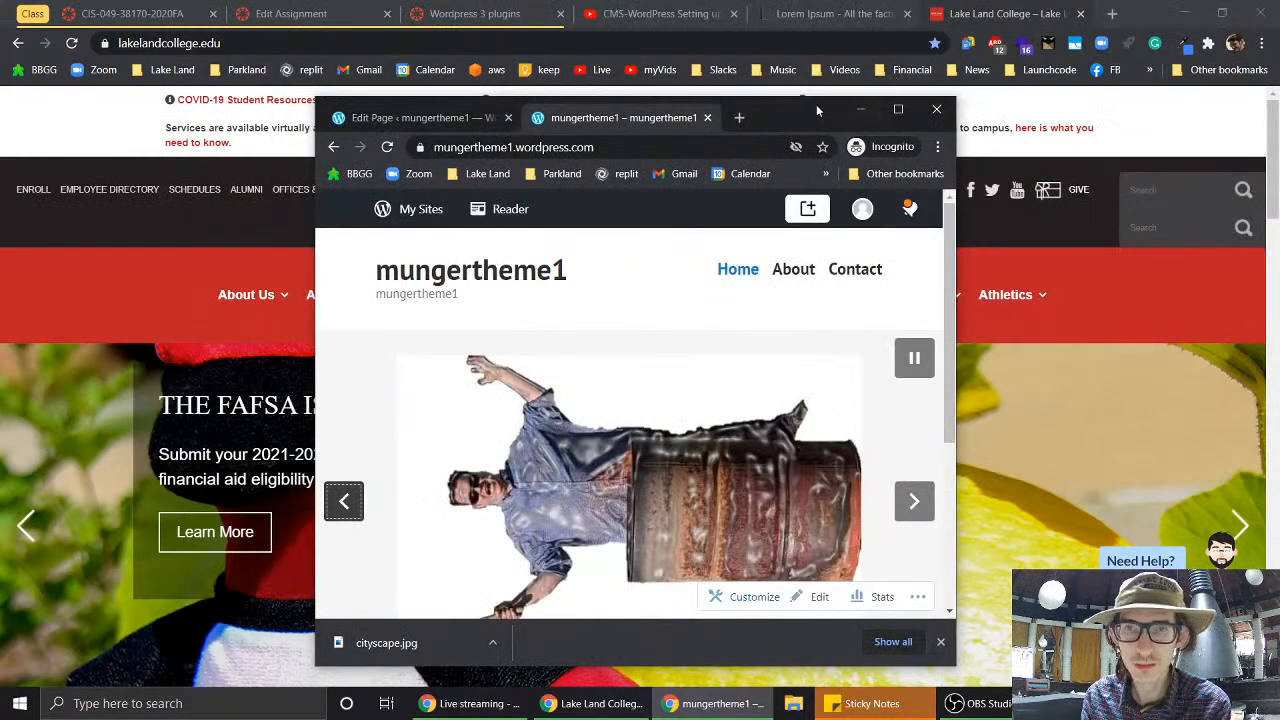
- Narrow the browser window, hide the downloads bar, and jump to the seventh, cityscape slide
left_click_drag(789, 108, 628, 28)
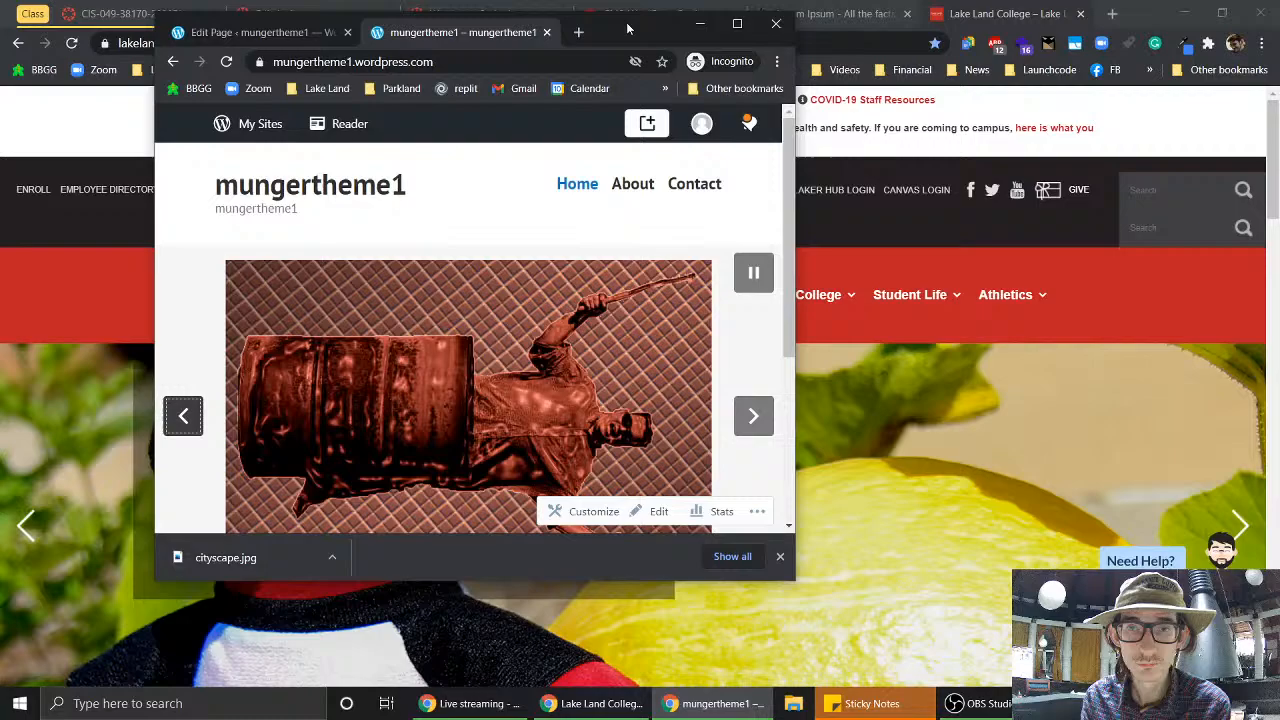
left_click(782, 556)
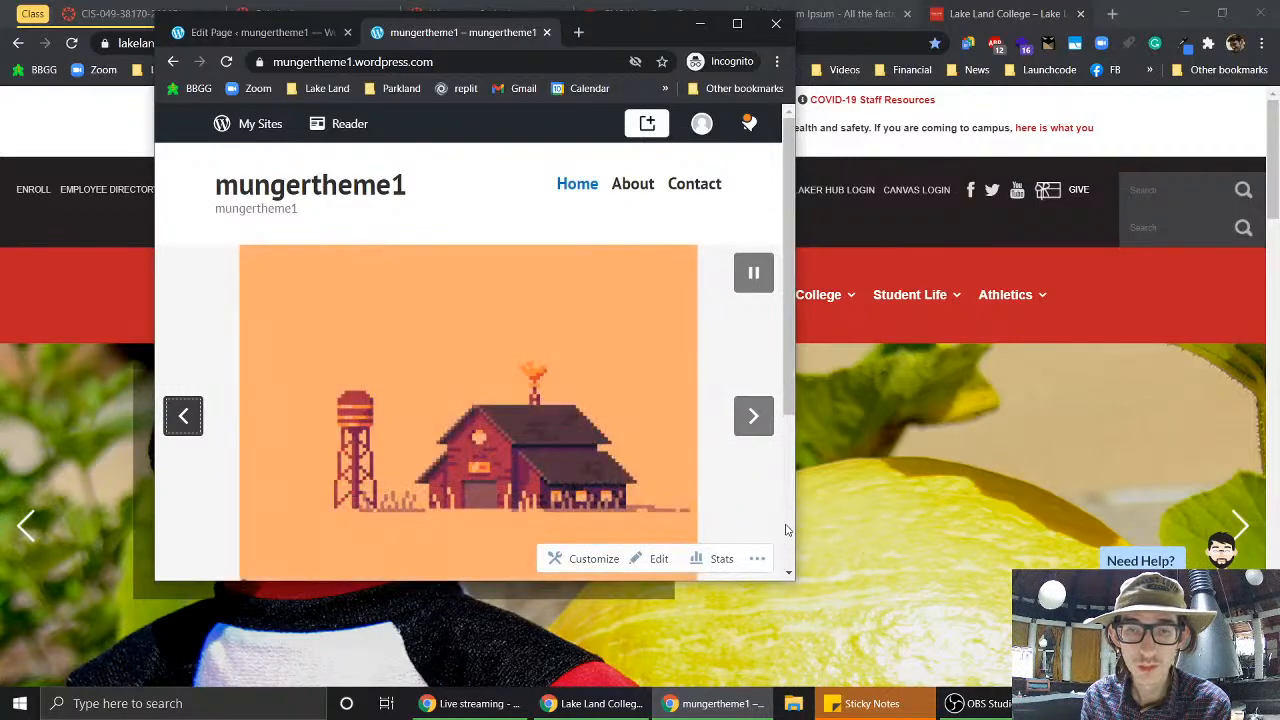
left_click_drag(797, 511, 570, 511)
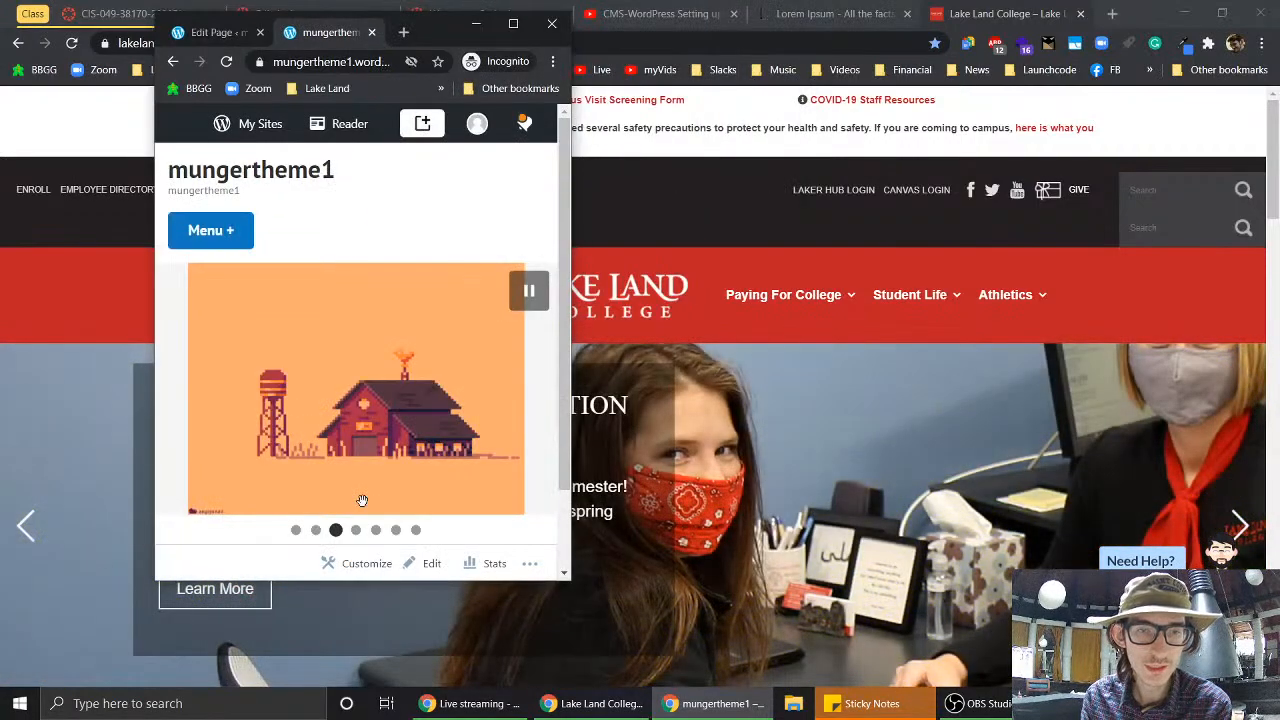
scroll(360, 470, "down", 1)
scroll(365, 422, "up", 1)
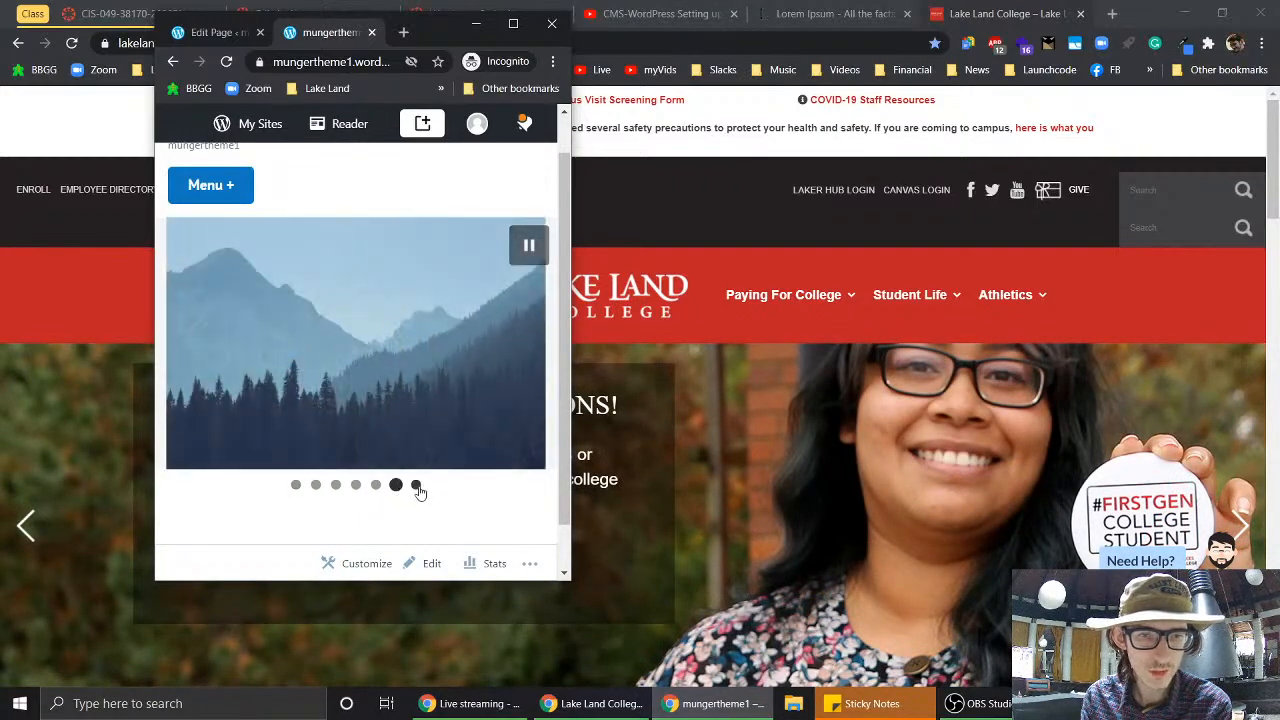
left_click(416, 485)
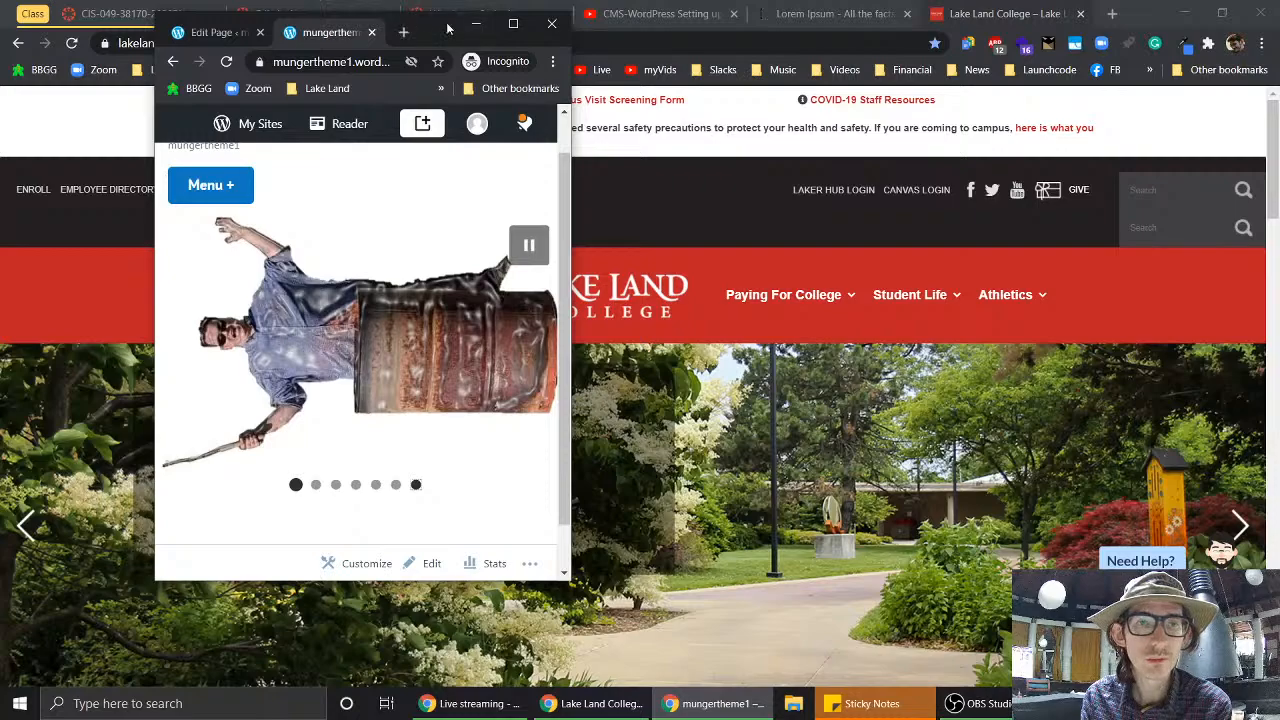
- Maximize the browser again and return to the mungertheme1 Edit Page tab
left_click(514, 26)
scroll(1004, 533, "up", 3)
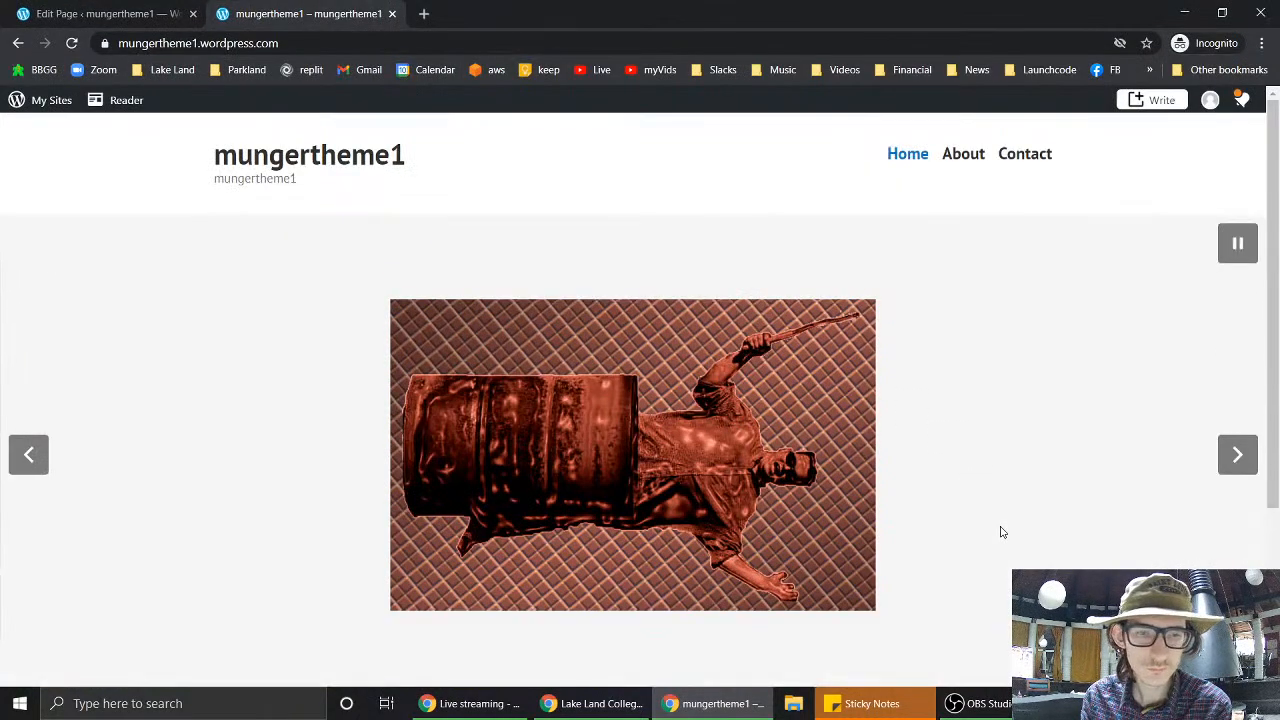
left_click(78, 12)
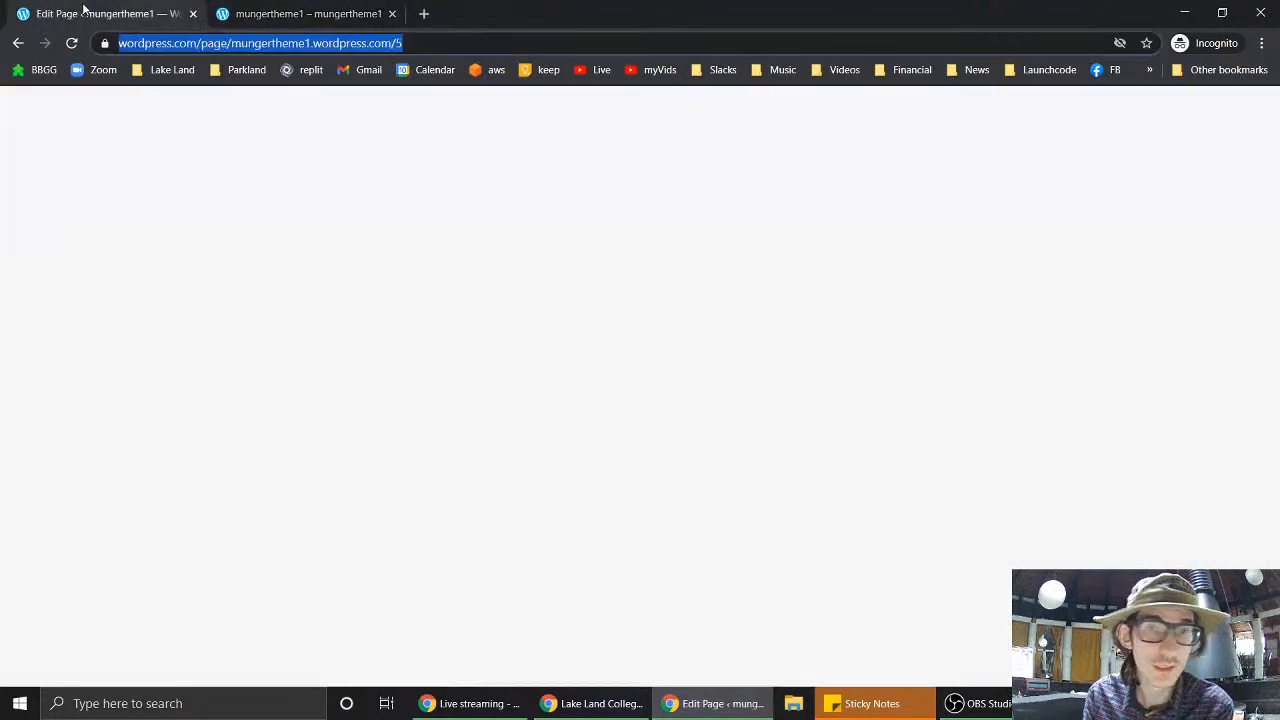
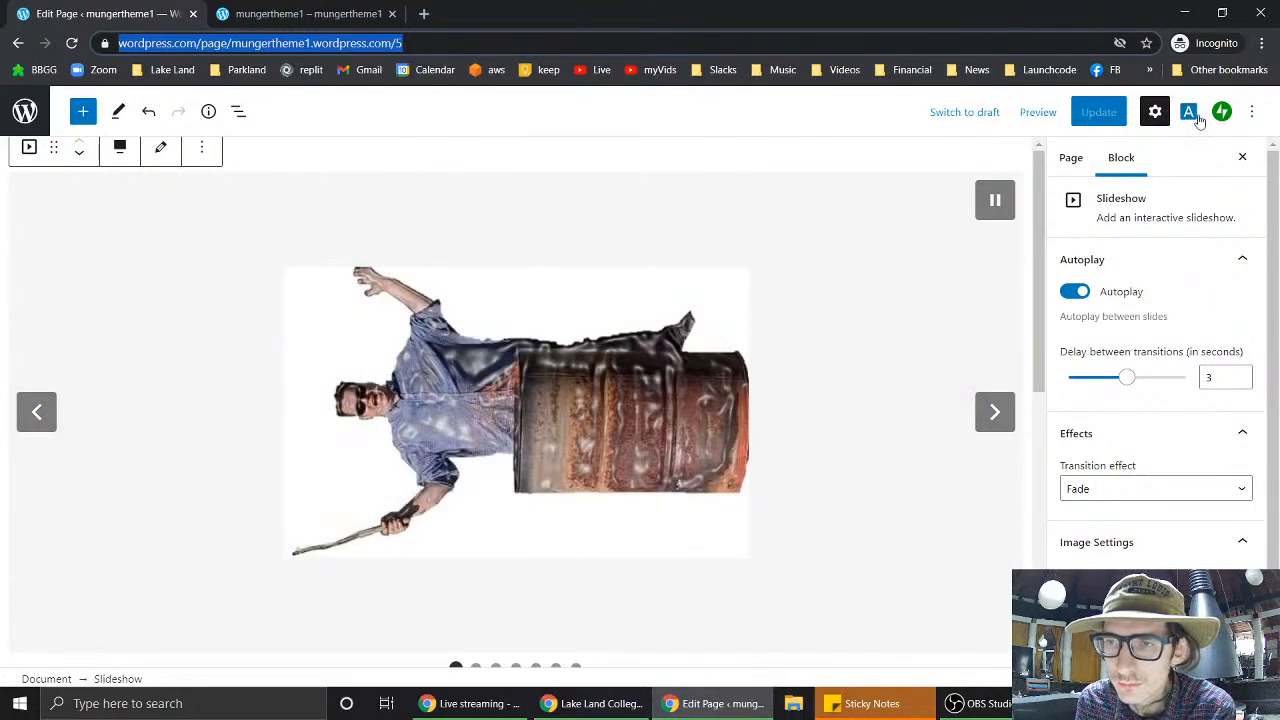
- Check the Lake Land College site's navigation menu in its window, then return to the WordPress editor
left_click(1251, 113)
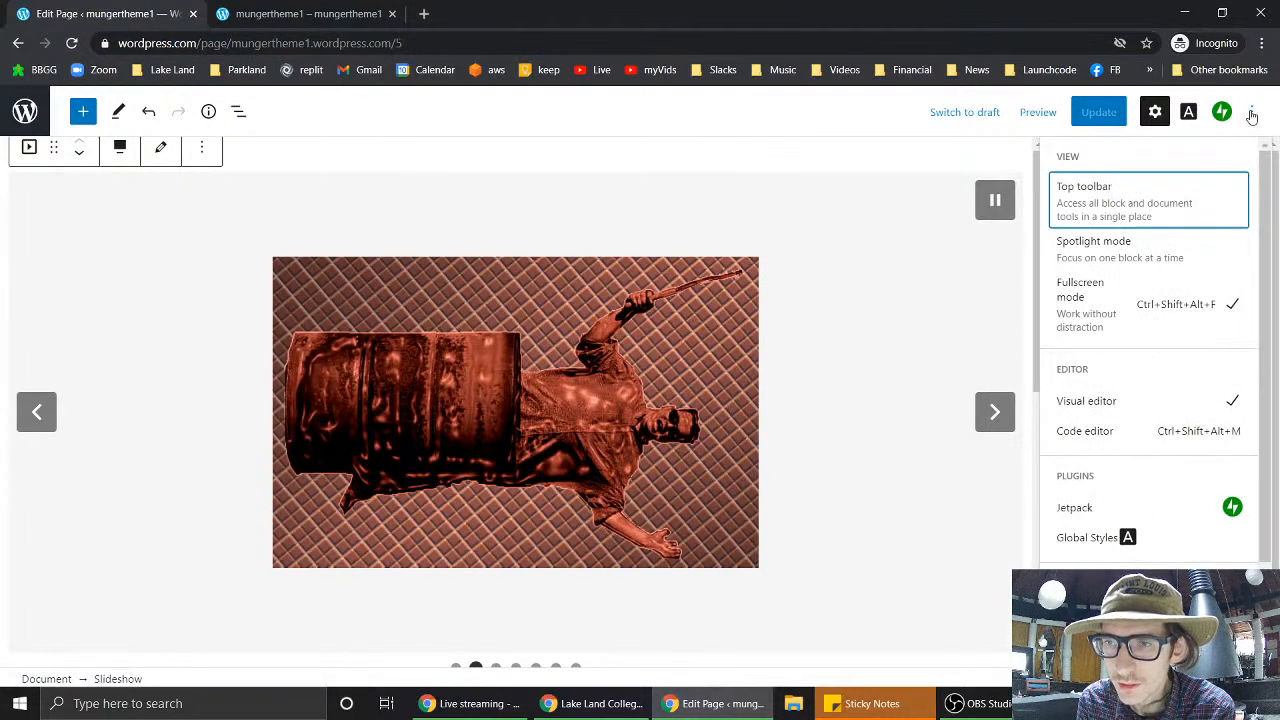
left_click(1251, 115)
left_click(1251, 113)
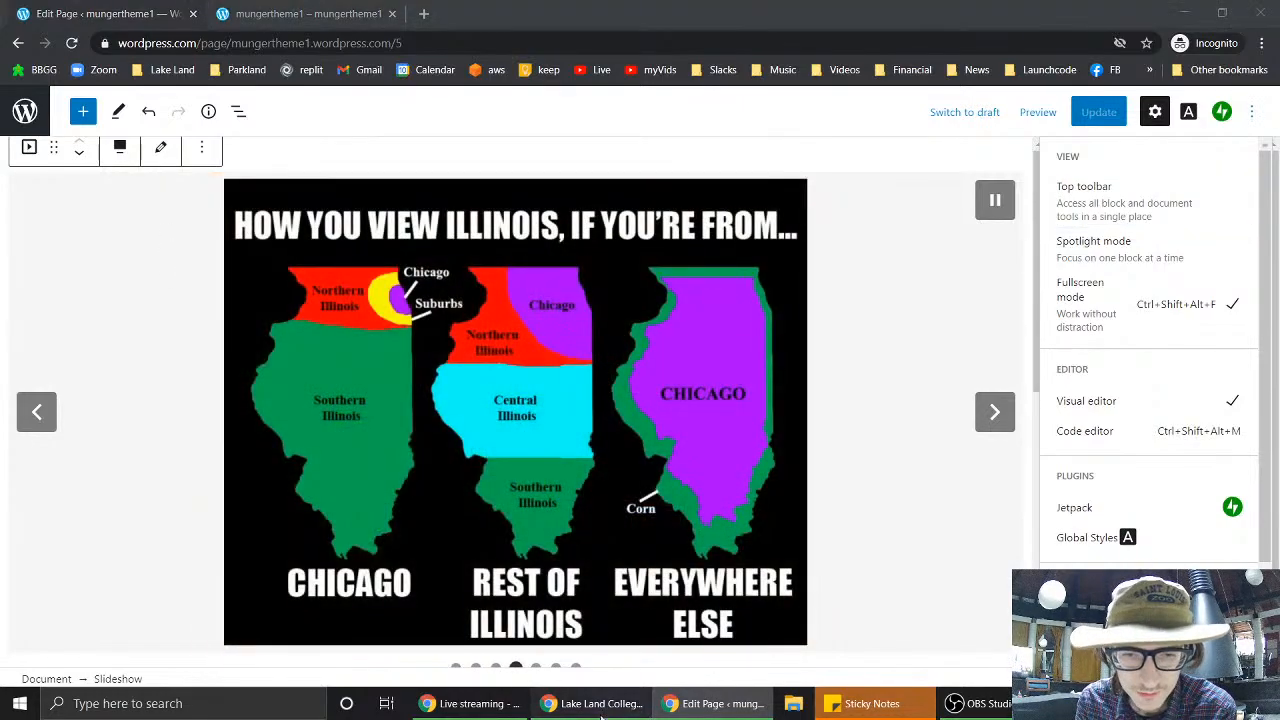
left_click(593, 703)
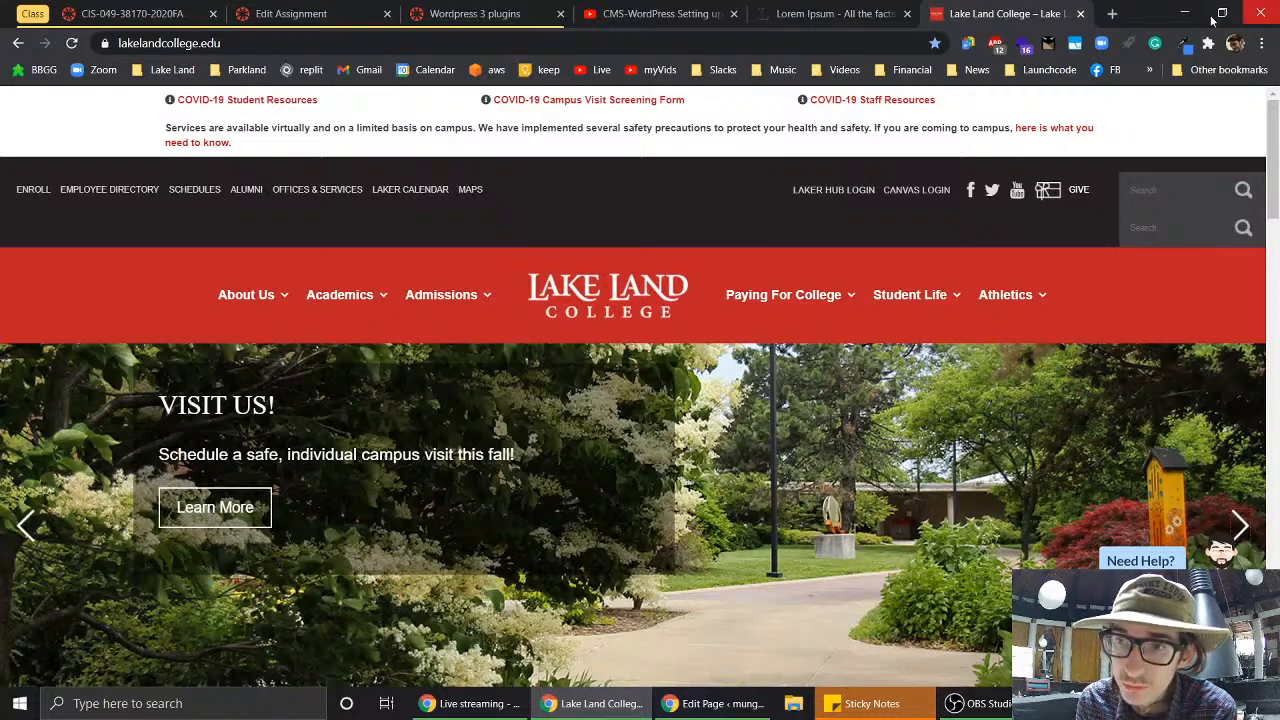
left_click(1221, 14)
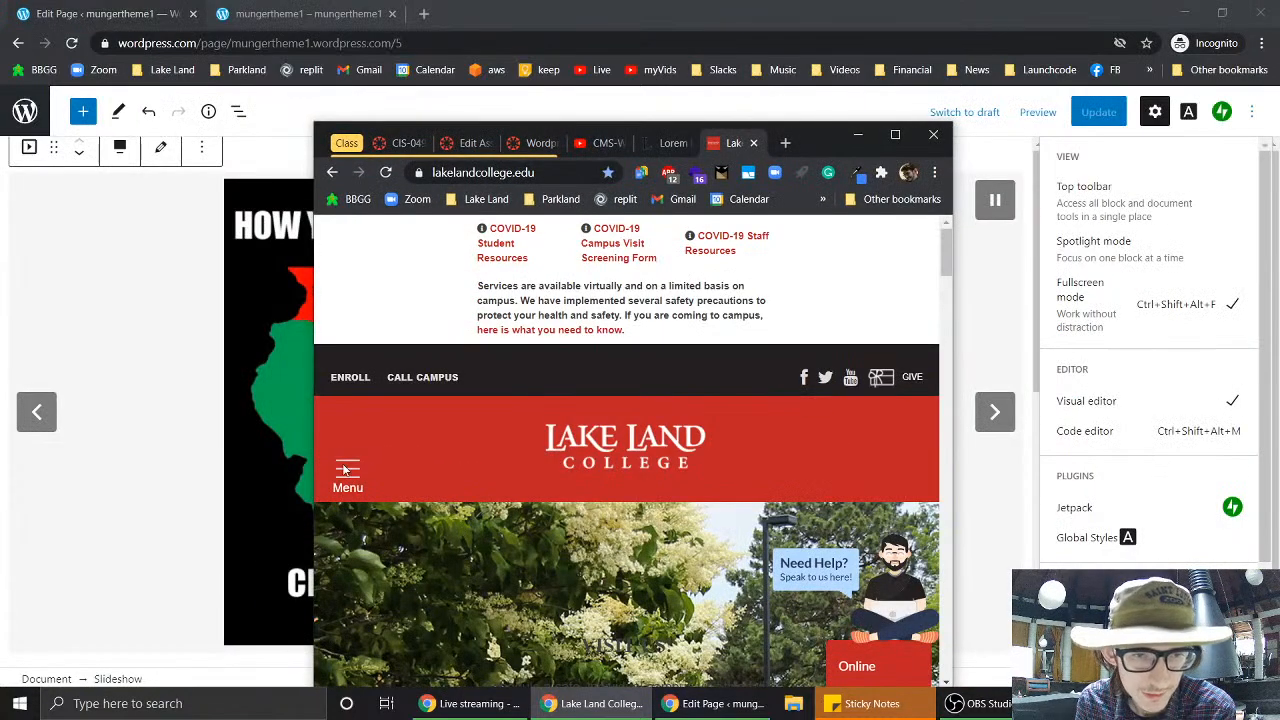
left_click(358, 472)
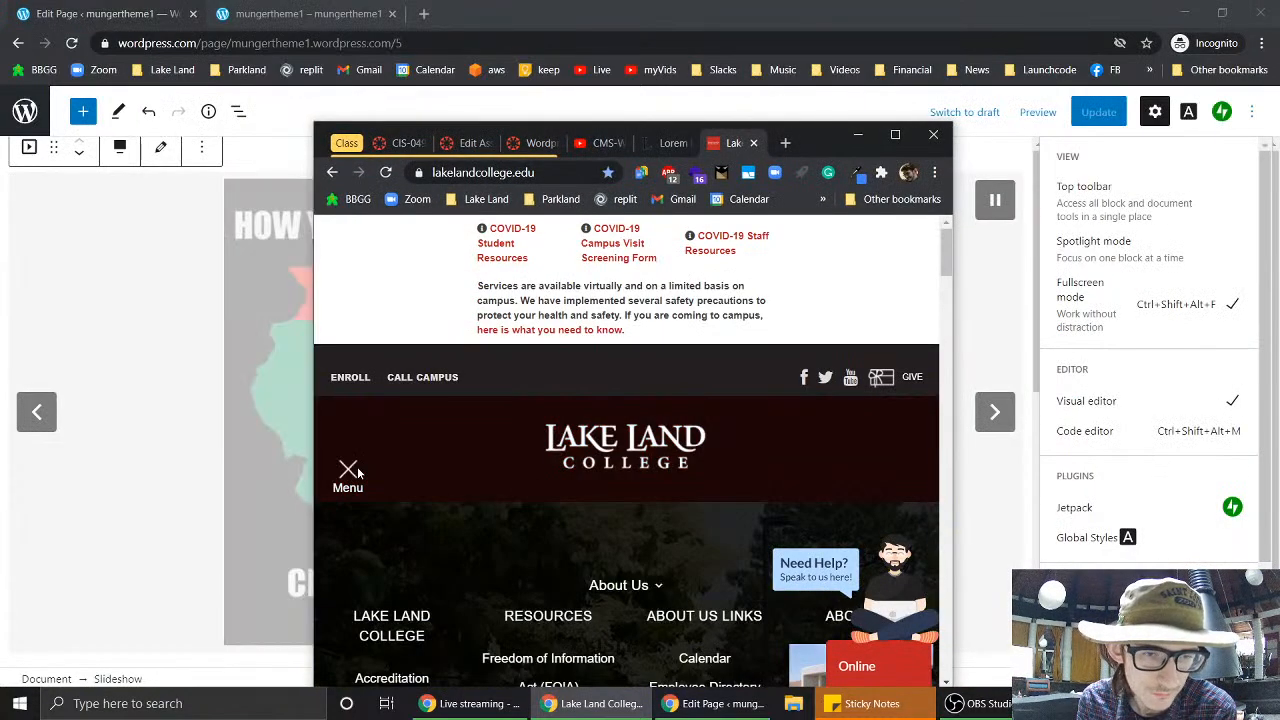
left_click(350, 472)
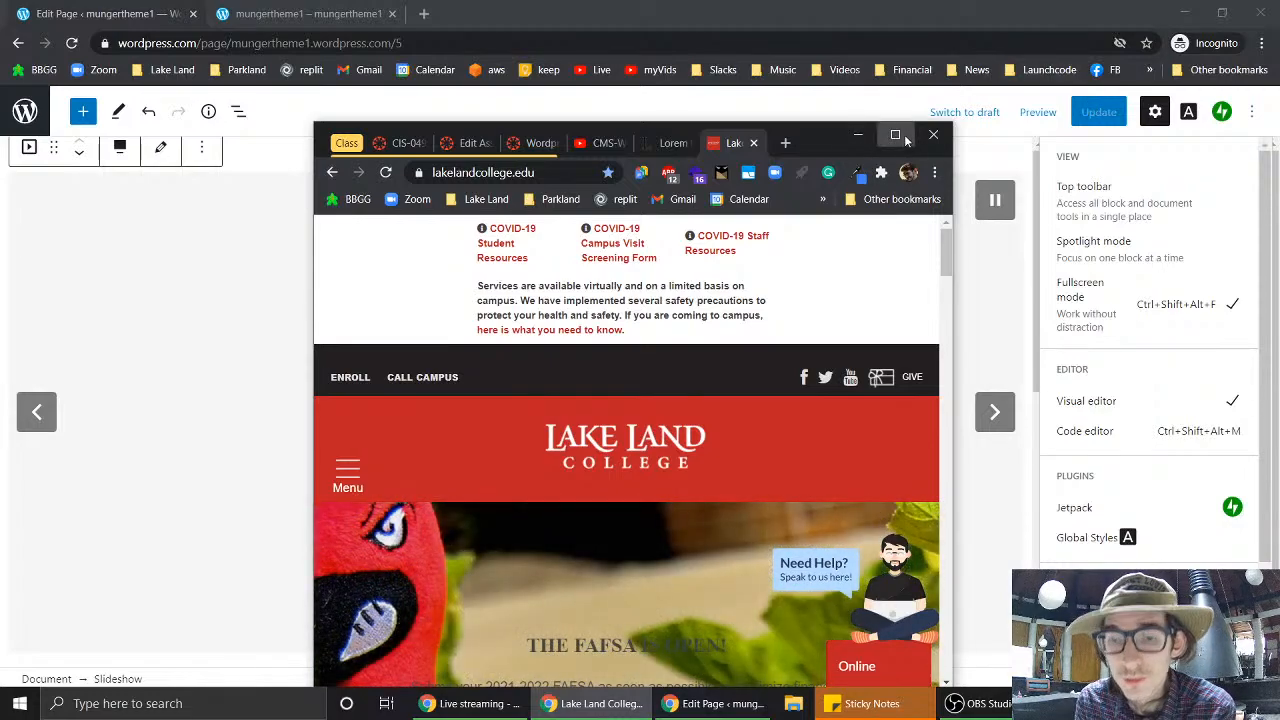
left_click(895, 134)
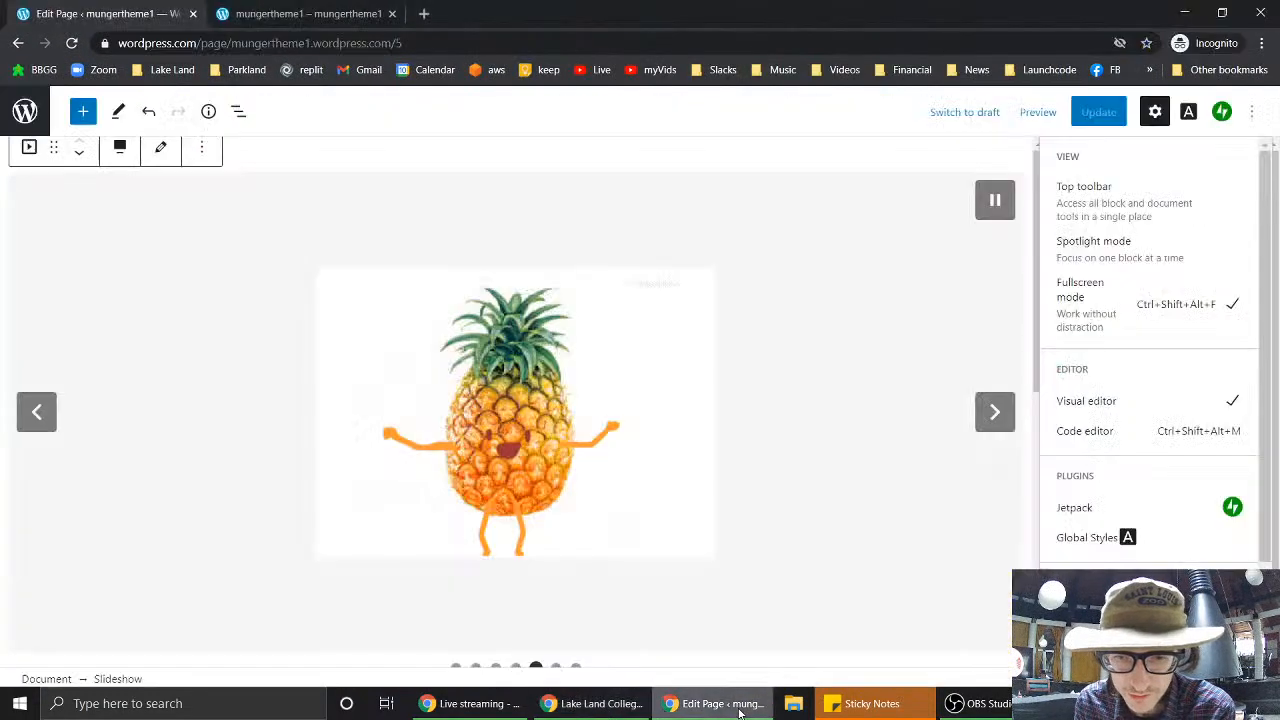
left_click(738, 708)
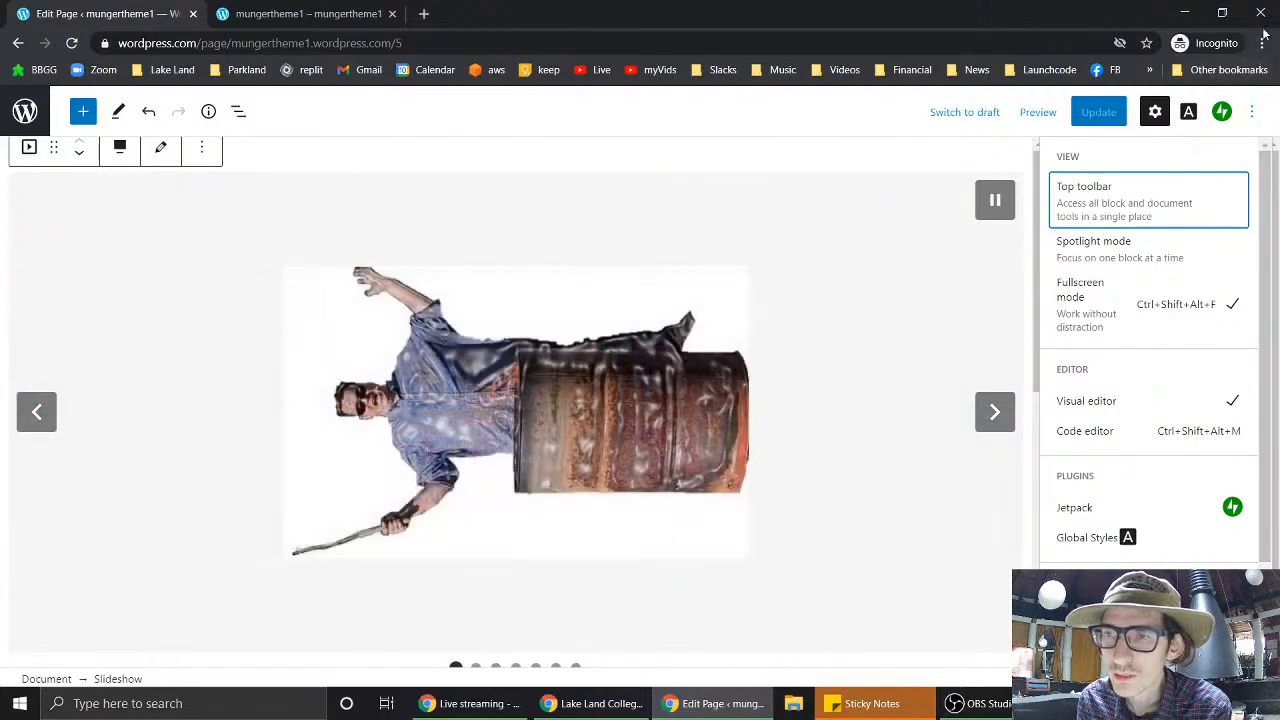
- Turn on Spotlight mode from the editor's View options
left_click(1261, 43)
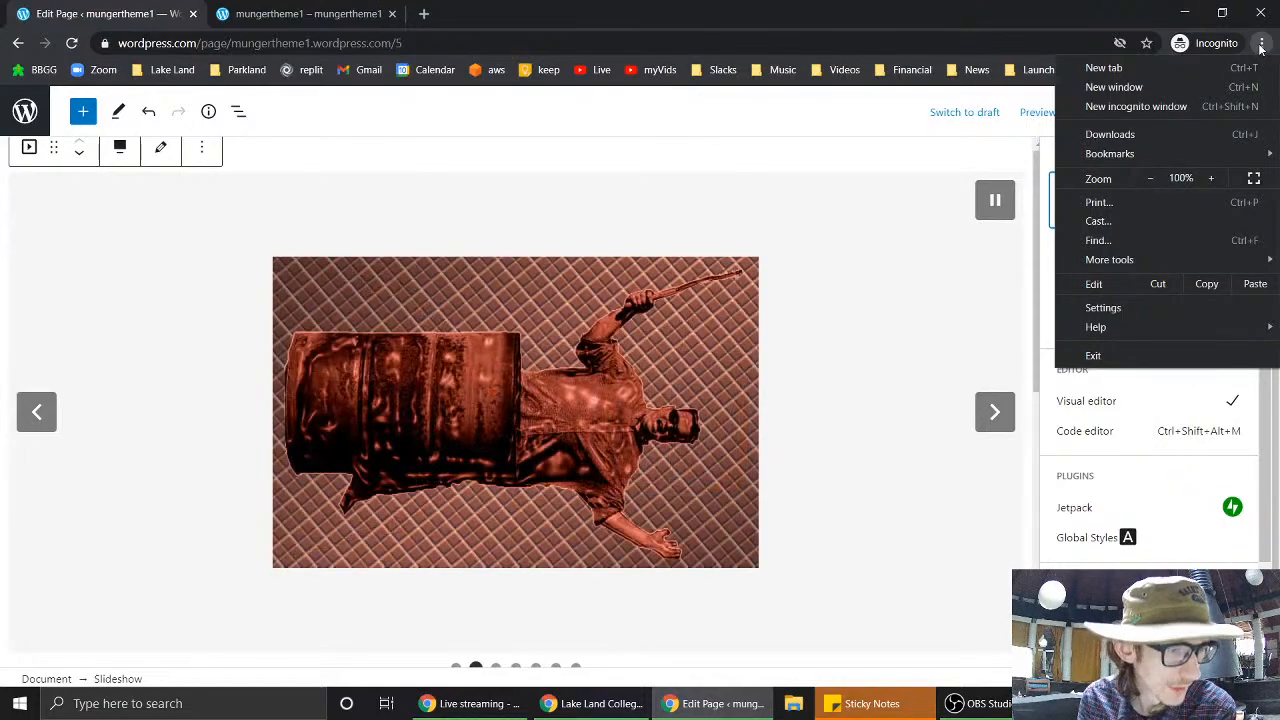
left_click(1261, 44)
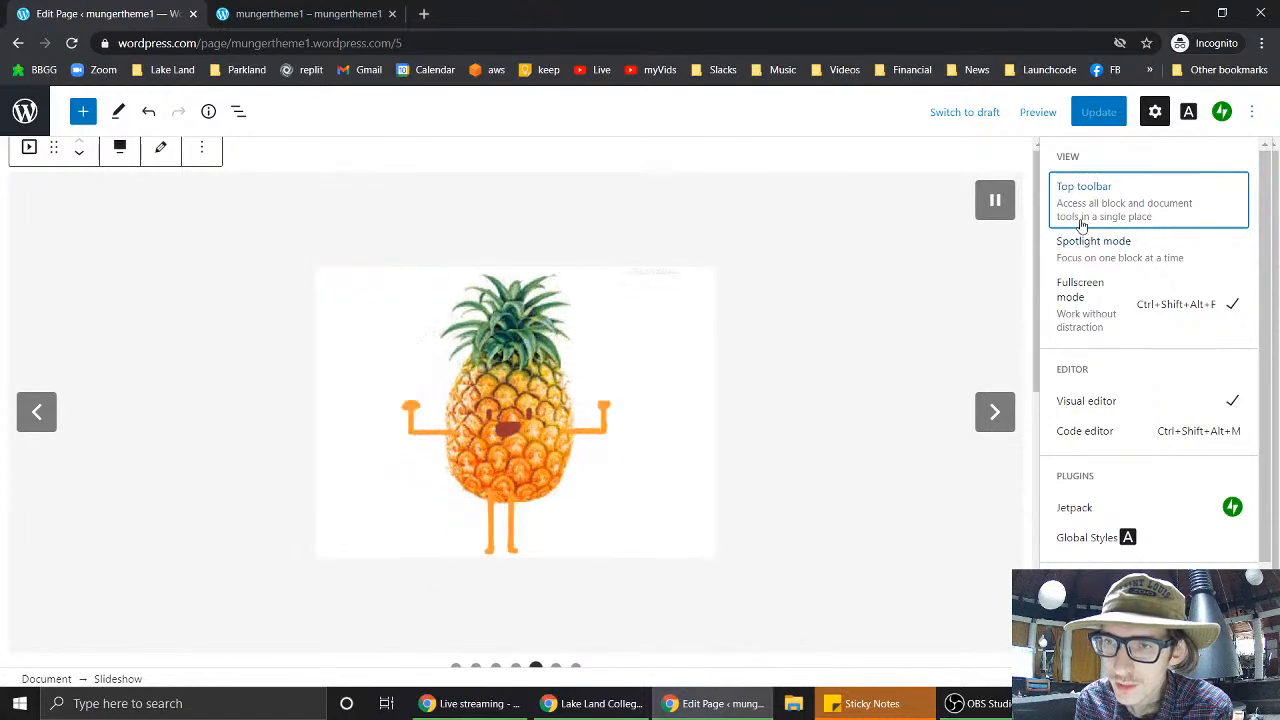
left_click(1121, 257)
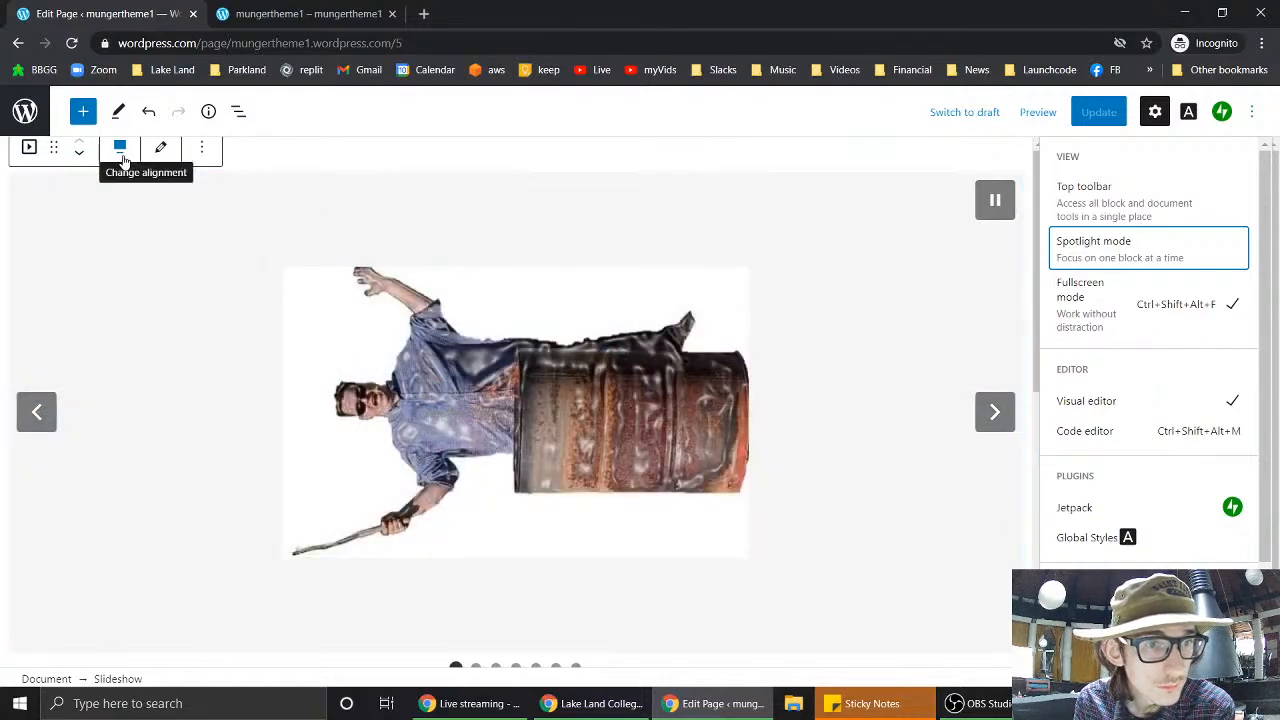
- Change the slideshow alignment to Wide width, then Full width, and advance to the next slide
left_click(120, 150)
left_click(120, 150)
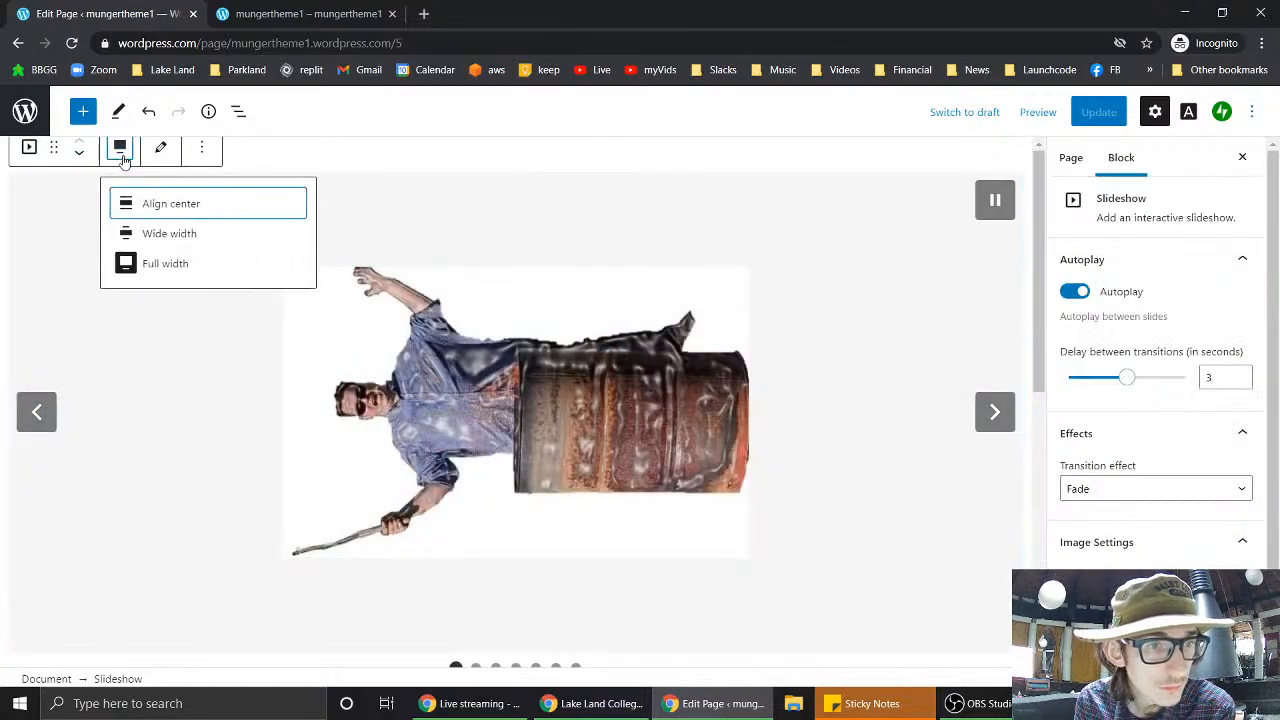
left_click(121, 151)
left_click(123, 159)
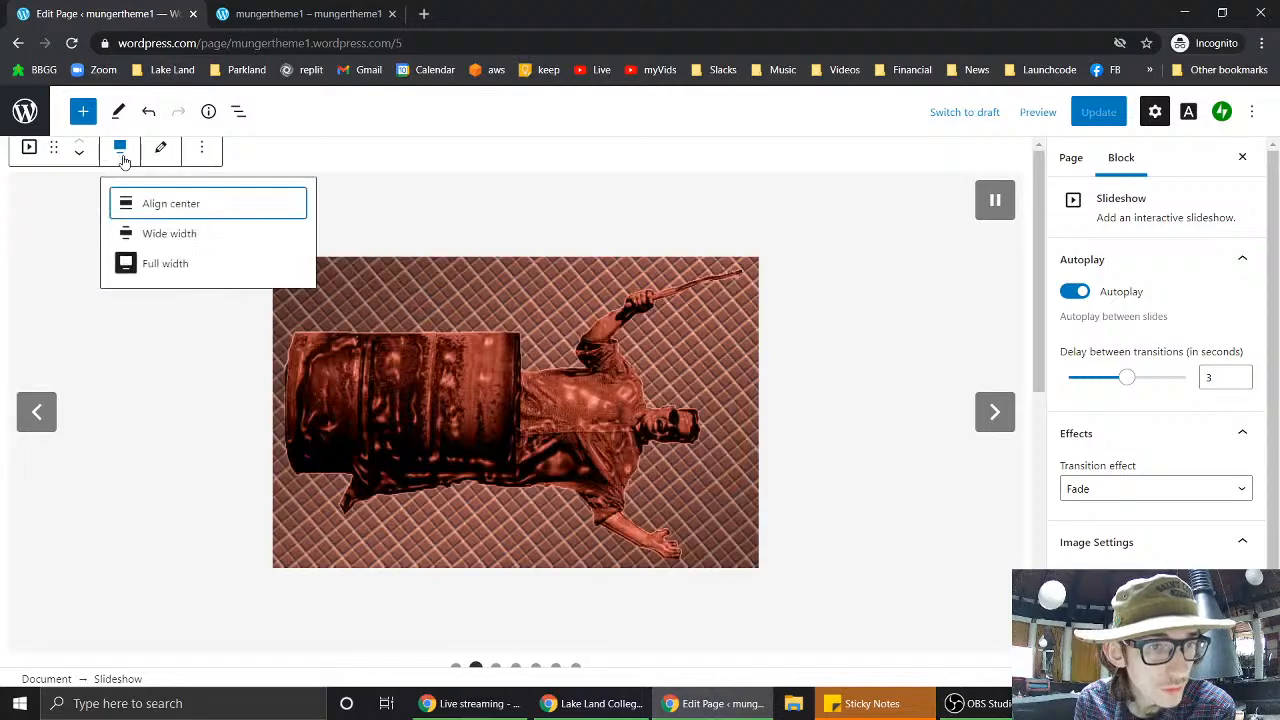
left_click(178, 235)
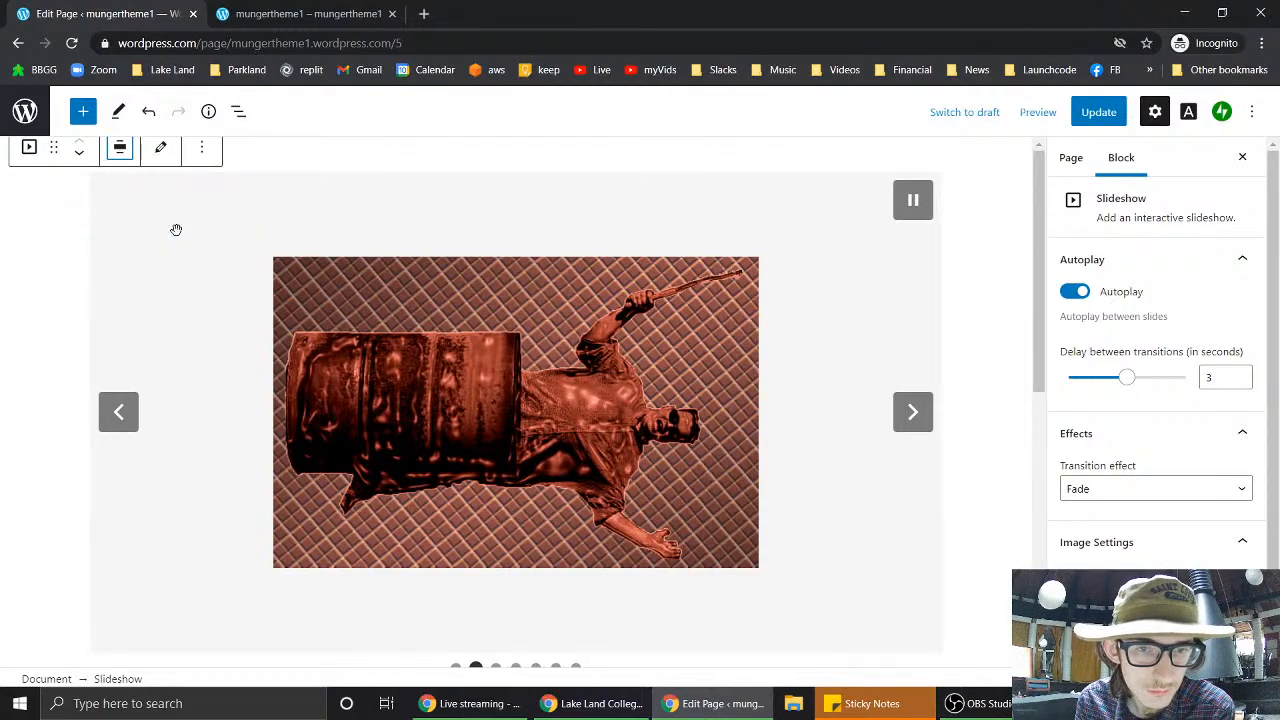
left_click(120, 152)
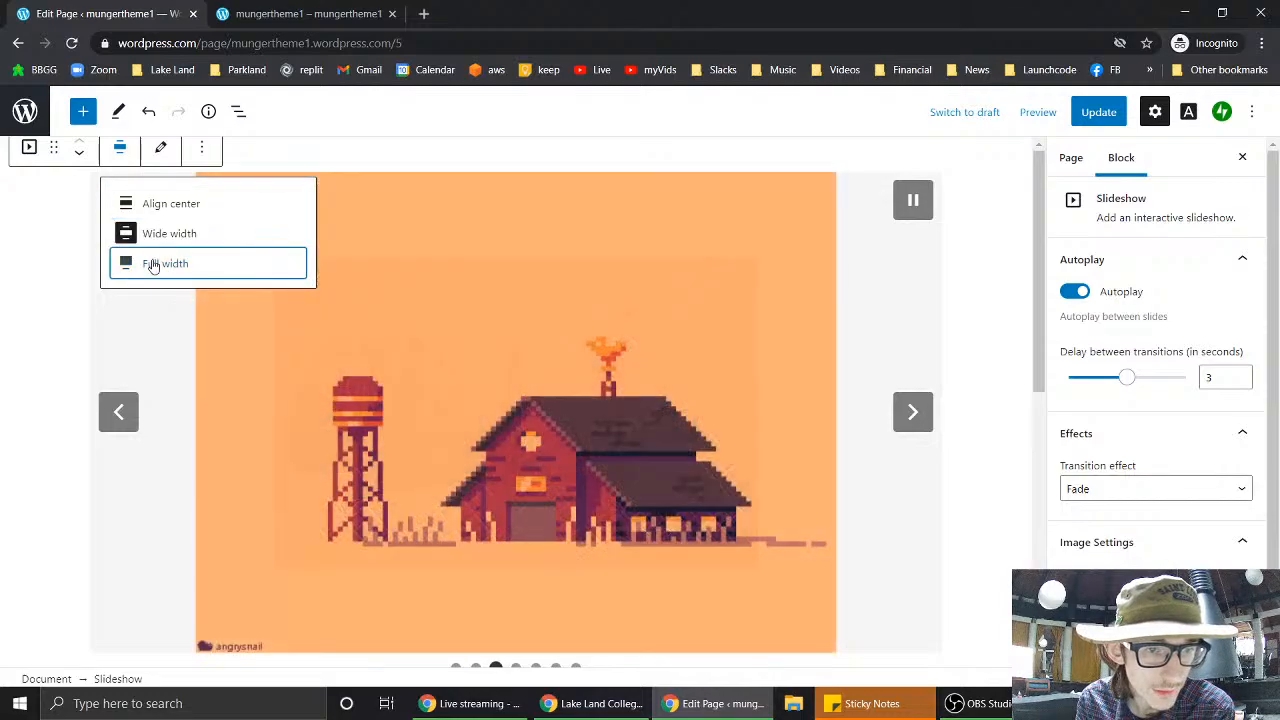
left_click(153, 264)
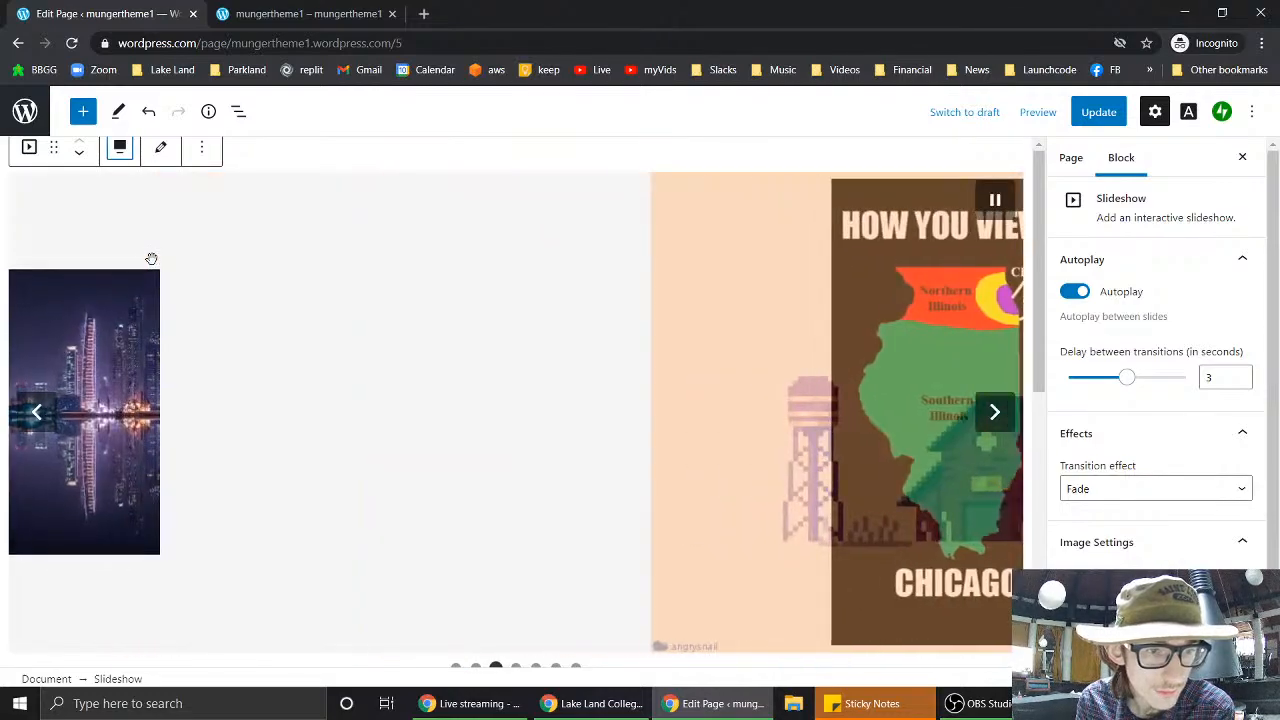
left_click(988, 426)
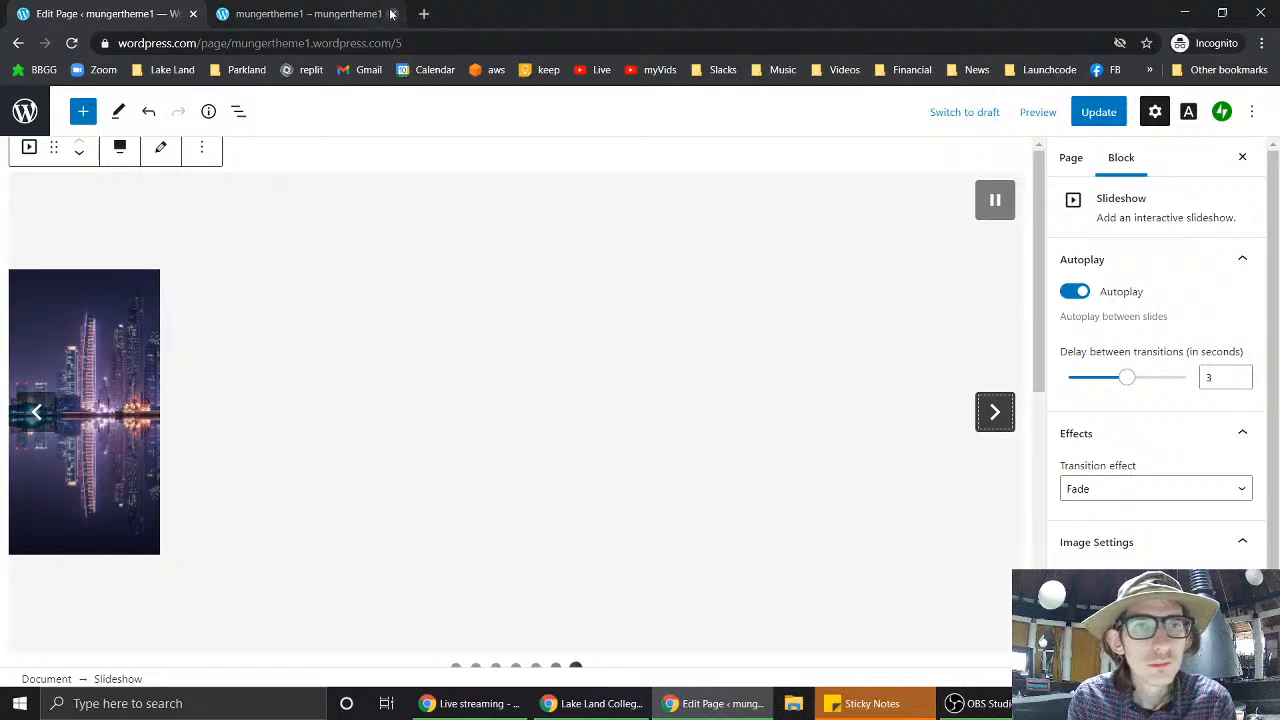
- Search Google for 'wordpress slideshow aspect ratio' in a new tab
left_click(425, 13)
type("wordr")
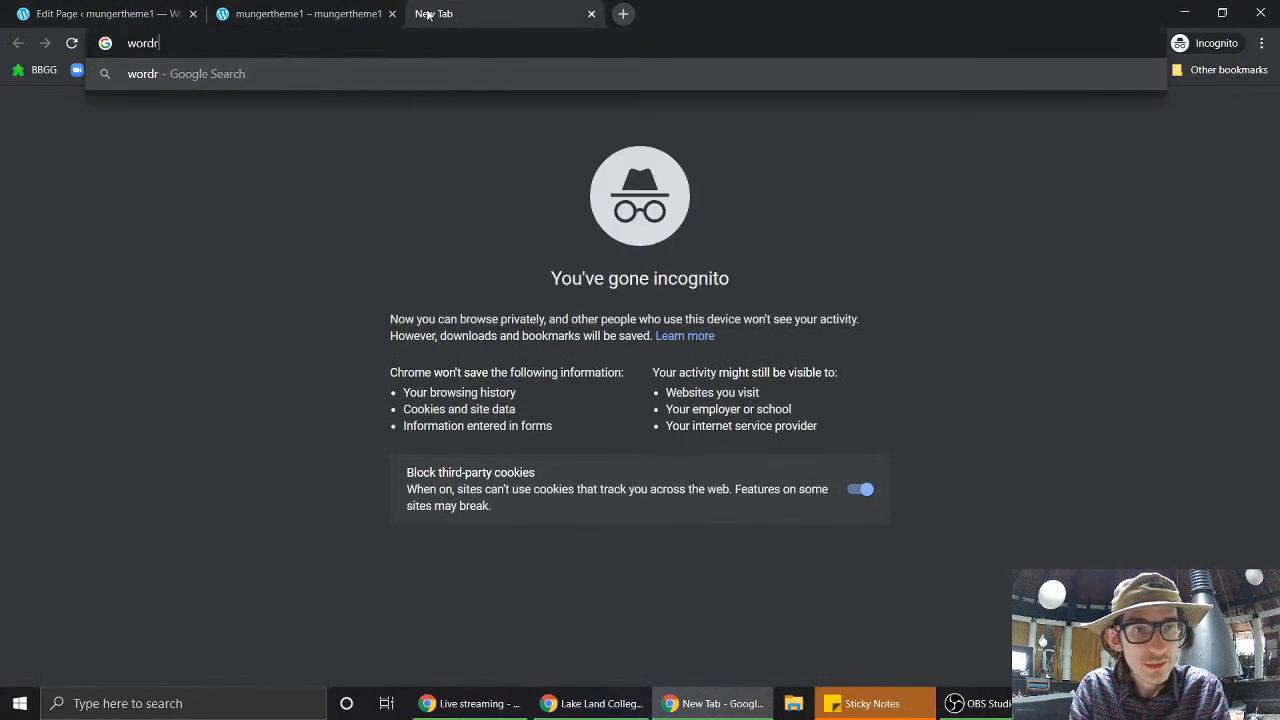
key("BackSpace")
type("p")
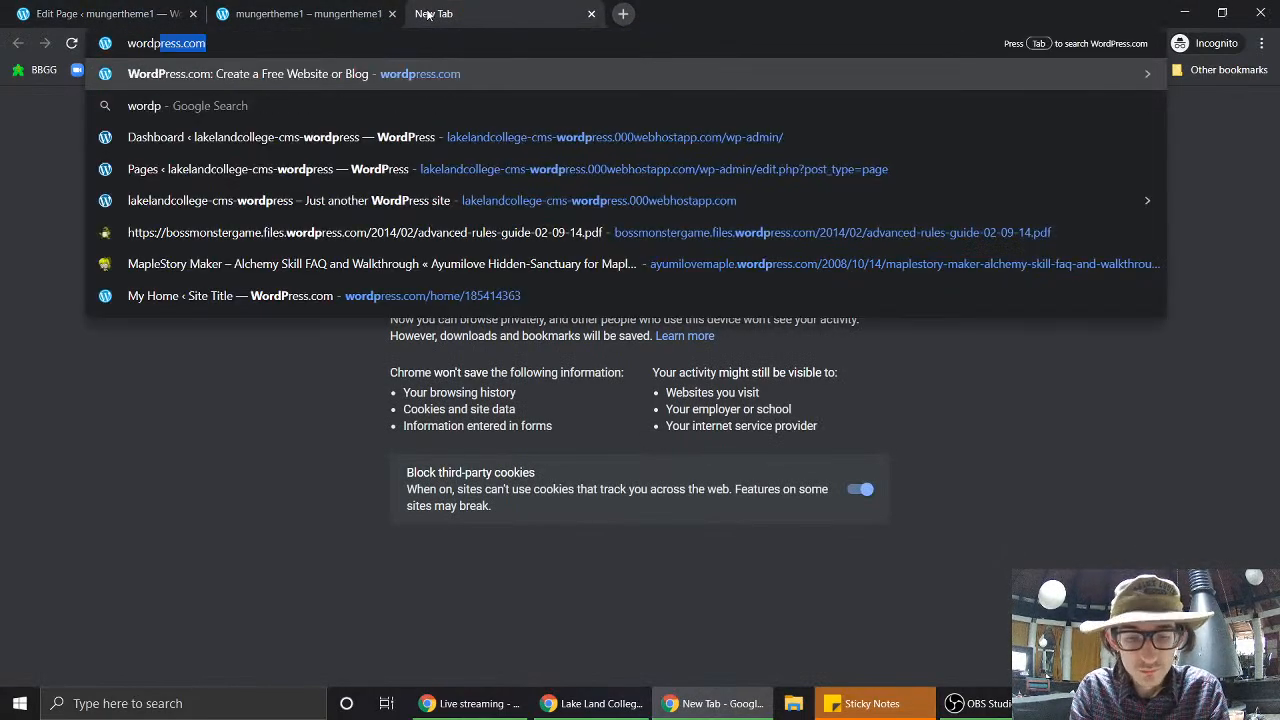
type("ress slidesh")
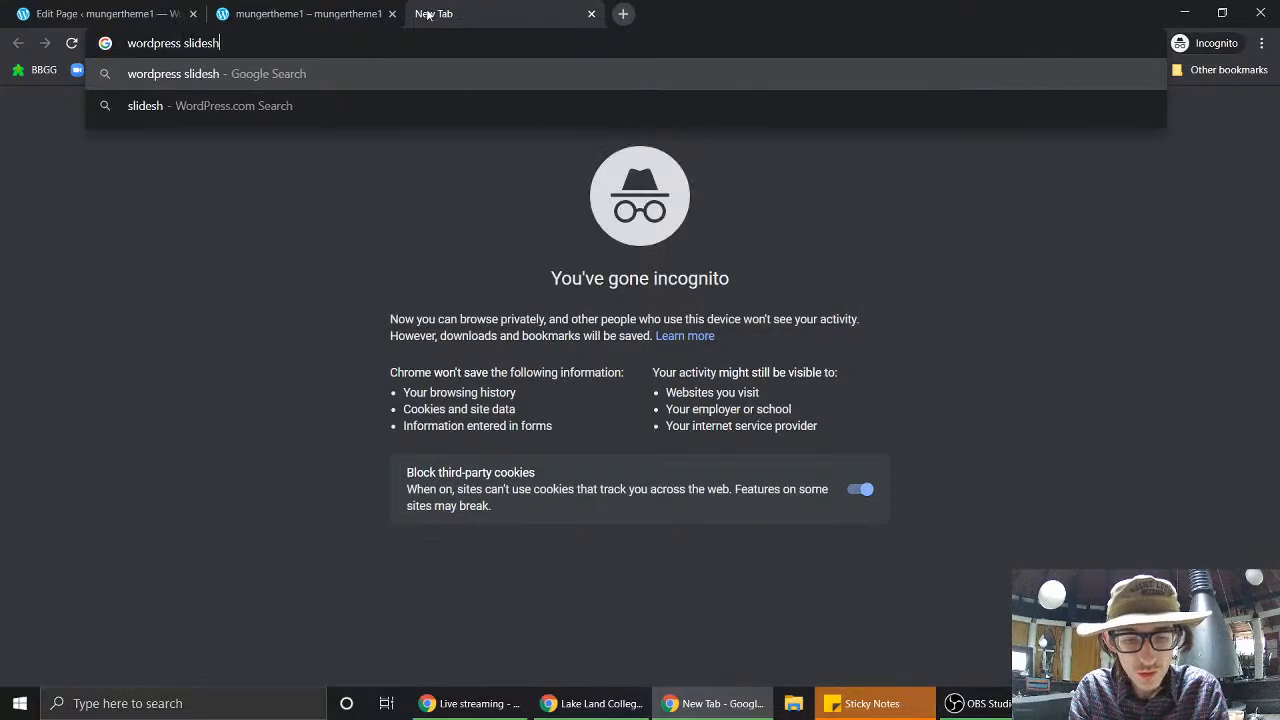
type("ow a")
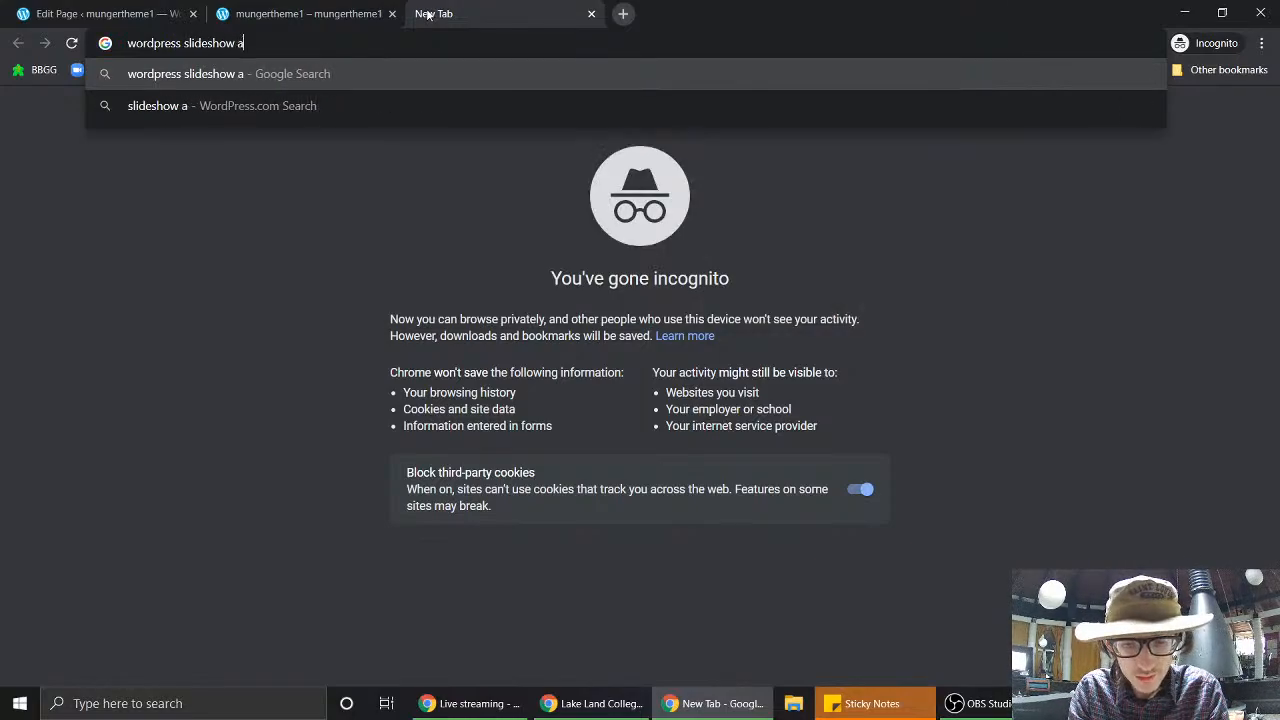
type("spect ratio")
key("Return")
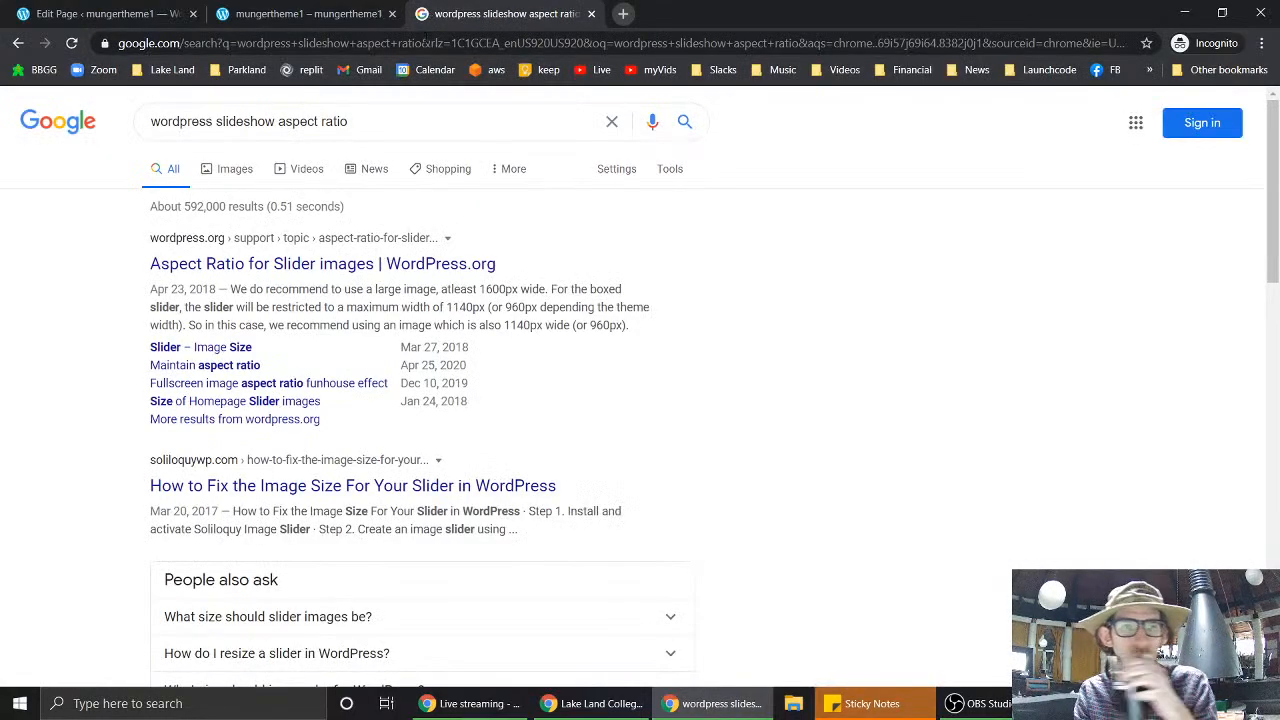
- Read the WordPress.org slider aspect-ratio thread, then go back to the search results
left_click(348, 266)
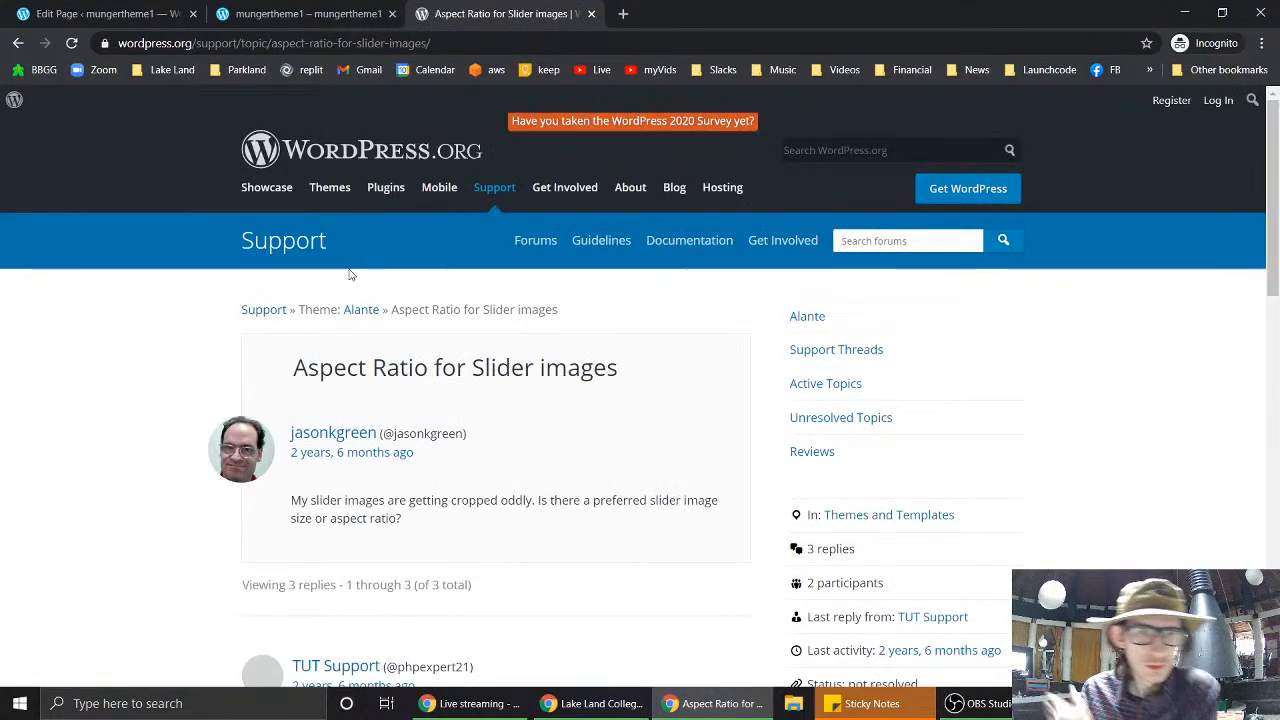
scroll(153, 472, "down", 4)
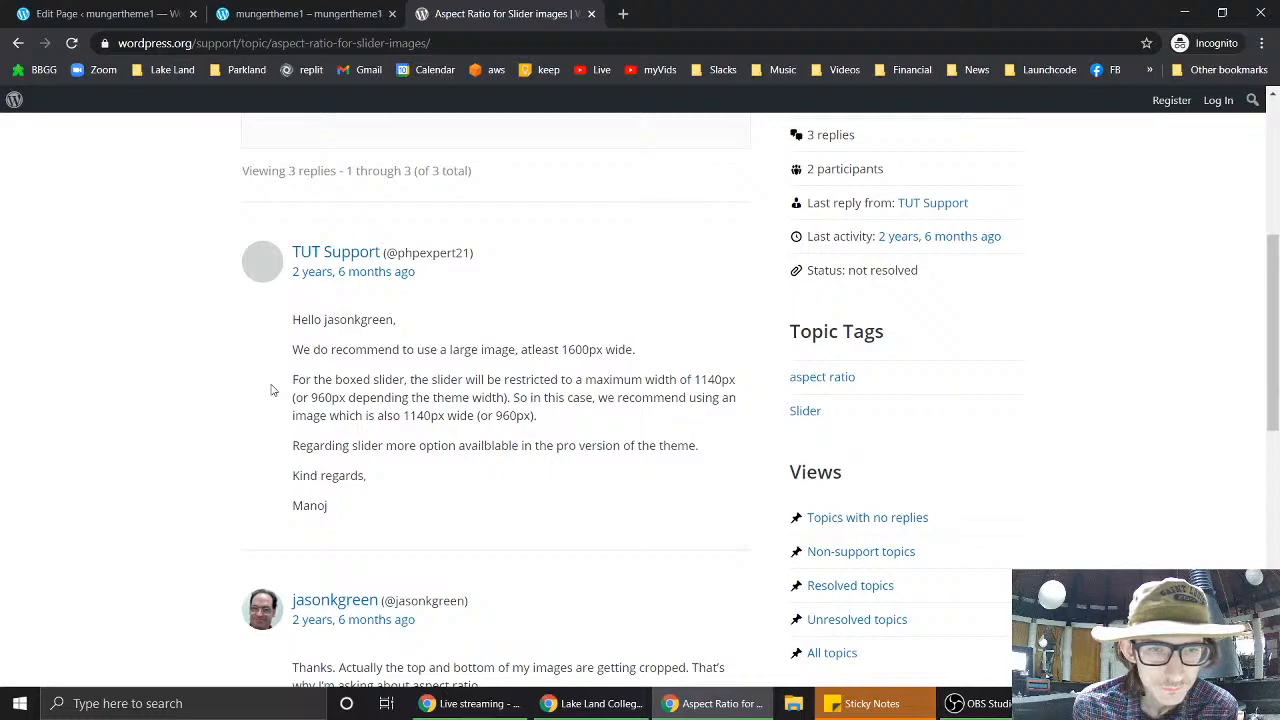
scroll(278, 405, "down", 3)
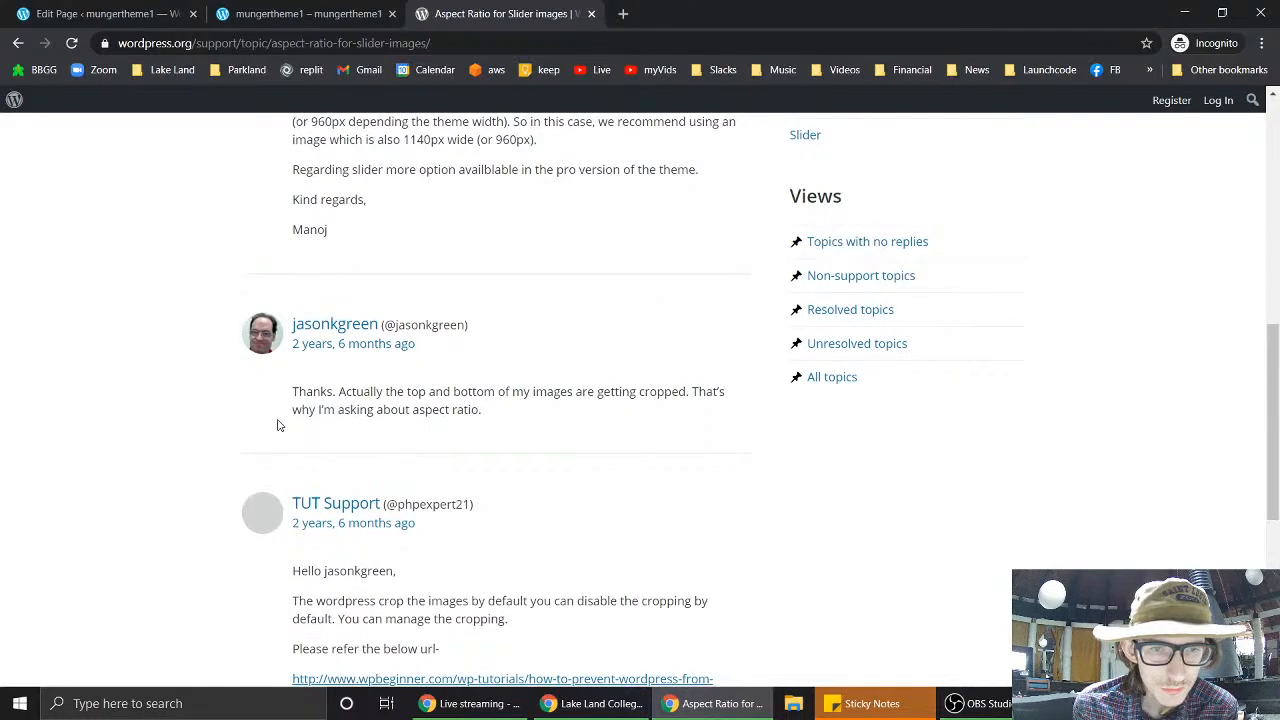
scroll(278, 425, "down", 1)
scroll(260, 481, "down", 2)
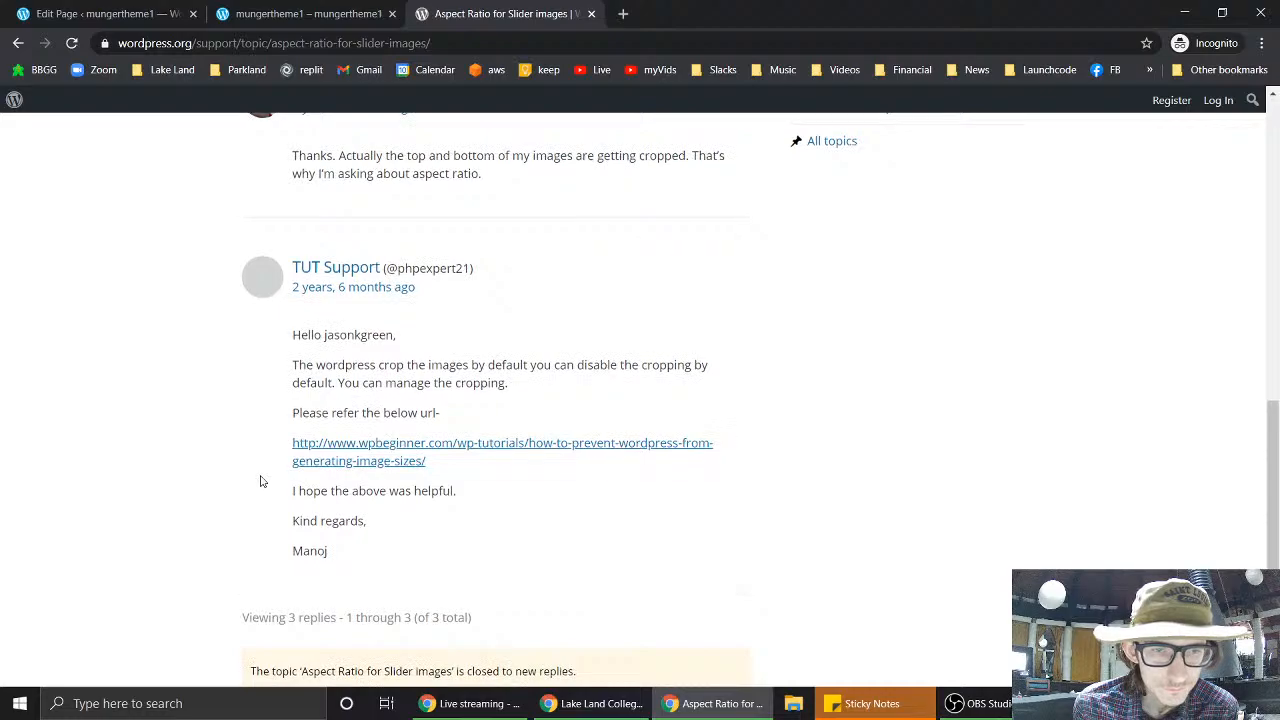
scroll(260, 481, "down", 1)
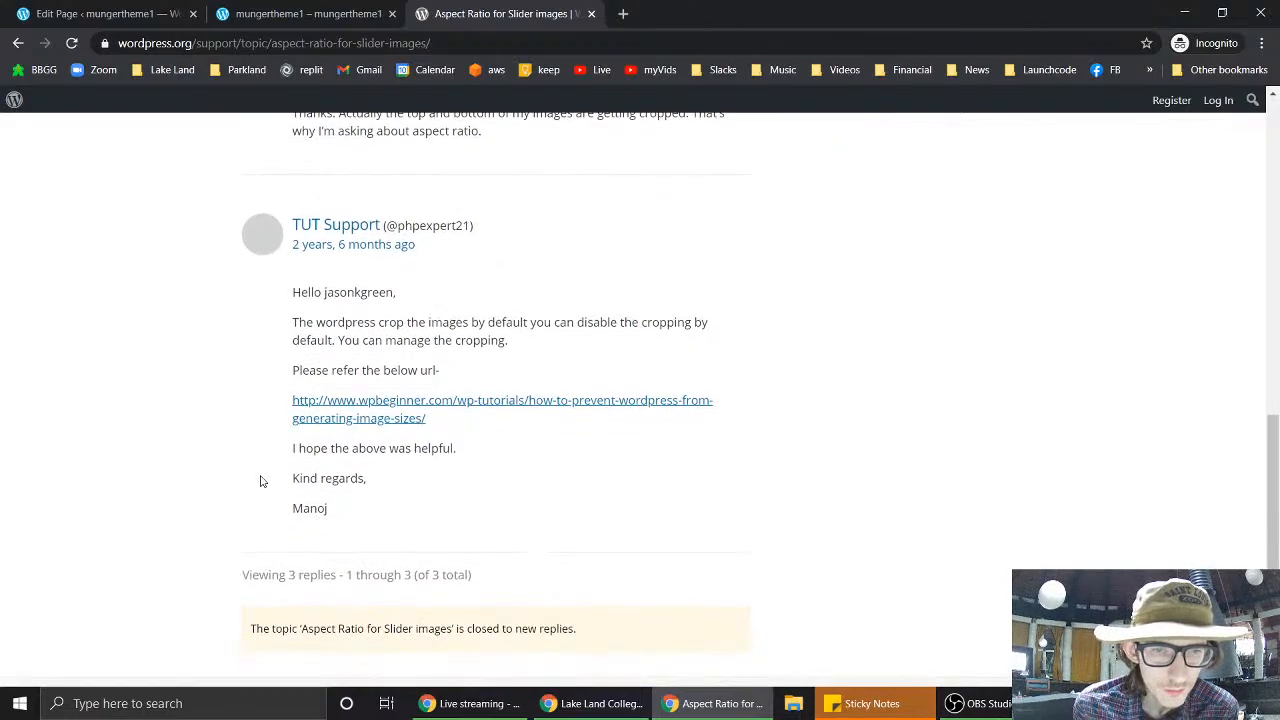
scroll(514, 434, "down", 2)
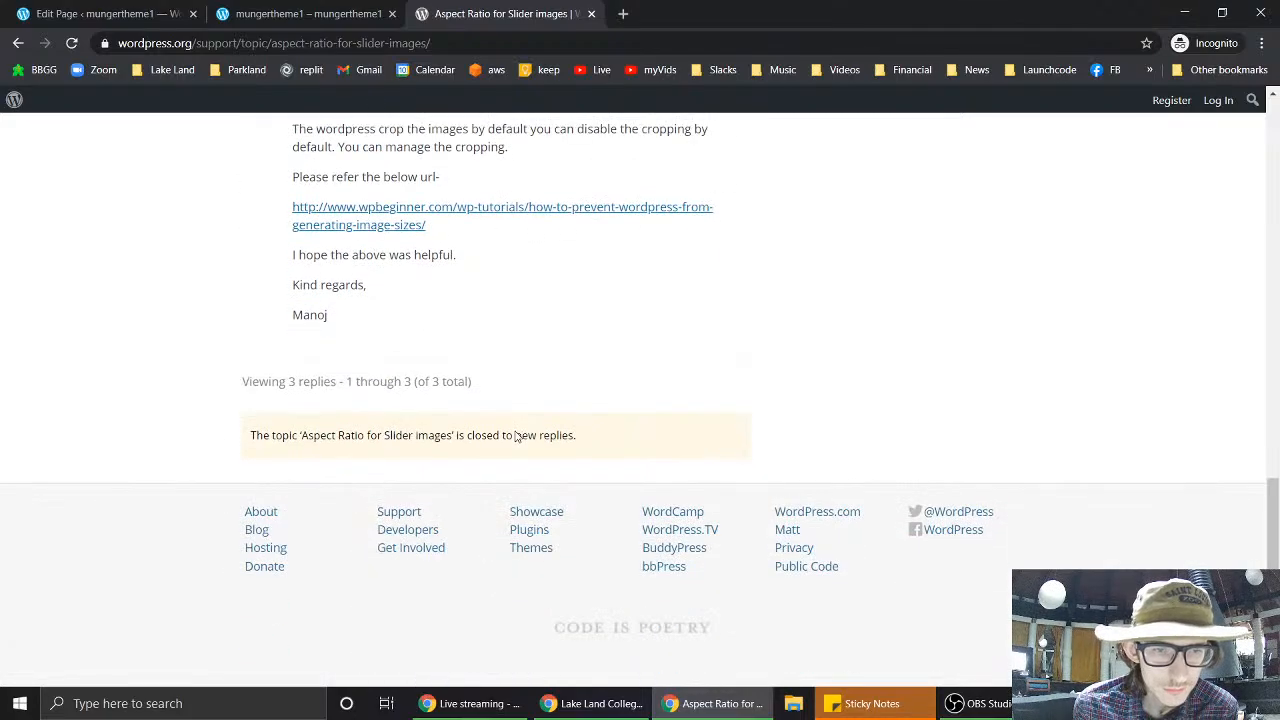
mouse_move(5, 96)
left_click(18, 43)
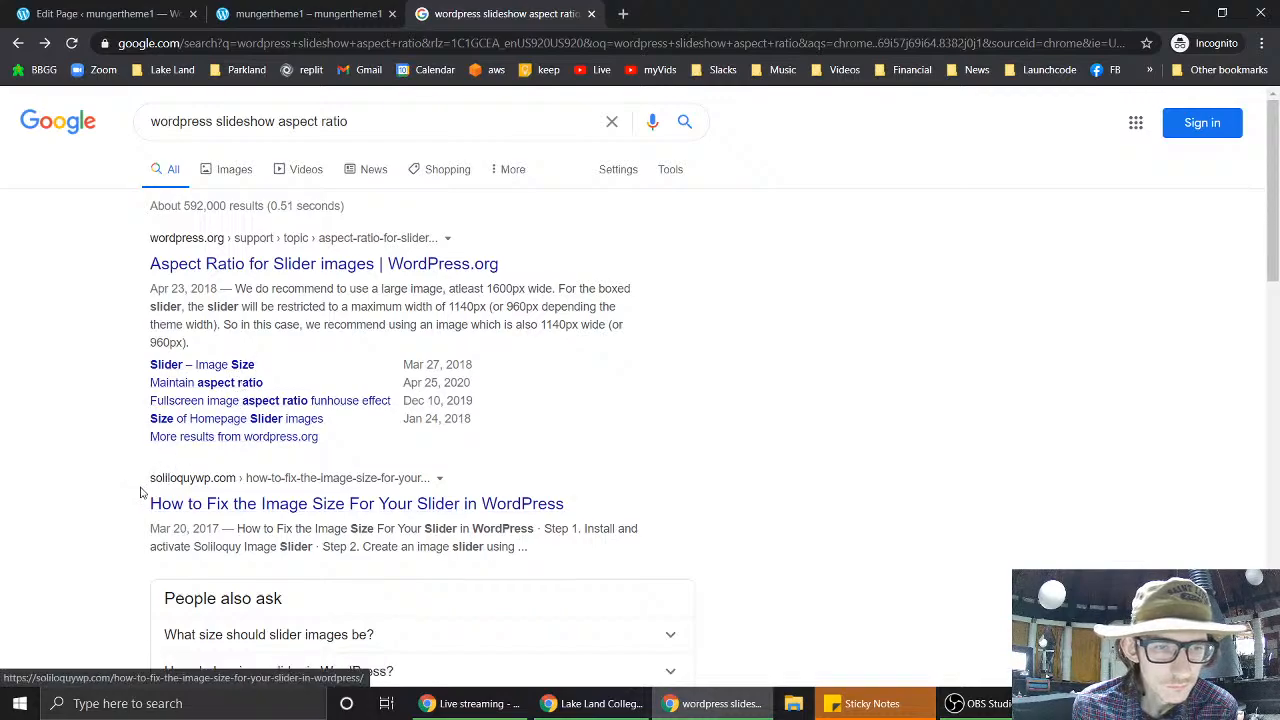
scroll(140, 485, "down", 1)
- Open the Soliloquy slider image-size article and bring up the context menu on its lead photo
left_click(459, 410)
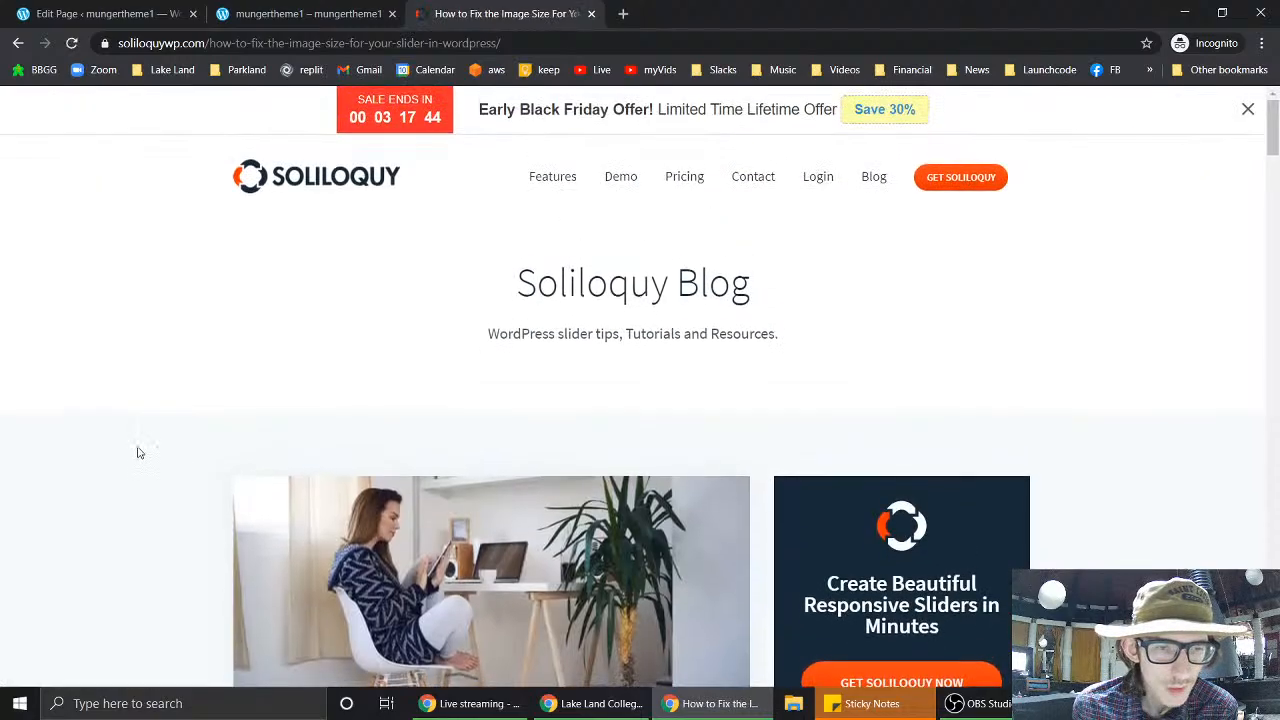
scroll(163, 486, "down", 2)
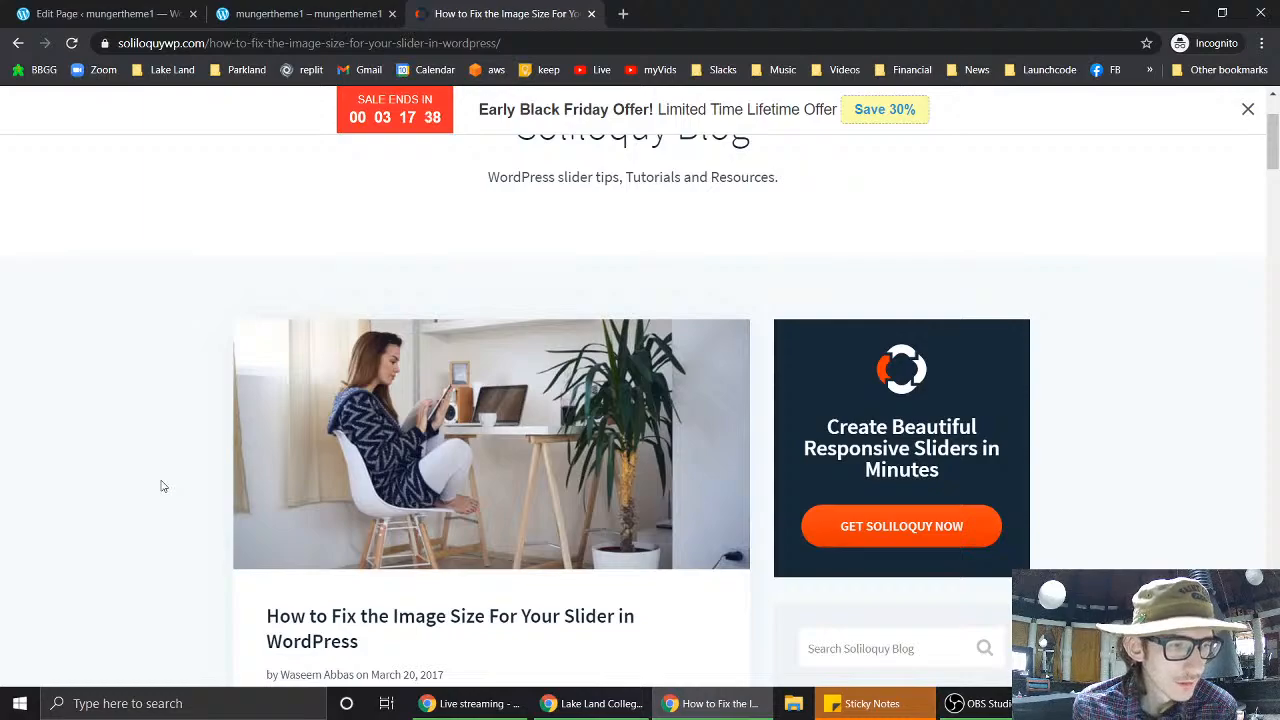
scroll(163, 486, "down", 2)
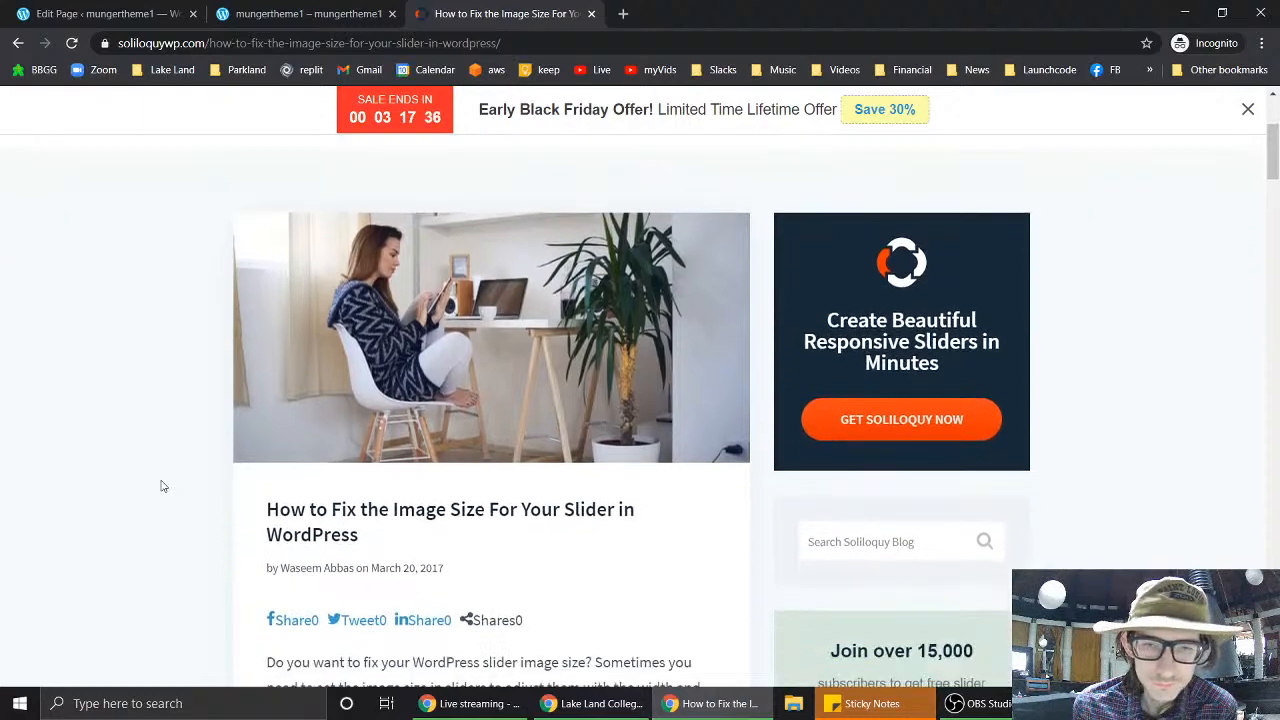
scroll(160, 388, "up", 1)
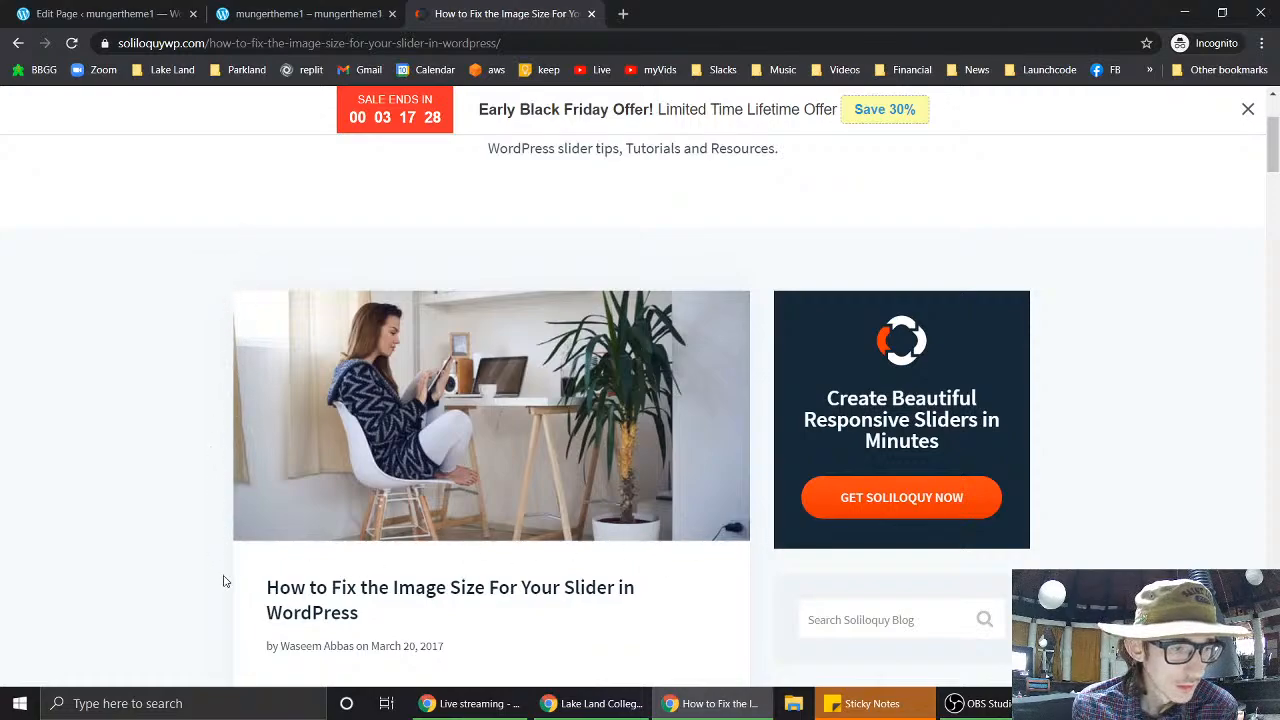
right_click(438, 393)
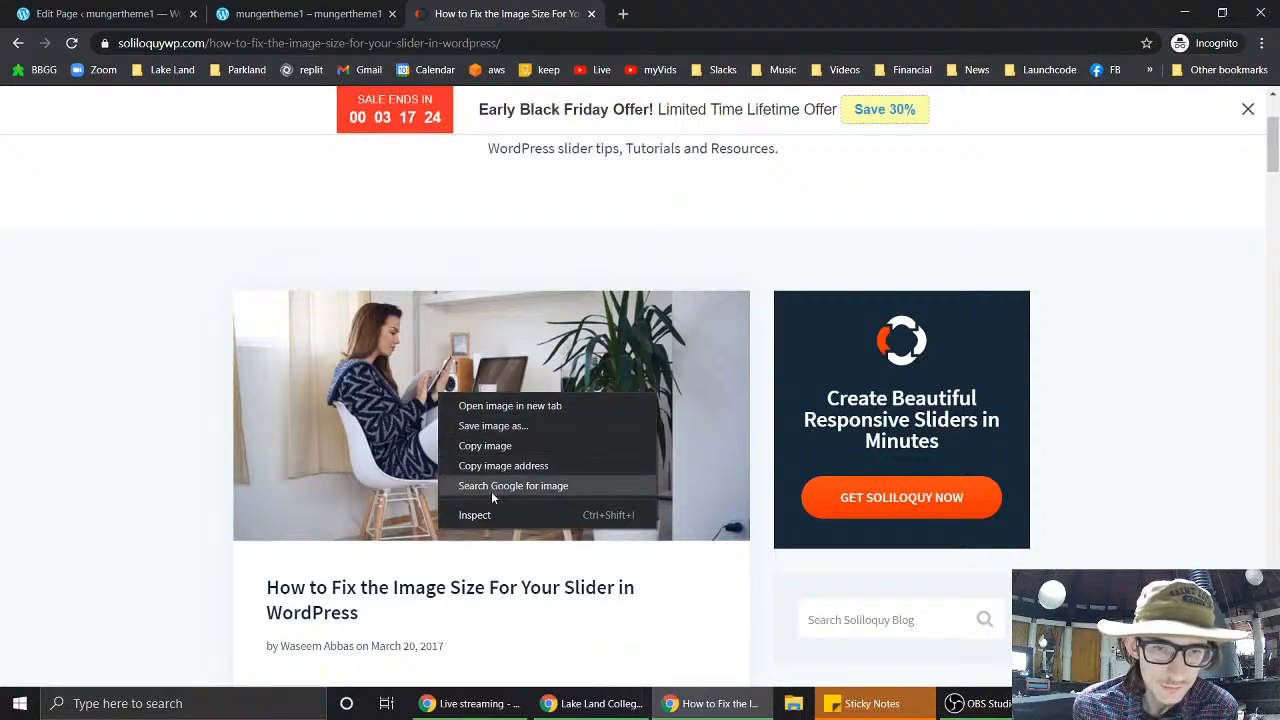
- Inspect the lead photo in DevTools to read its 546.250 × 264.312 rendered size
left_click(490, 521)
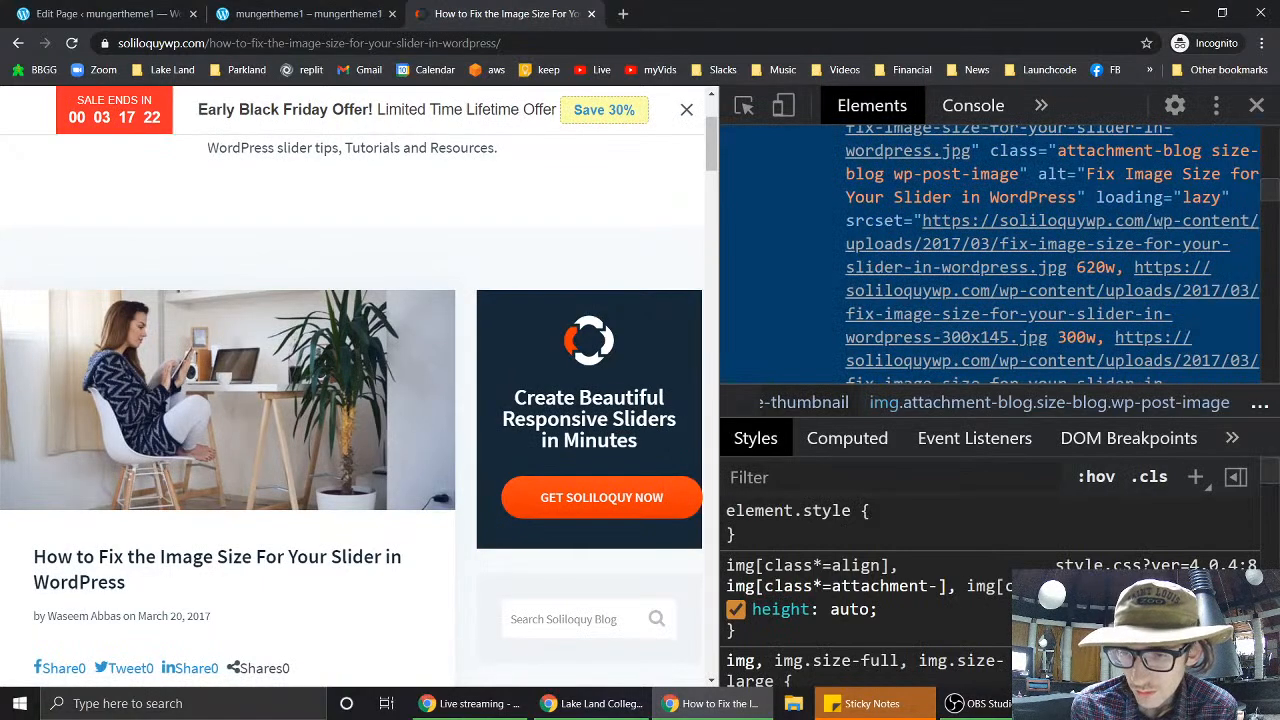
scroll(990, 574, "down", 10)
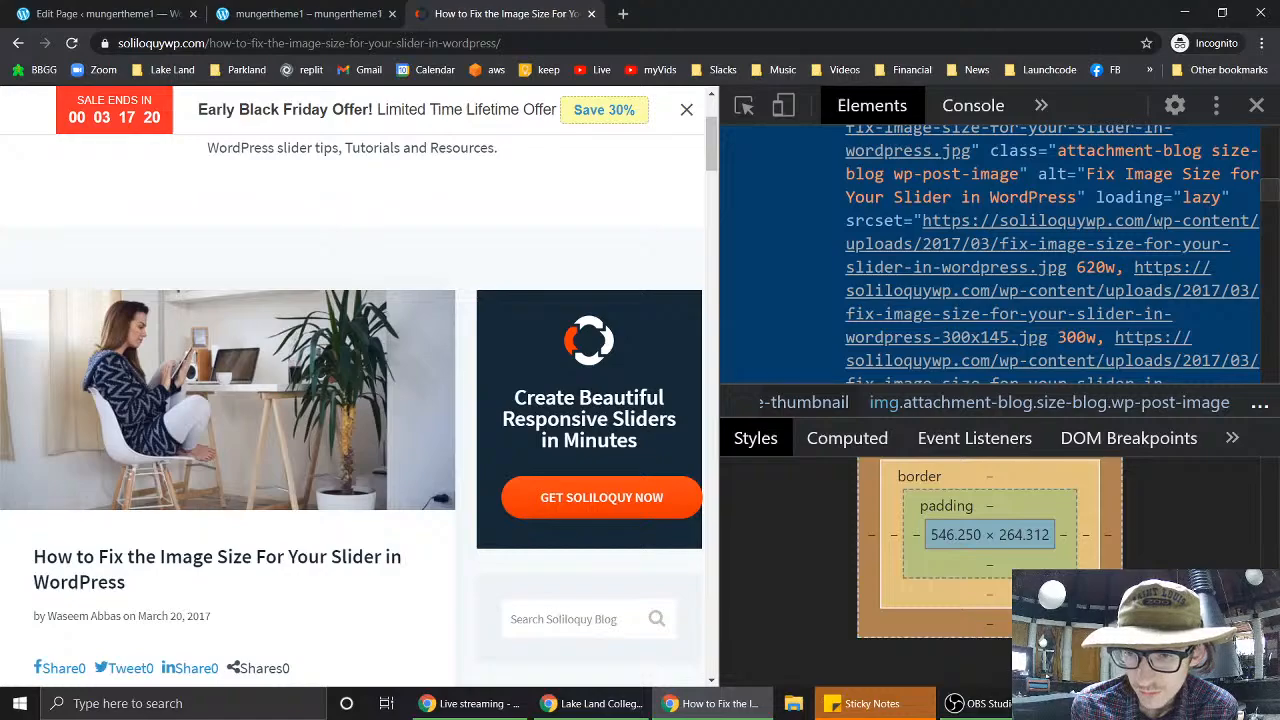
scroll(950, 585, "up", 1)
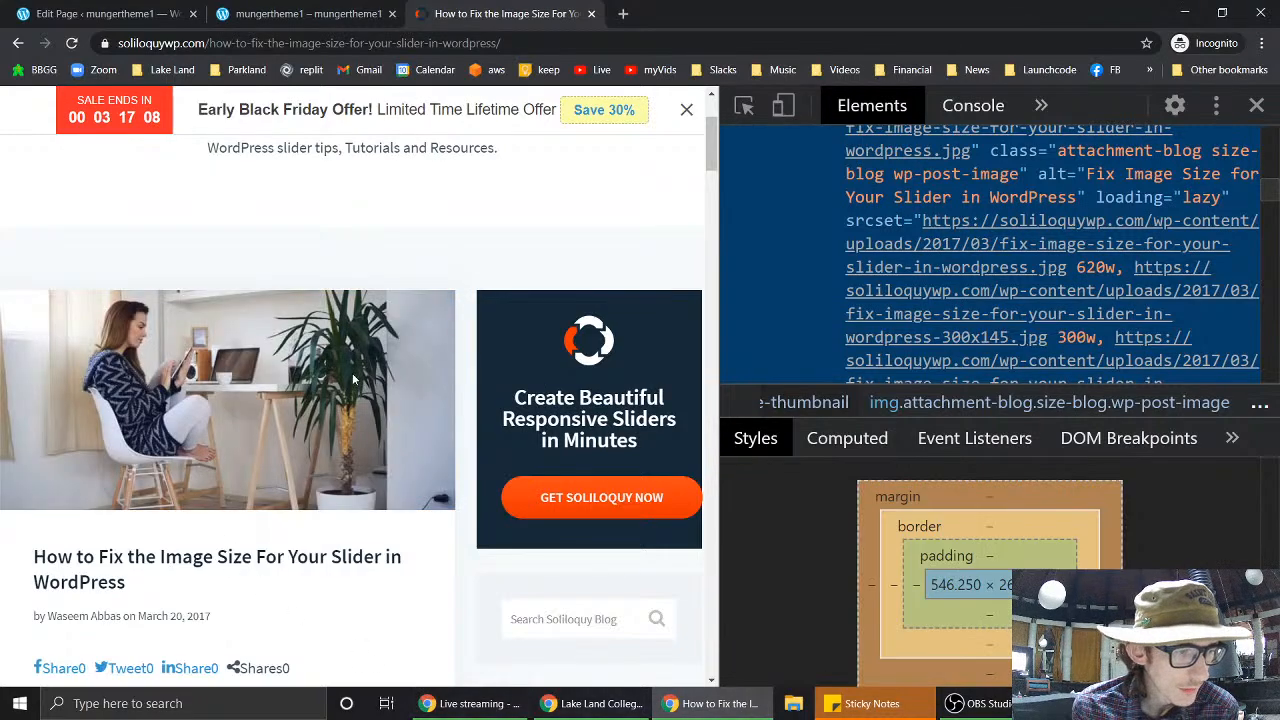
scroll(349, 372, "left", 3)
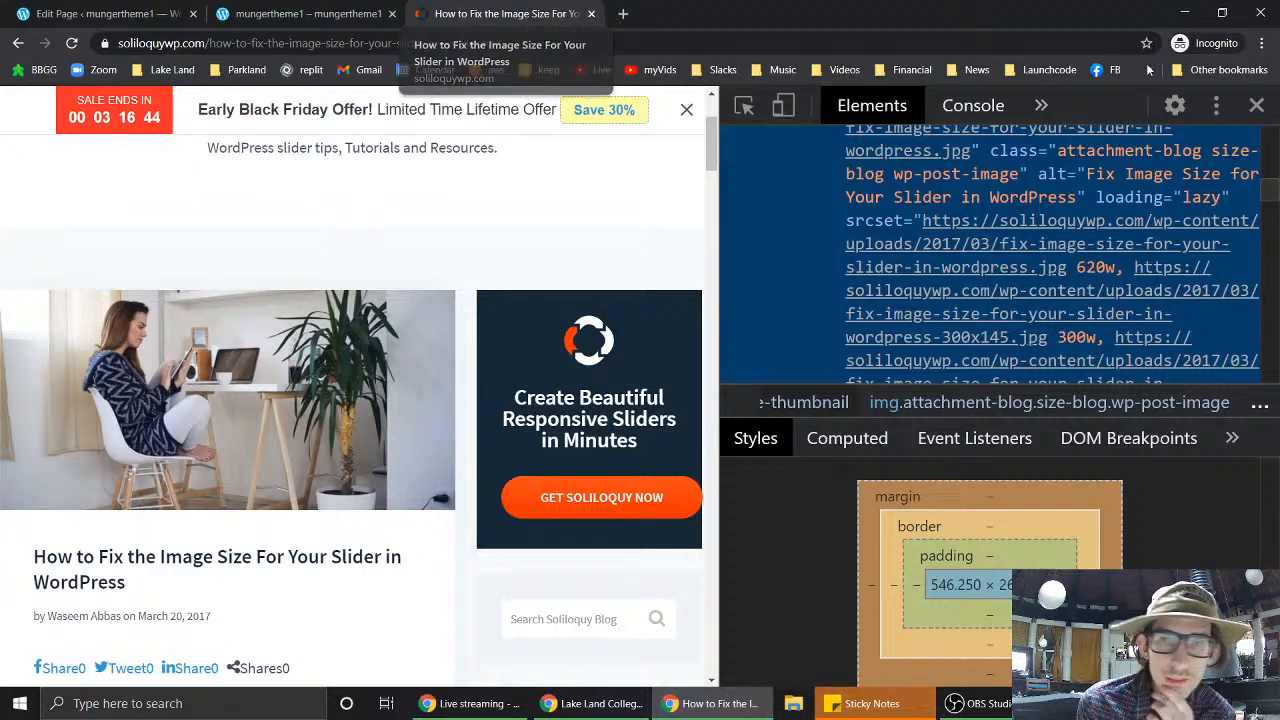
- Close DevTools, read the tutorial's four steps down to Related Posts, then view the live mungertheme1 site
left_click(1256, 106)
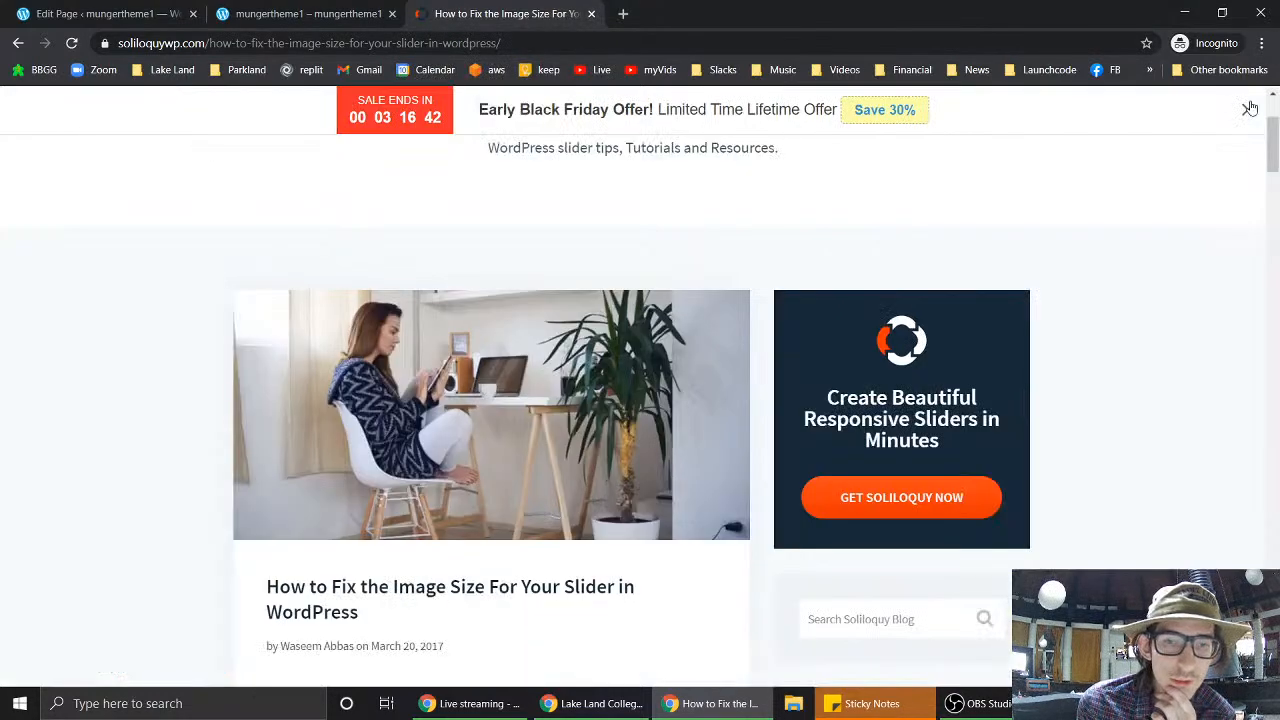
scroll(478, 410, "down", 4)
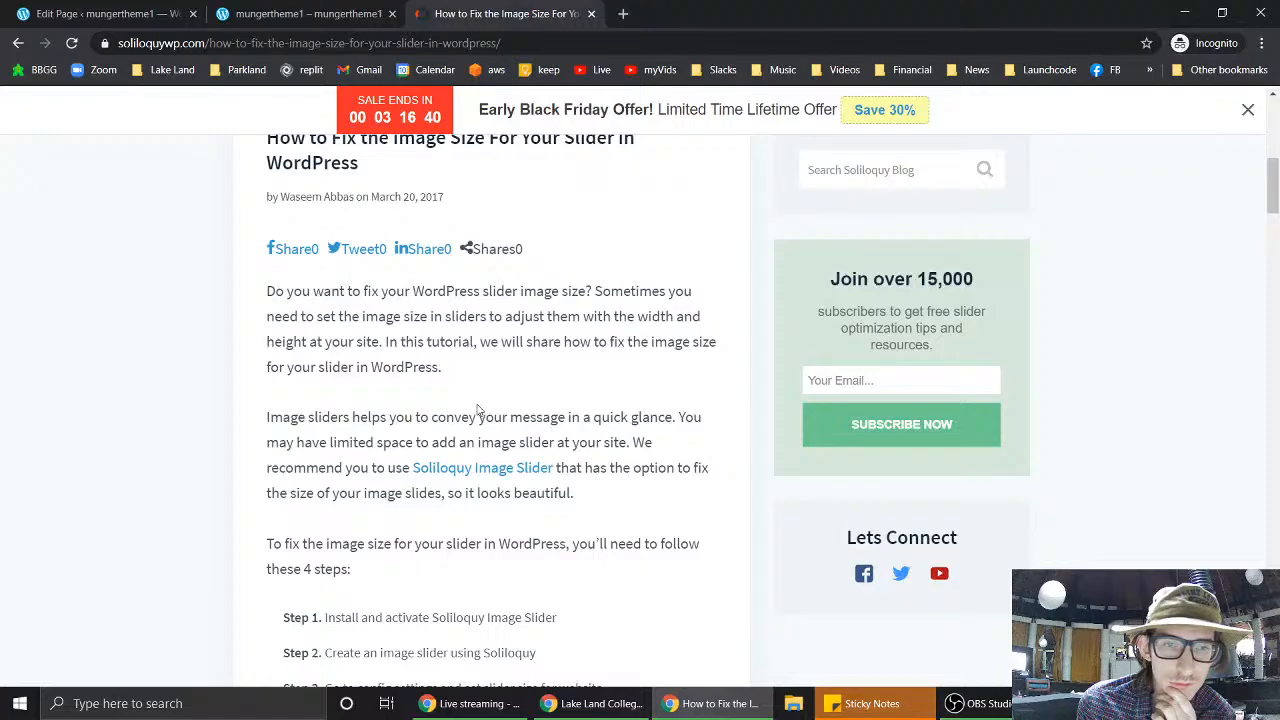
scroll(478, 410, "down", 3)
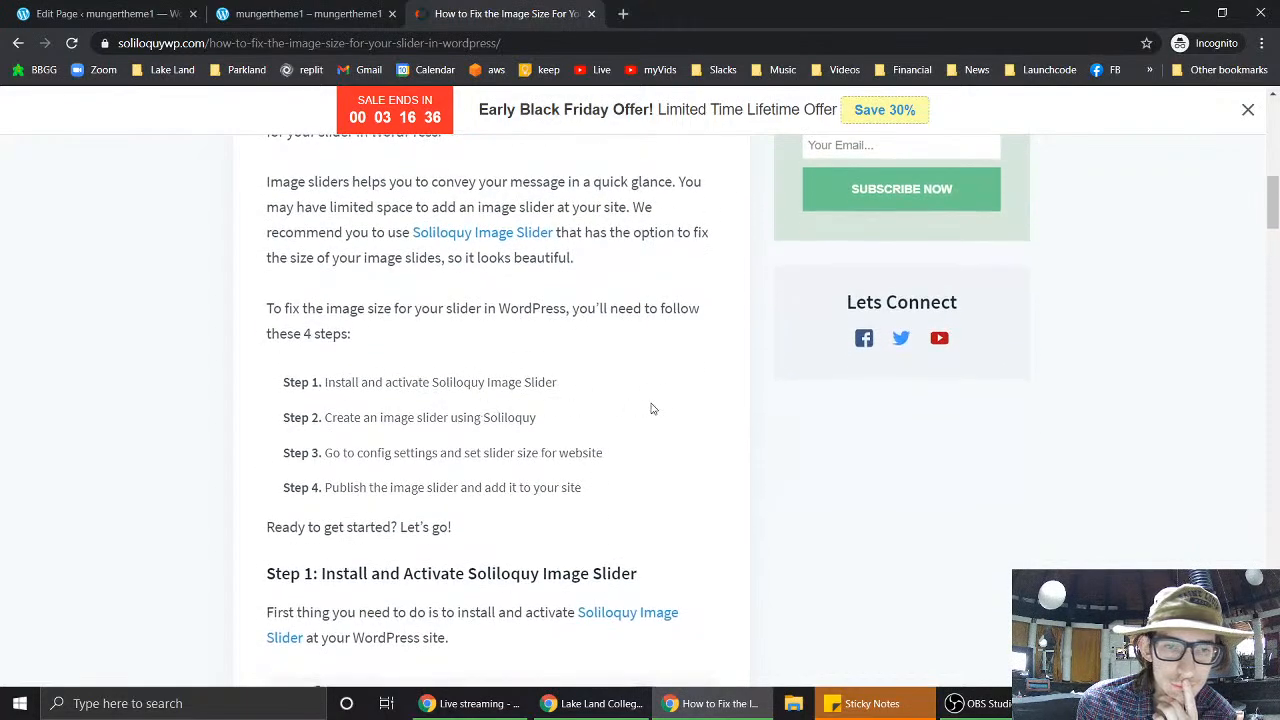
scroll(651, 408, "down", 4)
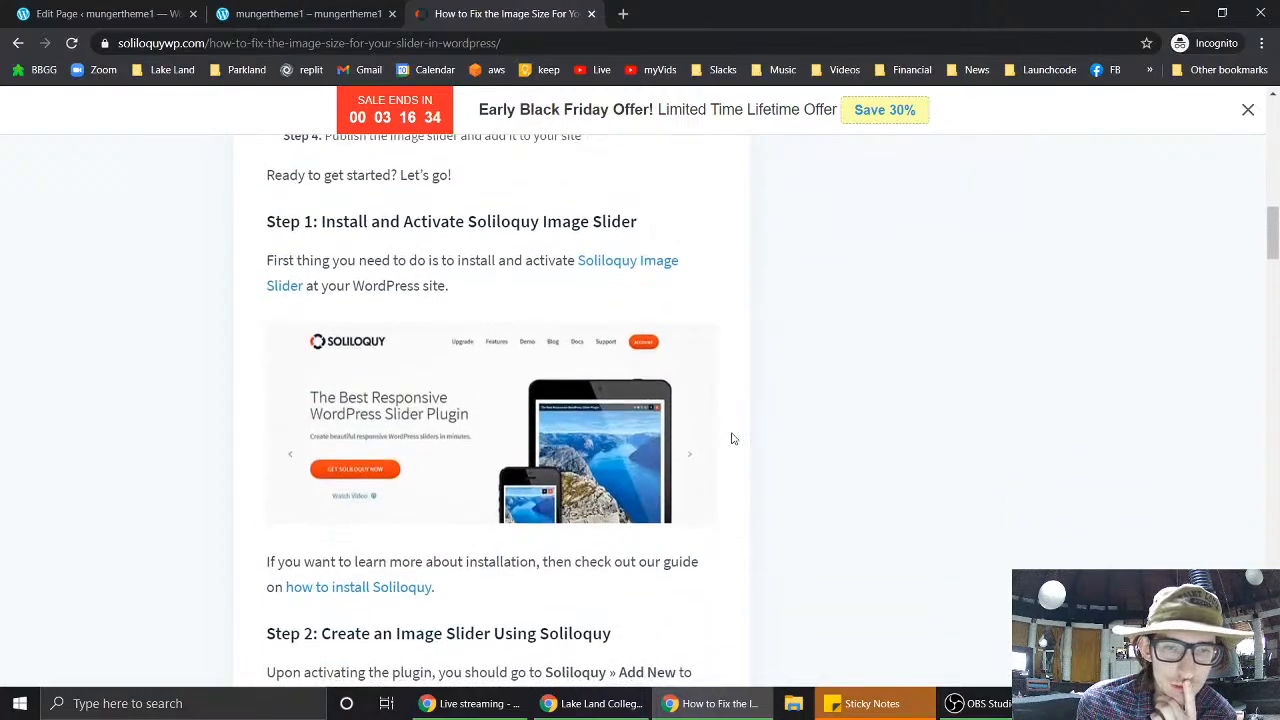
scroll(732, 438, "down", 3)
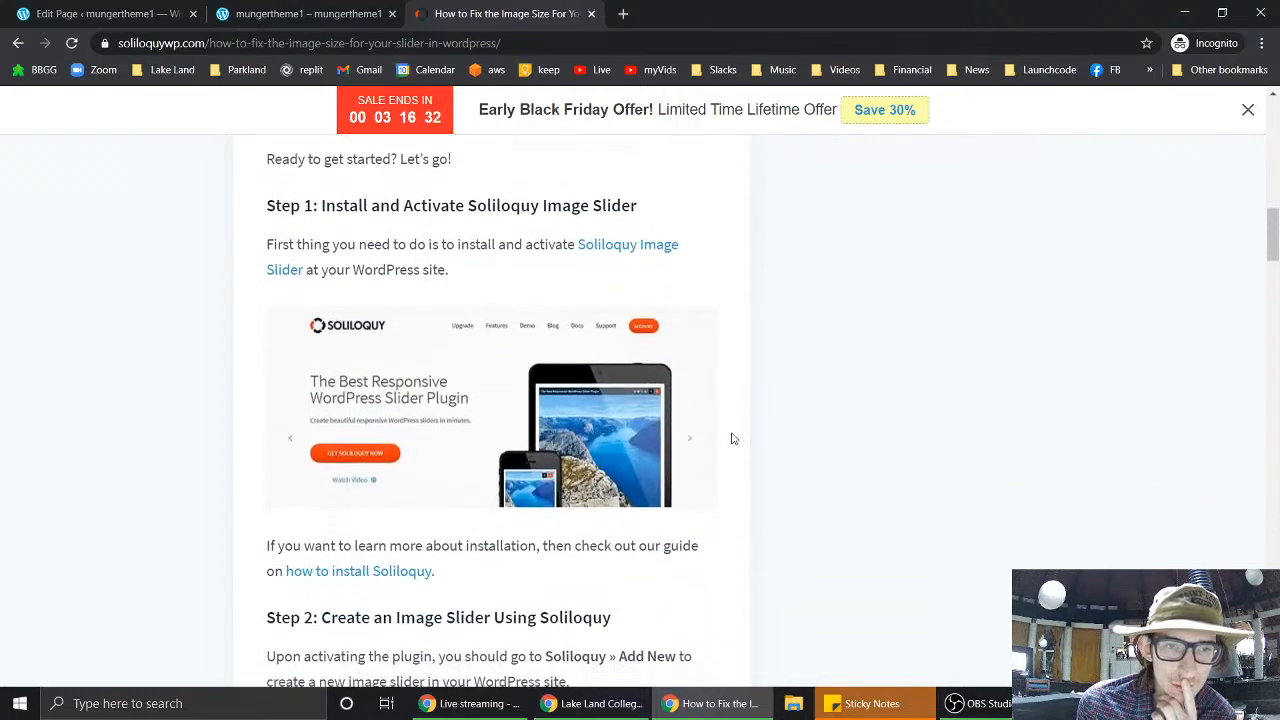
scroll(732, 438, "down", 3)
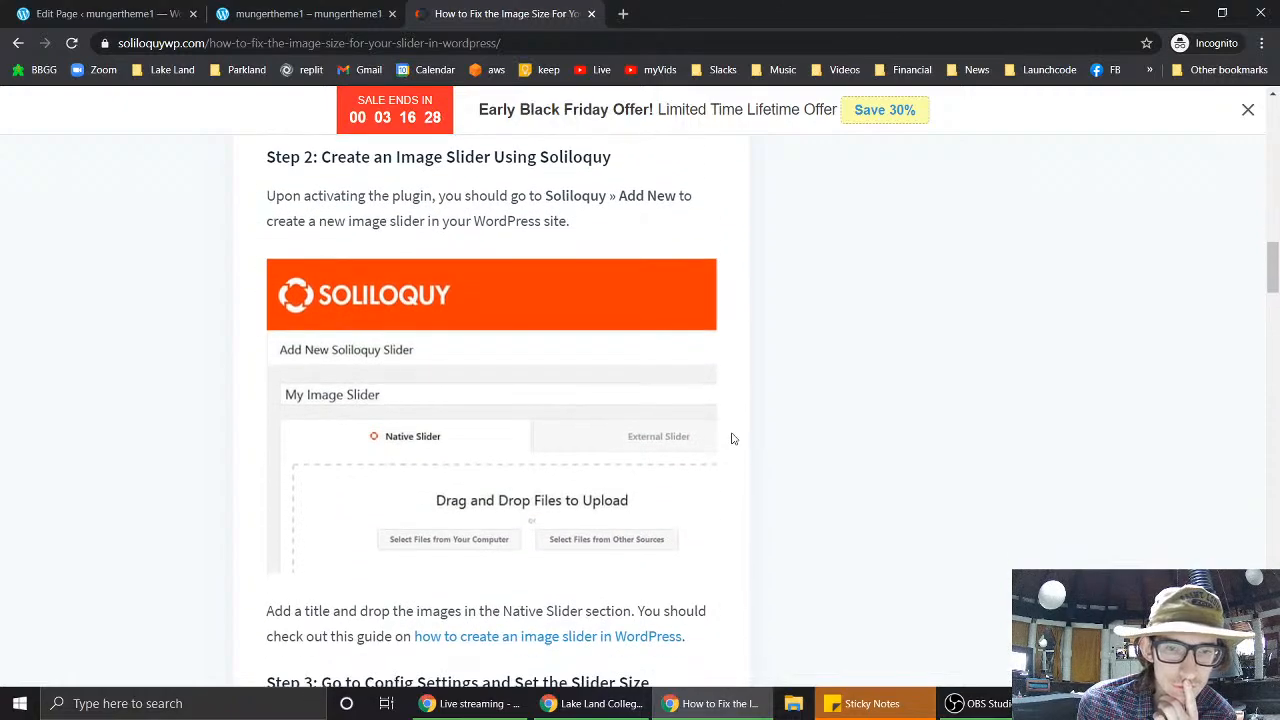
scroll(732, 438, "down", 8)
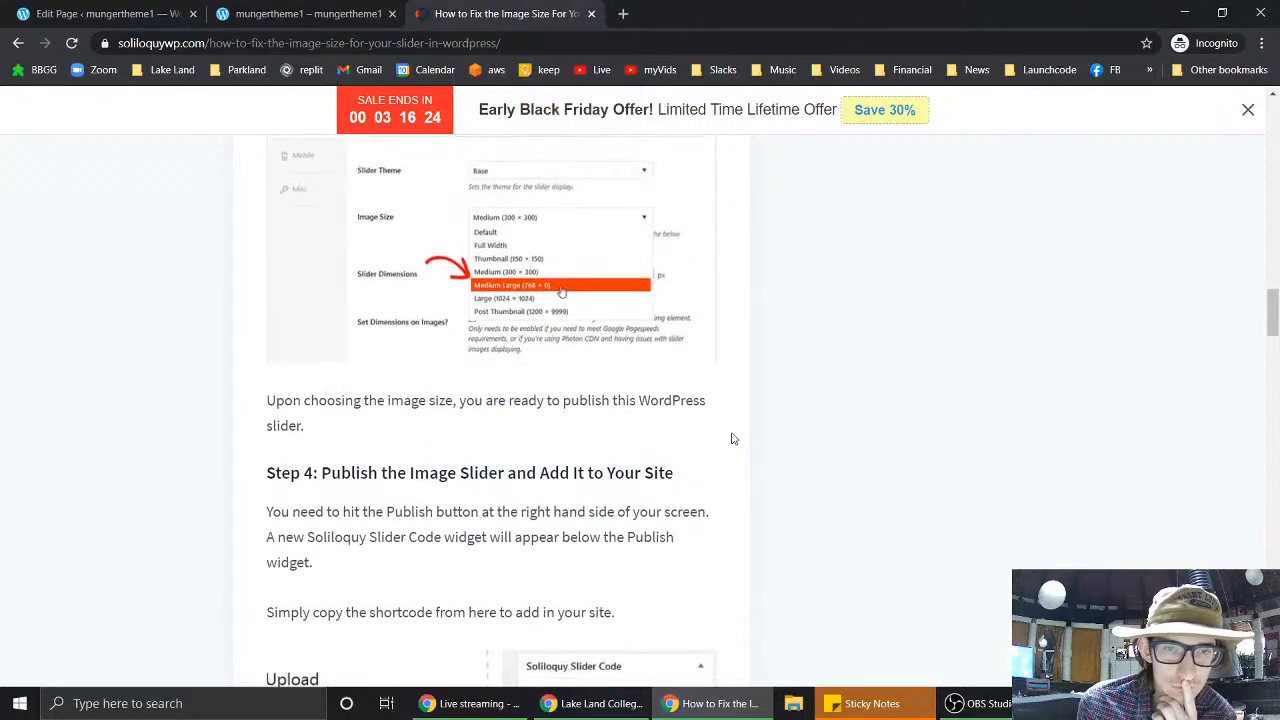
scroll(732, 438, "down", 3)
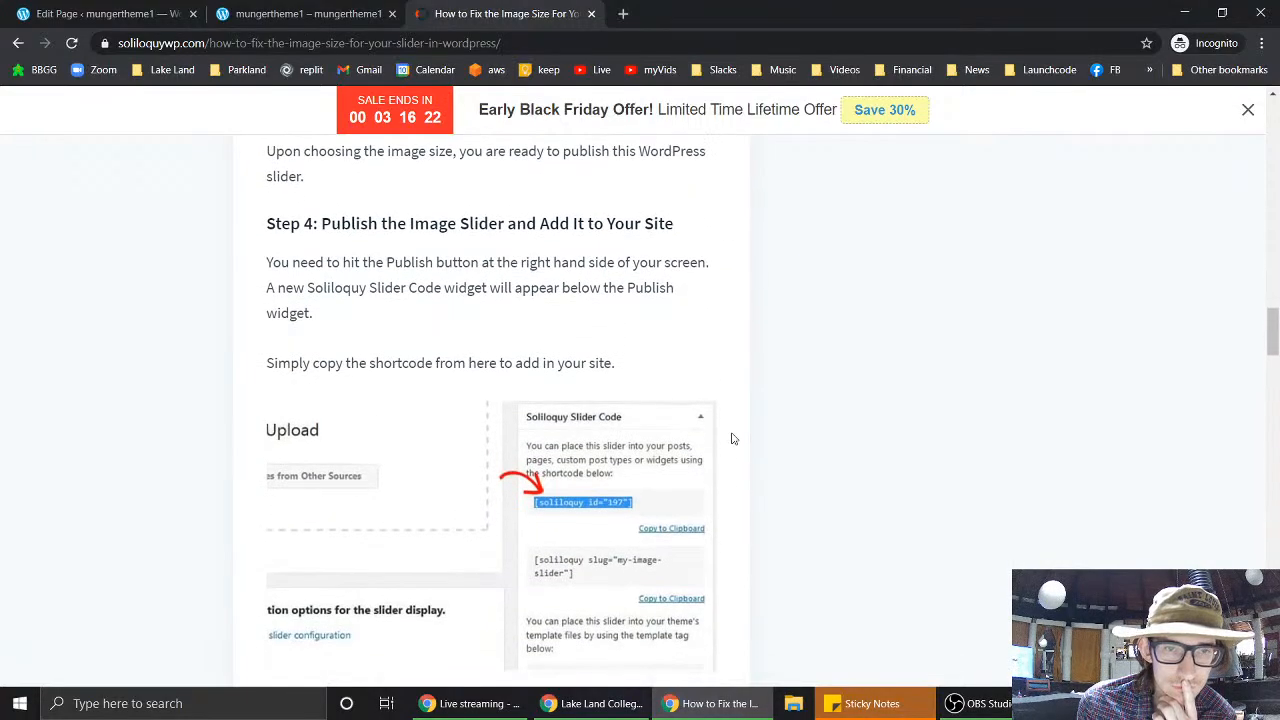
scroll(732, 438, "down", 6)
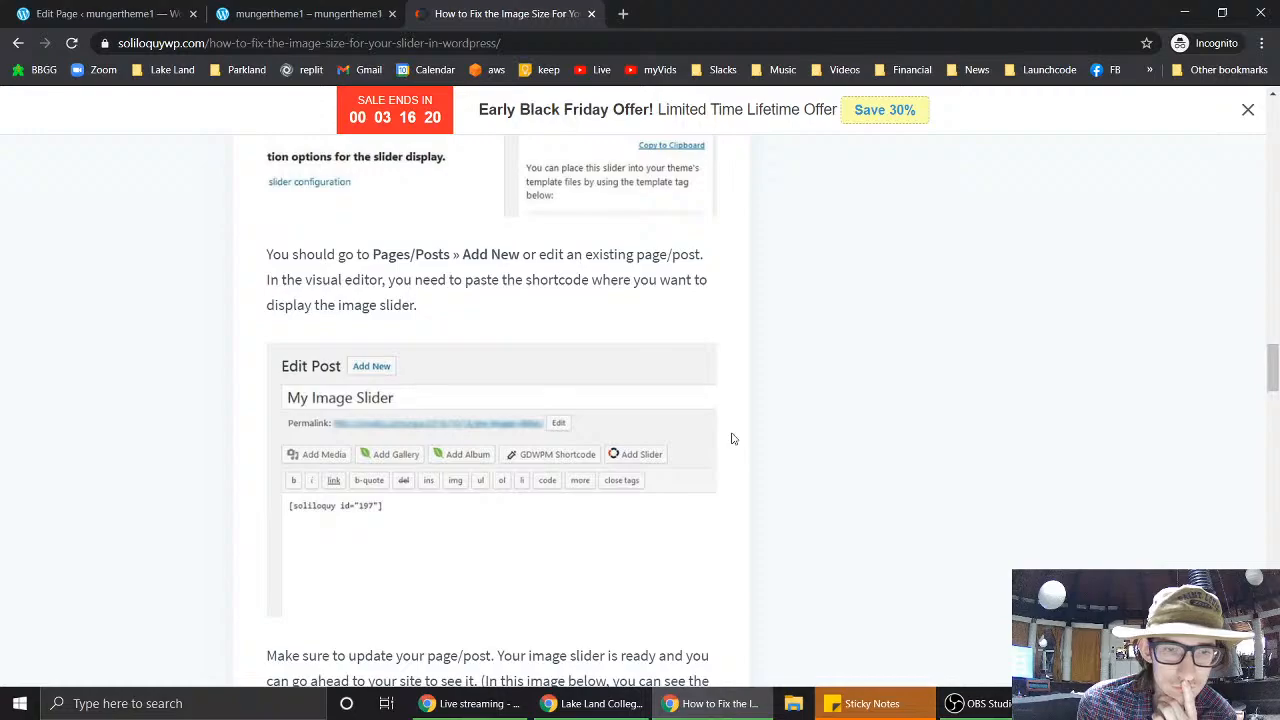
scroll(732, 438, "down", 3)
scroll(732, 438, "down", 3)
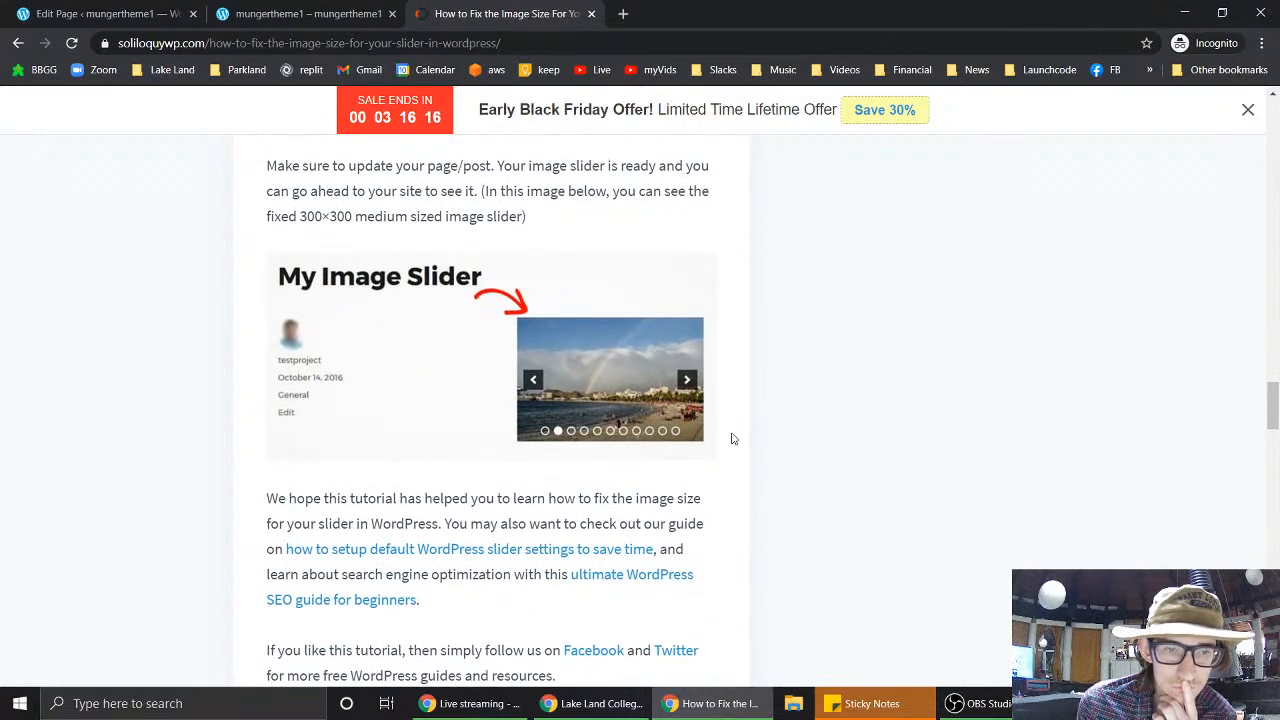
scroll(732, 438, "down", 3)
scroll(732, 438, "down", 3)
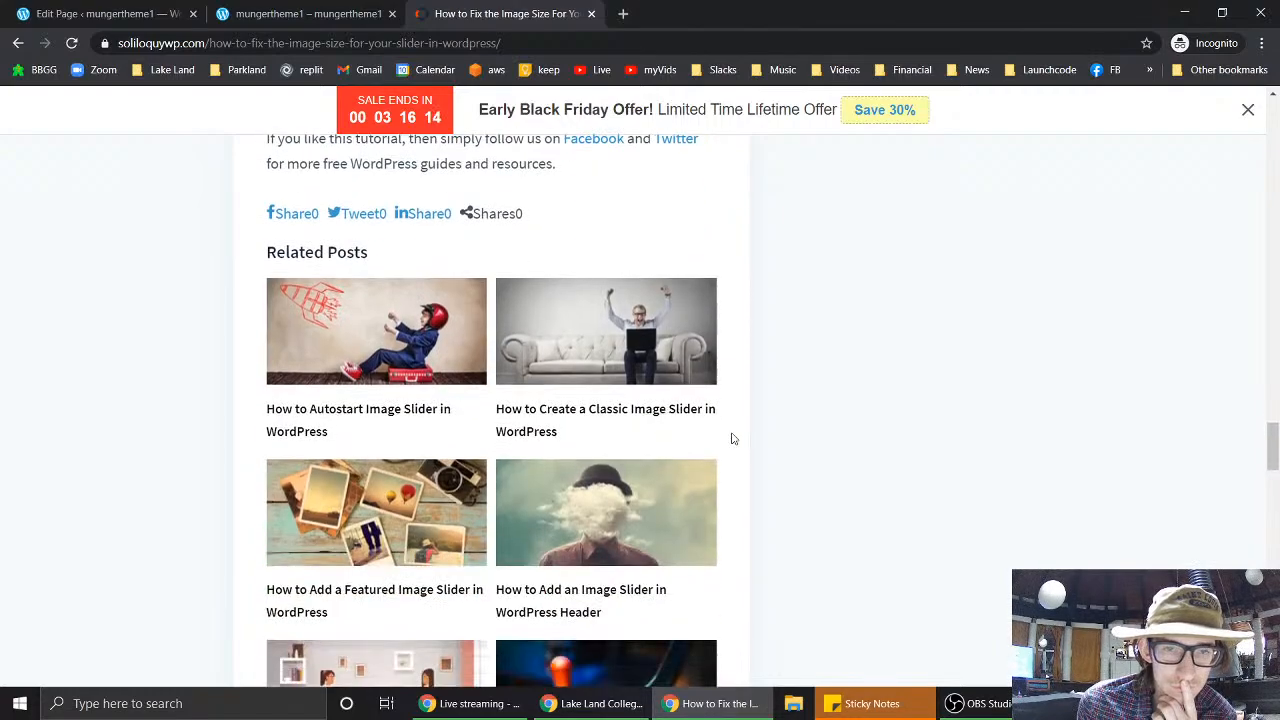
scroll(732, 438, "down", 1)
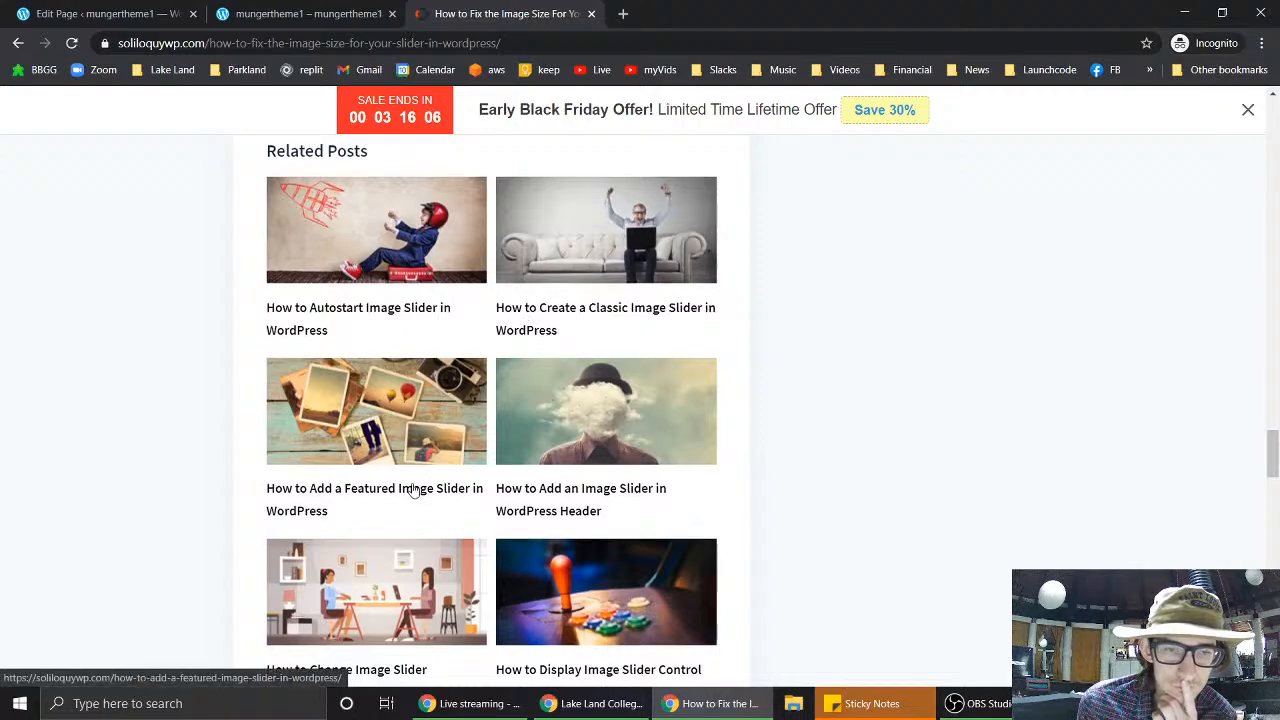
scroll(413, 490, "down", 2)
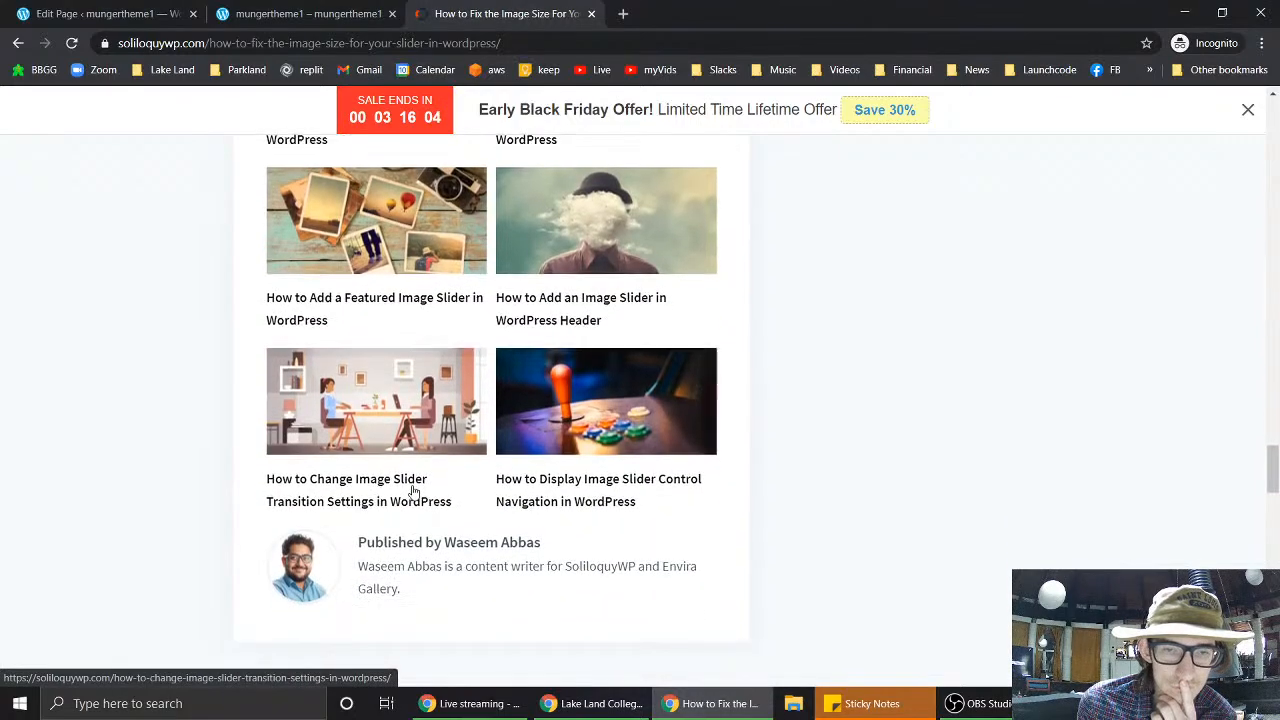
left_click(253, 17)
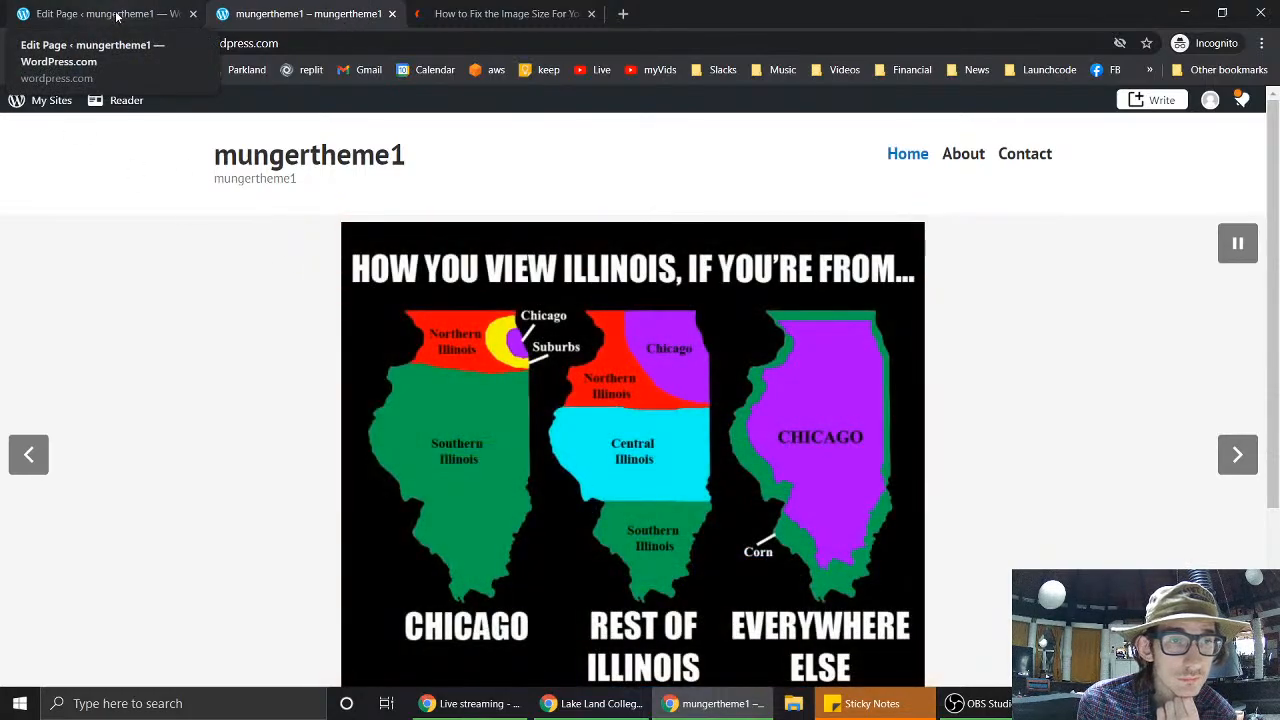
- Return to the Edit Page tab, close the mungertheme1 site tab, and reselect the slideshow block
left_click(117, 16)
left_click(392, 14)
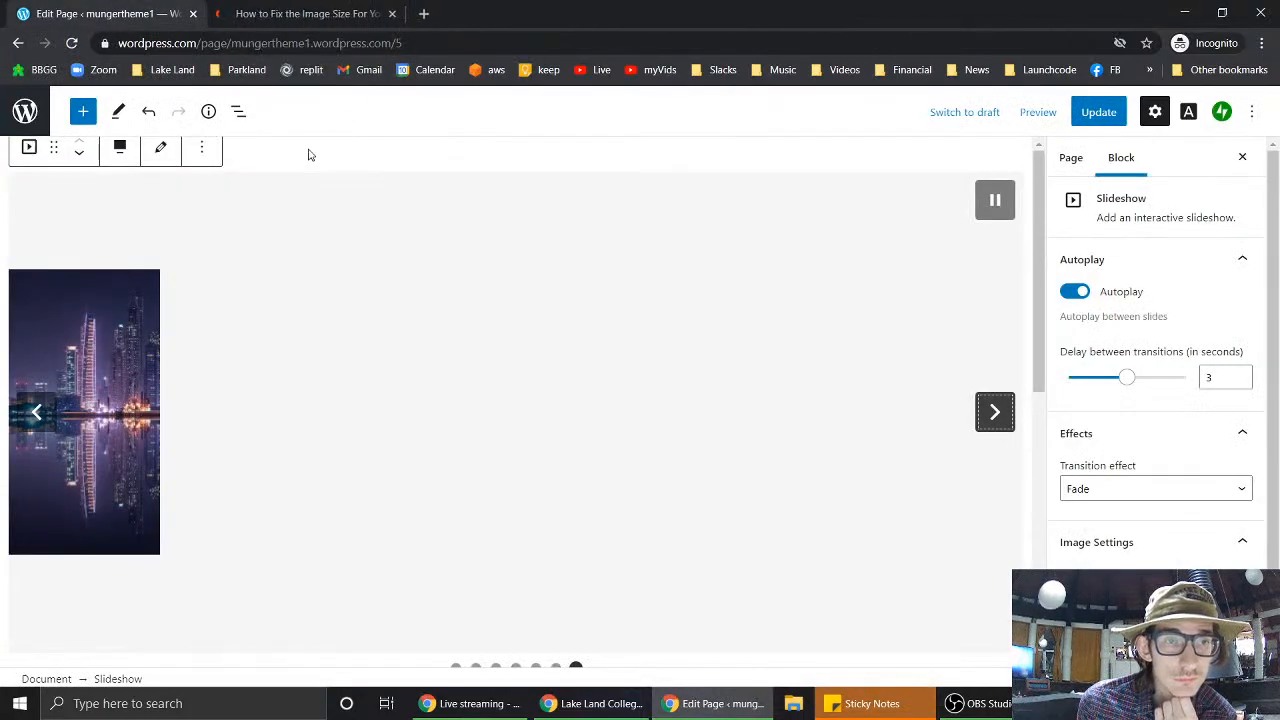
left_click(29, 147)
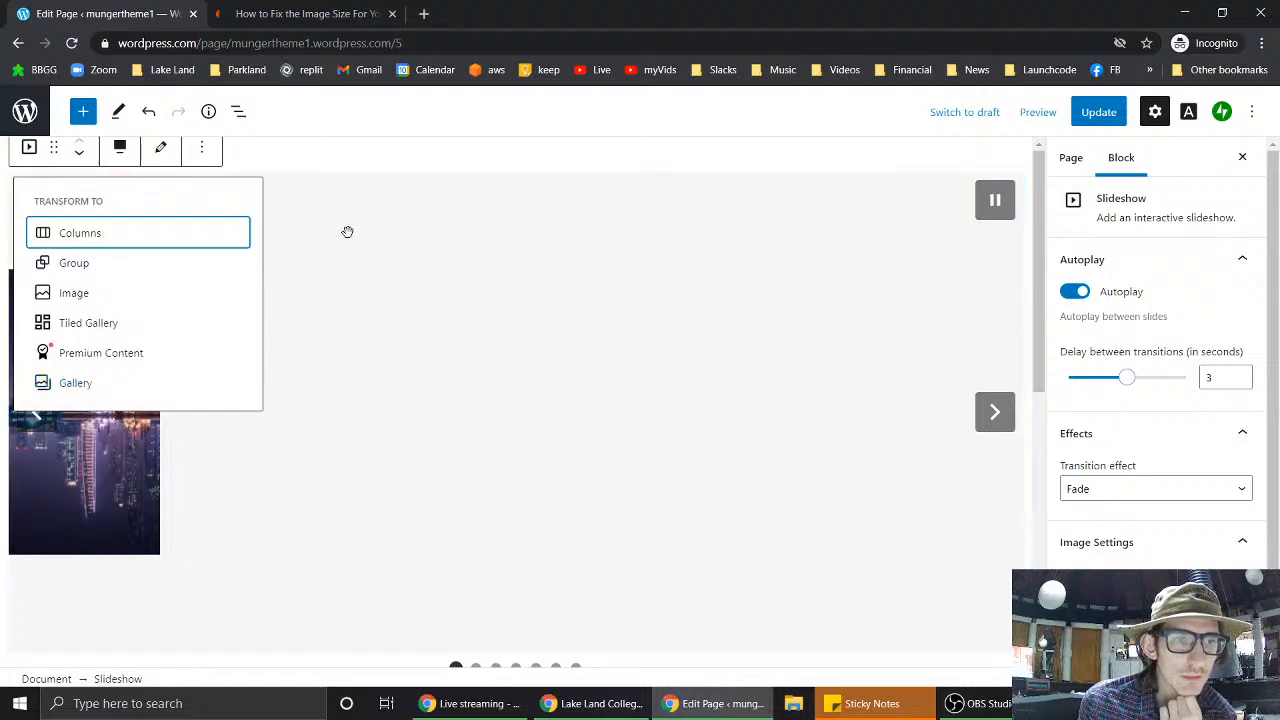
left_click(281, 168)
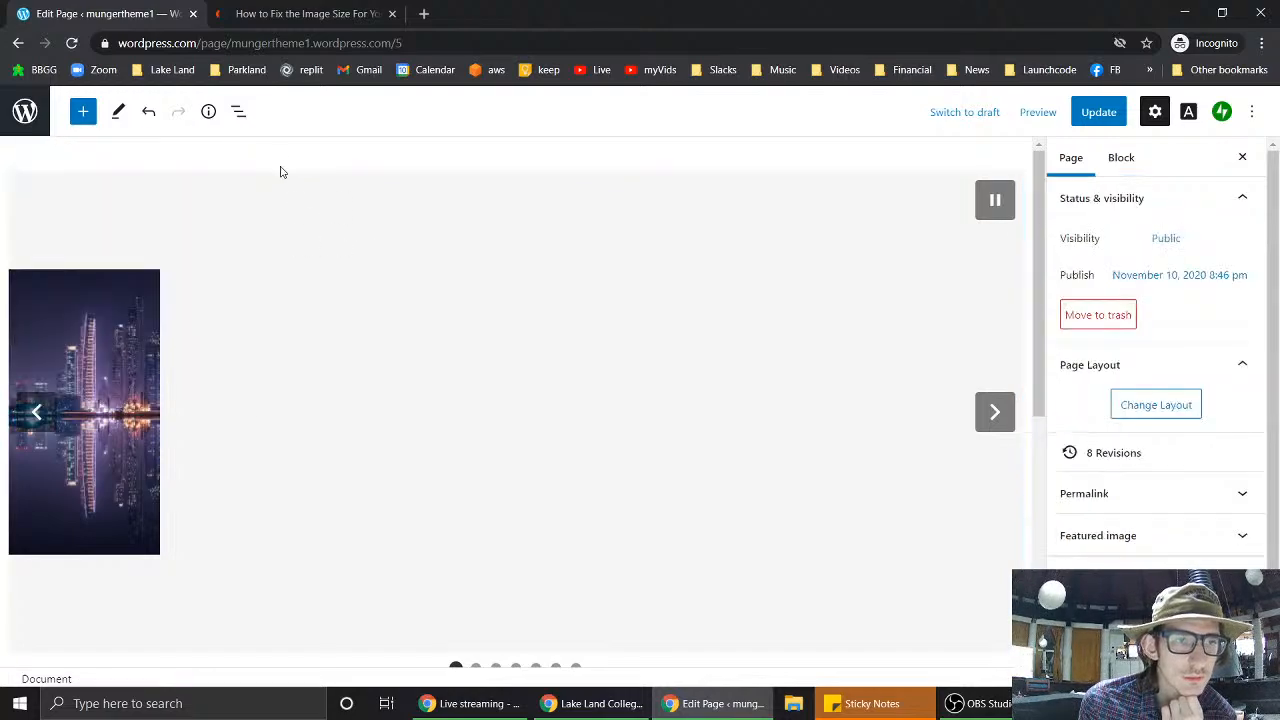
left_click(142, 360)
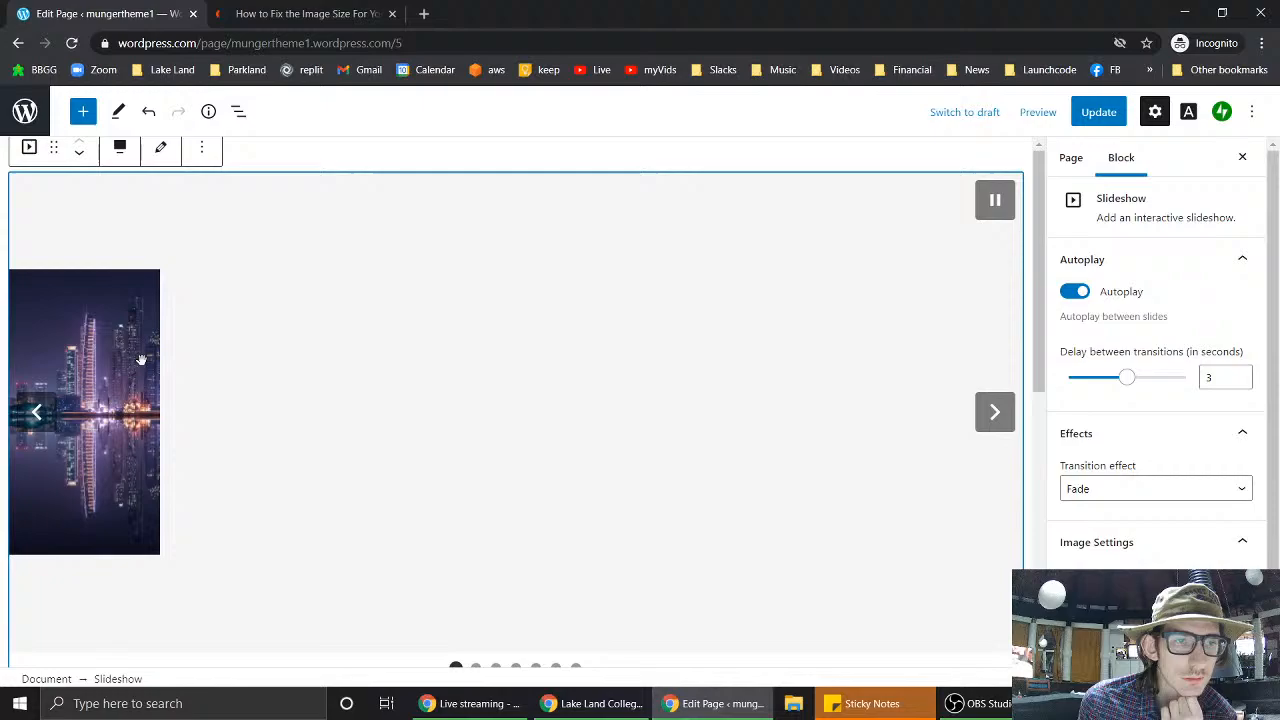
- Transform the slideshow into a Gallery block, then back into a Slideshow
left_click(30, 148)
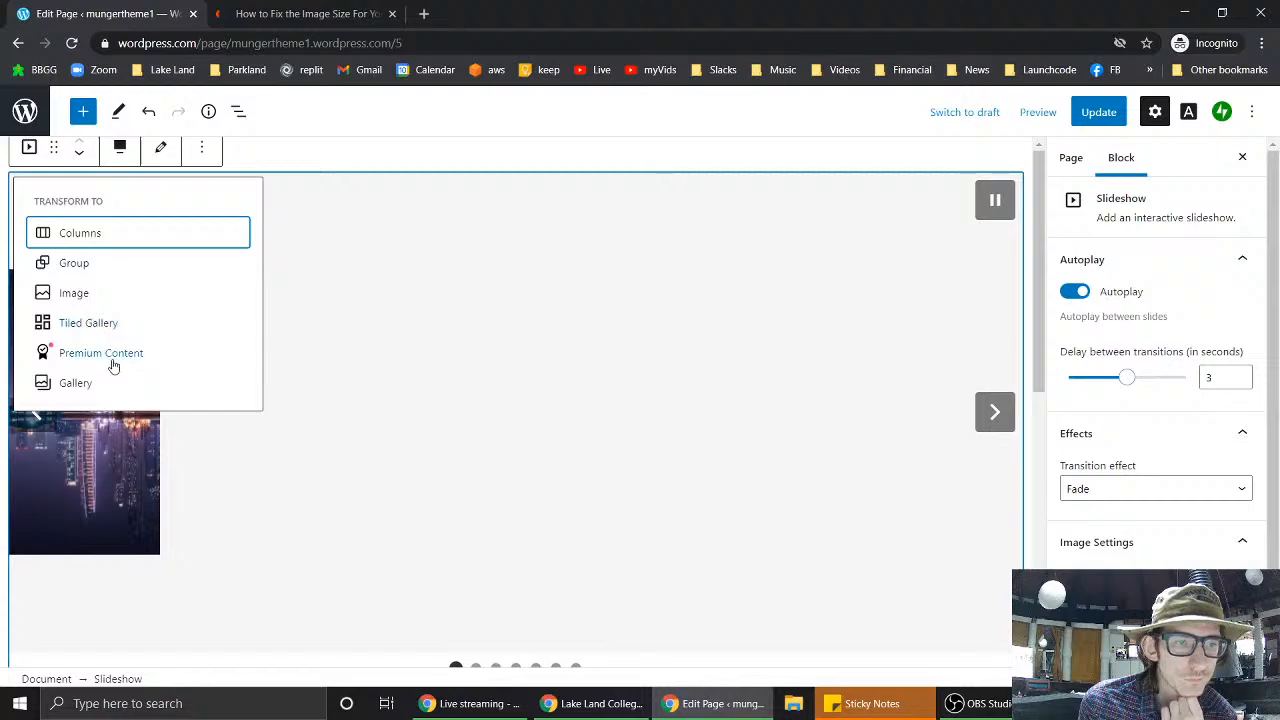
left_click(75, 383)
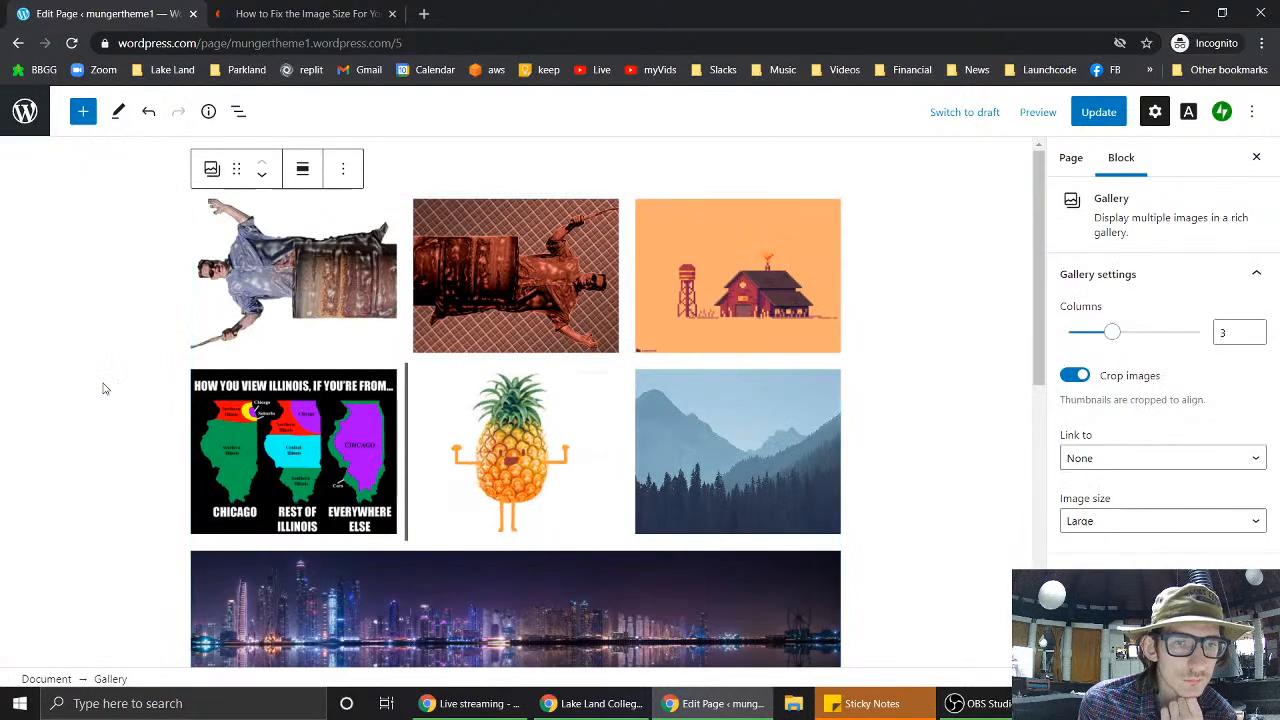
left_click(211, 169)
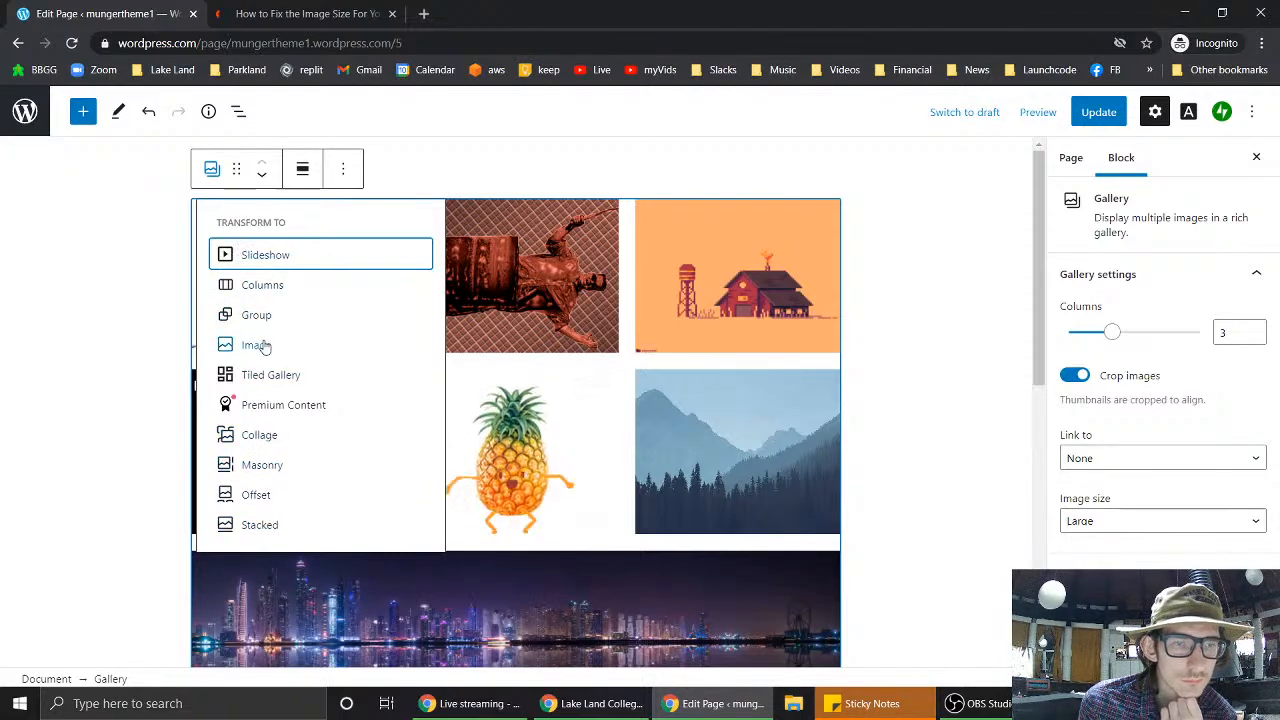
left_click(243, 254)
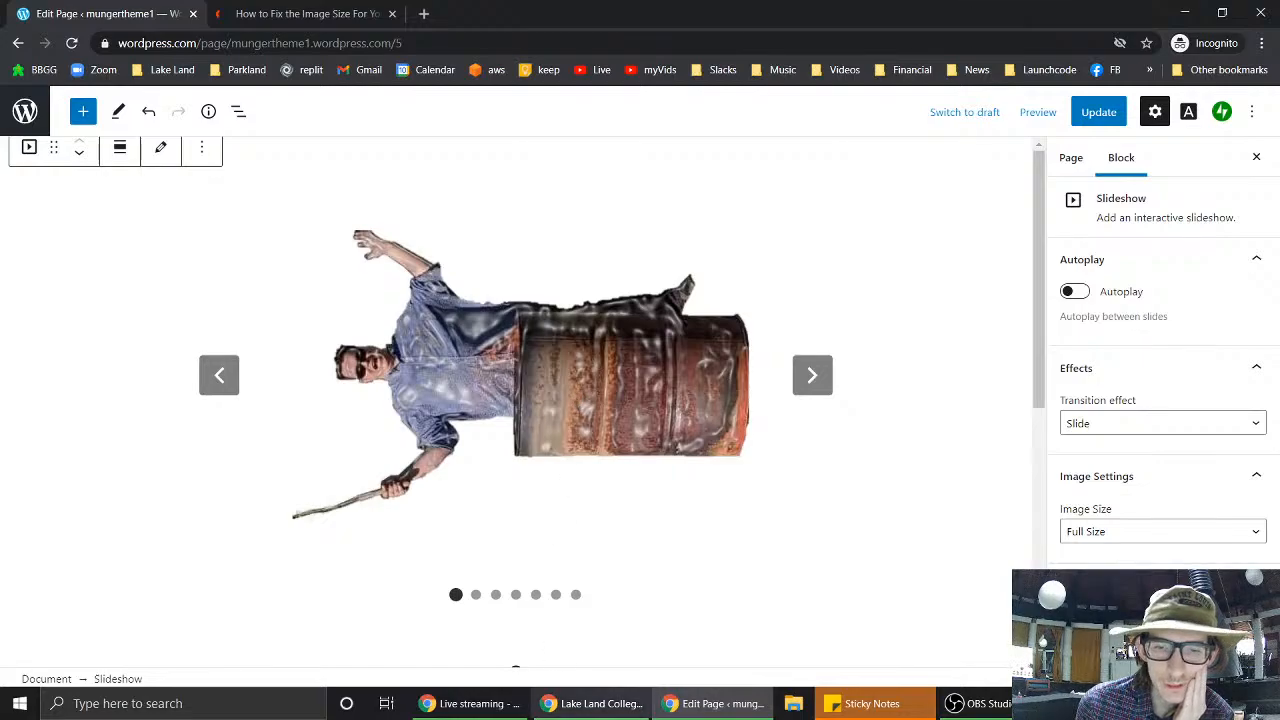
- Jump to the city skyline slide and open the slideshow's images from the media library
left_click(576, 596)
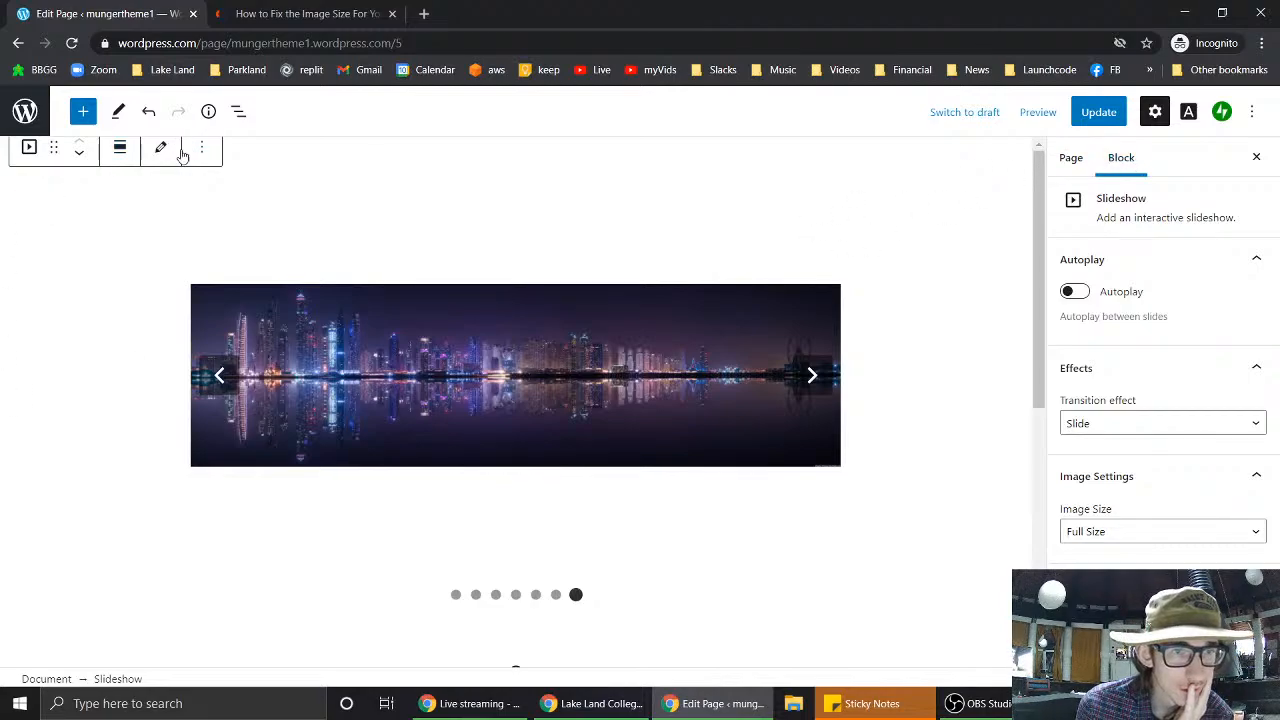
left_click(161, 149)
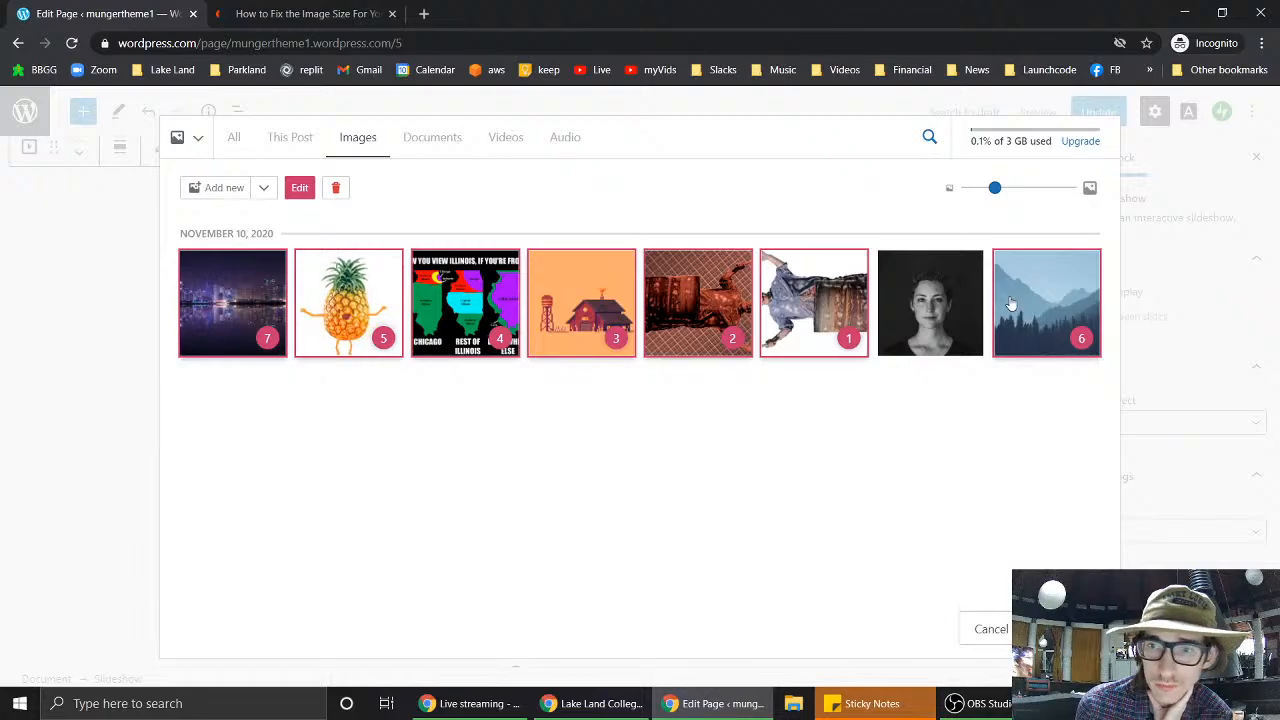
left_click(198, 141)
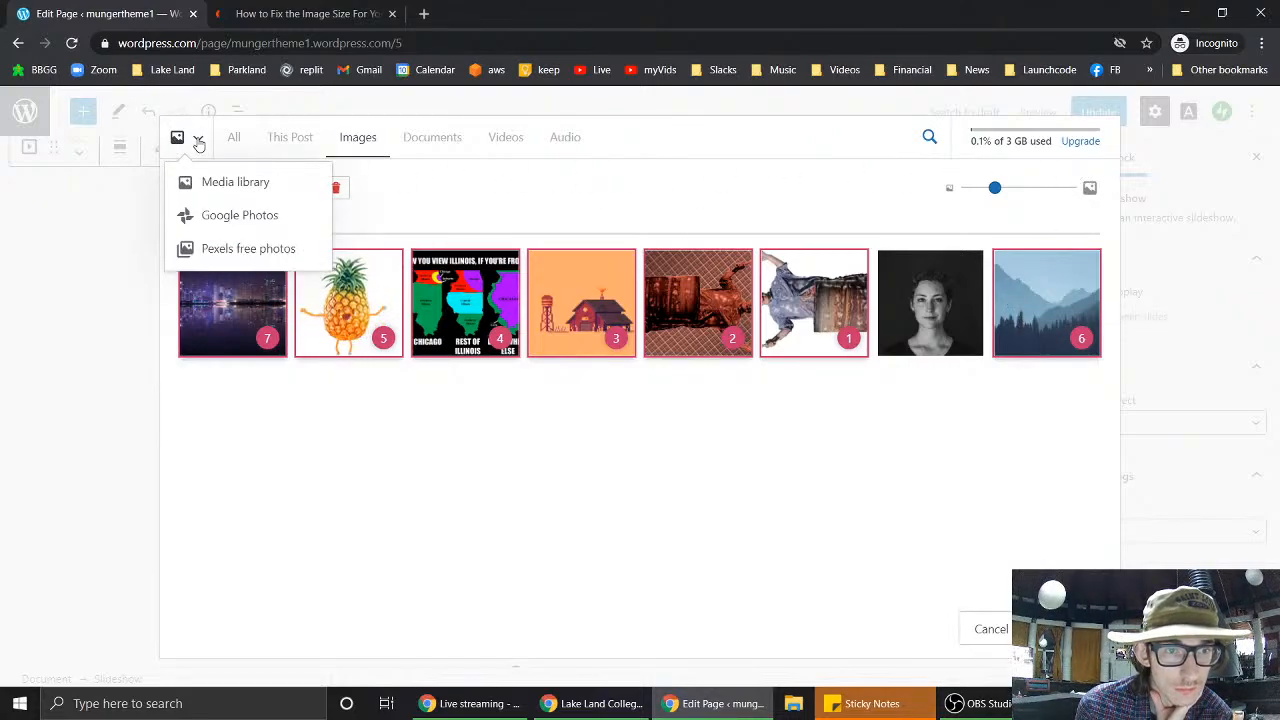
left_click(213, 185)
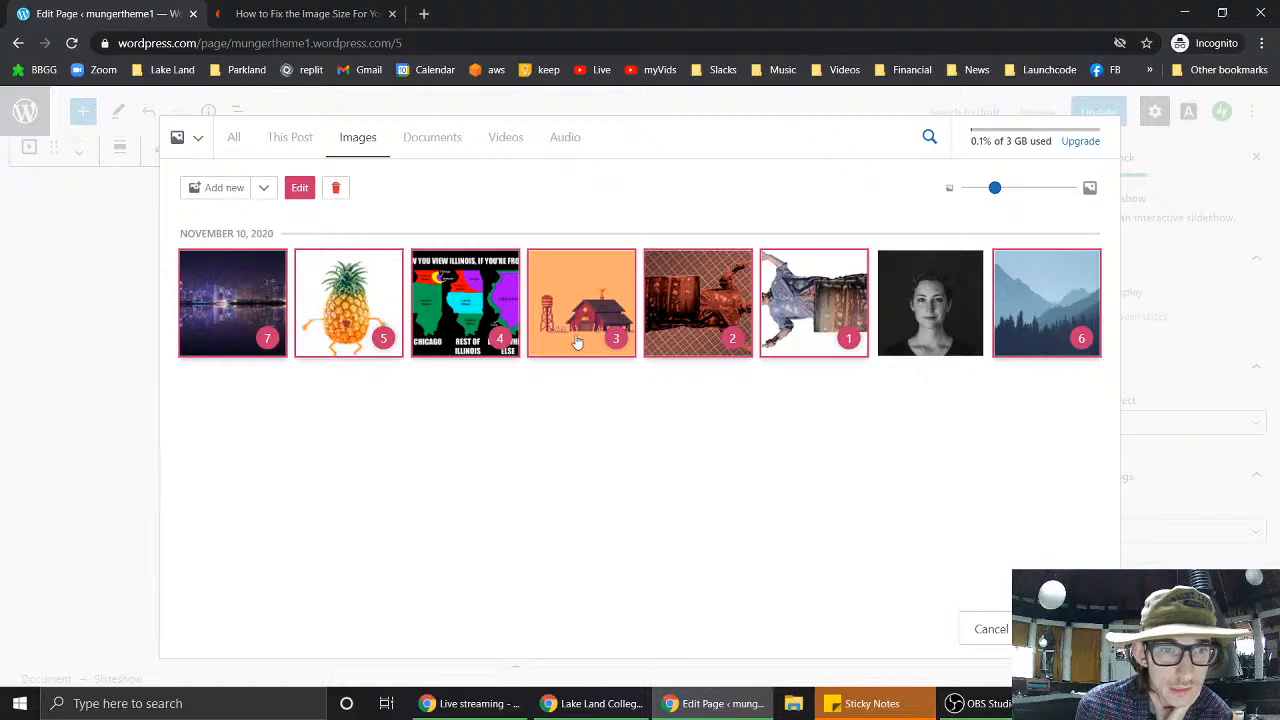
- Crop the chococut image to a 16:9 aspect ratio and apply it
left_click(300, 189)
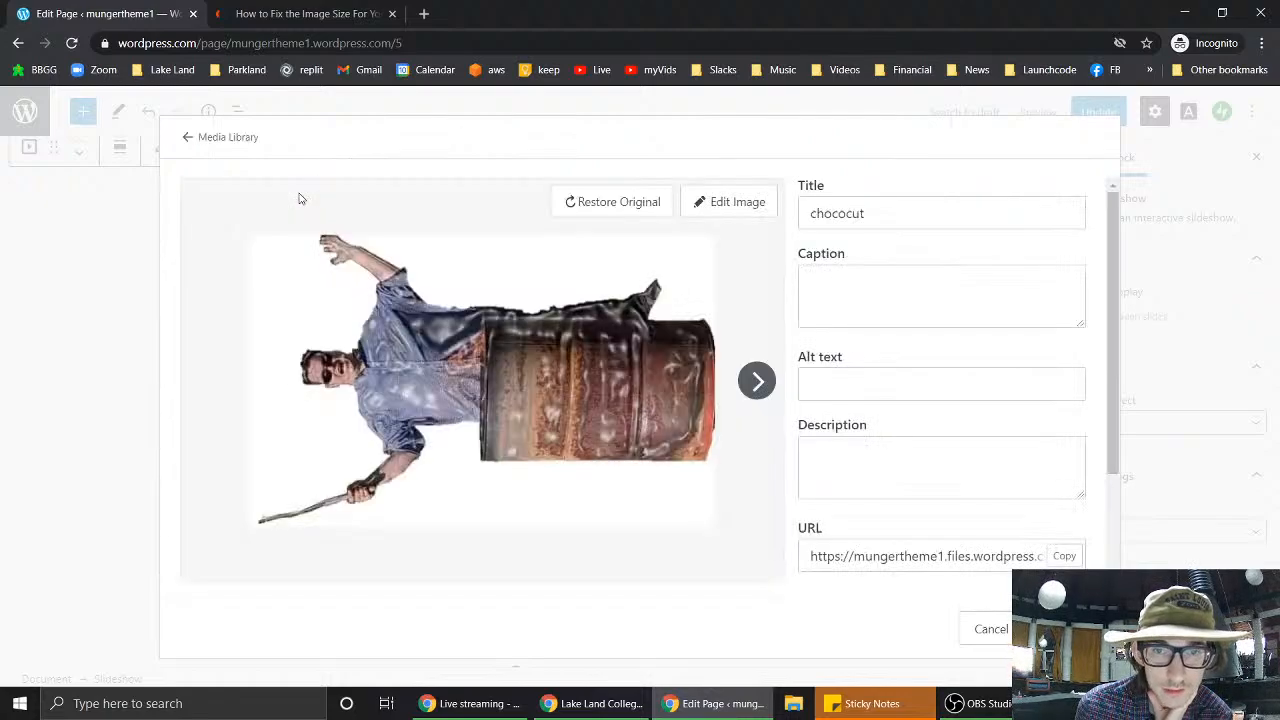
left_click(727, 205)
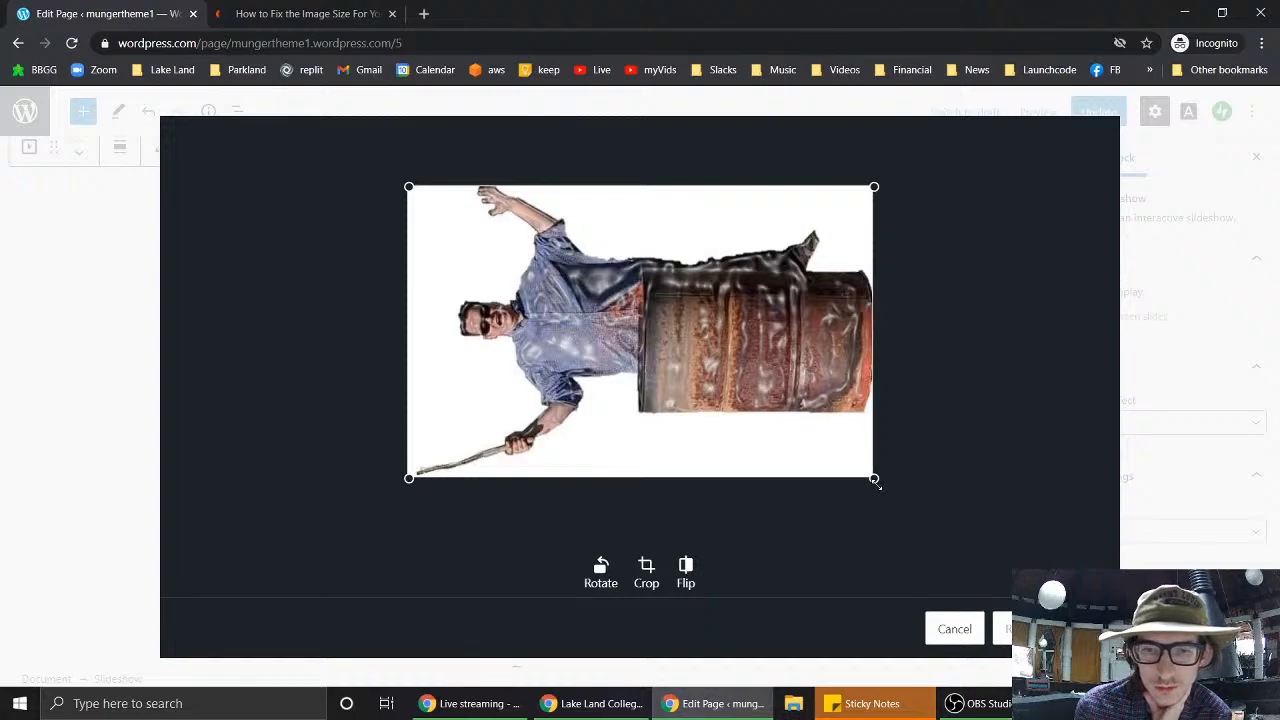
left_click(646, 570)
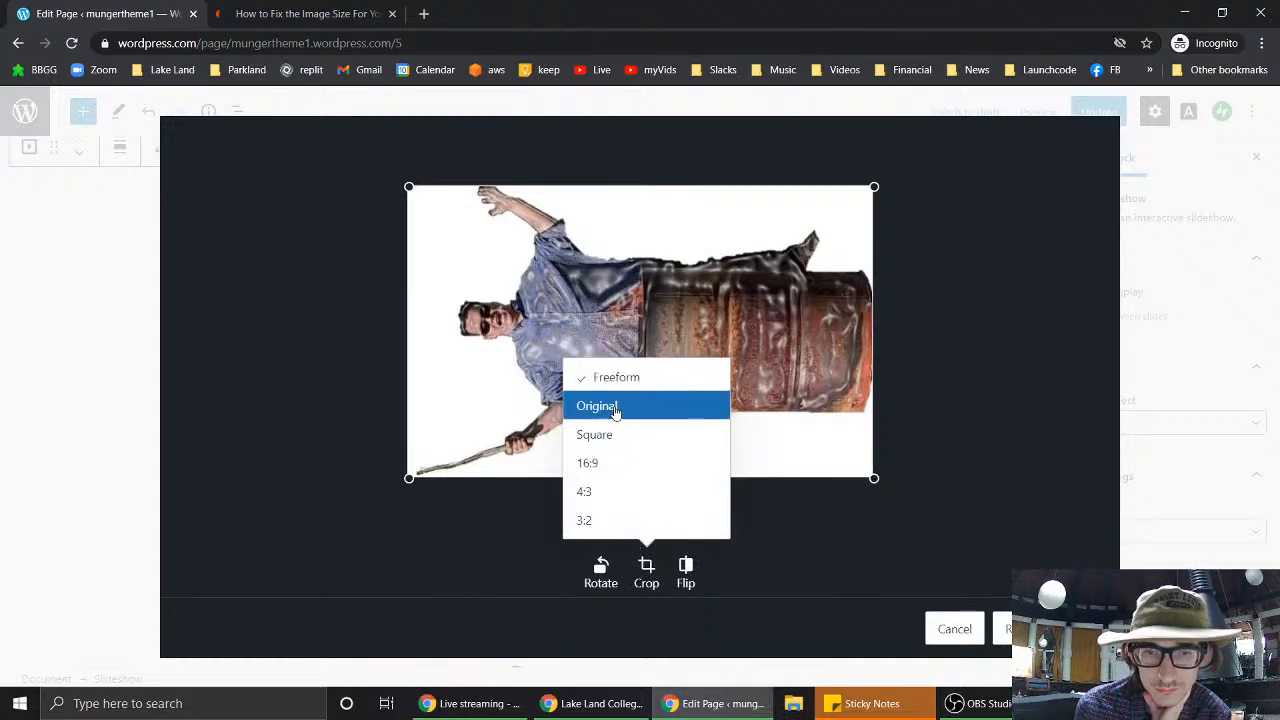
left_click(618, 462)
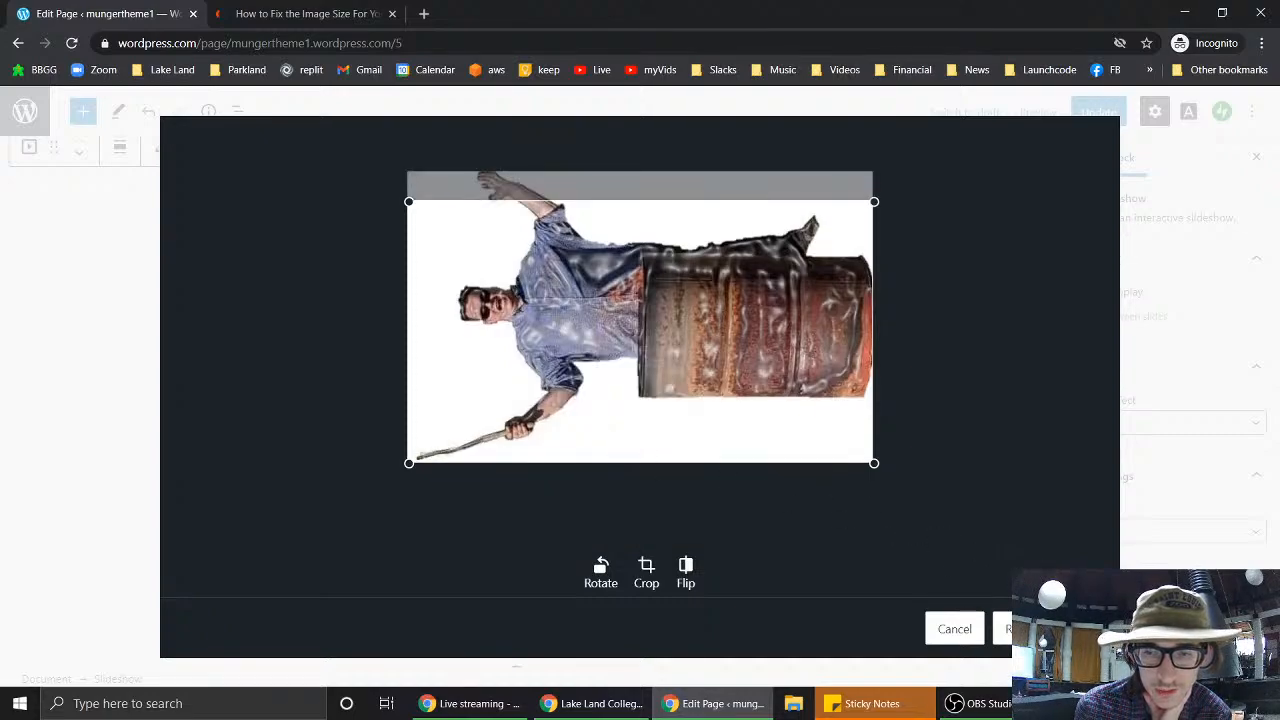
left_click(1077, 629)
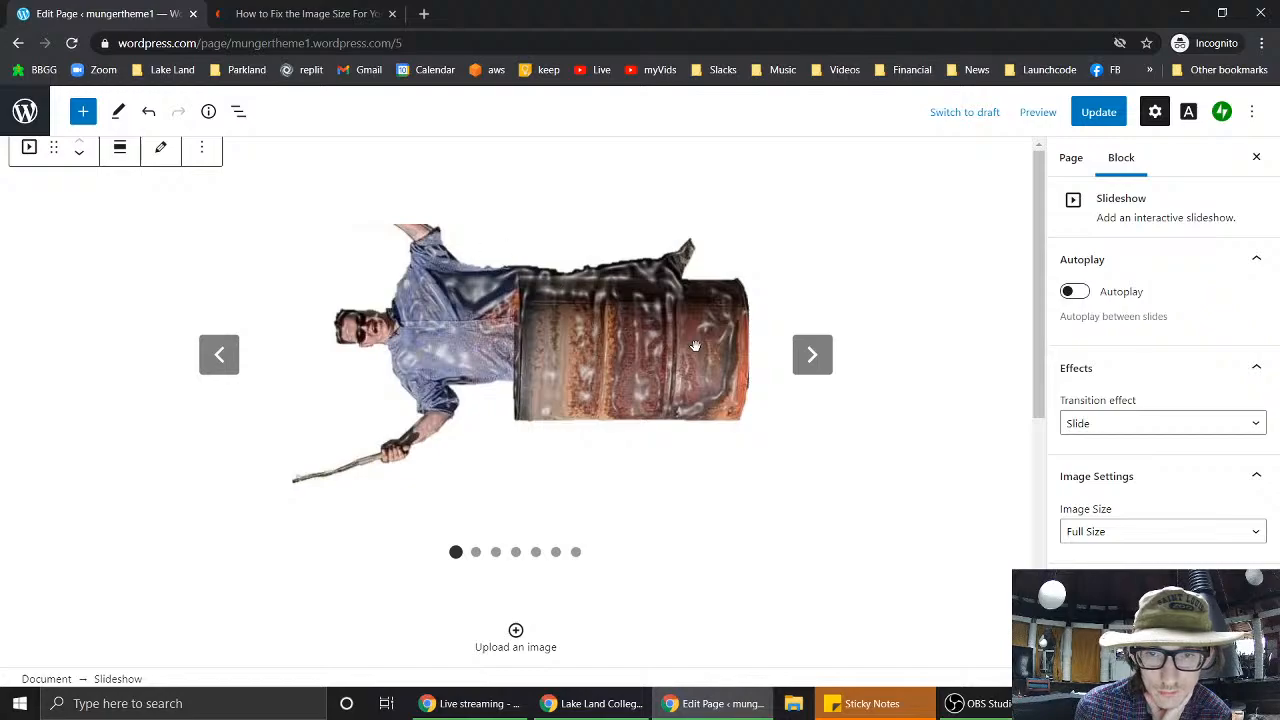
left_click(819, 363)
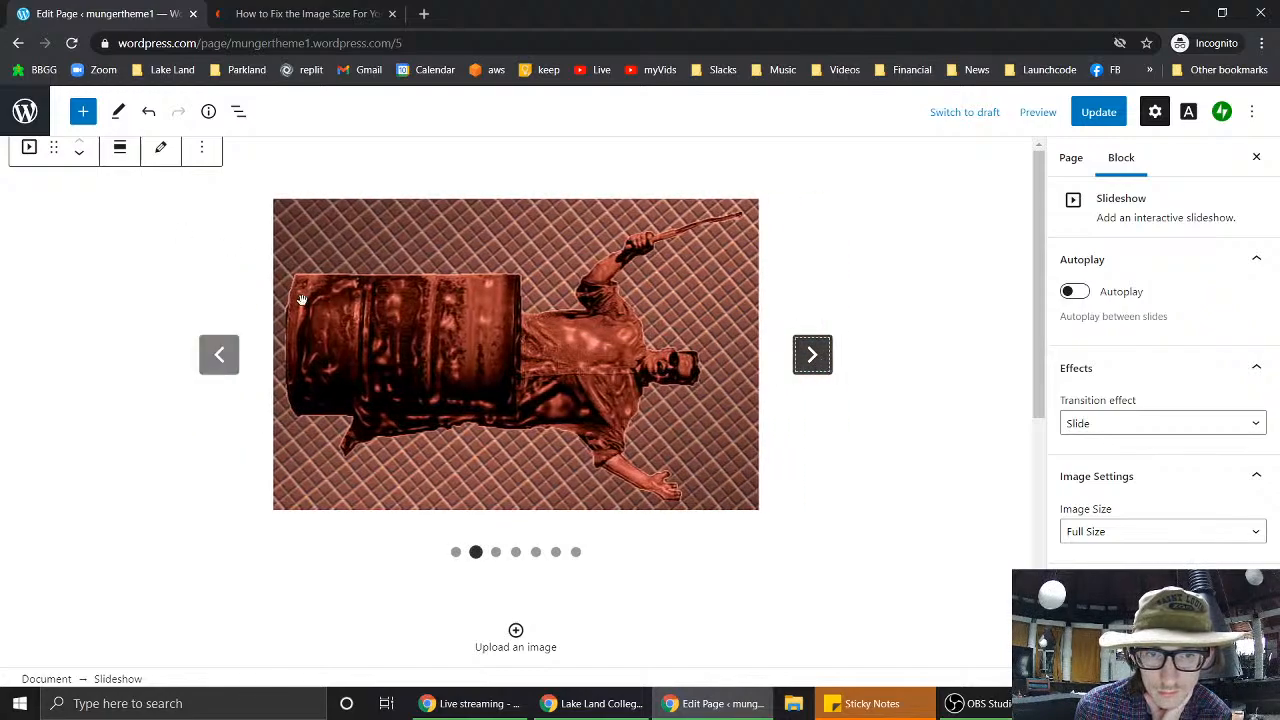
left_click(222, 362)
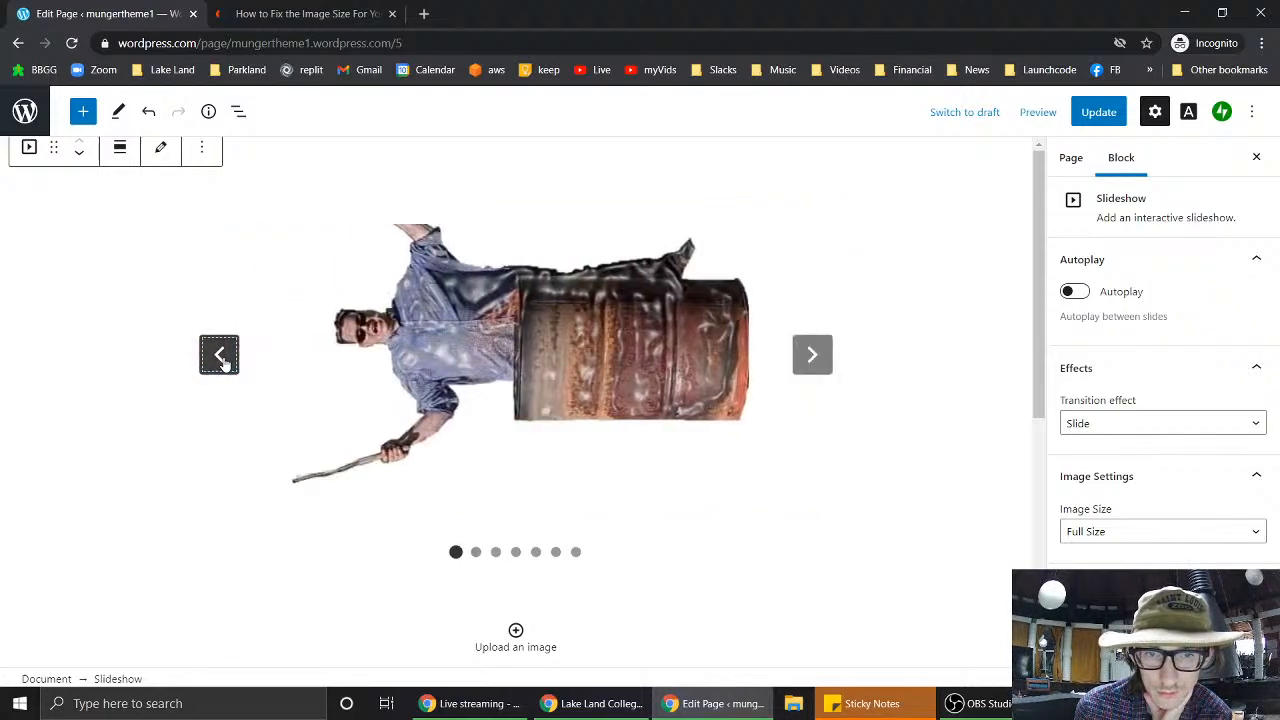
left_click(210, 372)
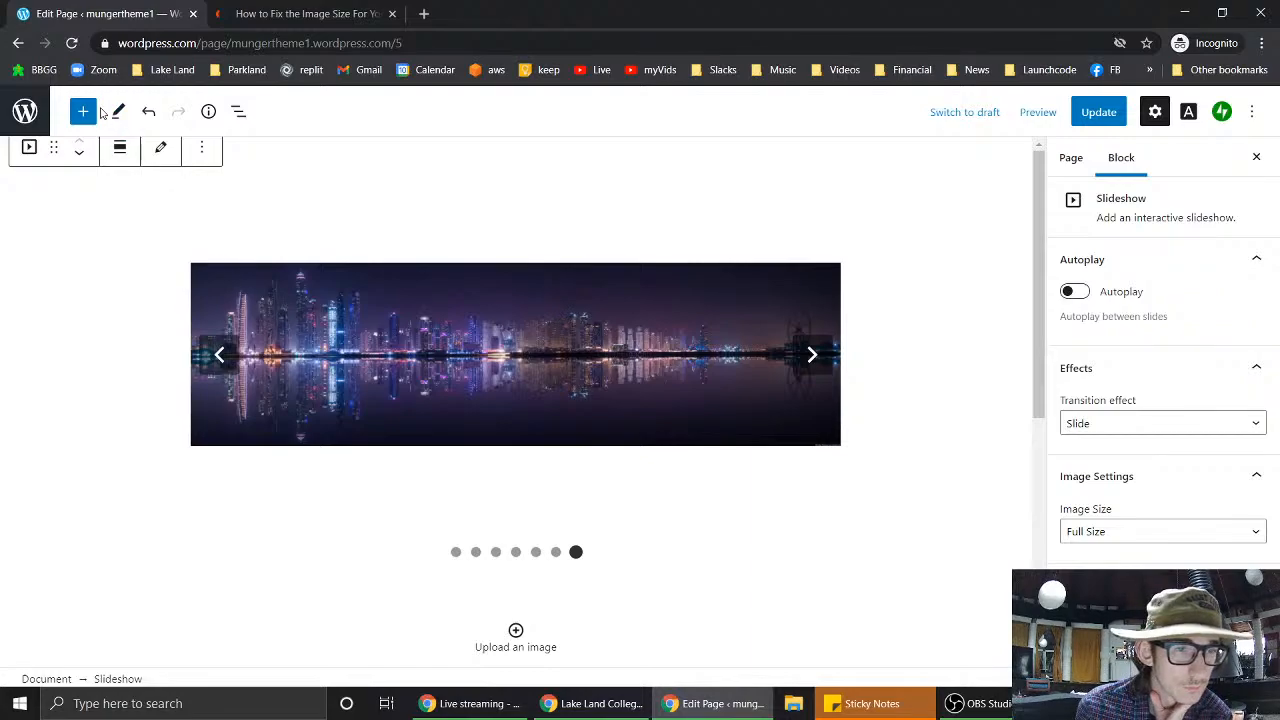
left_click(162, 149)
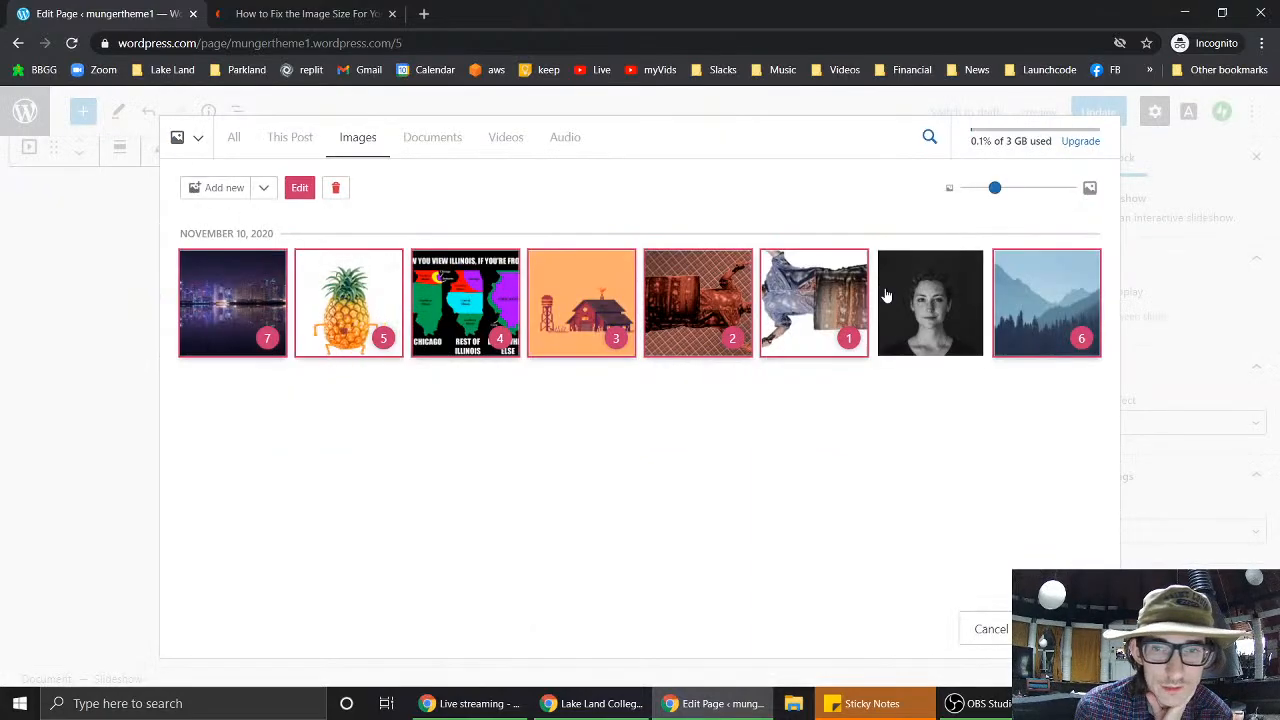
left_click(208, 298)
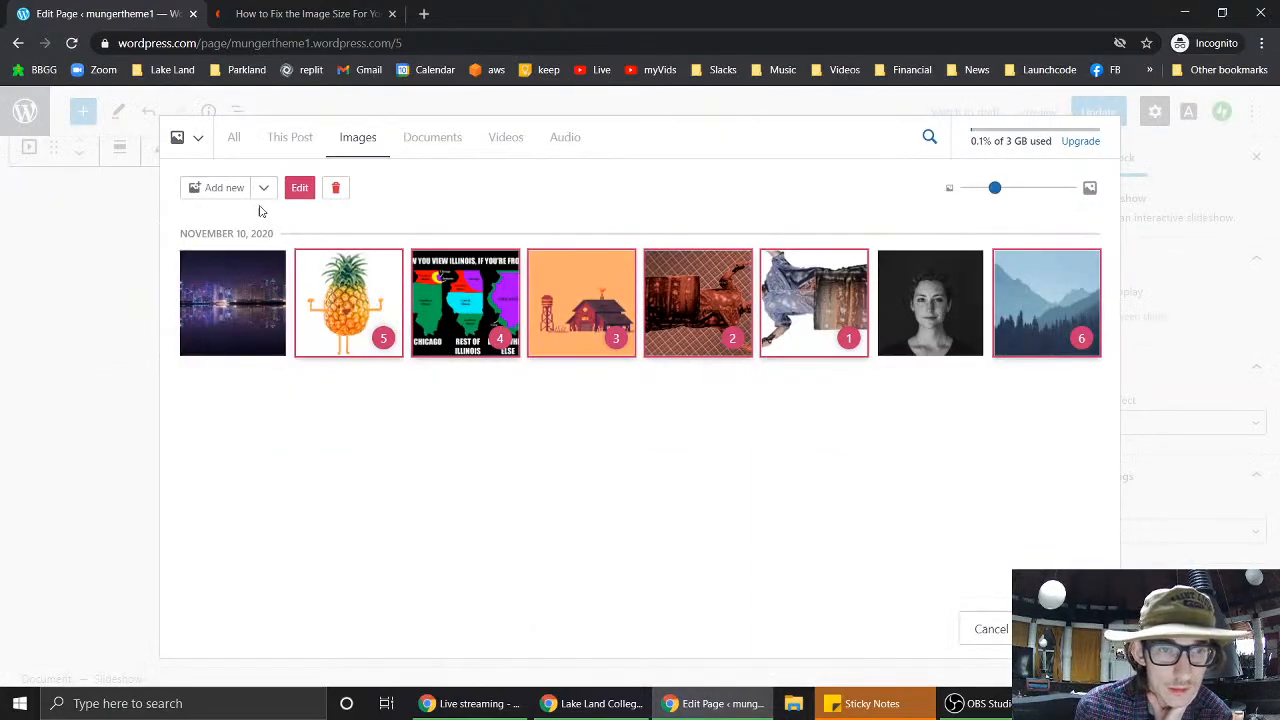
left_click(263, 271)
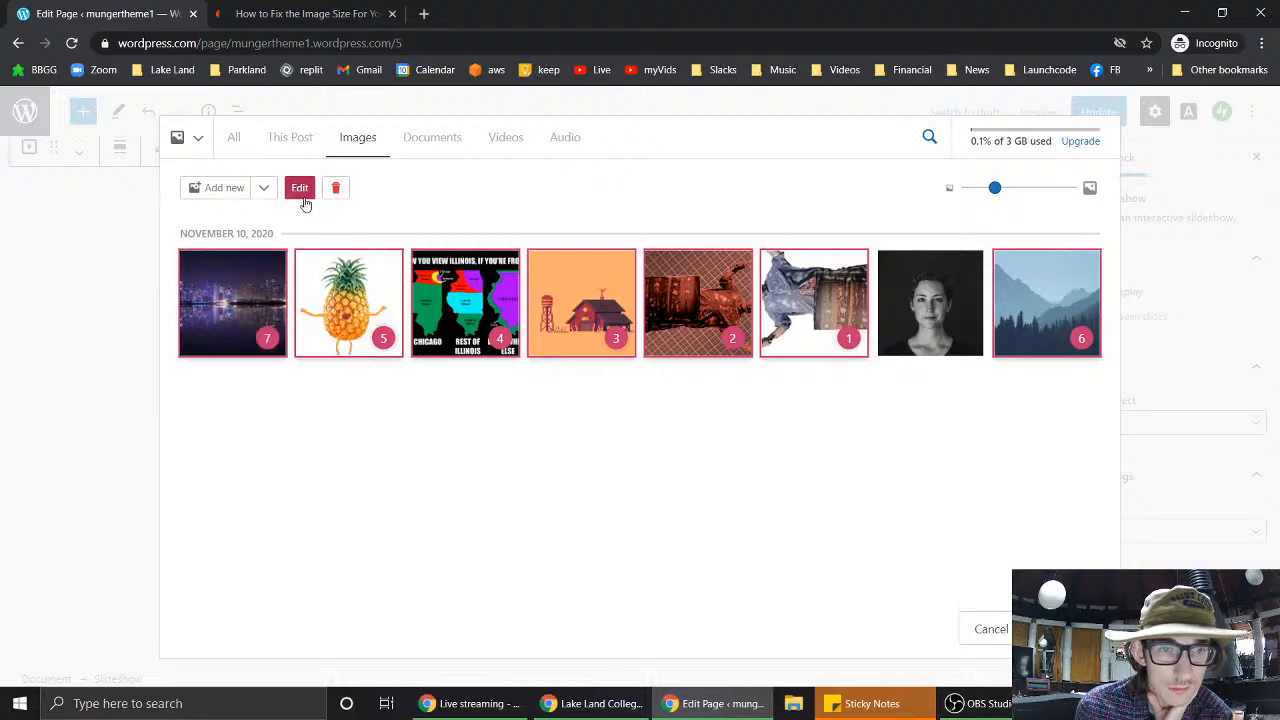
left_click(304, 196)
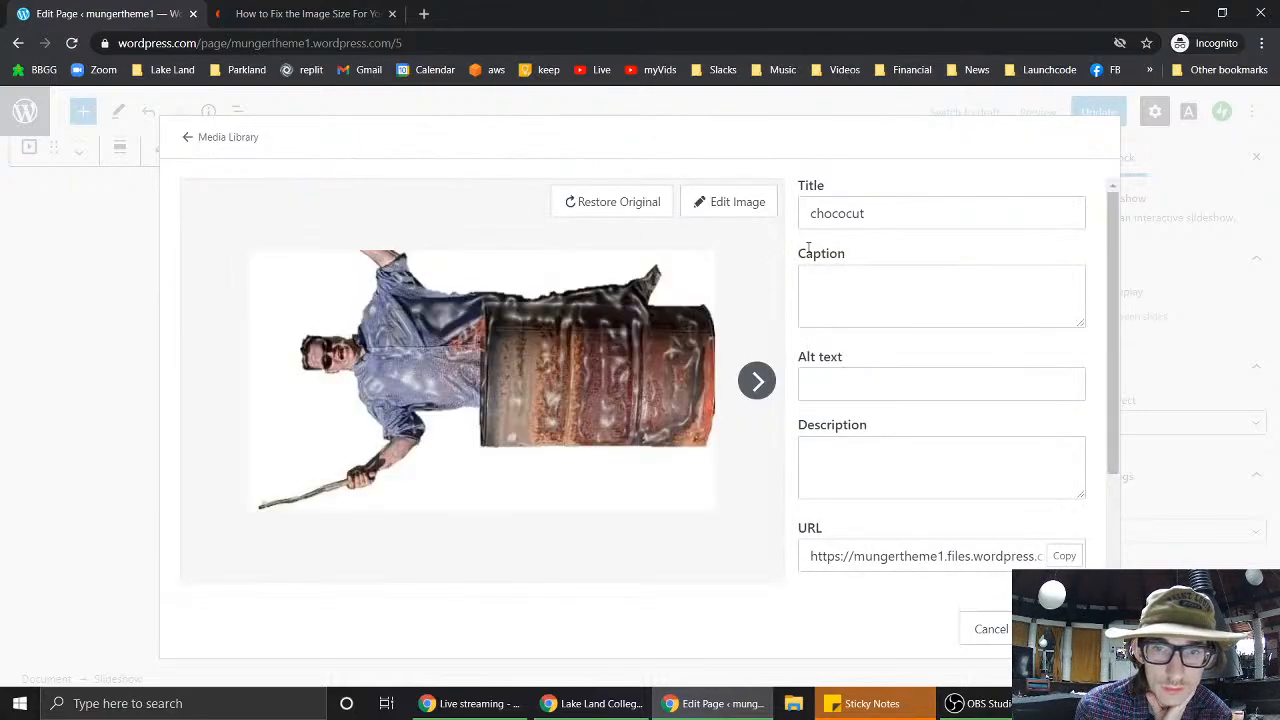
left_click(772, 397)
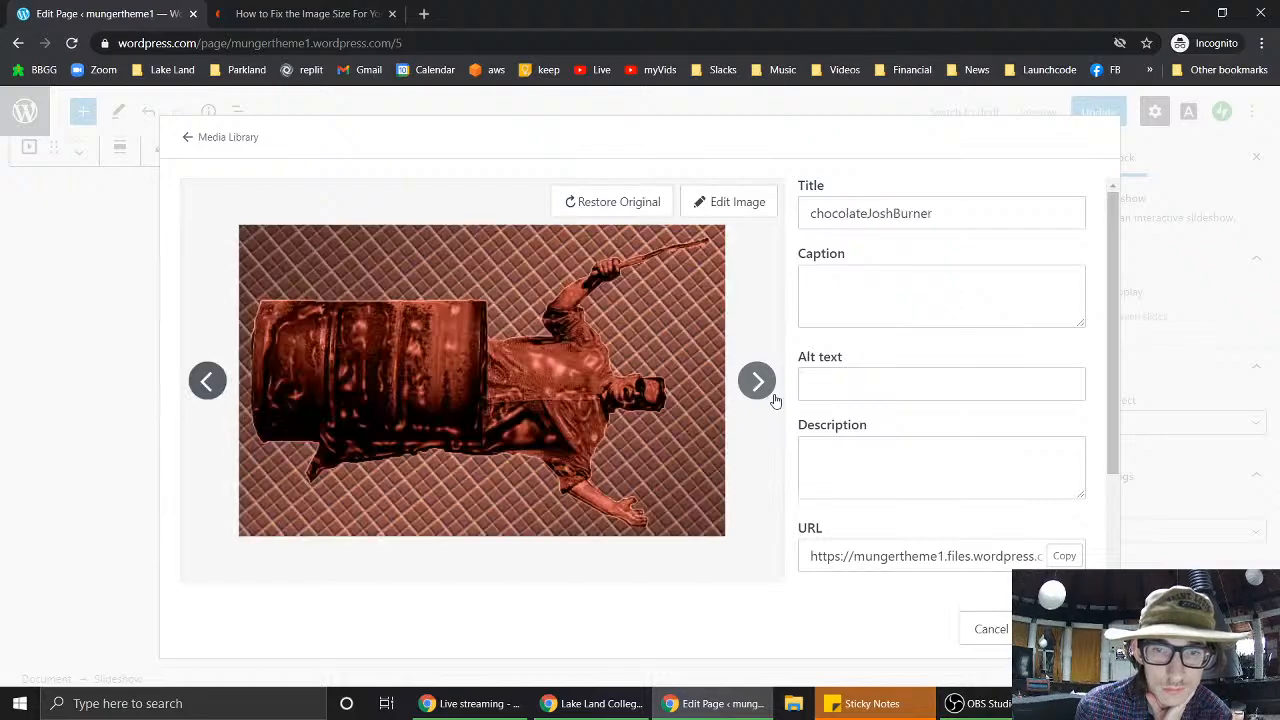
left_click(773, 398)
left_click(773, 398)
left_click(773, 398)
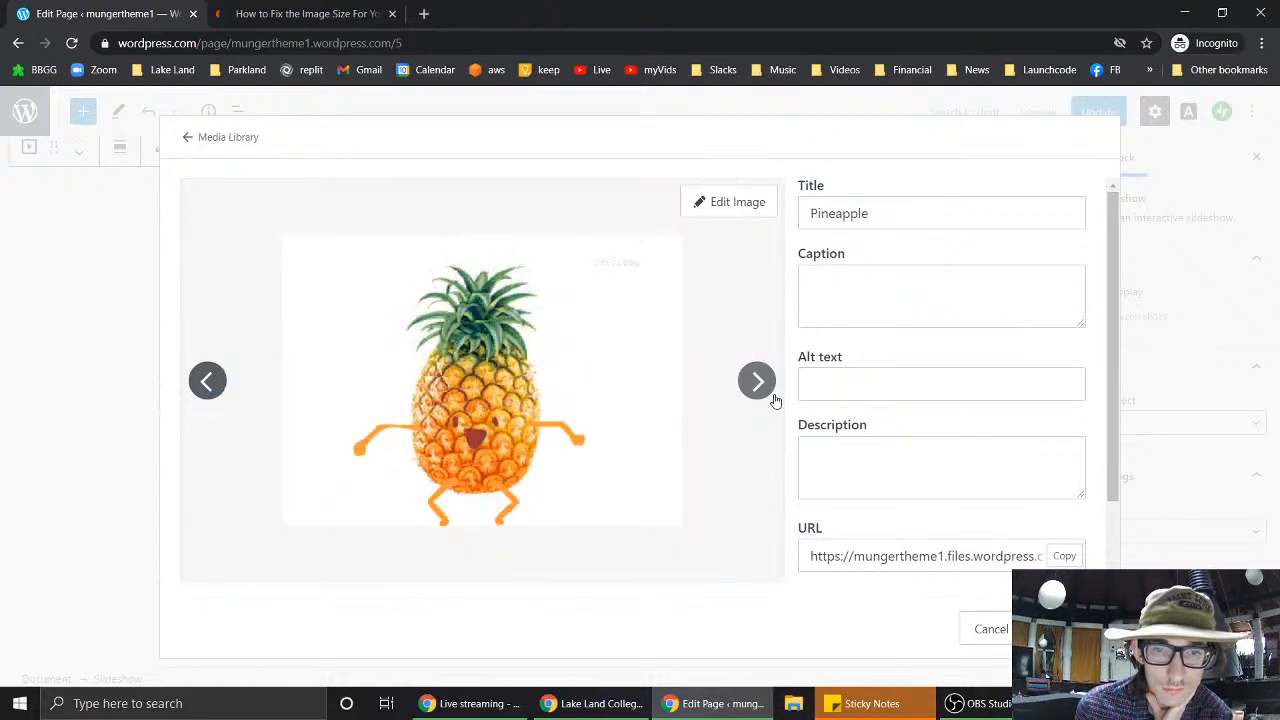
left_click(210, 395)
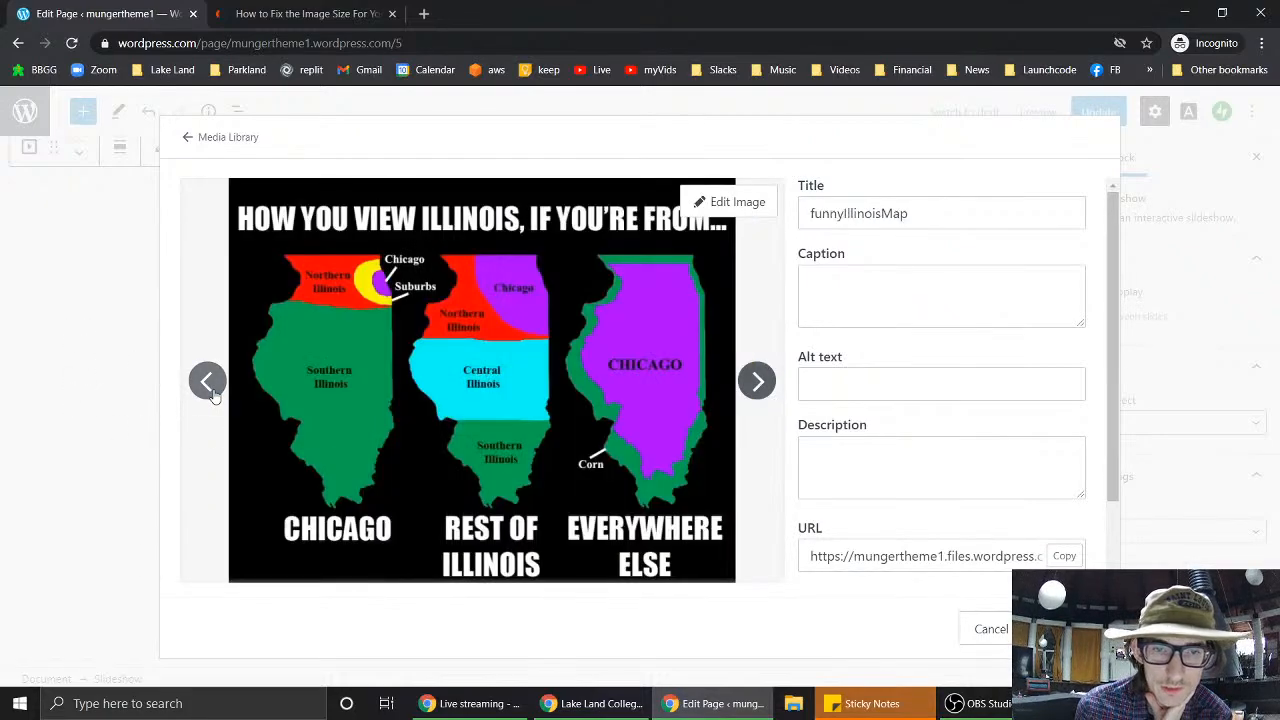
left_click(211, 396)
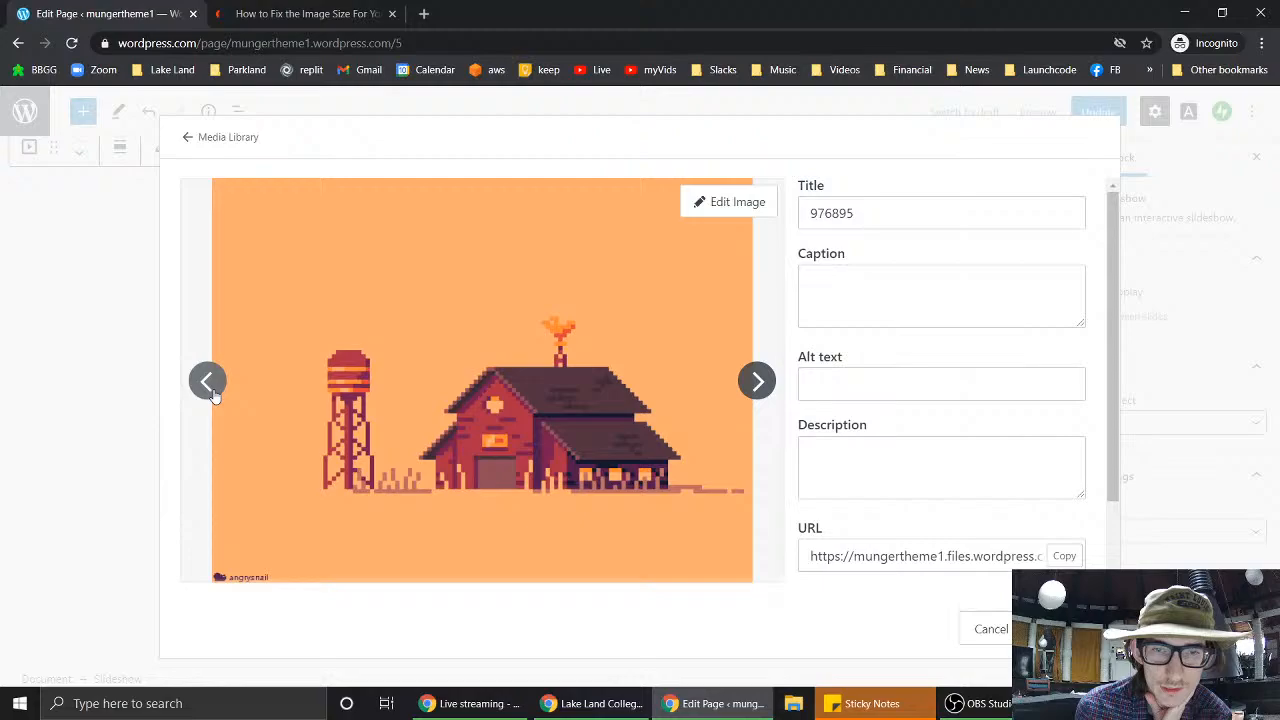
left_click(762, 203)
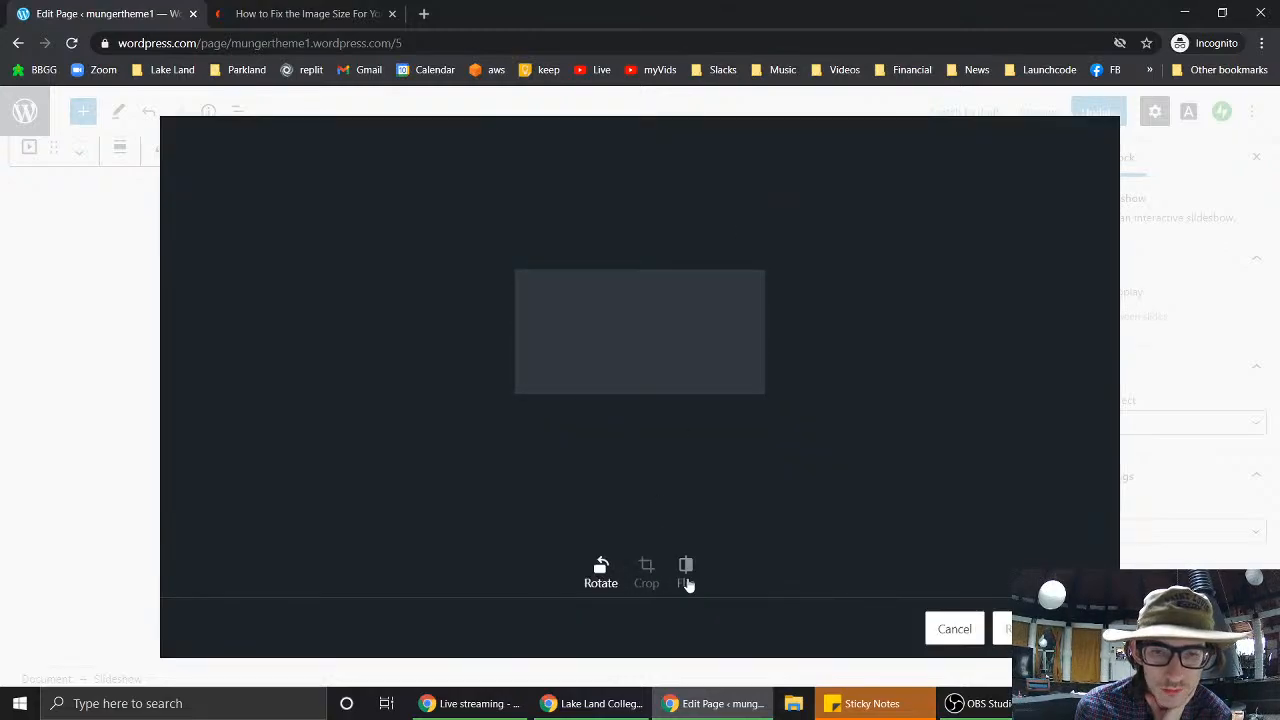
left_click(646, 570)
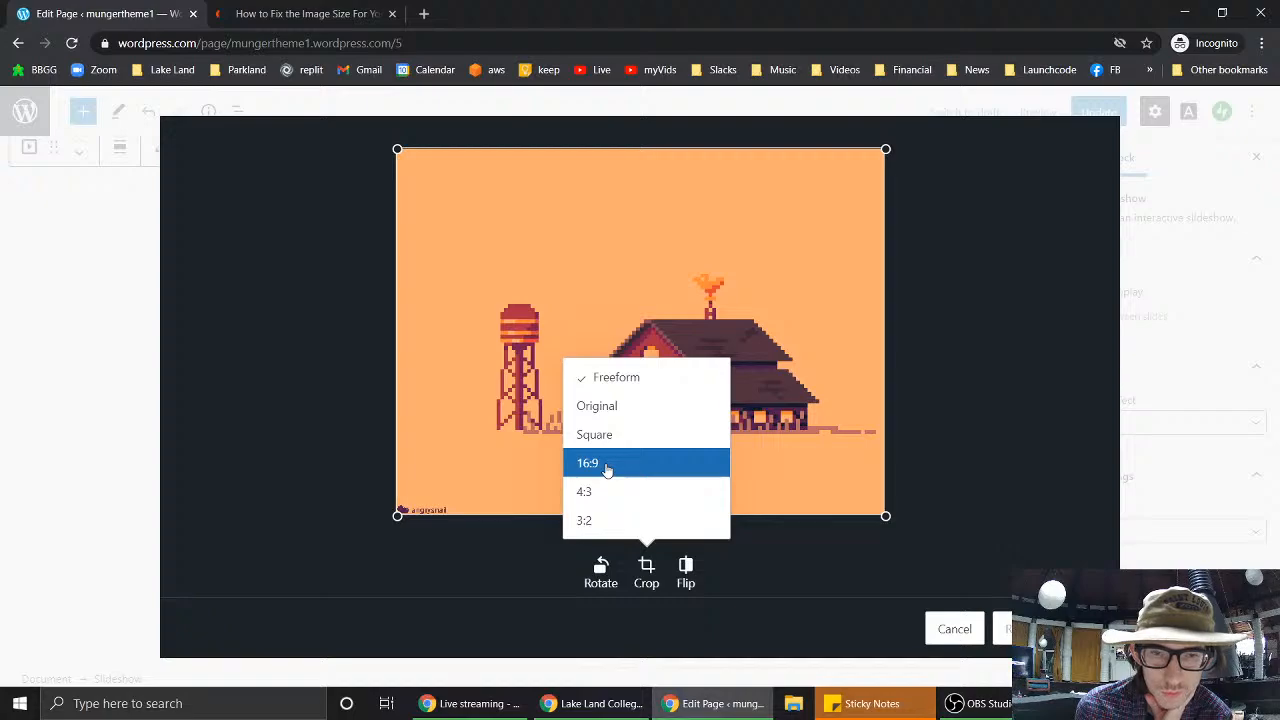
left_click(614, 405)
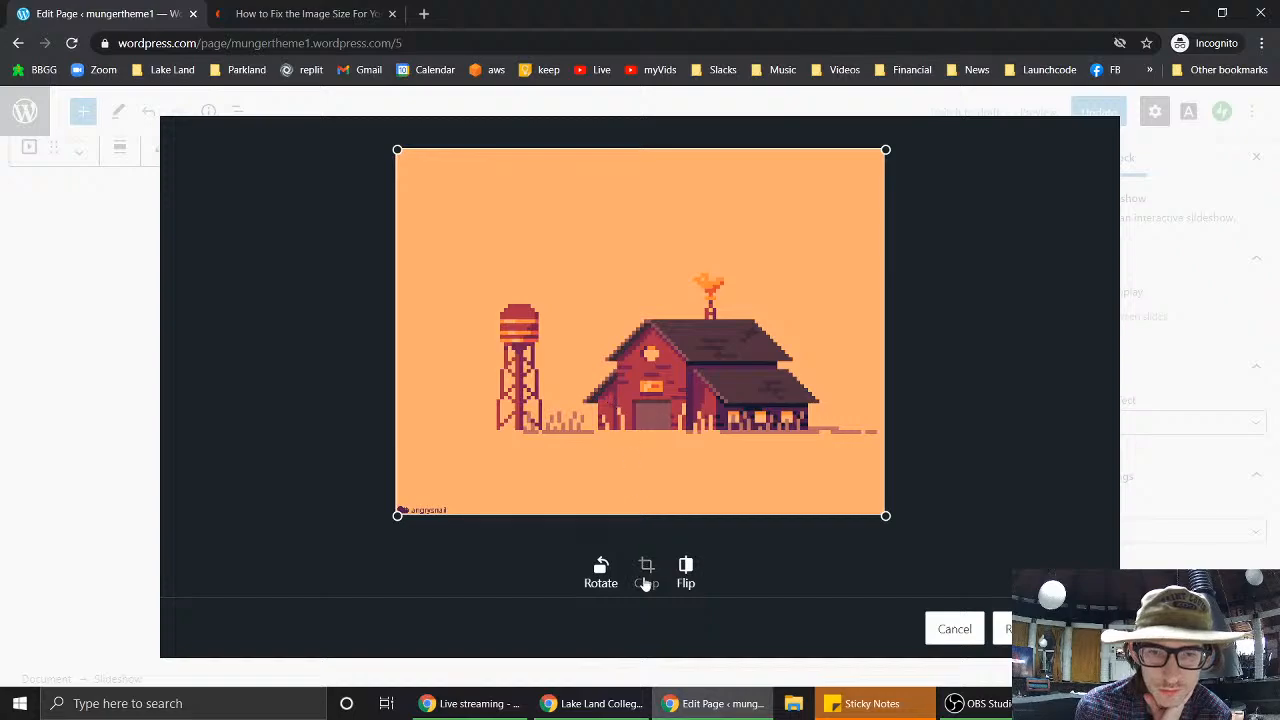
left_click(955, 629)
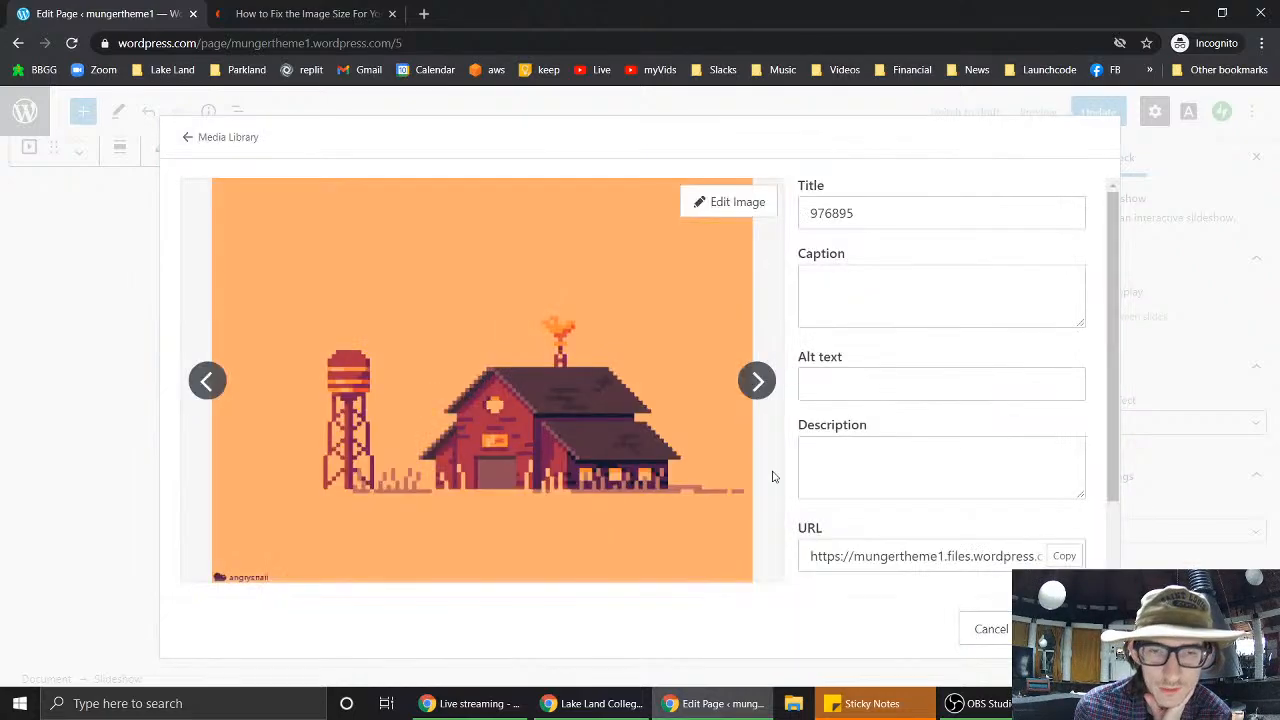
left_click(758, 382)
left_click(758, 383)
left_click(760, 385)
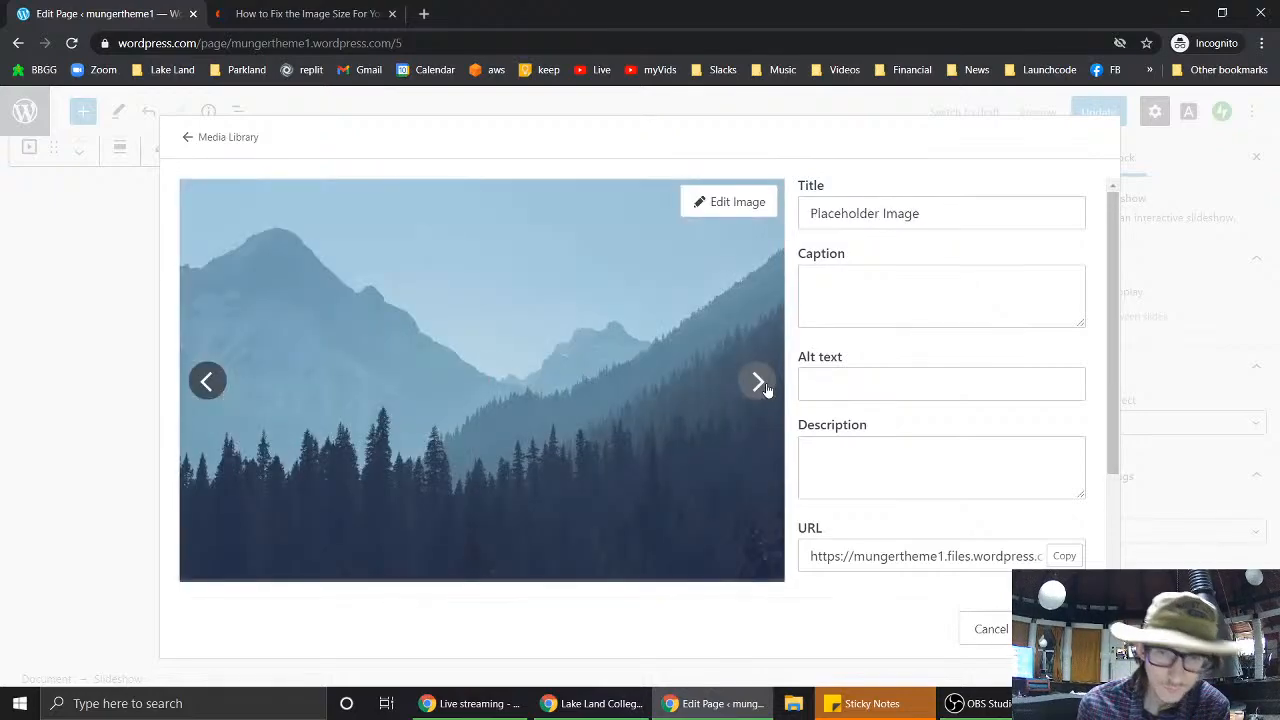
left_click(760, 384)
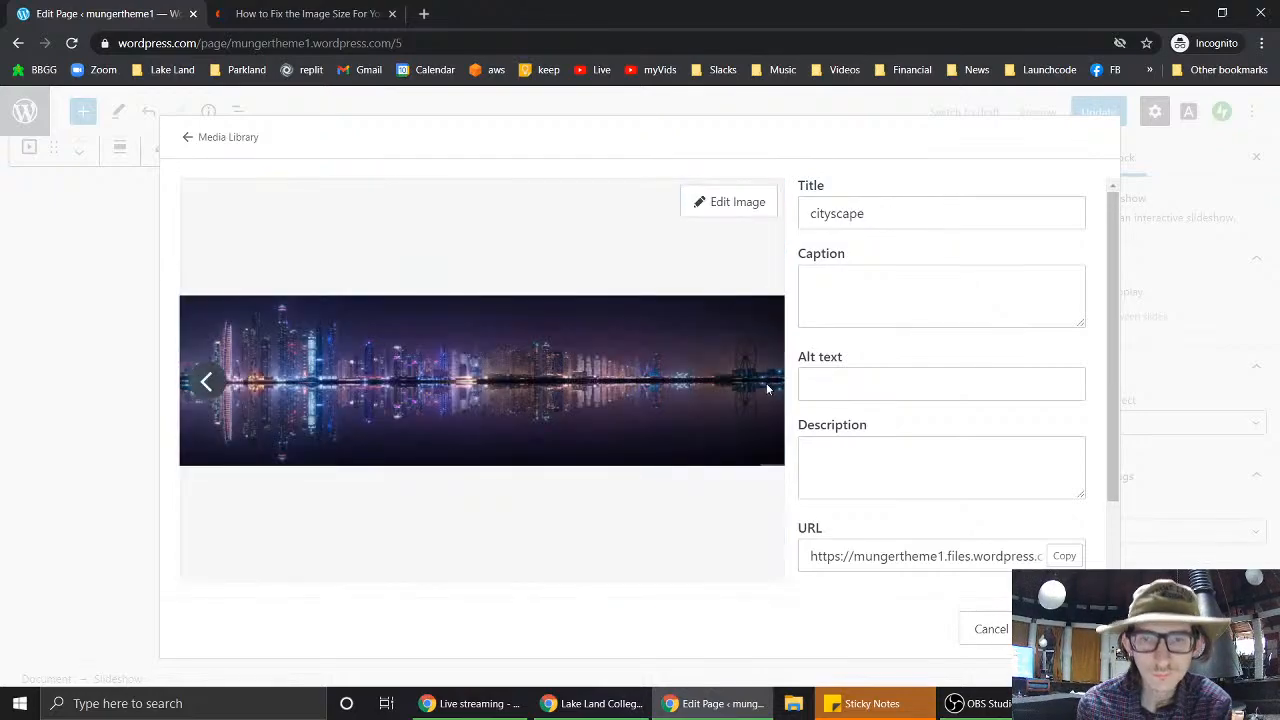
left_click(206, 381)
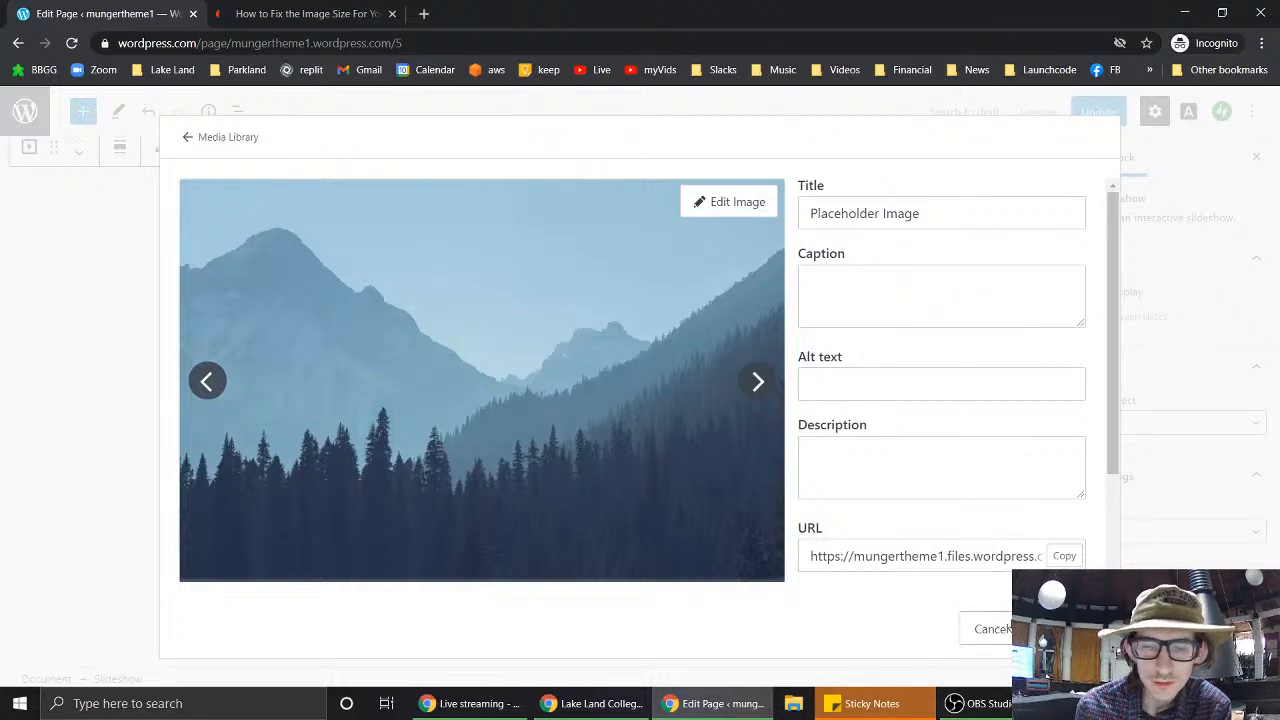
left_click(993, 629)
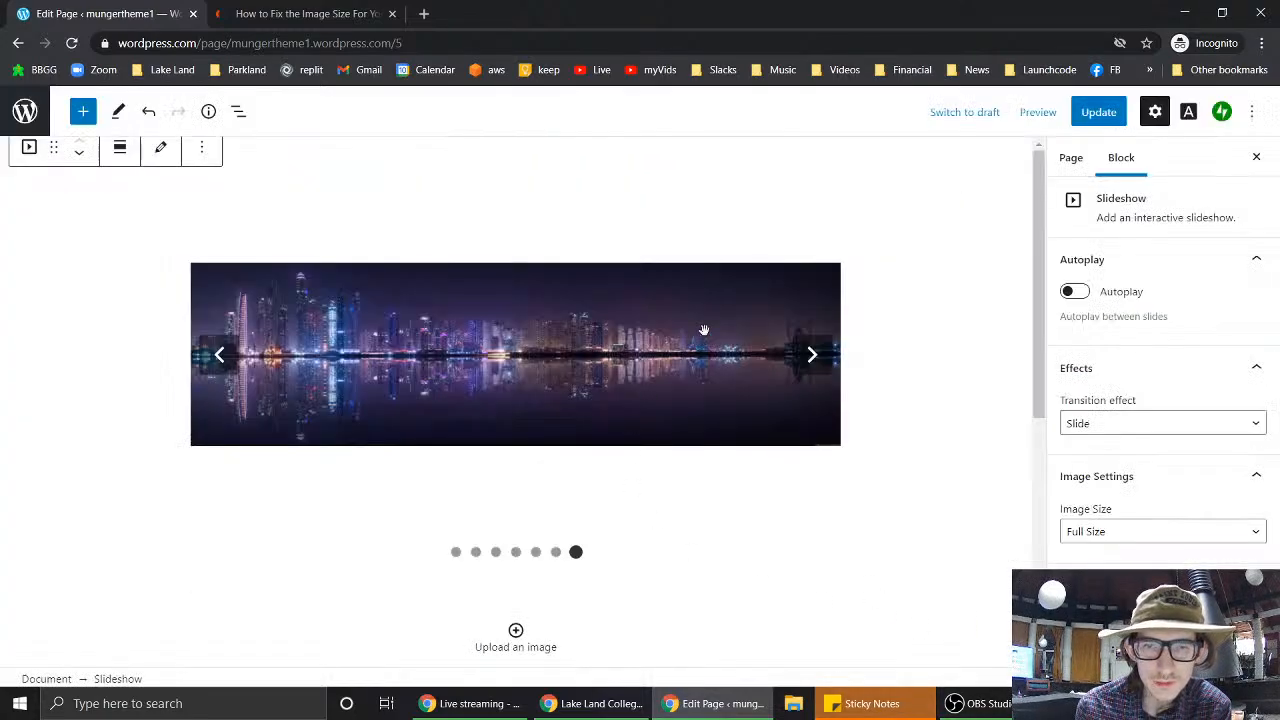
left_click(811, 355)
left_click(811, 355)
left_click(811, 355)
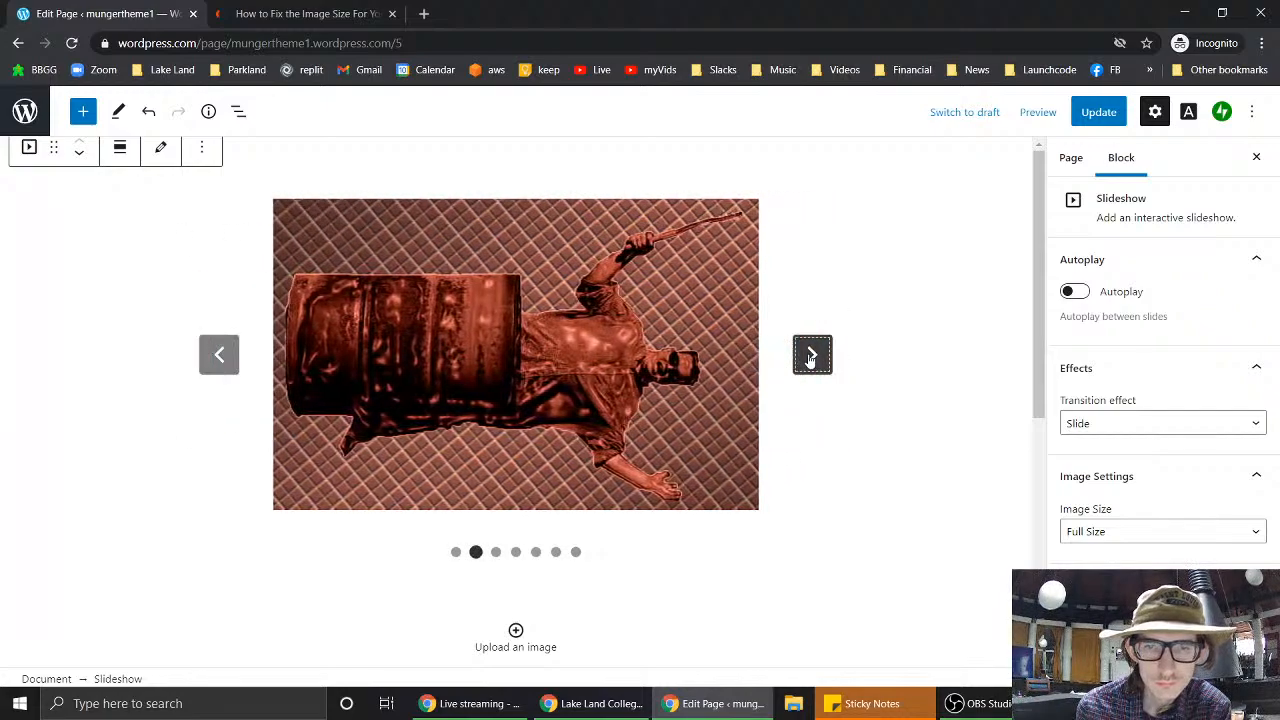
left_click(811, 355)
left_click(811, 355)
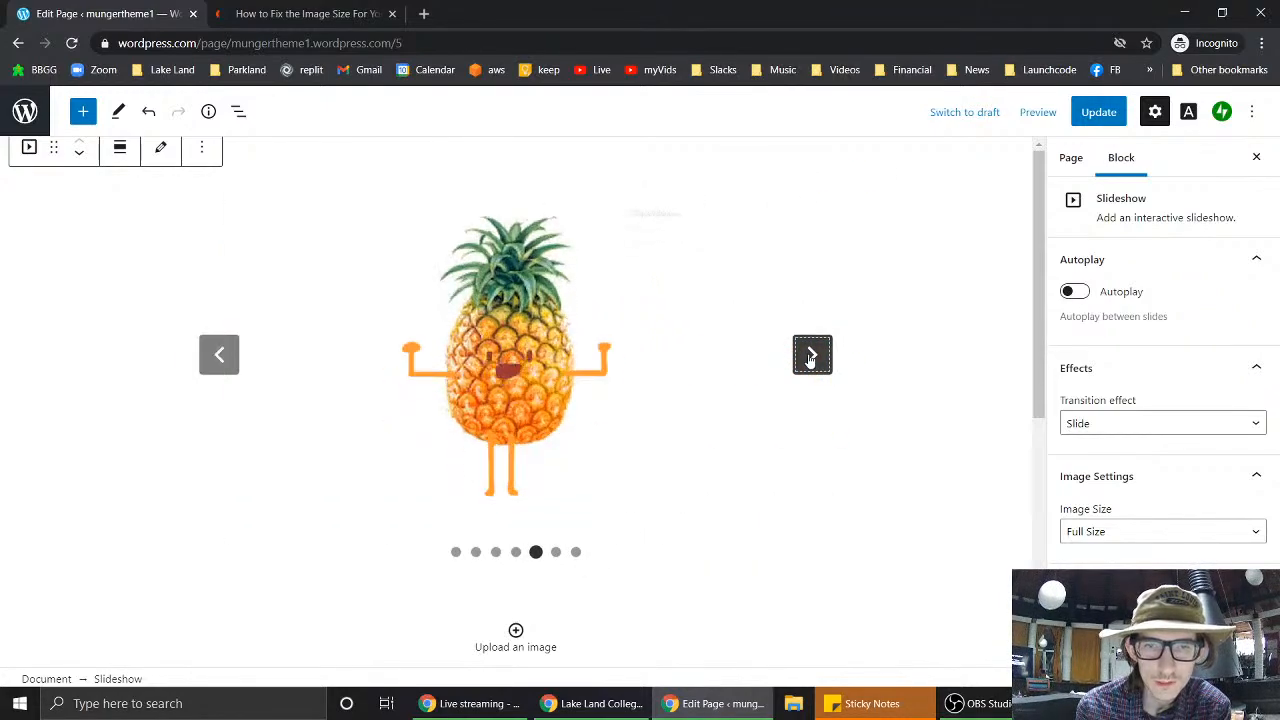
left_click(811, 355)
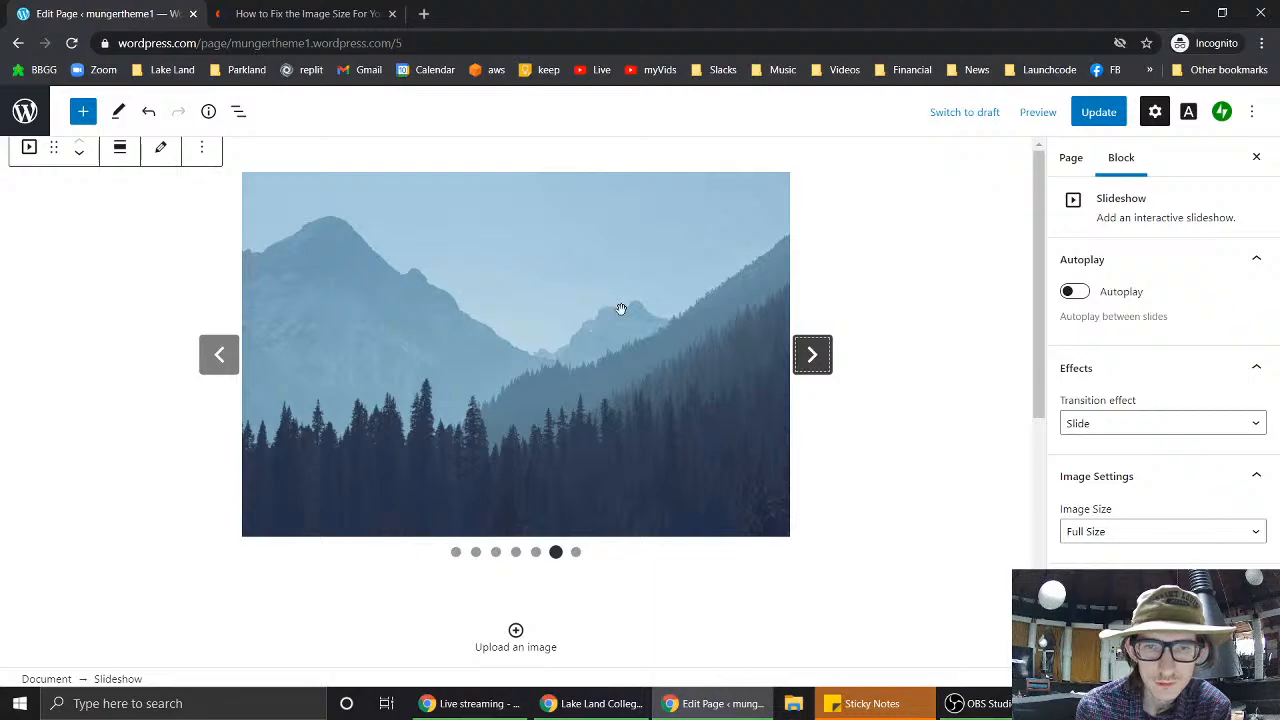
scroll(895, 500, "down", 4)
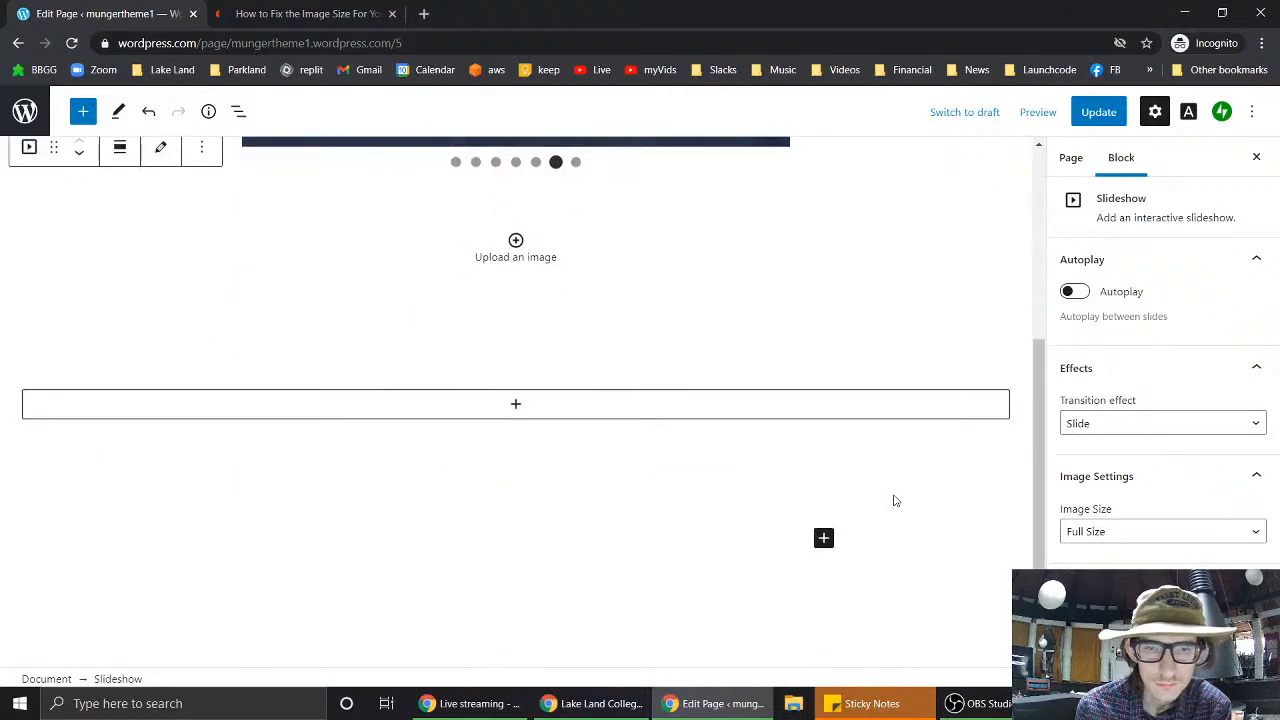
scroll(895, 500, "up", 4)
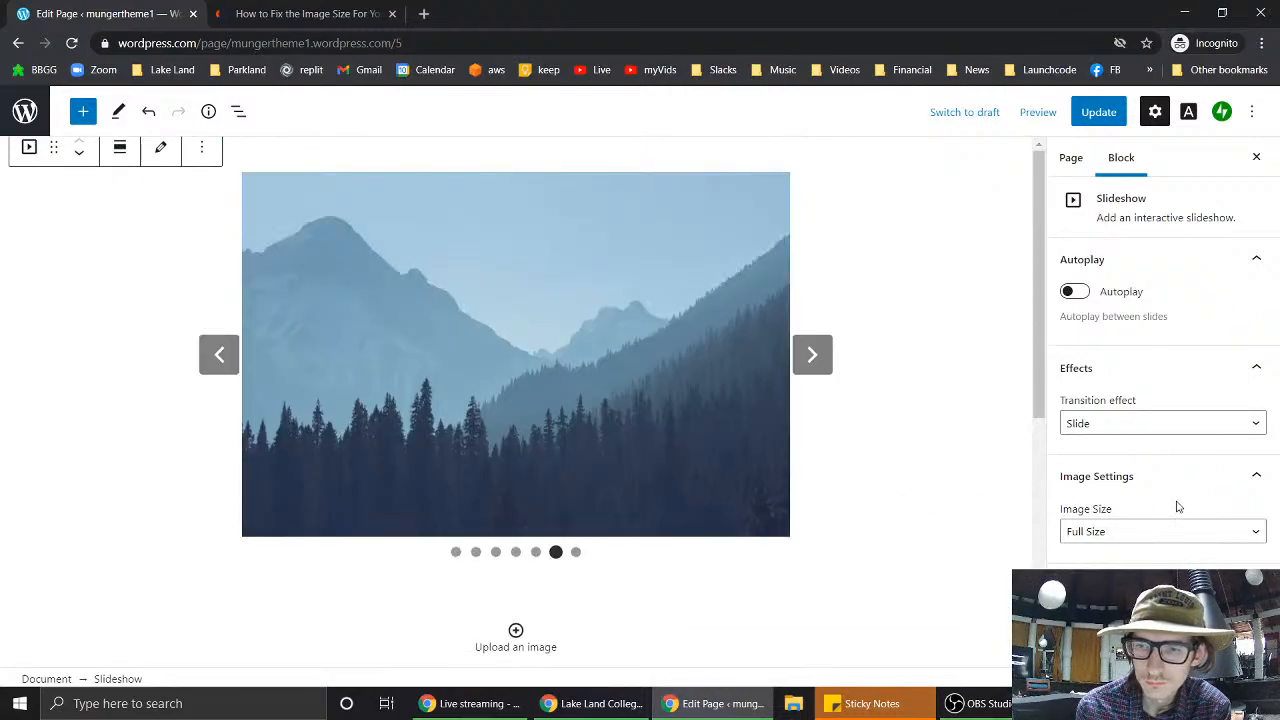
- Keep the slideshow at Full Size images and set its transition effect to Fade
left_click(1176, 531)
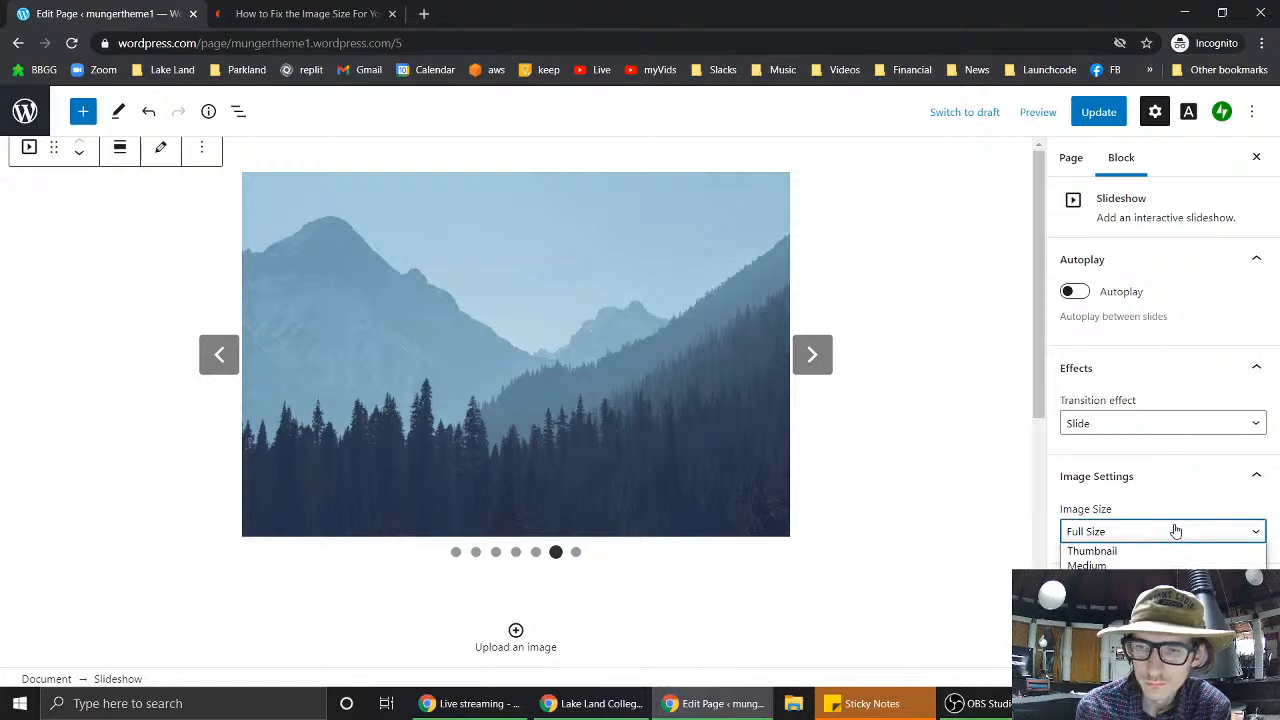
left_click(1176, 531)
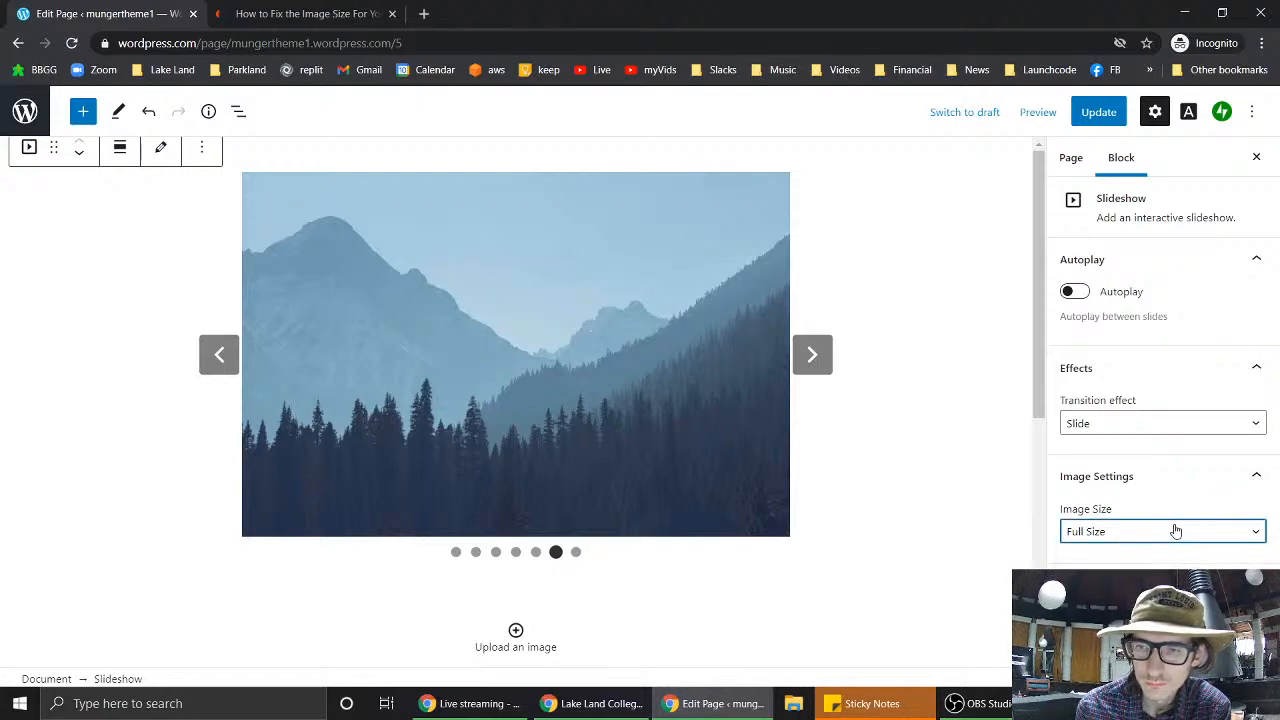
left_click(1125, 425)
left_click(1125, 458)
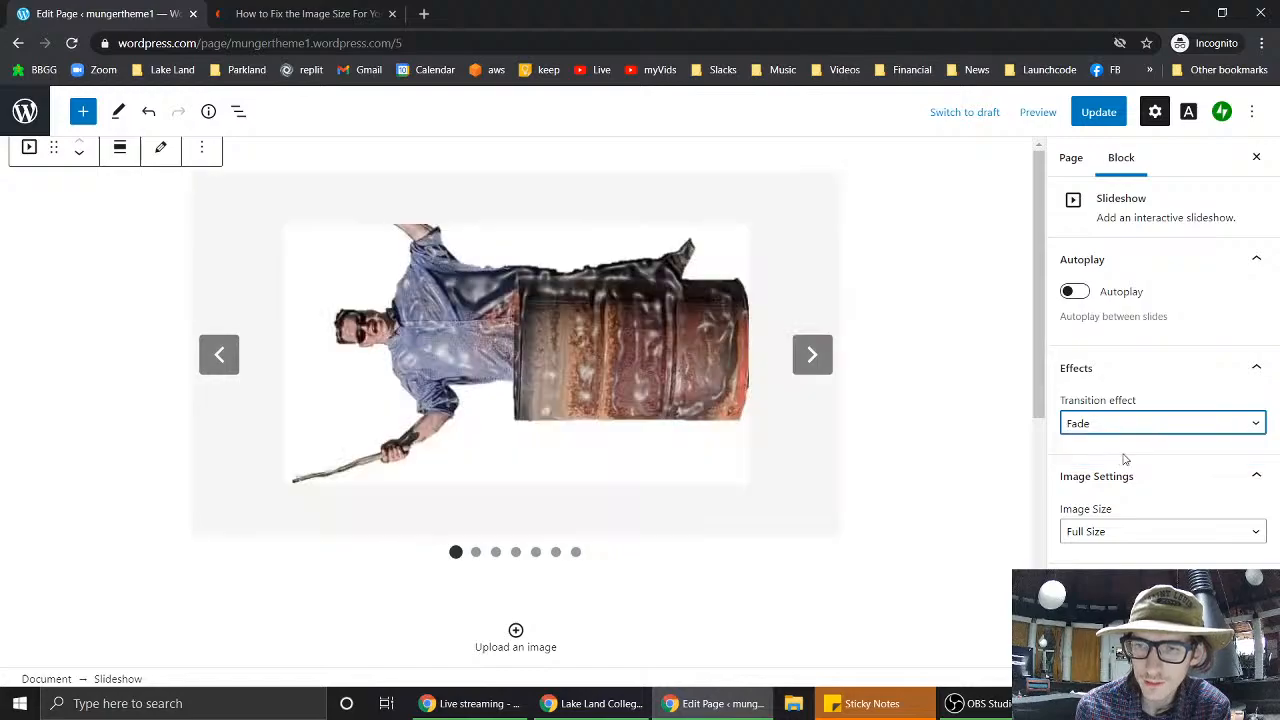
- Preview the next two slides with the Fade transition and glance at the advanced settings
left_click(815, 357)
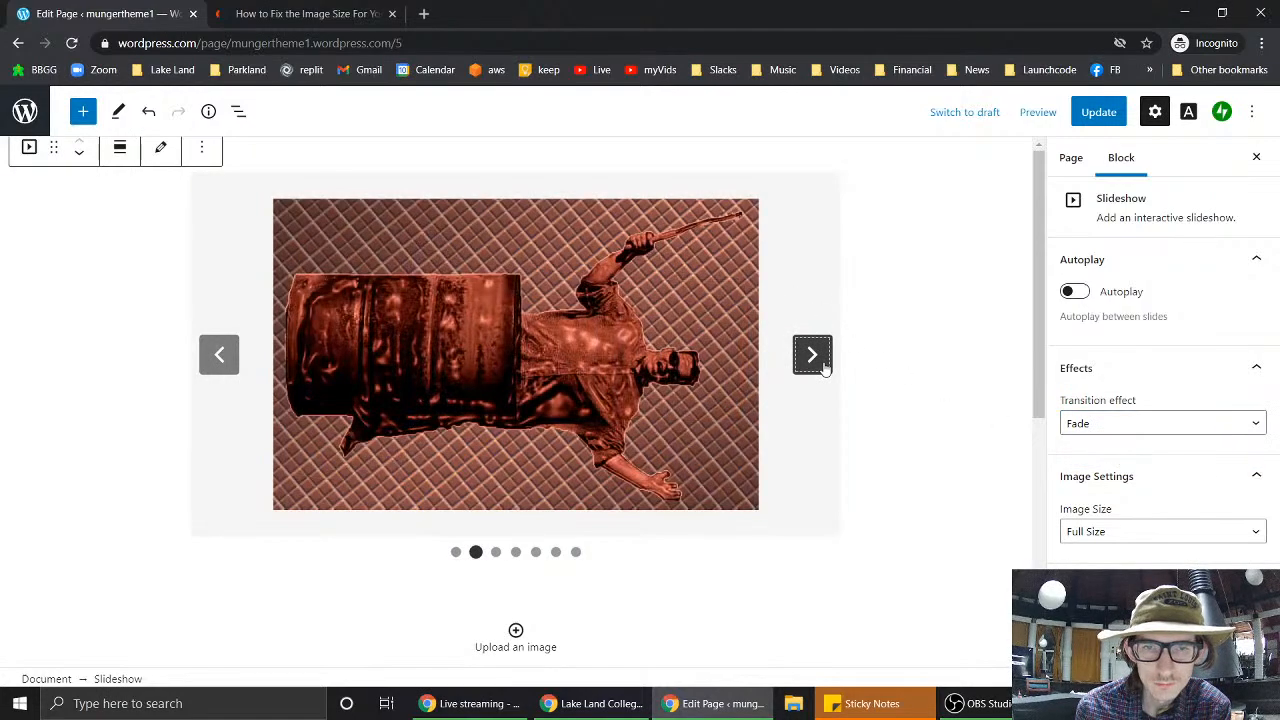
left_click(820, 365)
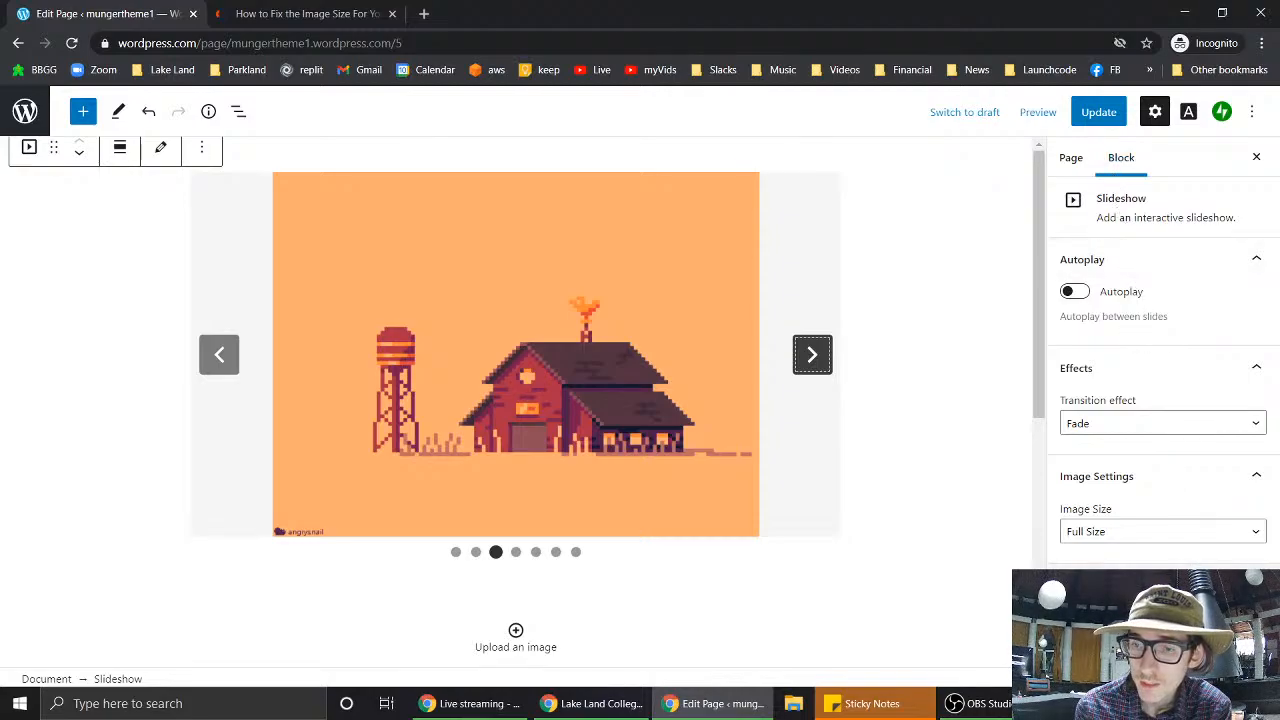
left_click(1150, 586)
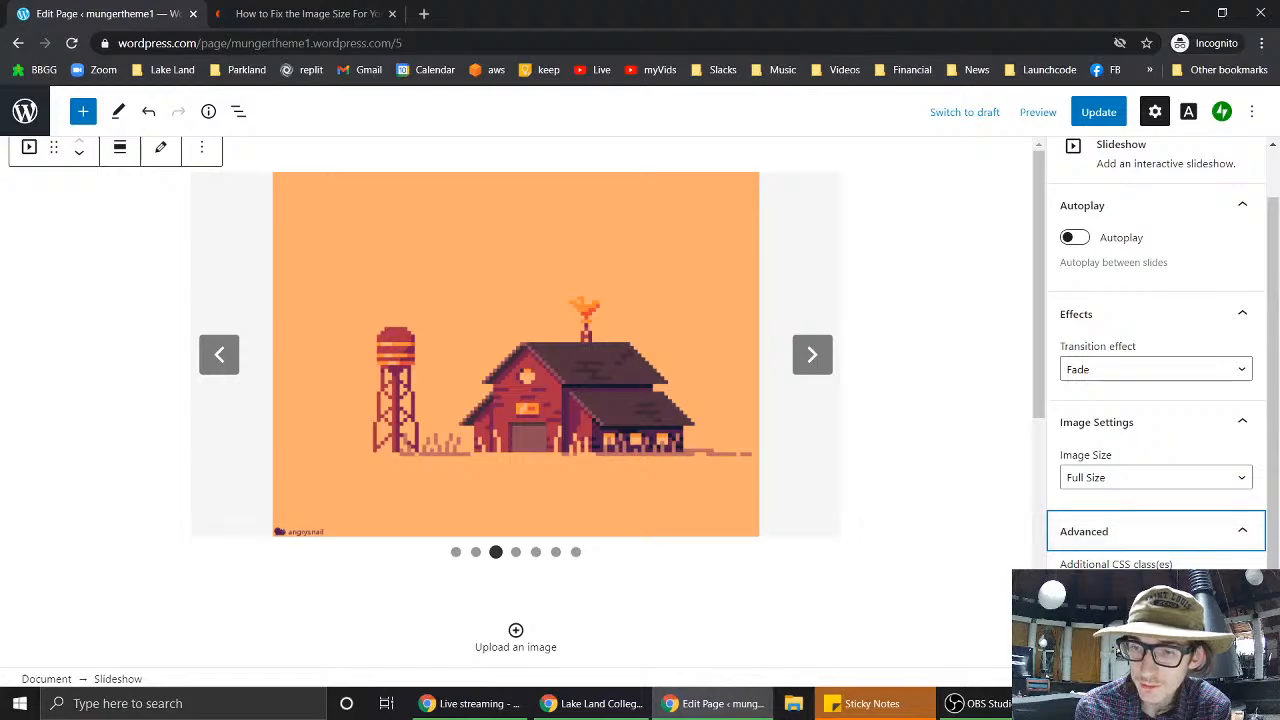
left_click(1242, 535)
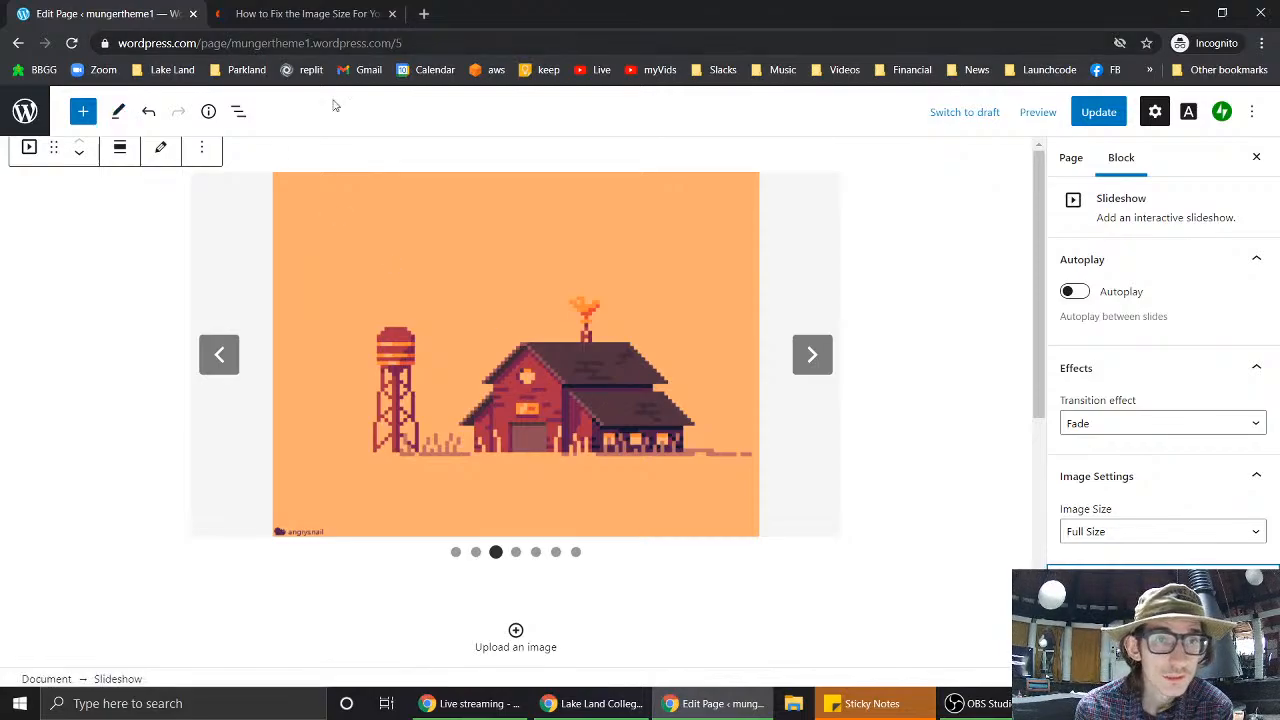
mouse_move(590, 703)
mouse_move(560, 645)
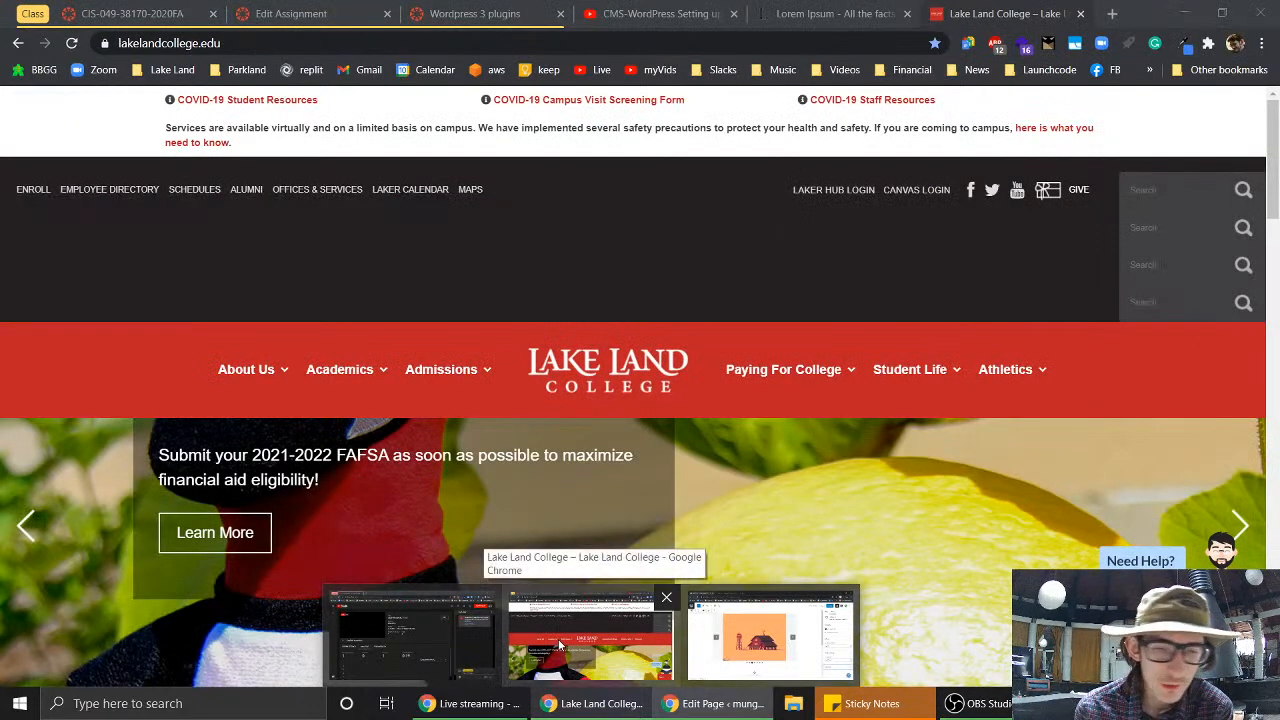
- Reload and browse the Lake Land College homepage's slideshow and icon row, then return to the editor
left_click(559, 645)
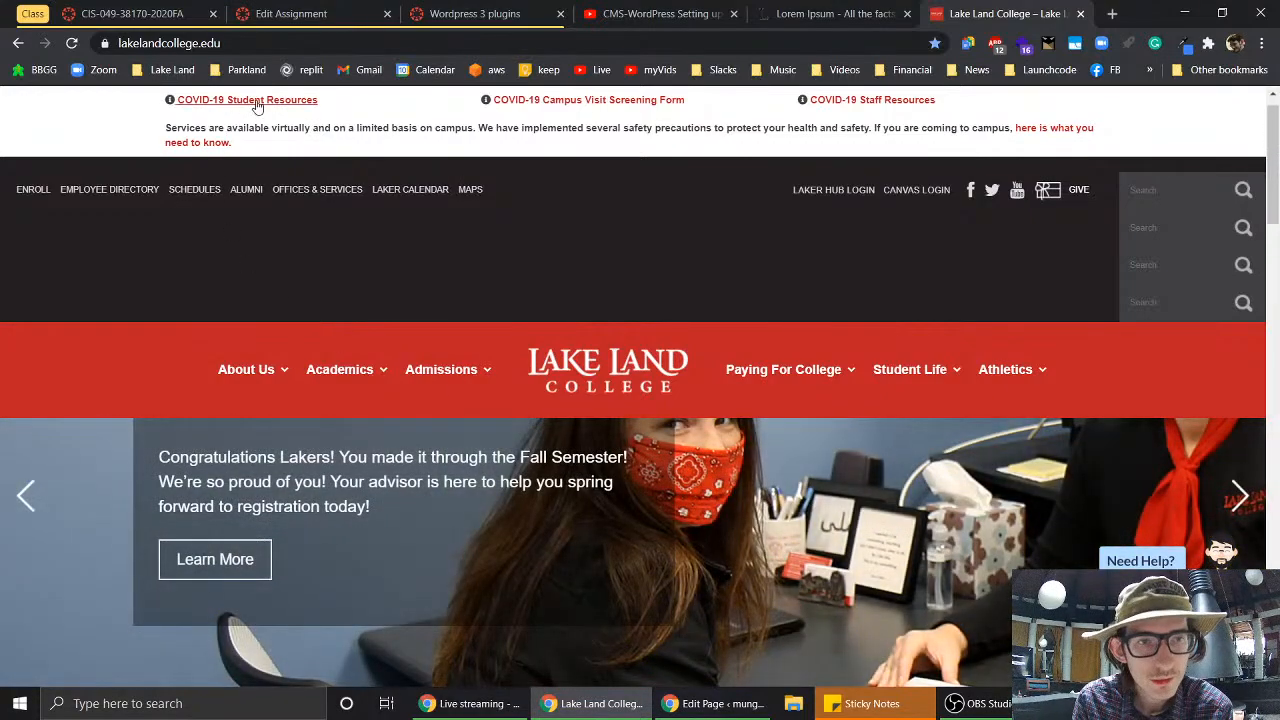
left_click(219, 42)
key("Return")
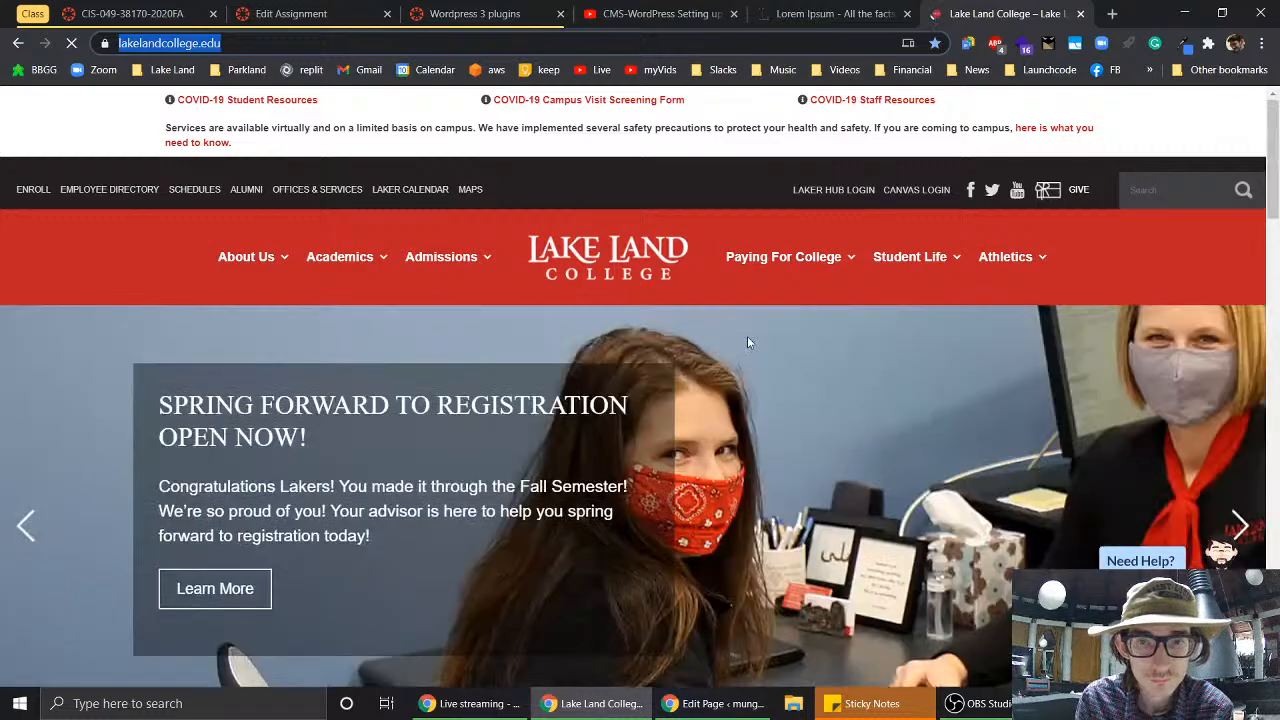
scroll(747, 343, "down", 2)
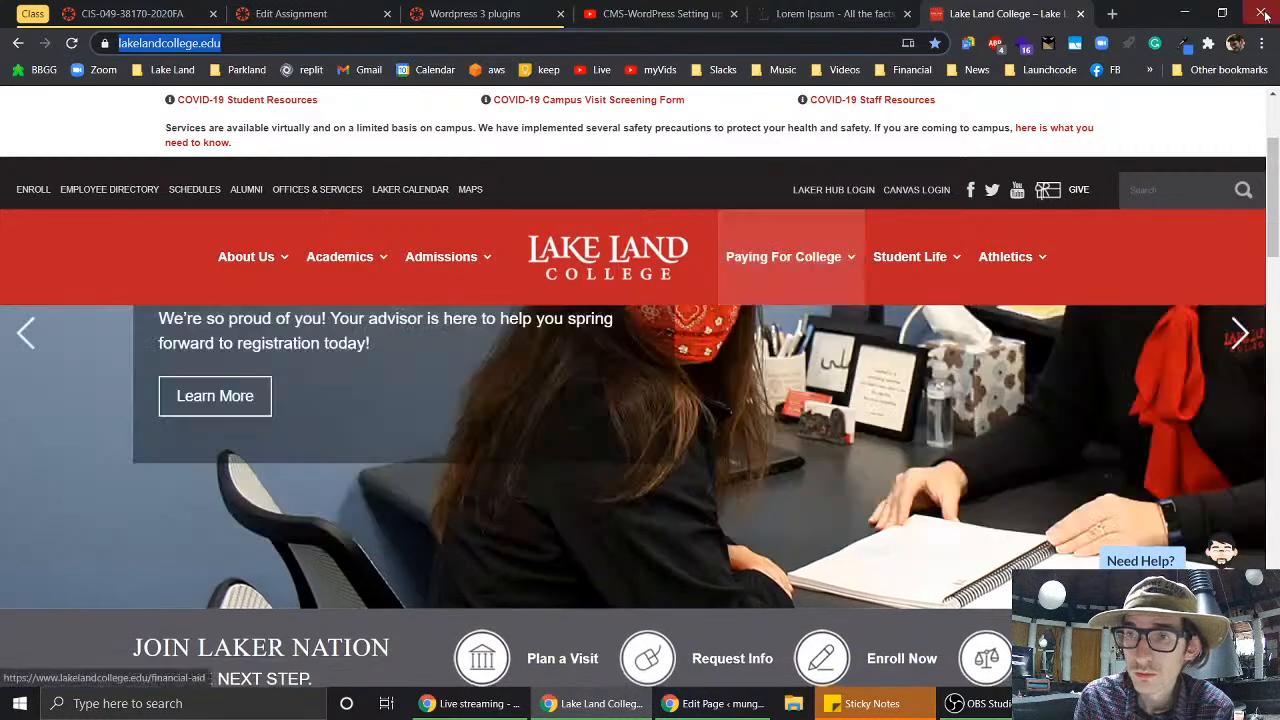
left_click(1263, 42)
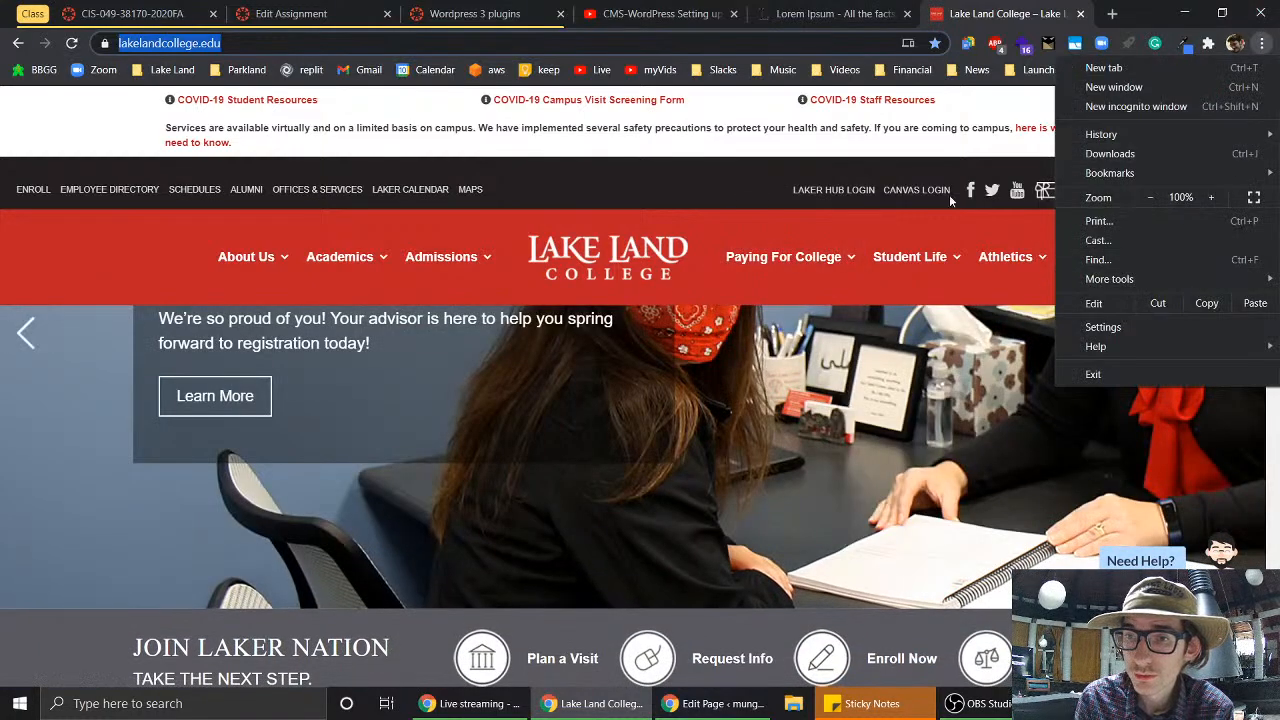
left_click(805, 465)
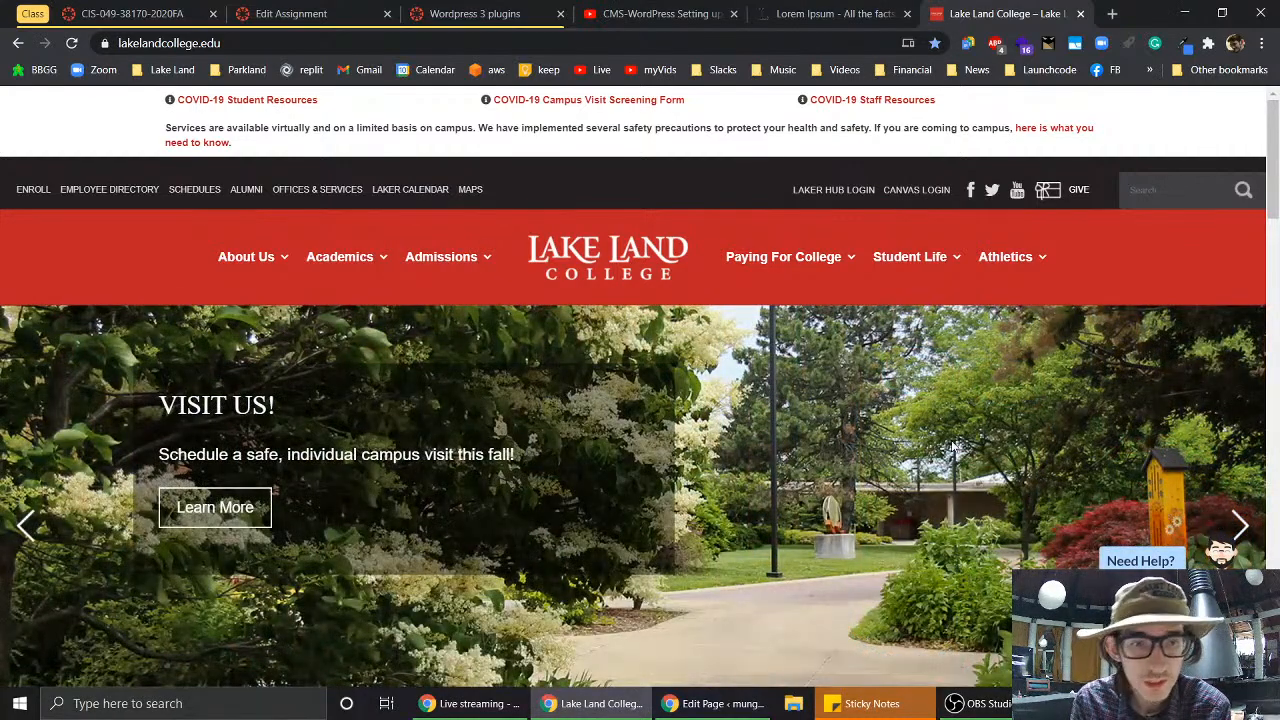
mouse_move(370, 258)
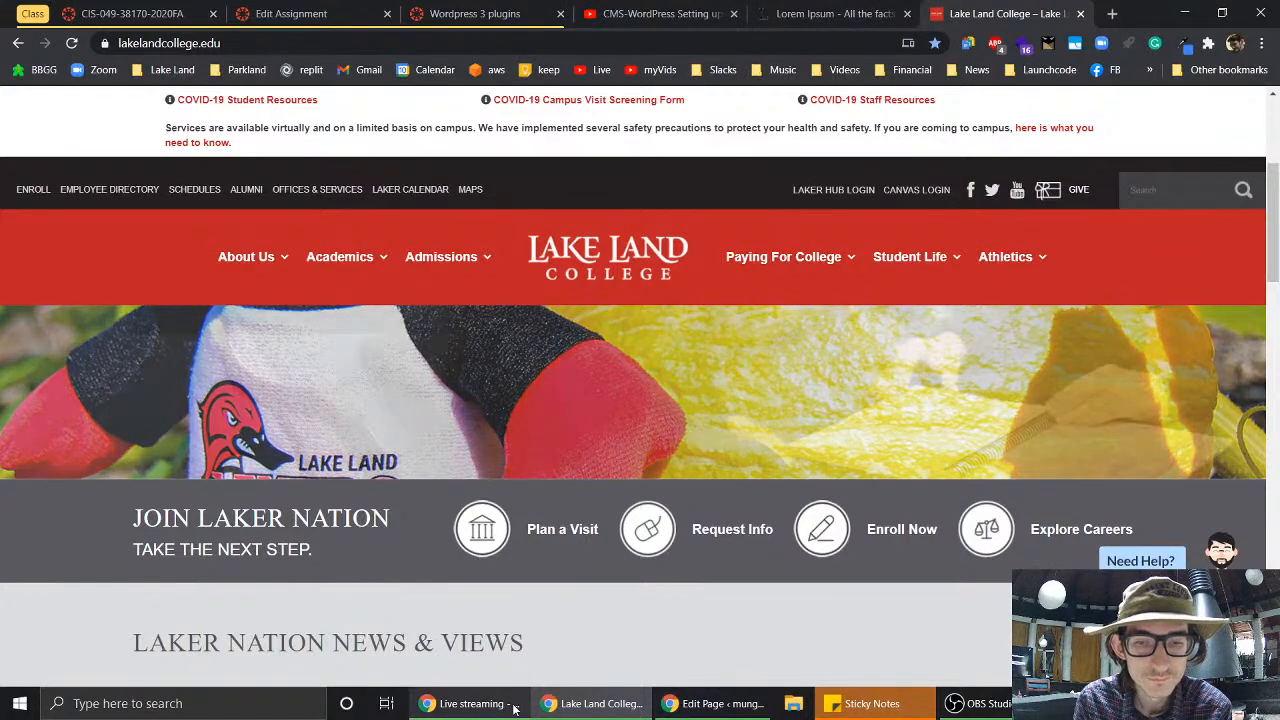
left_click(682, 710)
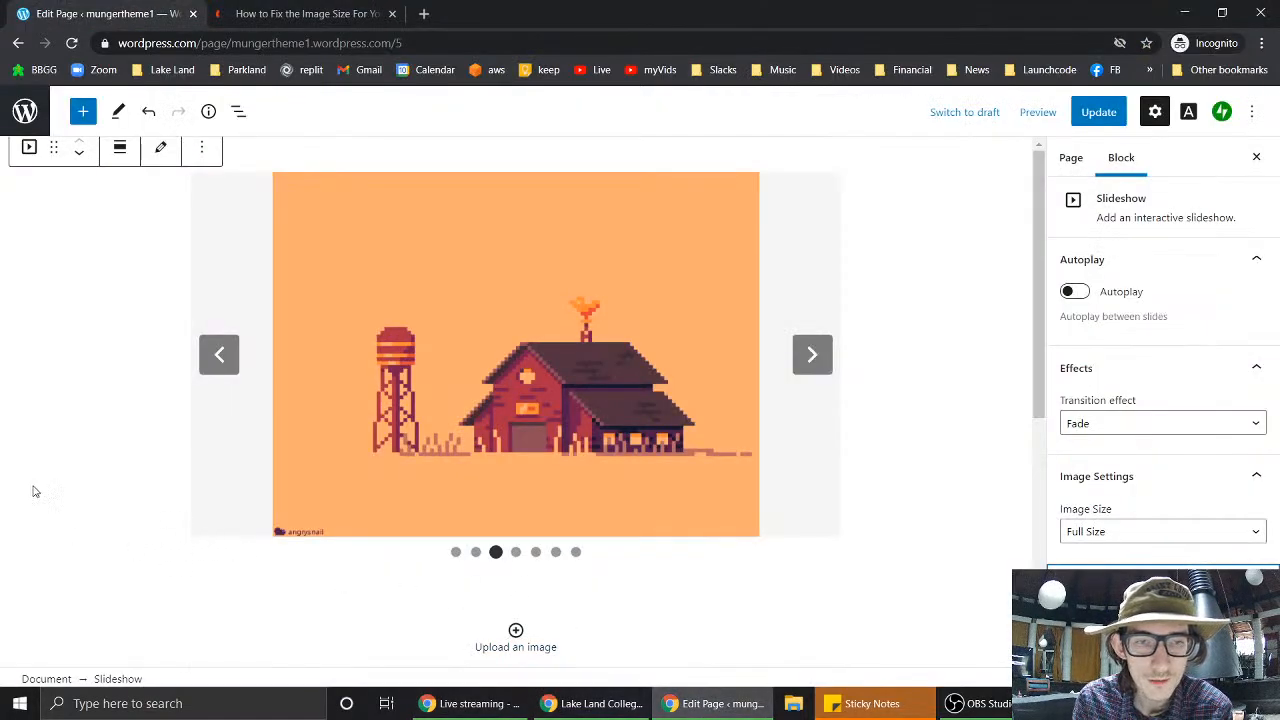
- Insert a Columns block below the slideshow using the 33/33/33 layout
scroll(80, 491, "down", 3)
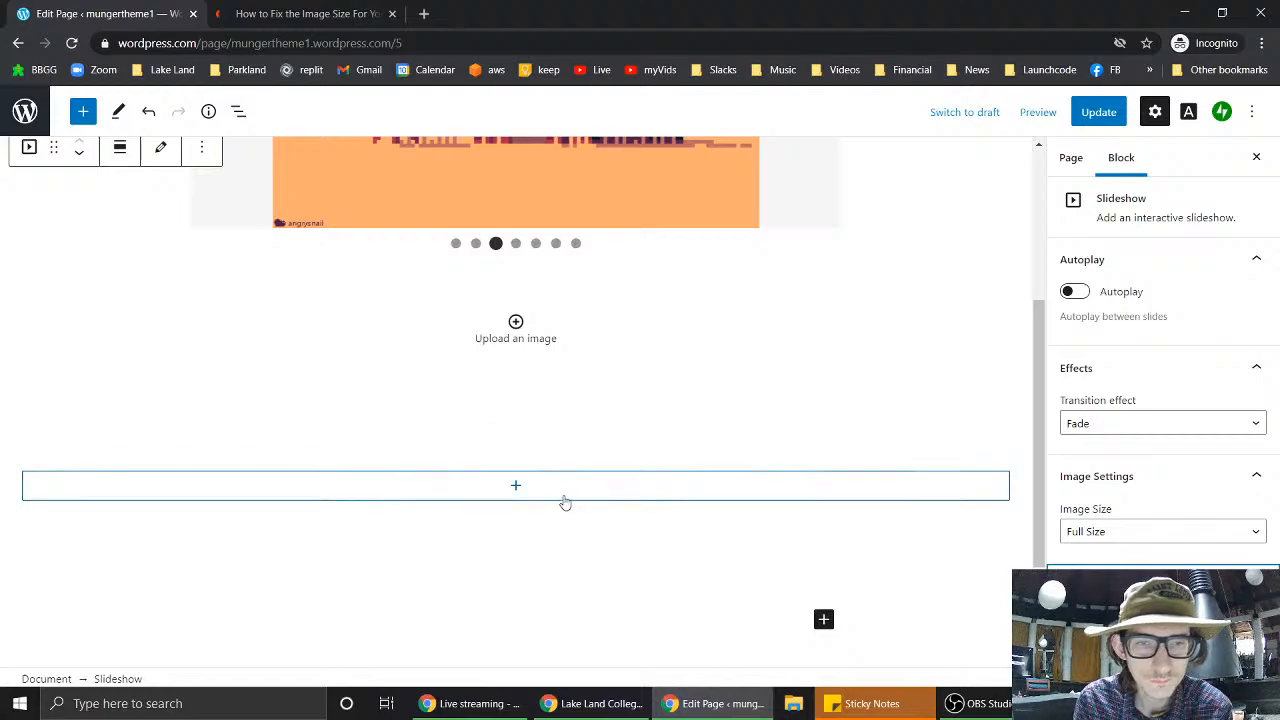
left_click(543, 486)
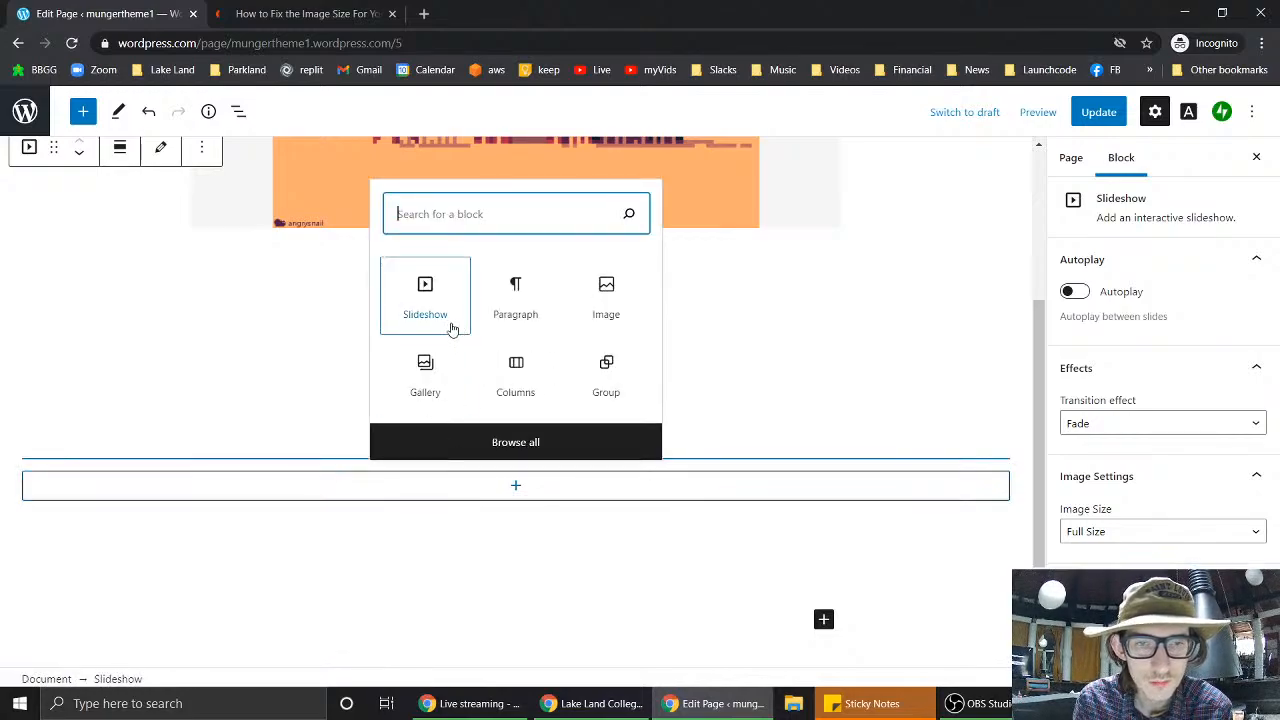
left_click(528, 377)
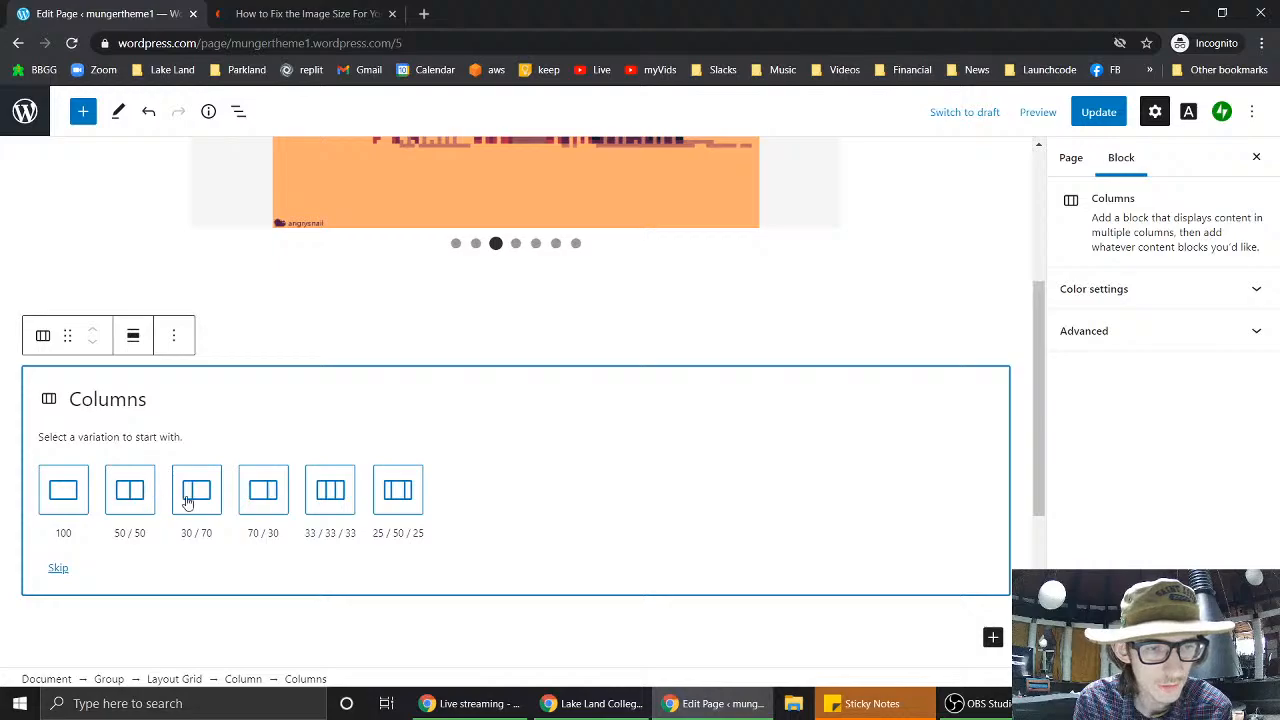
left_click(343, 502)
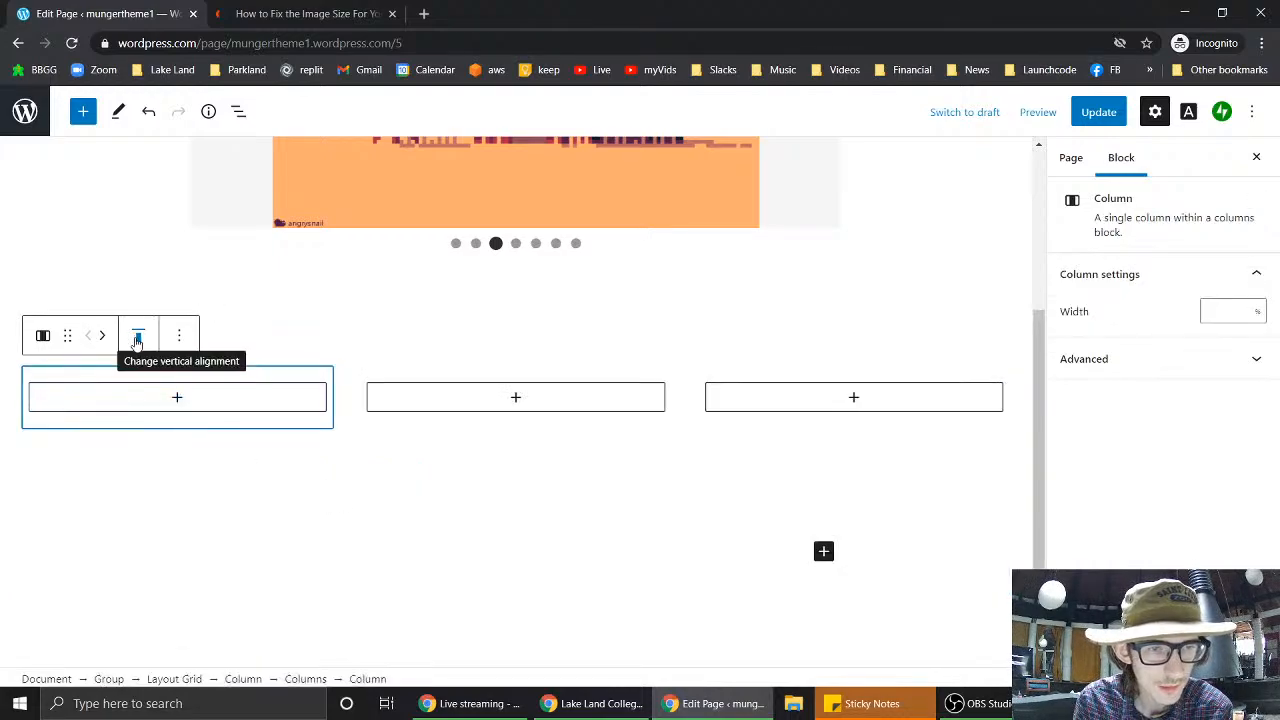
- Look over the column's alignment and advanced settings, then select the Group holding the columns
mouse_move(63, 331)
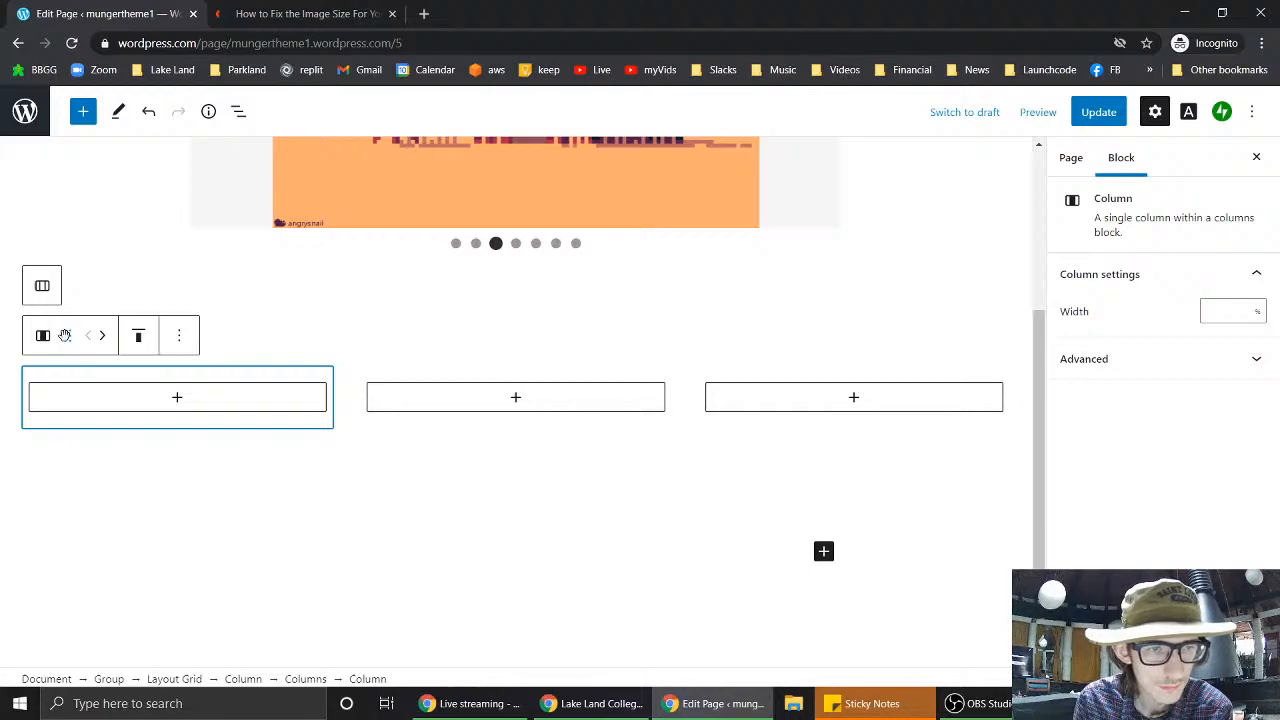
left_click(64, 335)
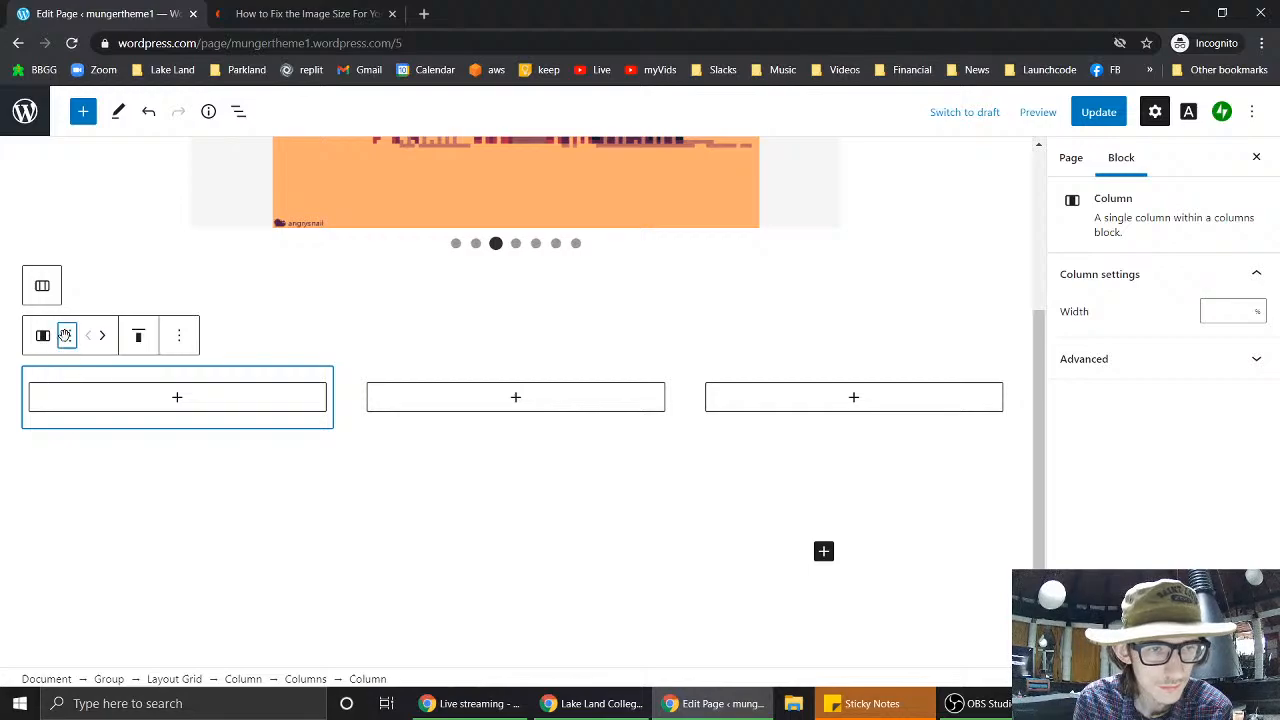
left_click(141, 337)
left_click(142, 337)
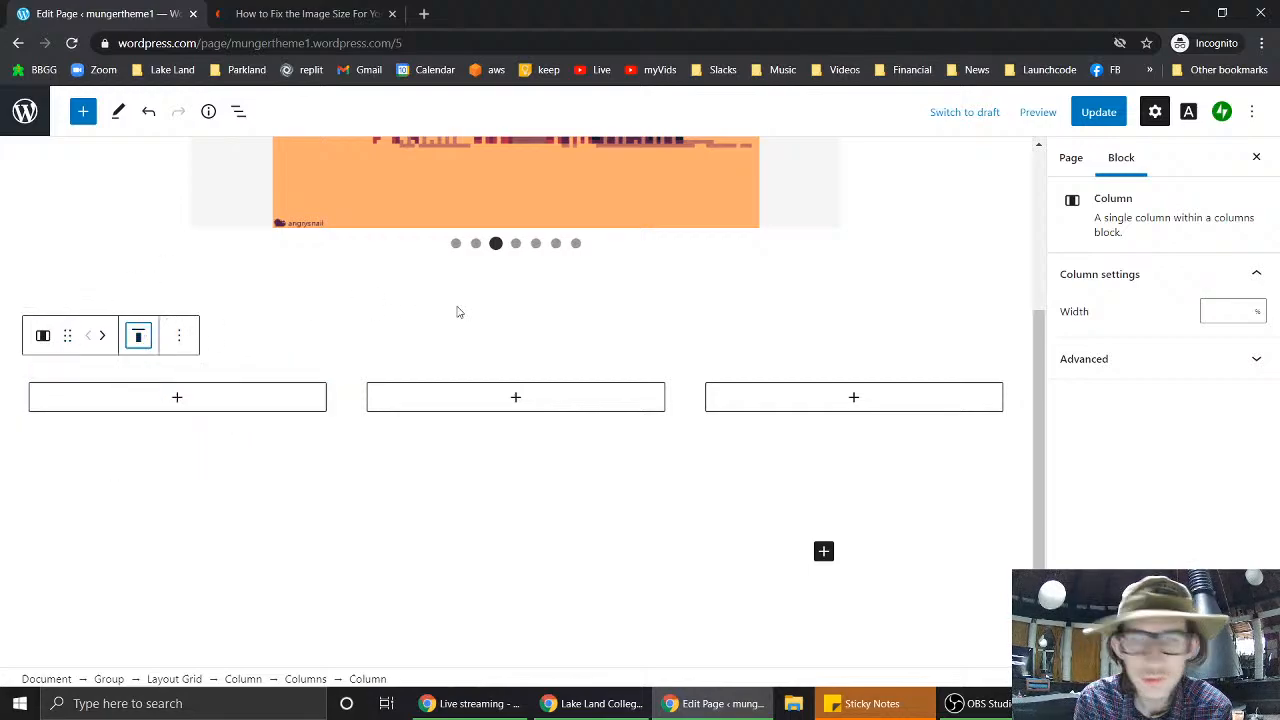
left_click(1121, 278)
left_click(1121, 278)
left_click(1122, 360)
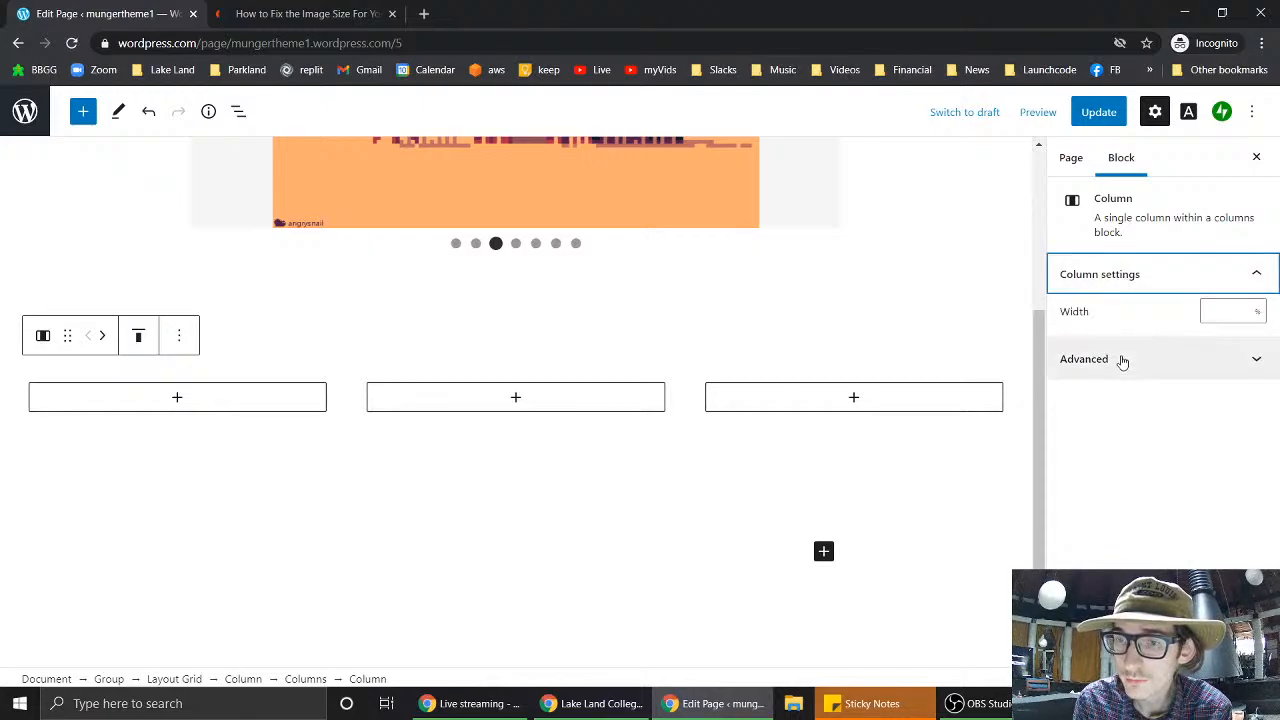
left_click(1117, 212)
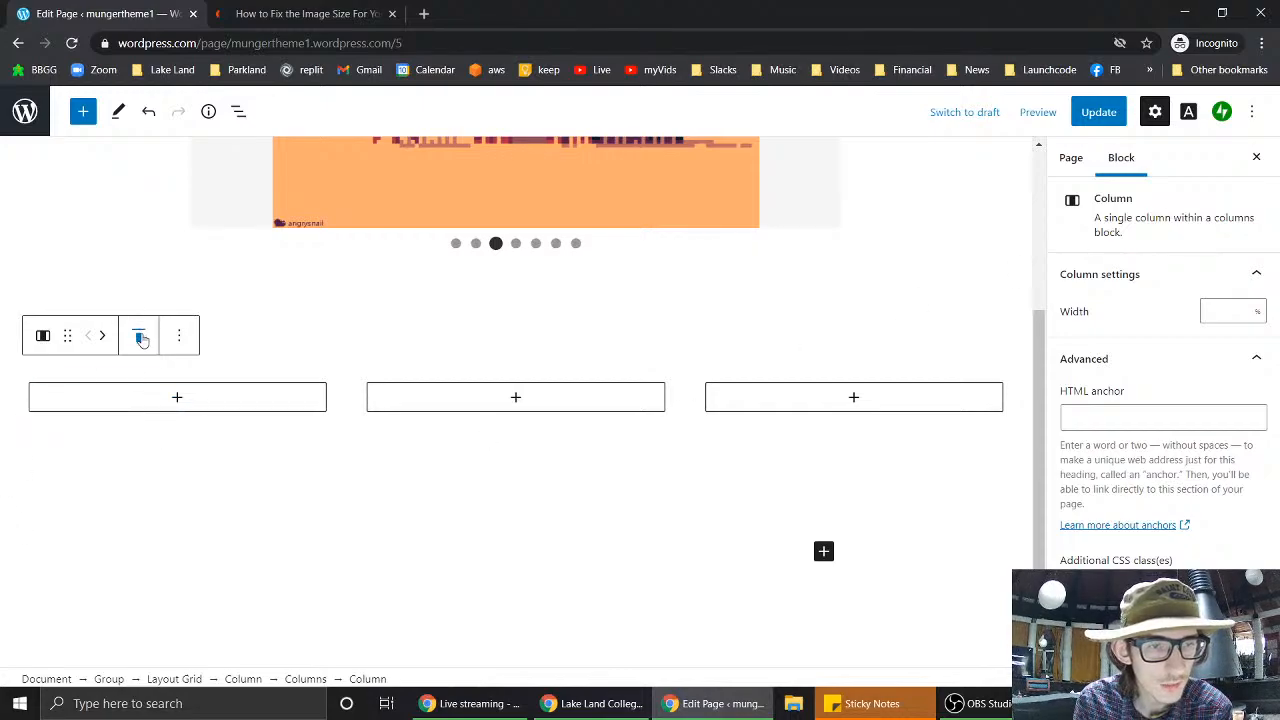
mouse_move(40, 340)
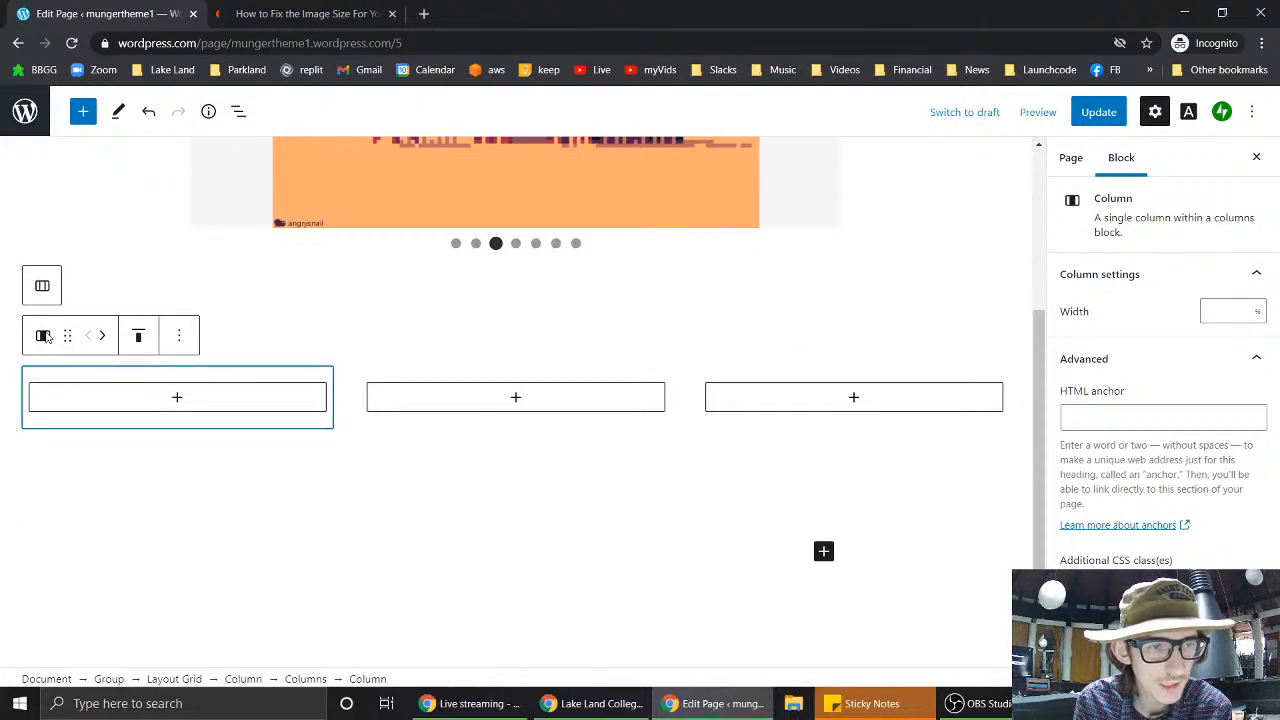
left_click(287, 396)
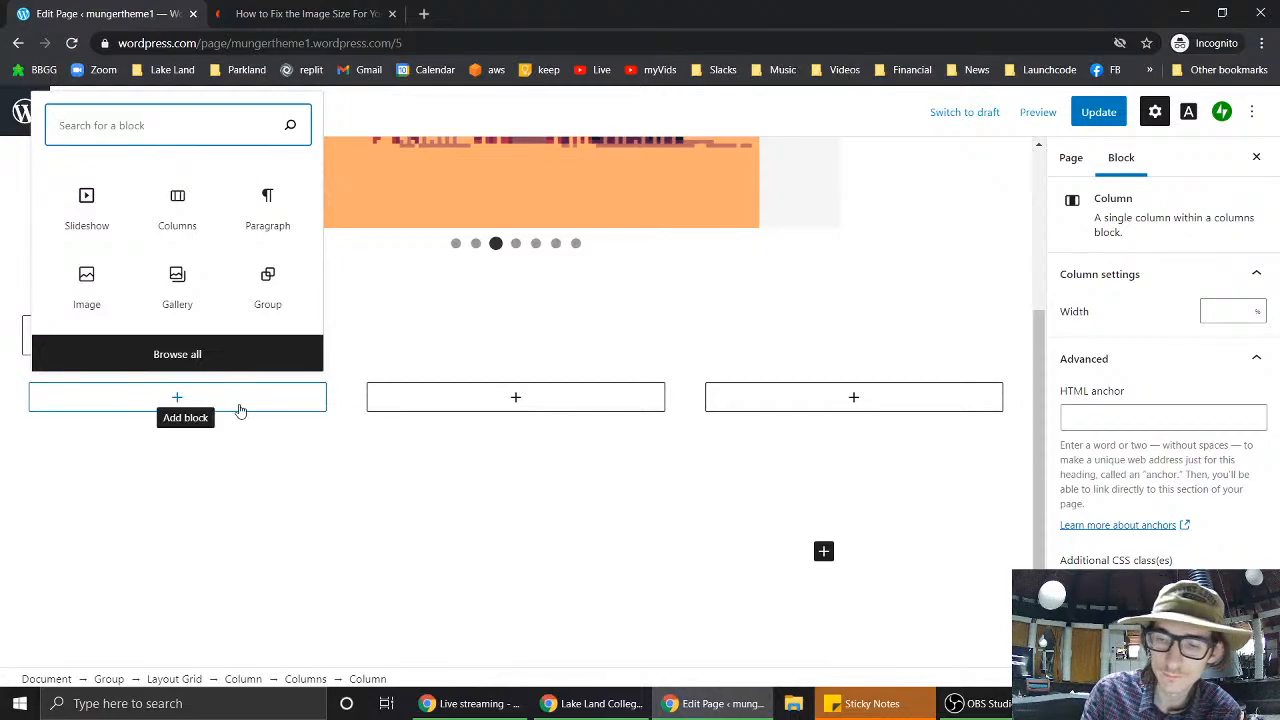
left_click(455, 309)
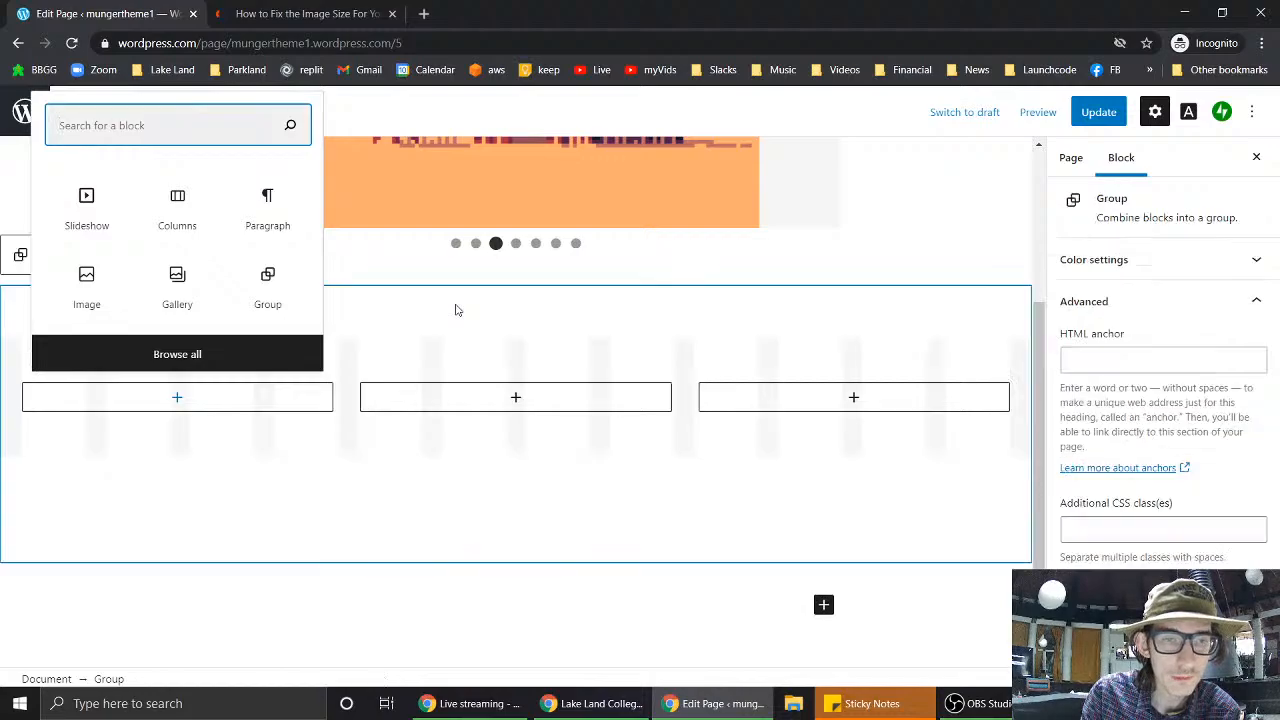
- Convert the group into Columns, wrap it in further Columns blocks, and delete the inner column
left_click(20, 256)
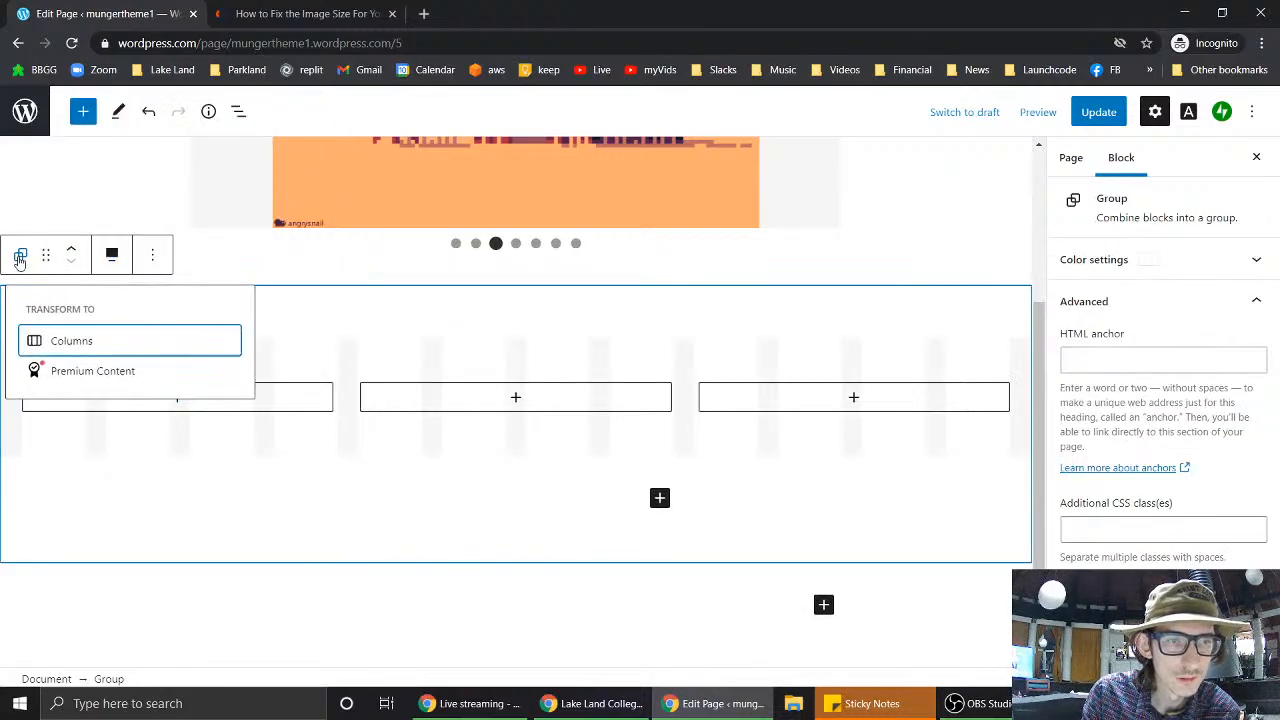
left_click(72, 341)
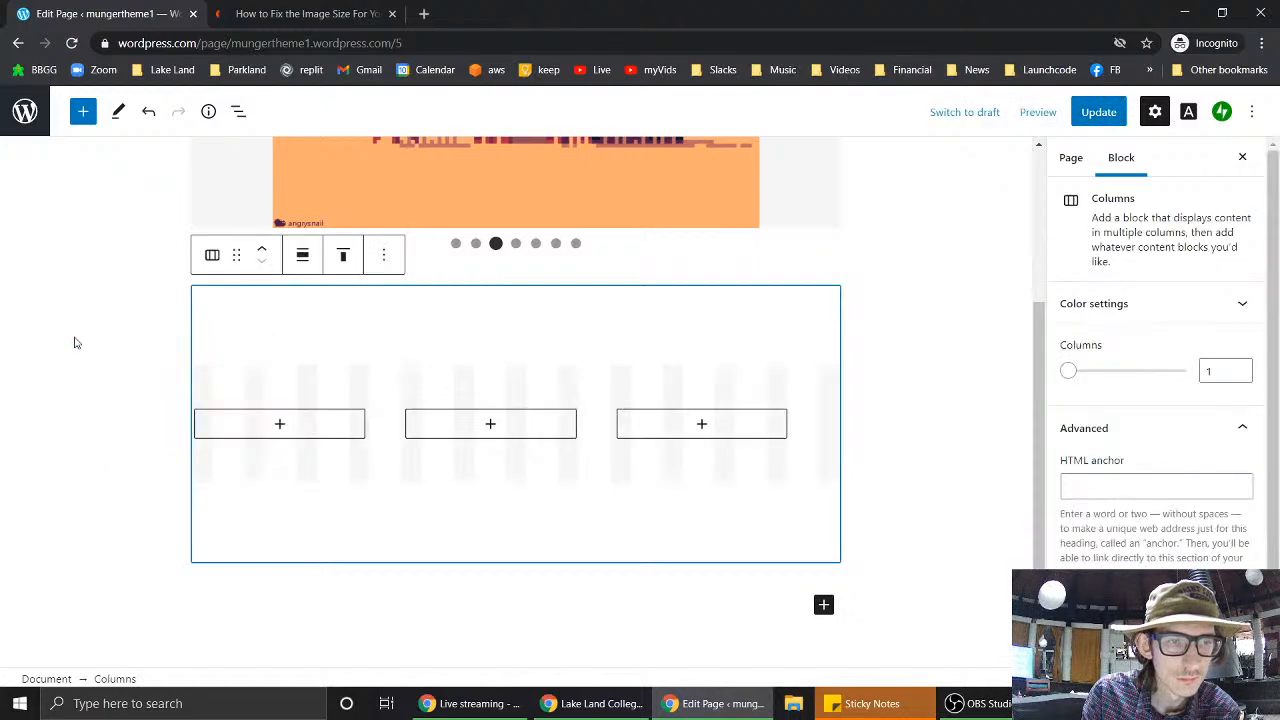
left_click(213, 258)
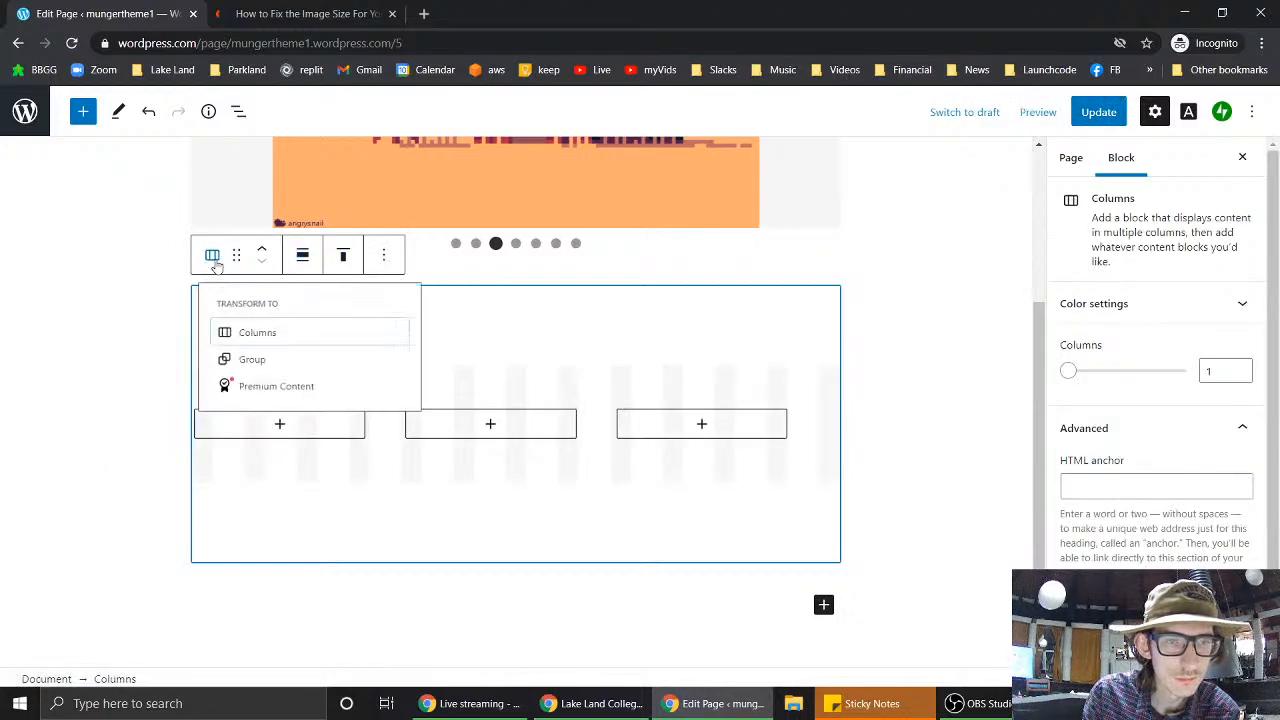
left_click(264, 345)
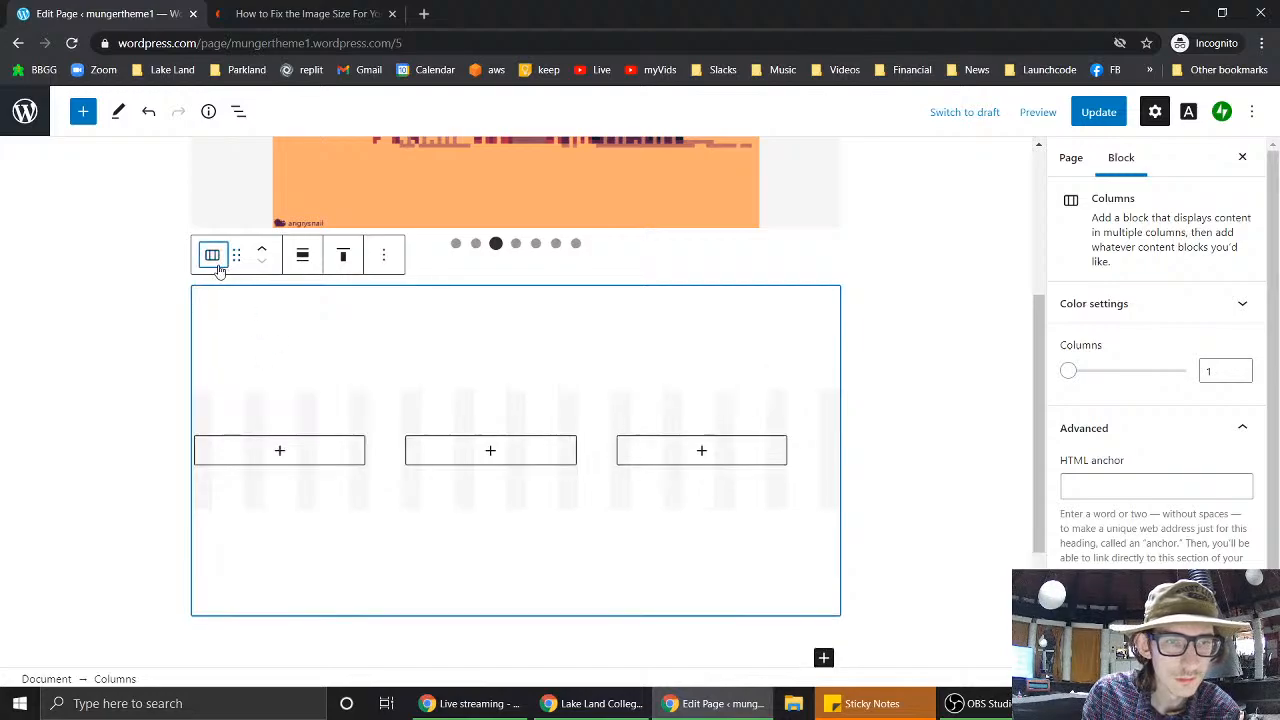
left_click(213, 258)
left_click(232, 340)
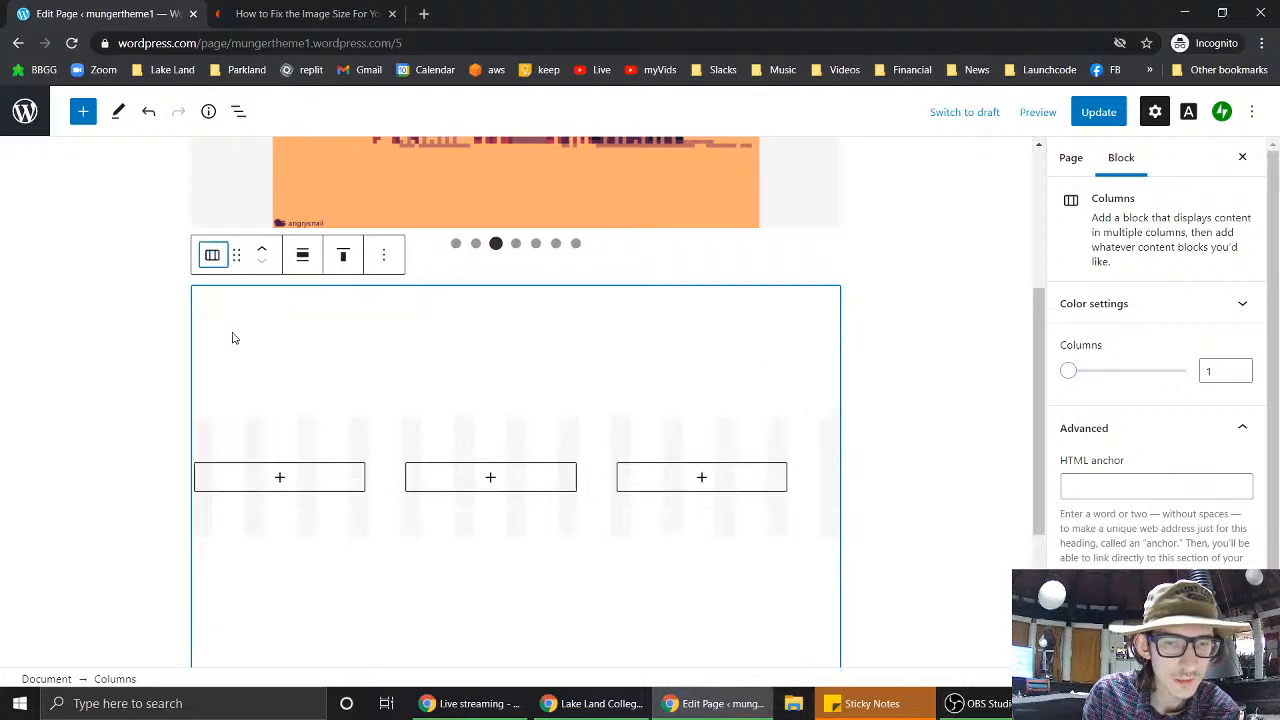
left_click(232, 338)
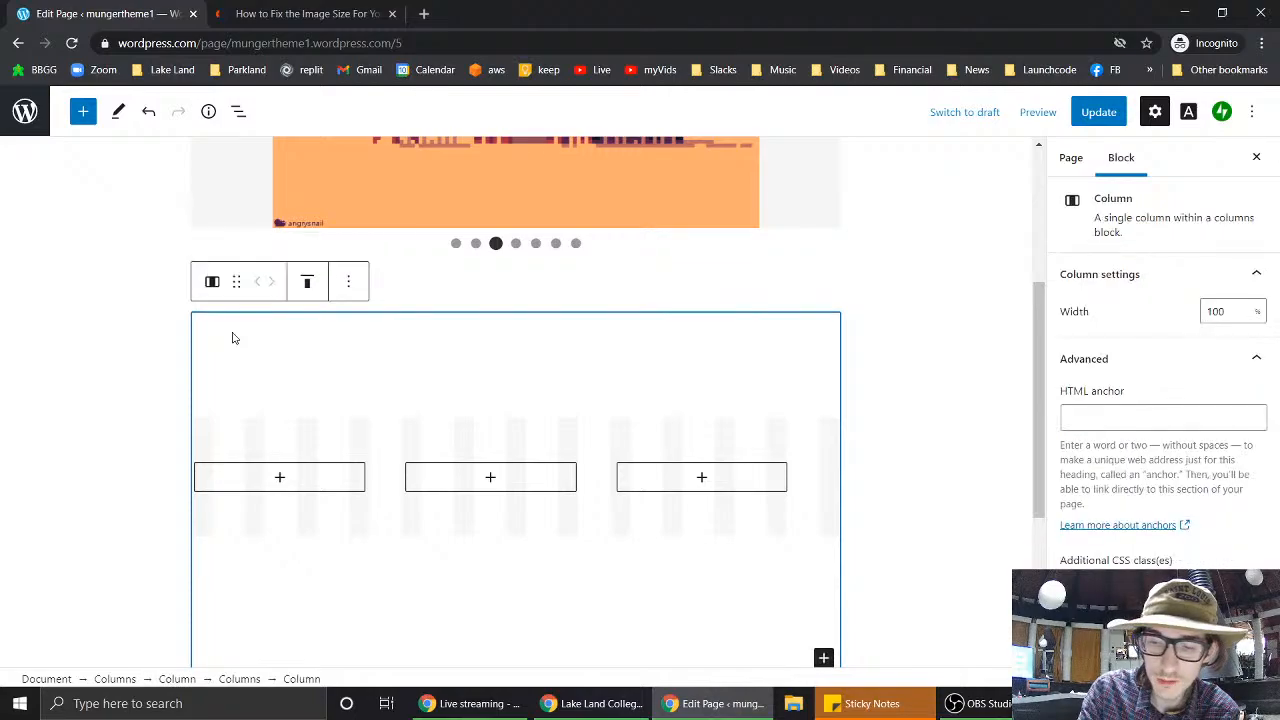
key("Delete")
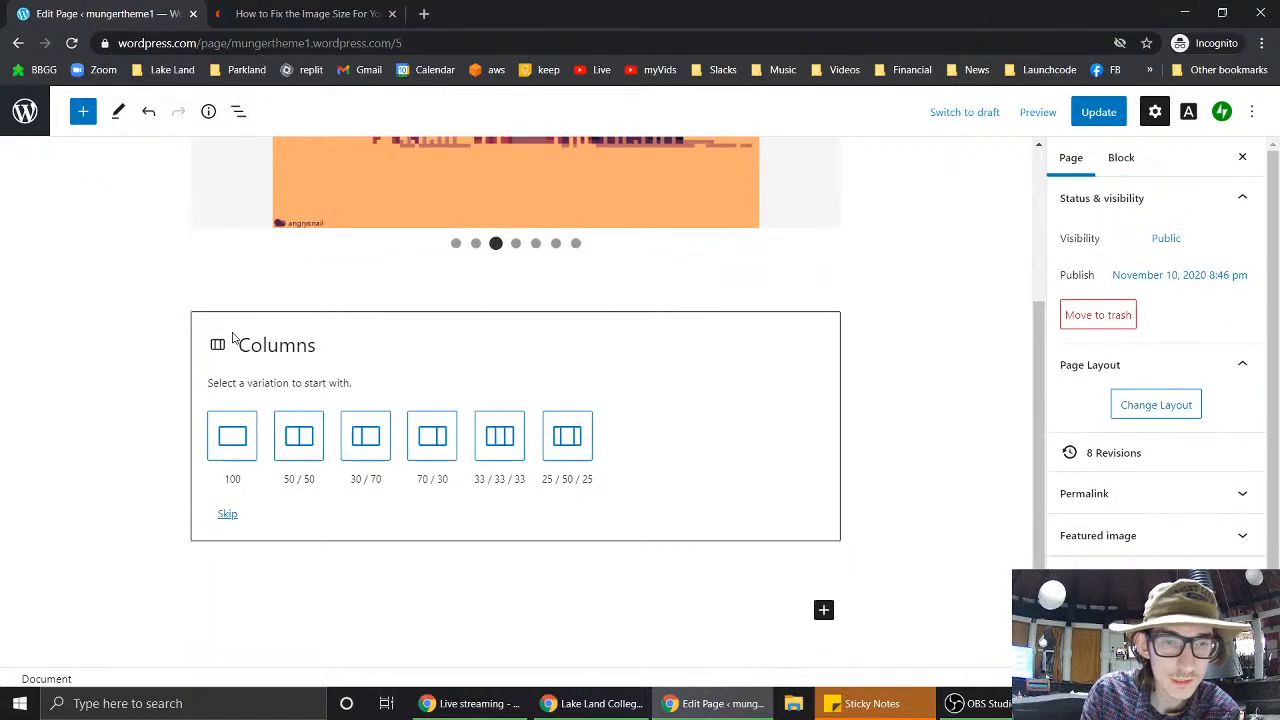
- Skip the layout choice, nest a 50/50 Columns block in the first column, then undo it
left_click(228, 516)
left_click(228, 515)
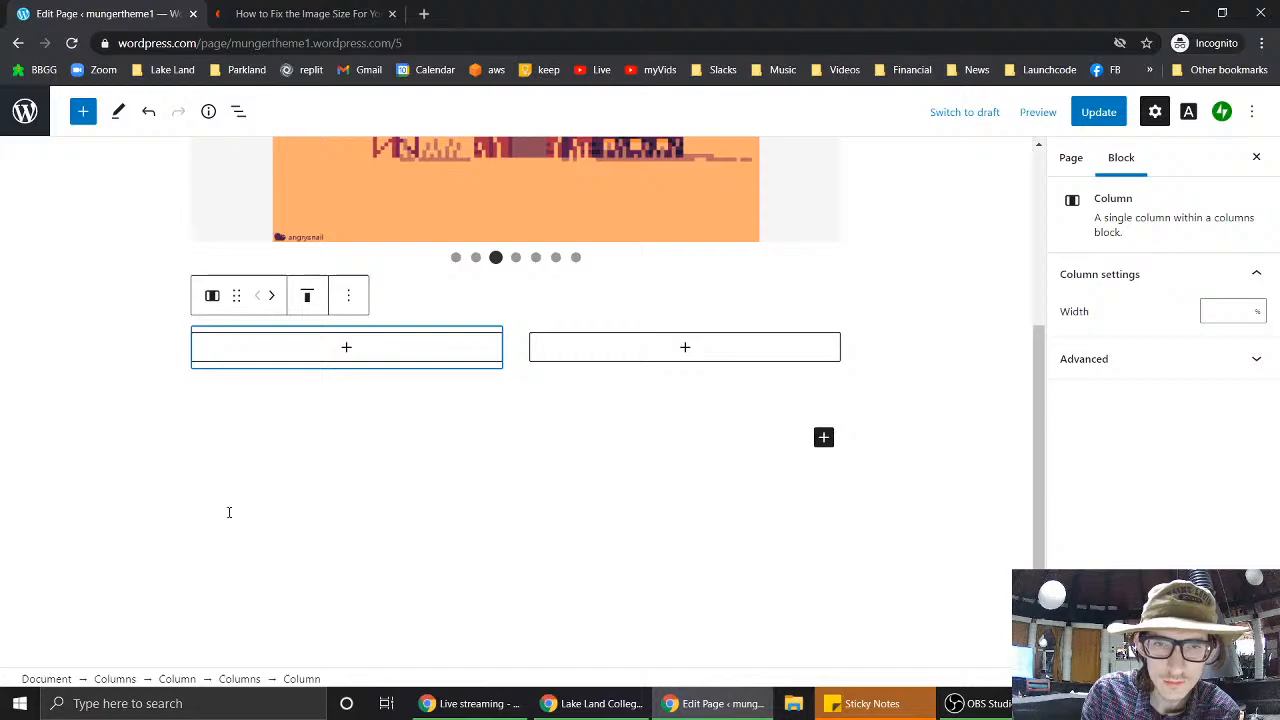
left_click(344, 348)
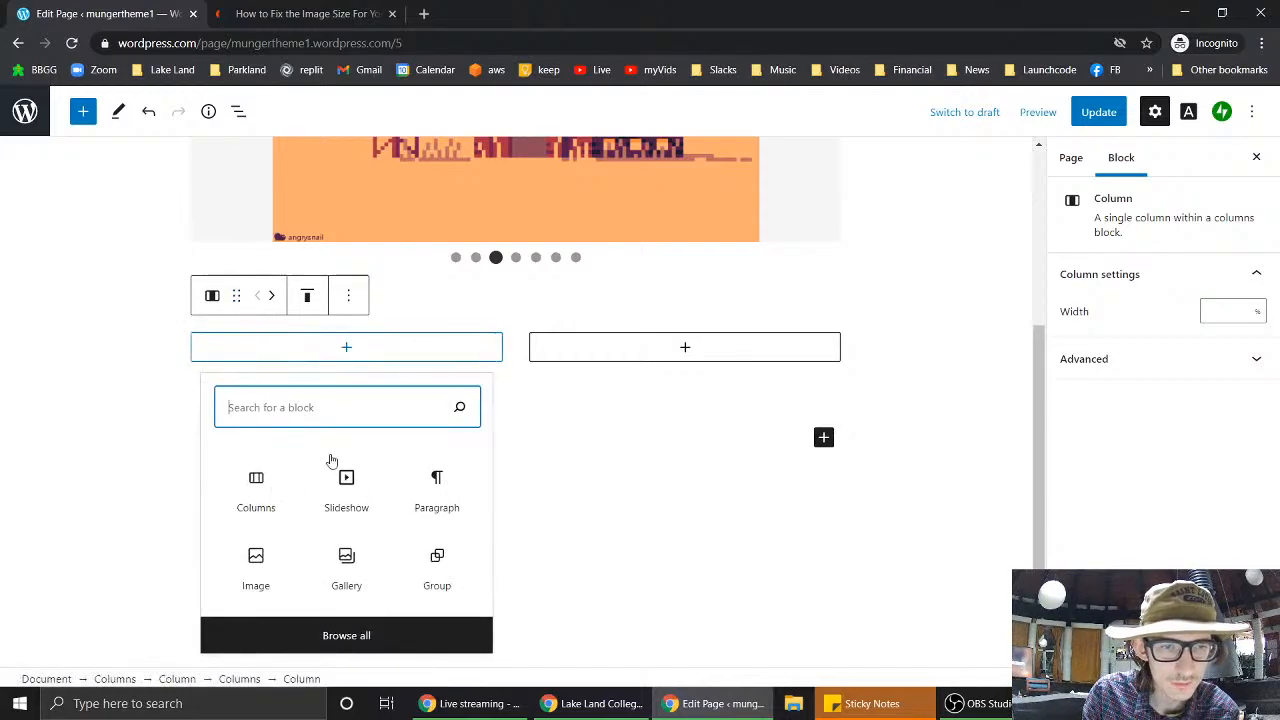
left_click(257, 487)
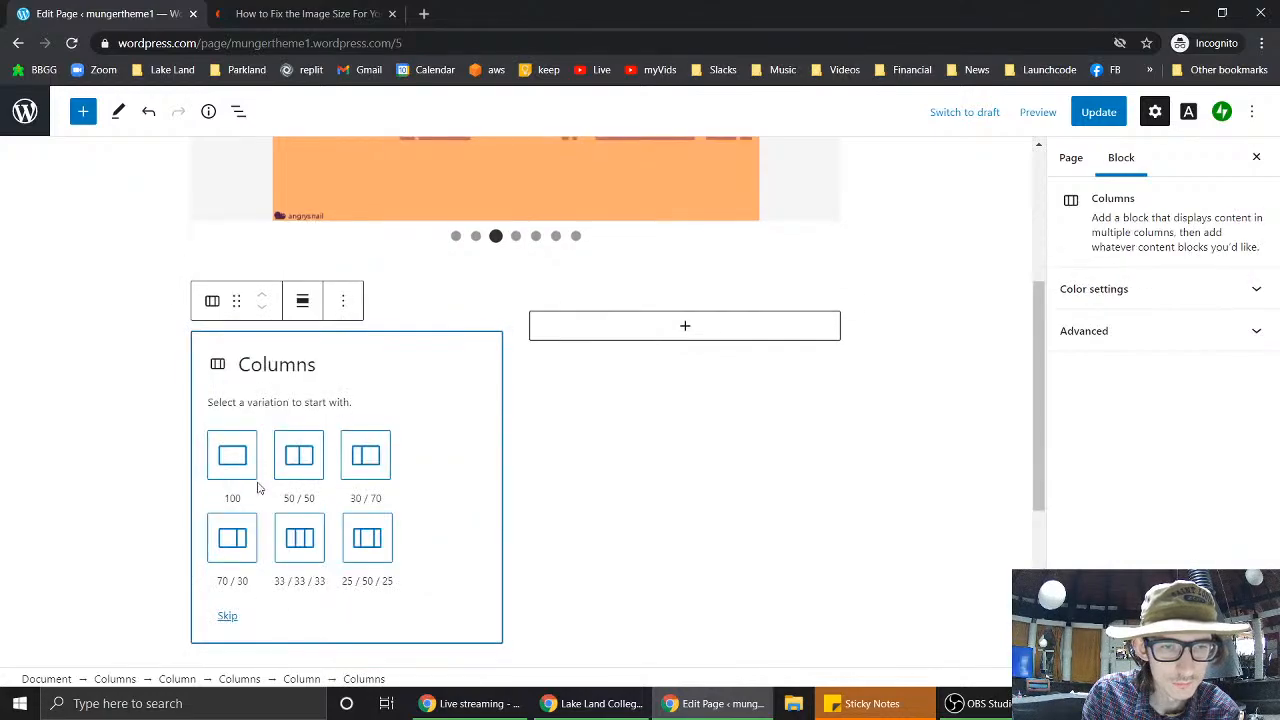
left_click(299, 457)
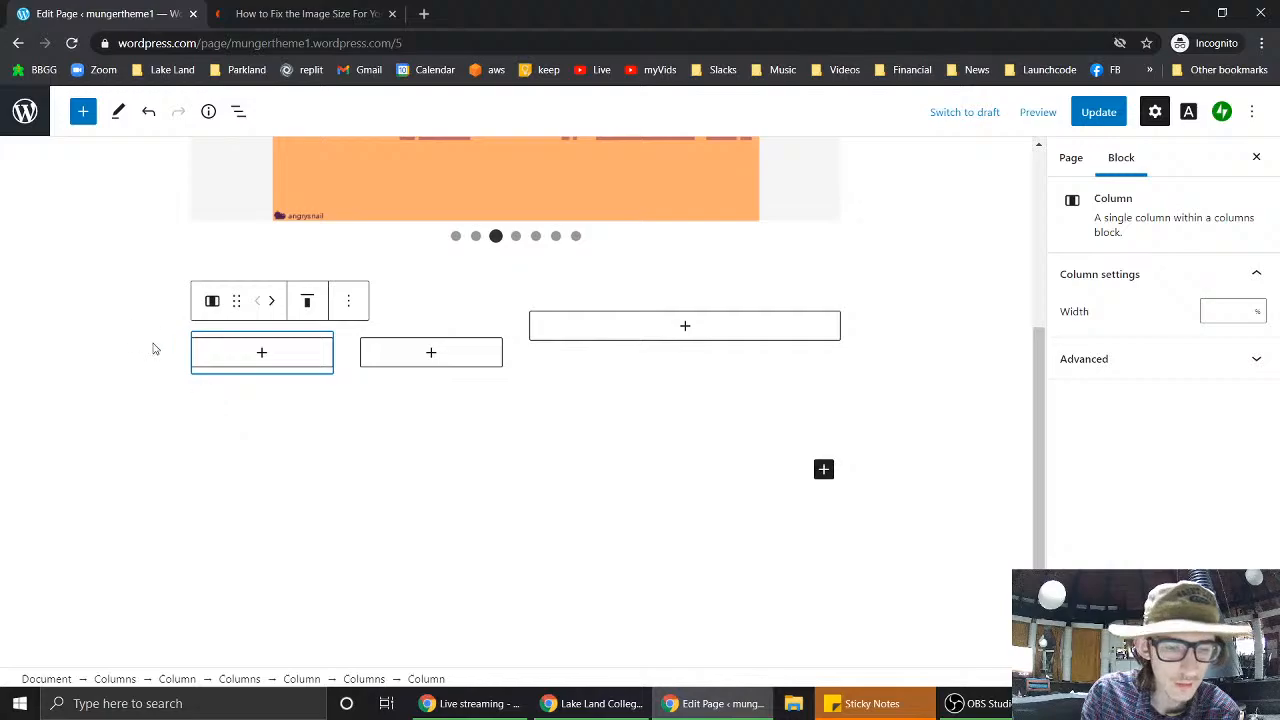
key("ctrl+z")
key("ctrl+z")
key("ctrl+z")
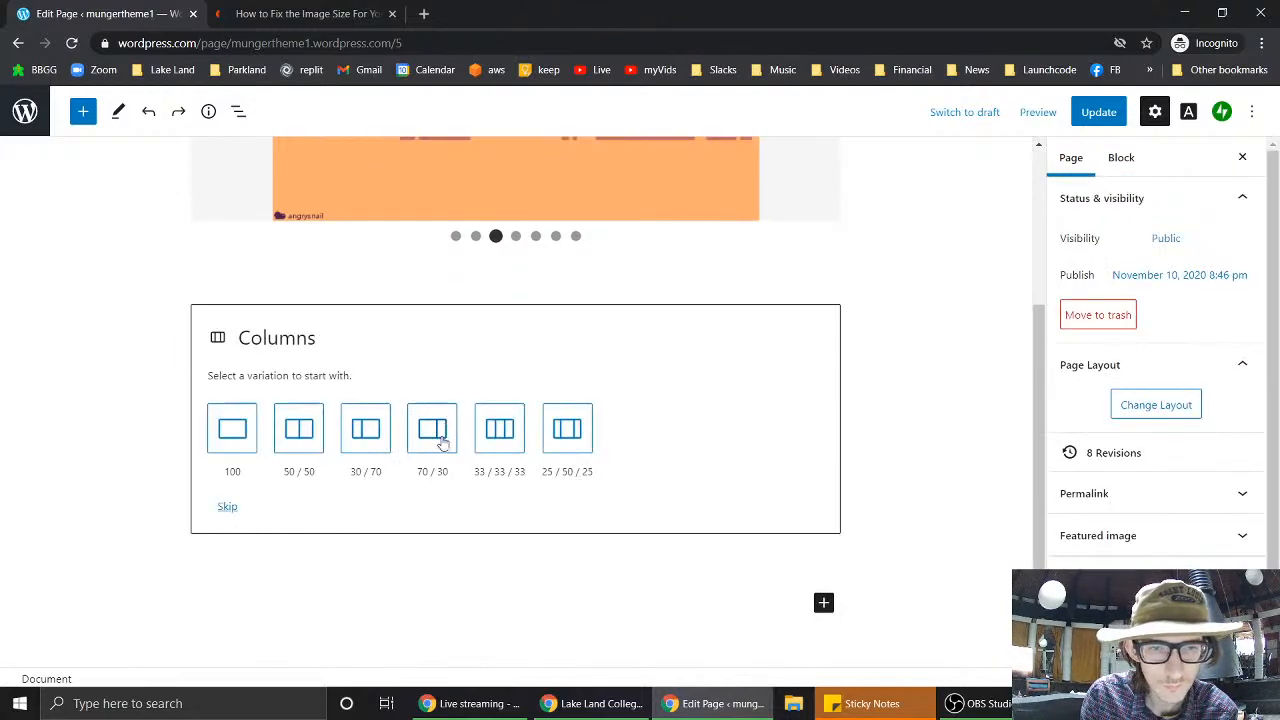
- Choose the 33/33/33 layout and add a paragraph reading 'CHECK OUT MY FANCY BUTTONS' in the first column
left_click(517, 434)
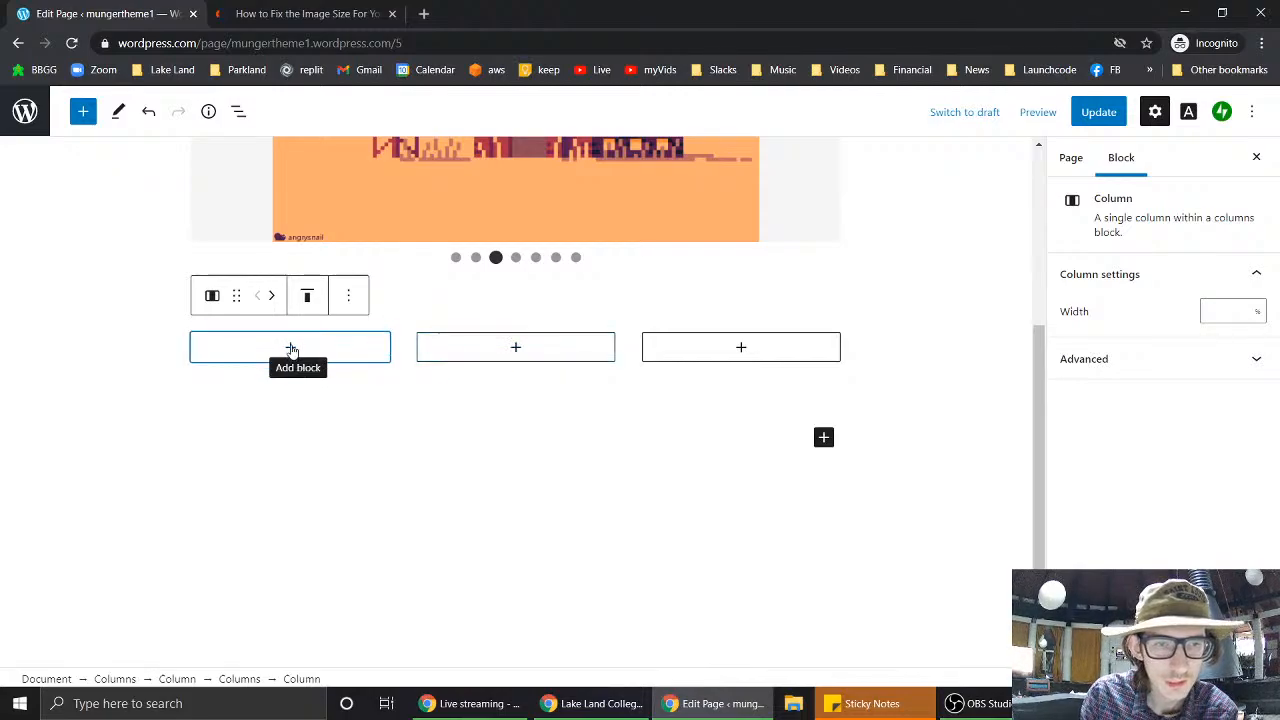
left_click(291, 349)
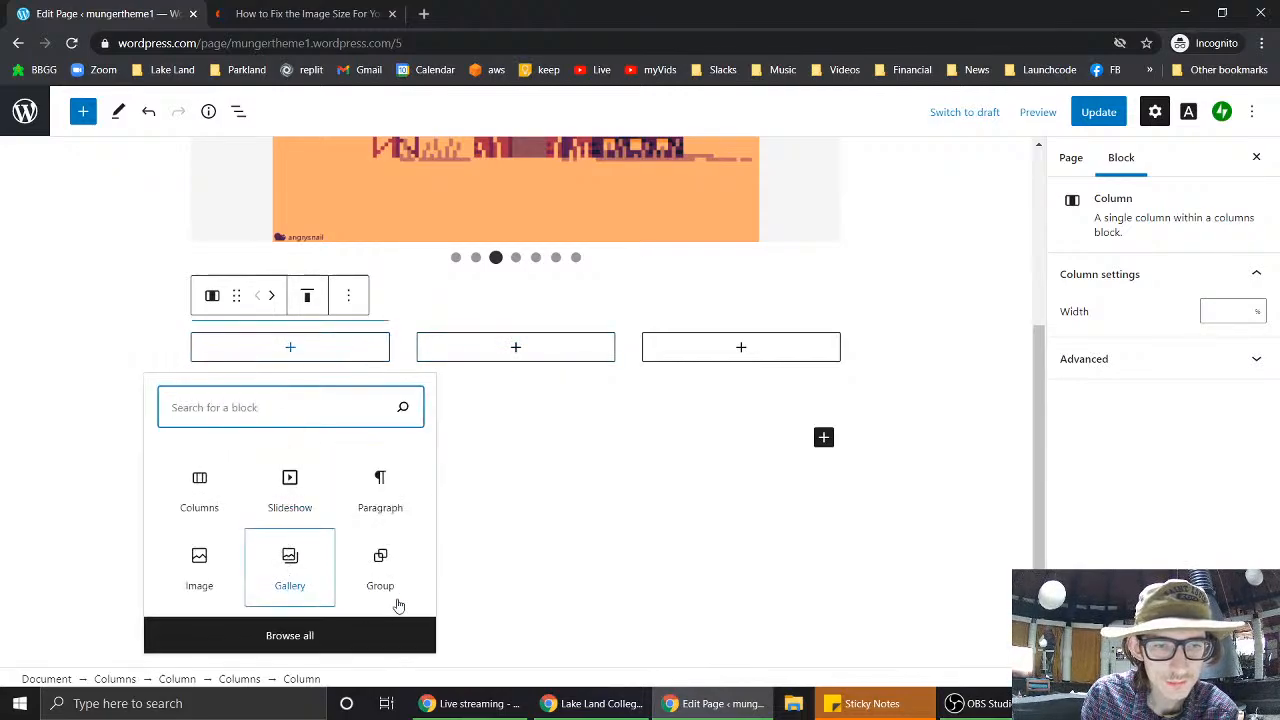
left_click(392, 498)
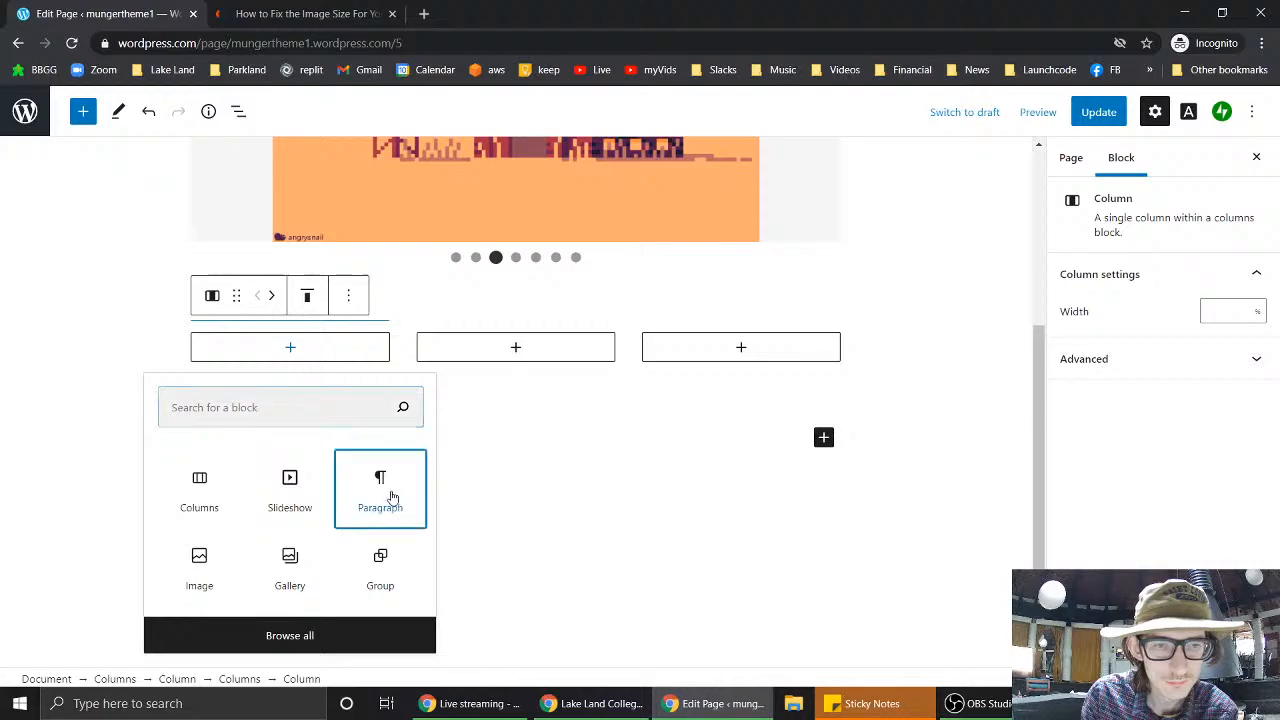
left_click(513, 348)
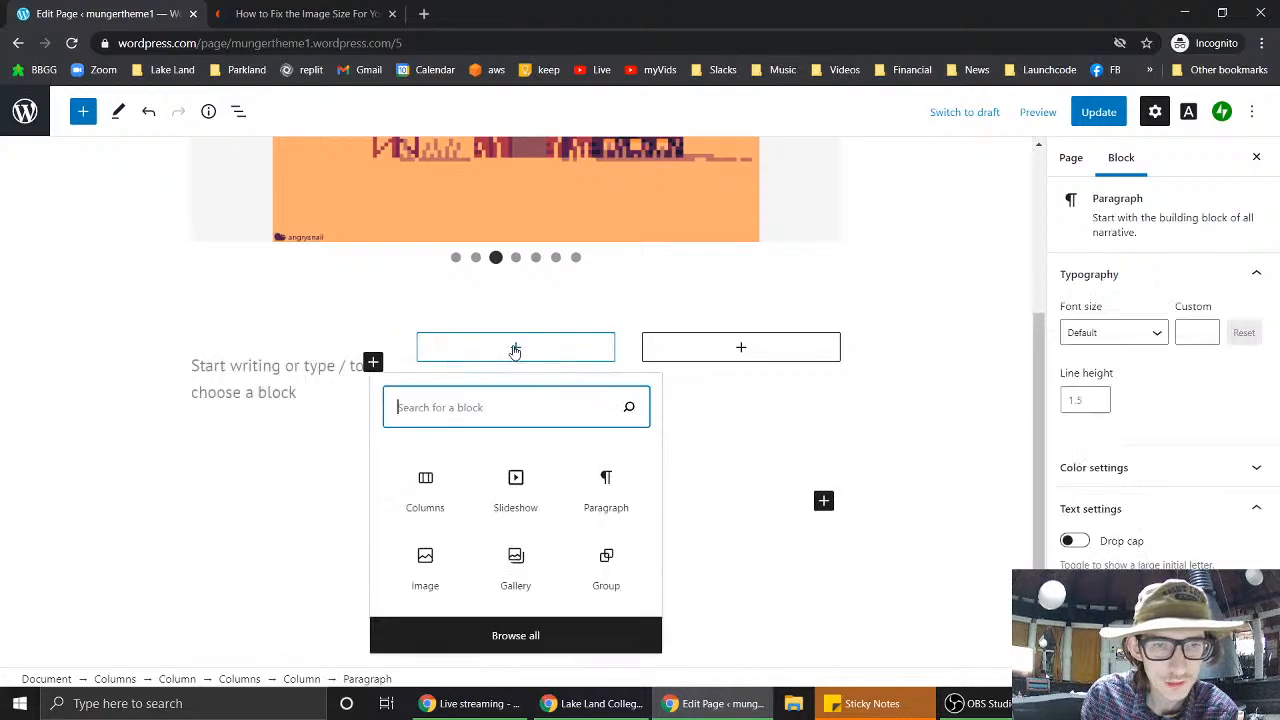
left_click(271, 372)
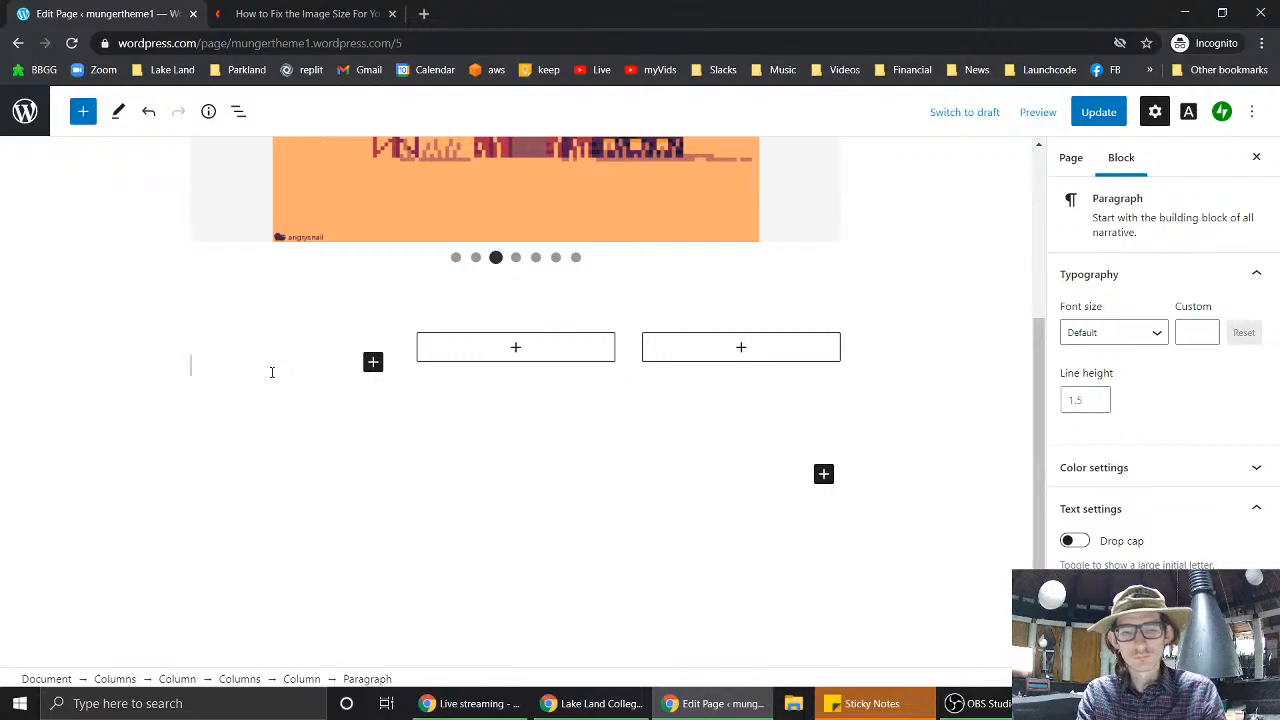
type("CHECK OUT MY")
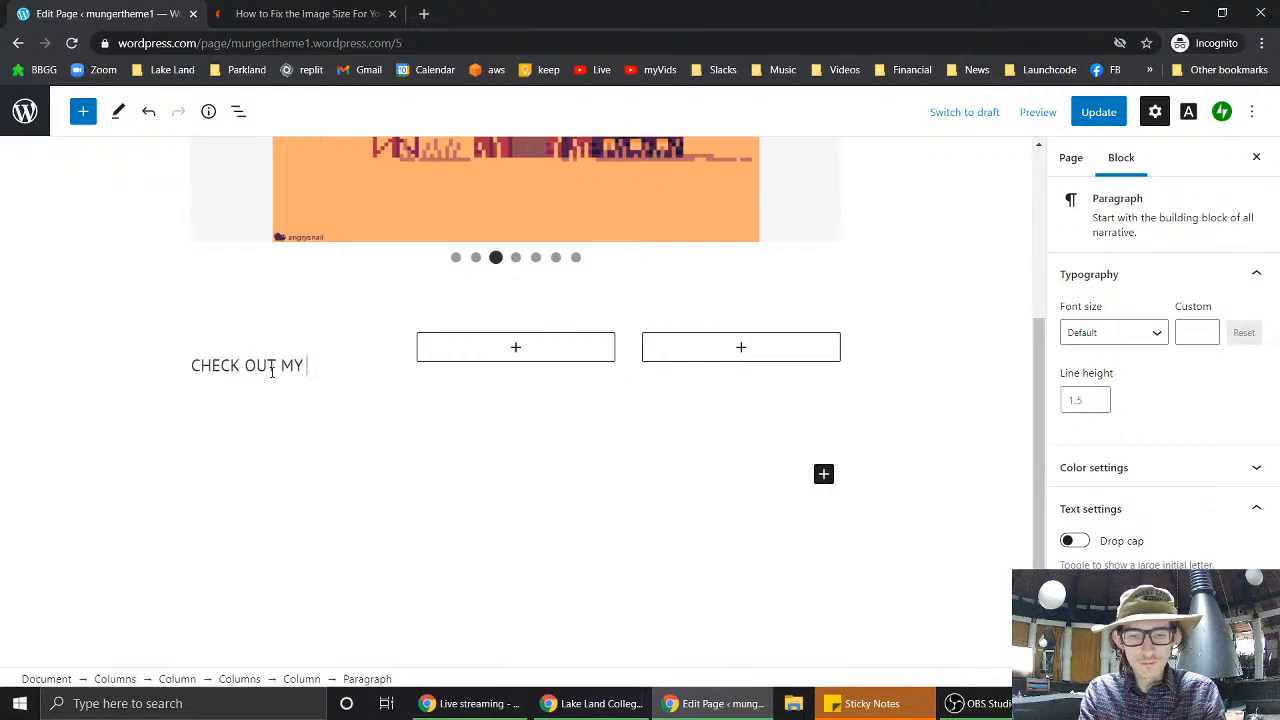
type(" FANCY BUTTONS")
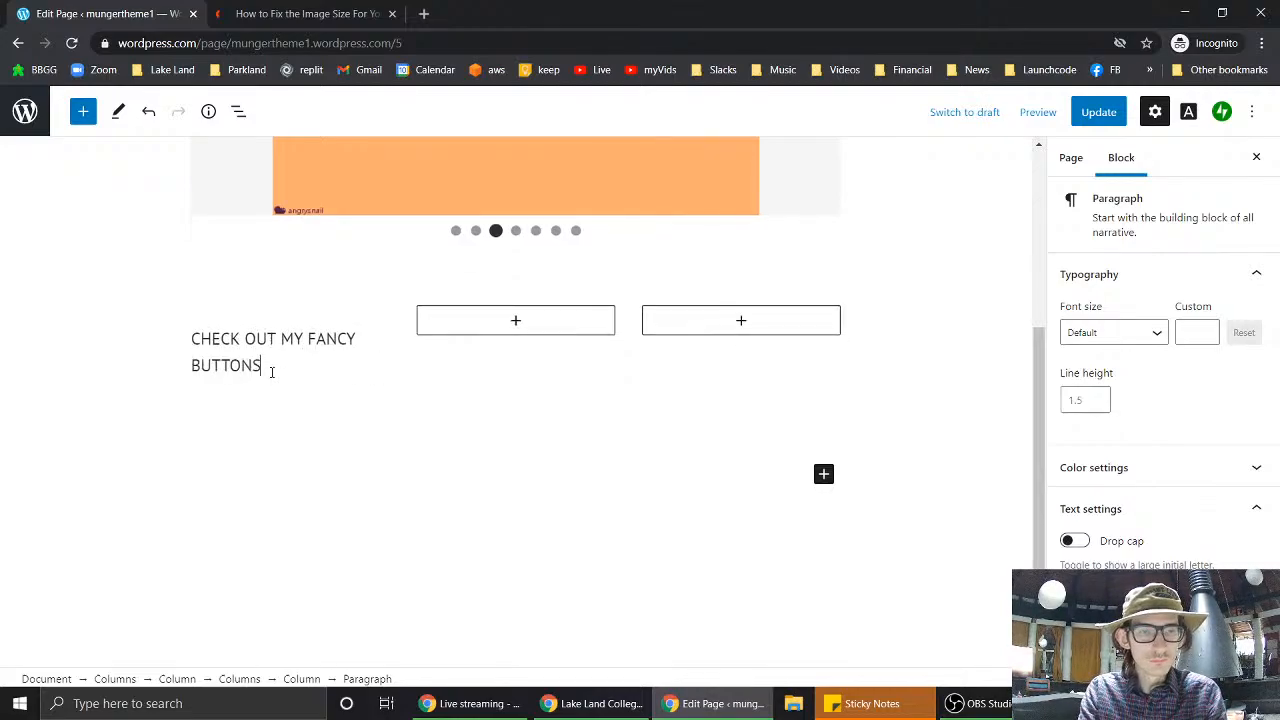
left_click(515, 320)
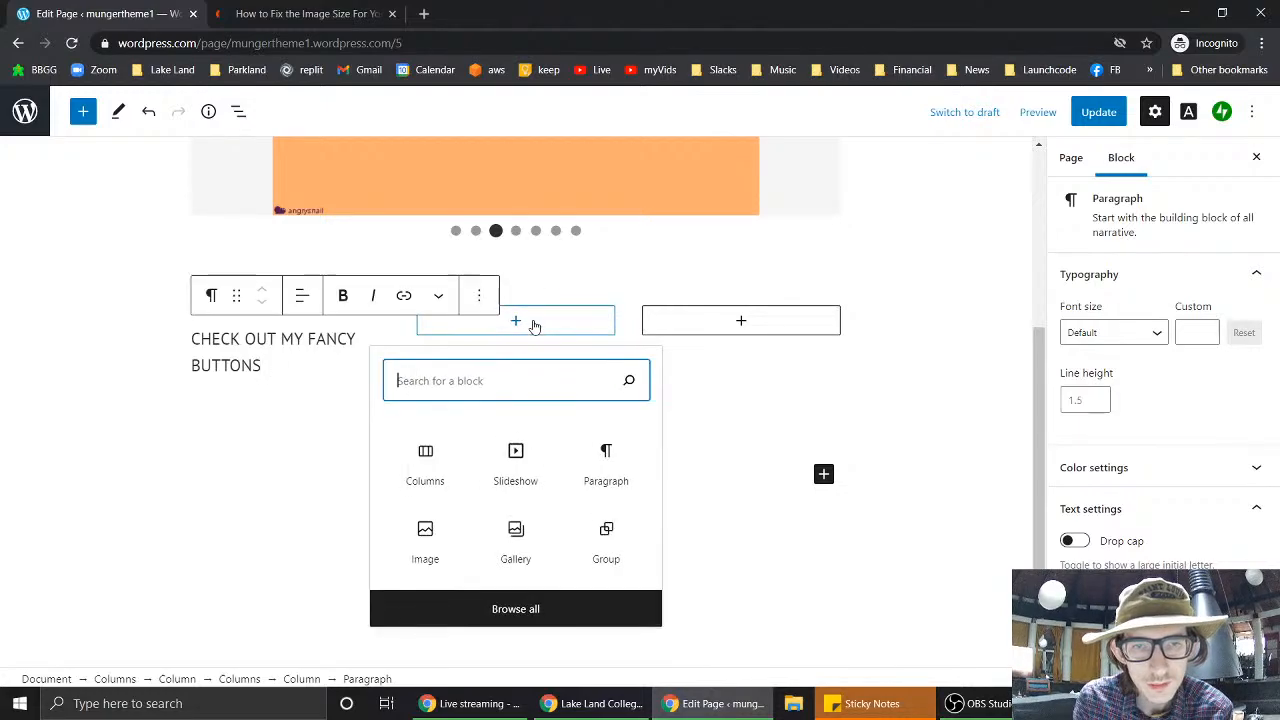
- Nest a 50/50 Columns block in both the second and third columns
left_click(428, 462)
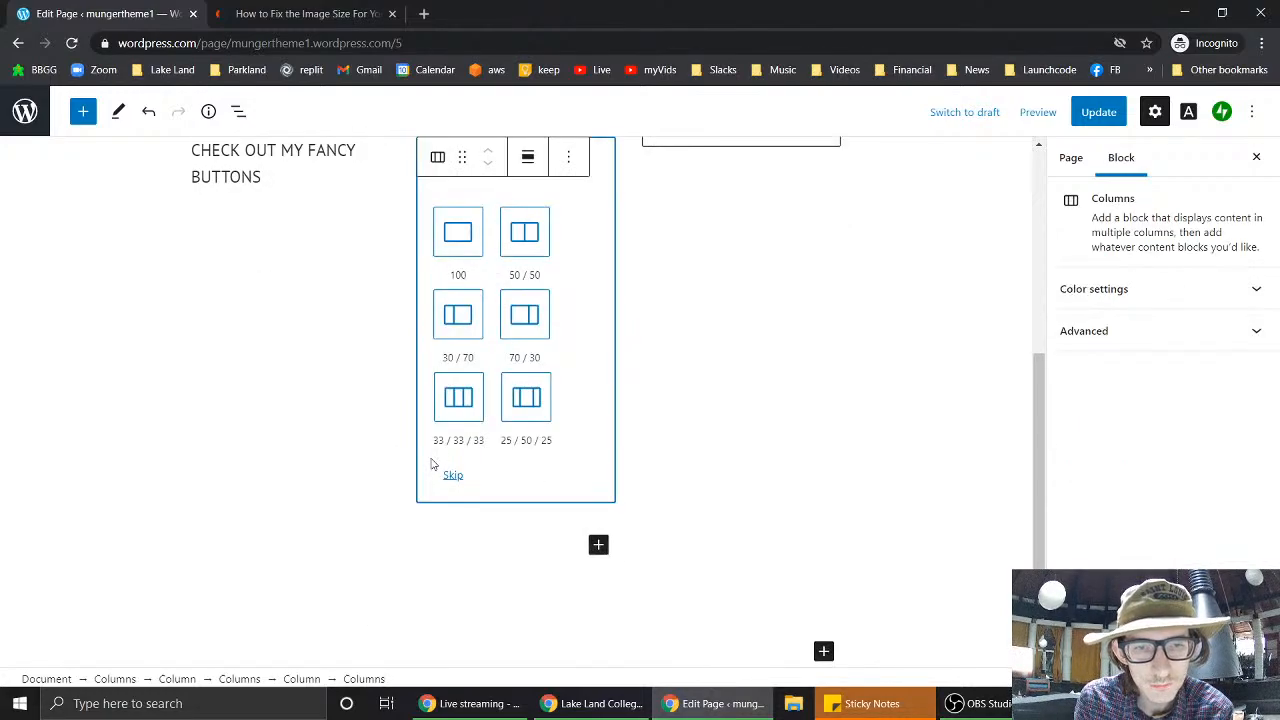
left_click(524, 231)
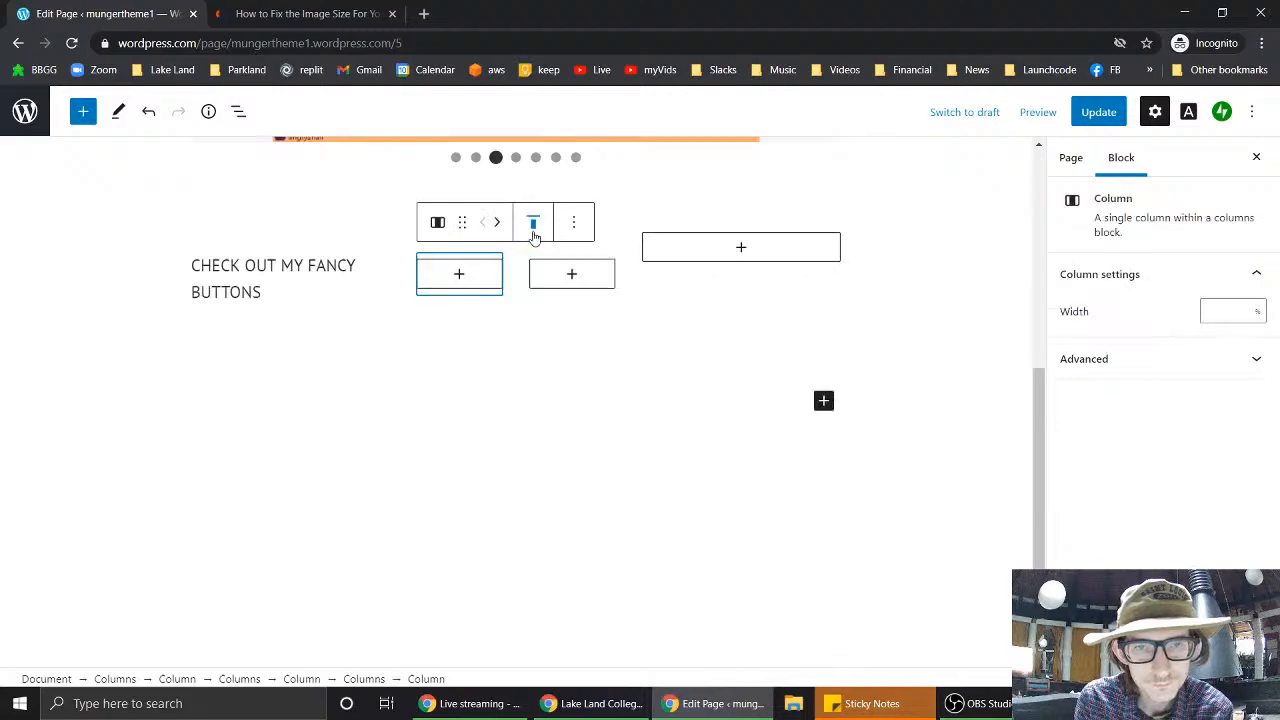
left_click(770, 243)
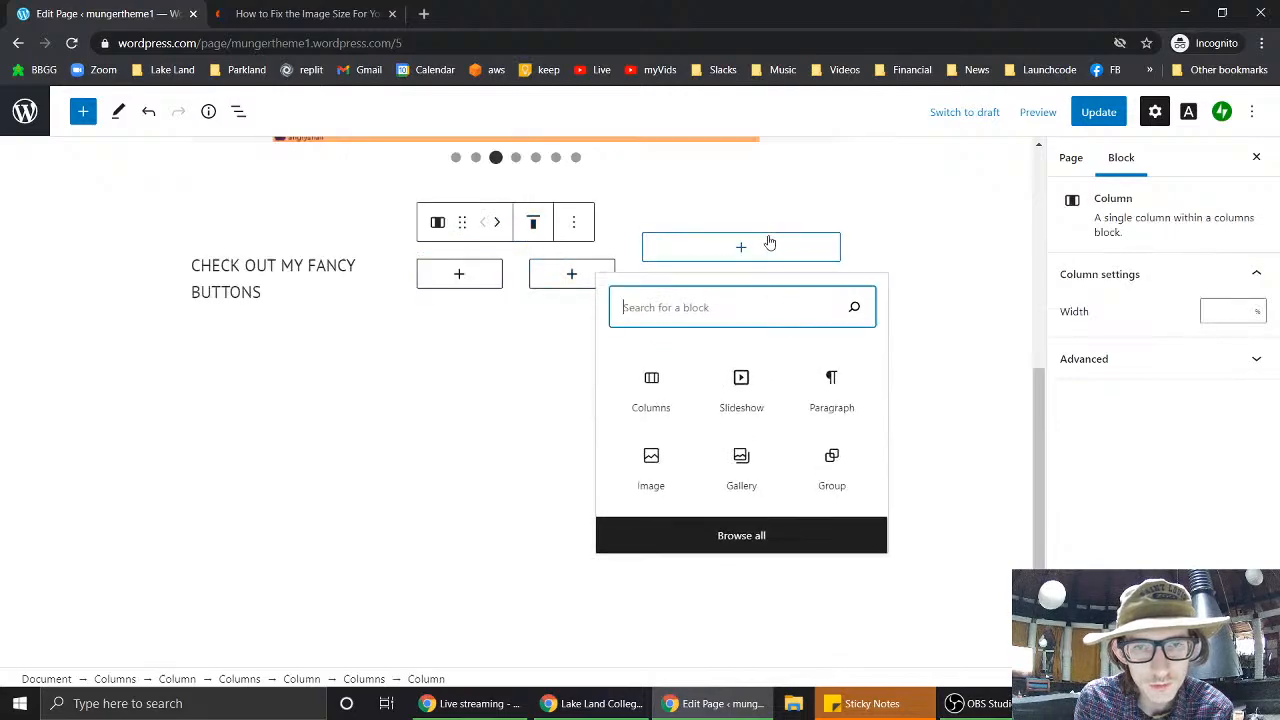
left_click(652, 390)
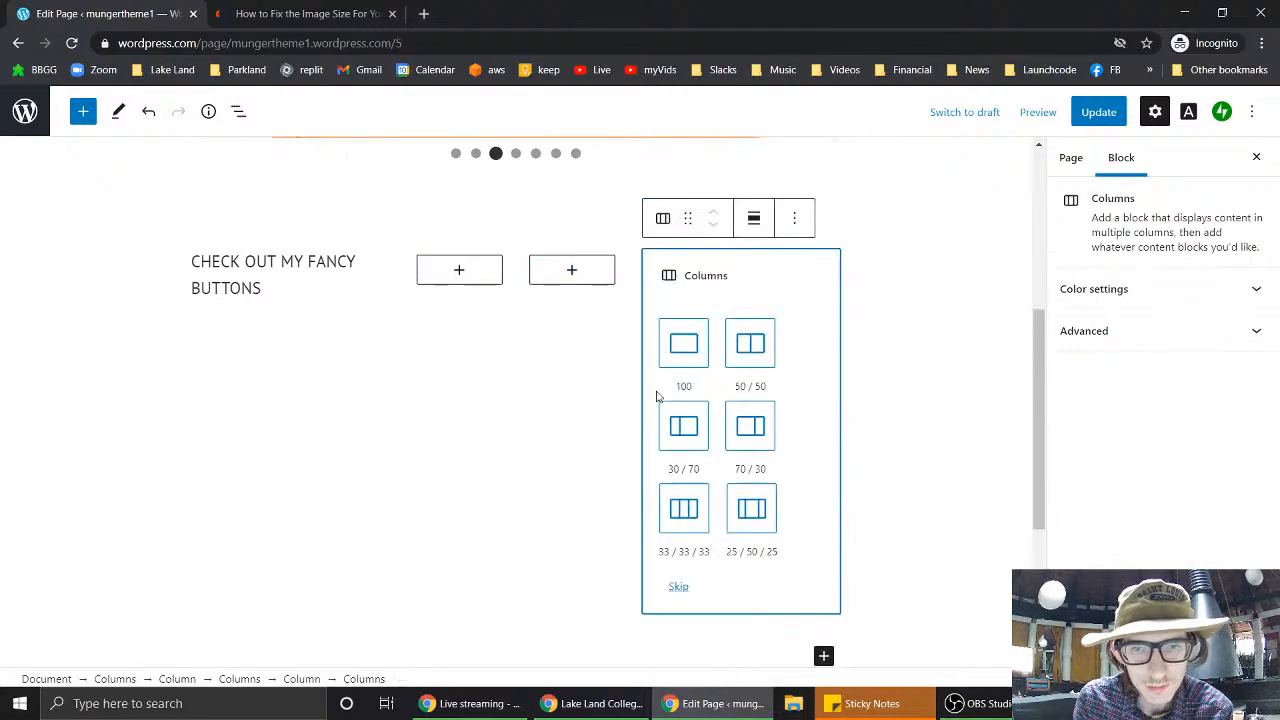
left_click(757, 362)
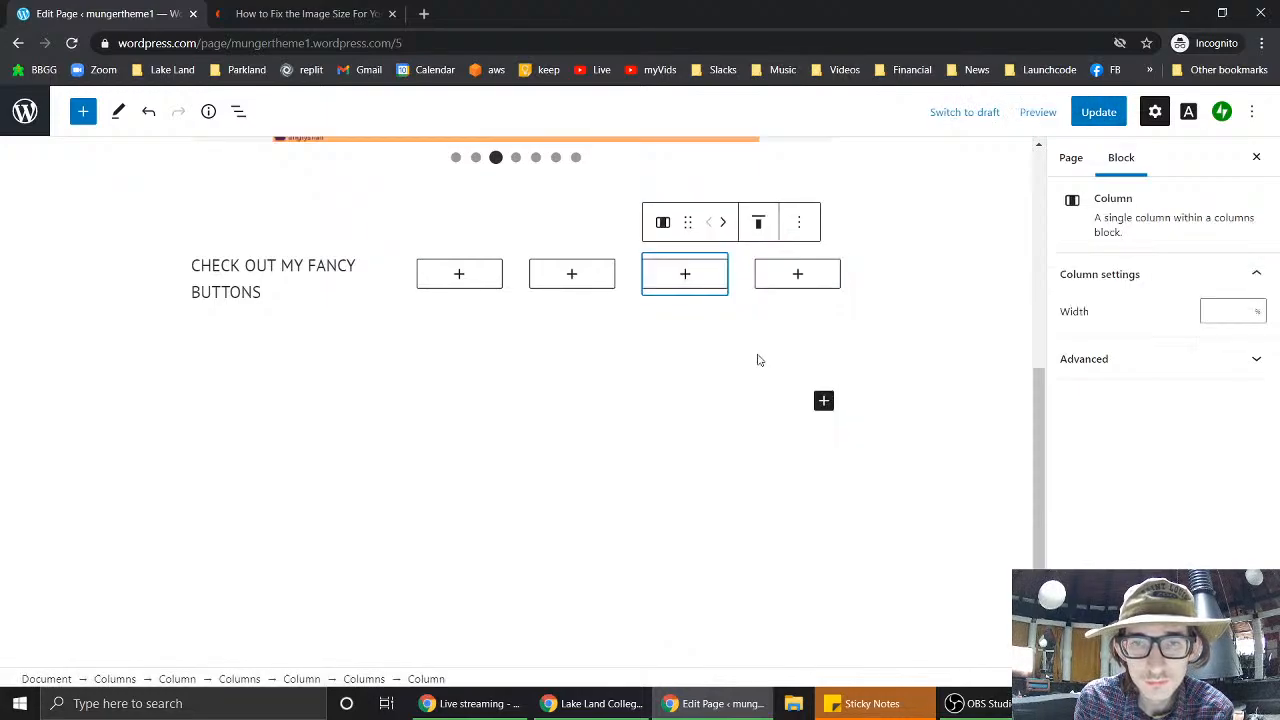
scroll(532, 387, "up", 2)
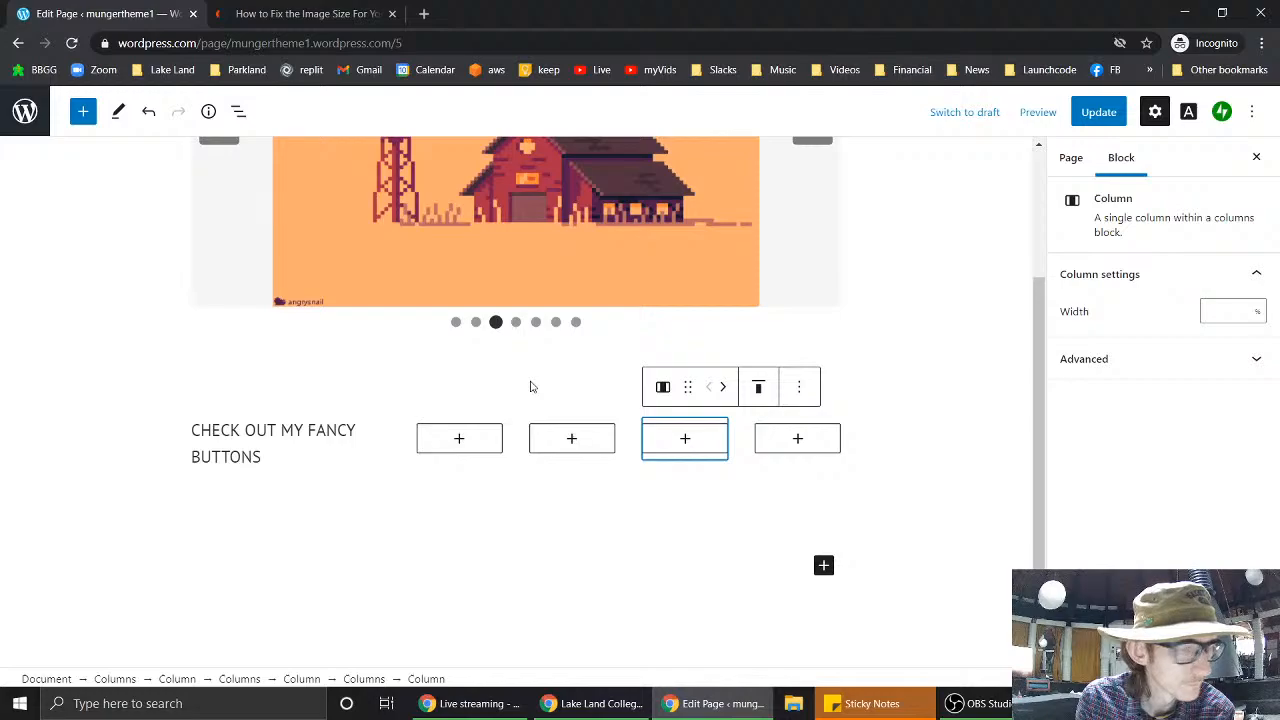
left_click(460, 428)
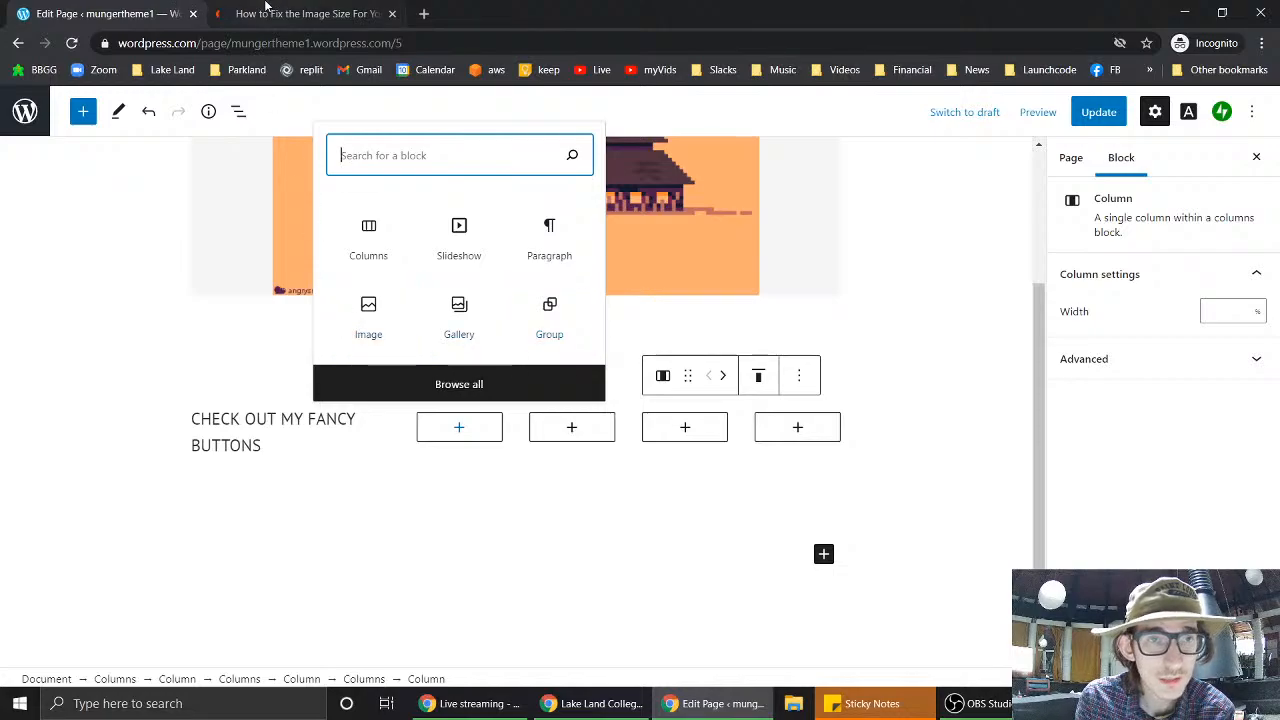
- Close the image-size article and bring up the Lake Land College website
left_click(318, 15)
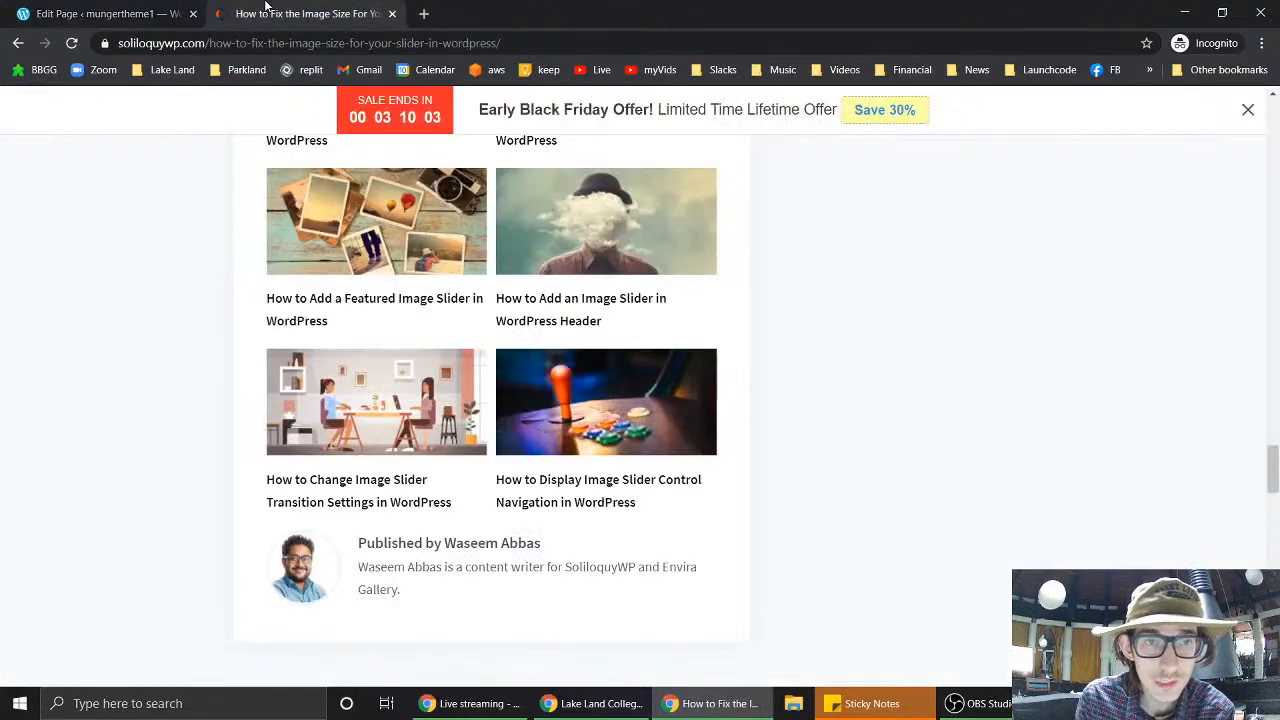
middle_click(326, 22)
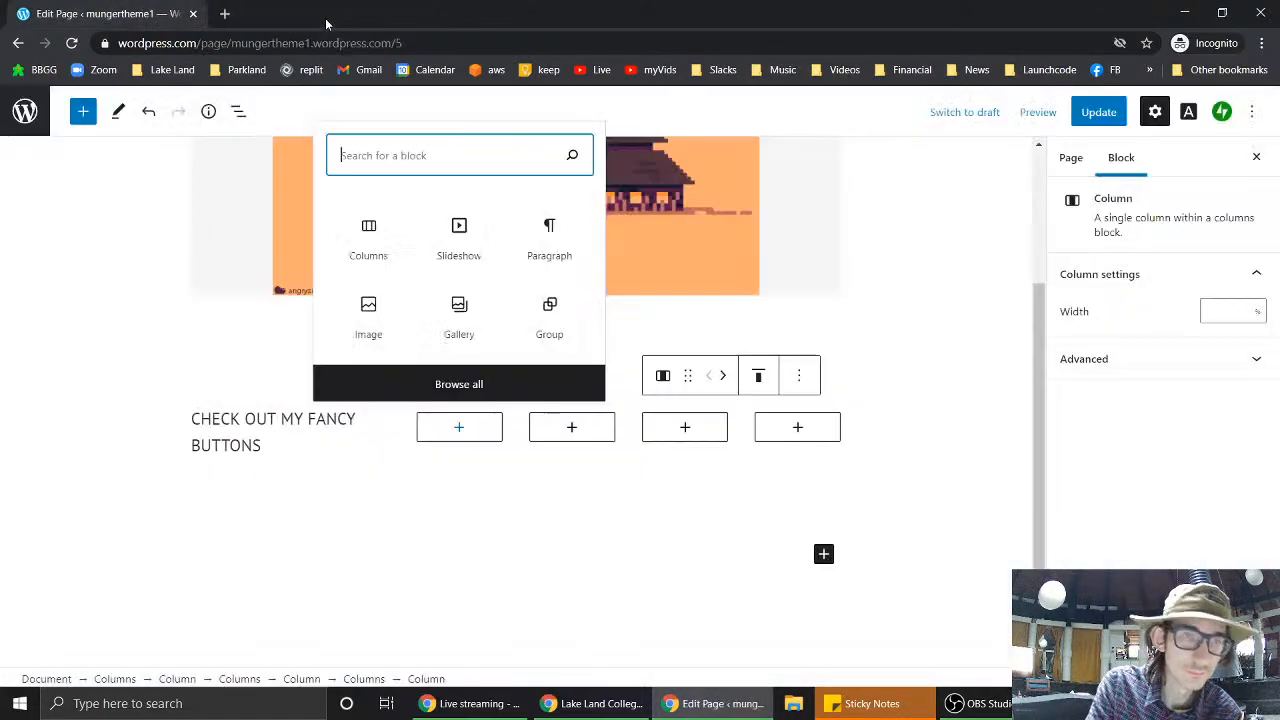
left_click(591, 703)
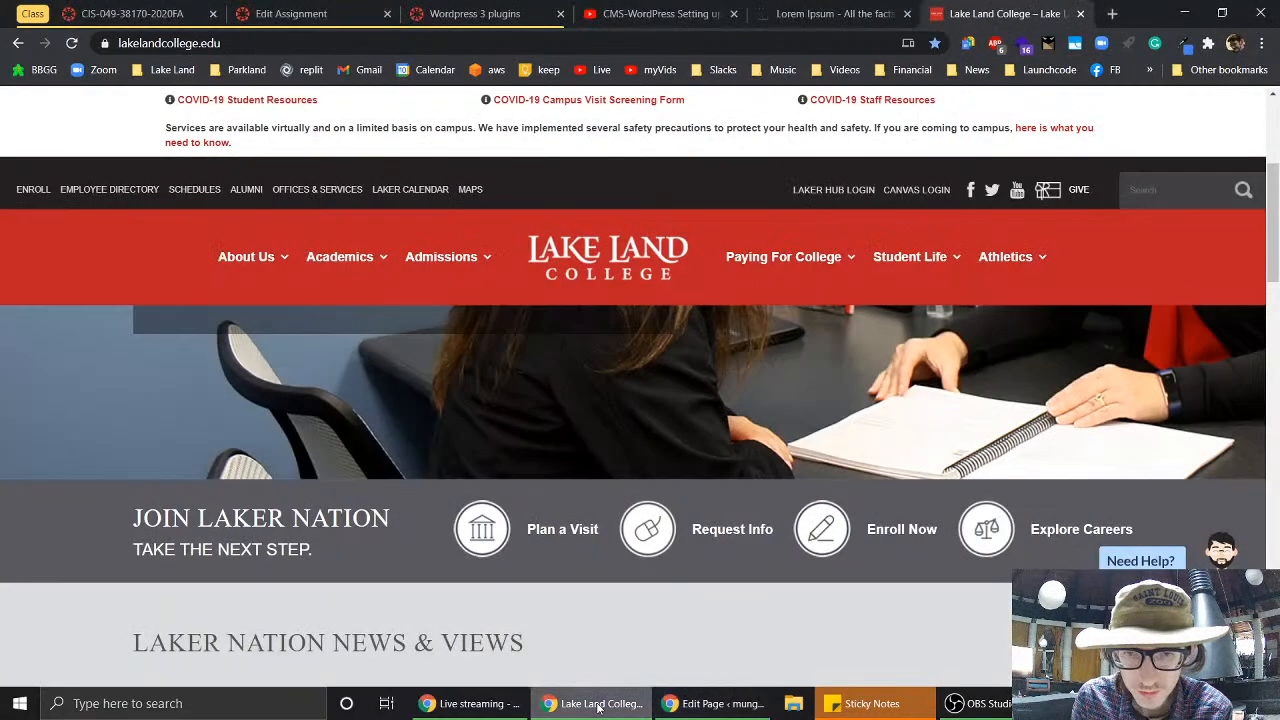
- Save the red Plan a Visit and Request Info icon images to Pictures
right_click(487, 531)
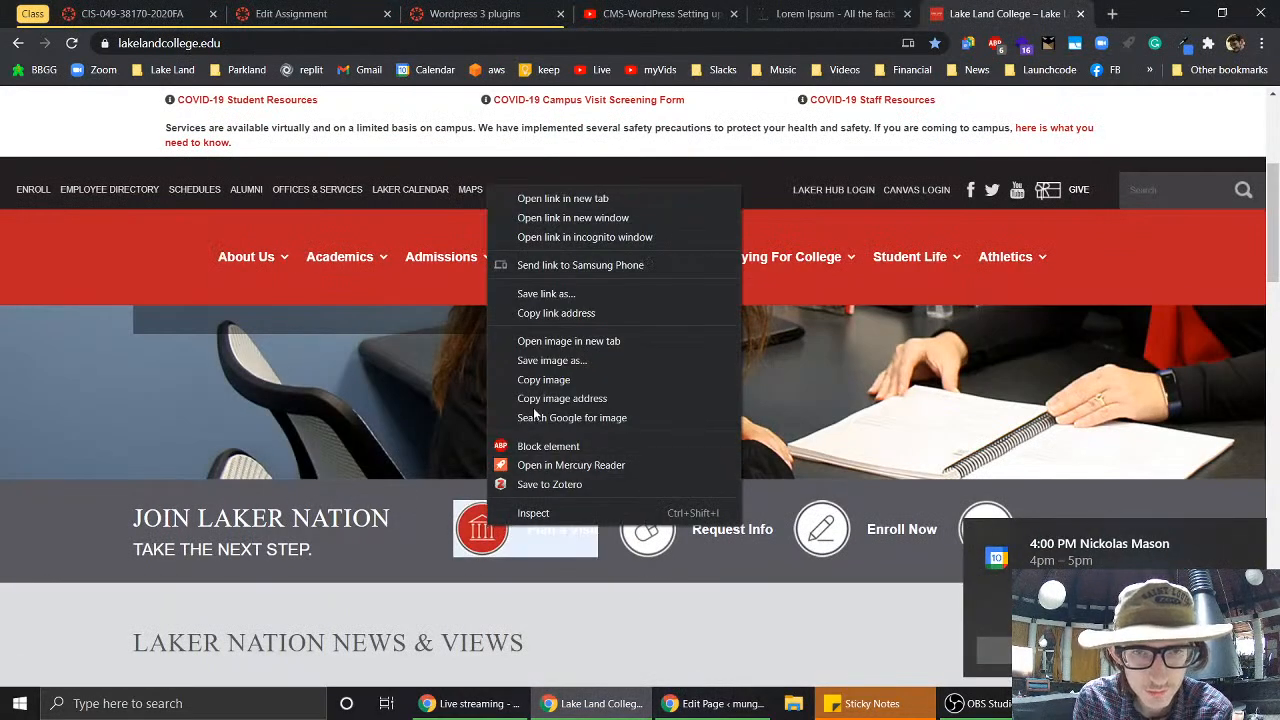
left_click(581, 359)
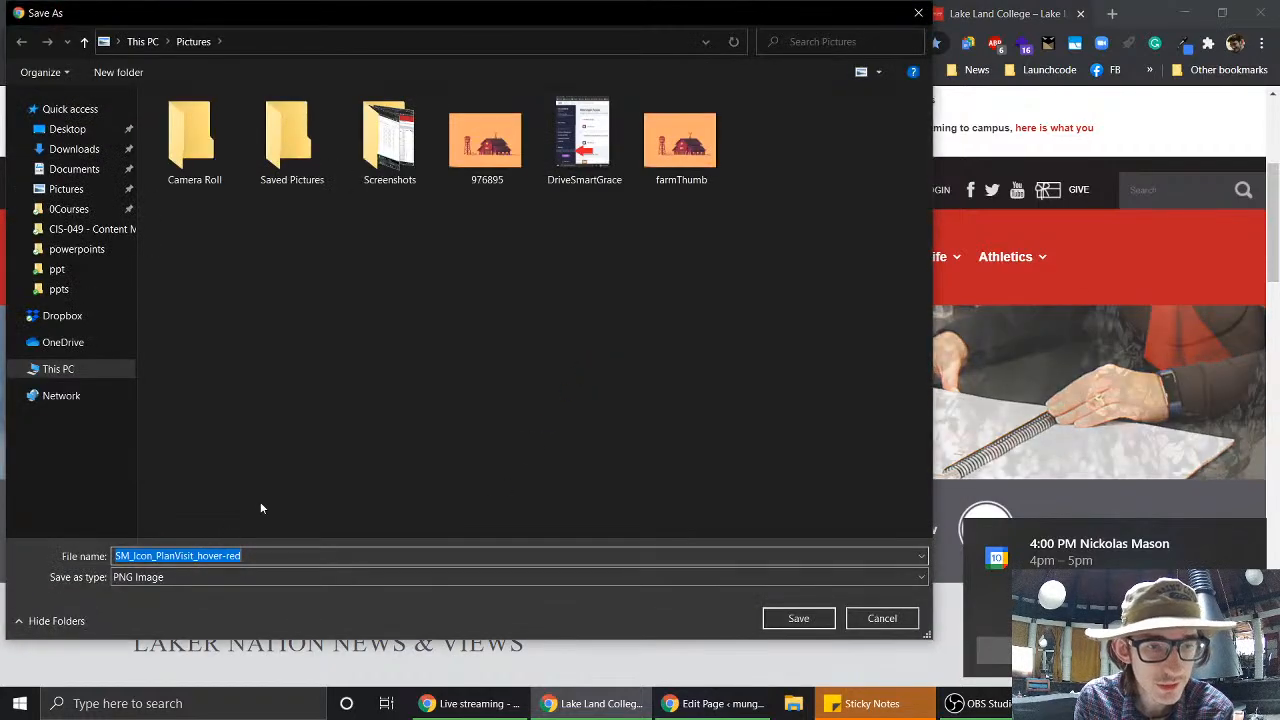
left_click(817, 625)
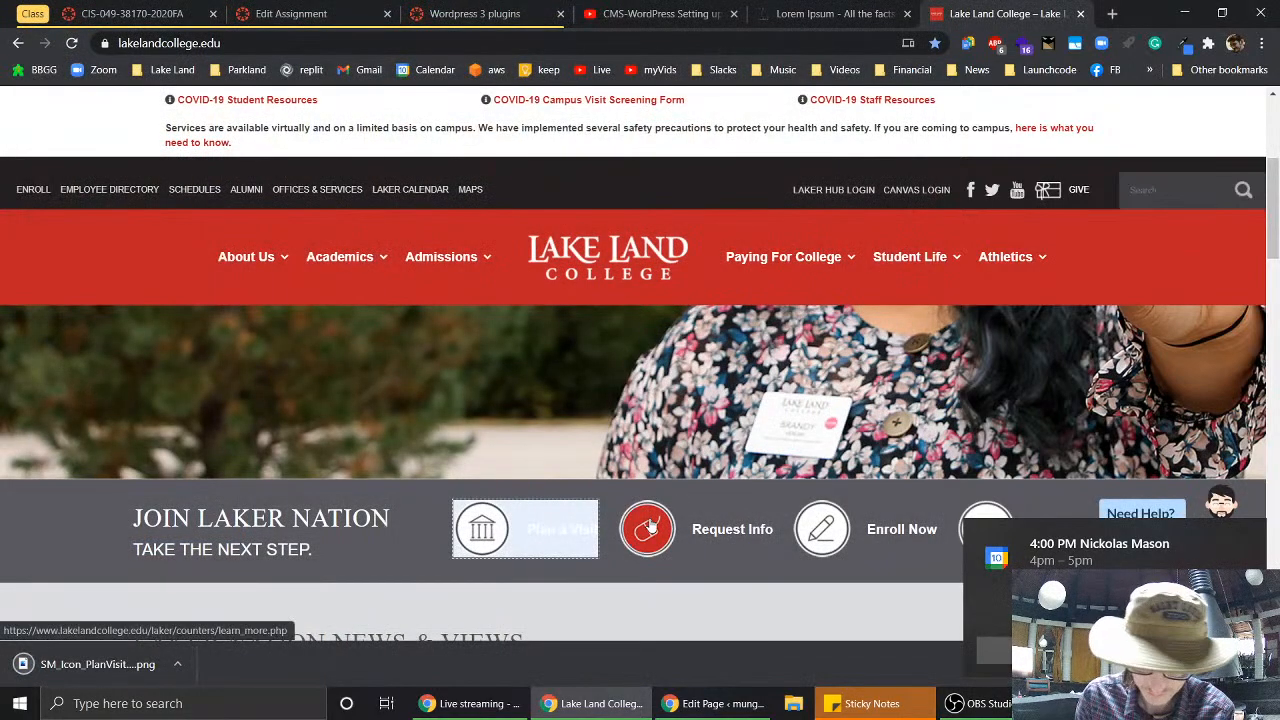
right_click(650, 525)
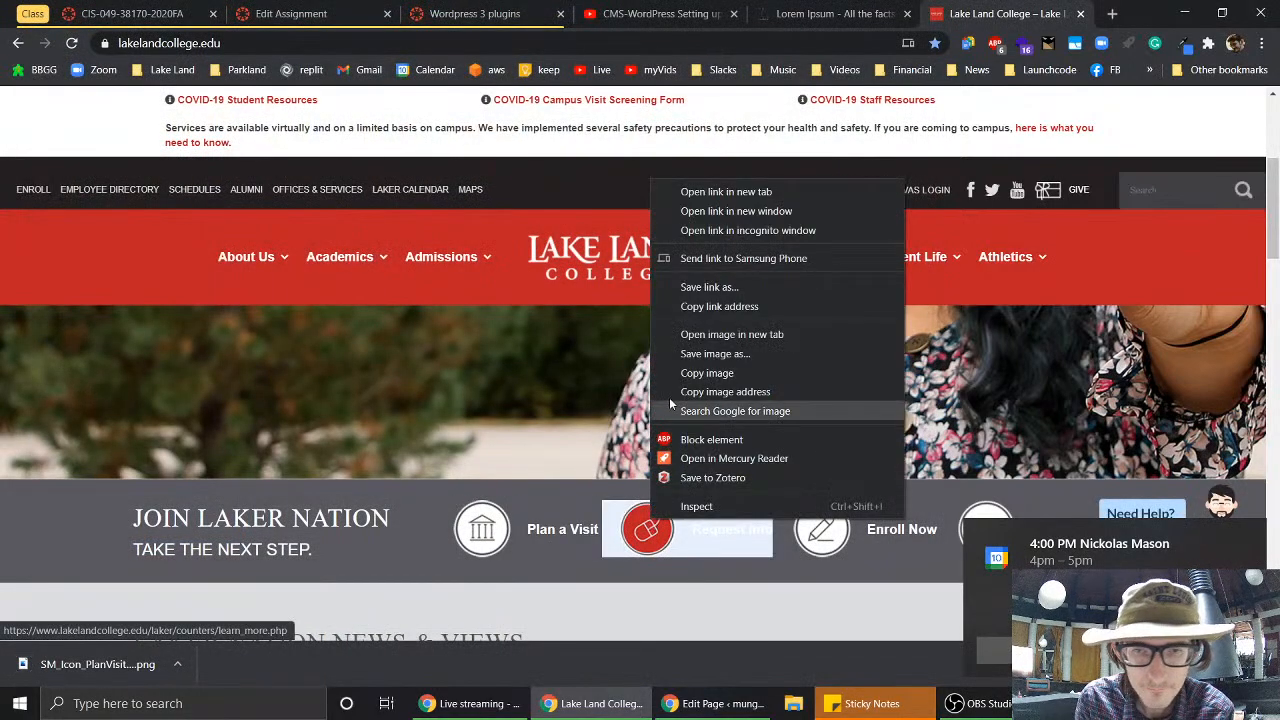
left_click(710, 354)
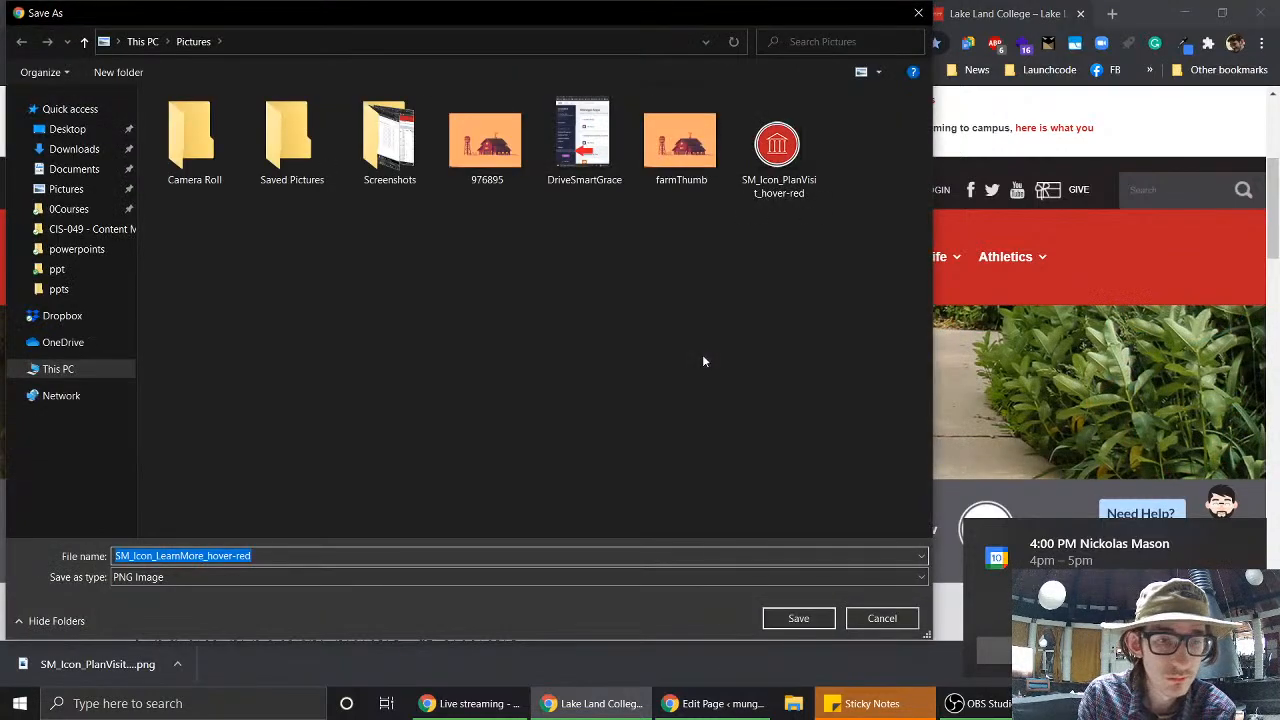
key("Return")
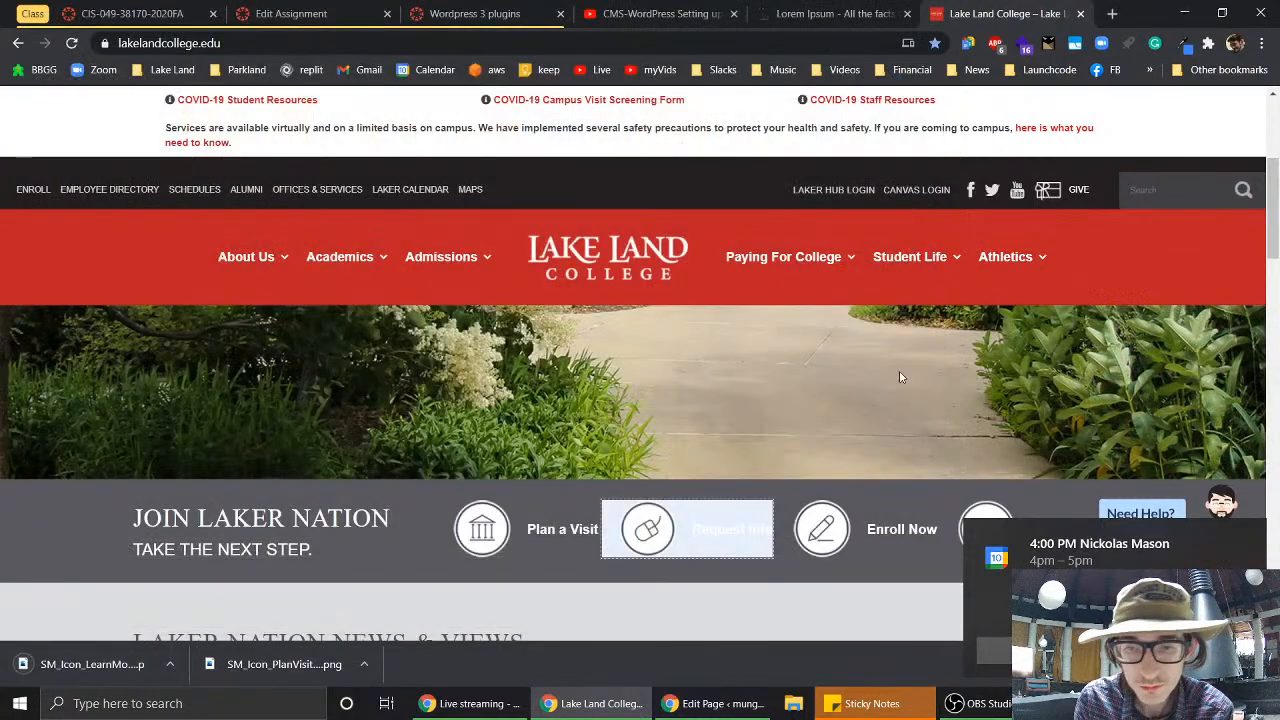
- Save the red Enroll Now and Explore Careers icon images to Pictures
right_click(820, 540)
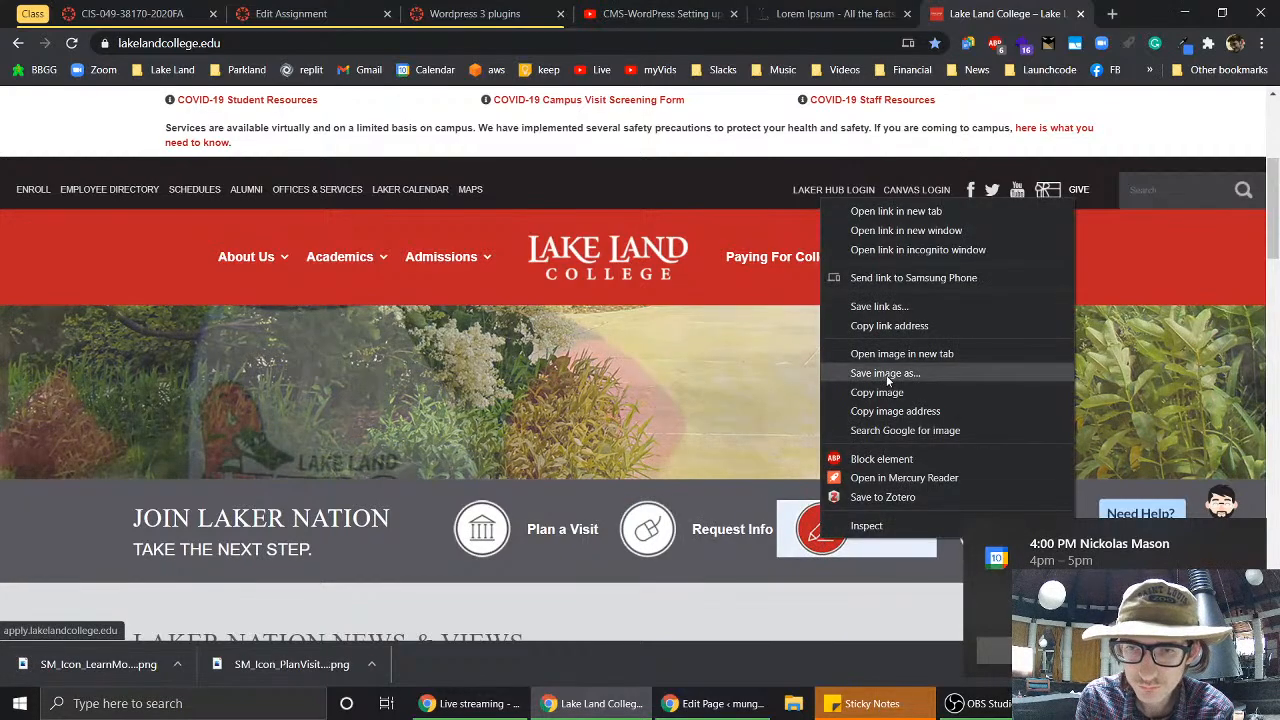
left_click(886, 374)
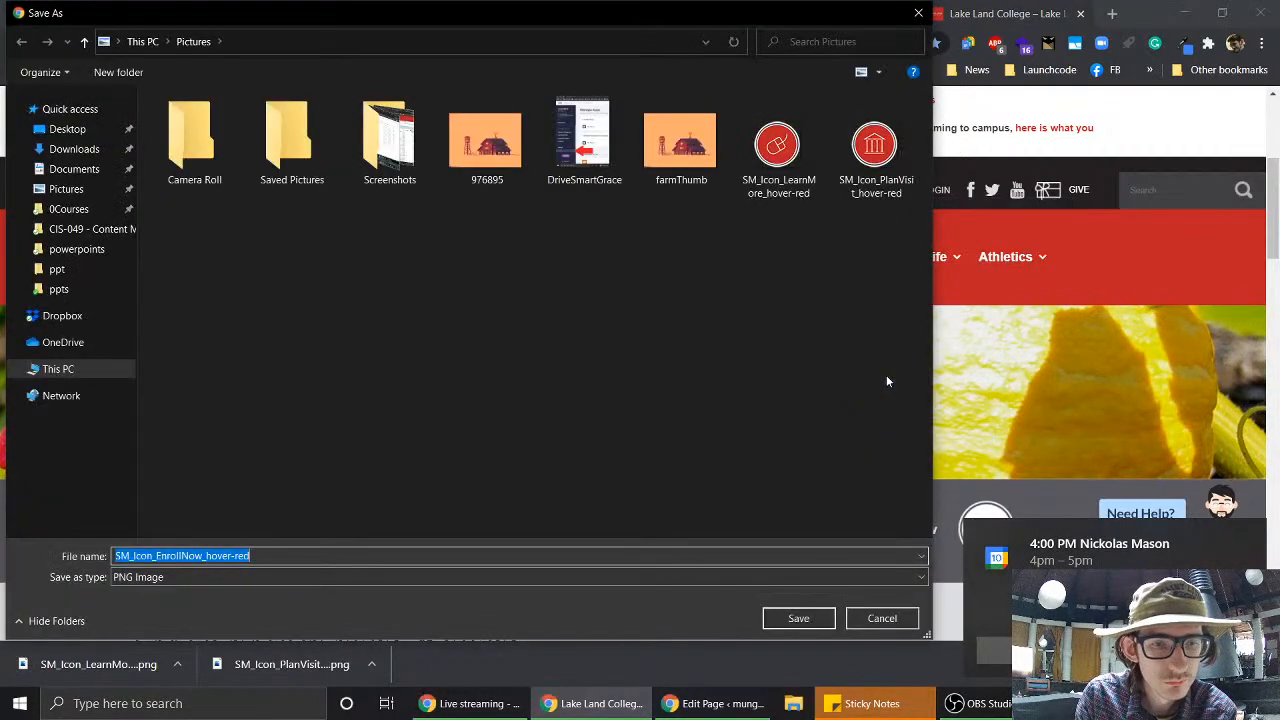
key("Return")
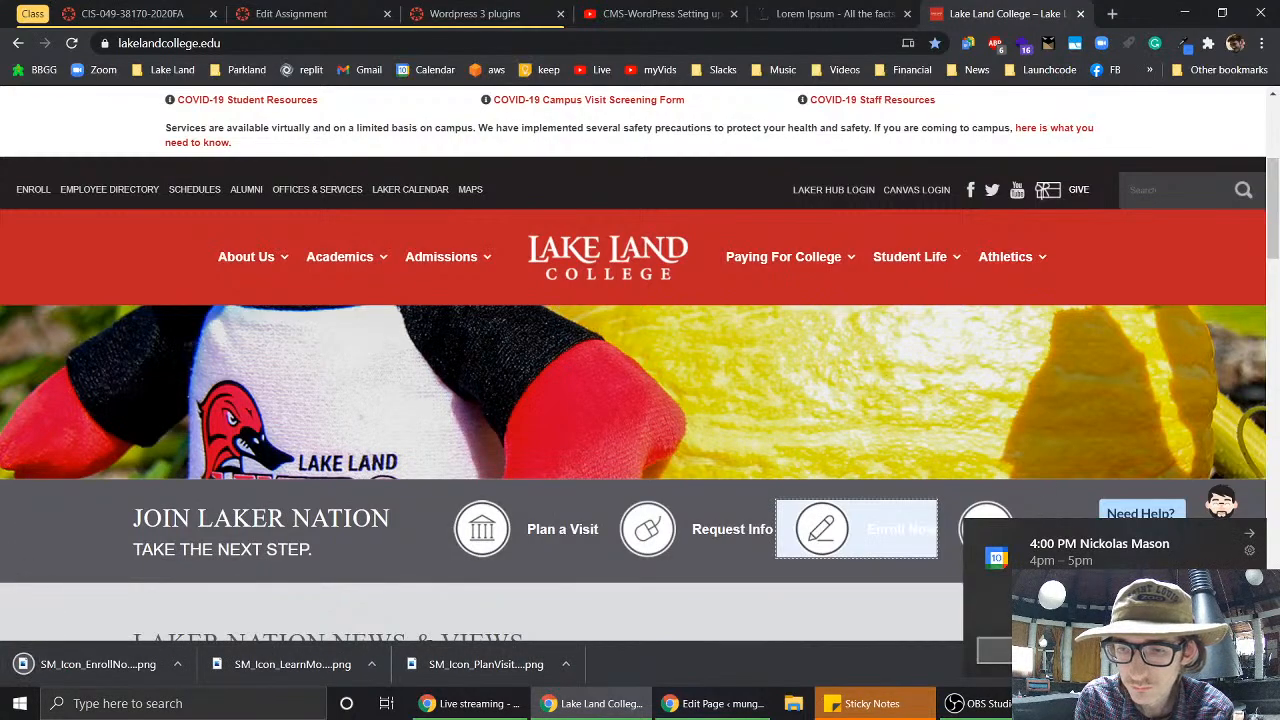
left_click(1115, 650)
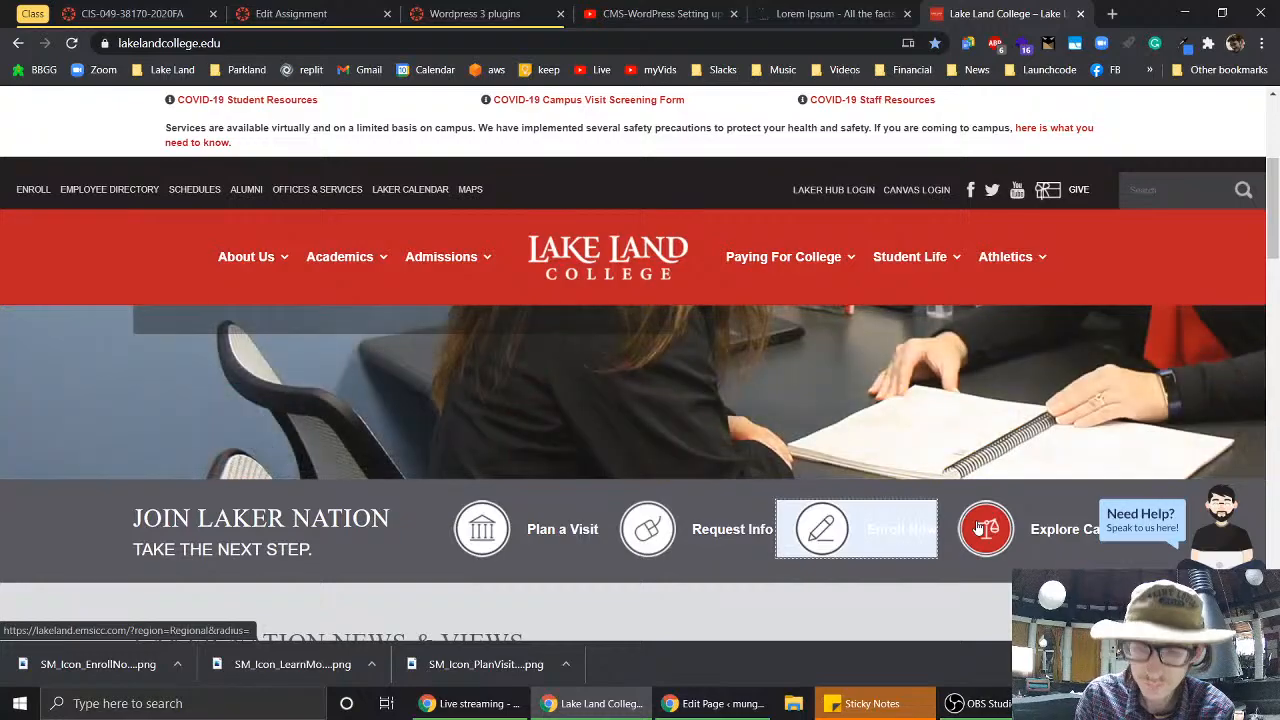
right_click(980, 528)
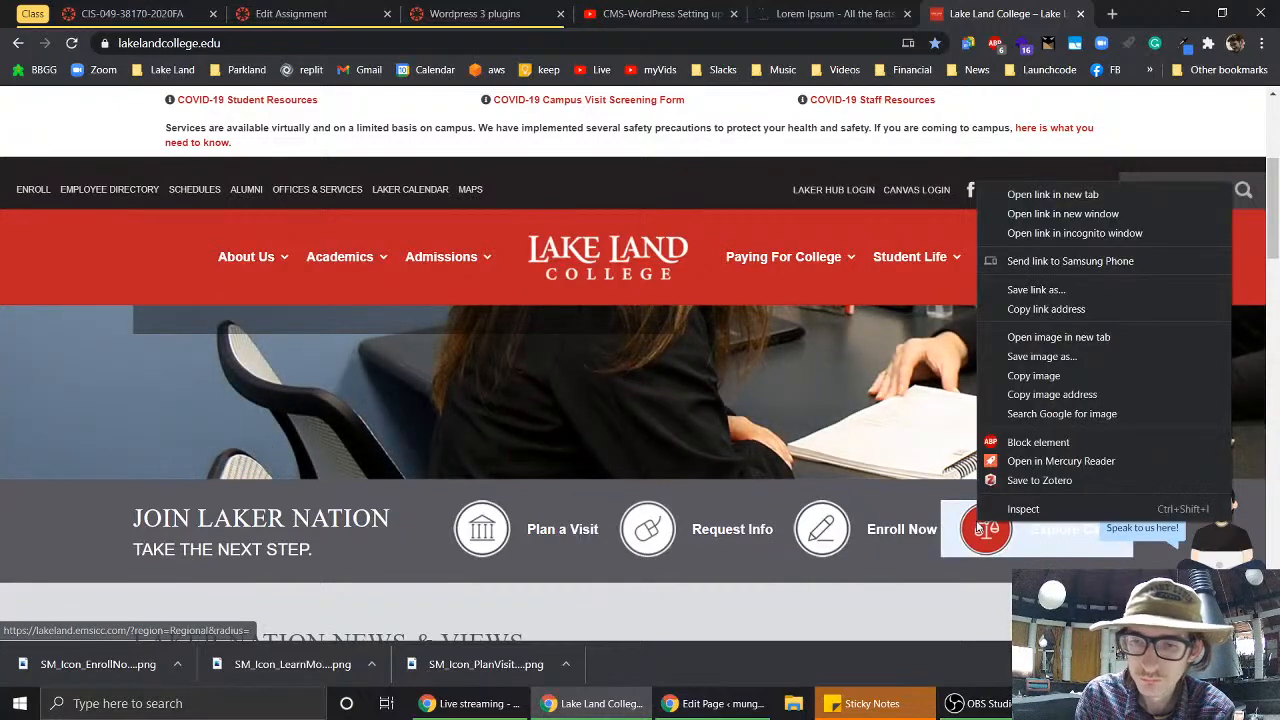
left_click(1047, 356)
left_click(808, 614)
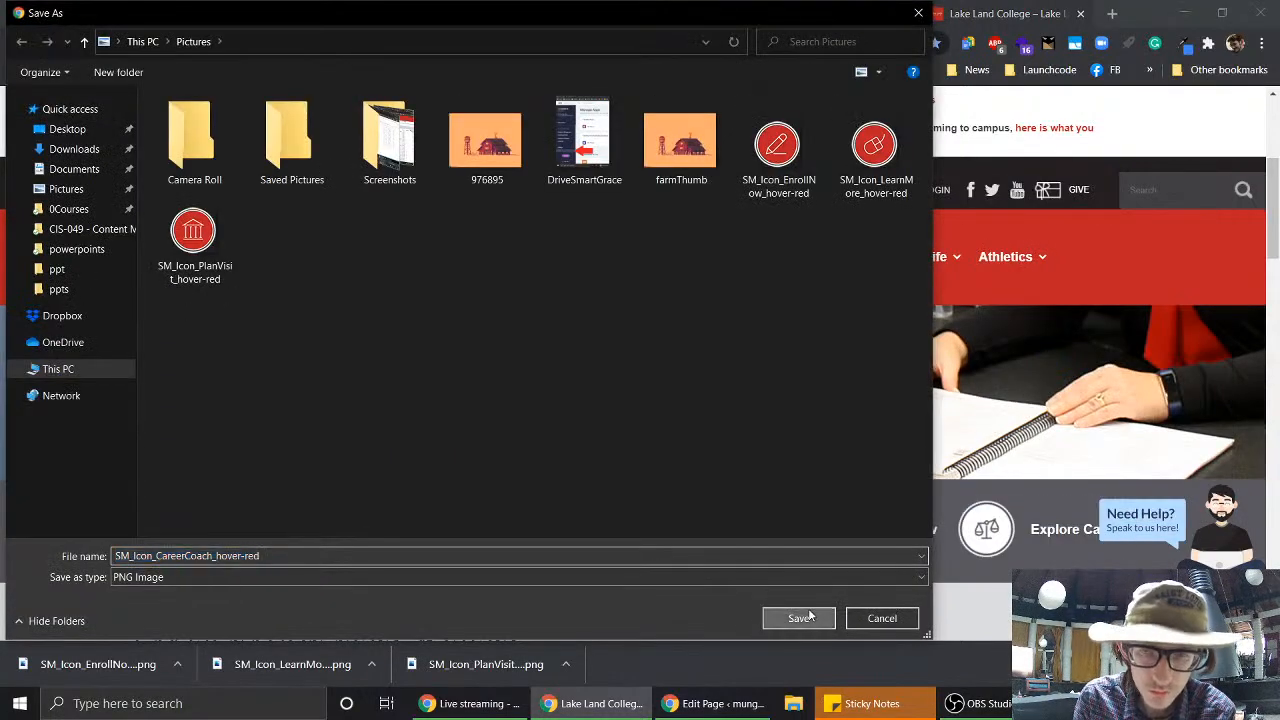
- Add image blocks with the Career Coach and Enroll Now red icons to the first two columns
left_click(697, 703)
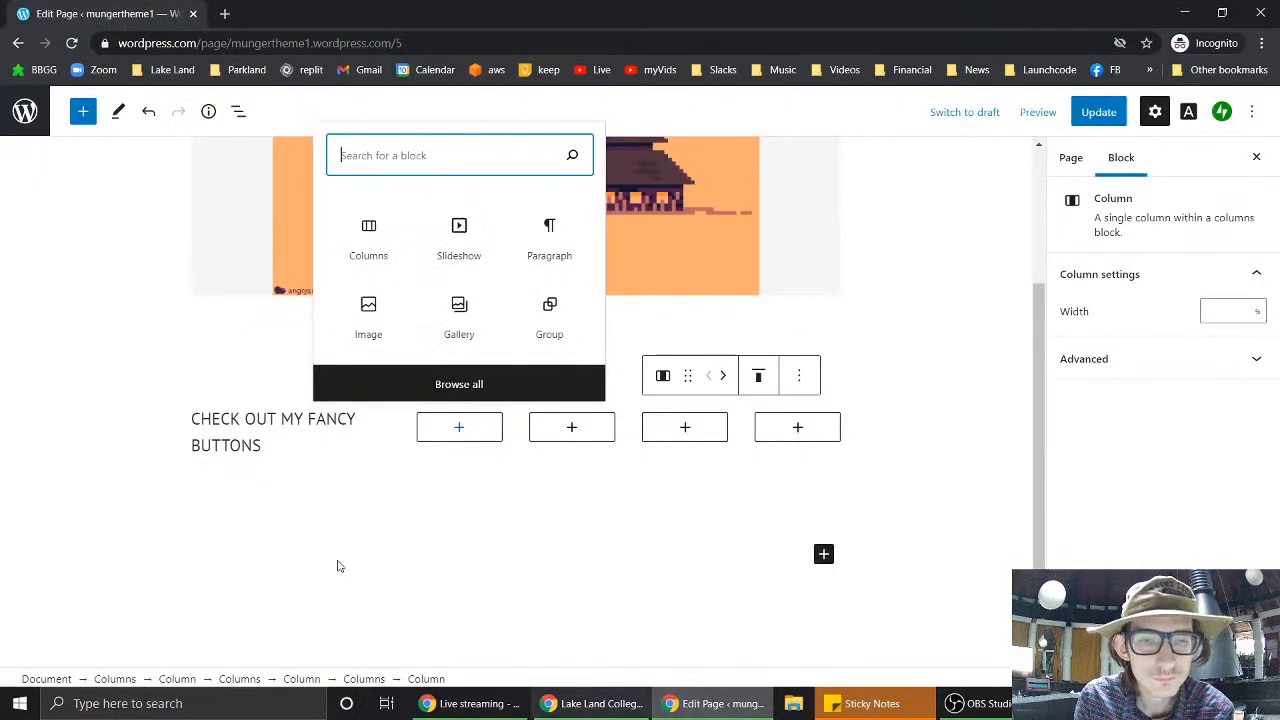
left_click(472, 427)
left_click(472, 427)
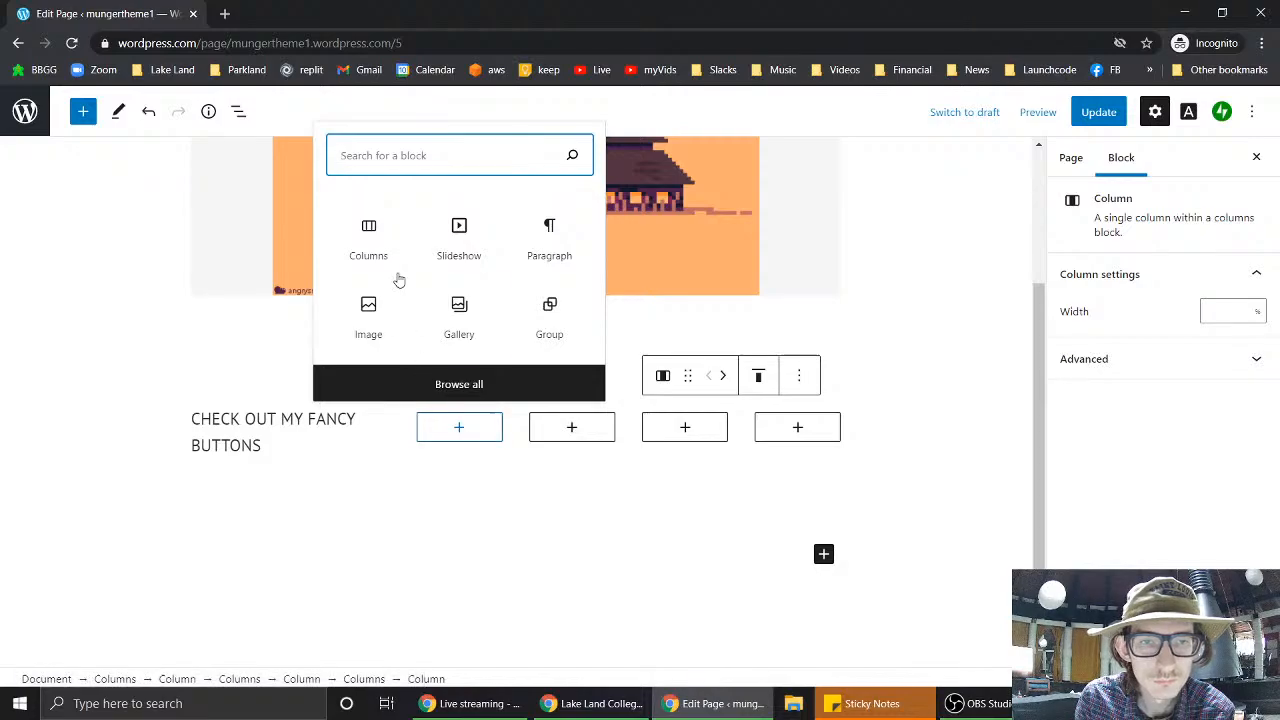
left_click(367, 329)
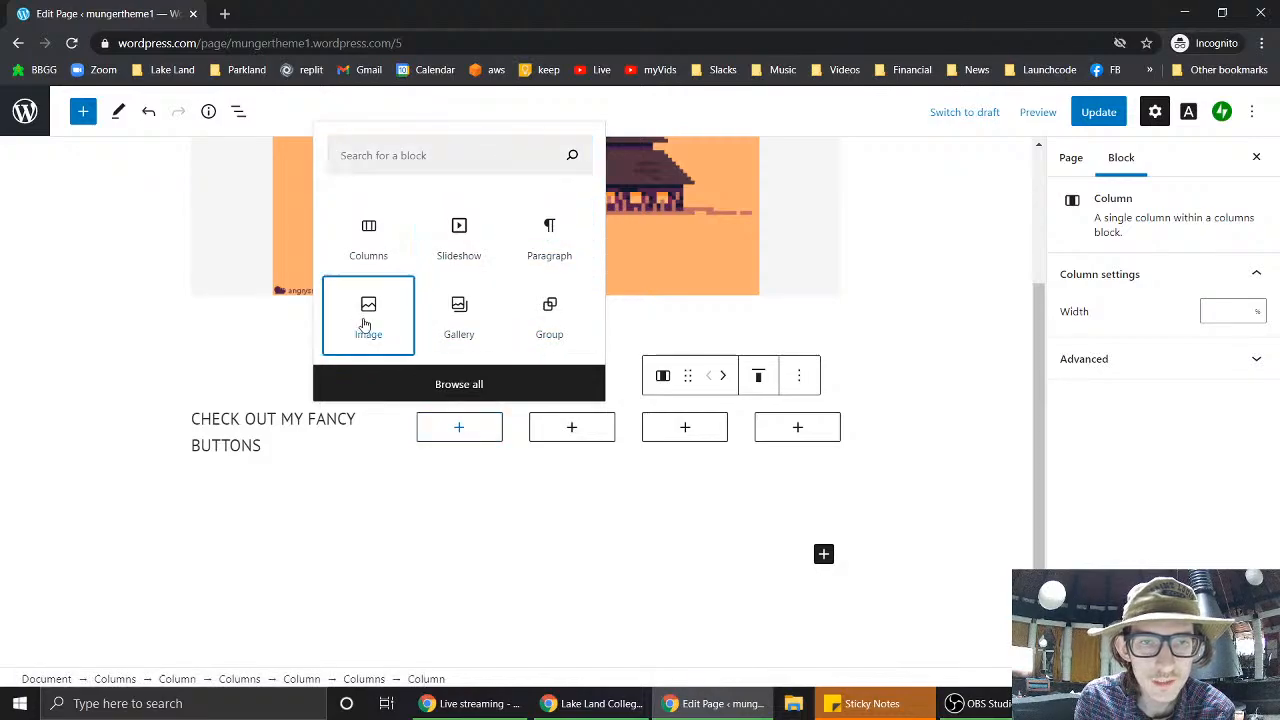
scroll(751, 284, "up", 3)
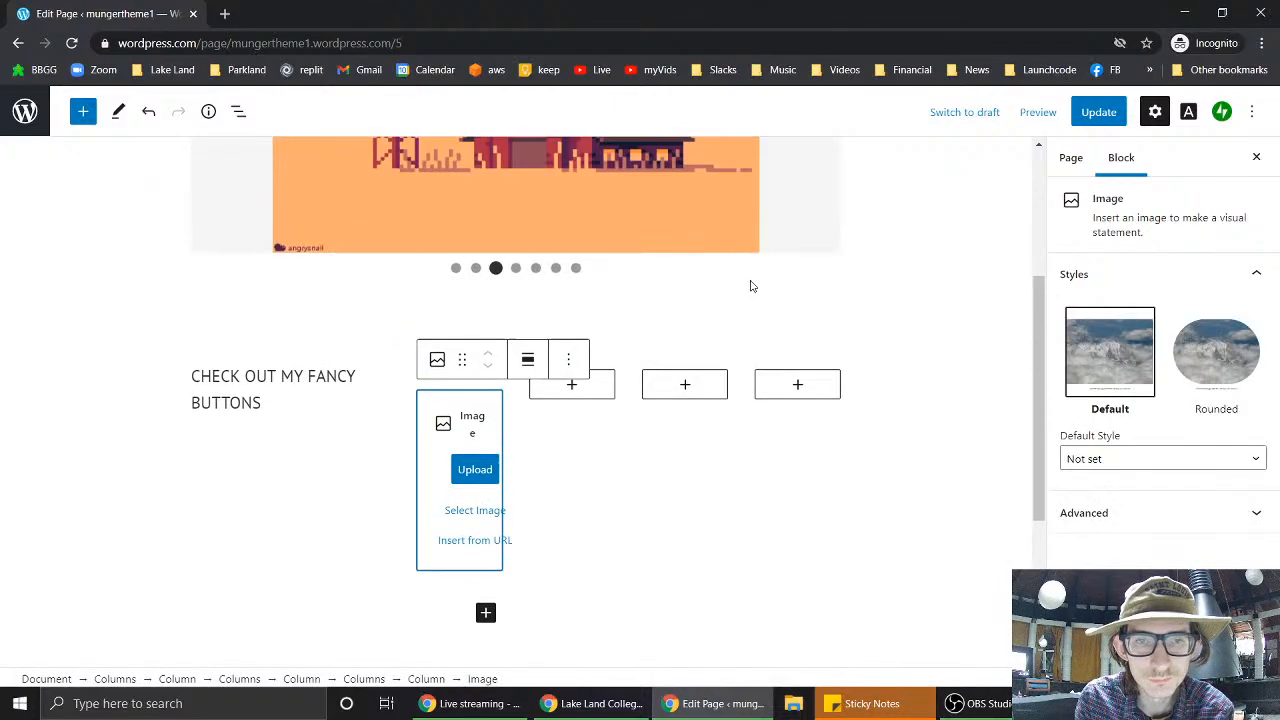
scroll(751, 283, "down", 1)
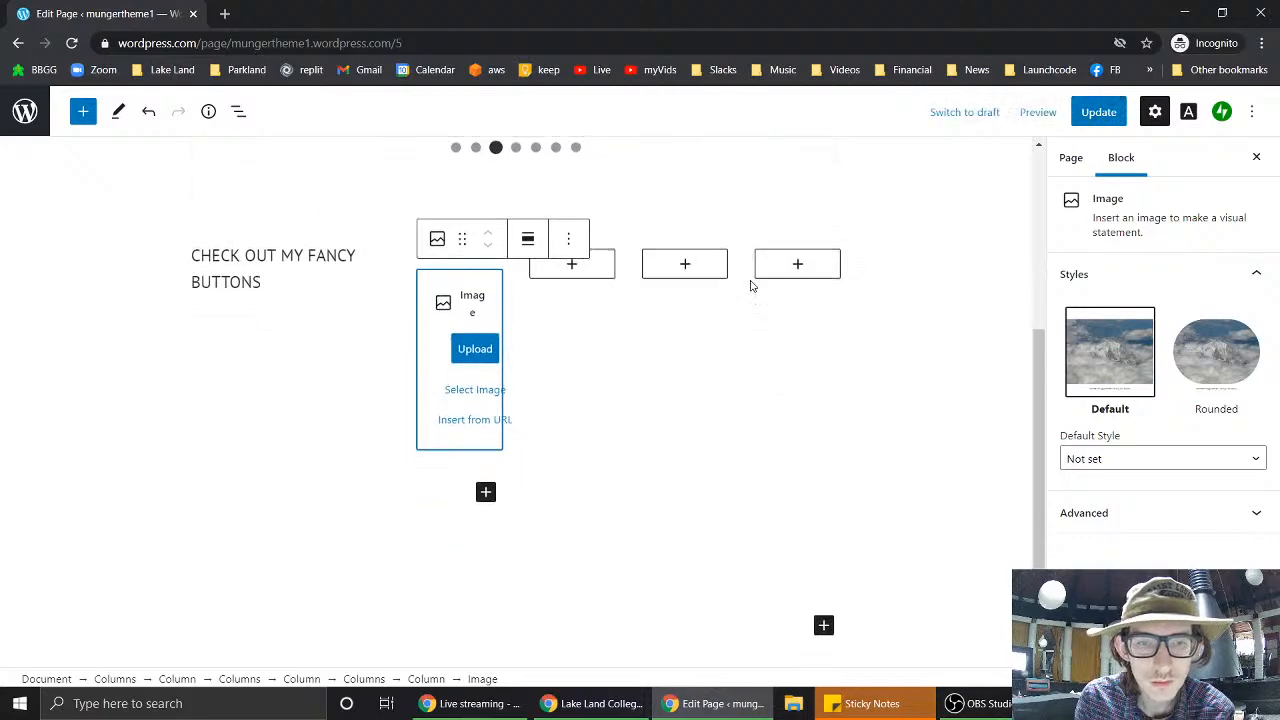
left_click(471, 349)
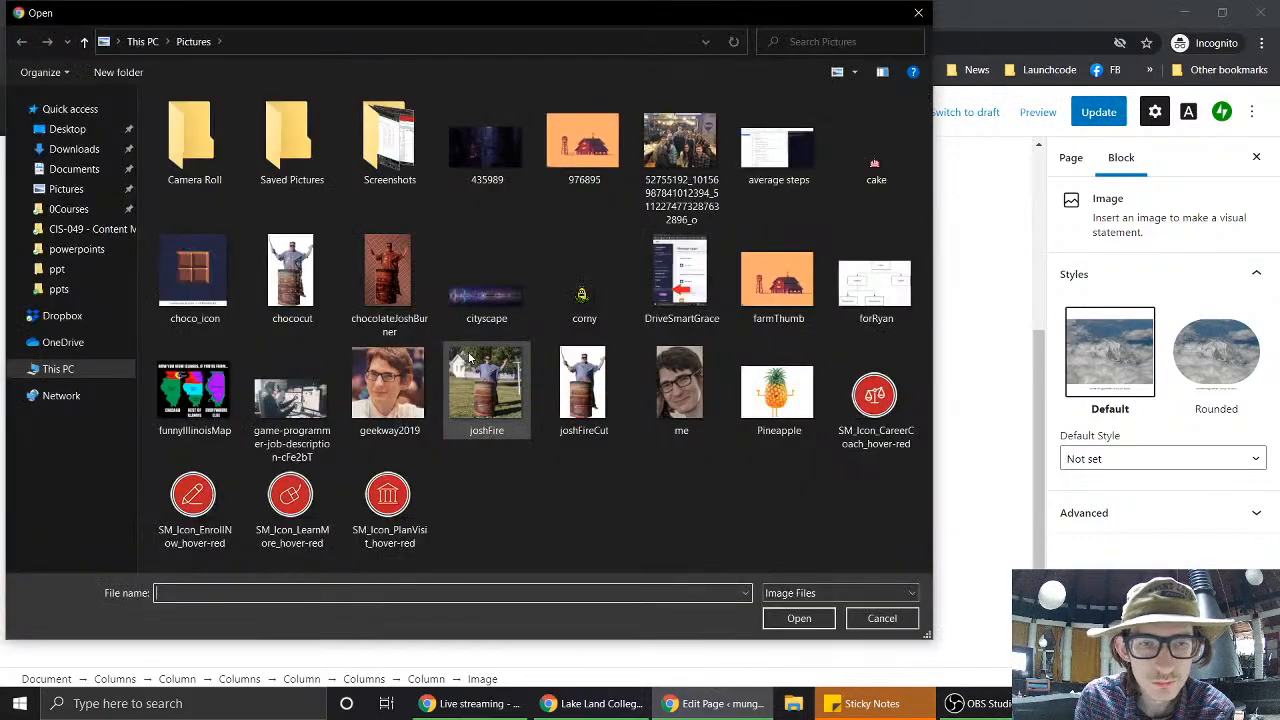
double_click(848, 384)
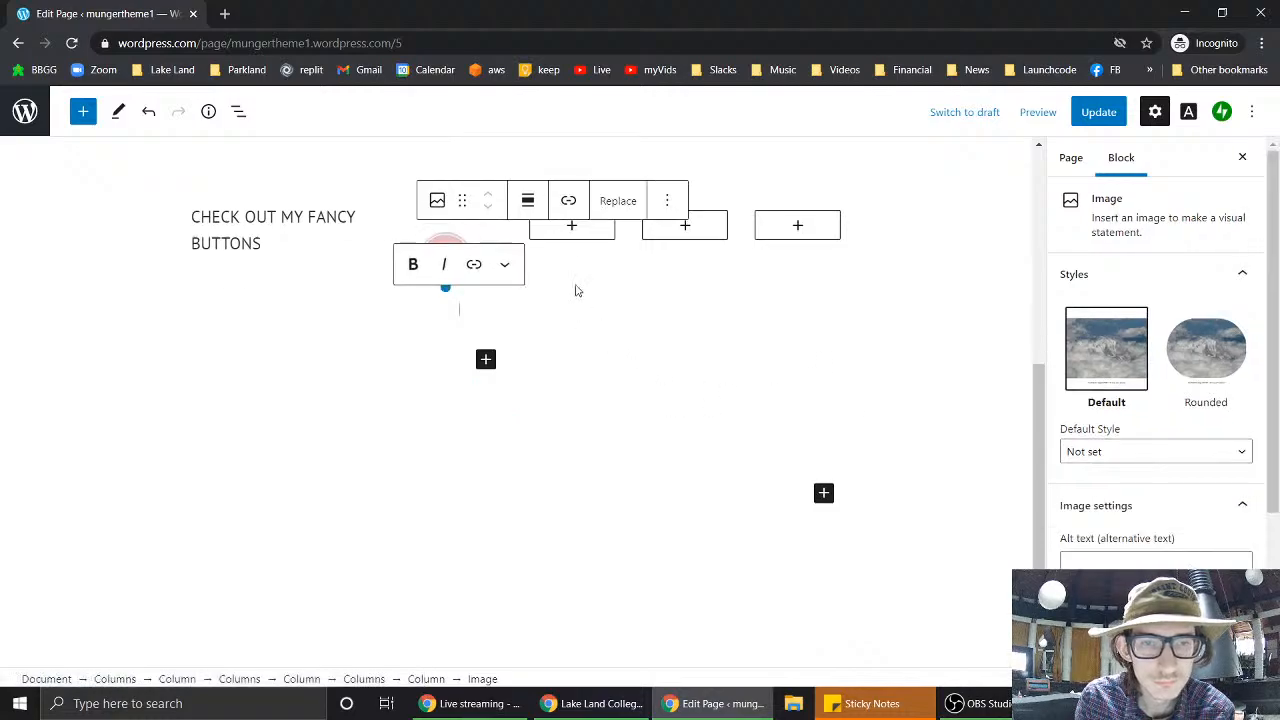
left_click(580, 235)
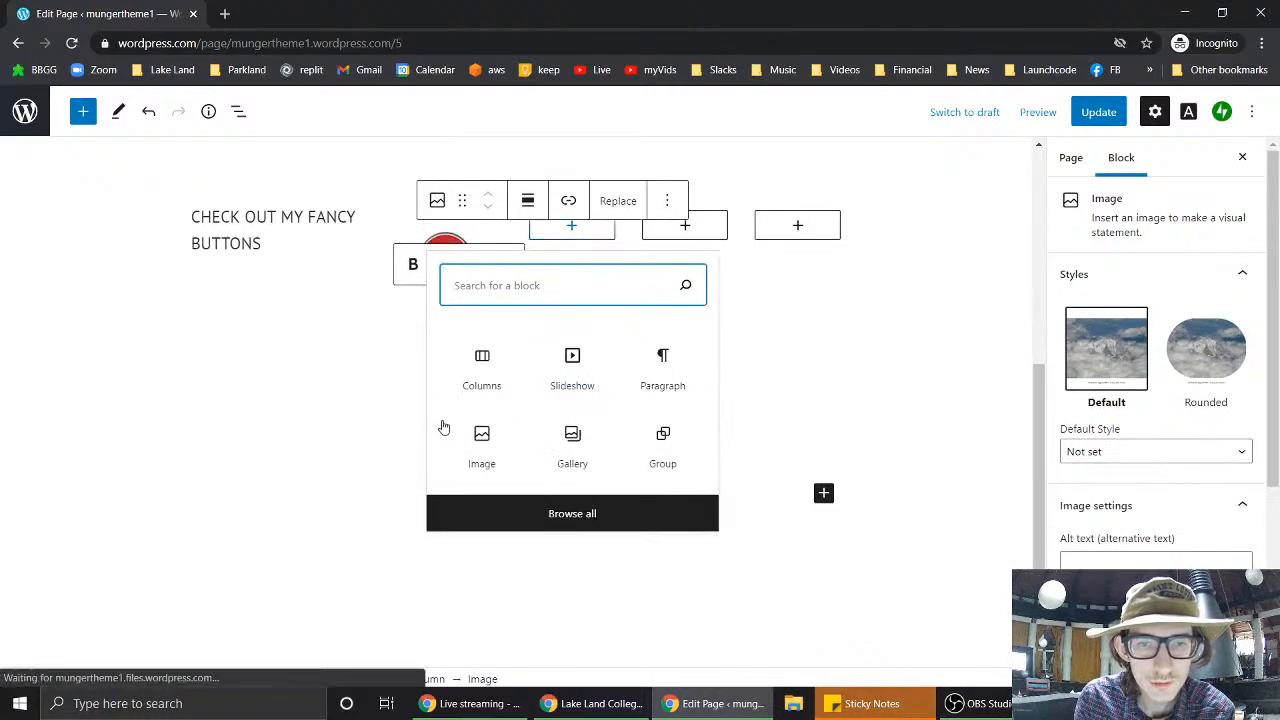
left_click(480, 470)
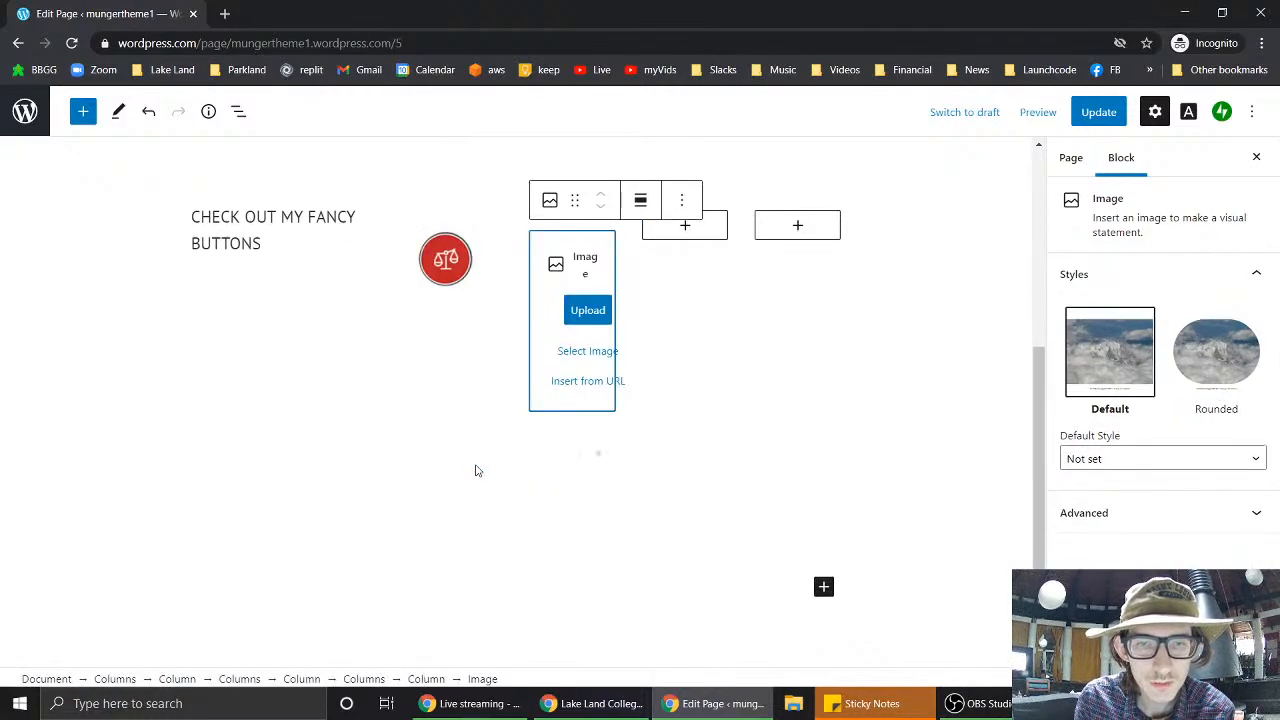
left_click(587, 311)
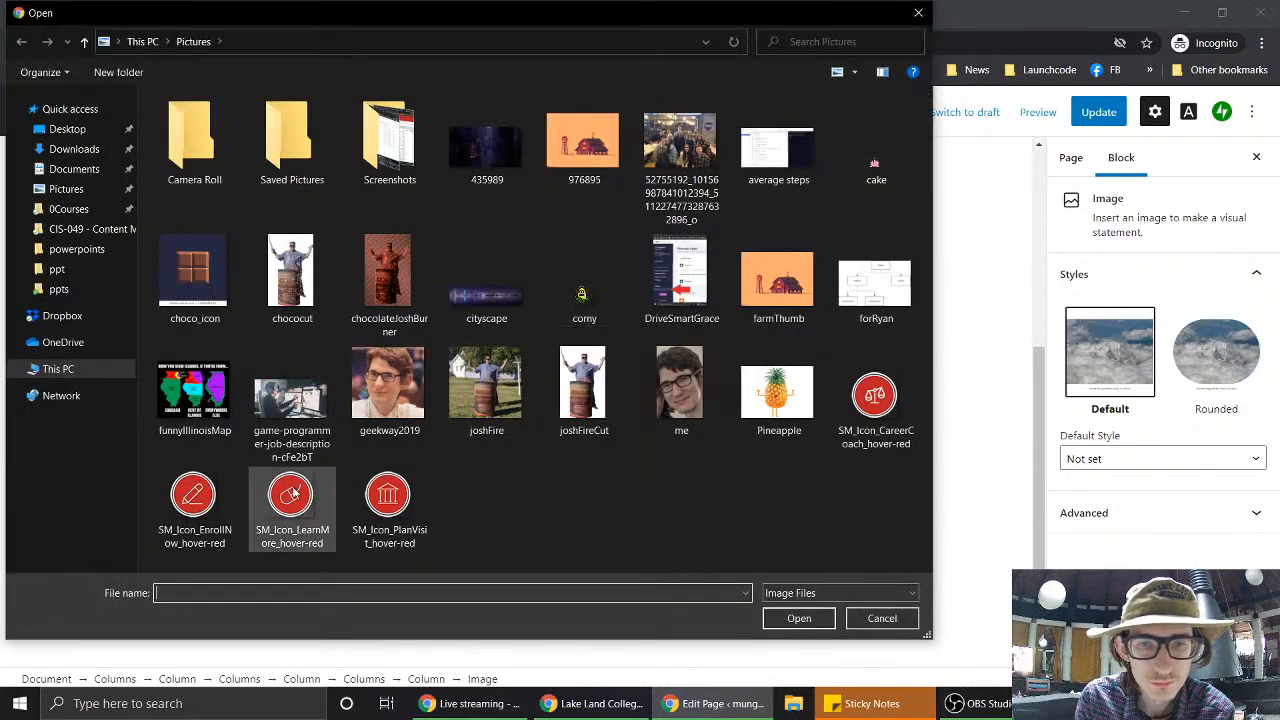
double_click(195, 511)
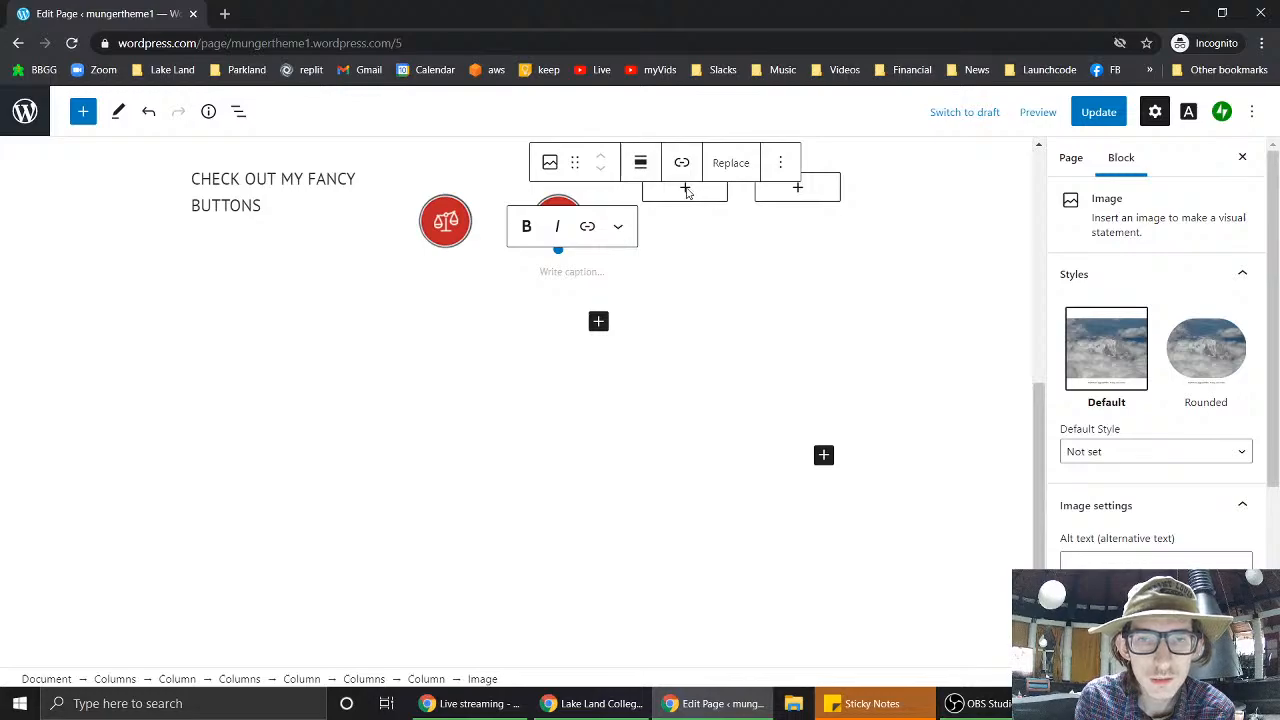
- Add image blocks with the Learn More and Plan Visit red icons to the last two columns
left_click(707, 262)
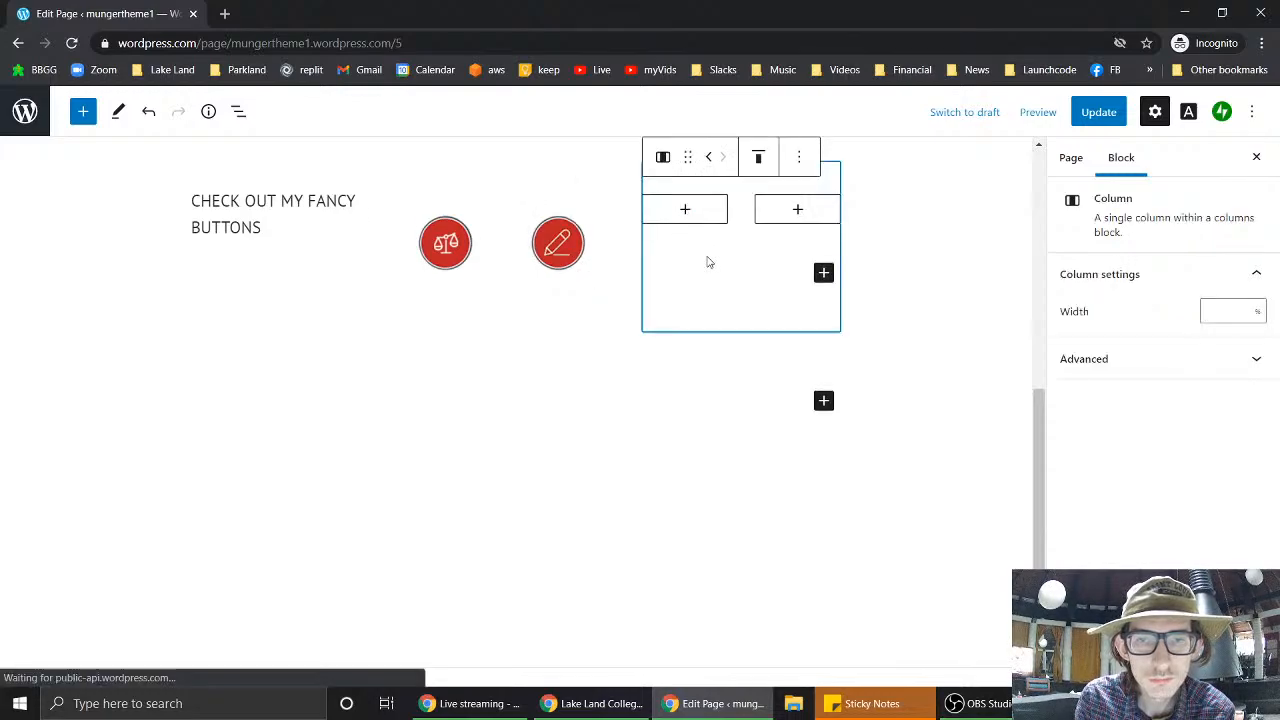
left_click(686, 209)
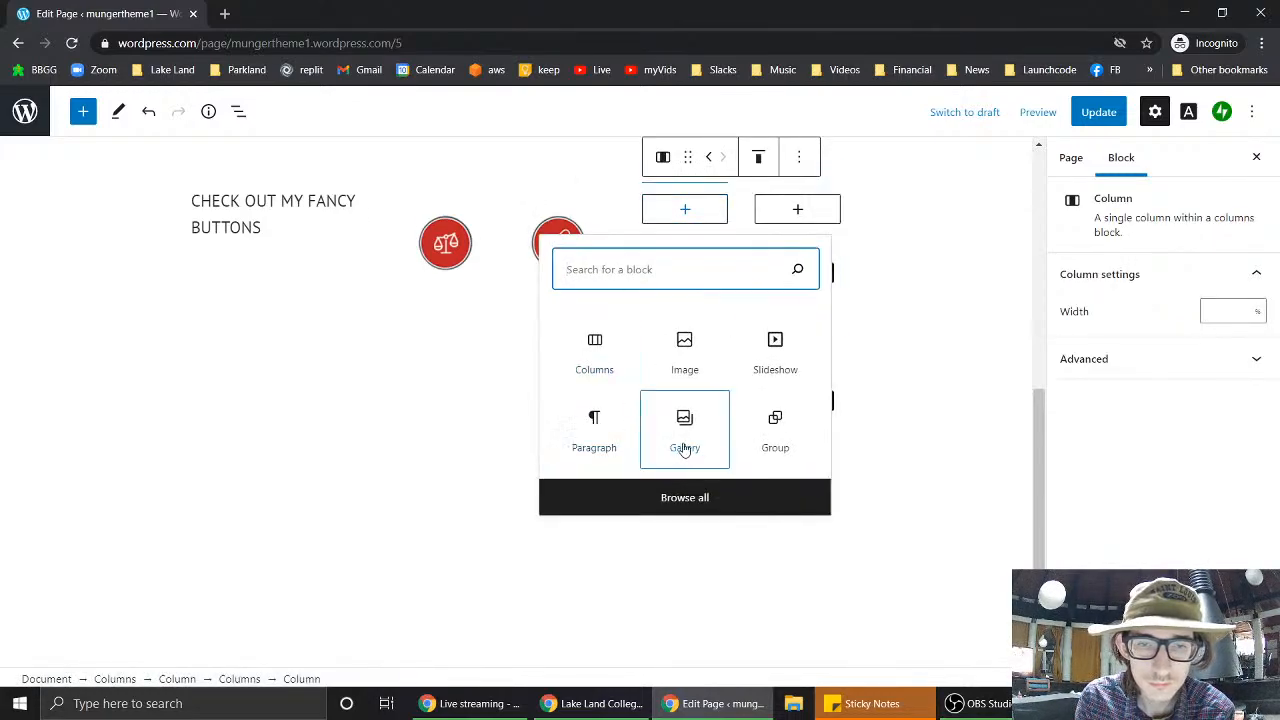
left_click(682, 368)
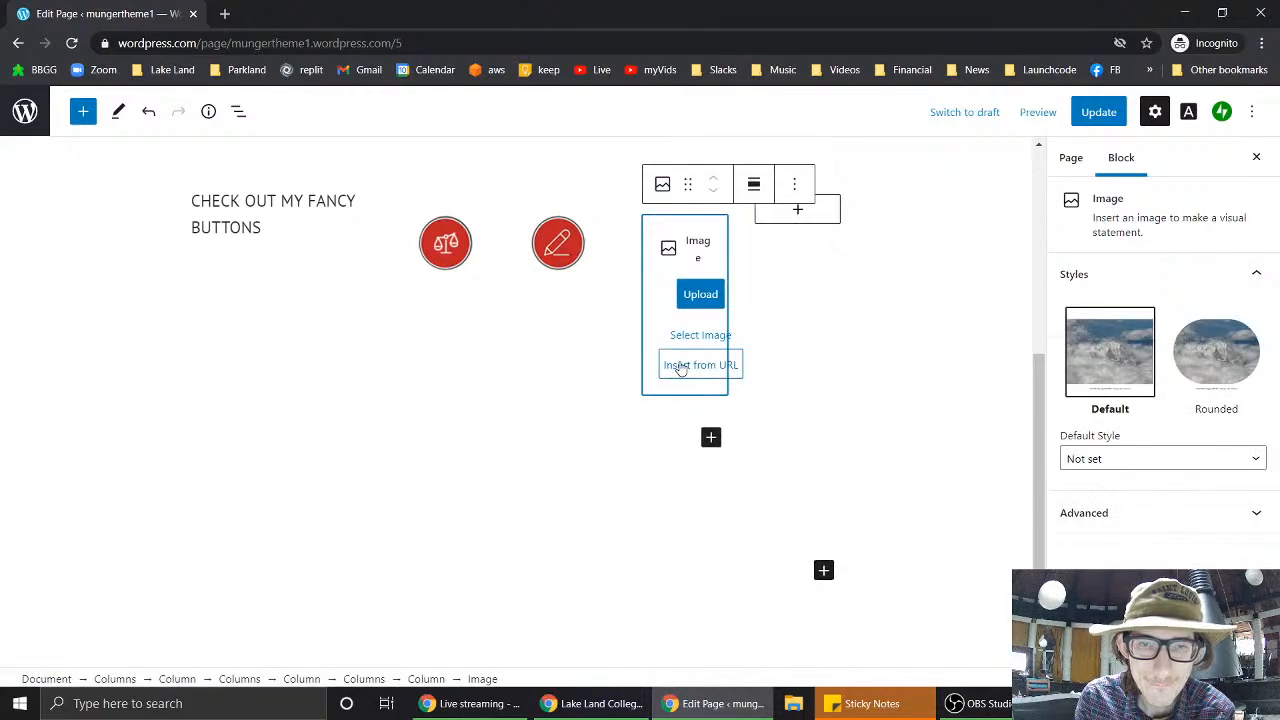
left_click(701, 298)
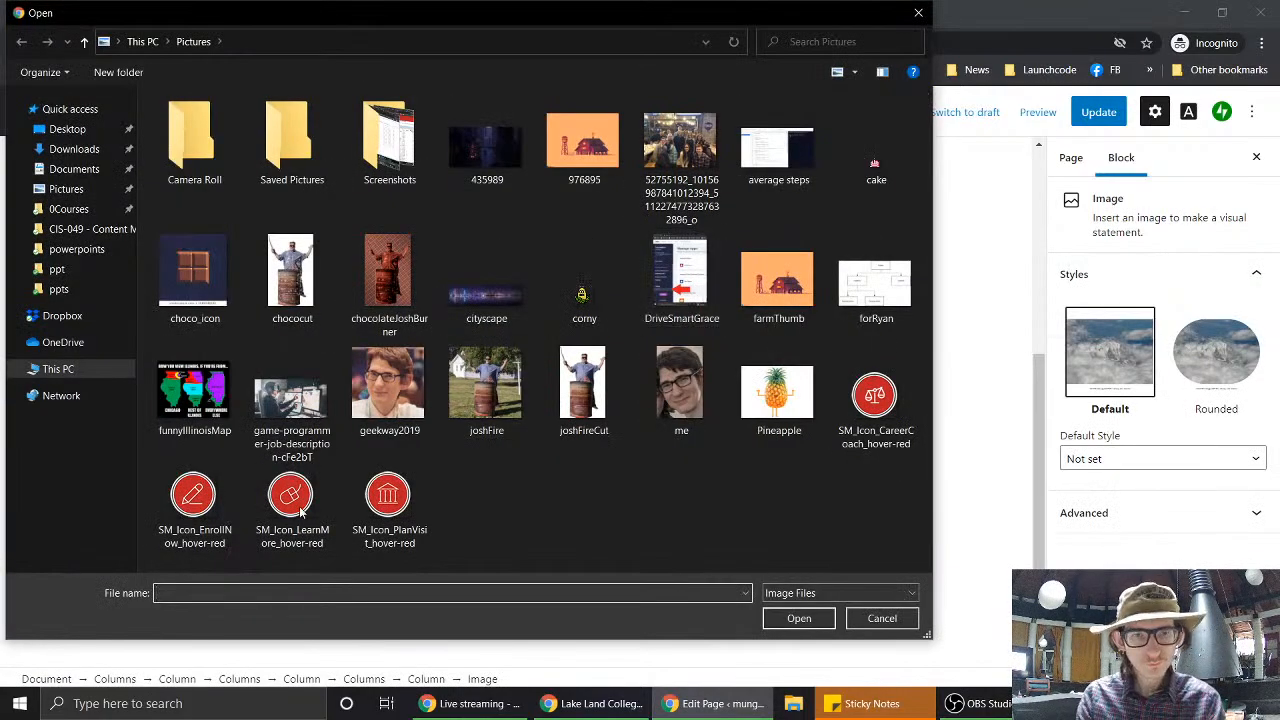
double_click(278, 515)
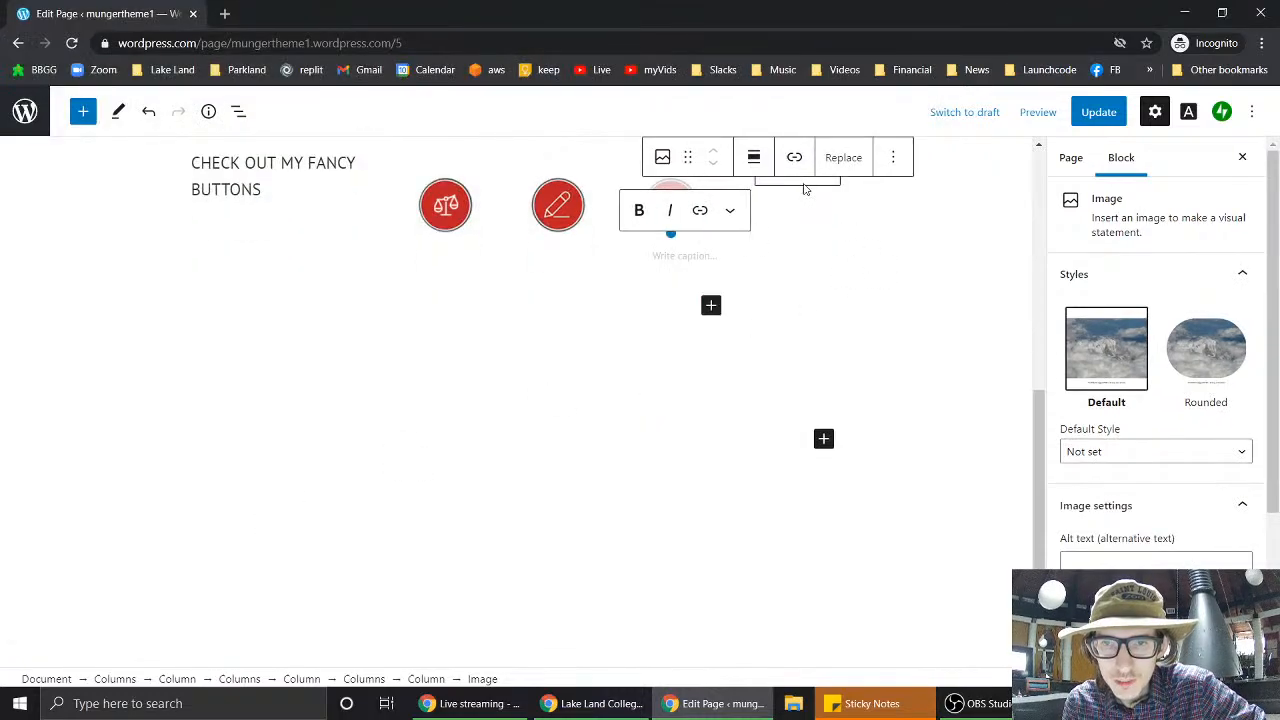
left_click(778, 375)
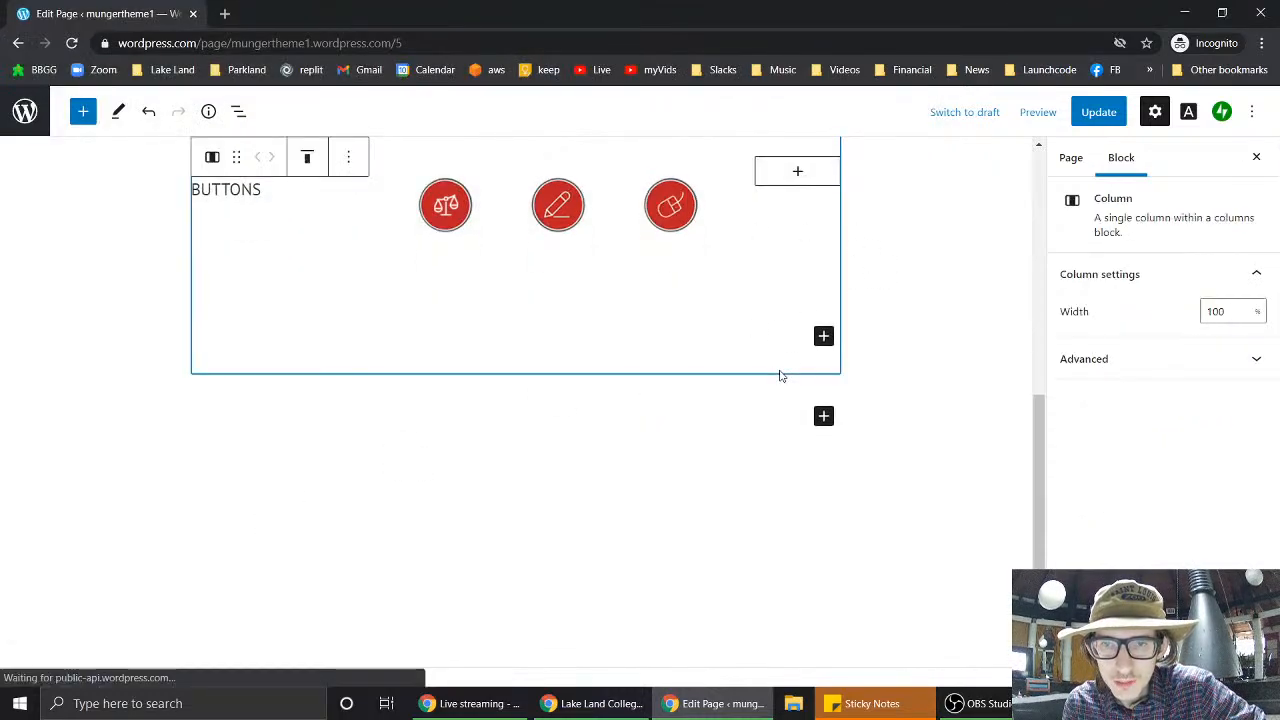
left_click(797, 172)
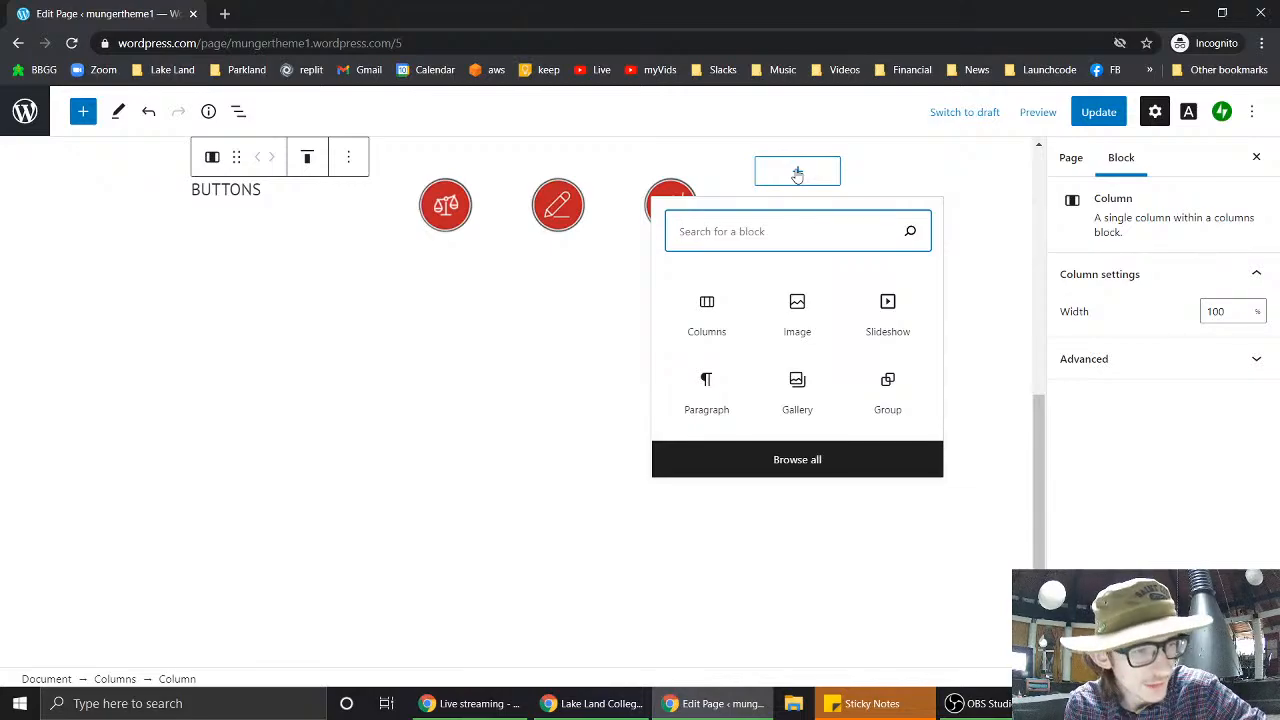
left_click(810, 305)
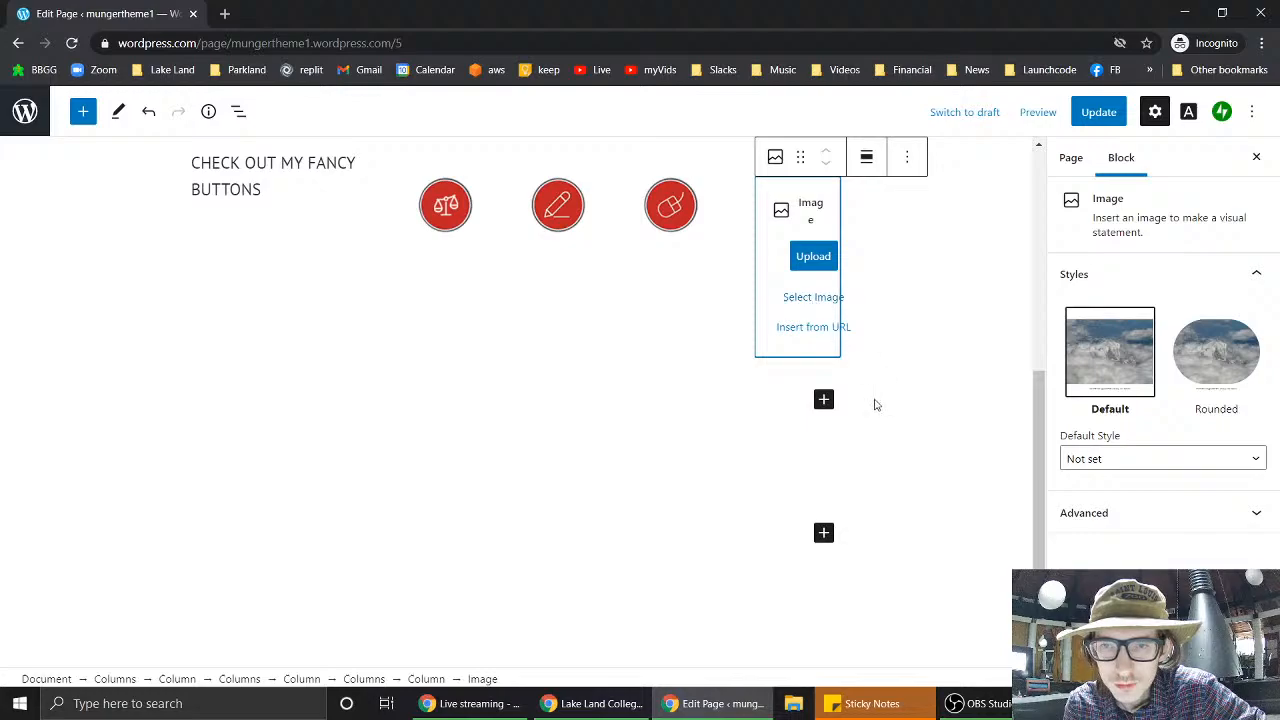
left_click(813, 259)
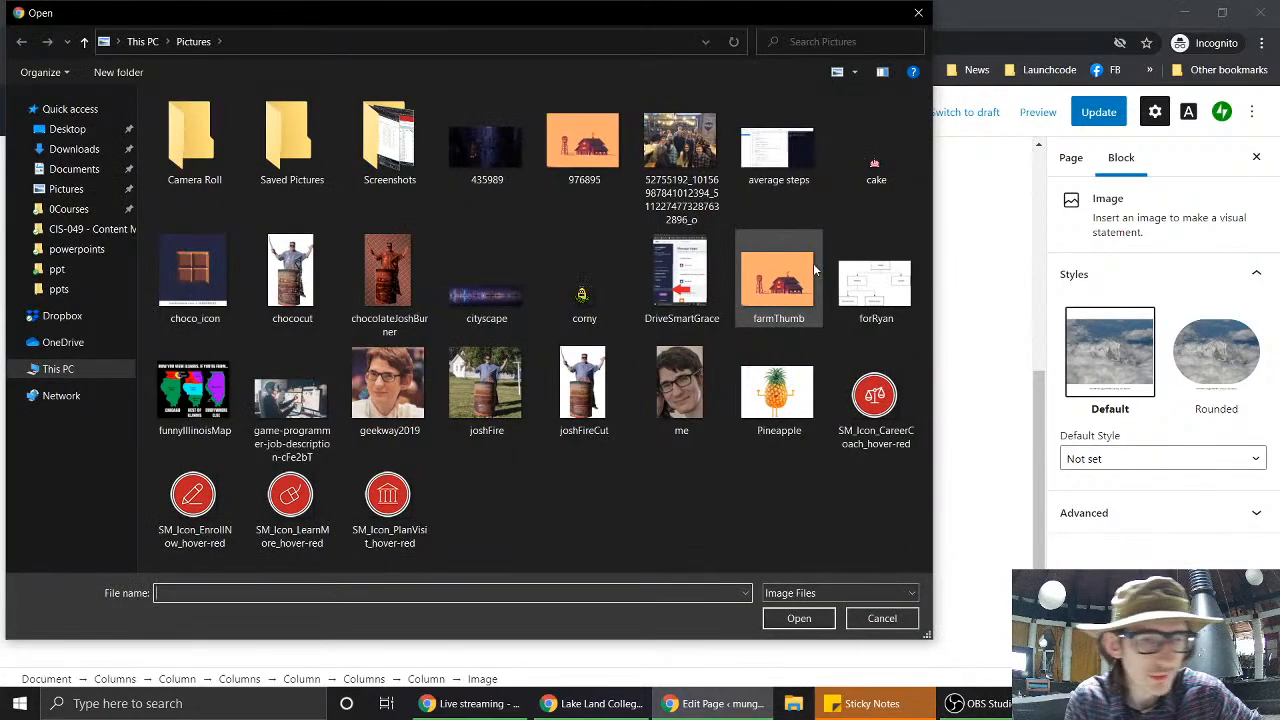
double_click(389, 505)
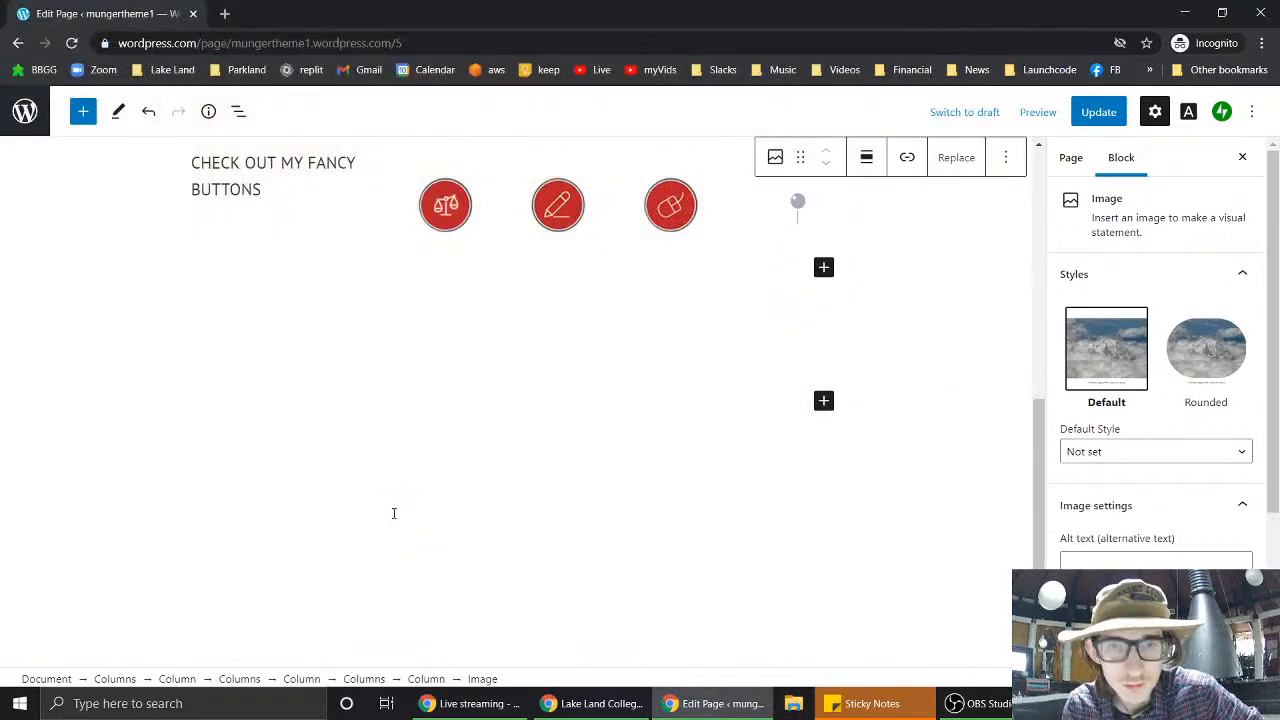
left_click(581, 391)
scroll(583, 396, "up", 3)
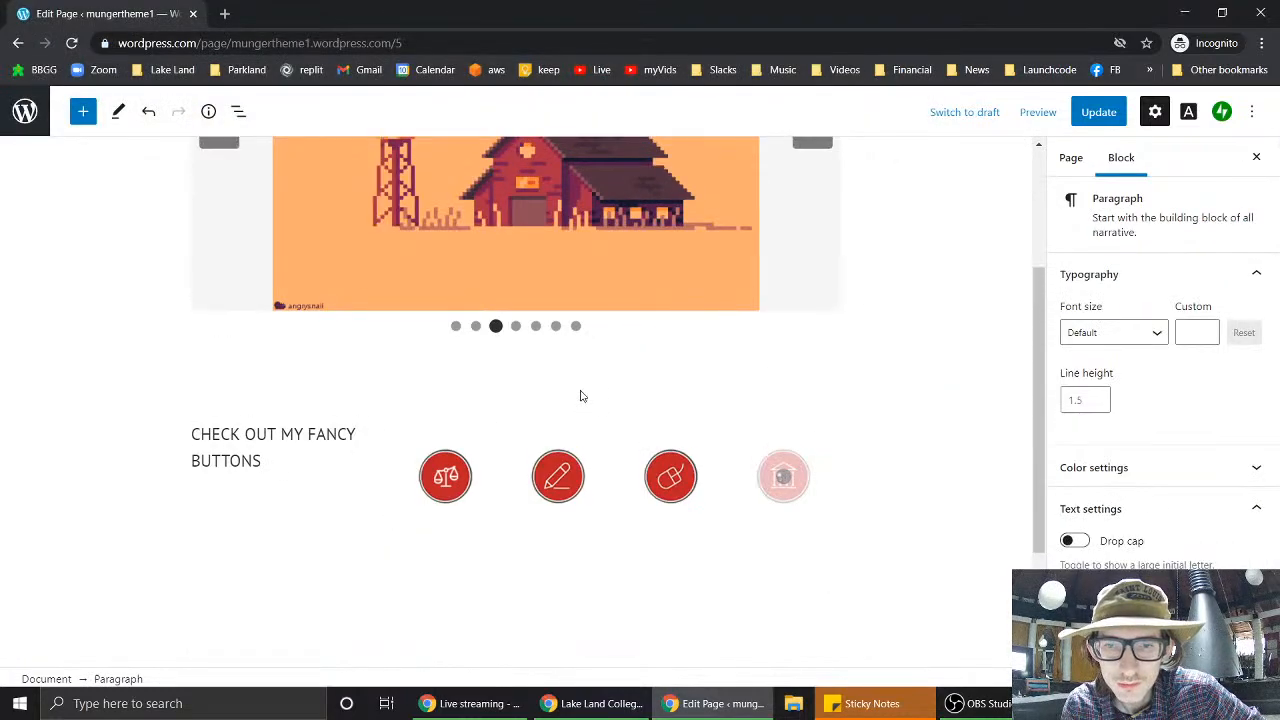
- Follow the Plan a Visit link on the Lake Land College site, then preview the mungertheme1 page
left_click(597, 703)
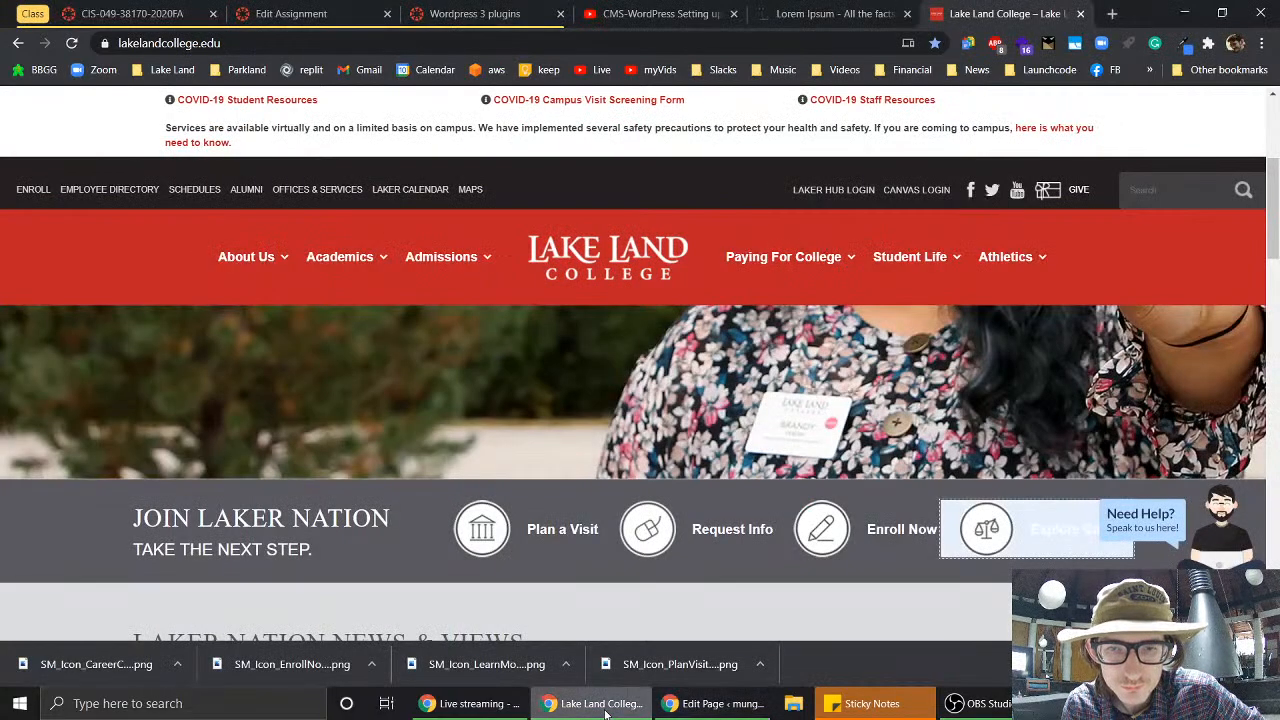
left_click(494, 536)
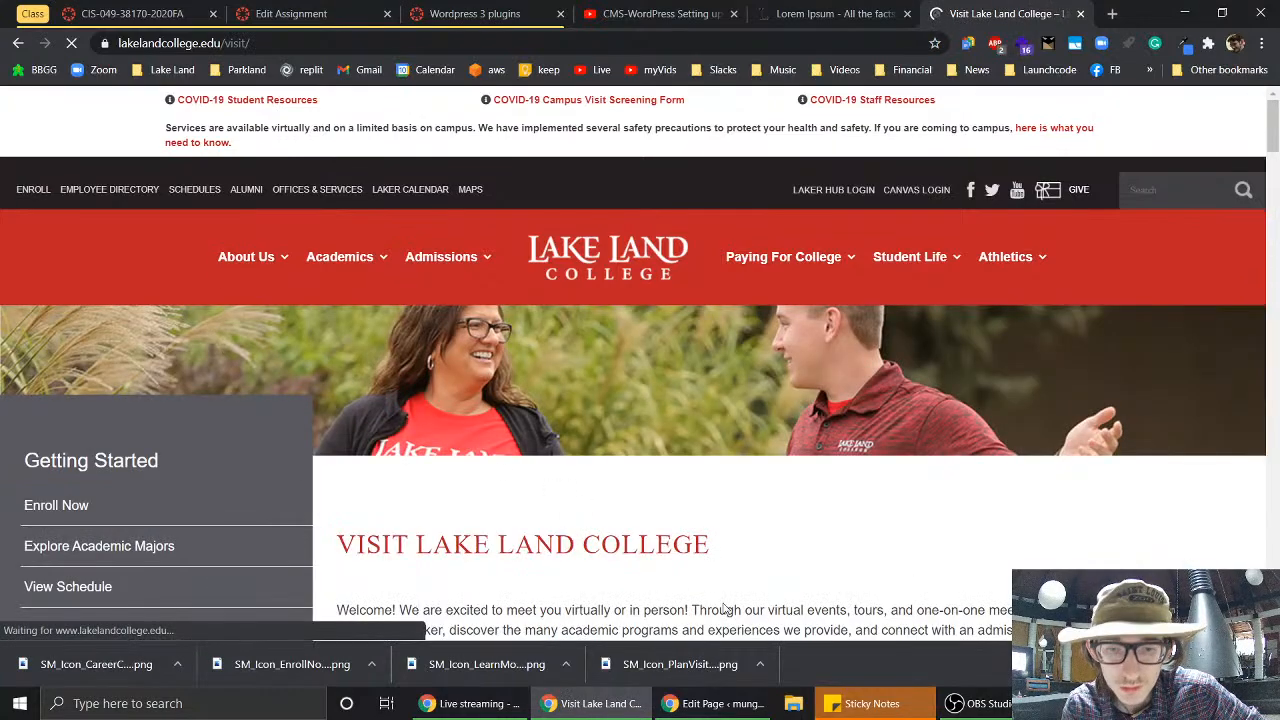
left_click(717, 705)
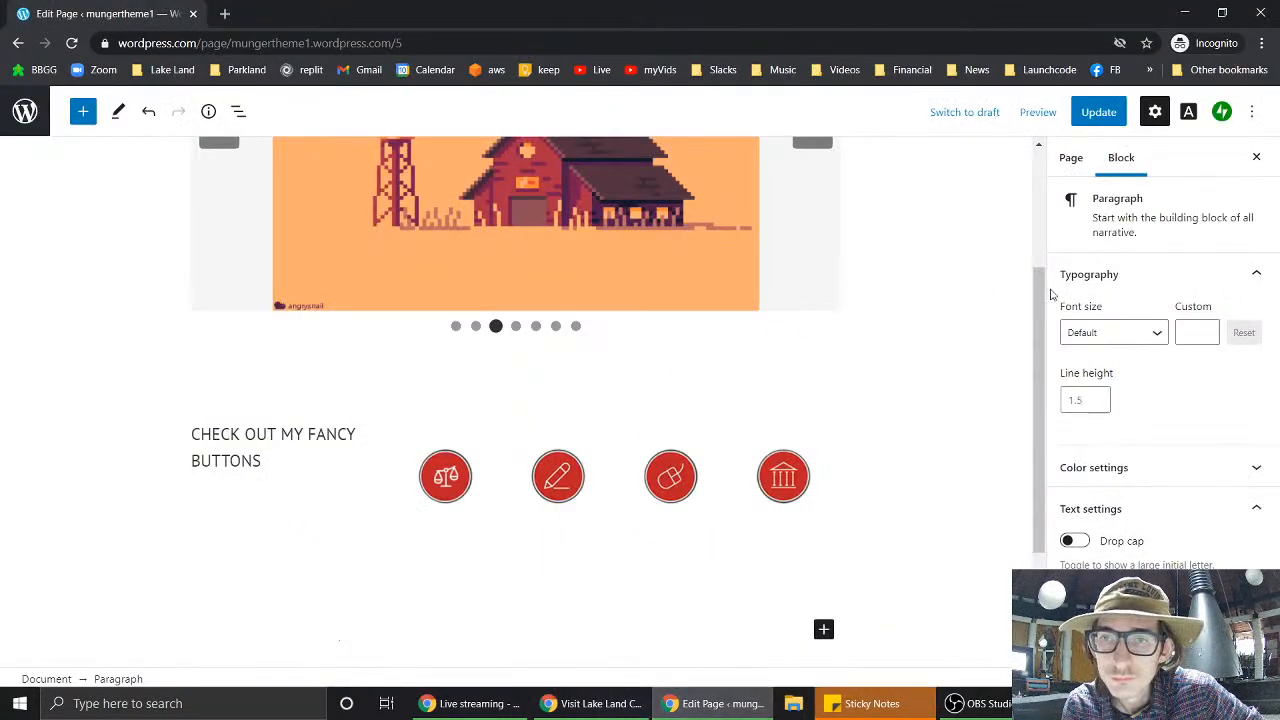
left_click(1040, 120)
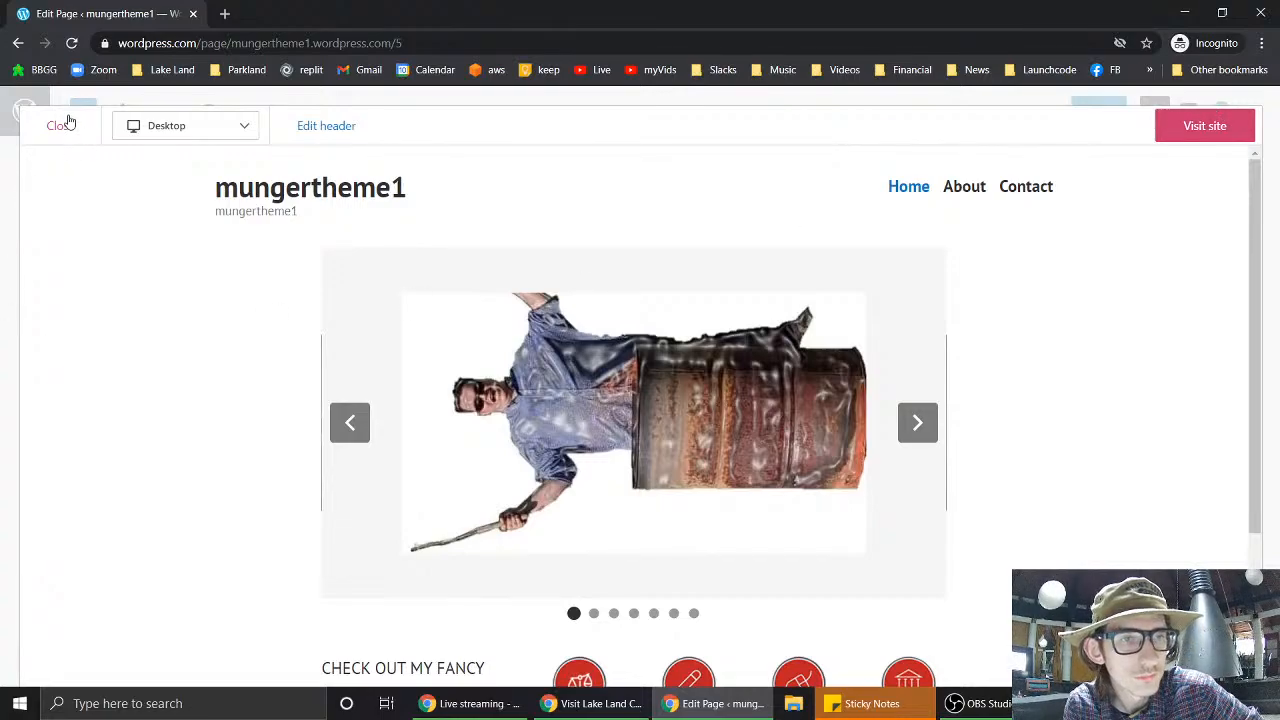
- Switch the page preview to phone width
scroll(251, 318, "down", 1)
scroll(250, 318, "down", 3)
scroll(242, 265, "up", 2)
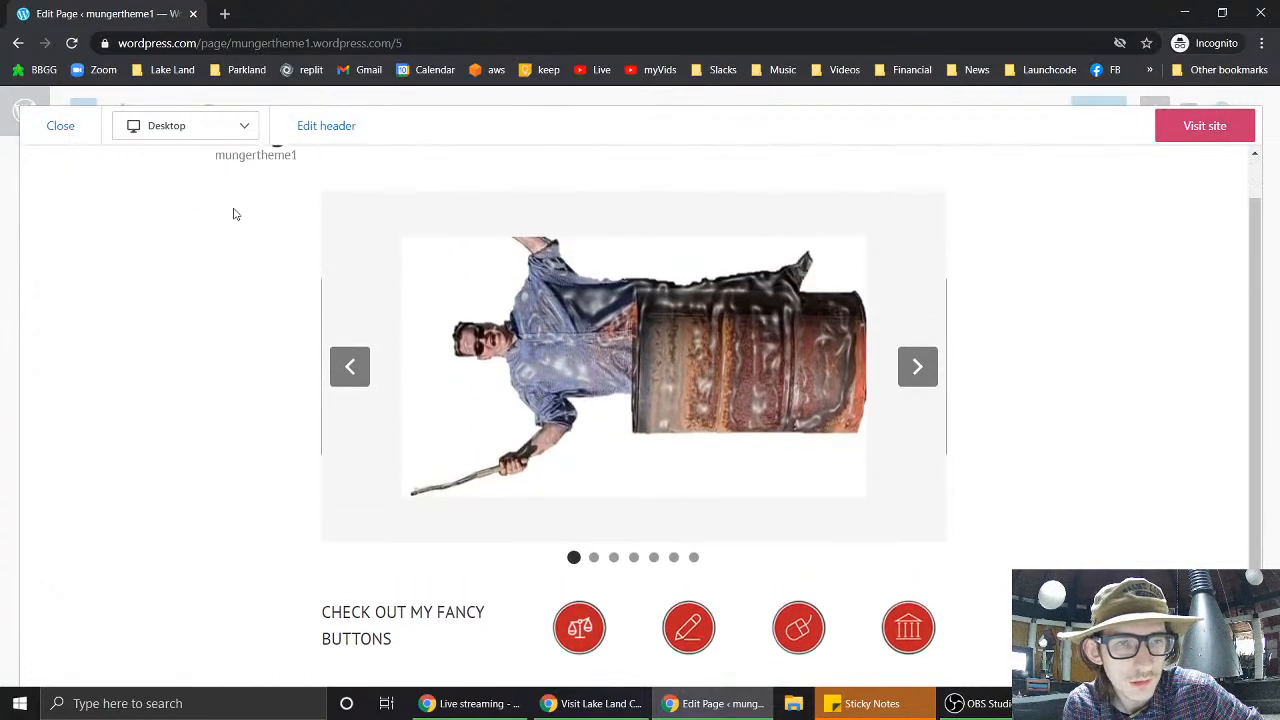
left_click(235, 131)
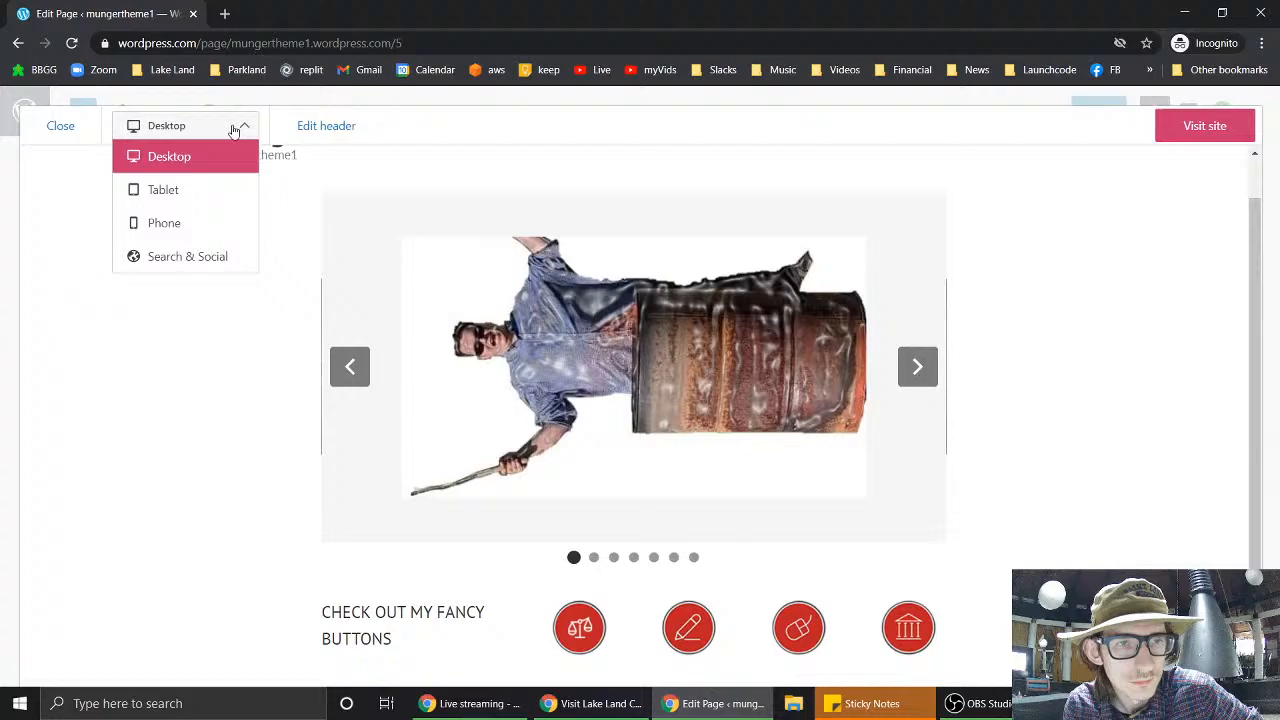
left_click(197, 236)
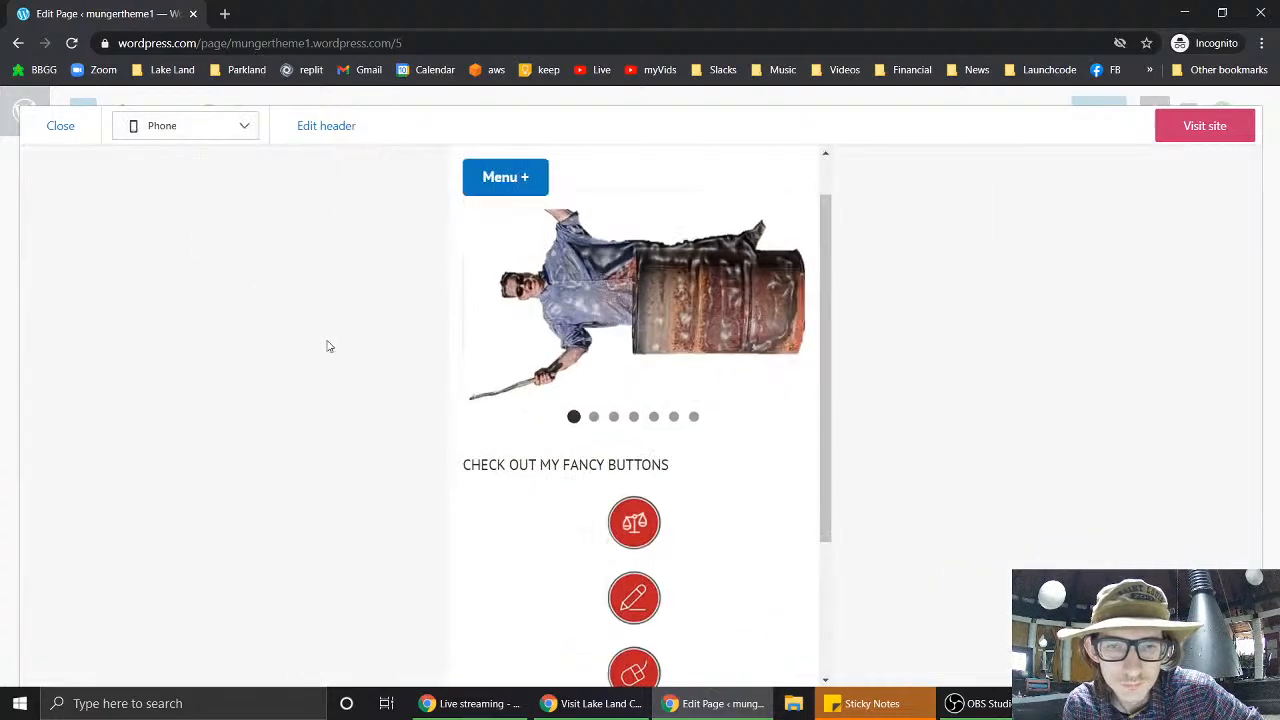
- Close the phone preview and scroll the editor to the row of four red buttons
scroll(744, 558, "down", 2)
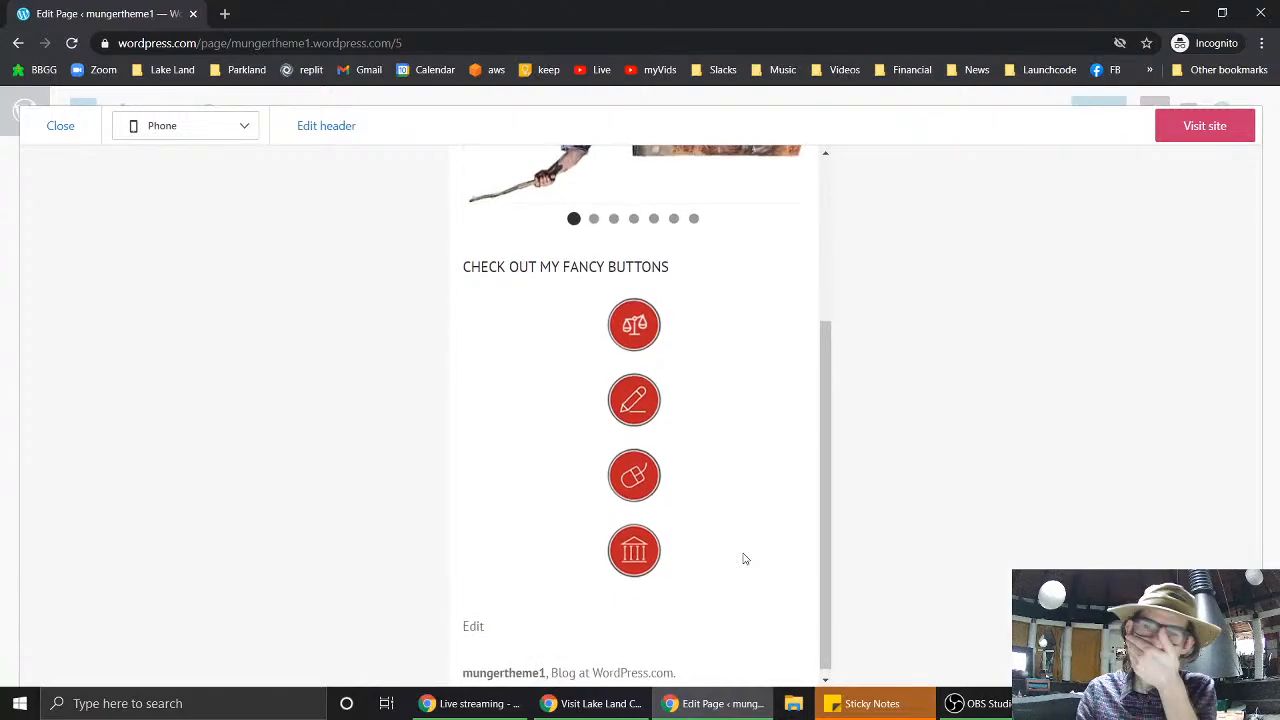
scroll(744, 558, "up", 3)
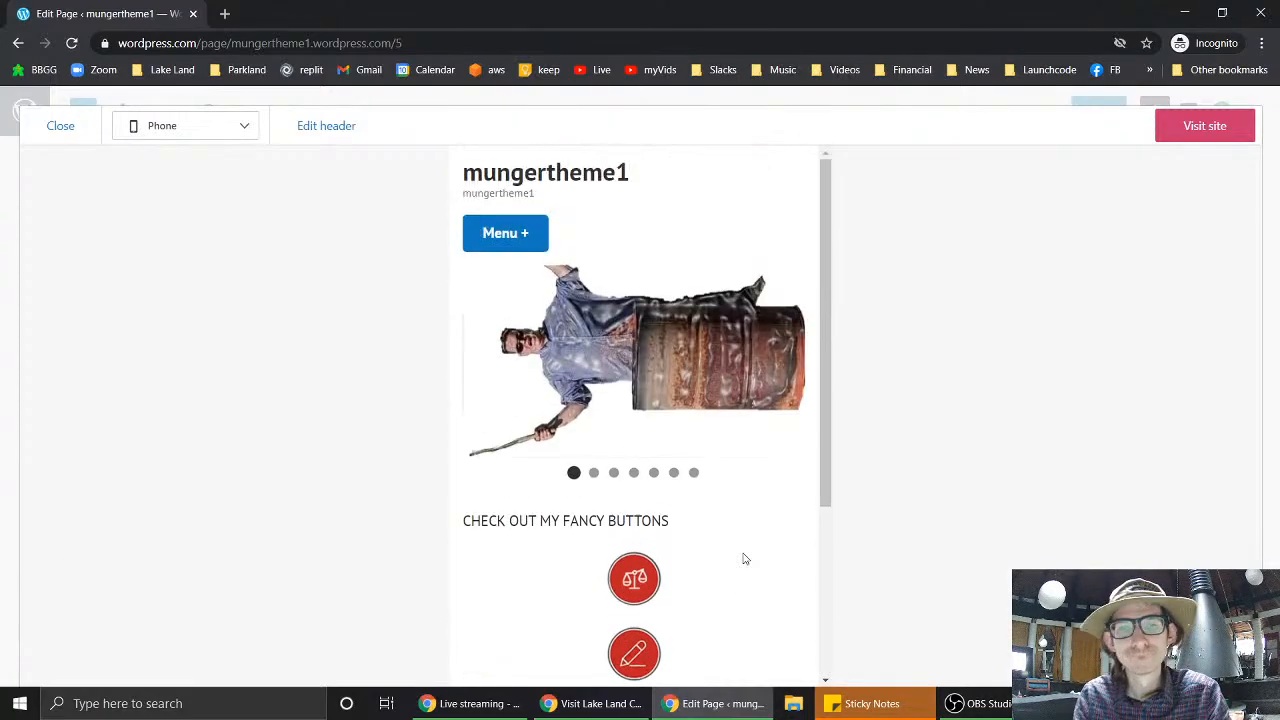
left_click(61, 128)
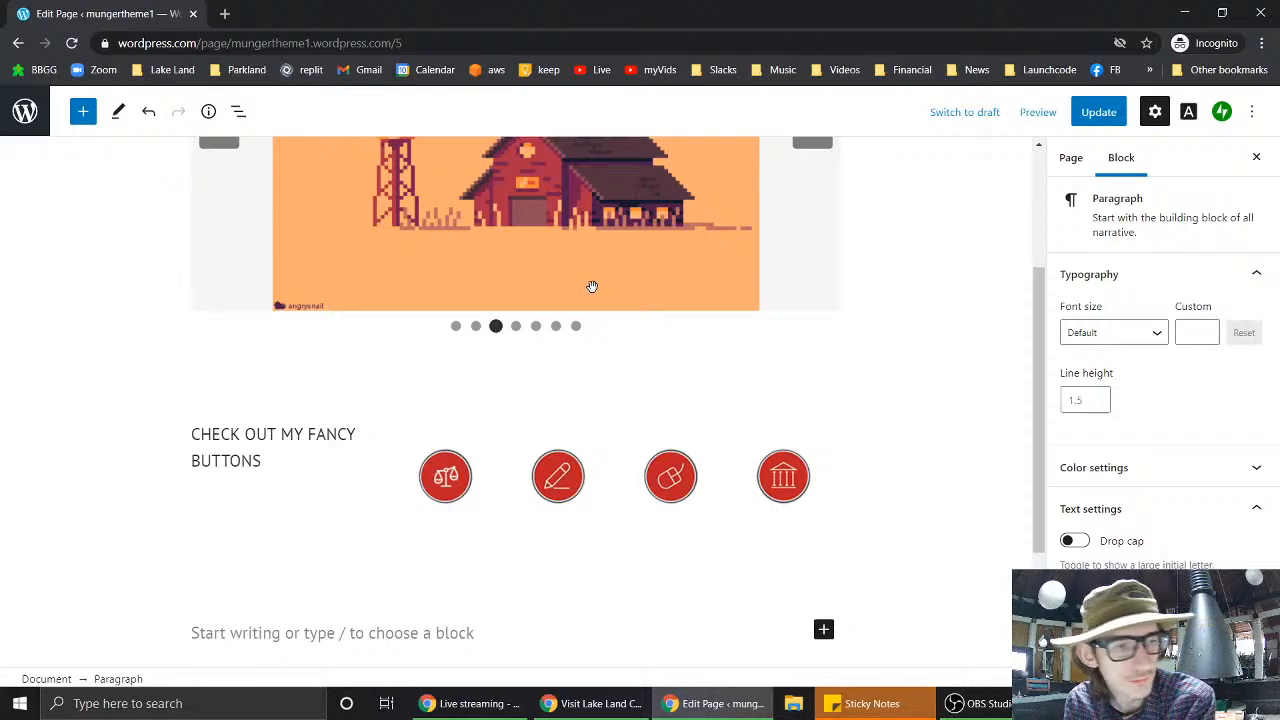
mouse_move(453, 363)
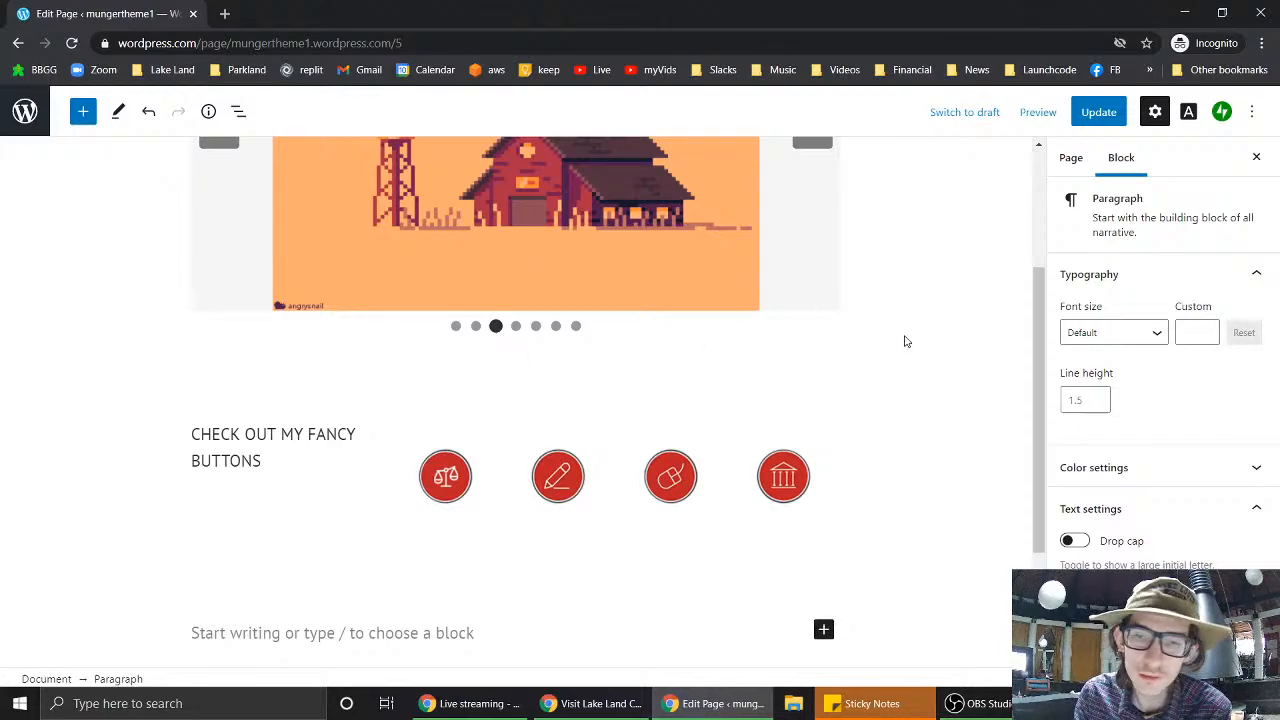
scroll(940, 361, "up", 2)
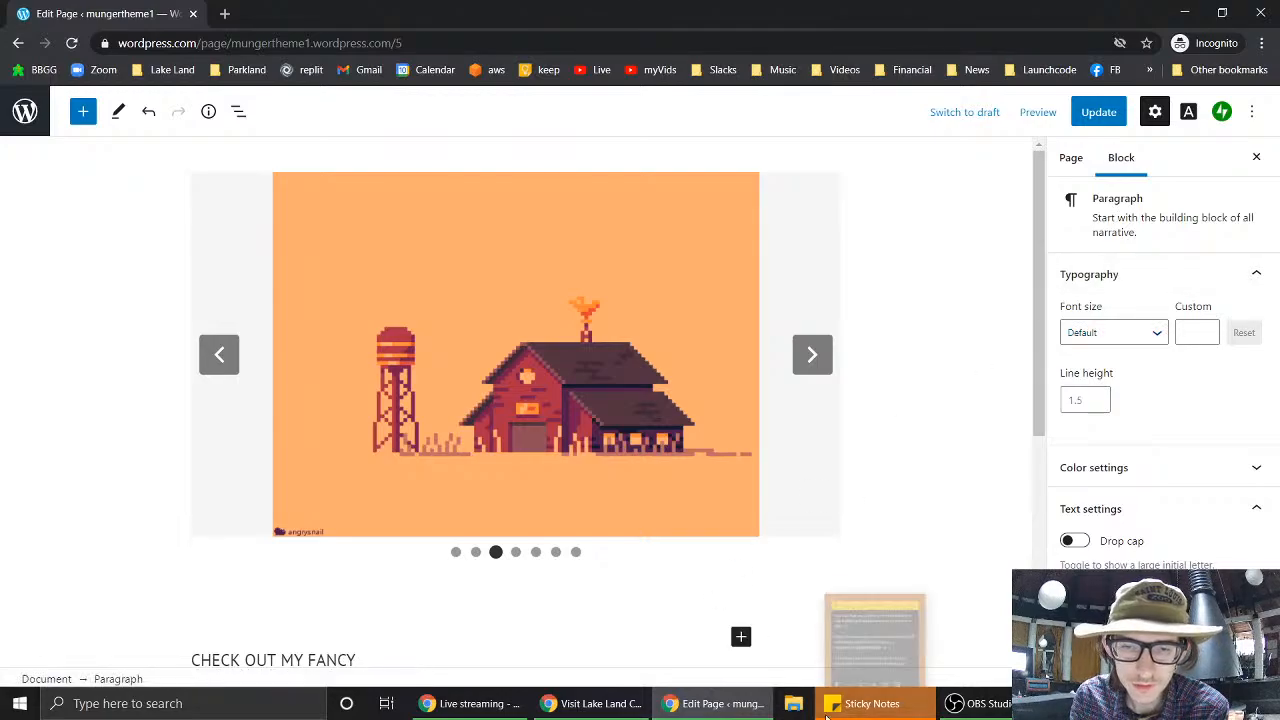
scroll(903, 520, "down", 3)
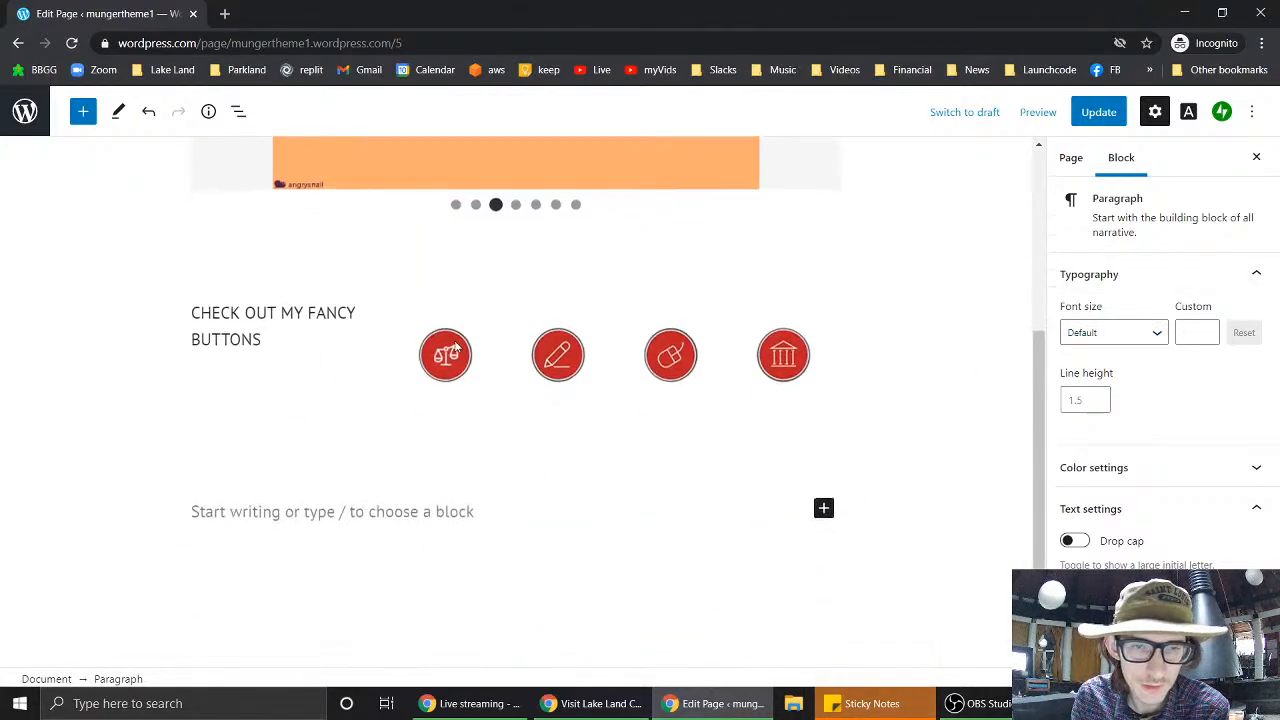
- Select the scales icon image and browse its Styles, Image settings and Advanced panels
left_click(455, 361)
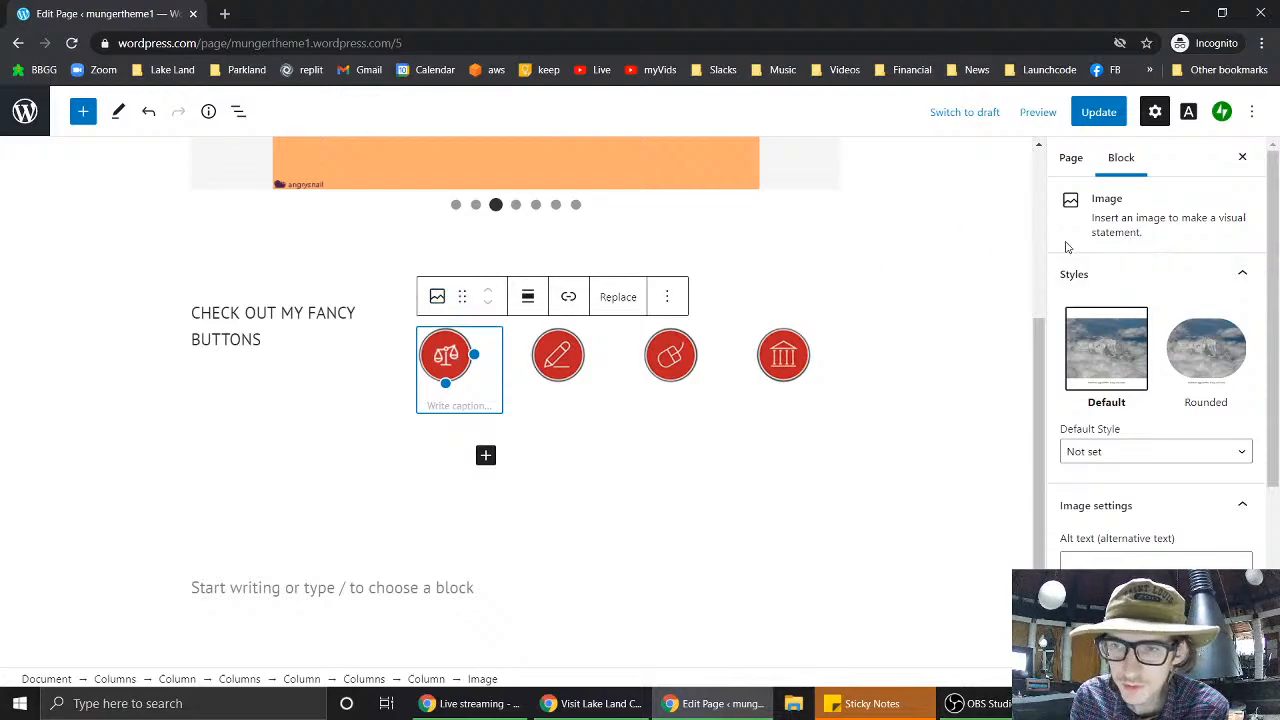
scroll(1155, 279, "down", 2)
scroll(1155, 279, "down", 2)
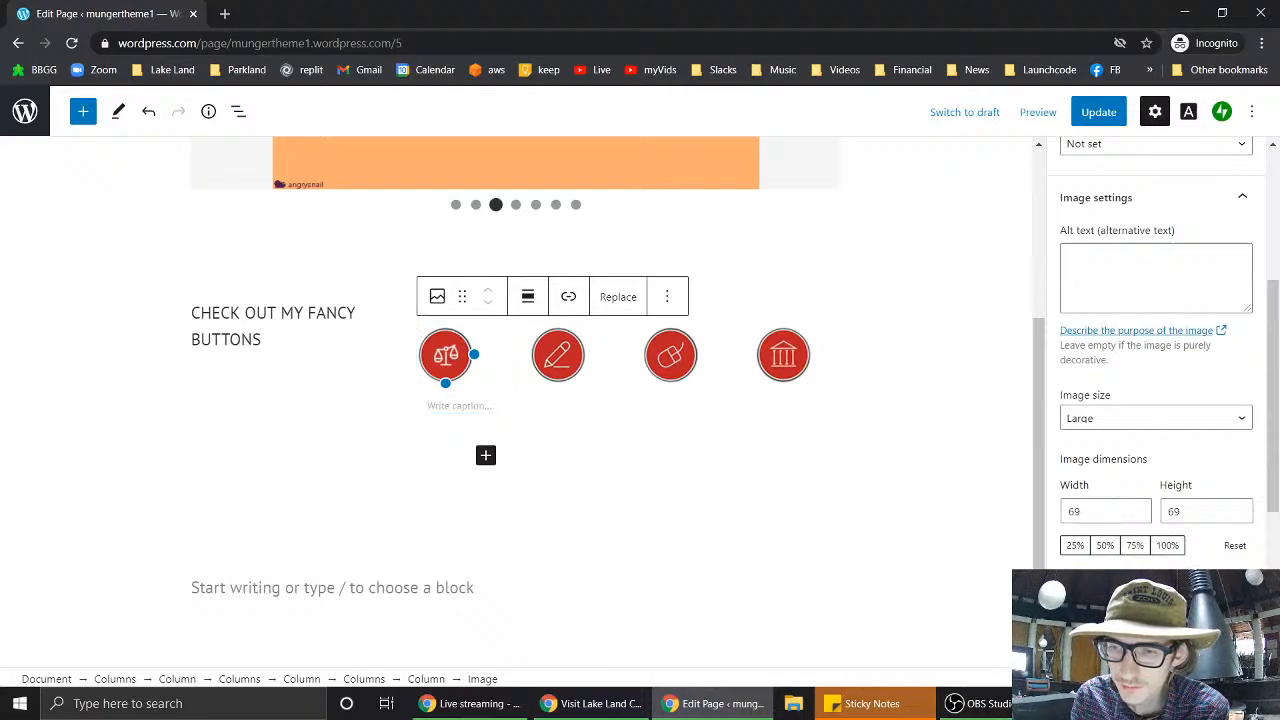
scroll(1155, 279, "down", 3)
scroll(1119, 560, "down", 2)
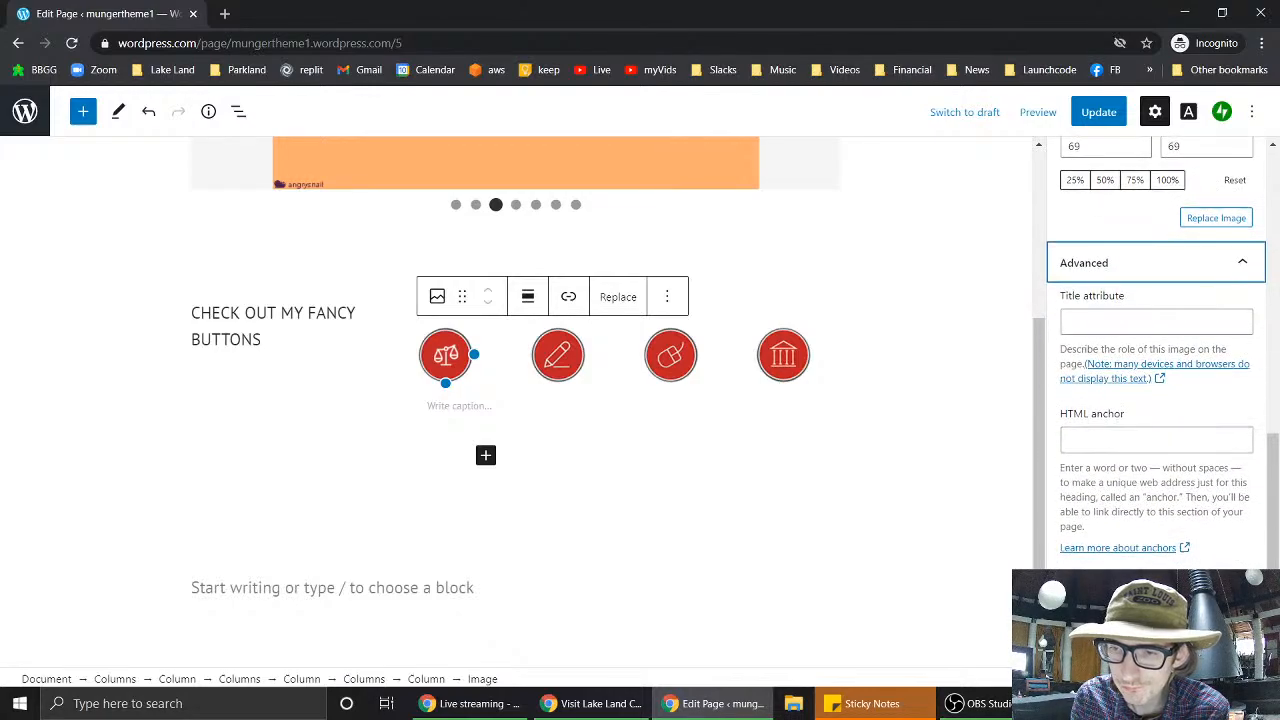
scroll(1119, 569, "down", 1)
scroll(1155, 400, "up", 2)
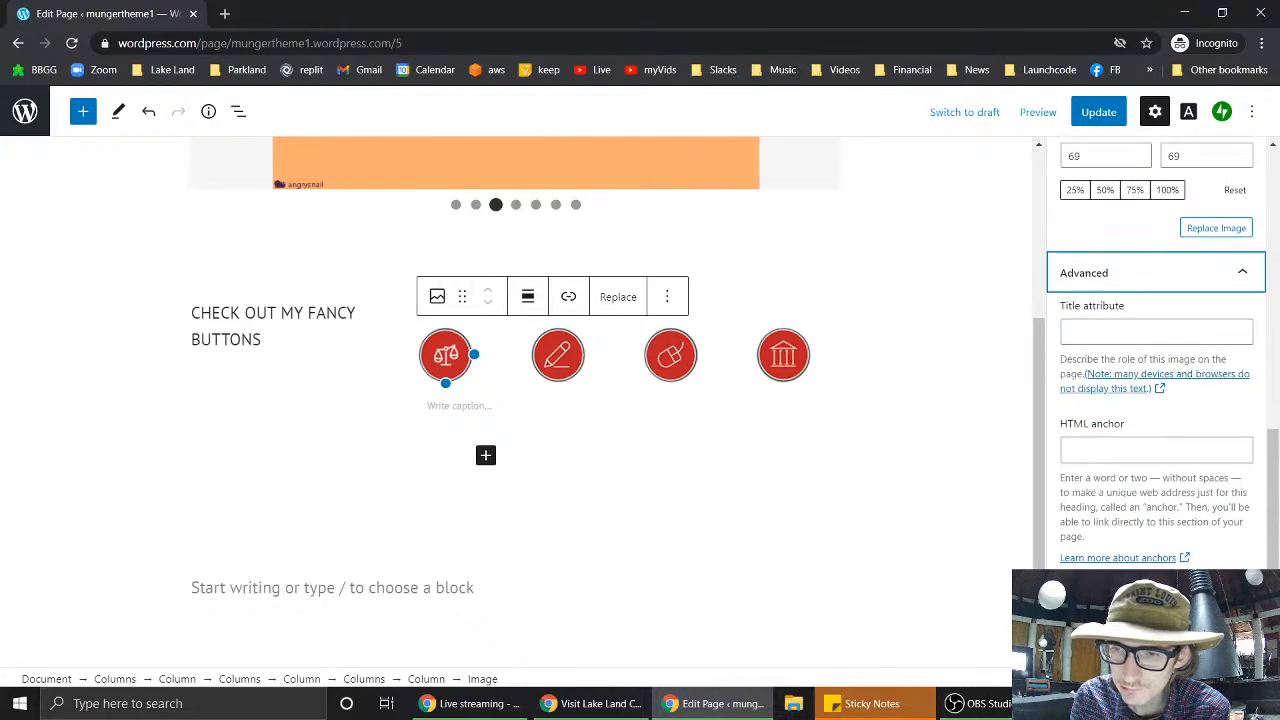
scroll(1155, 400, "up", 2)
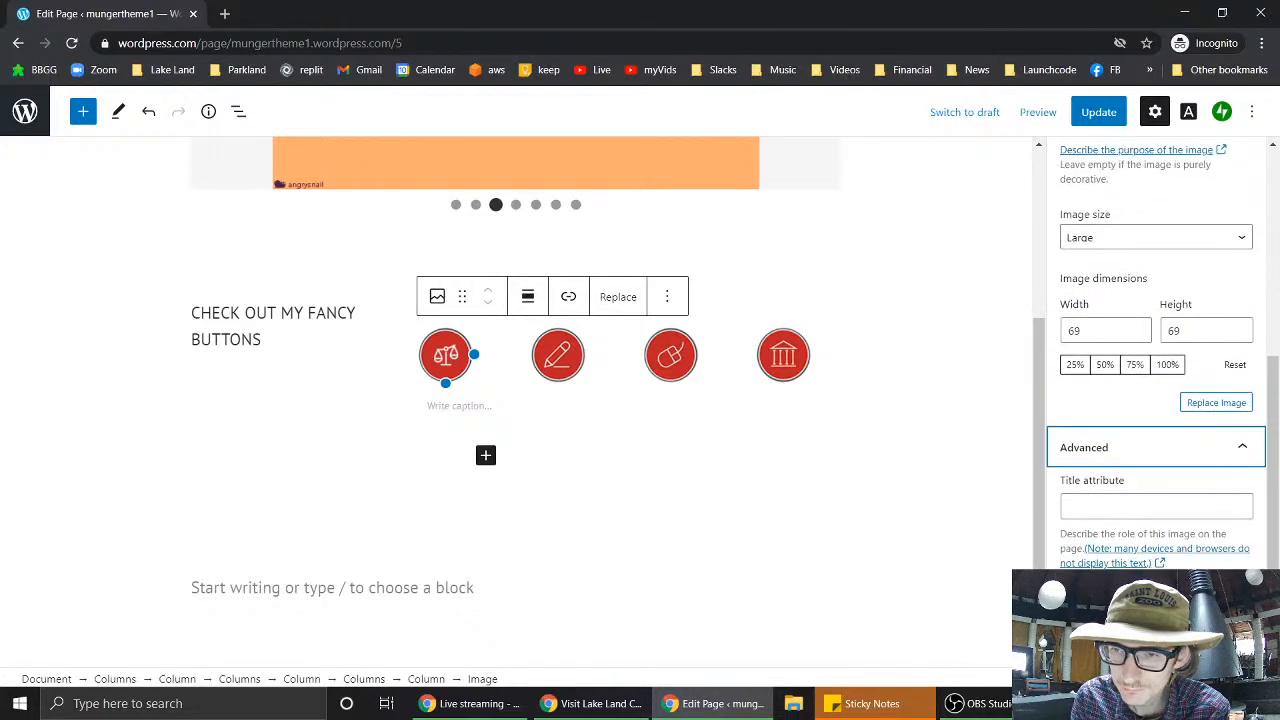
scroll(1118, 569, "up", 2)
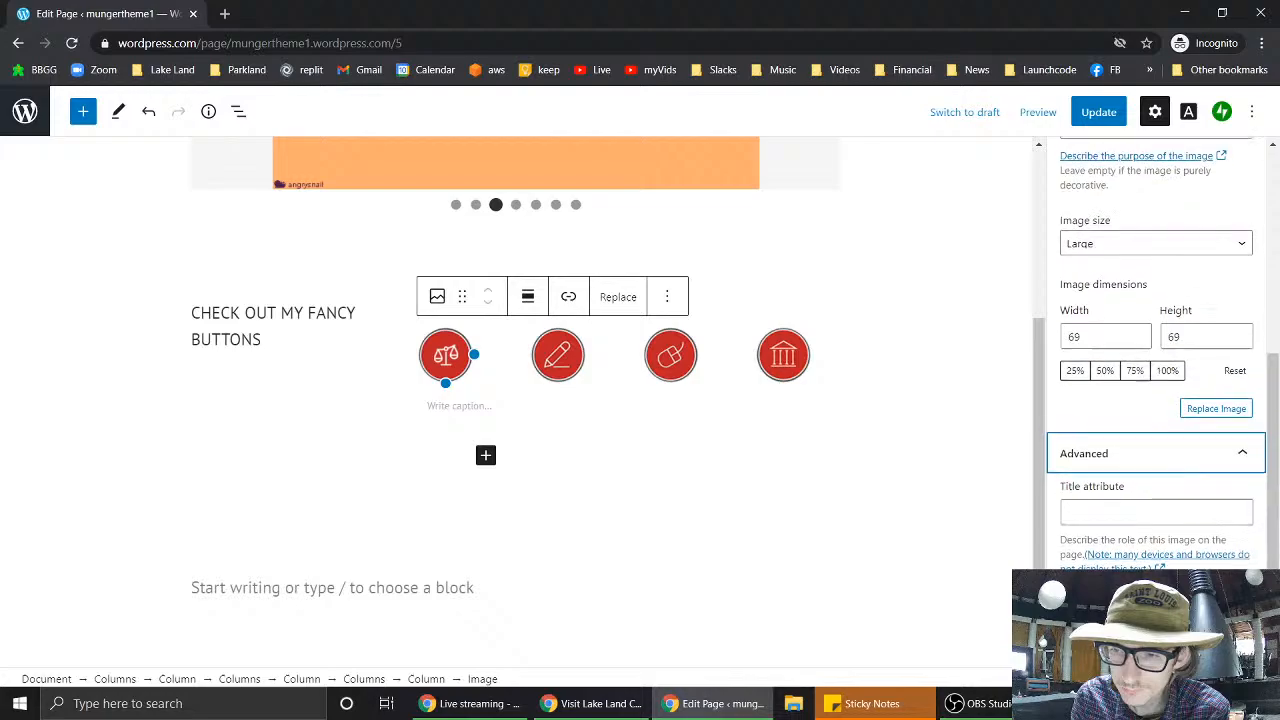
scroll(1118, 569, "up", 4)
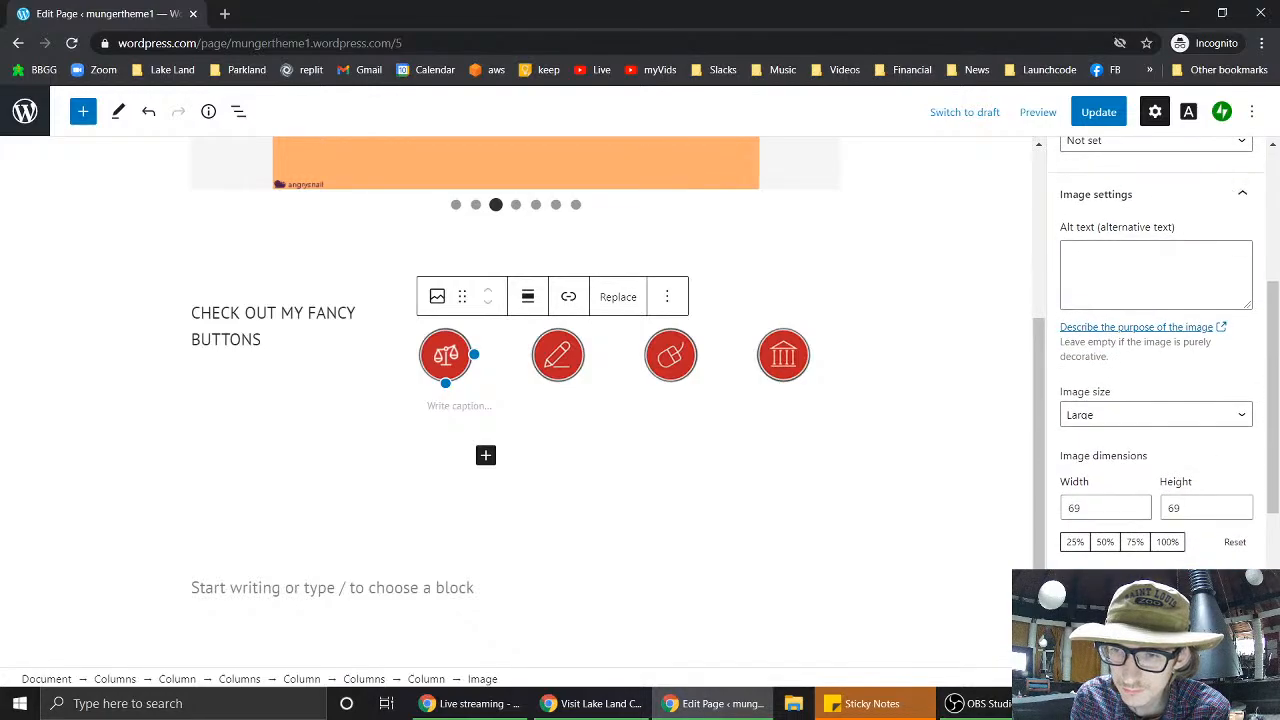
scroll(1155, 350, "up", 1)
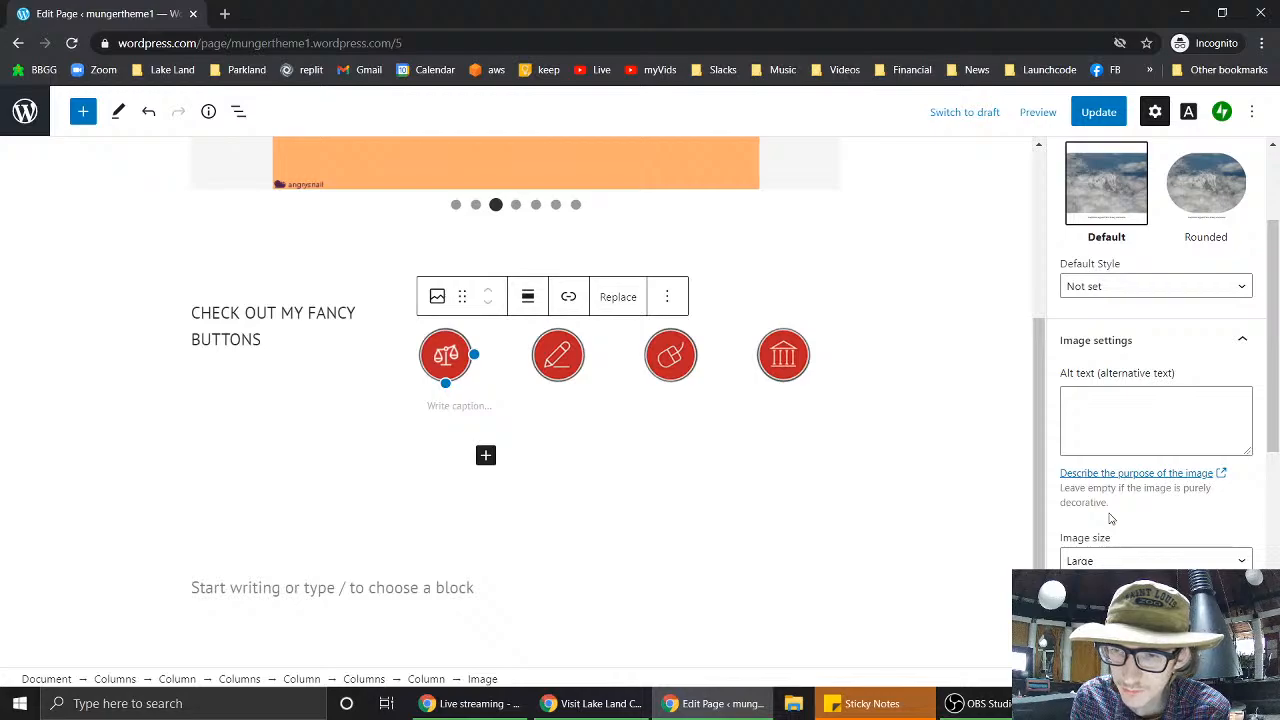
scroll(1110, 518, "up", 3)
scroll(1111, 518, "down", 3)
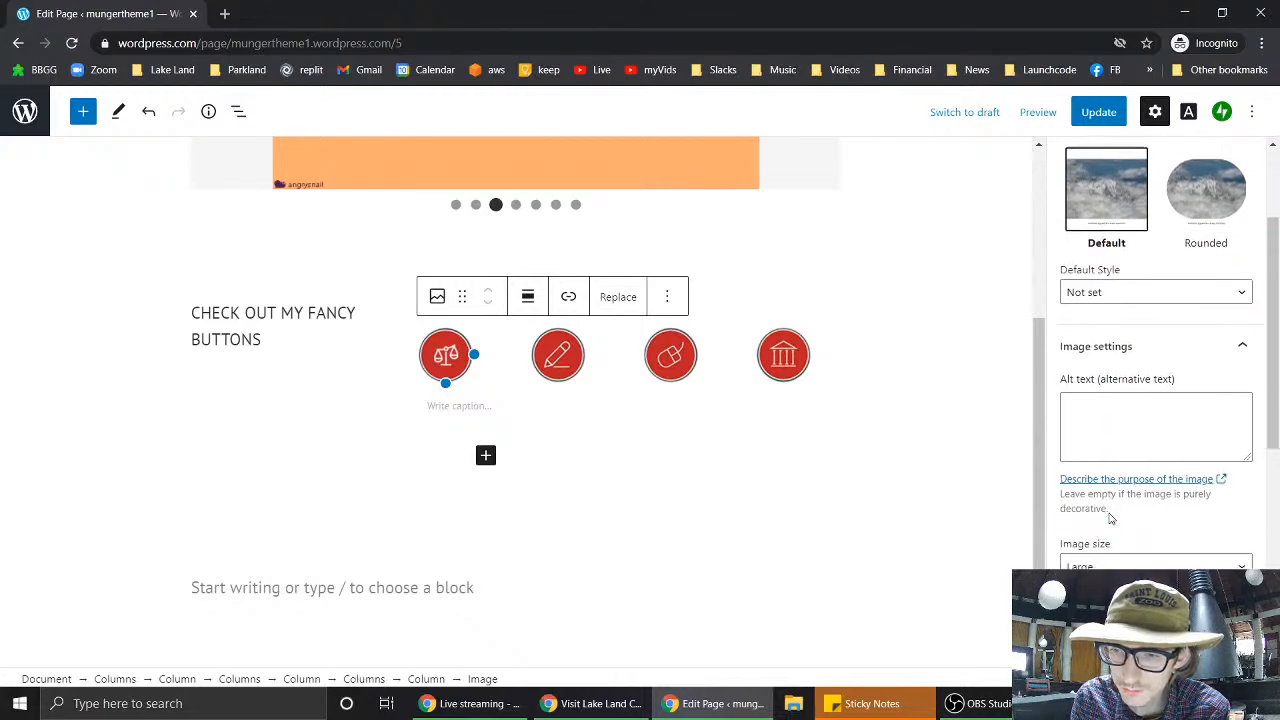
scroll(1110, 516, "up", 3)
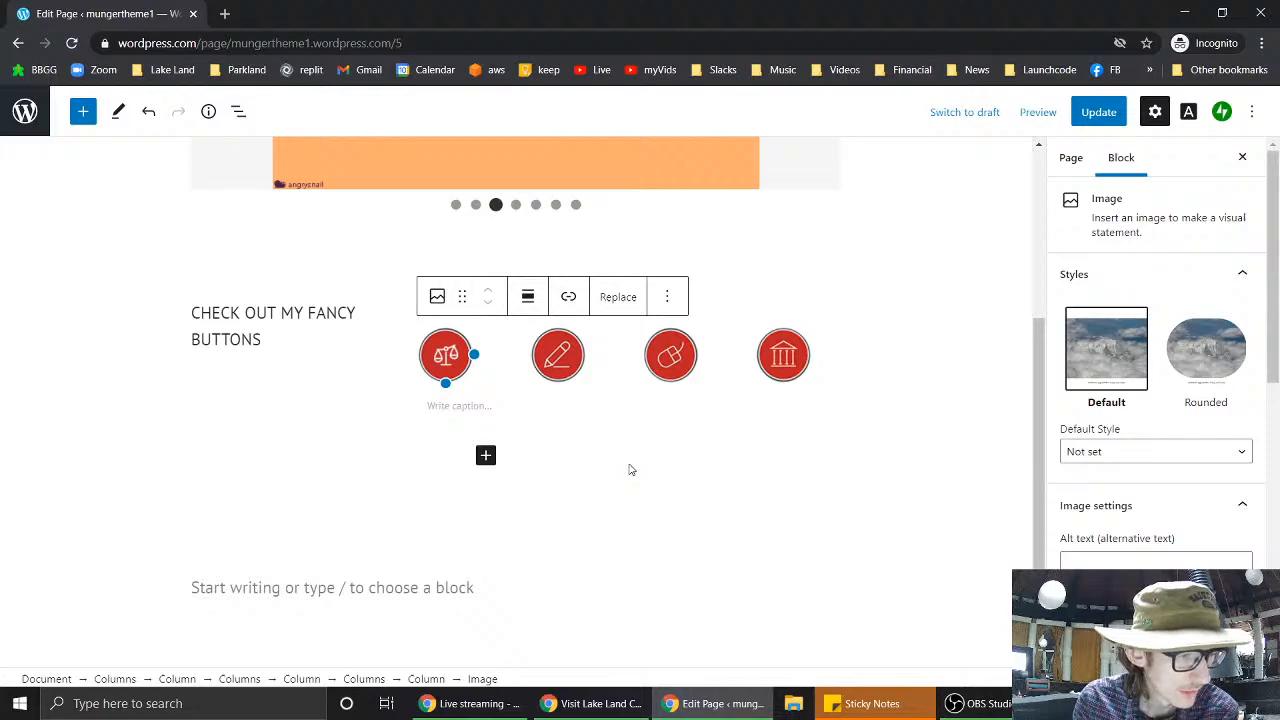
- Link the scales icon to mungertheme1.wordpress.com, update the page and preview it
left_click(568, 297)
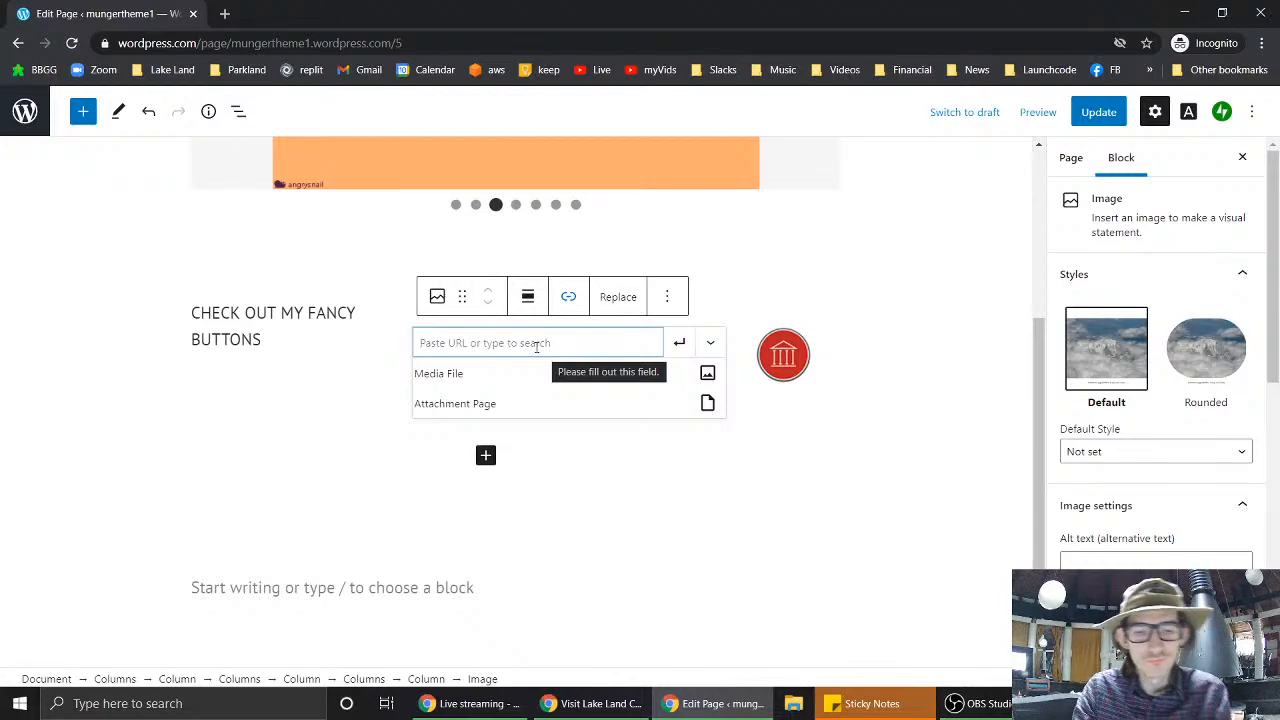
type("w")
key("BackSpace")
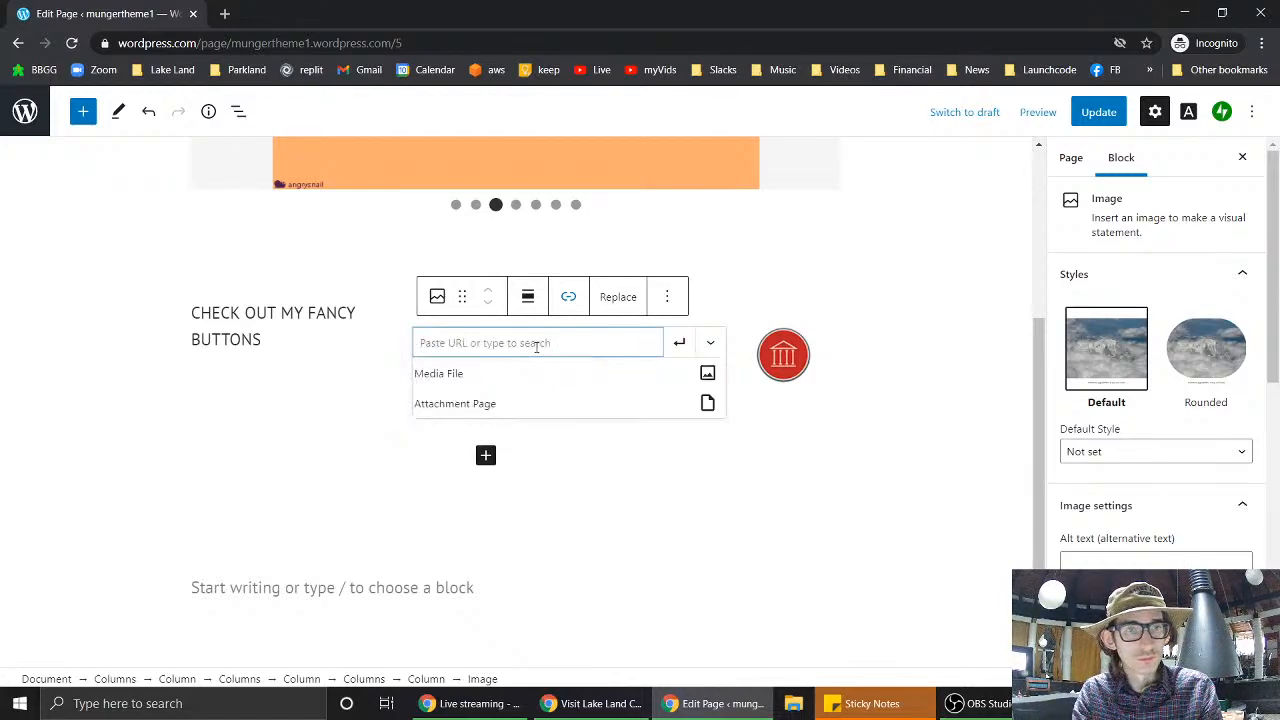
type("munger")
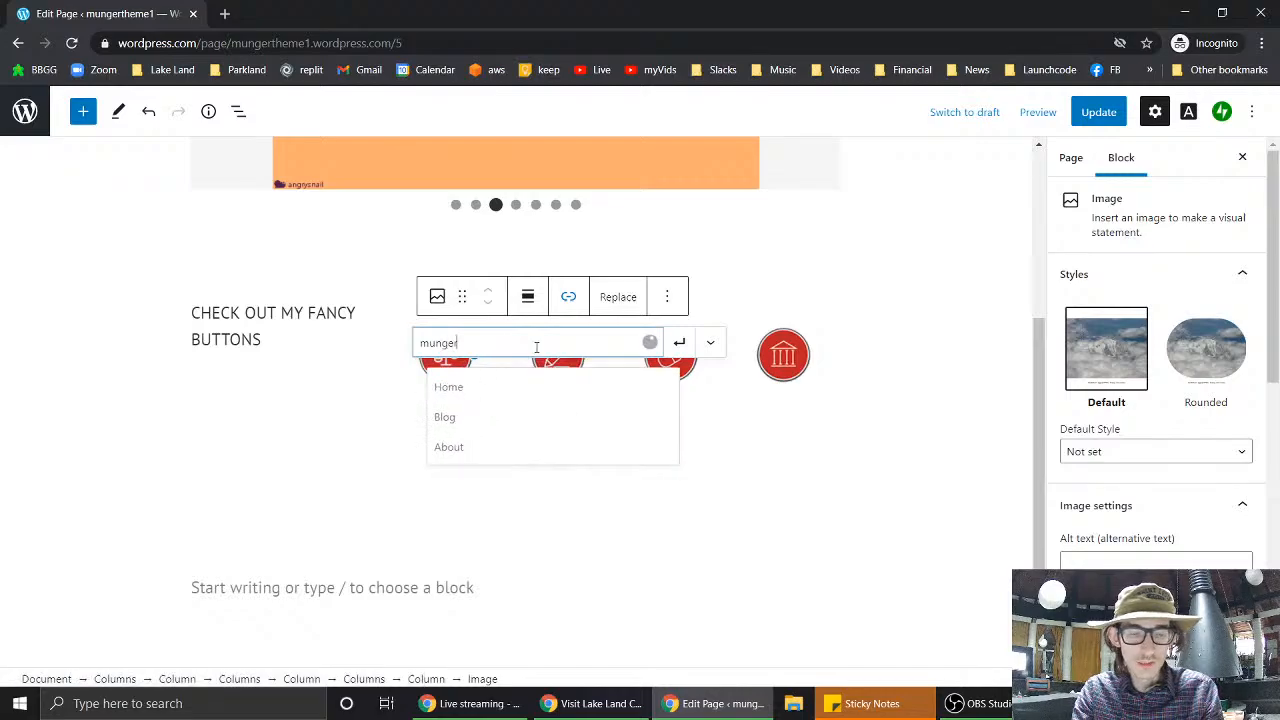
type("the")
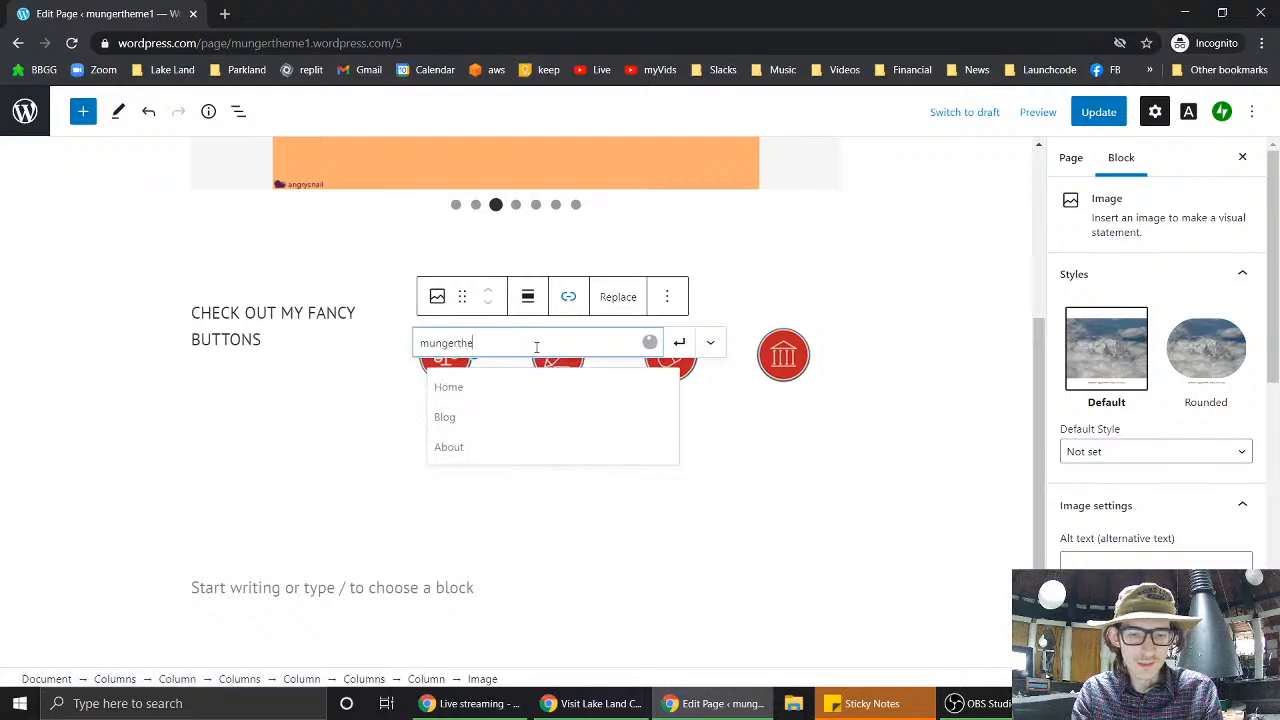
type("me1.wordpre")
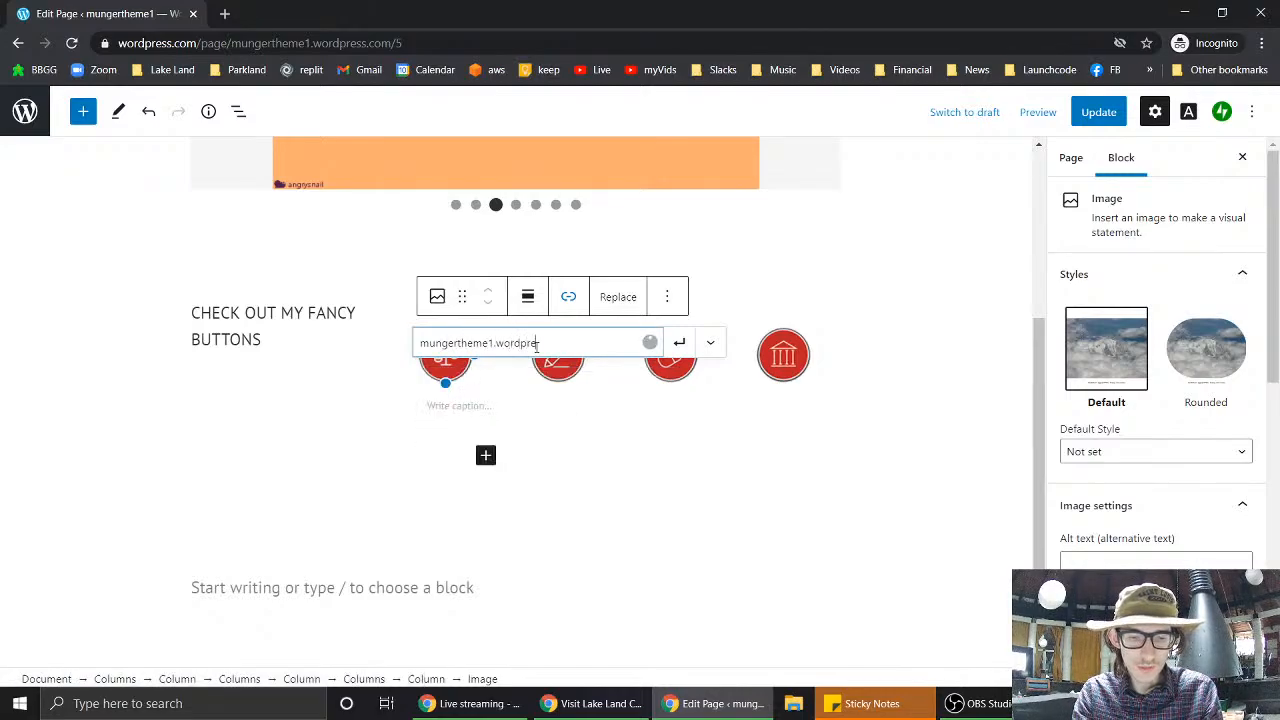
type("ss.com")
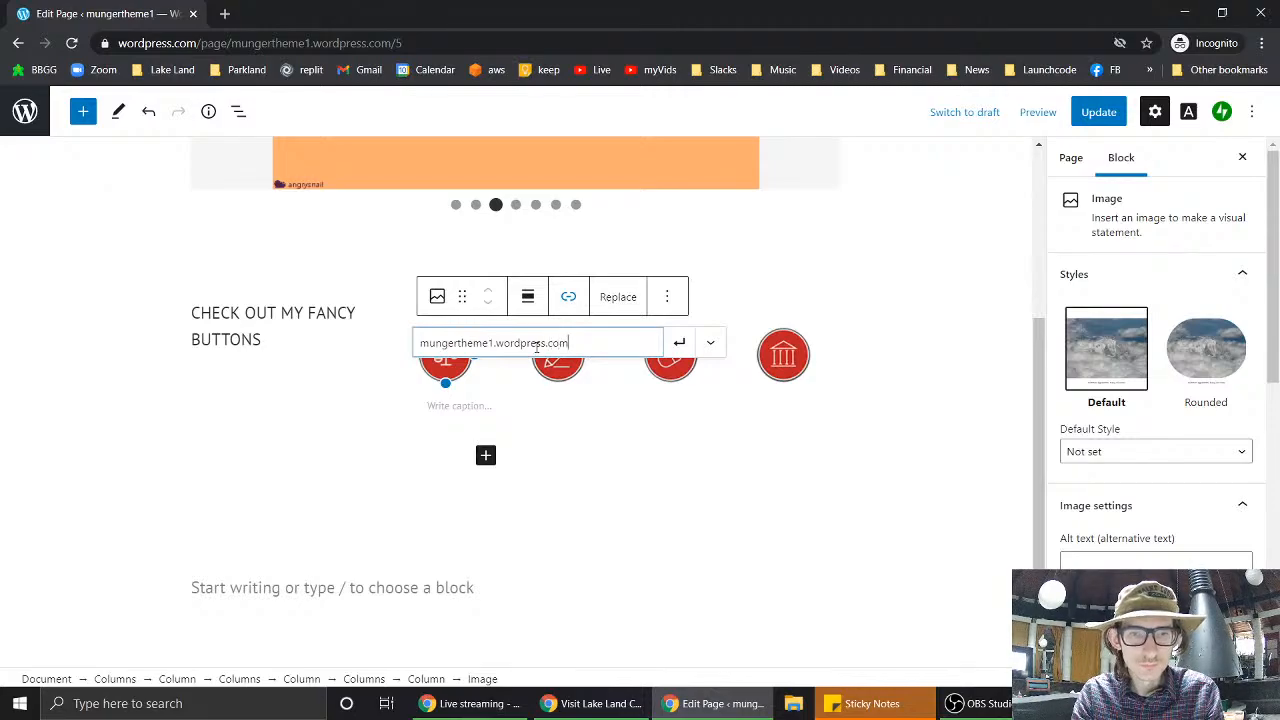
key("Return")
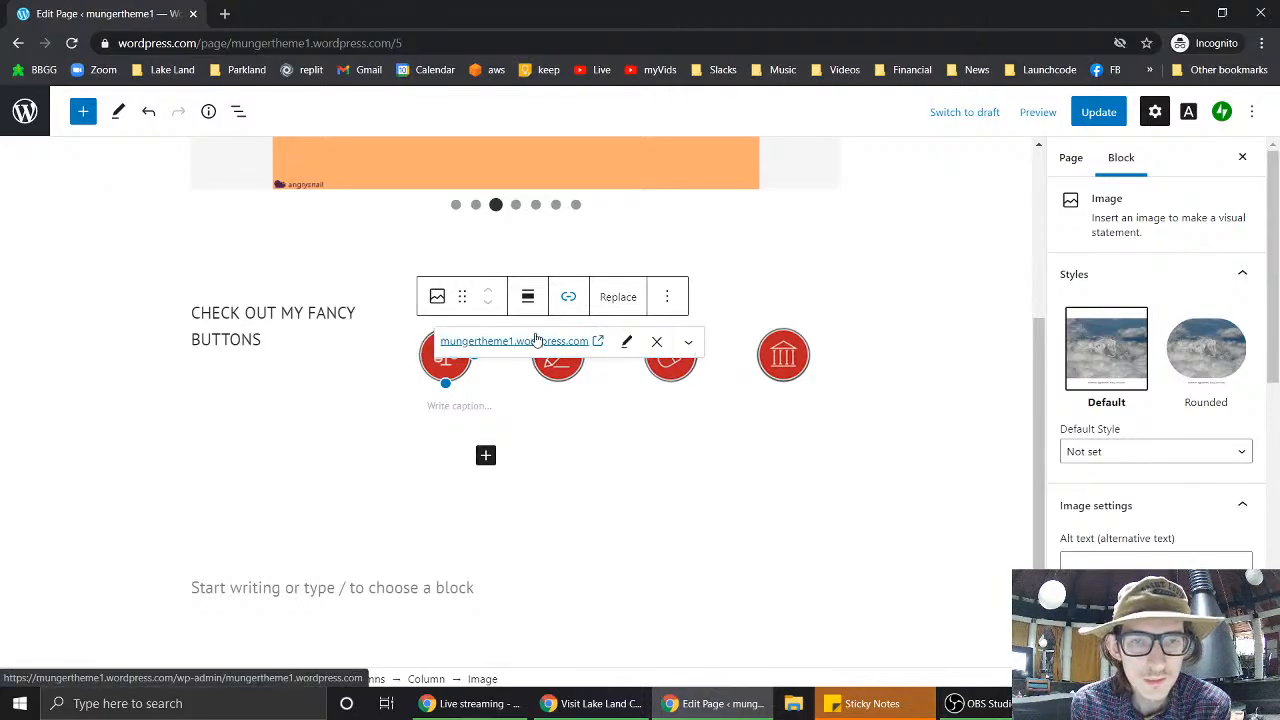
left_click(590, 508)
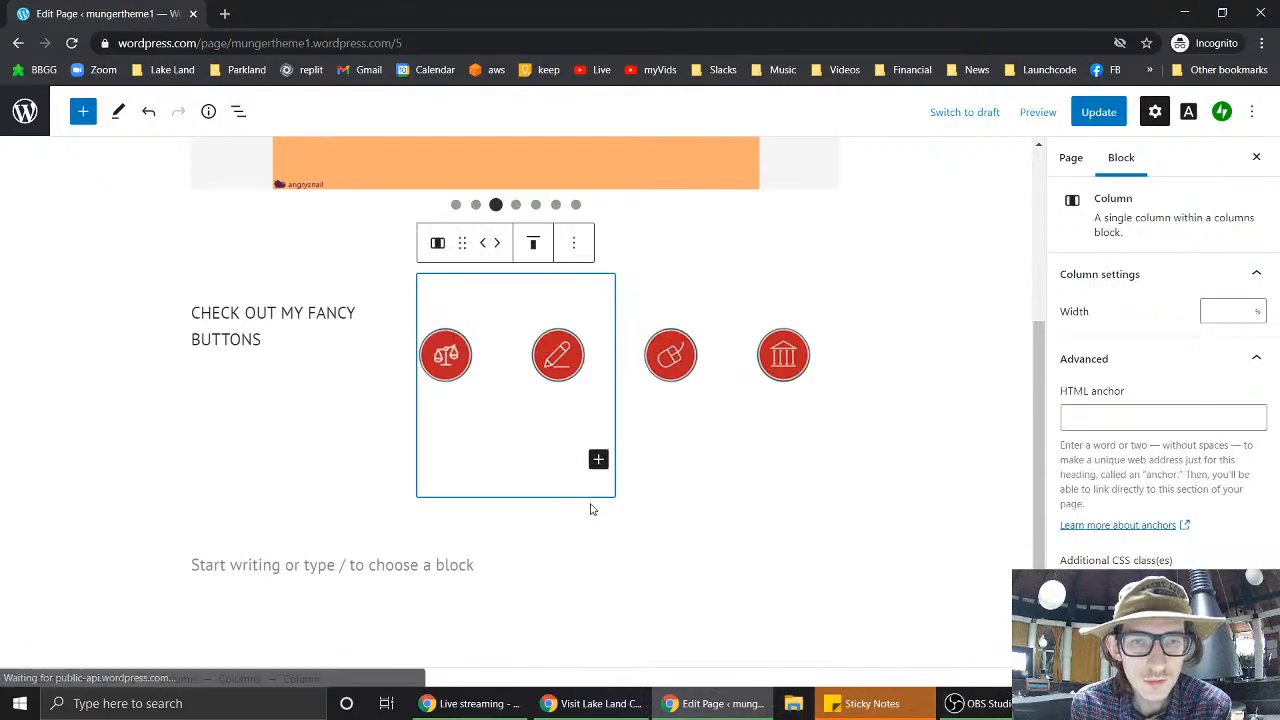
left_click(1088, 115)
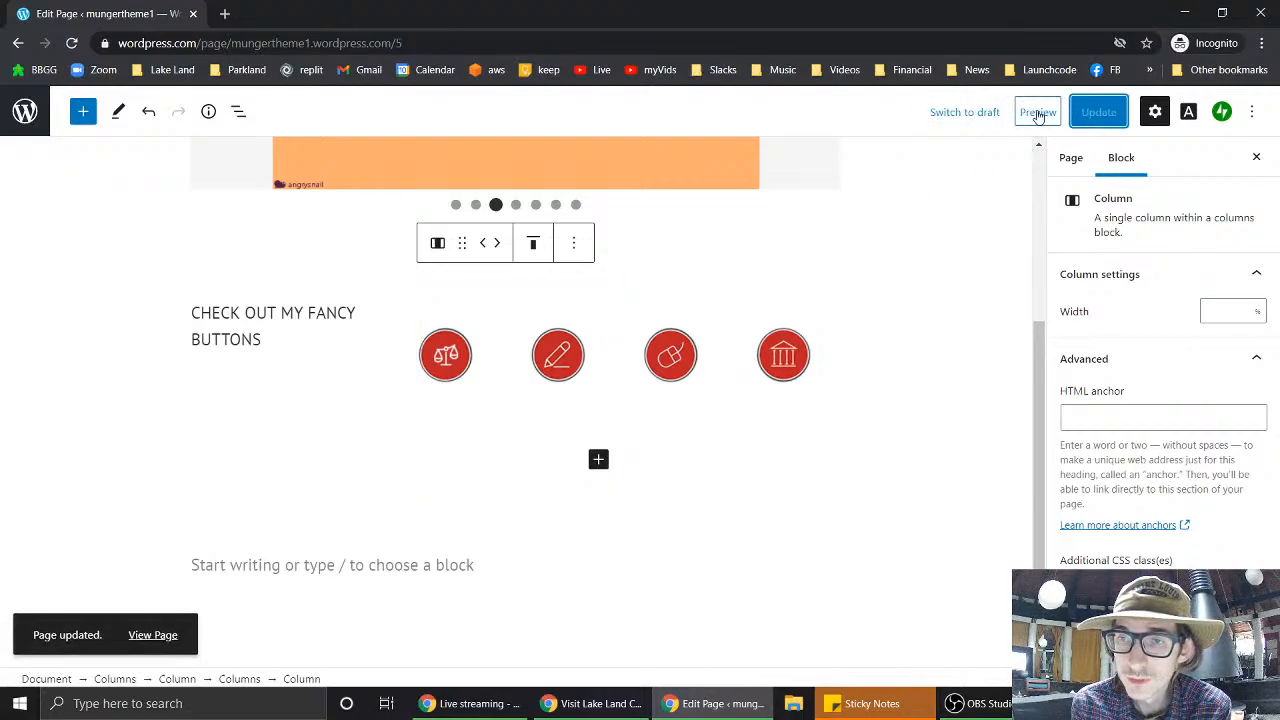
left_click(1038, 113)
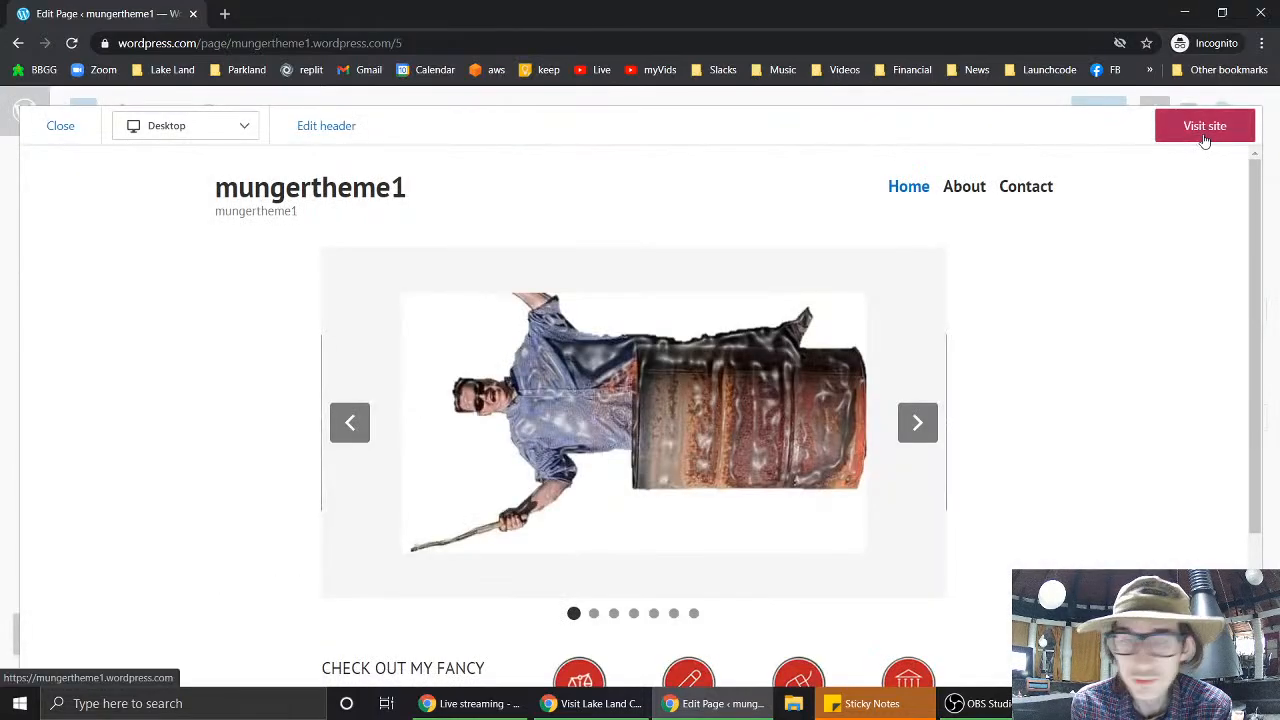
- Test the scales button's link on the live site, which leads to a page-not-found error
left_click(1205, 128)
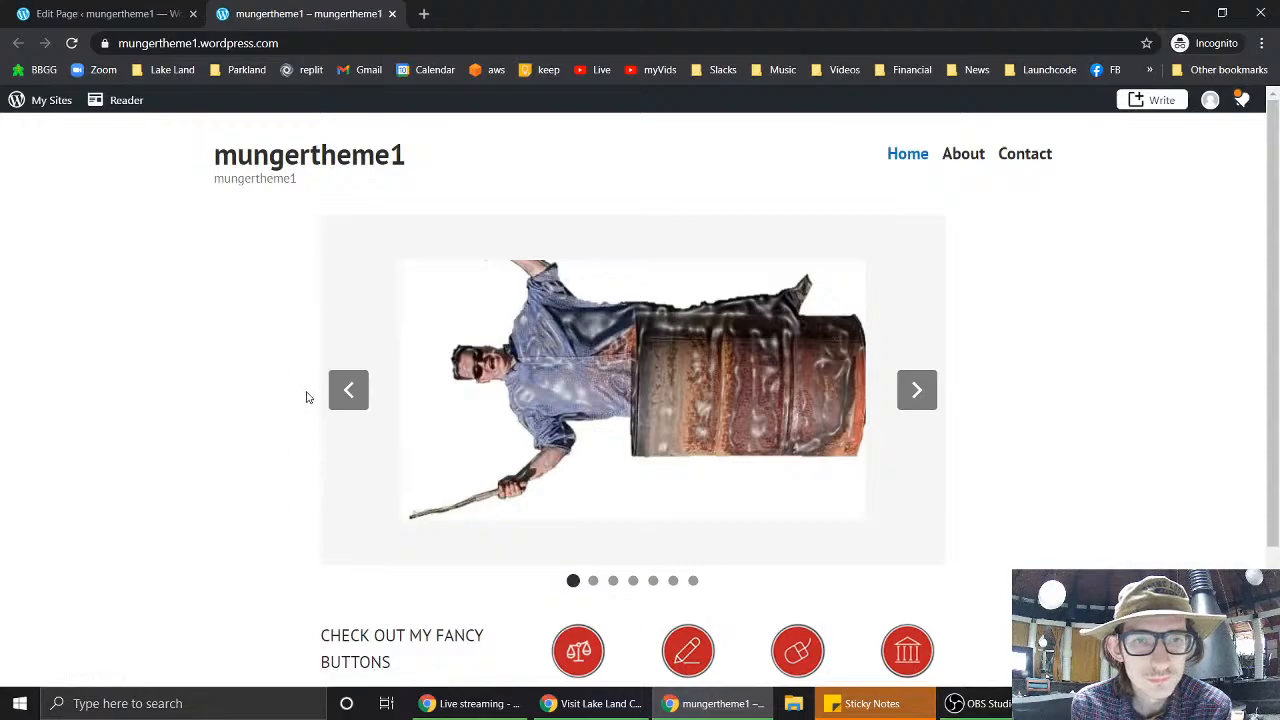
scroll(307, 397, "down", 3)
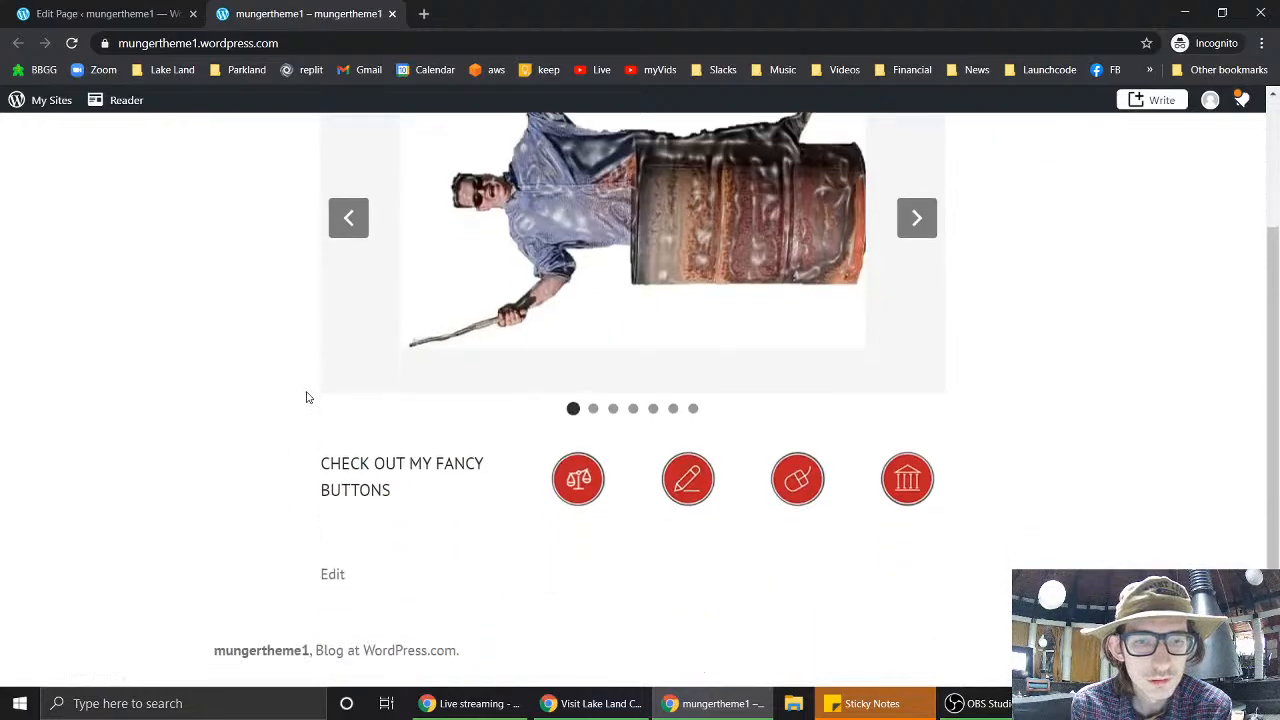
left_click(579, 480)
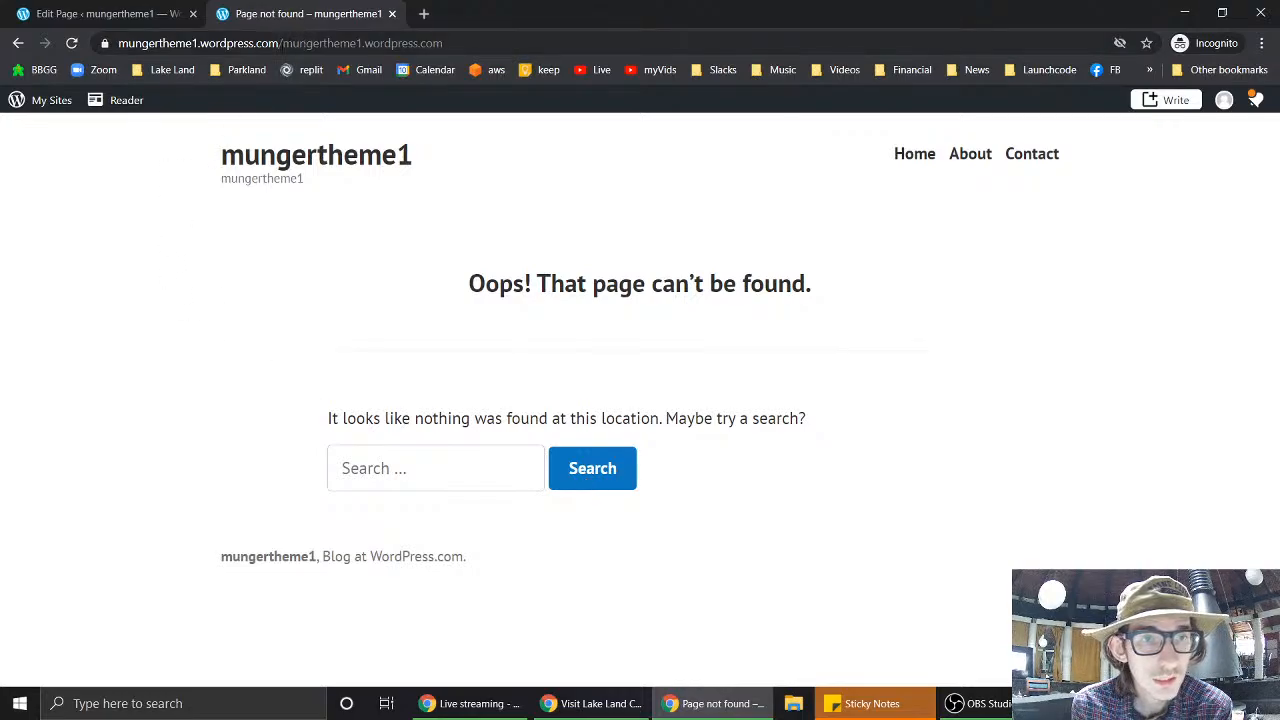
left_click_drag(318, 43, 482, 44)
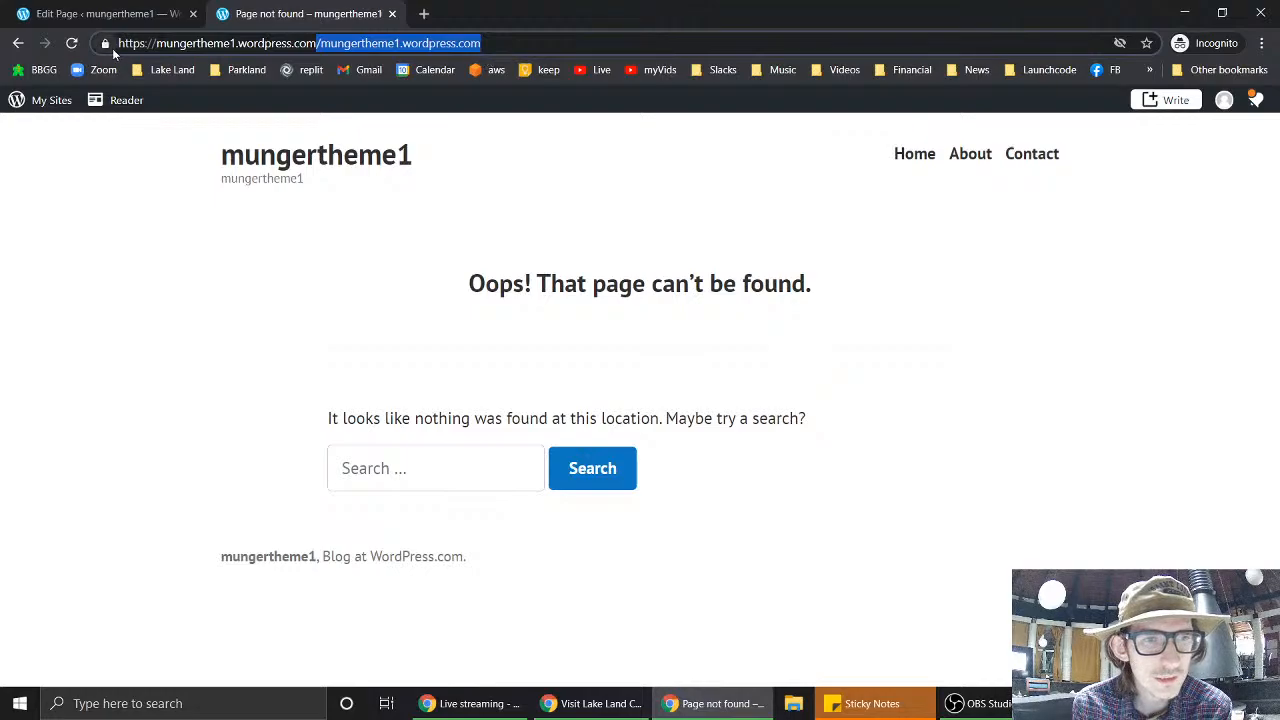
- Return to the page editor tab and close the site preview
left_click(71, 12)
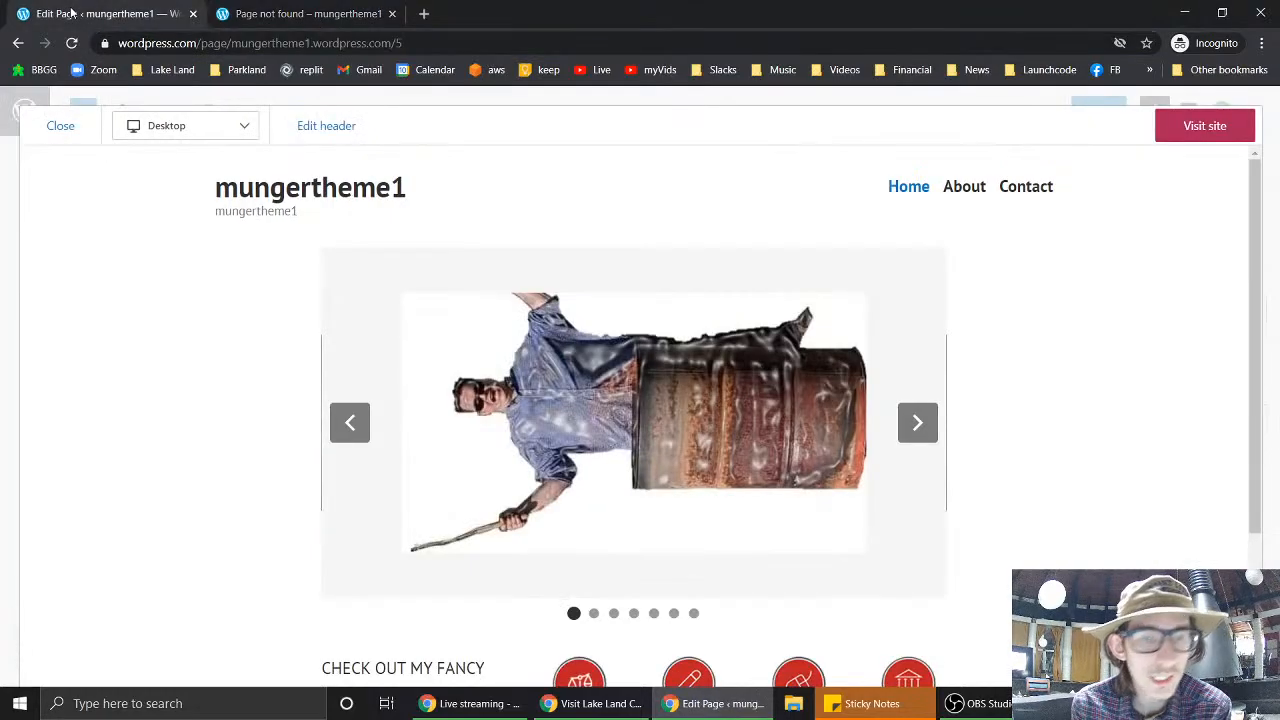
left_click(333, 15)
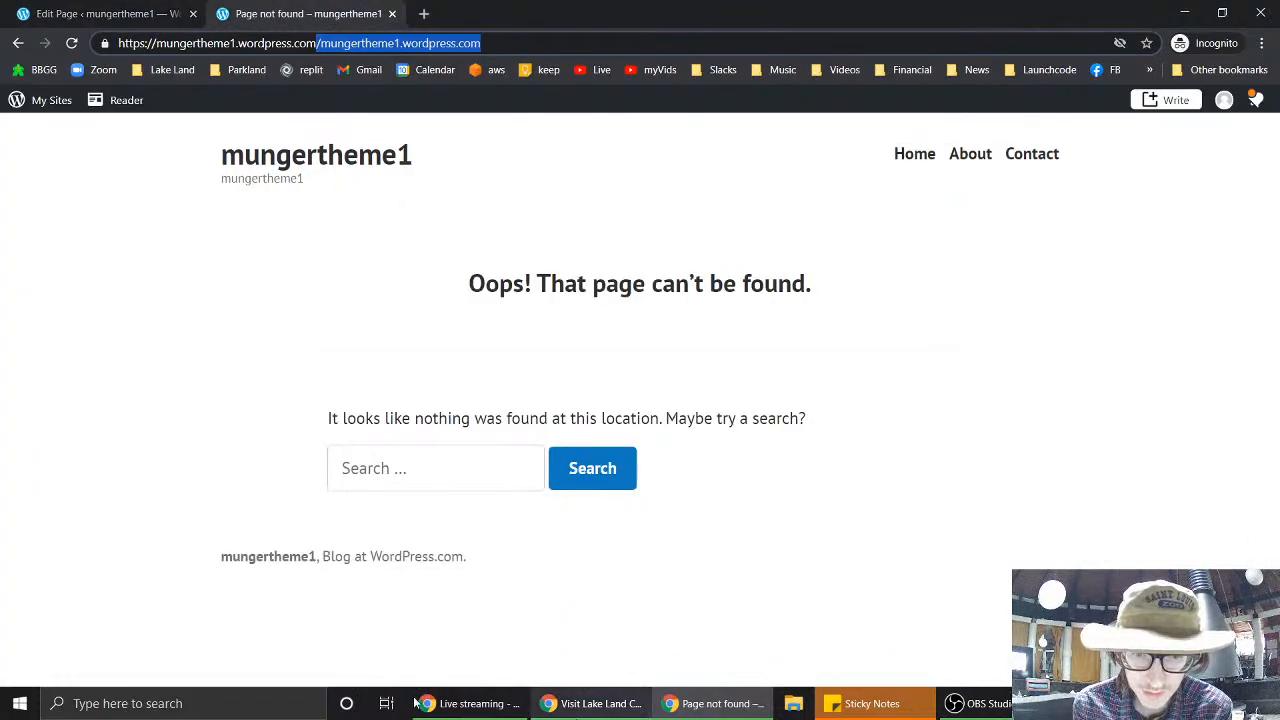
mouse_move(592, 709)
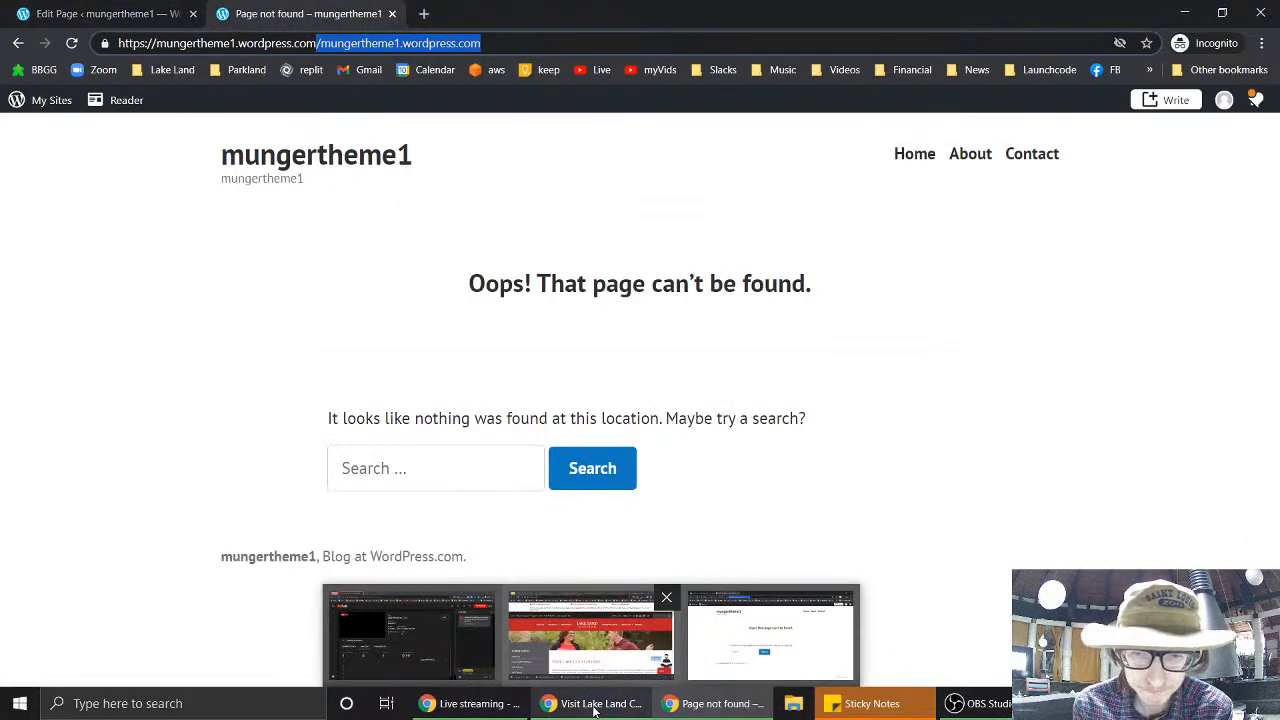
left_click(104, 7)
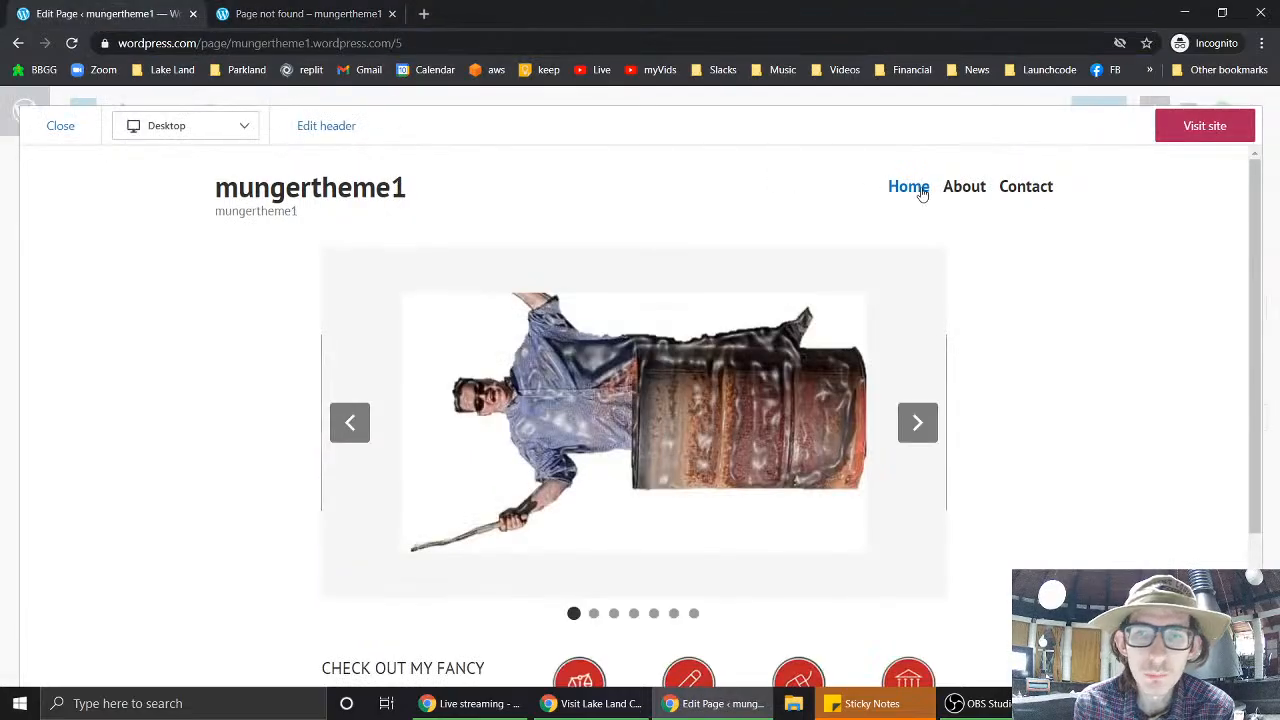
left_click(53, 136)
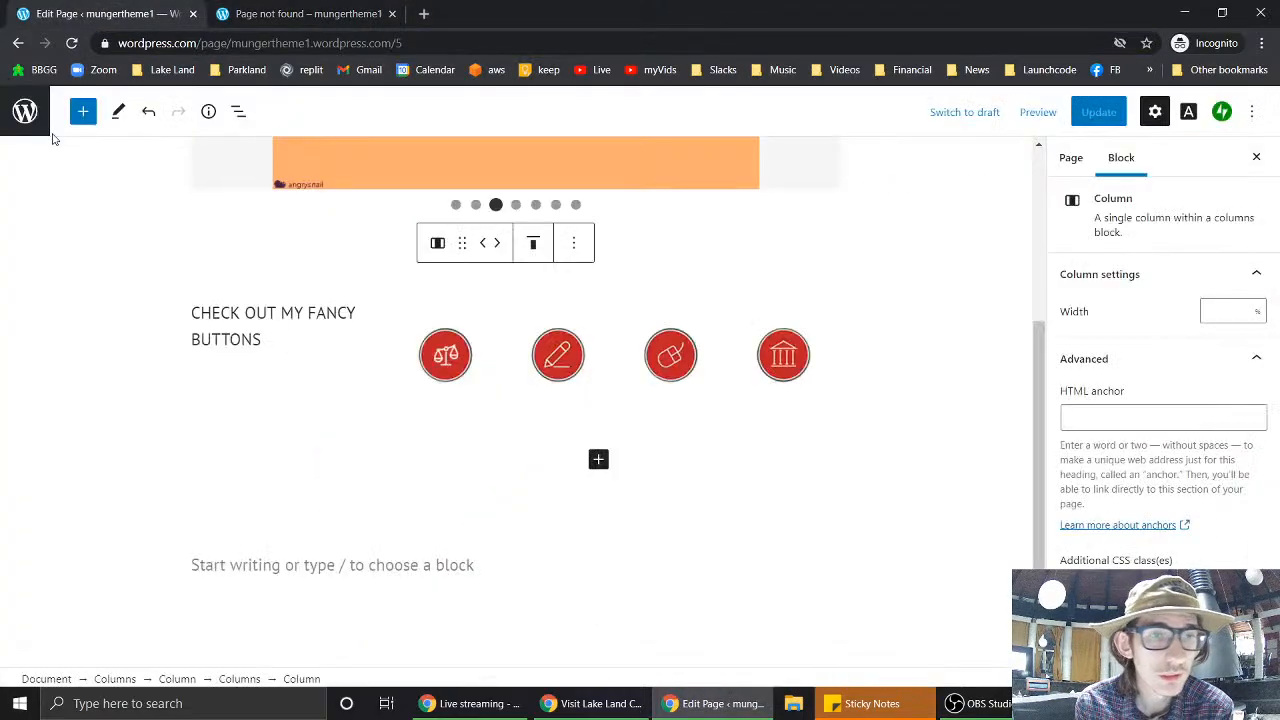
- Check the scales button's current link, then close the broken page-not-found tab
left_click(463, 369)
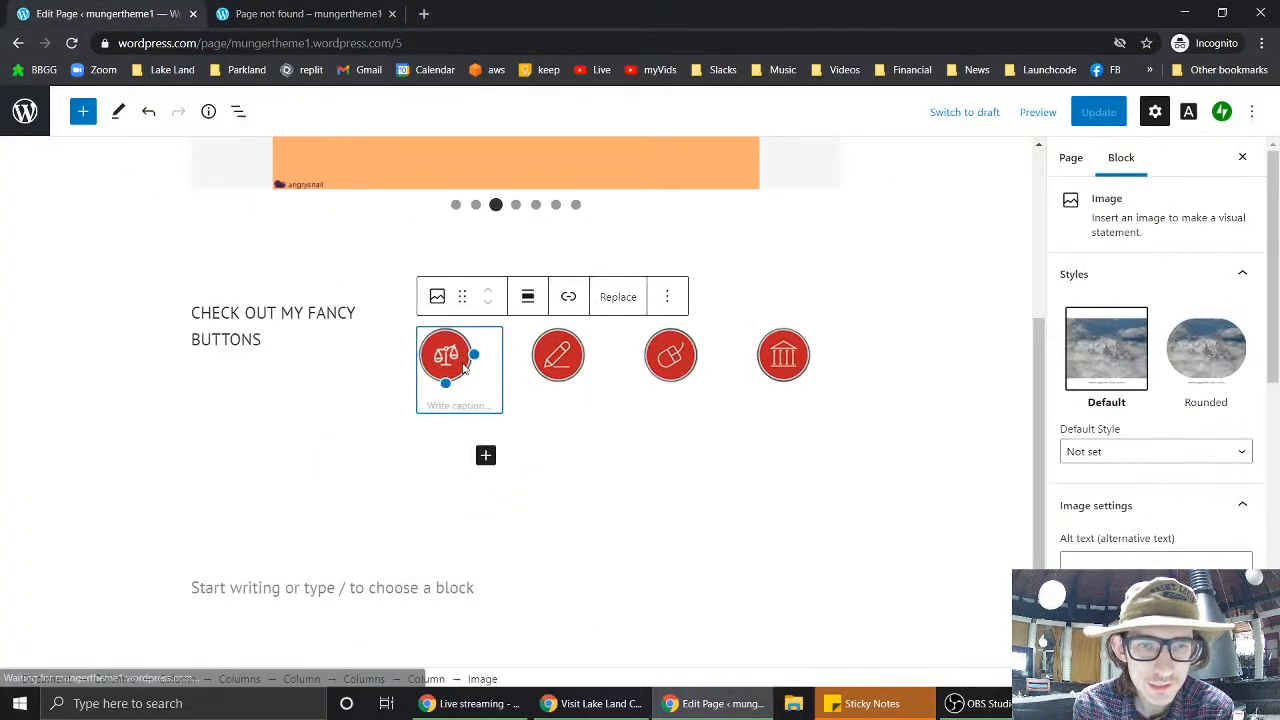
left_click(567, 297)
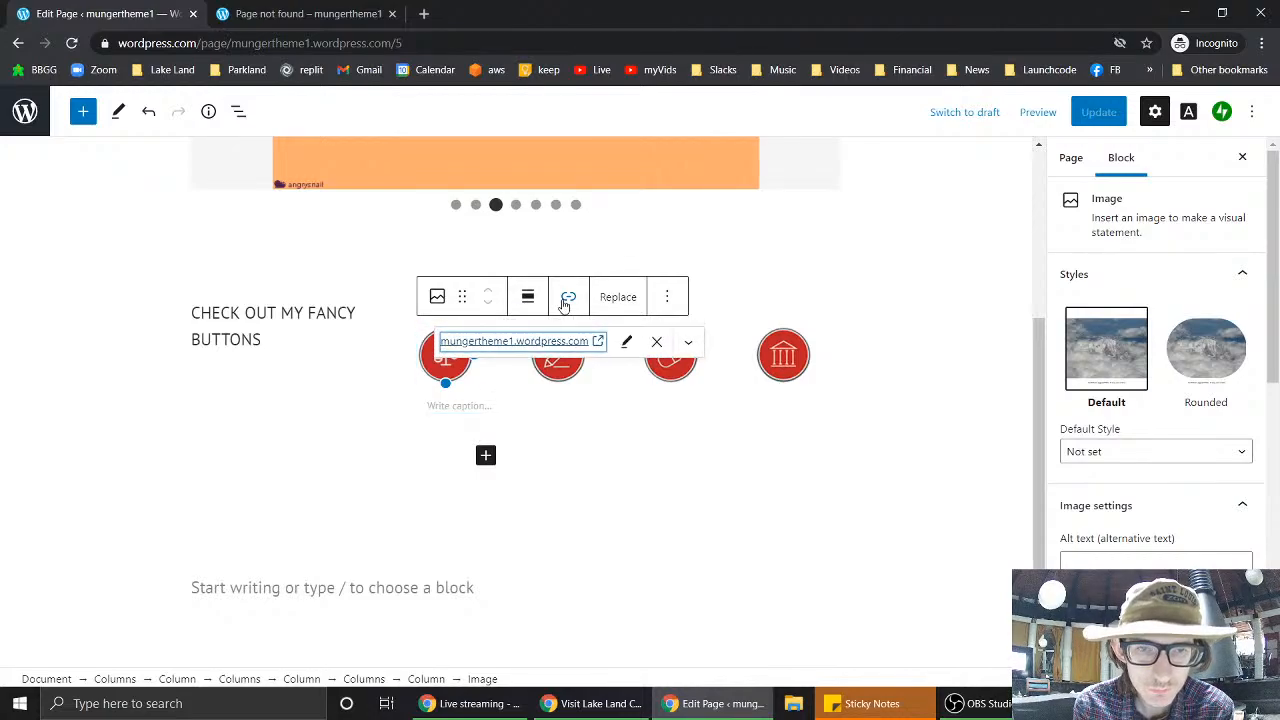
left_click(492, 342)
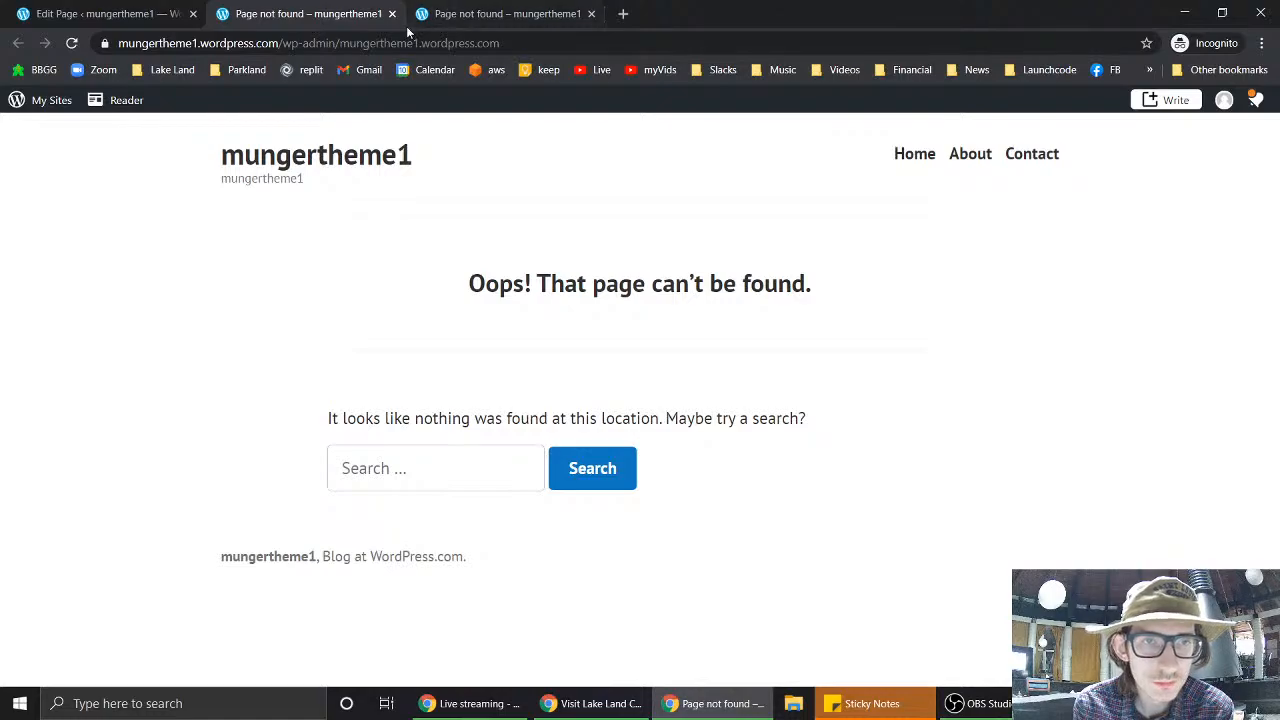
left_click(392, 13)
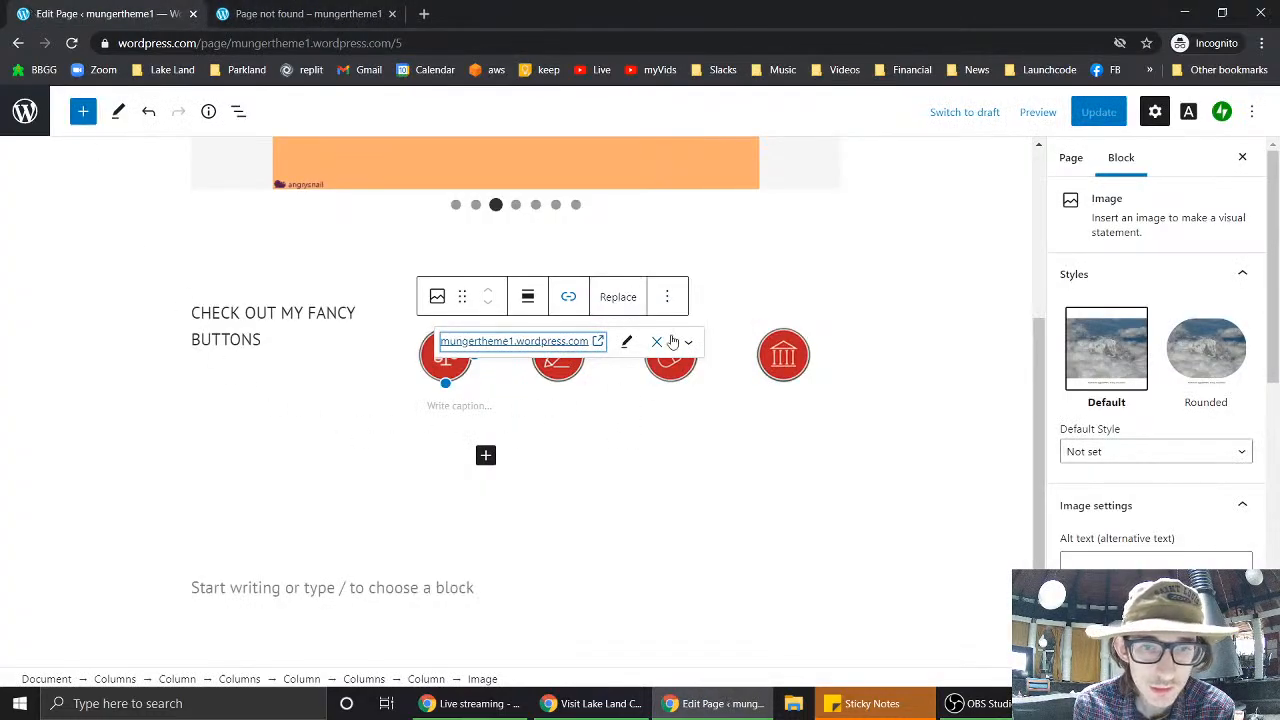
left_click(626, 343)
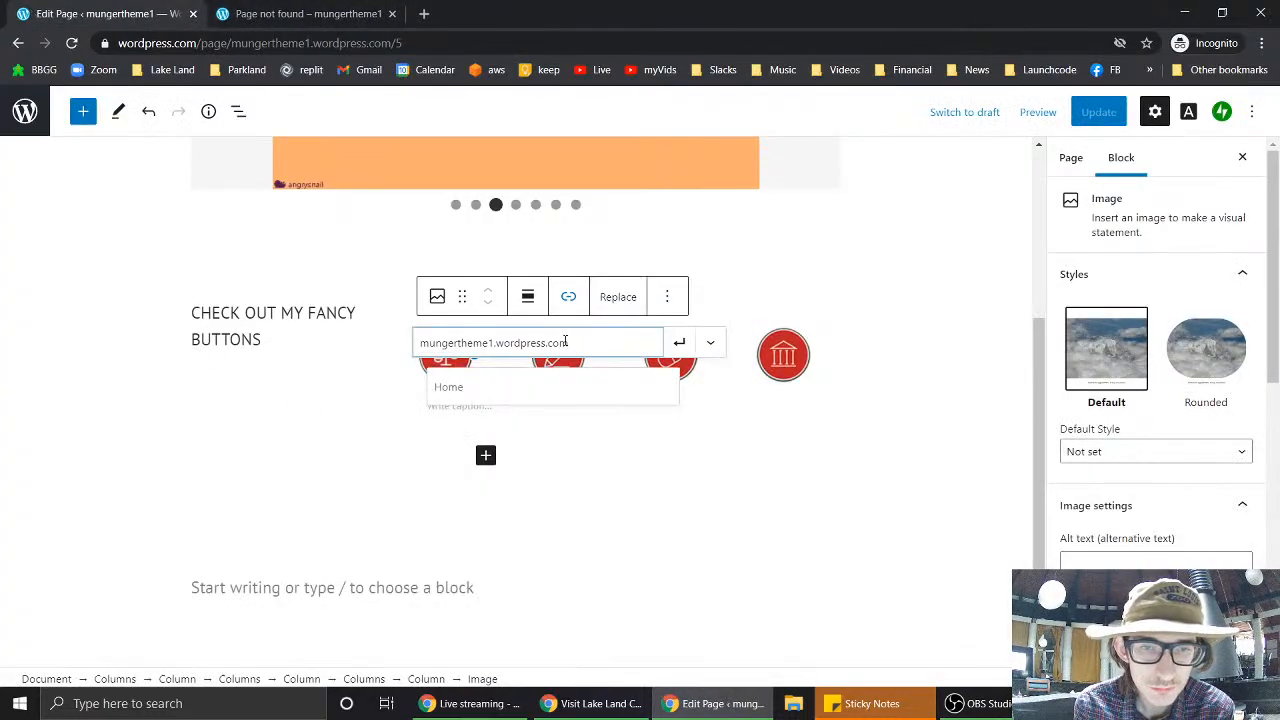
left_click_drag(577, 343, 229, 351)
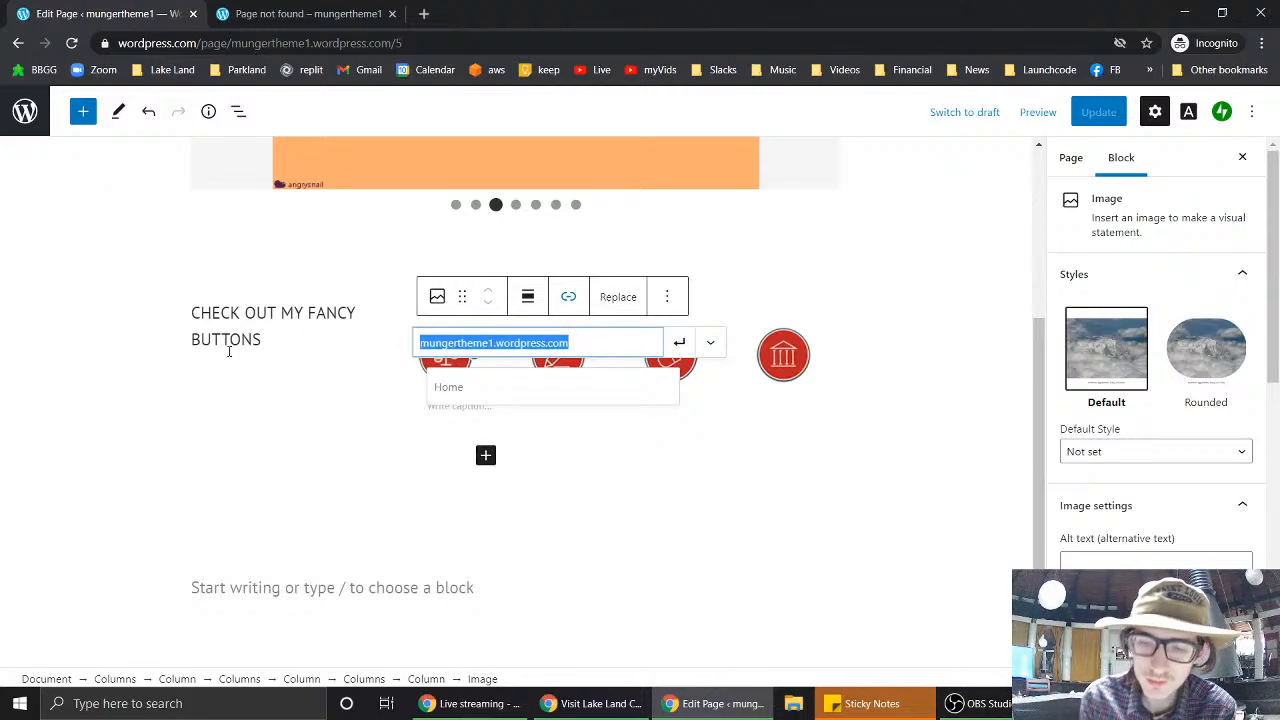
left_click(445, 390)
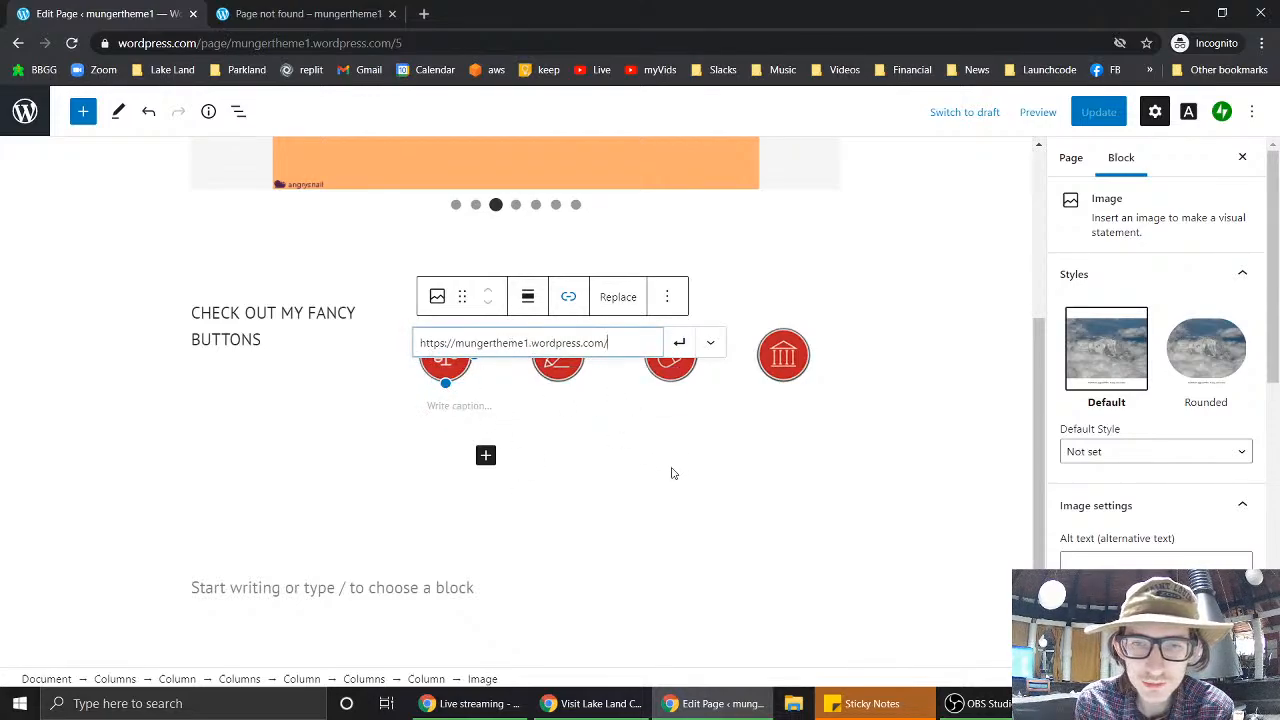
left_click(679, 342)
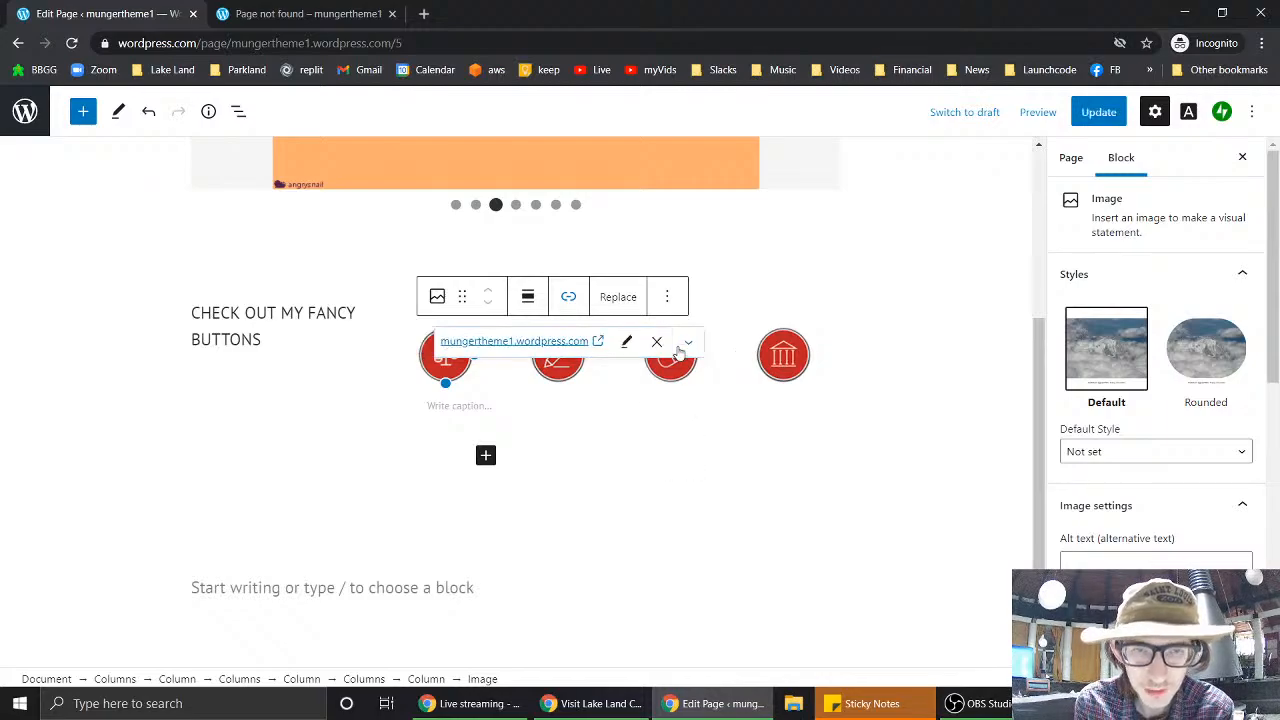
left_click(1099, 113)
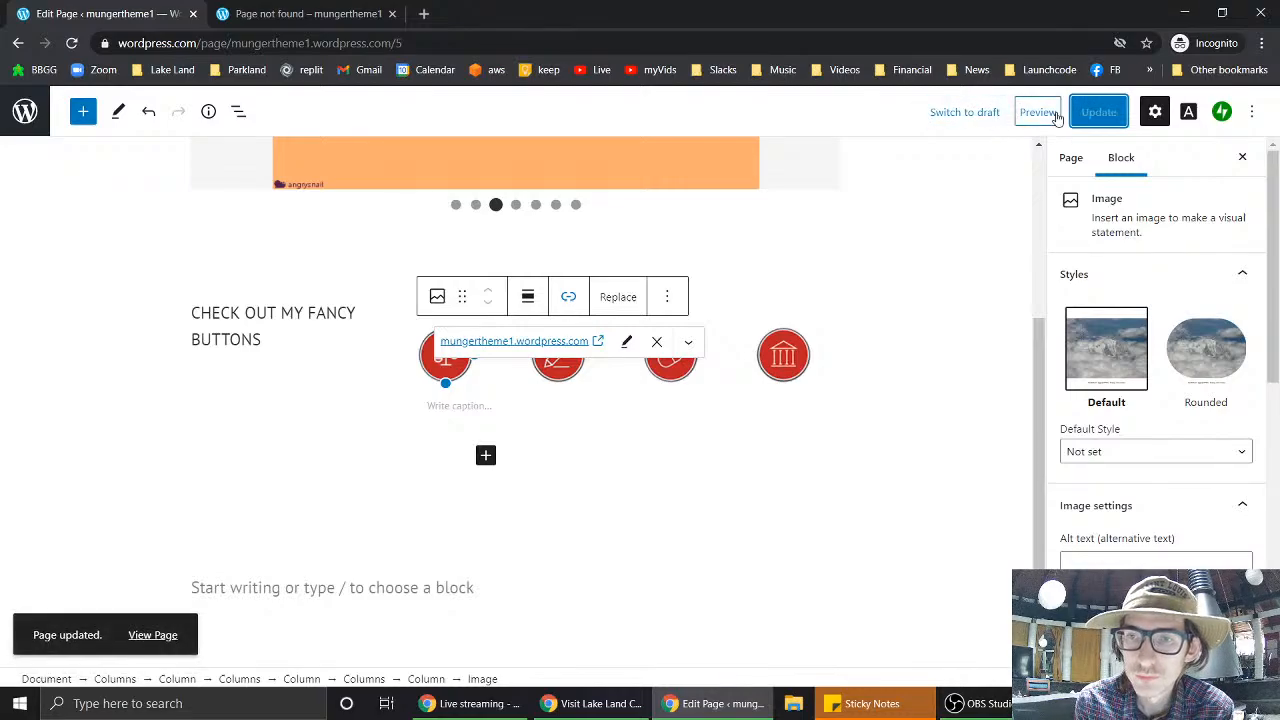
- Preview the updated page and test the scales button's link
left_click(1038, 112)
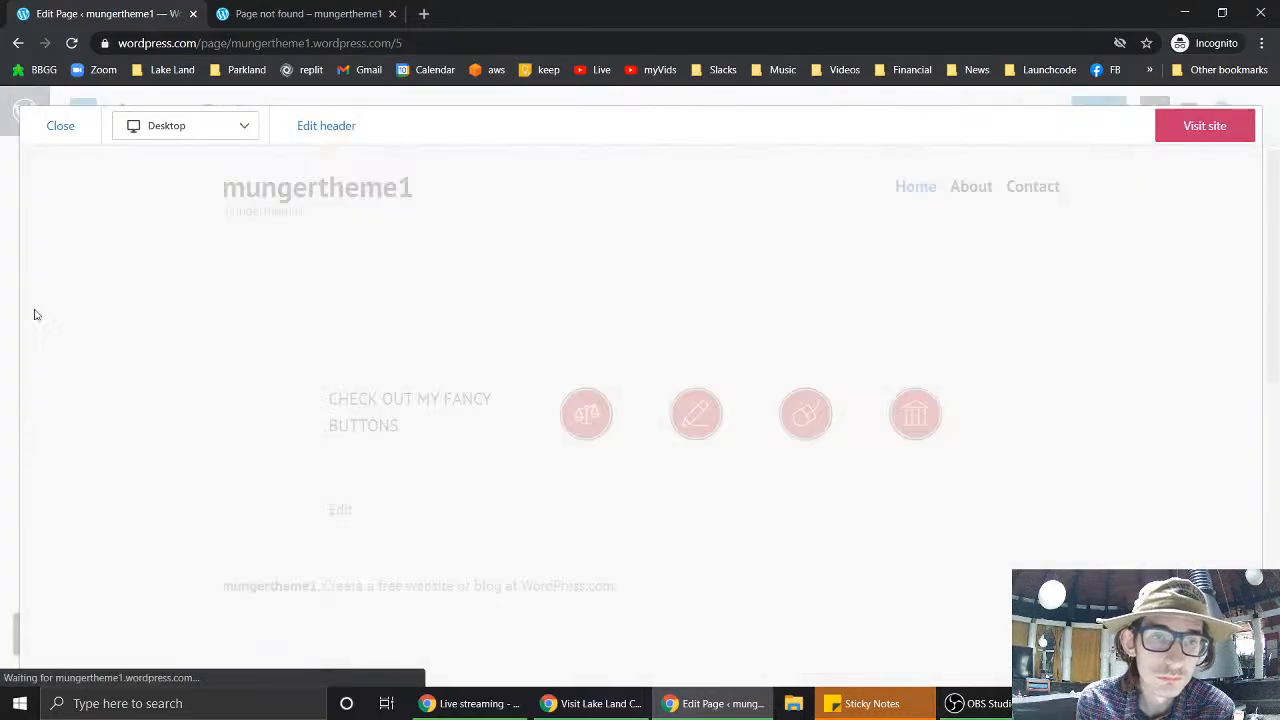
scroll(1031, 300, "down", 2)
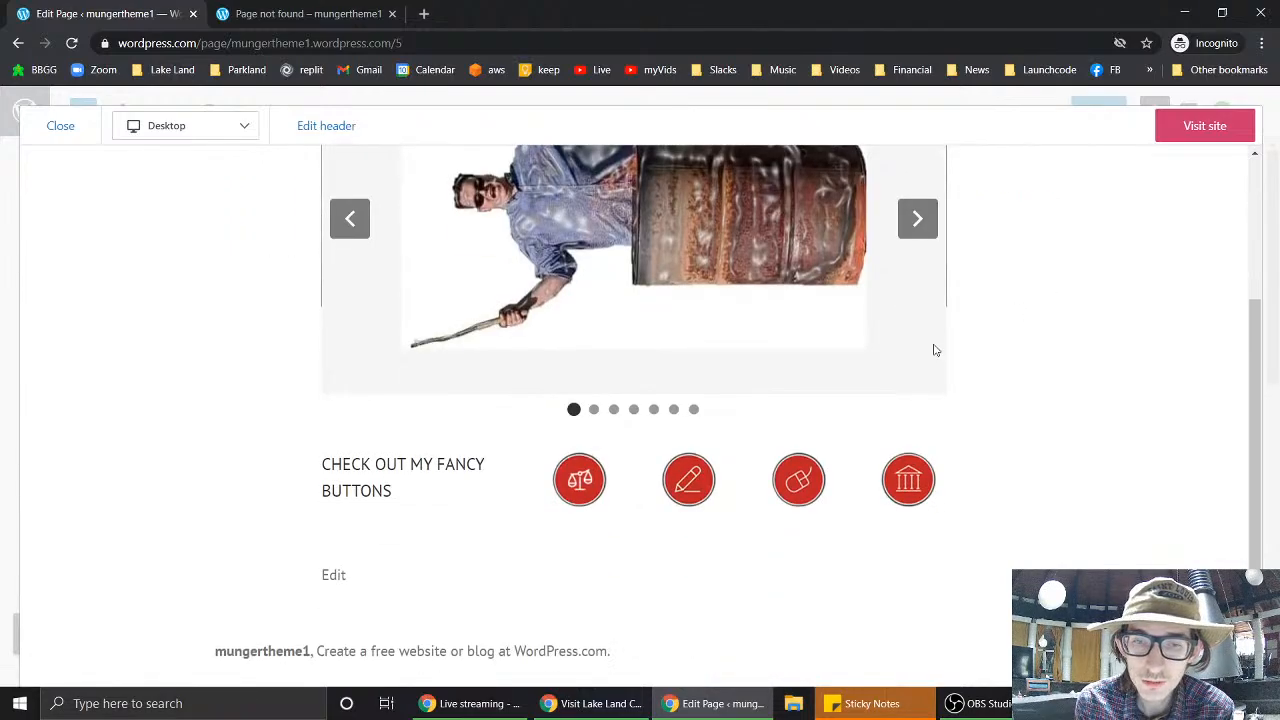
left_click(587, 488)
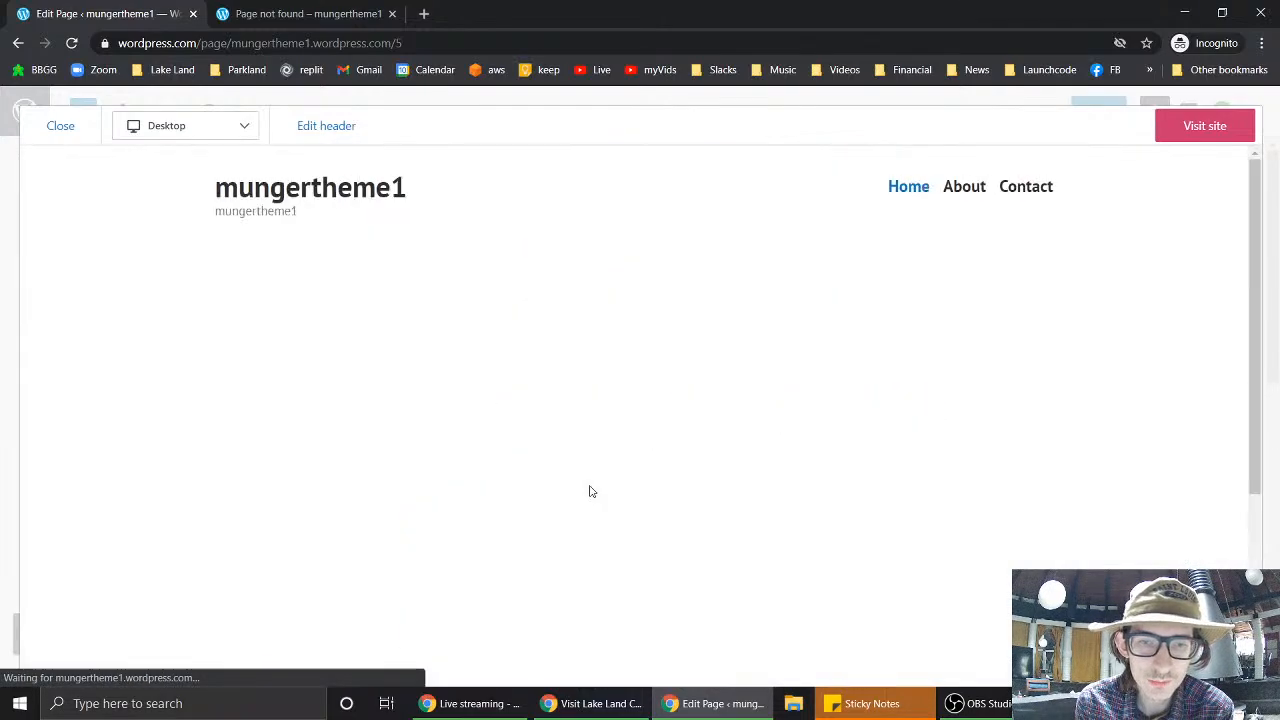
scroll(588, 484, "down", 2)
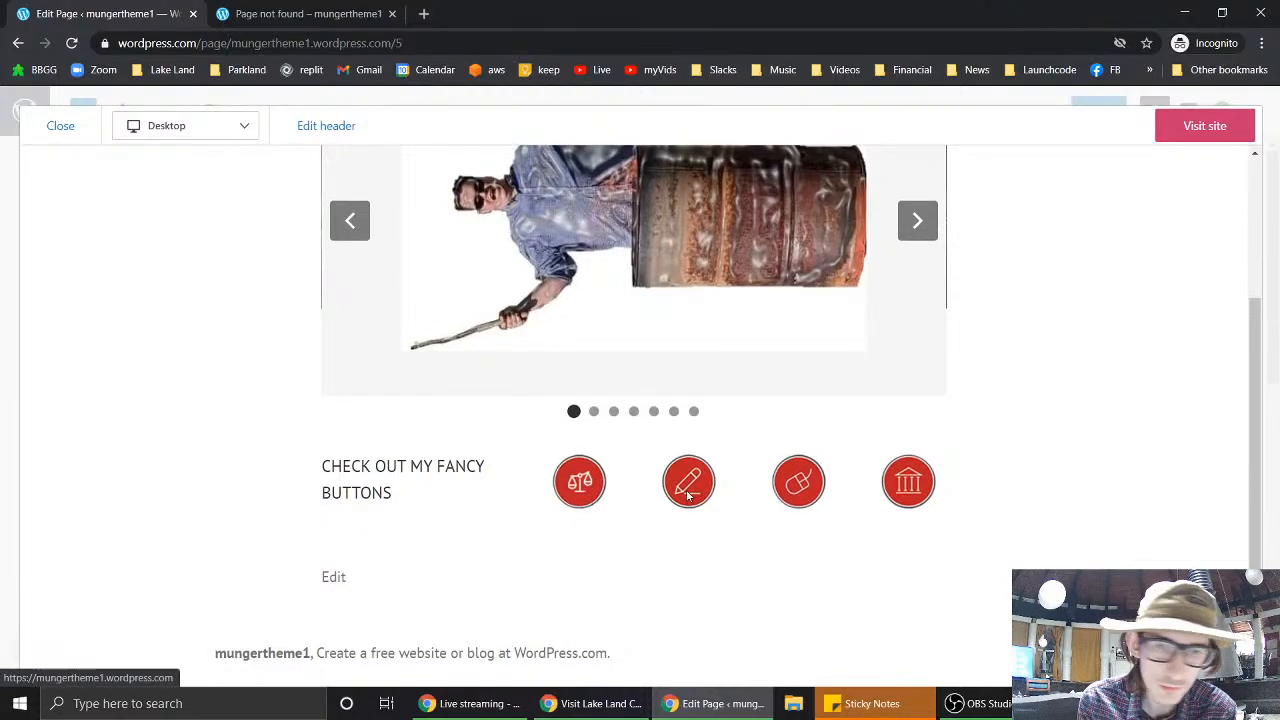
- Copy the Lake Land College homepage address and close the page-not-found tab
left_click(302, 16)
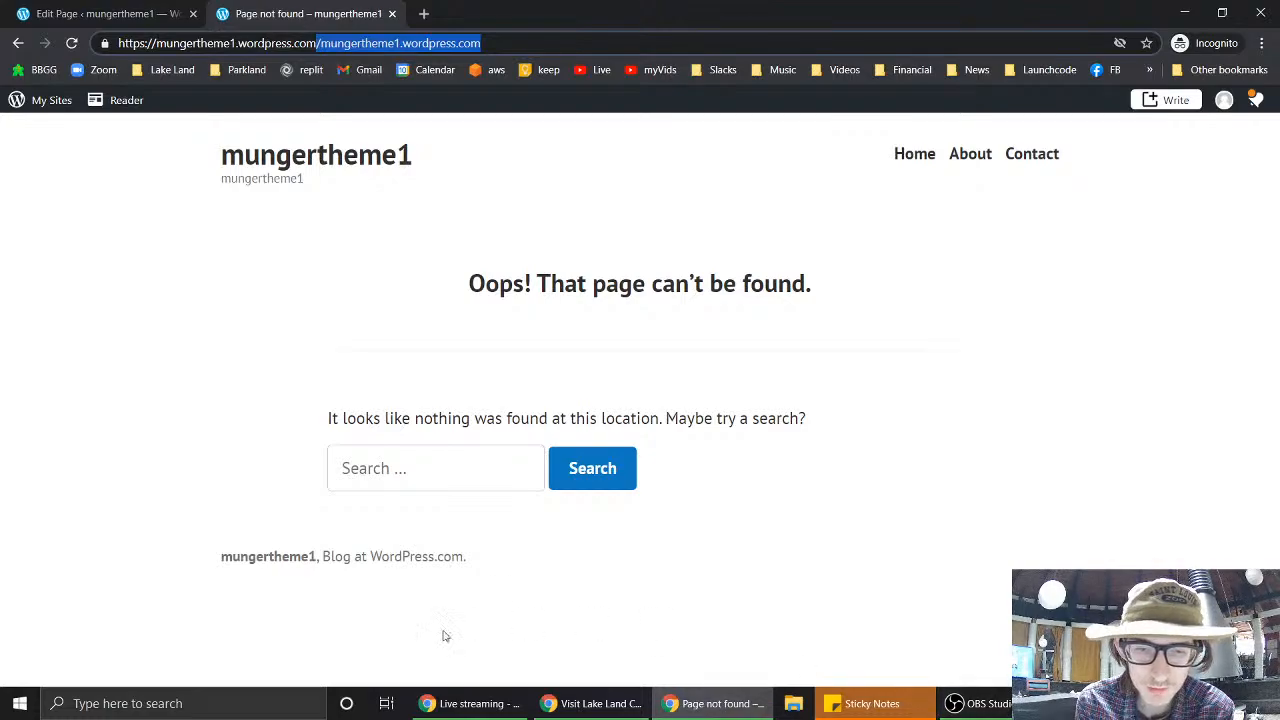
left_click(553, 697)
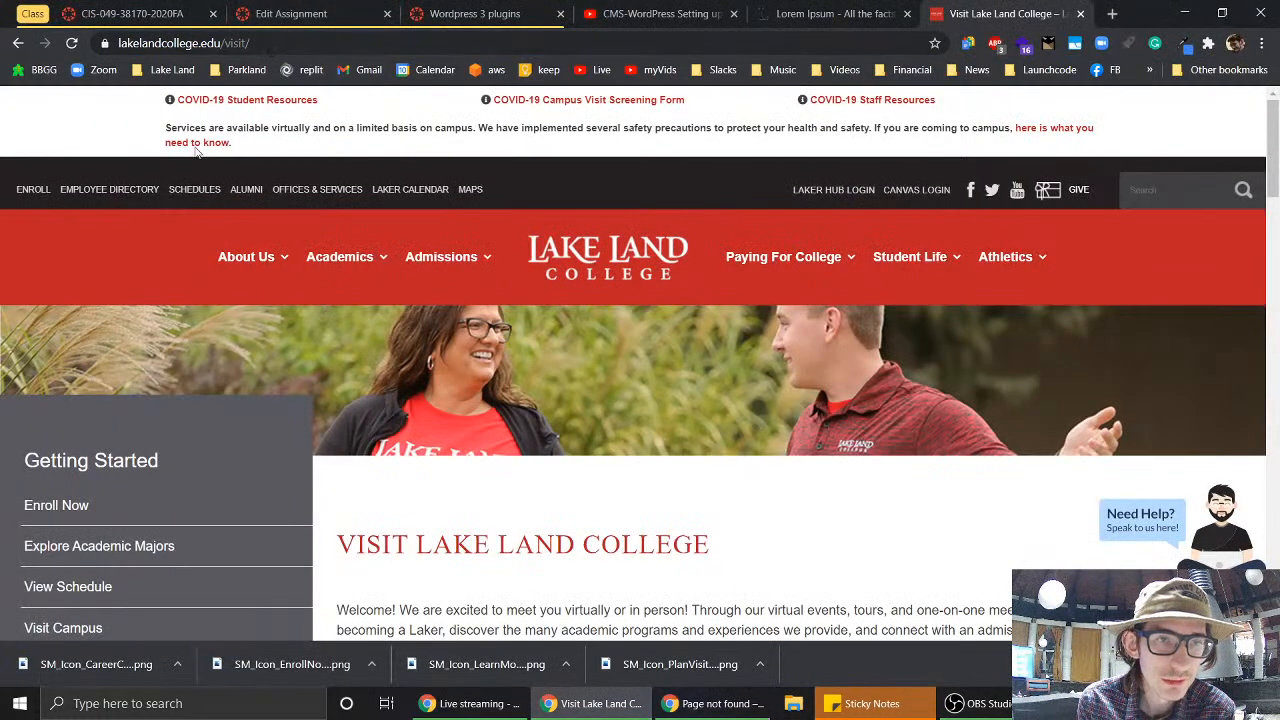
left_click(566, 262)
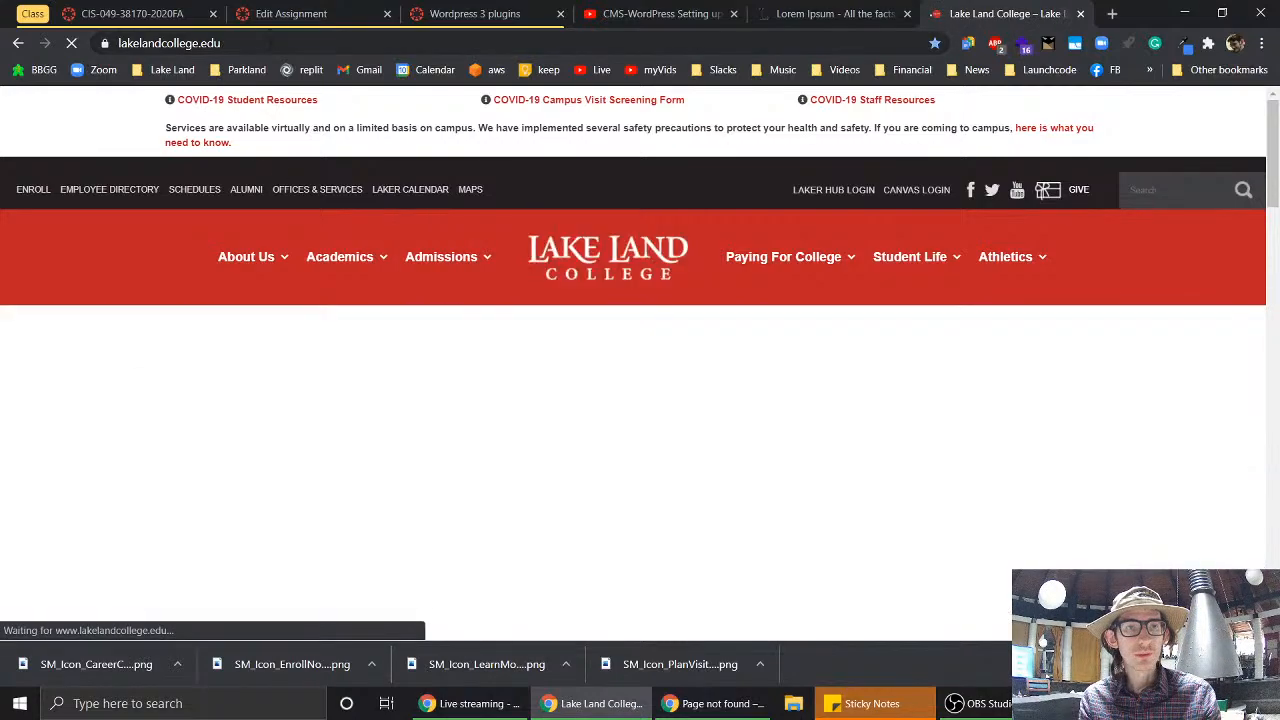
left_click(268, 43)
key("ctrl+c")
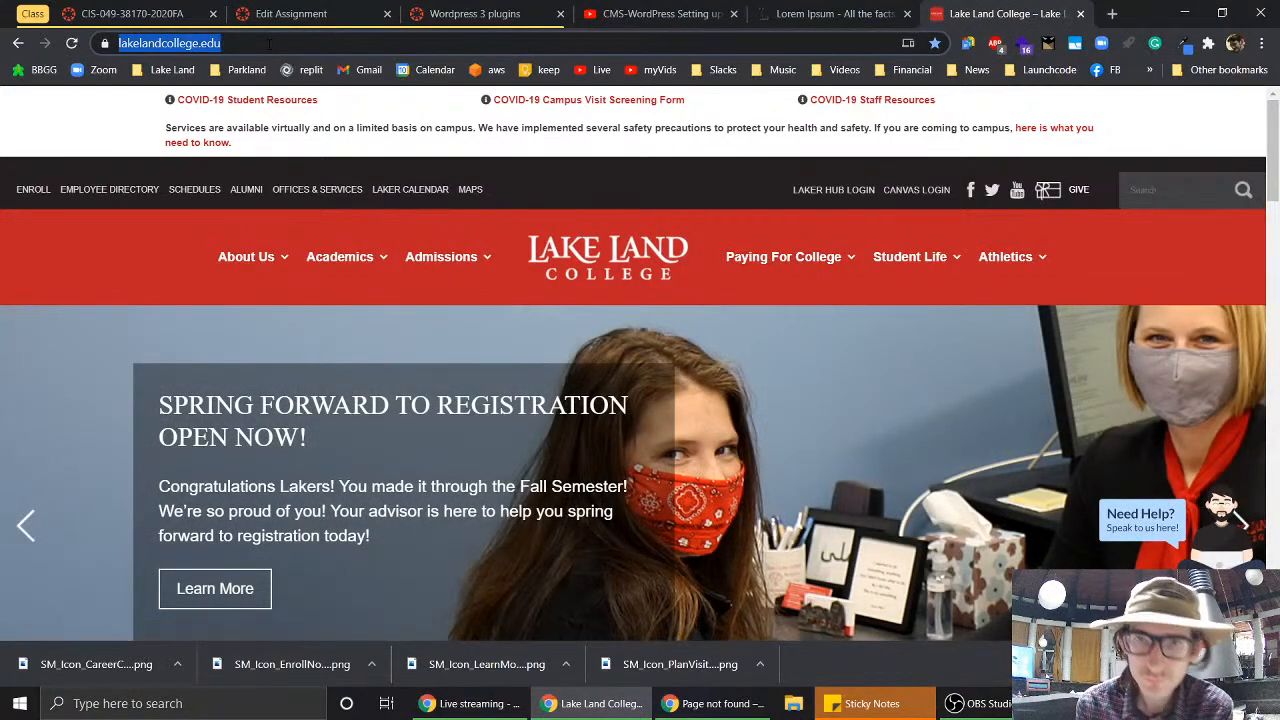
left_click(490, 703)
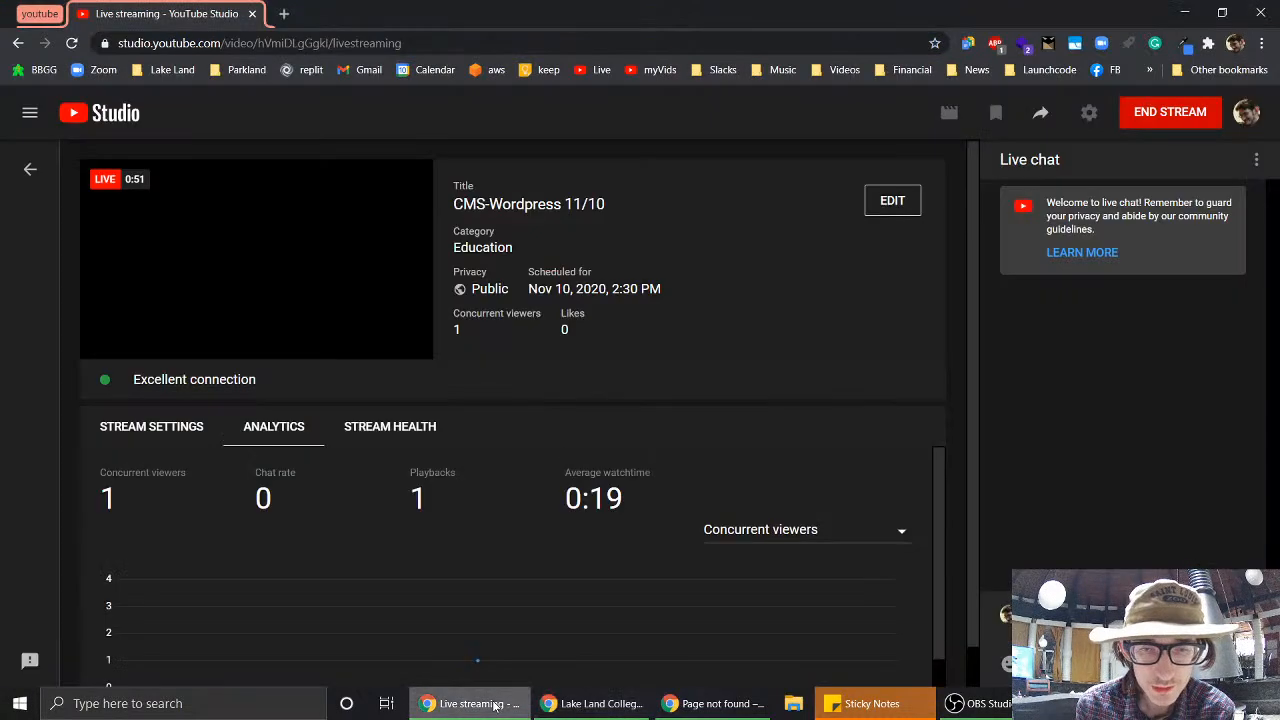
left_click(715, 703)
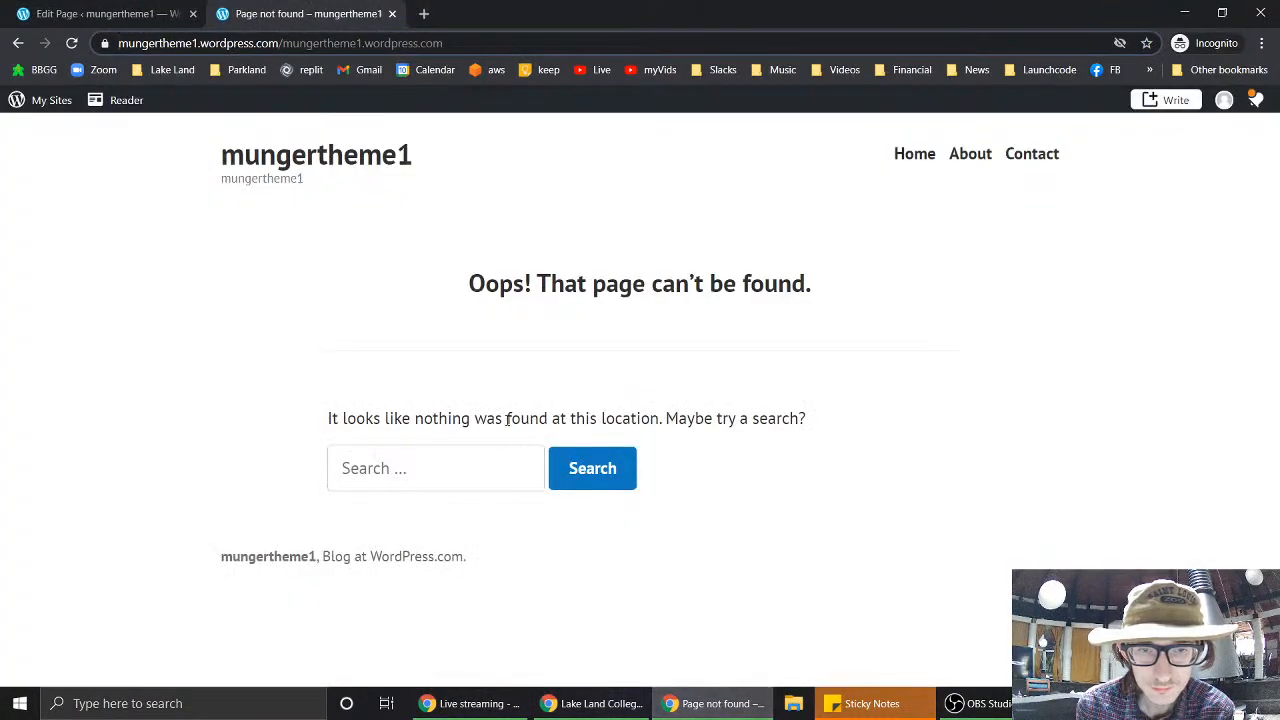
left_click(392, 14)
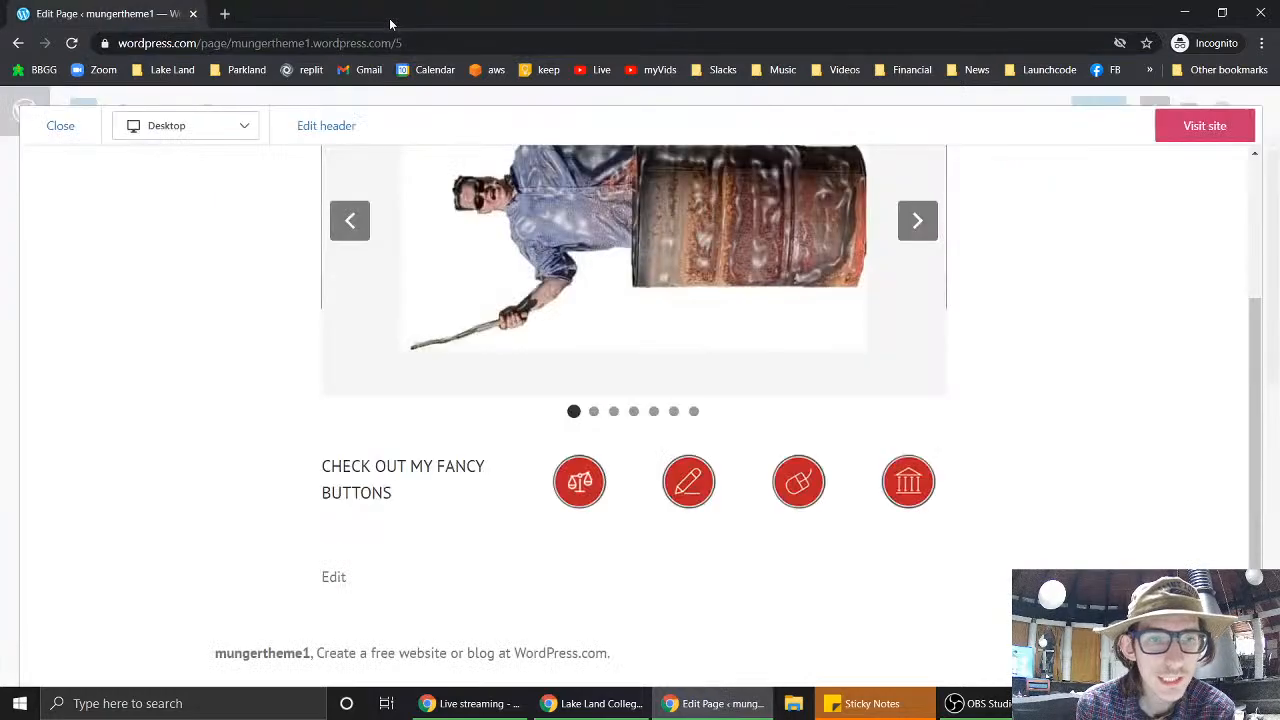
- Link the pencil button to the pasted lakelandcollege.edu address, update the page and preview it
left_click(61, 126)
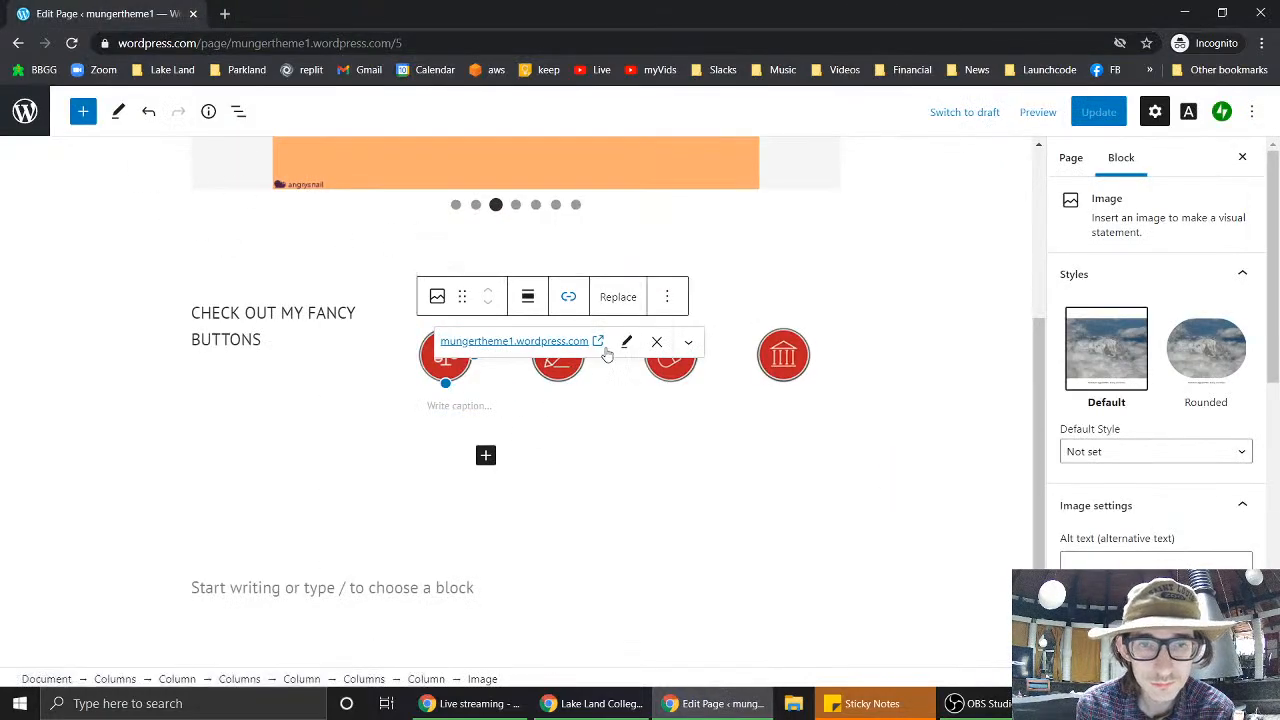
left_click(573, 372)
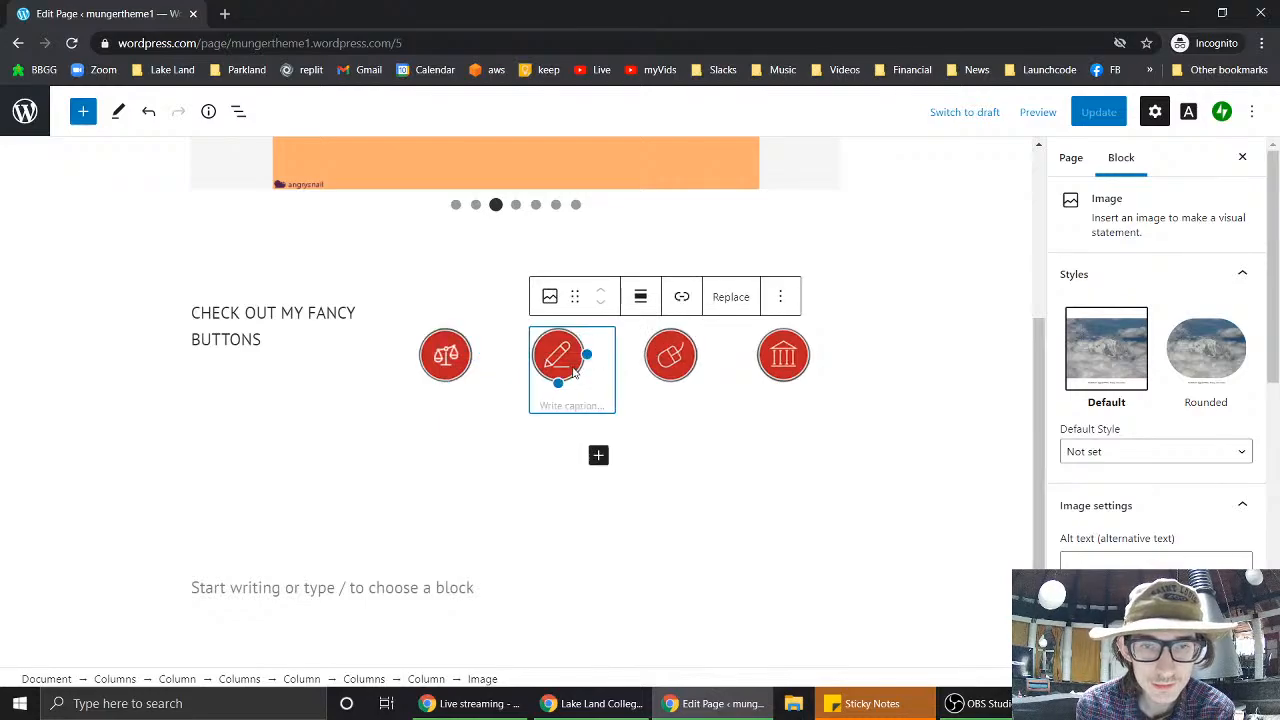
left_click(684, 299)
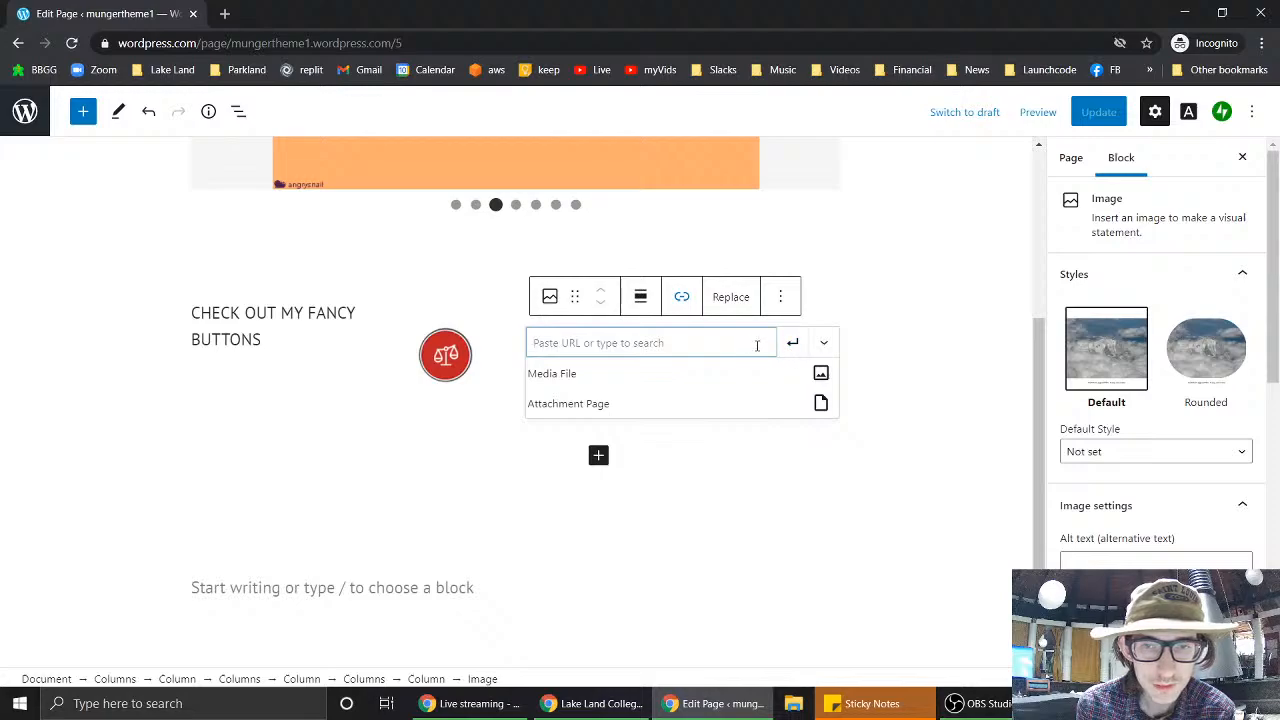
key("ctrl+v")
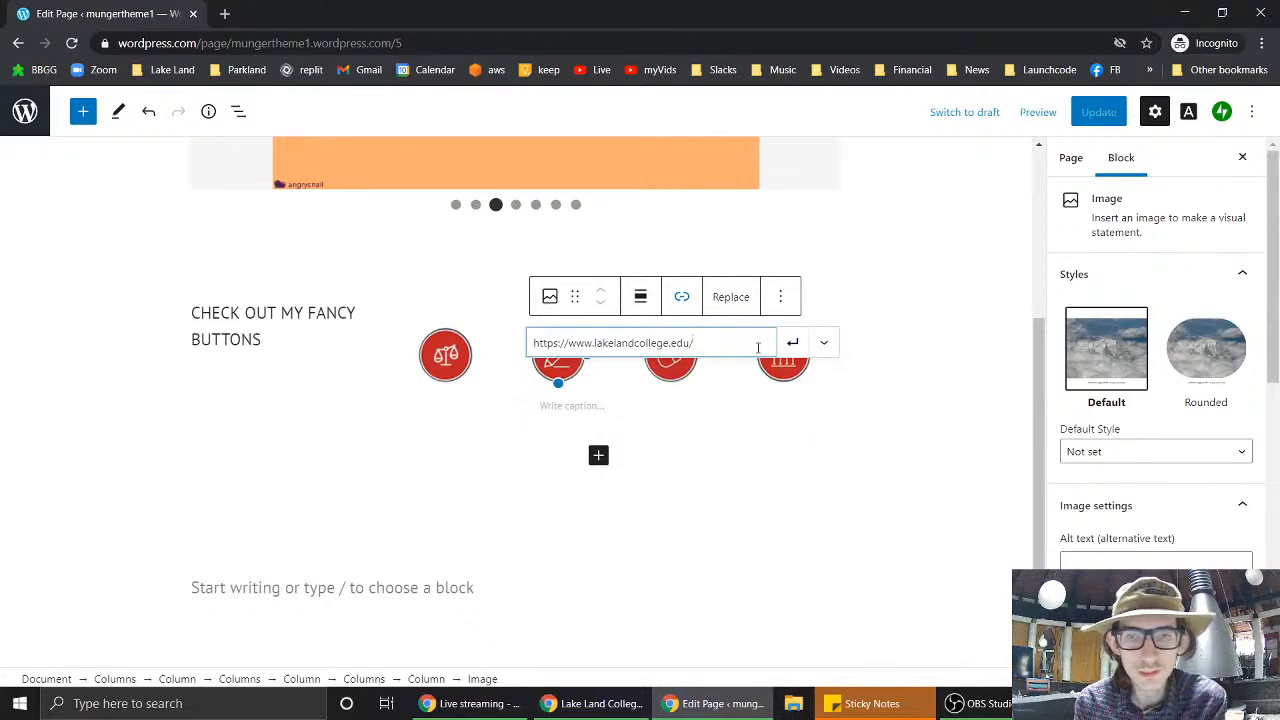
left_click(793, 345)
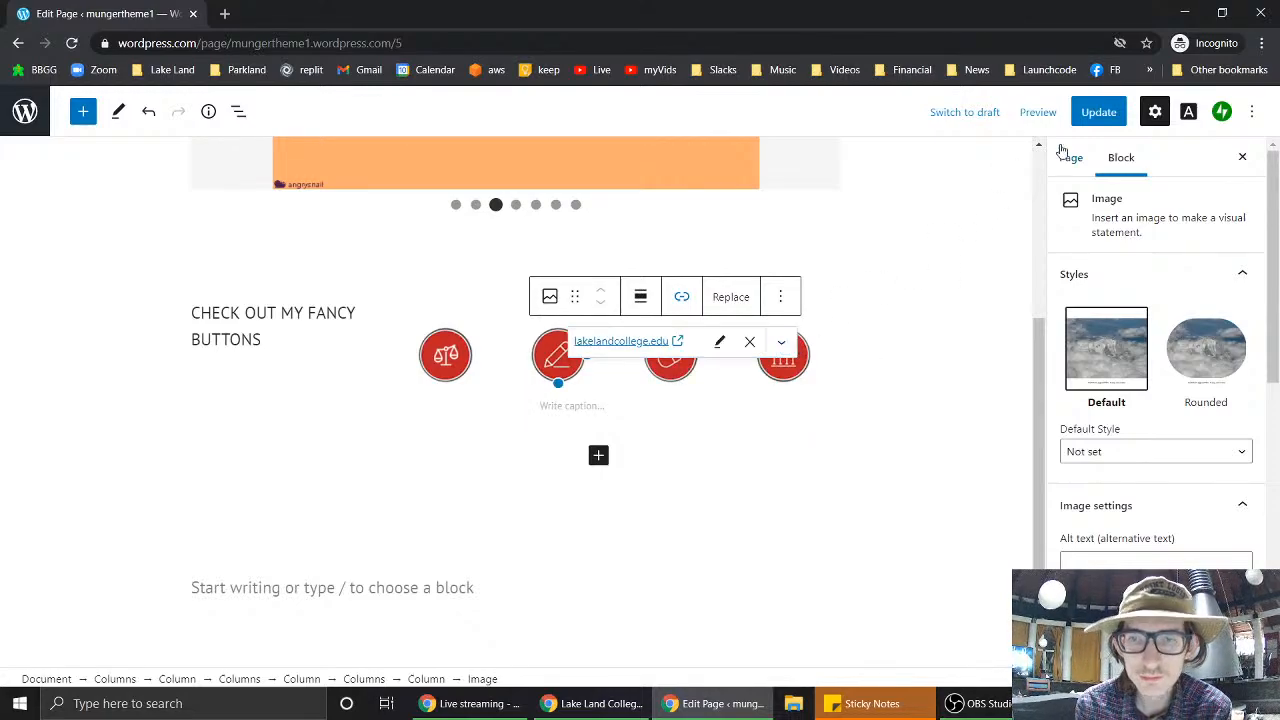
left_click(1099, 112)
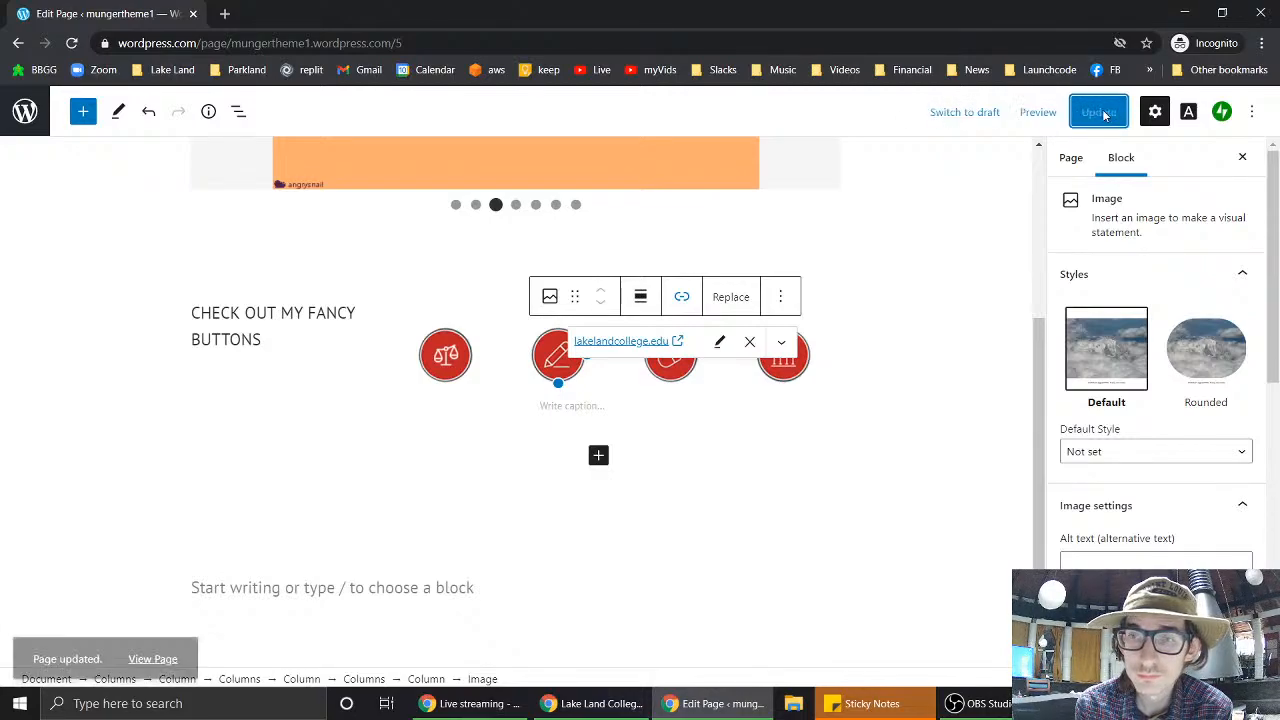
left_click(1028, 116)
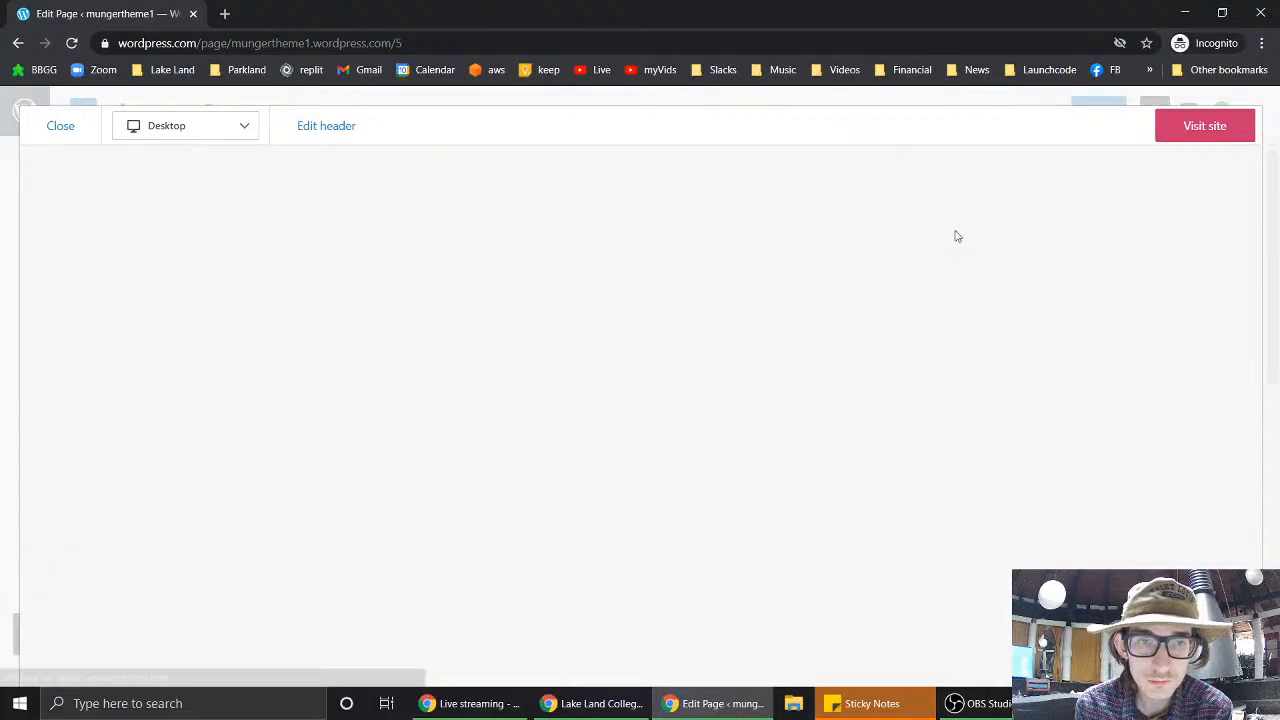
- Test the pencil button's Lake Land College link in the preview, then close it and the preview
scroll(180, 447, "down", 2)
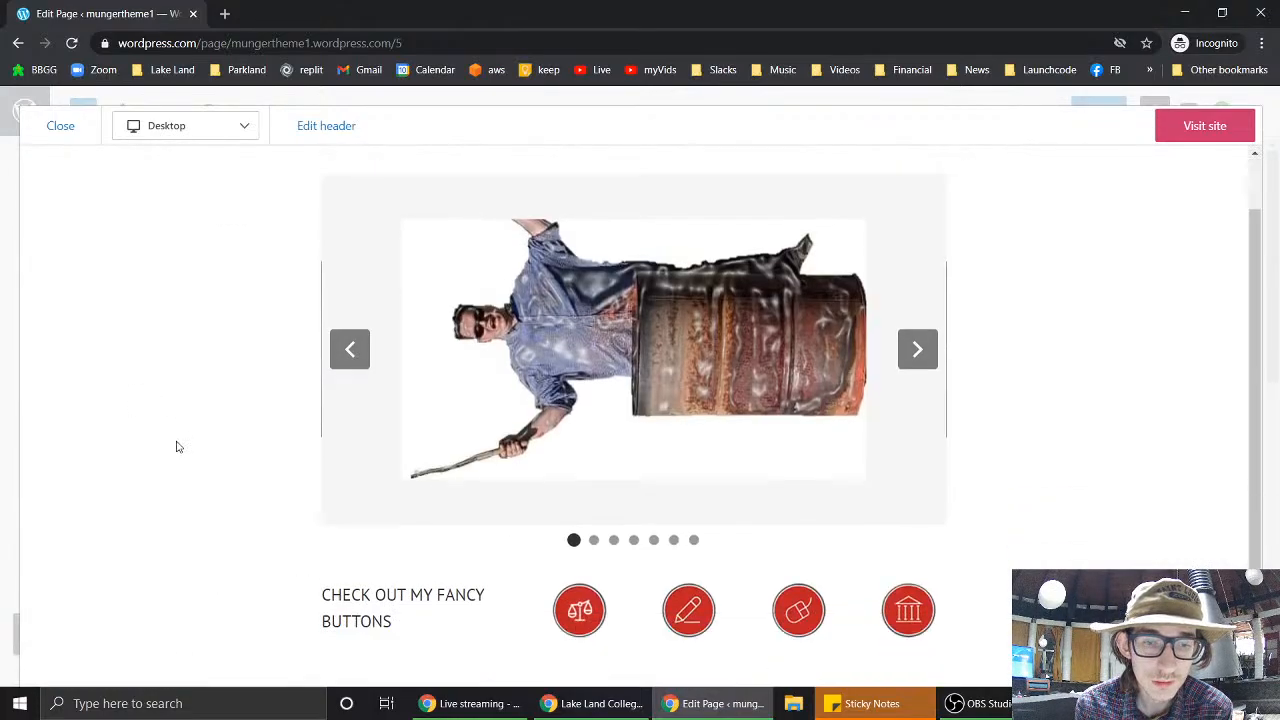
left_click(692, 485)
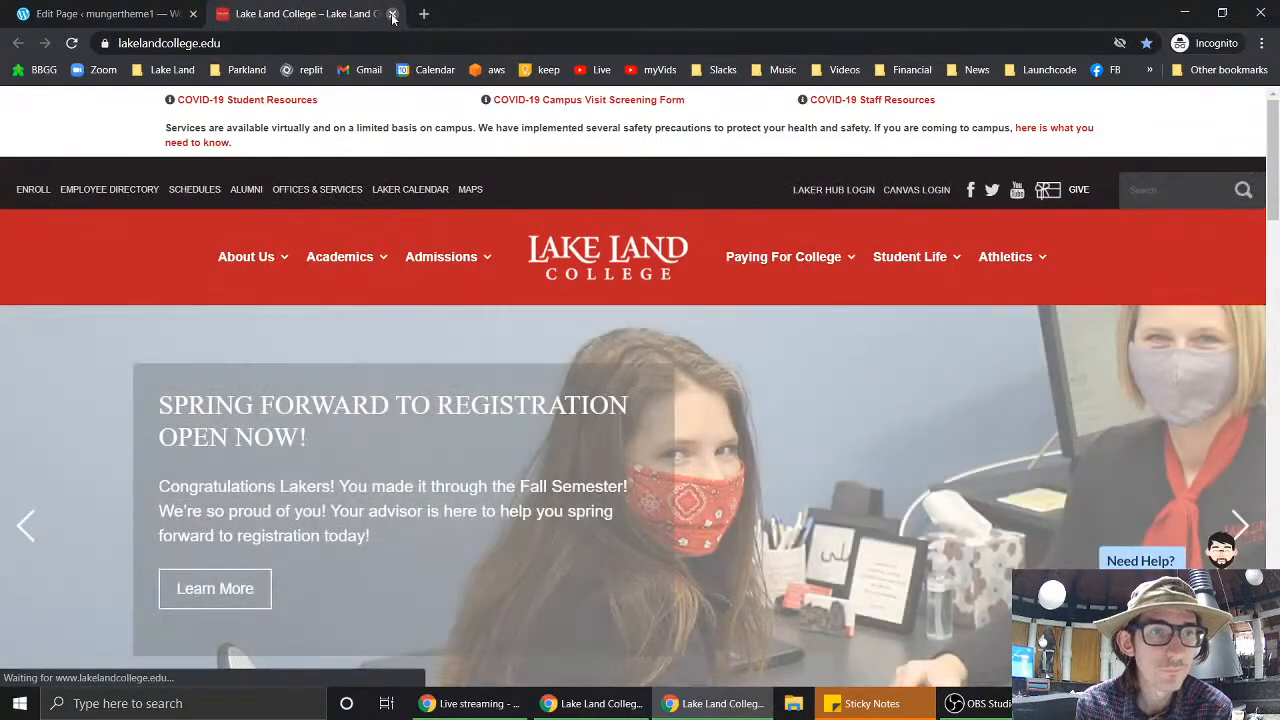
left_click(392, 13)
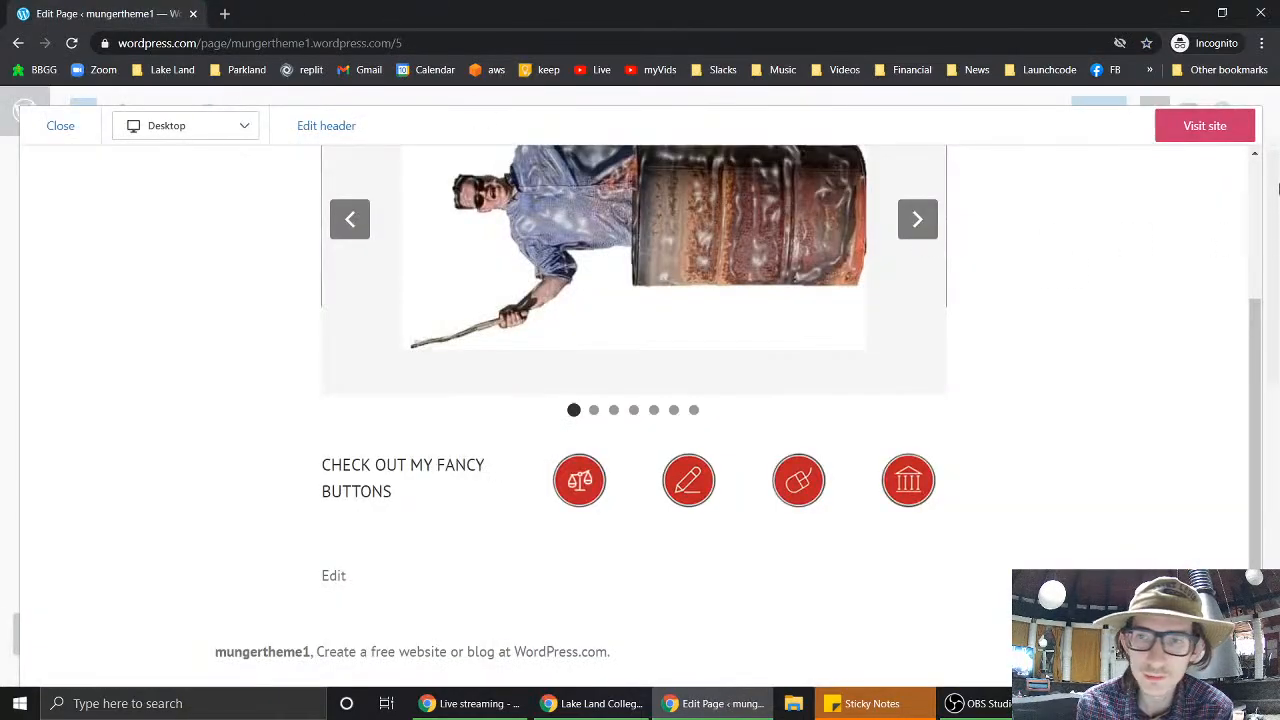
left_click(61, 127)
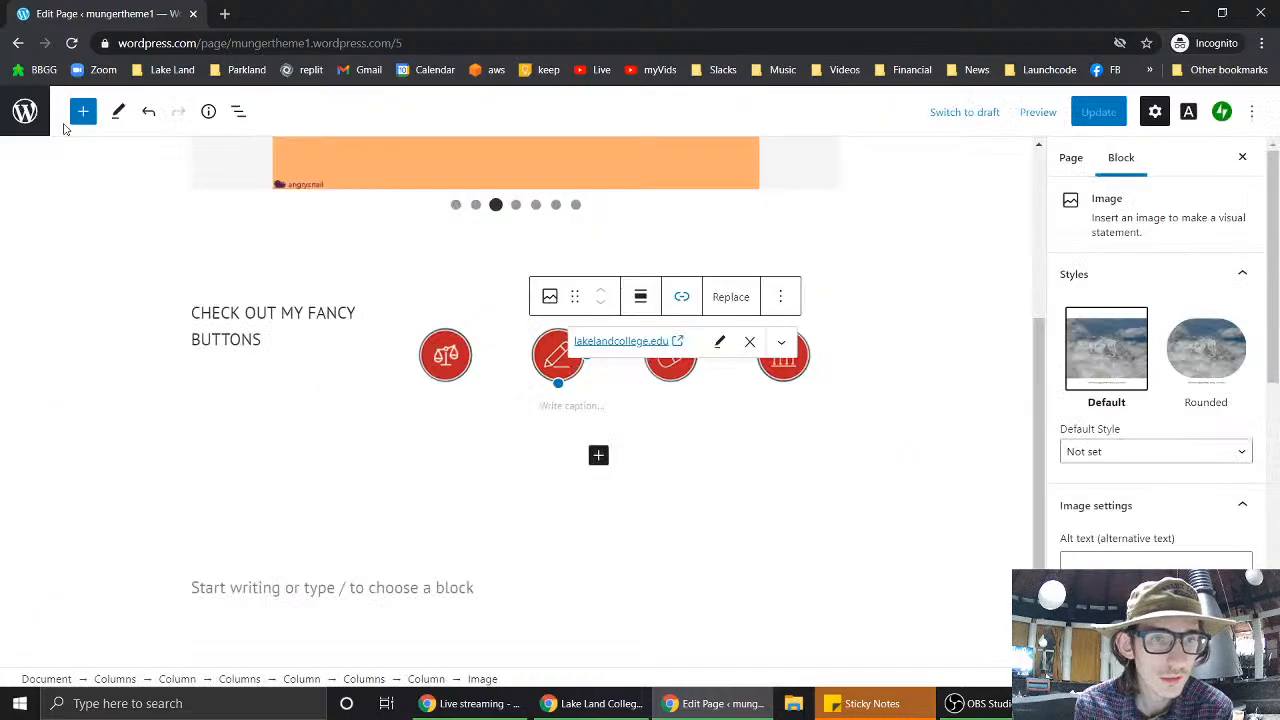
- Look over the college website's icon strip for reference, then go back to the page editor
scroll(147, 305, "up", 3)
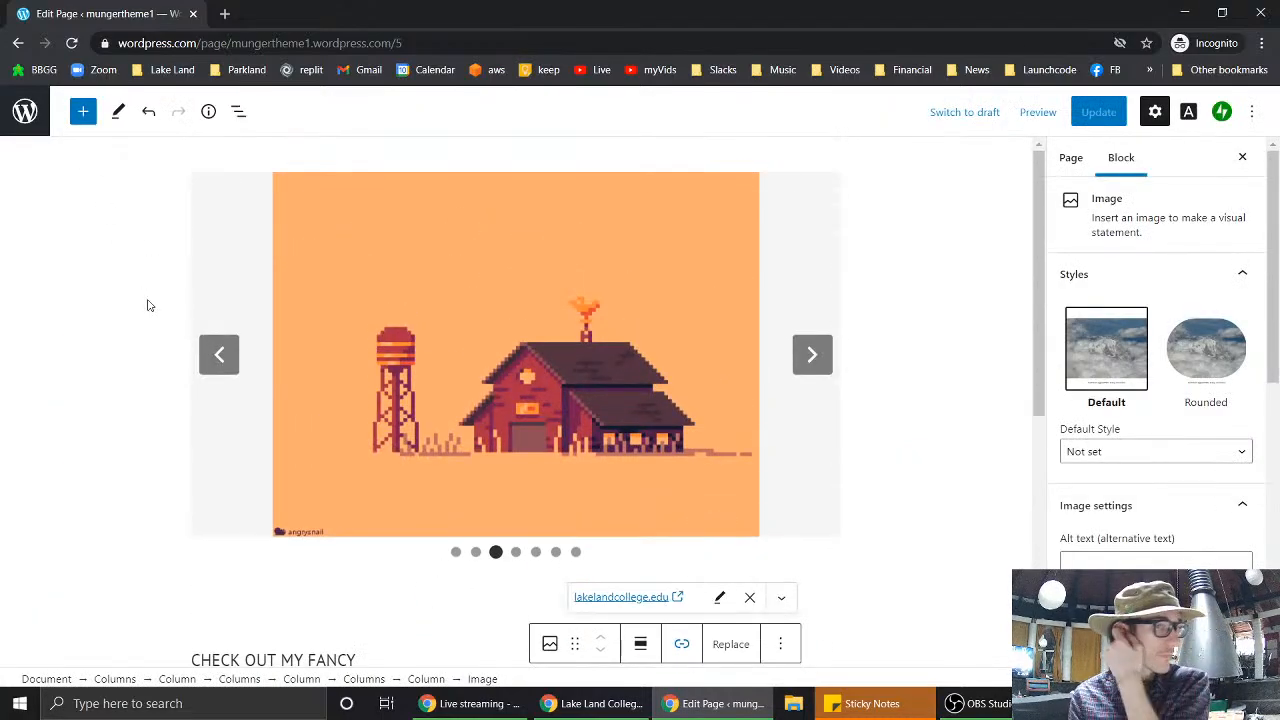
scroll(147, 305, "down", 1)
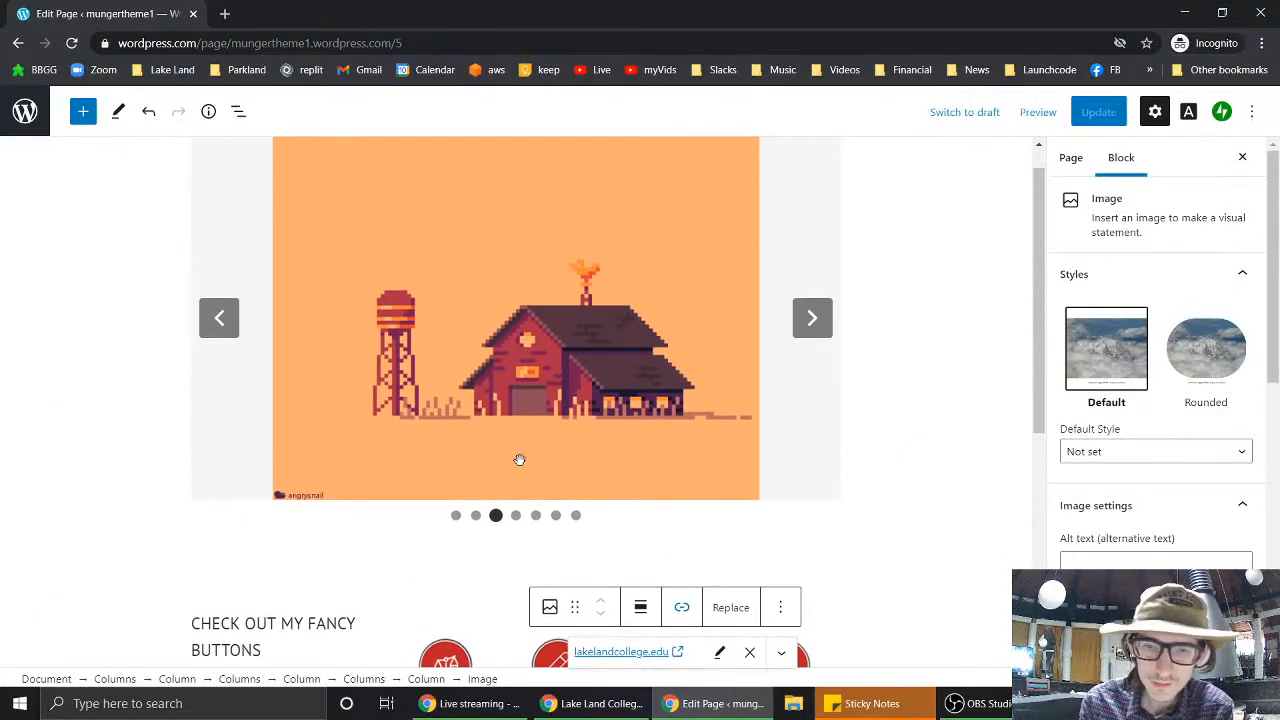
left_click(586, 704)
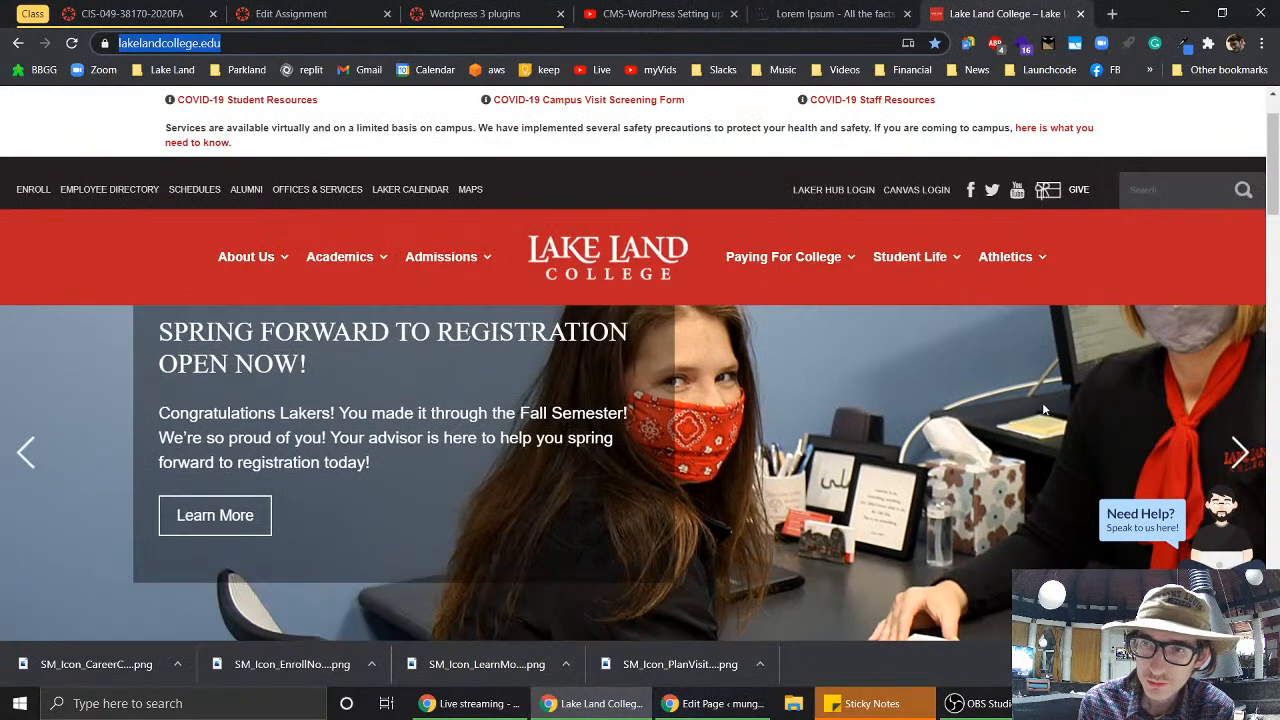
scroll(1042, 408, "down", 3)
scroll(1042, 408, "up", 2)
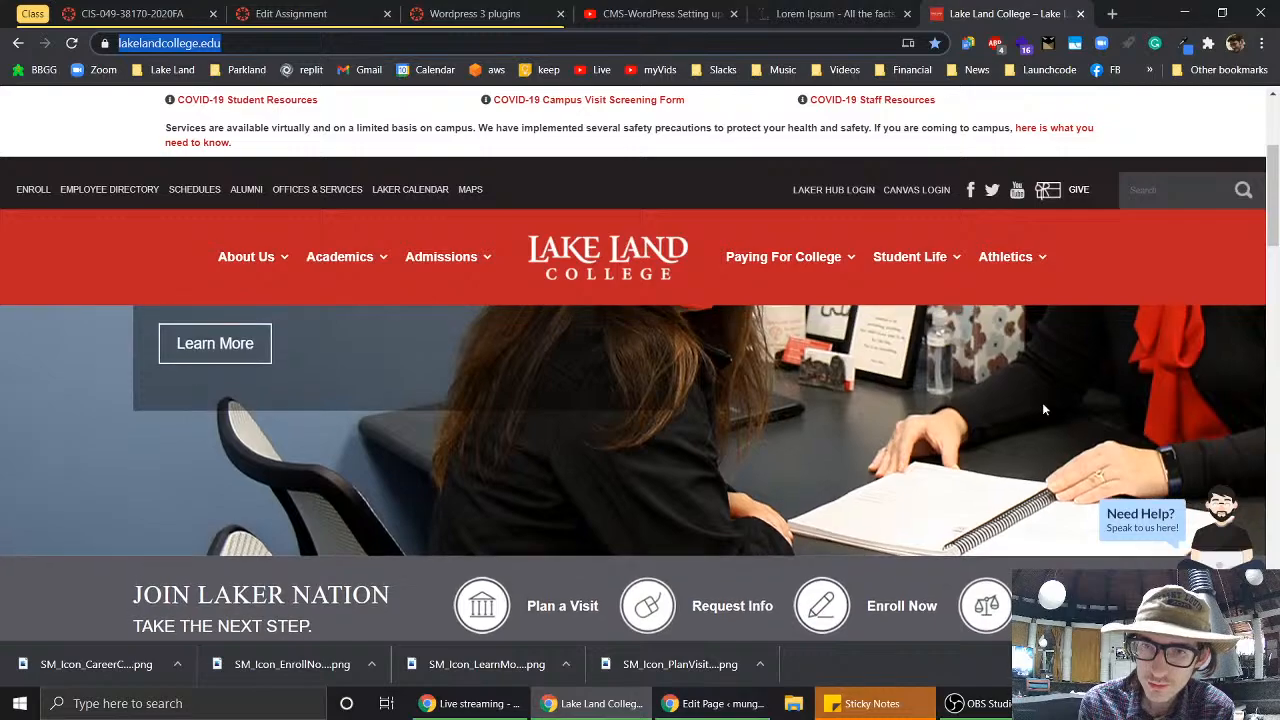
scroll(1043, 408, "up", 2)
mouse_move(790, 257)
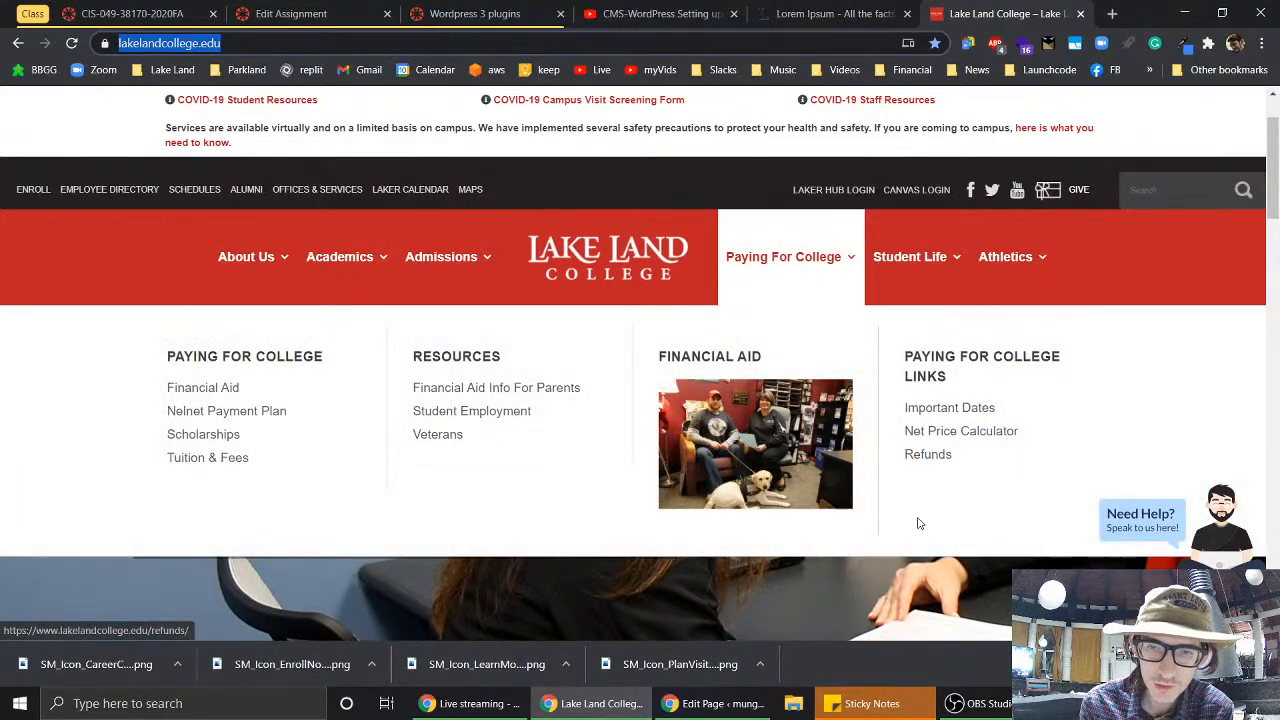
scroll(930, 575, "down", 3)
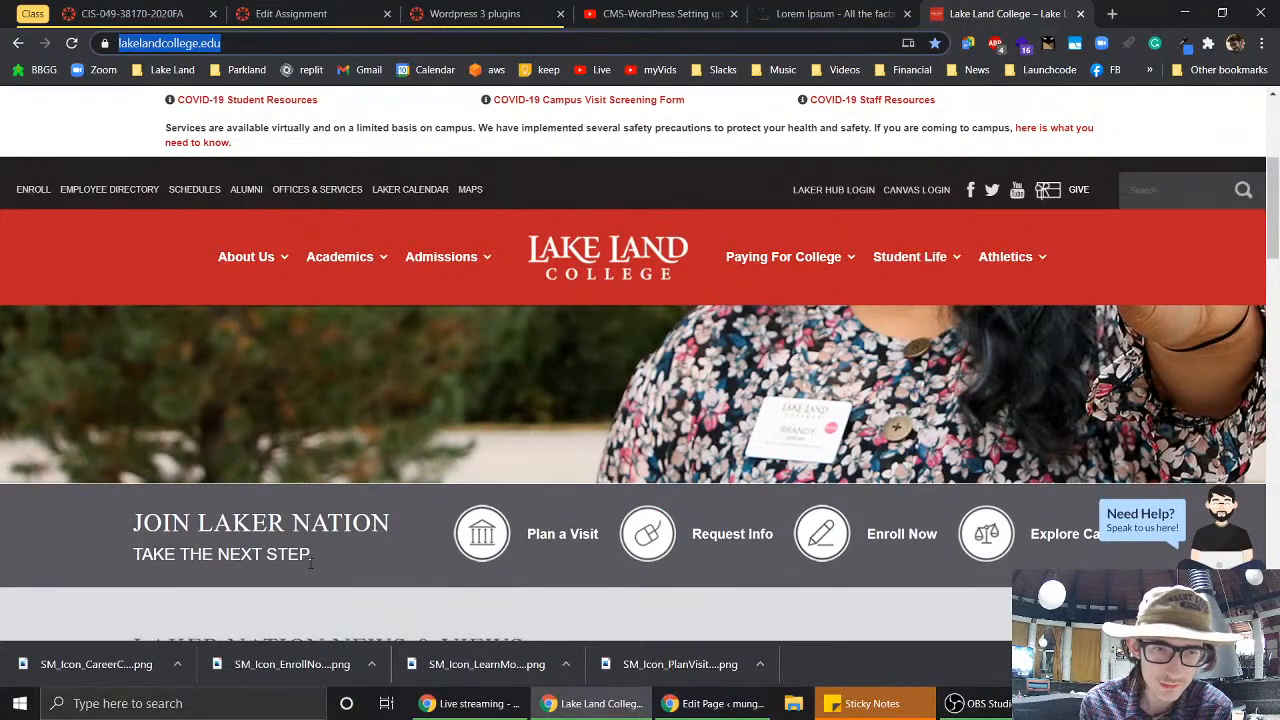
left_click(740, 703)
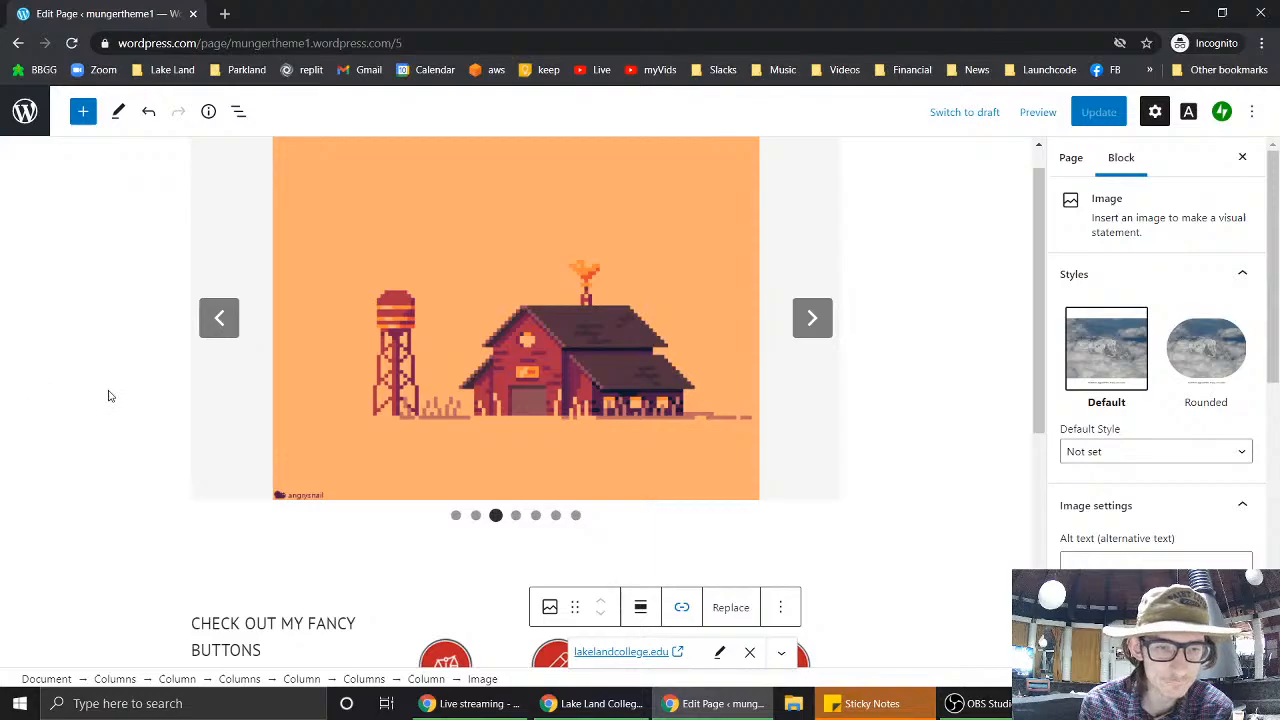
- Select the Columns block holding the heading and four icon buttons and expand its Color settings
scroll(110, 396, "down", 3)
left_click(332, 331)
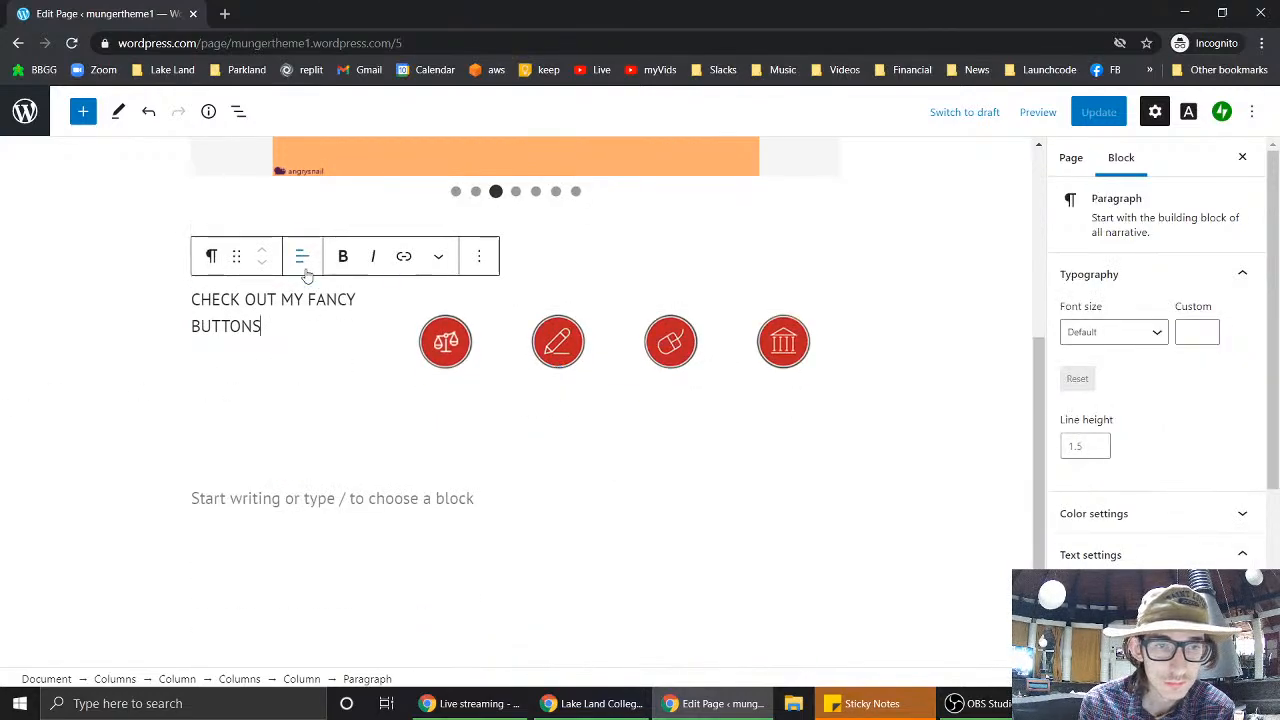
left_click(160, 343)
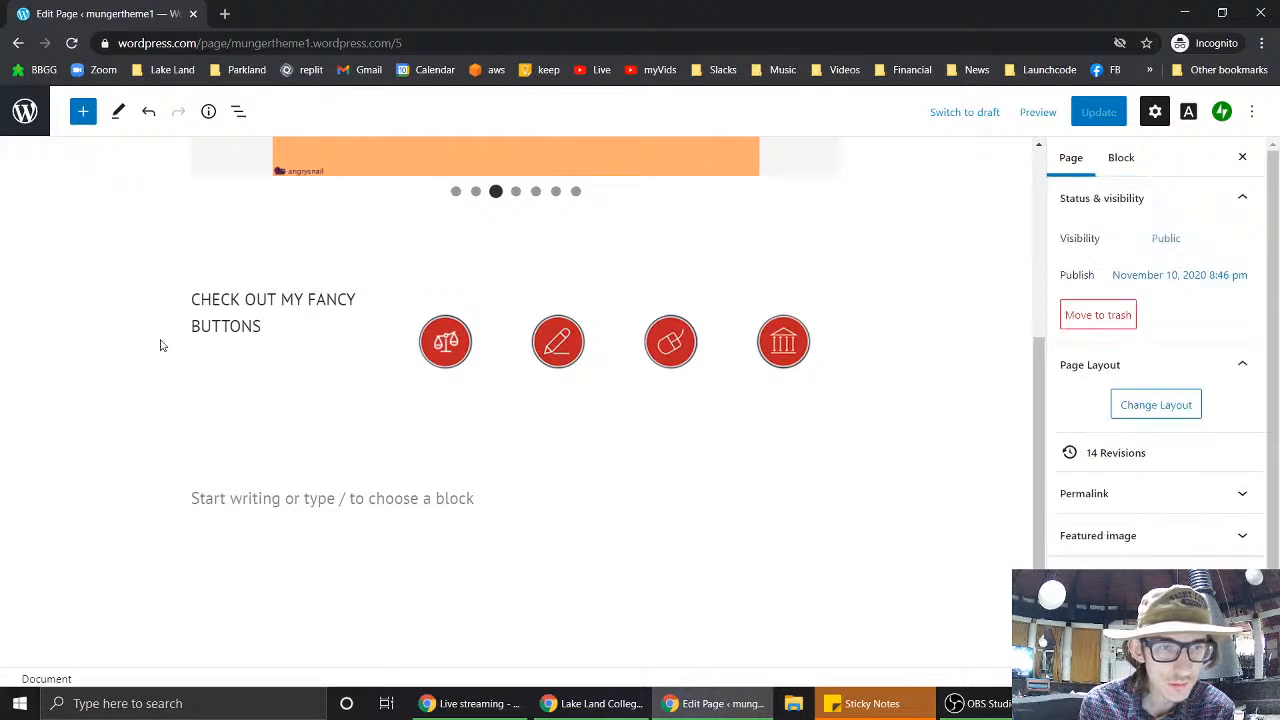
left_click(226, 387)
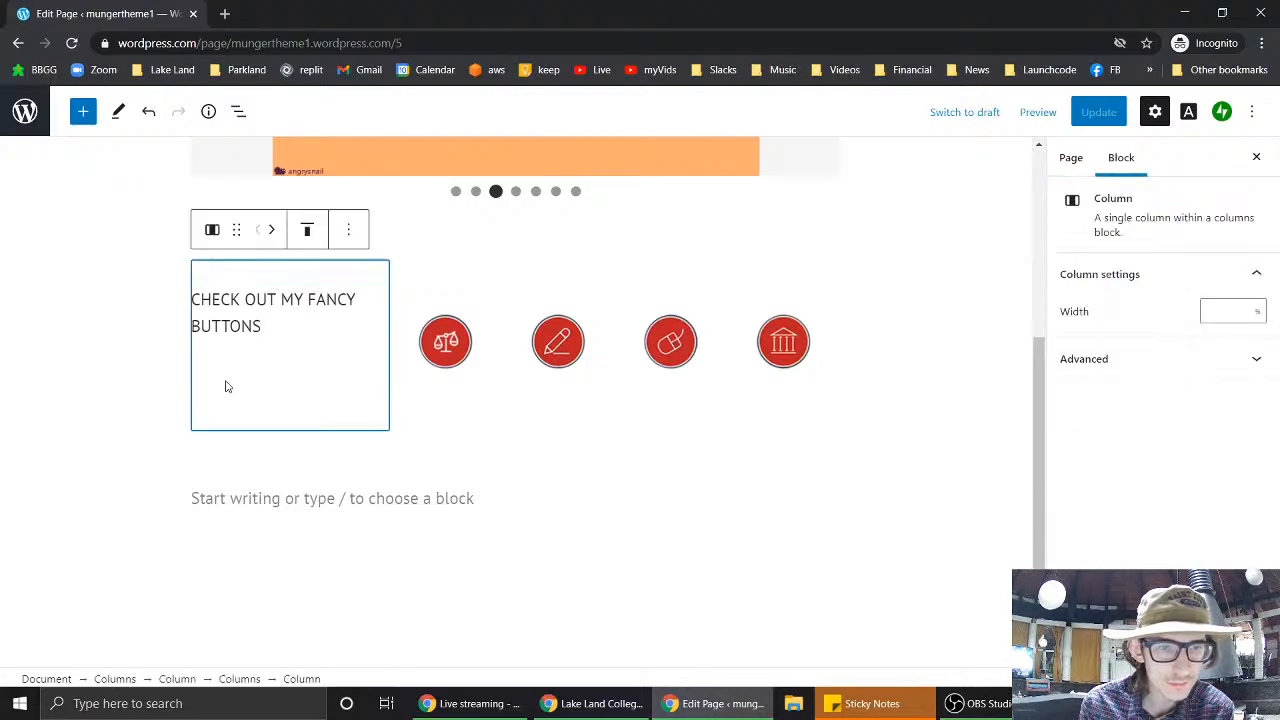
left_click(405, 426)
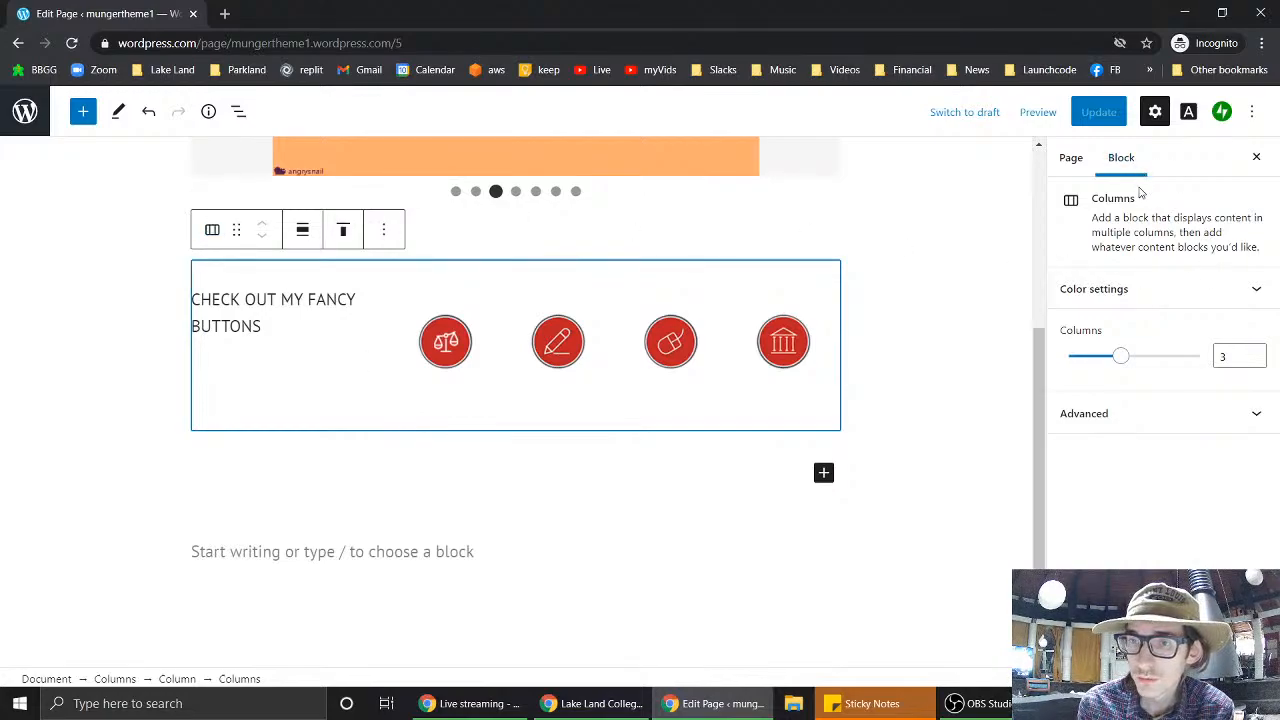
left_click(1120, 299)
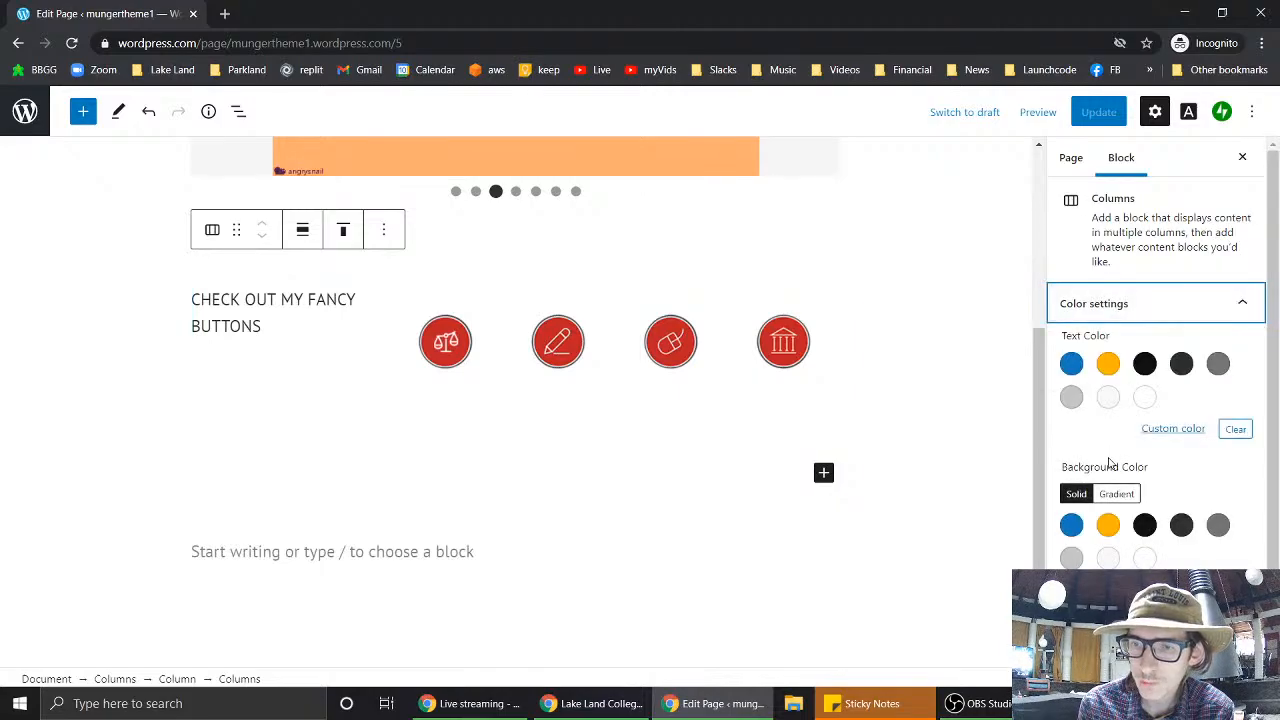
scroll(1120, 462, "down", 1)
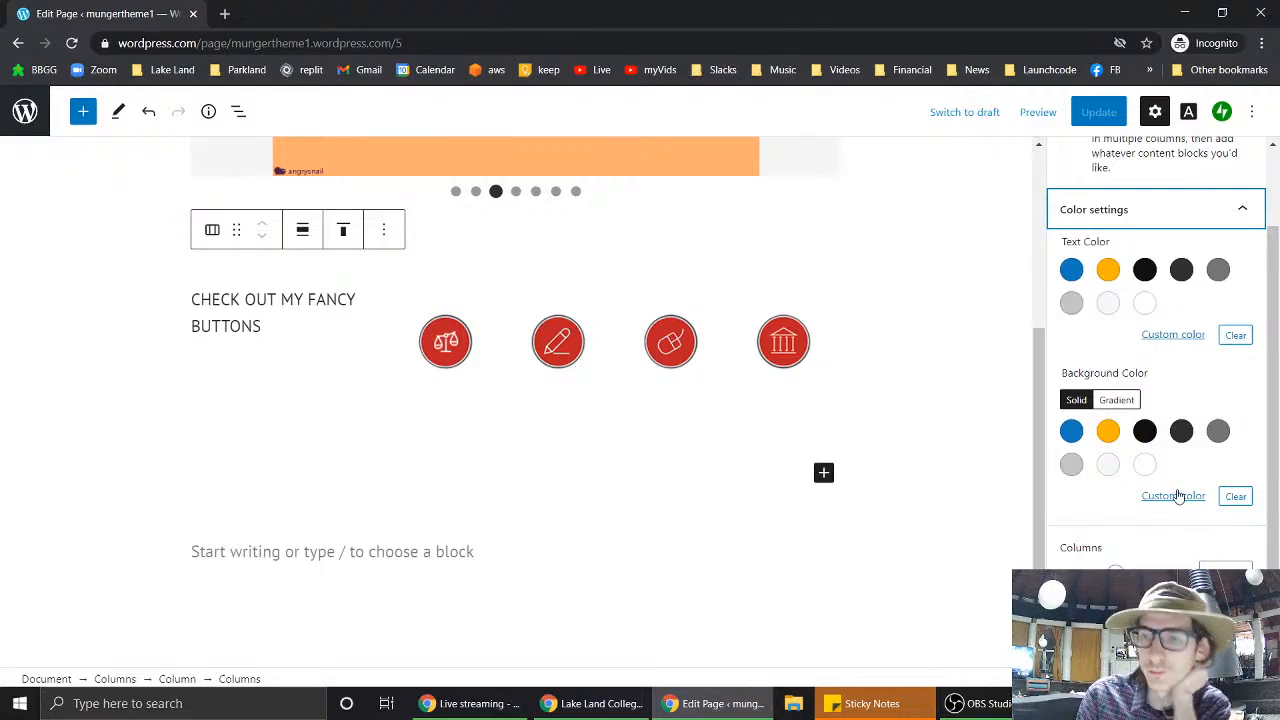
- Give the row a light grey background, try six columns, revert to three, and expand Advanced
left_click(1071, 465)
left_click(1071, 467)
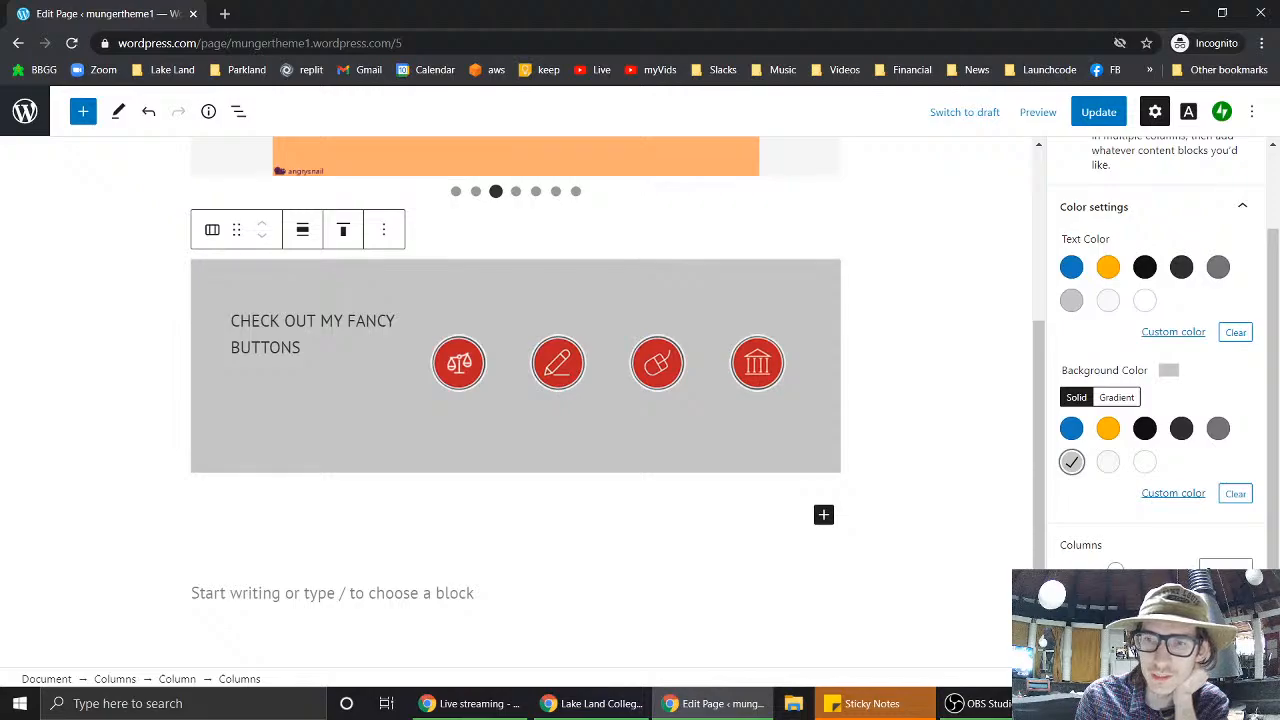
left_click_drag(1116, 571, 1249, 562)
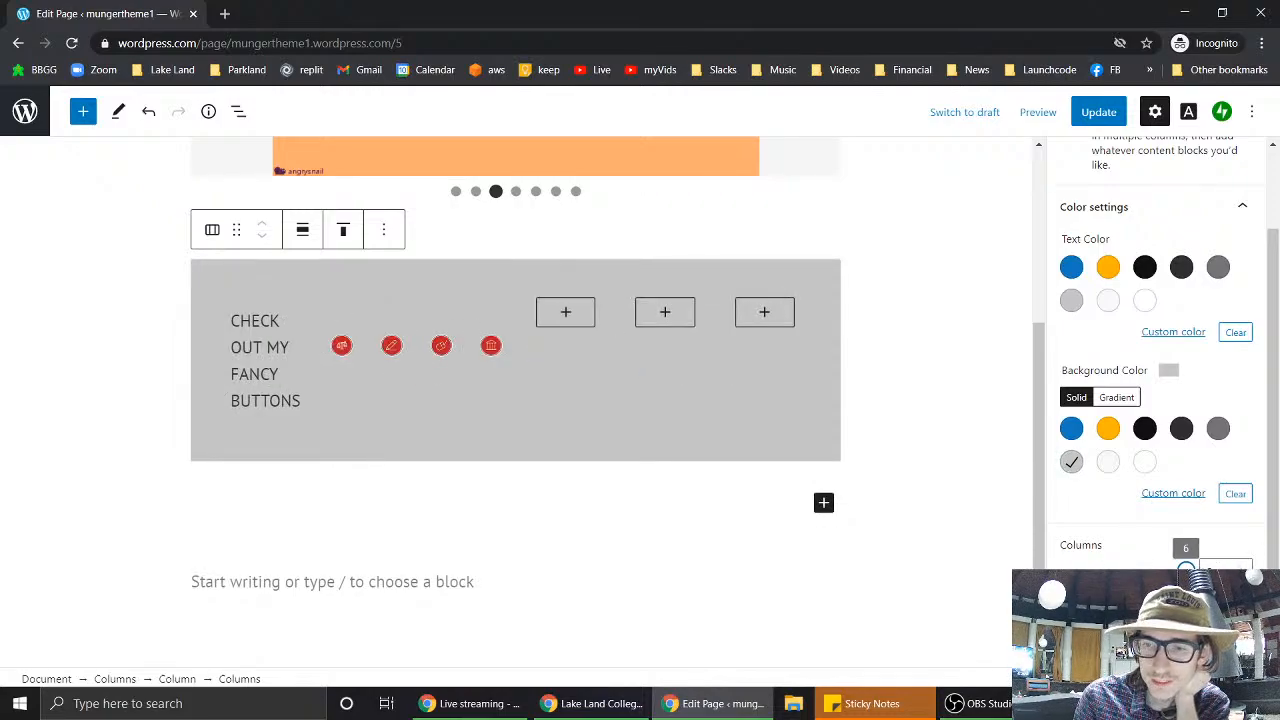
left_click_drag(1249, 562, 1116, 569)
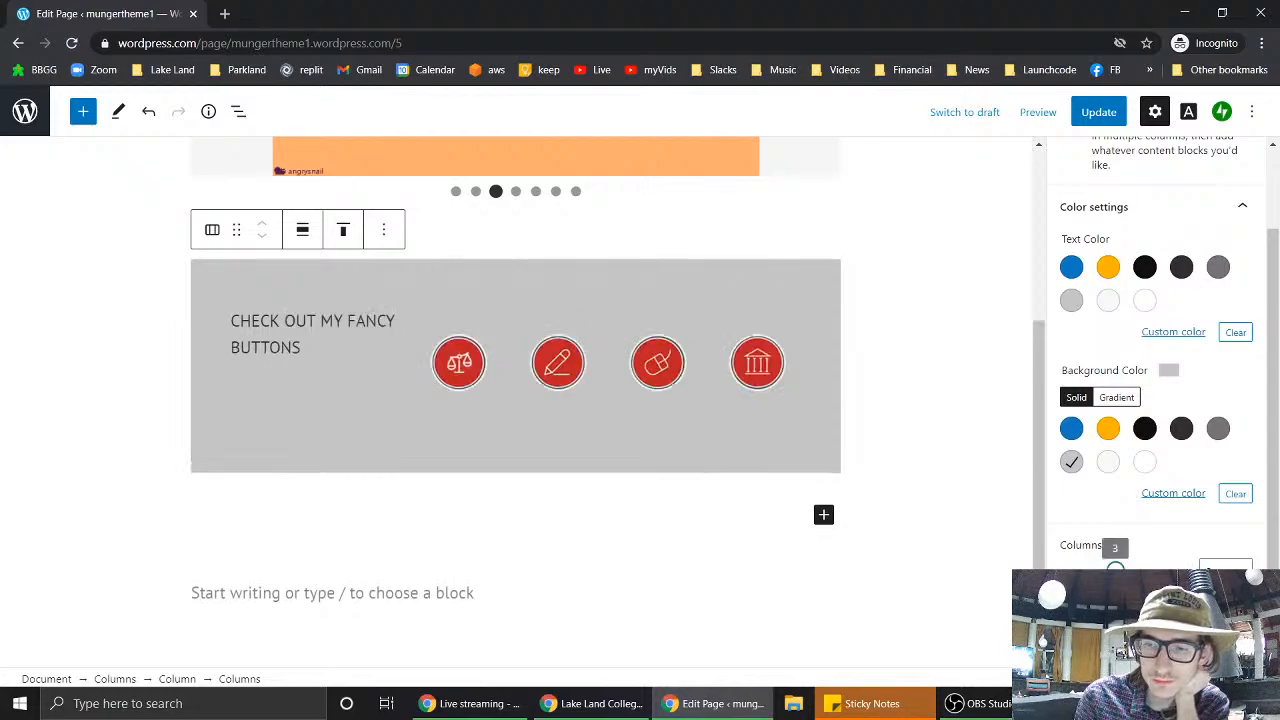
left_click(1144, 628)
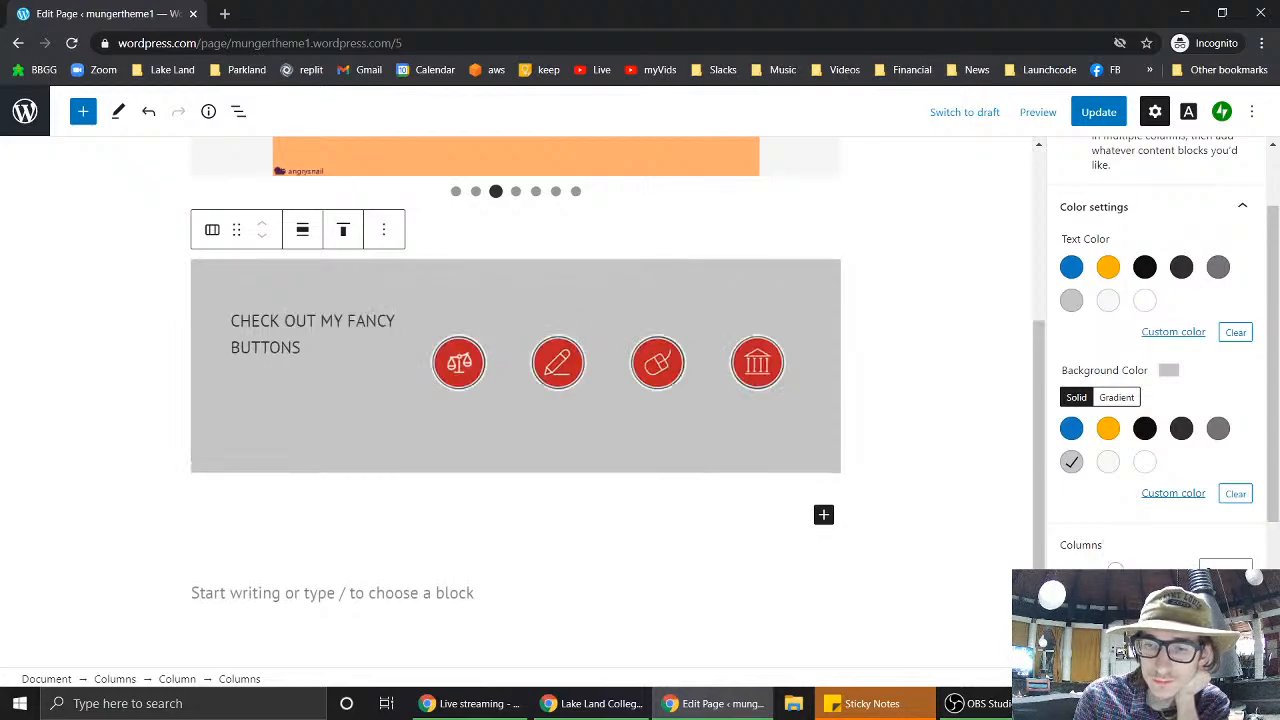
scroll(1156, 400, "up", 5)
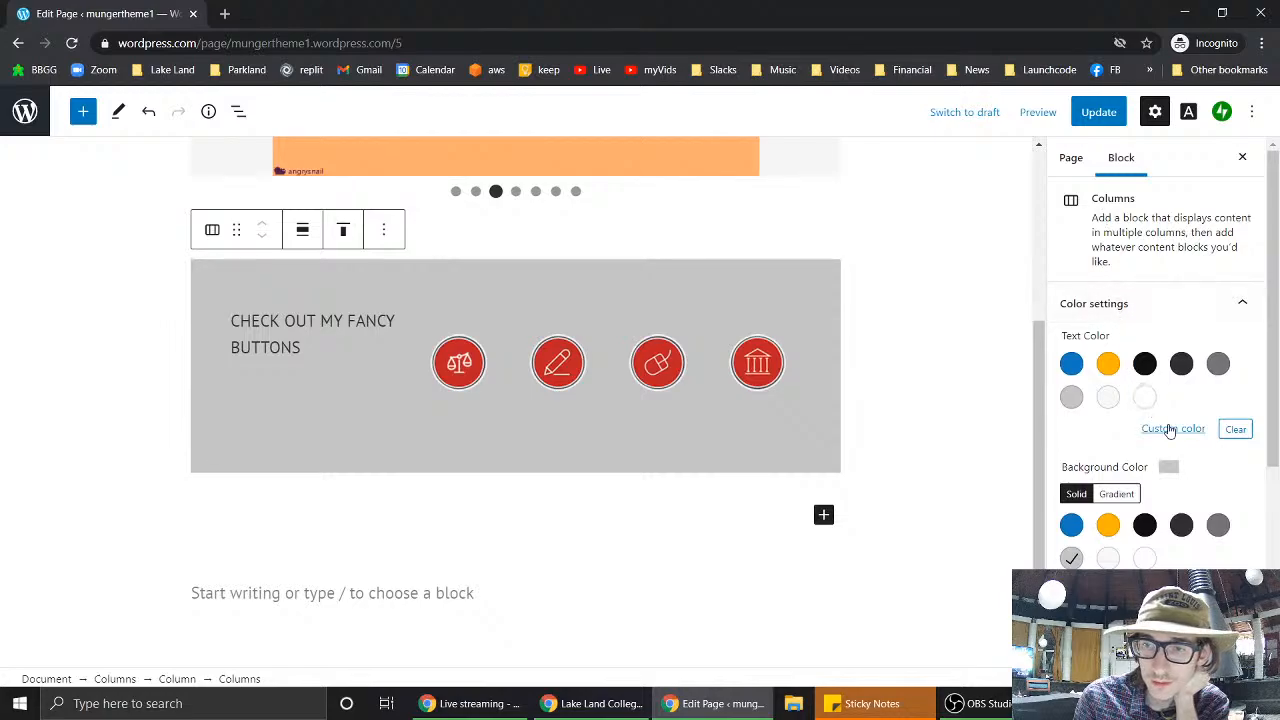
- Select the Slideshow block to view its seven-slide Fade, Full Size, autoplay-off settings
scroll(643, 285, "up", 3)
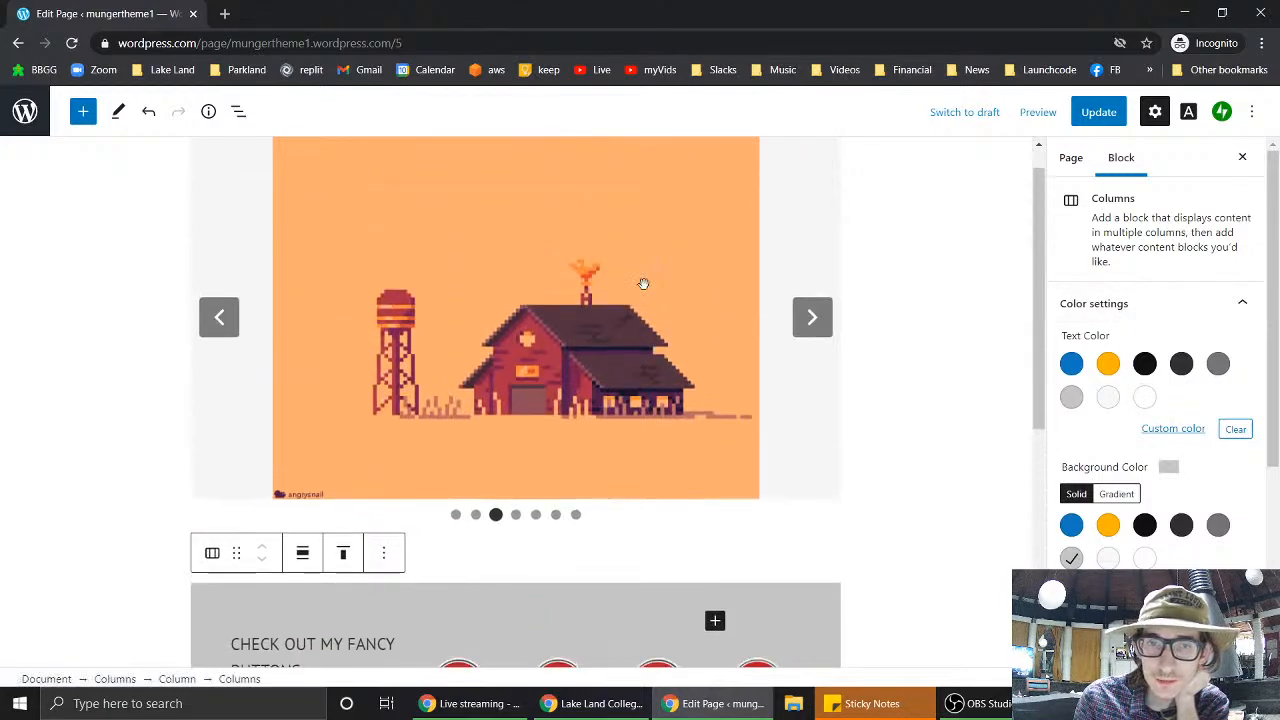
left_click(857, 454)
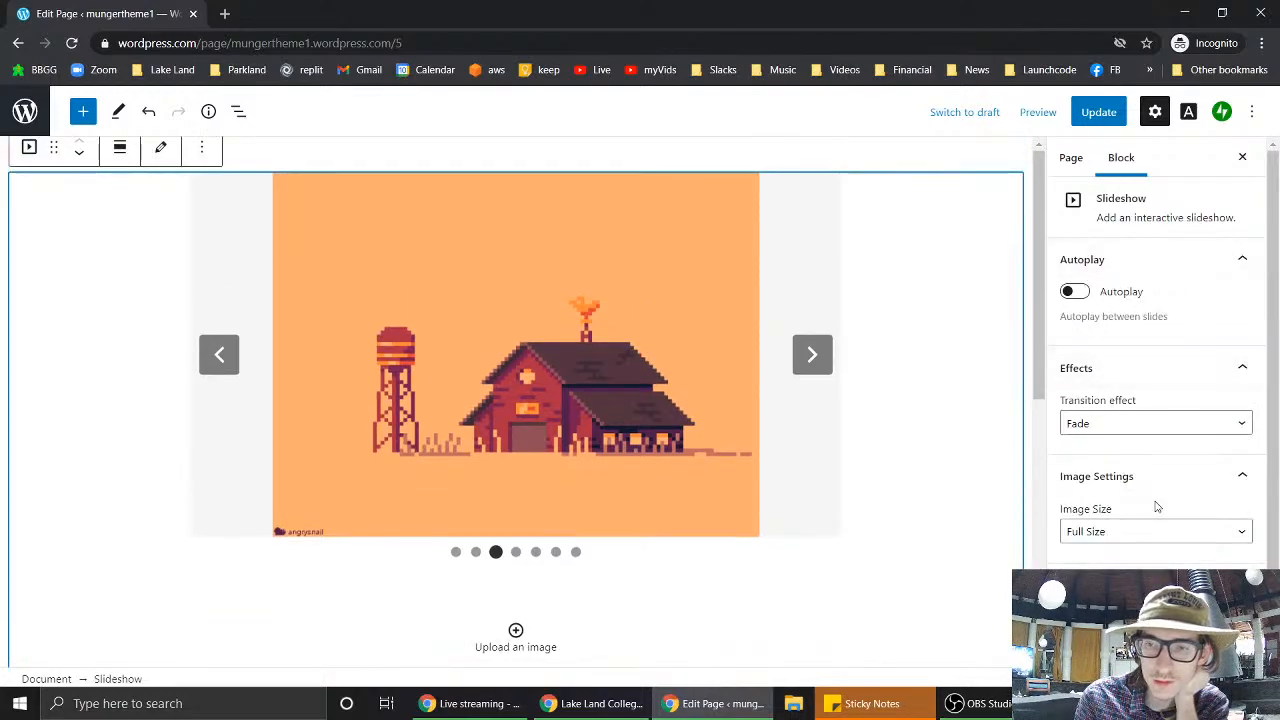
scroll(1139, 298, "down", 1)
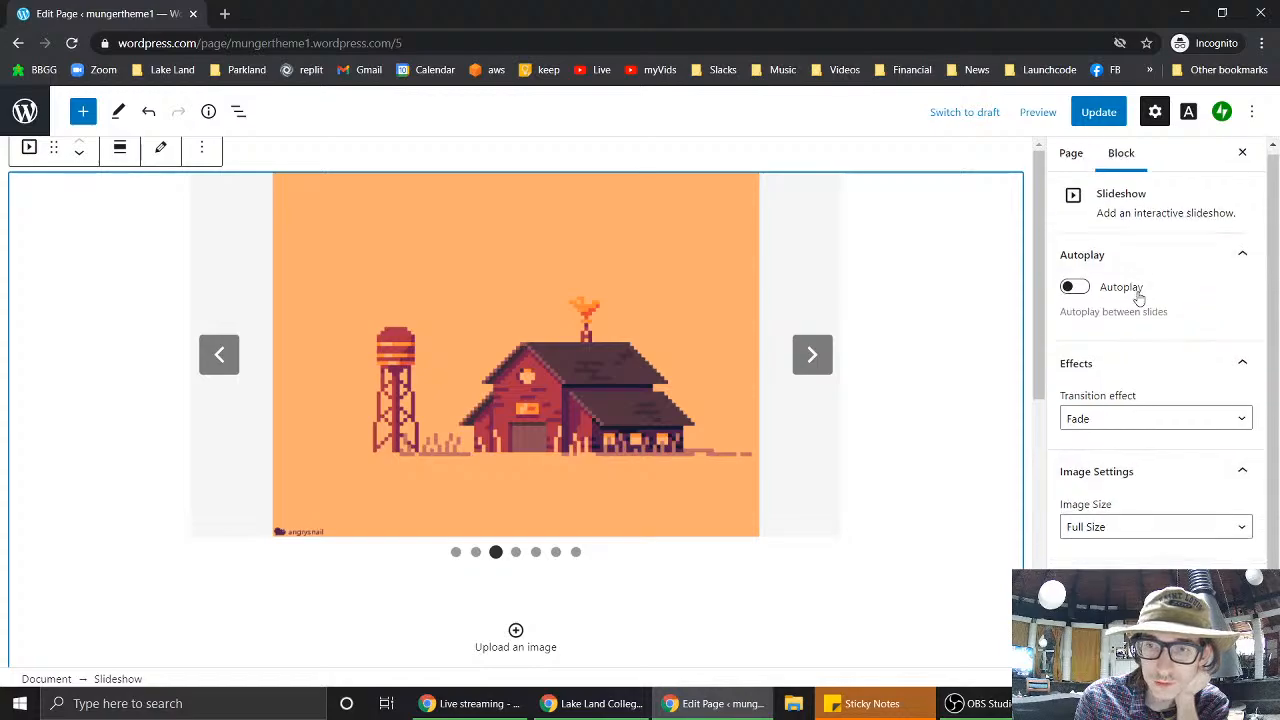
scroll(1137, 291, "up", 1)
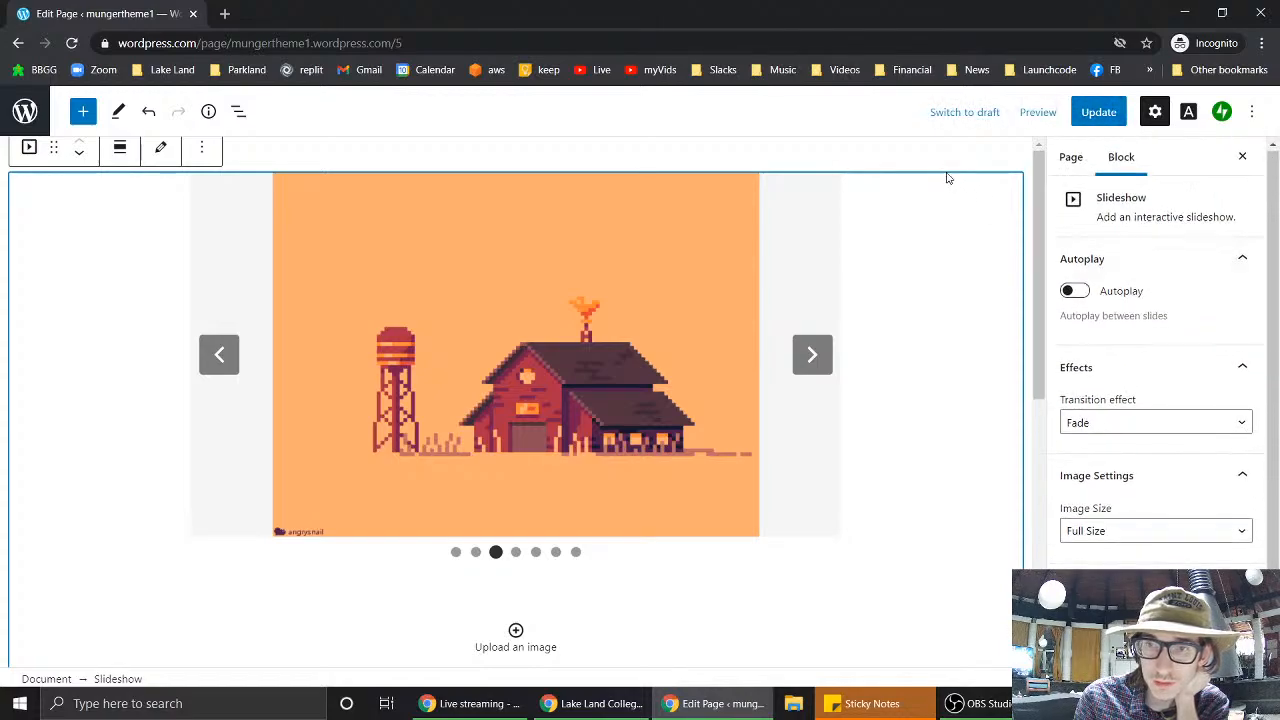
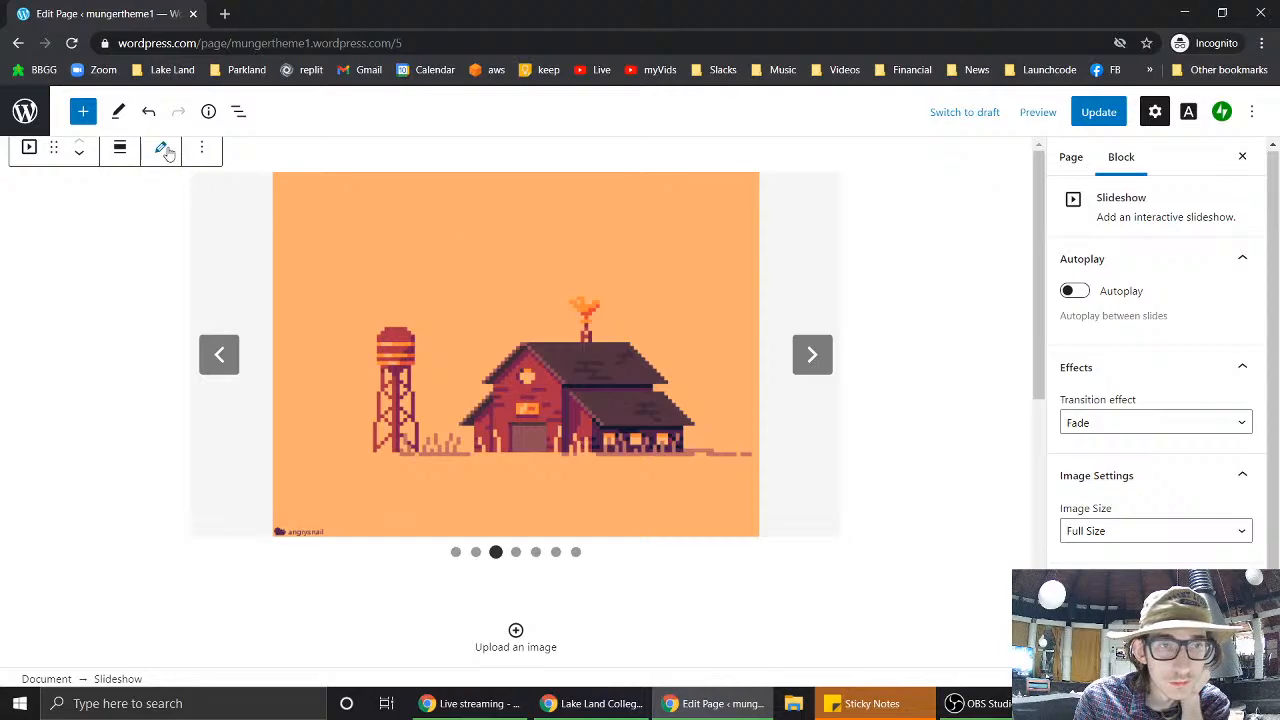
- Browse the slideshow's options, transform and alignment menus without changing anything
left_click(202, 150)
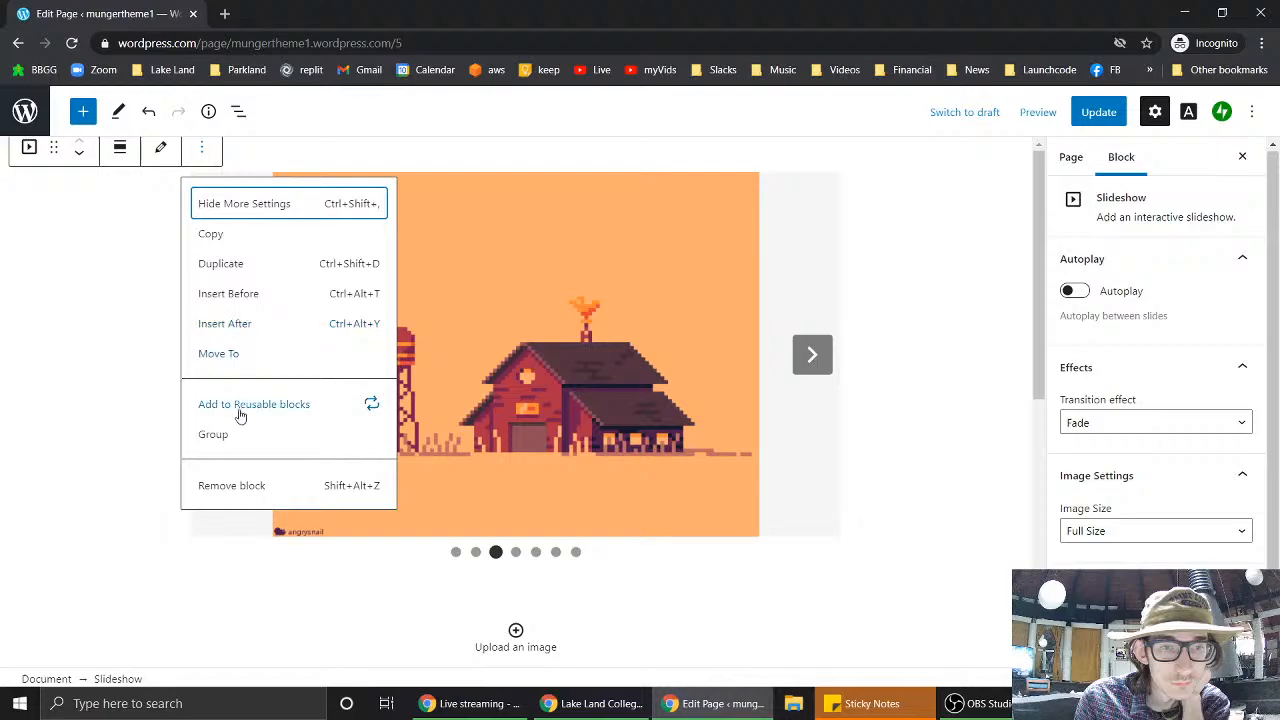
left_click(29, 150)
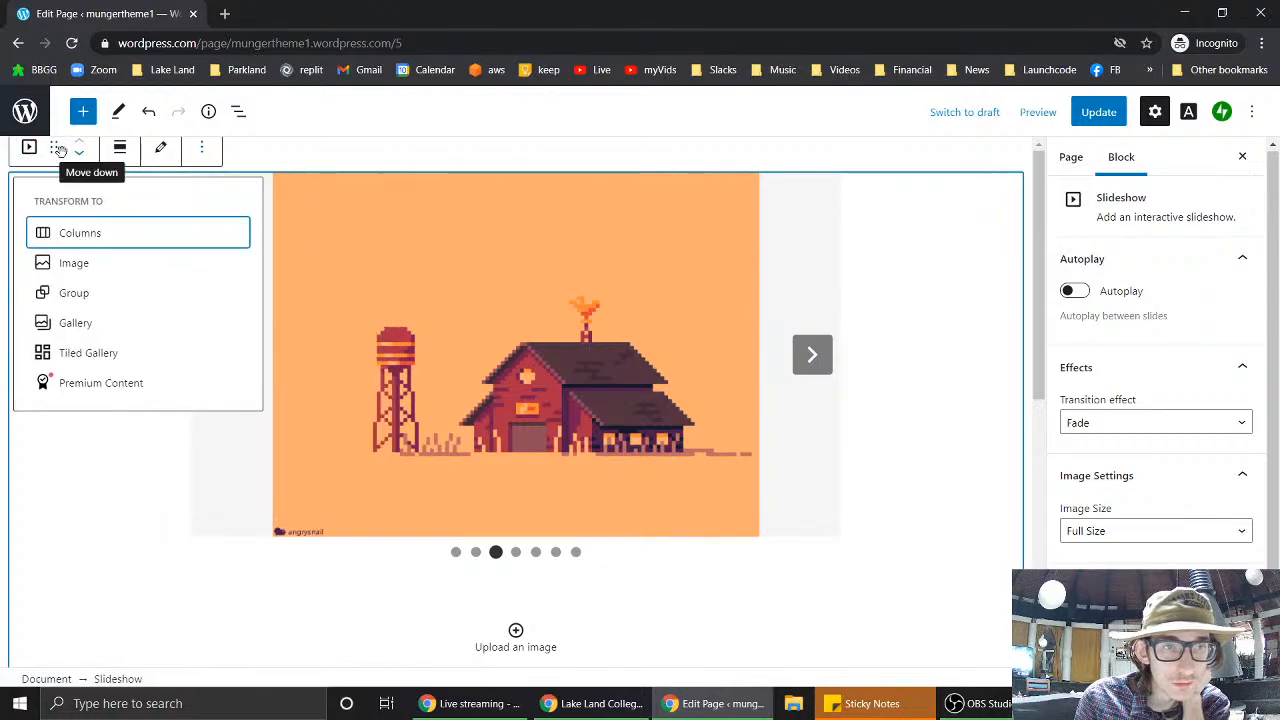
left_click(121, 150)
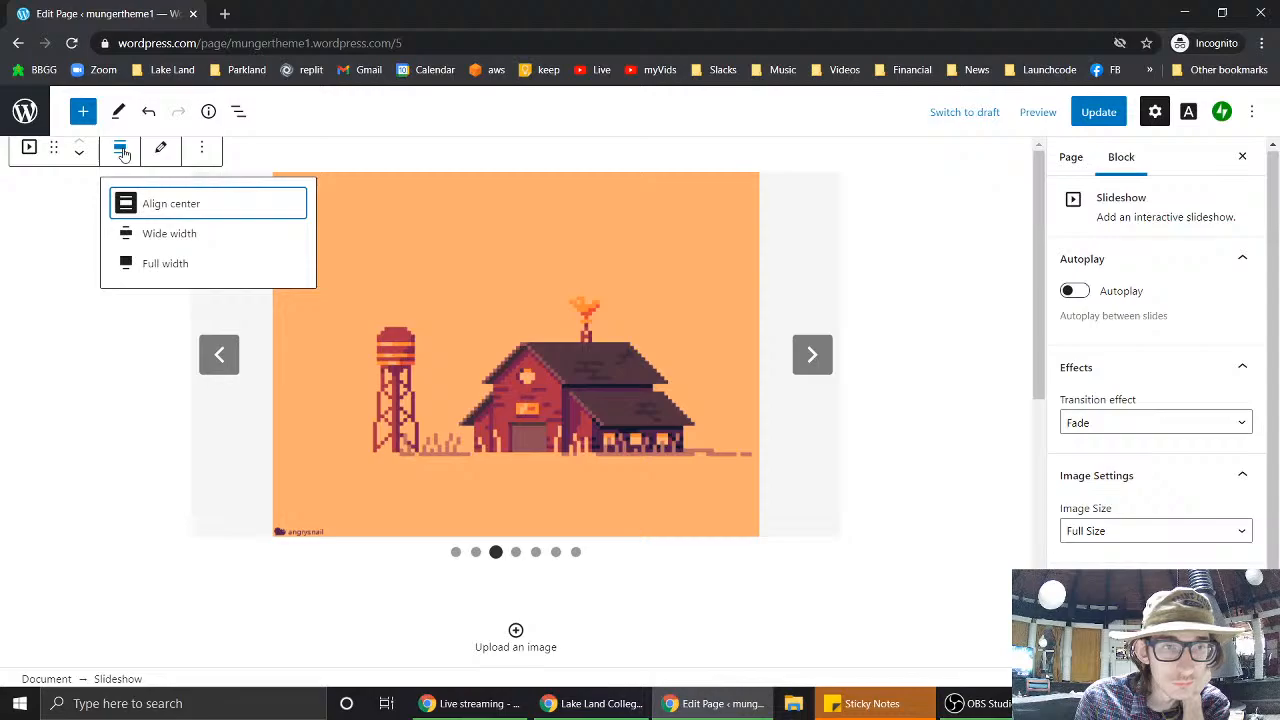
left_click(898, 226)
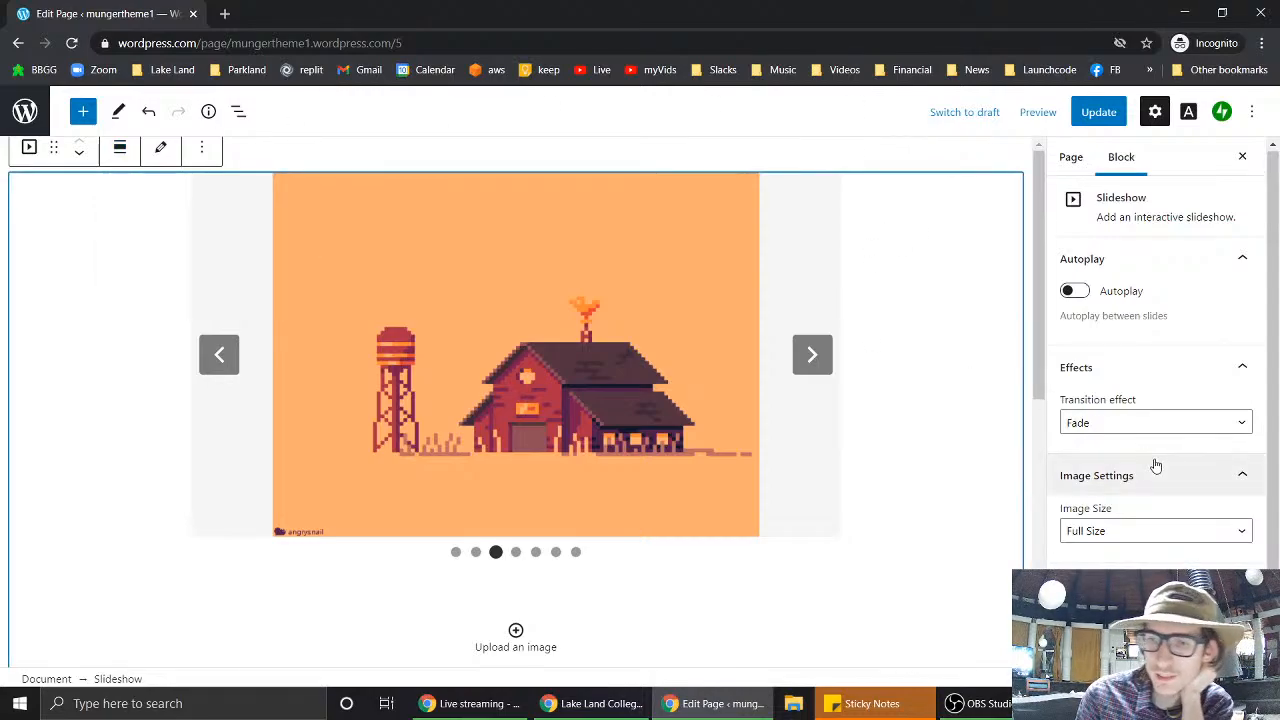
- Move the selection between the fancy-buttons Columns block, the slideshow and page settings
scroll(1154, 463, "down", 1)
scroll(823, 534, "down", 3)
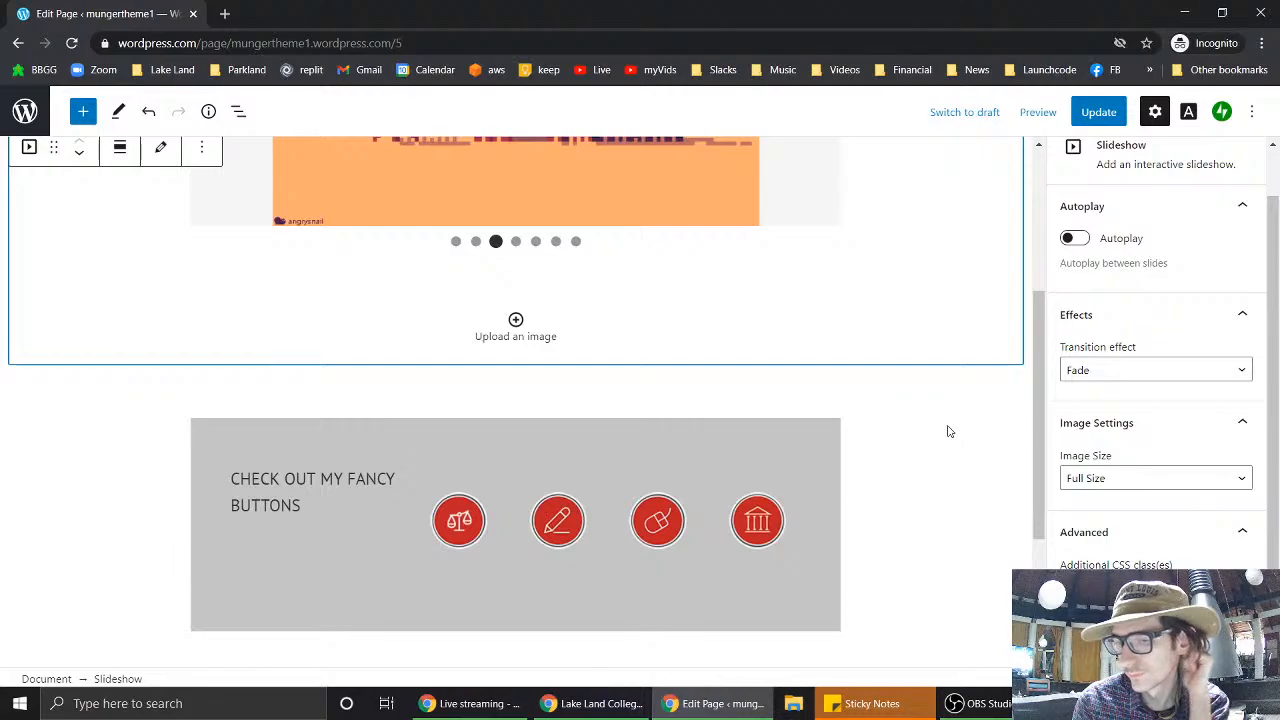
scroll(949, 431, "up", 3)
scroll(946, 526, "down", 5)
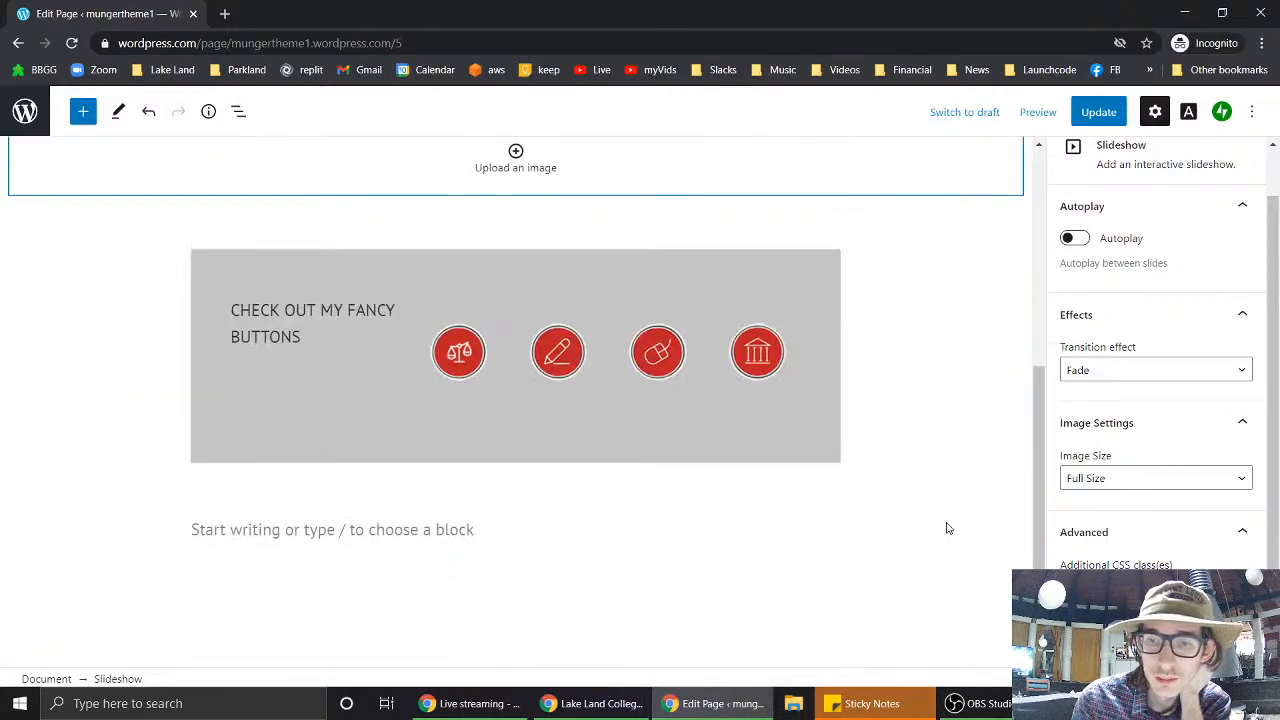
scroll(826, 318, "down", 1)
left_click(826, 318)
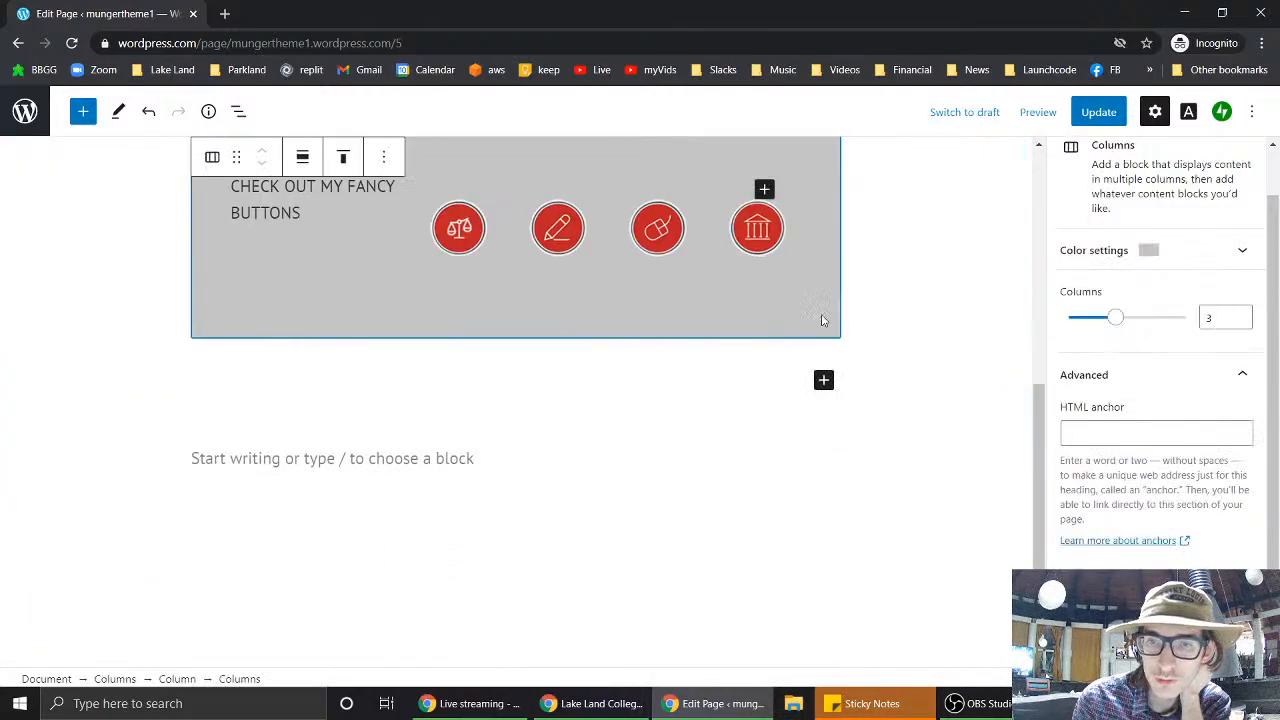
left_click(891, 298)
scroll(891, 298, "up", 2)
left_click(891, 298)
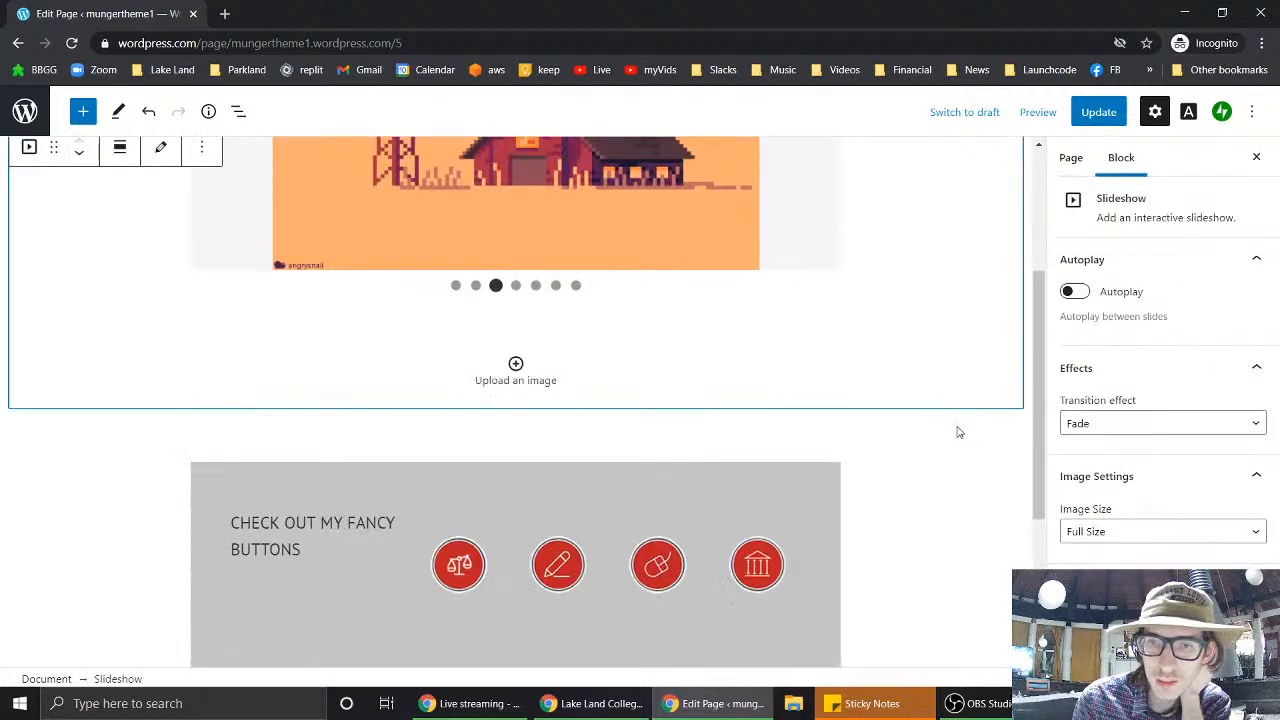
left_click(958, 432)
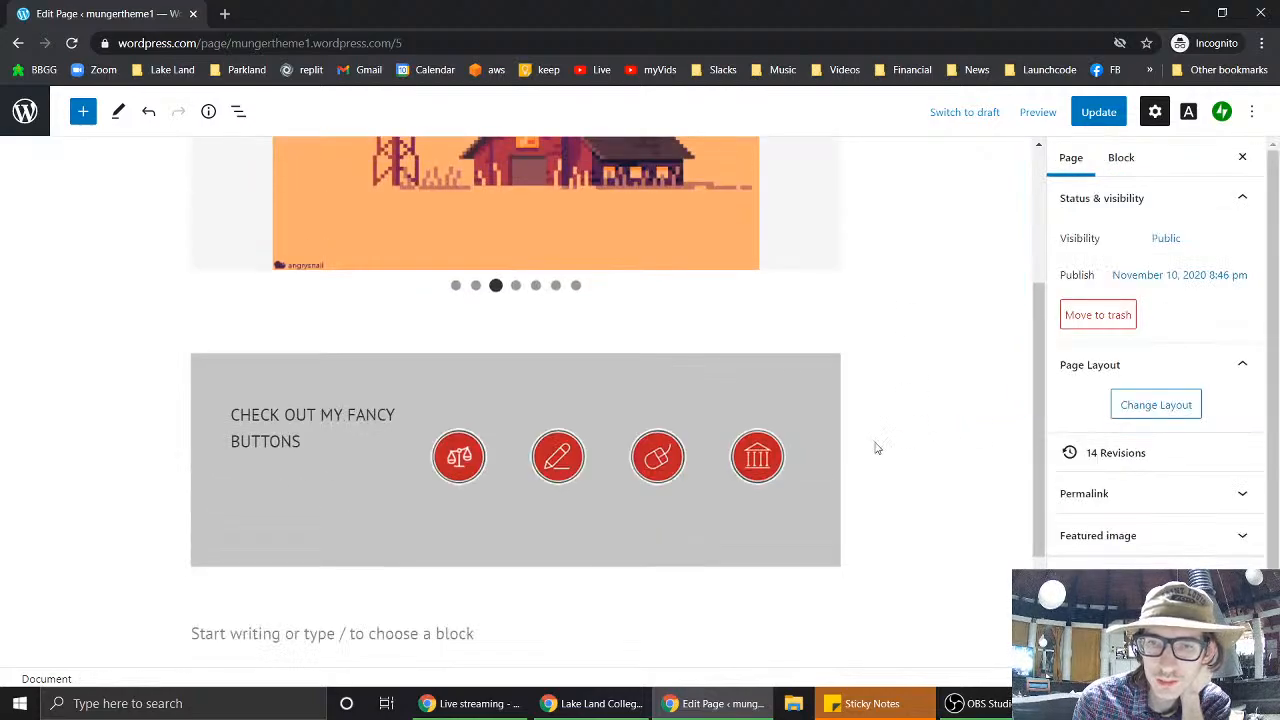
left_click(837, 454)
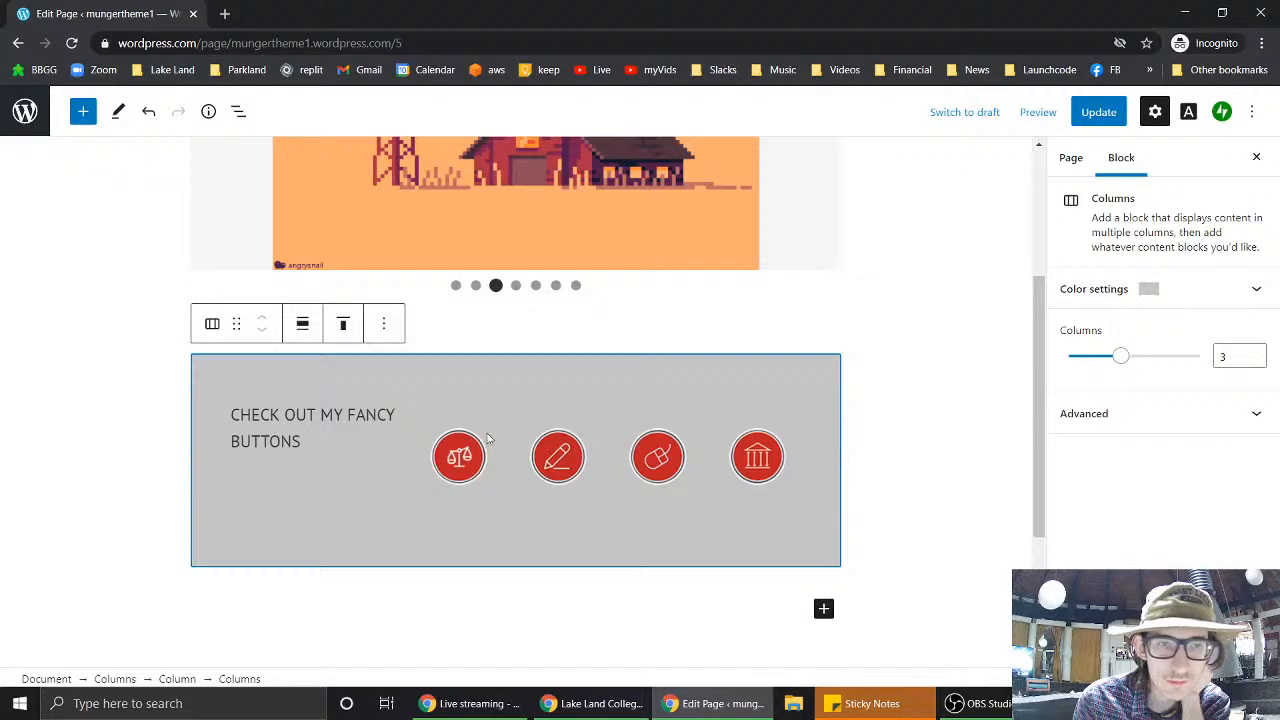
- Expand the Advanced panel for the grey fancy-buttons Columns block
mouse_move(222, 326)
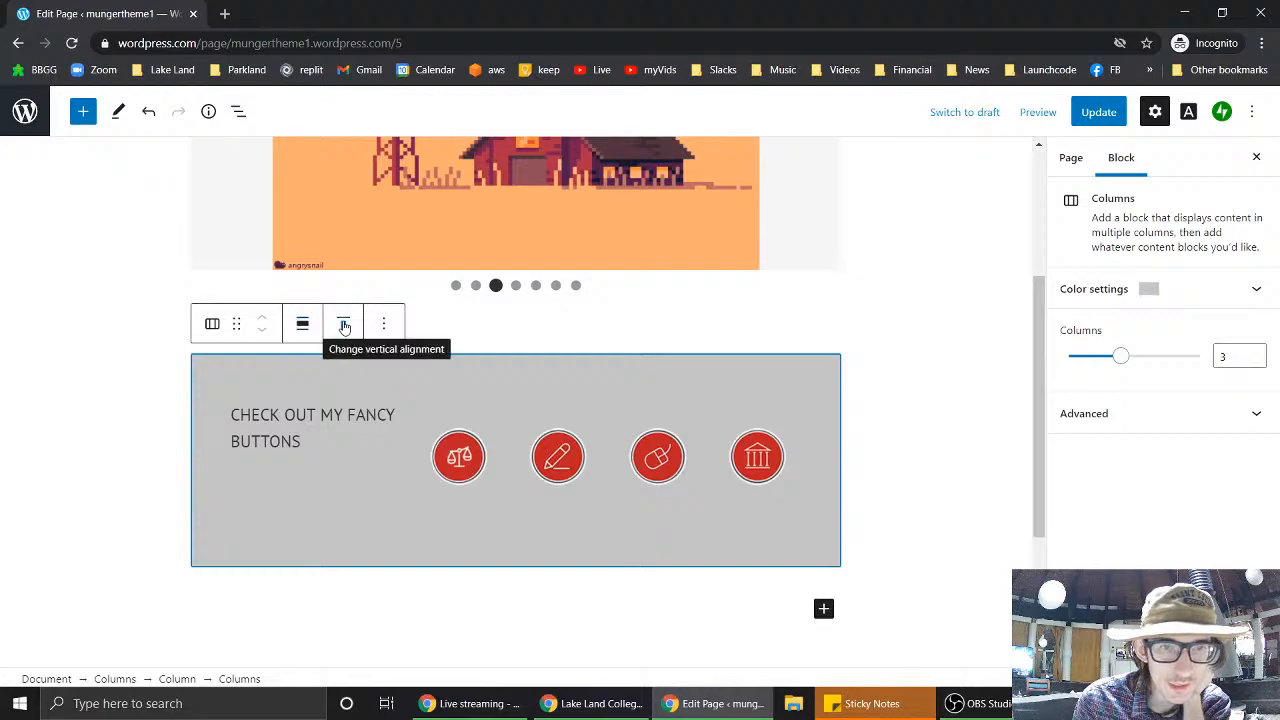
scroll(935, 275, "up", 3)
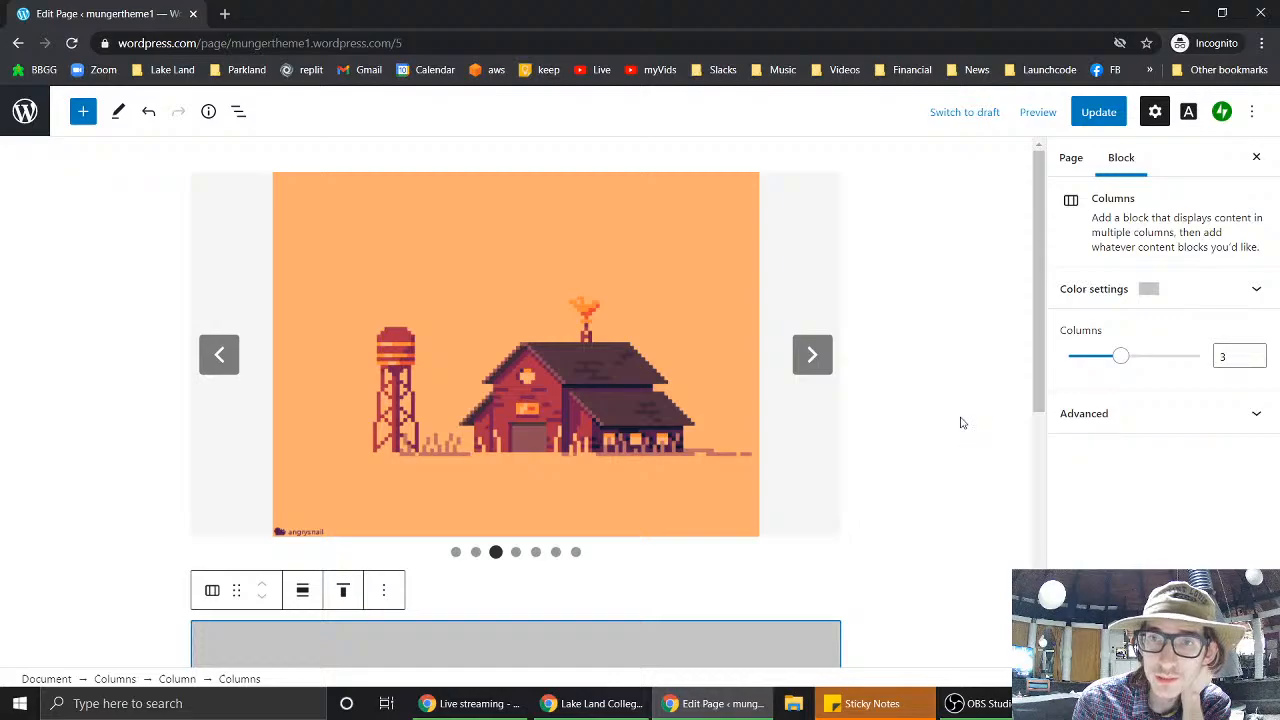
scroll(960, 423, "down", 5)
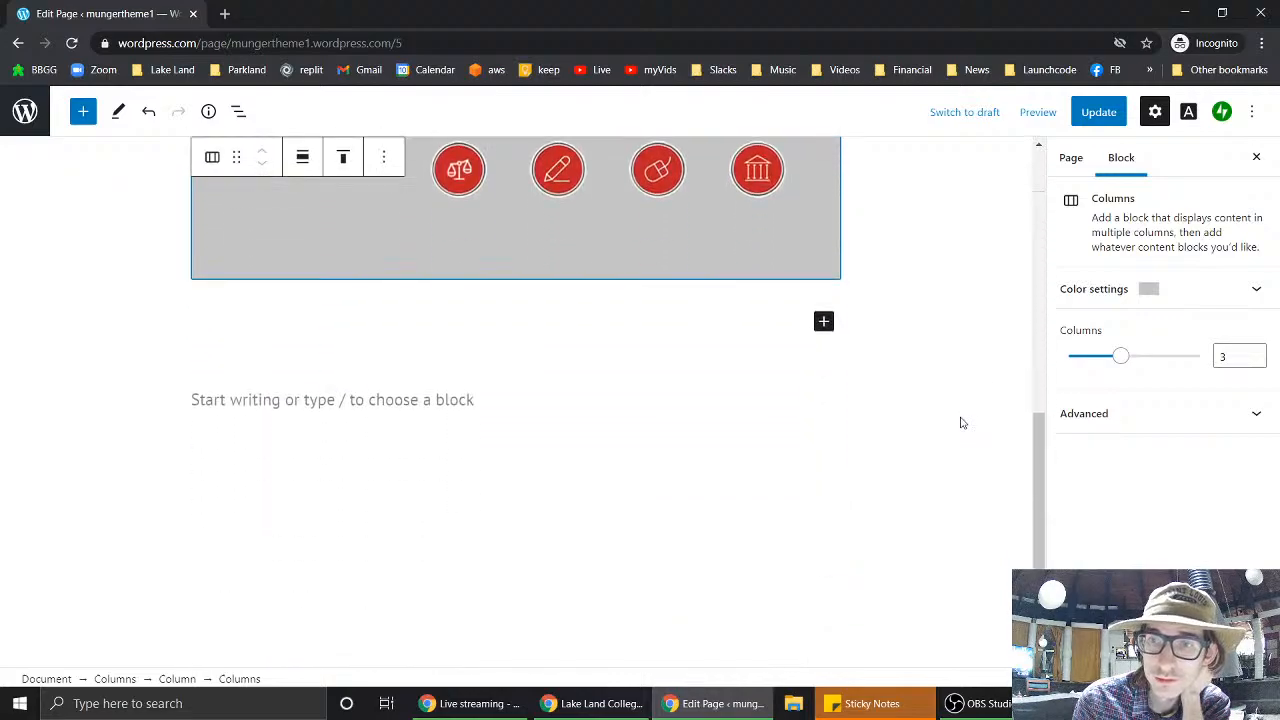
scroll(960, 423, "up", 2)
left_click(1068, 412)
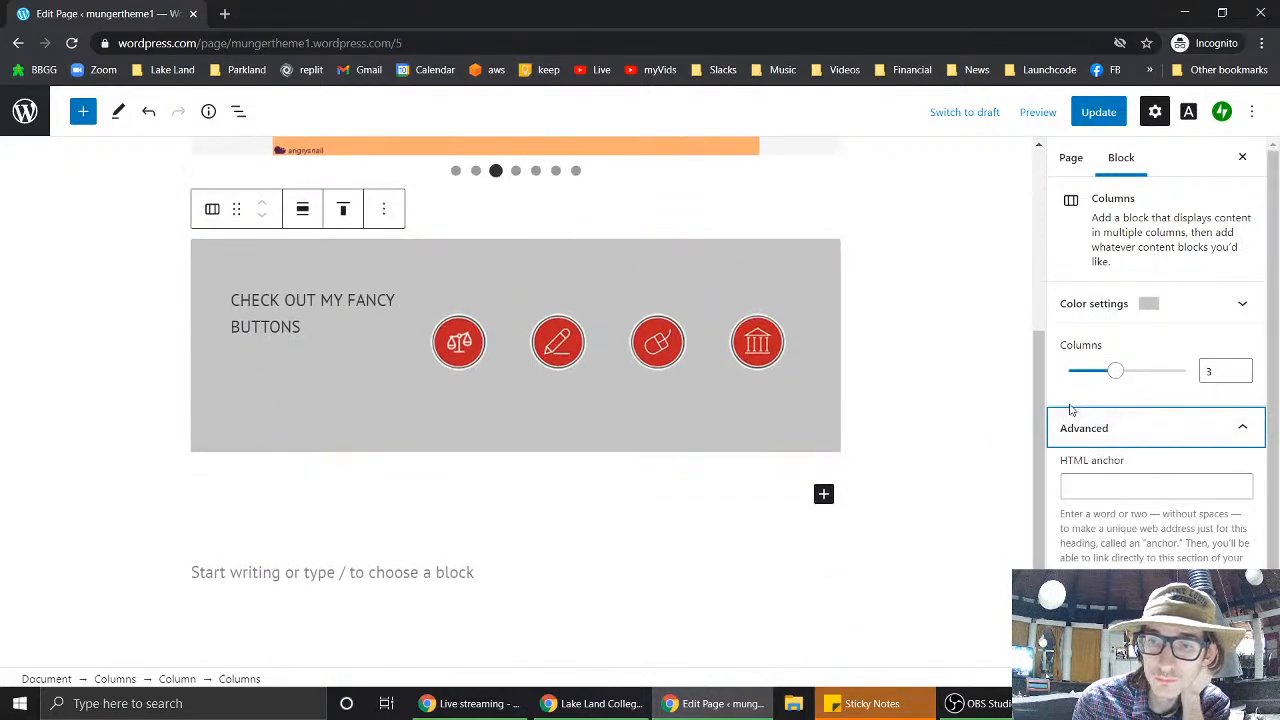
scroll(913, 392, "up", 4)
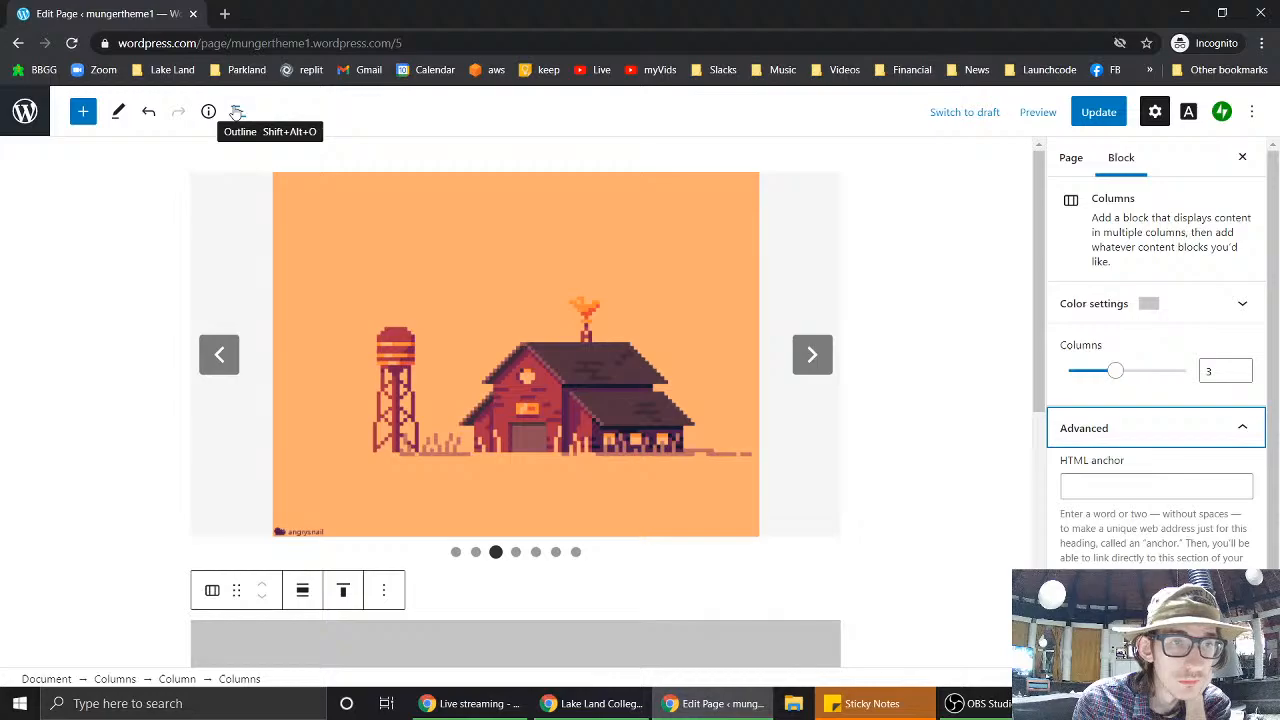
- Switch the editor to Select mode, then select and deselect the slideshow block
left_click(116, 114)
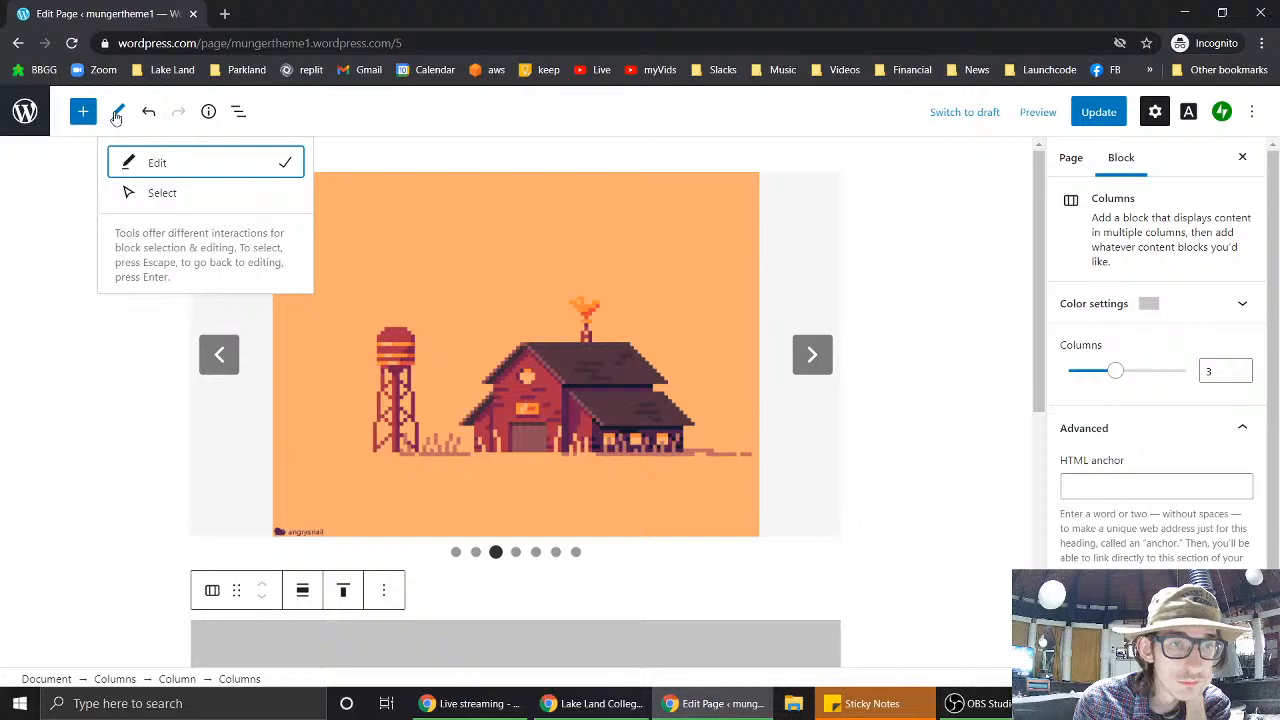
left_click(157, 194)
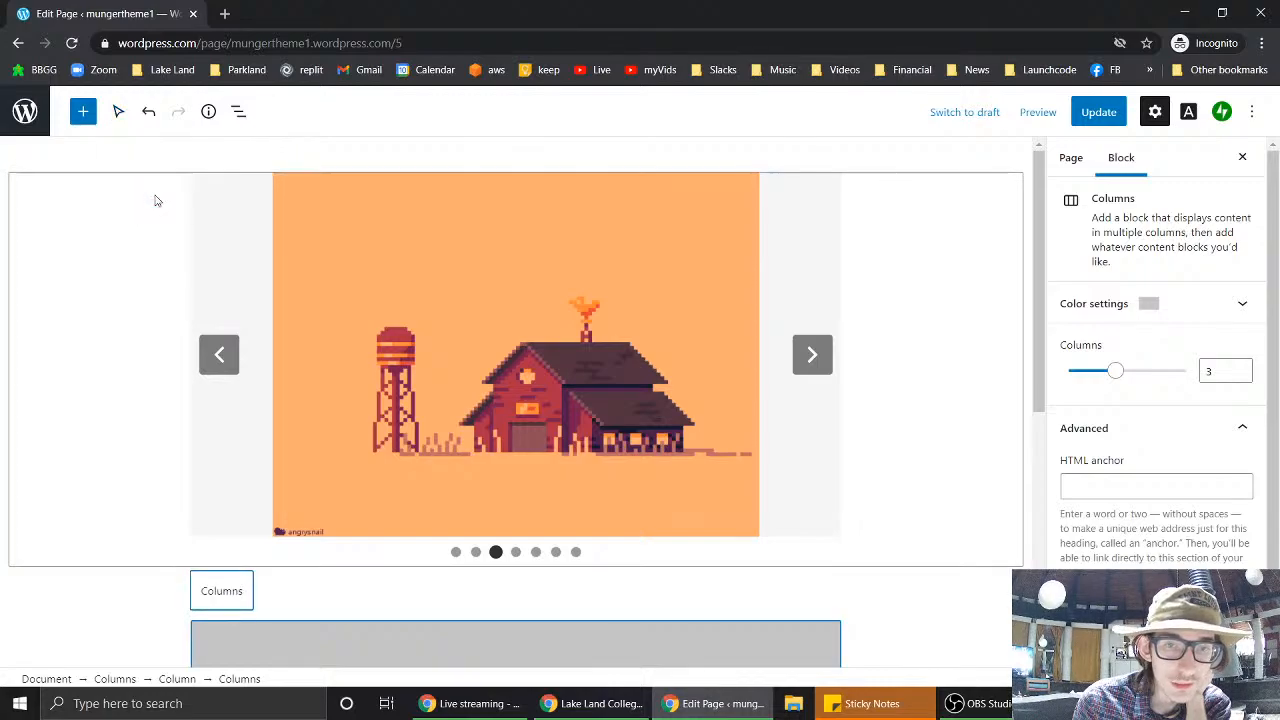
left_click(988, 256)
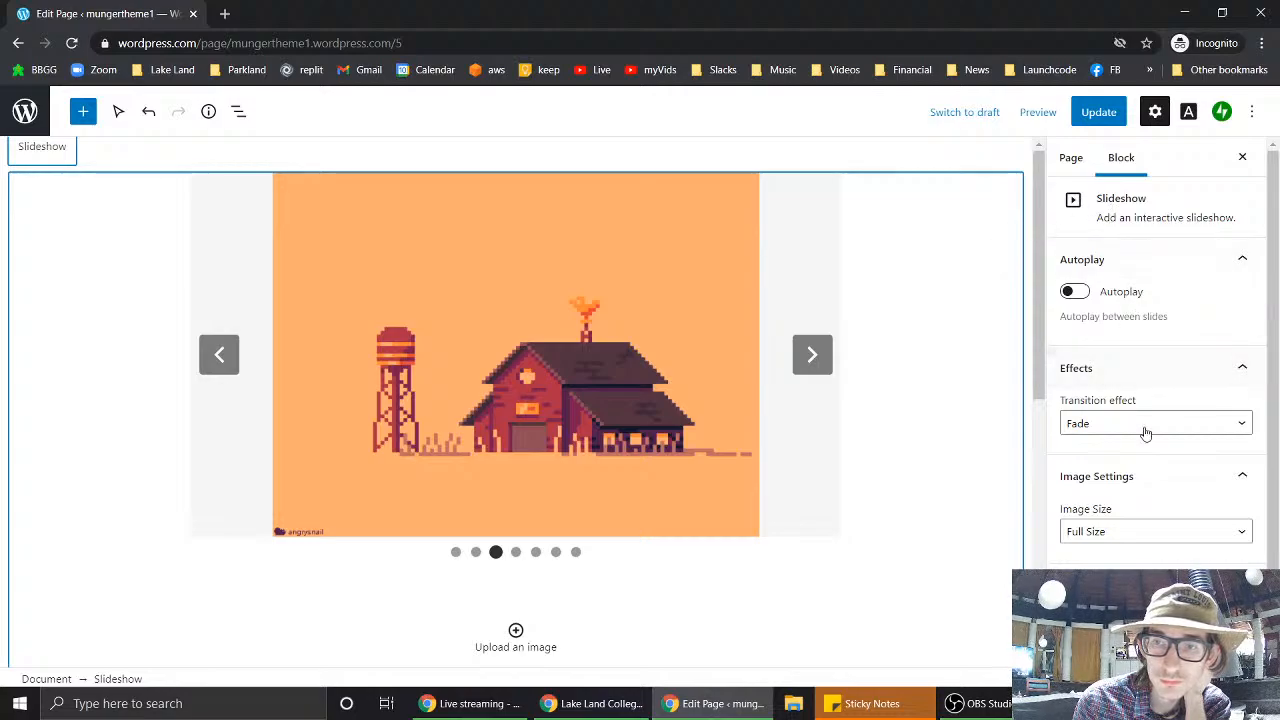
scroll(1143, 490, "down", 1)
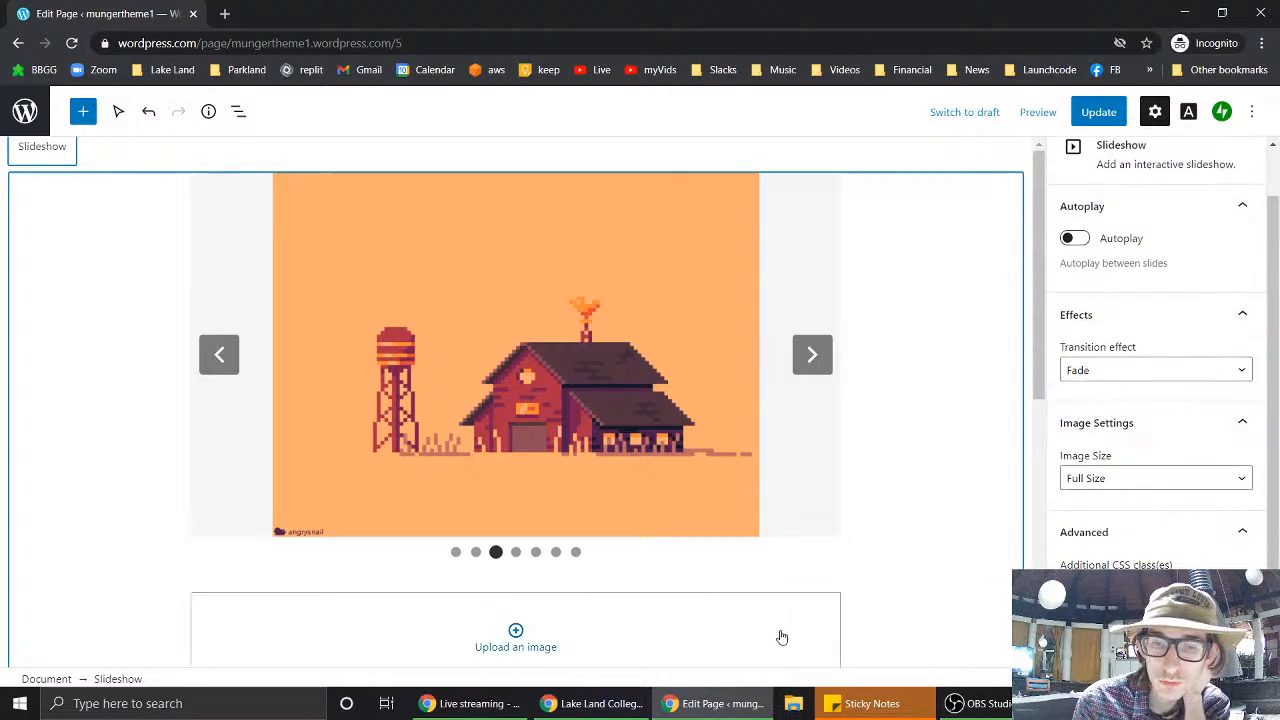
left_click(950, 168)
- Select the fancy-buttons Columns block's inner column and expand its Advanced settings
scroll(957, 274, "down", 3)
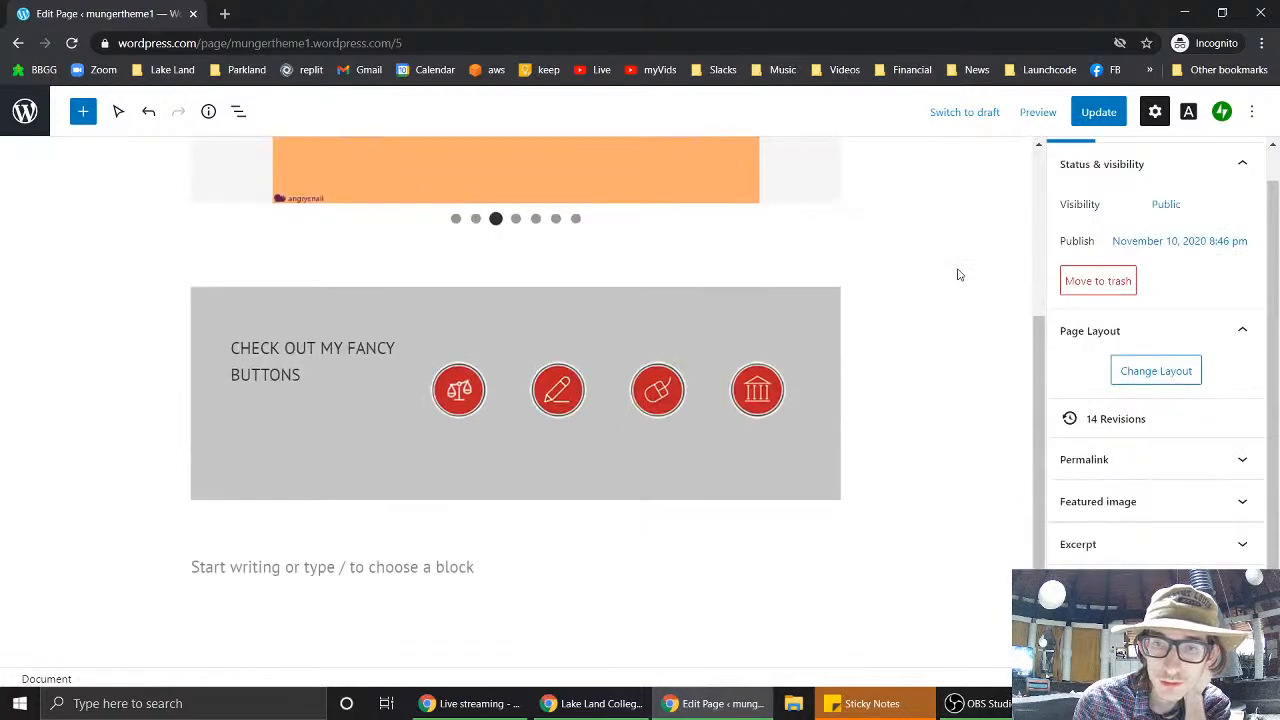
left_click(815, 330)
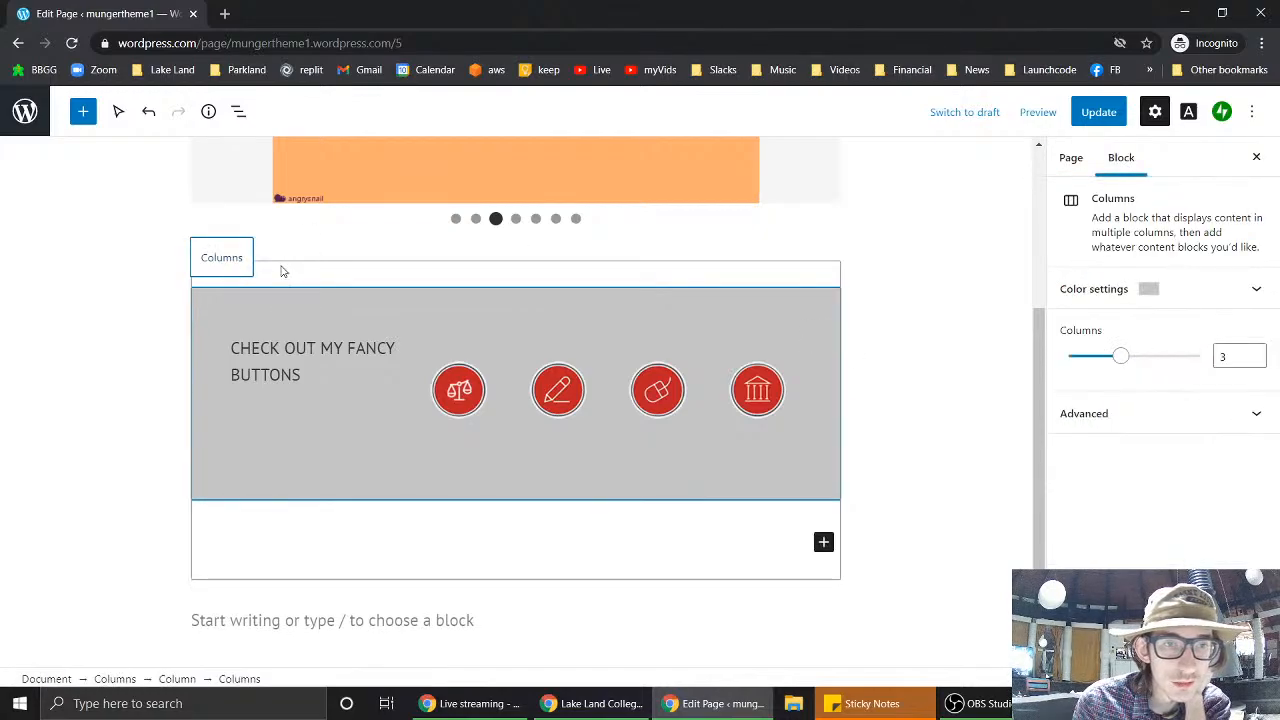
mouse_move(522, 250)
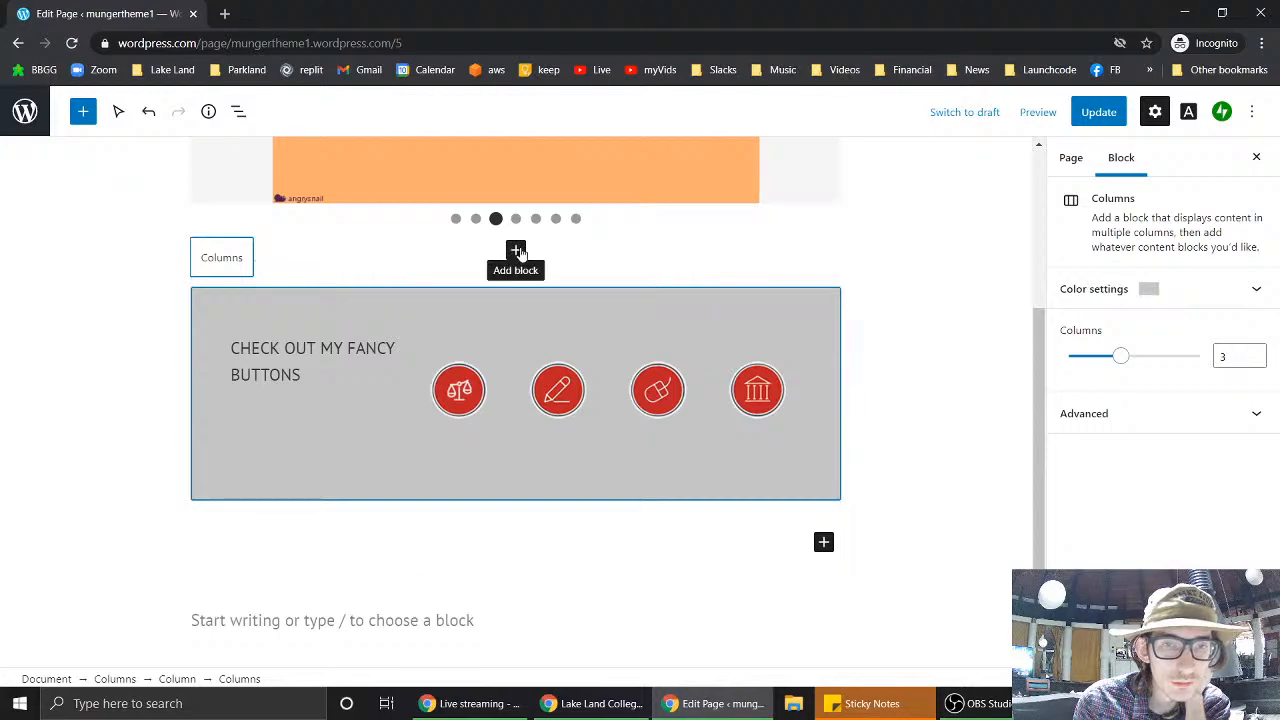
left_click(432, 271)
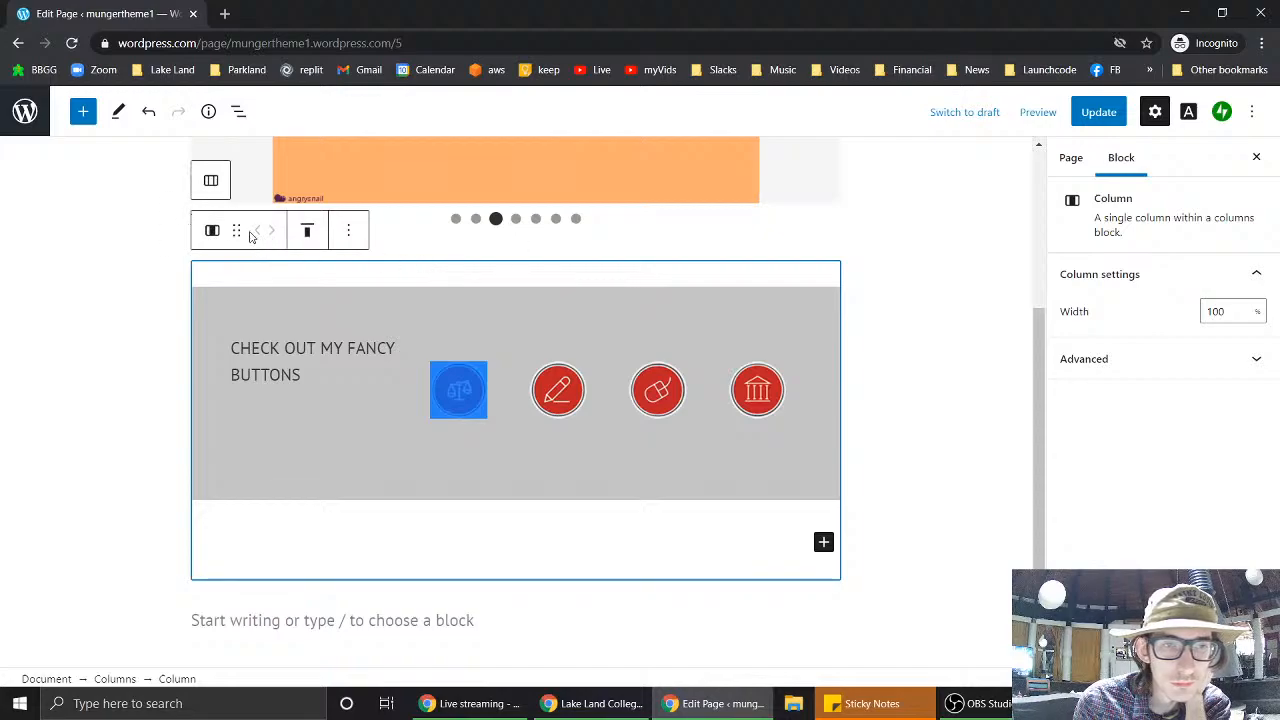
left_click(400, 267)
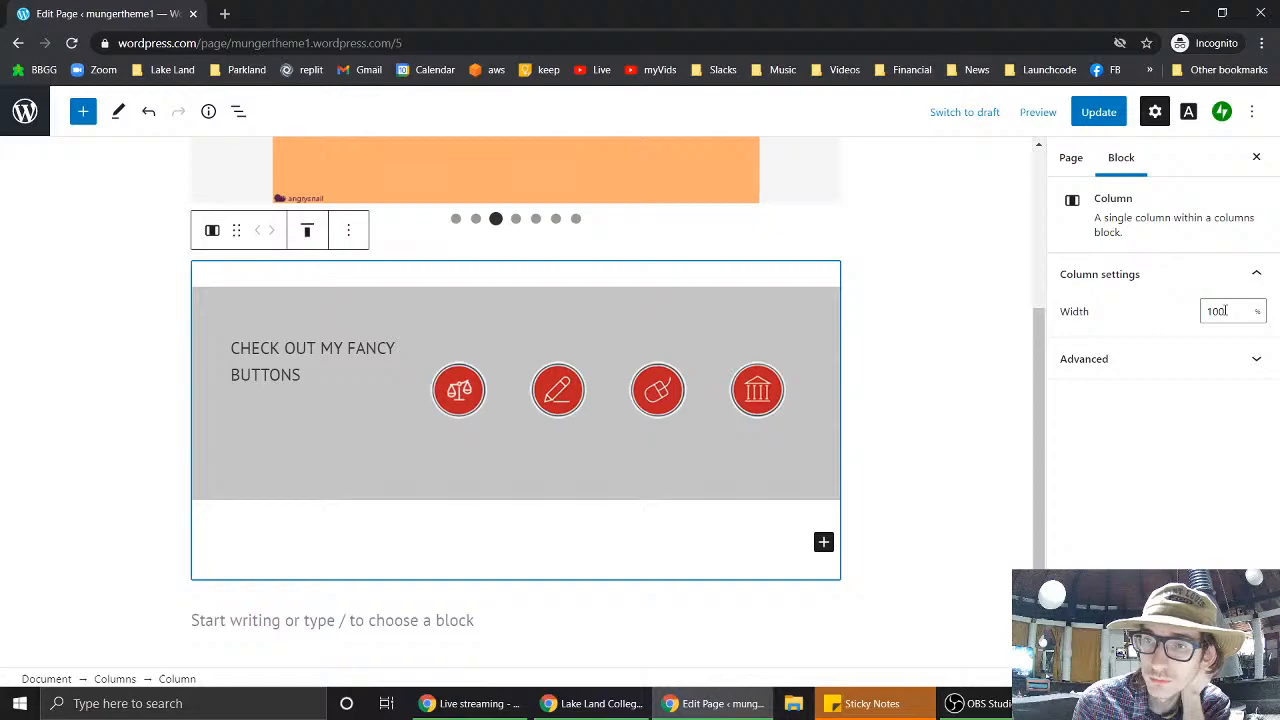
left_click(1130, 372)
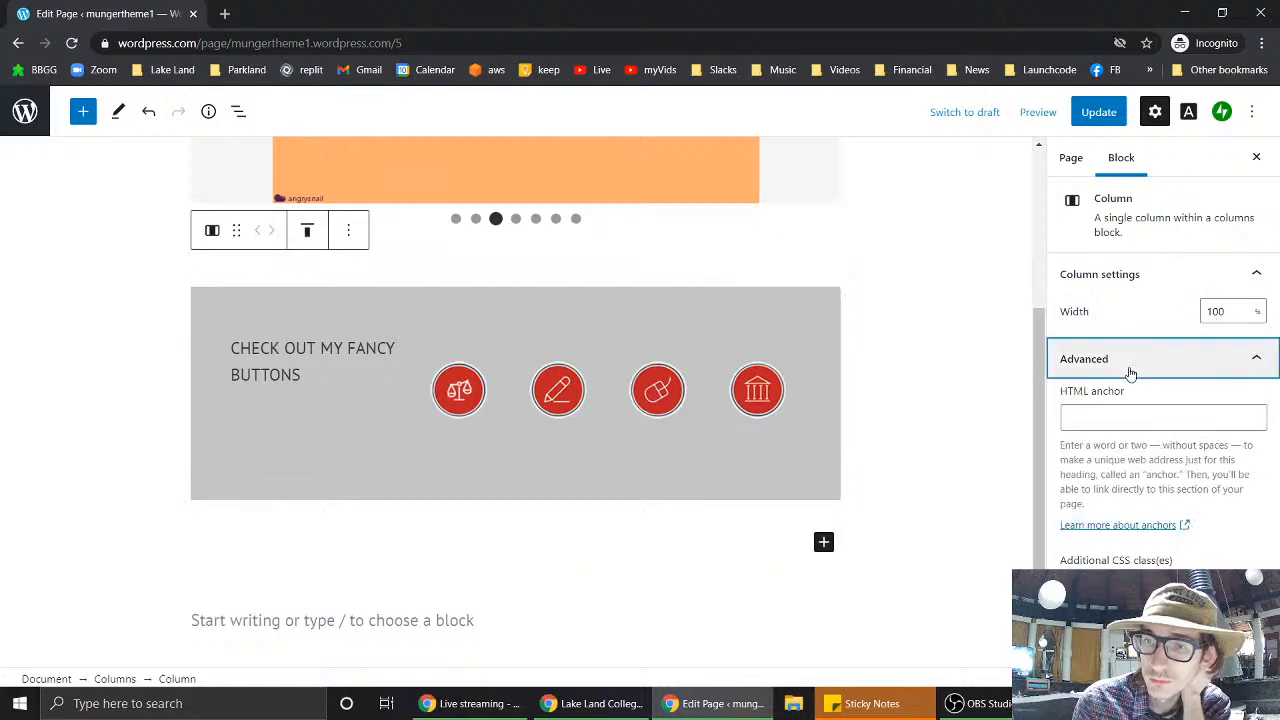
- Deselect the column and scroll through the page's status, visibility and layout settings
left_click(972, 373)
scroll(975, 376, "up", 3)
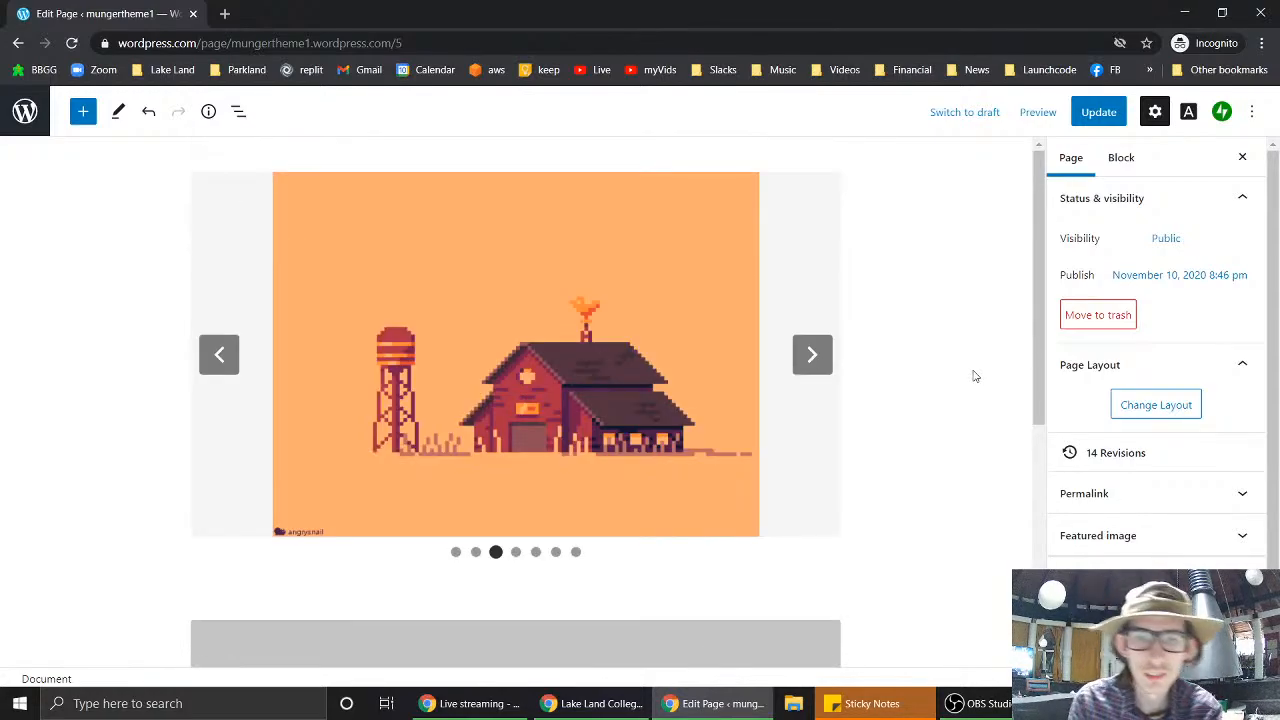
scroll(975, 376, "down", 3)
scroll(975, 376, "up", 1)
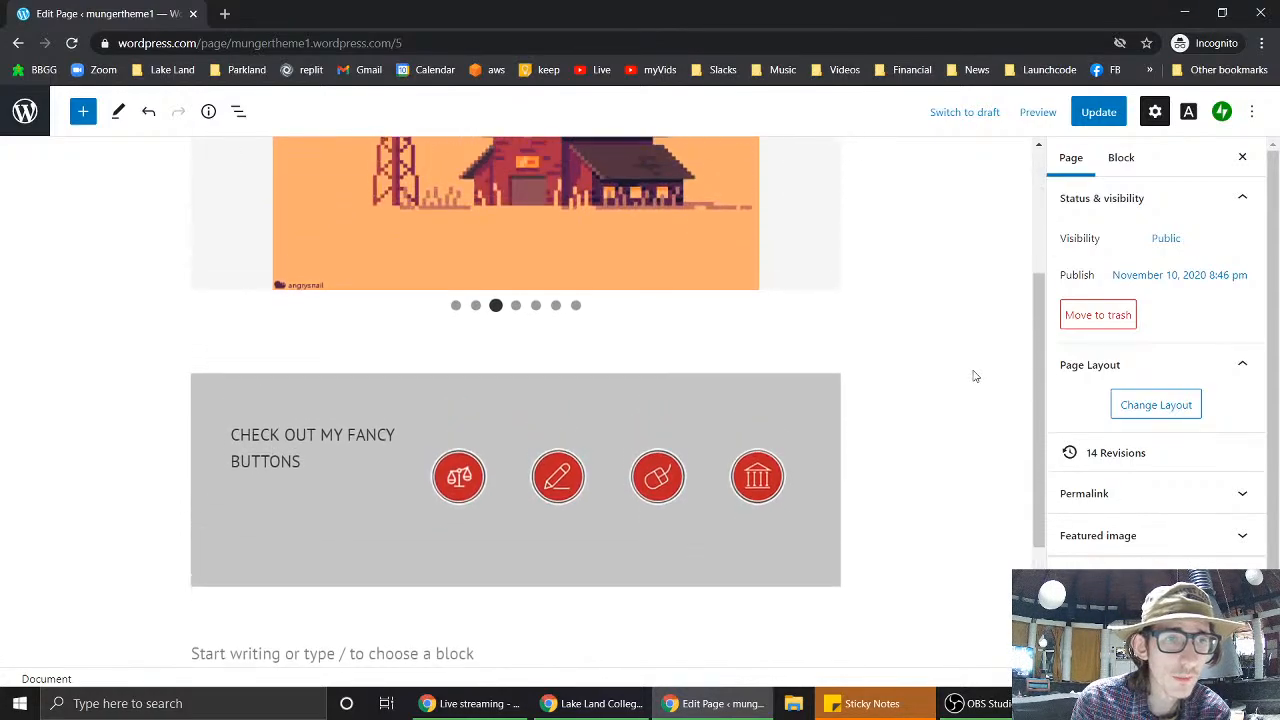
scroll(975, 376, "down", 2)
scroll(975, 376, "up", 2)
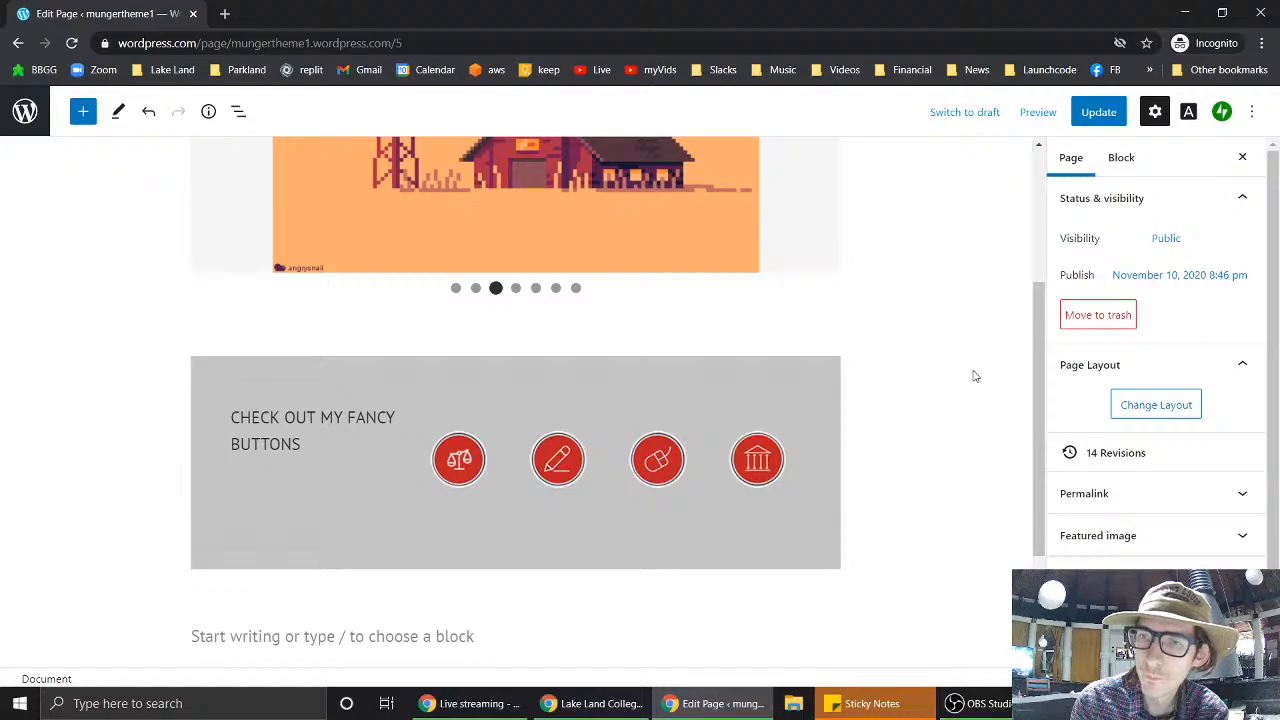
scroll(972, 375, "down", 2)
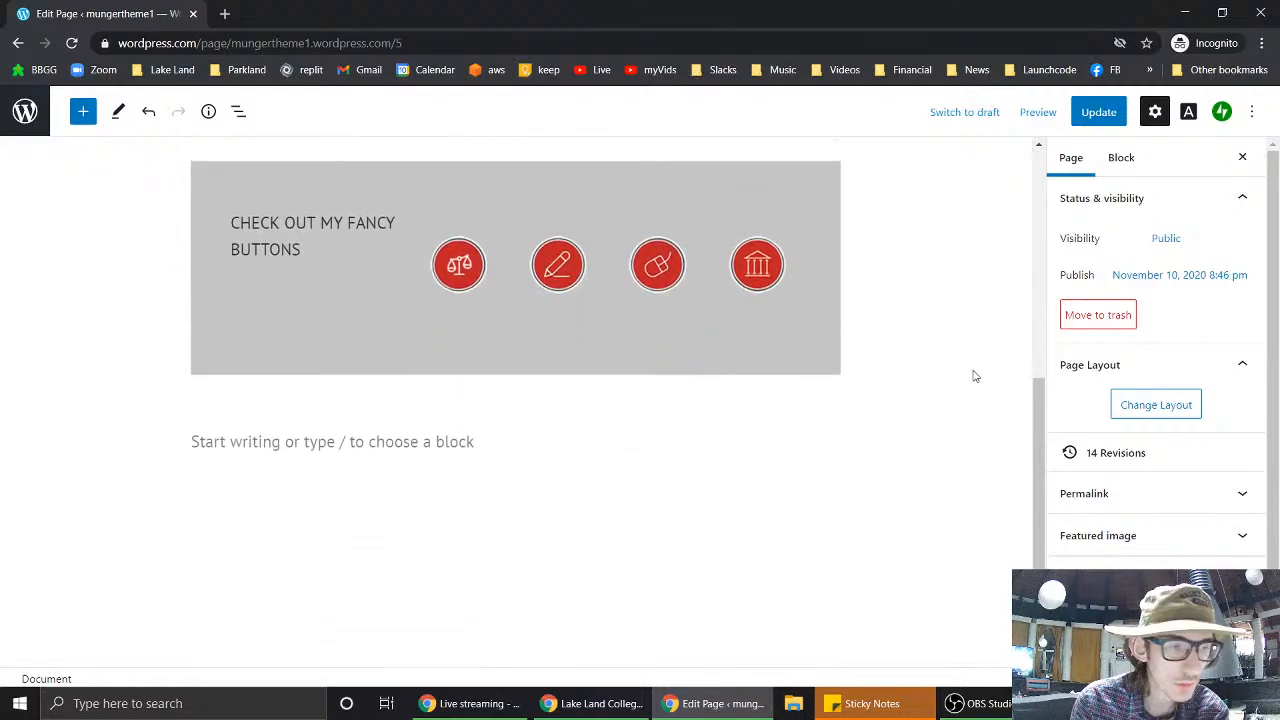
scroll(972, 375, "up", 4)
- Cancel the page layout change, keeping the content, and save the page with Update
left_click(1175, 410)
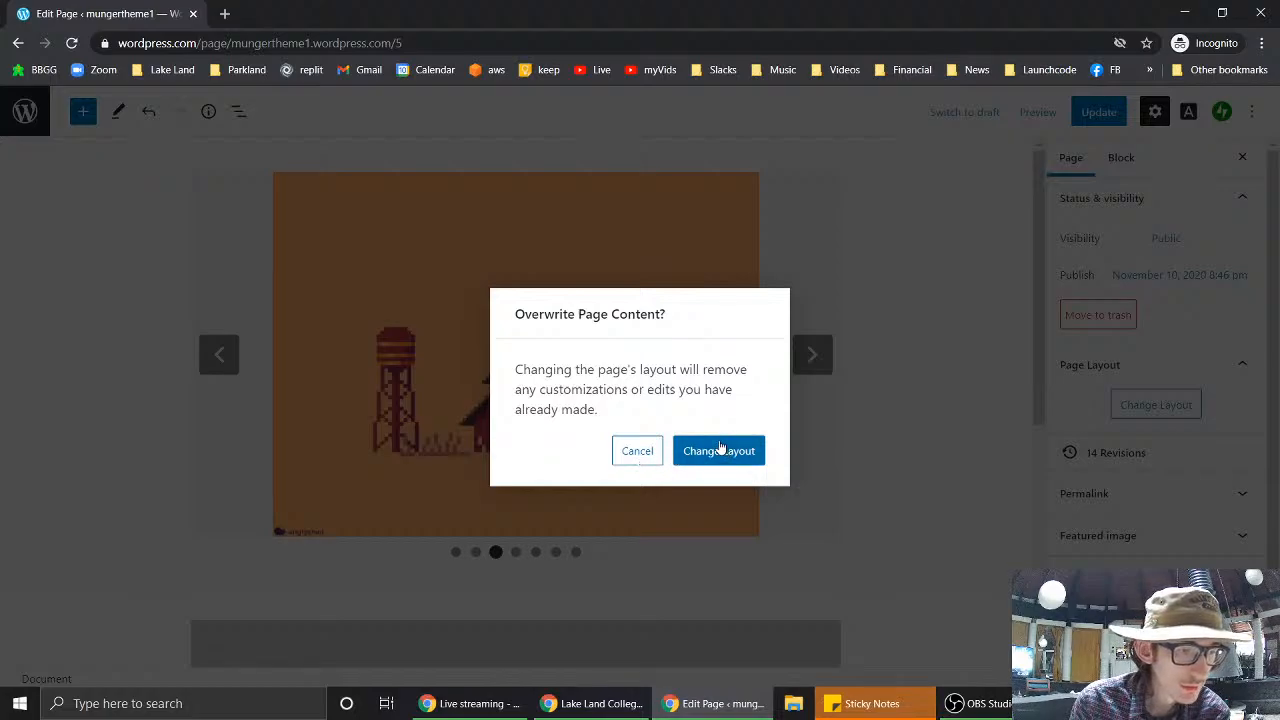
left_click(652, 451)
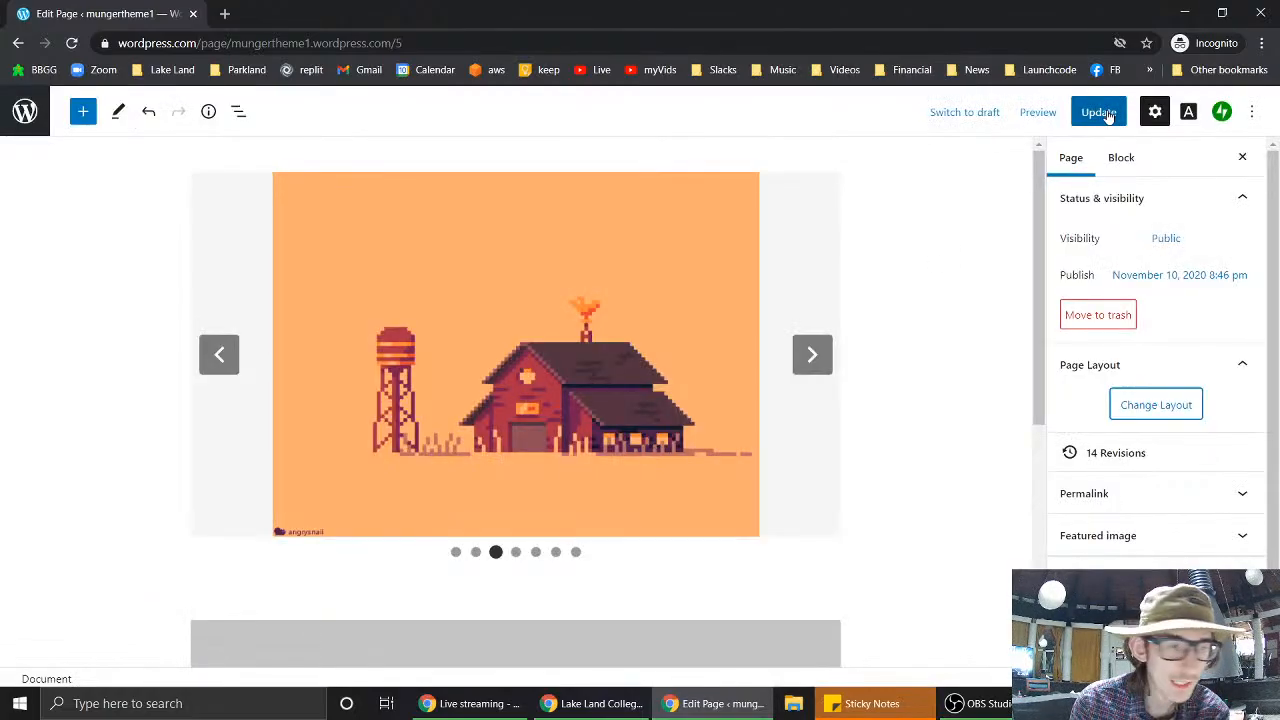
left_click(1106, 113)
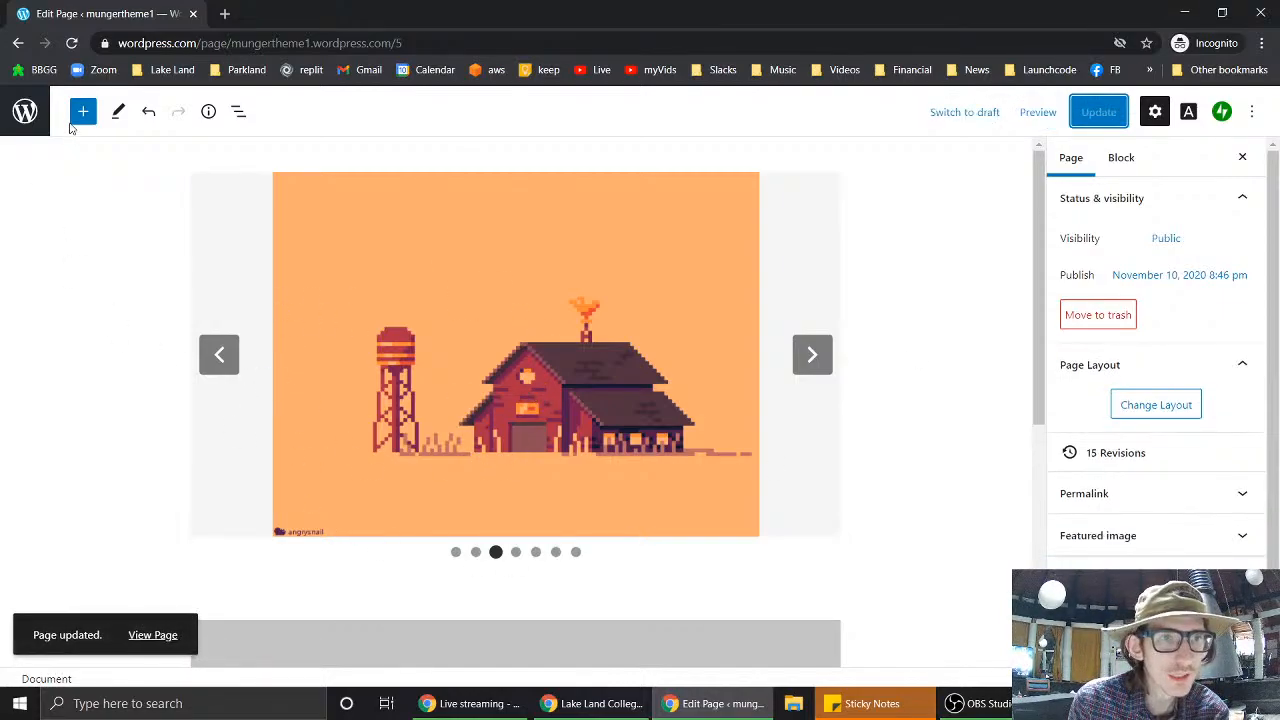
- Leave the editor for the site's My Home dashboard and preview the live site
left_click(25, 111)
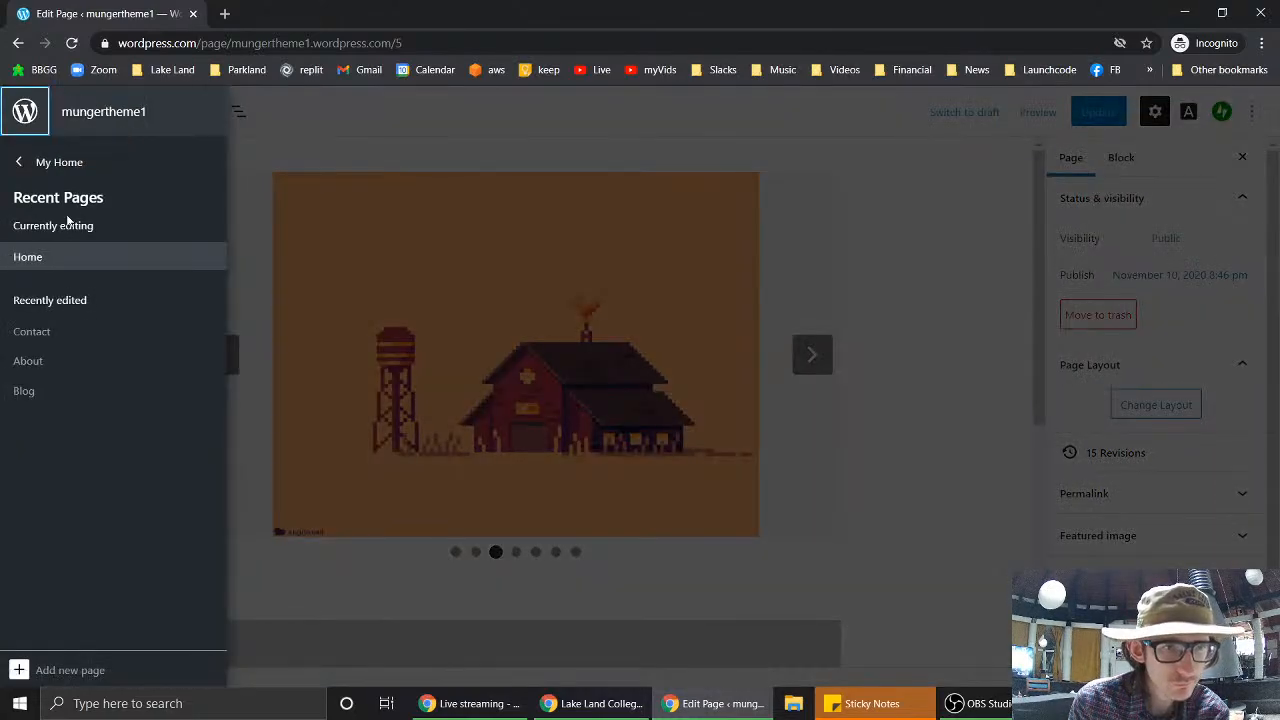
left_click(56, 165)
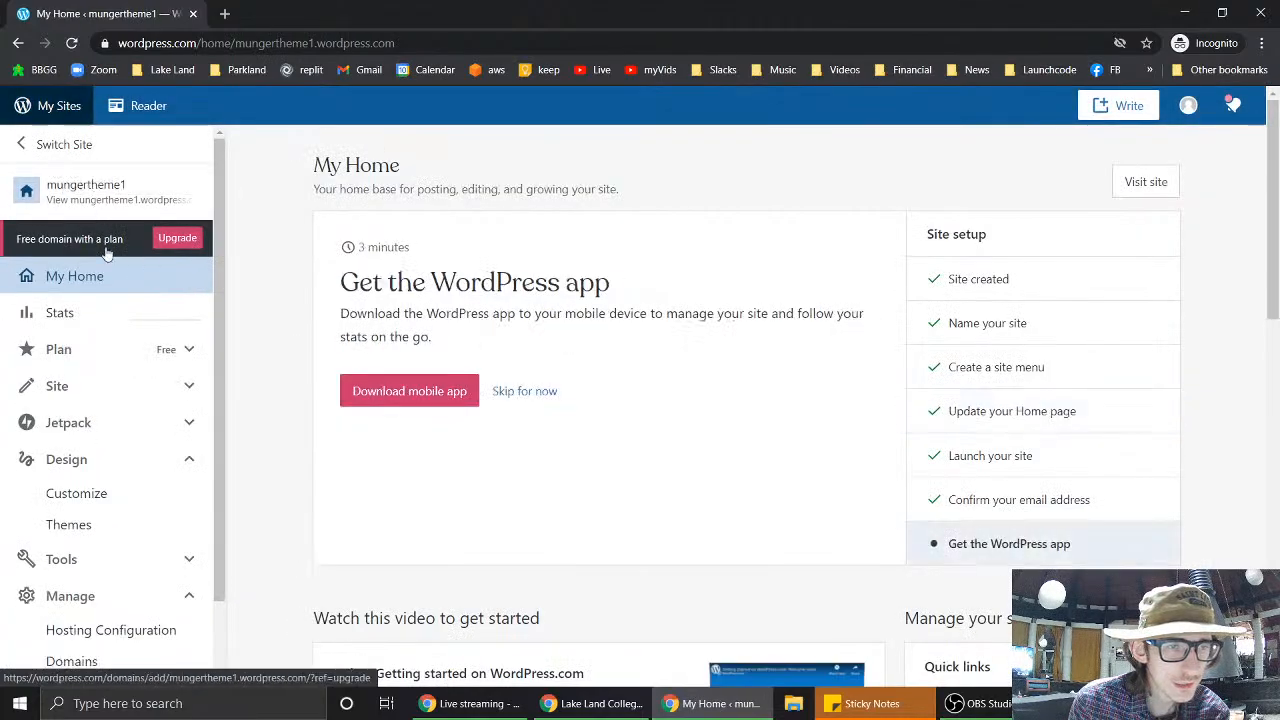
scroll(86, 436, "down", 1)
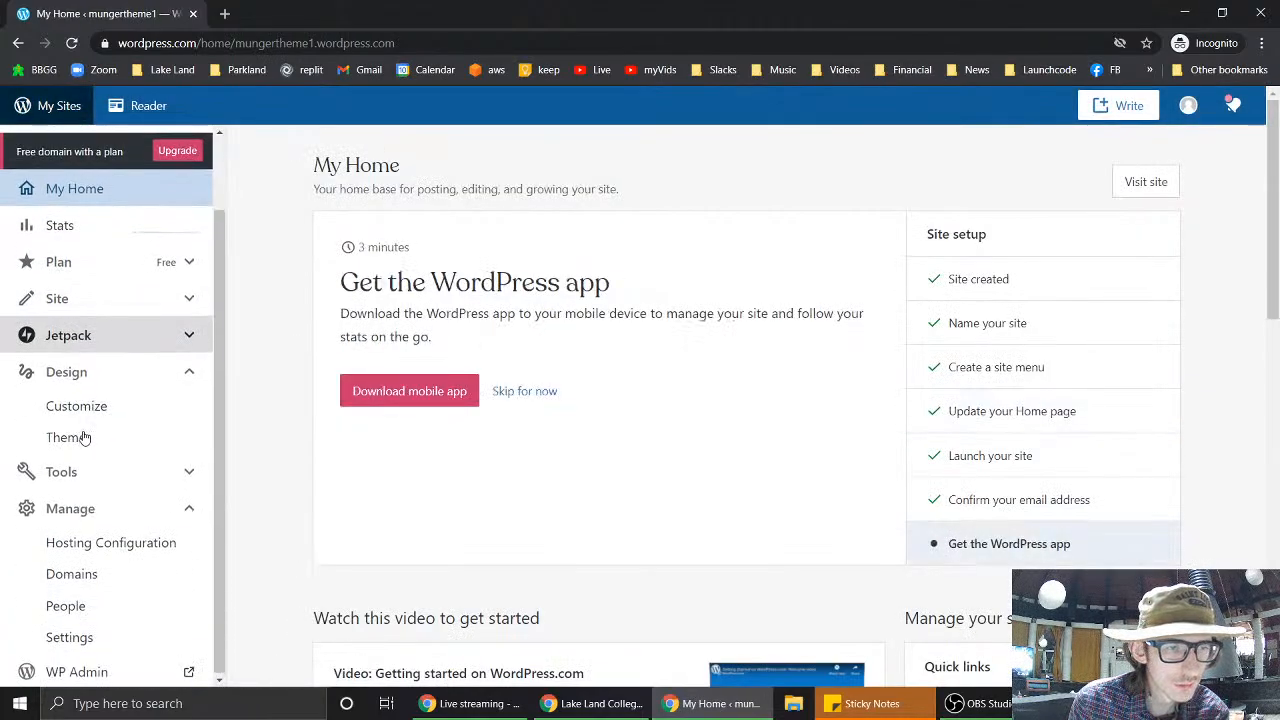
scroll(140, 253, "up", 1)
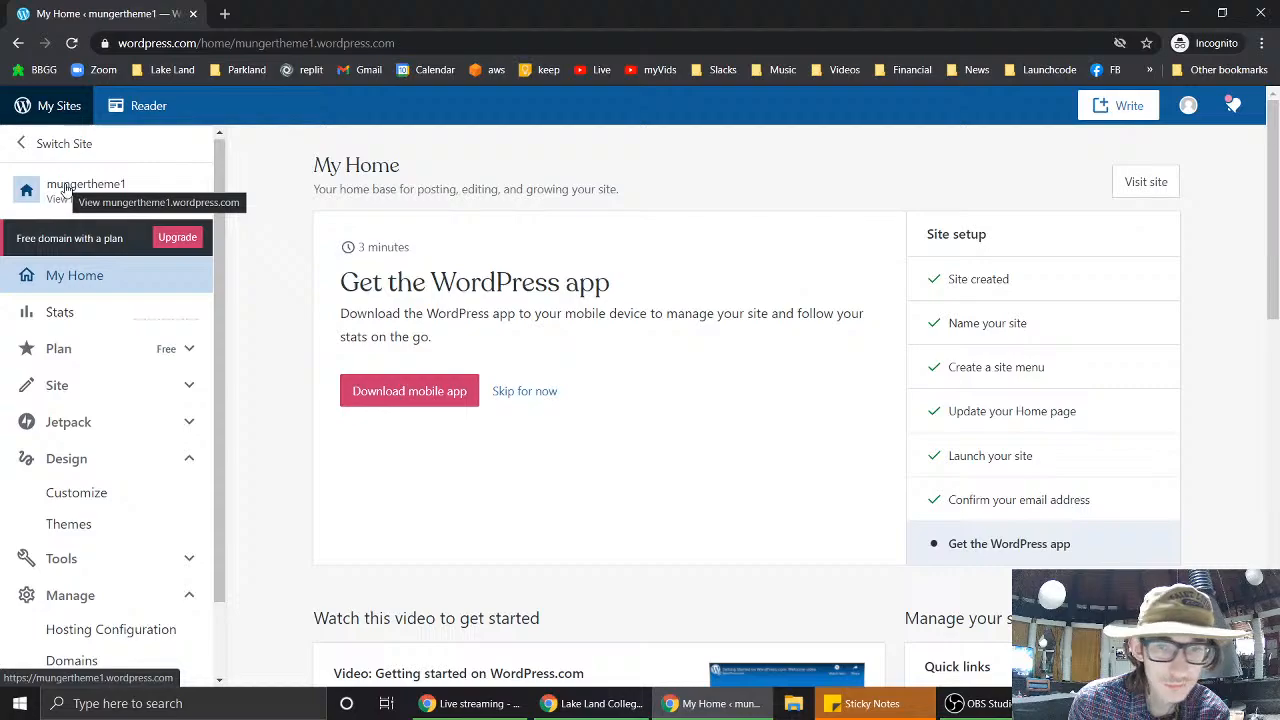
left_click(64, 190)
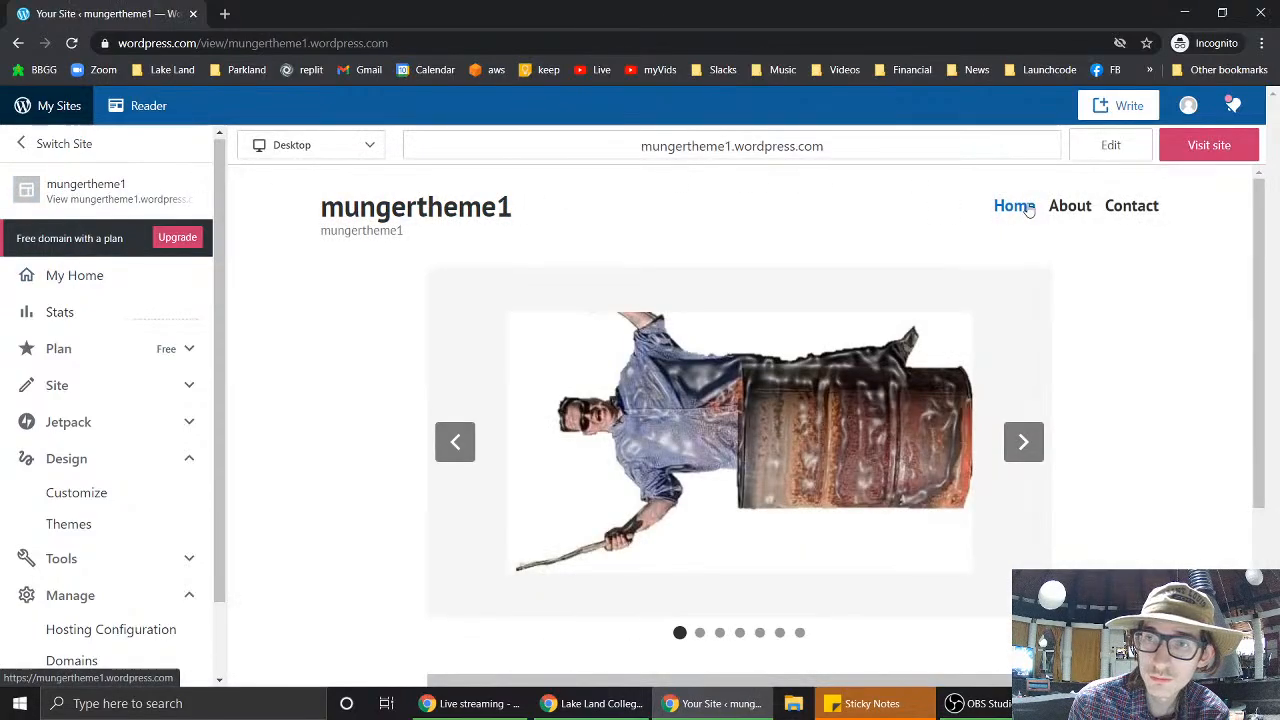
scroll(150, 435, "down", 1)
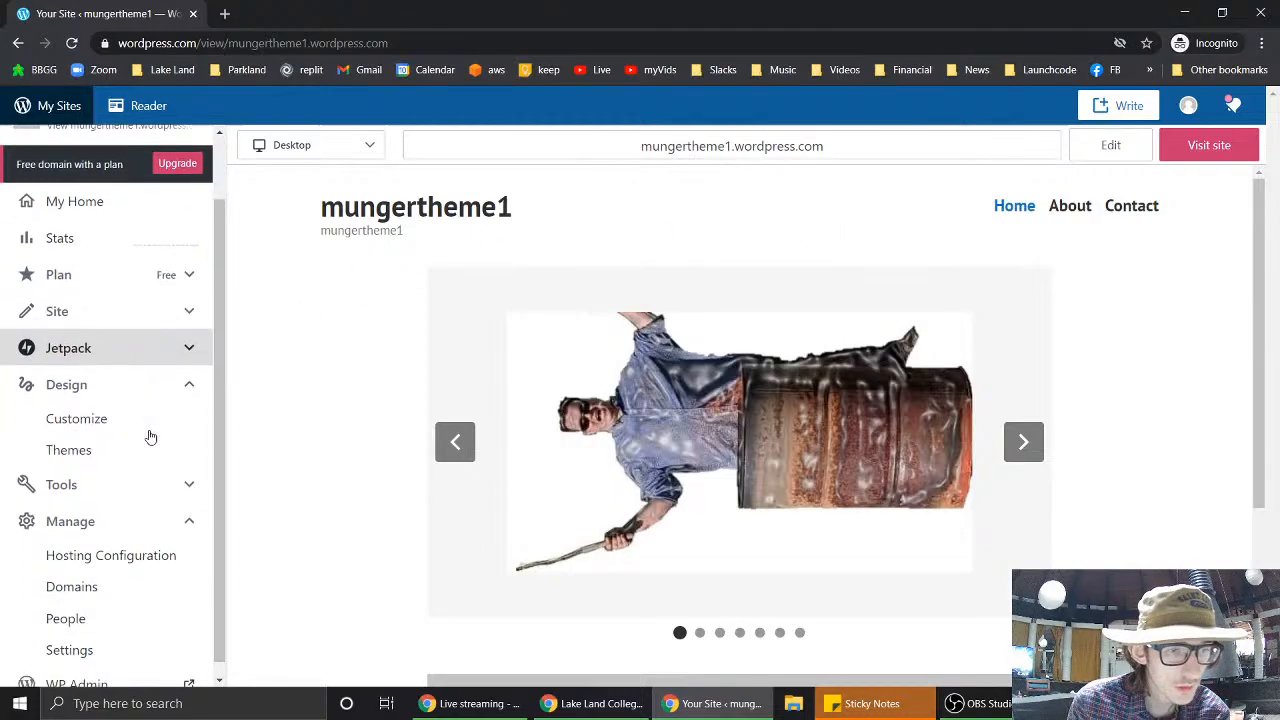
- Trash the Blog page from the Pages list and start a new page
left_click(193, 316)
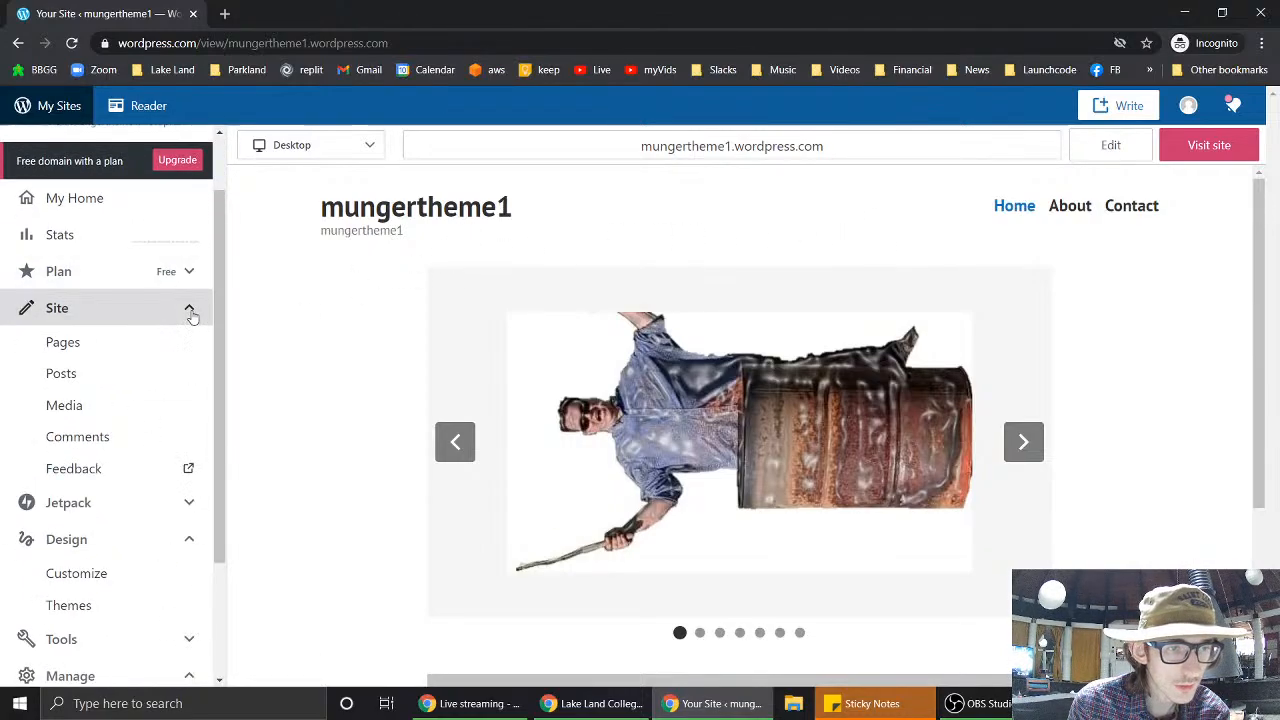
left_click(75, 341)
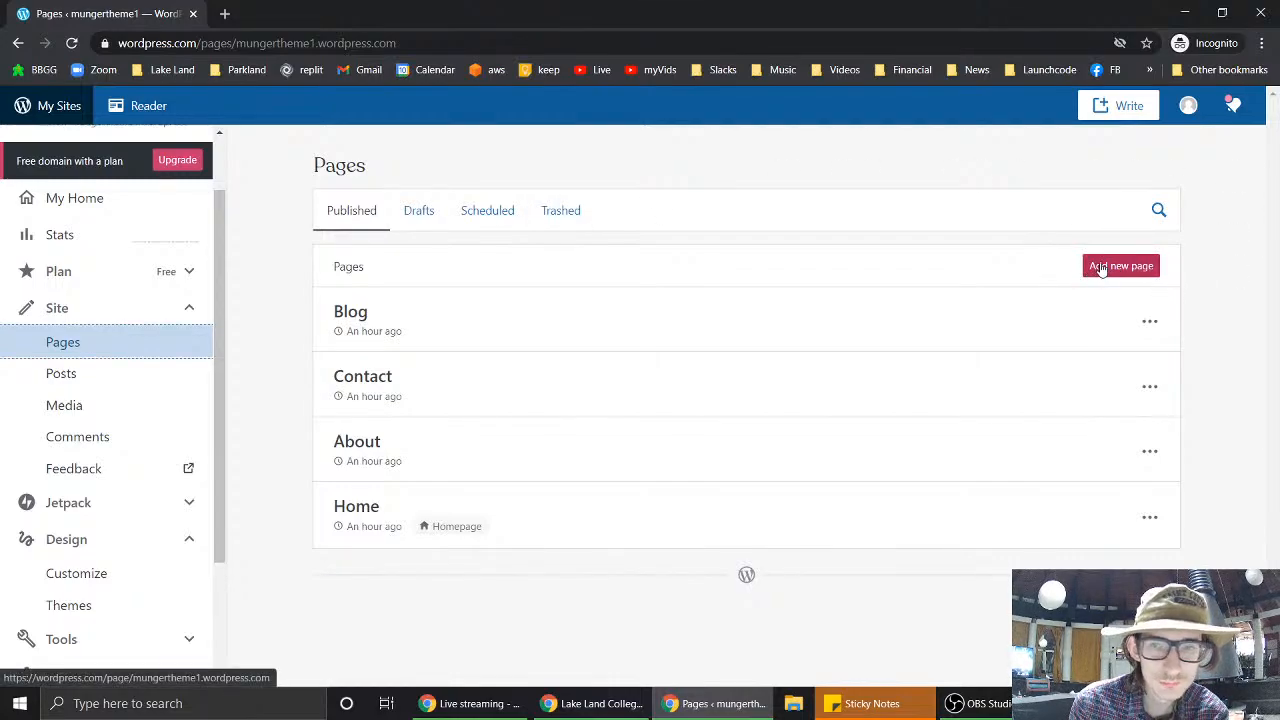
left_click(1150, 321)
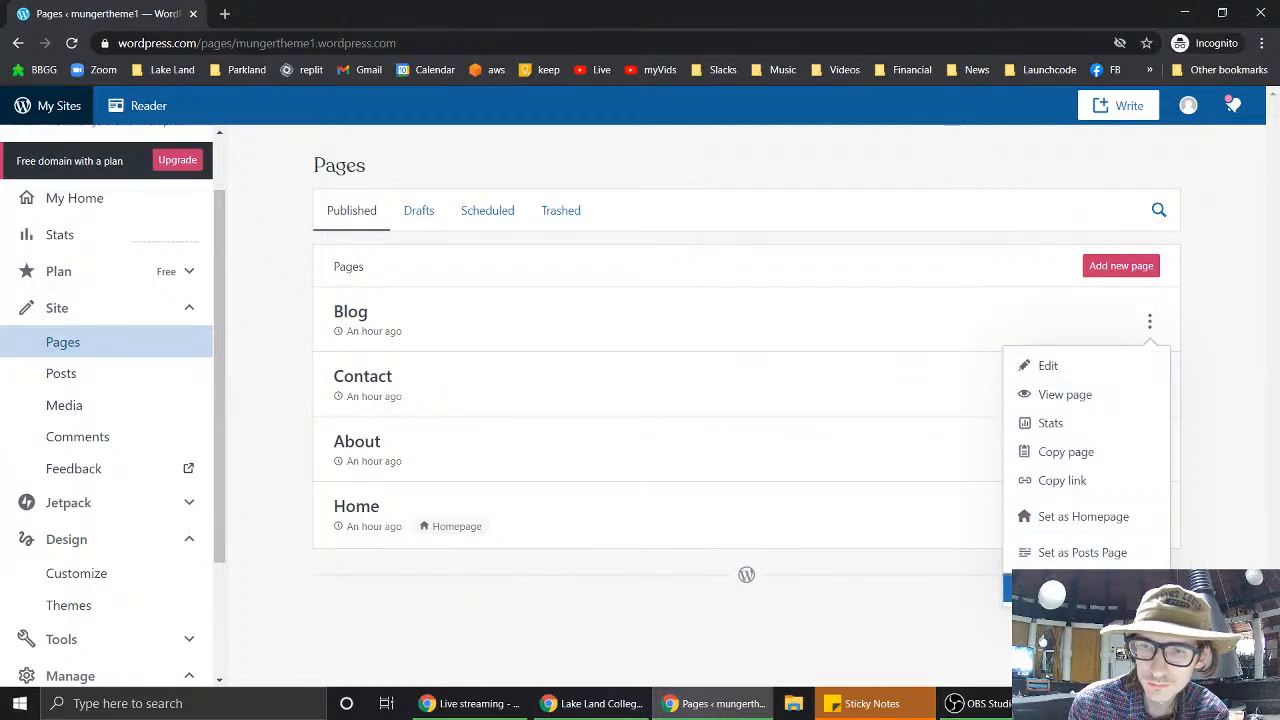
left_click(1050, 588)
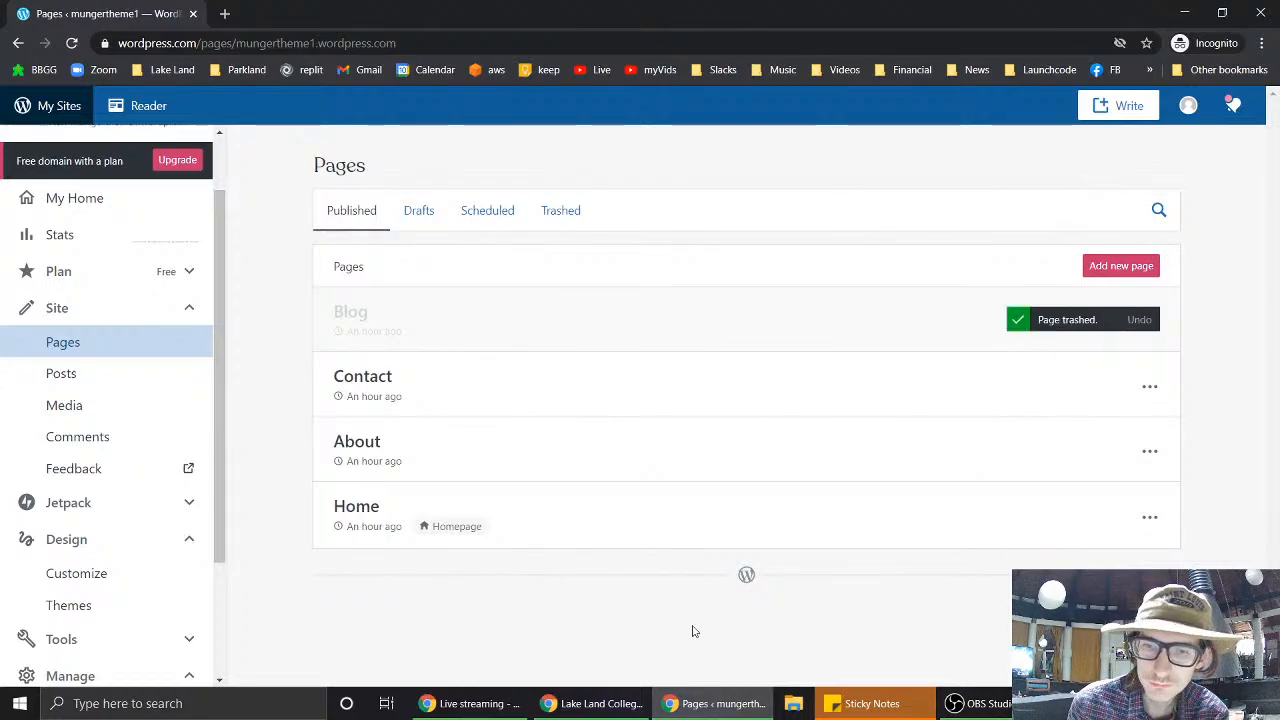
left_click(1134, 265)
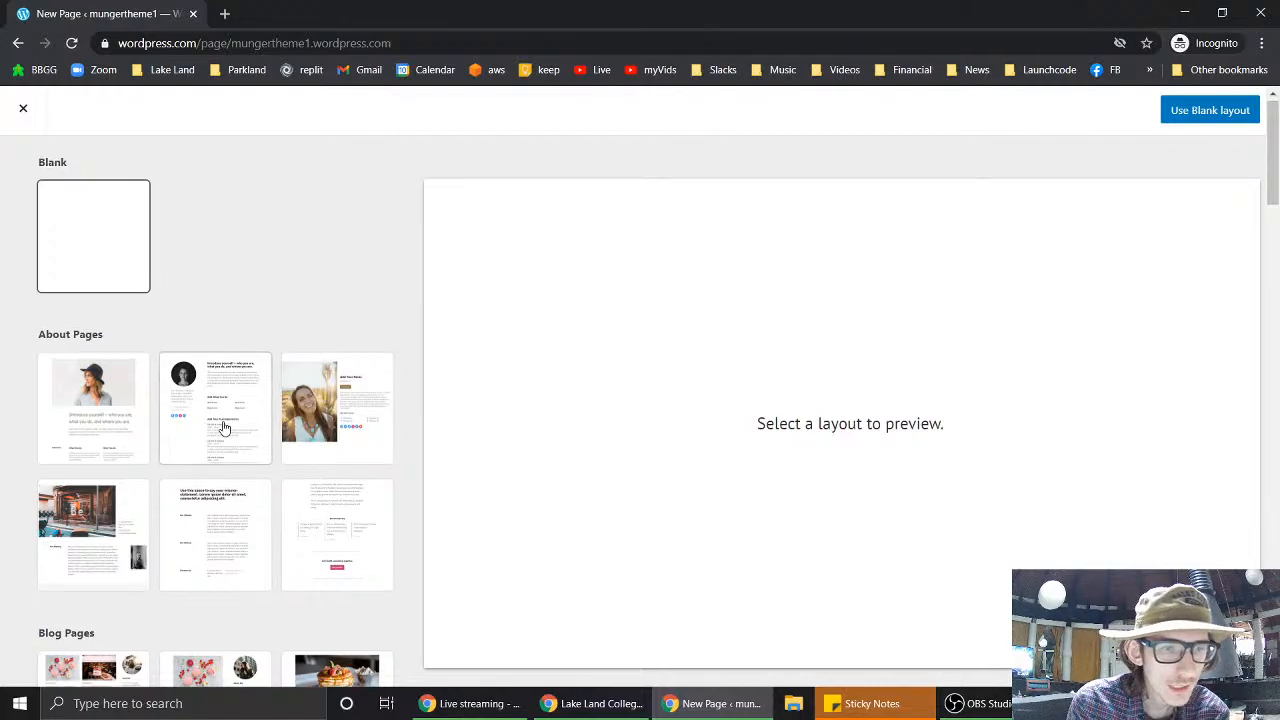
- Start the new page from the Blank layout and title it 'Content Page'
scroll(223, 428, "down", 3)
scroll(223, 428, "down", 3)
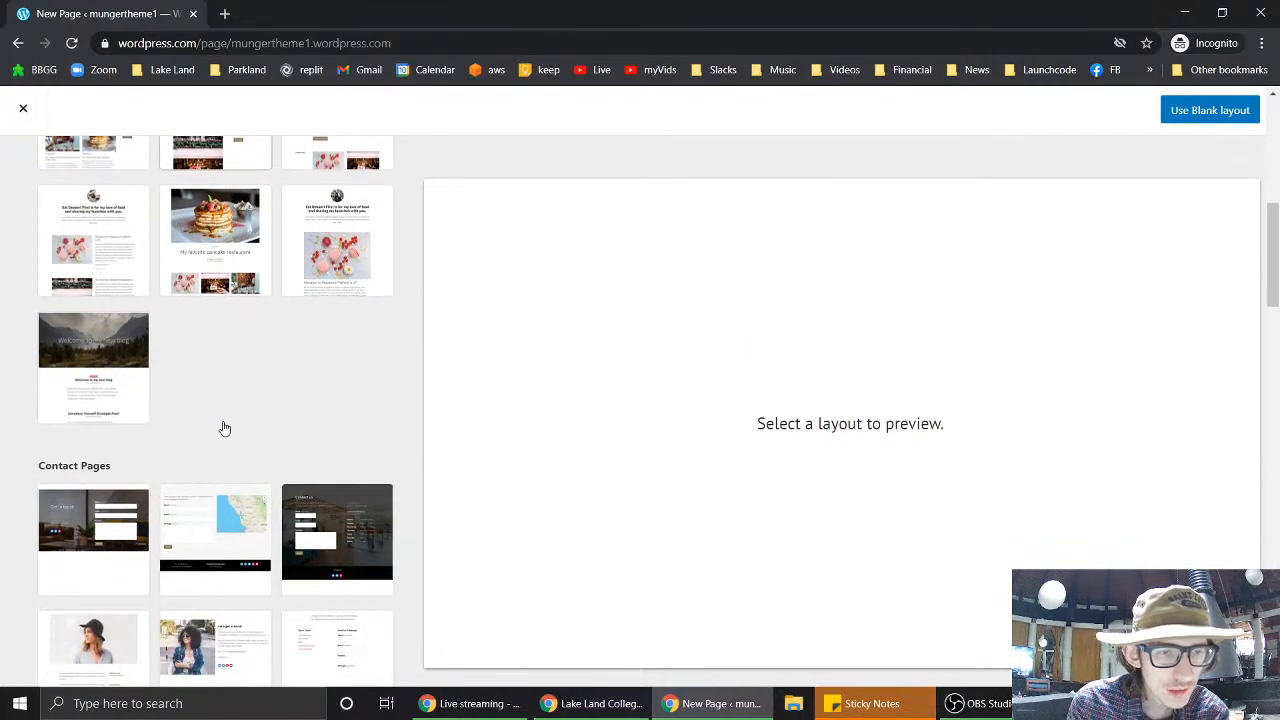
scroll(224, 428, "down", 3)
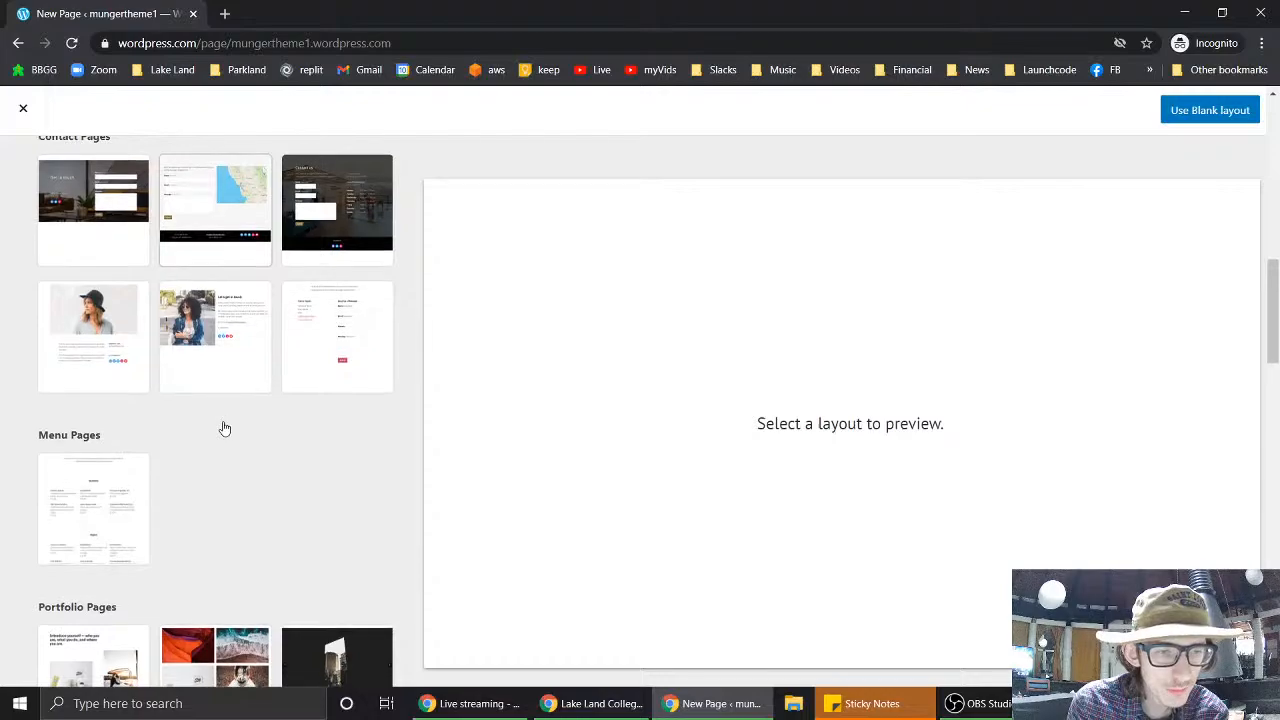
scroll(225, 428, "down", 3)
scroll(223, 426, "up", 12)
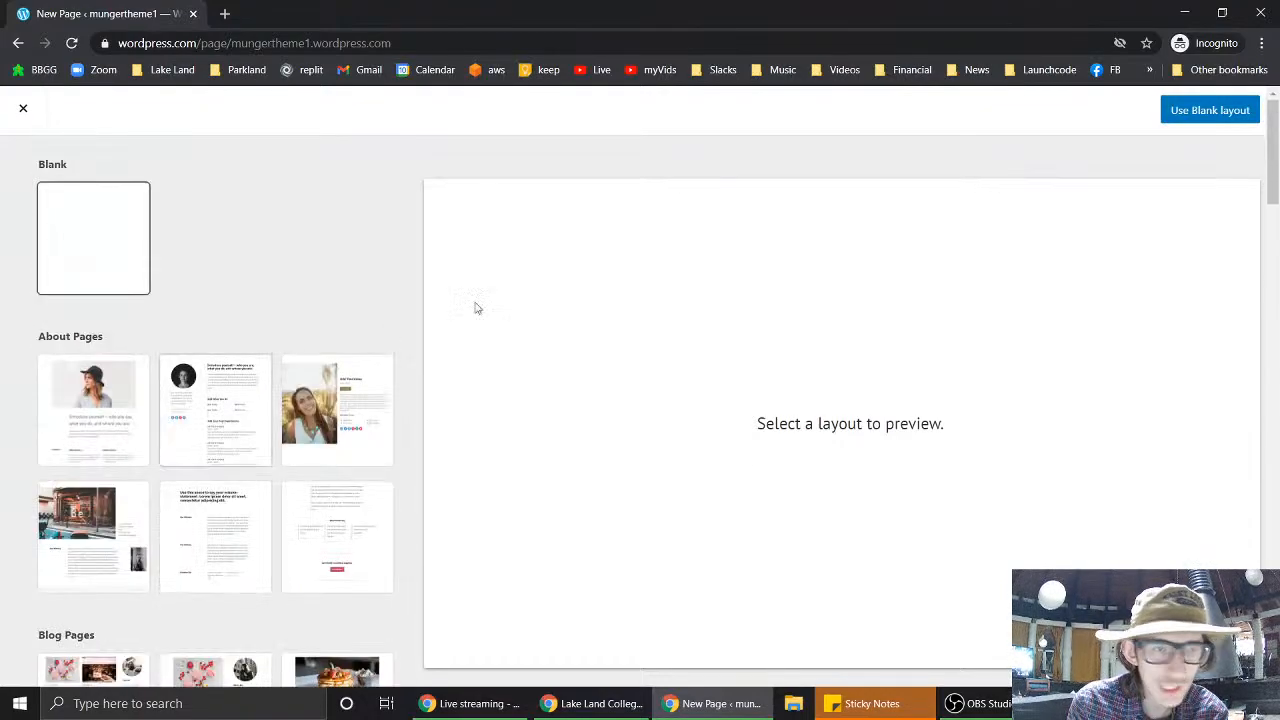
left_click(1214, 110)
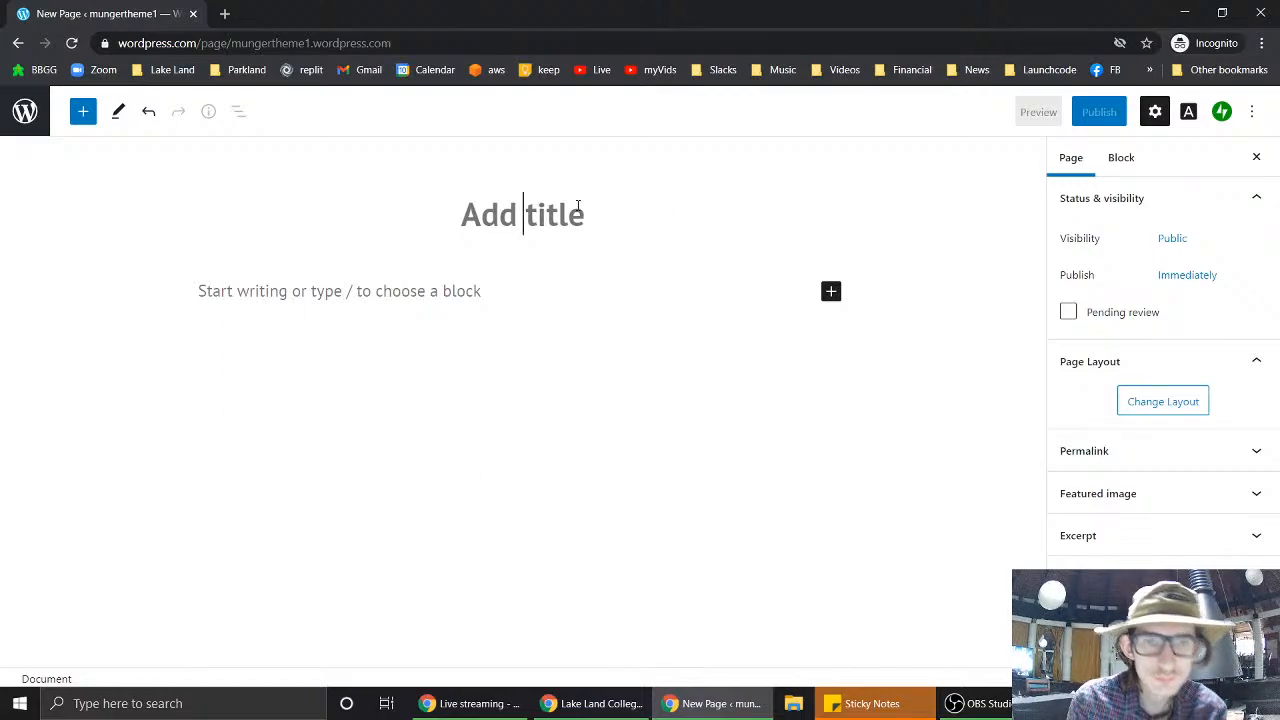
type("Content Page")
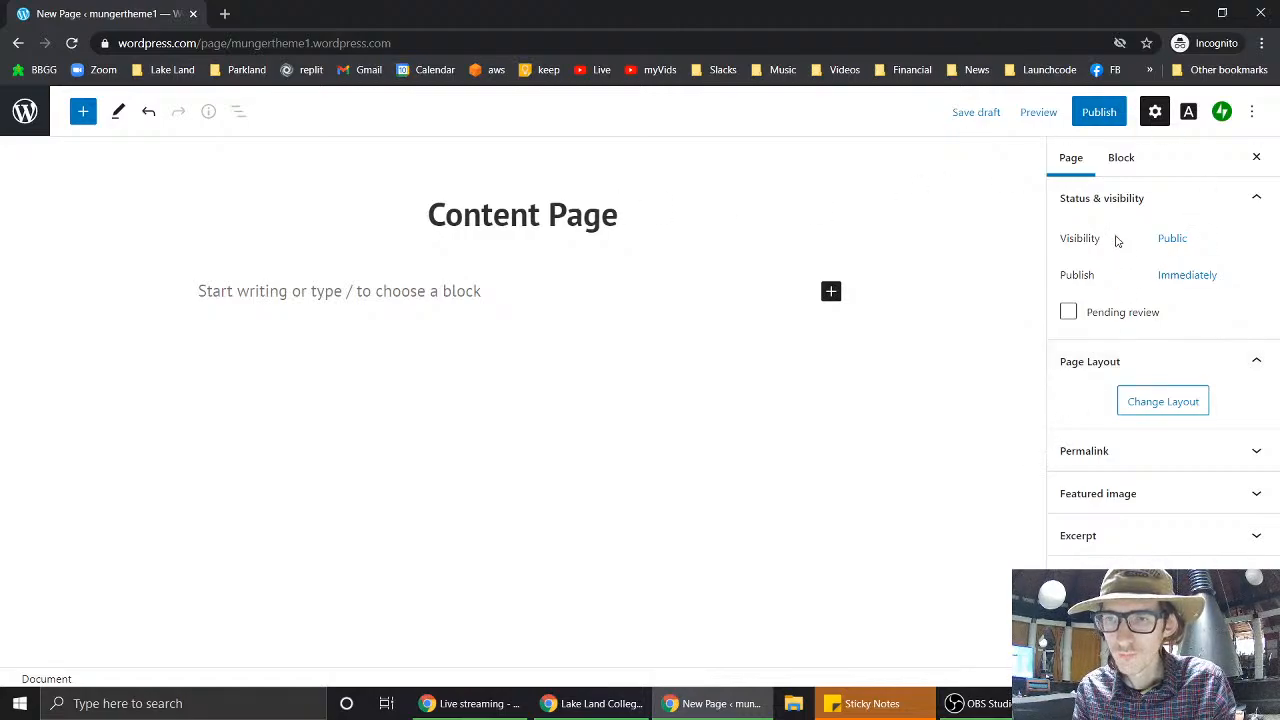
- Add a Rounded Image block holding the pineapple image from the media library
left_click(831, 292)
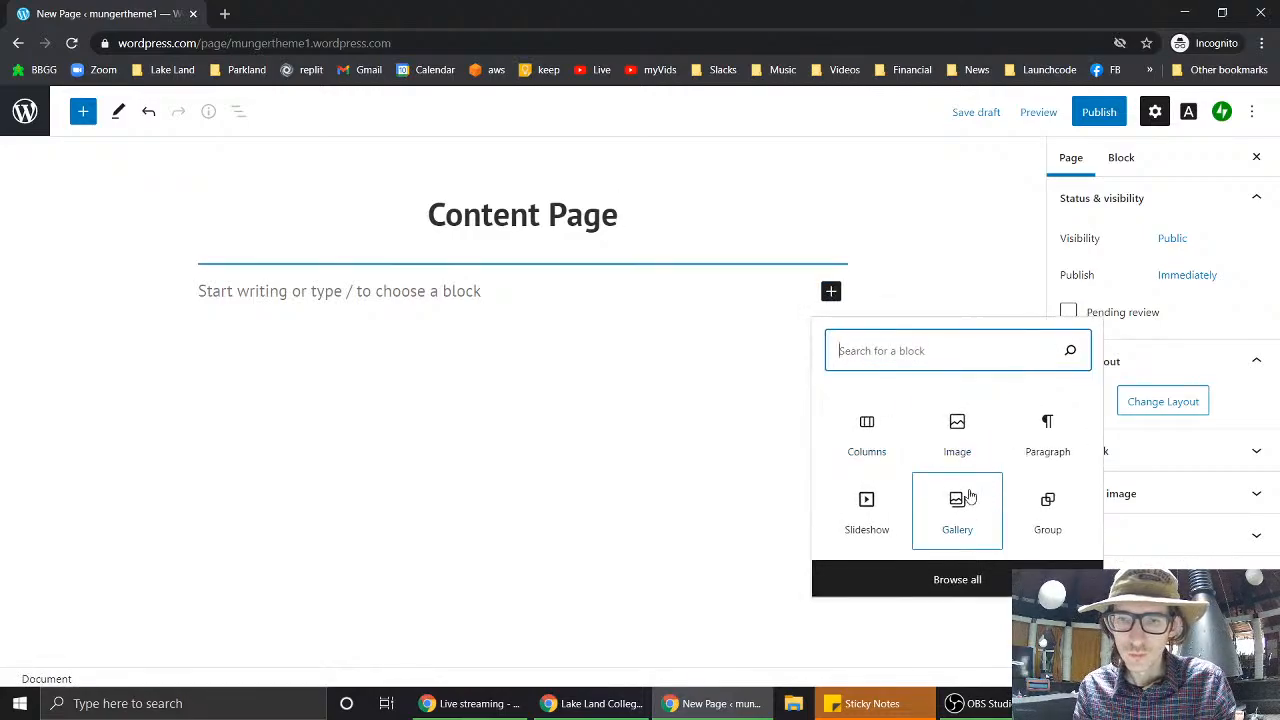
left_click(958, 428)
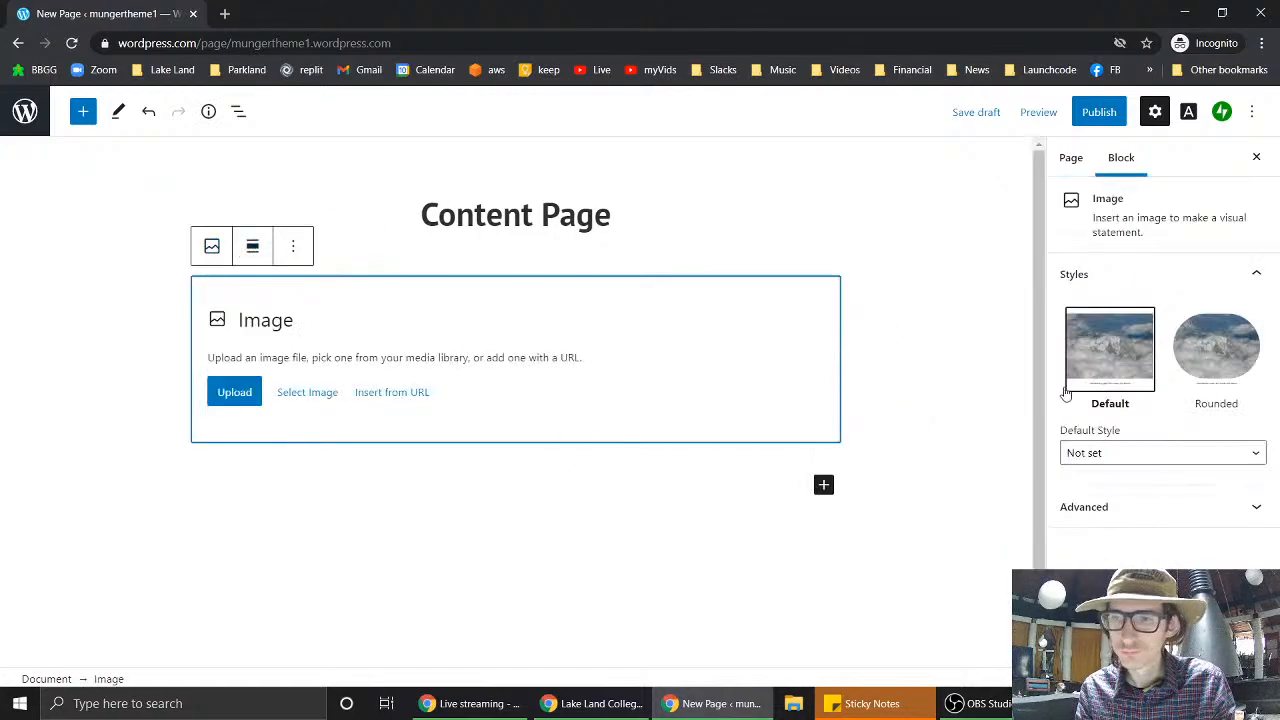
left_click(1220, 372)
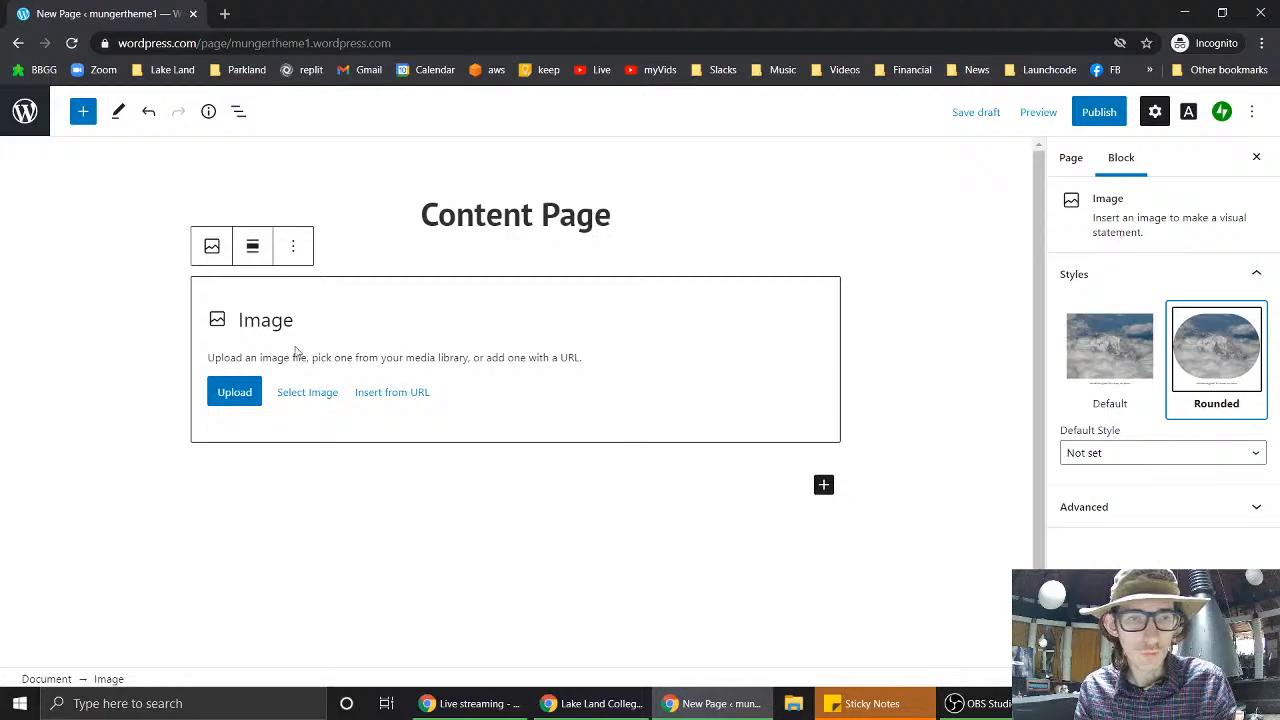
left_click(316, 395)
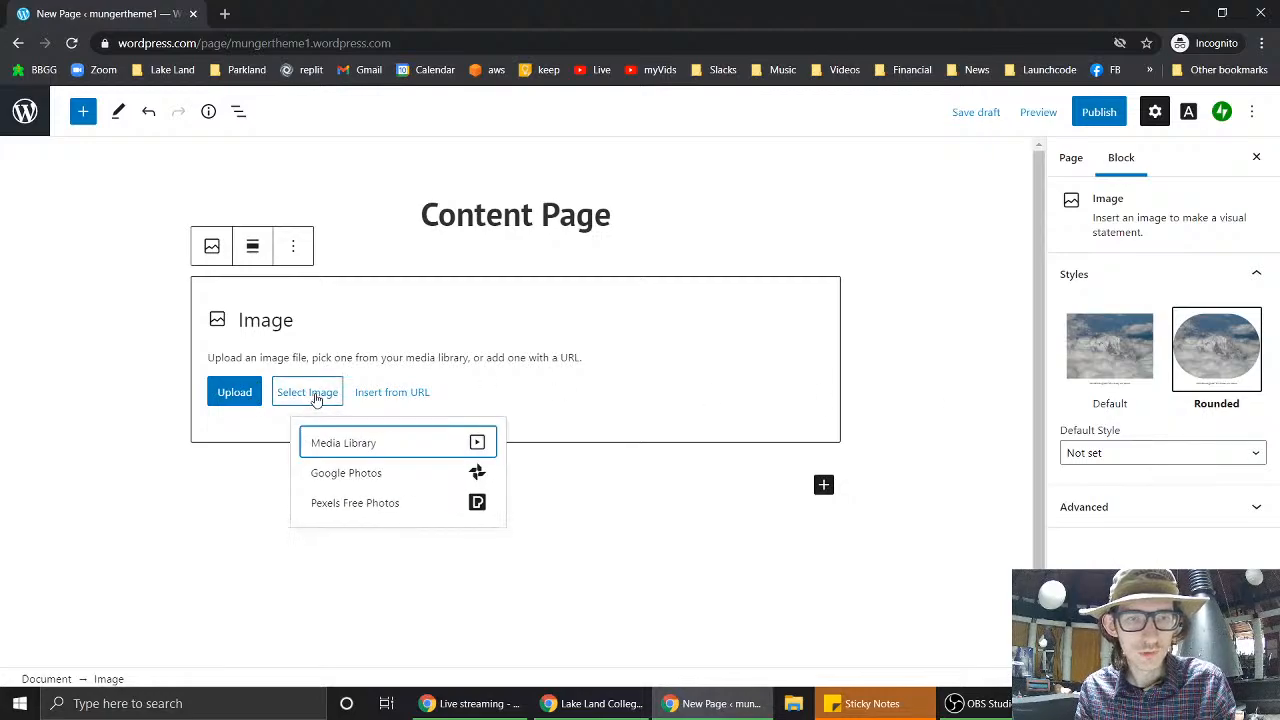
left_click(359, 444)
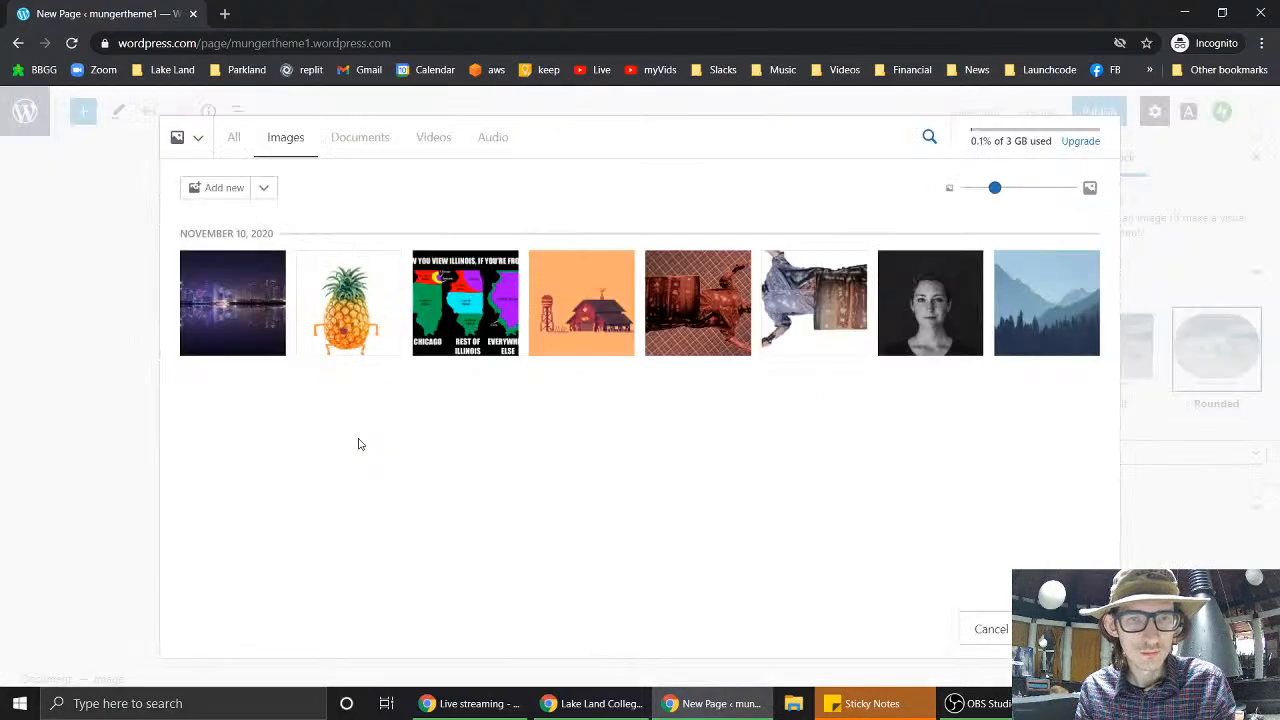
left_click(340, 318)
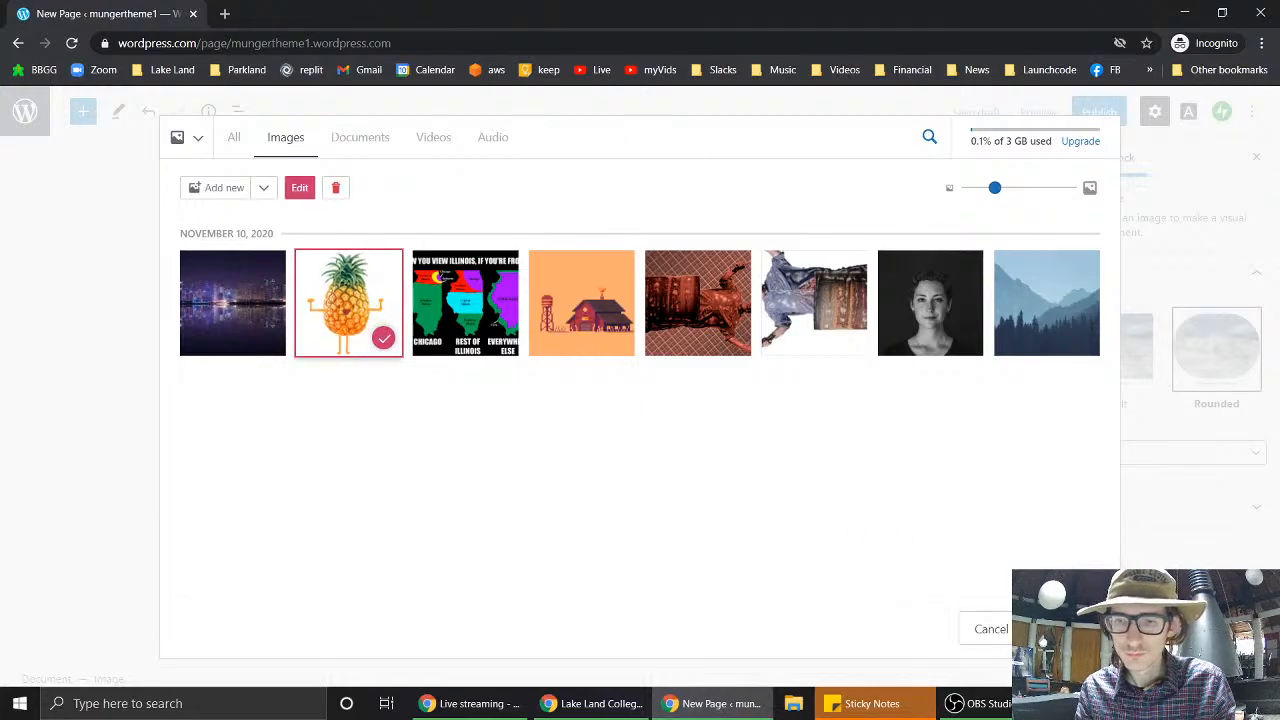
double_click(340, 318)
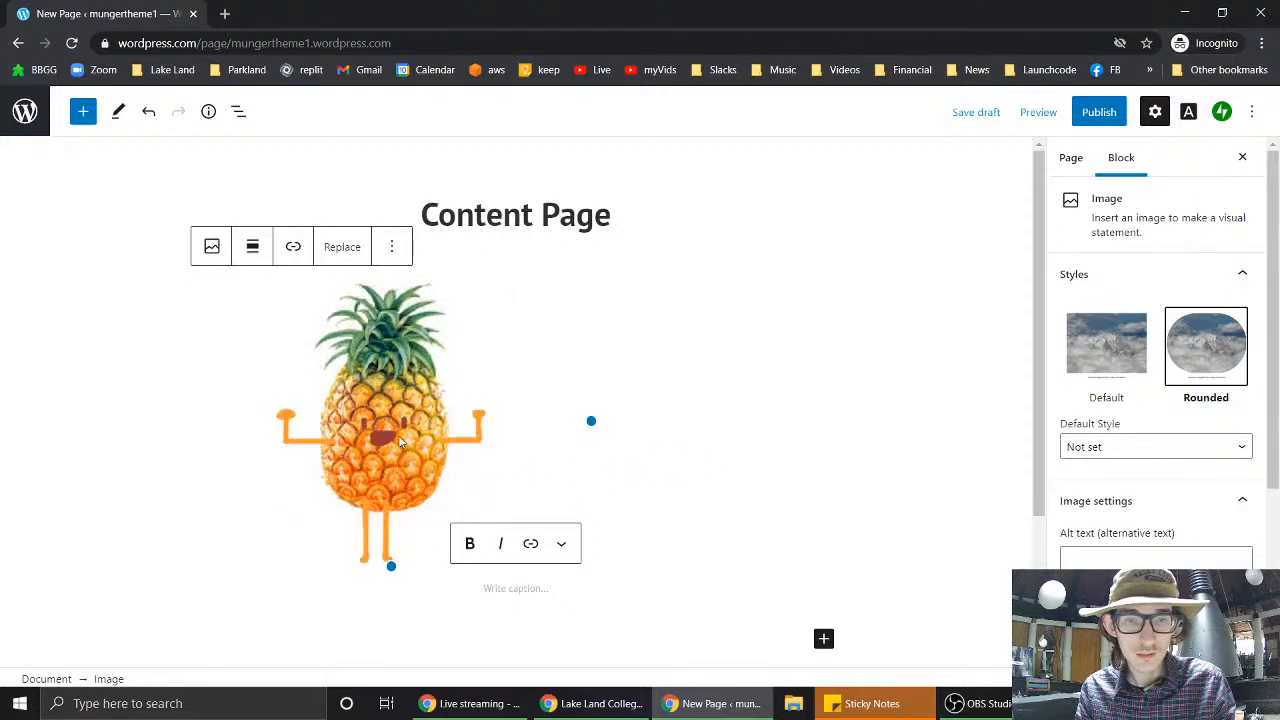
- Make the pineapple image full width
left_click(253, 250)
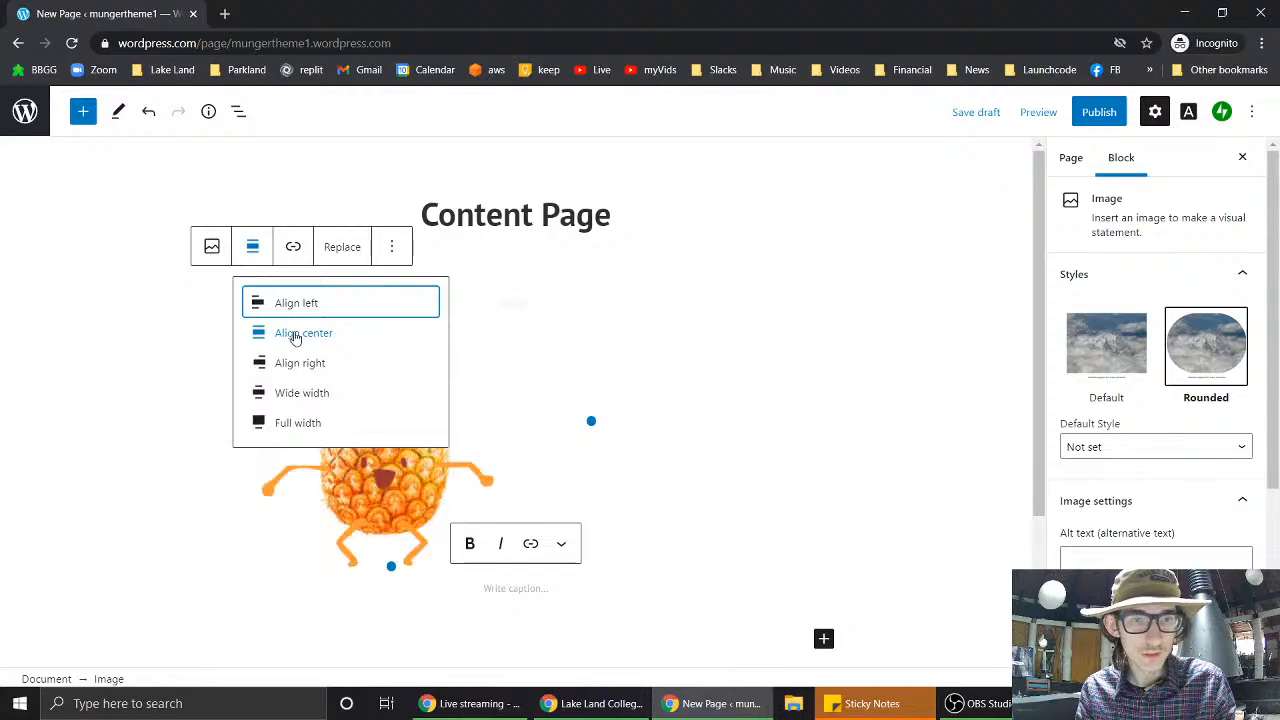
left_click(300, 422)
left_click(299, 421)
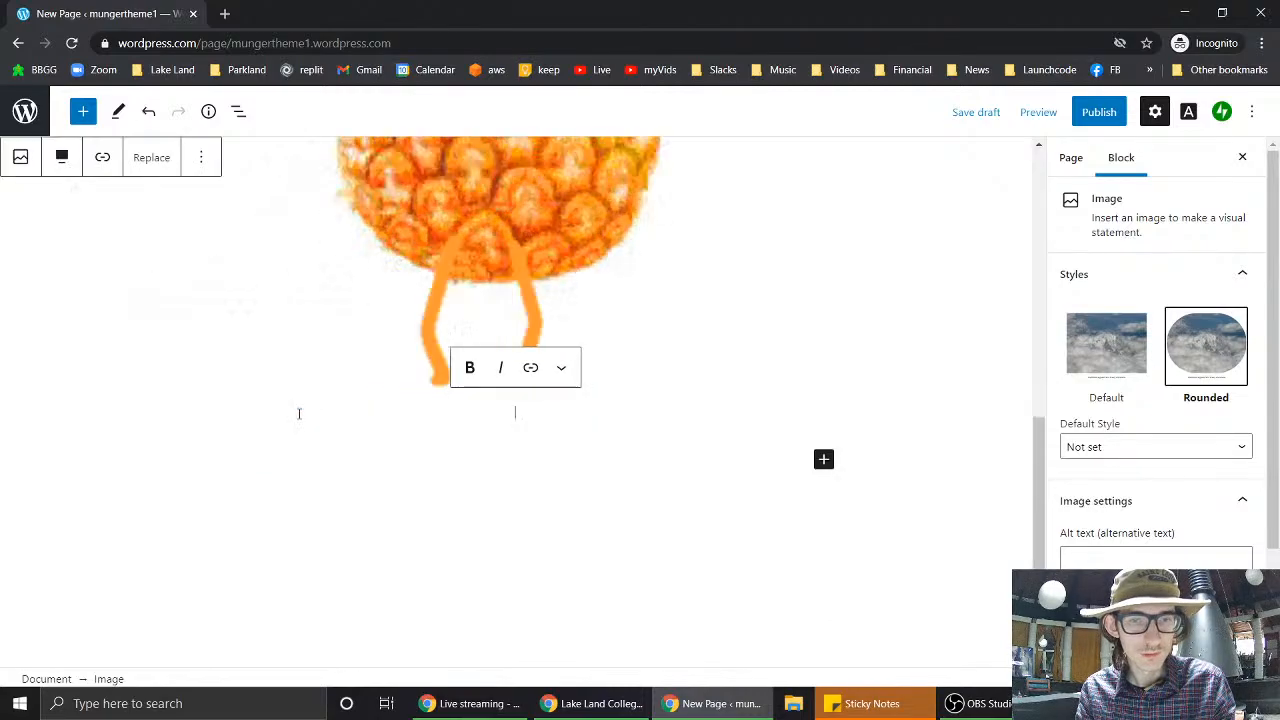
scroll(607, 518, "up", 6)
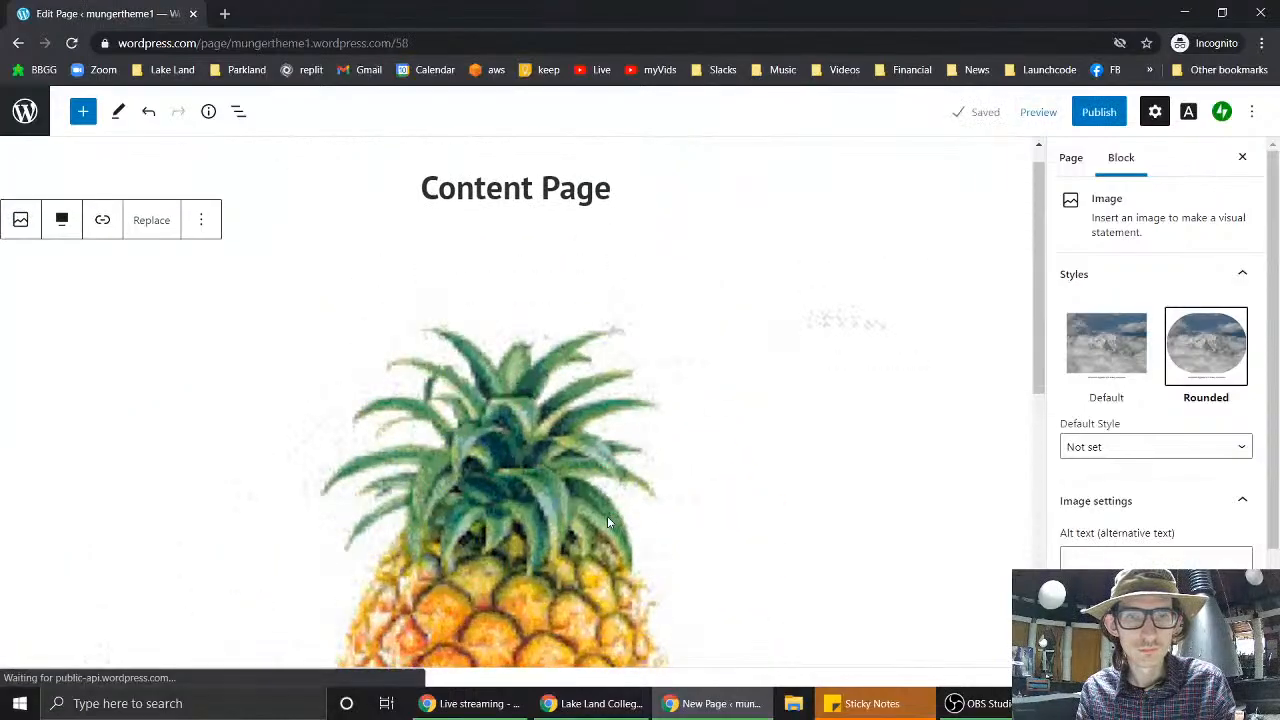
scroll(607, 521, "down", 5)
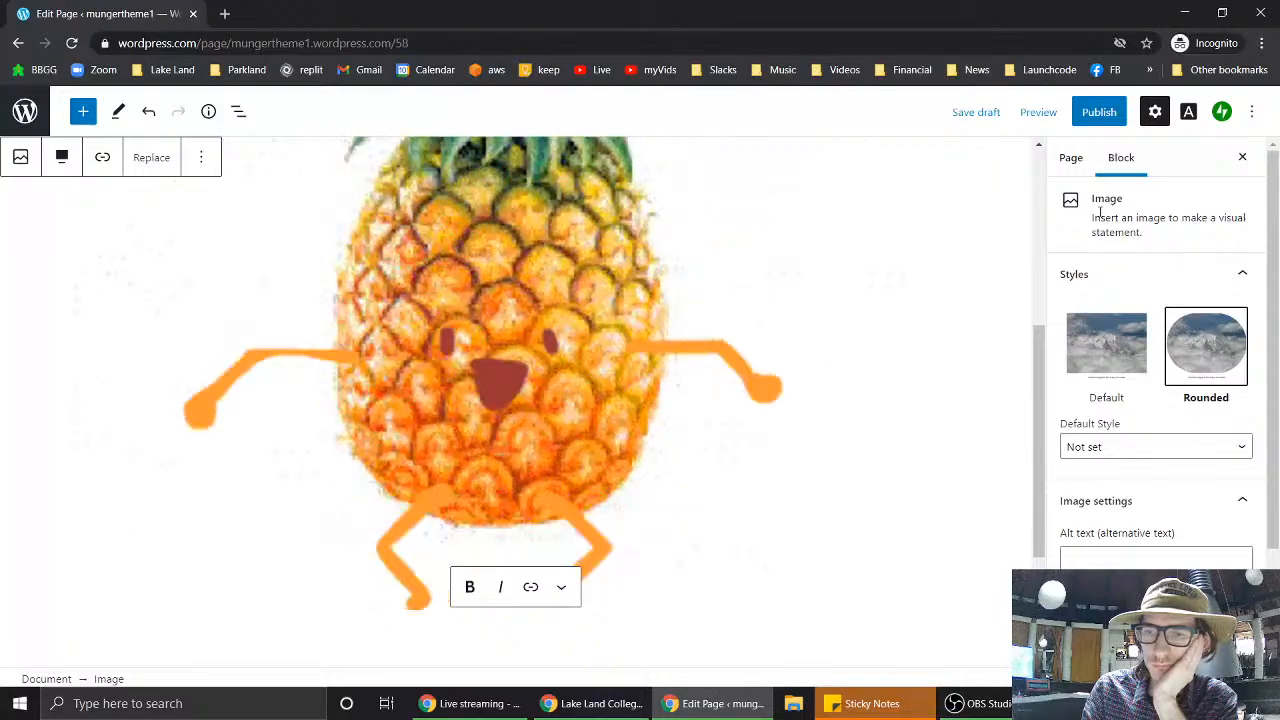
scroll(1100, 212, "down", 2)
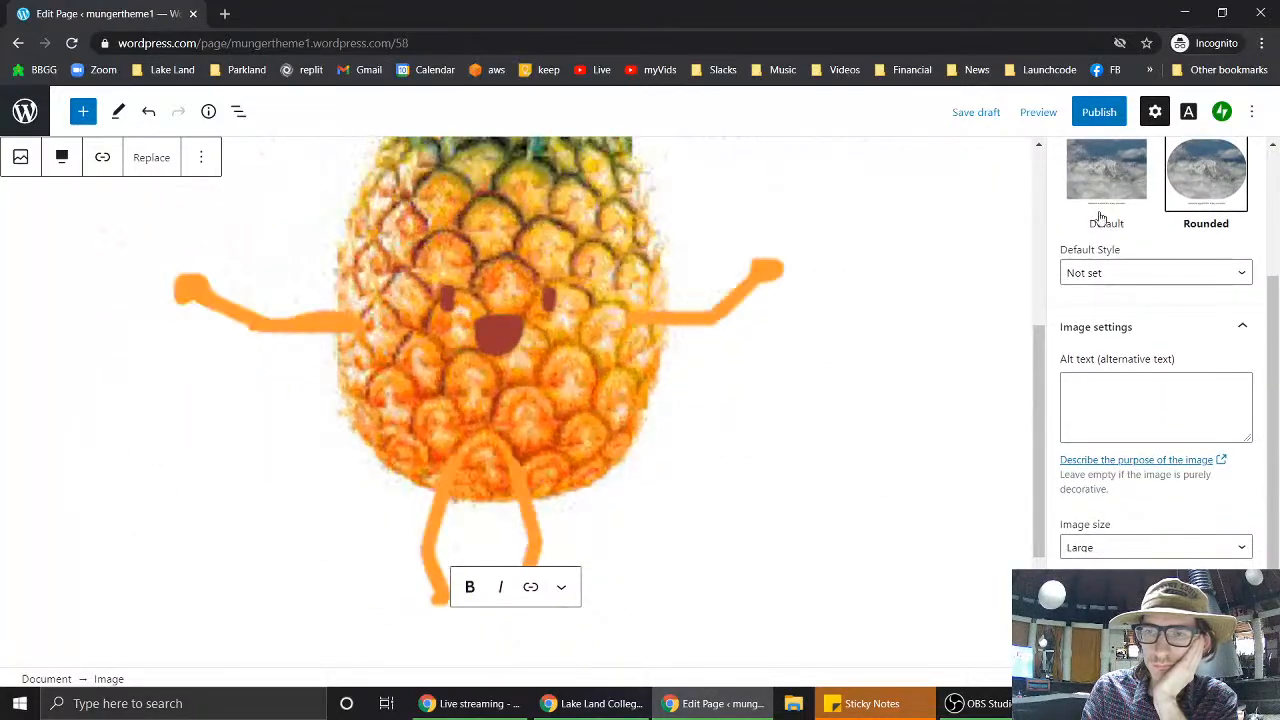
- Change the pineapple image size from Large to Full Size
left_click(1192, 547)
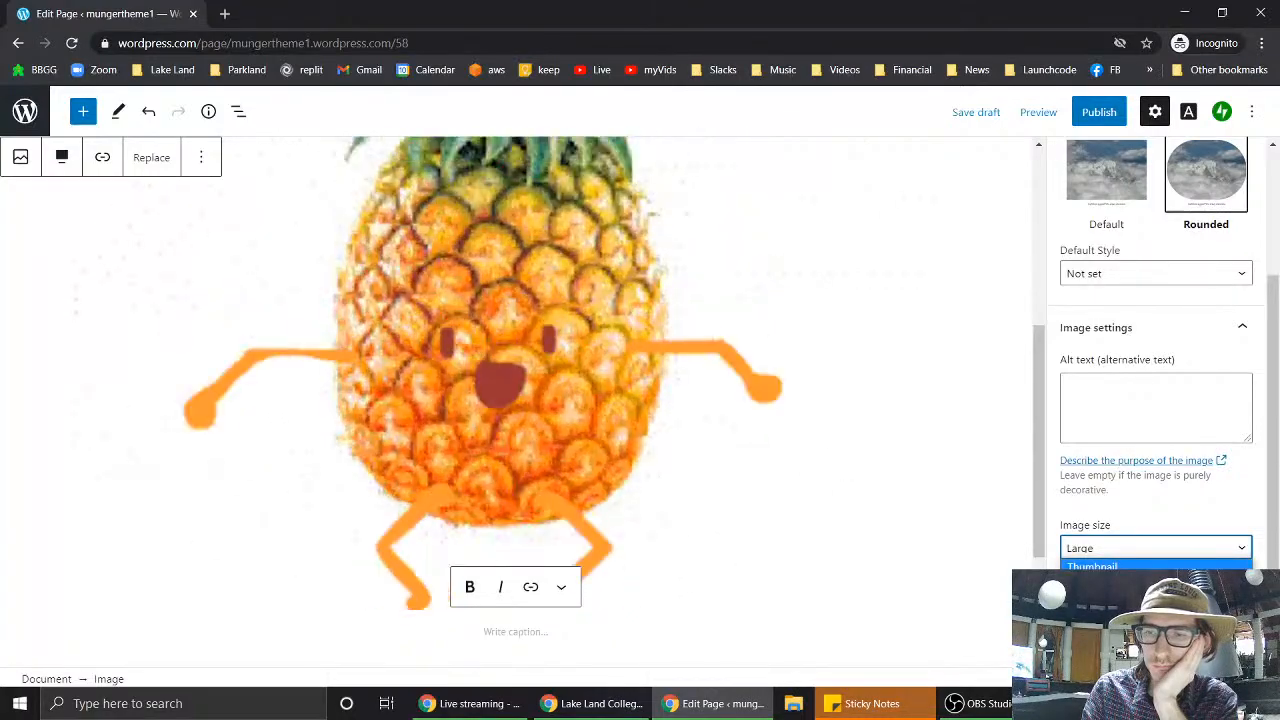
left_click(1180, 568)
left_click(1143, 549)
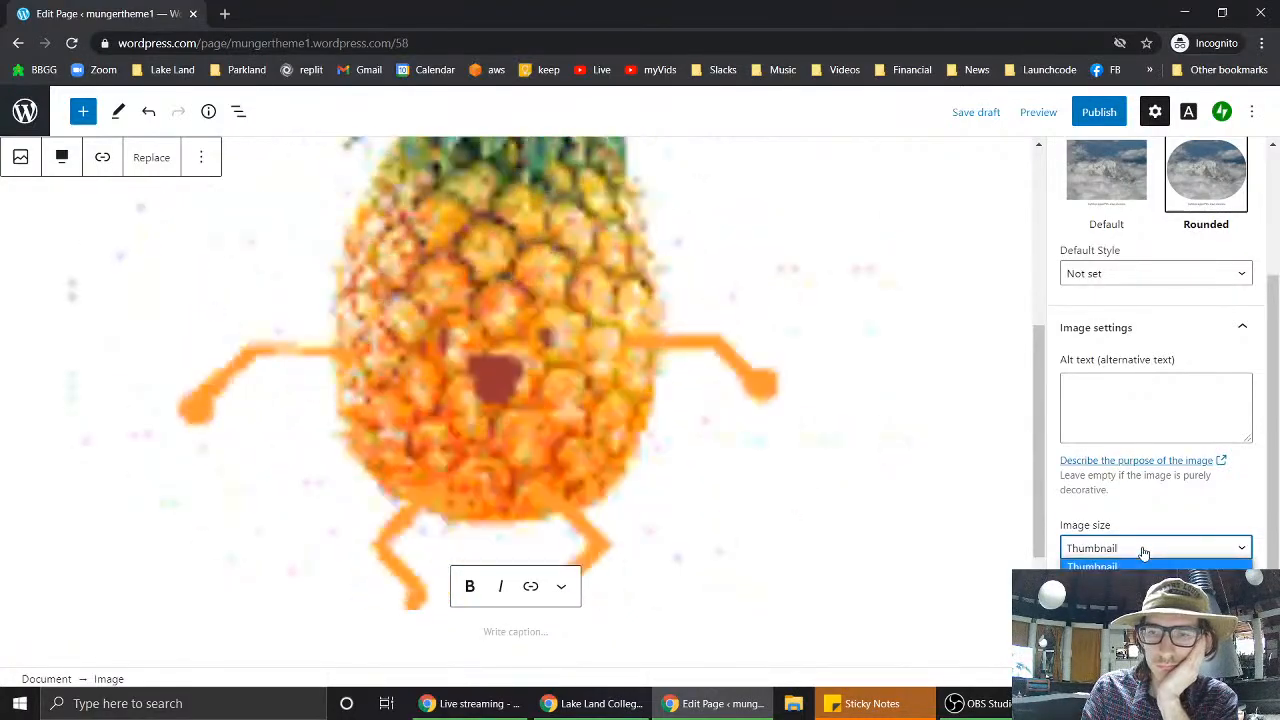
left_click(1130, 613)
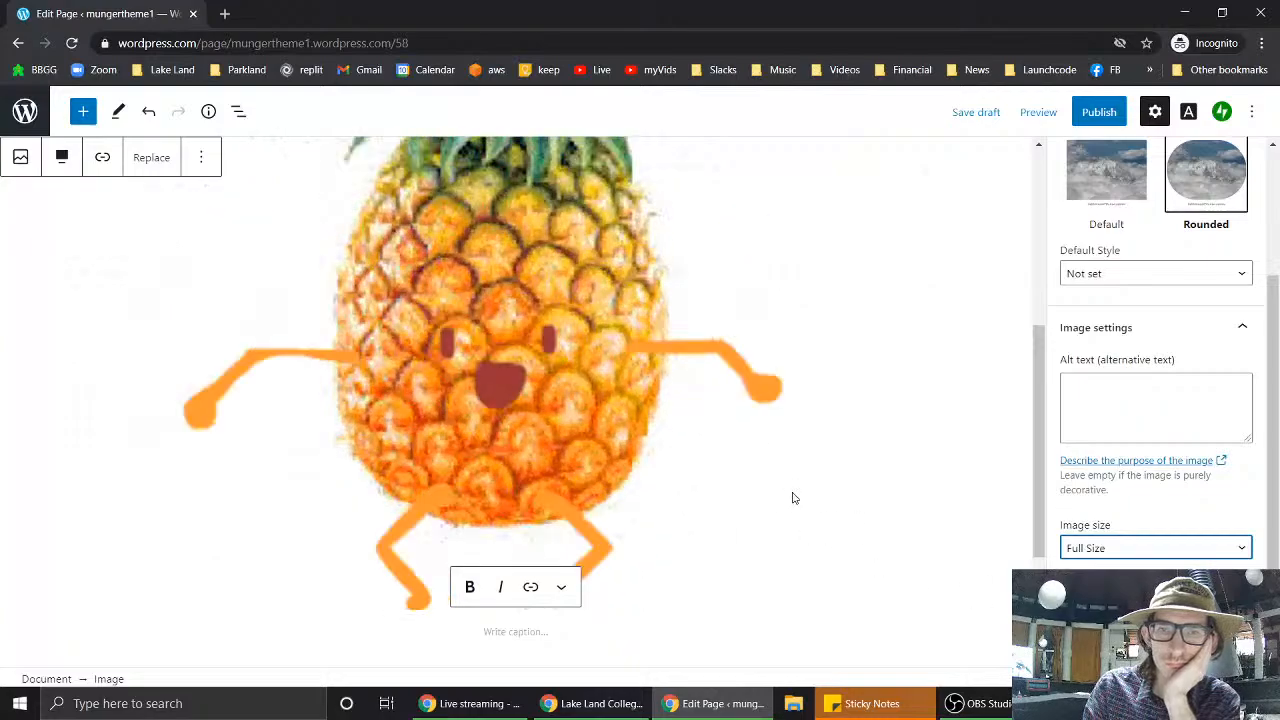
scroll(792, 501, "down", 2)
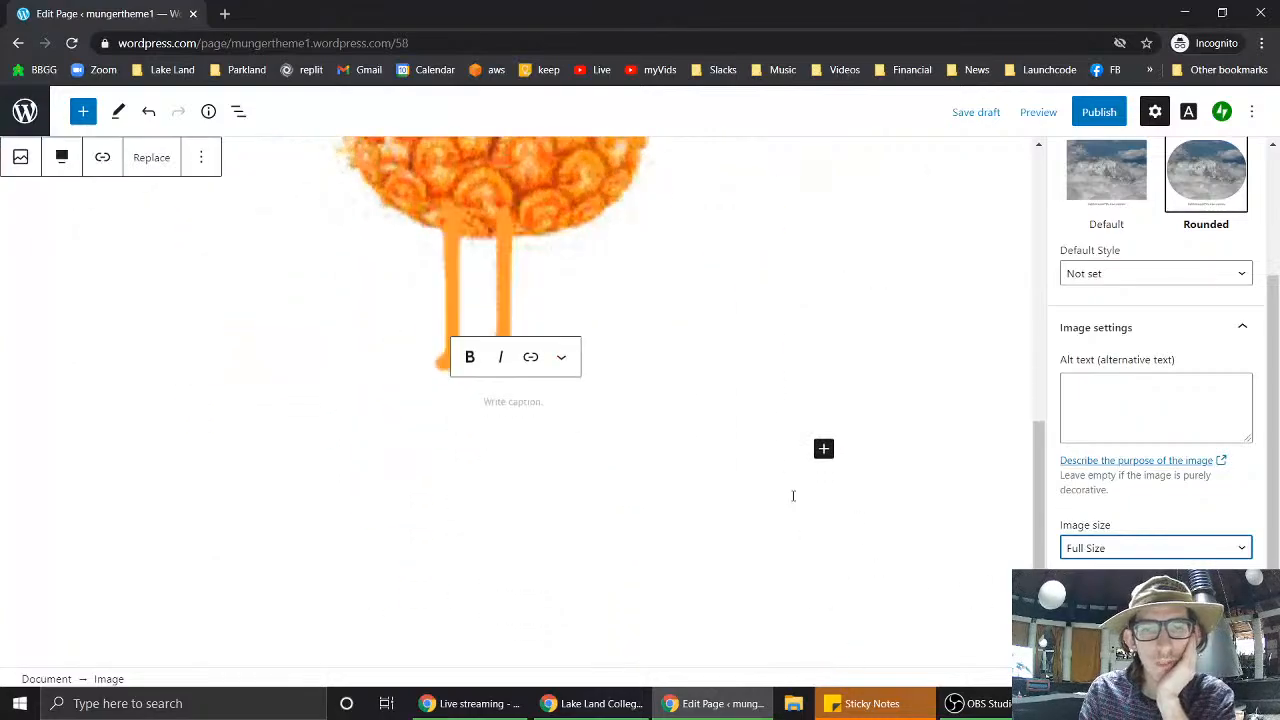
- Insert a 33/33/33 Columns block below the pineapple image, then switch browser windows
left_click(822, 448)
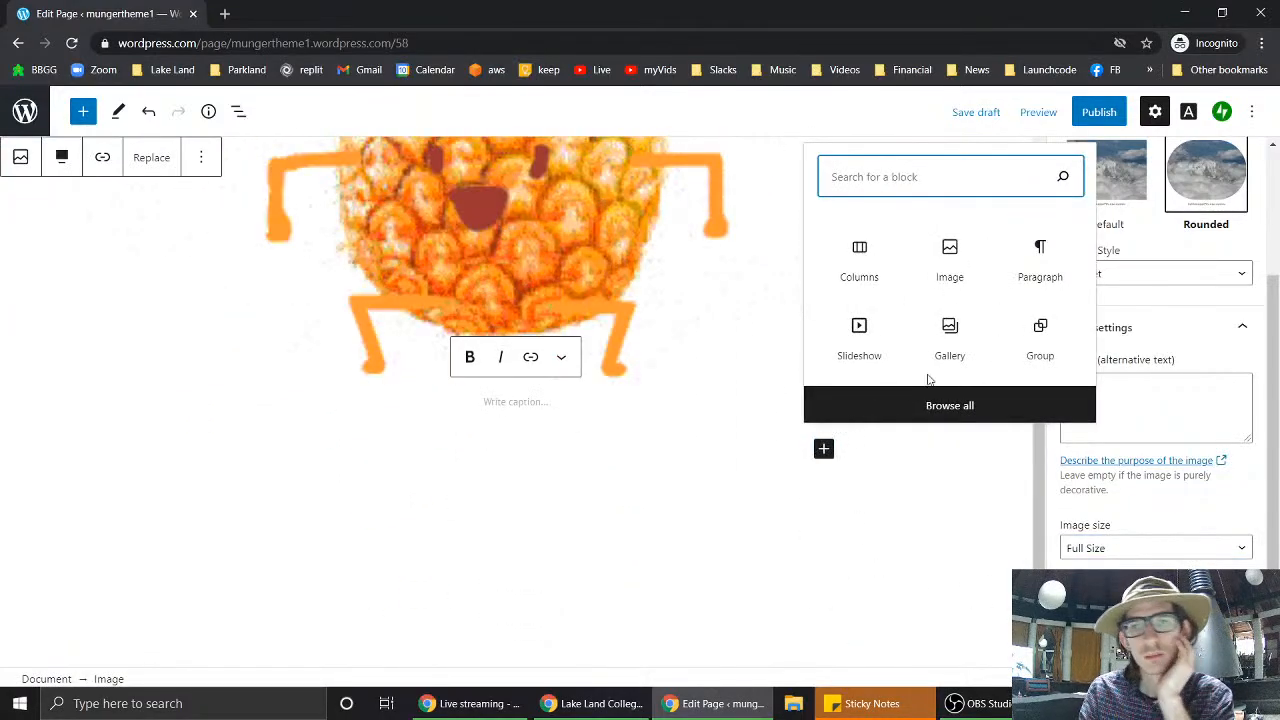
left_click(859, 254)
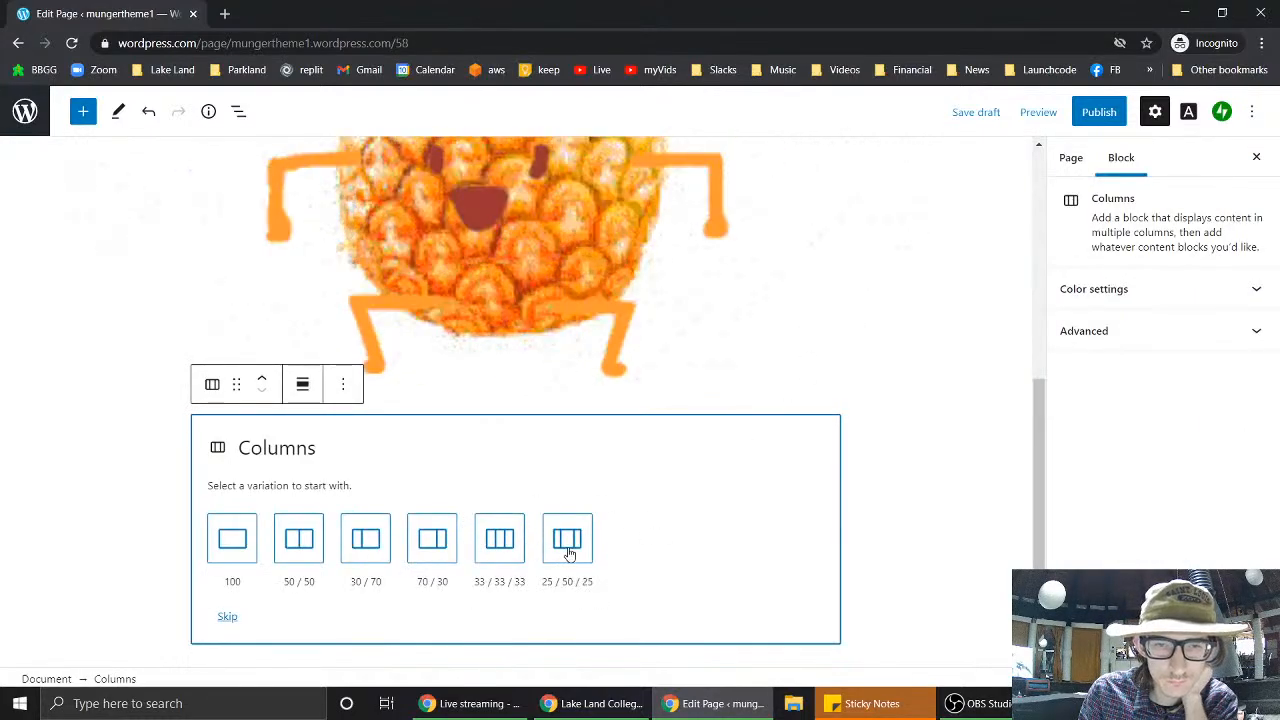
left_click(499, 540)
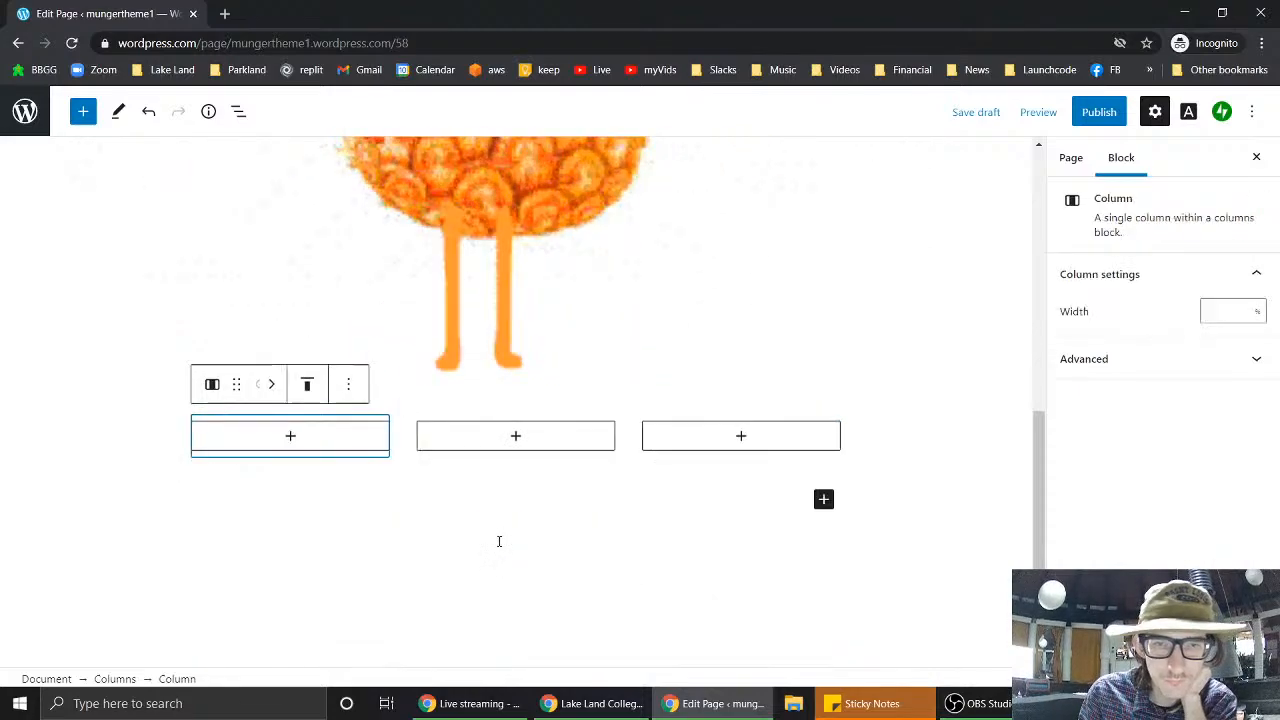
left_click(292, 438)
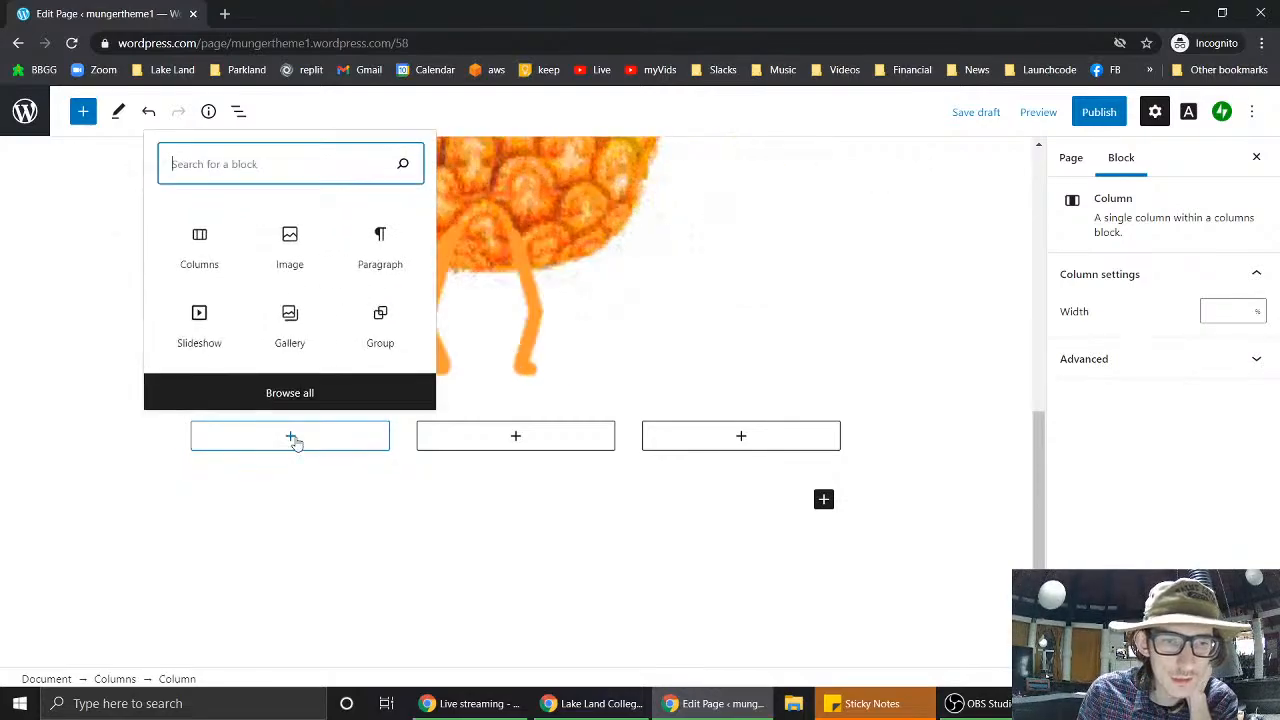
left_click(600, 707)
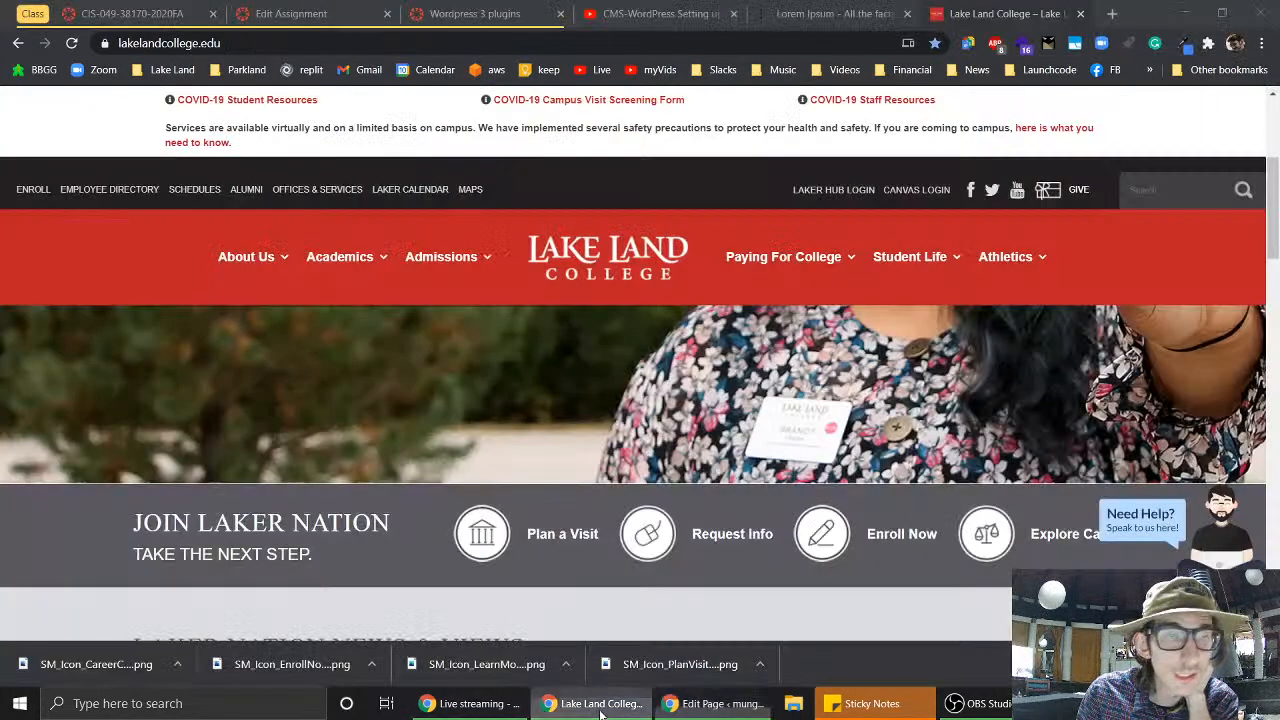
- Select the first Lorem Ipsum paragraph up to 'auctor ac.' and return to the editor
left_click(800, 12)
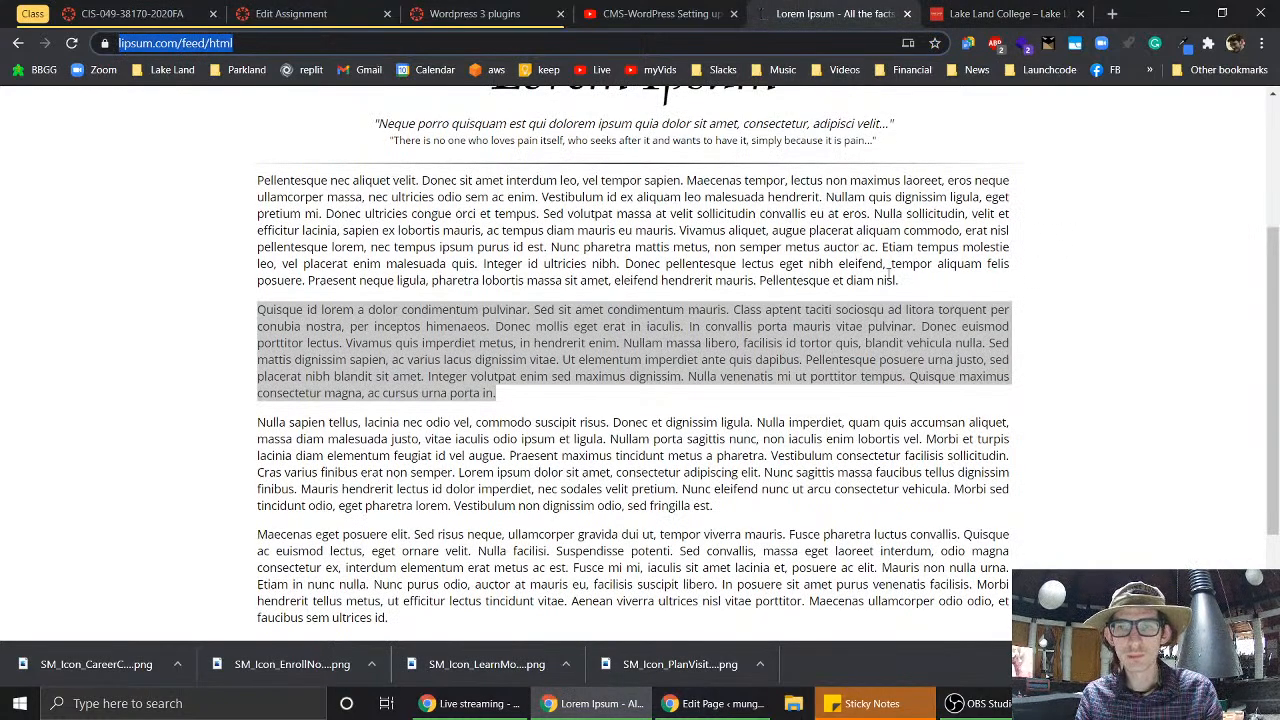
left_click_drag(880, 250, 240, 186)
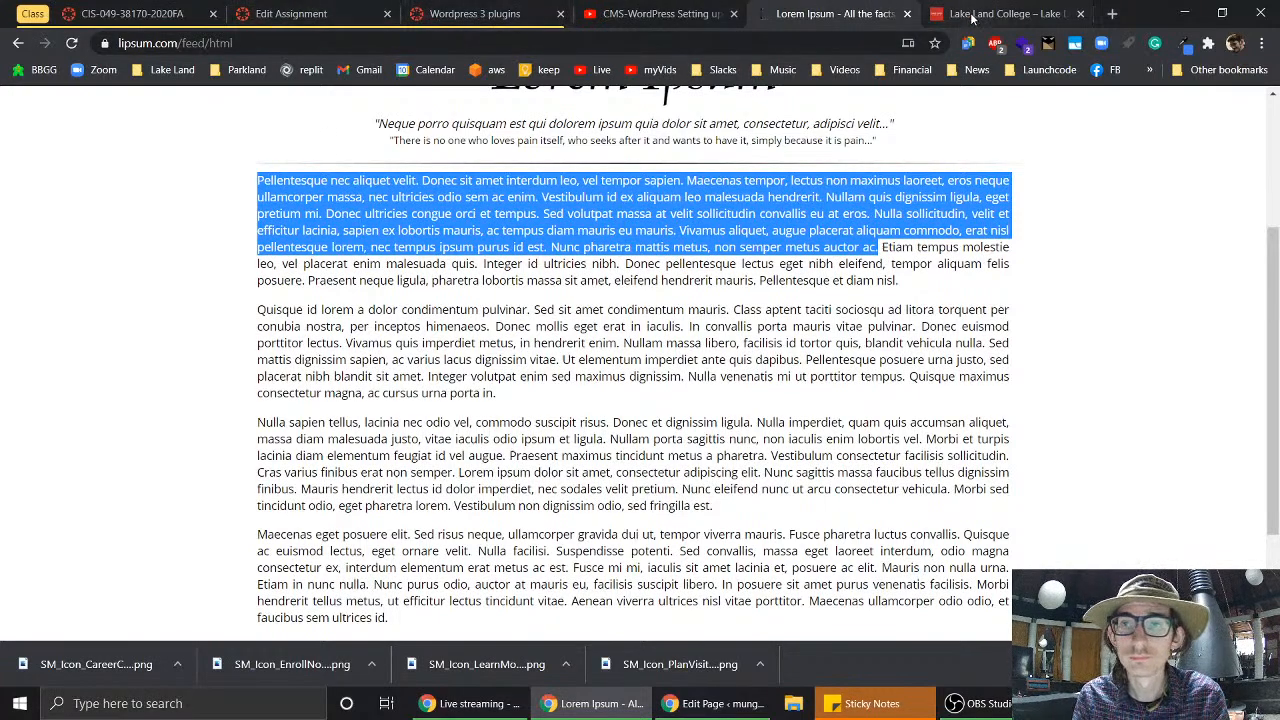
left_click(712, 702)
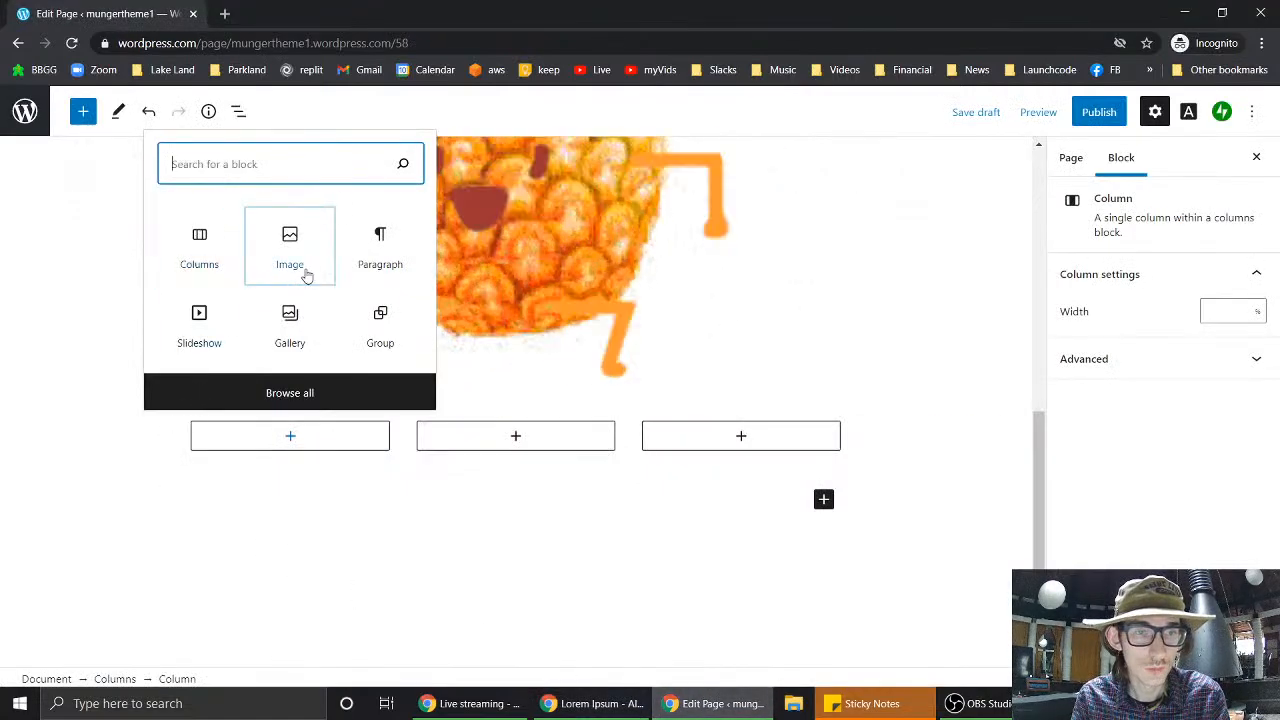
- Paste the Lorem Ipsum text into a new paragraph in the first column
left_click(366, 256)
scroll(360, 320, "up", 2)
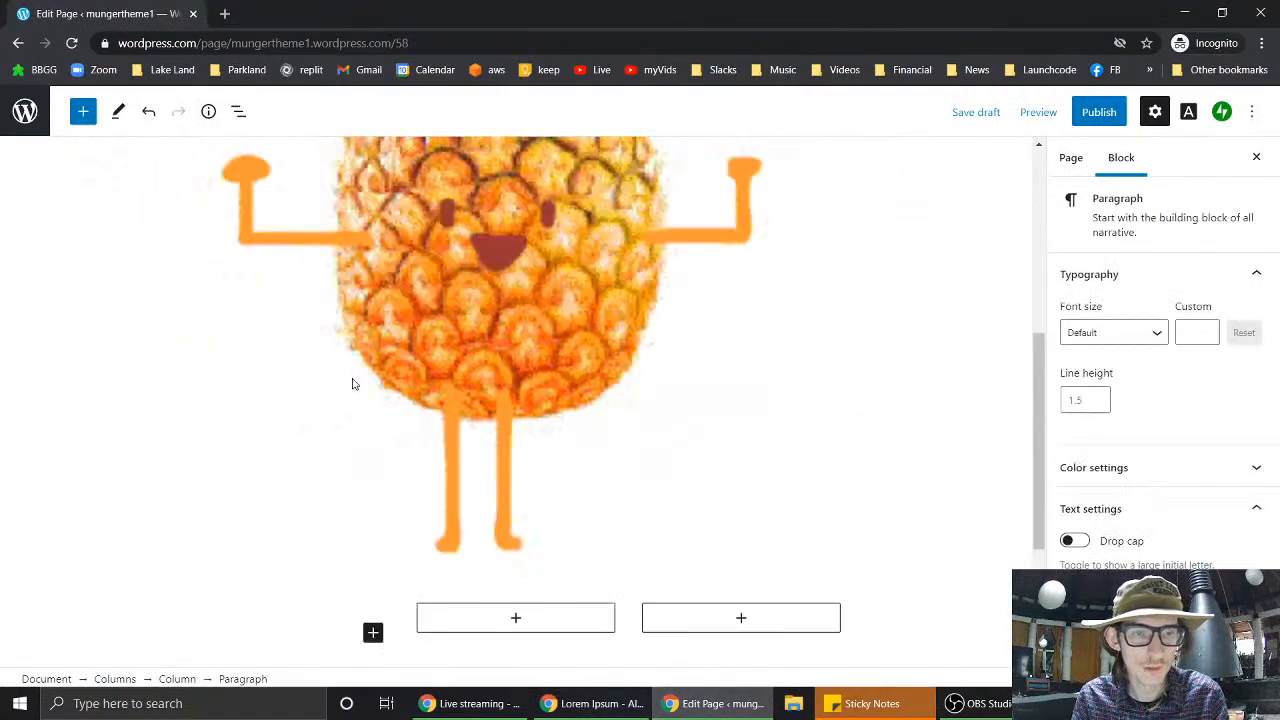
key("ctrl+v")
left_click(743, 277)
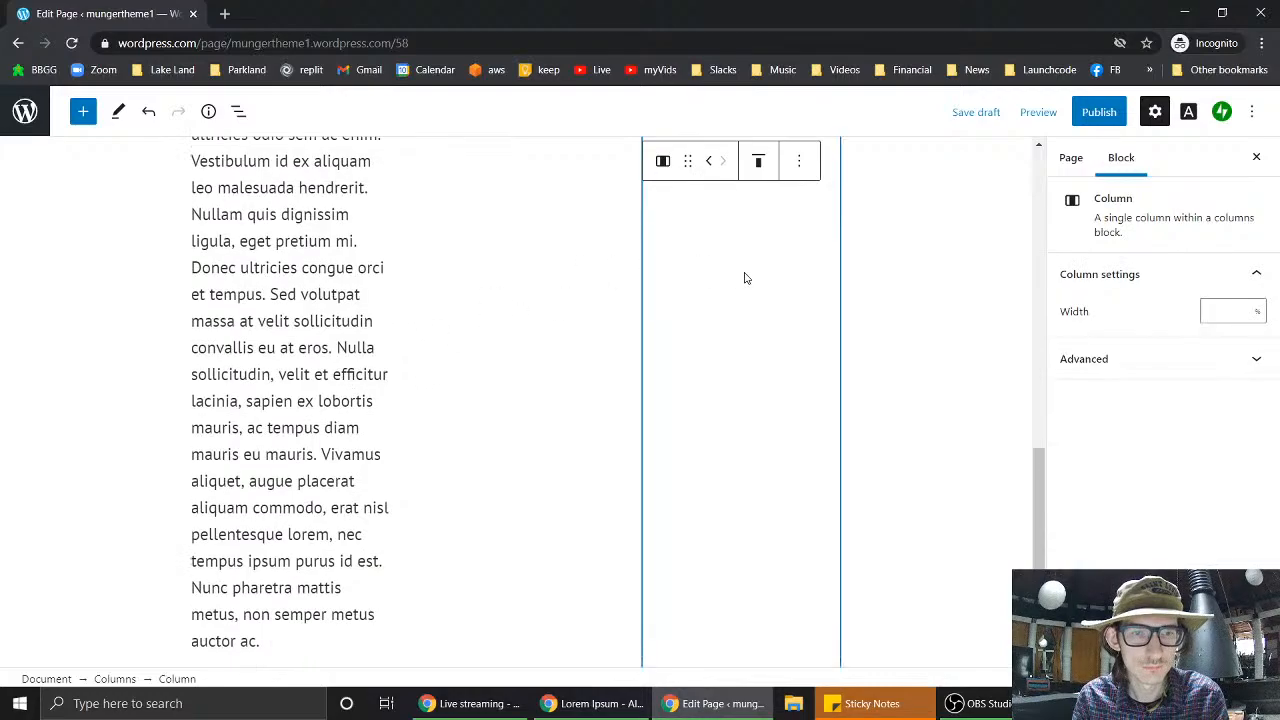
scroll(743, 277, "up", 4)
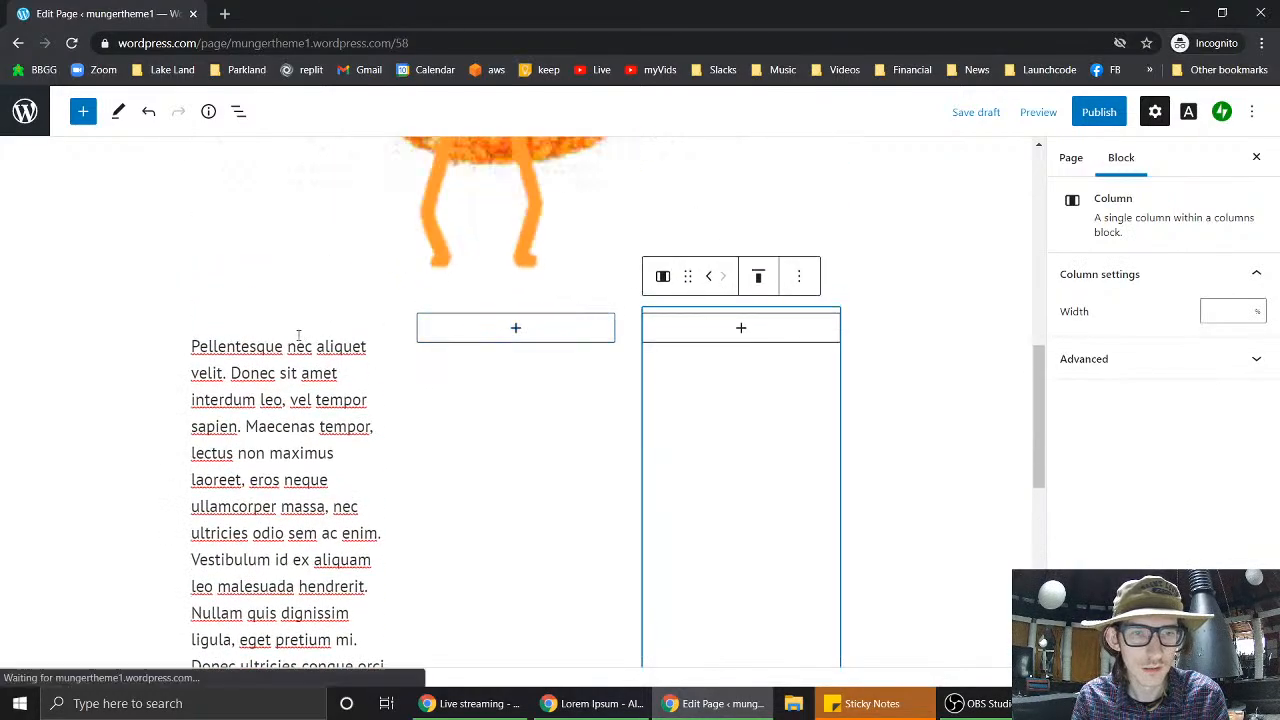
- Set the Lorem Ipsum paragraph's font size to Small
left_click(250, 345)
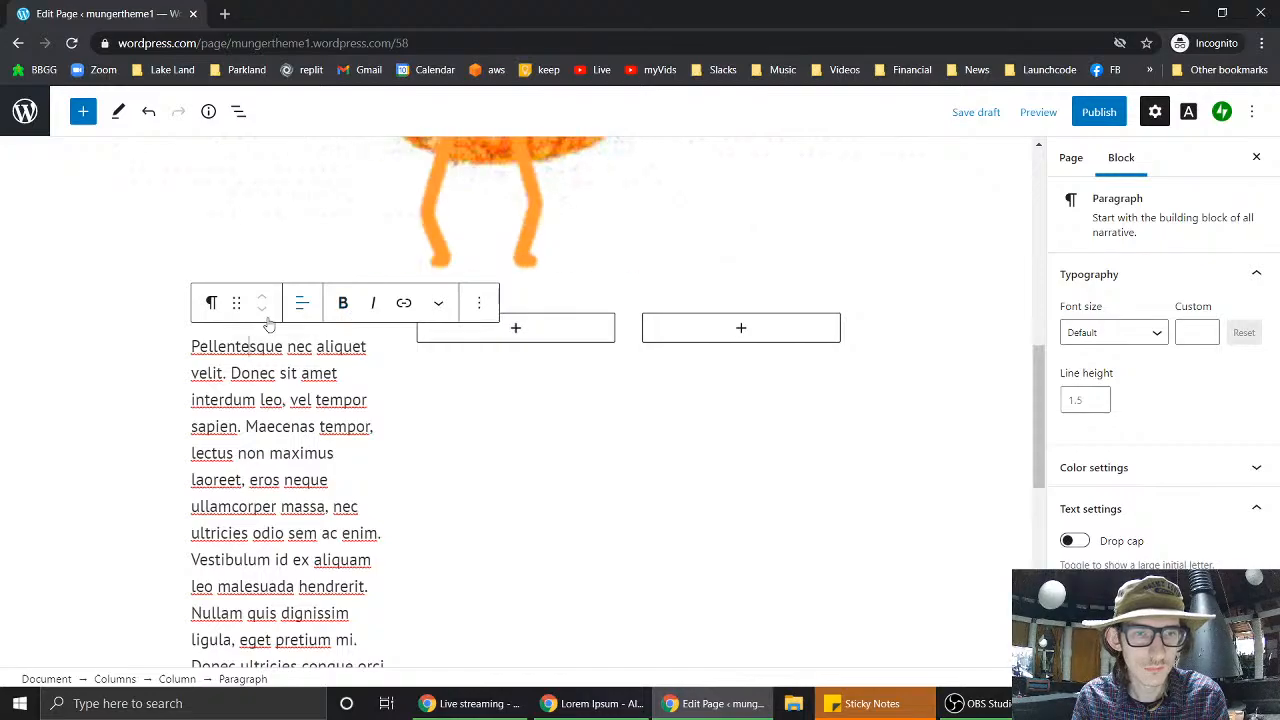
triple_click(256, 365)
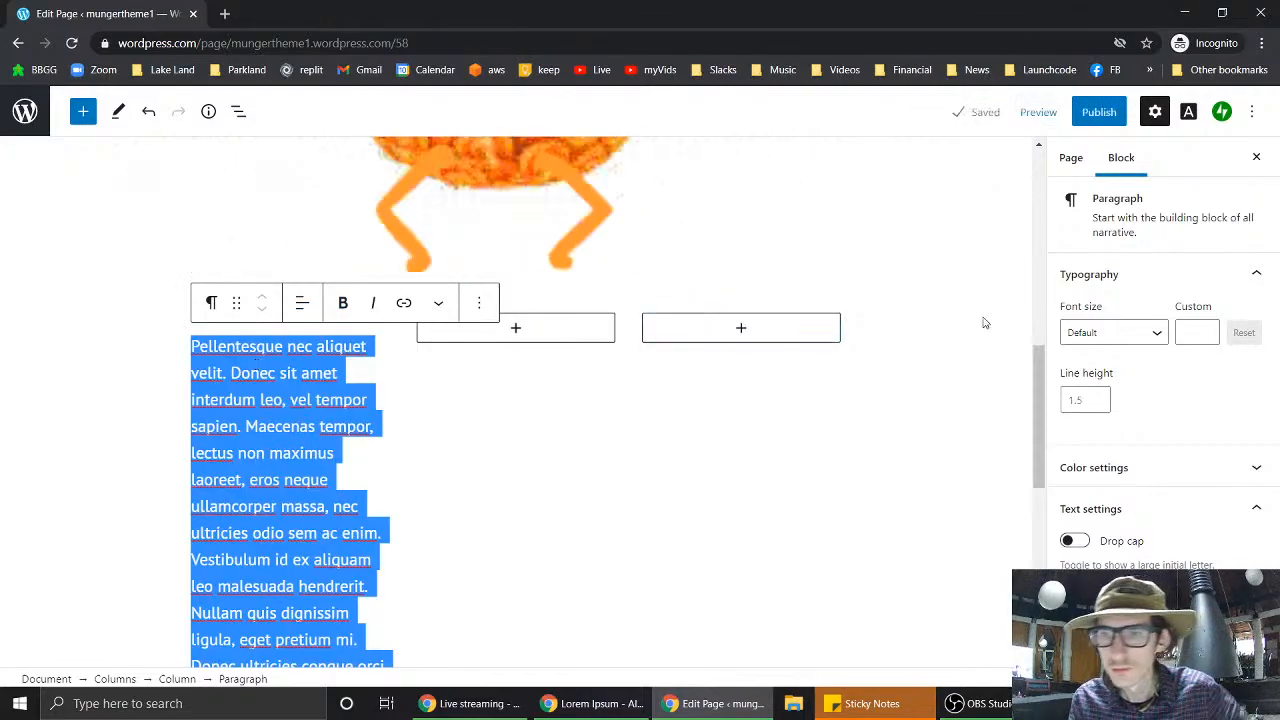
left_click(1154, 332)
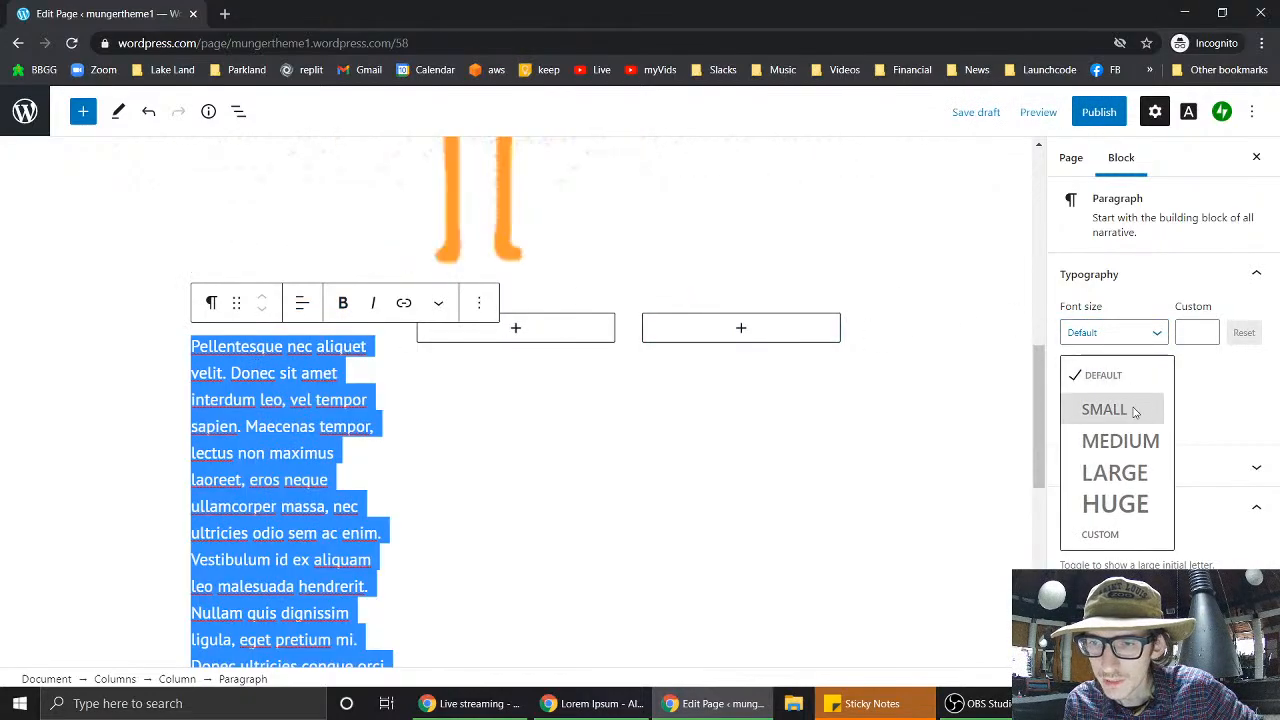
left_click(1104, 409)
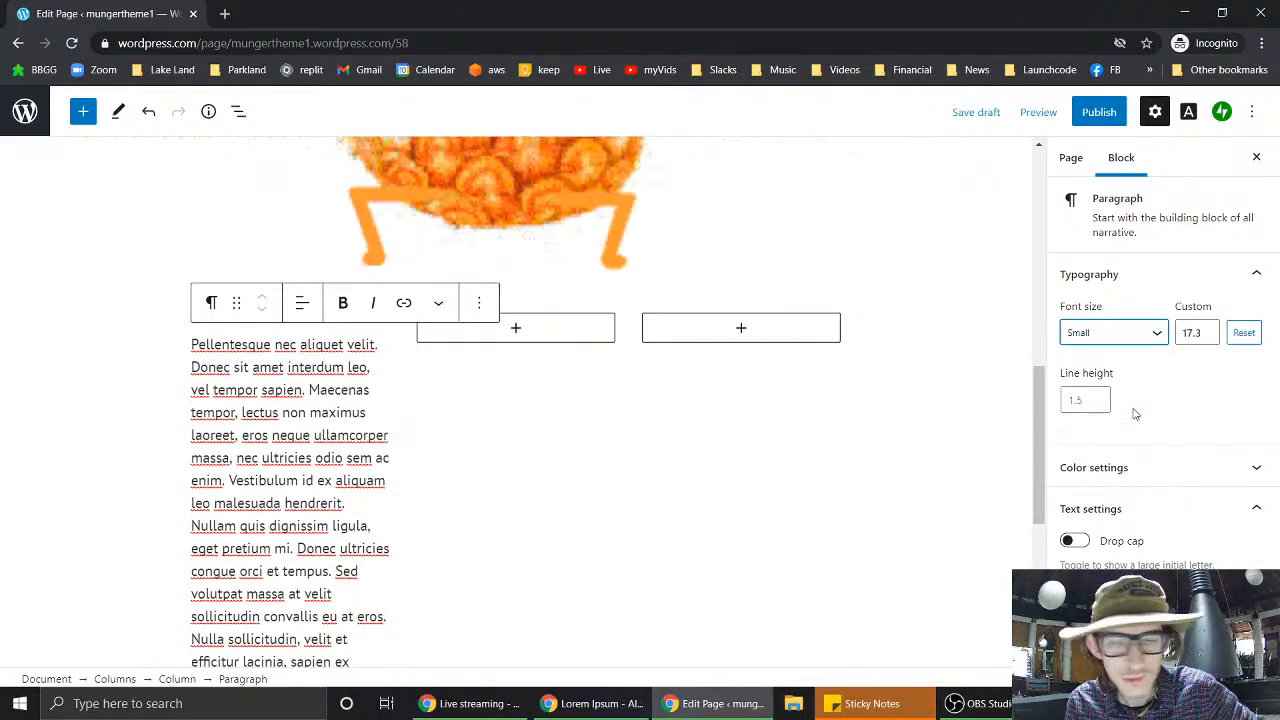
left_click(1121, 330)
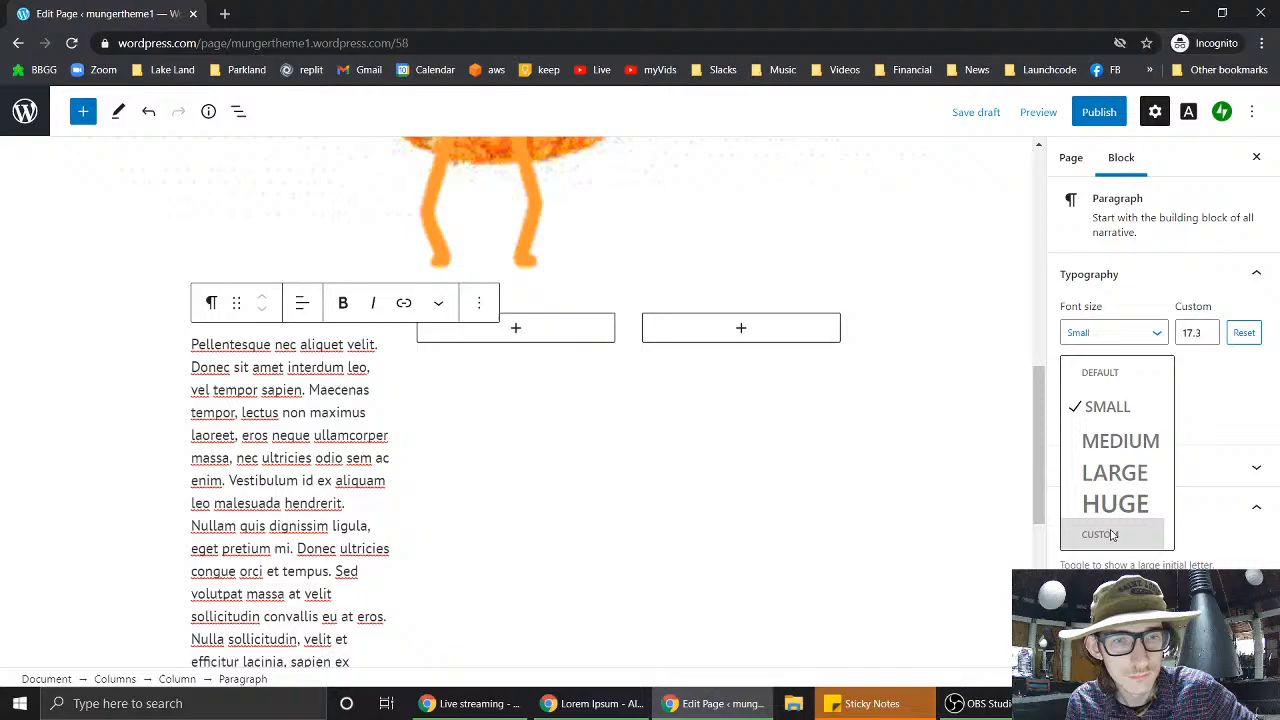
left_click(1158, 338)
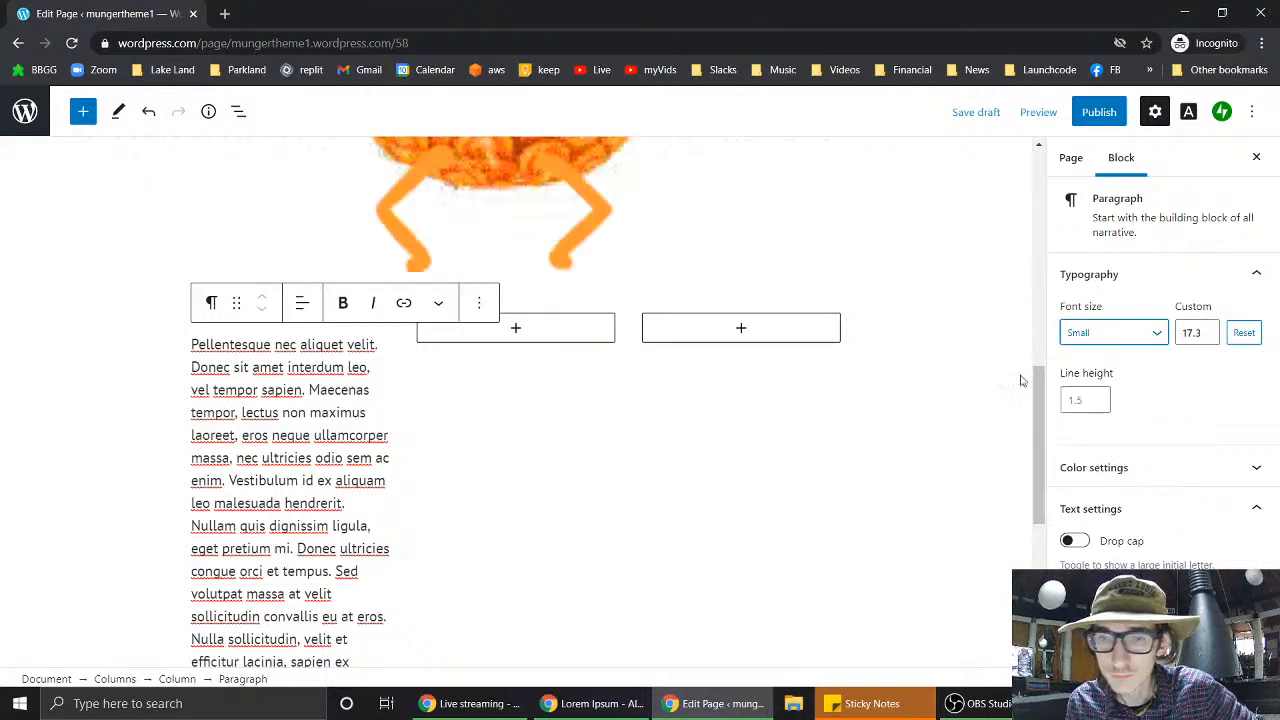
- Add a paragraph block to the middle column and return to the Lorem Ipsum window
left_click(543, 332)
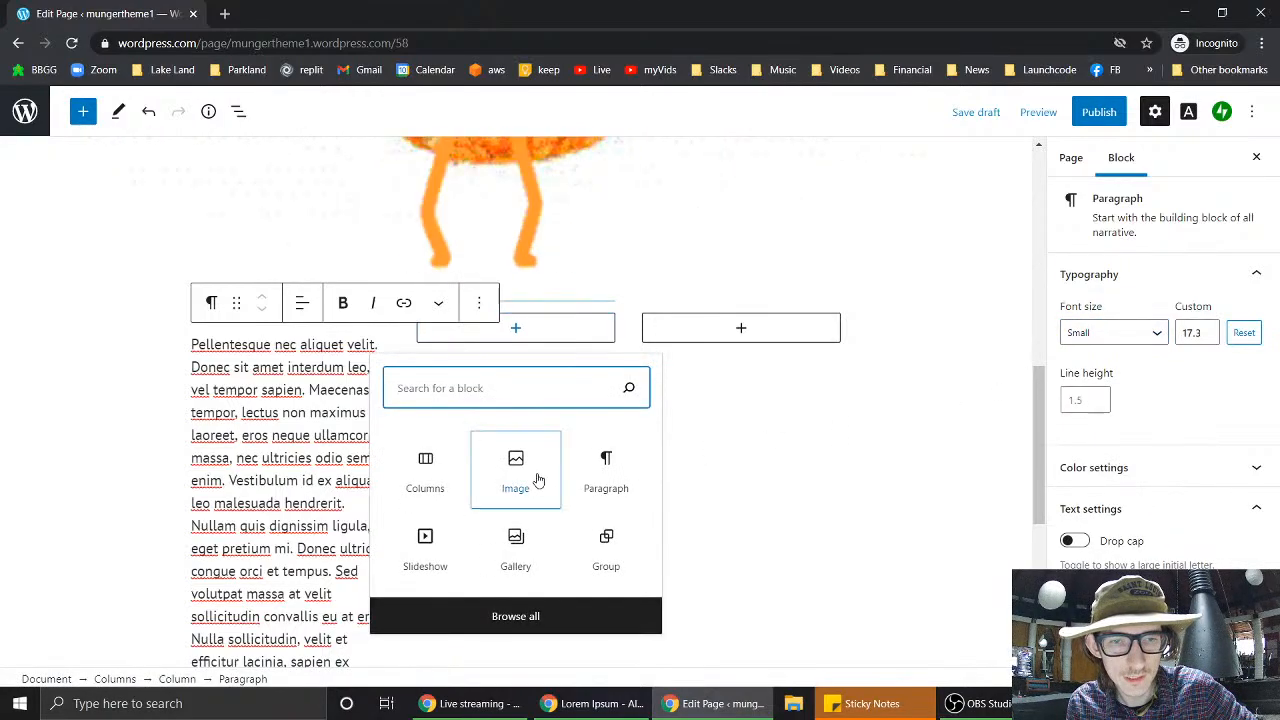
left_click(610, 481)
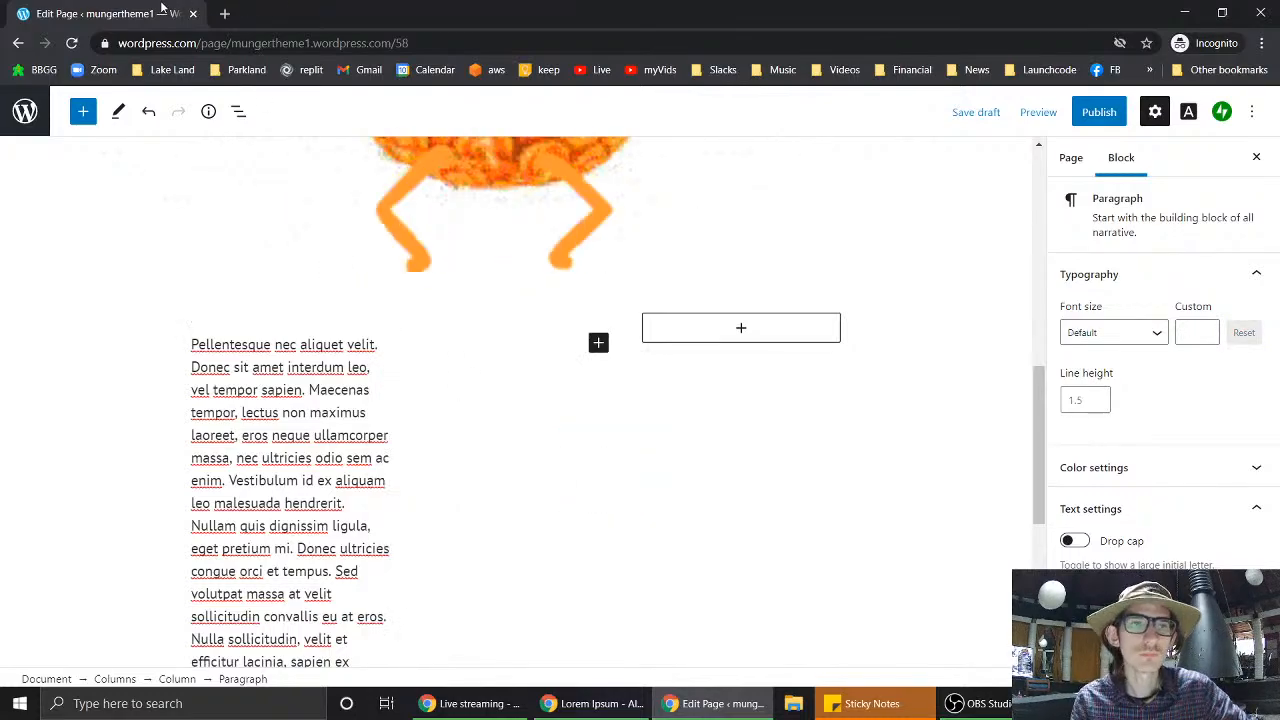
left_click(596, 706)
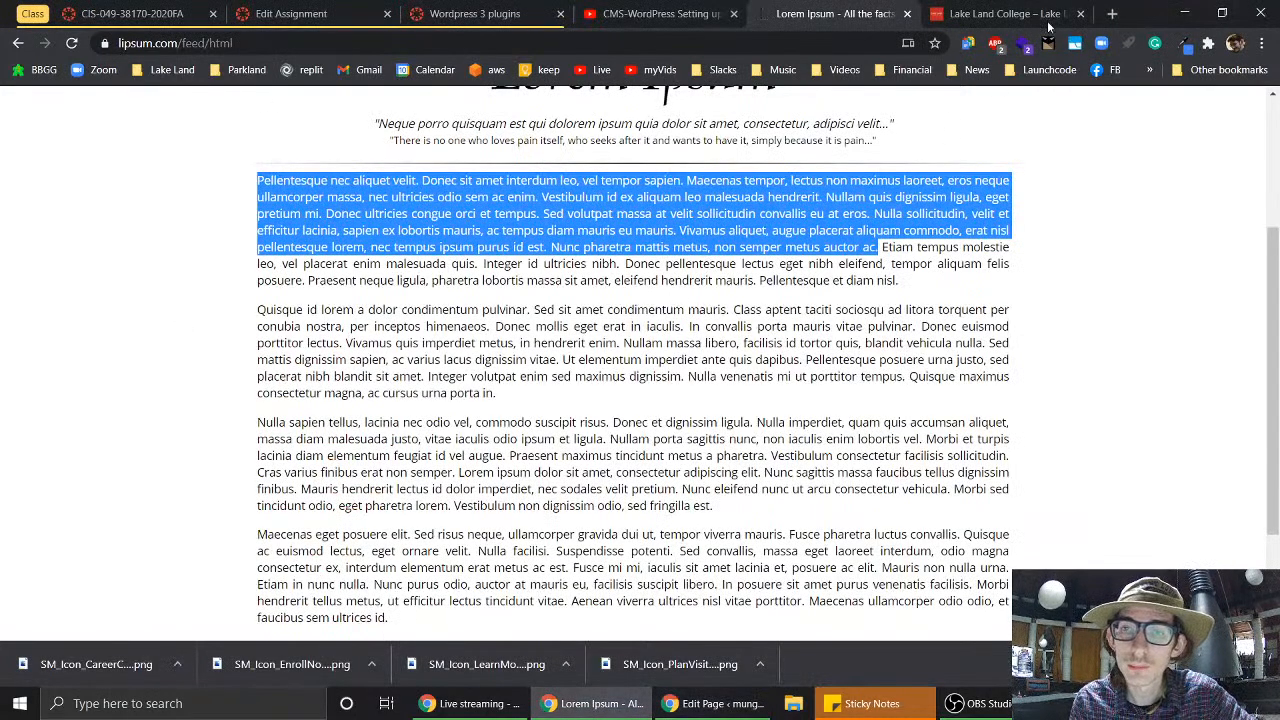
- Search 'pineapple wiki', open the Wikipedia Pineapple article, and select its paragraph on how pineapples grow
left_click(1114, 12)
type("pinea")
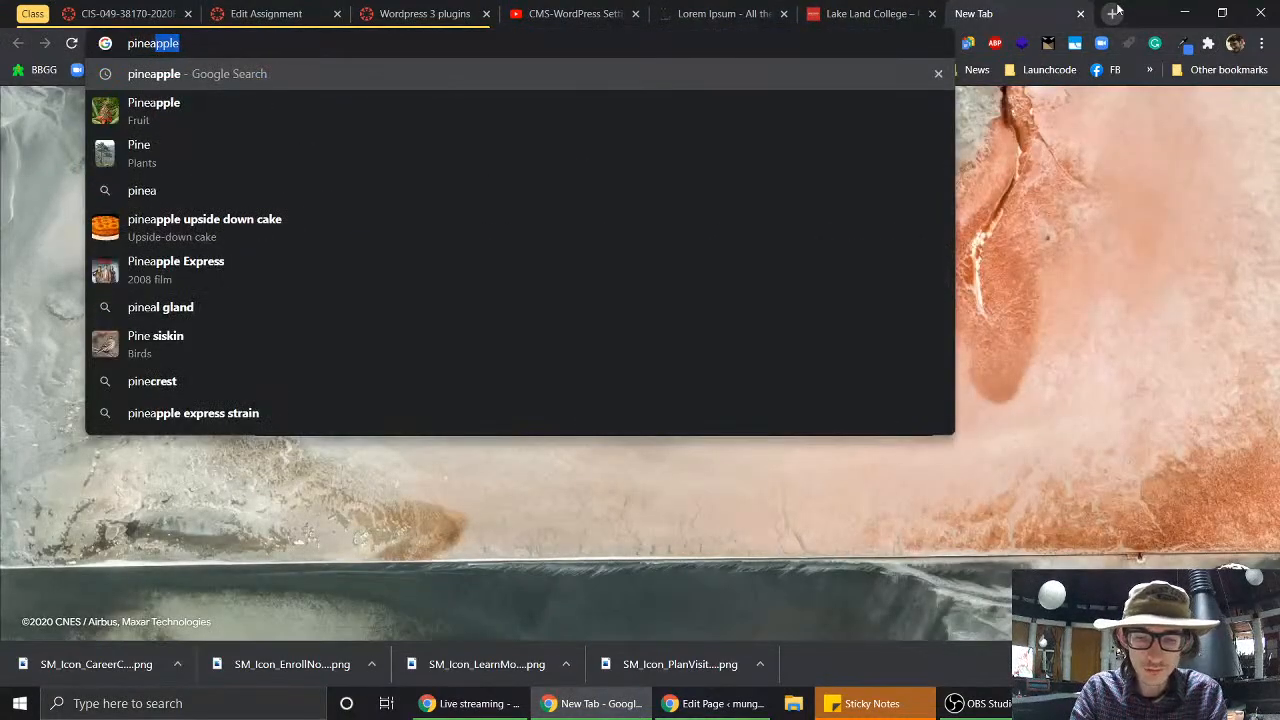
type("pple wiki")
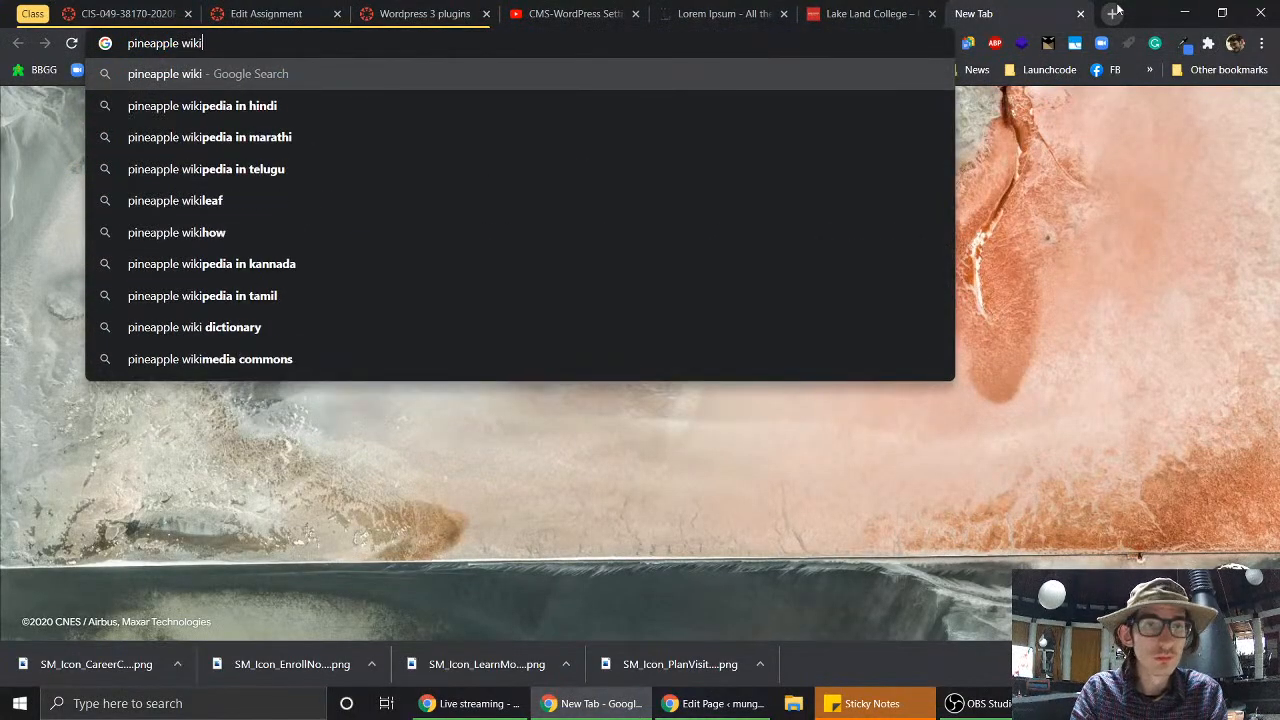
key("Return")
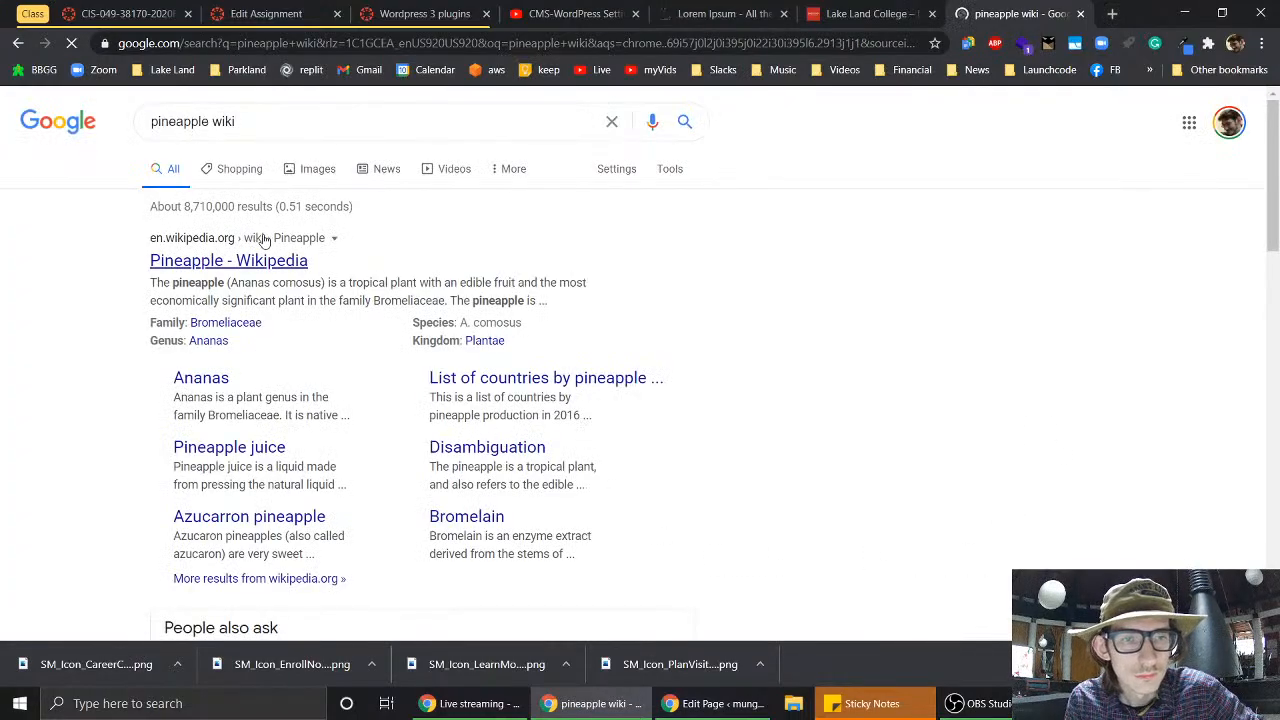
left_click(267, 258)
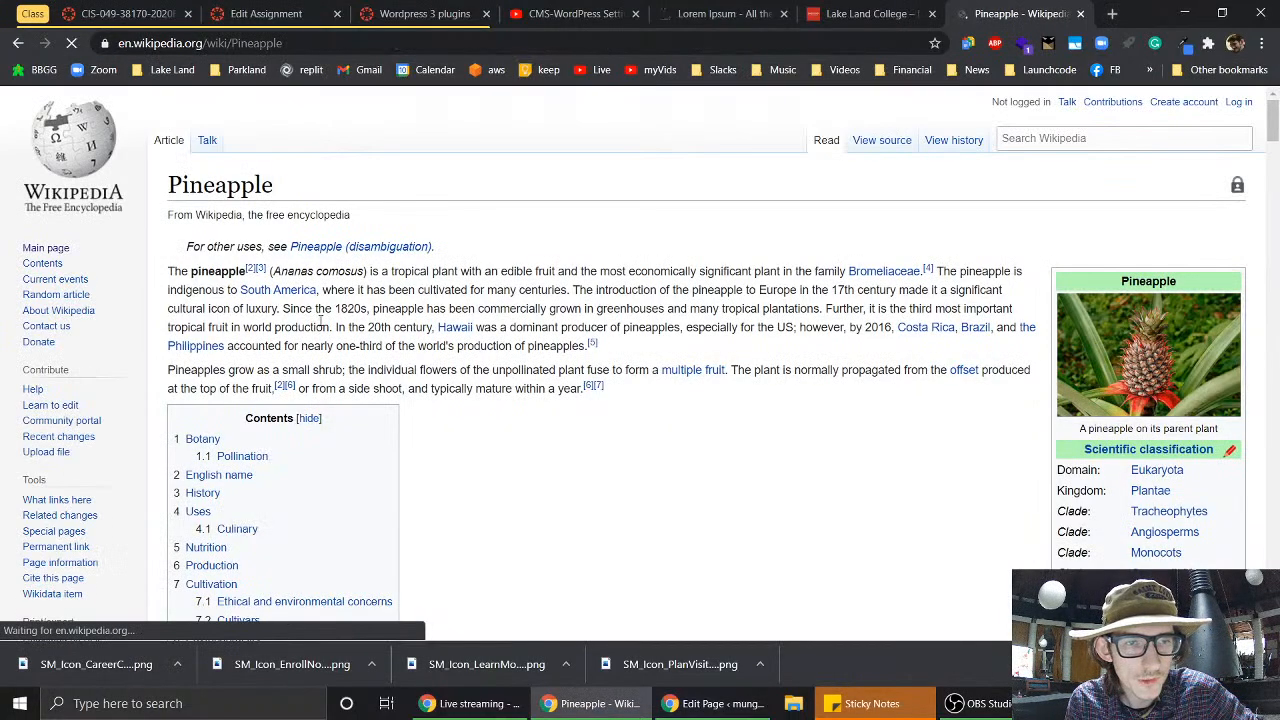
left_click_drag(169, 370, 613, 391)
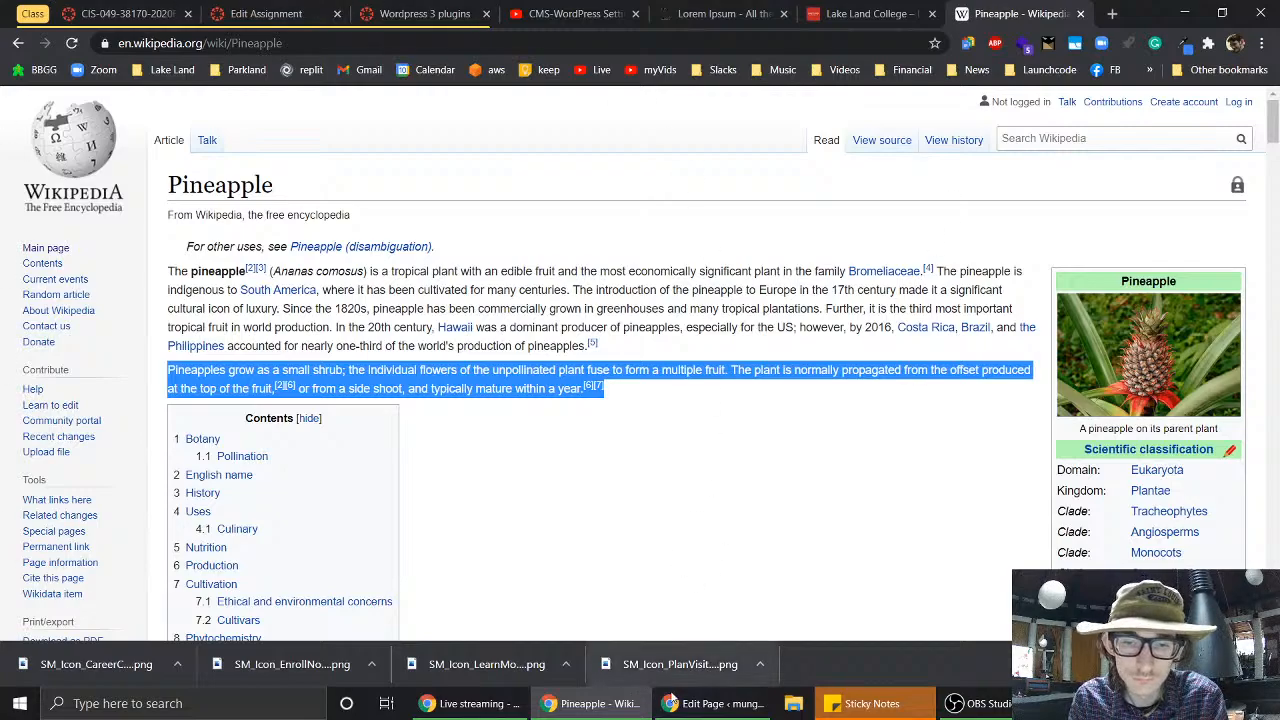
left_click(714, 703)
- Paste the pineapple paragraph into the middle column, then strip its citation marks and the stray link
key("ctrl+v")
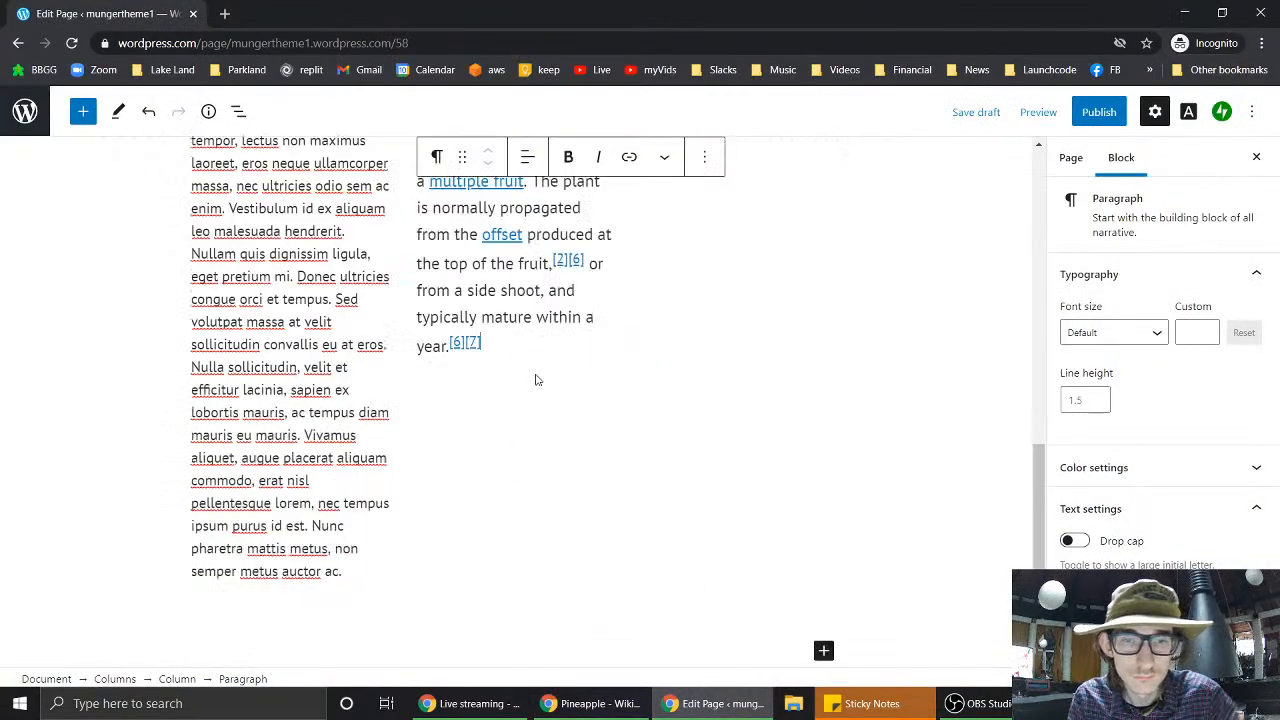
scroll(595, 403, "up", 3)
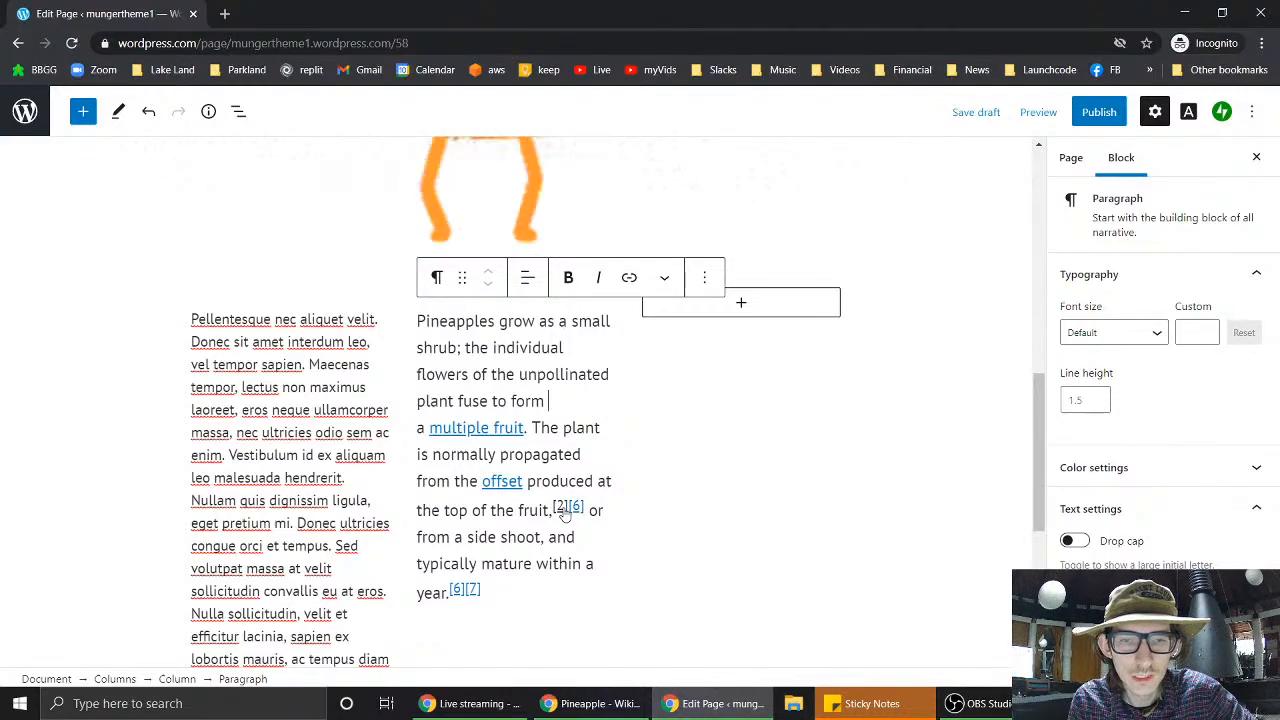
left_click_drag(589, 500, 553, 508)
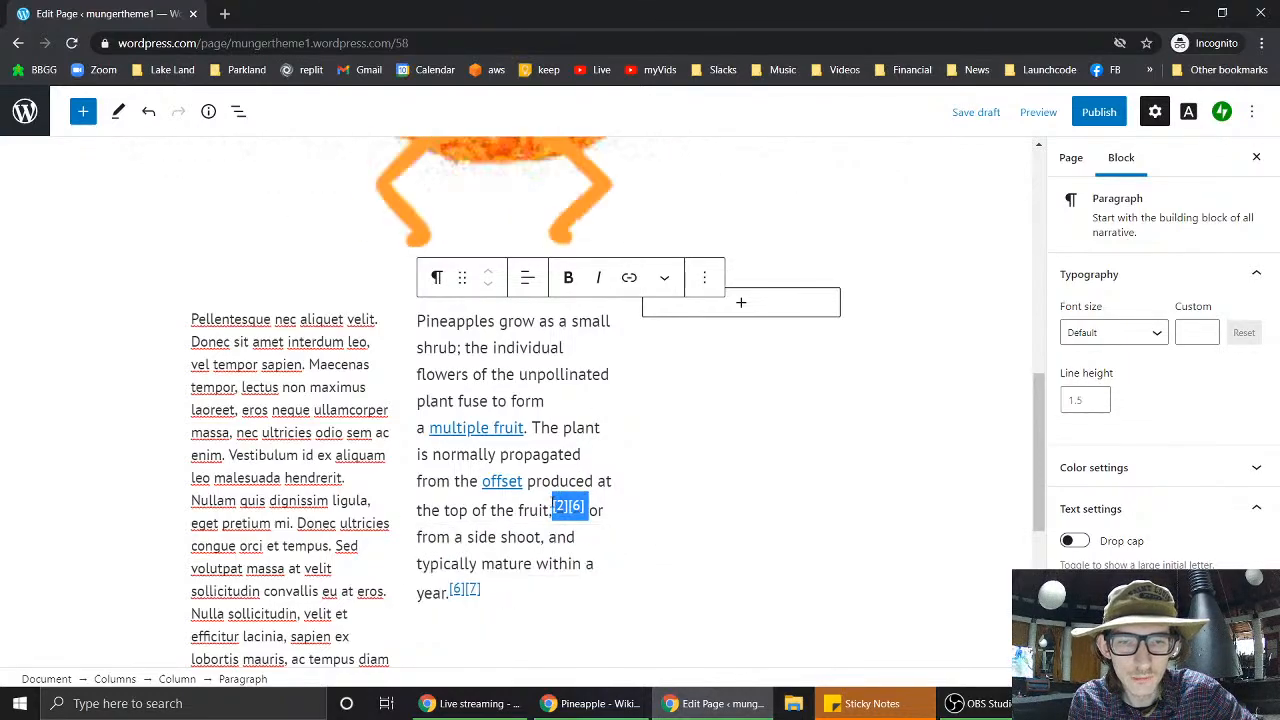
key("BackSpace")
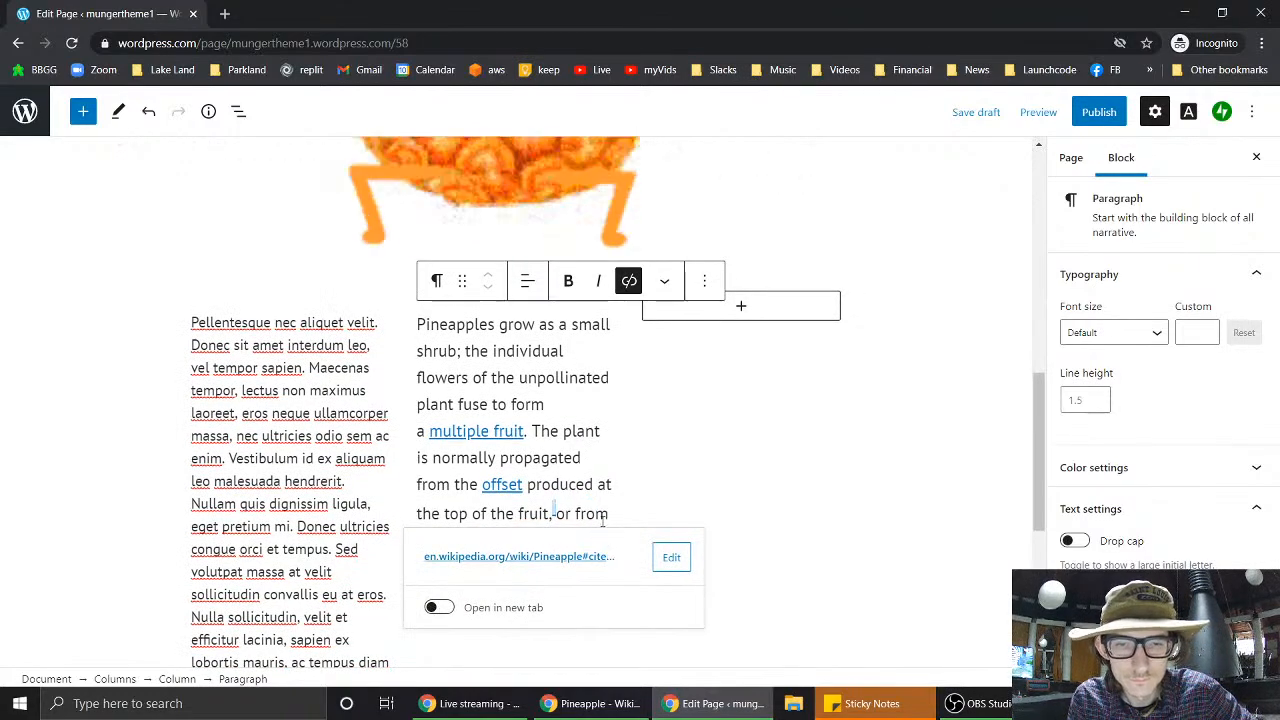
key("BackSpace")
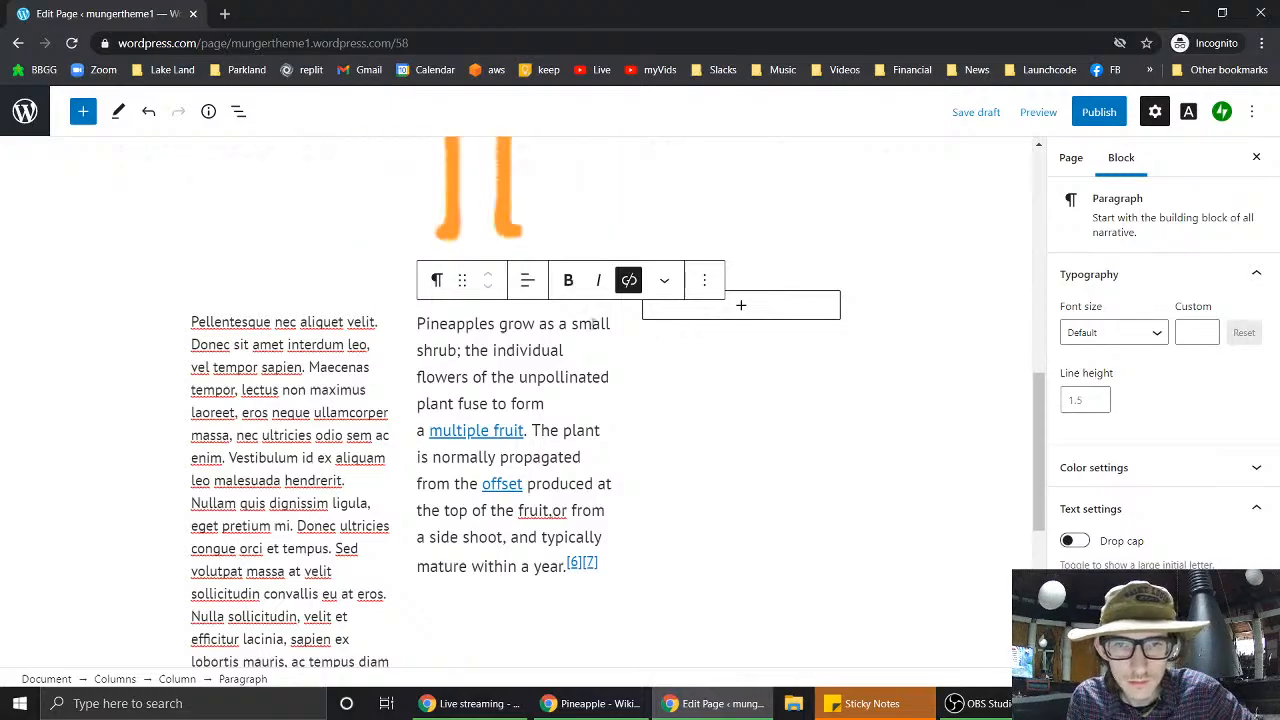
left_click(629, 280)
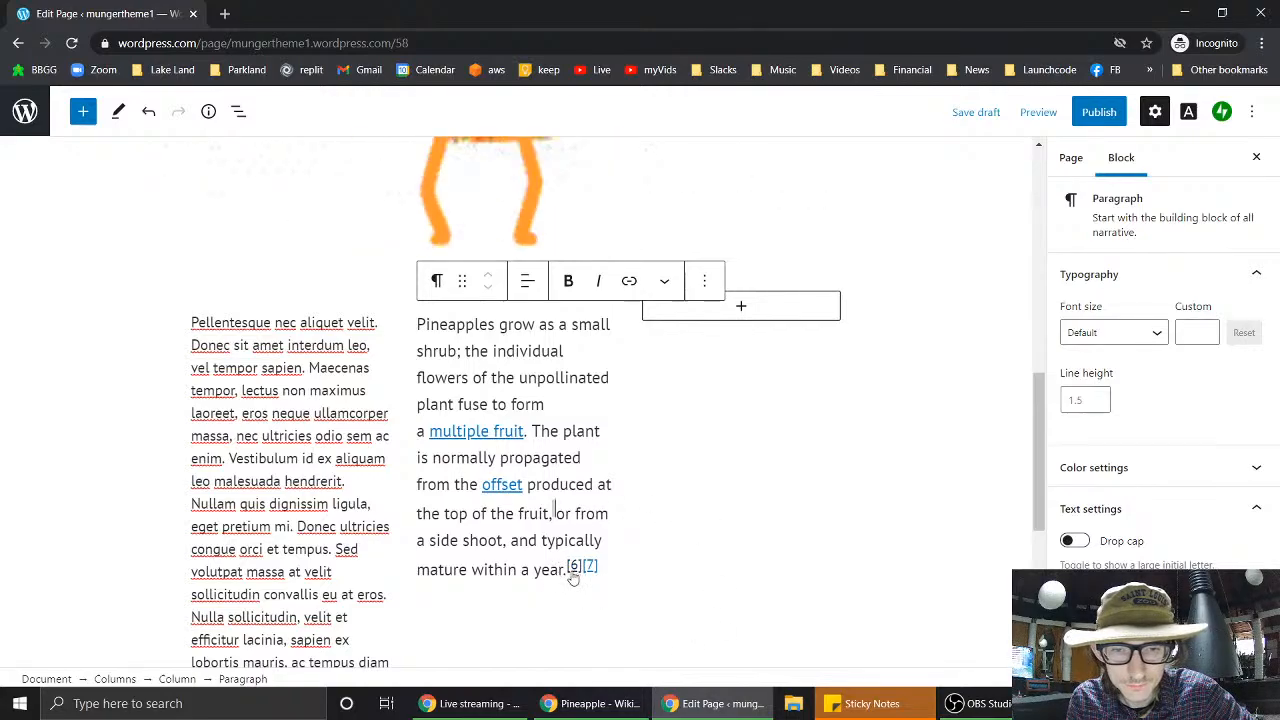
key("shift+Left")
key("shift+Left")
key("shift+Left")
key("shift+Left")
key("shift+Left")
key("shift+Left")
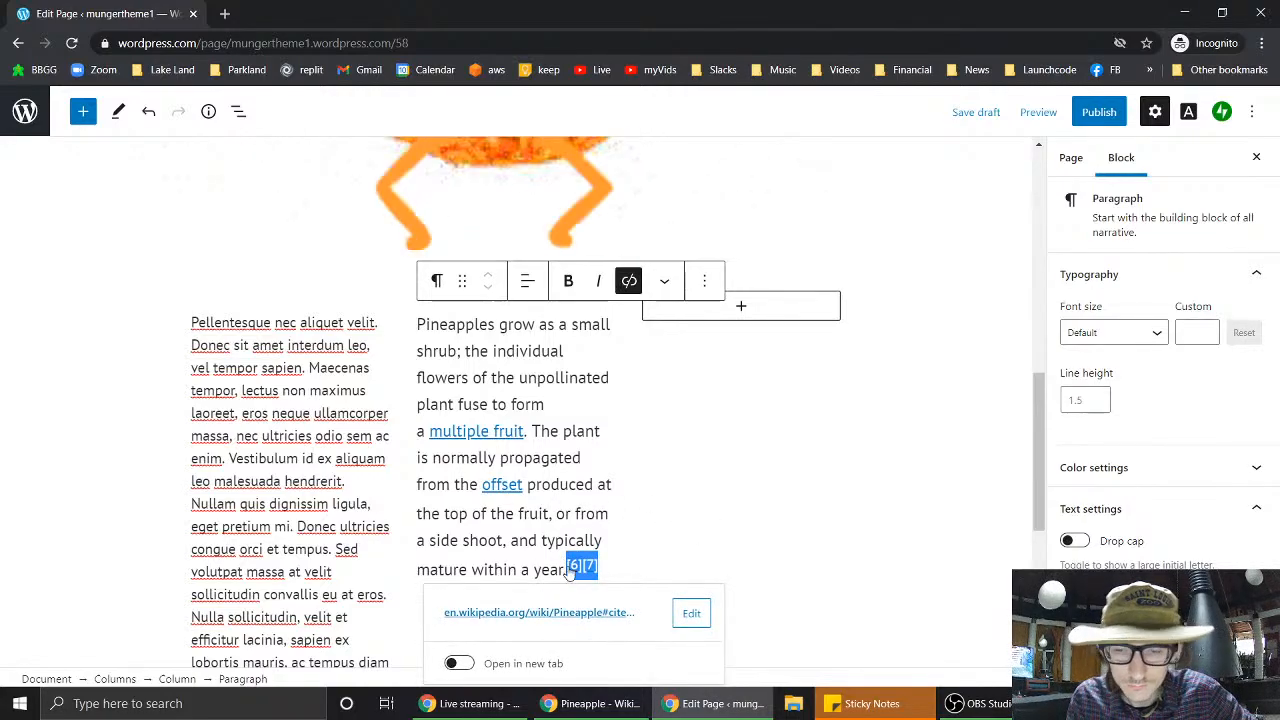
key("BackSpace")
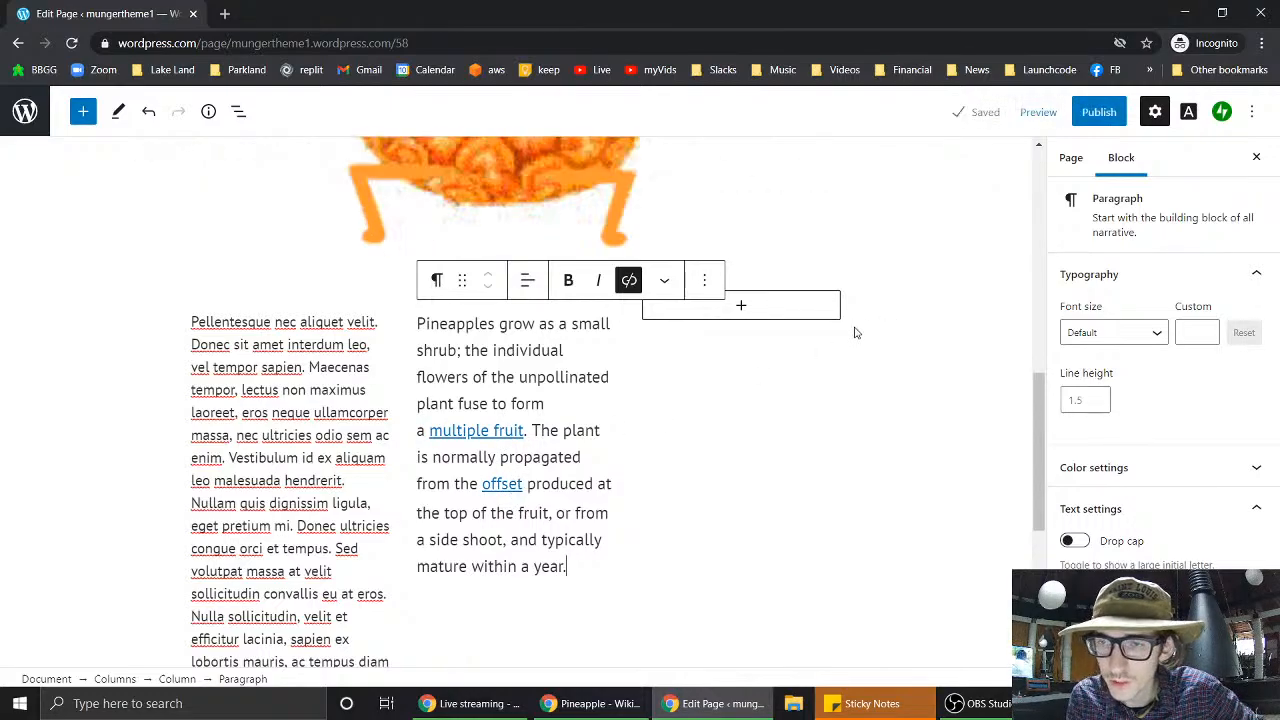
- Open the block picker in the empty third column
scroll(855, 333, "up", 3)
scroll(853, 332, "down", 3)
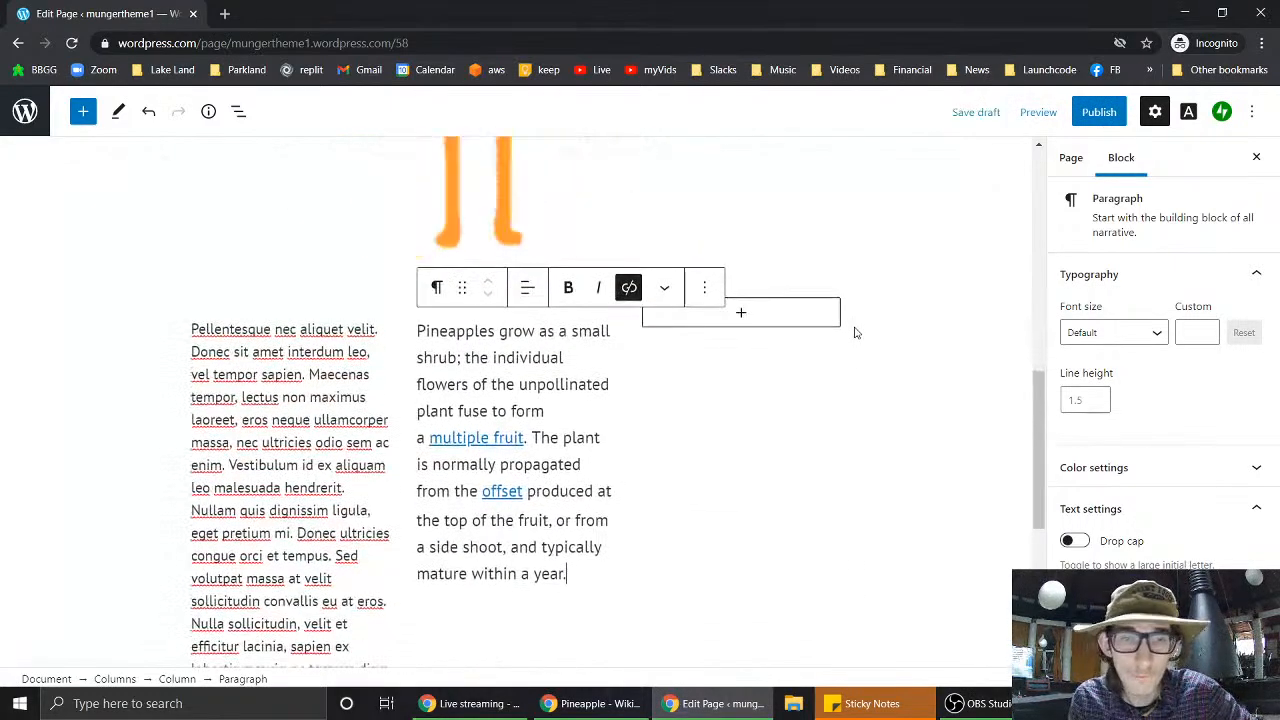
left_click(793, 323)
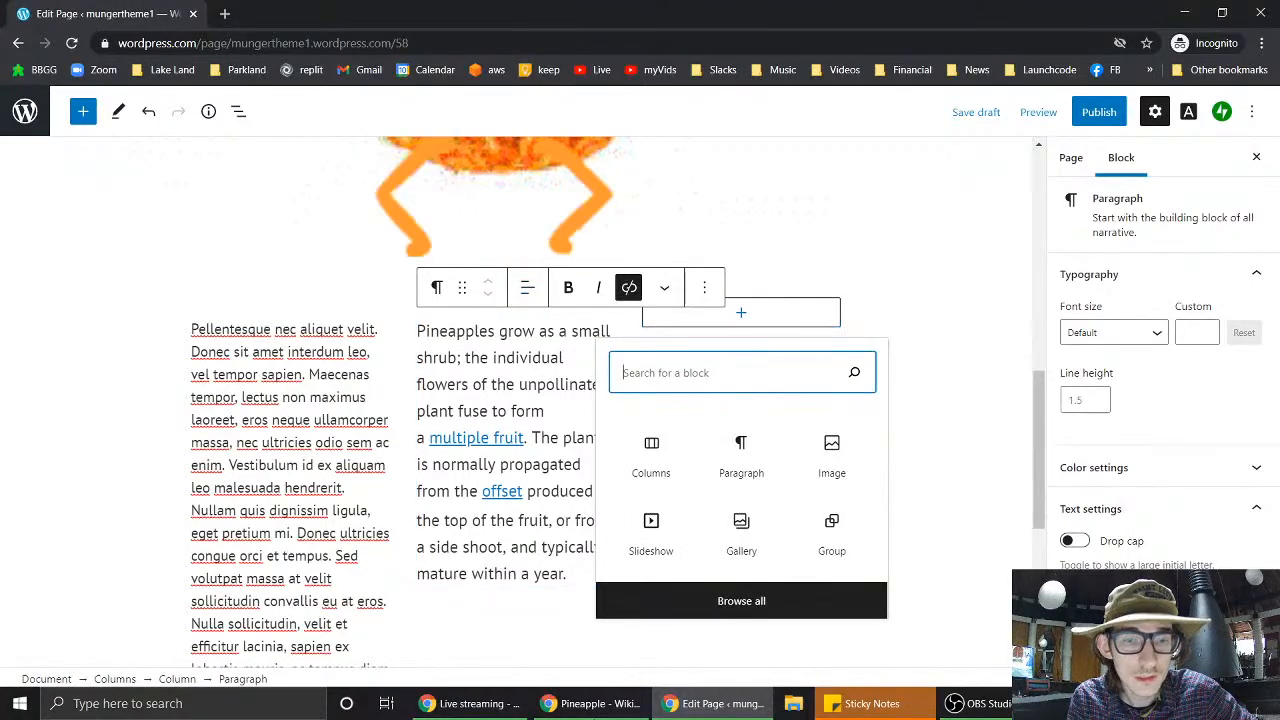
- Copy Wikipedia's History passage on pineapple varieties and 'Smooth Cayenne', then return to WordPress
left_click(632, 706)
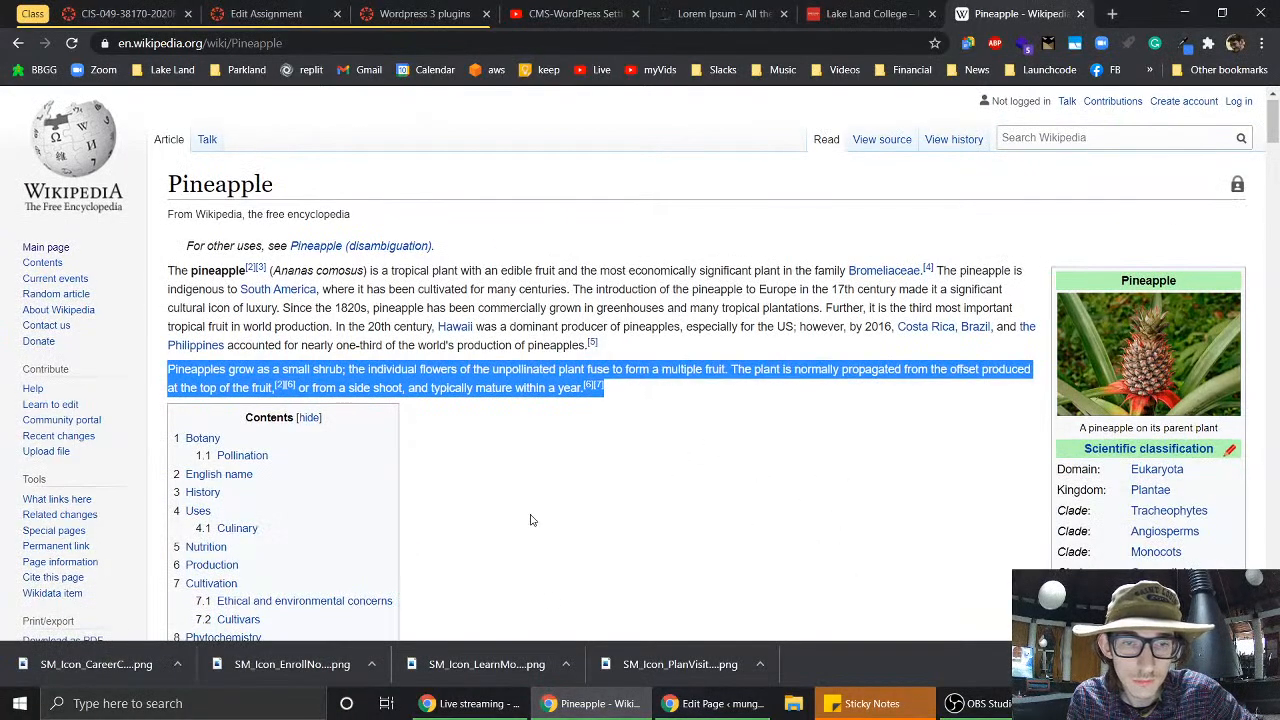
scroll(531, 518, "down", 10)
scroll(531, 518, "down", 3)
scroll(531, 518, "up", 2)
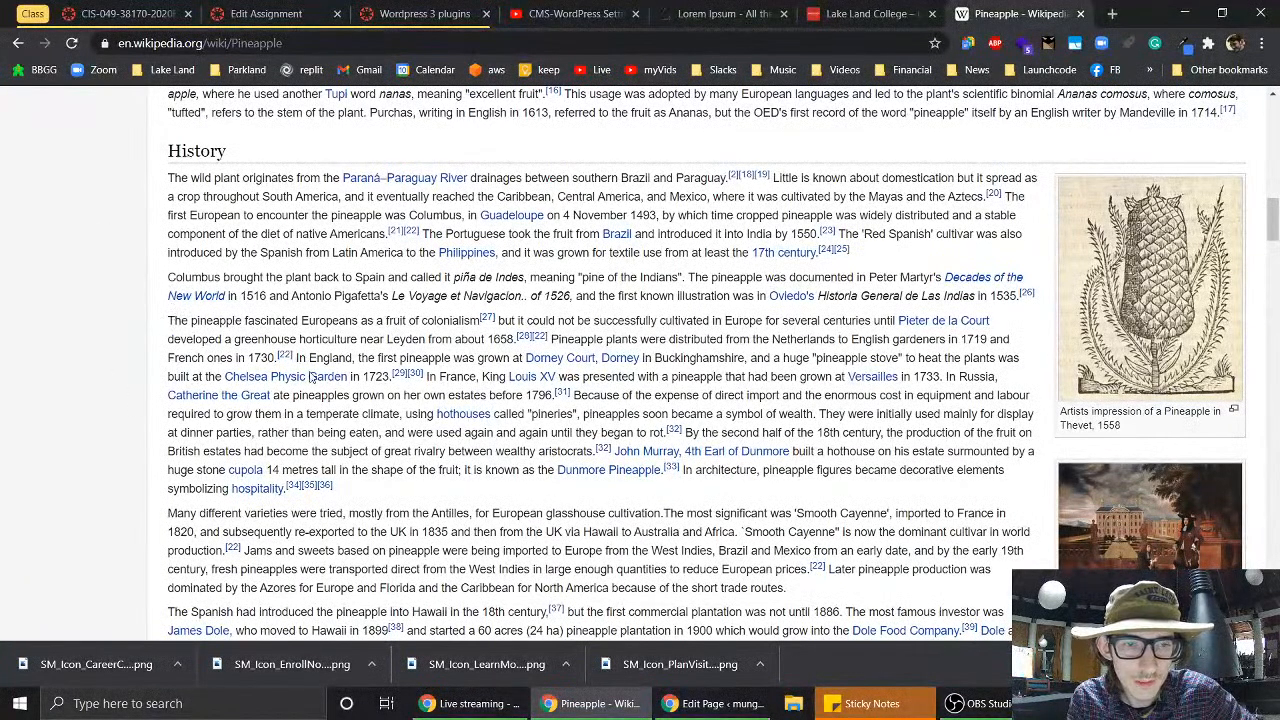
scroll(312, 376, "down", 2)
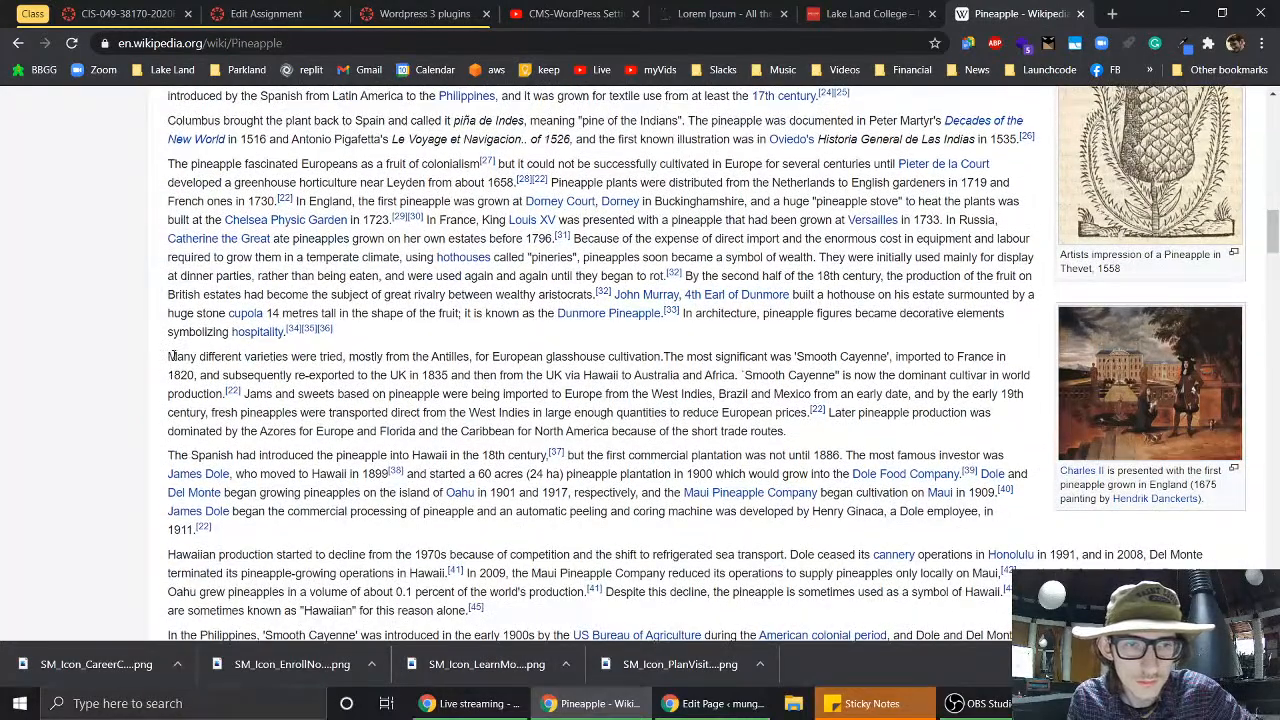
left_click_drag(172, 356, 226, 393)
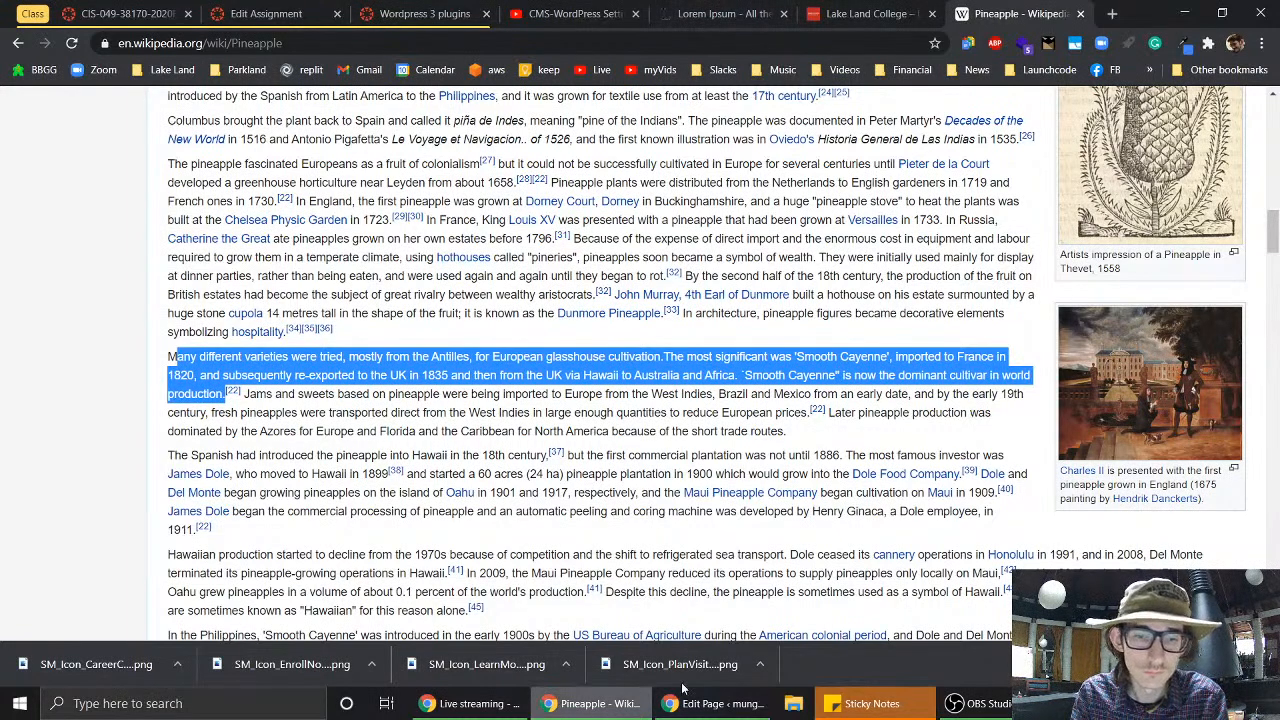
left_click(713, 704)
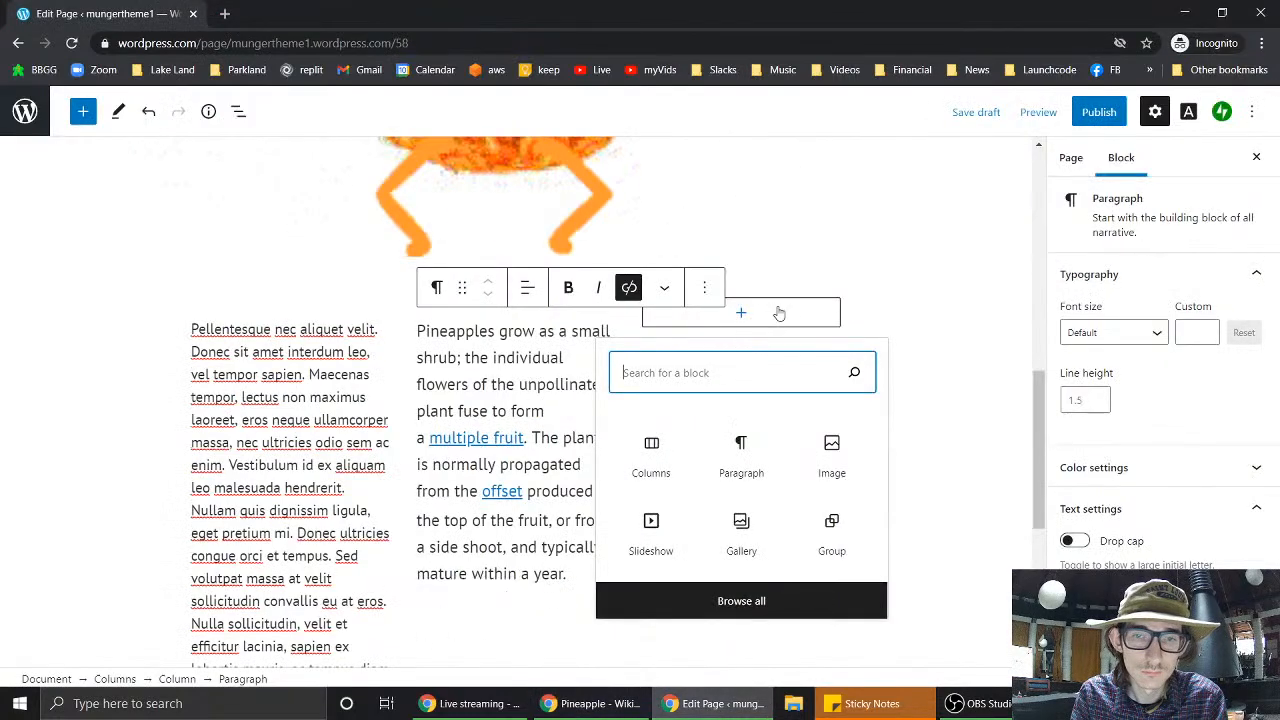
- Add a Paragraph to the third column and paste the Smooth Cayenne passage into it
left_click(744, 464)
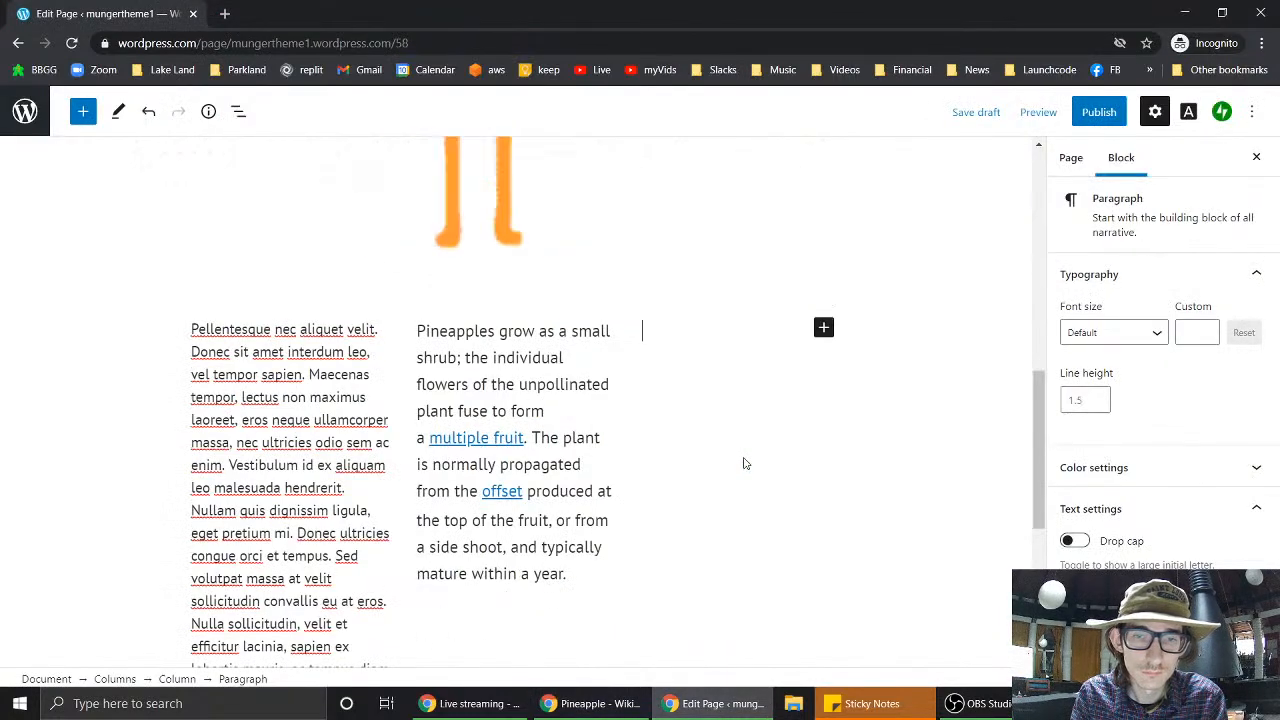
type("any different varieties were tried, mostly from the Antilles, for European glasshouse cultivation.The most significant was 'Smooth Cayenne', imported to France in 1820, and subsequently re-exported to the UK in 1835 and then from the UK via Hawaii to Australia and Africa. 'Smooth Cayenne' is now the dominant cultivar in world production.")
left_click(963, 484)
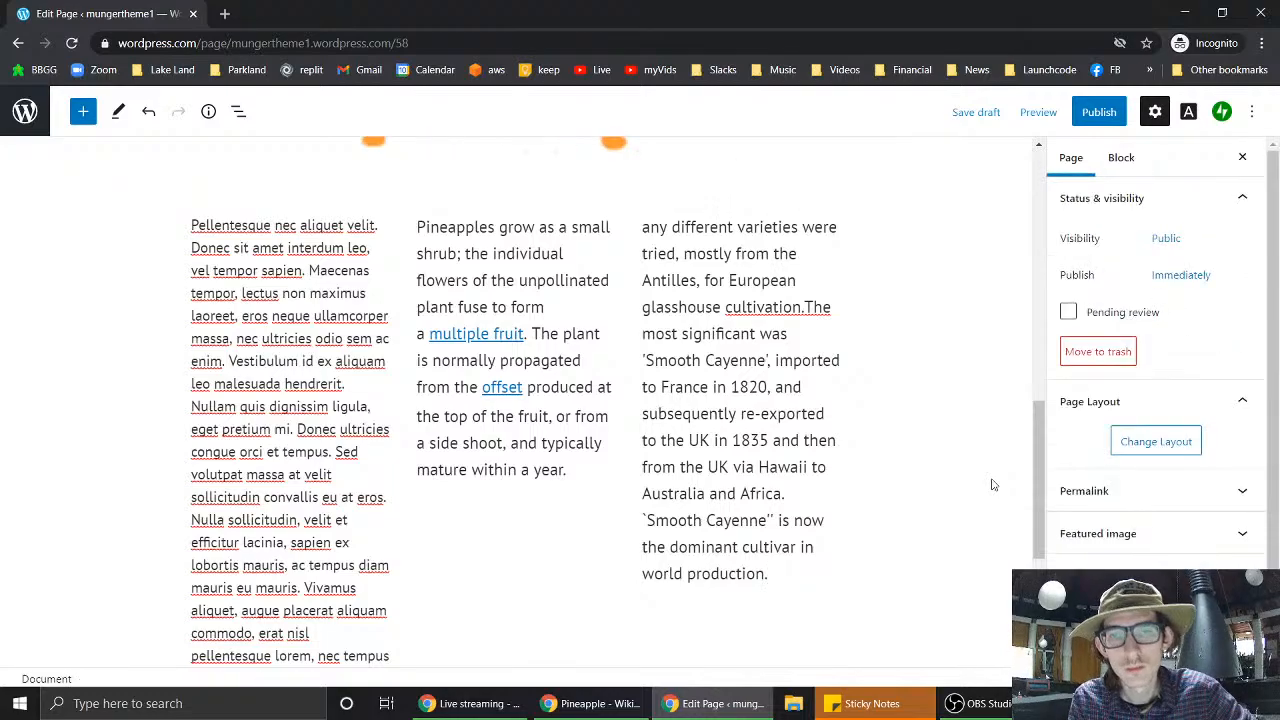
- Set the three-column block's alignment to Full width
scroll(963, 484, "up", 1)
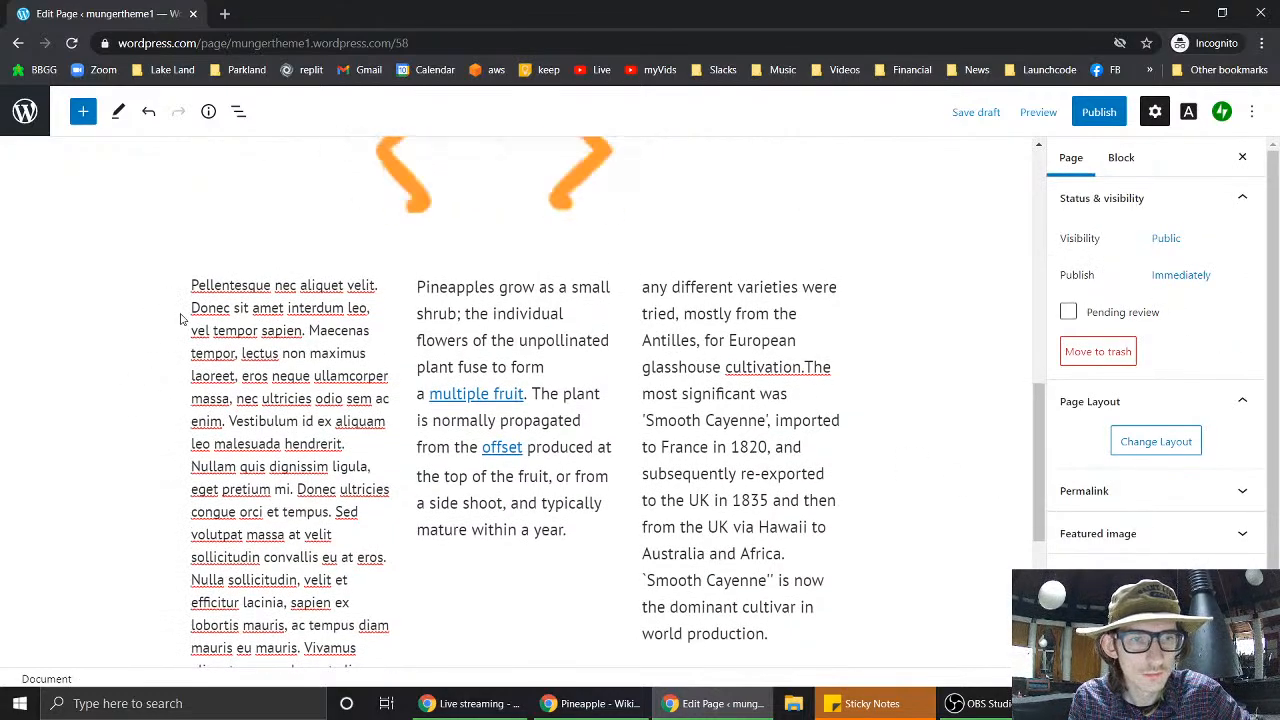
left_click(393, 326)
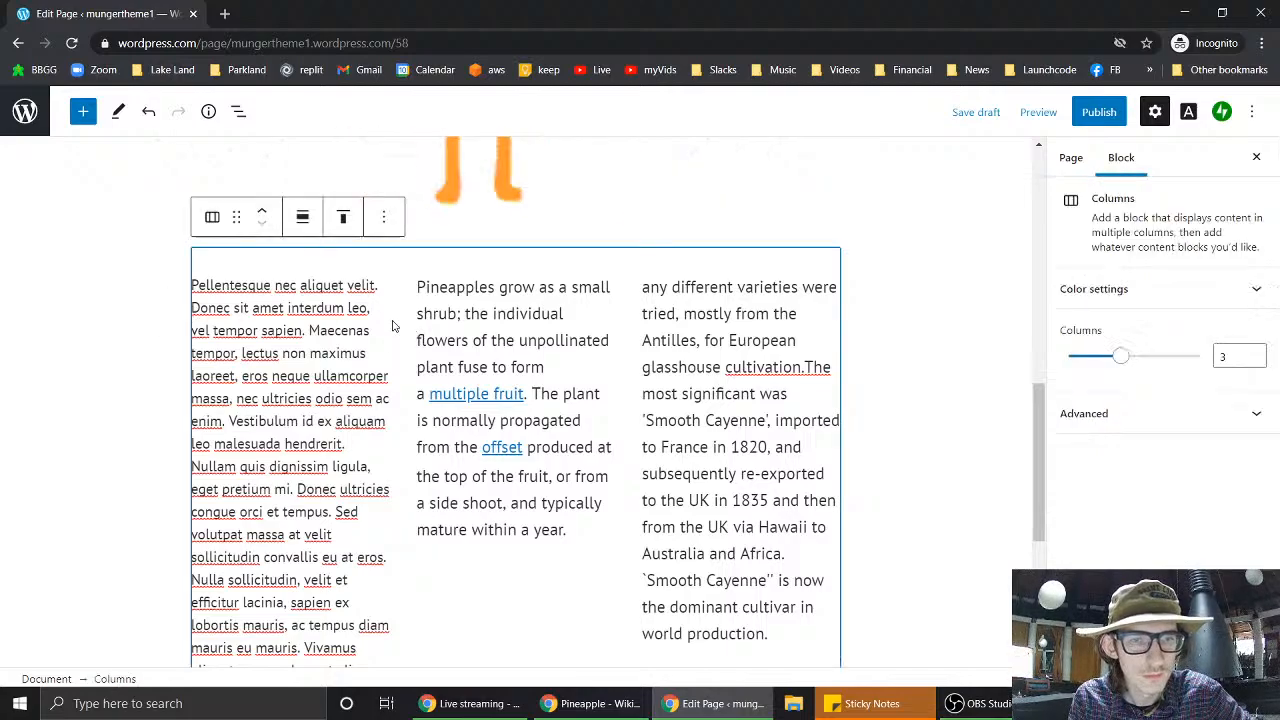
left_click(302, 220)
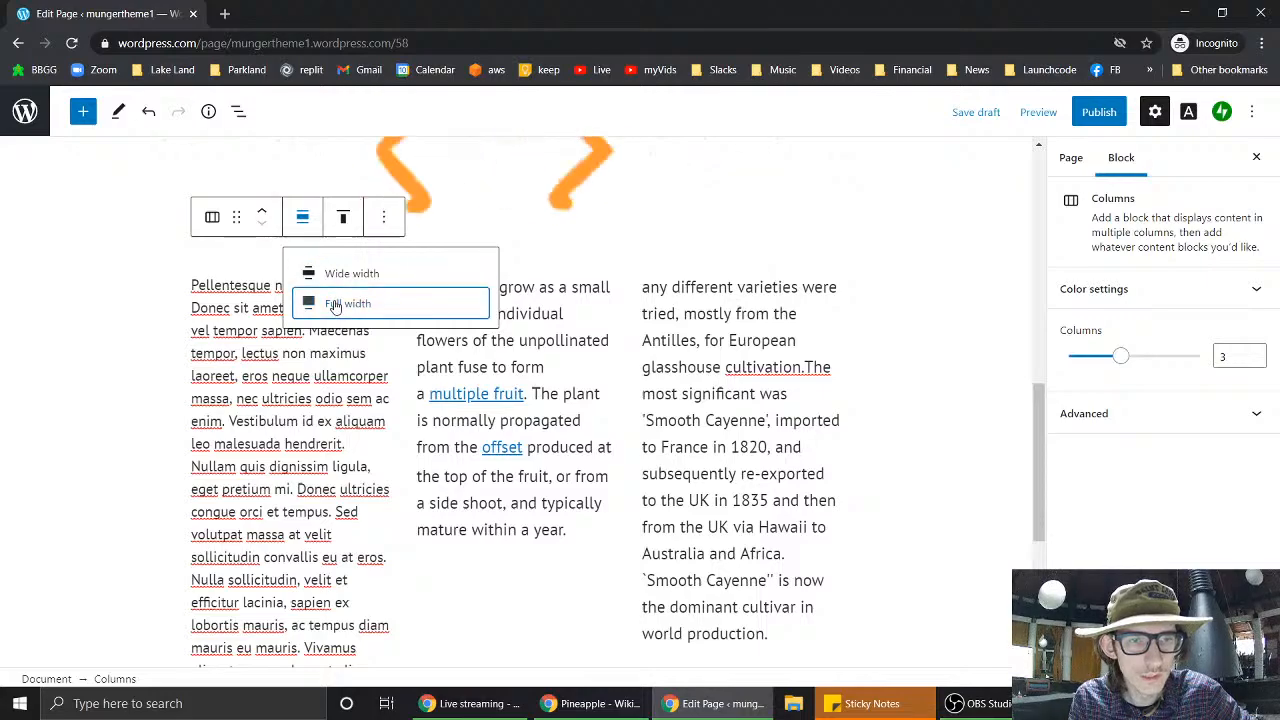
left_click(336, 305)
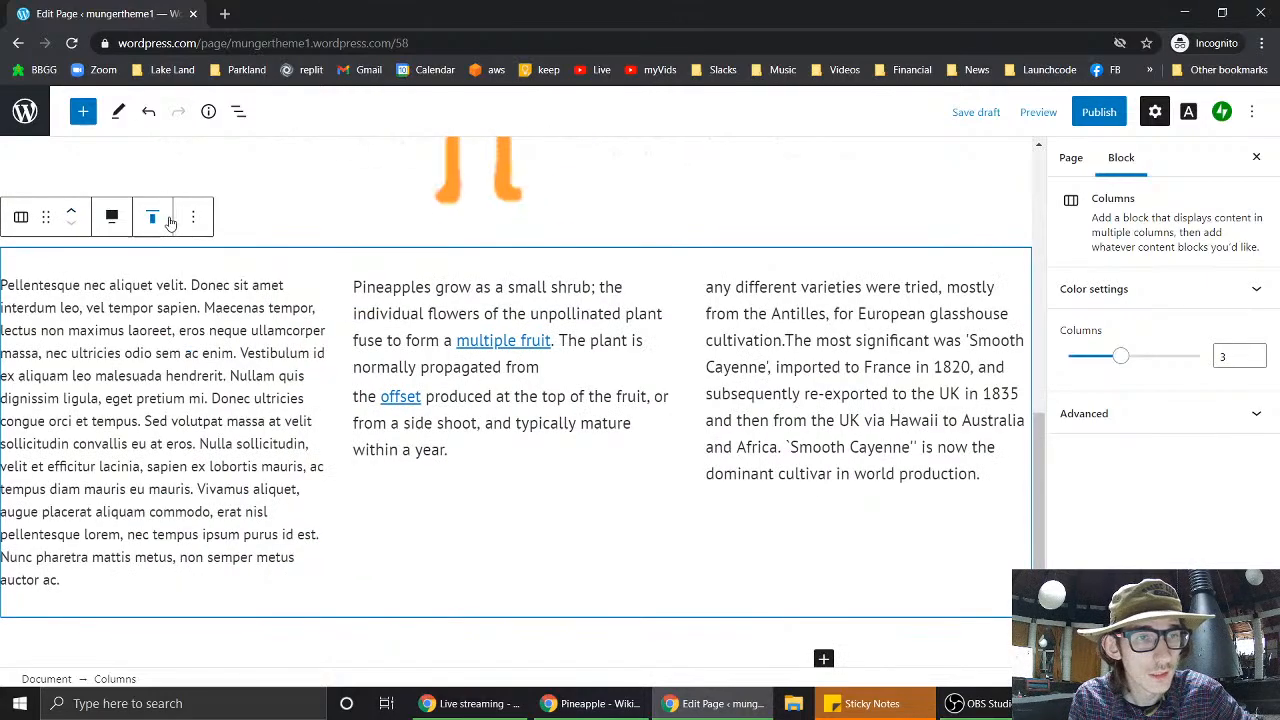
- Set the columns block background to a custom bright orange, #ff8c00
left_click(1088, 300)
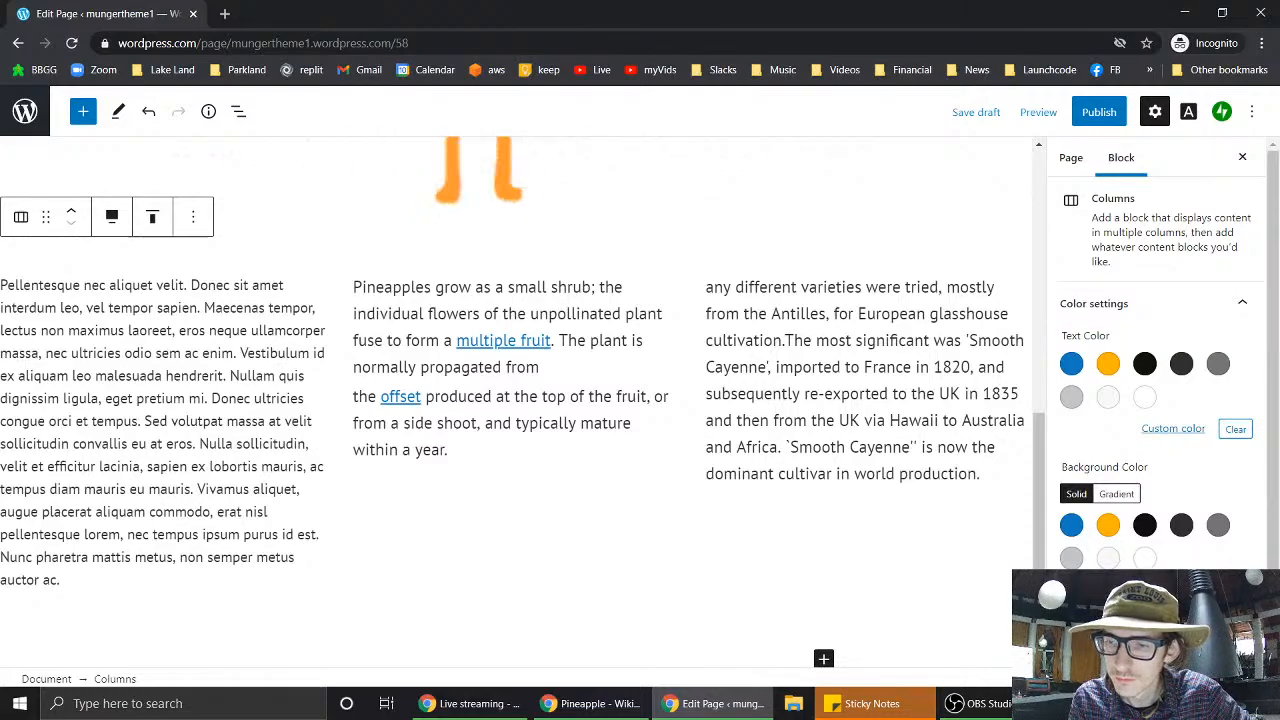
left_click(1173, 428)
left_click(1003, 484)
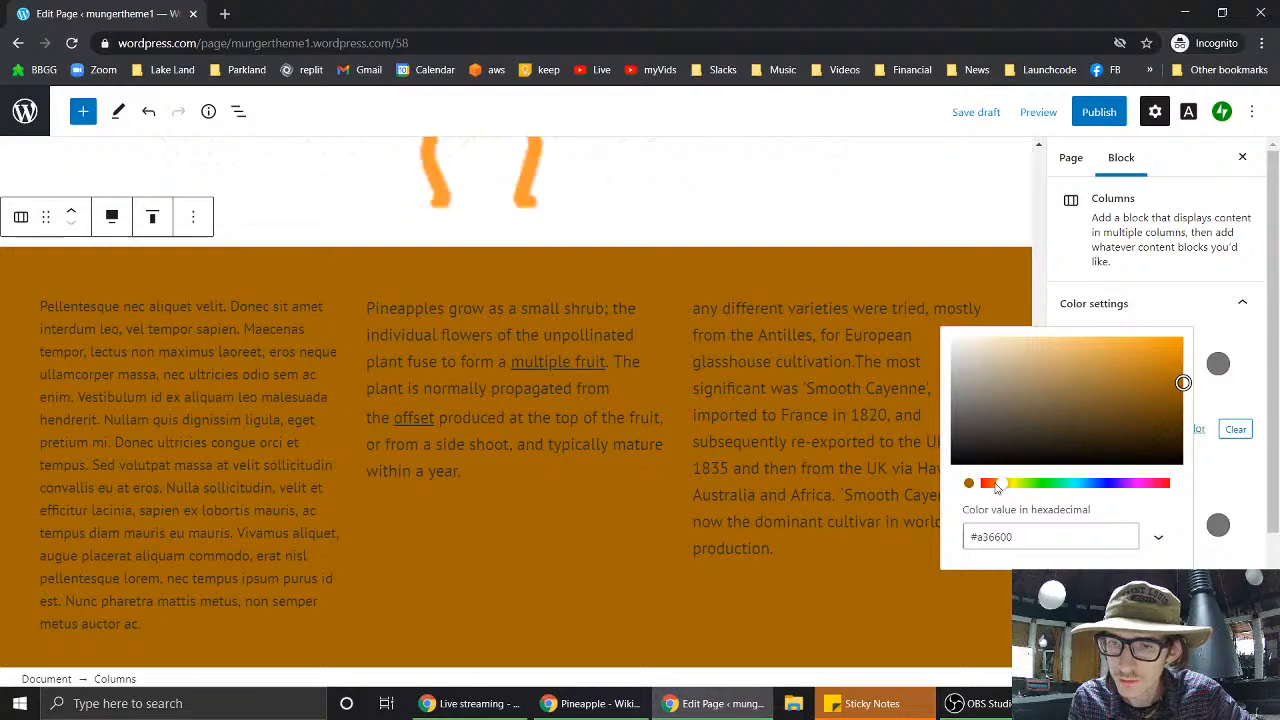
mouse_move(996, 487)
left_mouse_down()
mouse_move(986, 484)
mouse_move(1002, 491)
left_mouse_up()
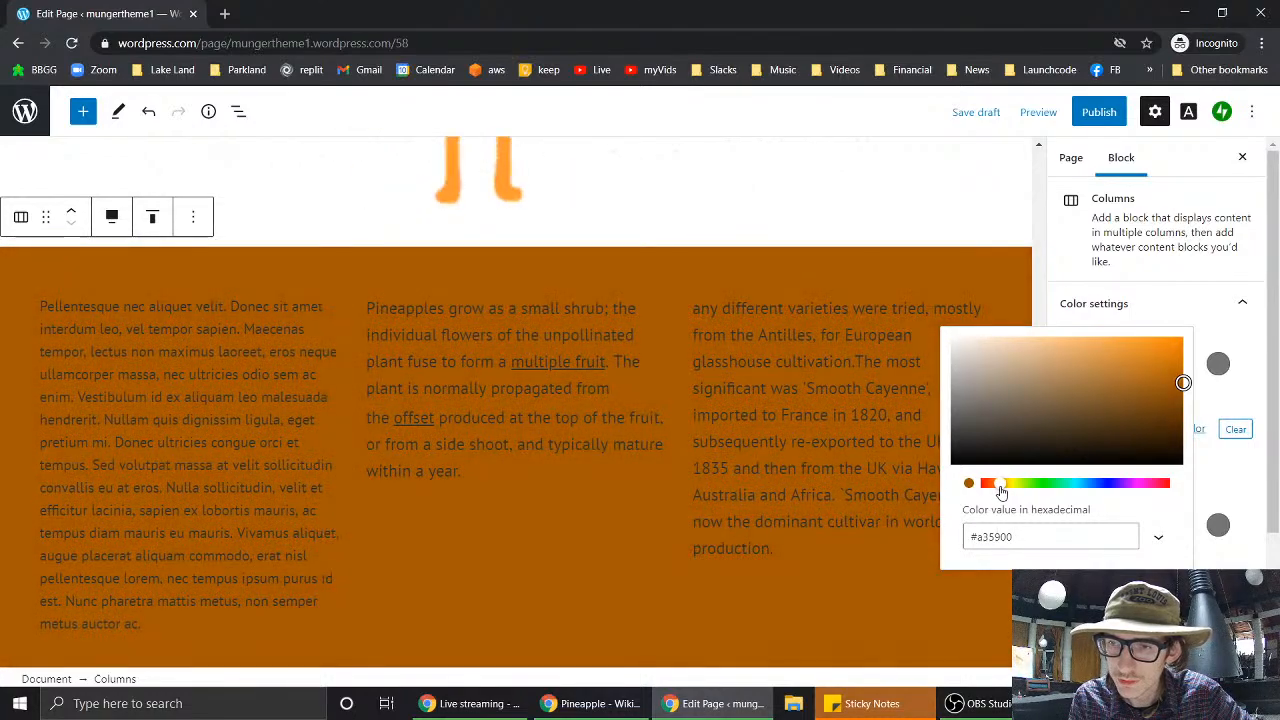
left_click_drag(1183, 384, 1241, 222)
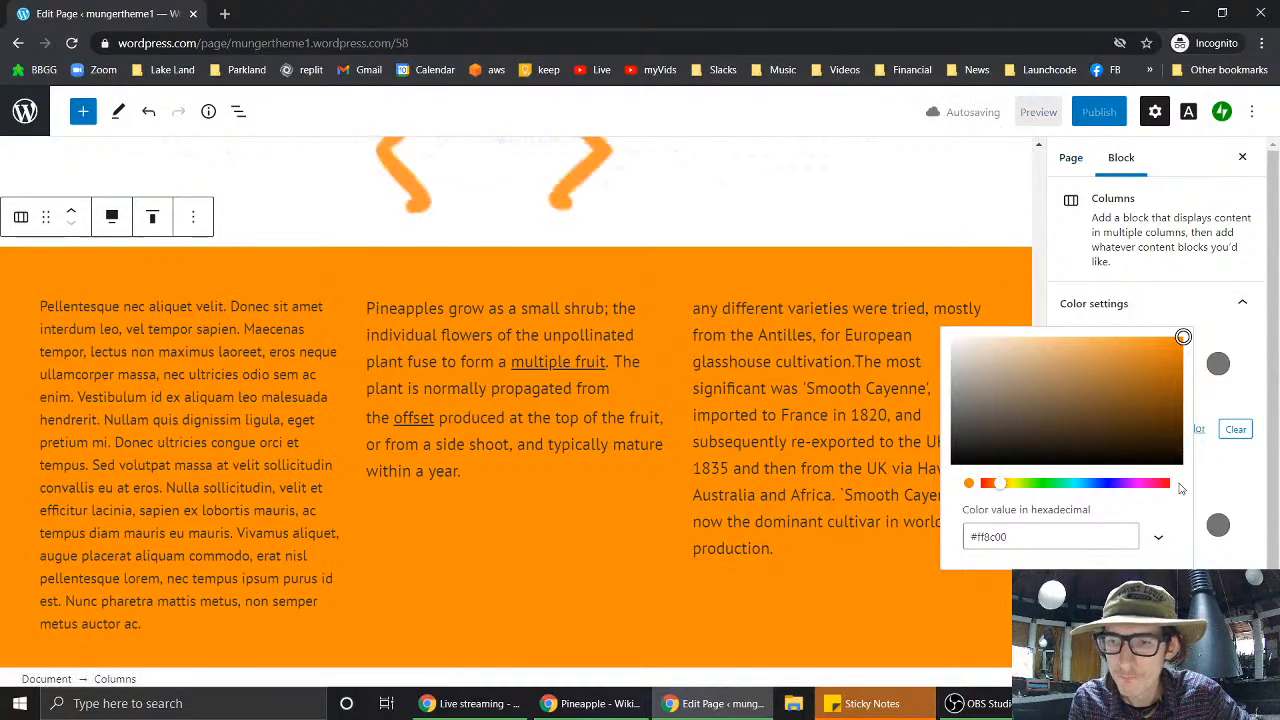
left_click(737, 172)
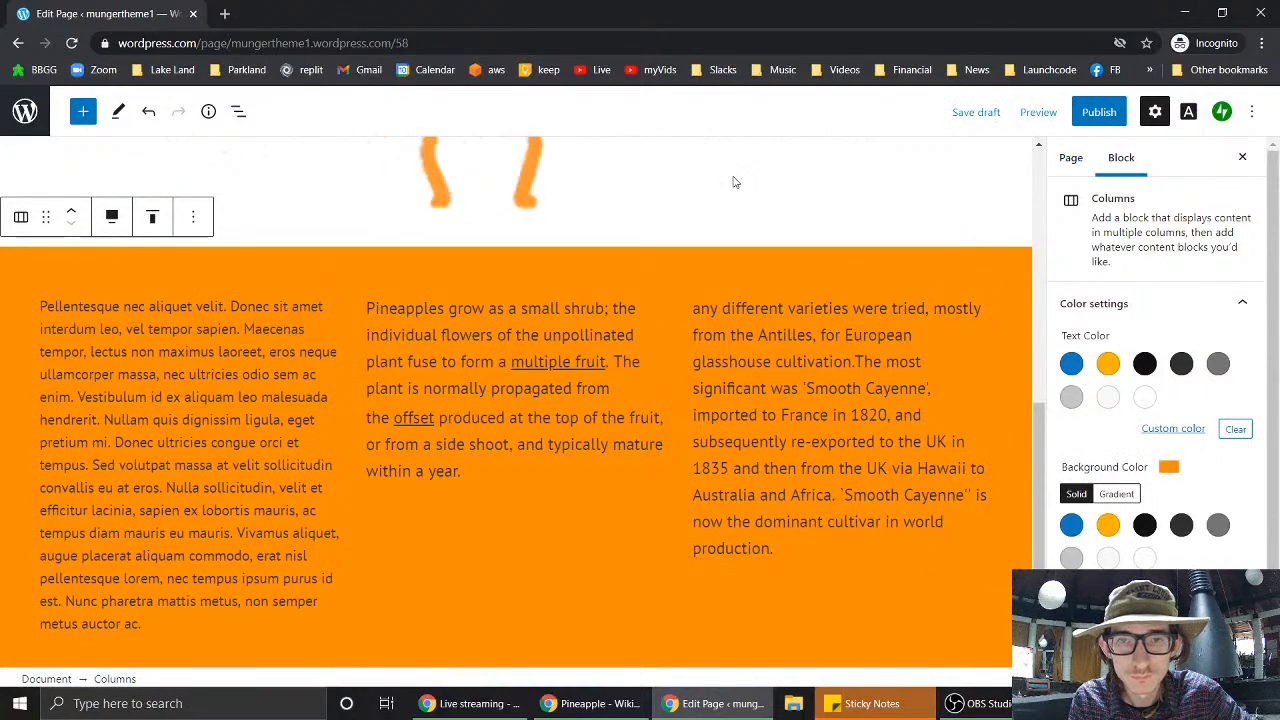
left_click(735, 182)
scroll(735, 182, "up", 5)
- Open the block inserter below the orange columns, then switch back to the Wikipedia window
scroll(733, 182, "up", 3)
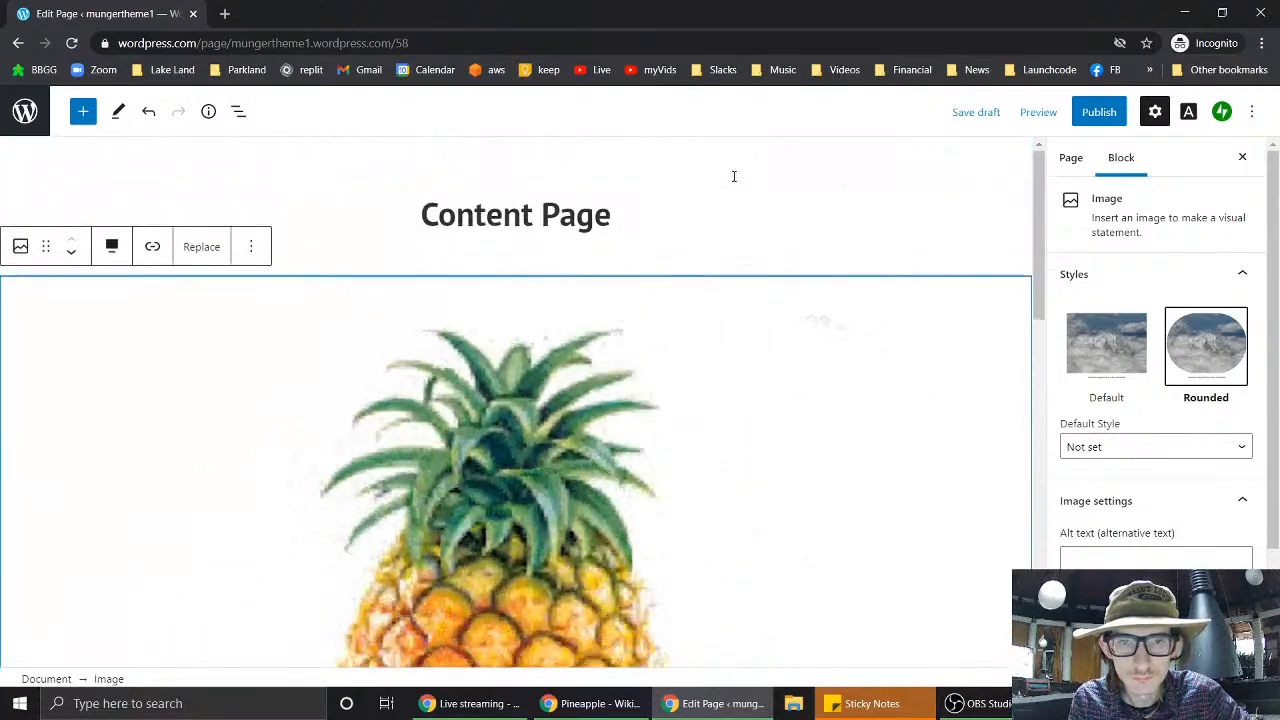
scroll(733, 182, "down", 10)
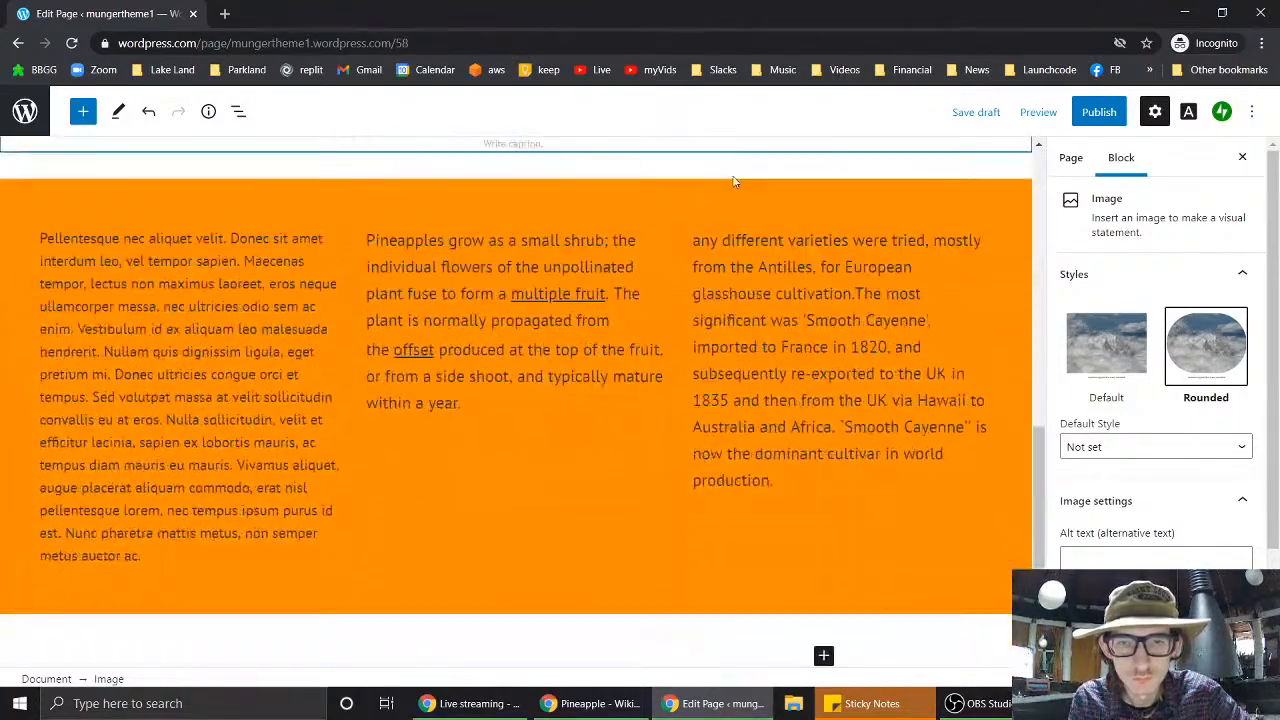
scroll(735, 177, "up", 2)
scroll(735, 177, "down", 2)
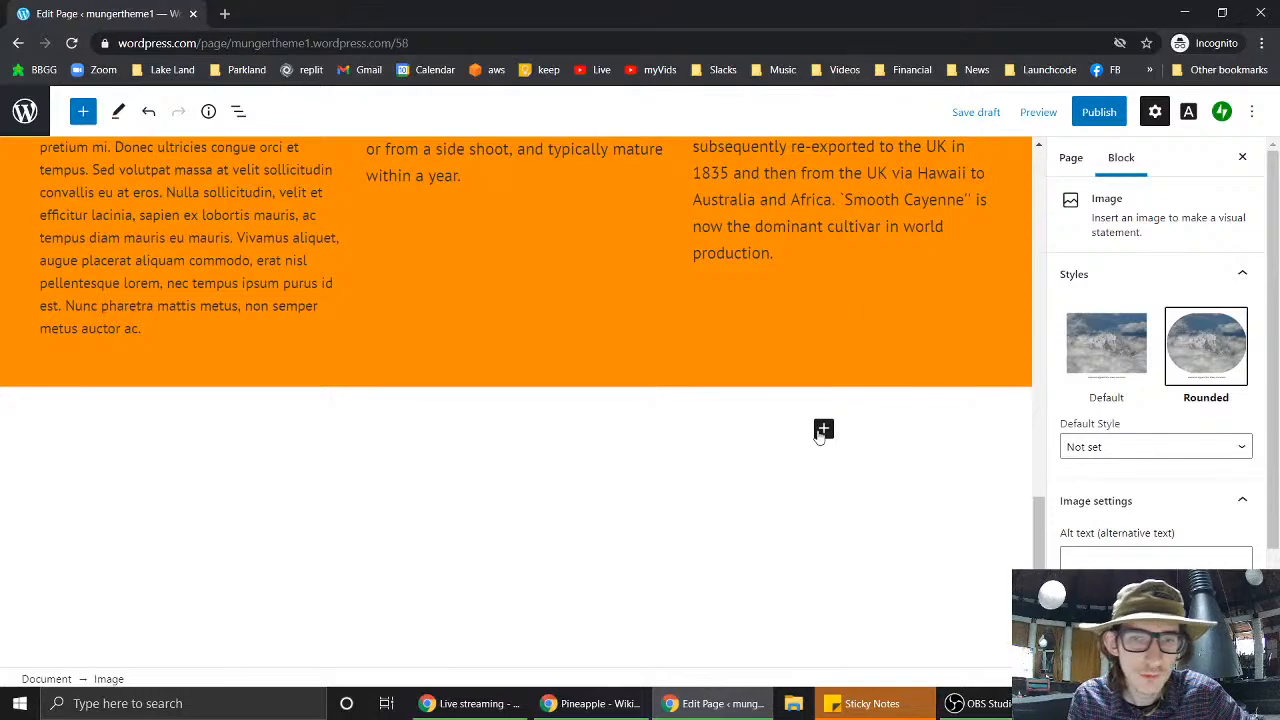
left_click(823, 430)
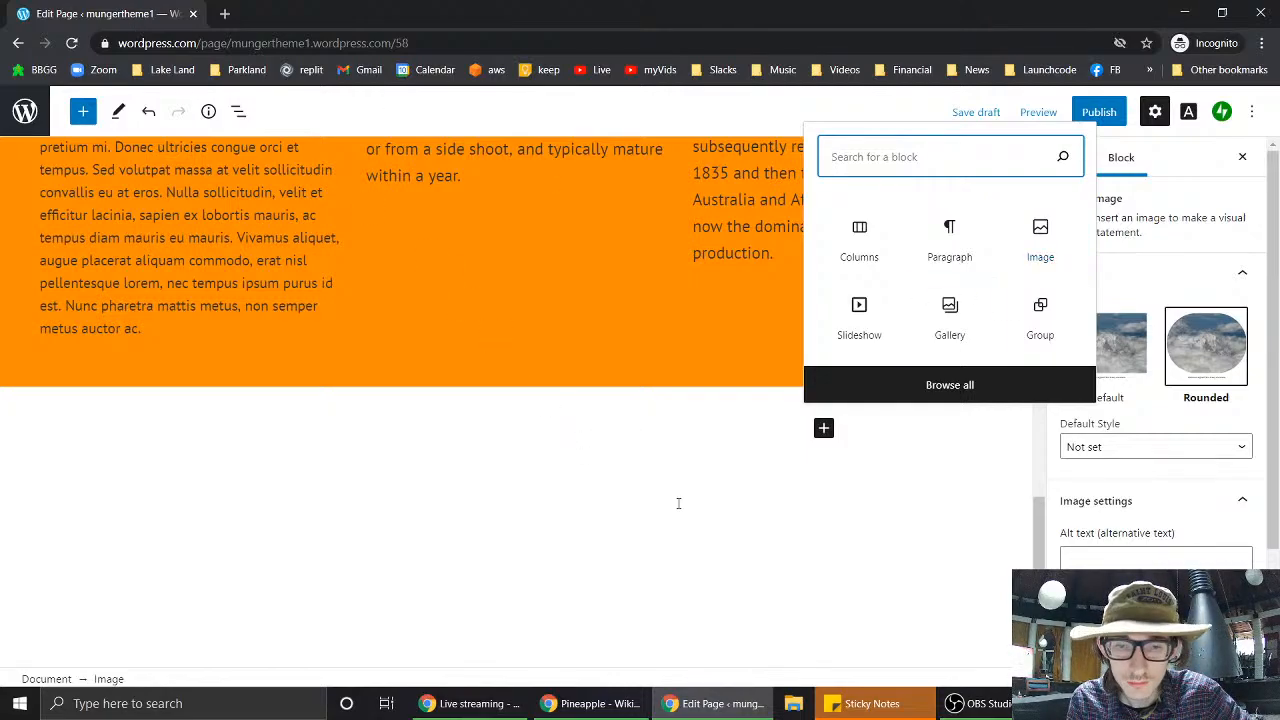
key("alt+Tab")
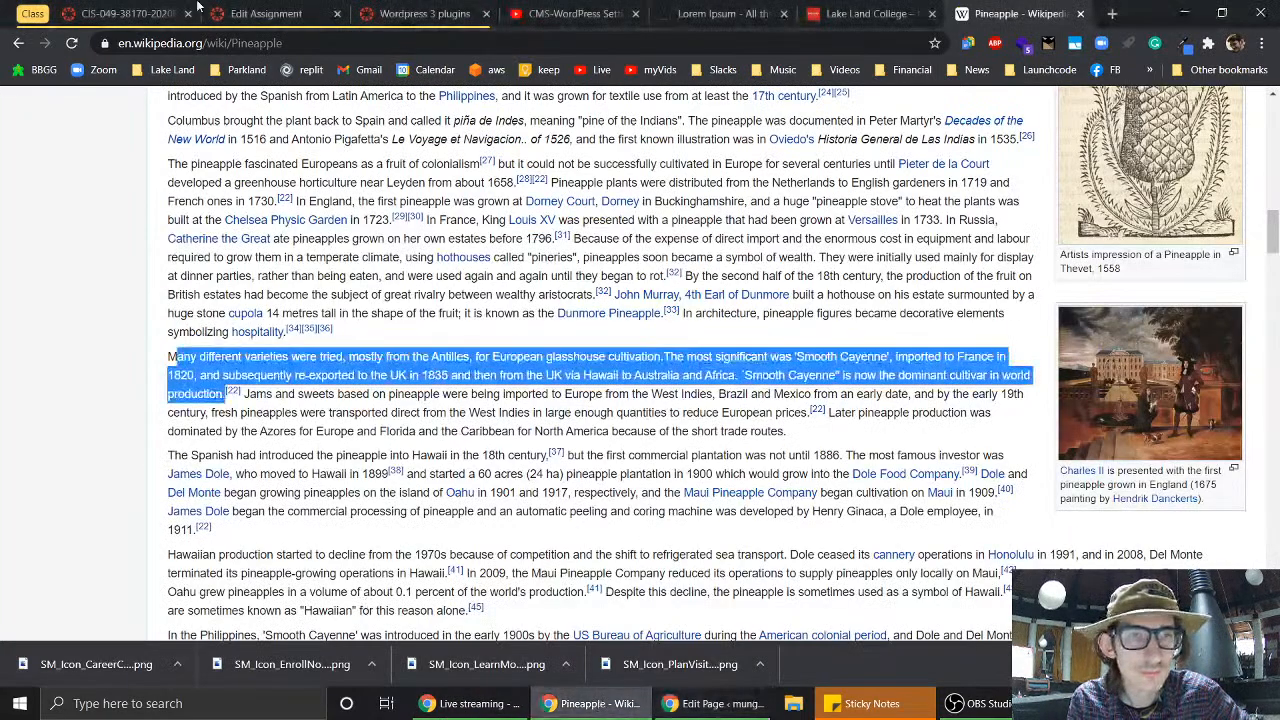
- In the Canvas assignment, change the image range to 1-2 and move paragraphs onto its own bullet
left_click(380, 14)
left_click(288, 16)
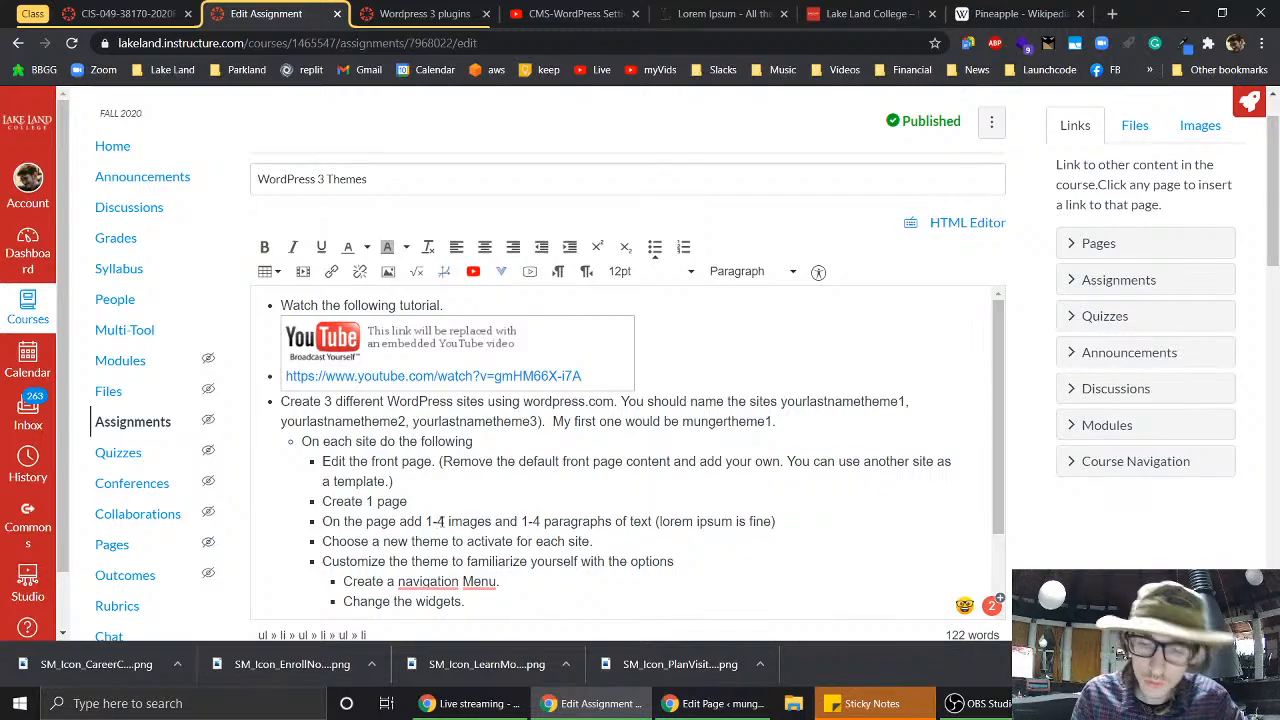
left_click(444, 521)
key("BackSpace")
type("2")
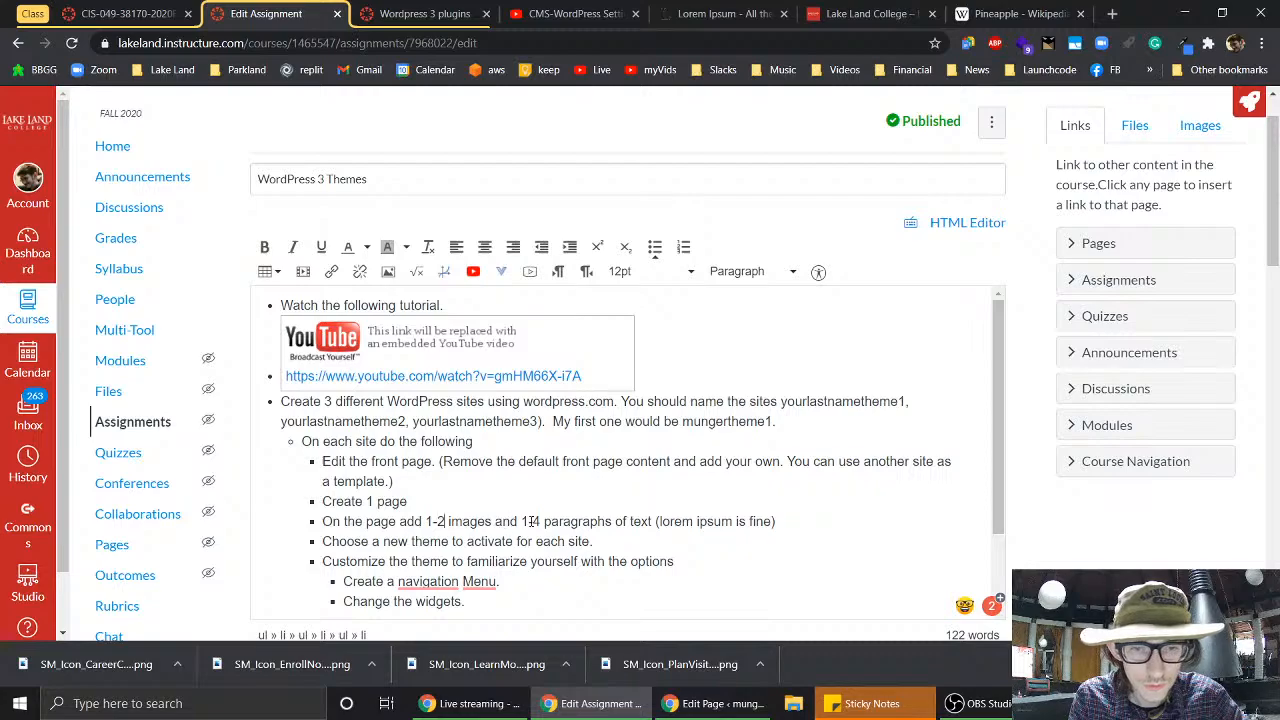
key("BackSpace")
key("BackSpace")
key("BackSpace")
key("BackSpace")
key("BackSpace")
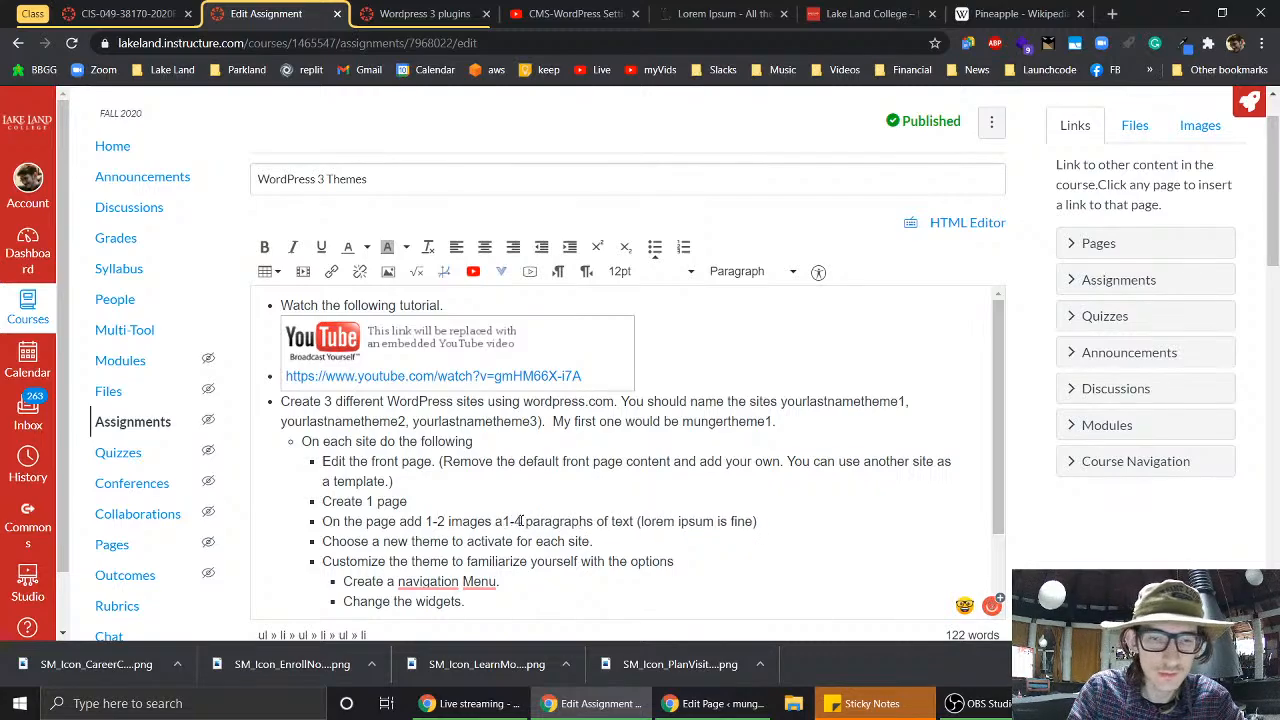
key("Return")
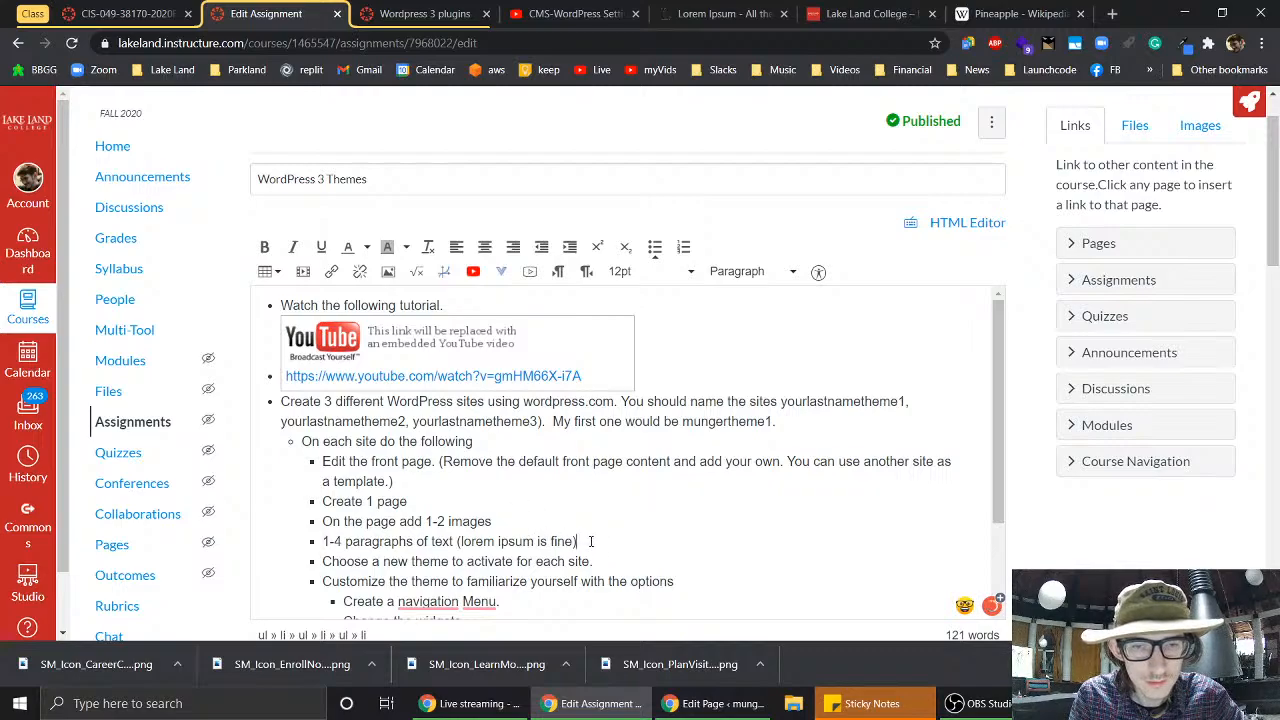
- Add bullets 'a gallery' and 'Use at least one block with multiple columns', then return to WordPress
key("Return")
type("a ")
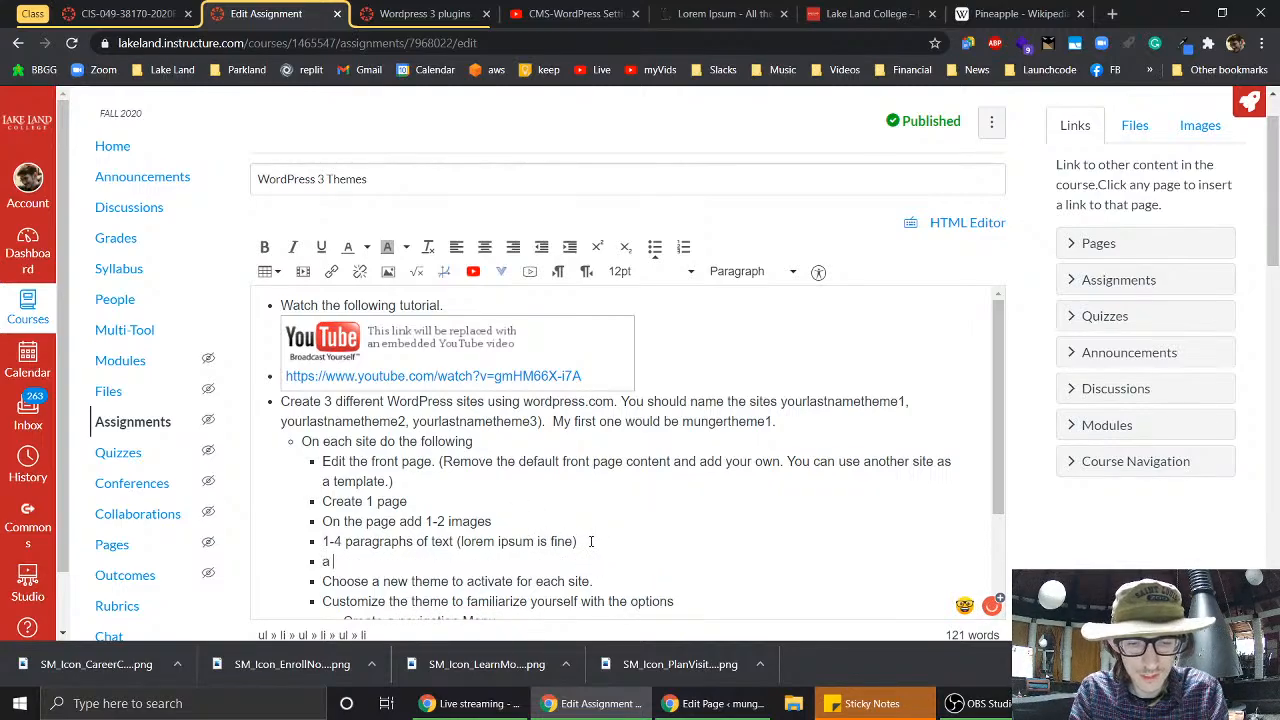
type("gallery")
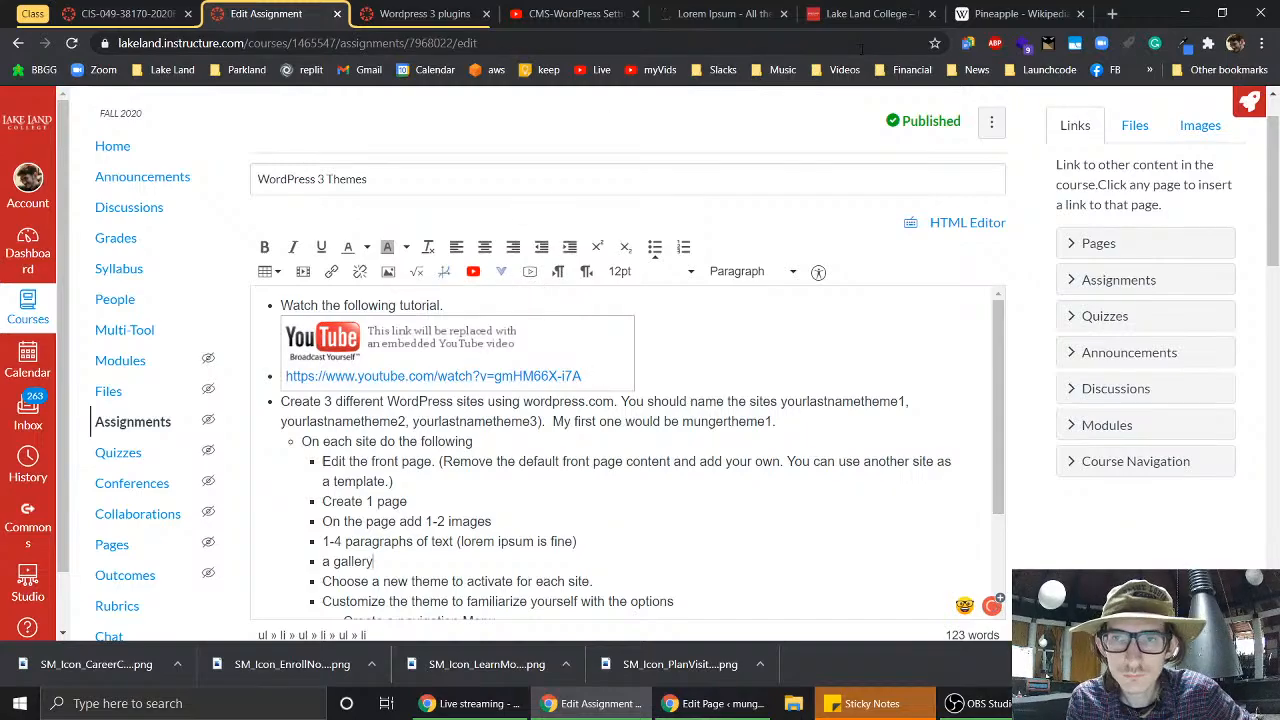
left_click(700, 711)
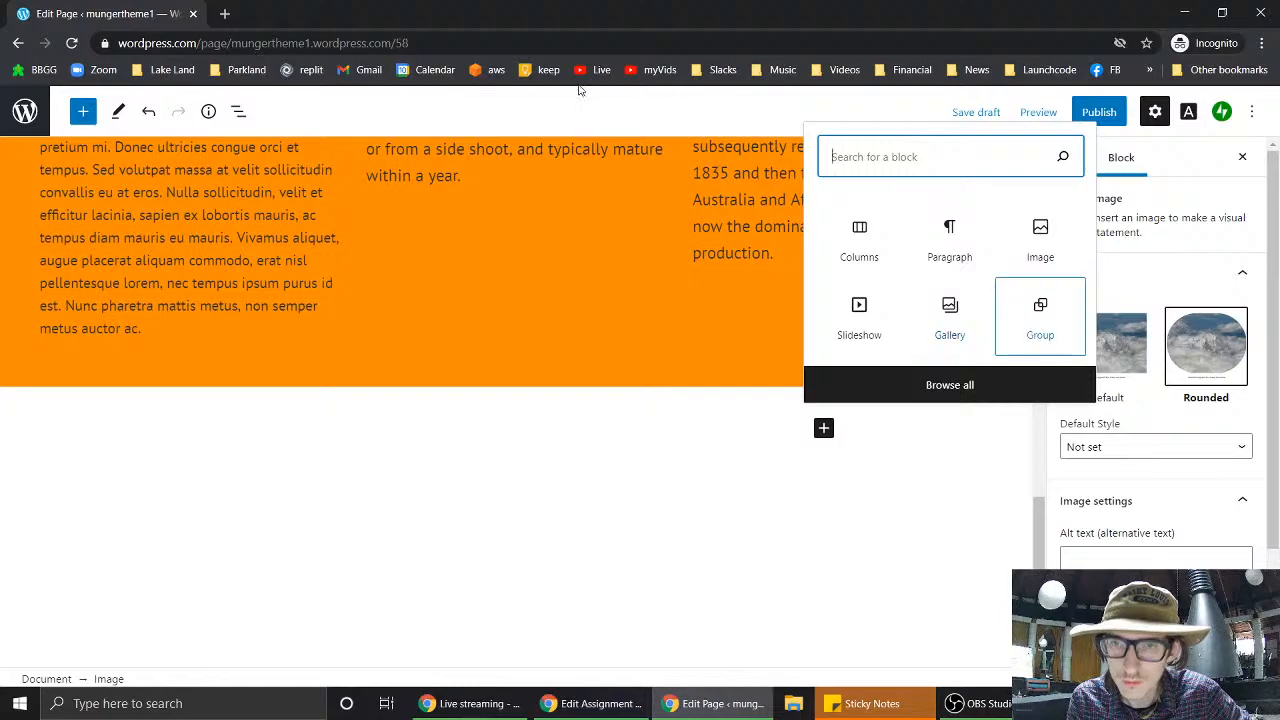
left_click(597, 704)
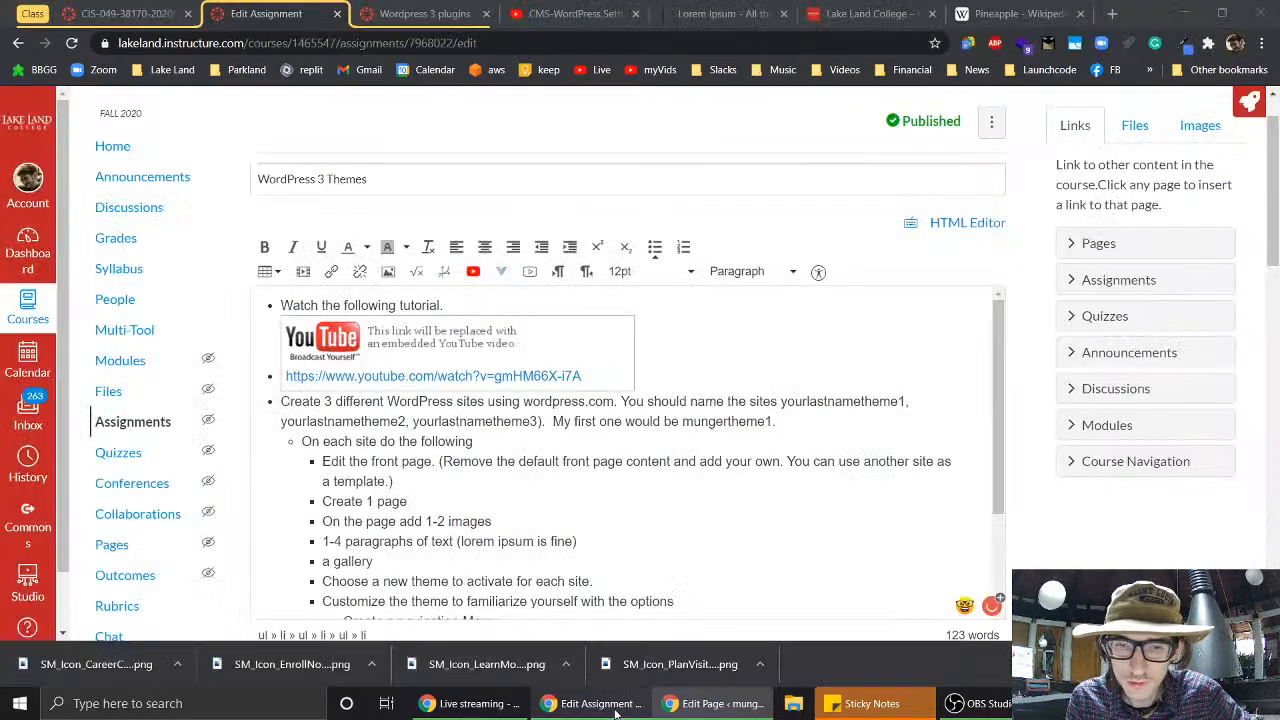
left_click(447, 563)
key("Return")
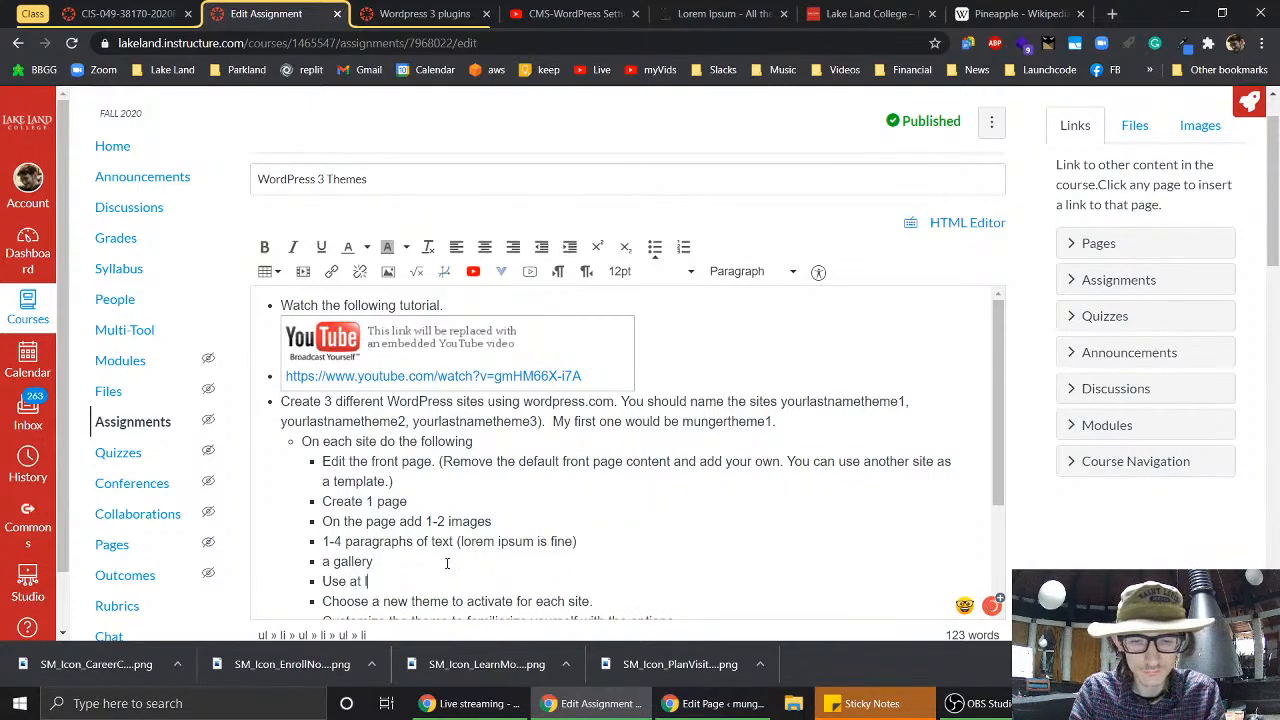
type("Use at least one ")
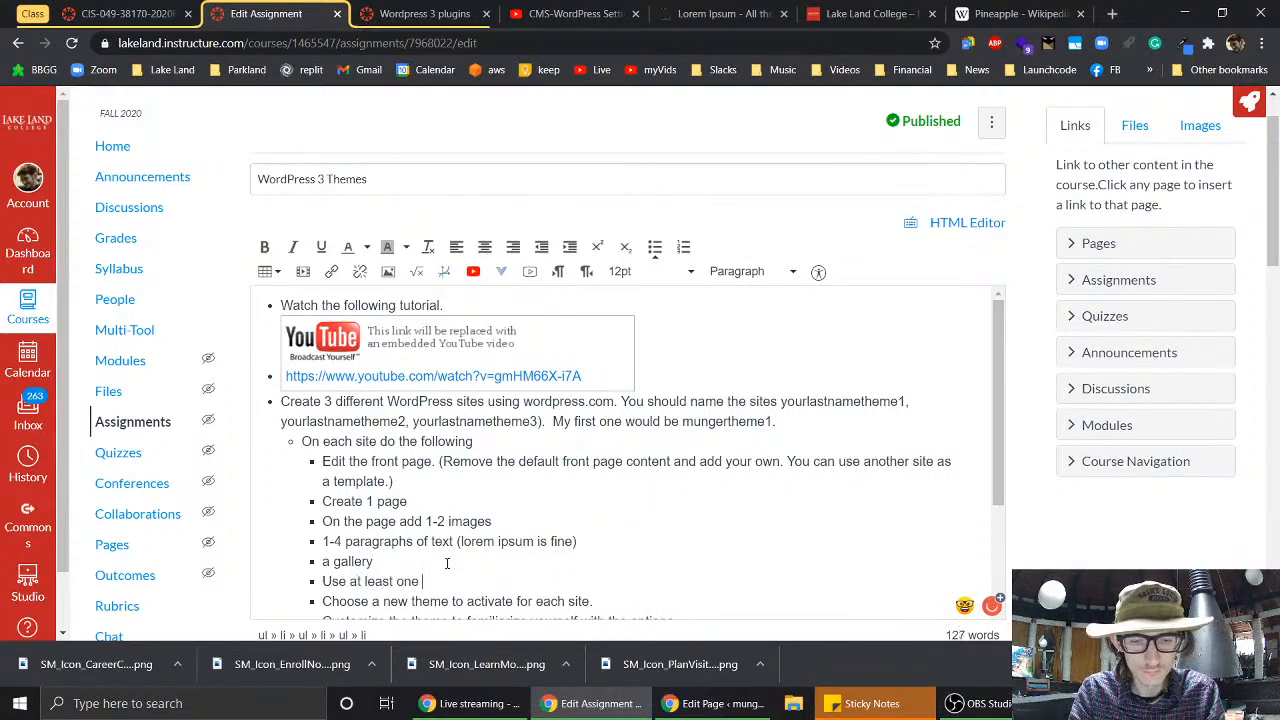
type("block with multiple columns")
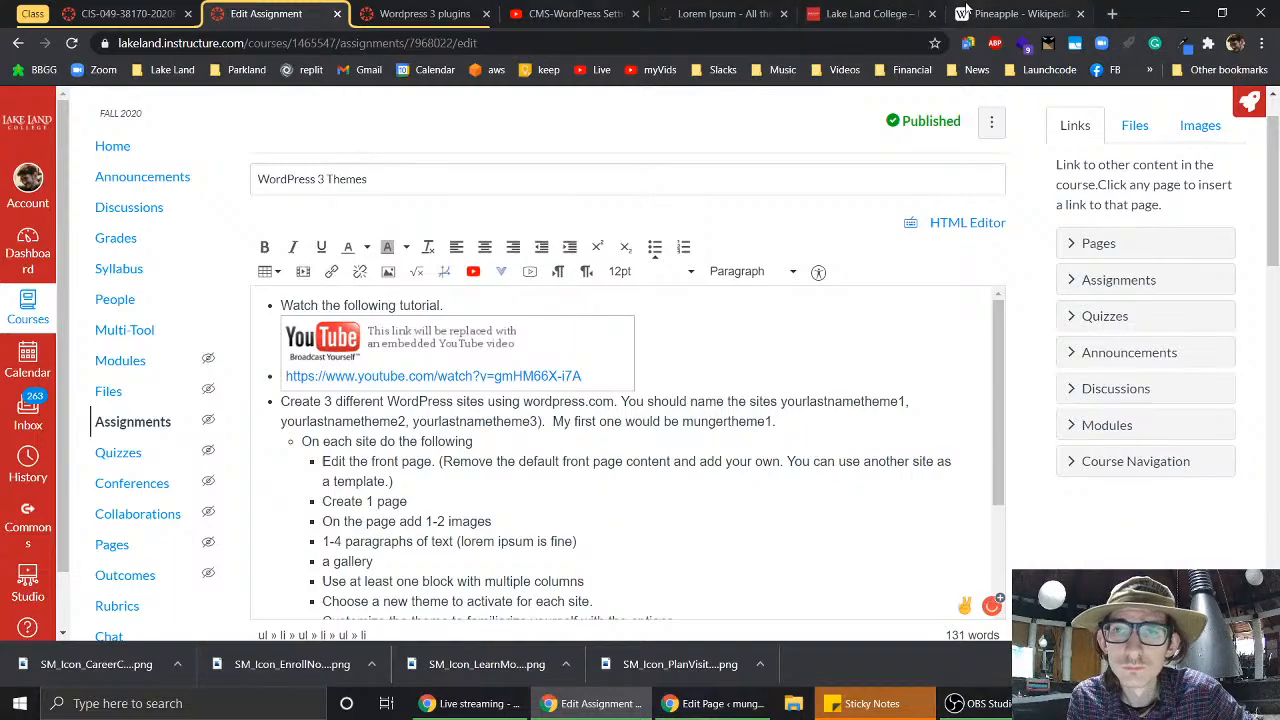
left_click(716, 704)
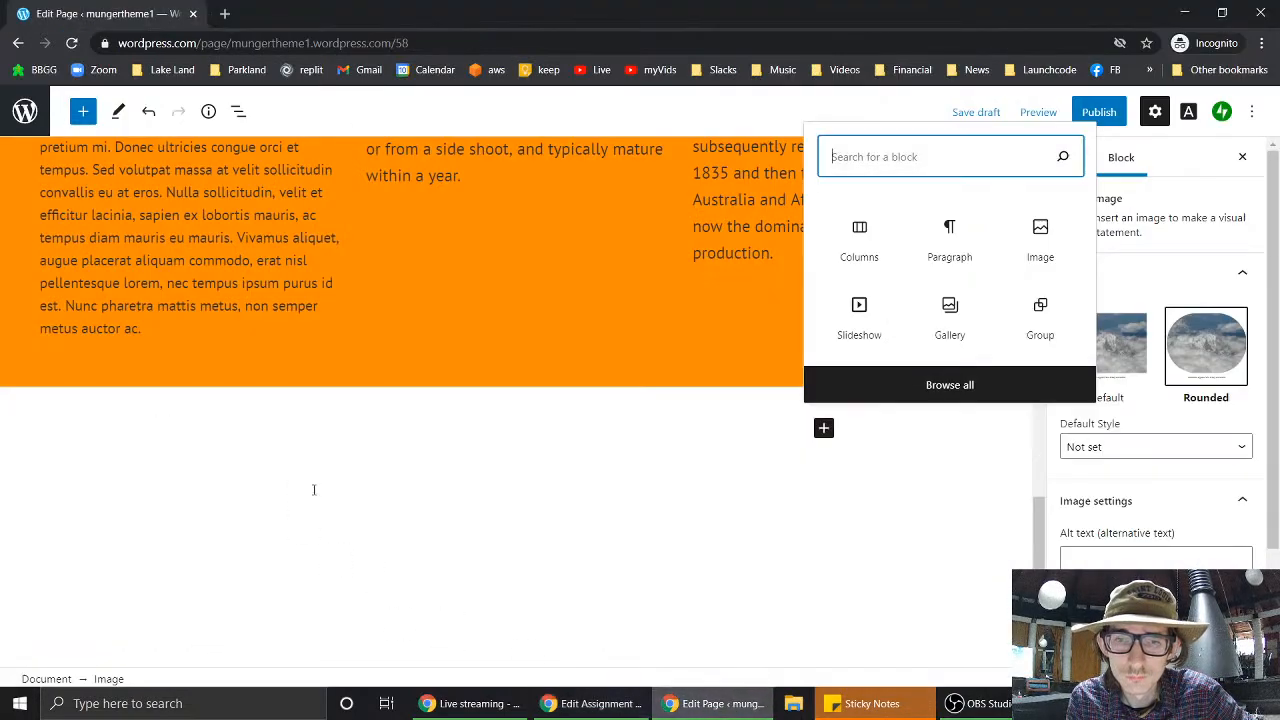
- Open the full block library and look over the Text blocks
left_click(955, 386)
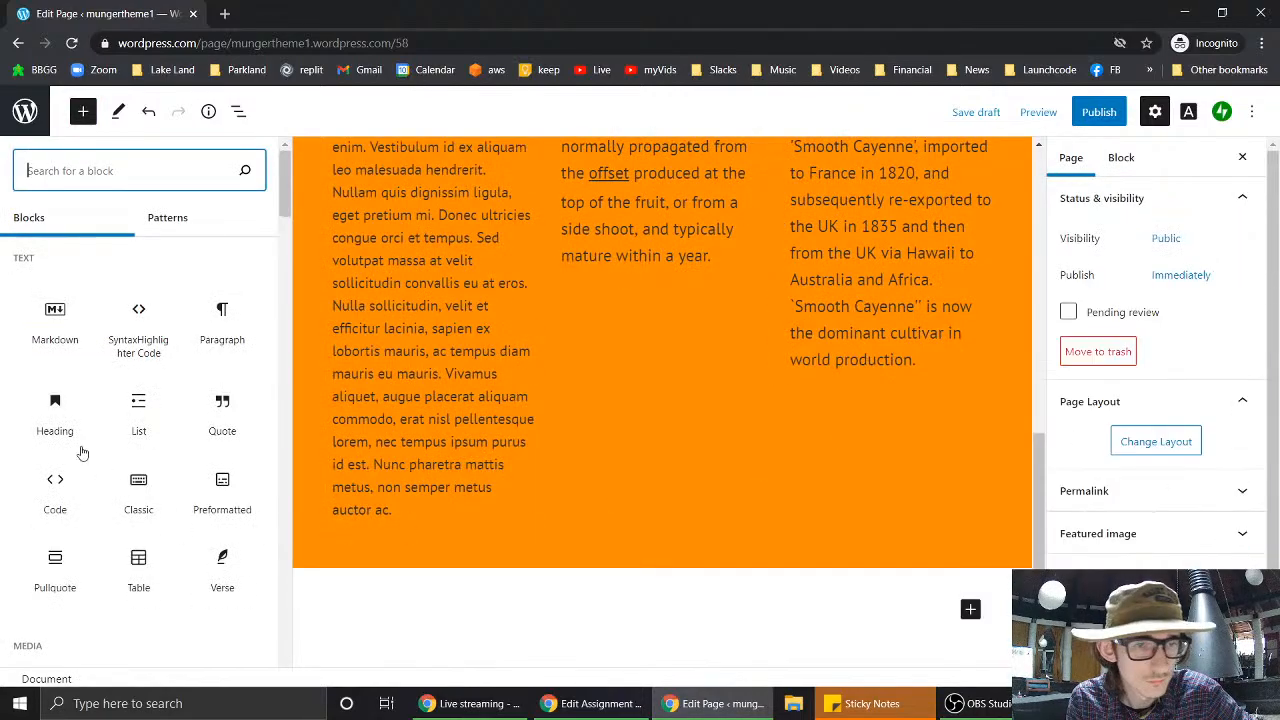
mouse_move(143, 337)
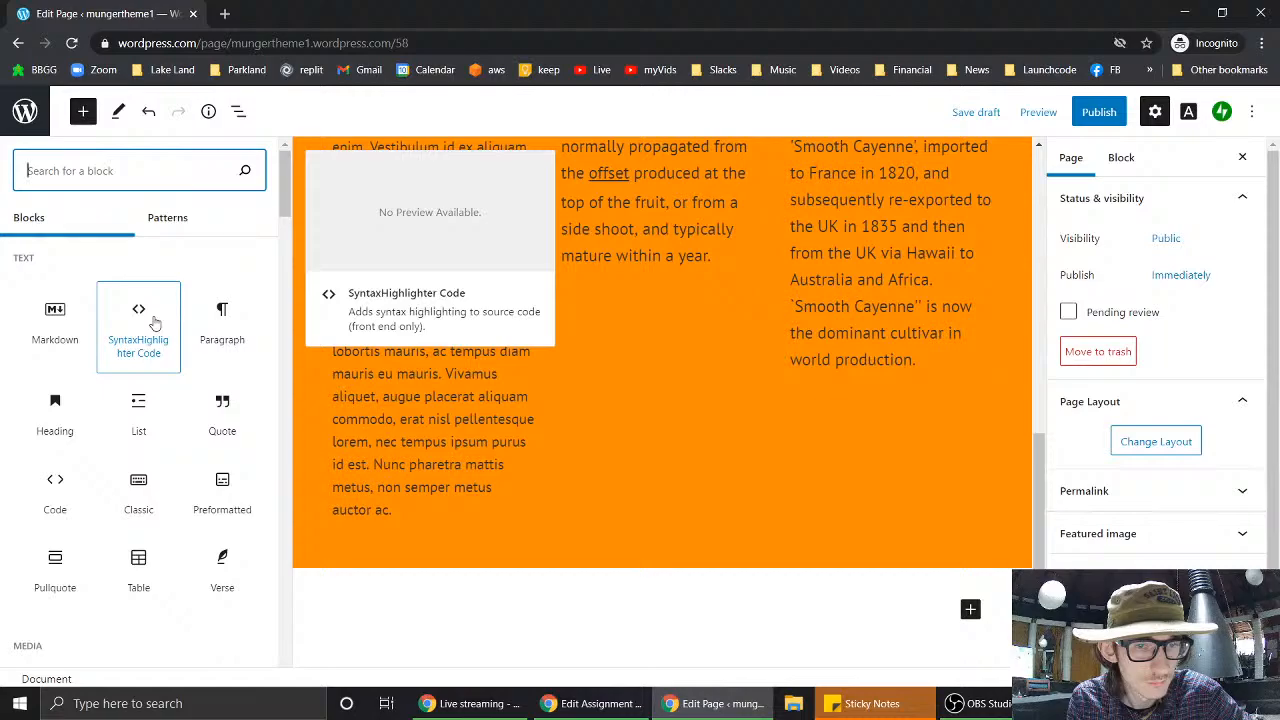
mouse_move(55, 340)
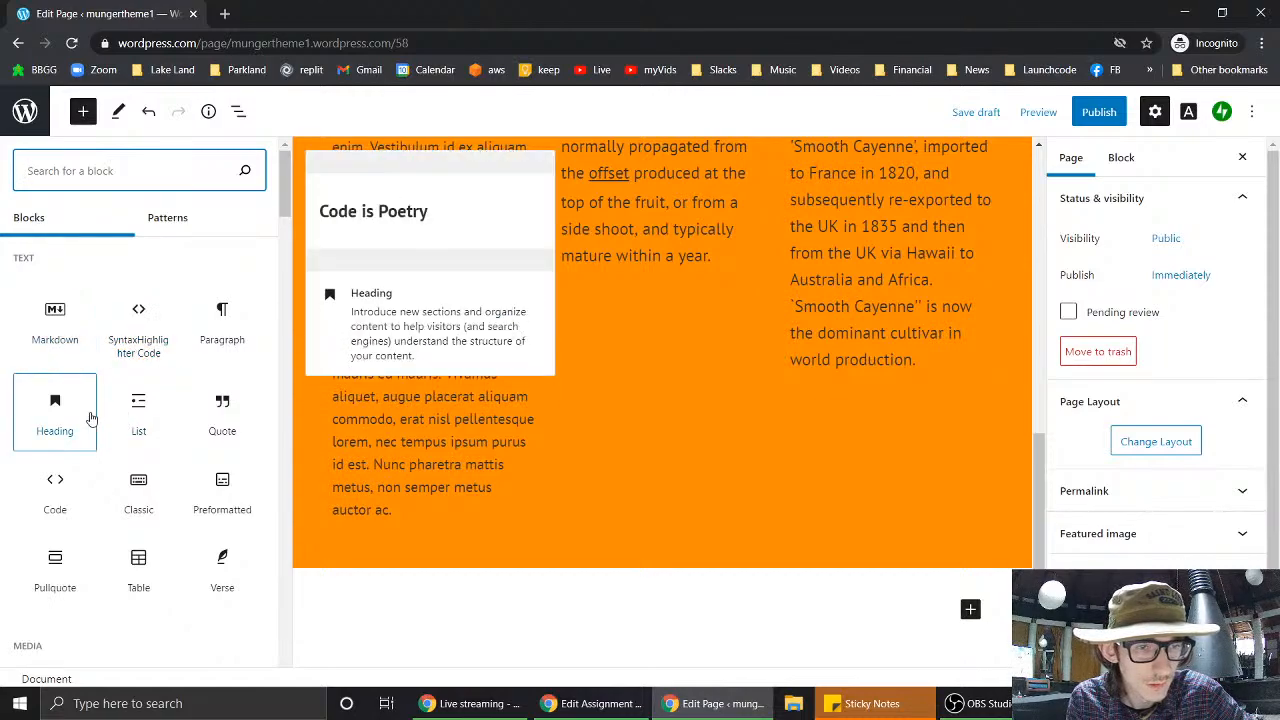
mouse_move(148, 418)
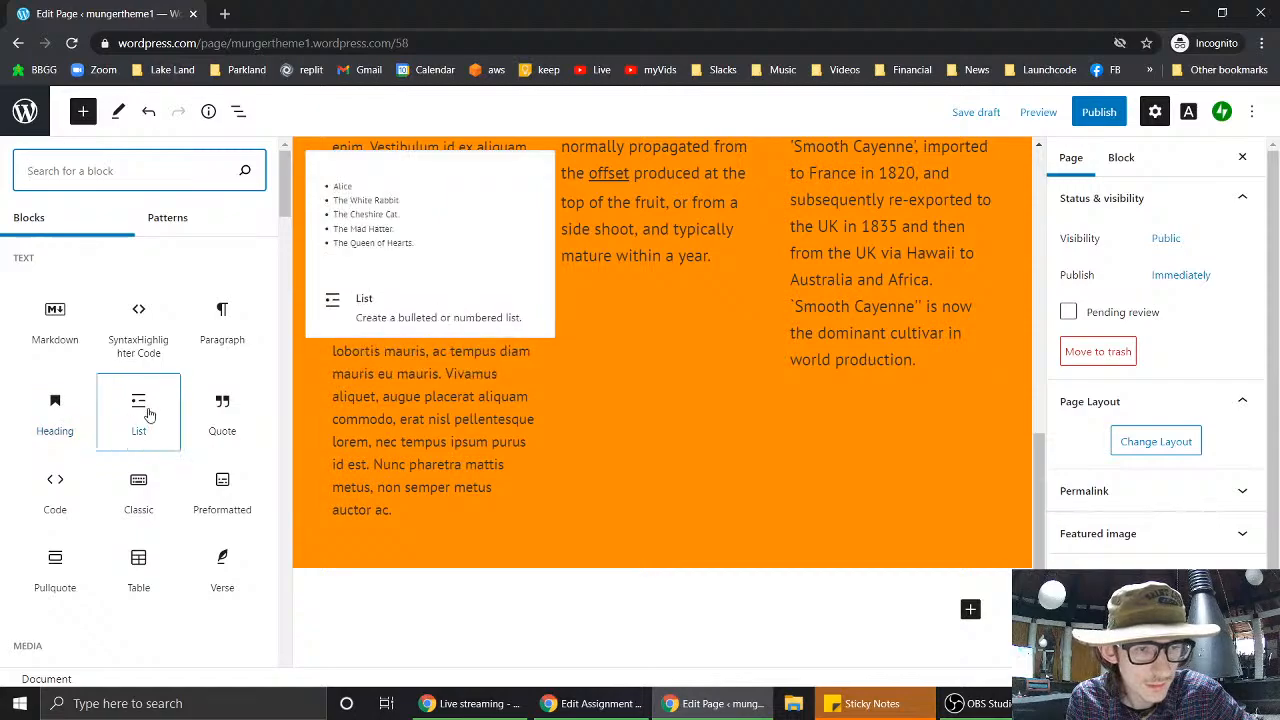
mouse_move(222, 405)
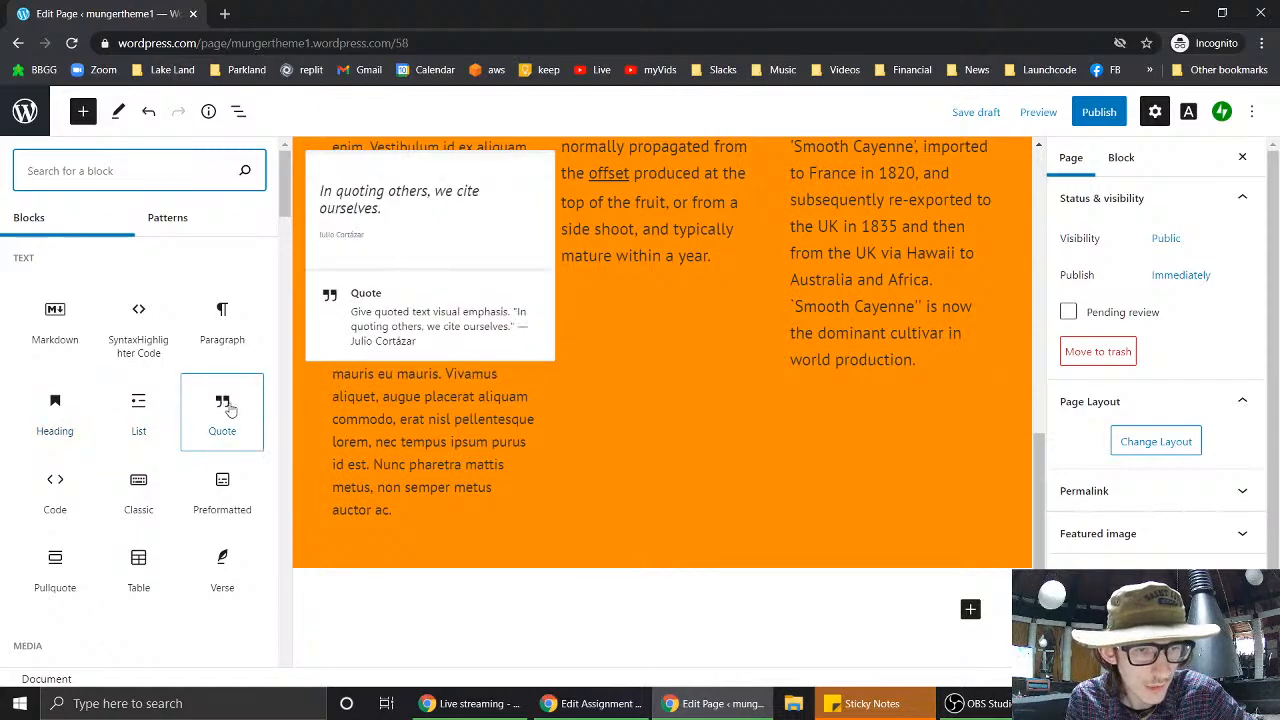
mouse_move(214, 508)
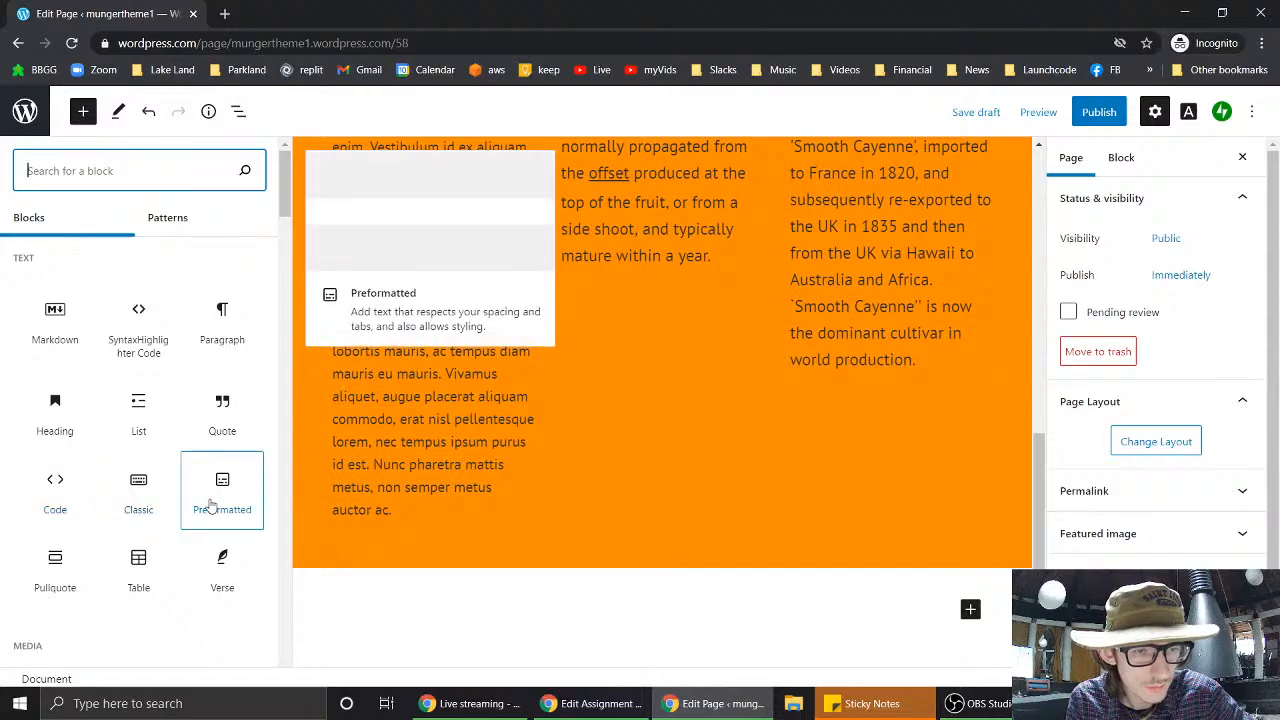
mouse_move(140, 568)
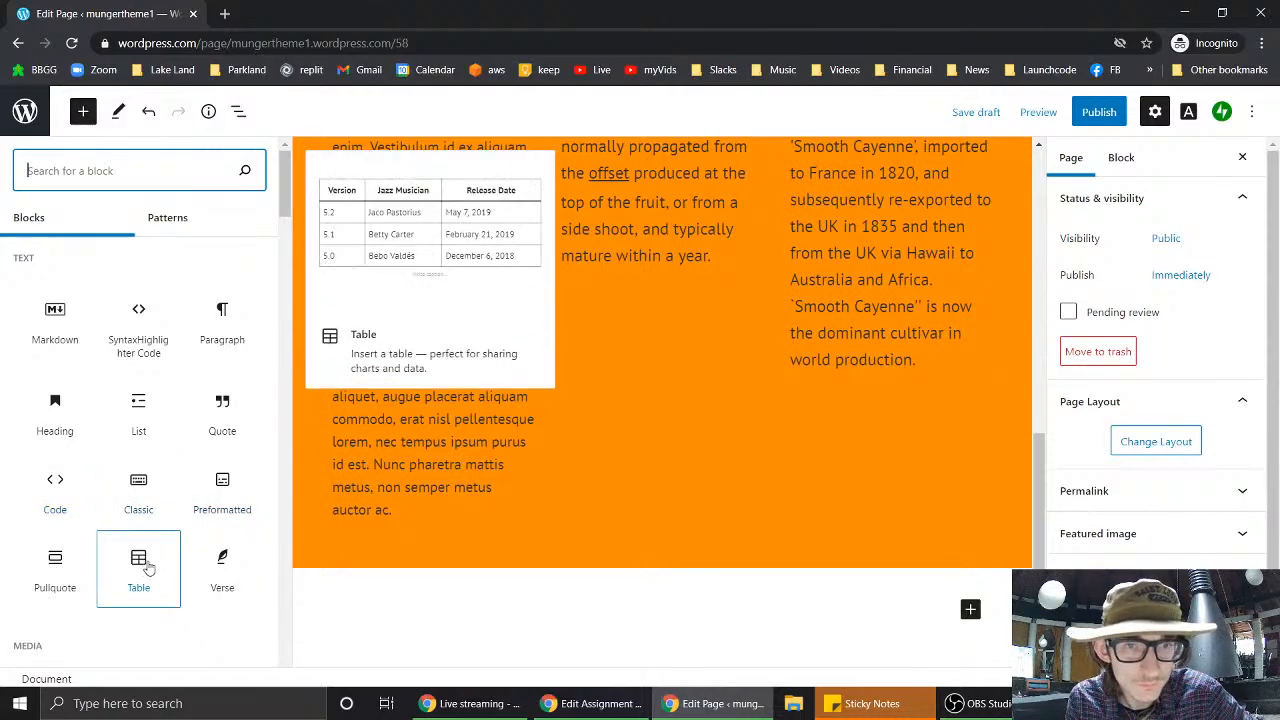
- Scroll the library to the Media blocks and look through them
scroll(148, 562, "down", 5)
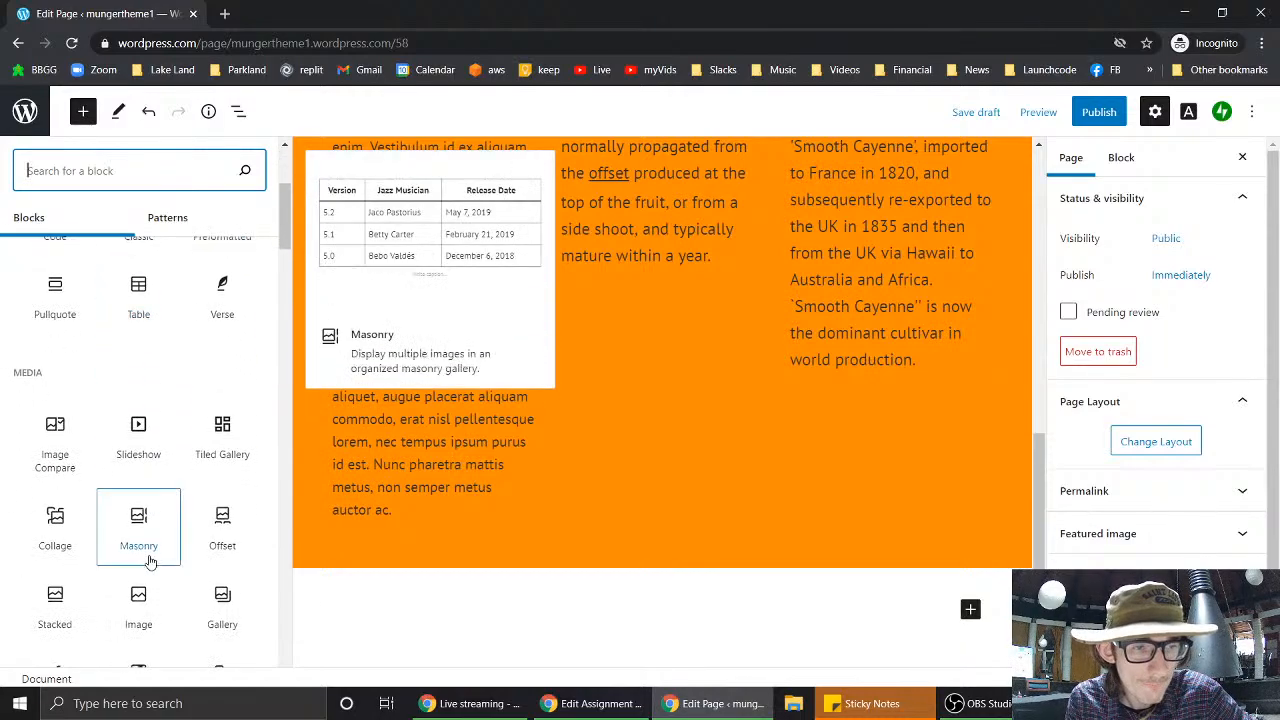
scroll(148, 562, "down", 1)
mouse_move(226, 298)
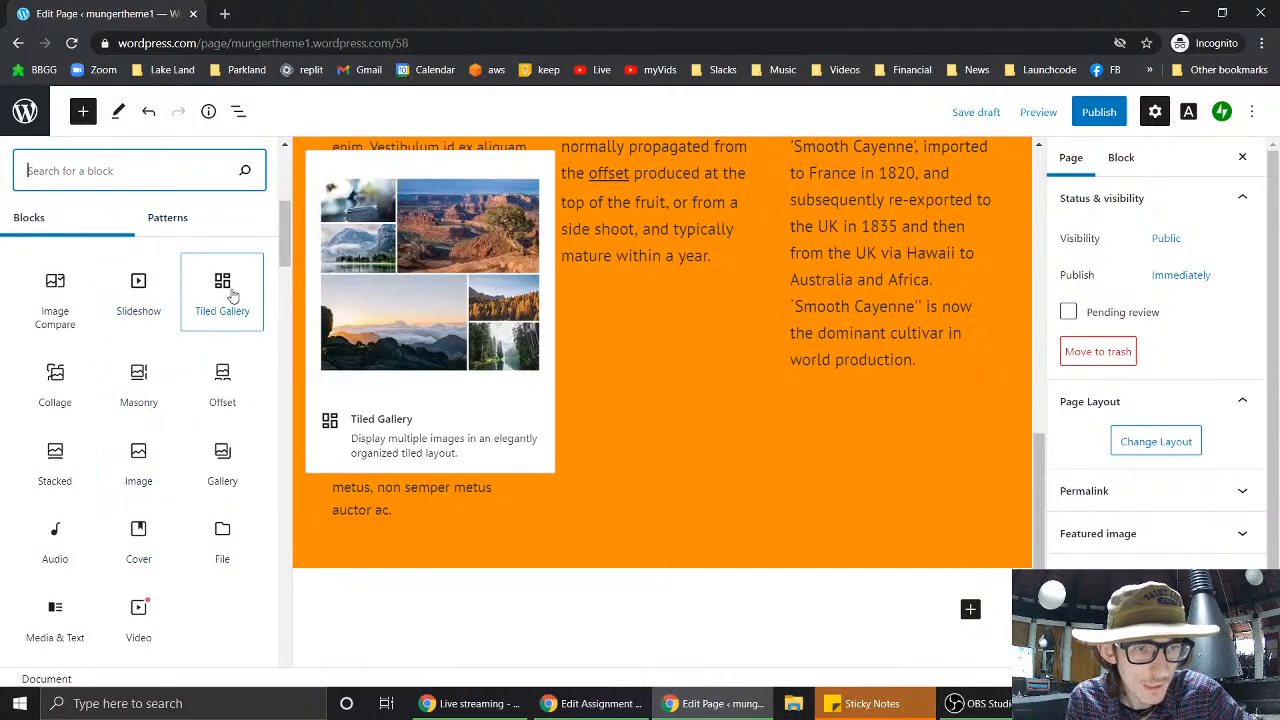
mouse_move(58, 388)
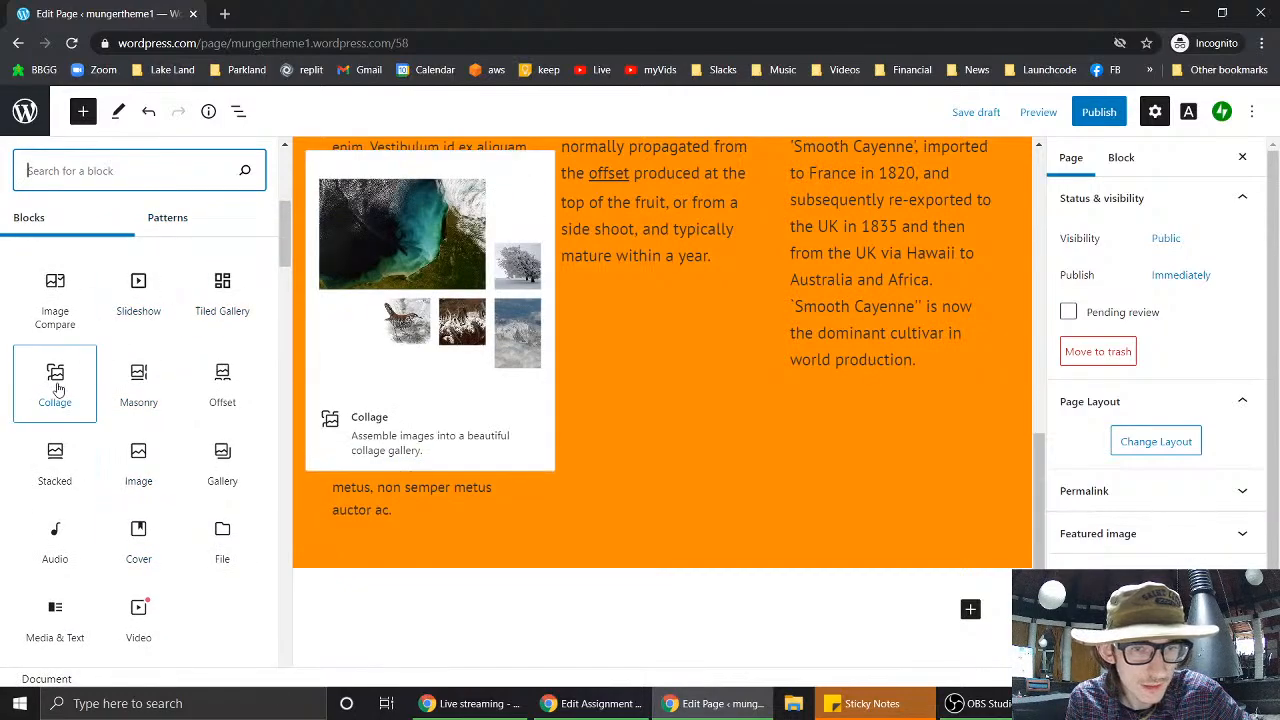
mouse_move(152, 393)
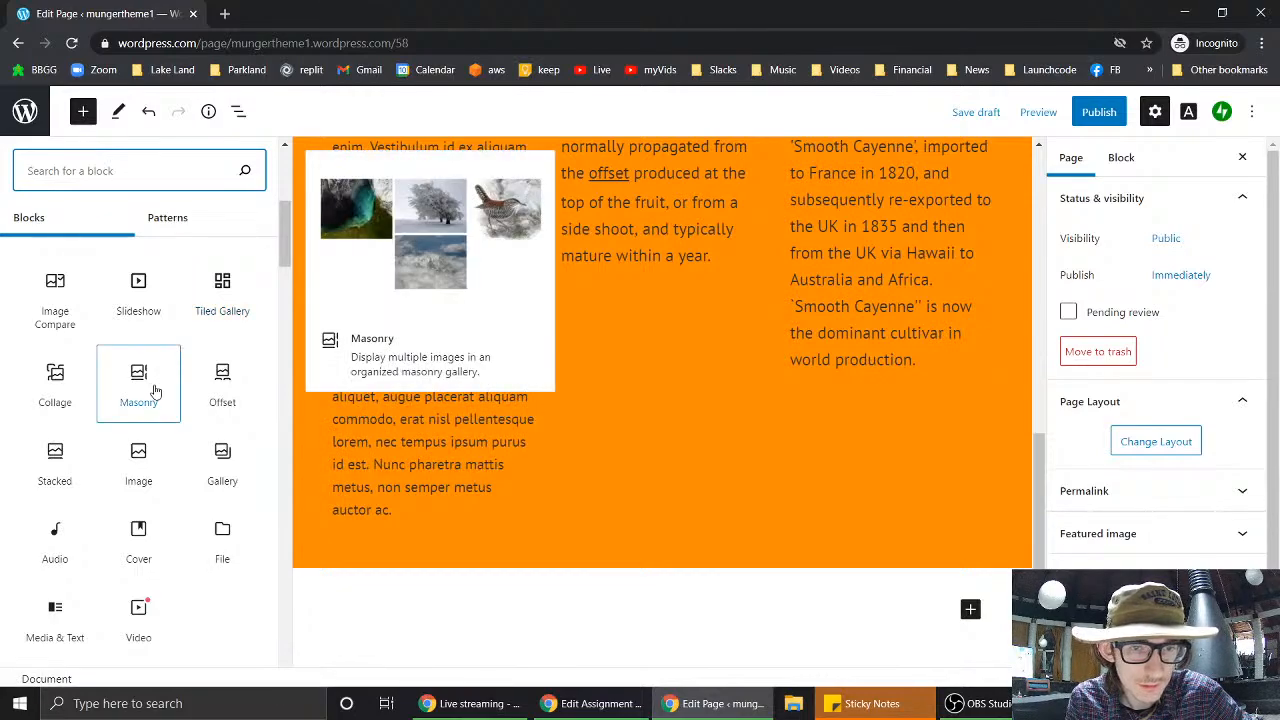
mouse_move(227, 460)
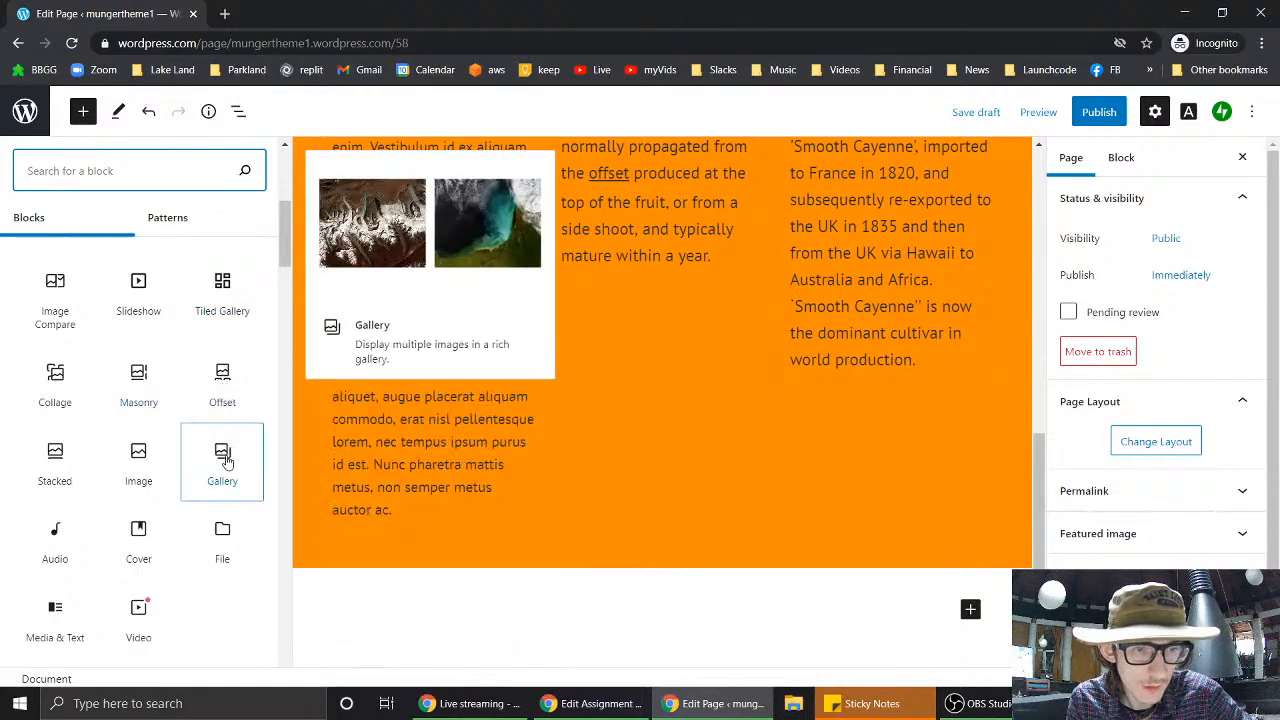
mouse_move(52, 478)
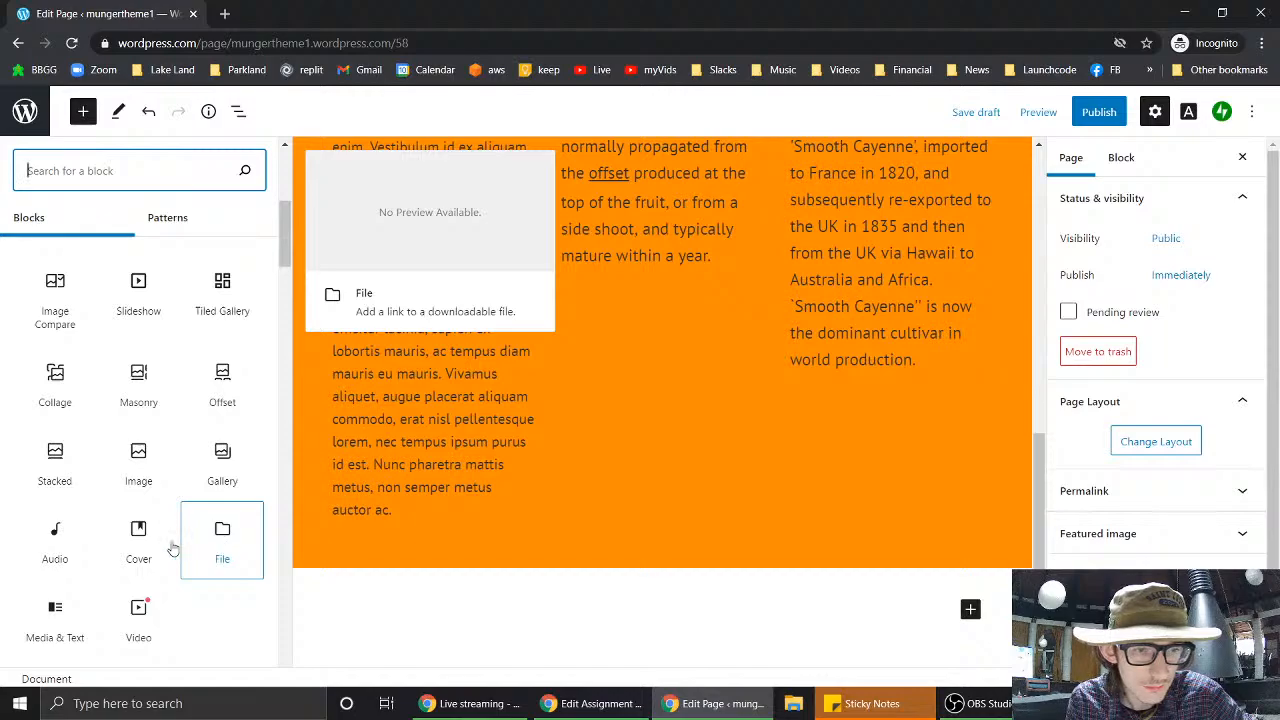
mouse_move(57, 563)
mouse_move(62, 622)
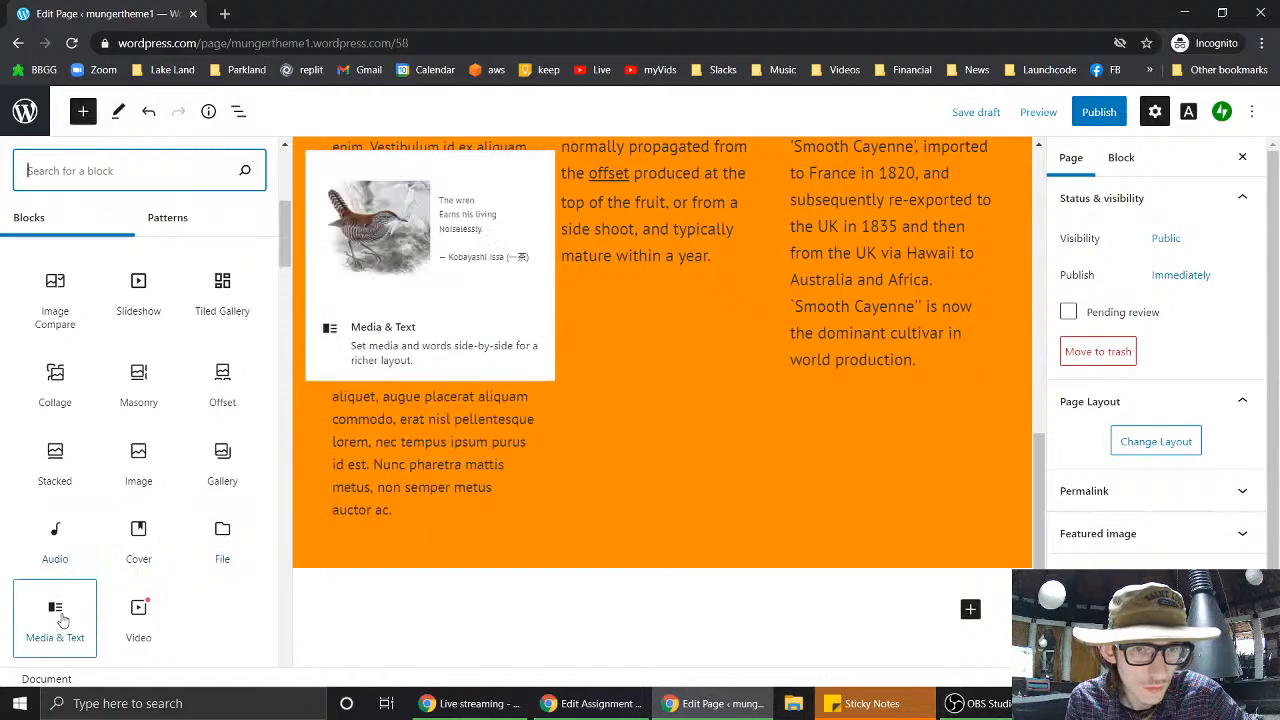
mouse_move(138, 627)
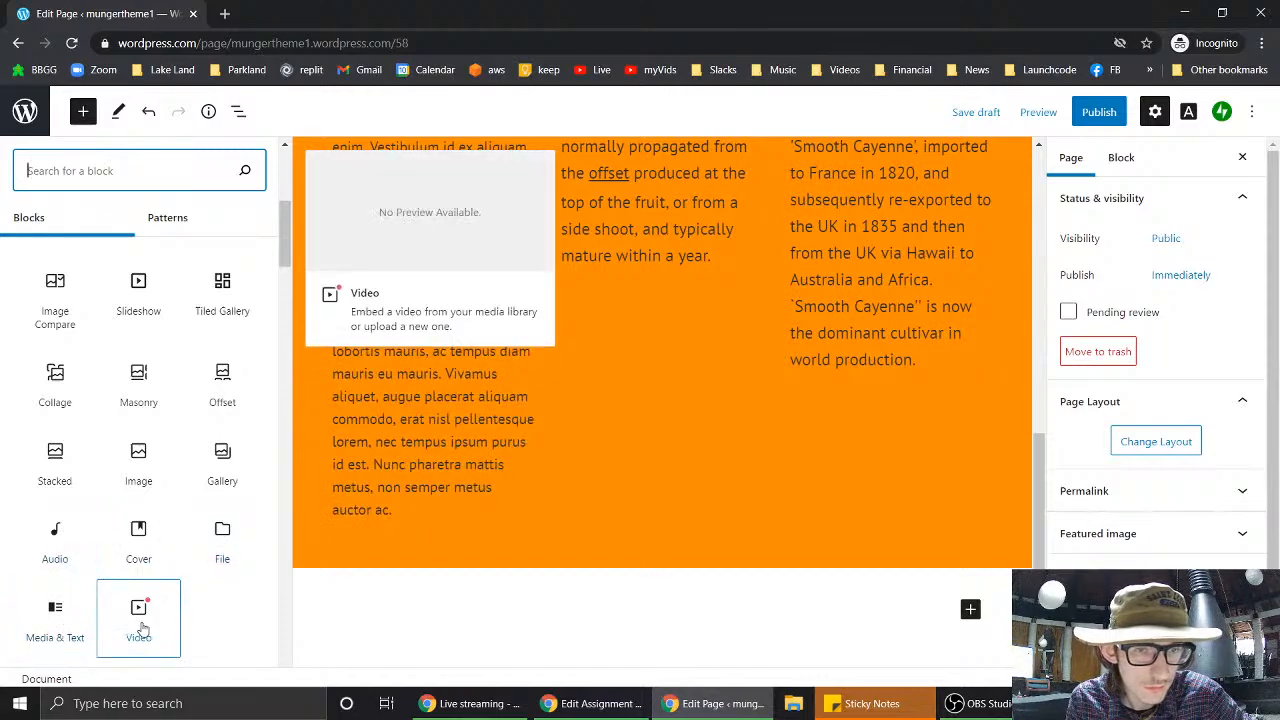
- Scroll further to the Design blocks and look through them
scroll(141, 627, "down", 3)
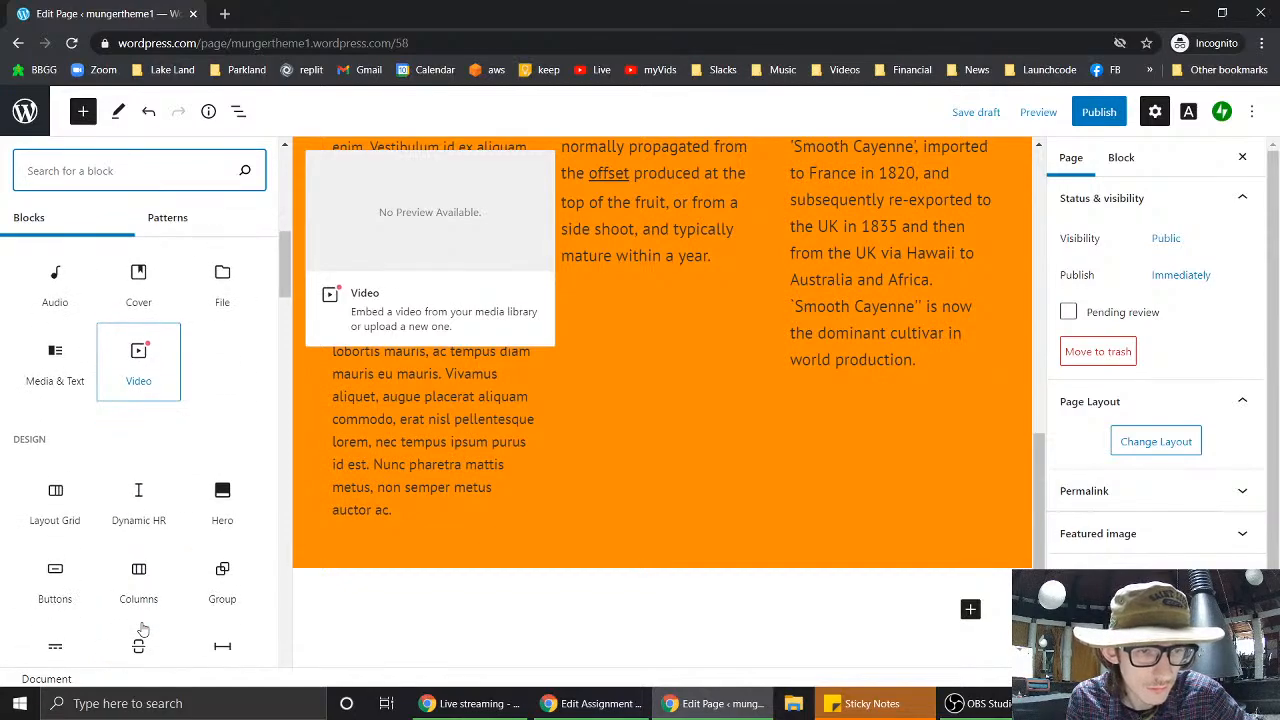
scroll(143, 627, "down", 3)
mouse_move(165, 295)
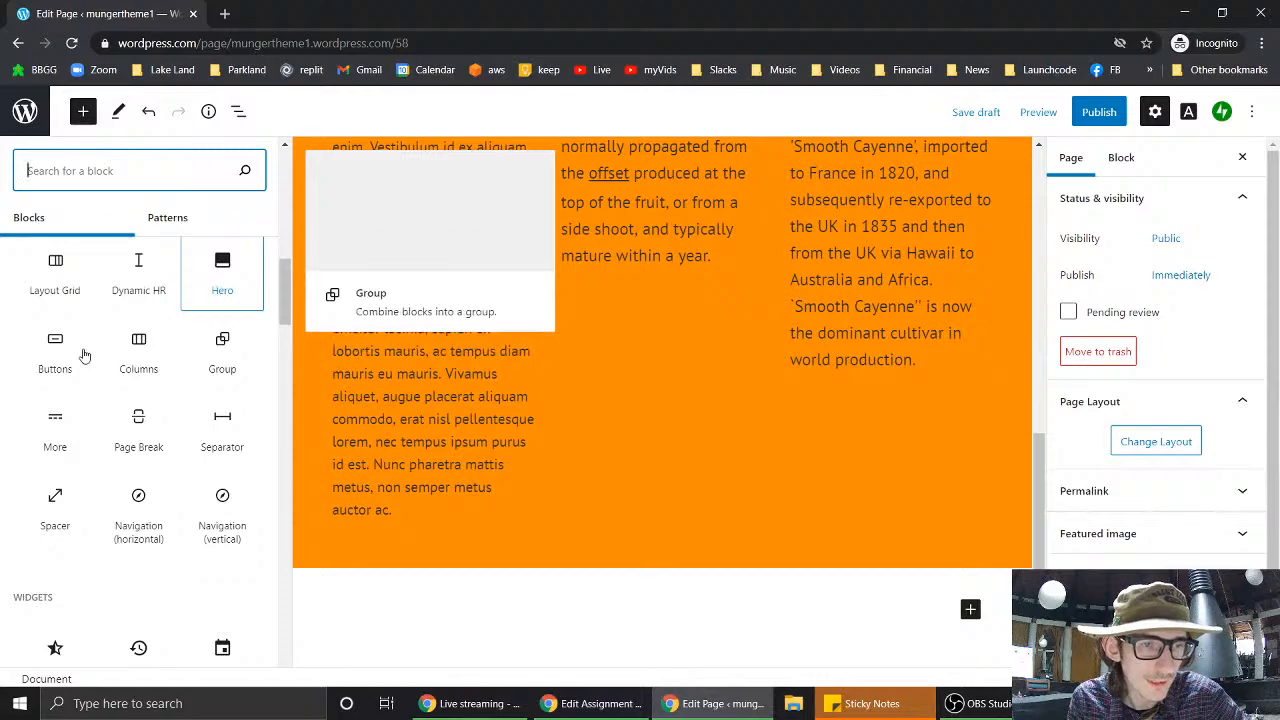
mouse_move(145, 360)
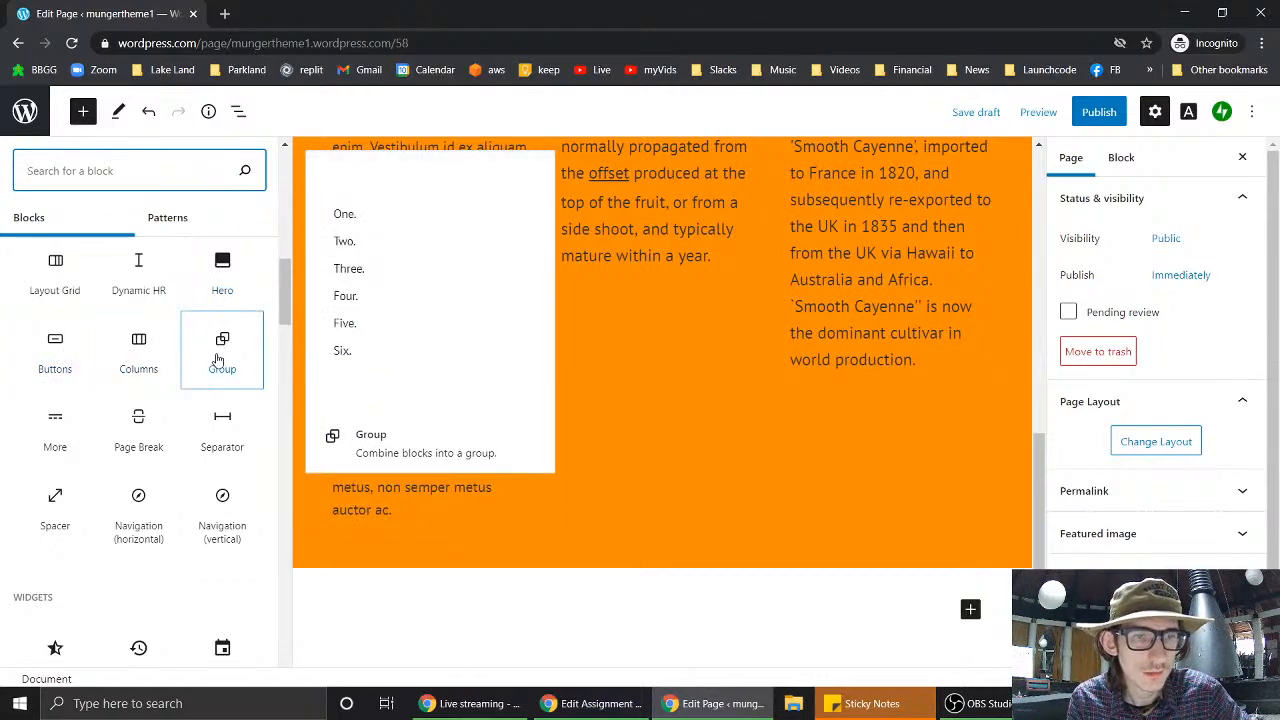
mouse_move(57, 423)
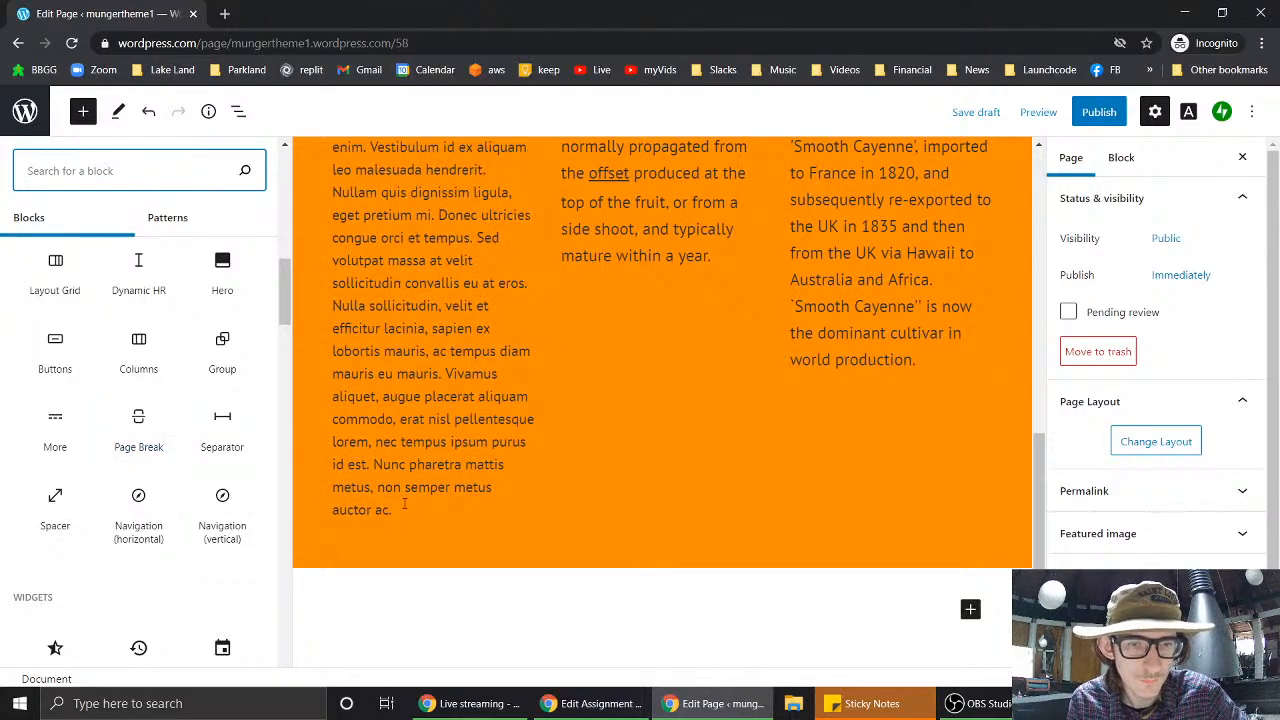
left_click(404, 503)
scroll(211, 374, "up", 2)
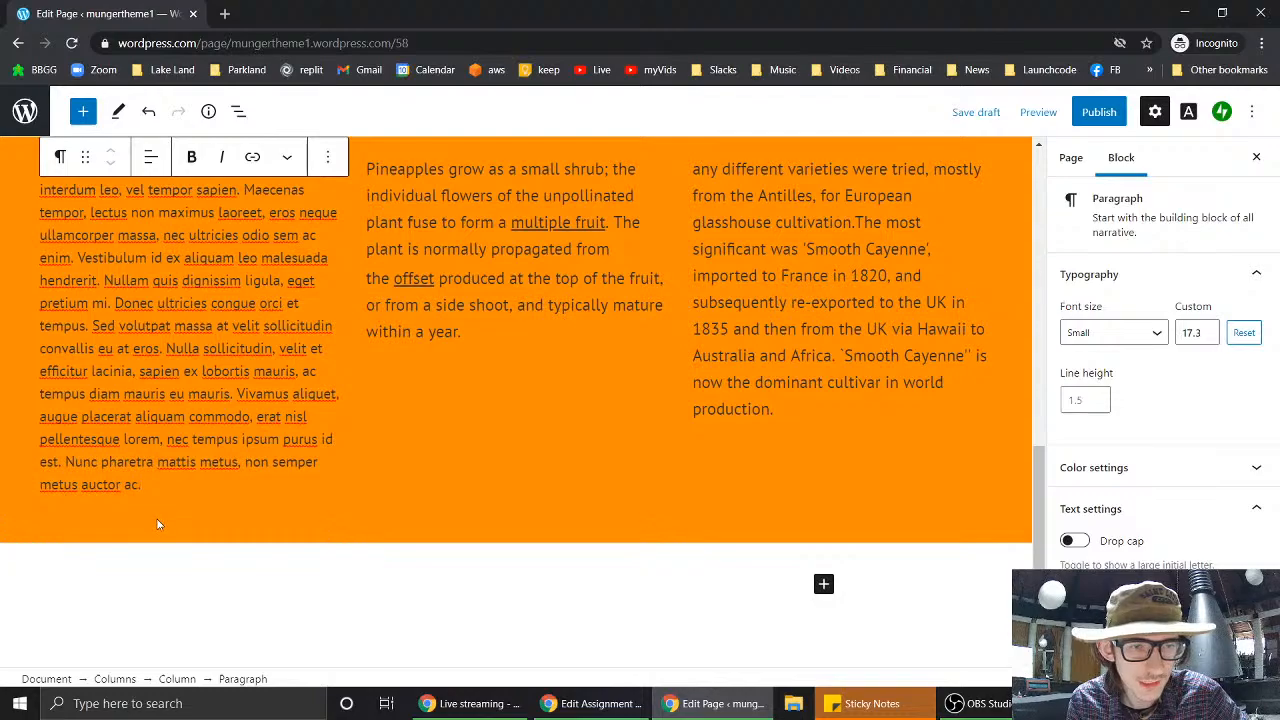
left_click(157, 523)
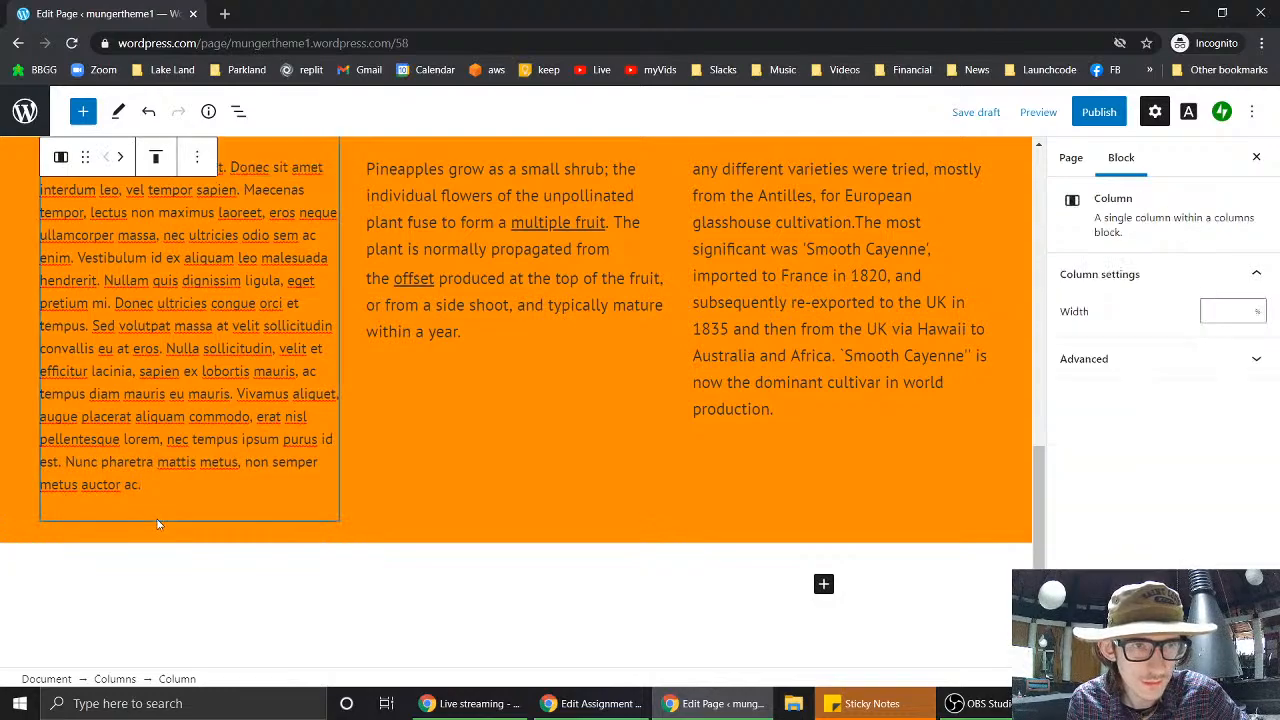
left_click(120, 157)
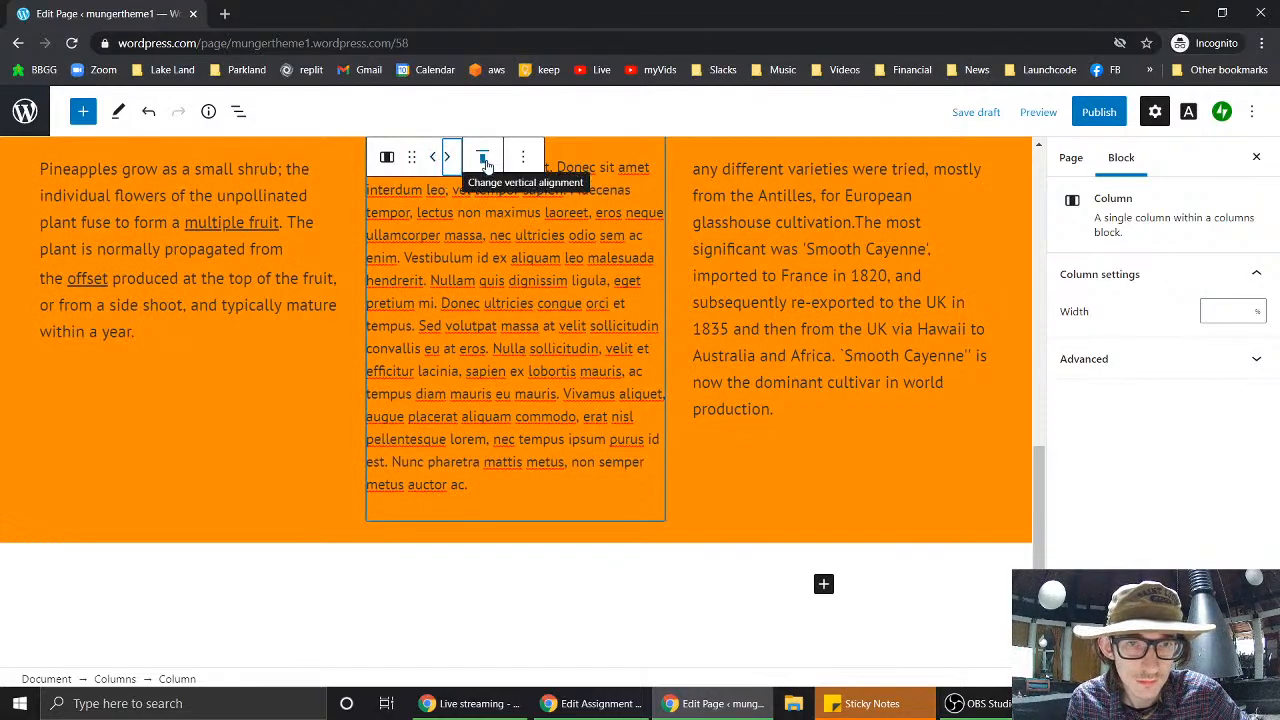
left_click(523, 160)
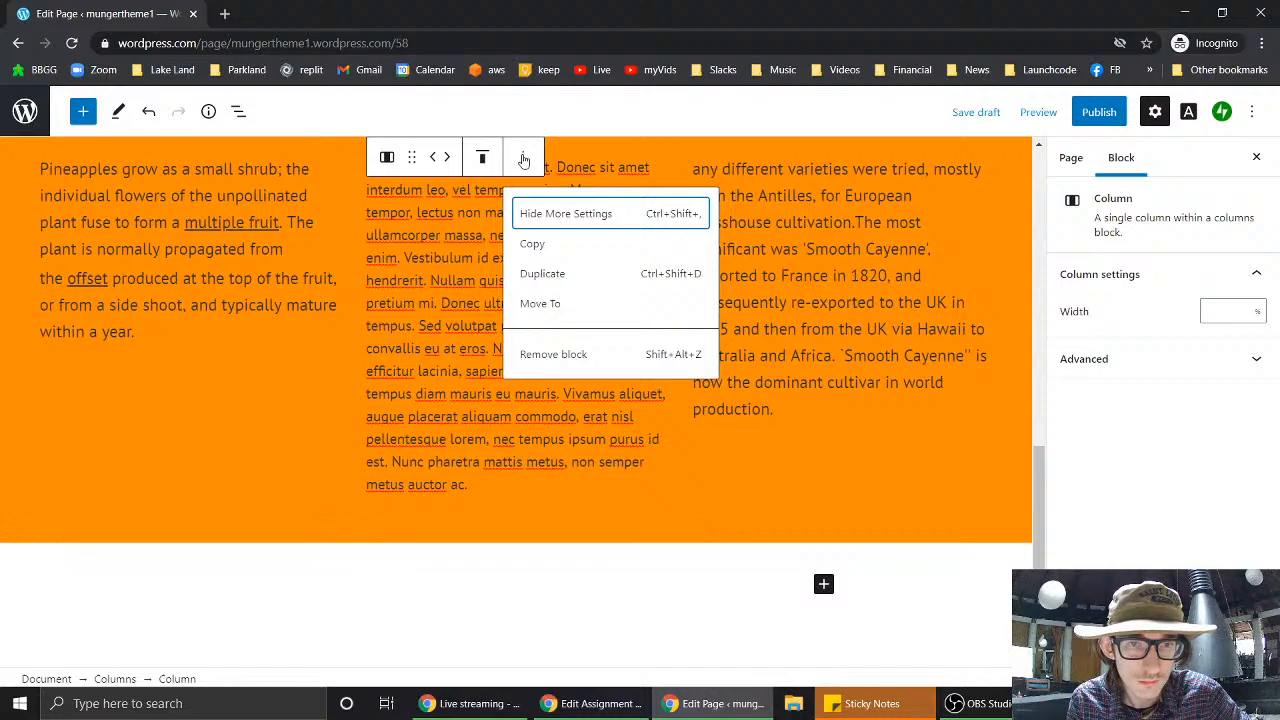
left_click(523, 160)
left_click(498, 556)
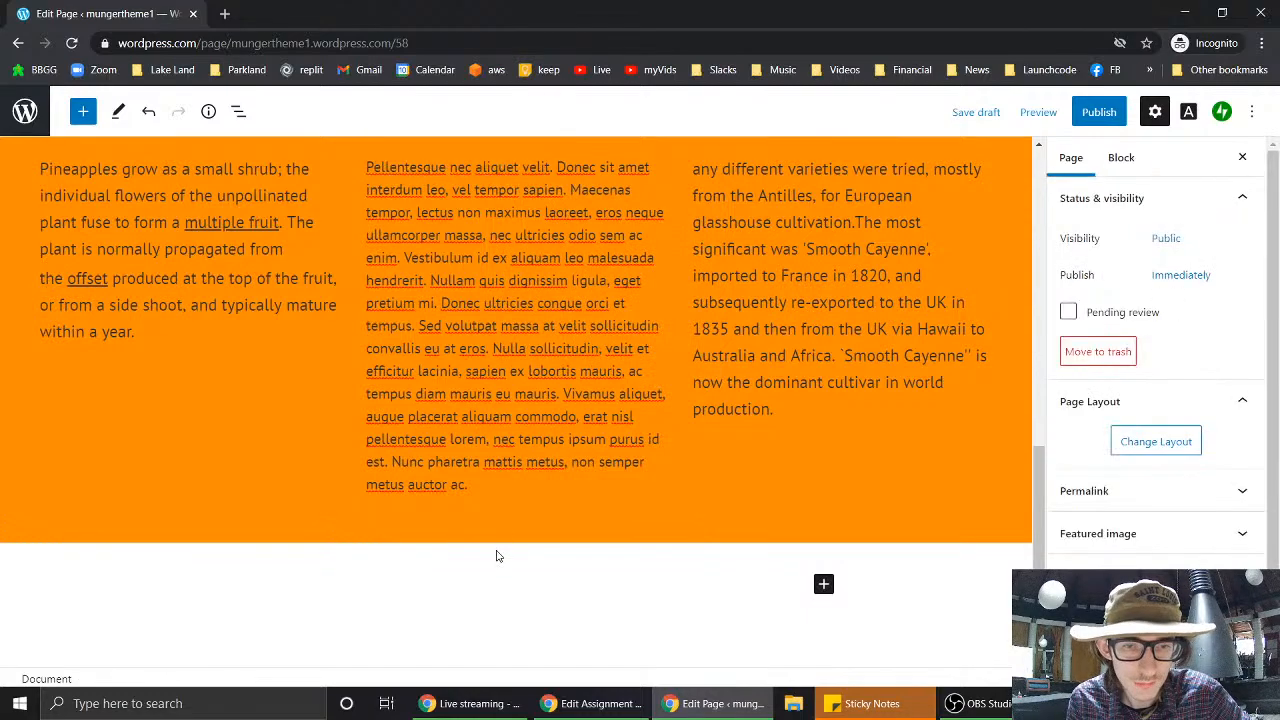
left_click(531, 536)
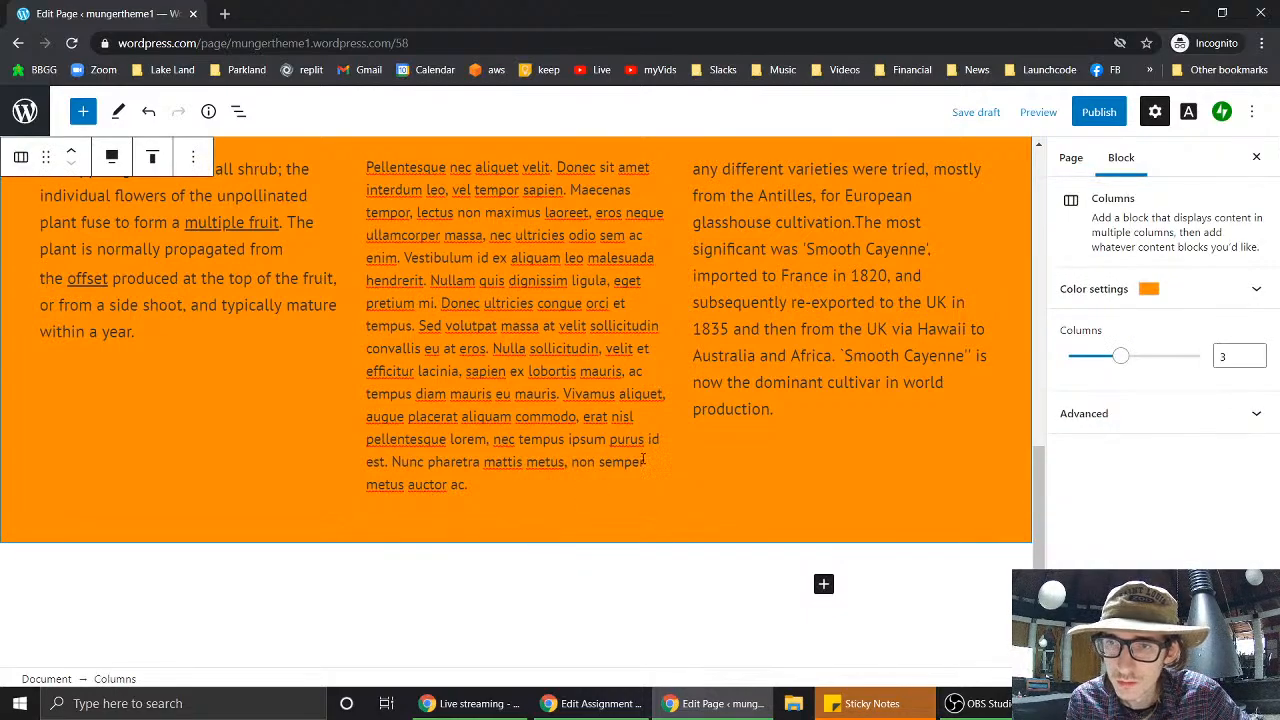
scroll(645, 460, "up", 1)
scroll(645, 460, "down", 1)
scroll(643, 457, "up", 2)
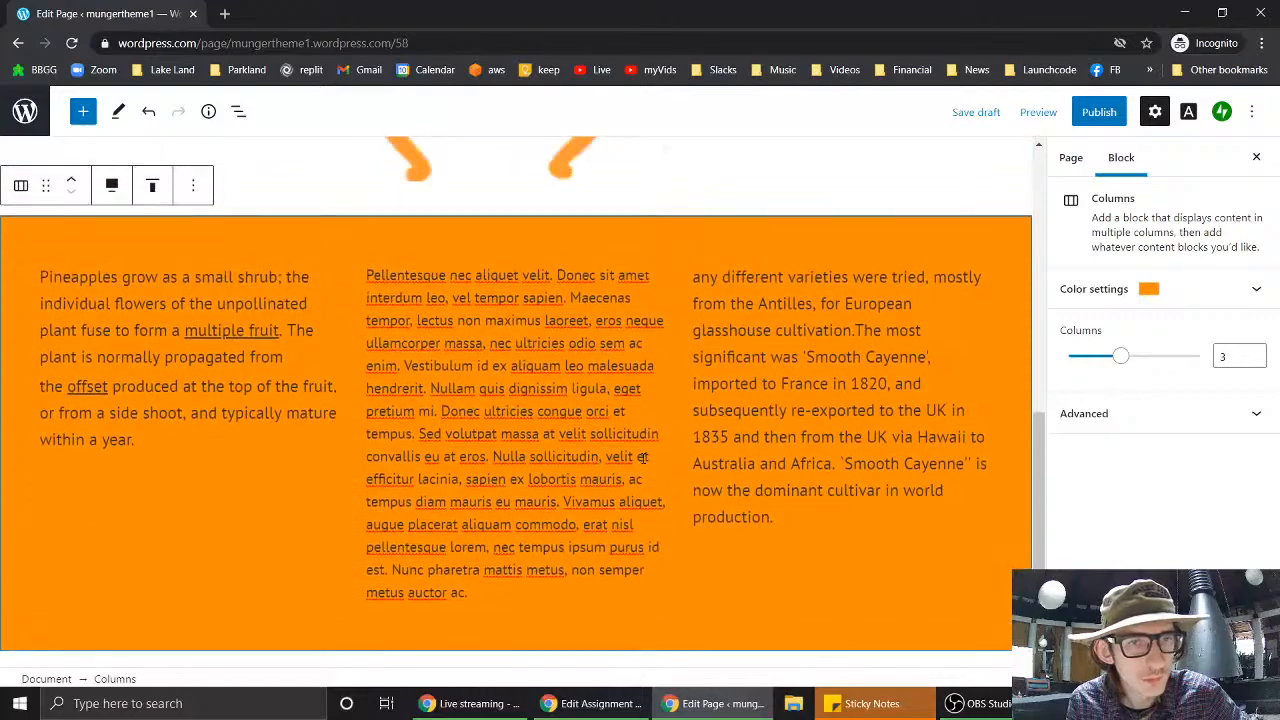
left_click(387, 272)
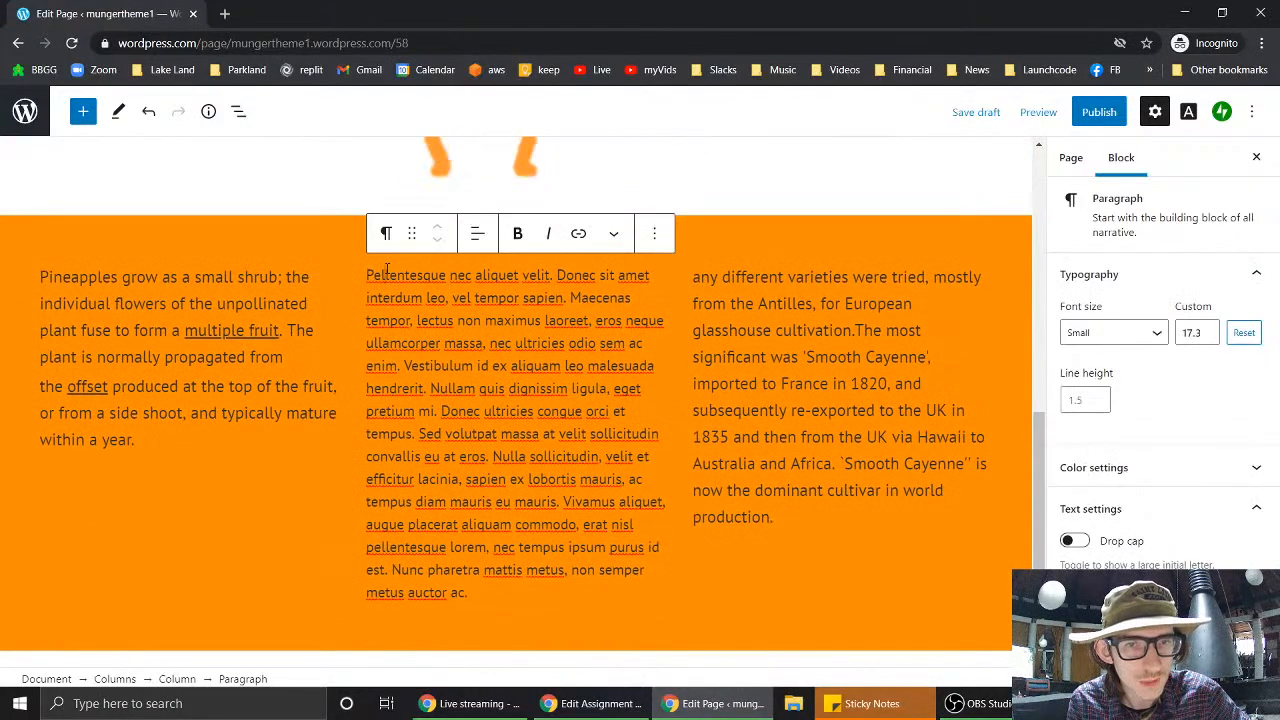
left_click_drag(370, 274, 428, 525)
left_click(428, 517)
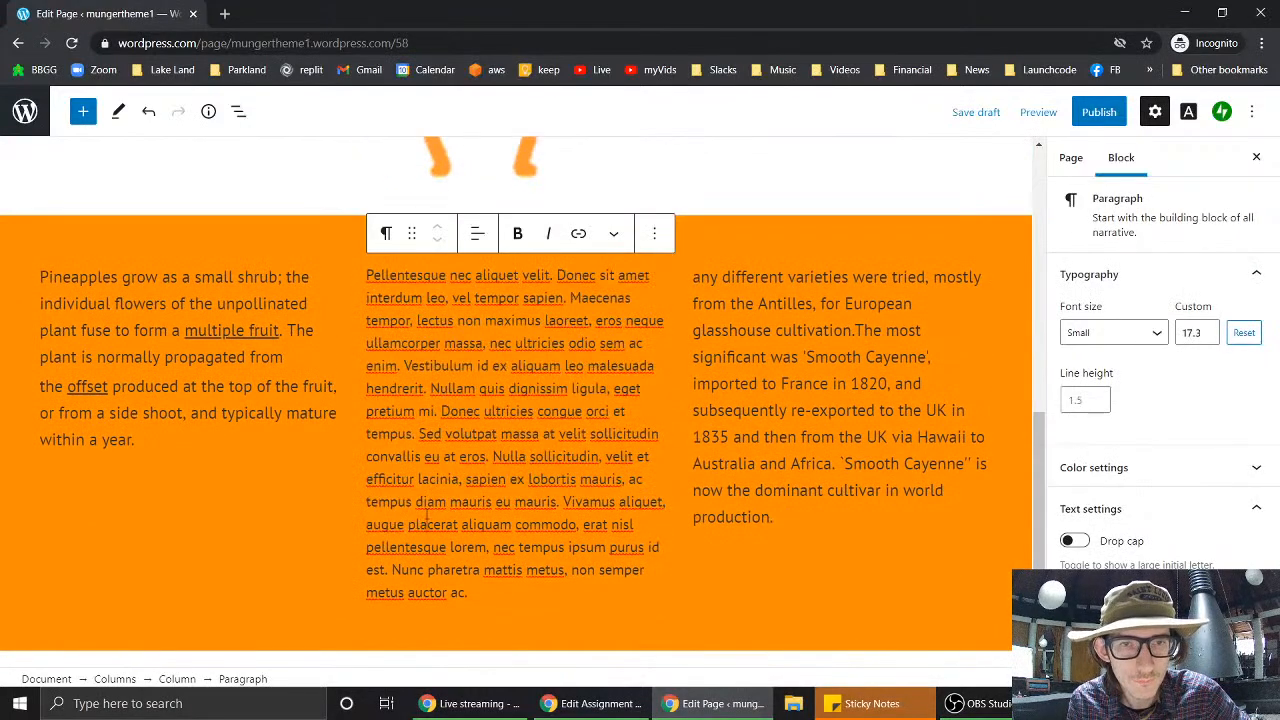
left_click(813, 276)
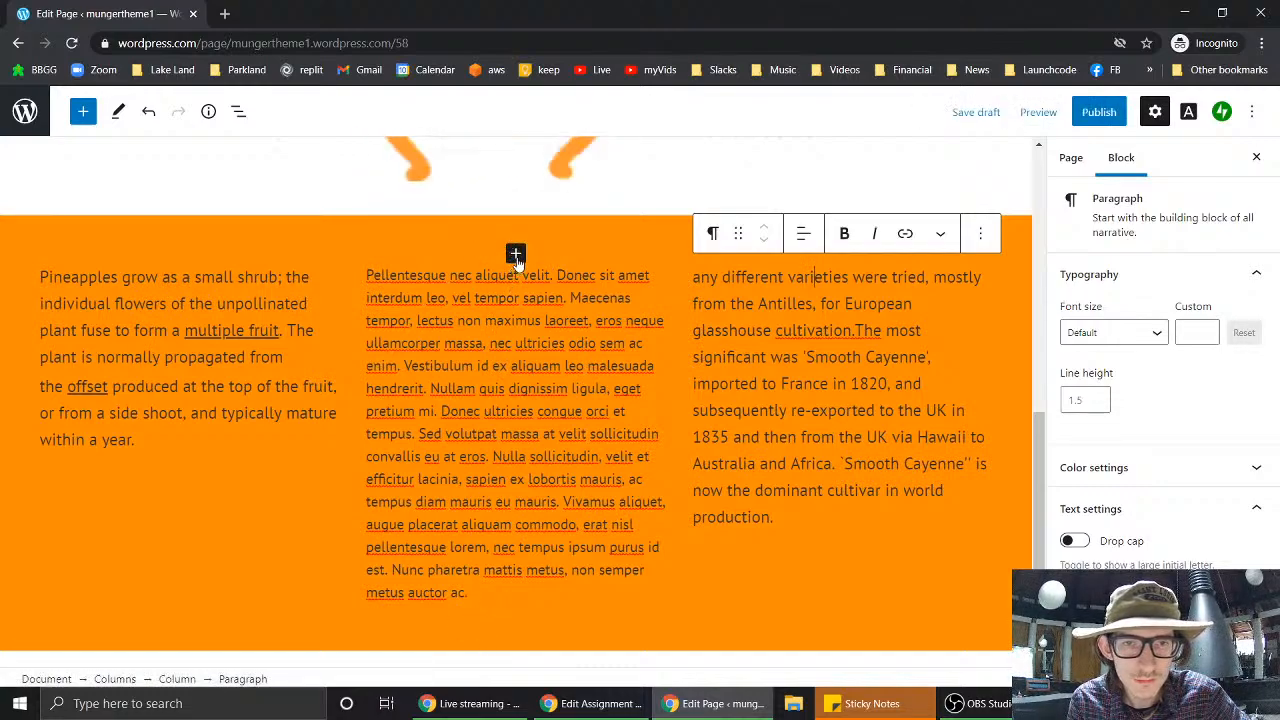
- Open the full block library from the + inserter and scroll down to the Widgets blocks
left_click(515, 254)
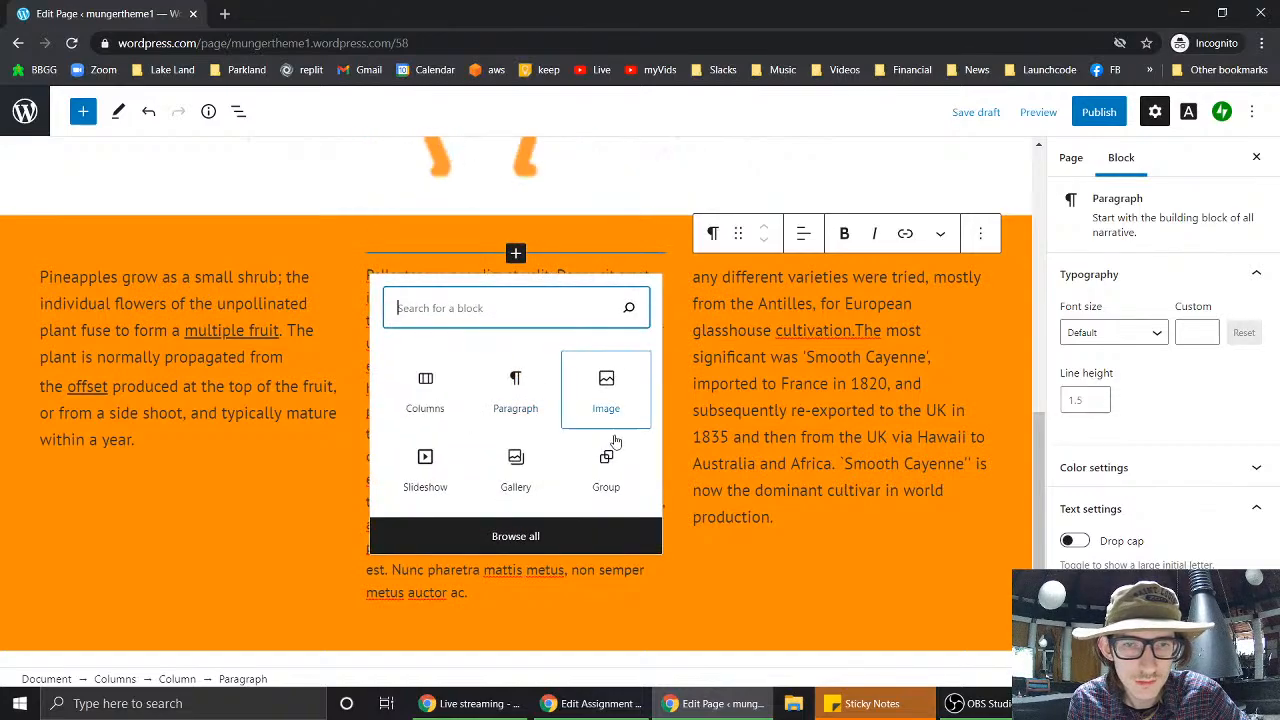
left_click(535, 537)
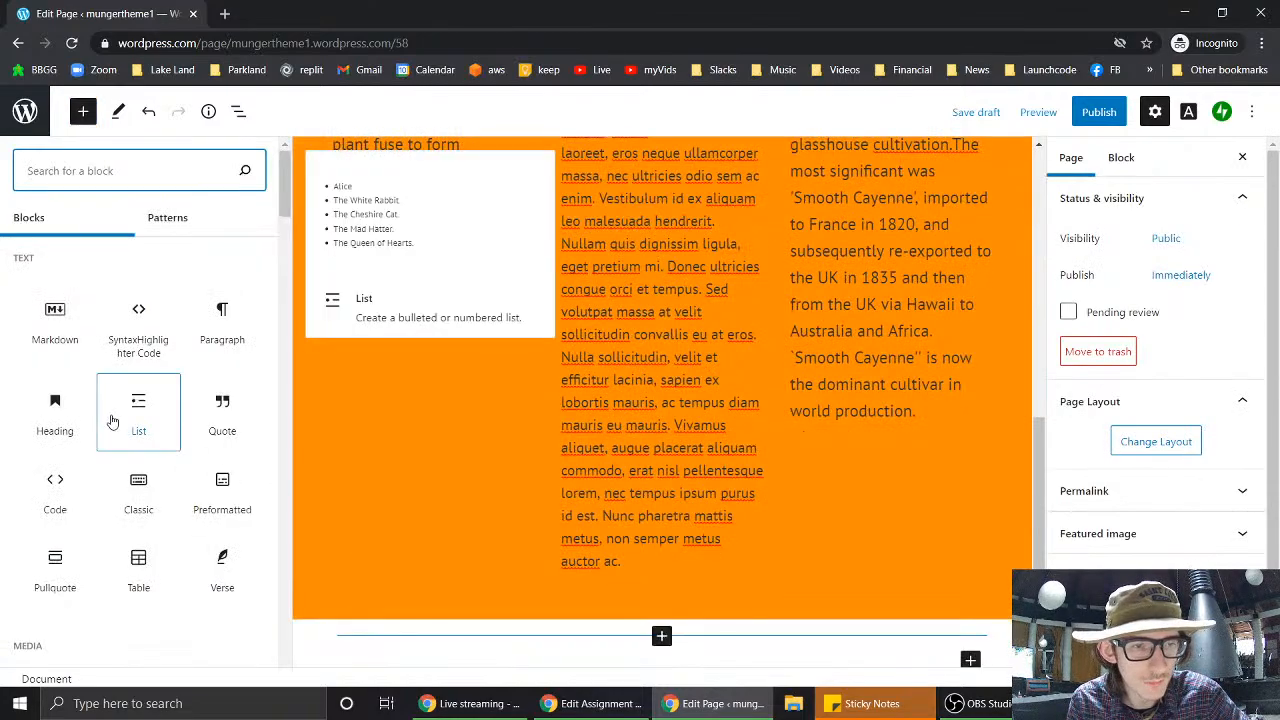
scroll(114, 423, "down", 7)
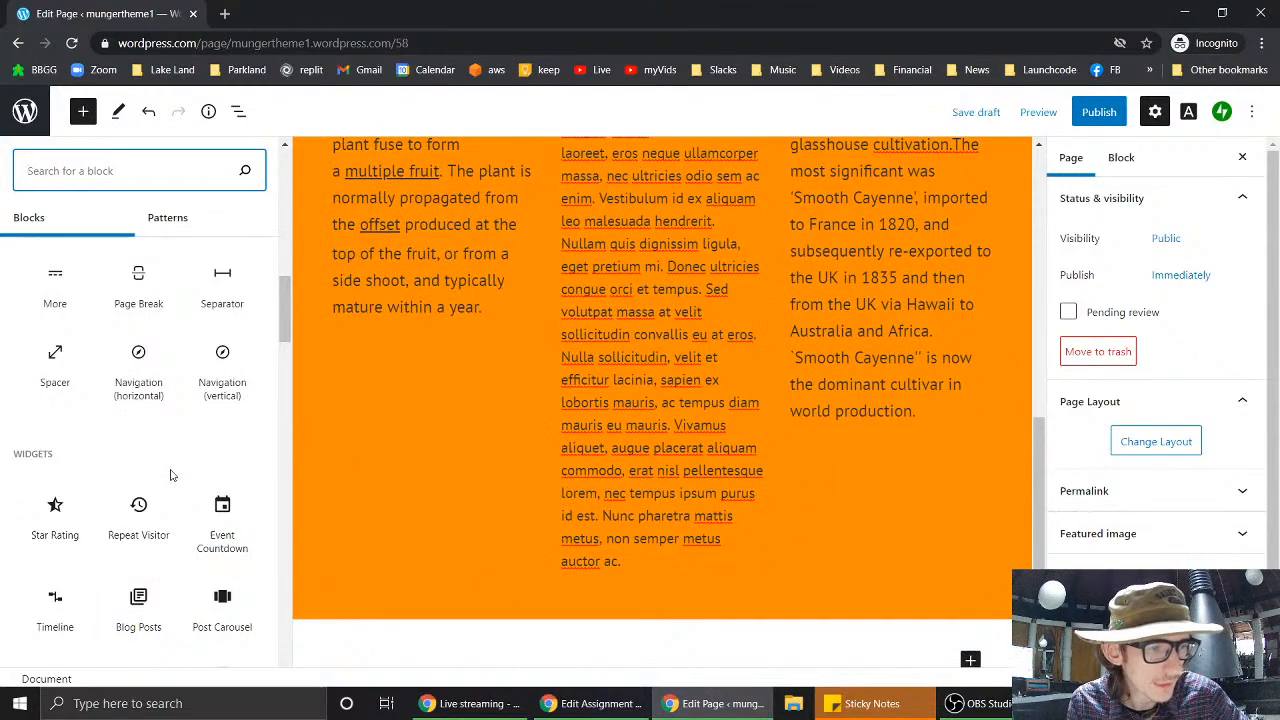
scroll(152, 458, "down", 3)
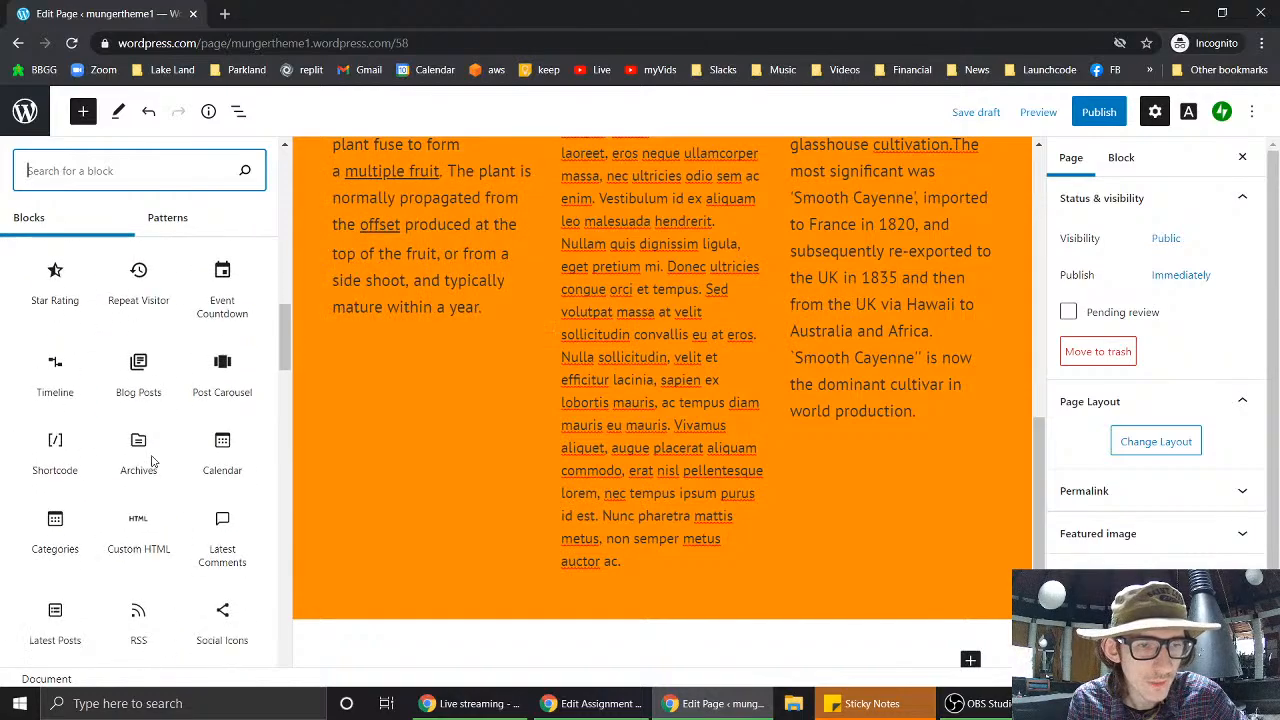
scroll(140, 440, "down", 3)
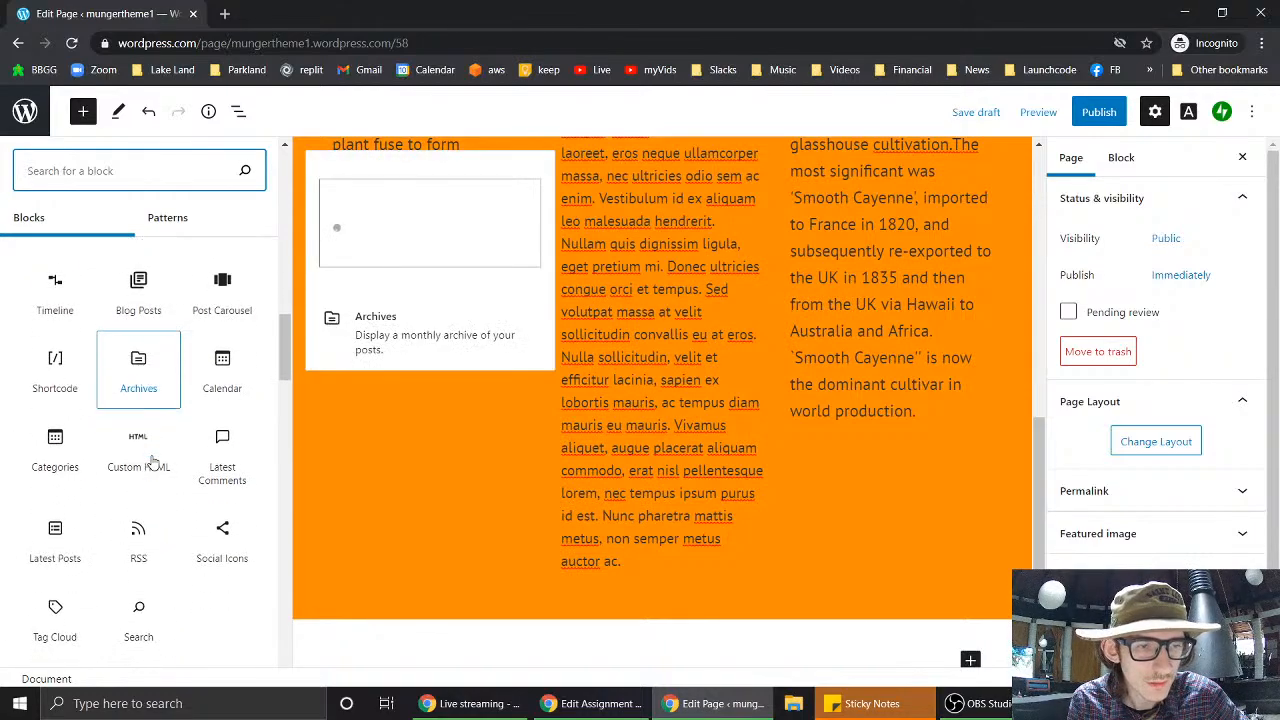
scroll(200, 425, "down", 5)
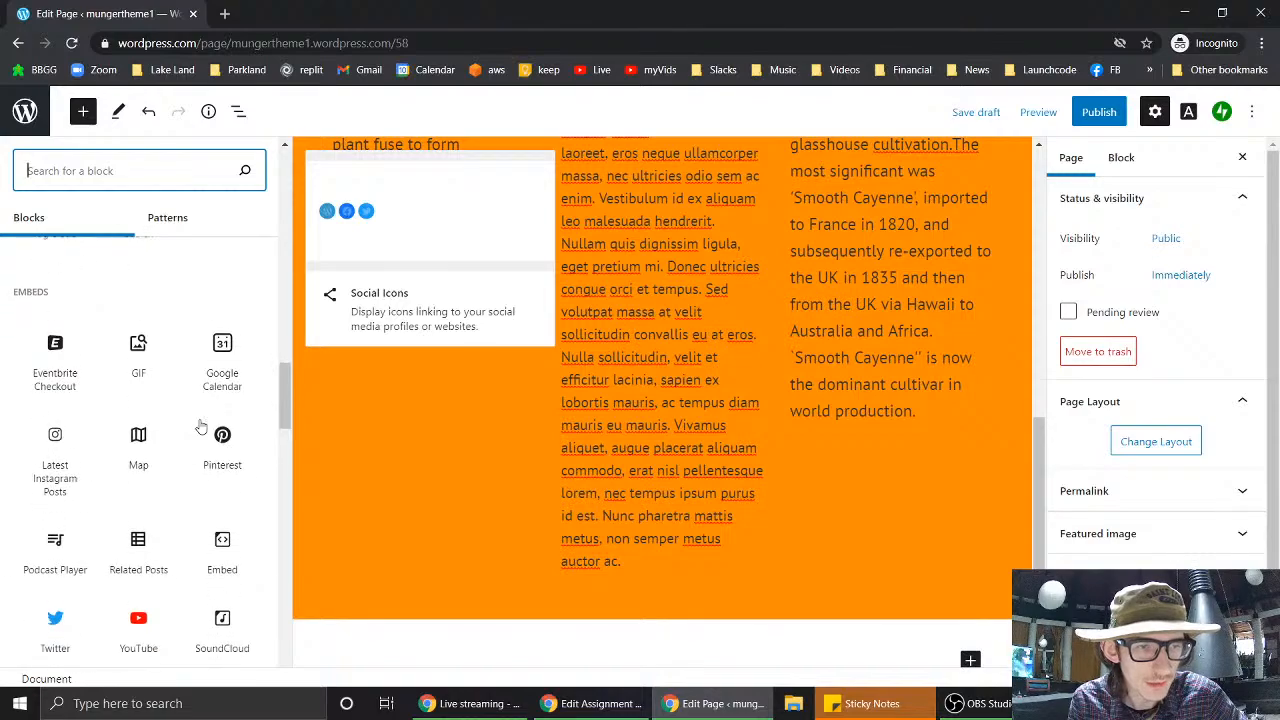
scroll(200, 427, "up", 5)
scroll(200, 427, "up", 3)
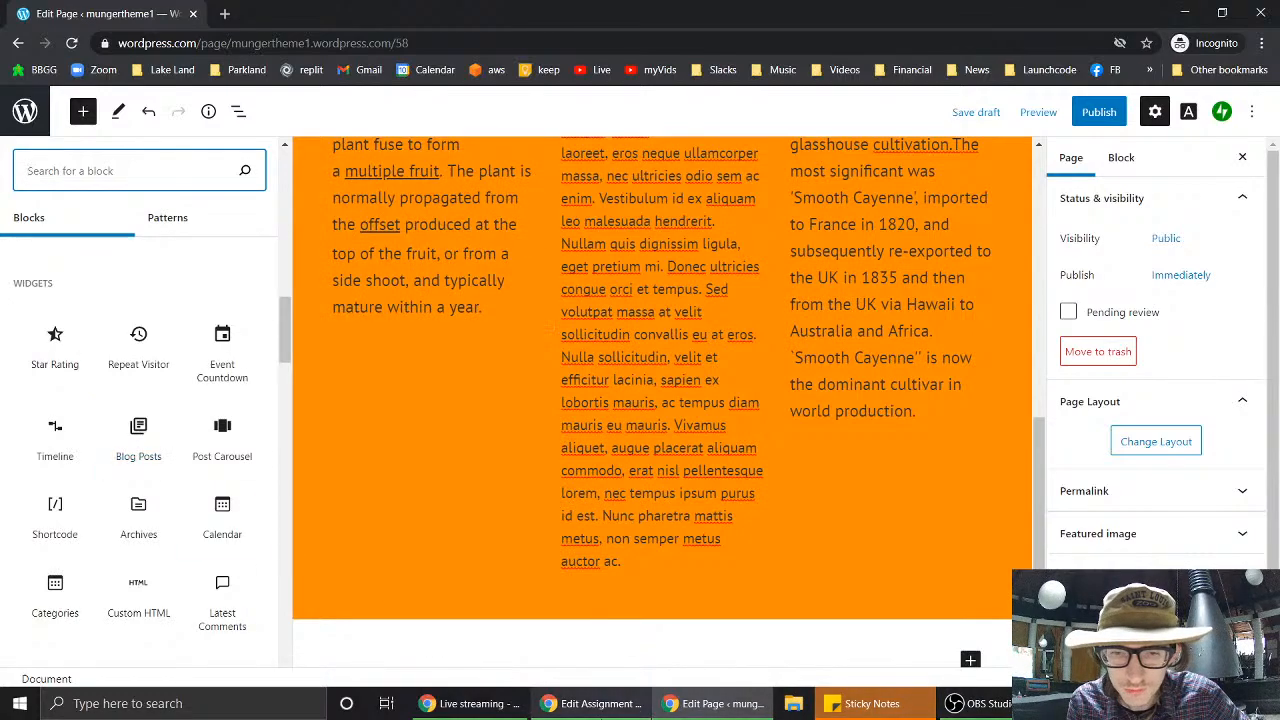
- Reword the widget bullet to 'use a different widget block on each site's content page'
left_click(572, 712)
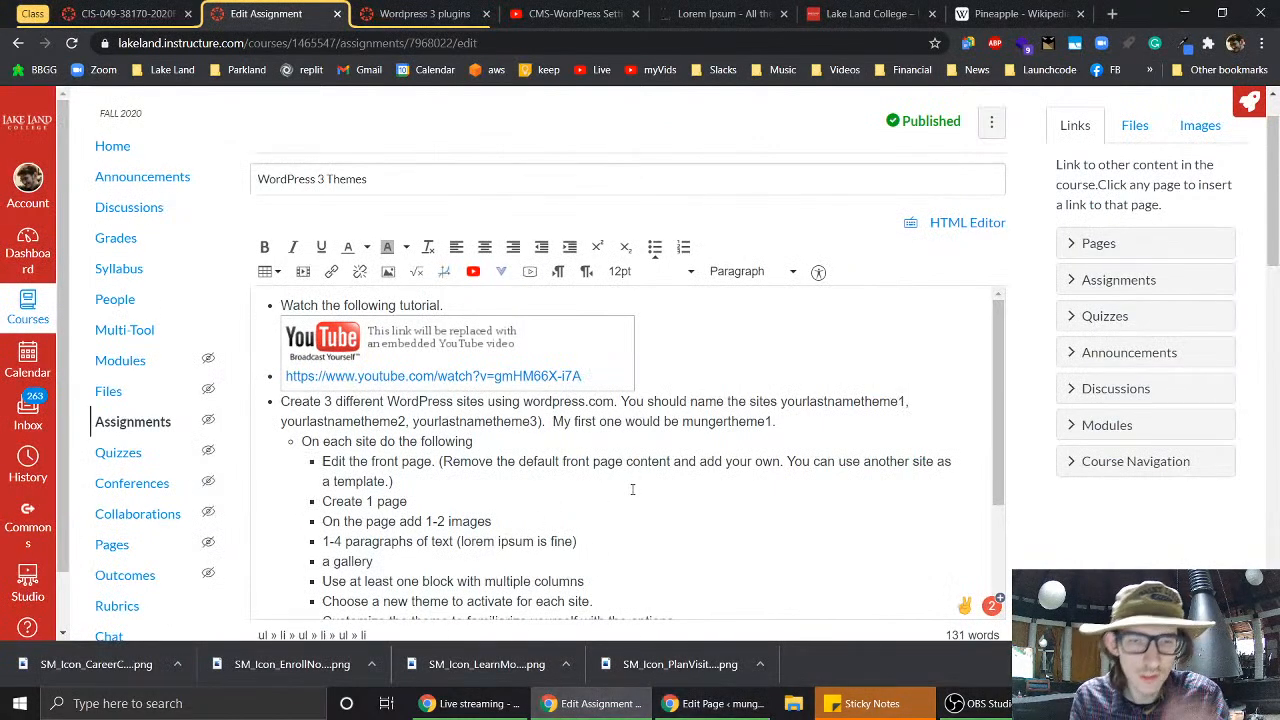
scroll(632, 496, "down", 2)
key("Return")
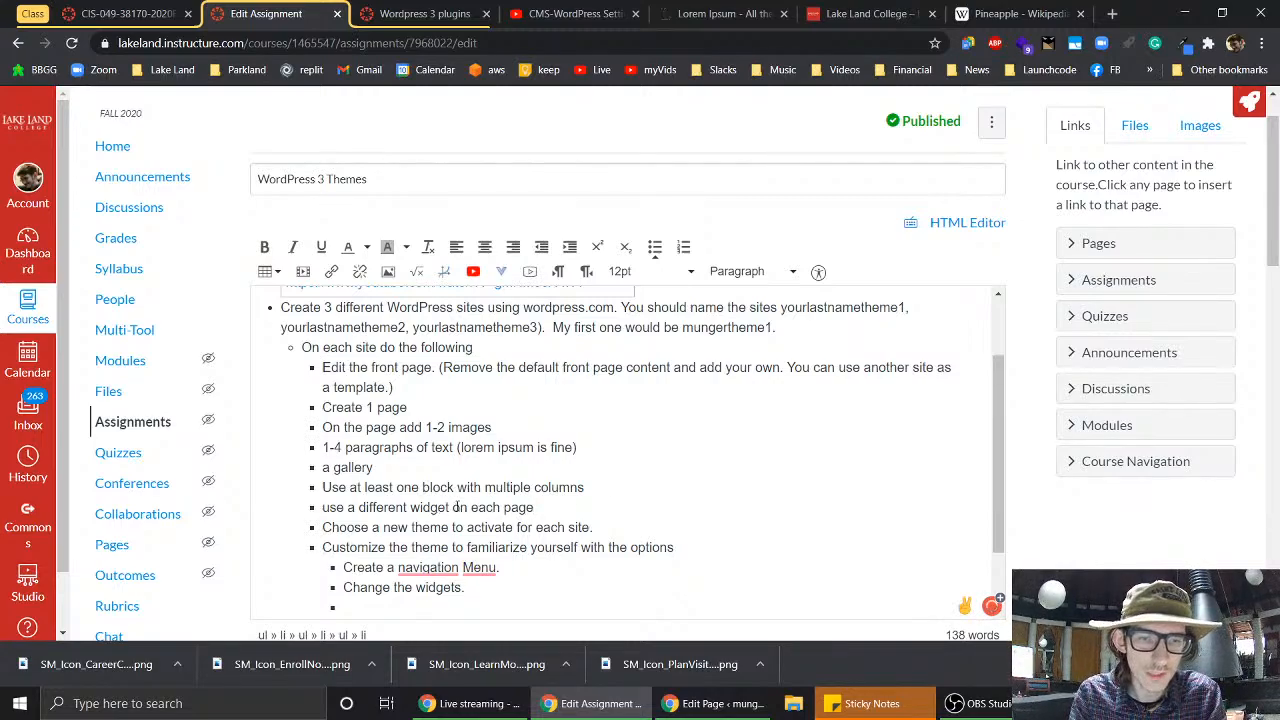
type("block")
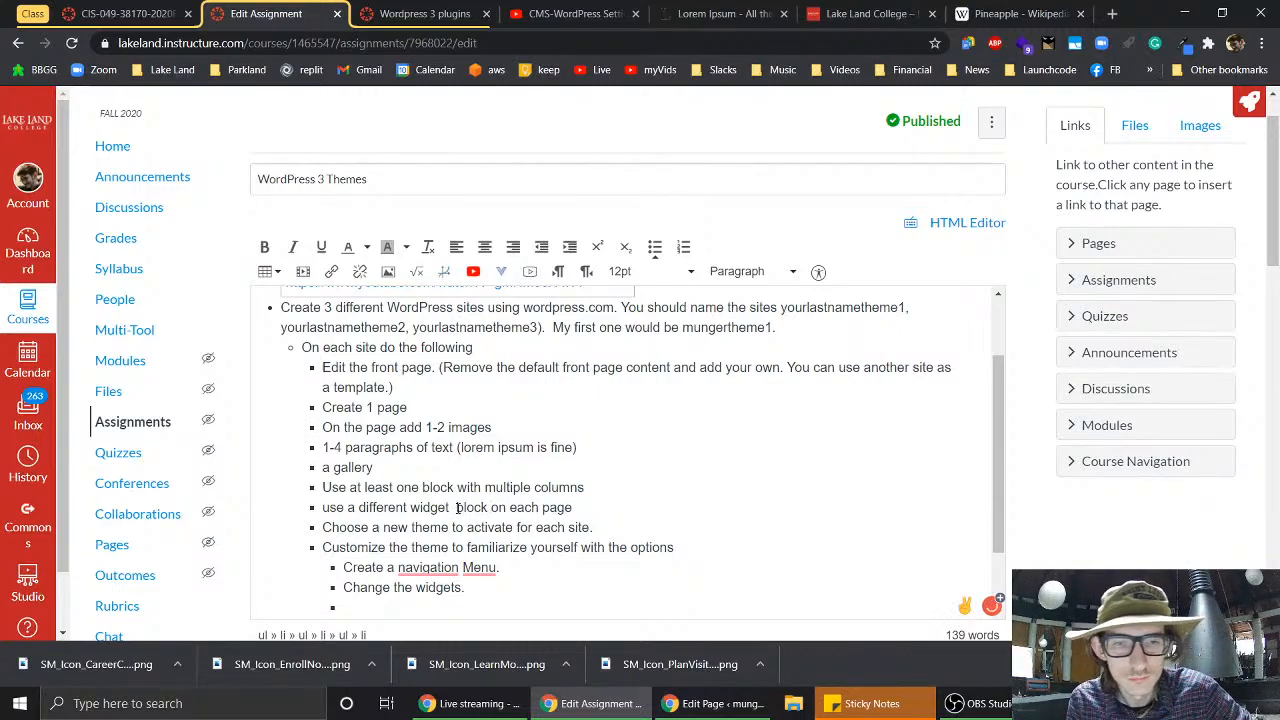
left_click_drag(575, 509, 542, 508)
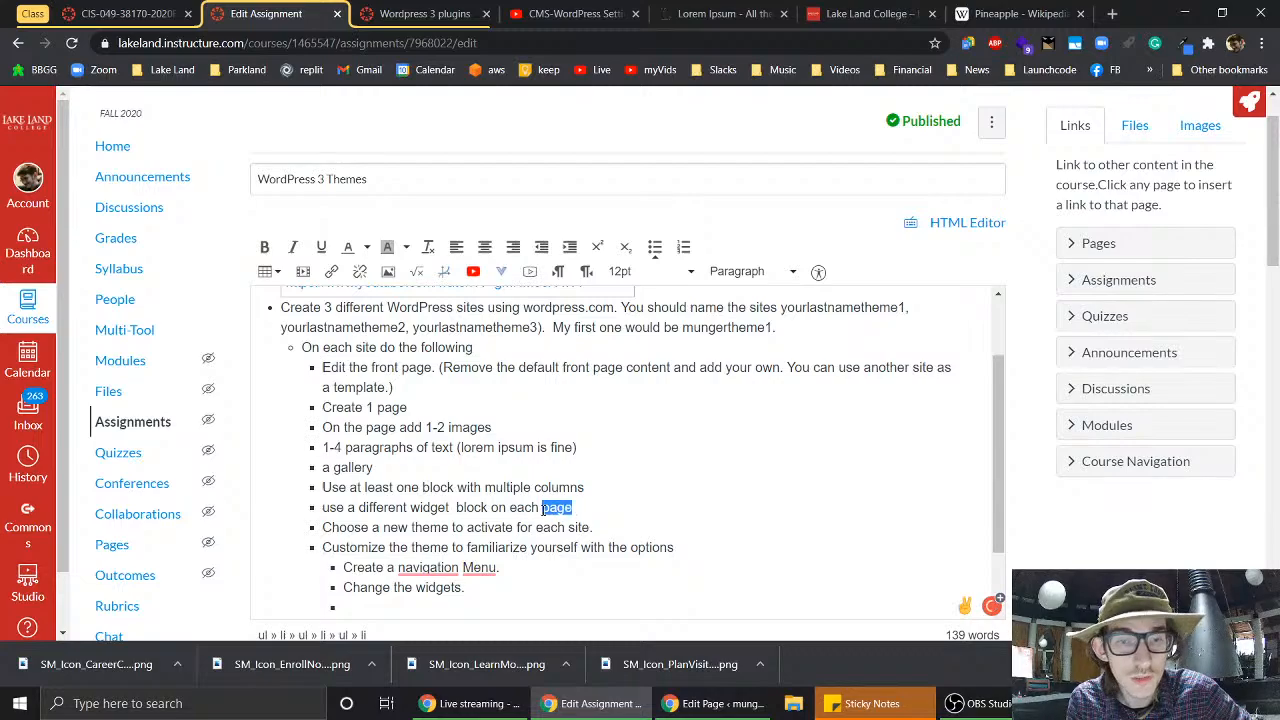
type("site's content")
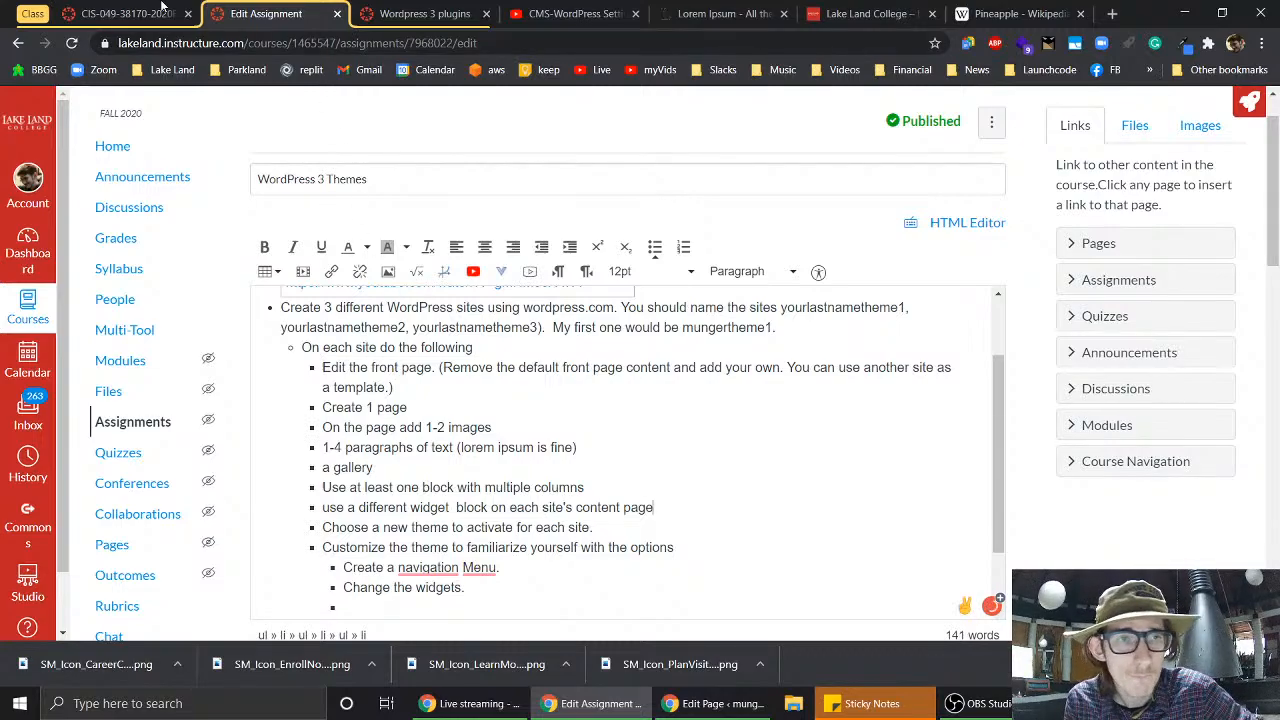
- Insert a More (Read More) block and move it above the orange columns, below the pineapple image
left_click(746, 705)
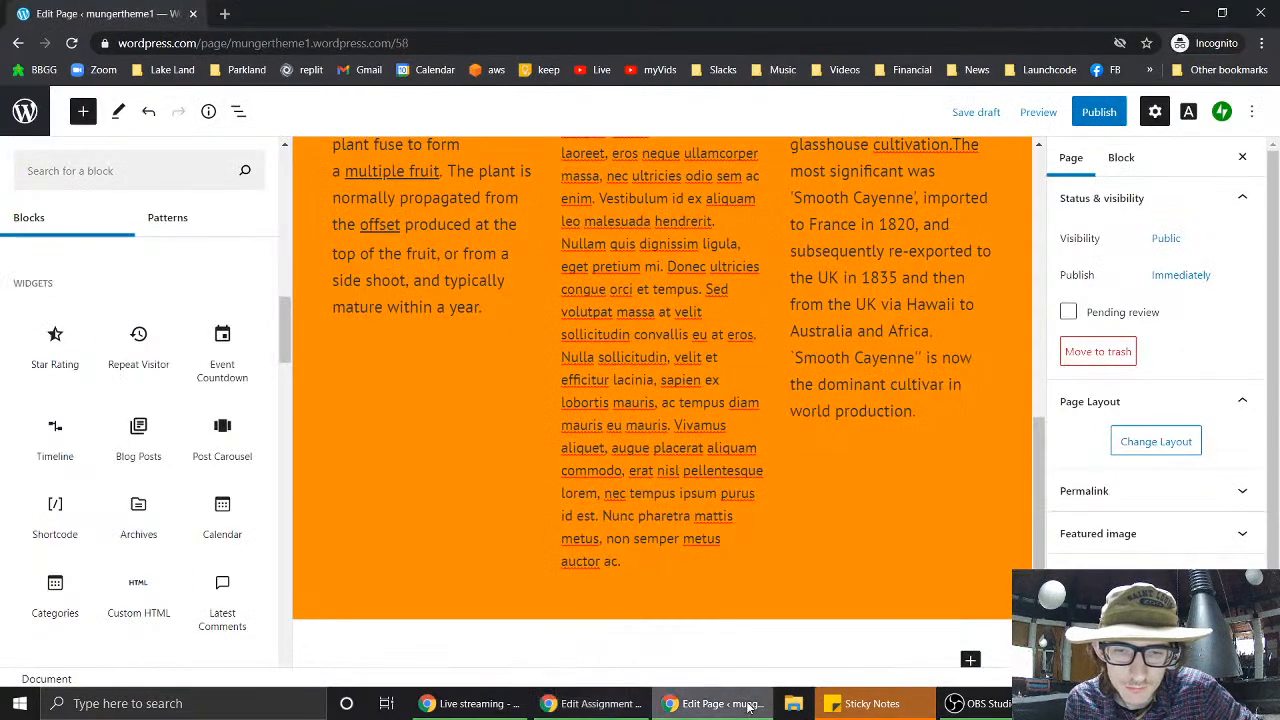
scroll(656, 334, "up", 3)
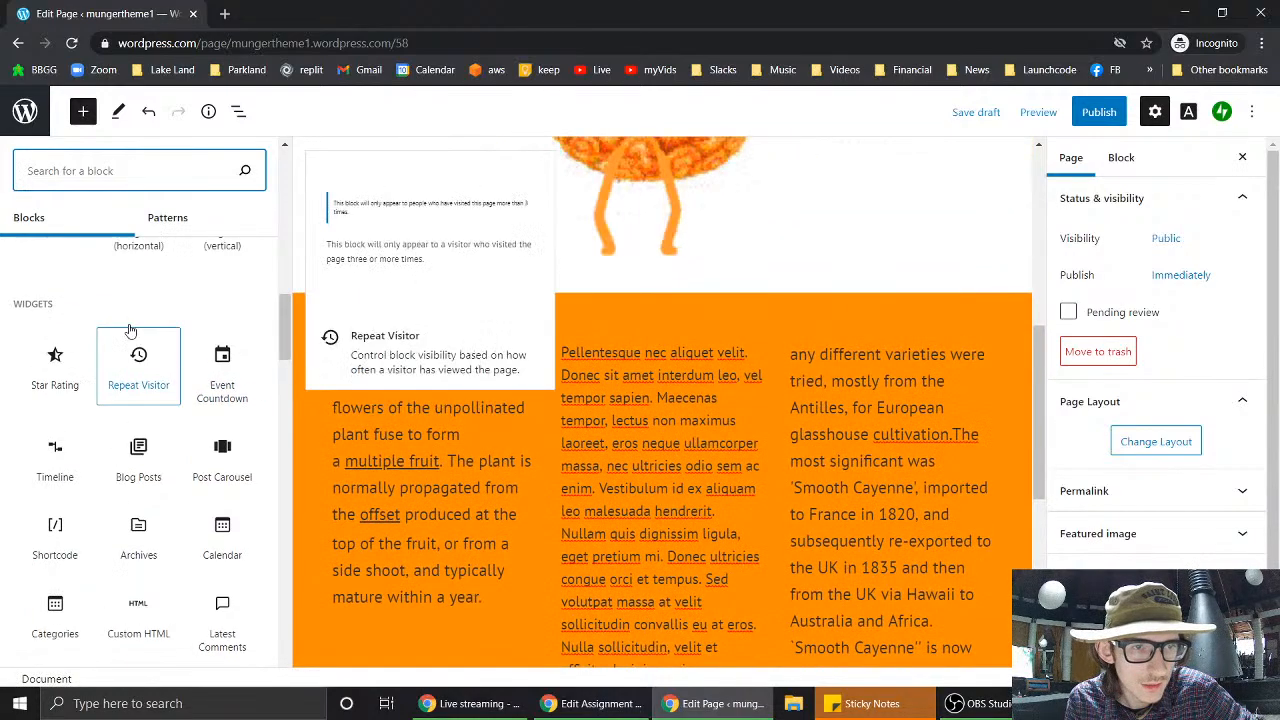
scroll(130, 340, "up", 3)
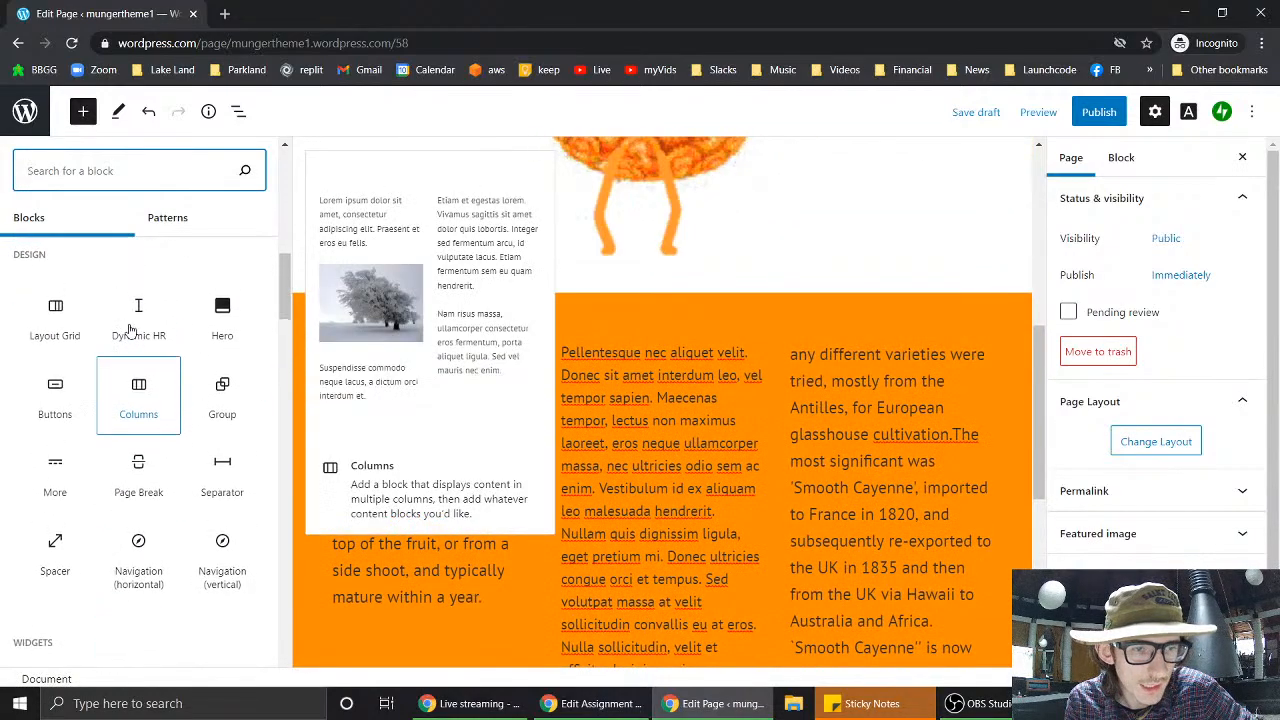
left_click(66, 487)
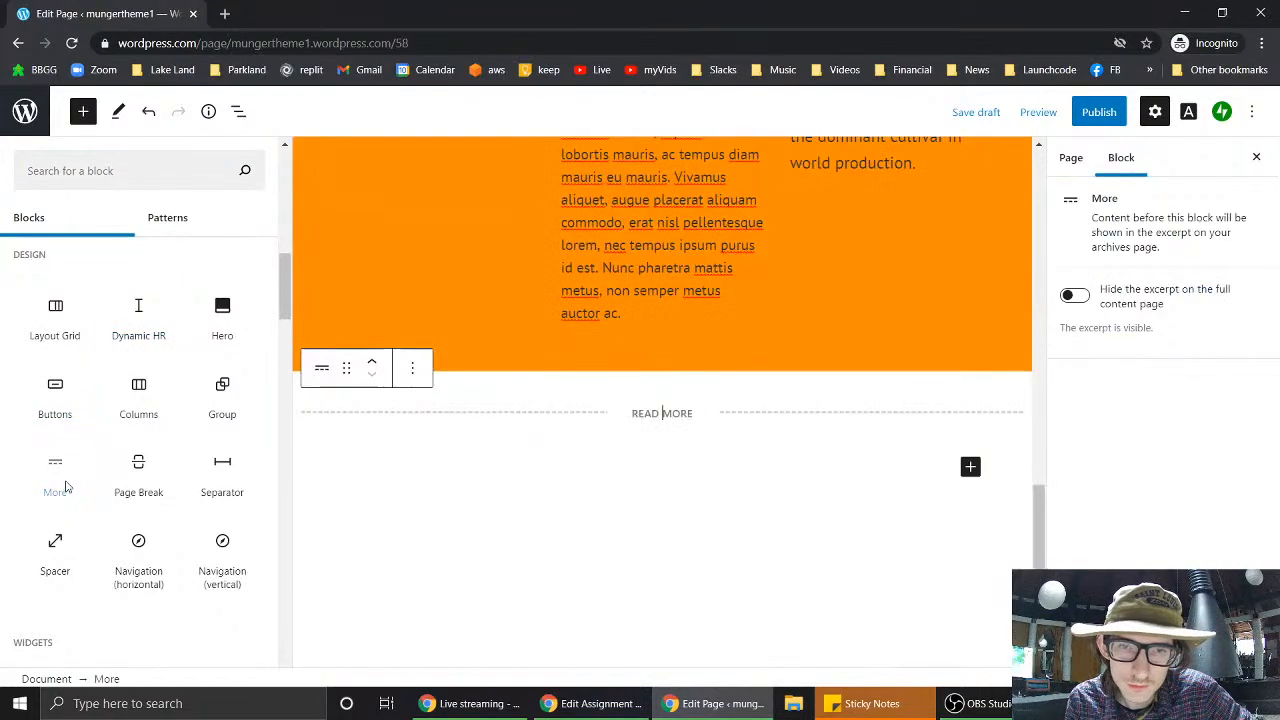
scroll(834, 275, "up", 3)
scroll(834, 268, "up", 3)
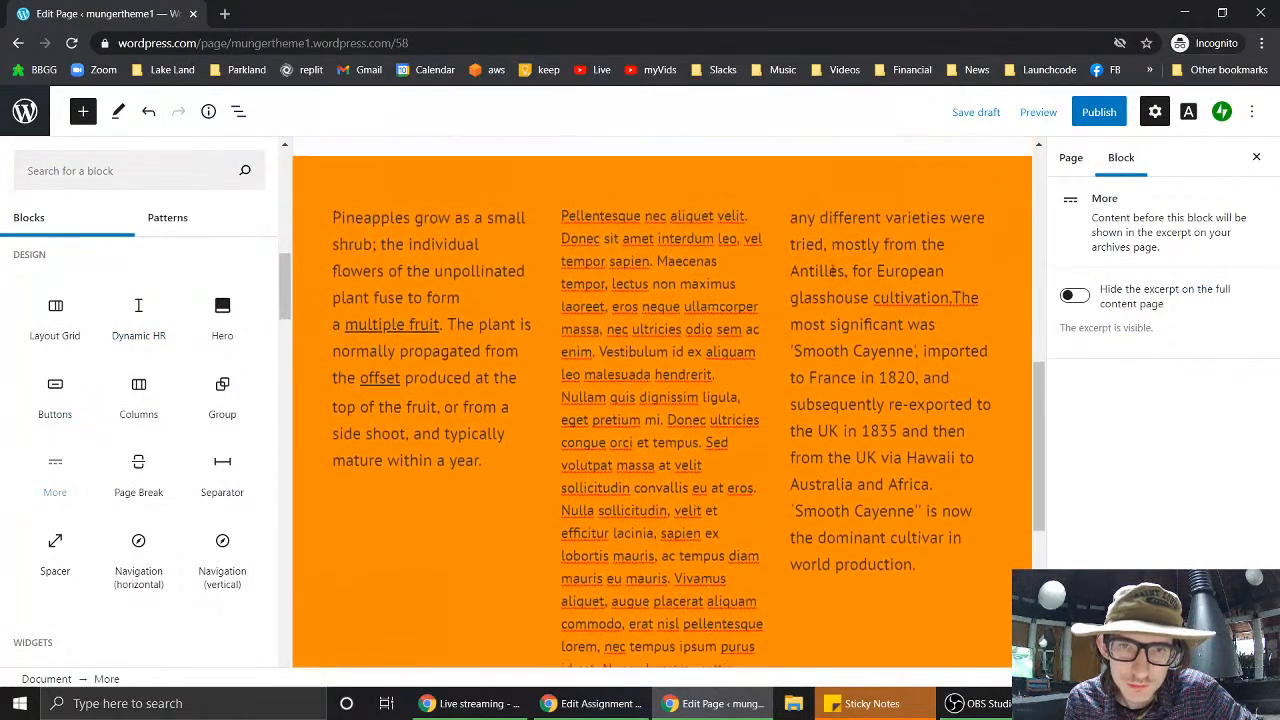
scroll(772, 362, "down", 5)
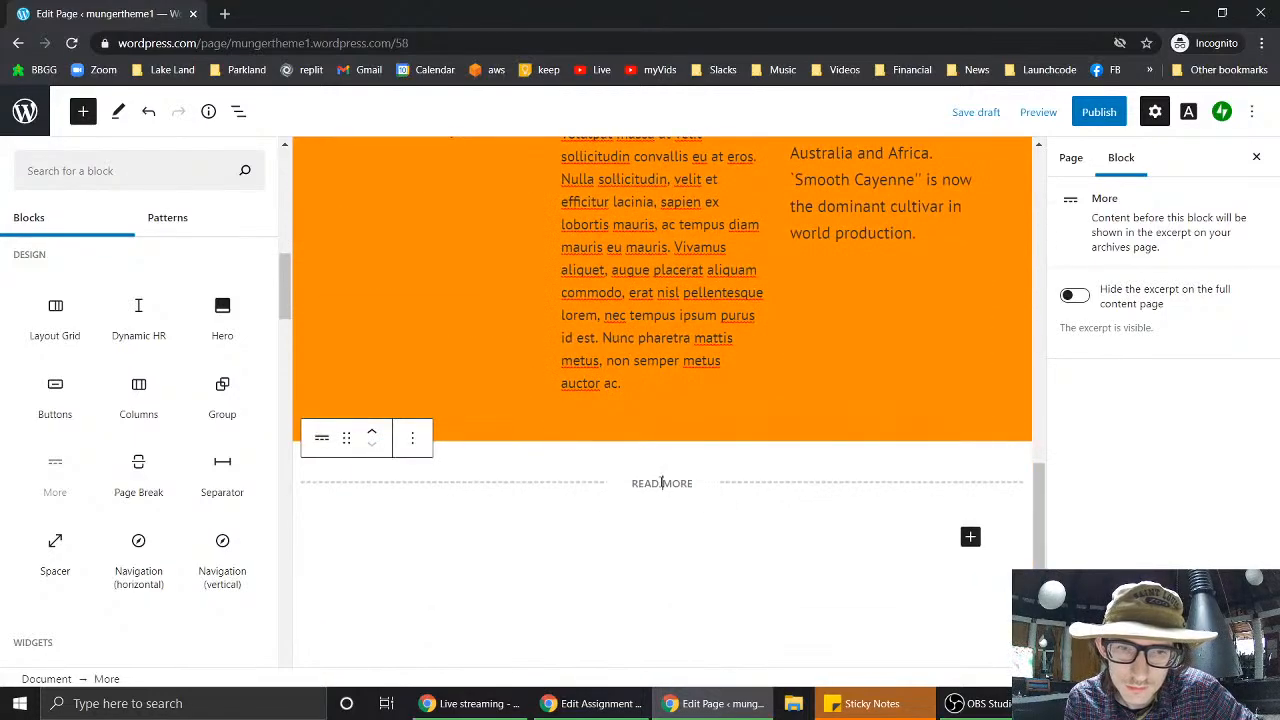
left_click(371, 431)
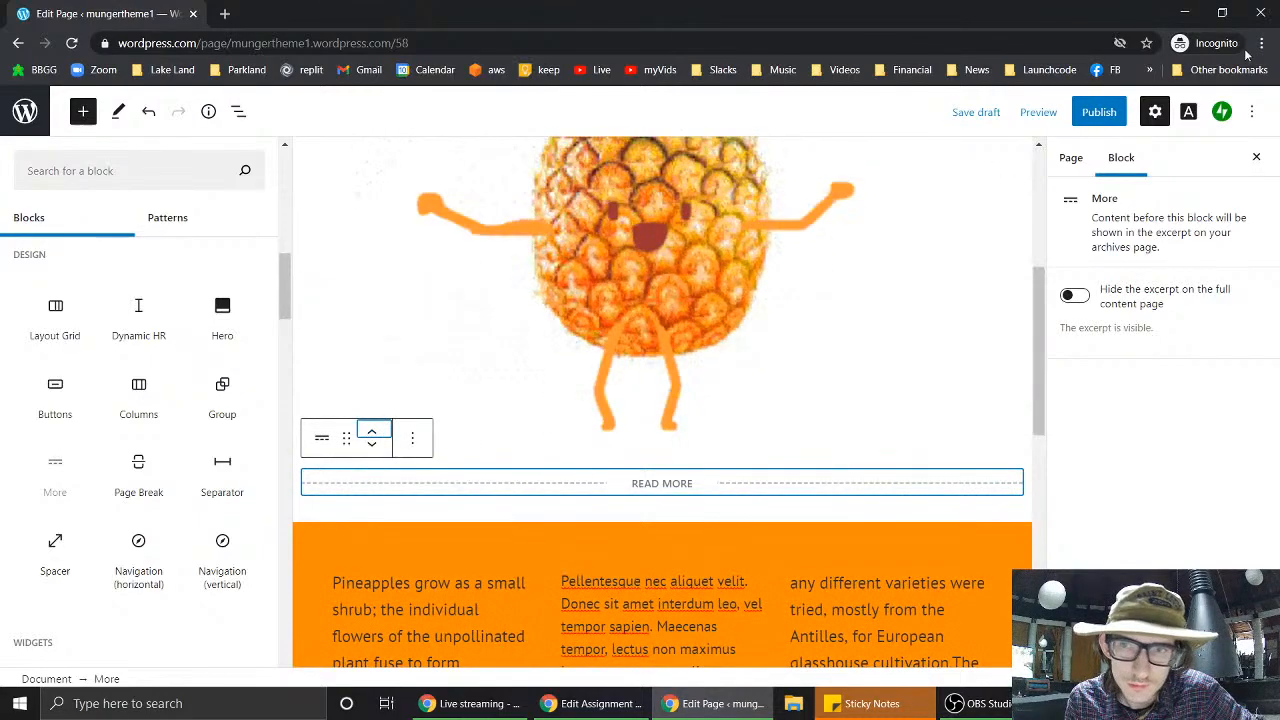
- Preview the Content Page and open the live page in a new browser tab
left_click(1036, 114)
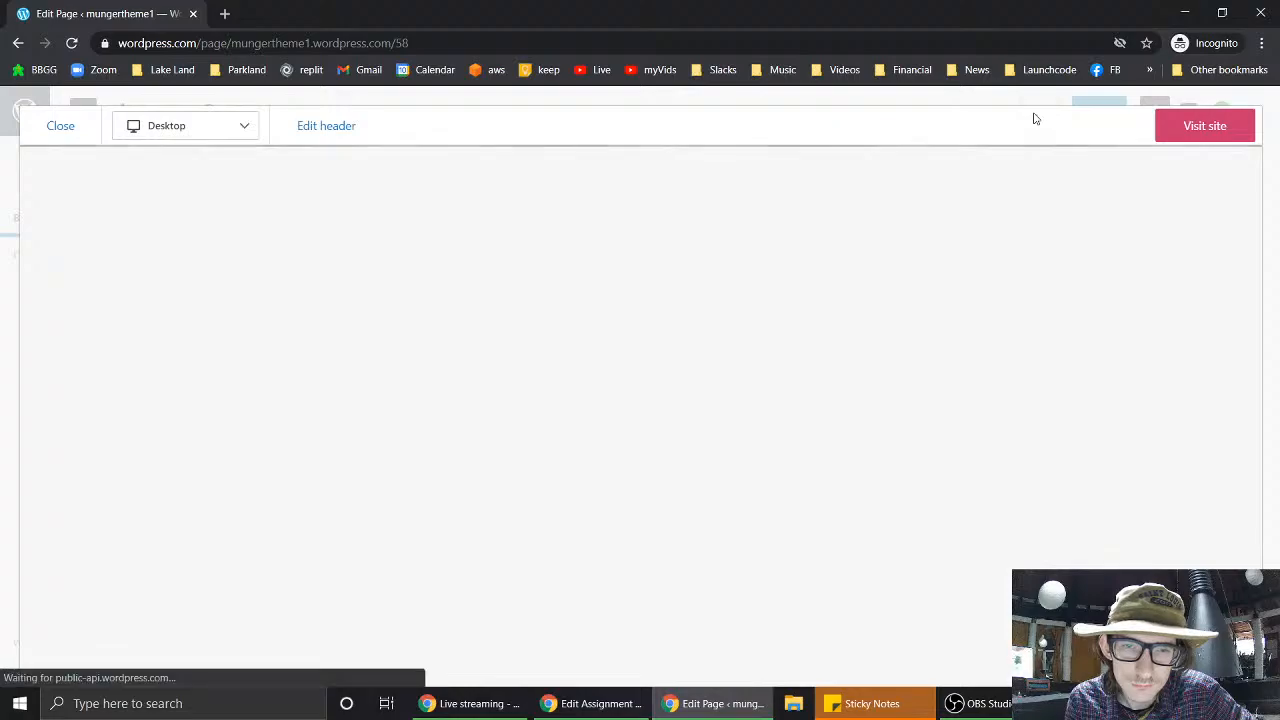
scroll(815, 409, "down", 8)
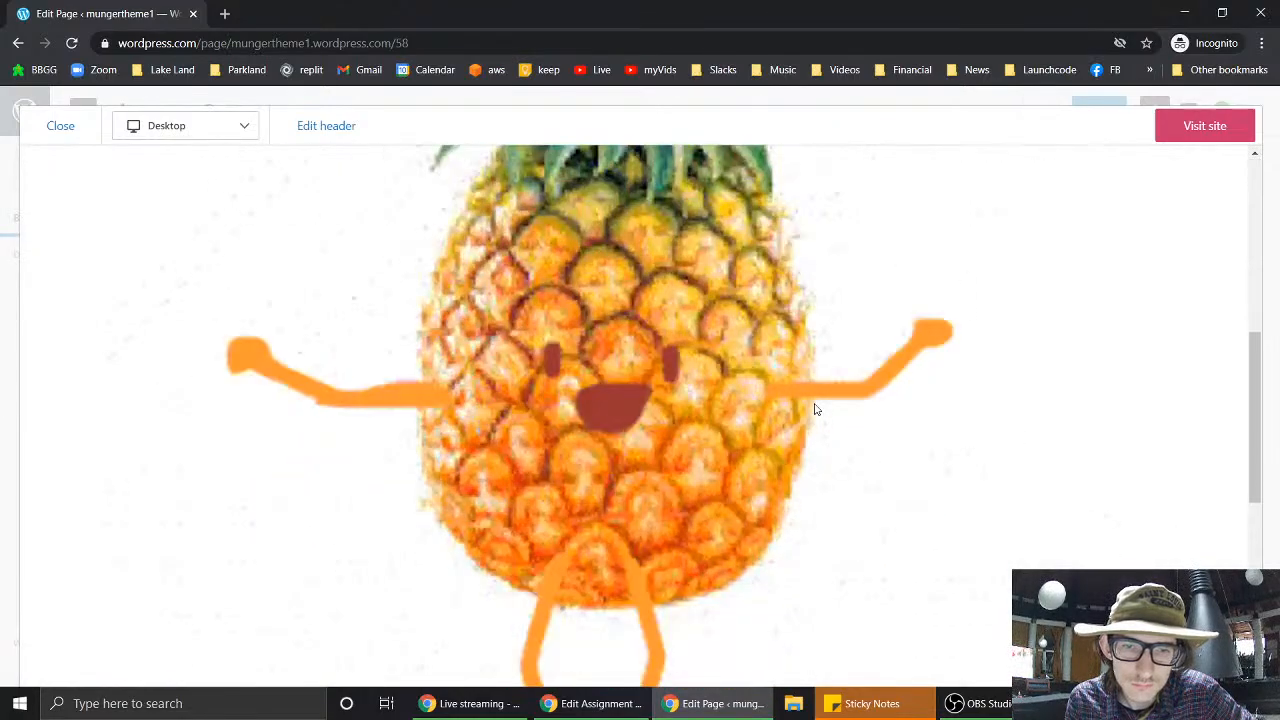
scroll(633, 343, "down", 2)
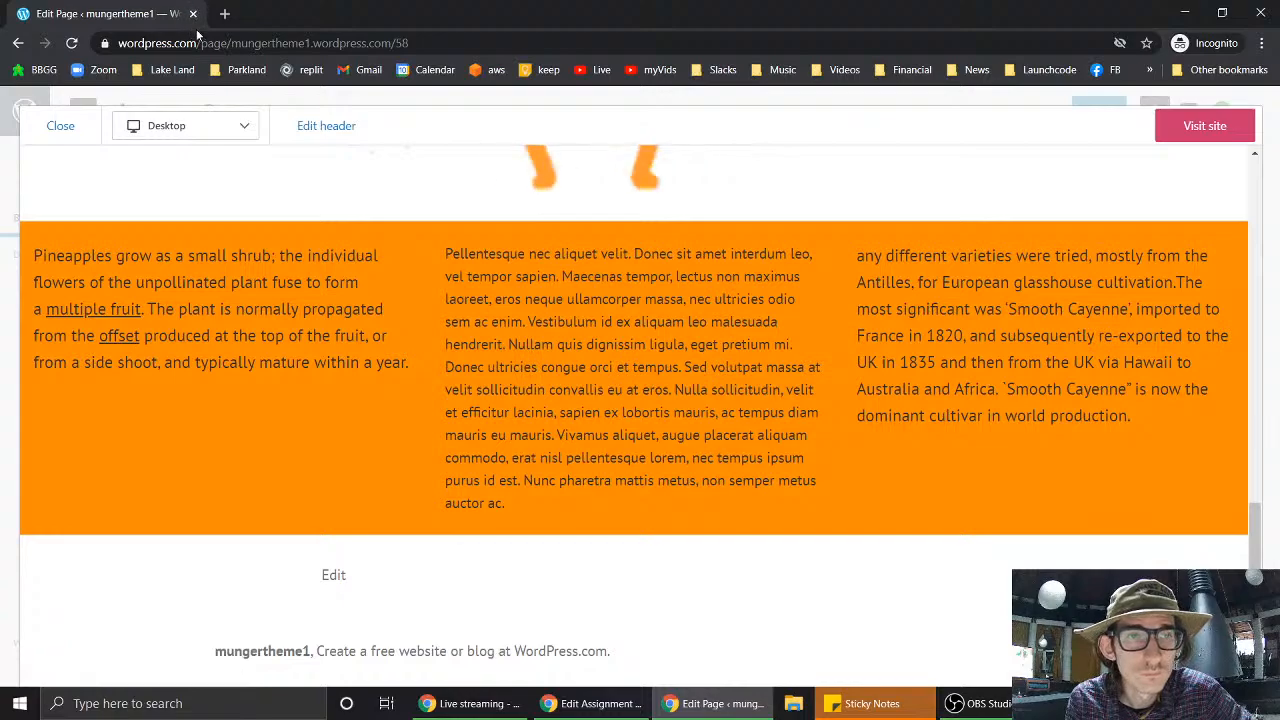
left_click(1211, 126)
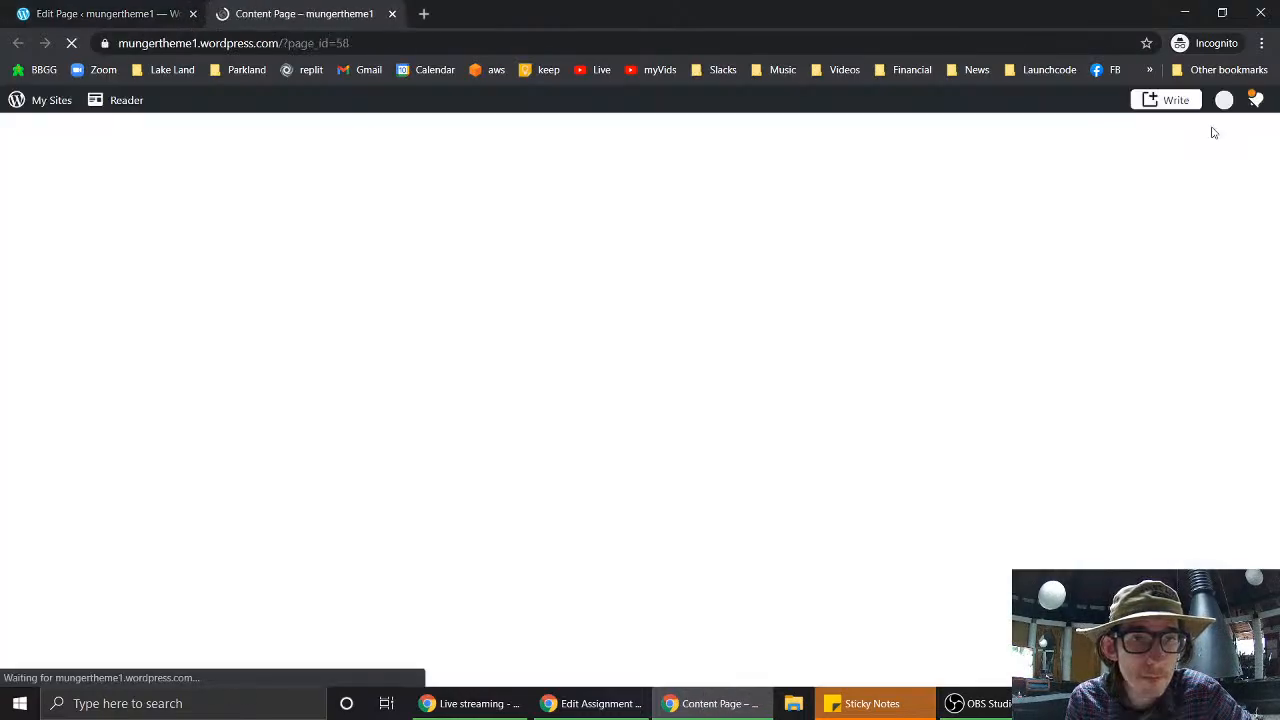
scroll(524, 361, "down", 8)
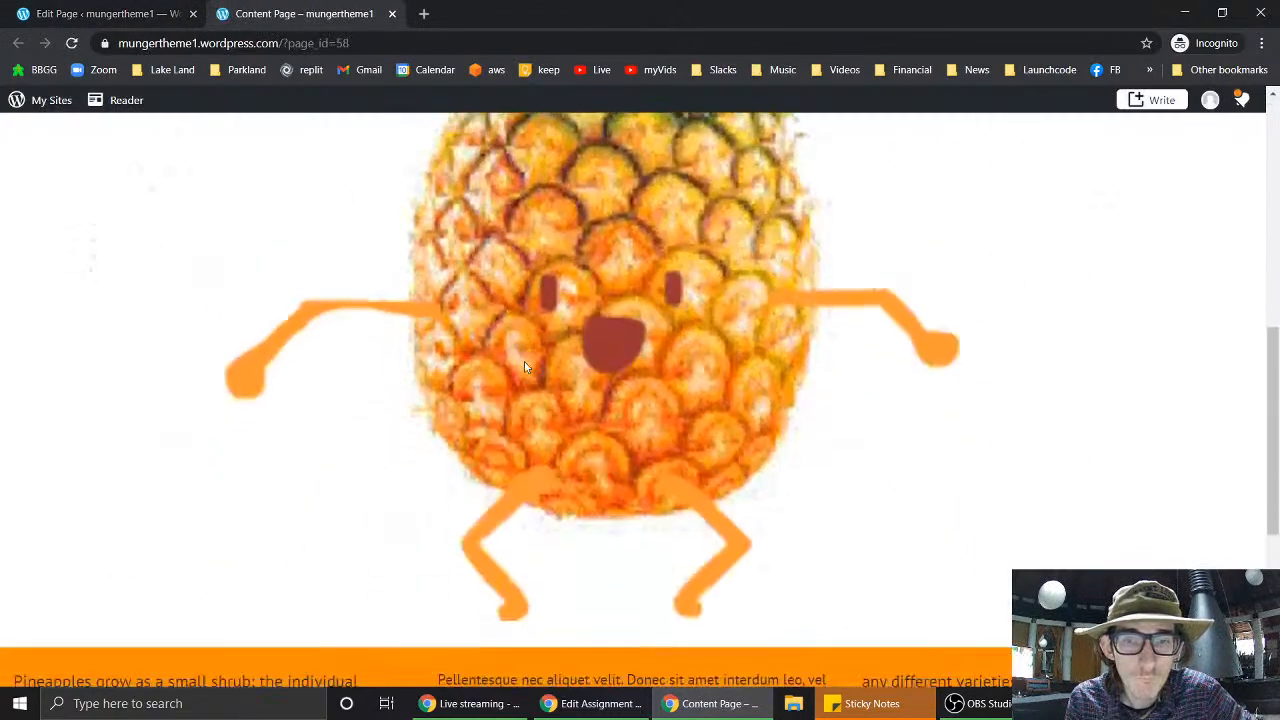
scroll(524, 361, "up", 8)
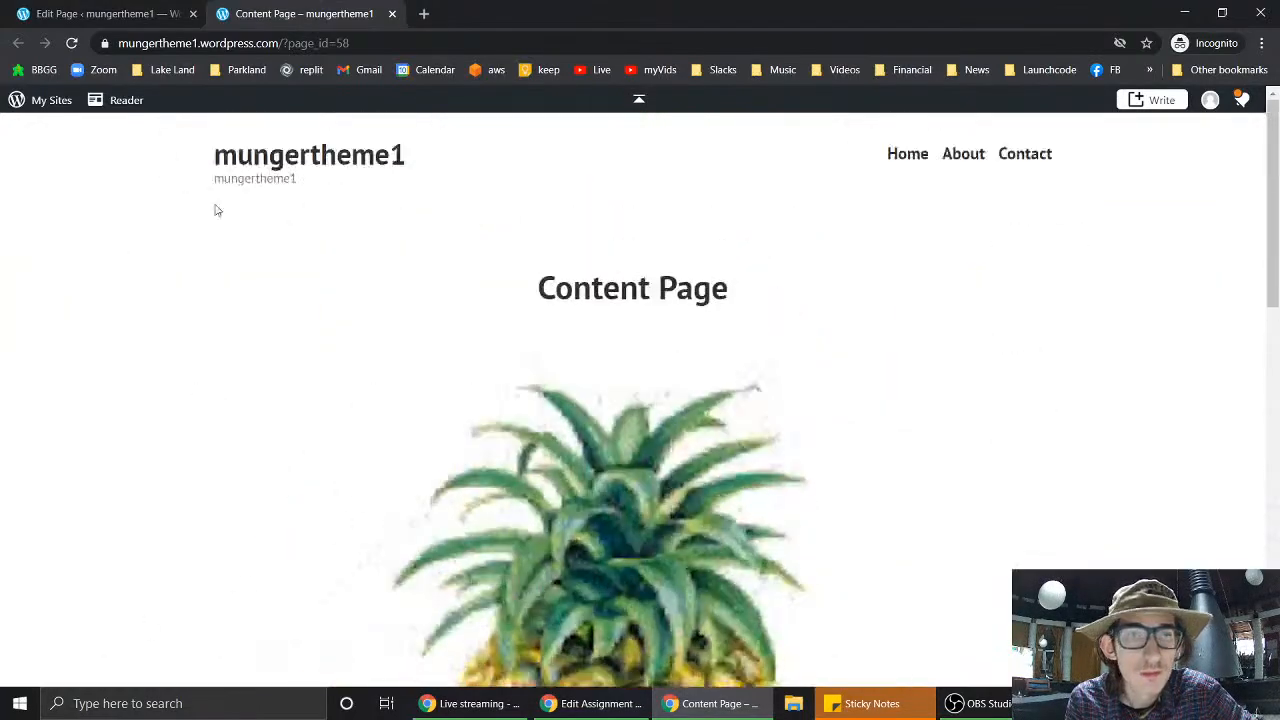
- Return to the editor tab and close the preview overlay
left_click(57, 8)
scroll(537, 322, "up", 5)
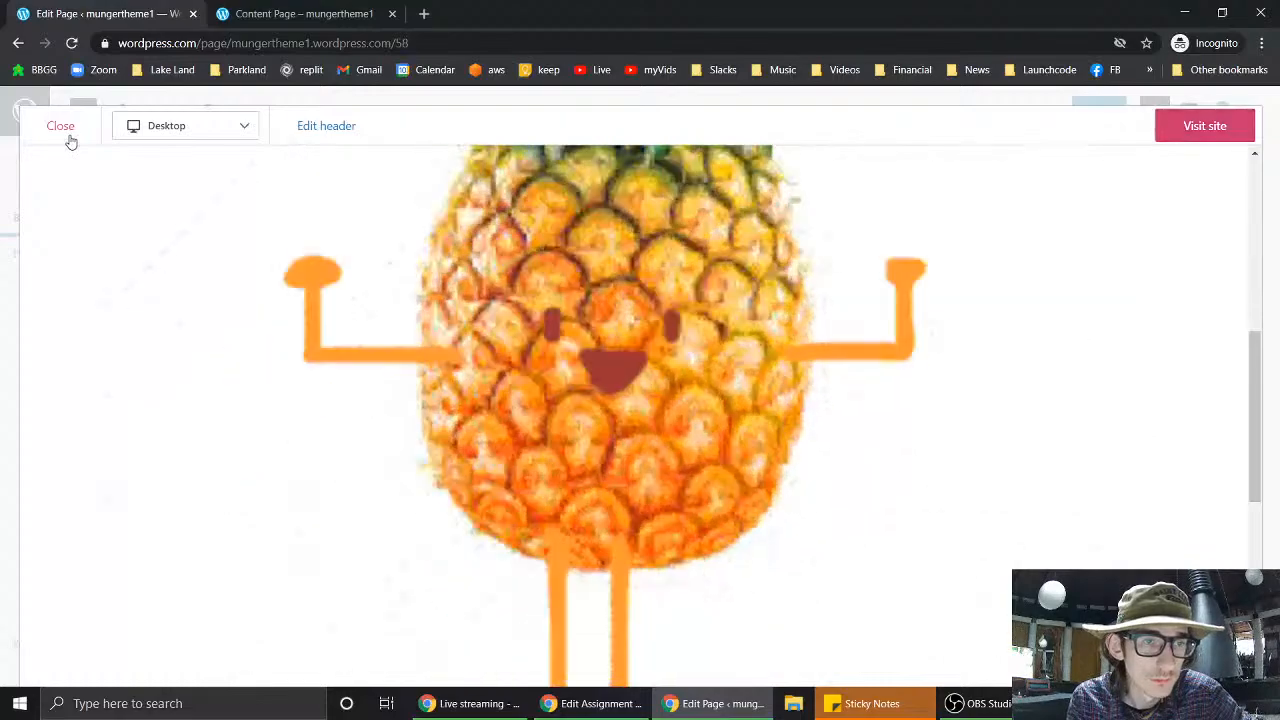
left_click(66, 128)
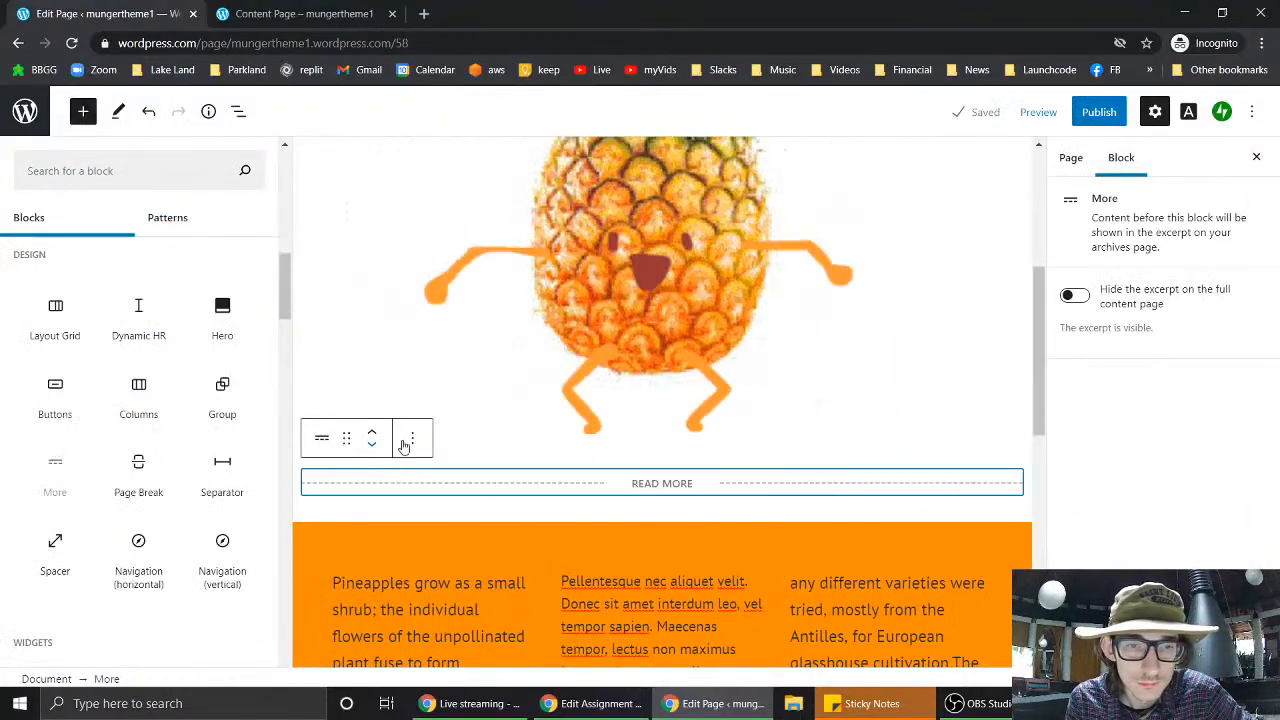
- Move the Read More divider down below the orange three-column block
left_click(412, 439)
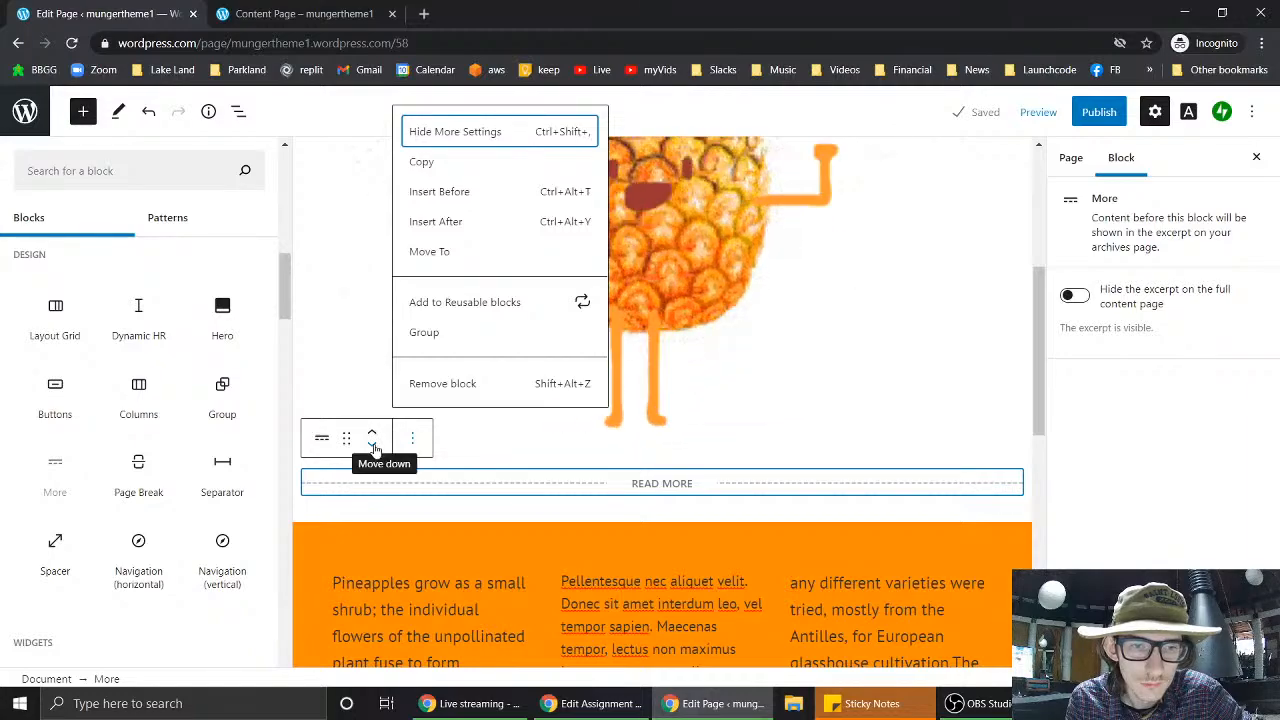
left_click(373, 449)
left_click(373, 449)
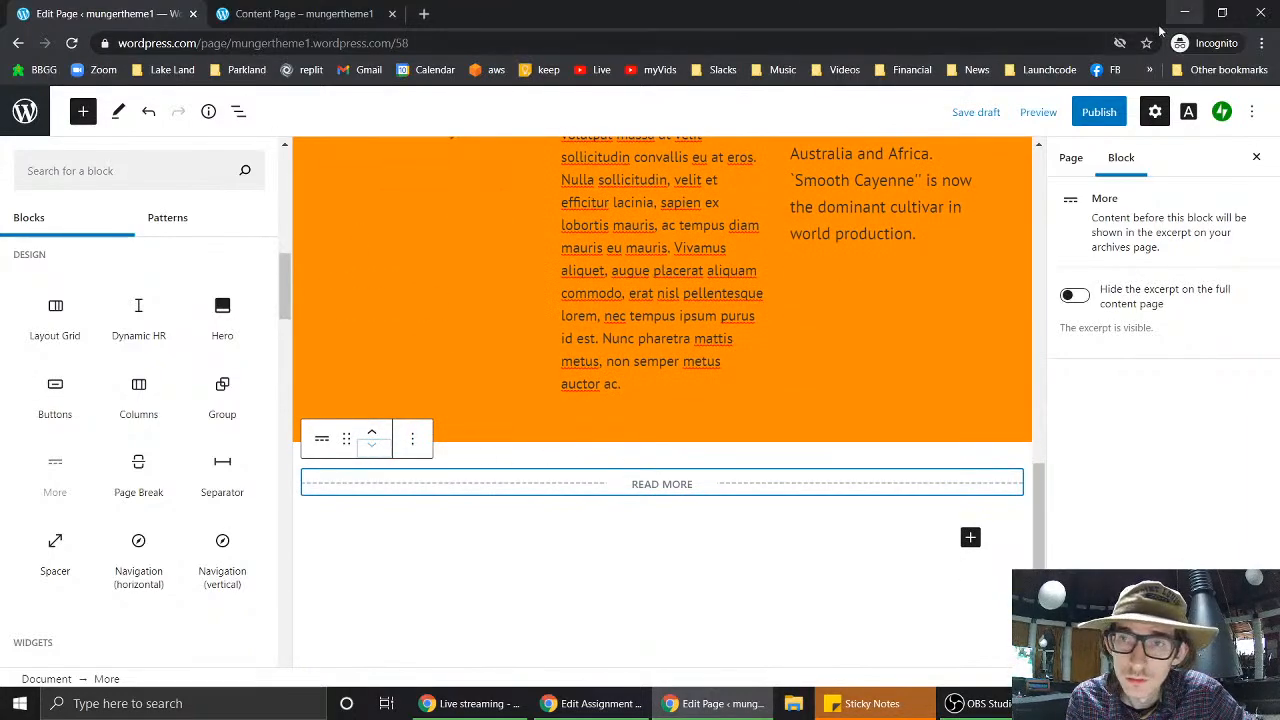
- Preview the page to check the divider's new position, then close the preview
left_click(1037, 116)
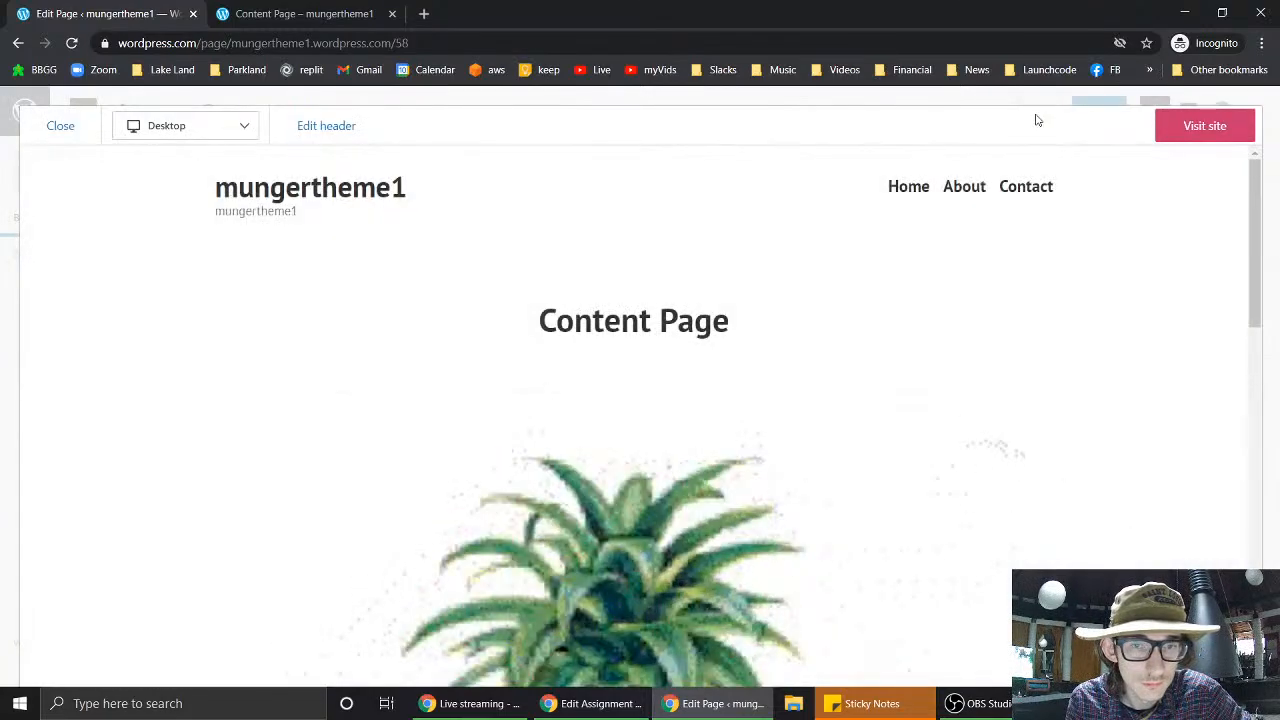
scroll(1005, 371, "down", 8)
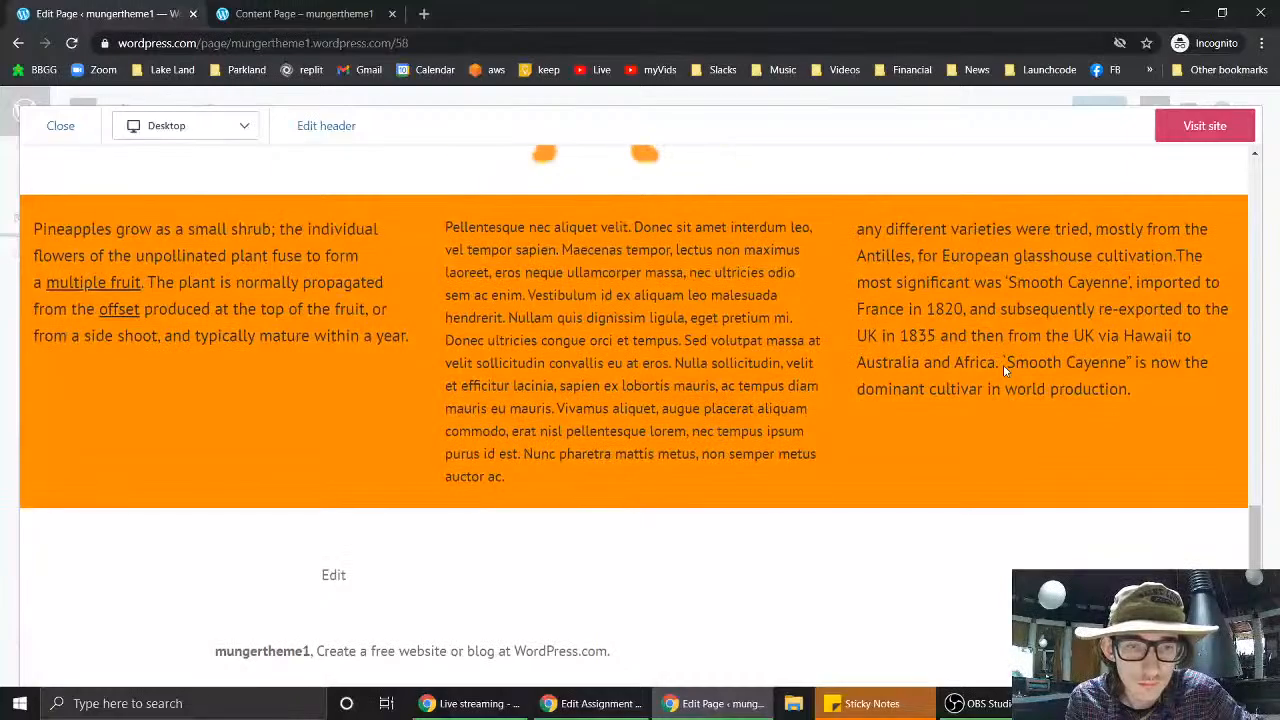
left_click(77, 130)
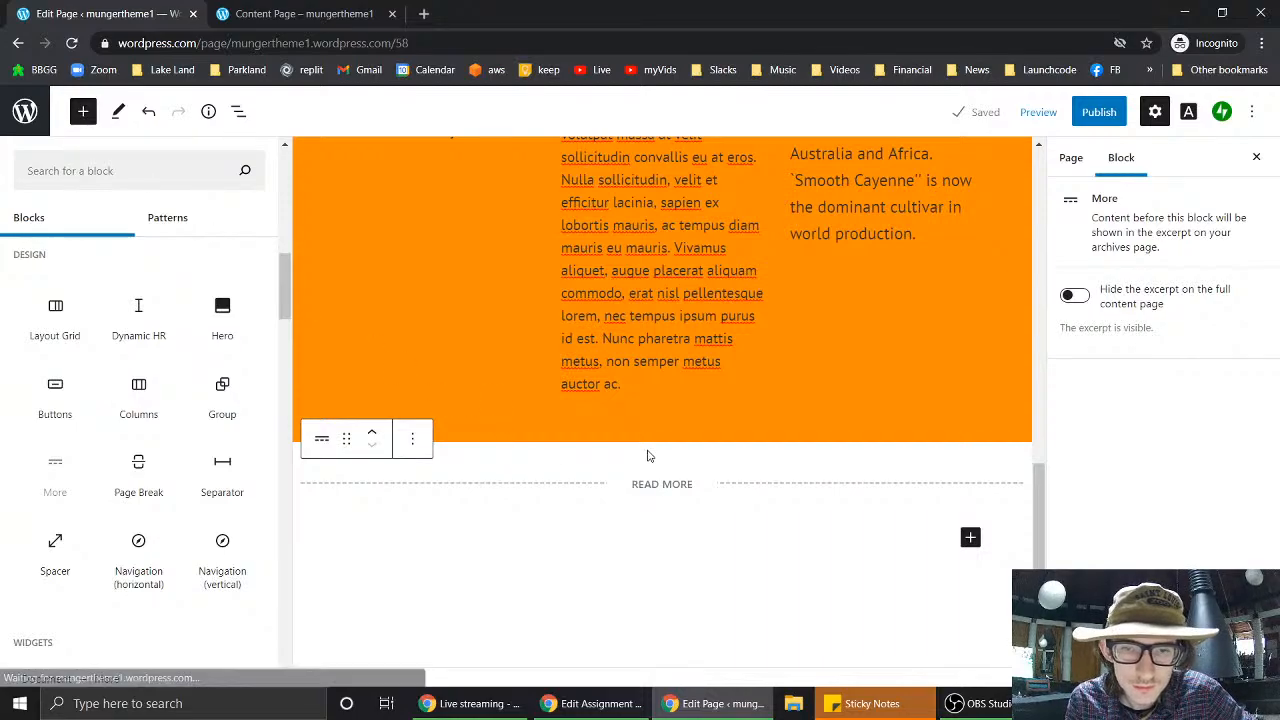
- Select the middle column's paragraph and delete a stray letter from its text
left_click(649, 455)
scroll(662, 620, "down", 5)
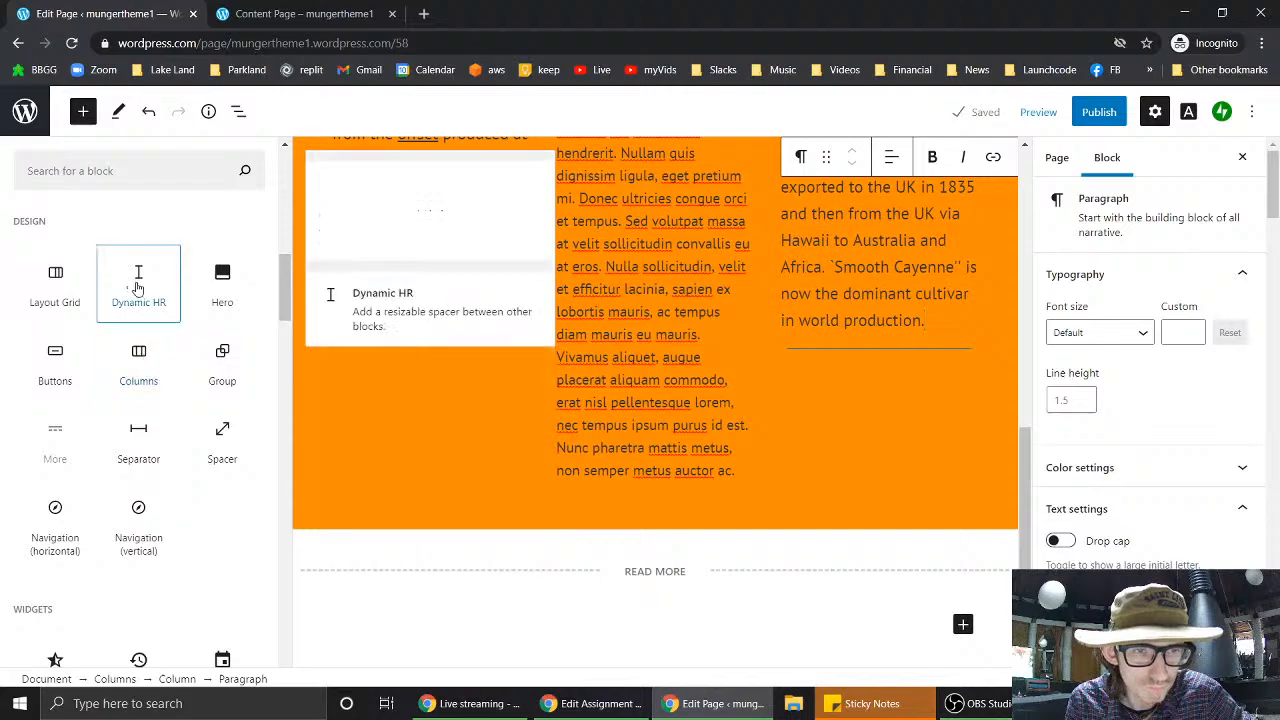
left_click(655, 334)
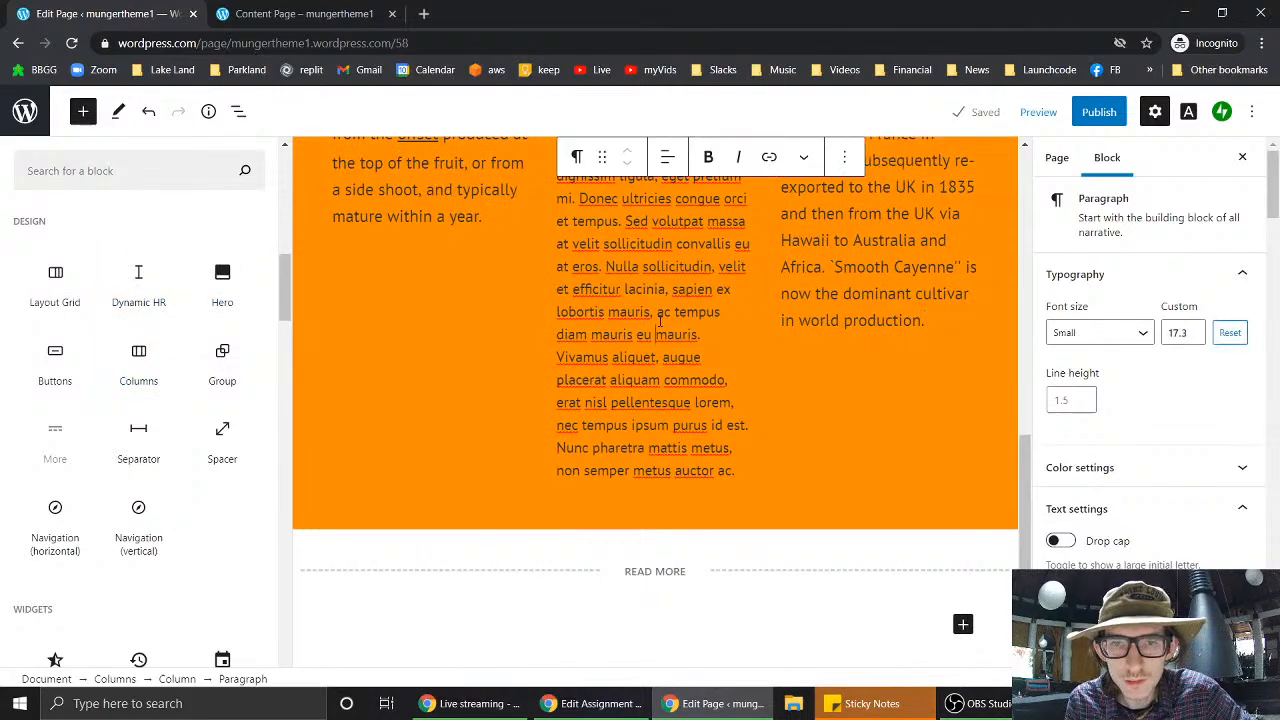
scroll(552, 207, "up", 2)
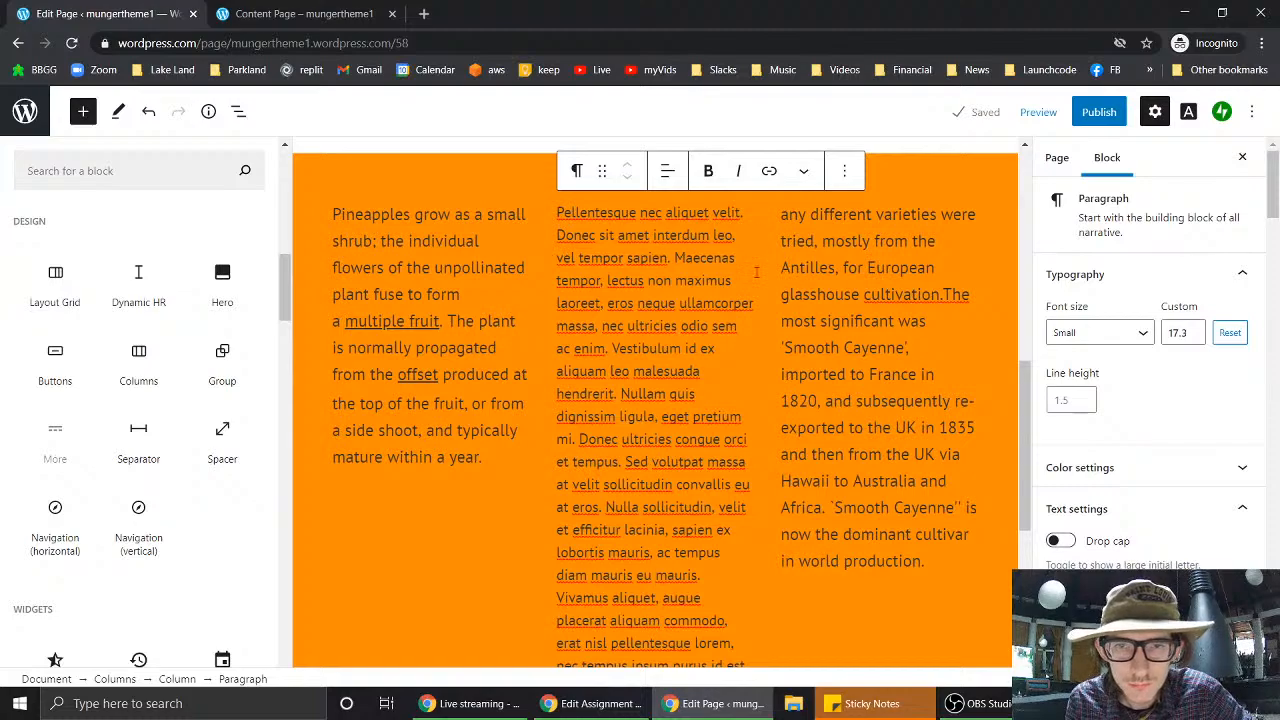
left_click(757, 272)
left_click(757, 280)
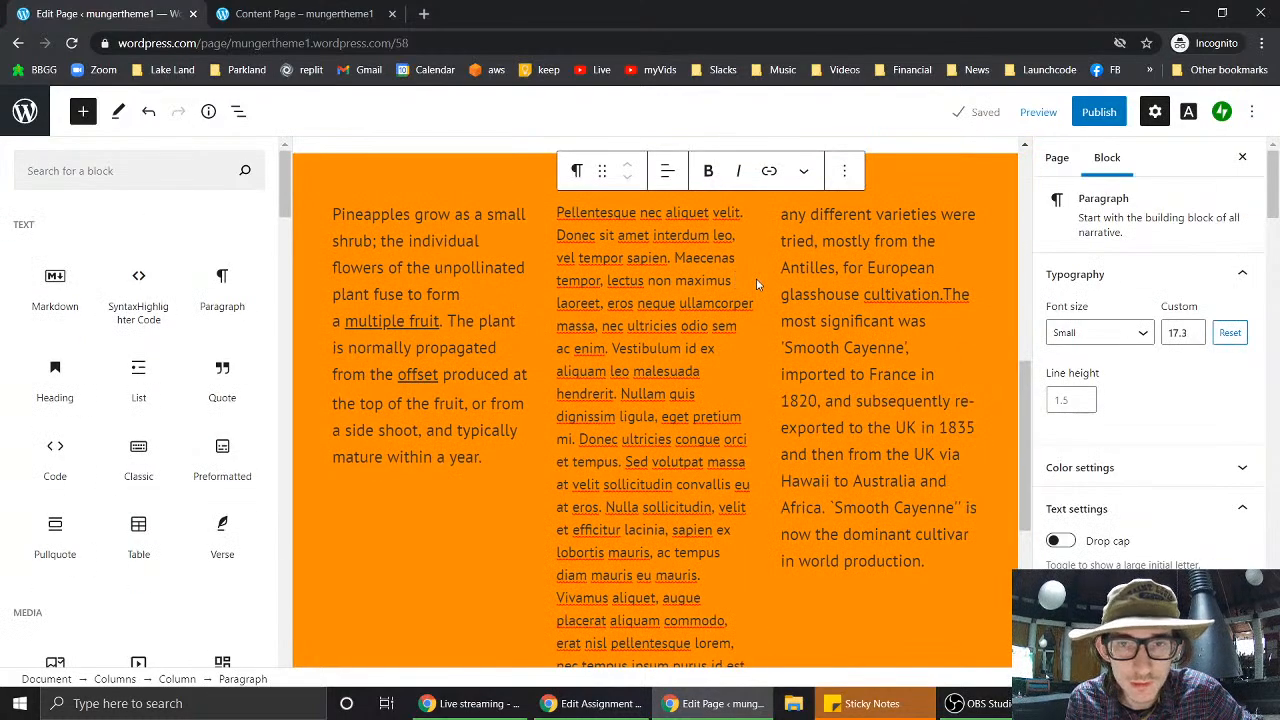
key("Delete")
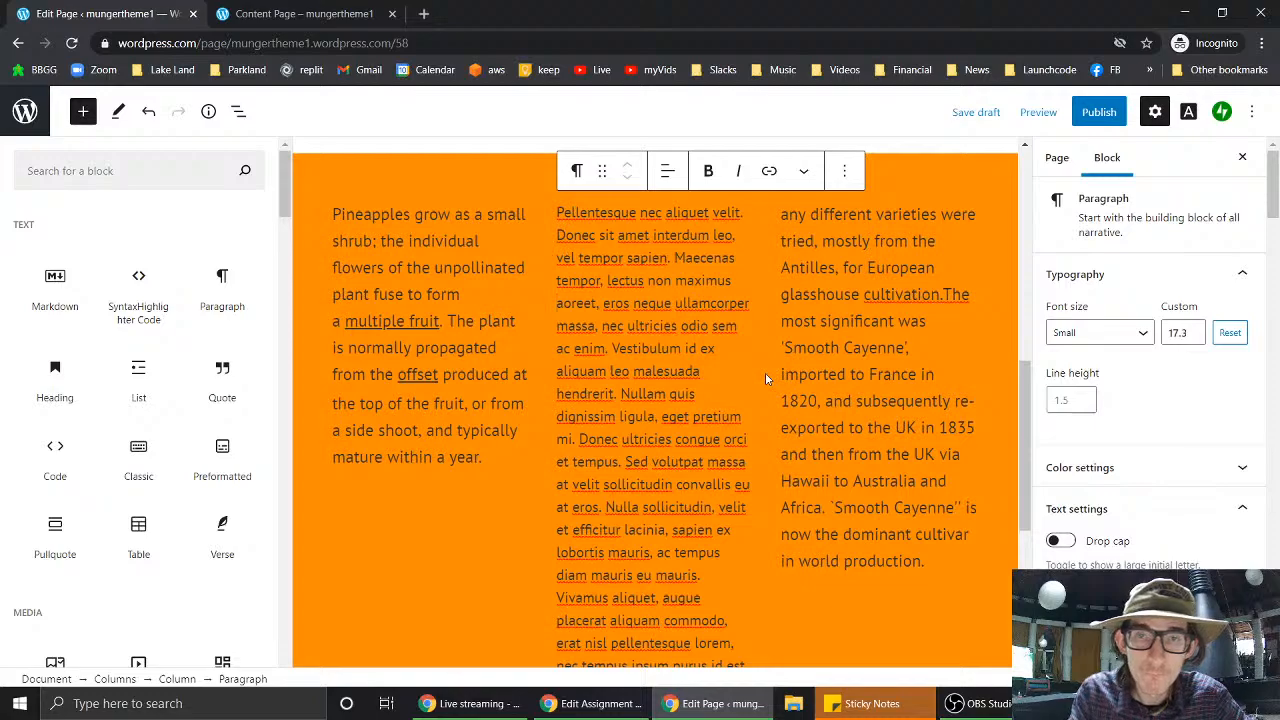
- Insert an empty block after the middle column's paragraph
left_click(845, 172)
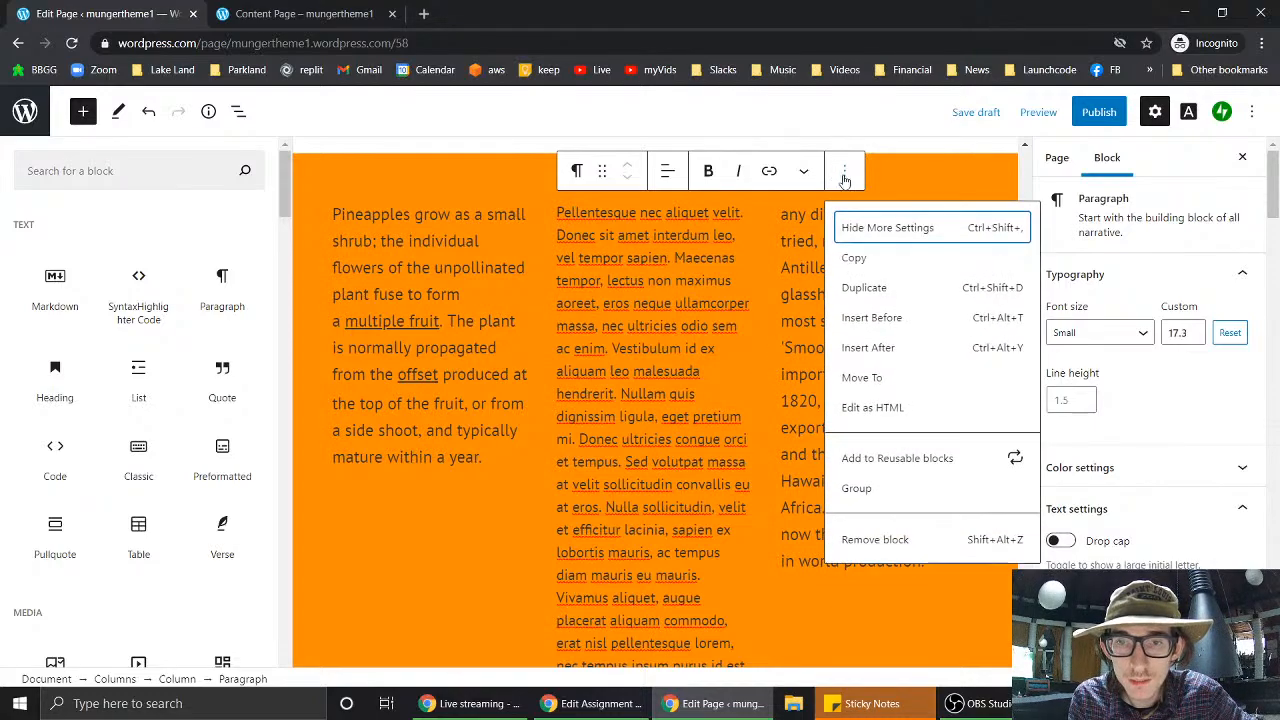
left_click(874, 353)
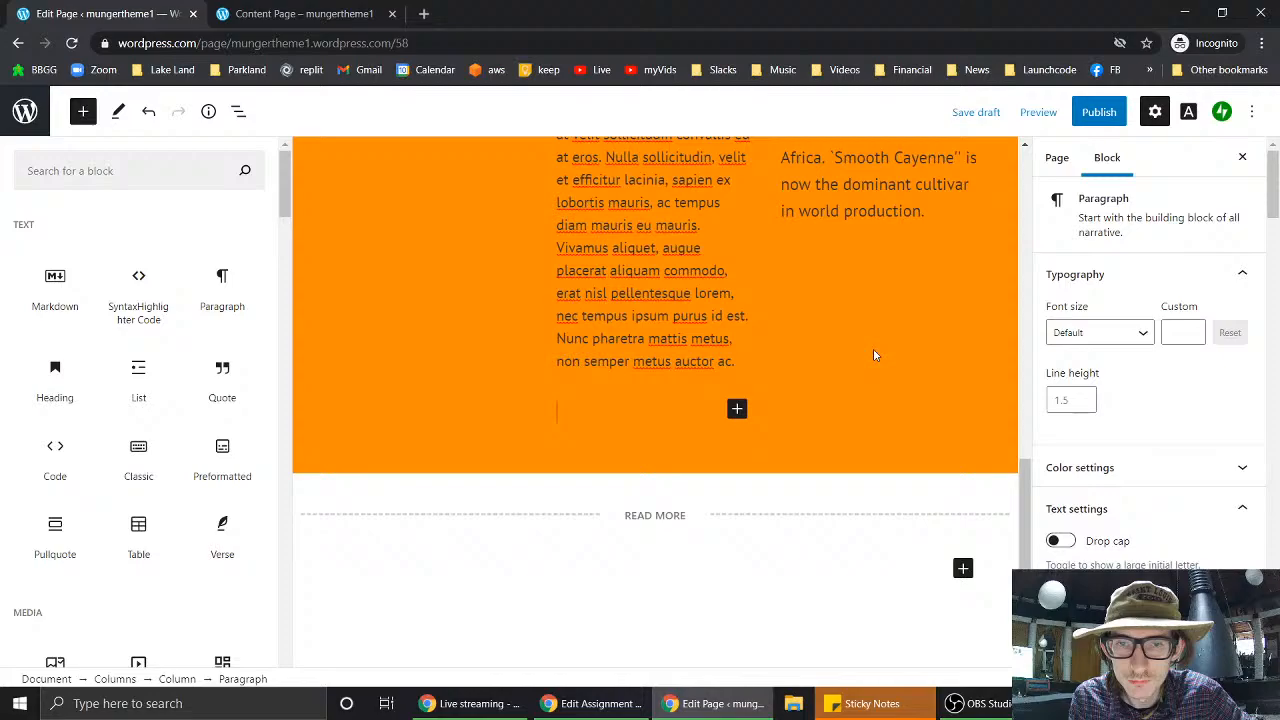
left_click(736, 411)
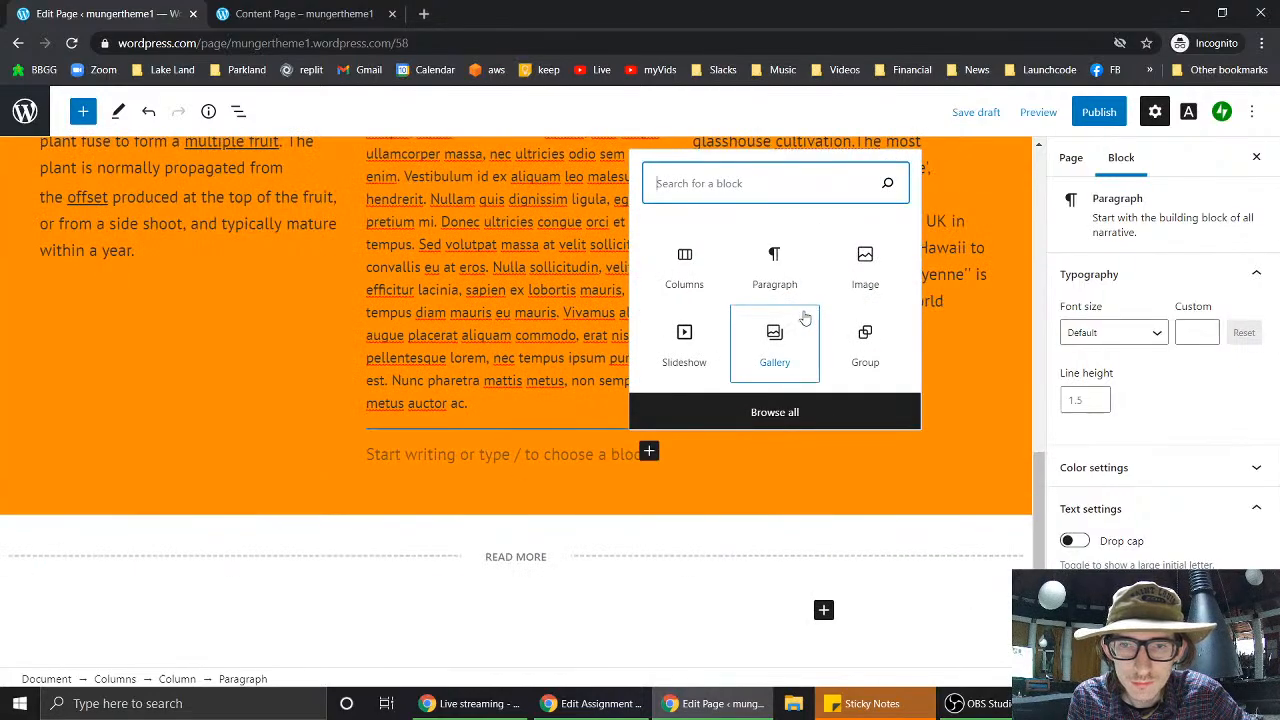
- Scroll through the full library of available blocks
left_click(792, 412)
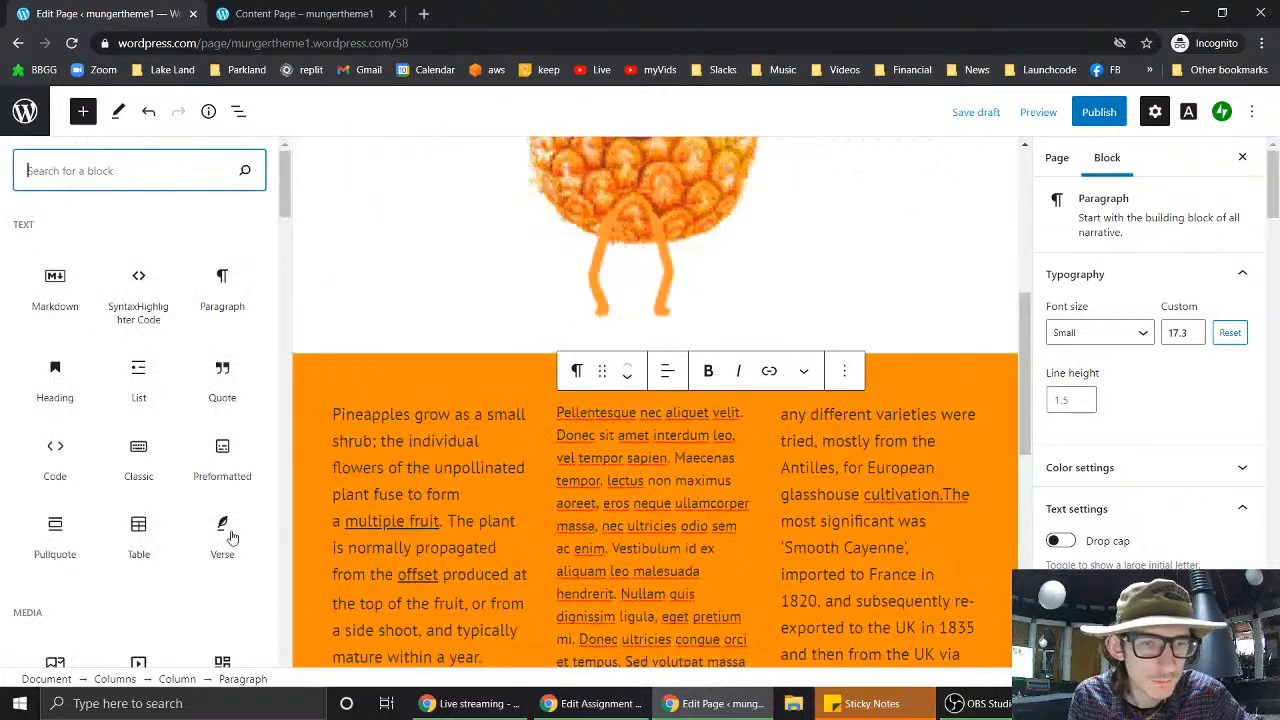
scroll(170, 528, "down", 15)
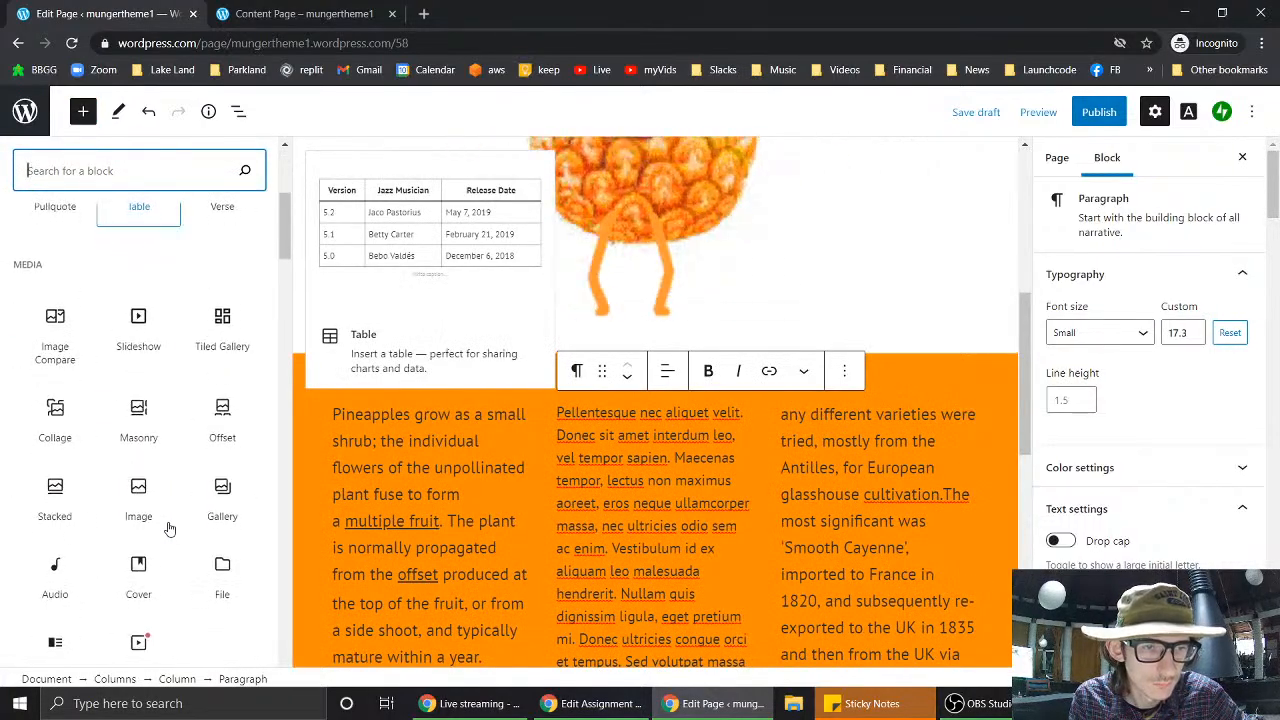
scroll(170, 528, "down", 4)
scroll(170, 528, "up", 4)
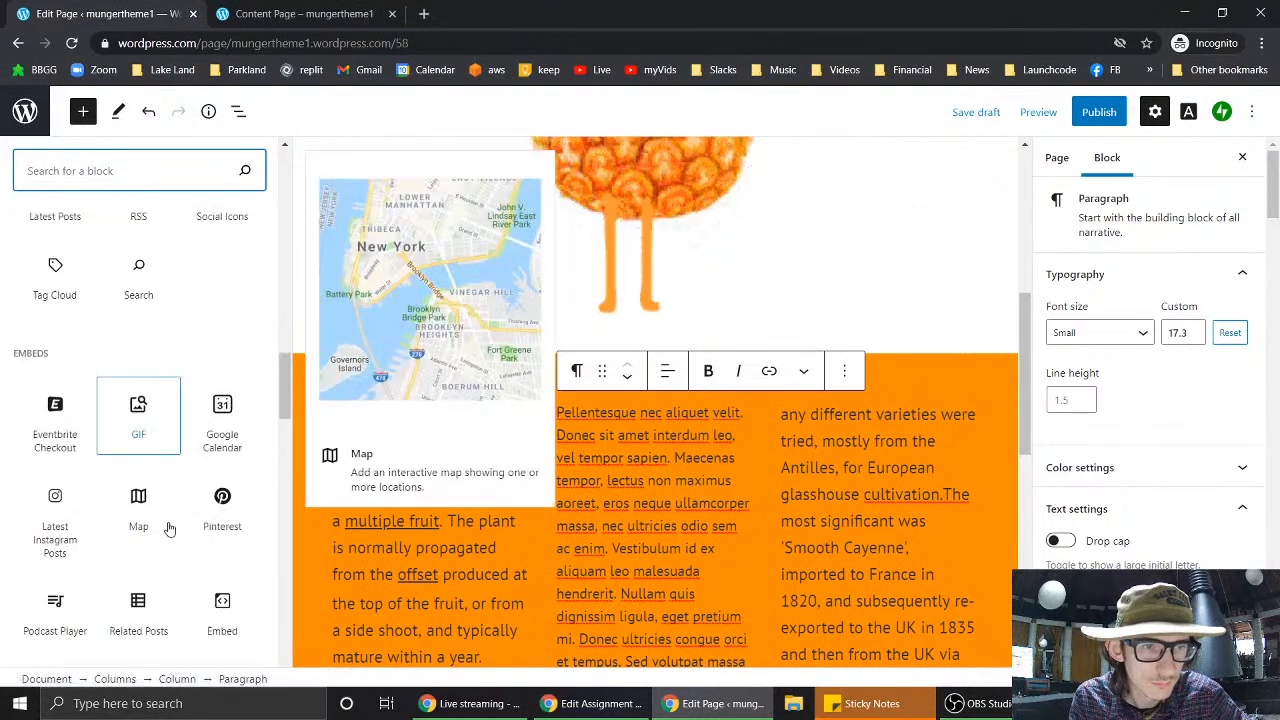
scroll(170, 528, "down", 6)
scroll(170, 528, "up", 8)
scroll(170, 528, "up", 5)
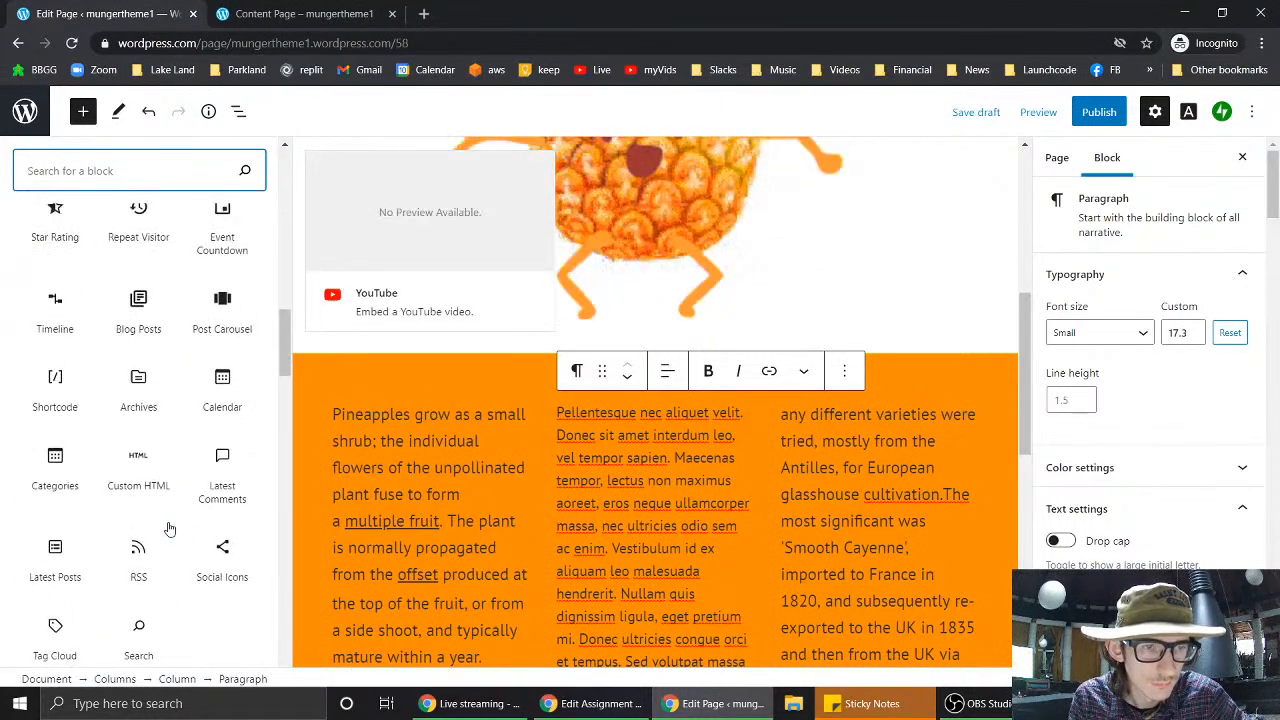
scroll(170, 528, "up", 8)
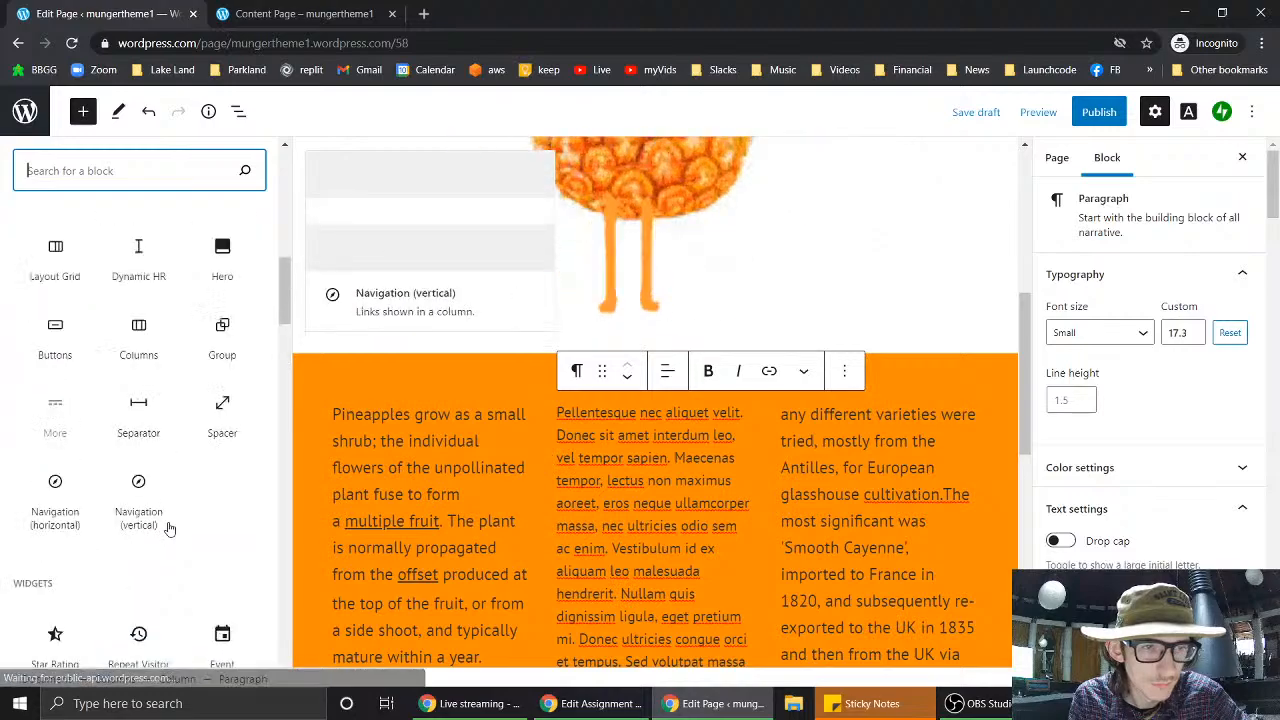
scroll(170, 528, "down", 4)
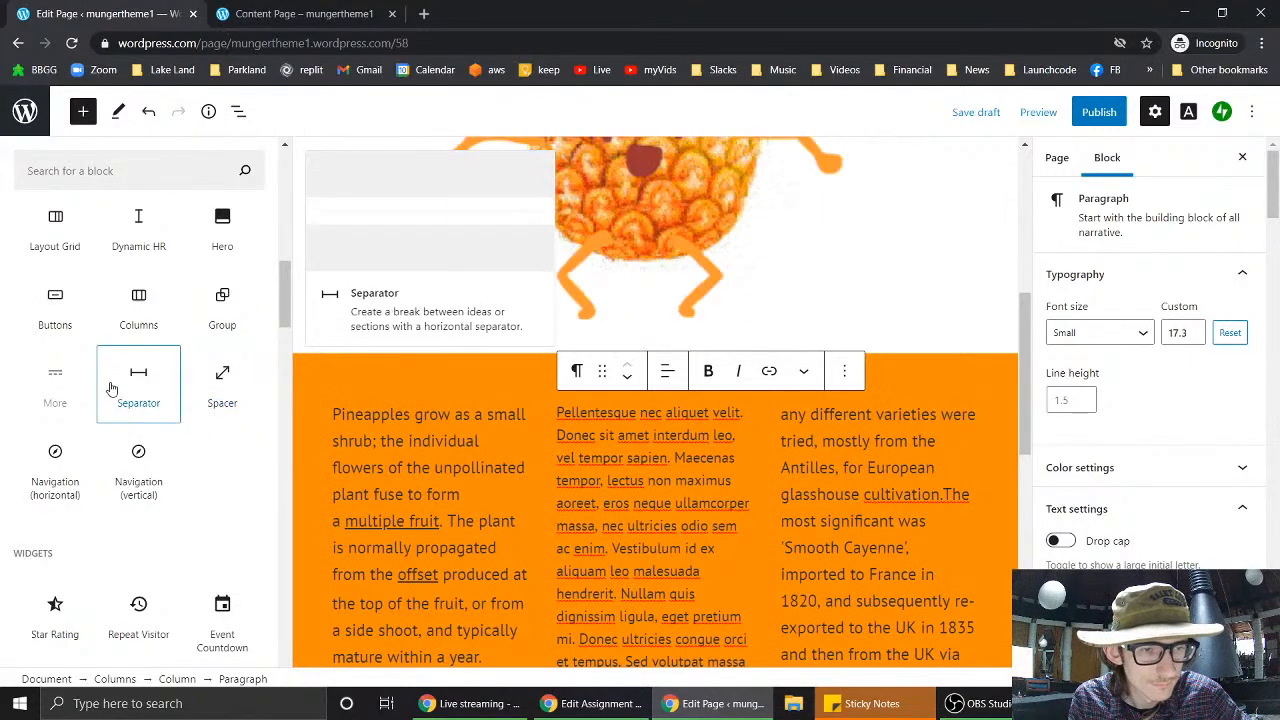
scroll(55, 387, "up", 1)
scroll(55, 387, "up", 1)
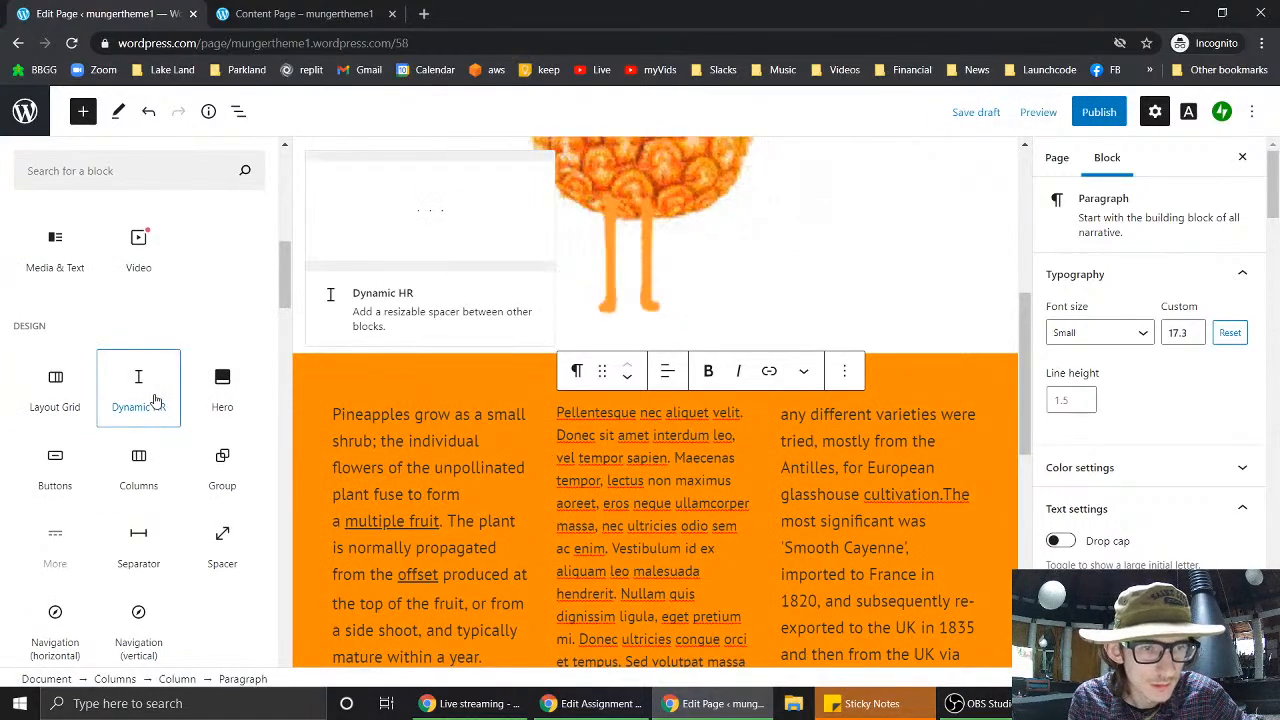
- Close the block library and insert a List block below the middle column text
left_click(939, 350)
scroll(940, 354, "down", 6)
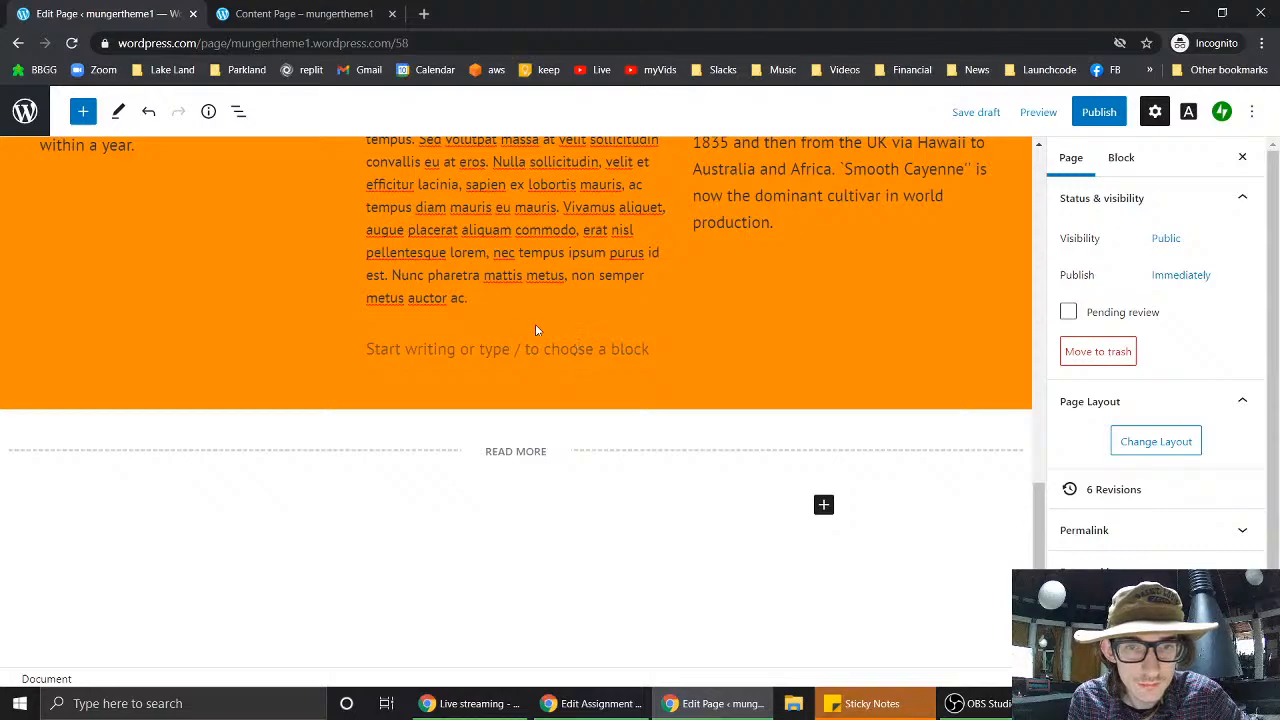
left_click(515, 327)
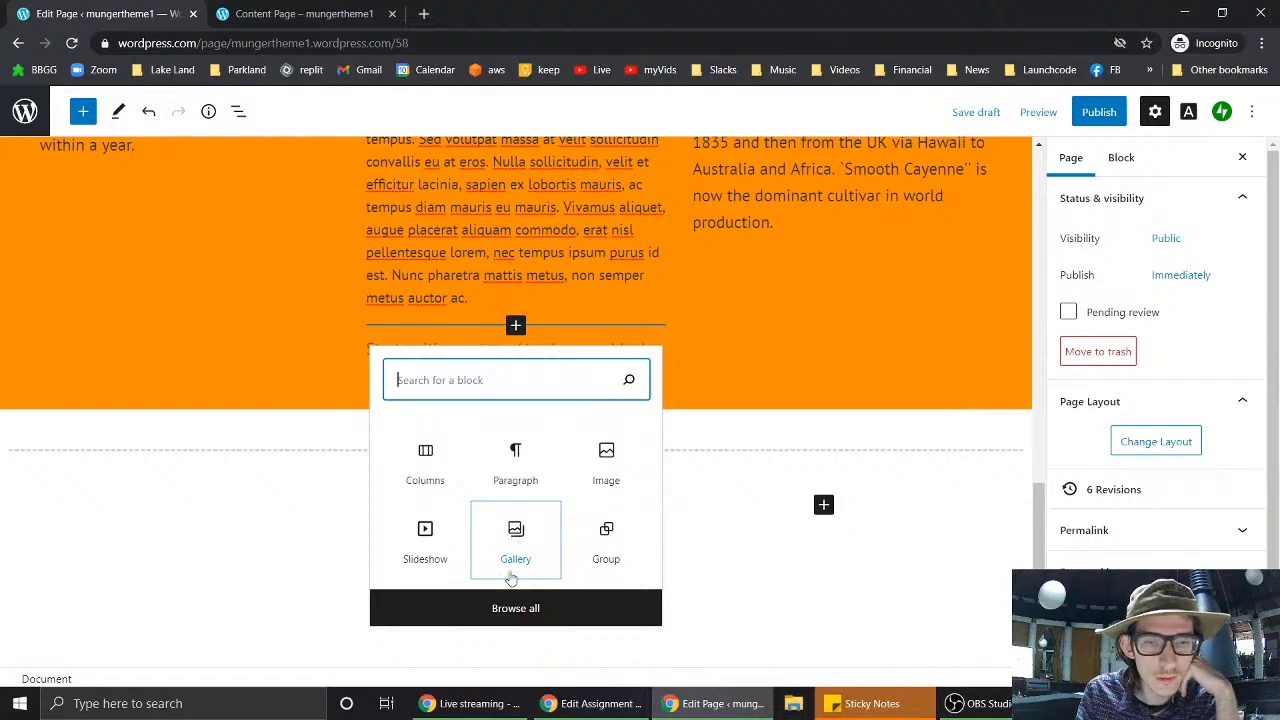
left_click(507, 613)
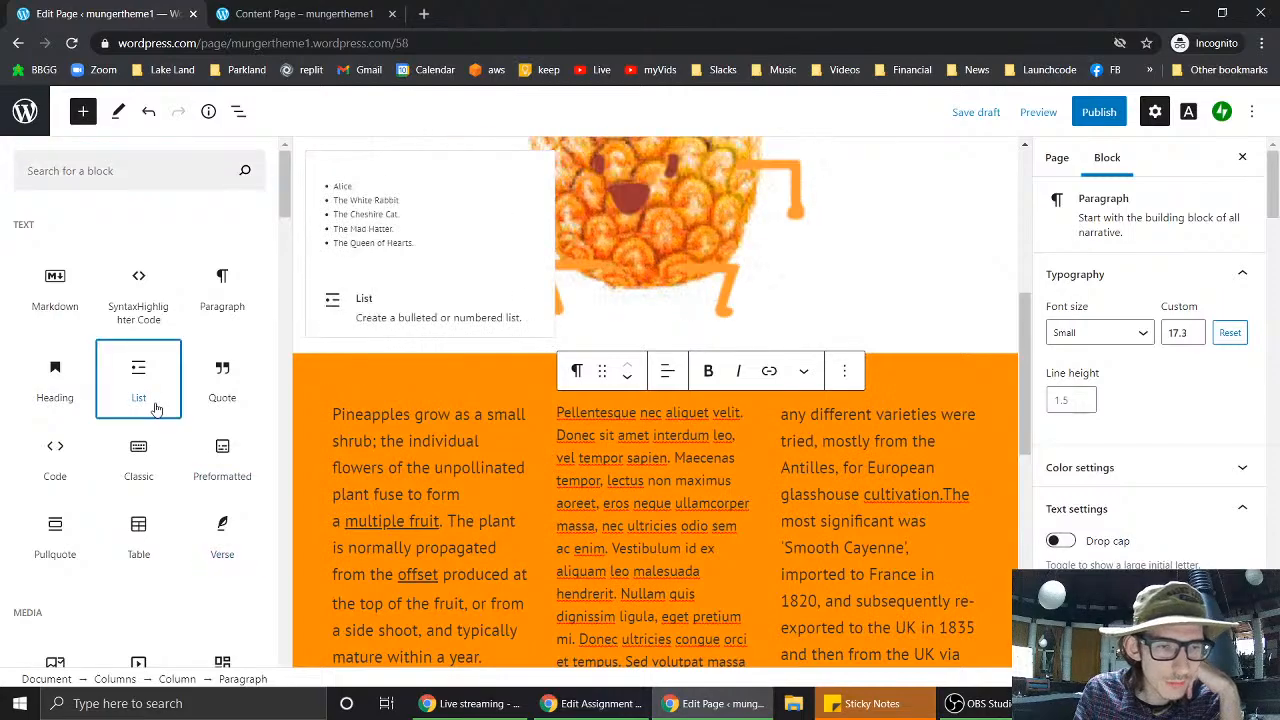
left_click(155, 403)
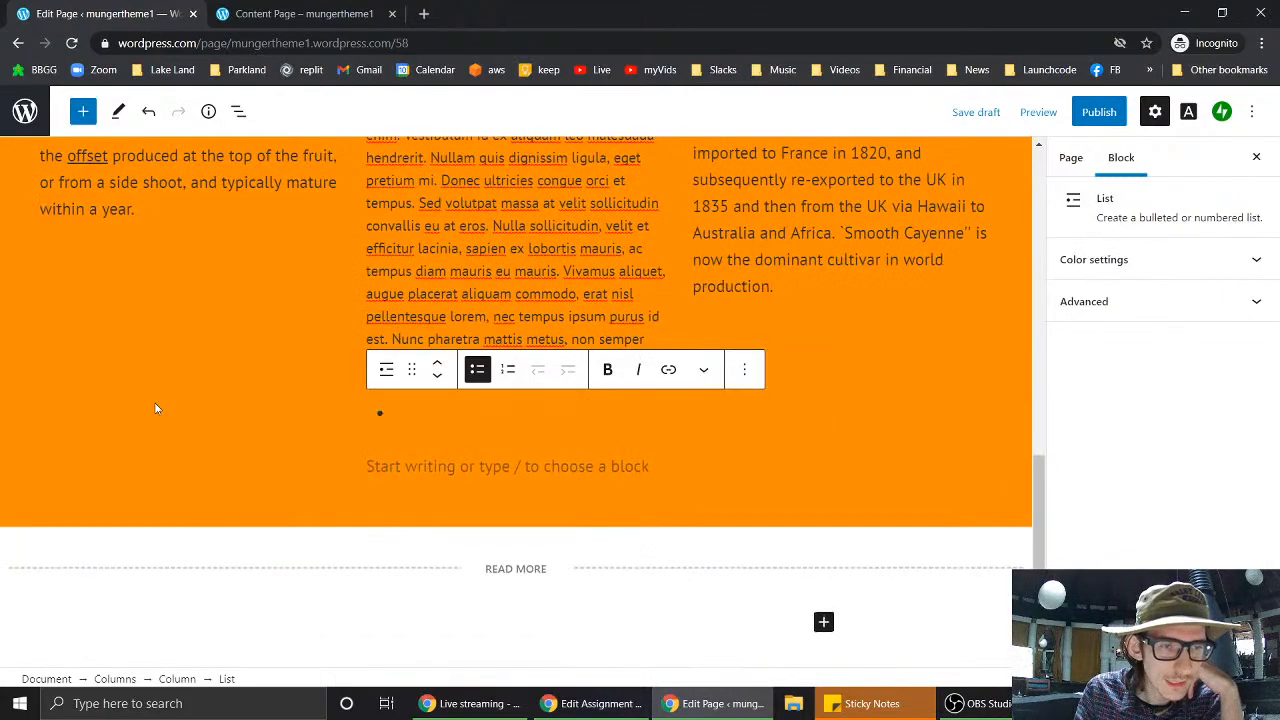
- Check the list's Transform and Options menus, then delete the empty list block
left_click(385, 370)
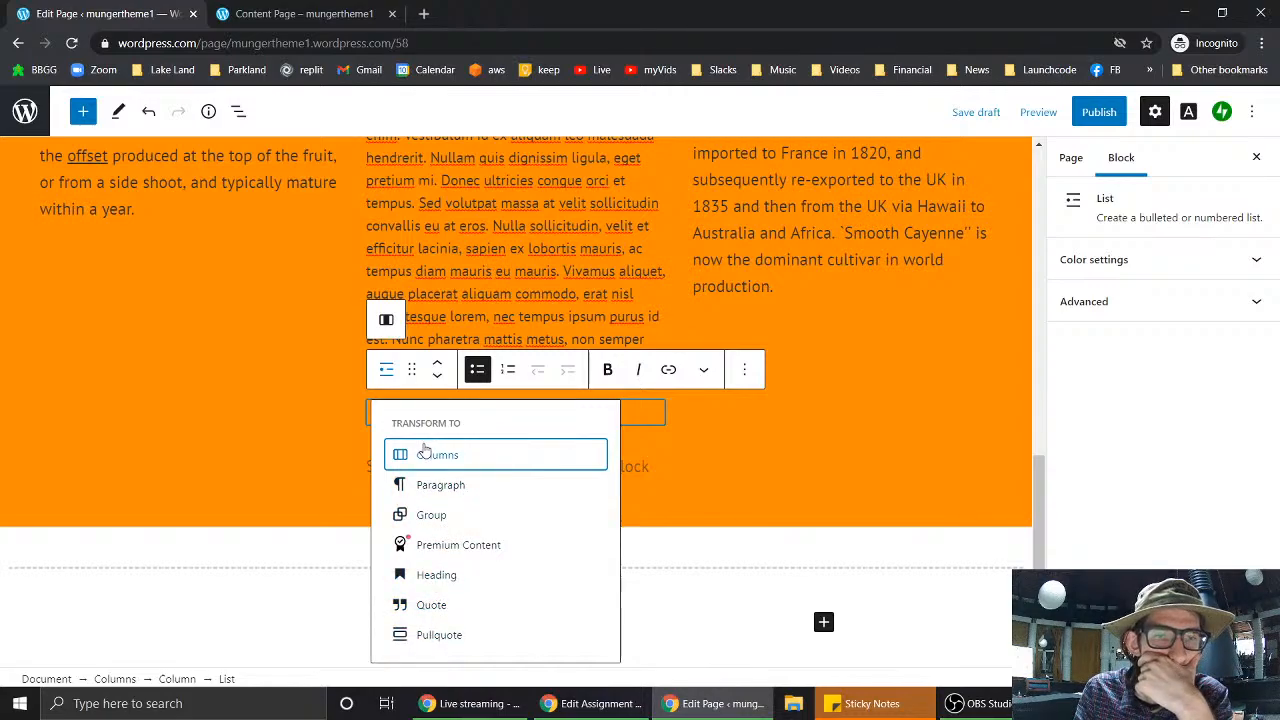
left_click(740, 379)
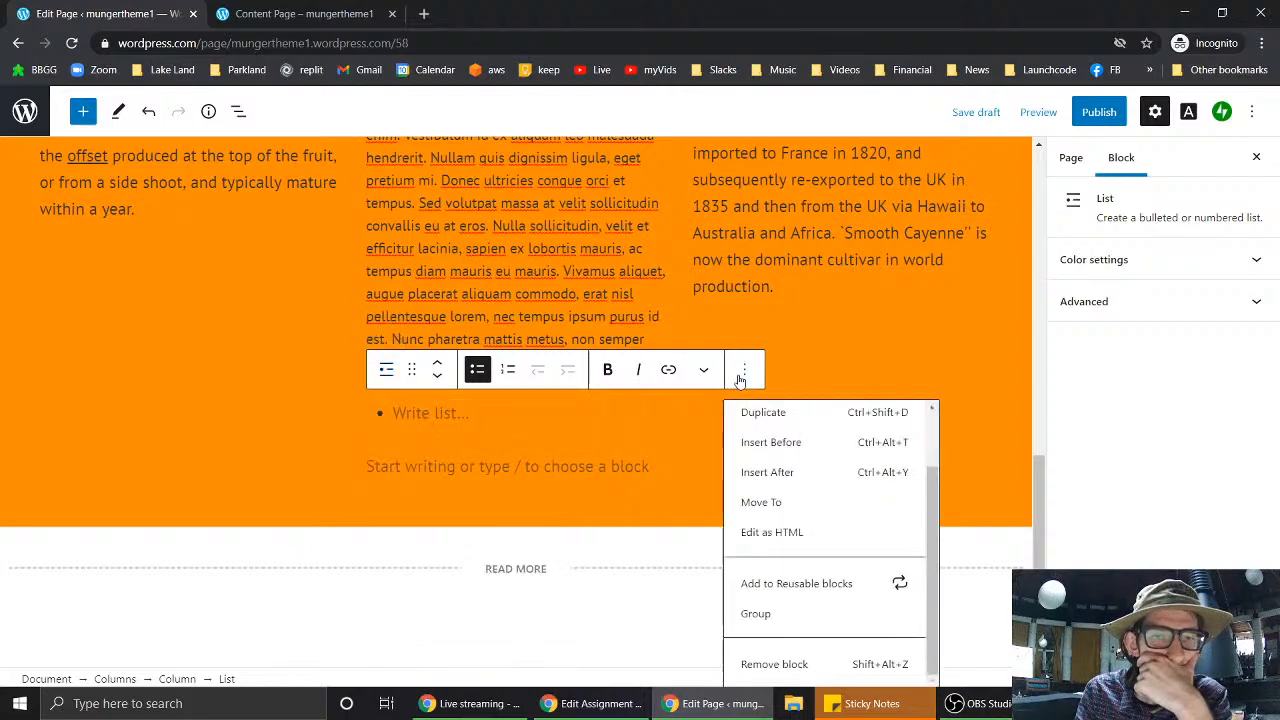
left_click(740, 379)
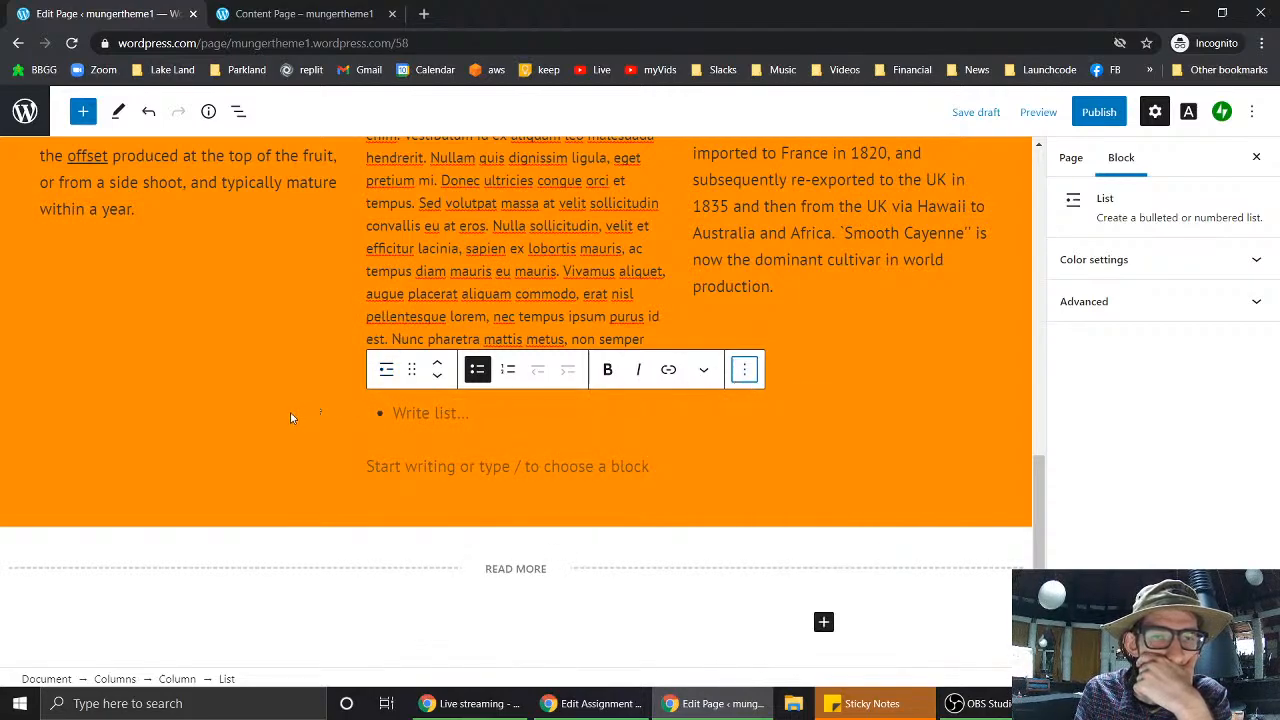
key("Escape")
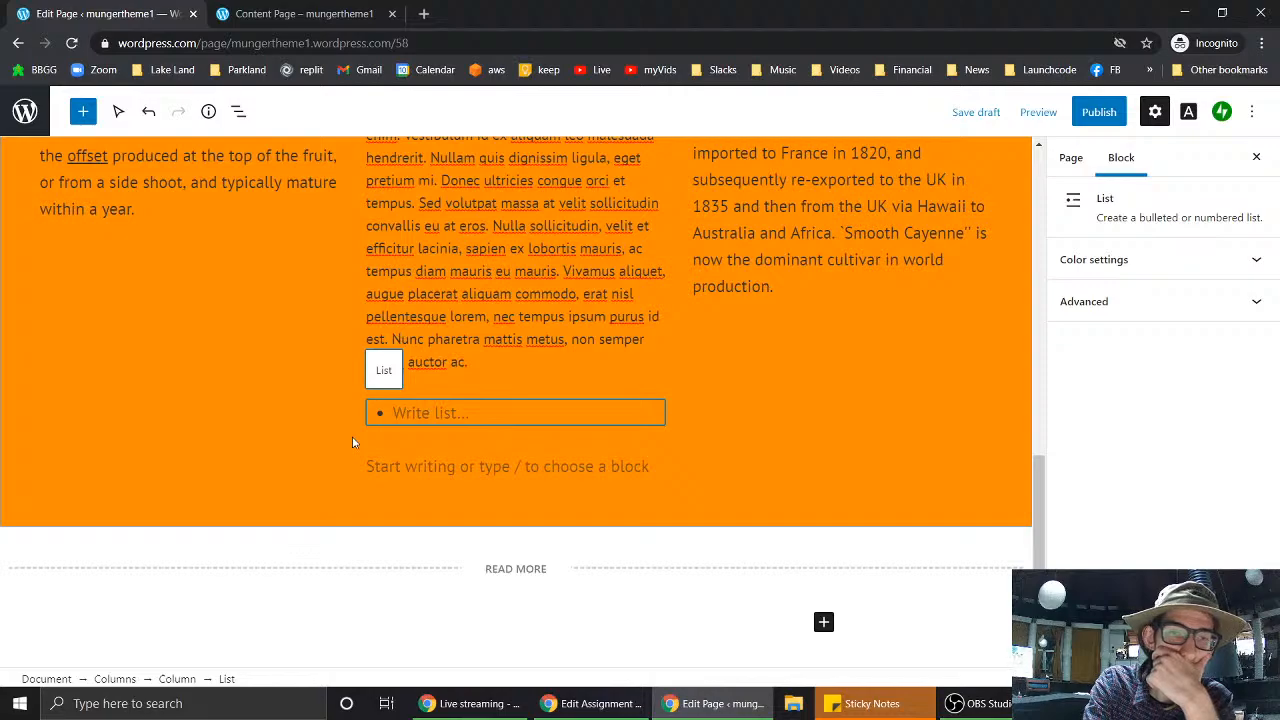
key("Delete")
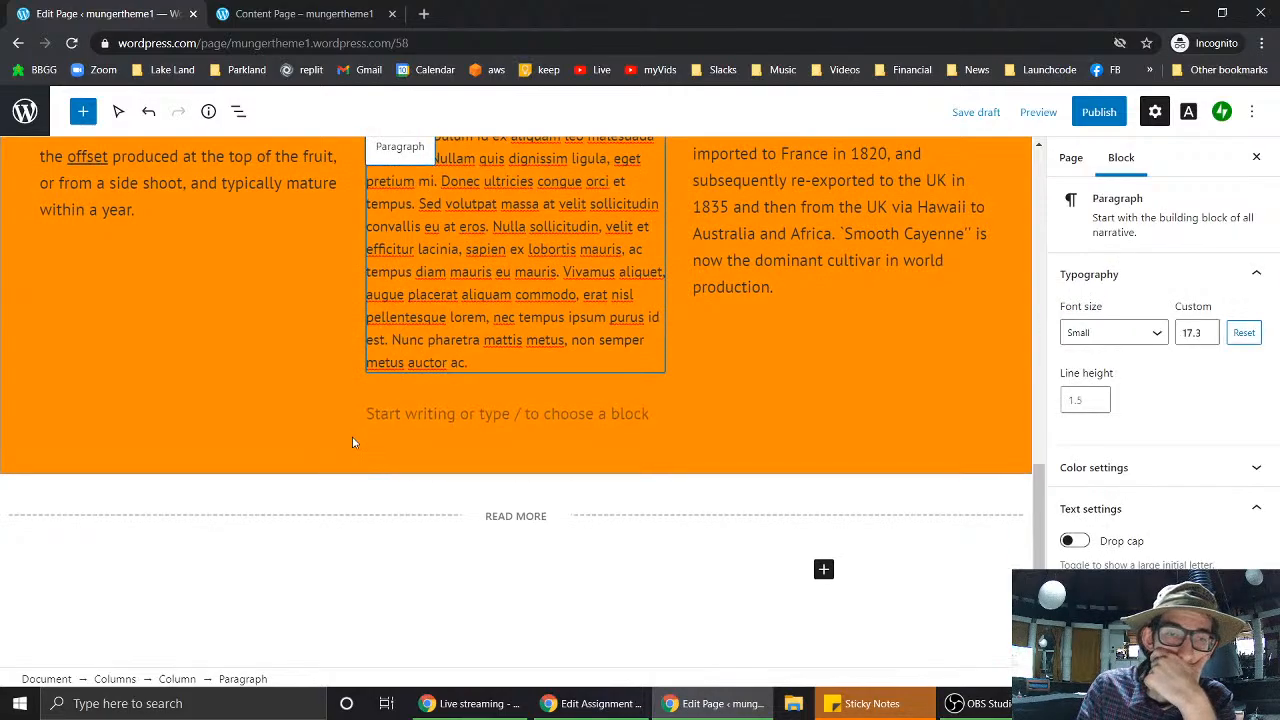
- Delete the stray empty paragraph below the lorem text
left_click(555, 412)
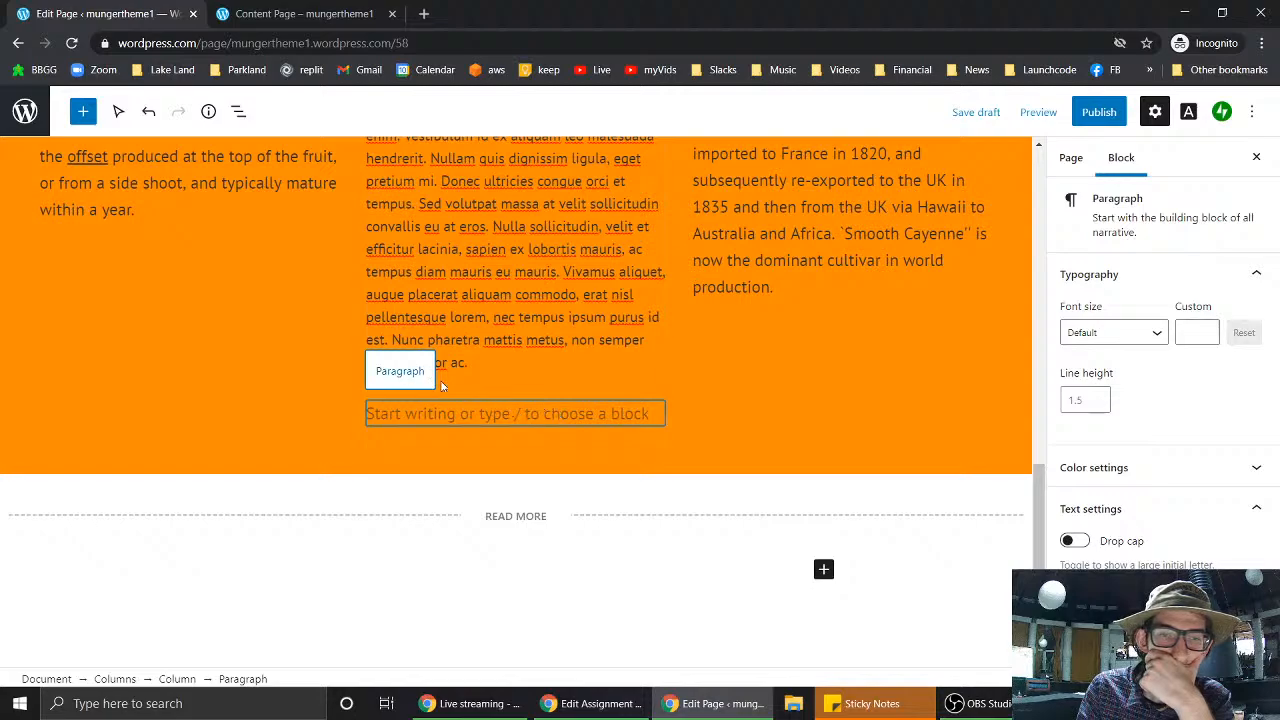
key("Delete")
scroll(477, 362, "up", 3)
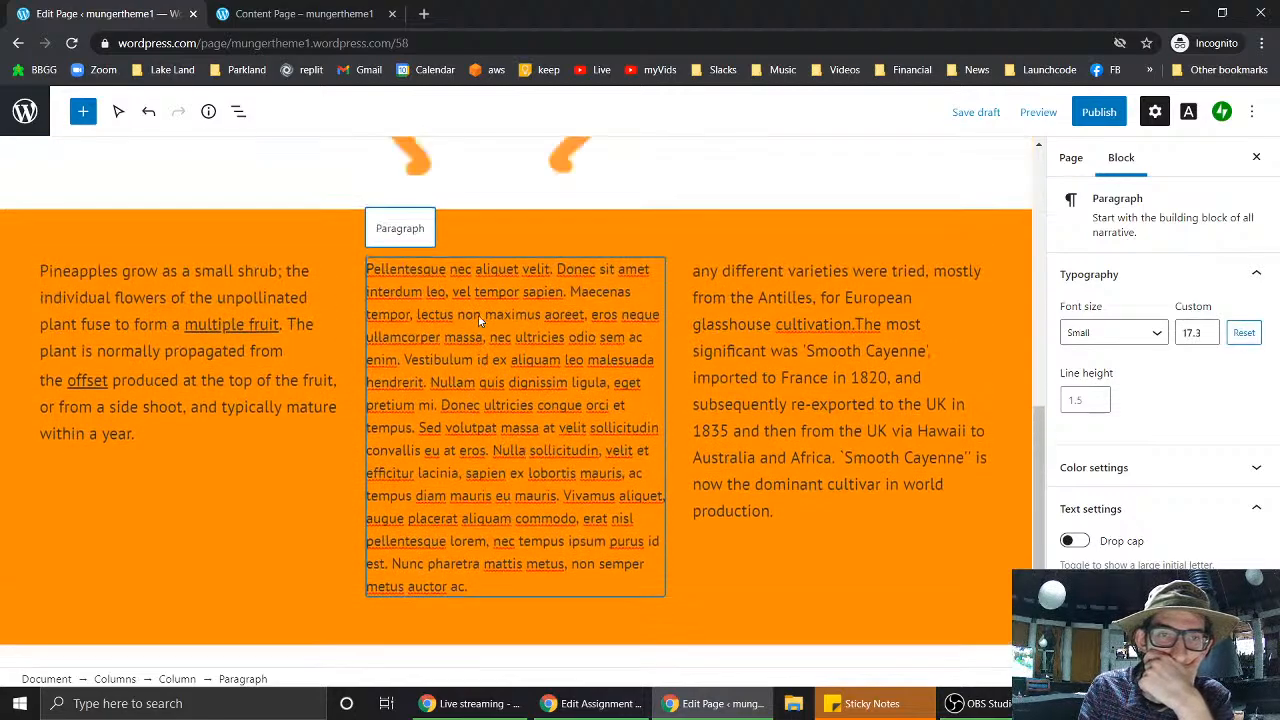
- Insert a new empty block after the Lorem Ipsum paragraph, ready for a block type
right_click(479, 331)
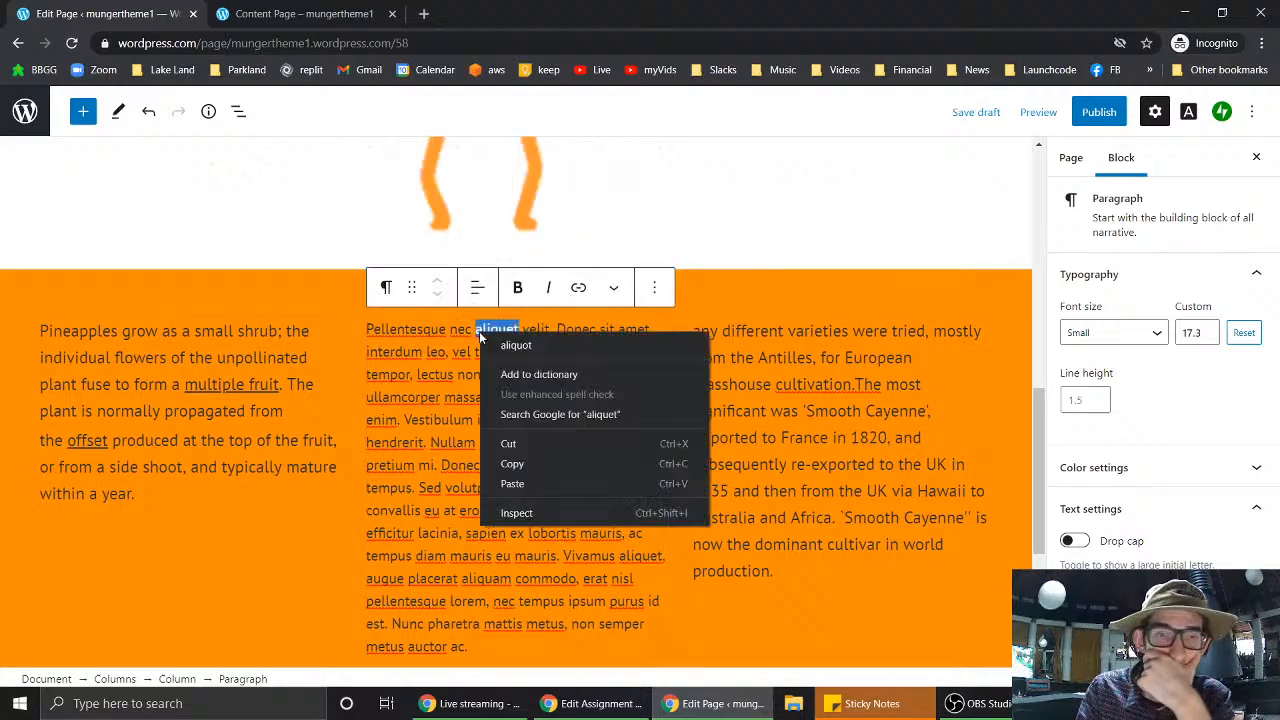
left_click(662, 296)
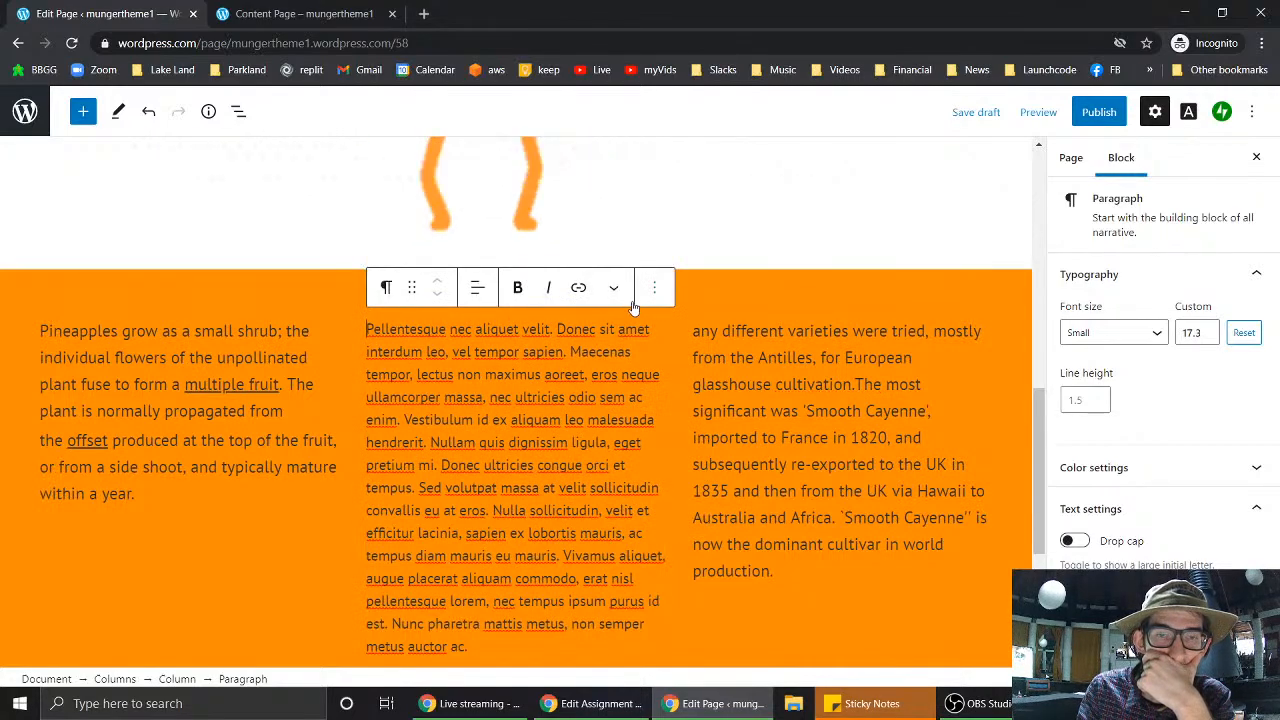
left_click(654, 287)
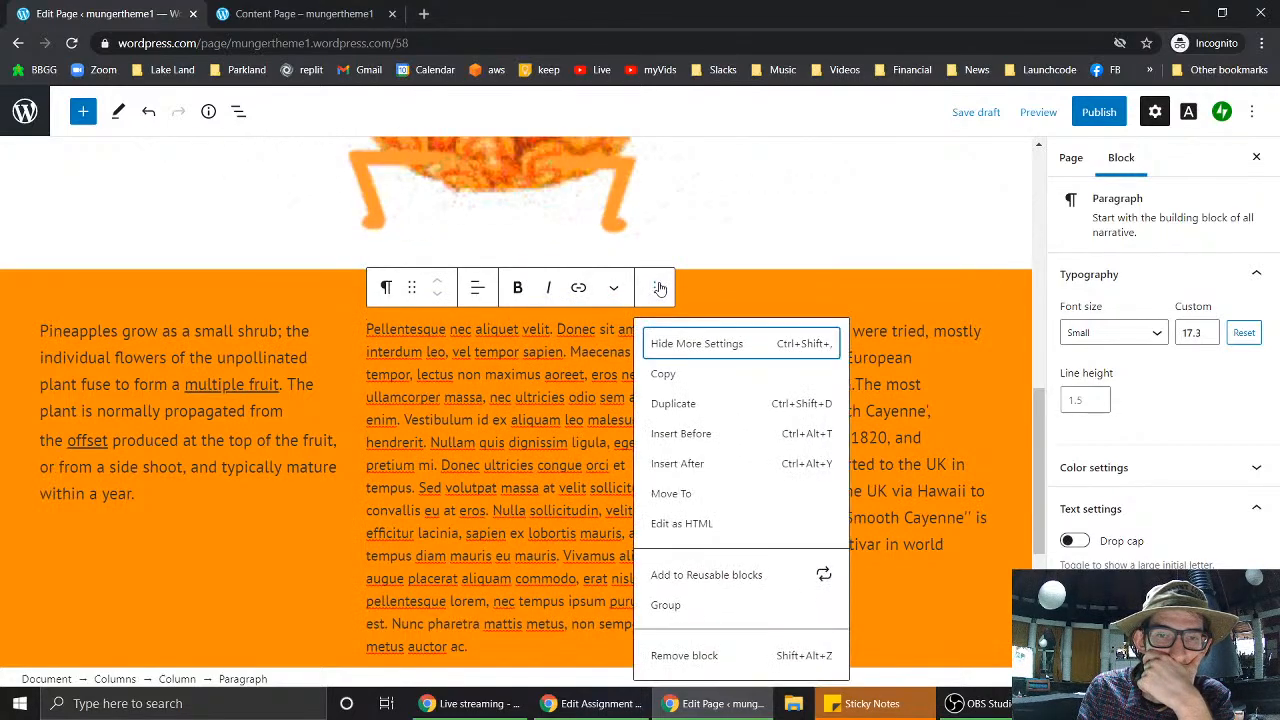
left_click(695, 465)
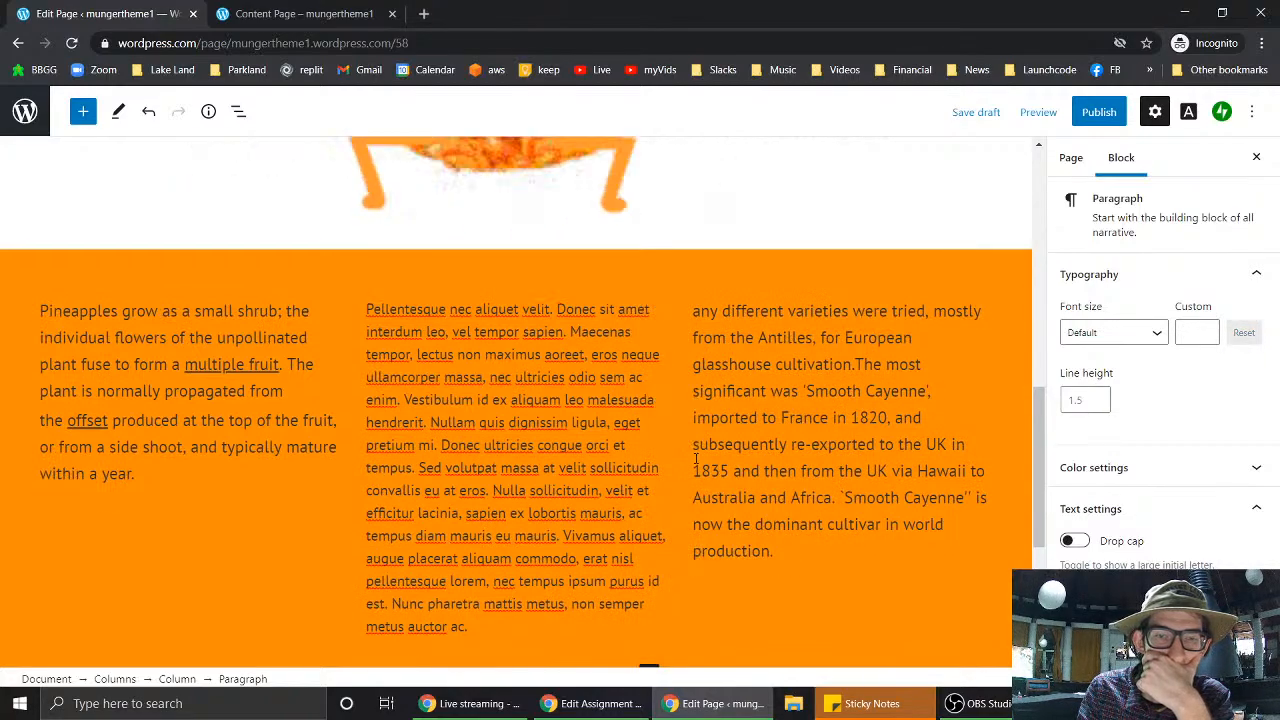
scroll(568, 473, "down", 3)
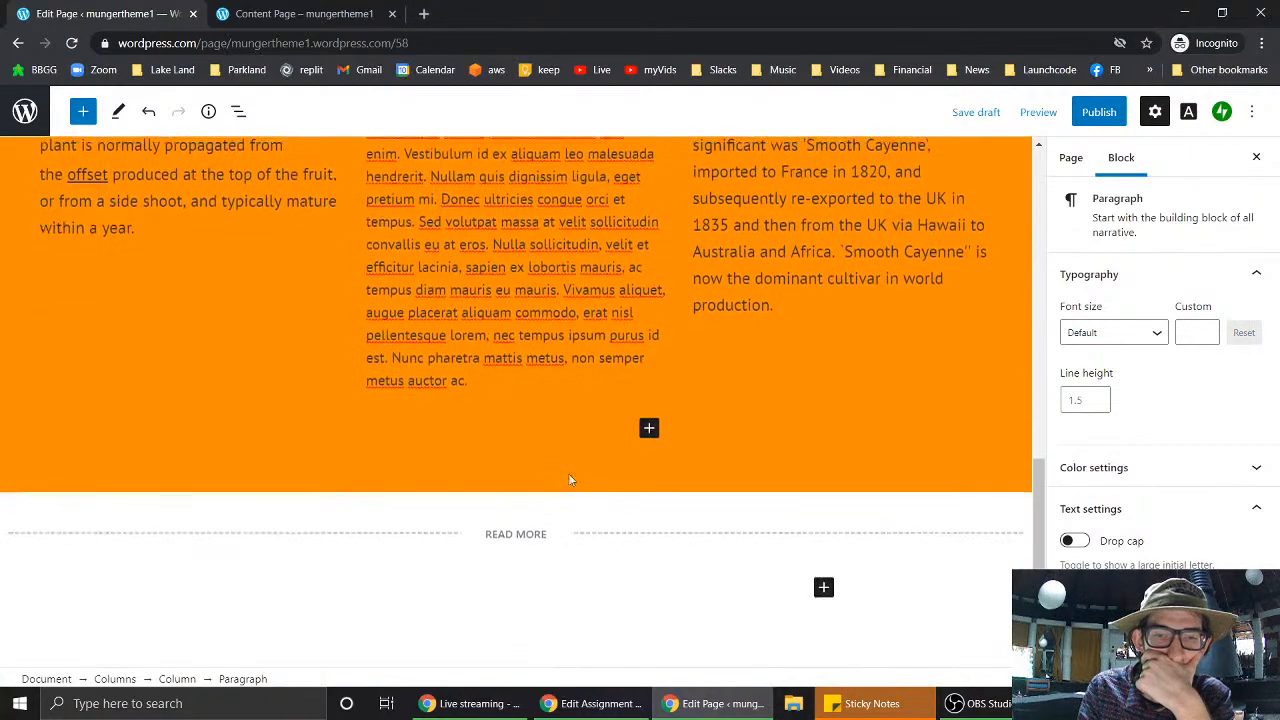
left_click(648, 428)
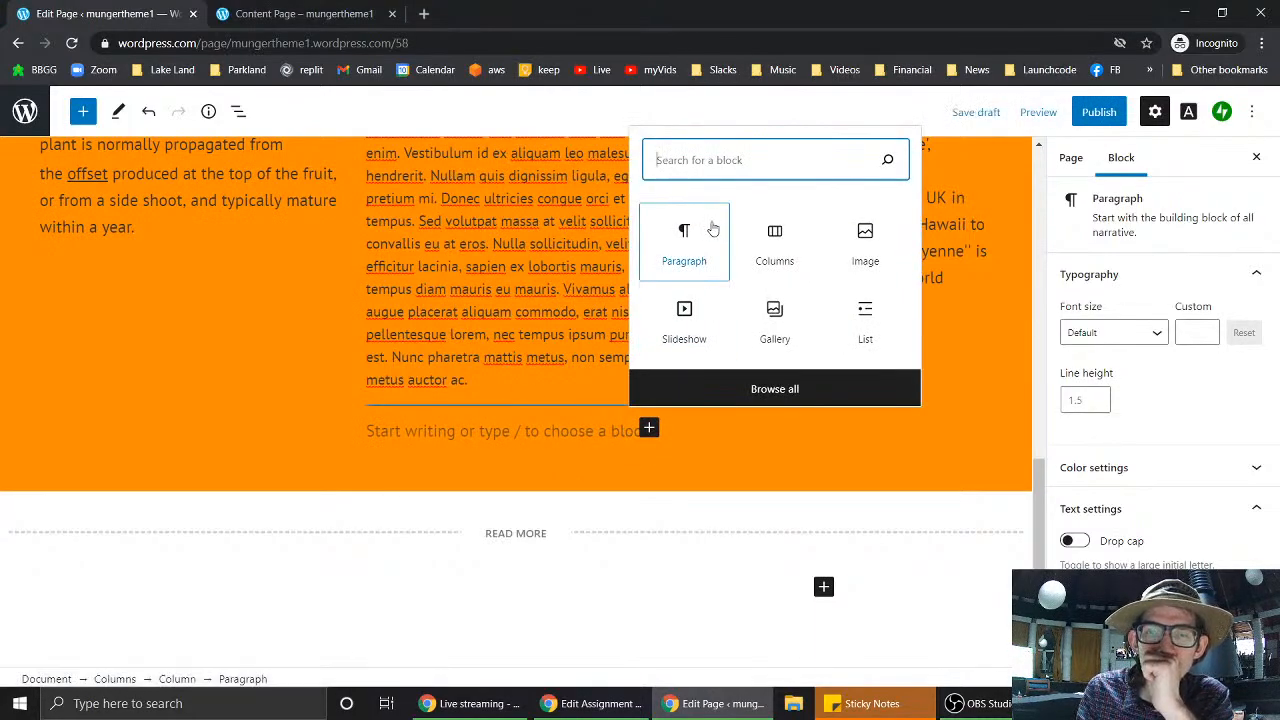
- Browse all blocks, scrolling the library through the Text, Media, Design and Widgets categories
left_click(777, 390)
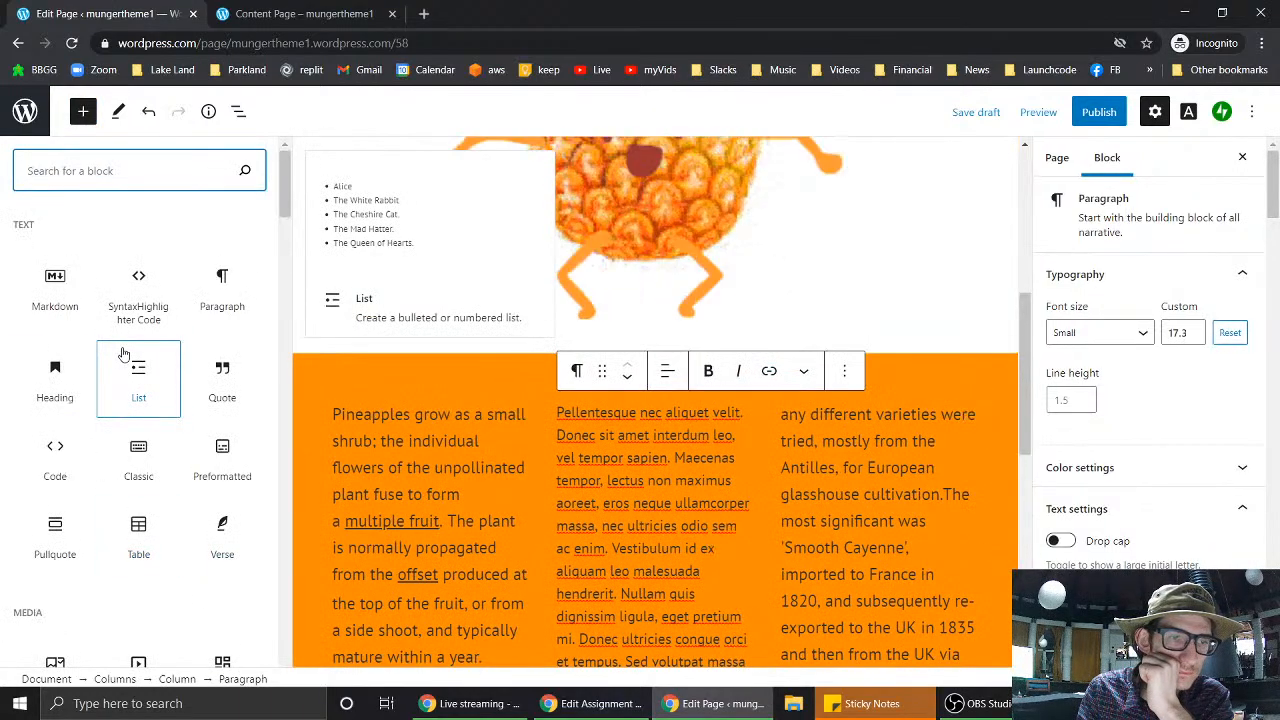
scroll(123, 355, "down", 5)
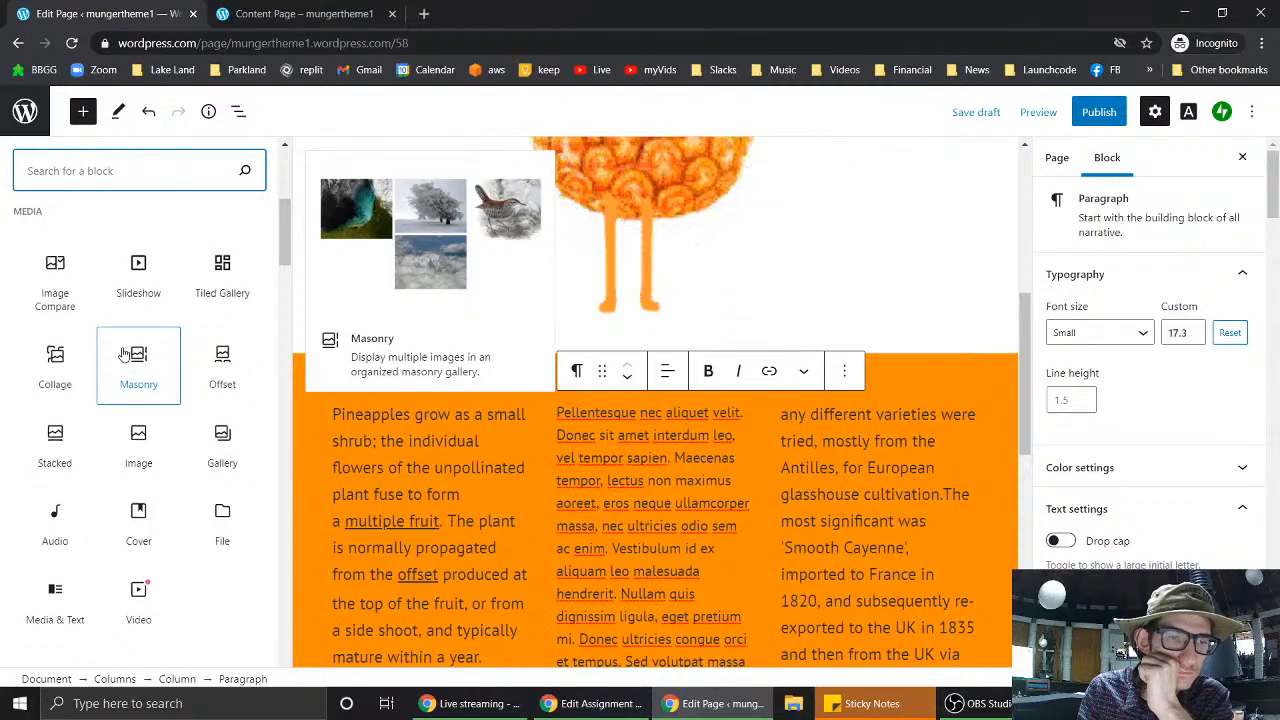
scroll(123, 355, "down", 4)
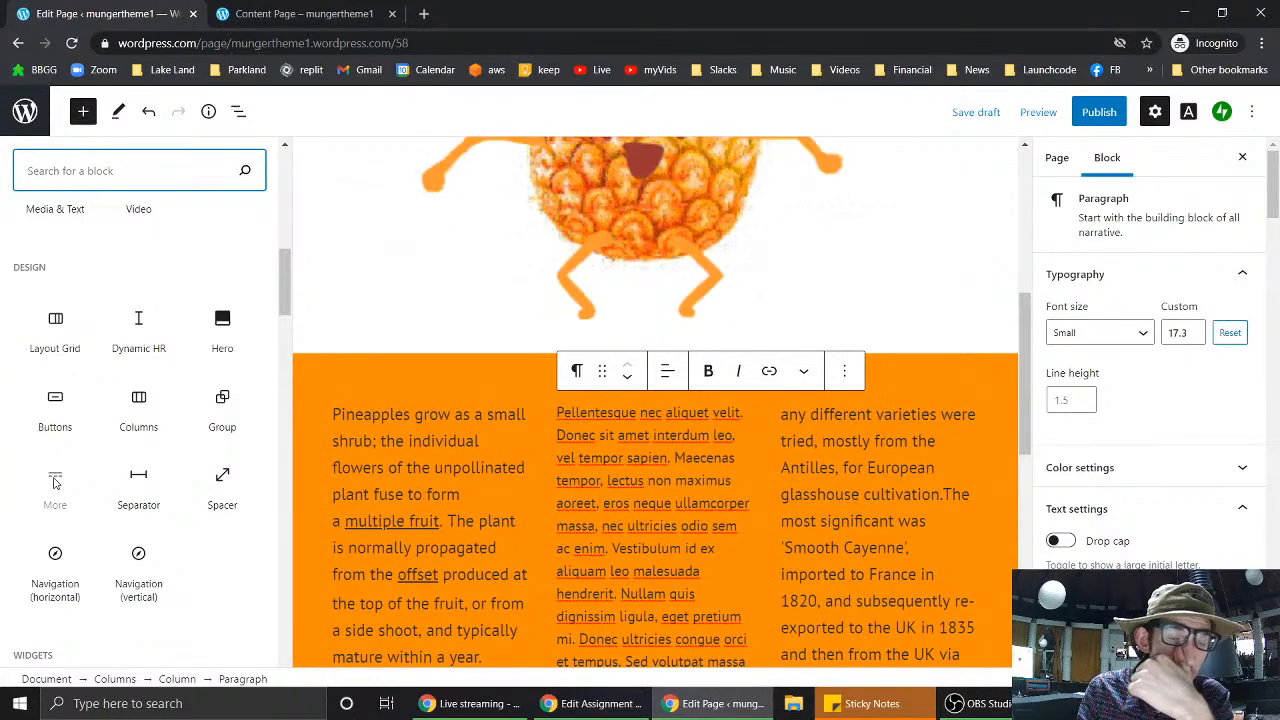
scroll(55, 483, "down", 1)
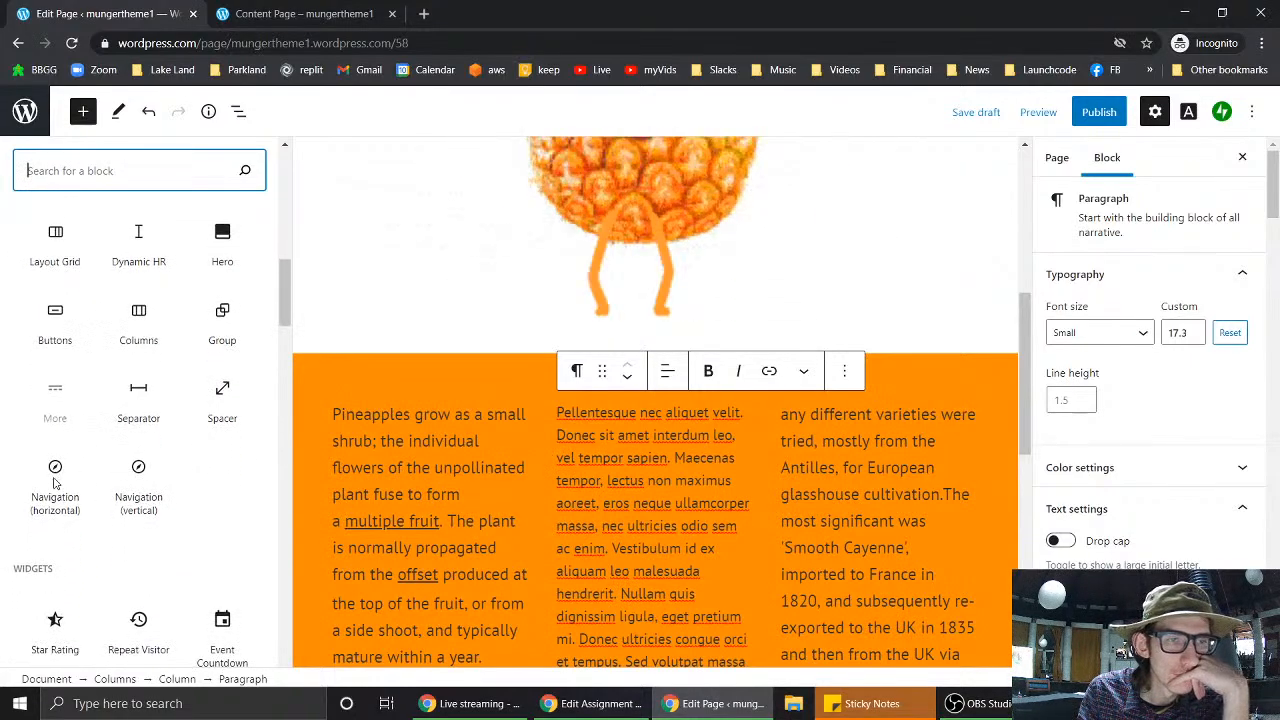
mouse_move(58, 236)
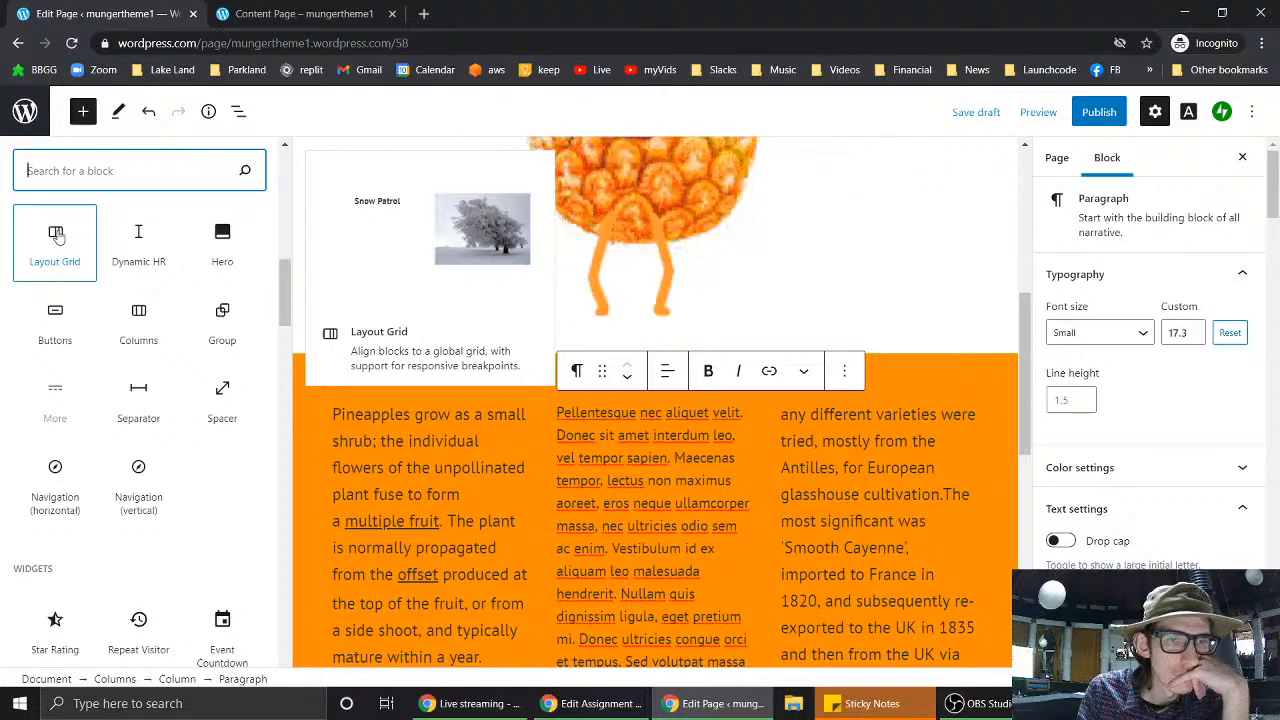
scroll(186, 508, "down", 3)
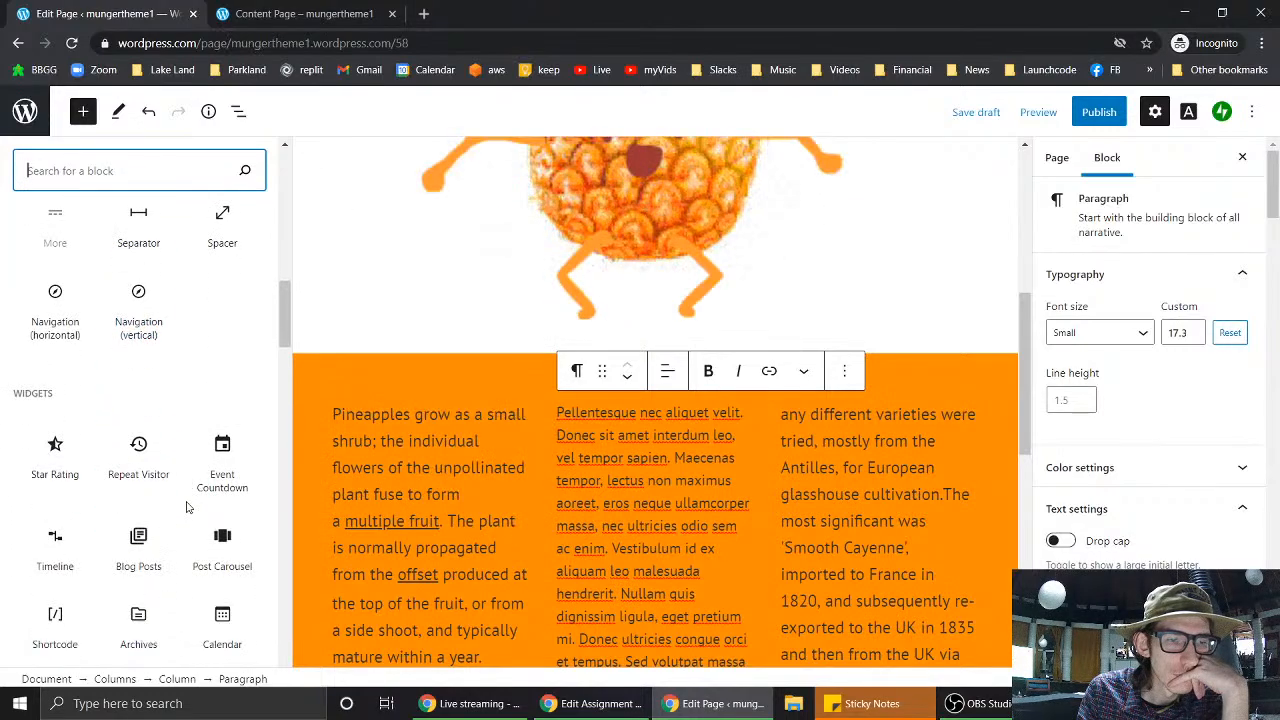
scroll(186, 508, "down", 2)
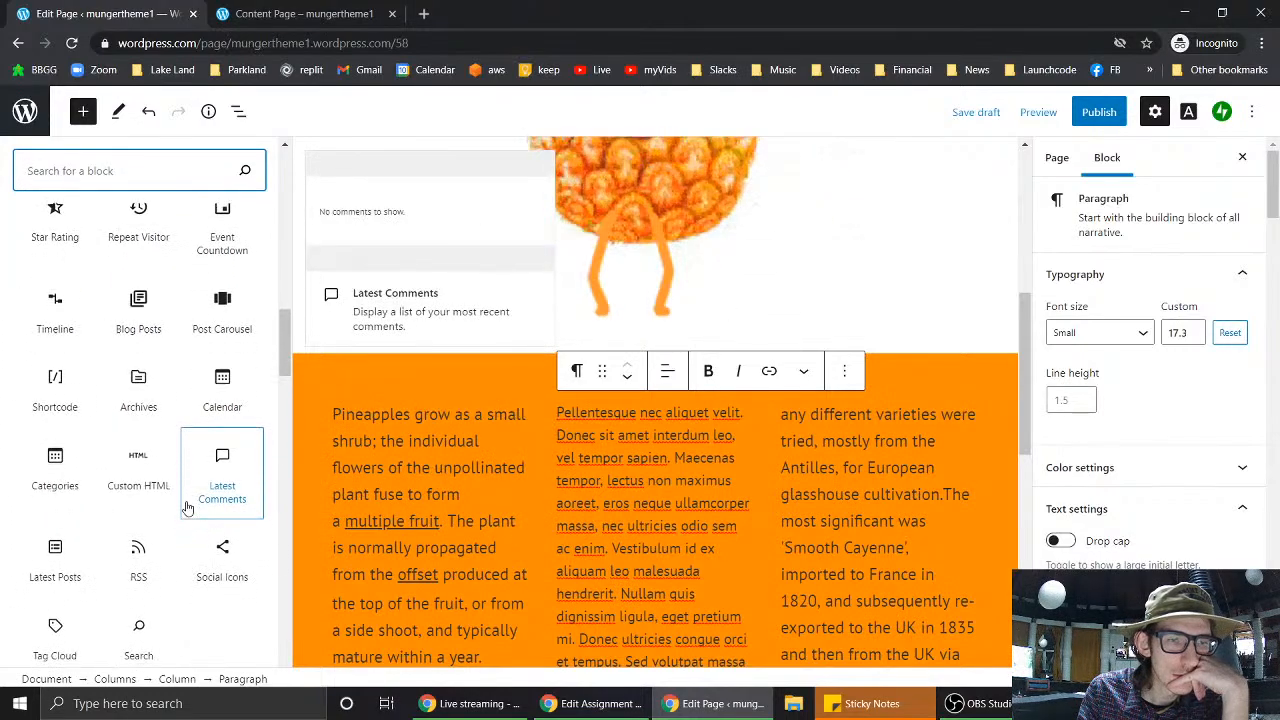
mouse_move(139, 385)
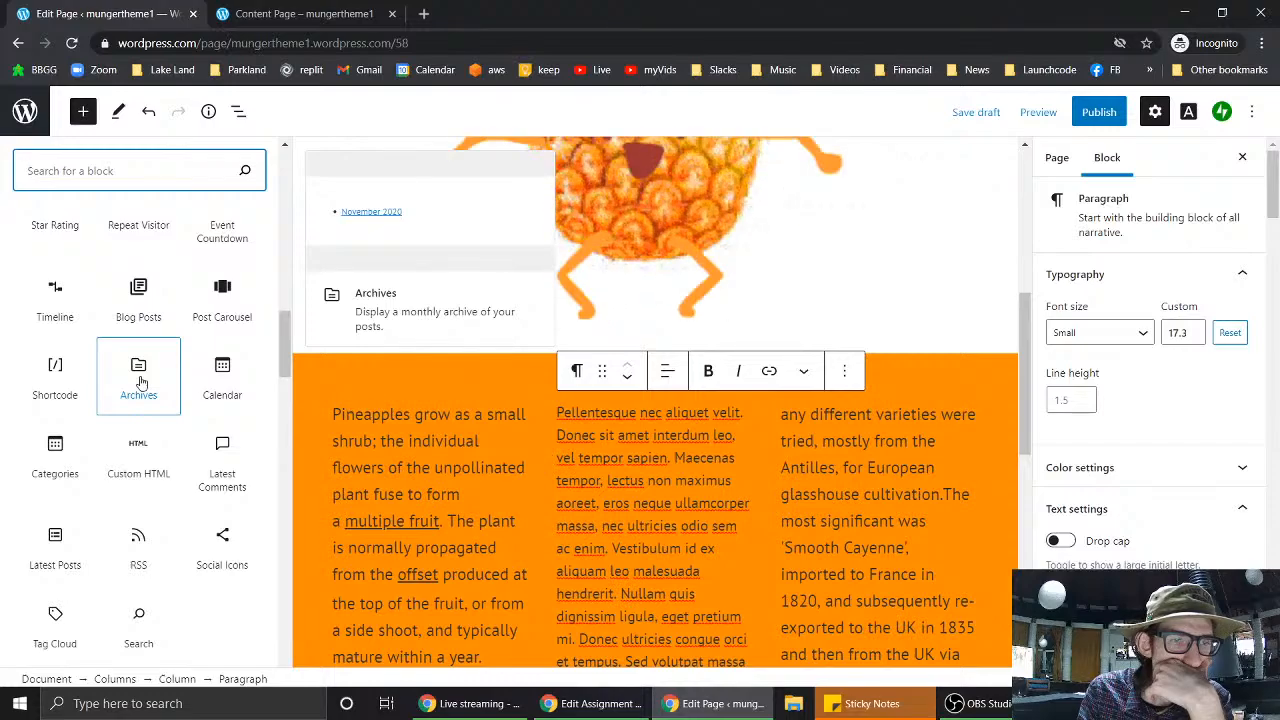
scroll(141, 383, "down", 1)
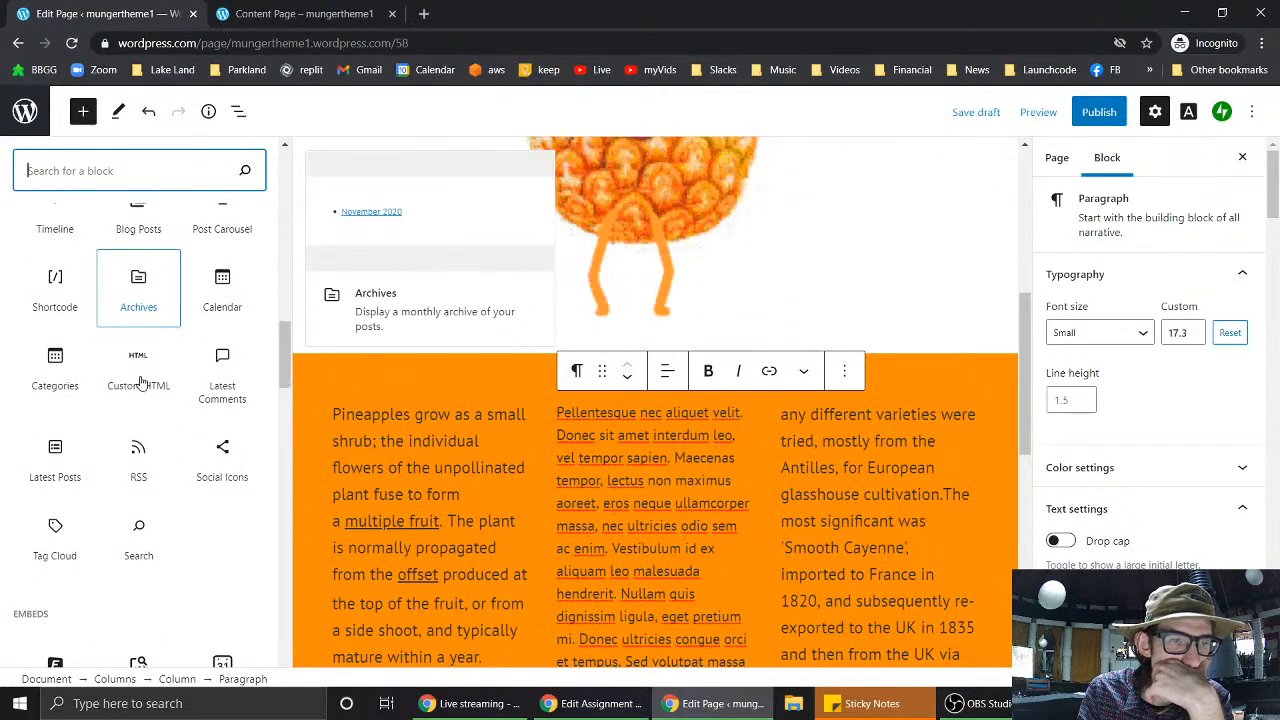
- Scroll past the Embeds, Earn and Grow blocks, then search the library for 'form'
mouse_move(145, 453)
scroll(145, 453, "down", 2)
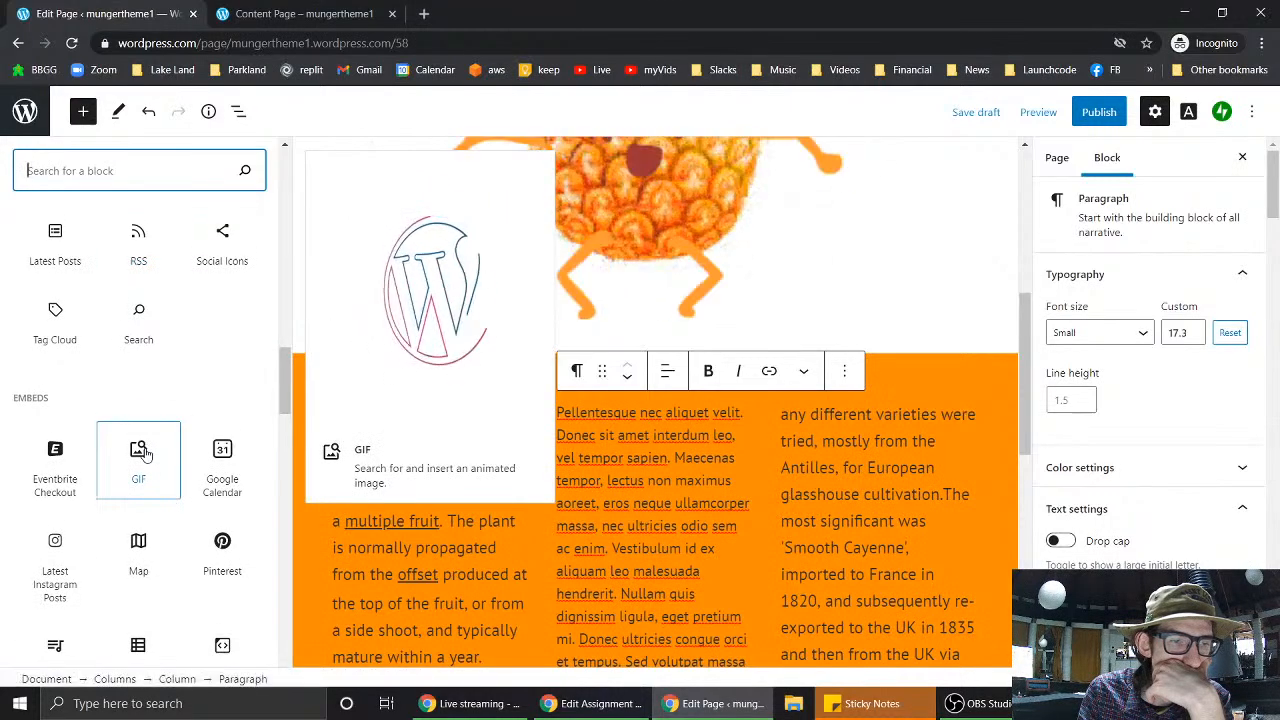
scroll(145, 453, "down", 2)
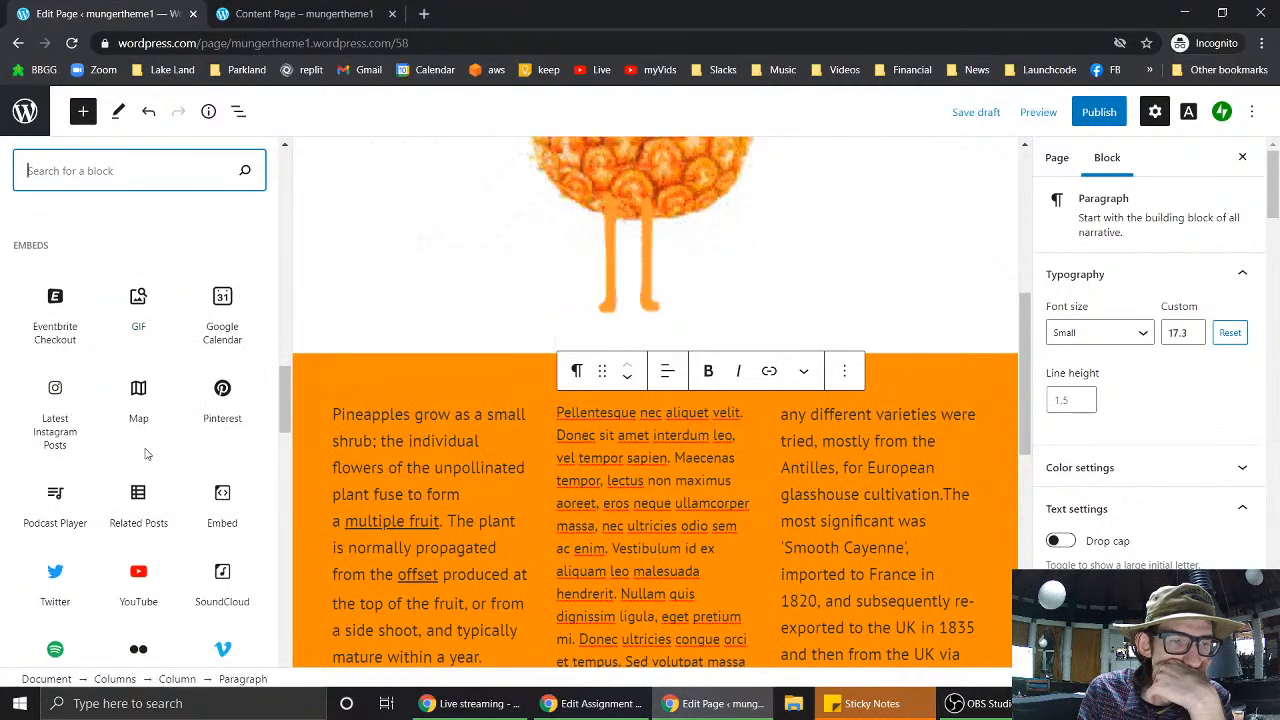
scroll(145, 453, "down", 3)
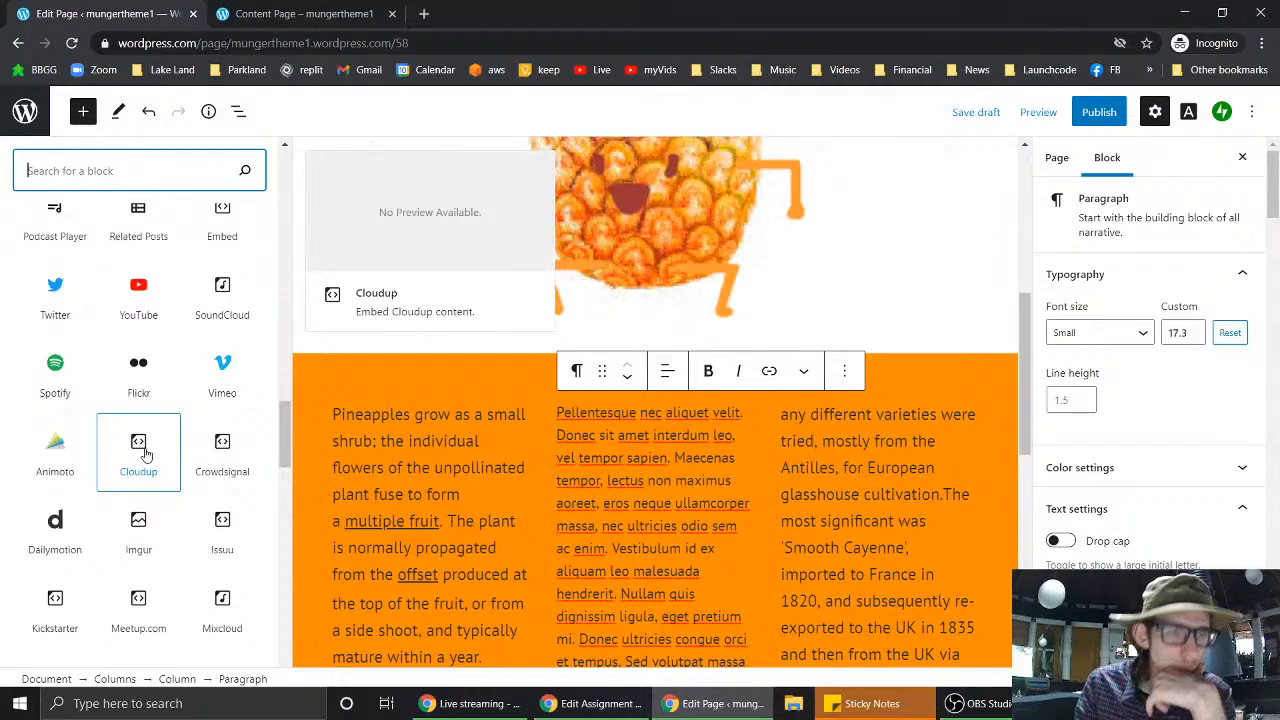
scroll(145, 455, "down", 5)
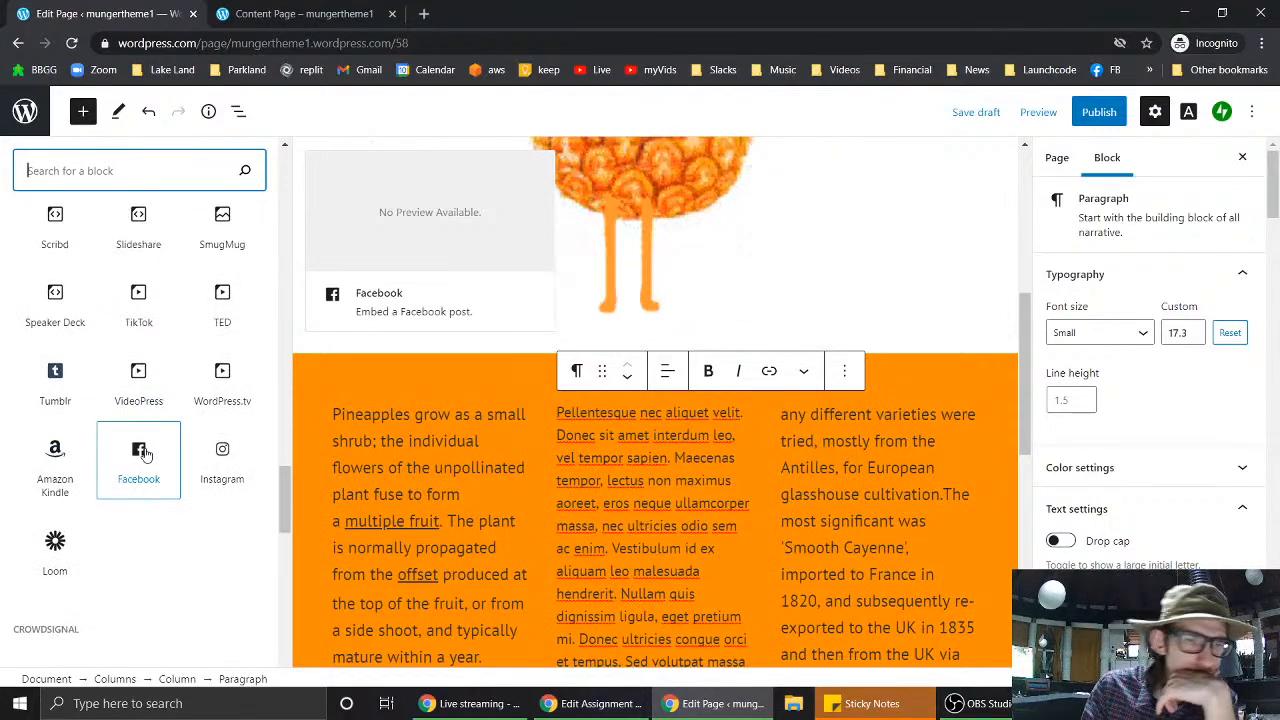
scroll(145, 455, "down", 3)
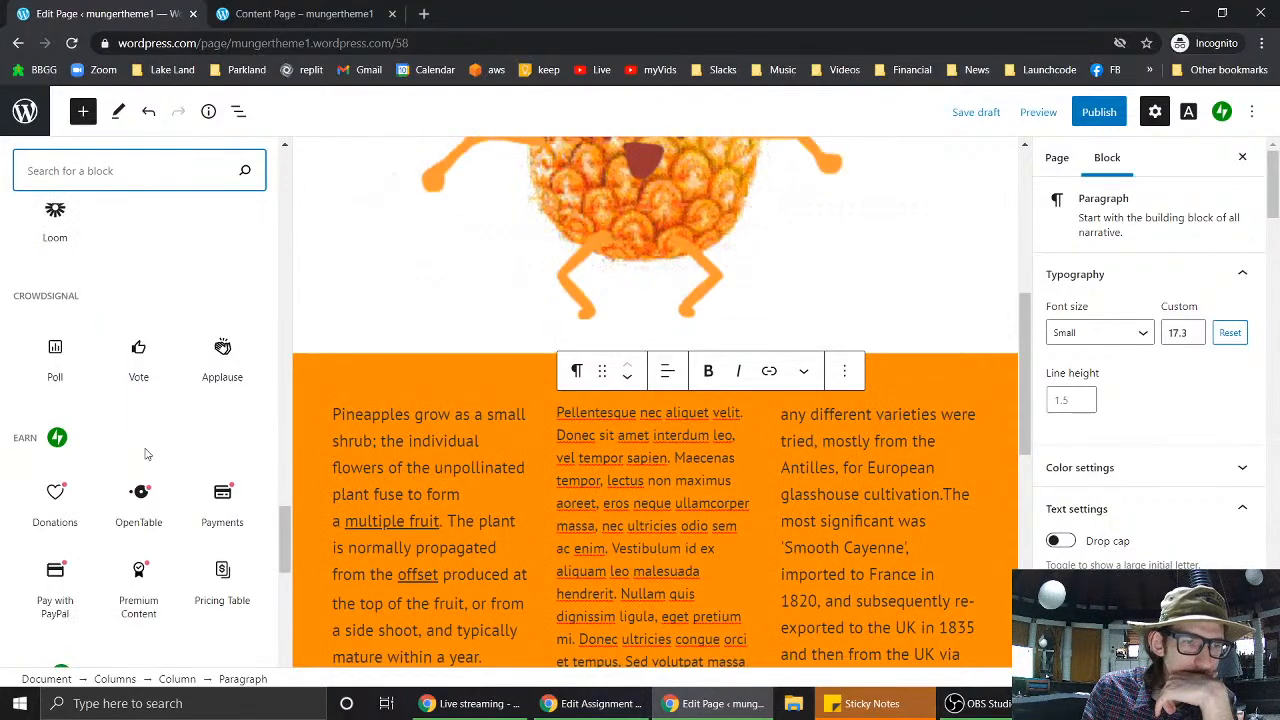
scroll(223, 645, "down", 2)
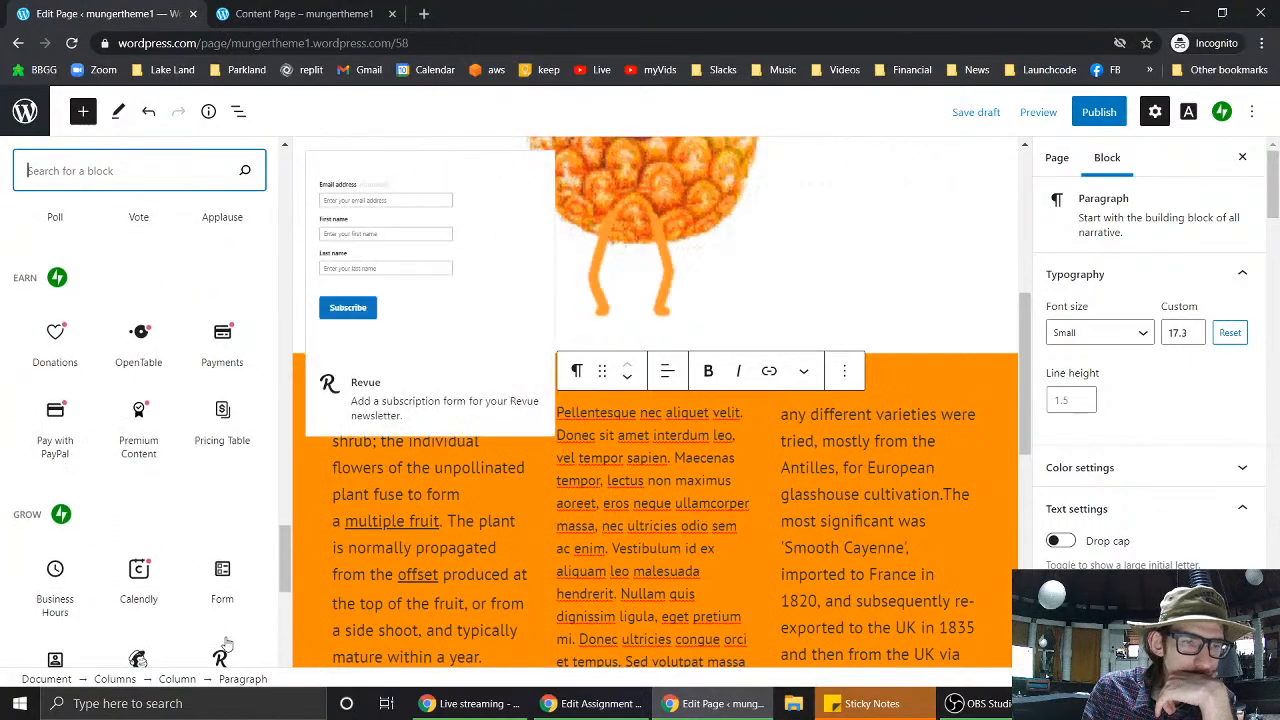
scroll(226, 645, "down", 2)
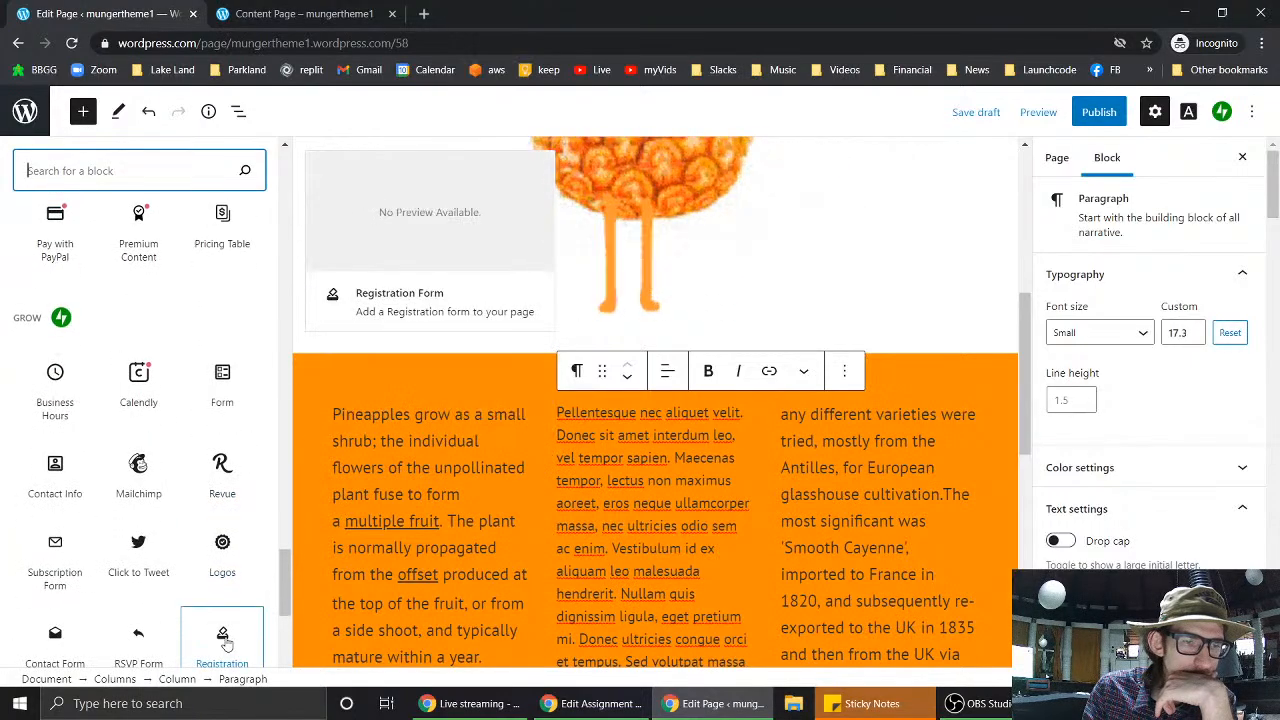
left_click(285, 588)
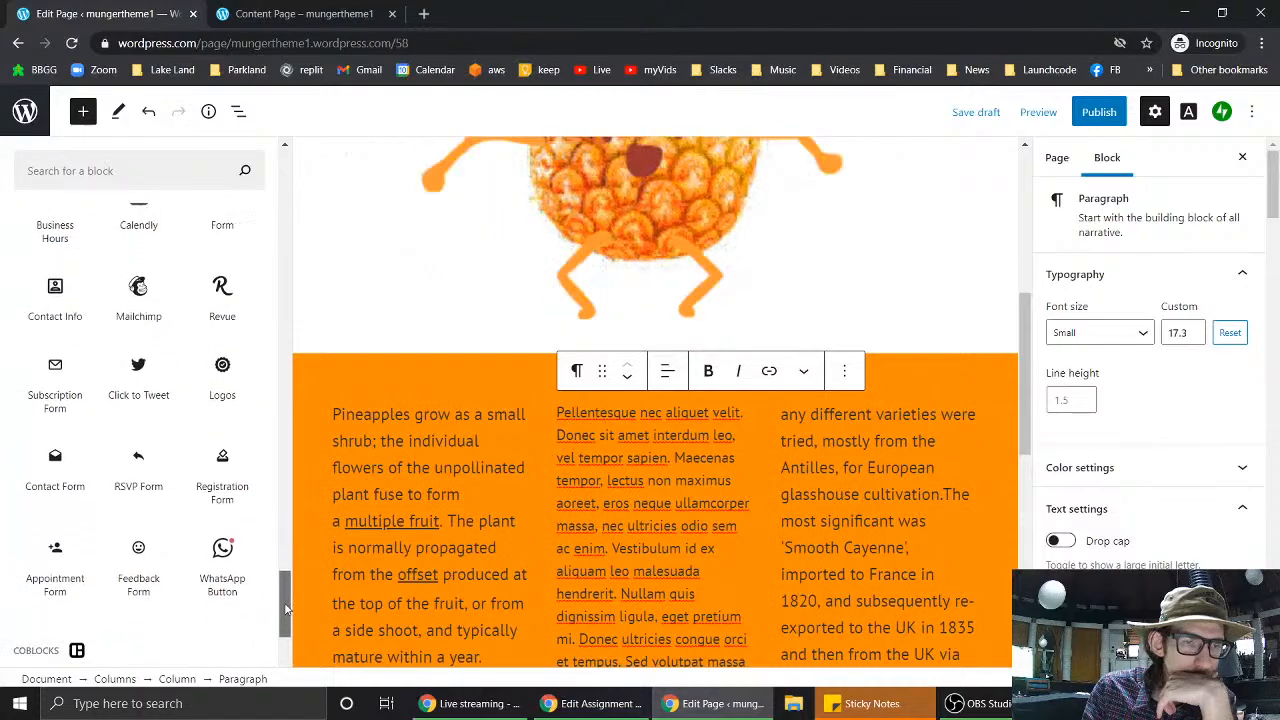
left_click_drag(285, 600, 288, 484)
left_click(166, 170)
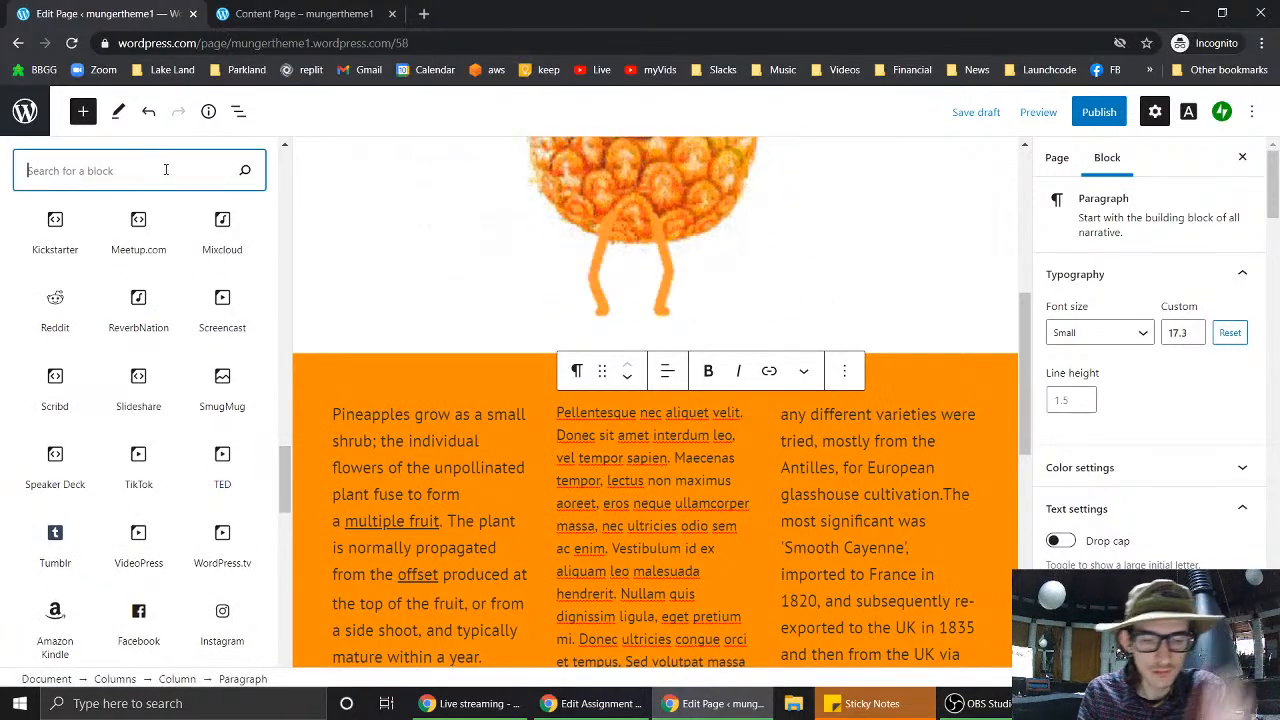
type("form")
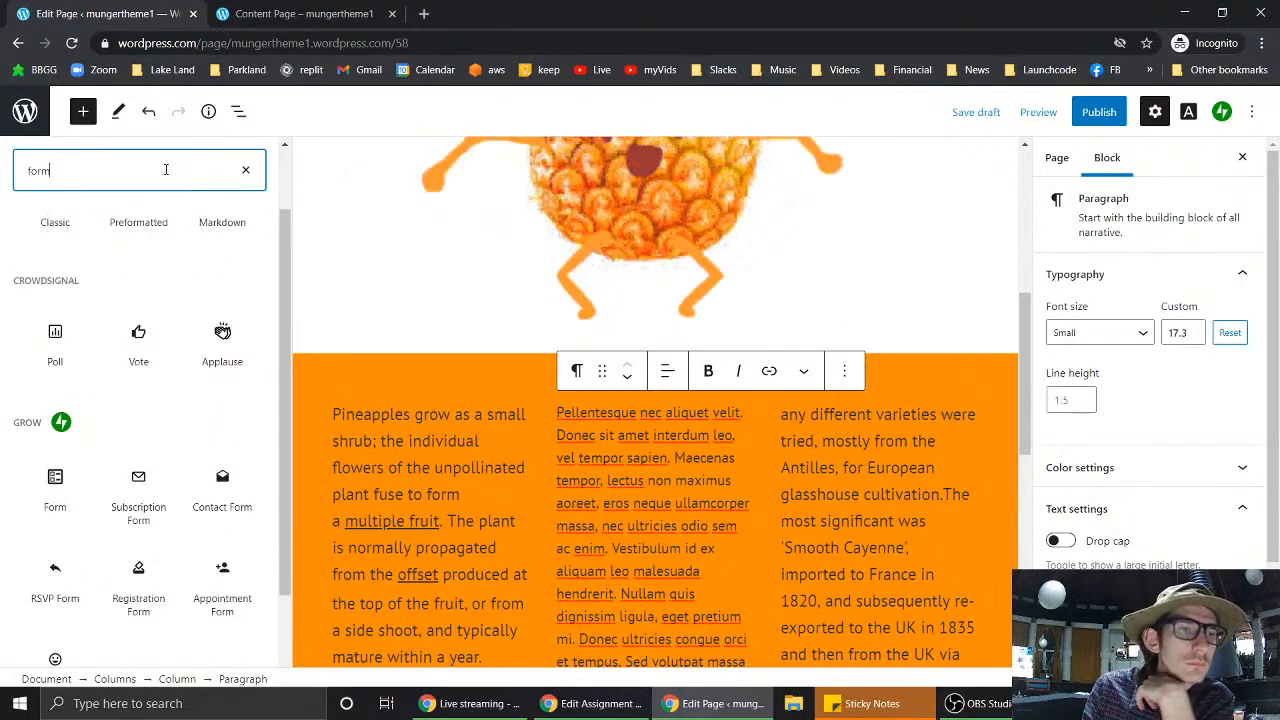
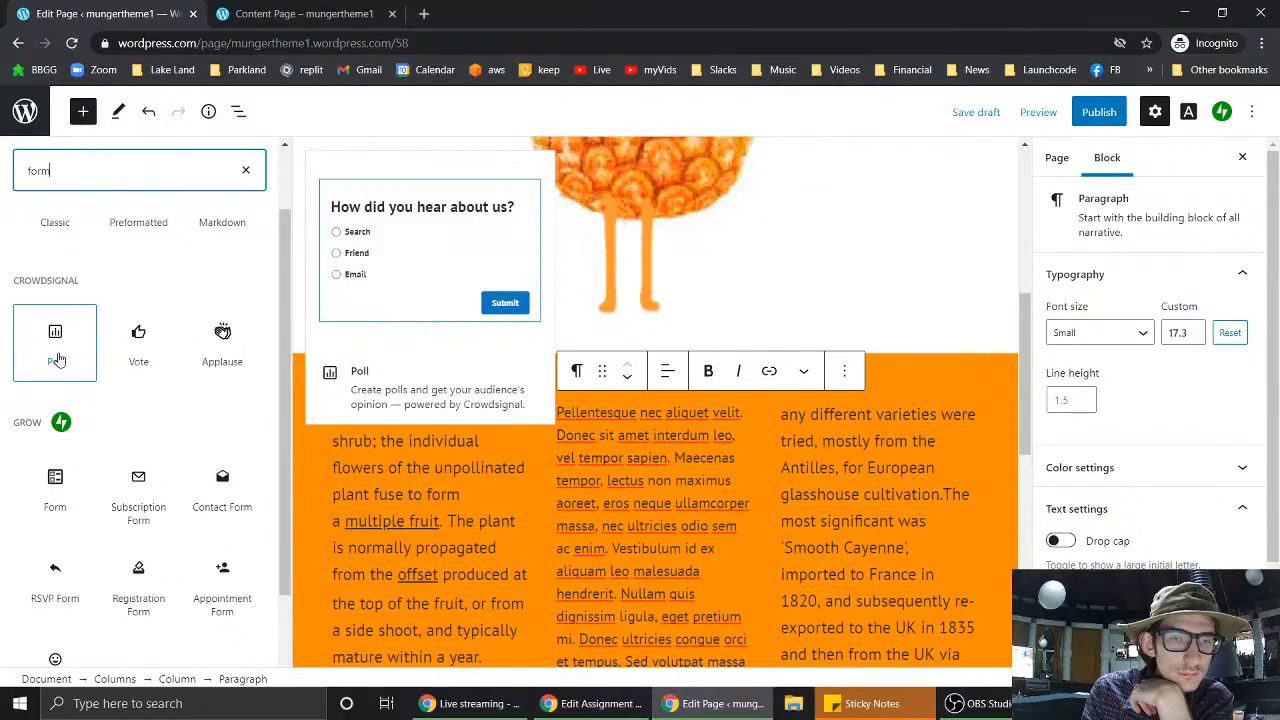
- Insert a Form block at the end of the Content Page, then switch to the Canvas assignment
left_click(53, 346)
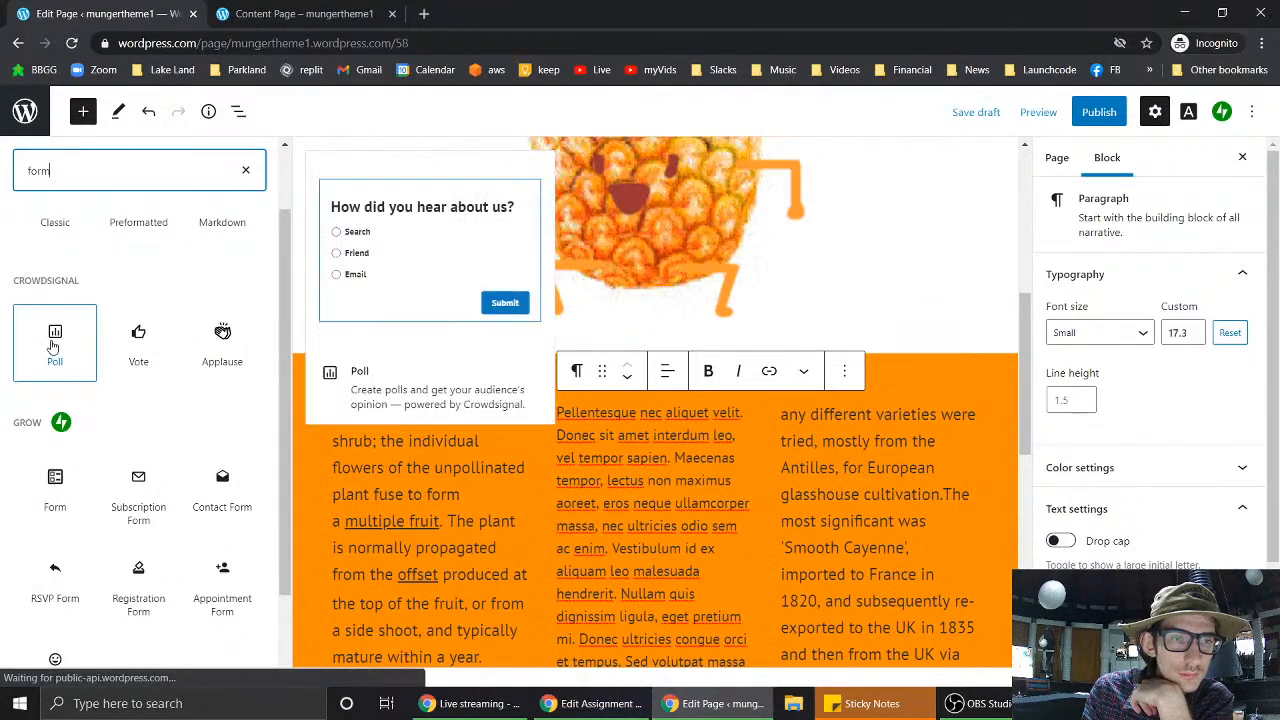
scroll(643, 565, "down", 3)
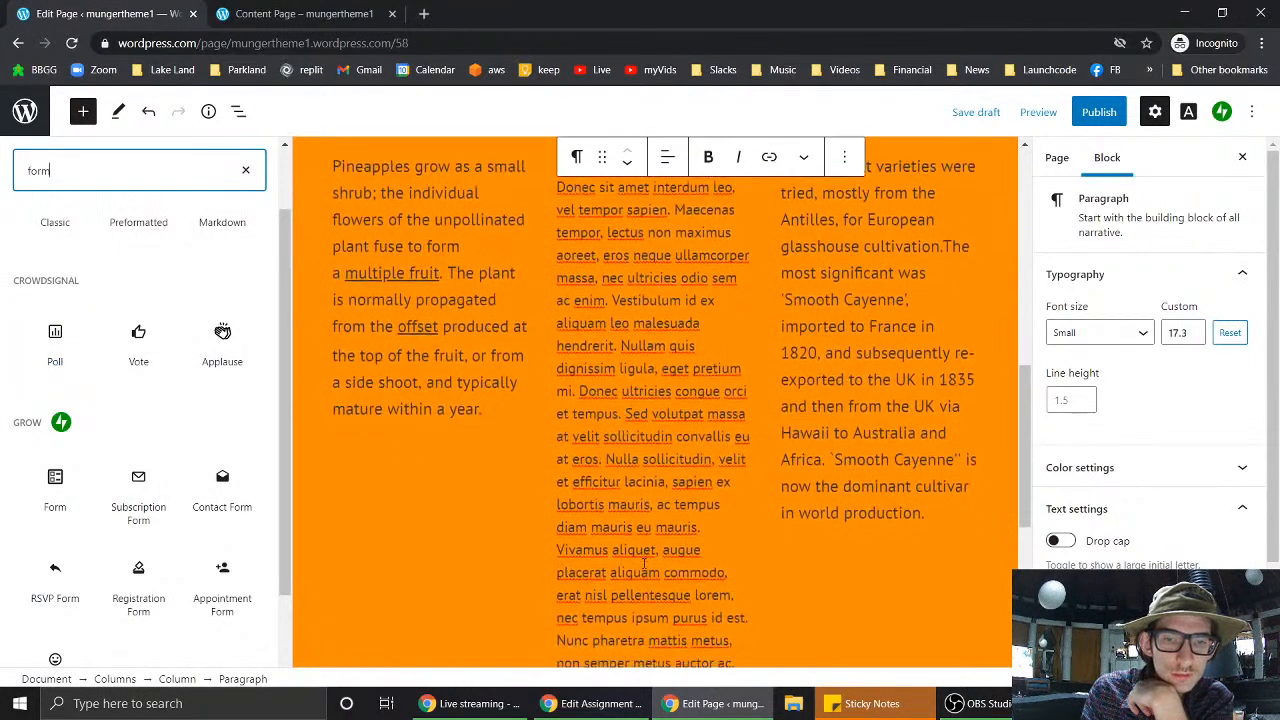
scroll(643, 565, "down", 3)
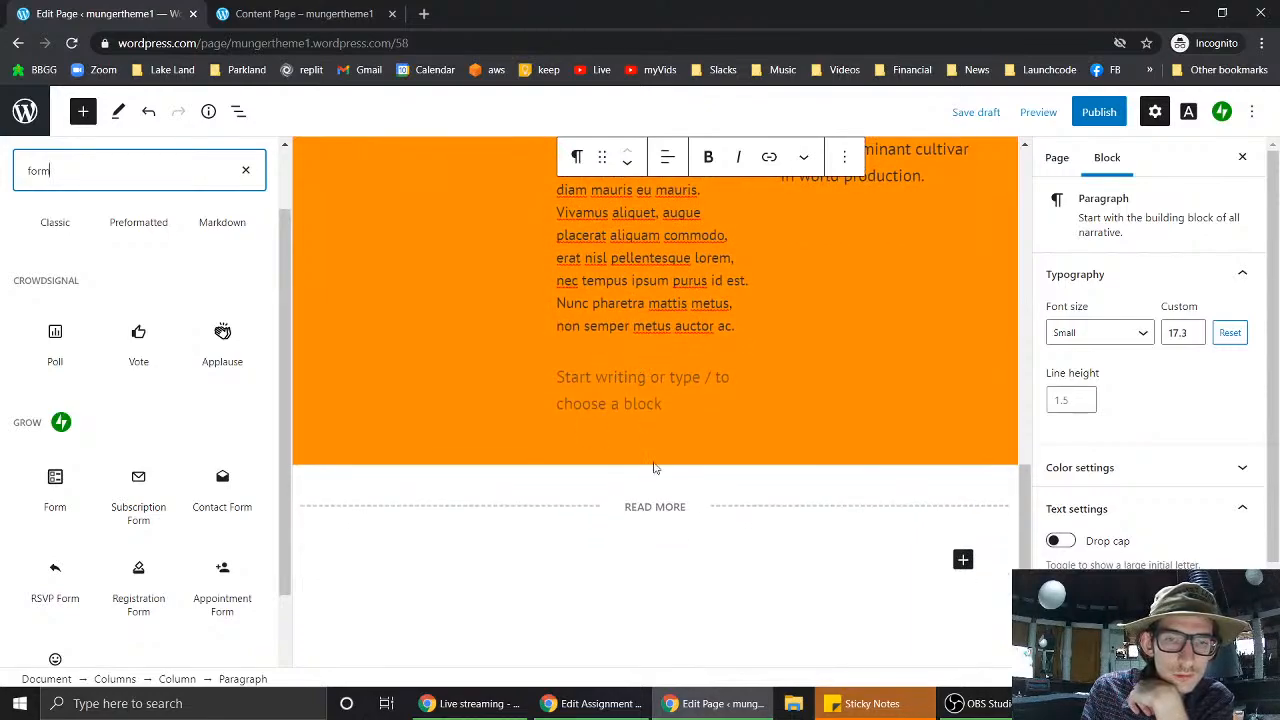
left_click(963, 556)
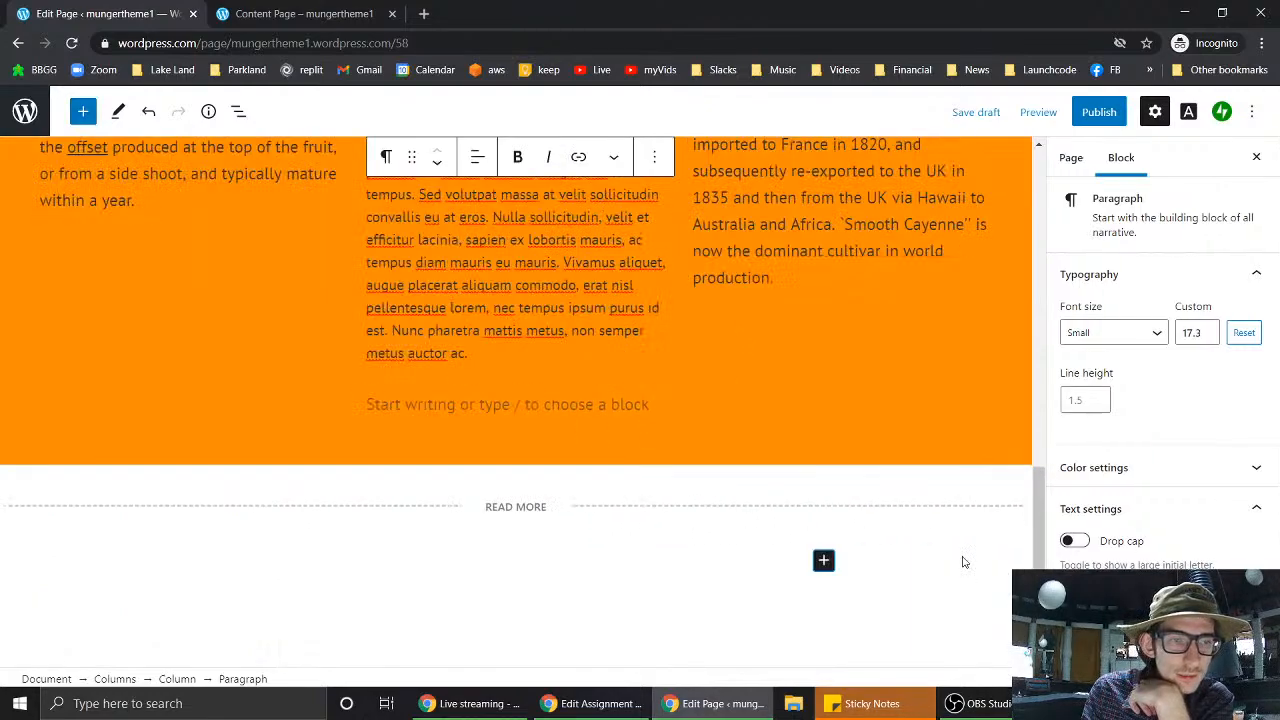
left_click(823, 561)
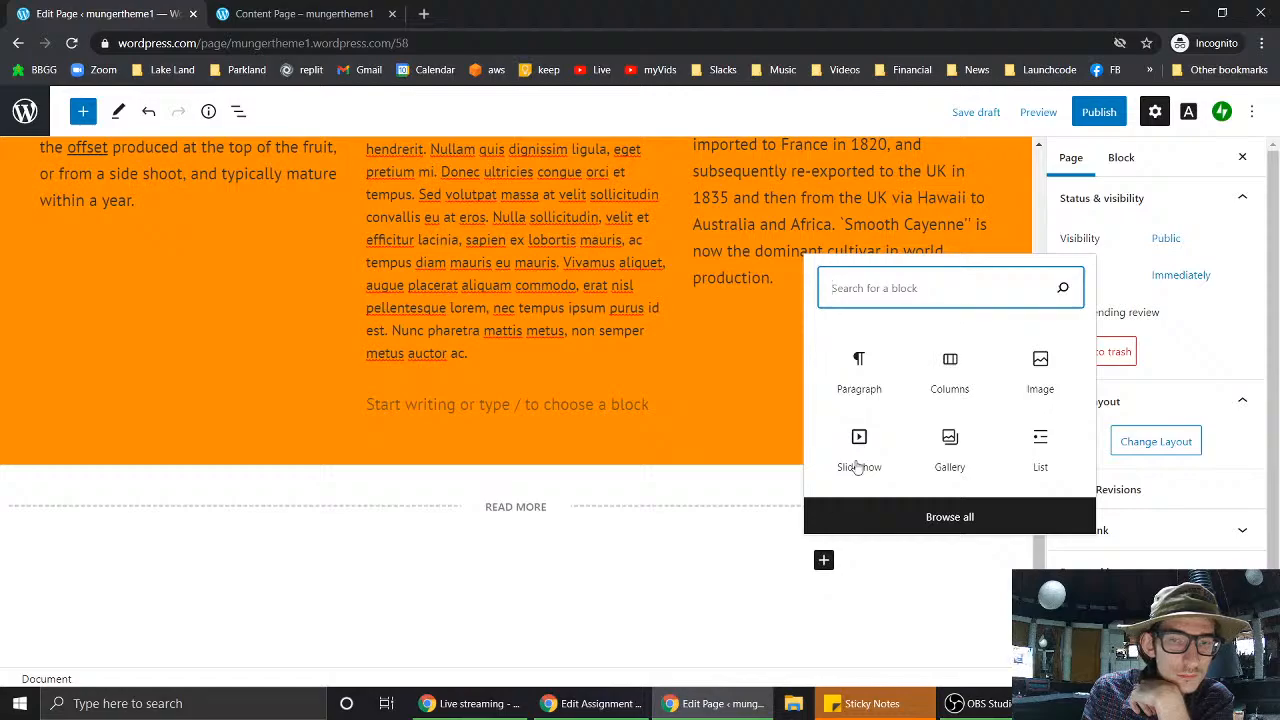
type("form")
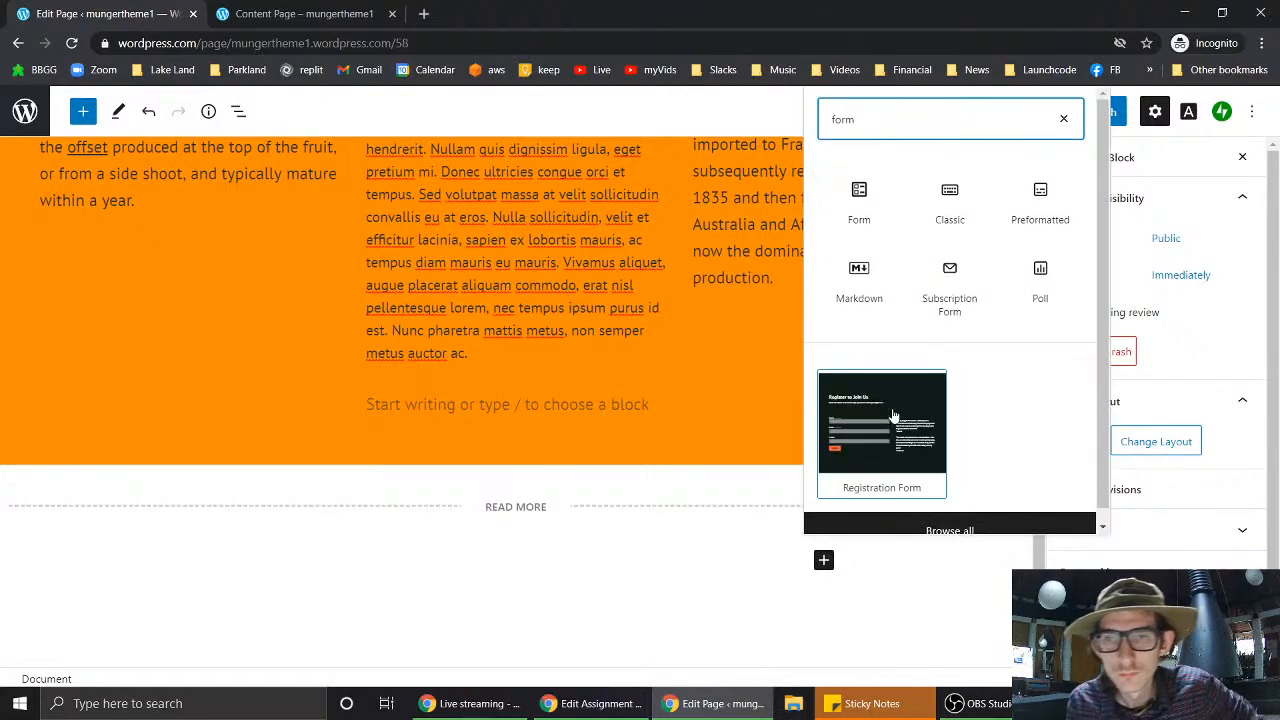
left_click(857, 207)
scroll(588, 204, "up", 1)
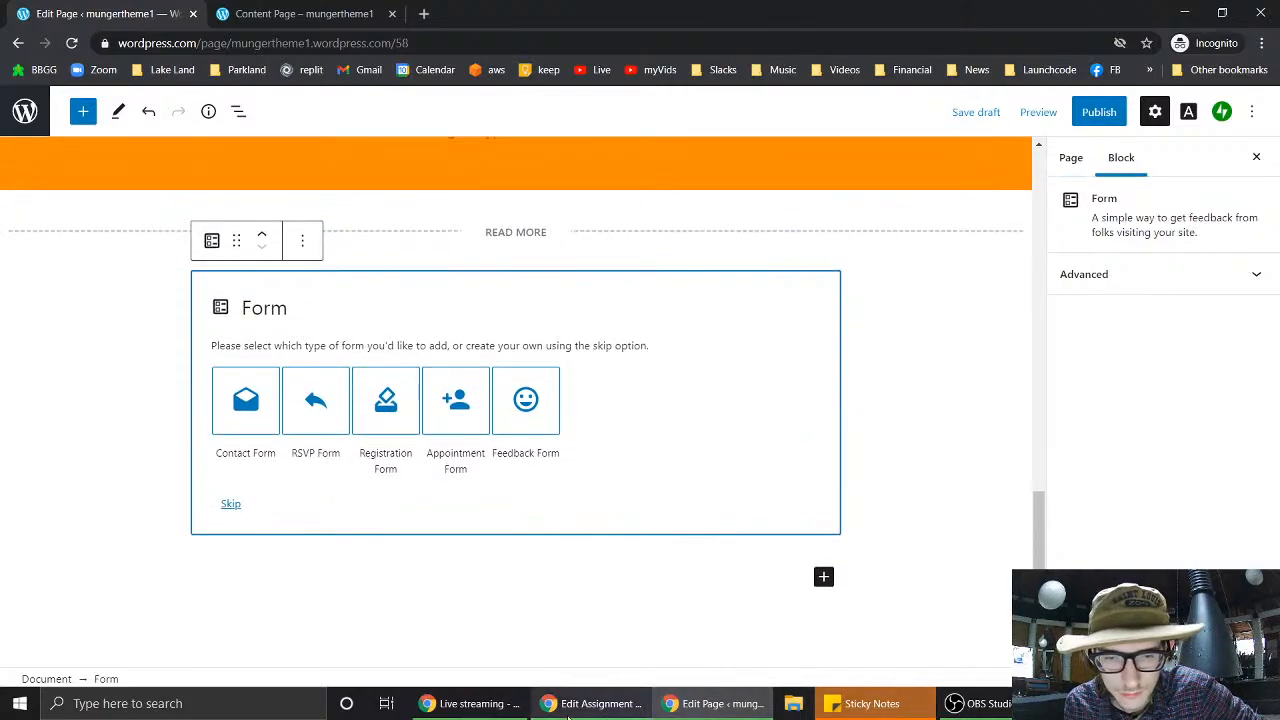
left_click(622, 706)
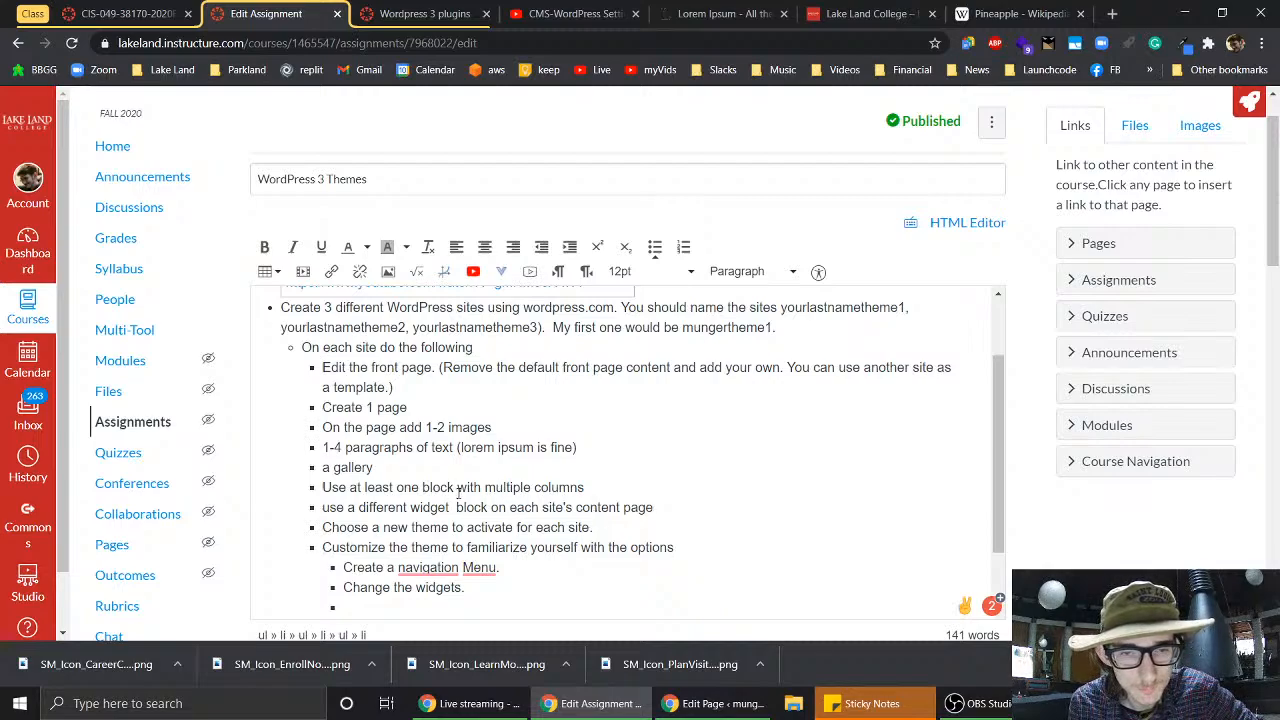
- Add the requirement 'add a form' after the widget bullet and delete the empty sub-bullet
key("Return")
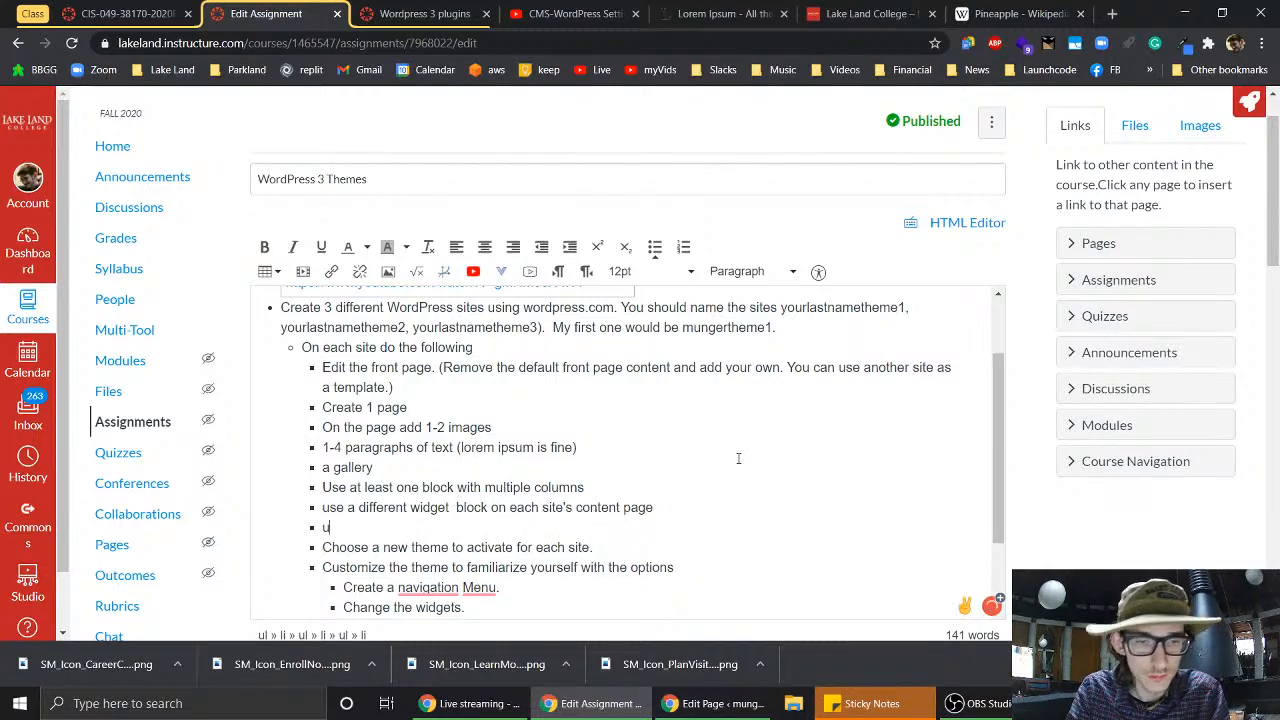
type("use")
key("BackSpace")
key("BackSpace")
key("BackSpace")
type("adde")
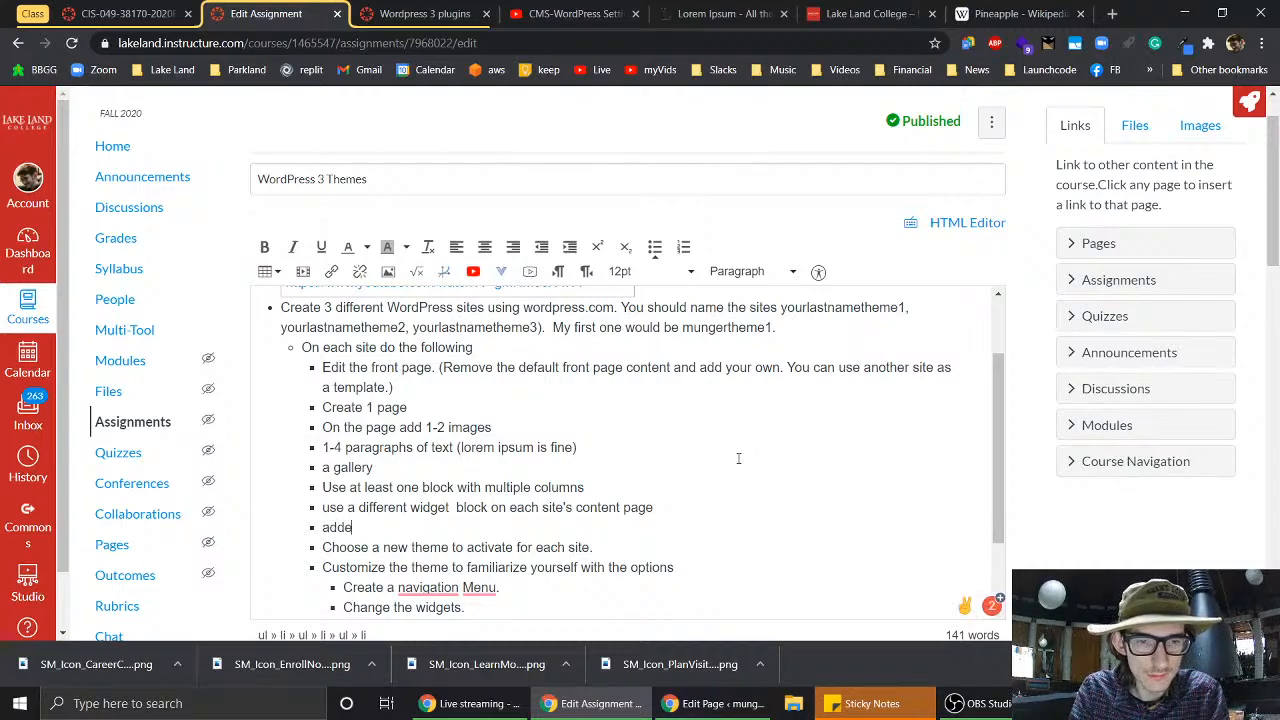
type("d a form")
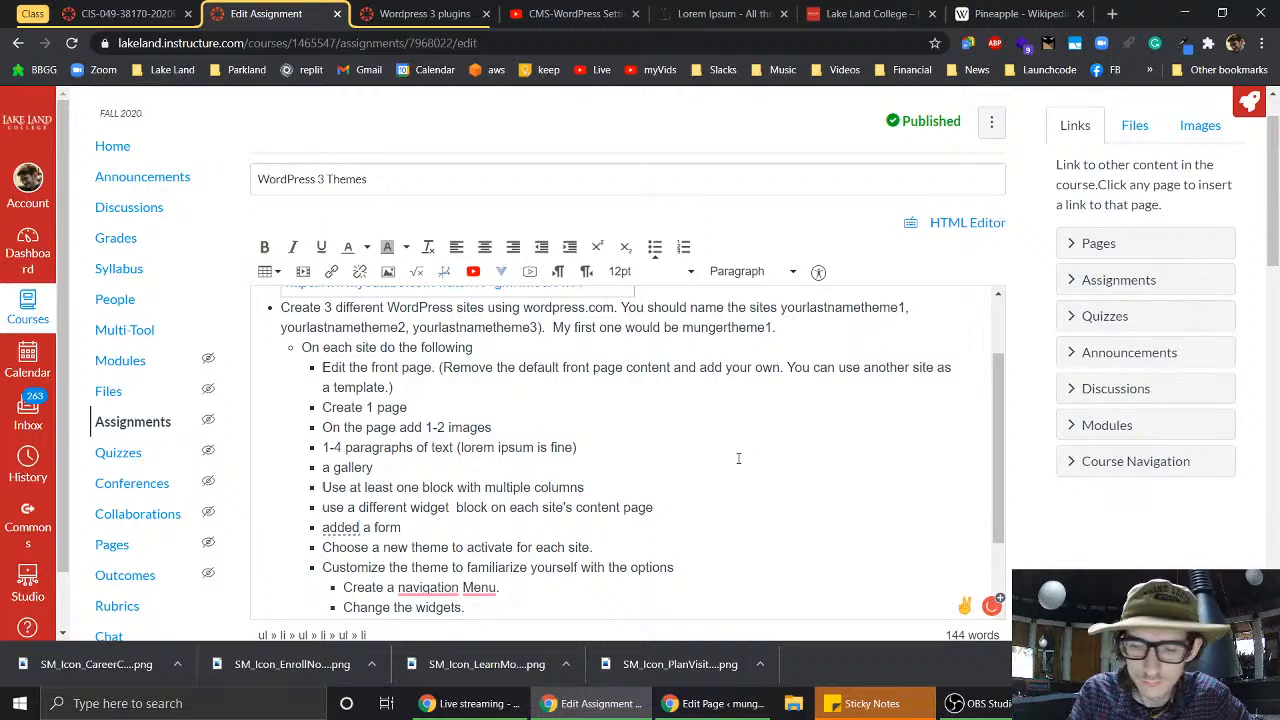
key("BackSpace")
key("BackSpace")
scroll(572, 522, "down", 2)
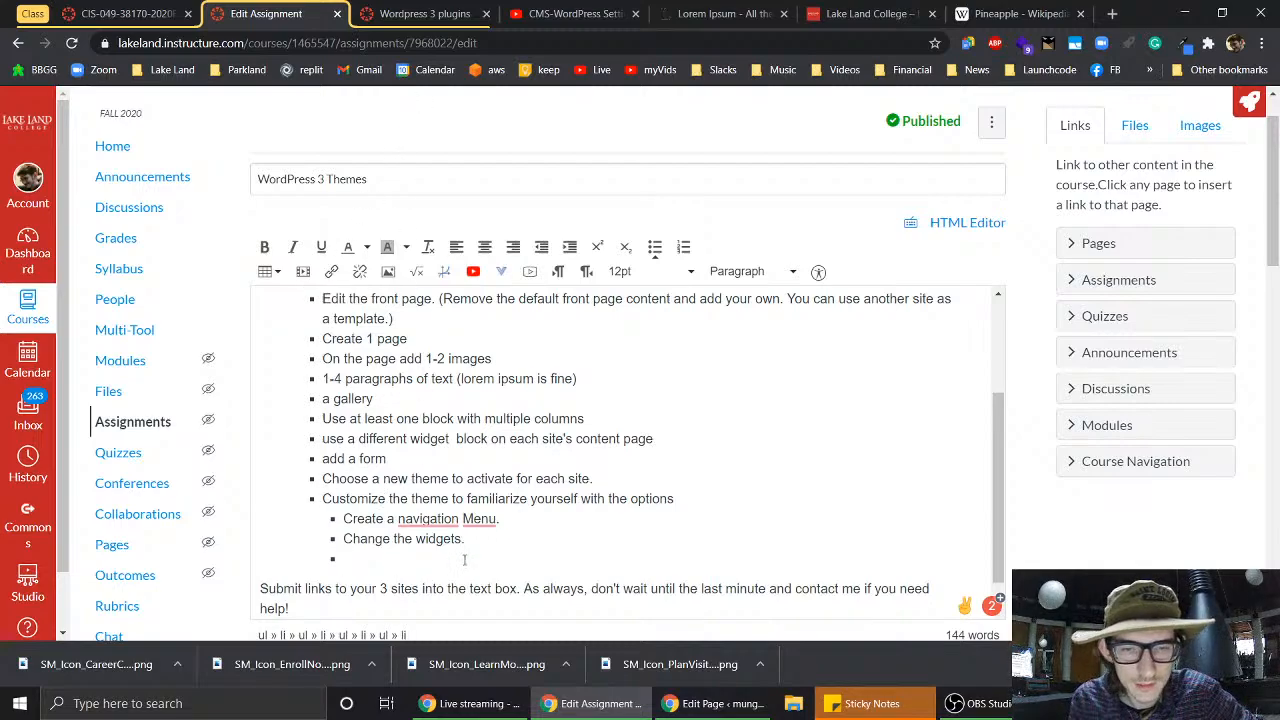
key("BackSpace")
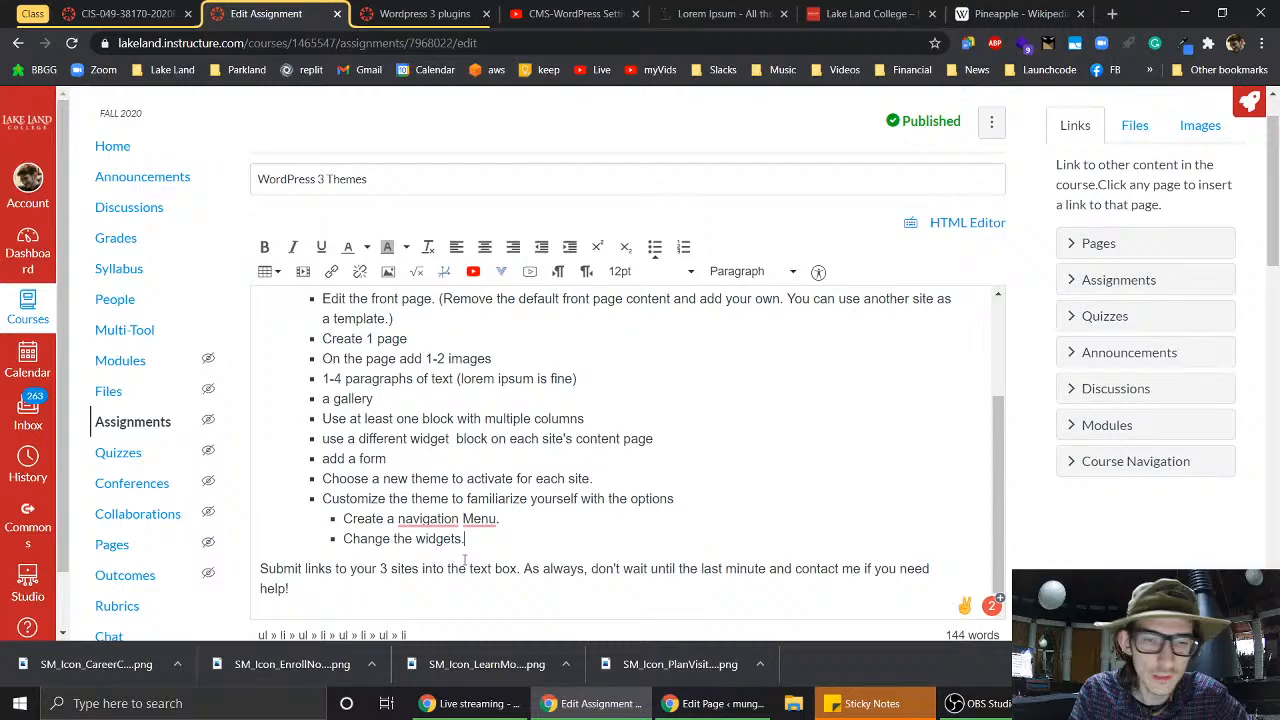
left_click(708, 703)
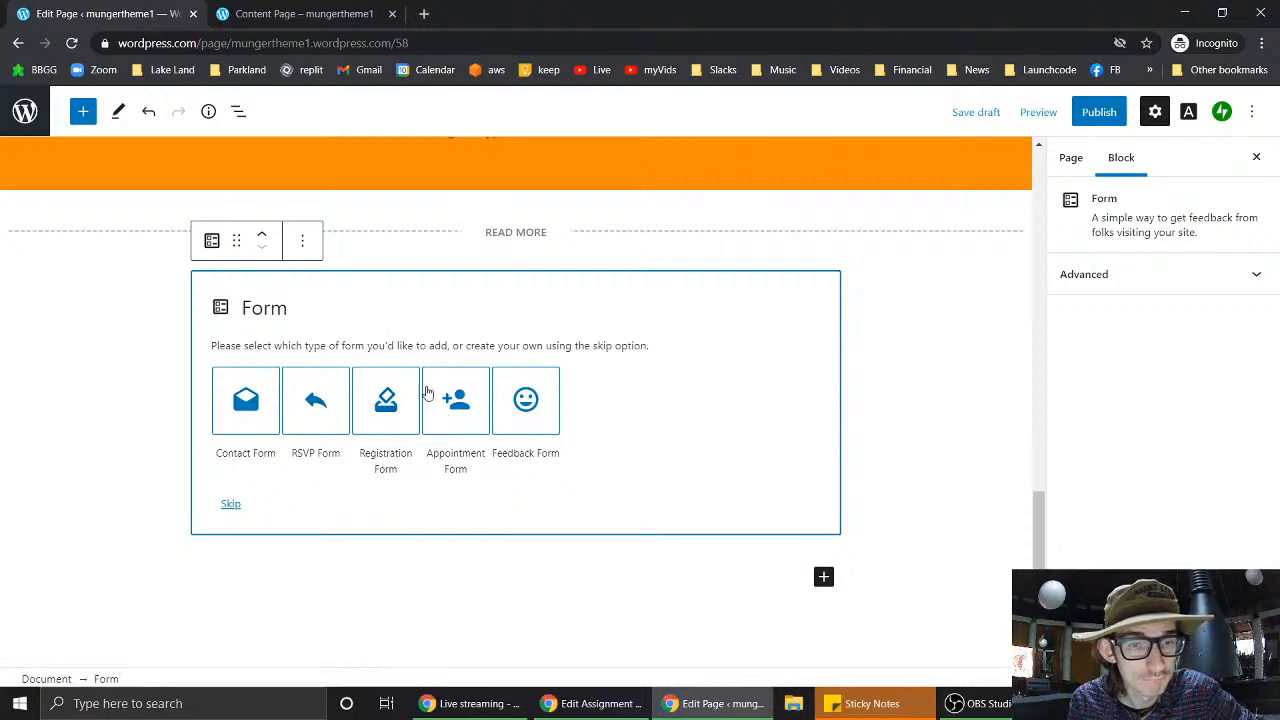
- Choose the Appointment Form template with Name, Email, Phone Number, Date, Time and Notes fields
left_click(456, 400)
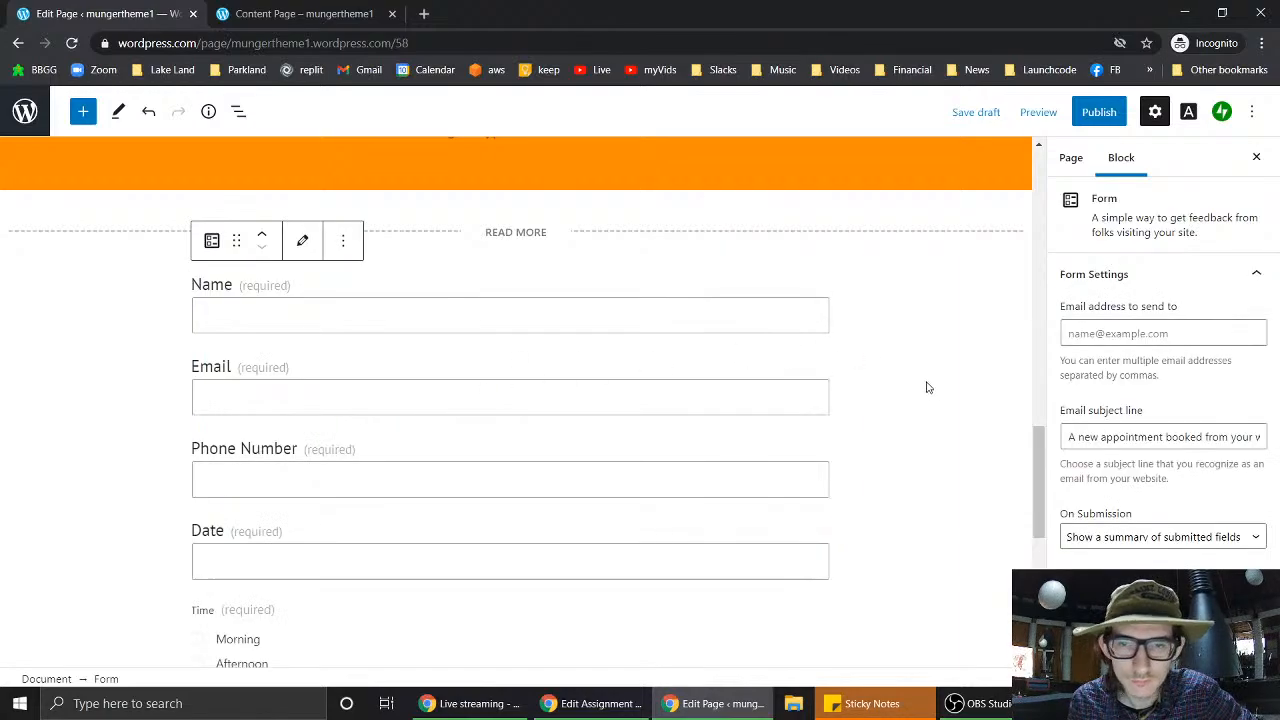
scroll(926, 388, "down", 5)
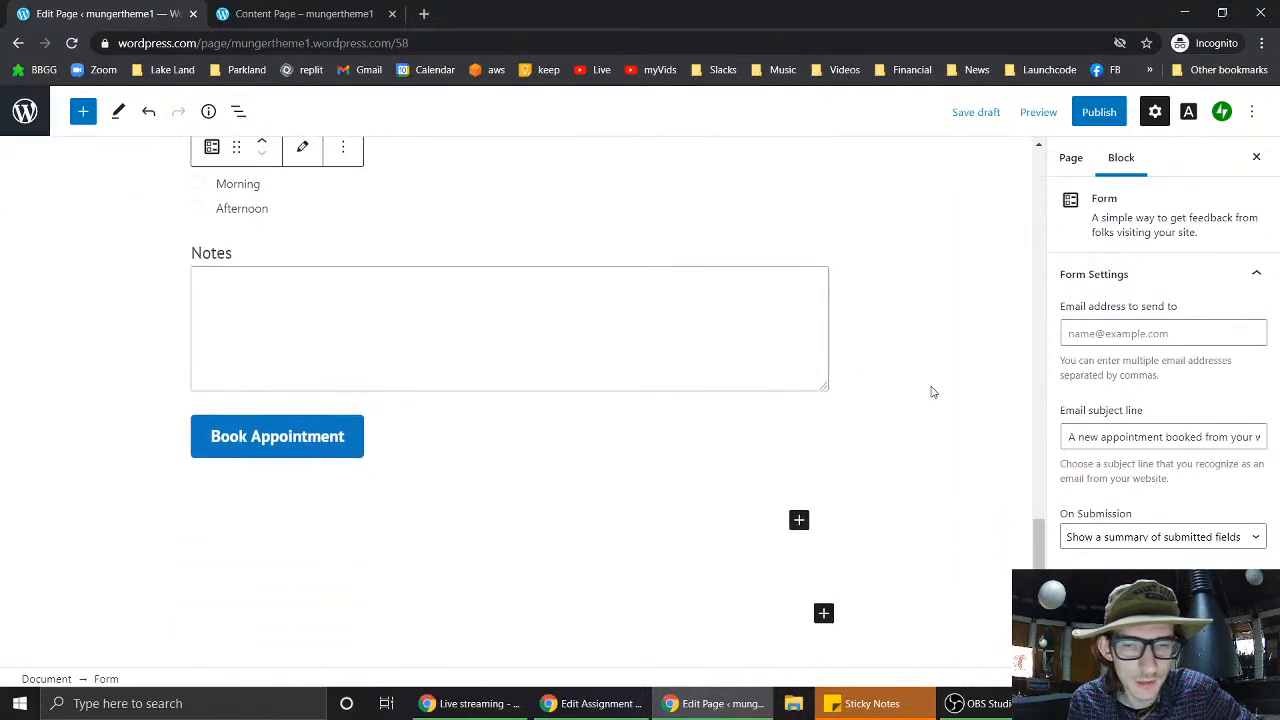
scroll(571, 334, "up", 8)
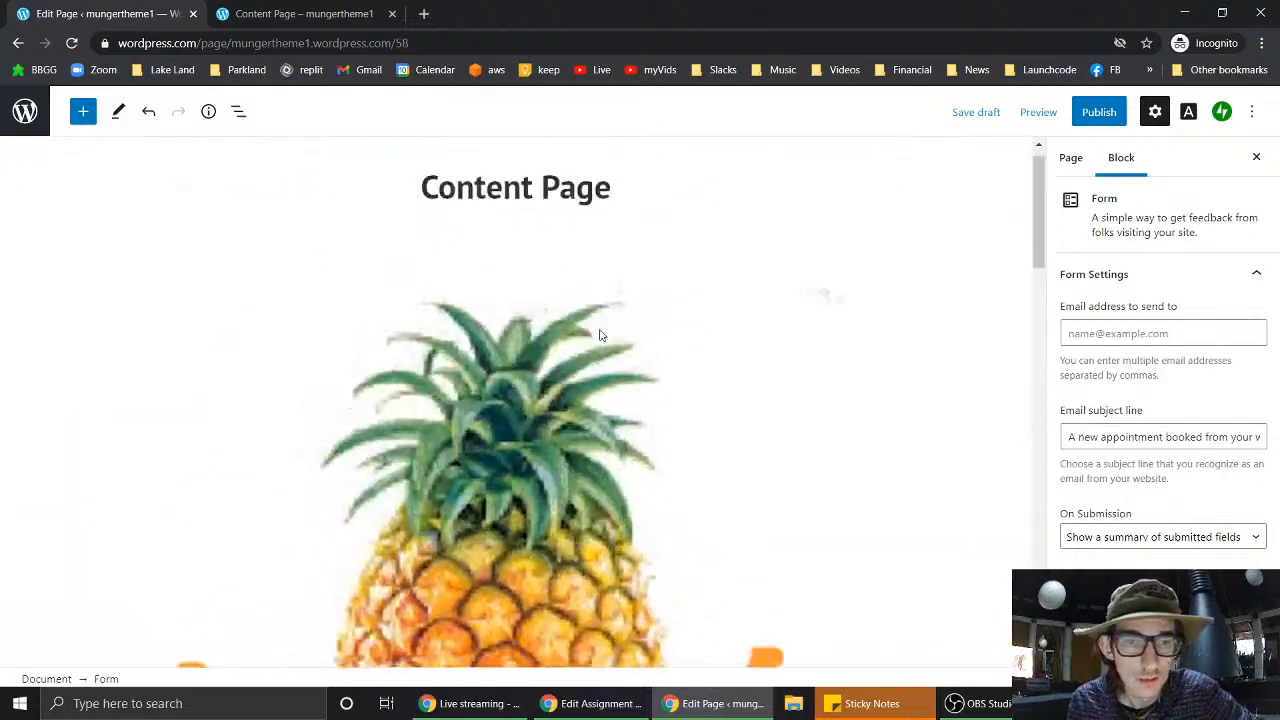
scroll(600, 335, "down", 5)
scroll(600, 335, "up", 5)
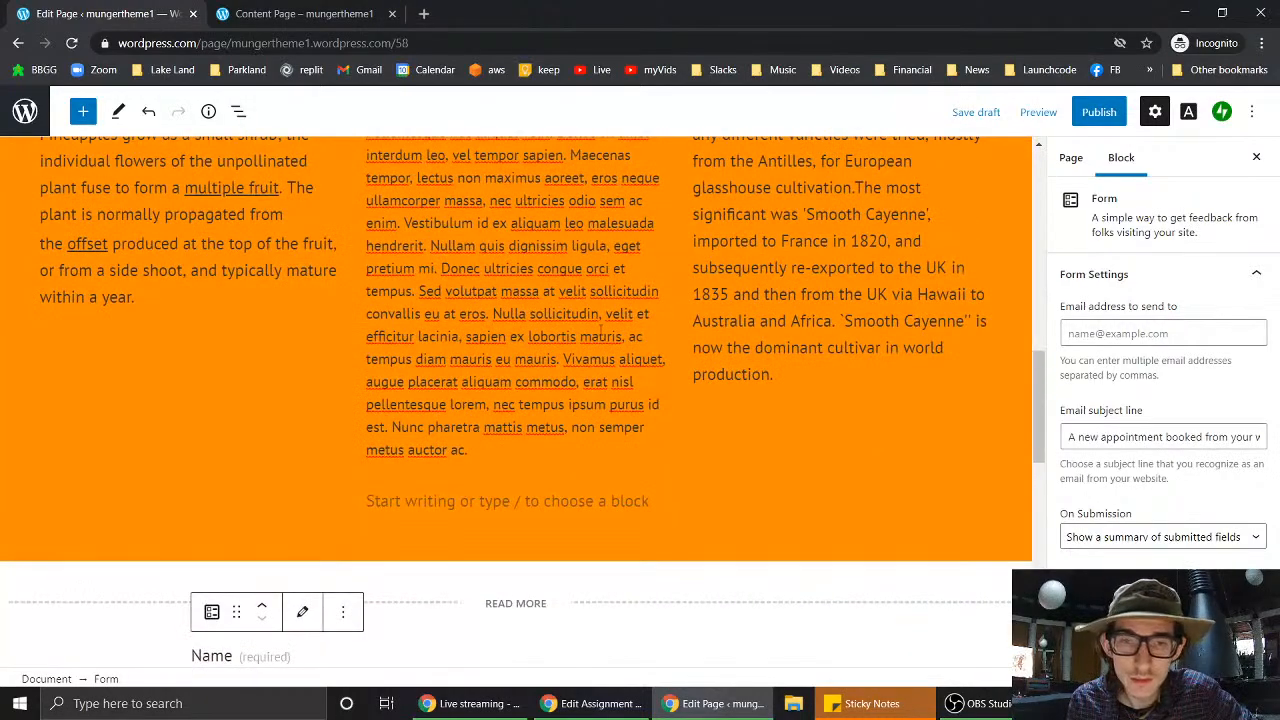
scroll(600, 333, "down", 4)
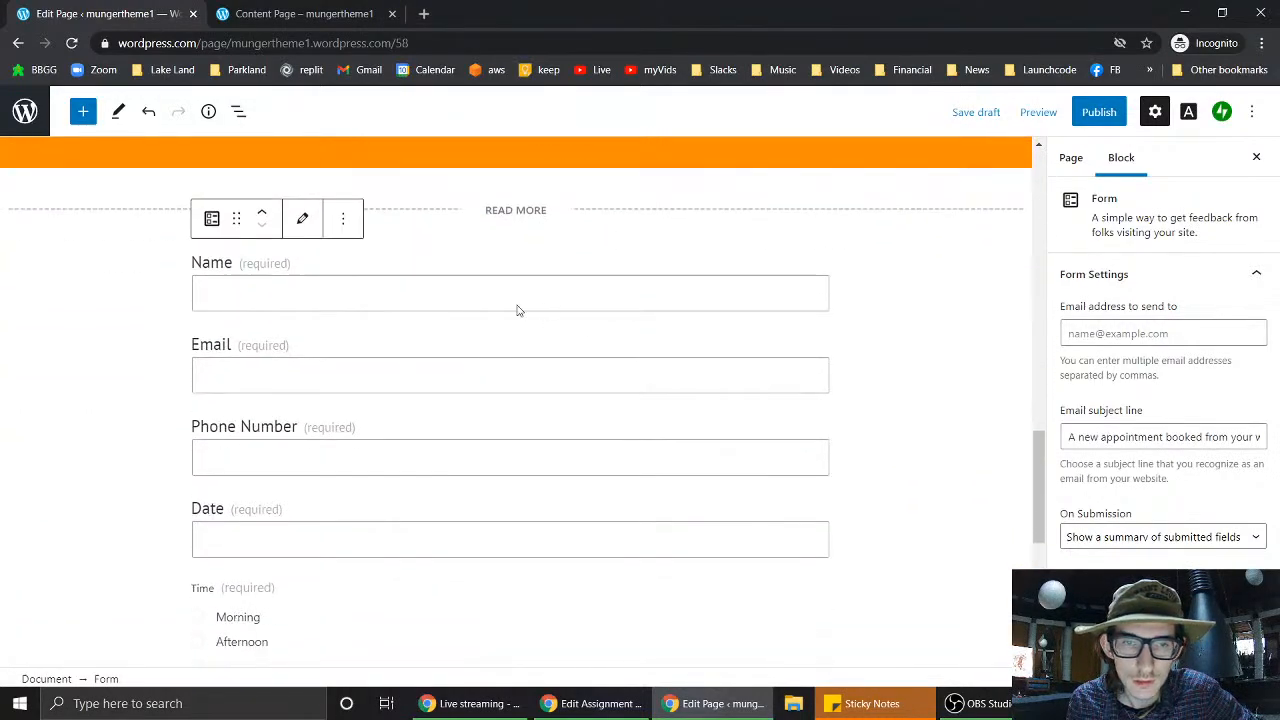
- Select the READ MORE divider, then bring up the block inserter below the appointment form
left_click(530, 210)
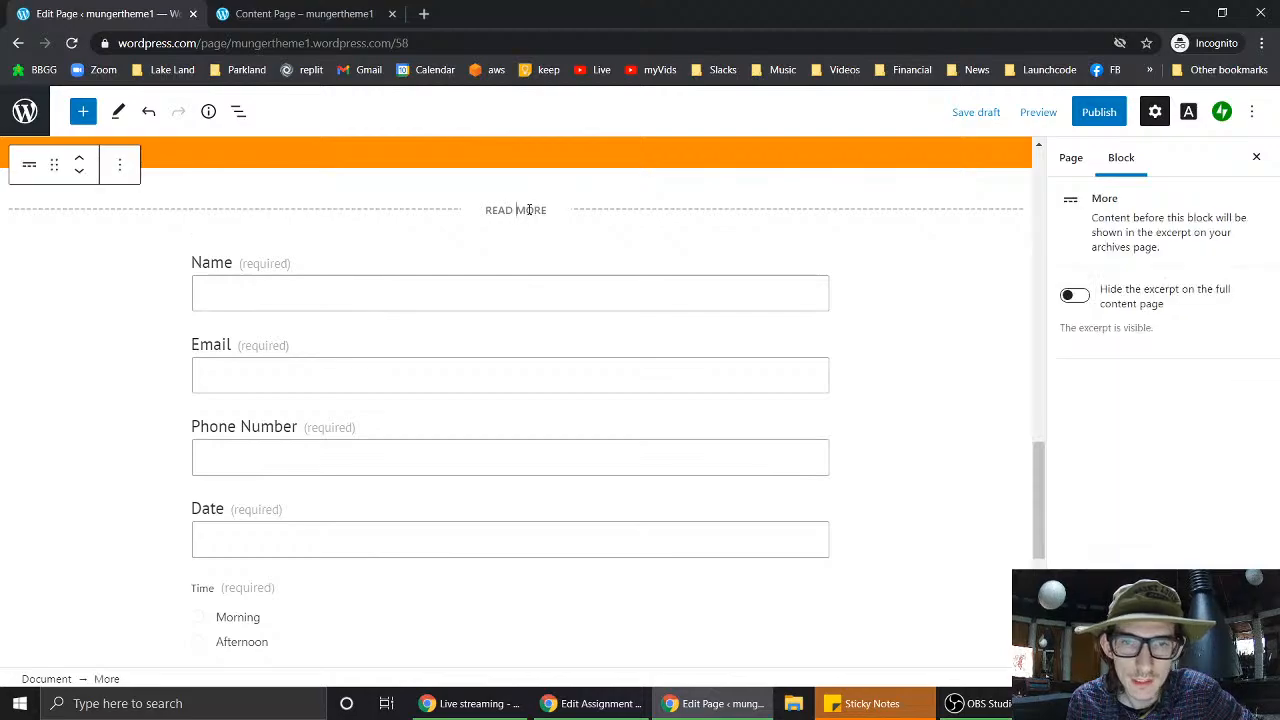
left_click(645, 215)
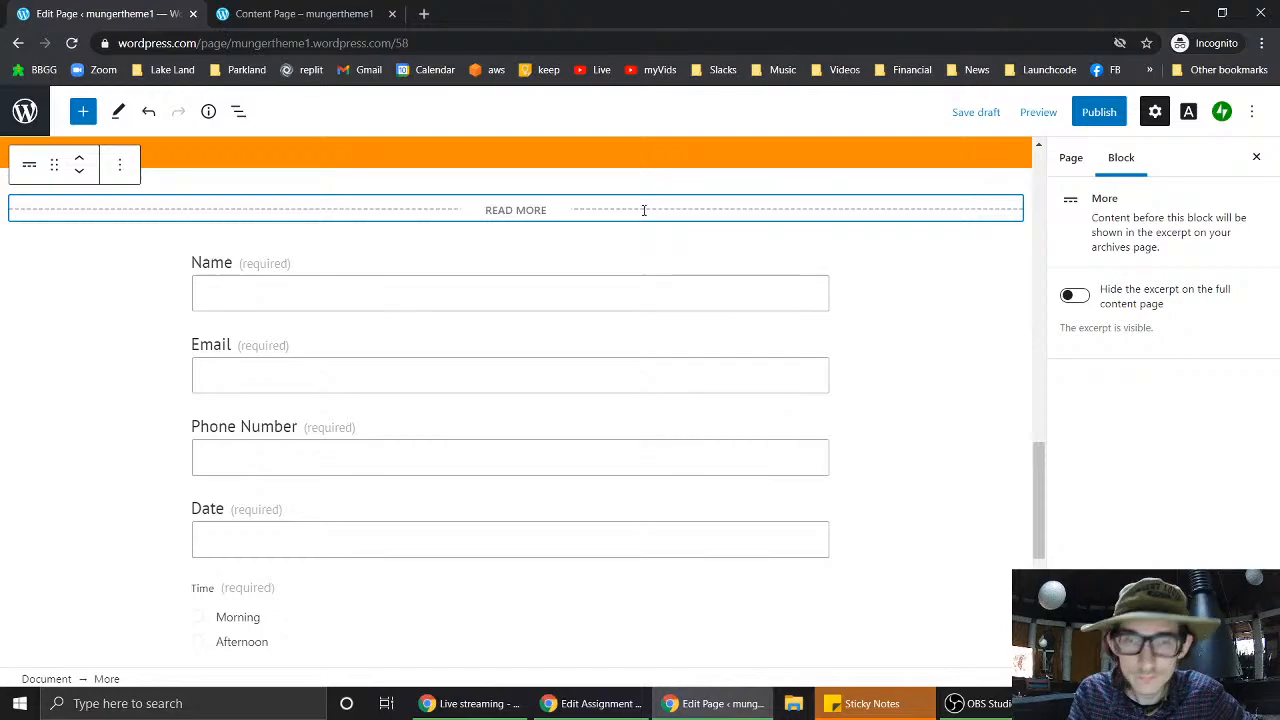
key("Delete")
scroll(686, 417, "down", 6)
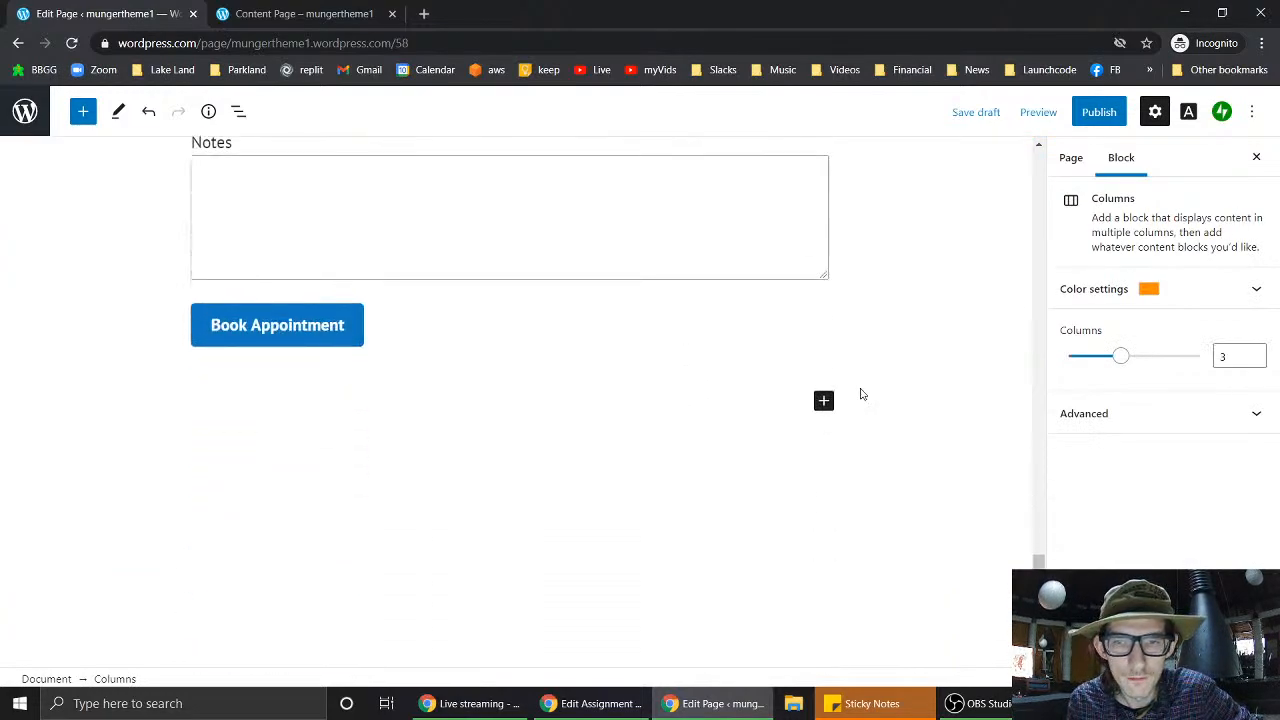
left_click(824, 403)
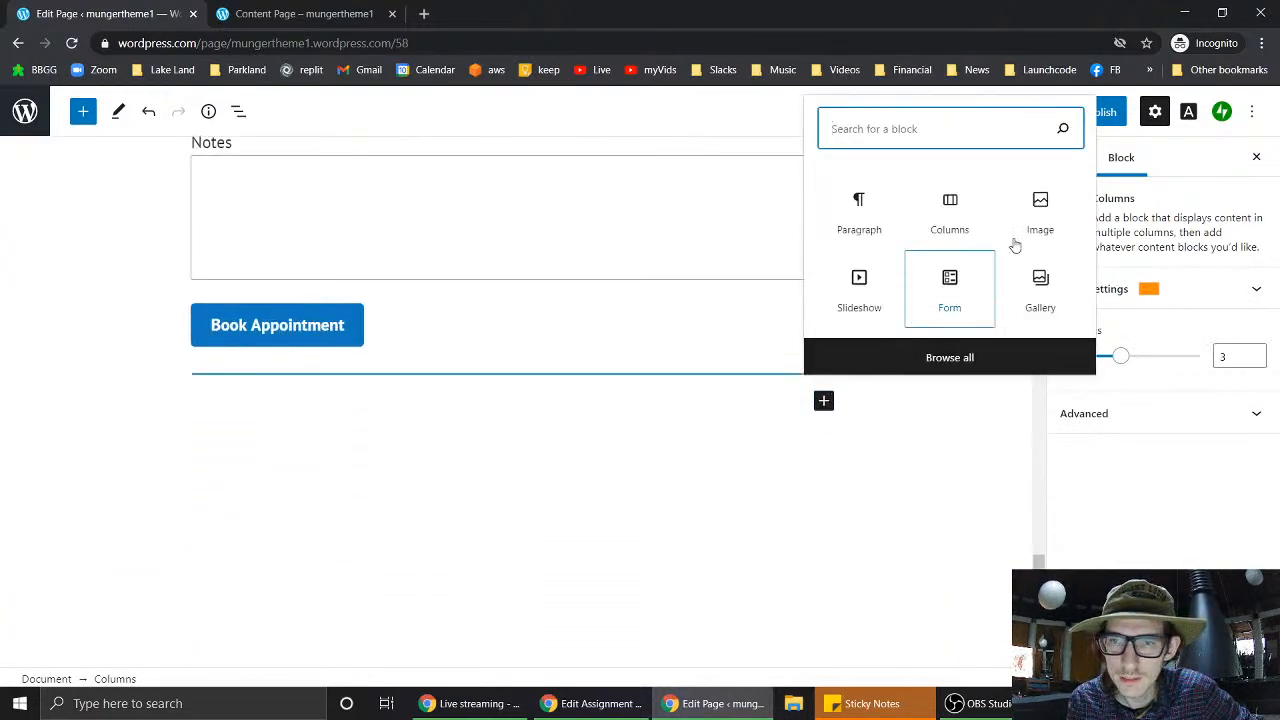
- Add a Gallery of four Media Library images, including the orange barn, brown pattern and Illinois map
left_click(1040, 295)
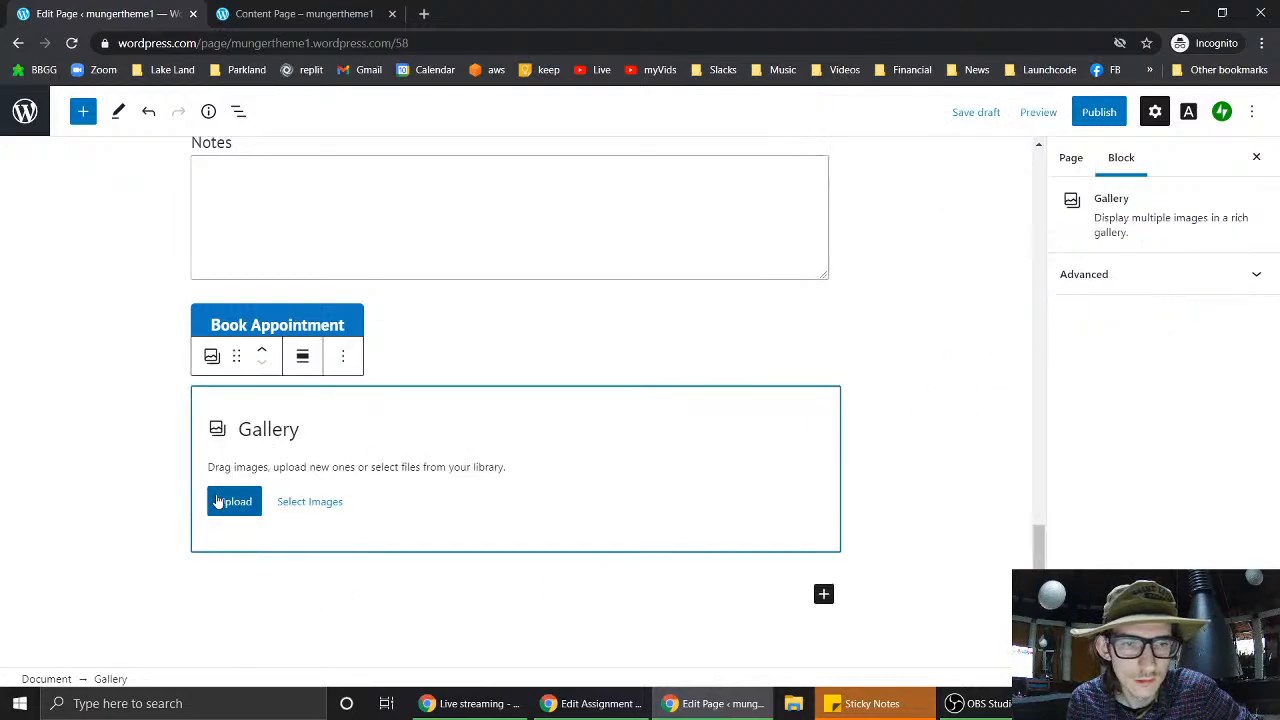
left_click(323, 510)
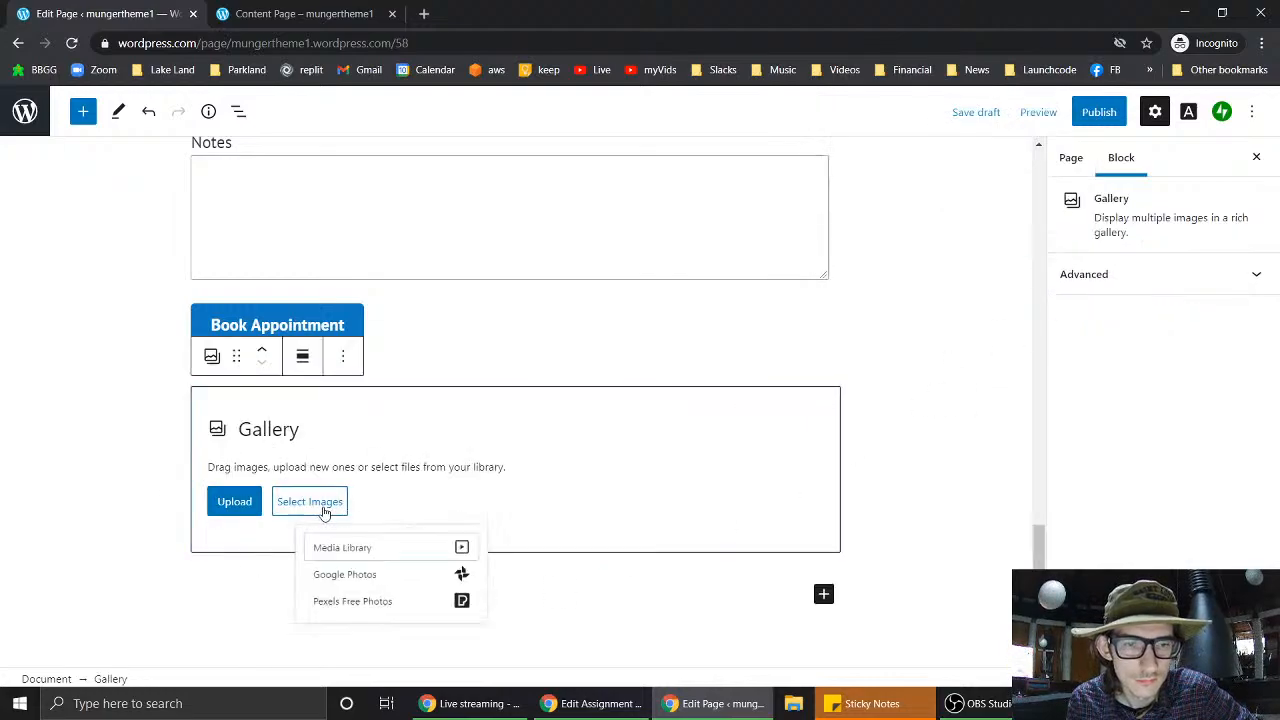
left_click(378, 556)
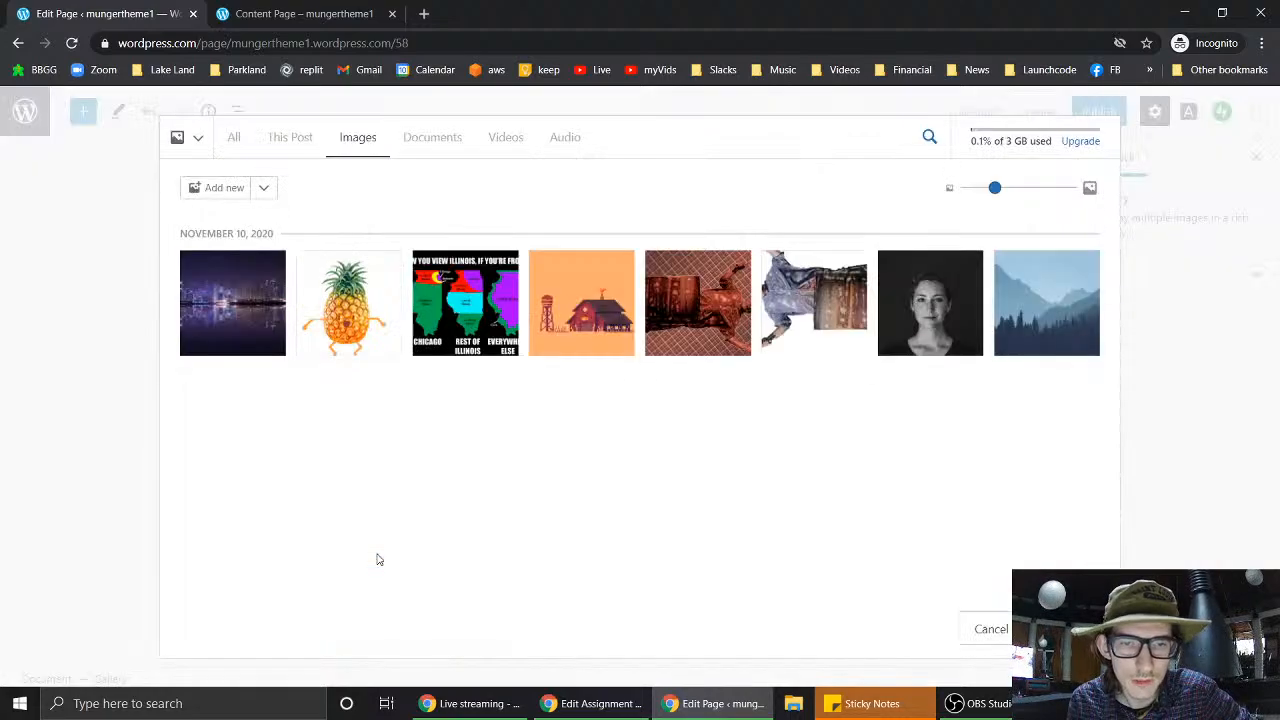
left_click(782, 315)
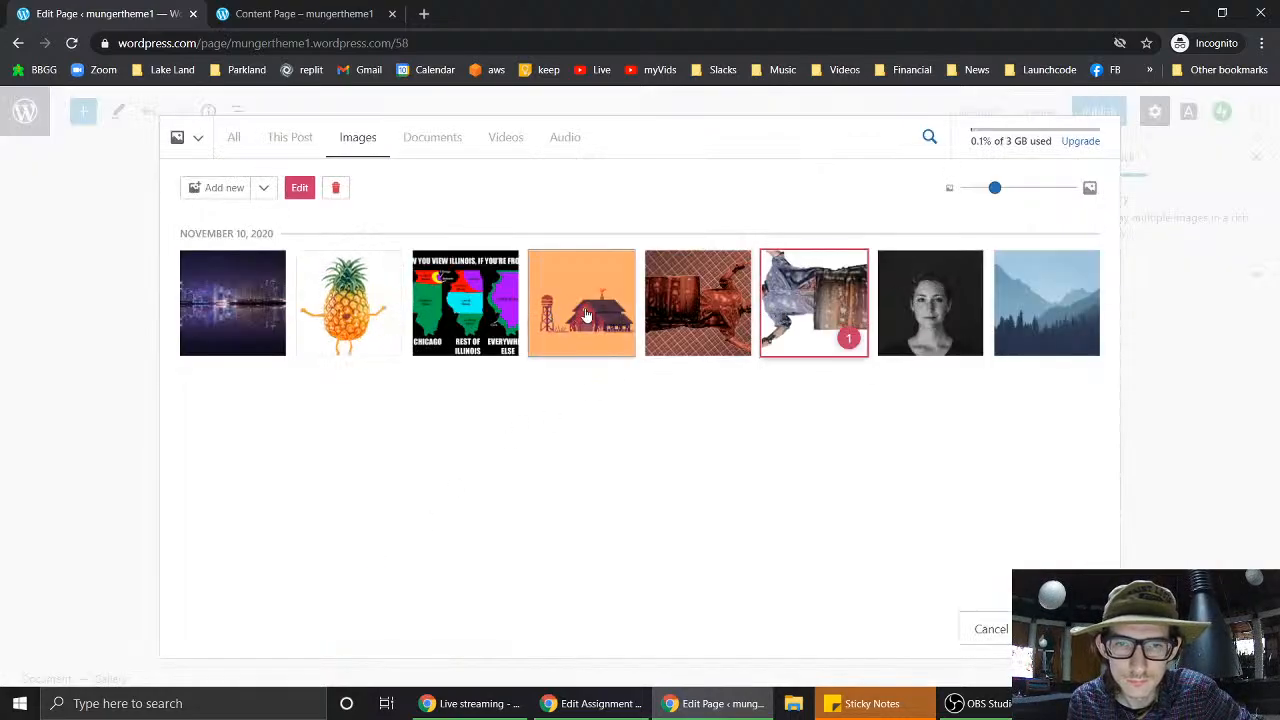
left_click(585, 317)
left_click(660, 315)
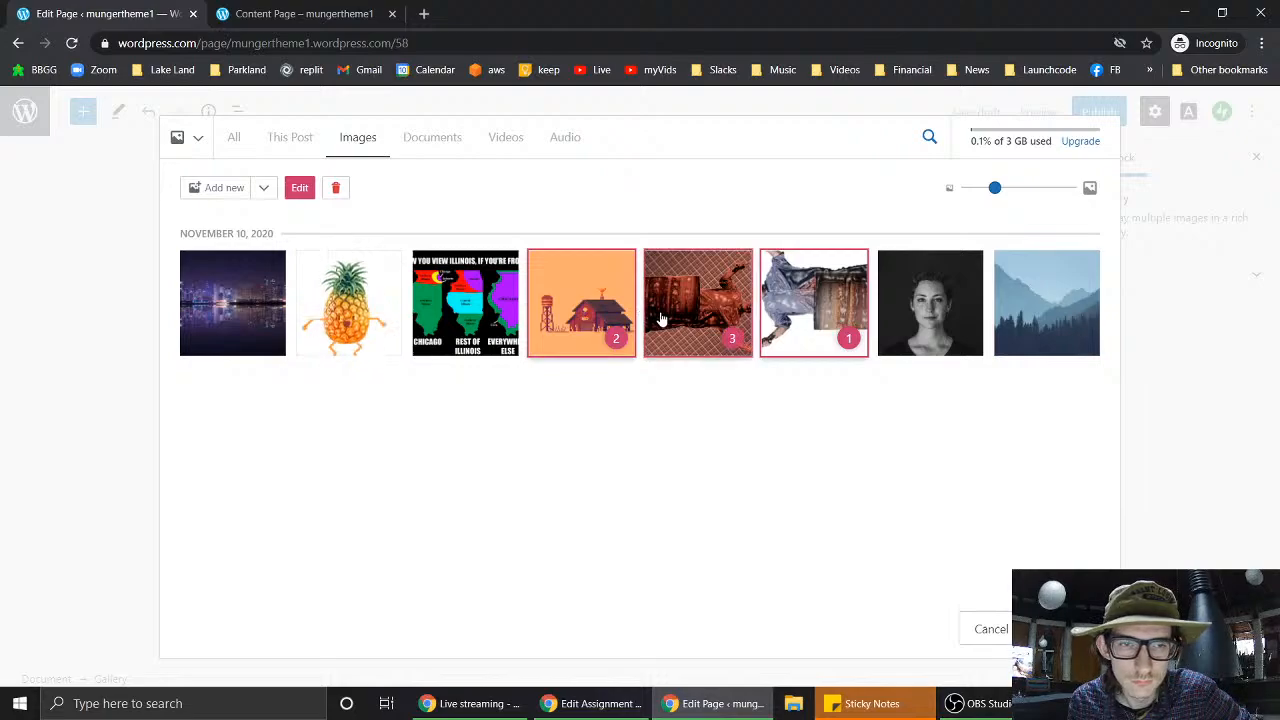
left_click(457, 330)
left_click(1066, 629)
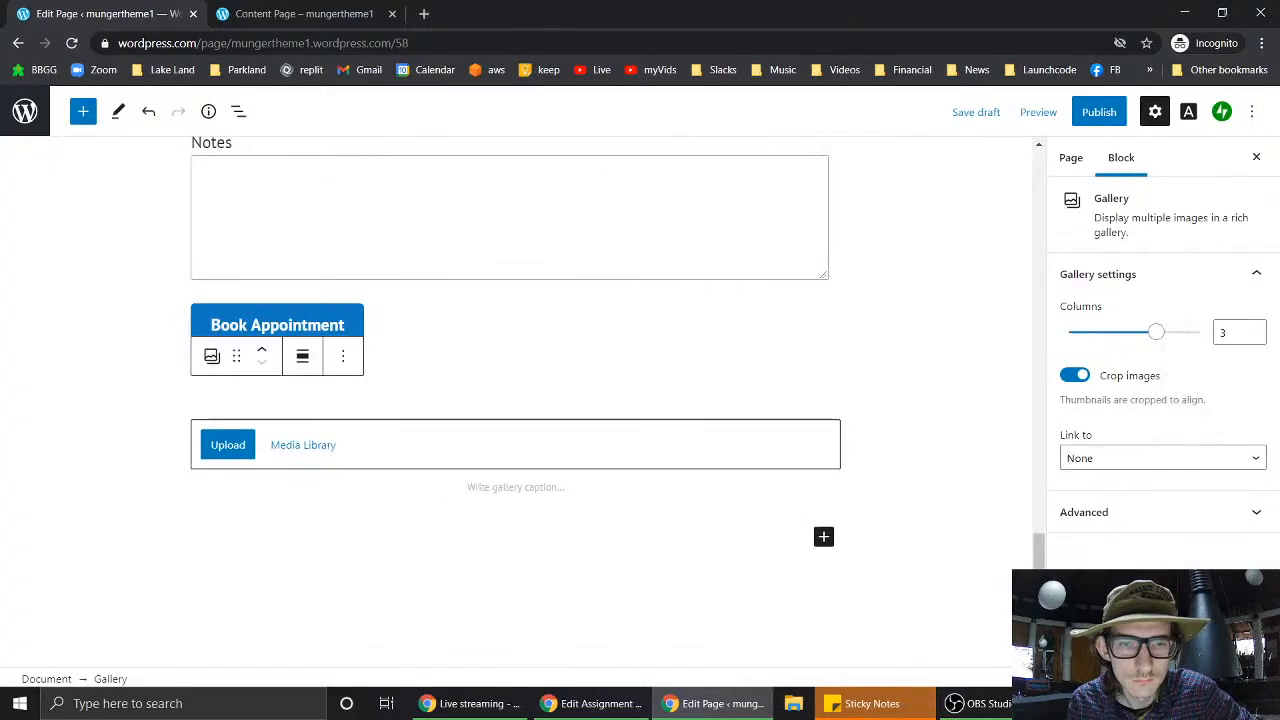
scroll(712, 506, "down", 5)
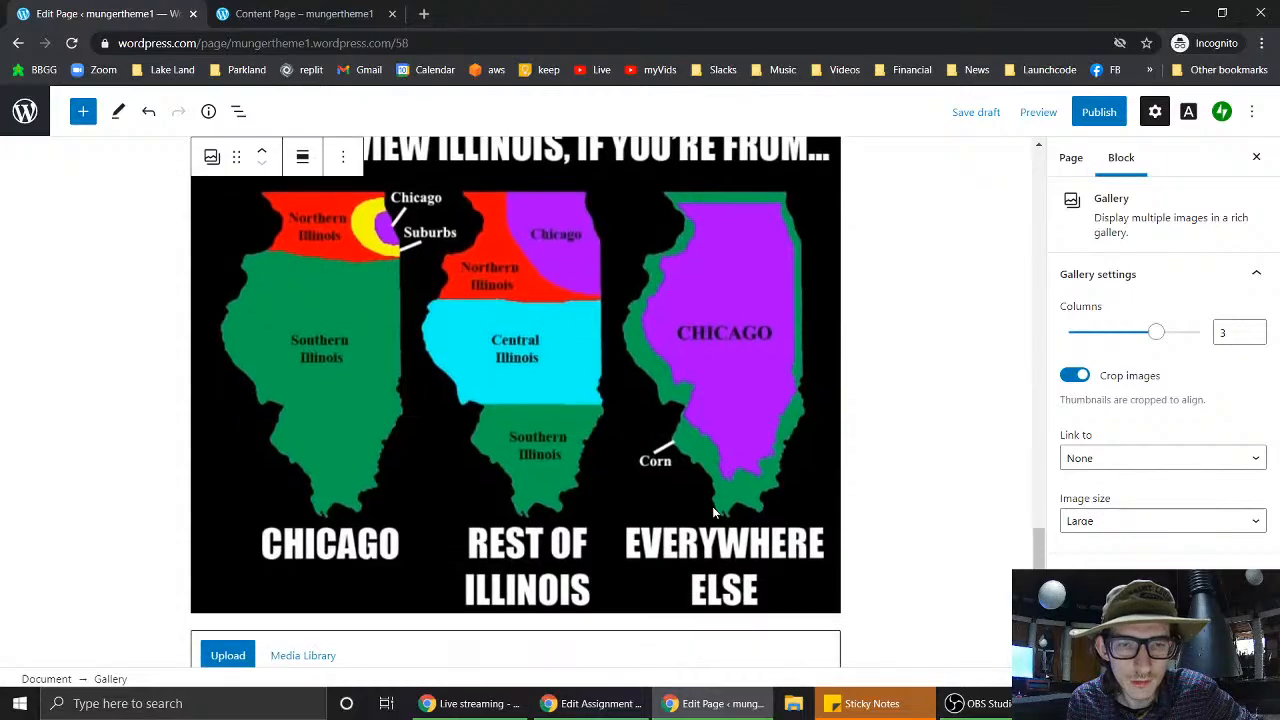
- Move the gallery above the appointment form and back below it
scroll(714, 513, "up", 5)
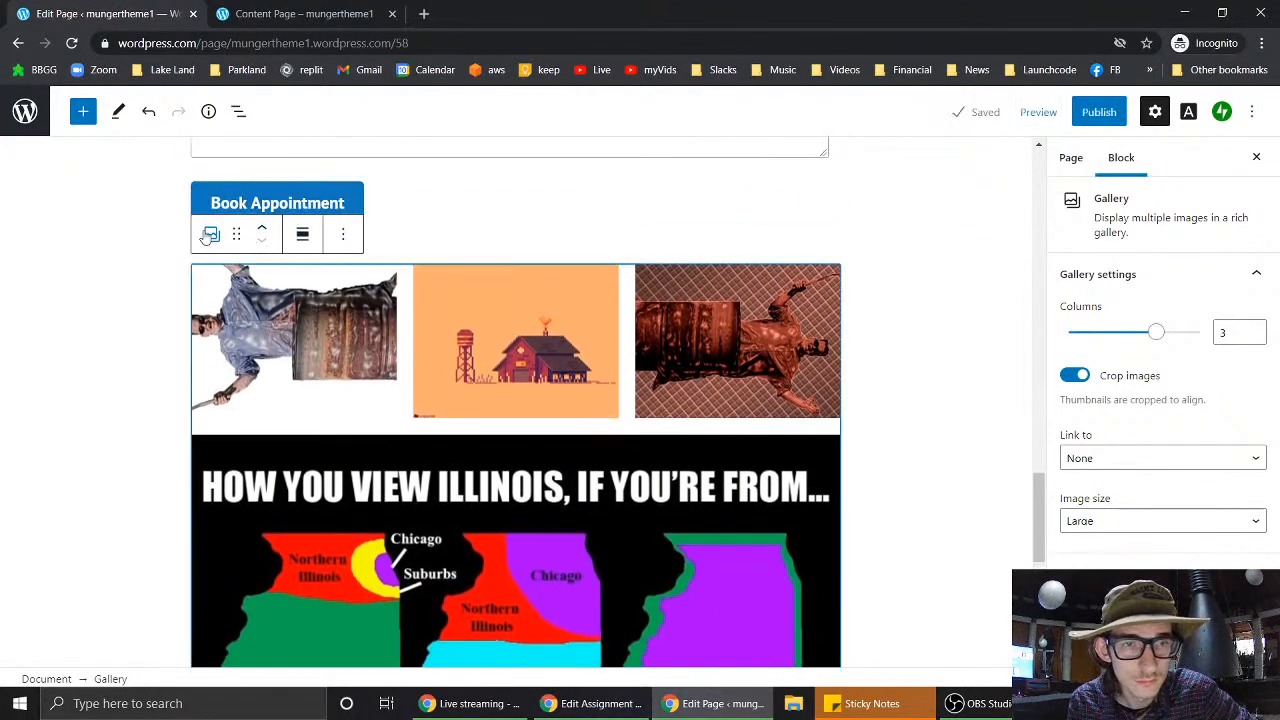
left_click(268, 312)
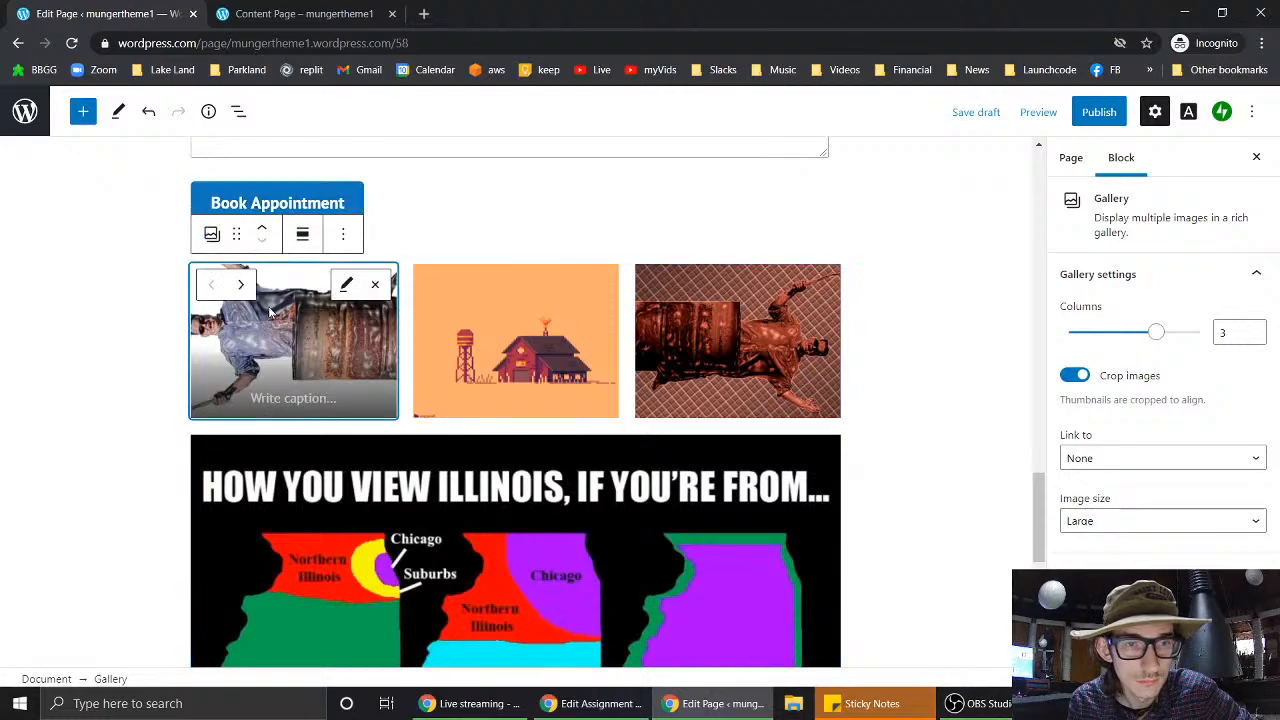
scroll(527, 206, "up", 5)
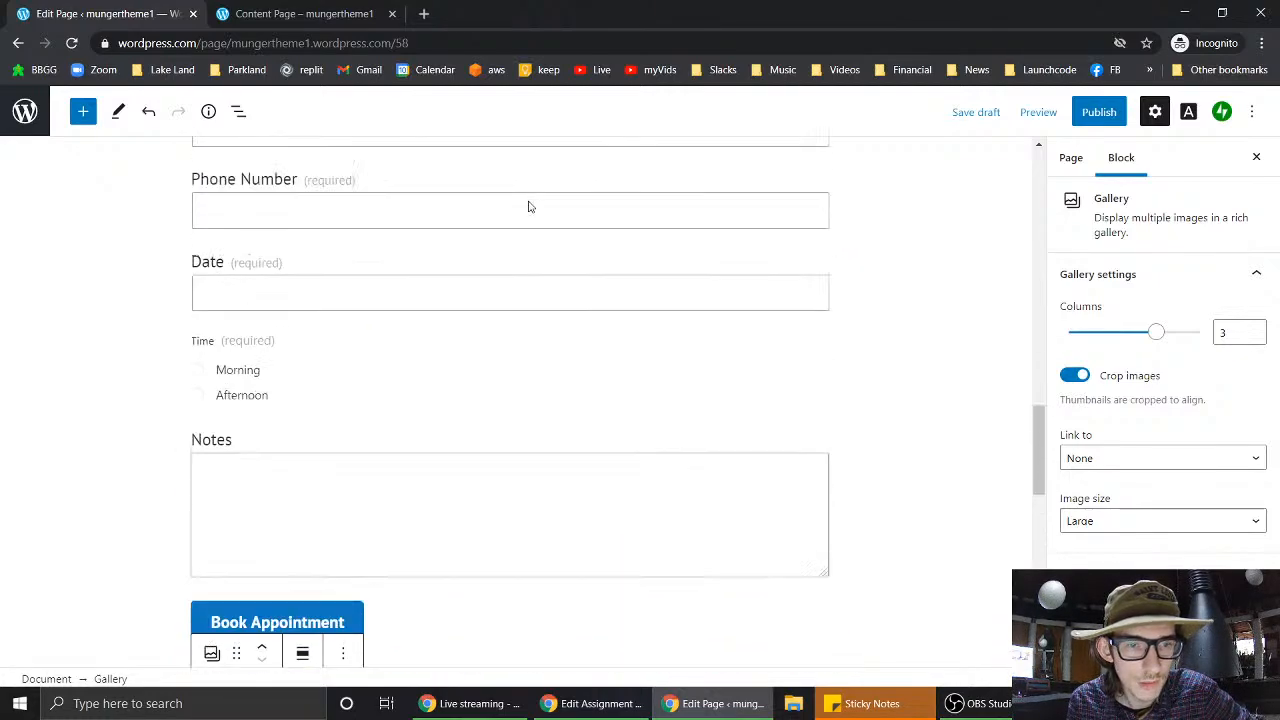
scroll(529, 205, "down", 3)
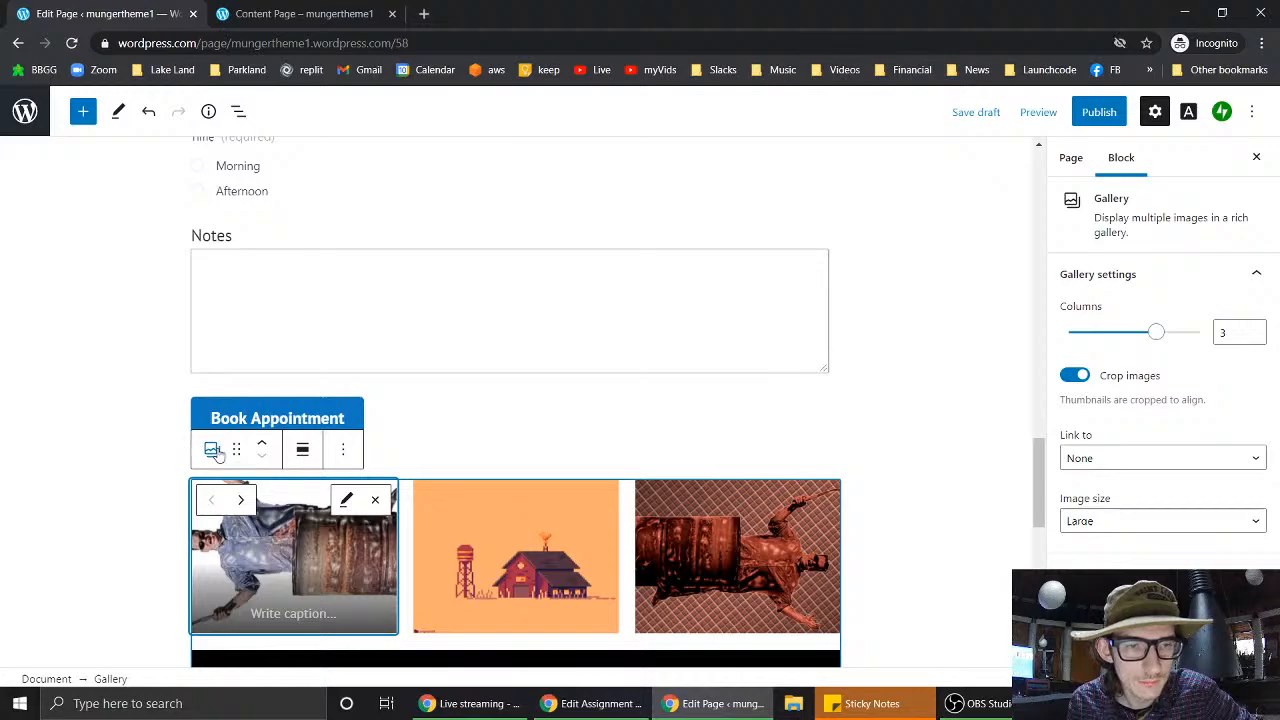
left_click(266, 446)
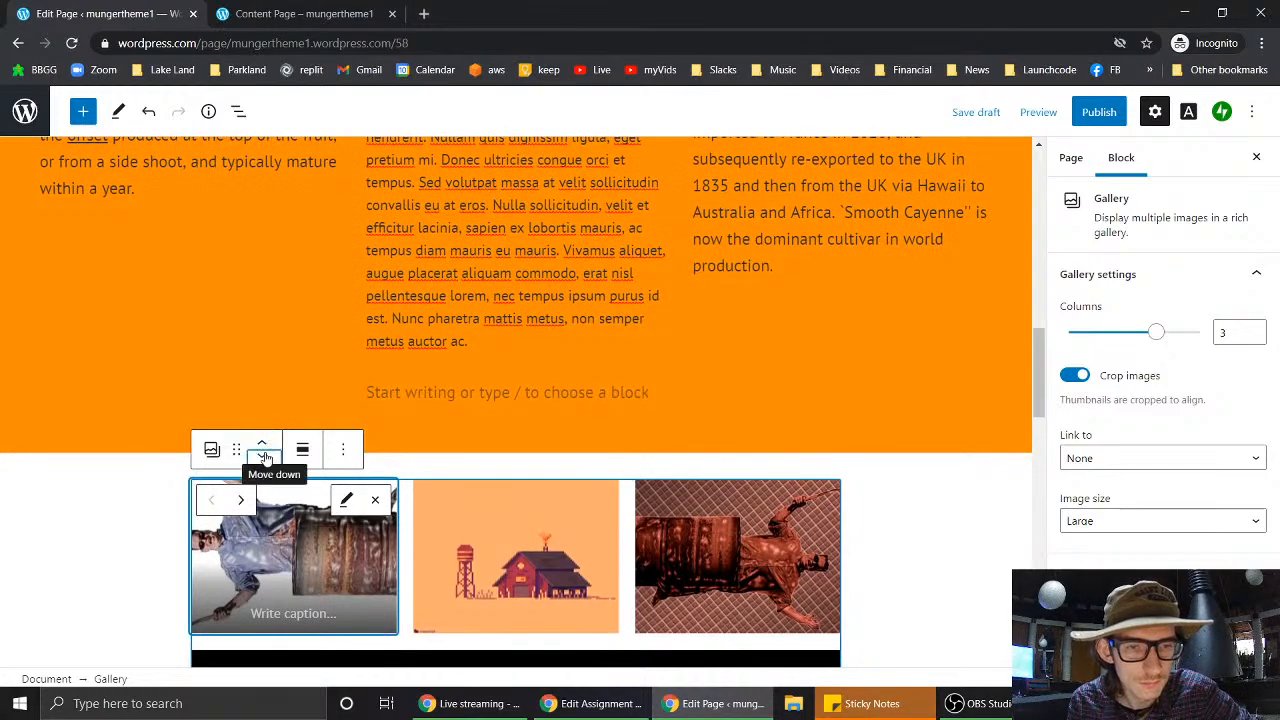
left_click(264, 458)
left_click(484, 411)
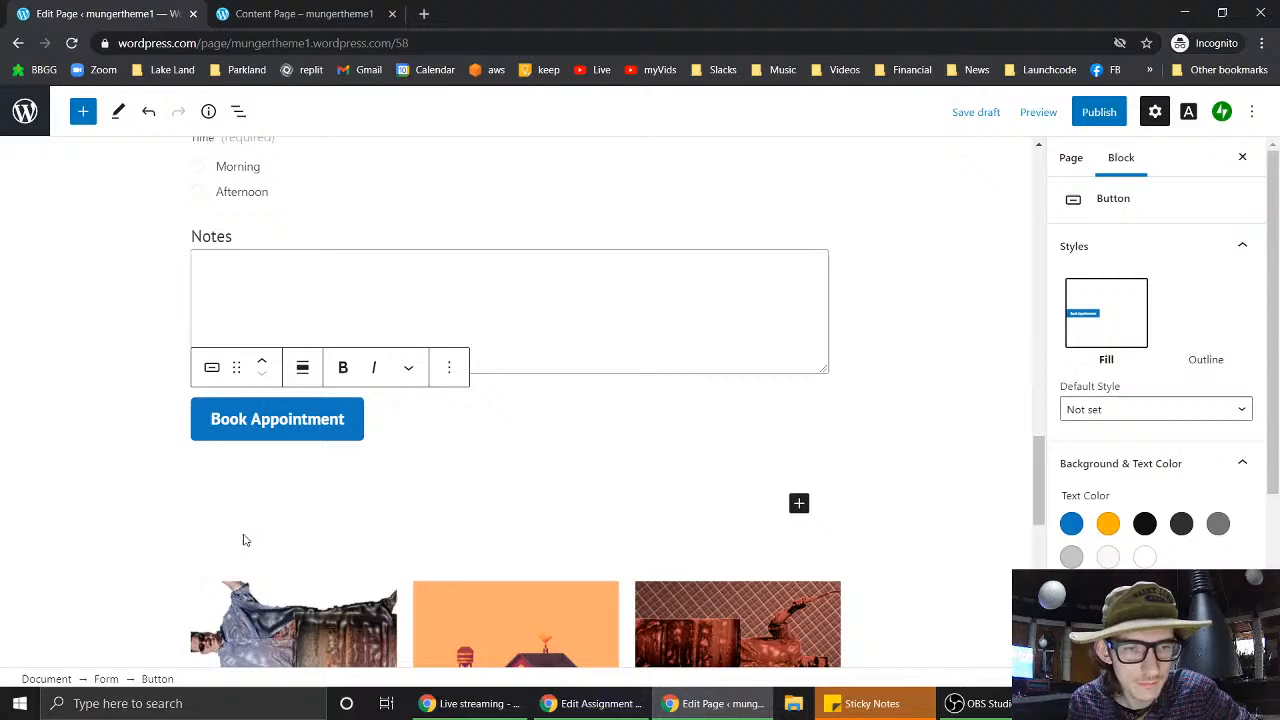
left_click(436, 573)
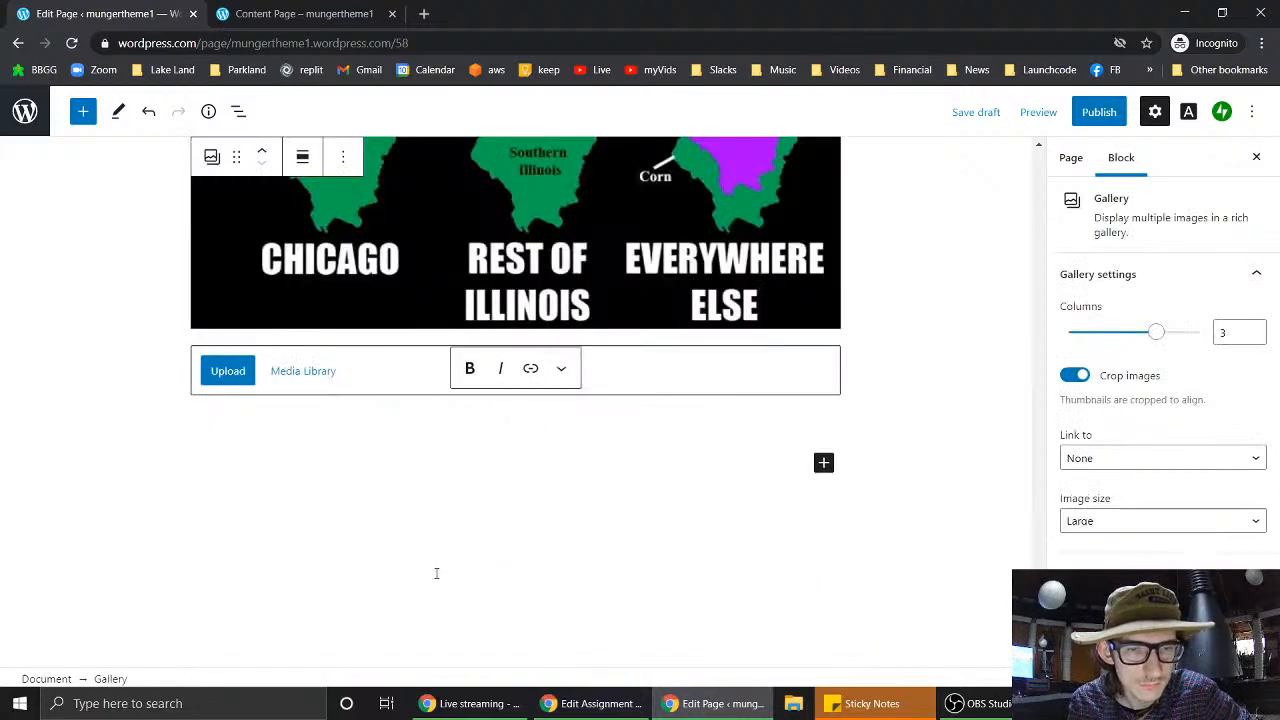
- Move the Illinois map image one position earlier into the gallery's top row
scroll(436, 573, "up", 1)
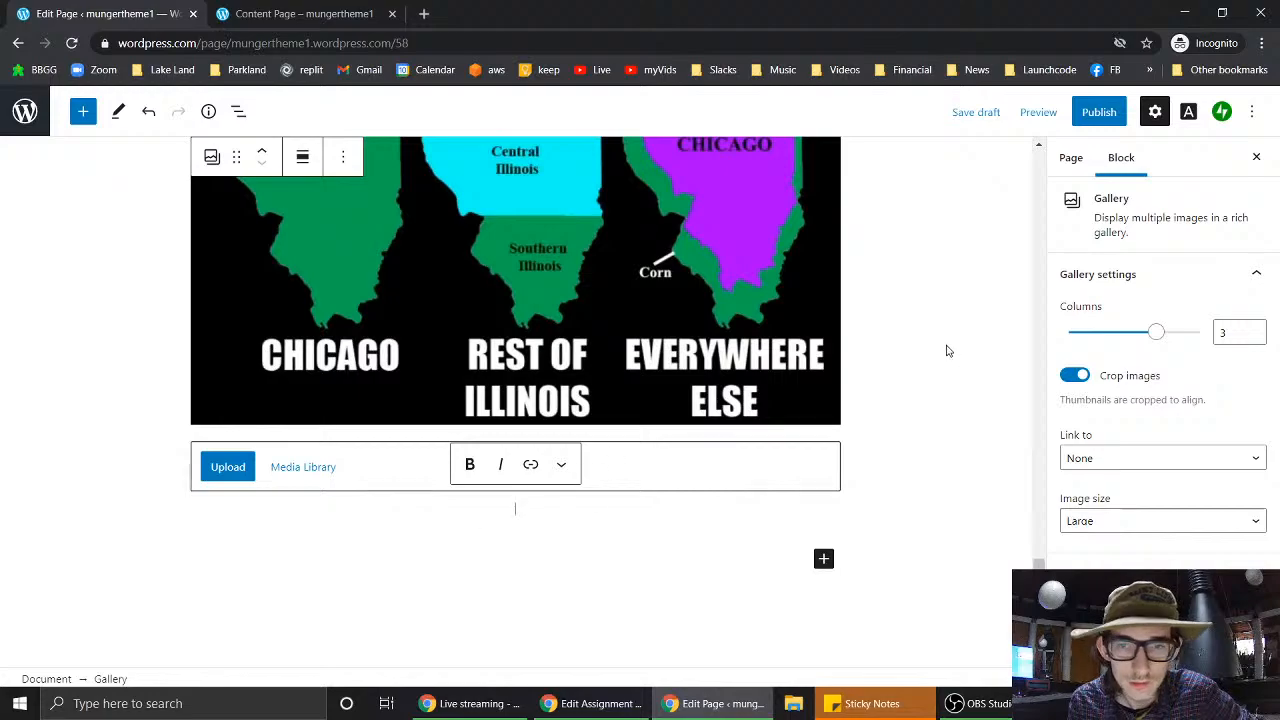
scroll(948, 351, "up", 3)
left_click(817, 243)
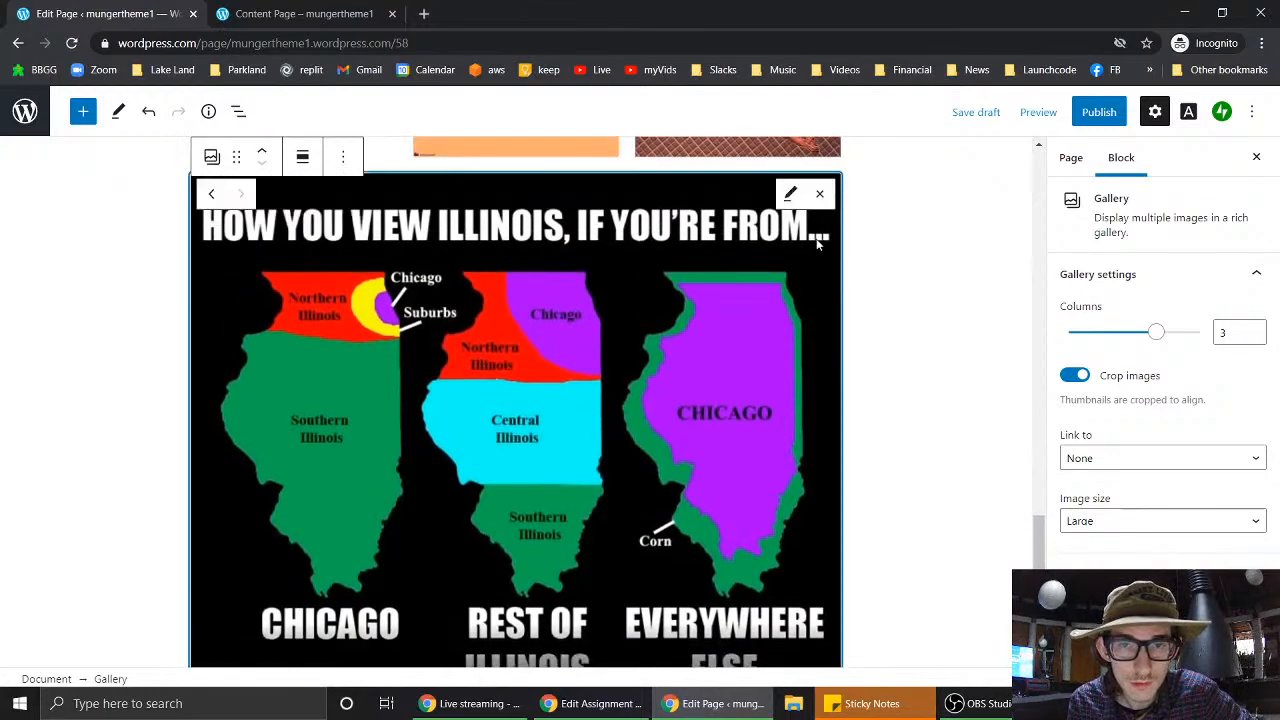
scroll(817, 243, "up", 2)
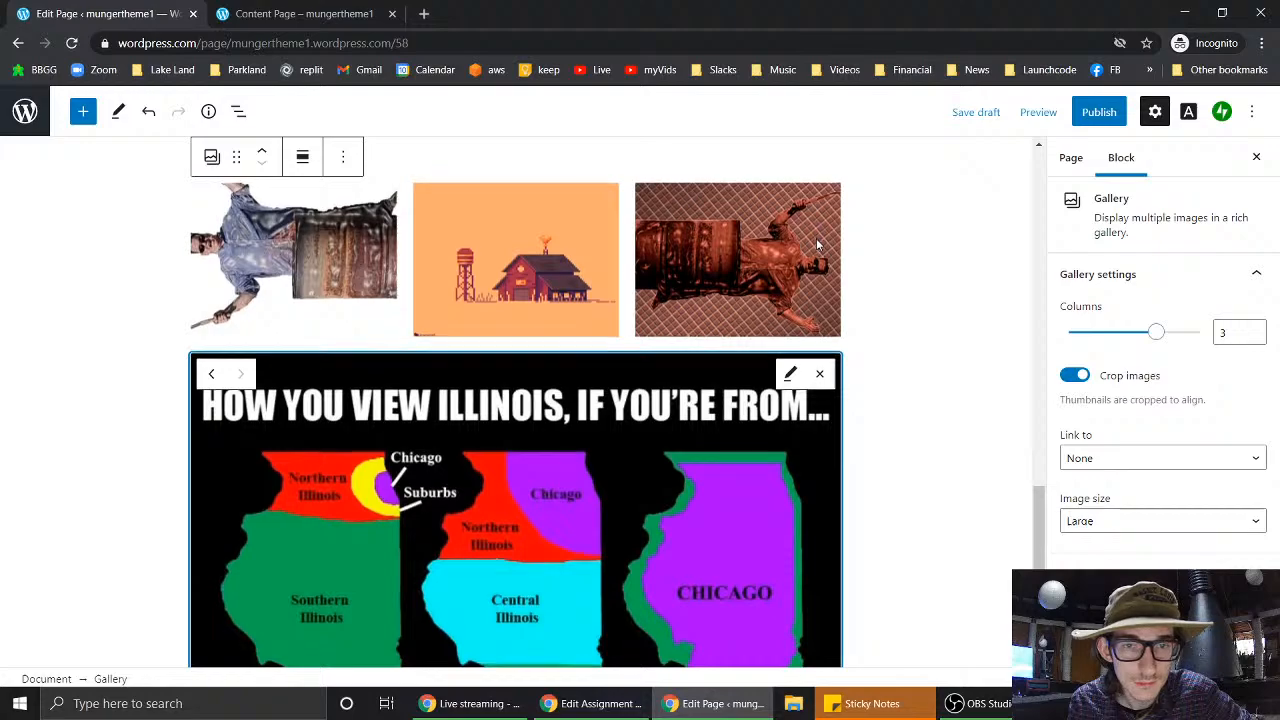
left_click(211, 373)
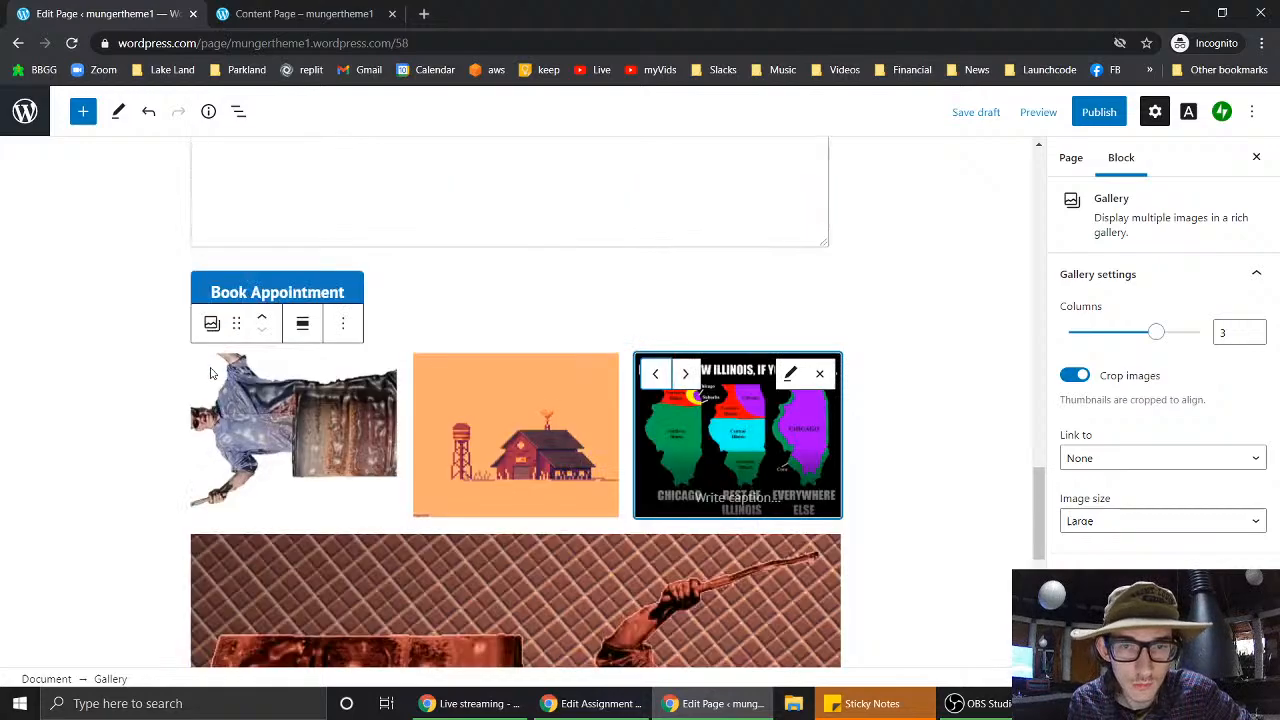
left_click(373, 424)
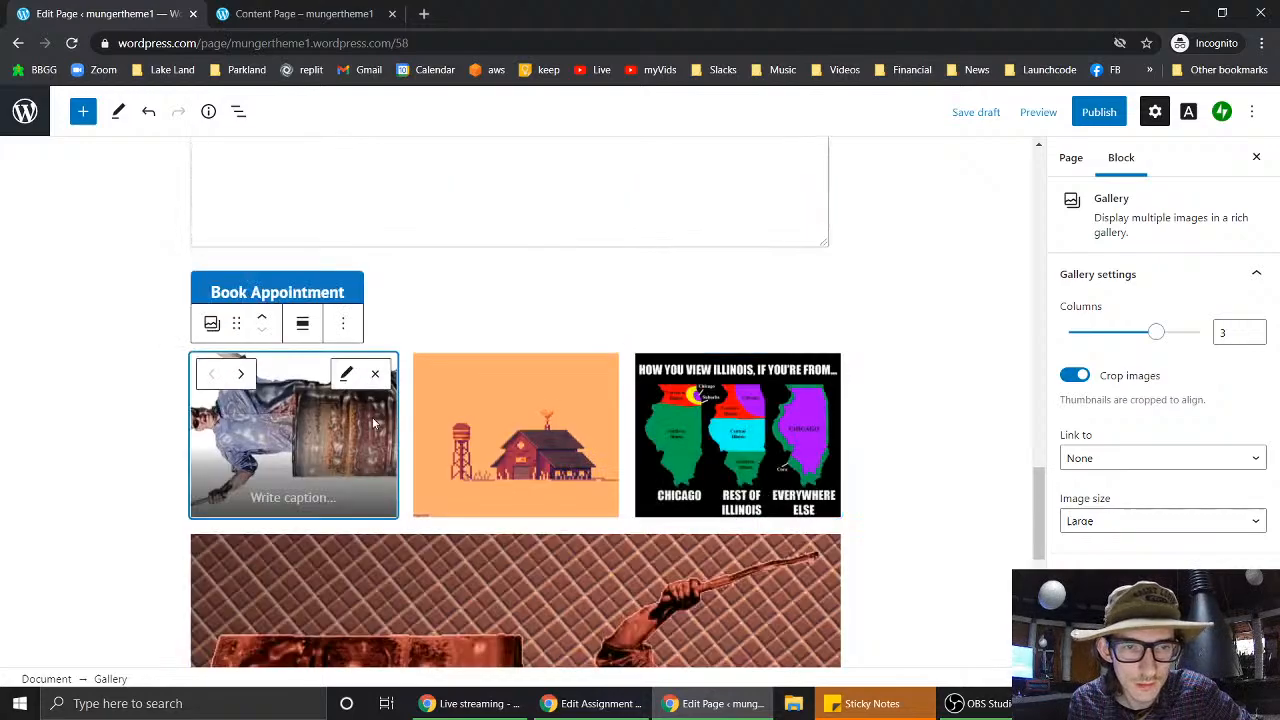
- Search the block inserter below the gallery for 'gallery'
scroll(570, 513, "down", 6)
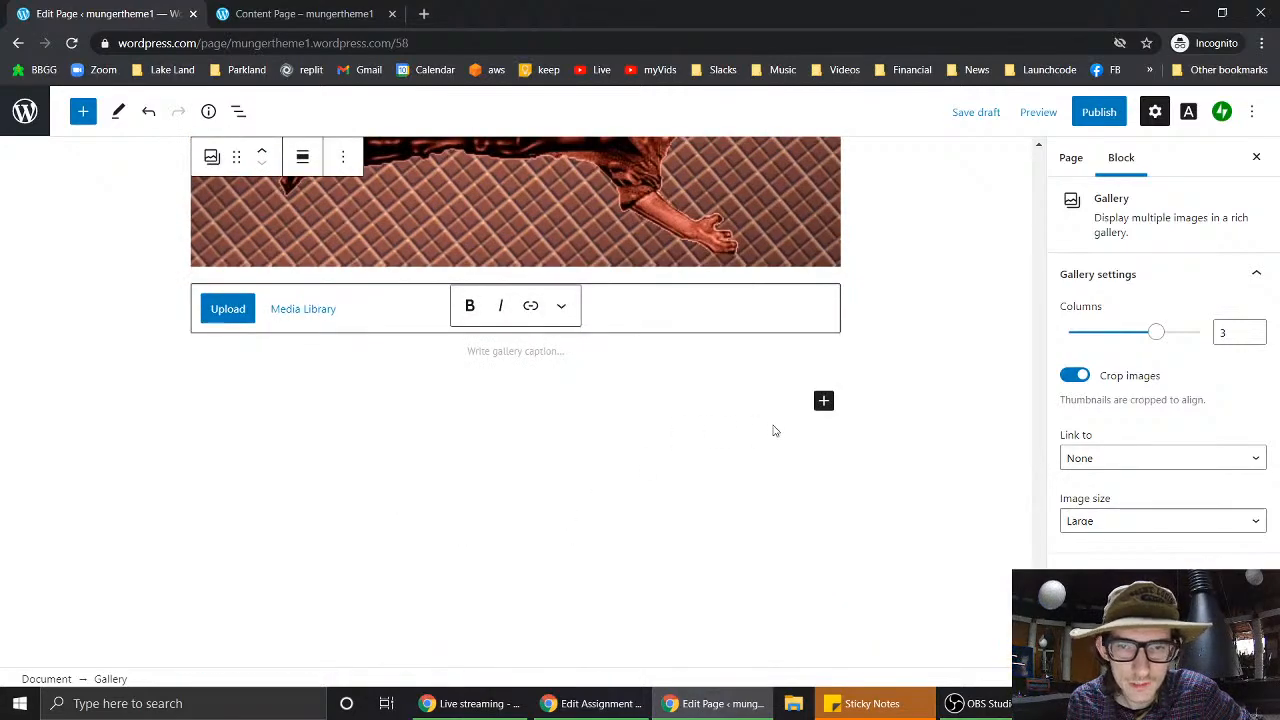
left_click(823, 401)
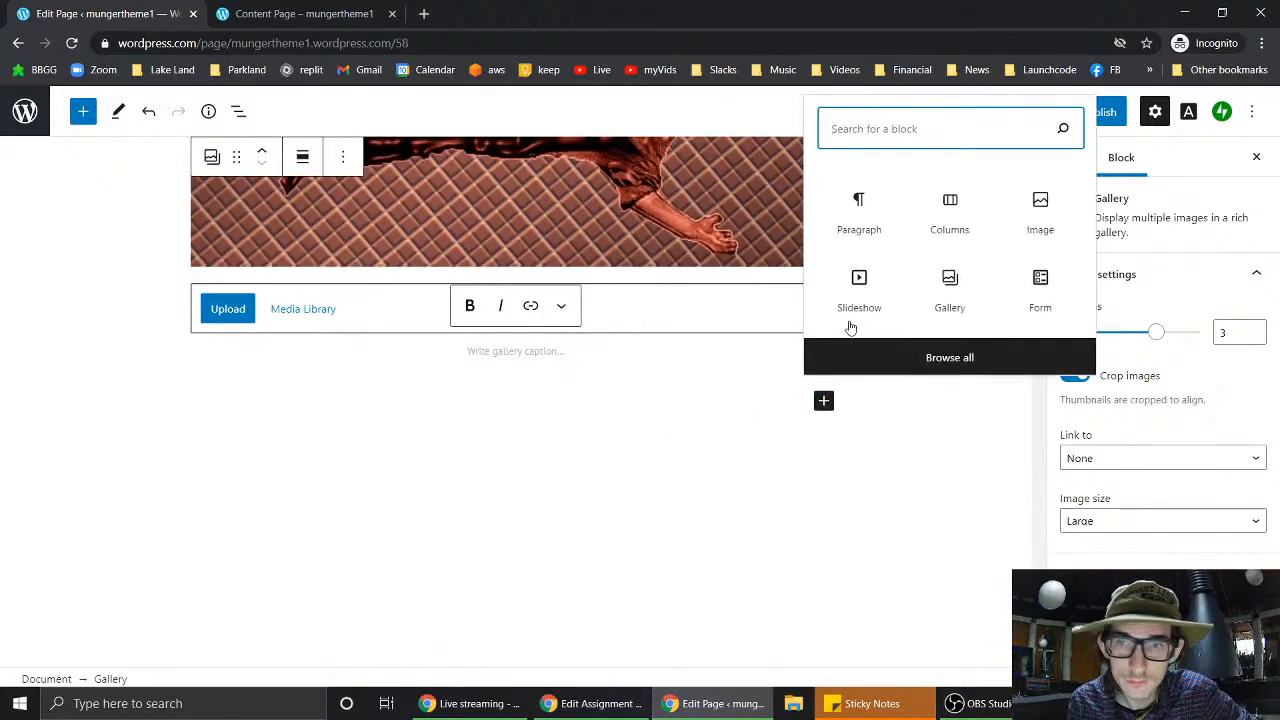
type("gallery")
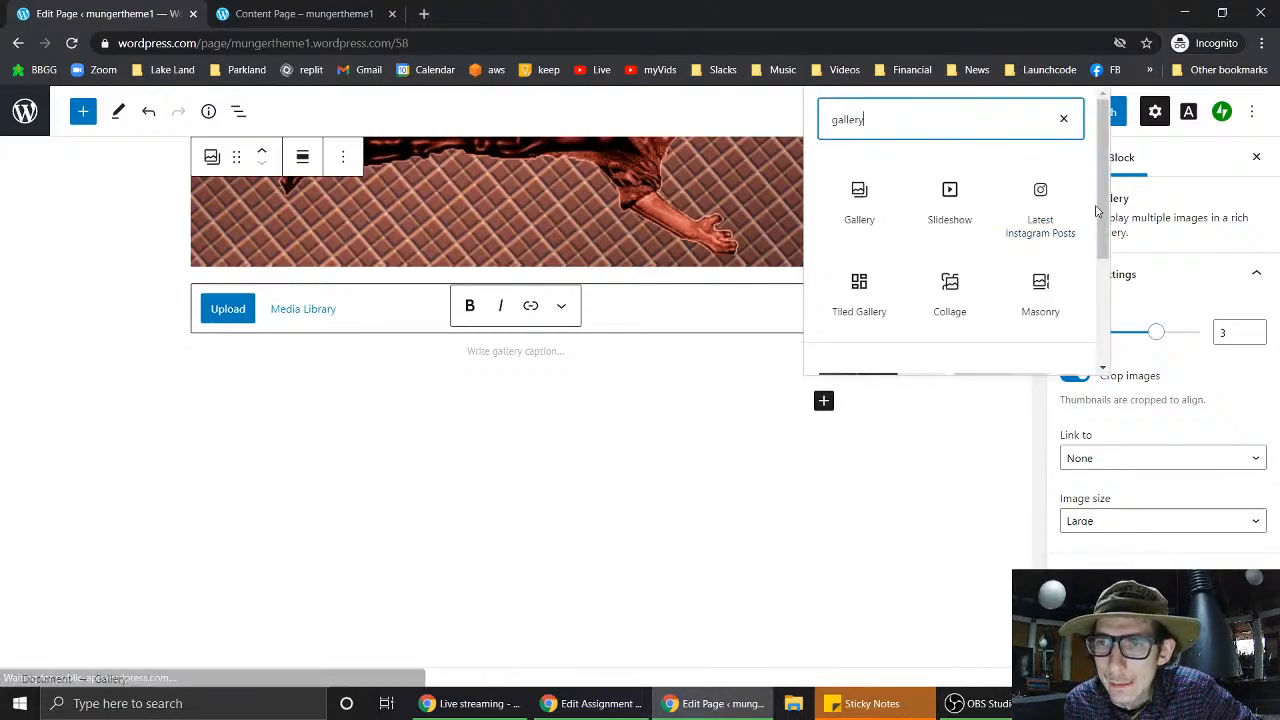
- Insert a Collage block below the gallery
left_click_drag(1102, 207, 1115, 265)
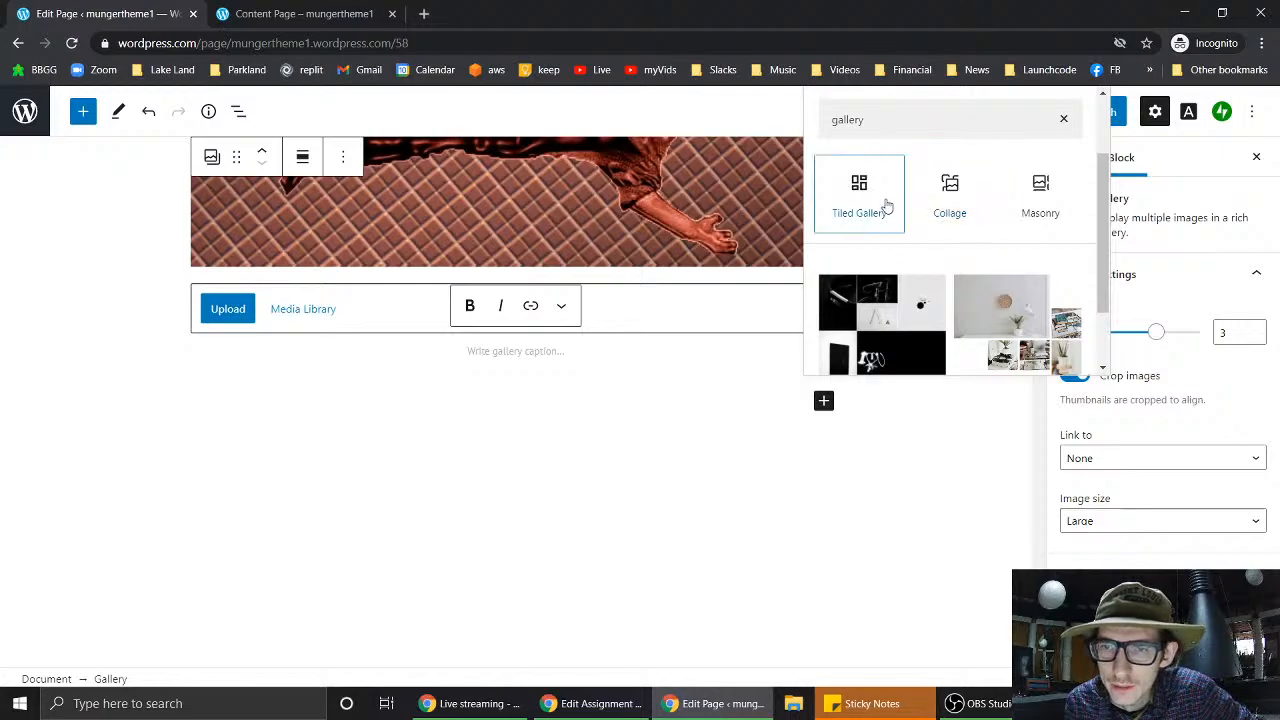
left_click(935, 195)
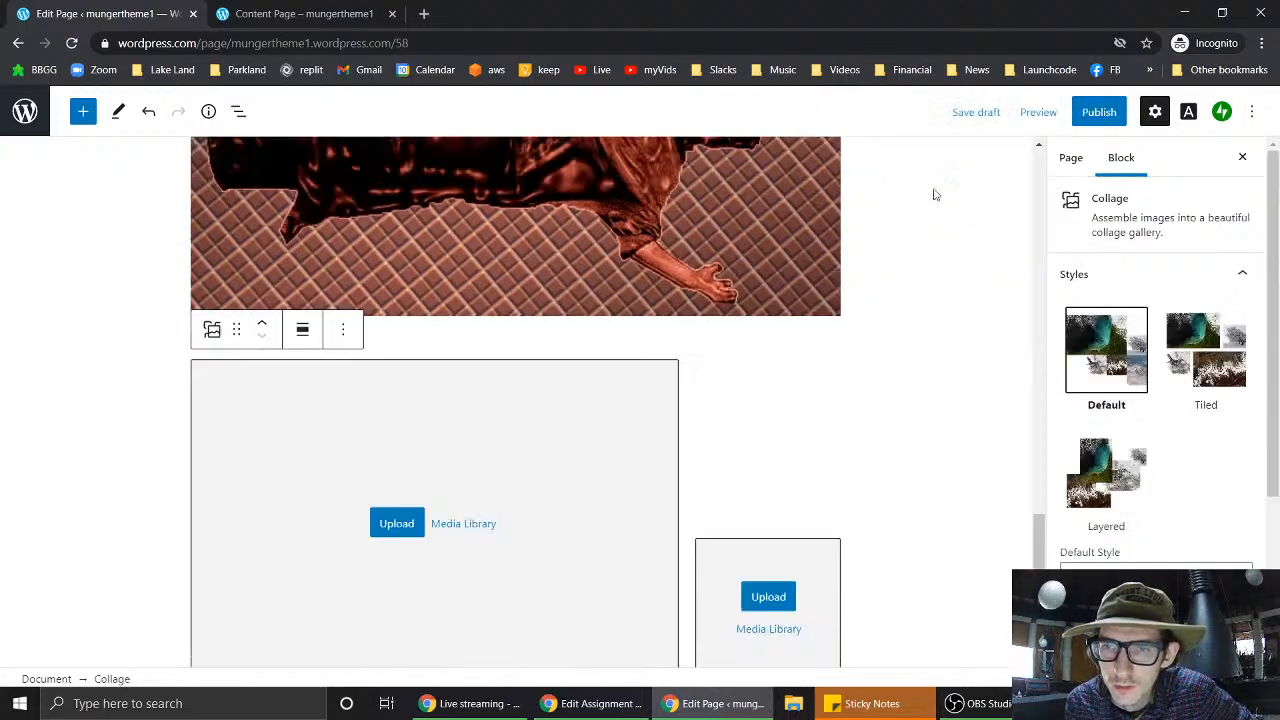
scroll(733, 443, "down", 2)
scroll(733, 443, "up", 1)
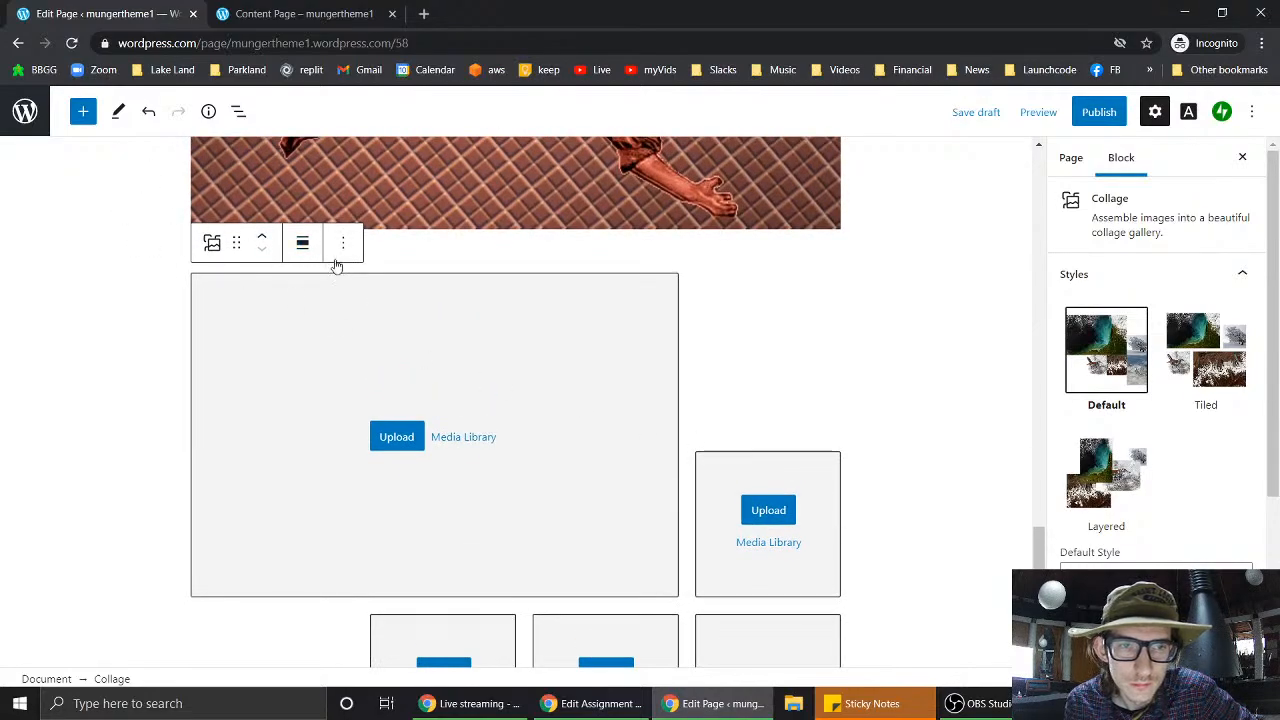
- Fill the first collage slot with the man-on-barrel photo from the Media Library
left_click(418, 444)
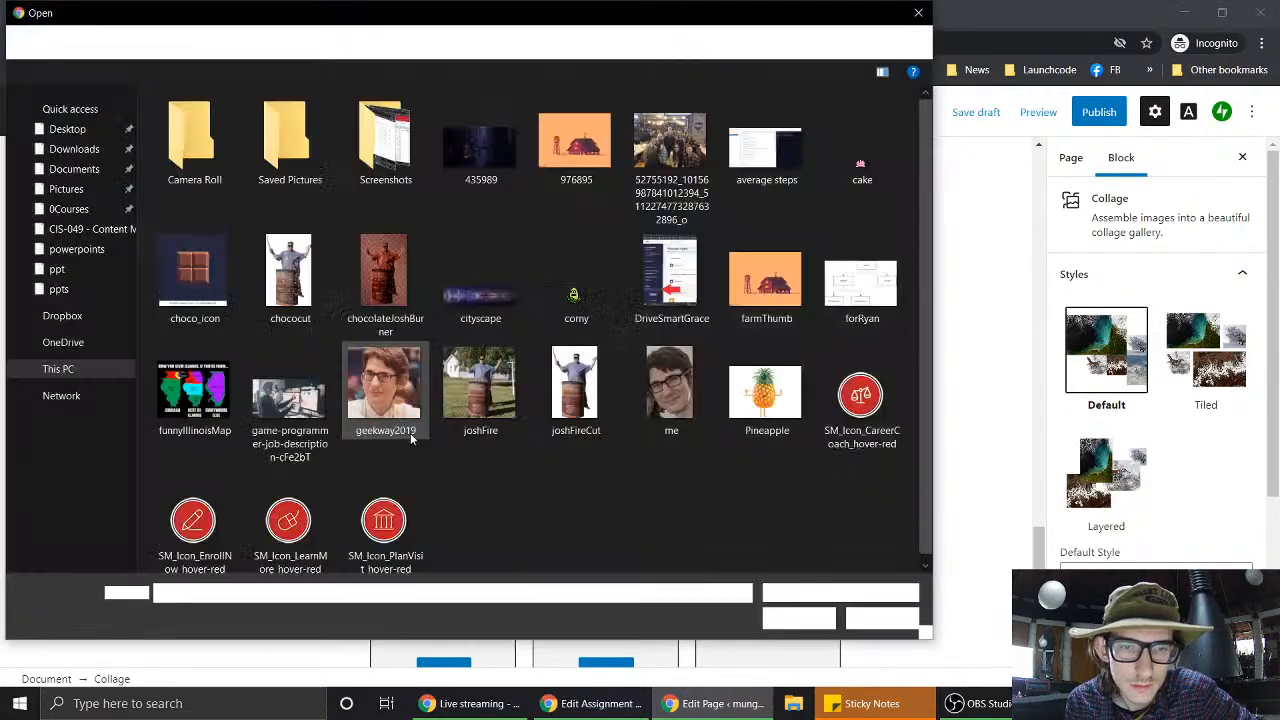
left_click(920, 12)
scroll(917, 271, "down", 4)
scroll(917, 271, "up", 3)
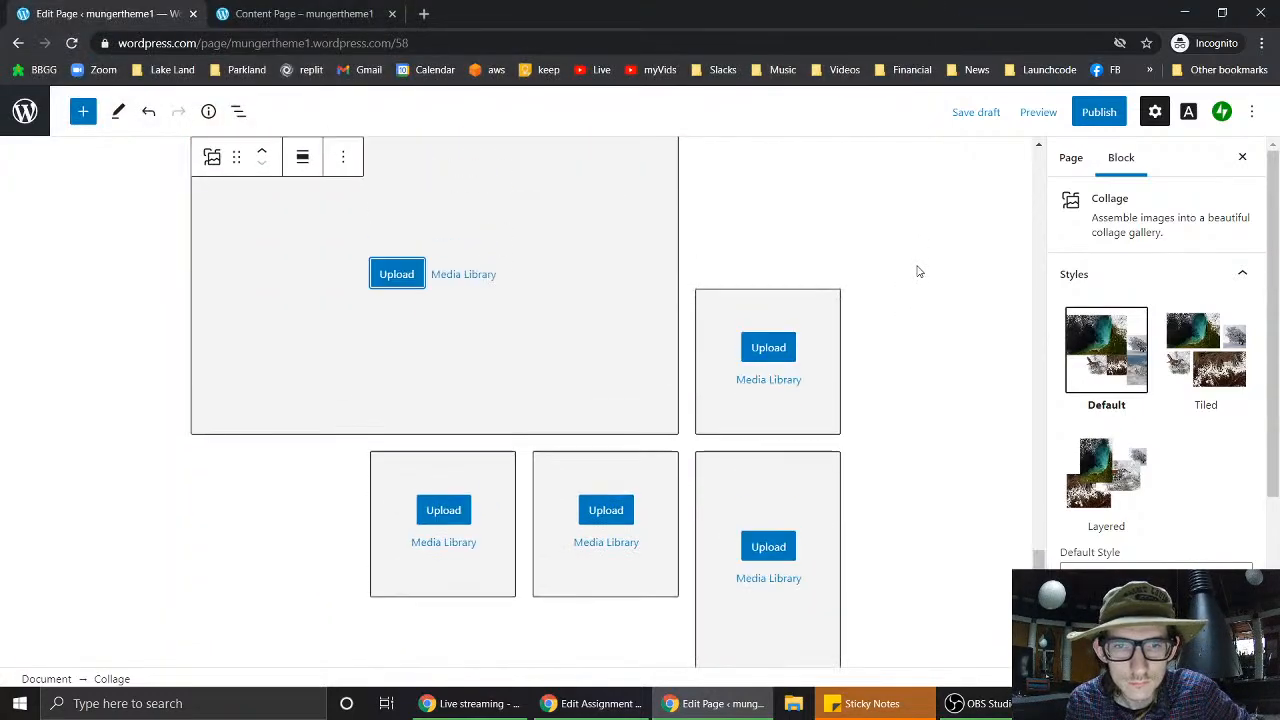
left_click(465, 300)
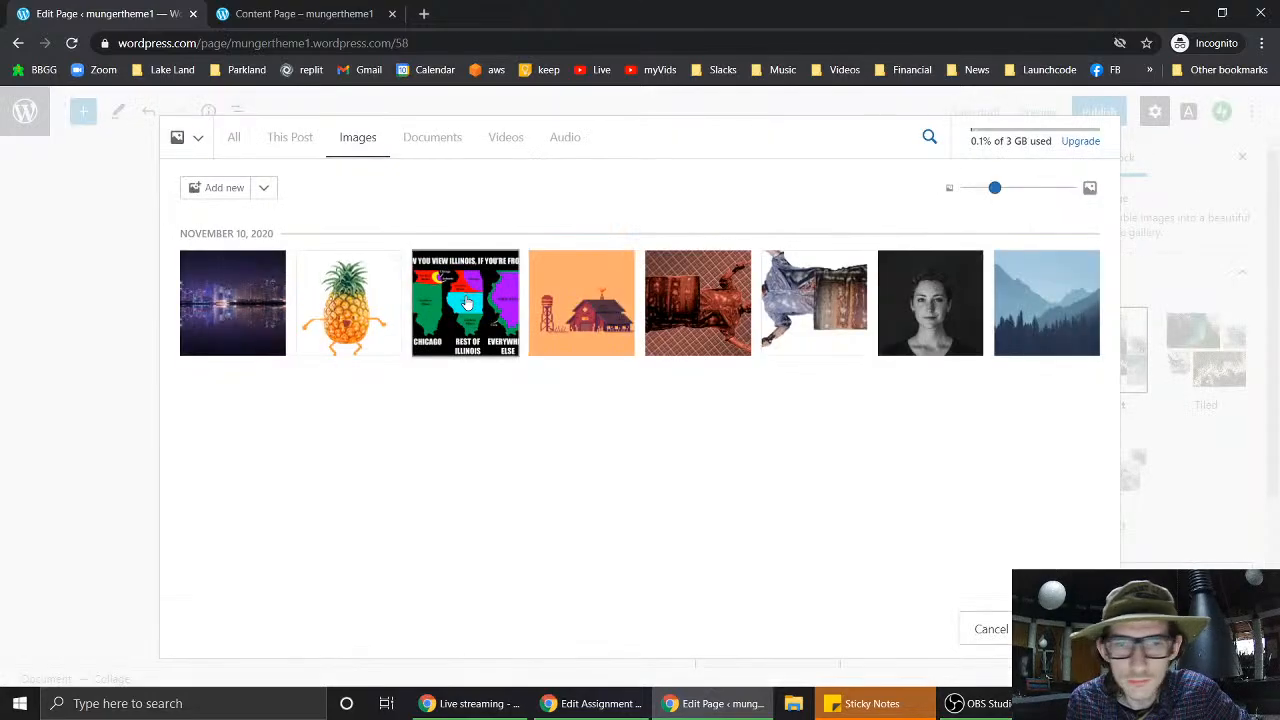
left_click(580, 305)
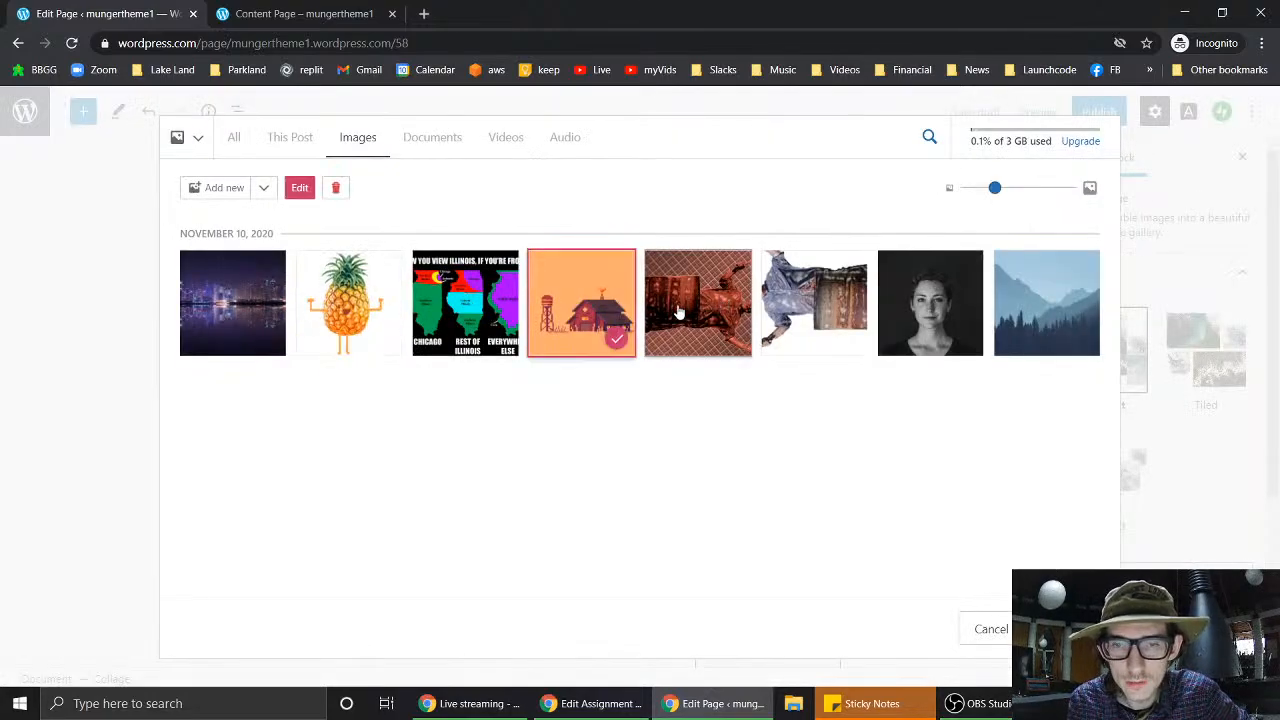
left_click(717, 308)
left_click(812, 305)
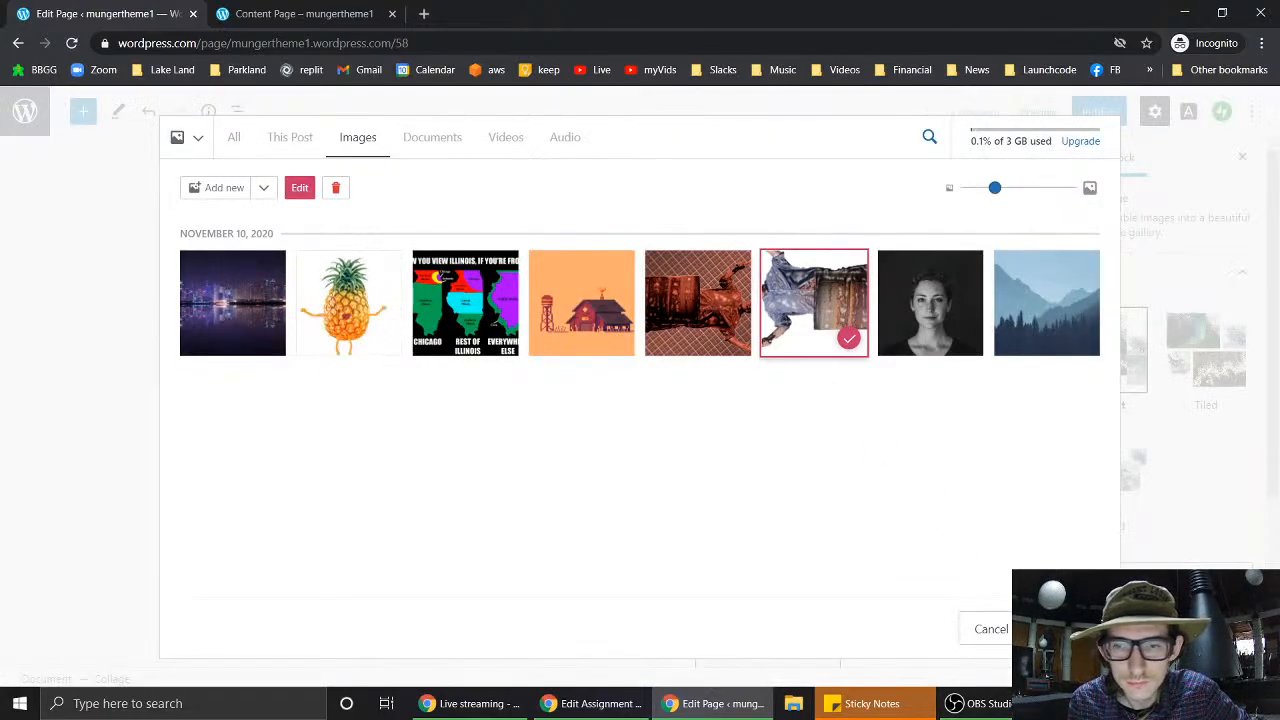
left_click(1067, 629)
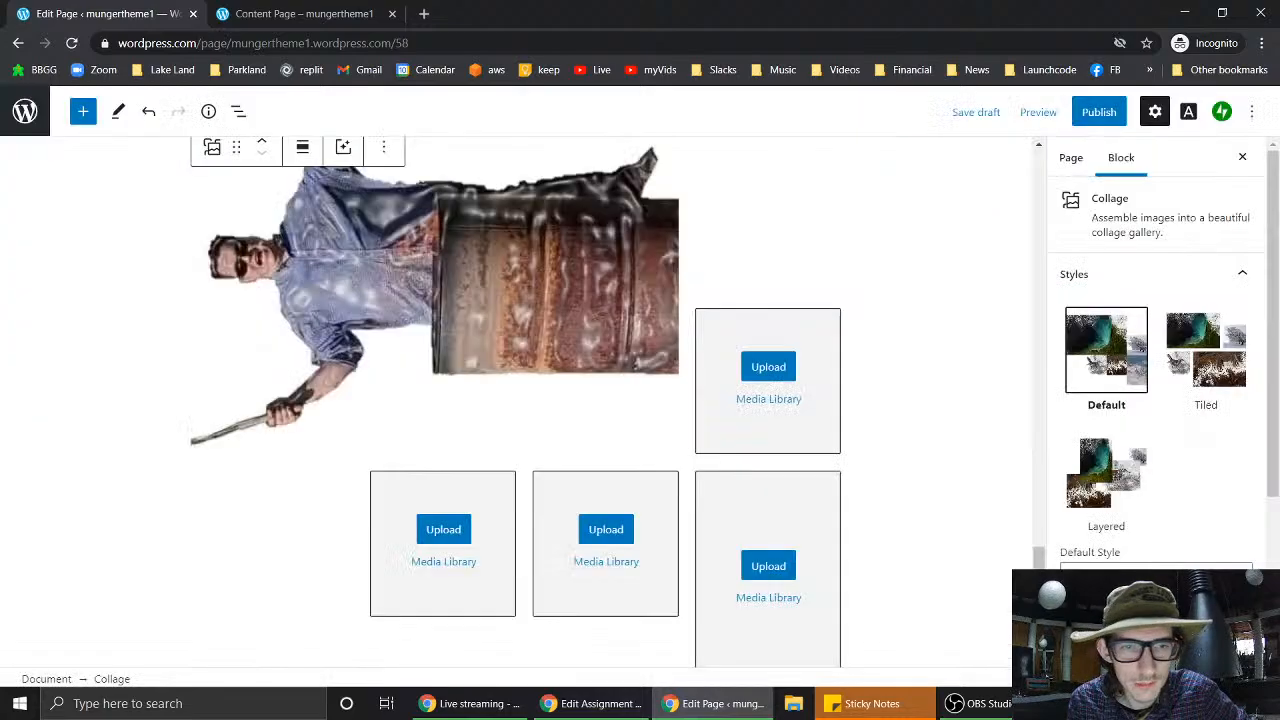
- Add the pineapple image to the next collage slot
left_click(777, 404)
left_click(352, 300)
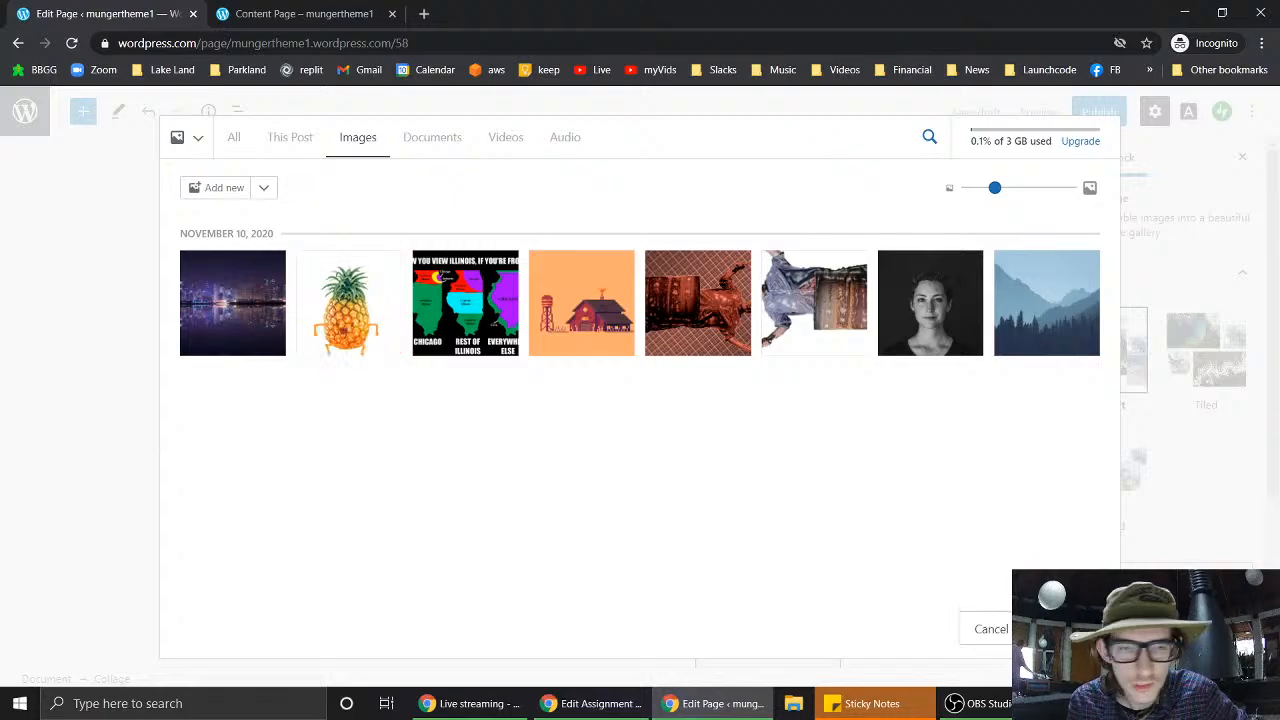
scroll(945, 303, "down", 3)
scroll(943, 300, "up", 4)
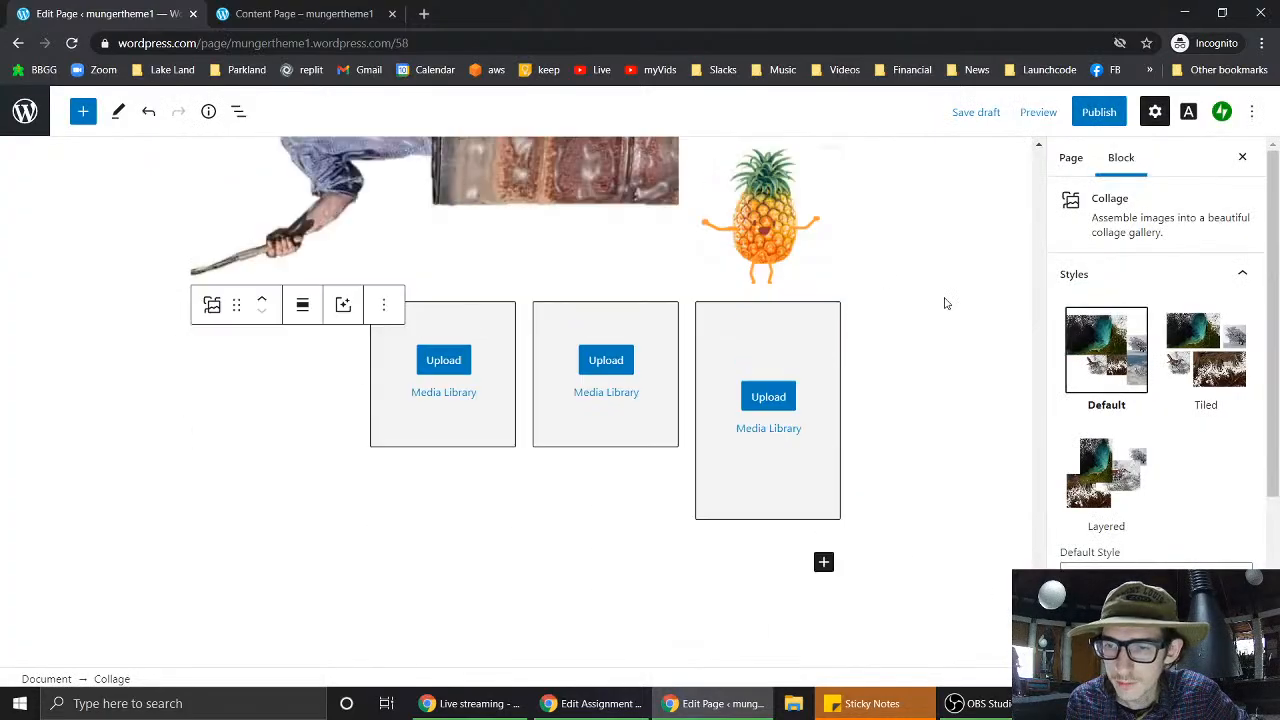
- Try the Tiled and Layered collage styles, then give the images a large (L) shadow
left_click(1205, 350)
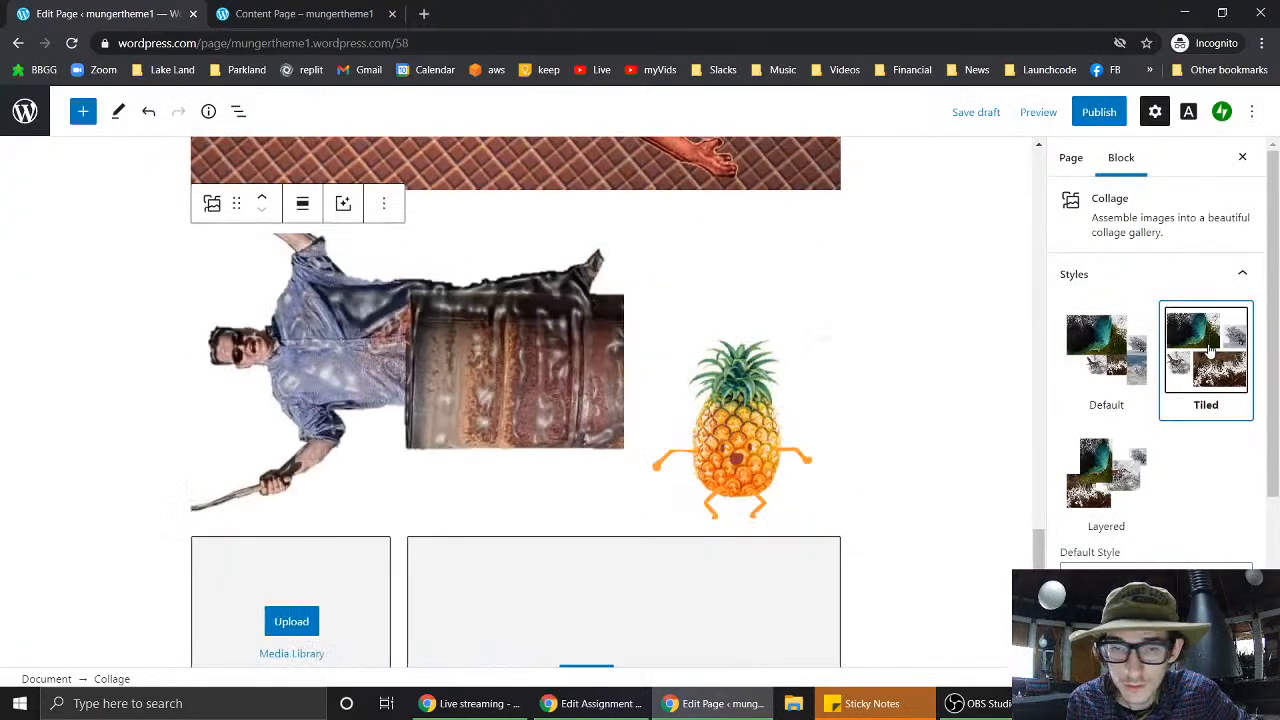
left_click(1094, 484)
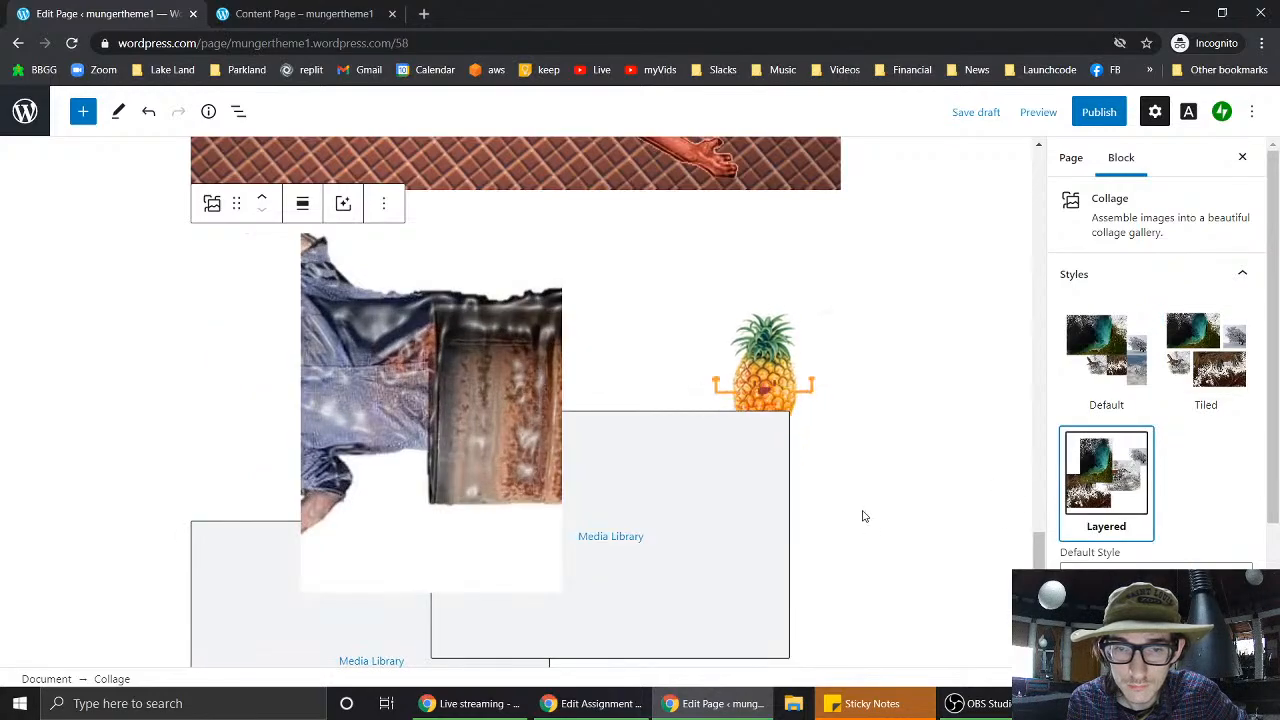
scroll(864, 516, "down", 4)
scroll(864, 516, "up", 3)
scroll(864, 516, "up", 1)
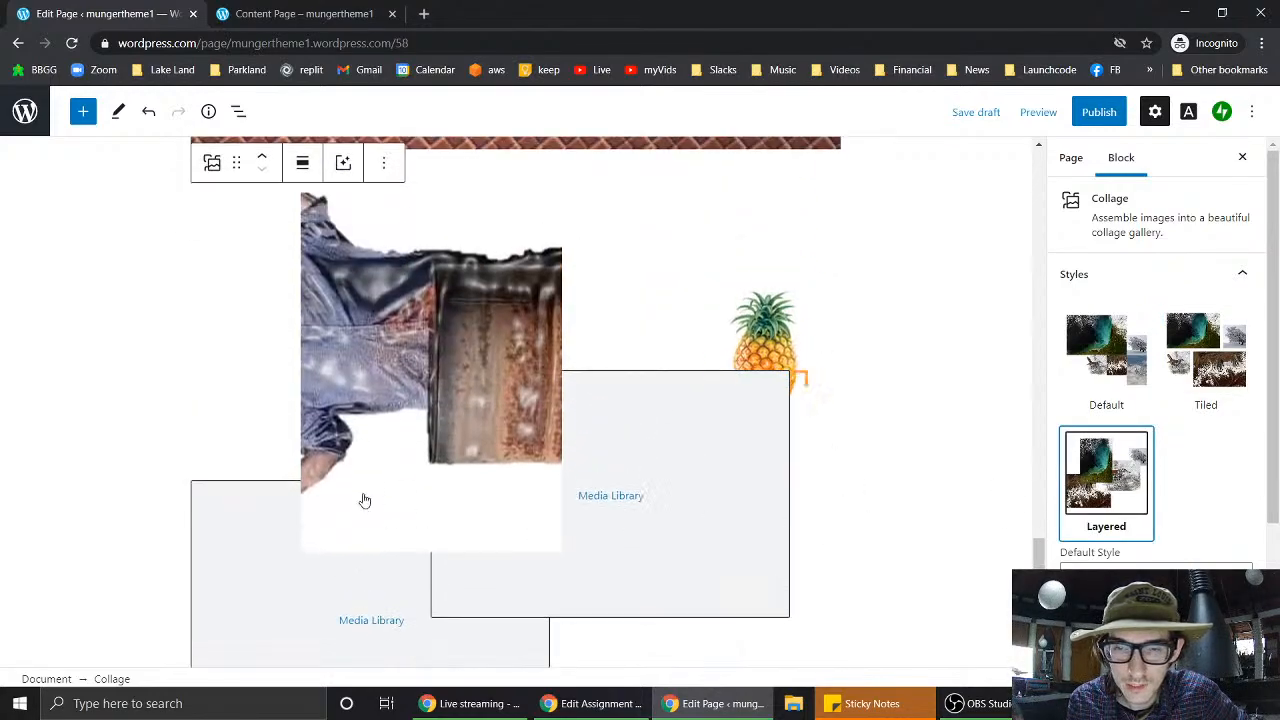
scroll(1100, 480, "down", 4)
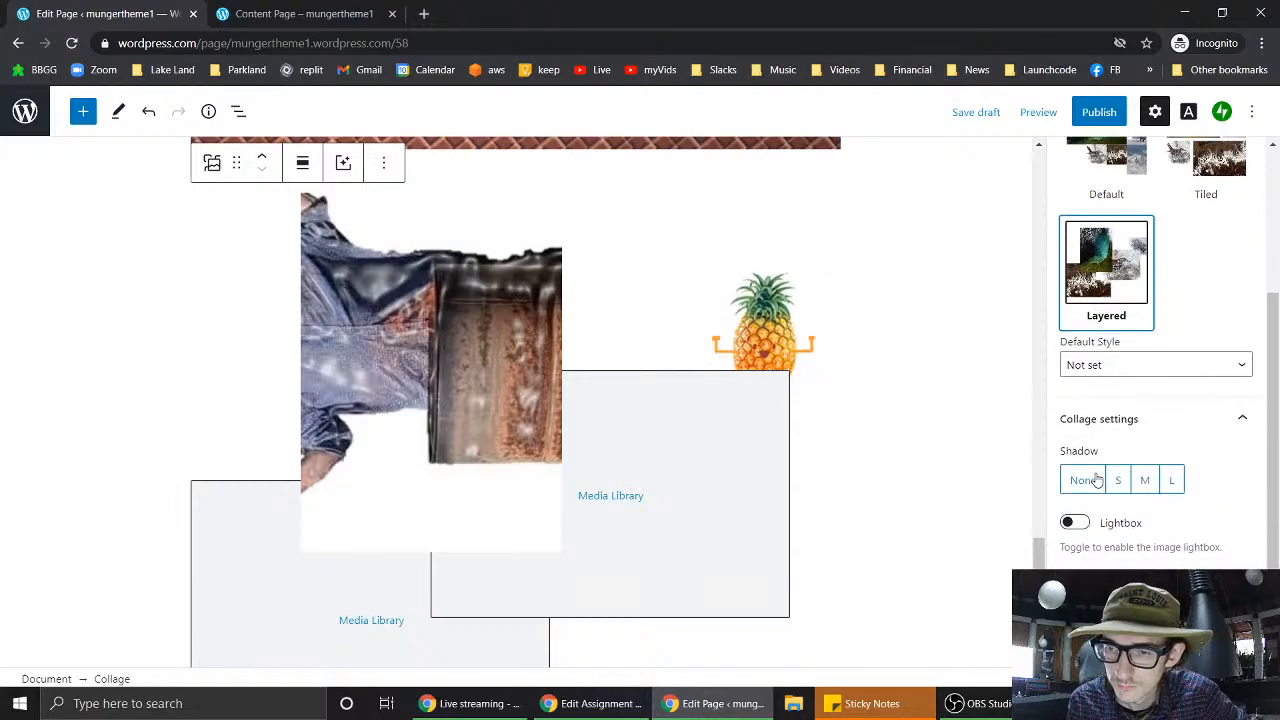
left_click(1171, 472)
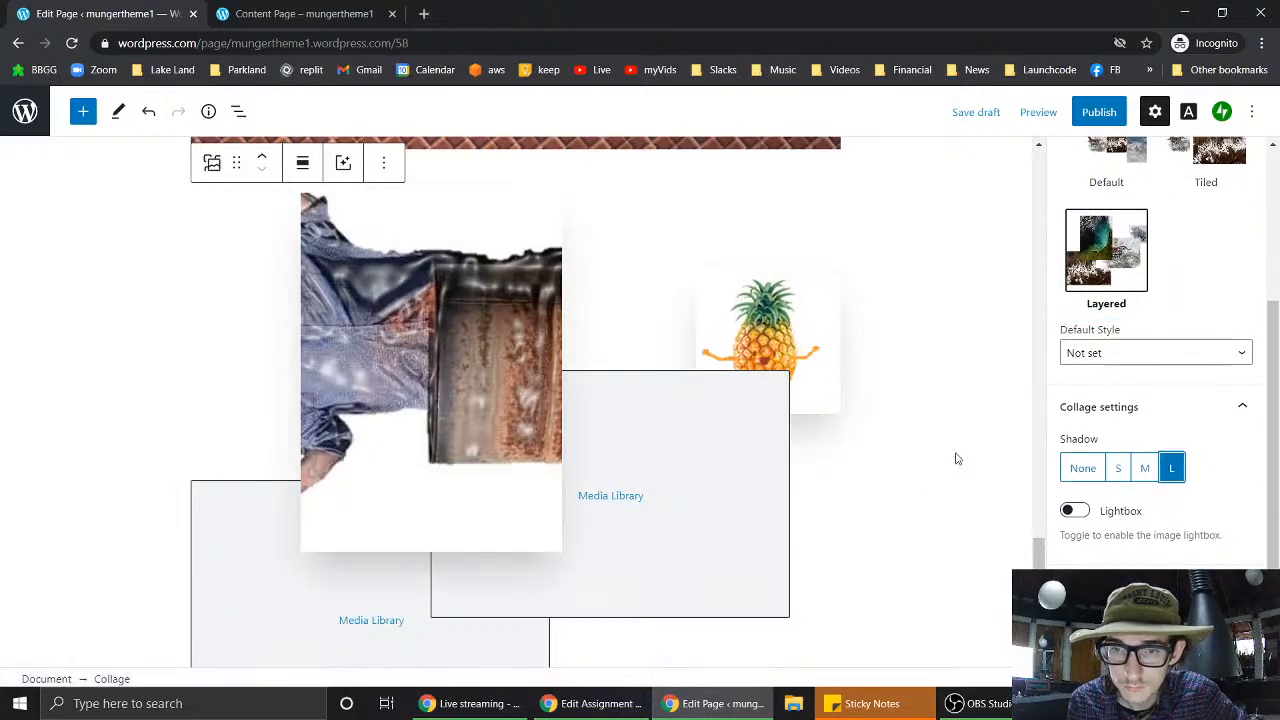
- Check the published Content Page, then return to the editor
scroll(956, 459, "up", 1)
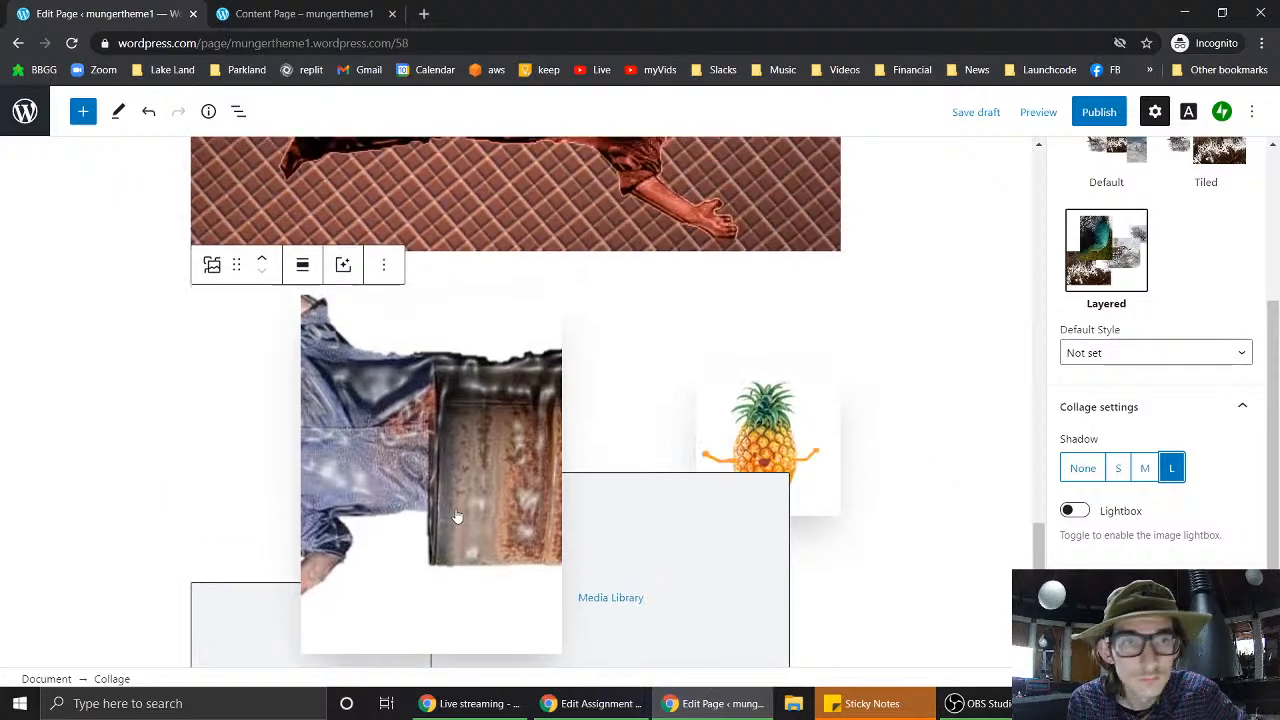
left_click(255, 13)
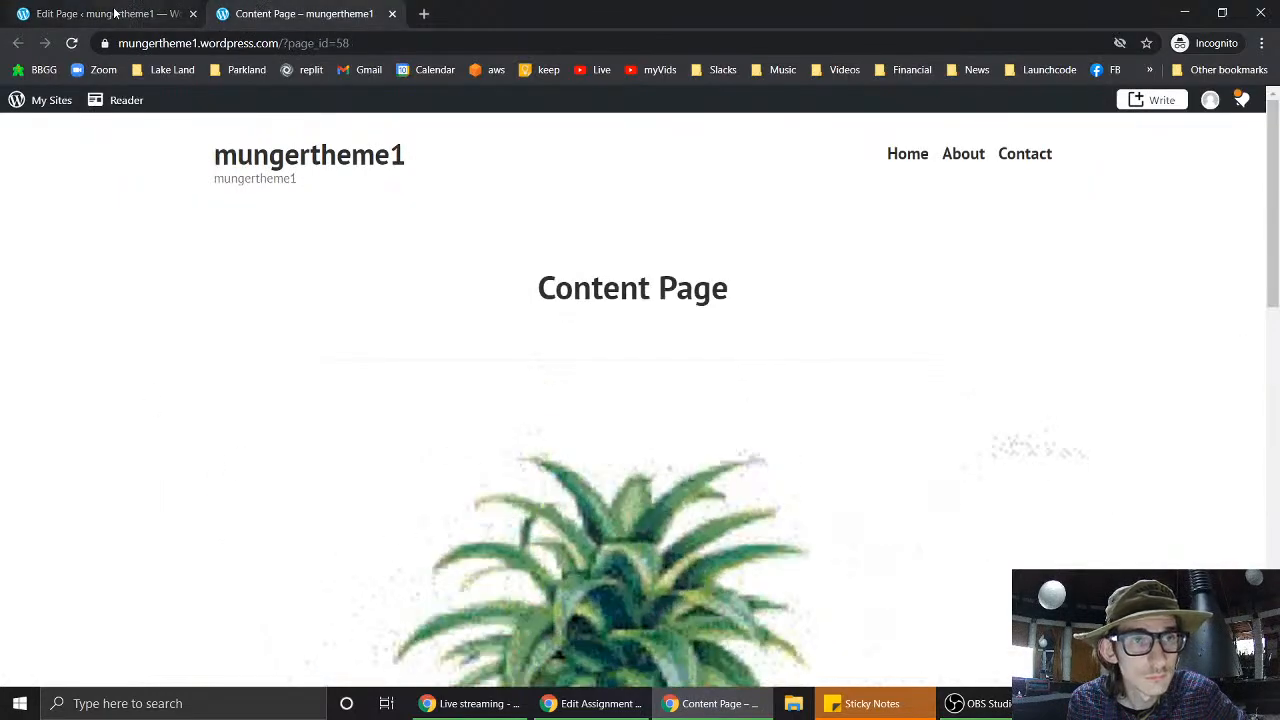
left_click(137, 14)
- Delete the 'Change the widgets.' bullet from the Canvas assignment
left_click(595, 703)
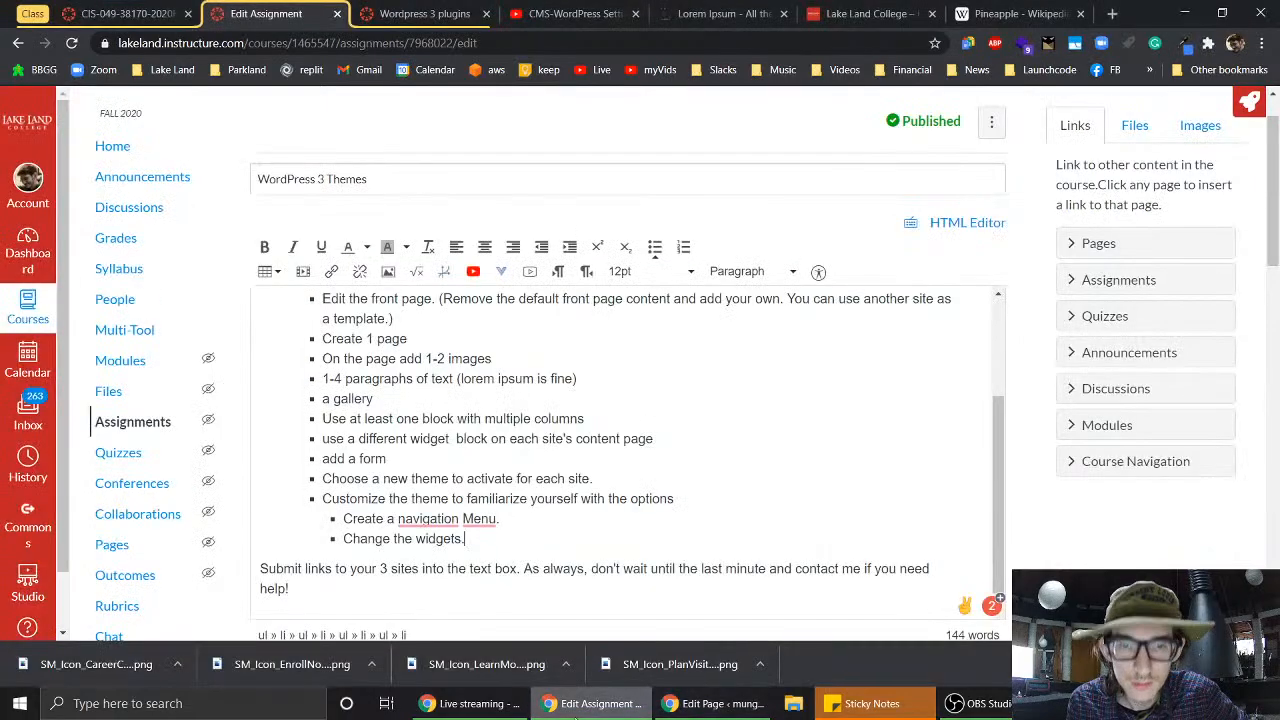
scroll(733, 423, "down", 1)
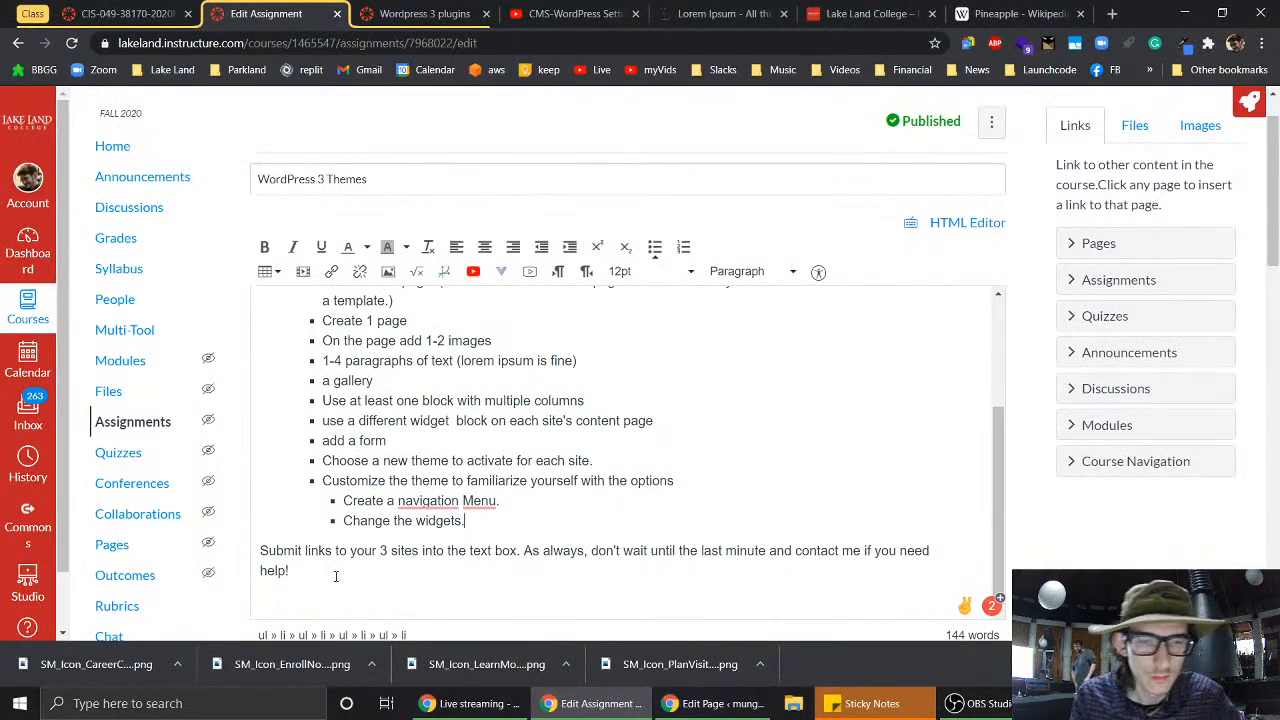
triple_click(480, 521)
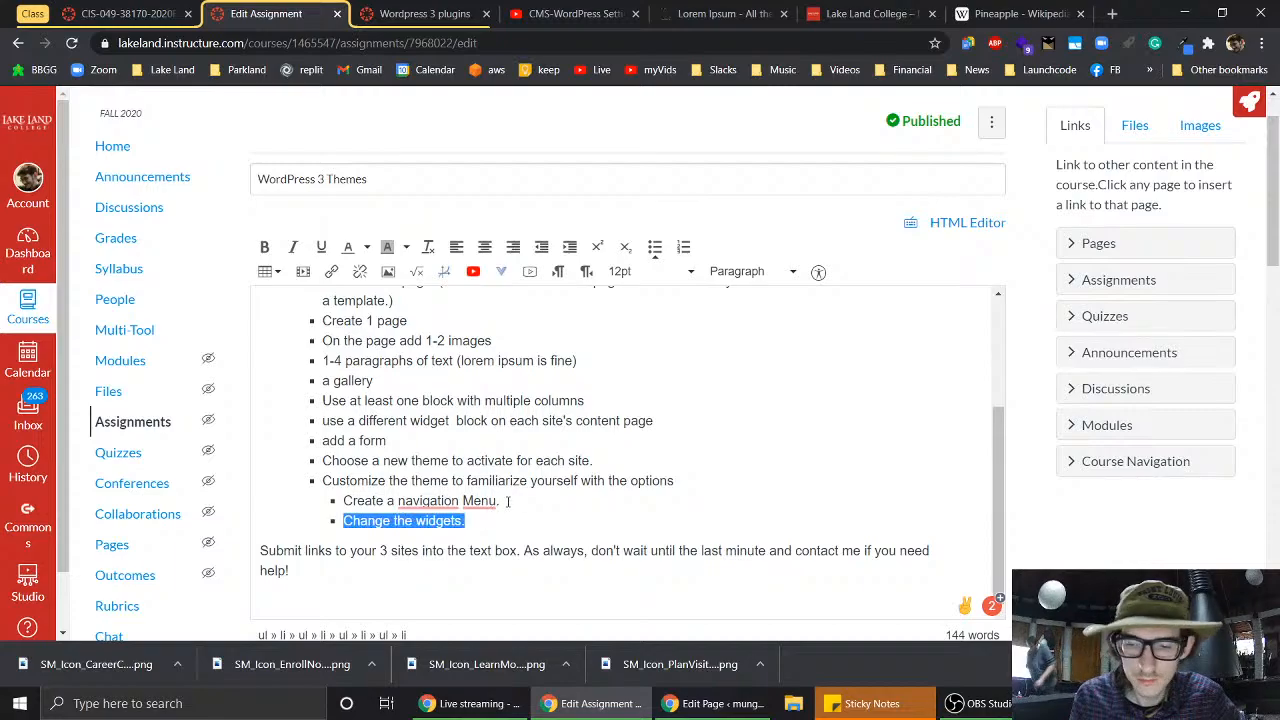
key("BackSpace")
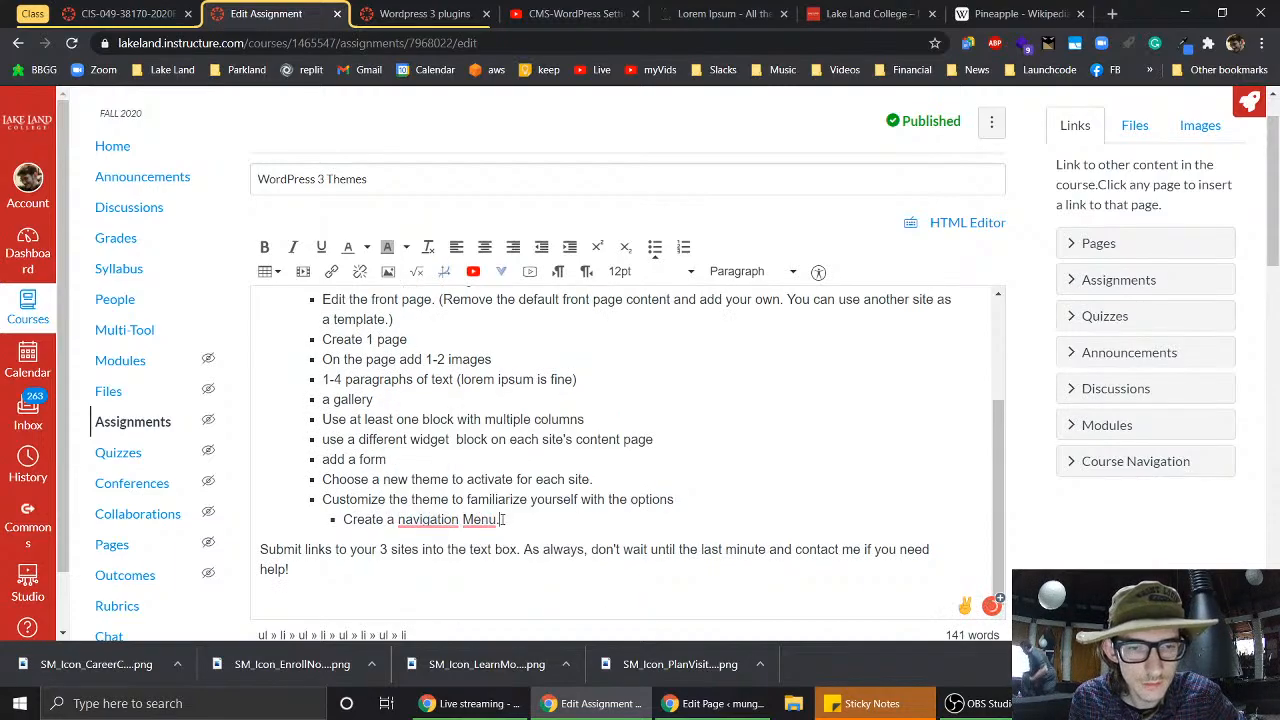
- Move 'Create a navigation Menu.' to an indented bullet under 'On each site'
left_click_drag(501, 520, 335, 523)
key("ctrl+c")
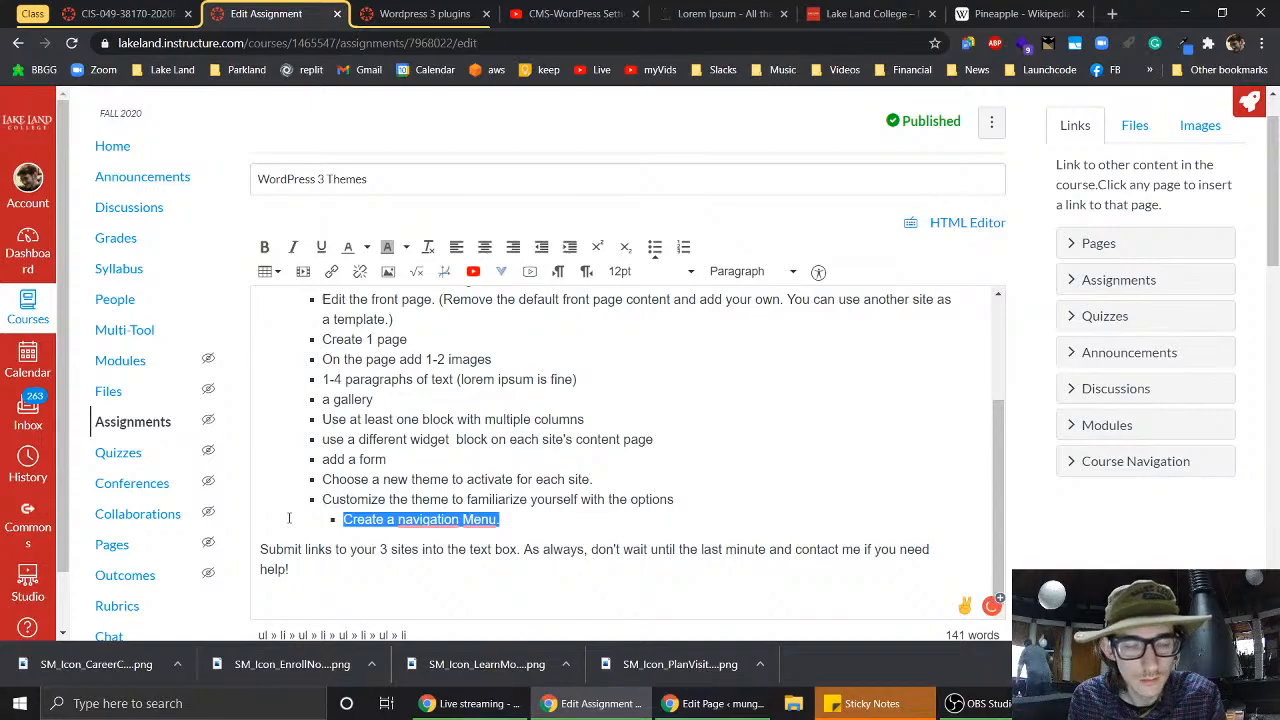
key("BackSpace")
scroll(396, 455, "up", 2)
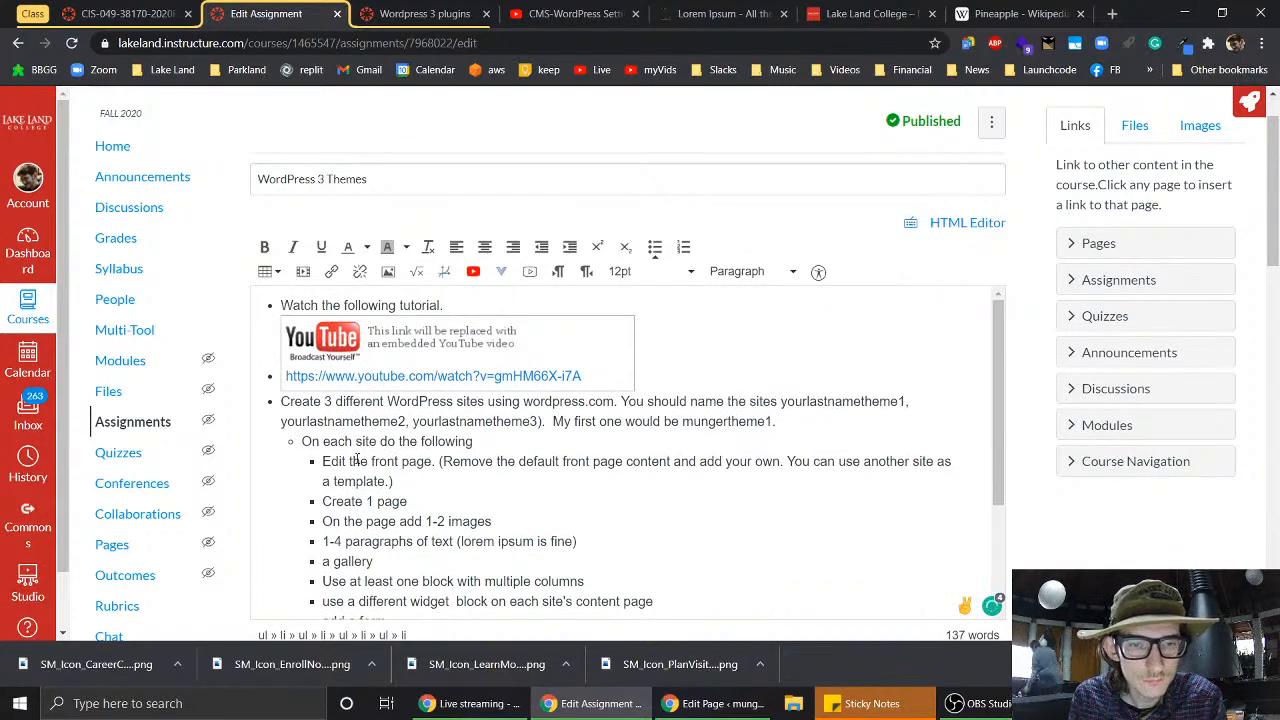
left_click(522, 443)
key("Return")
key("ctrl+v")
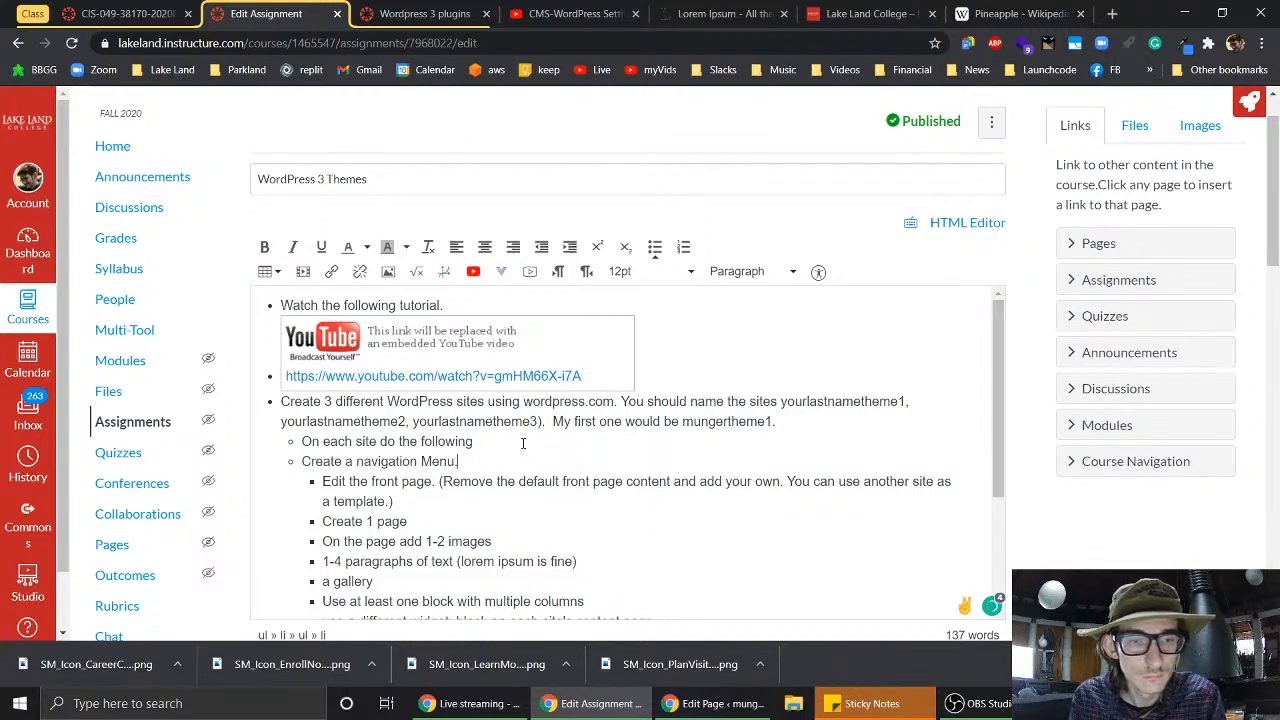
key("Tab")
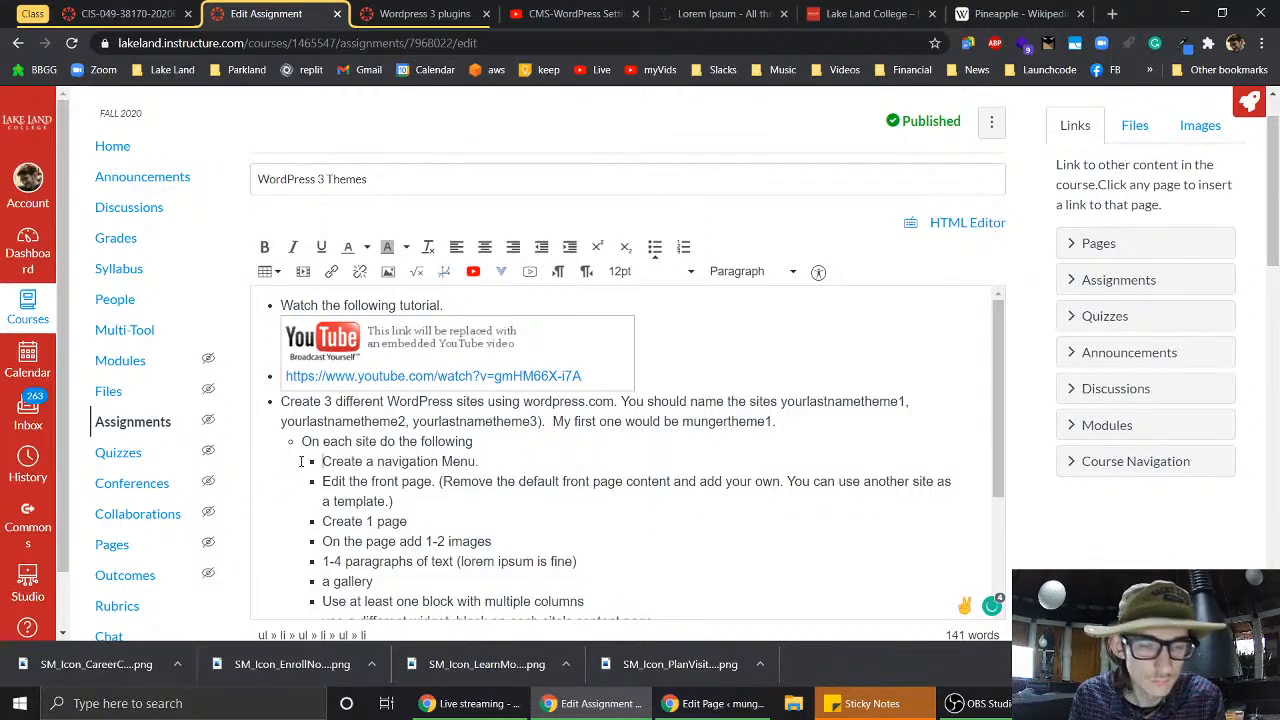
- Reword 'Create 1 page' to 'Create 1 additional page'
scroll(540, 528, "down", 3)
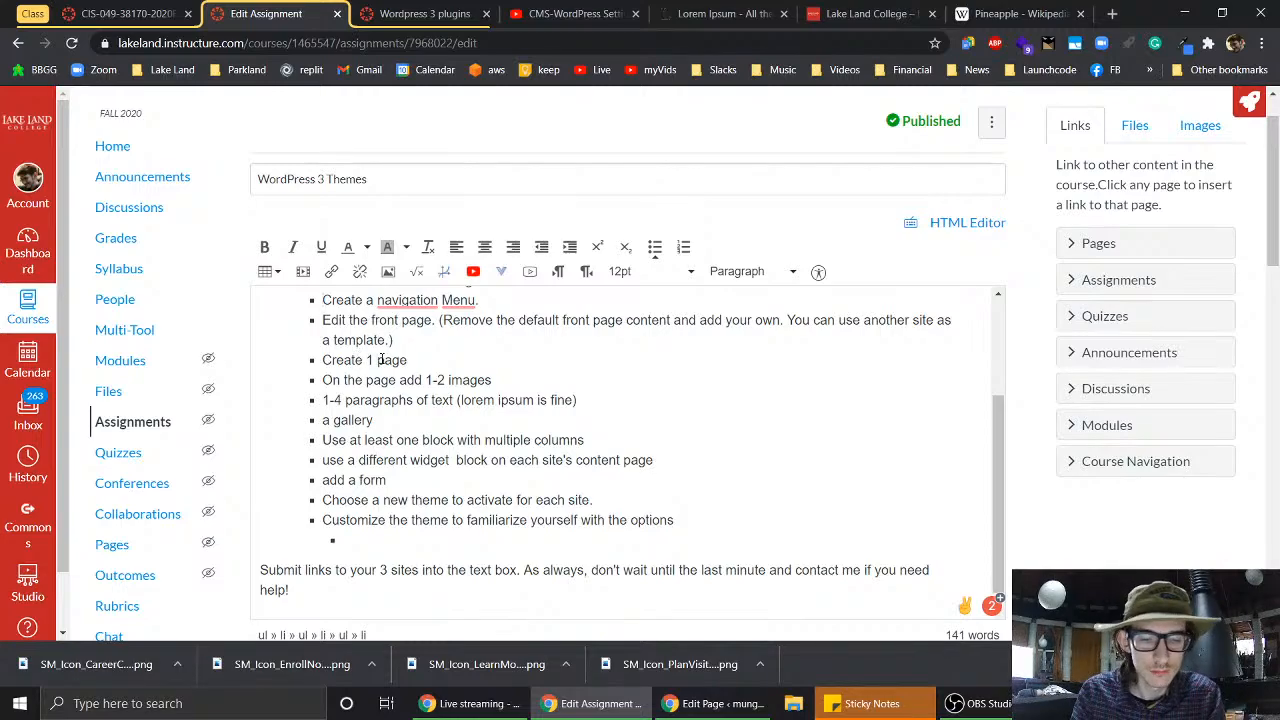
left_click(379, 360)
type("additional")
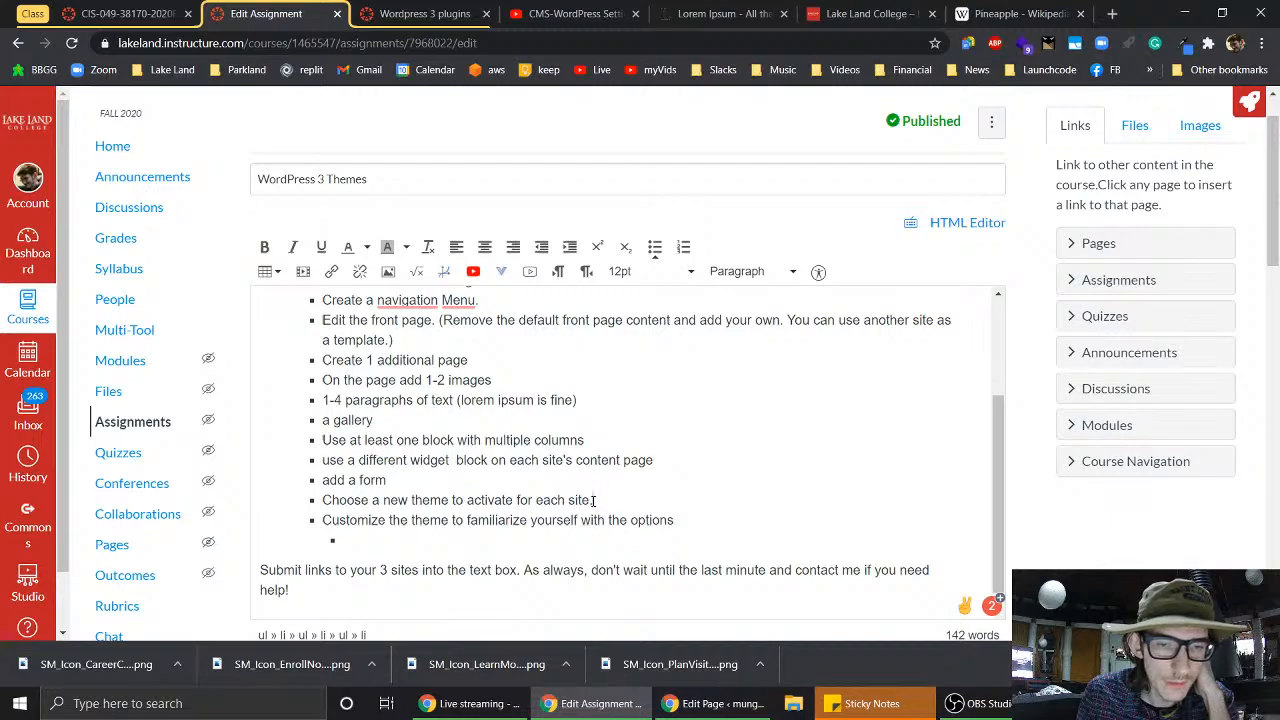
- Move the 'Choose a new theme' line to an indented first bullet under 'On each site'
left_click_drag(594, 500, 313, 510)
key("ctrl+c")
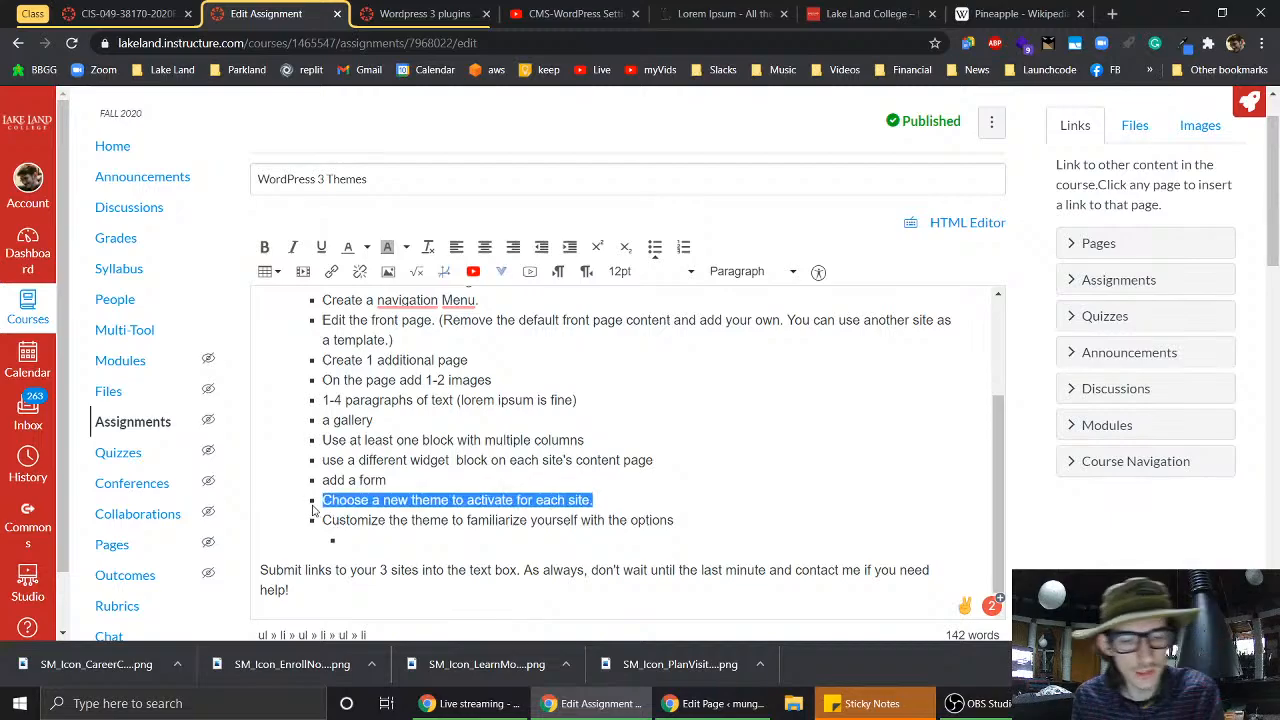
key("Delete")
key("BackSpace")
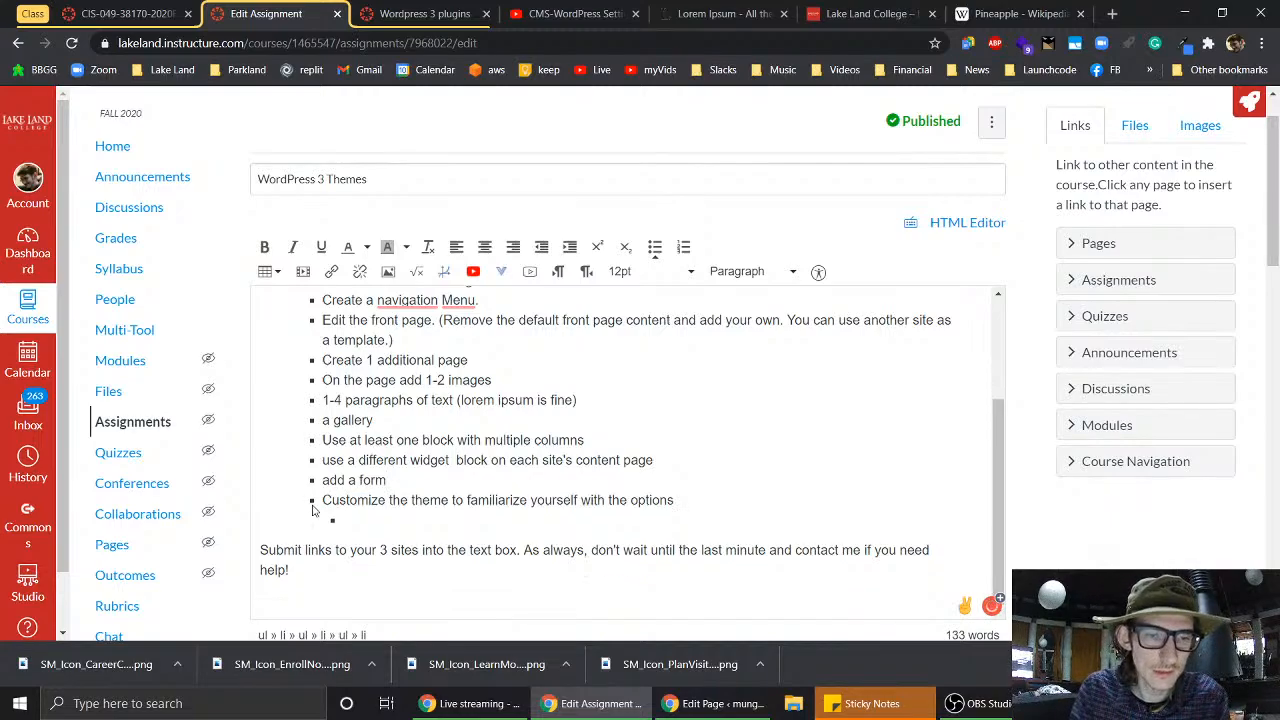
scroll(313, 510, "up", 3)
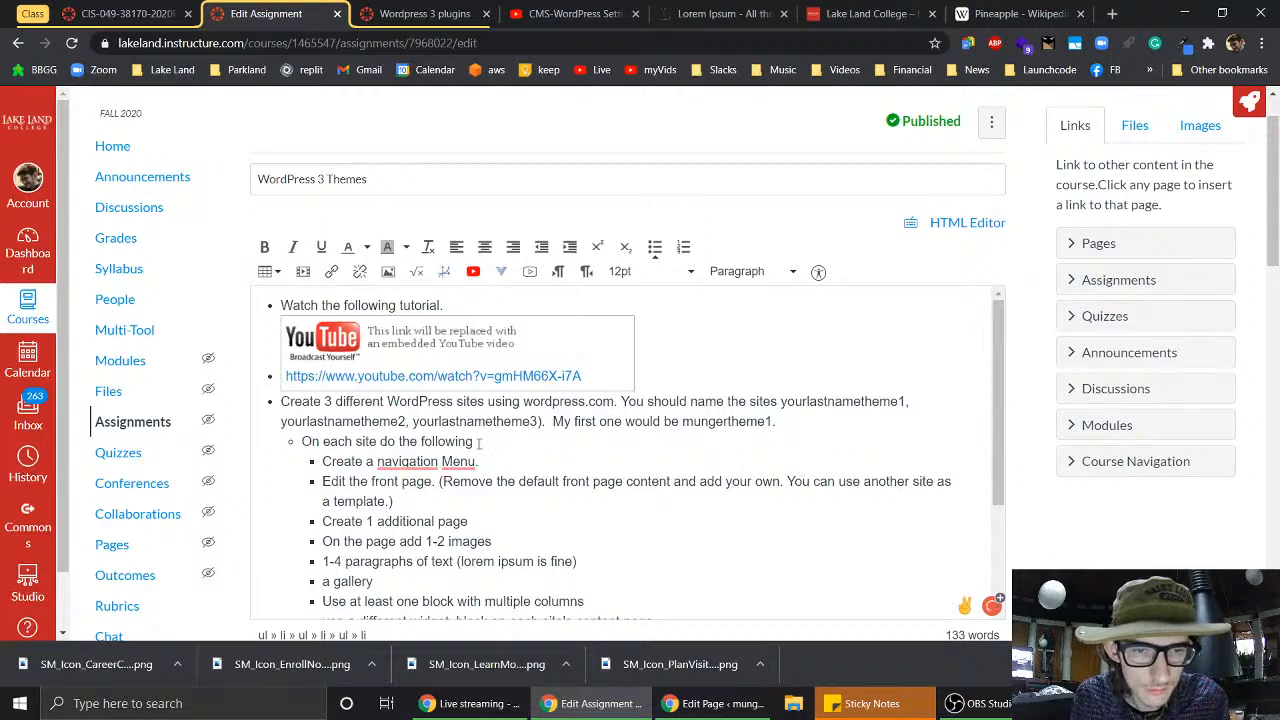
key("Return")
key("ctrl+v")
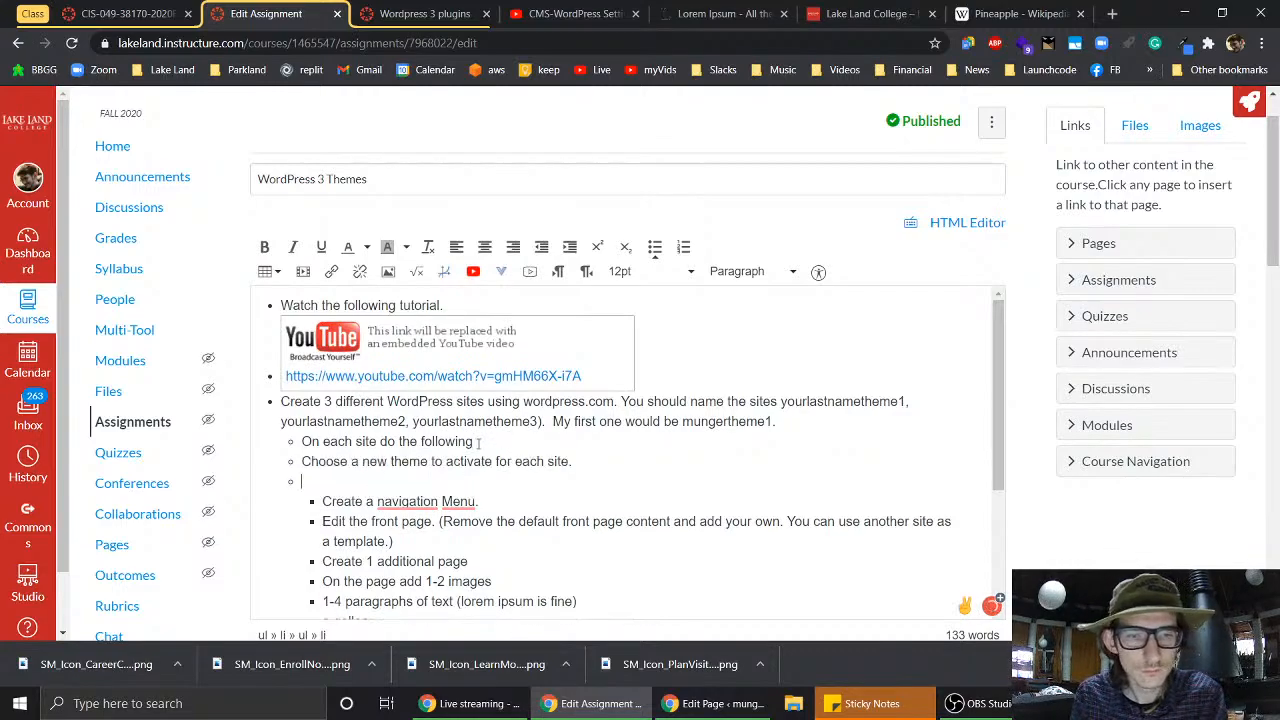
key("BackSpace")
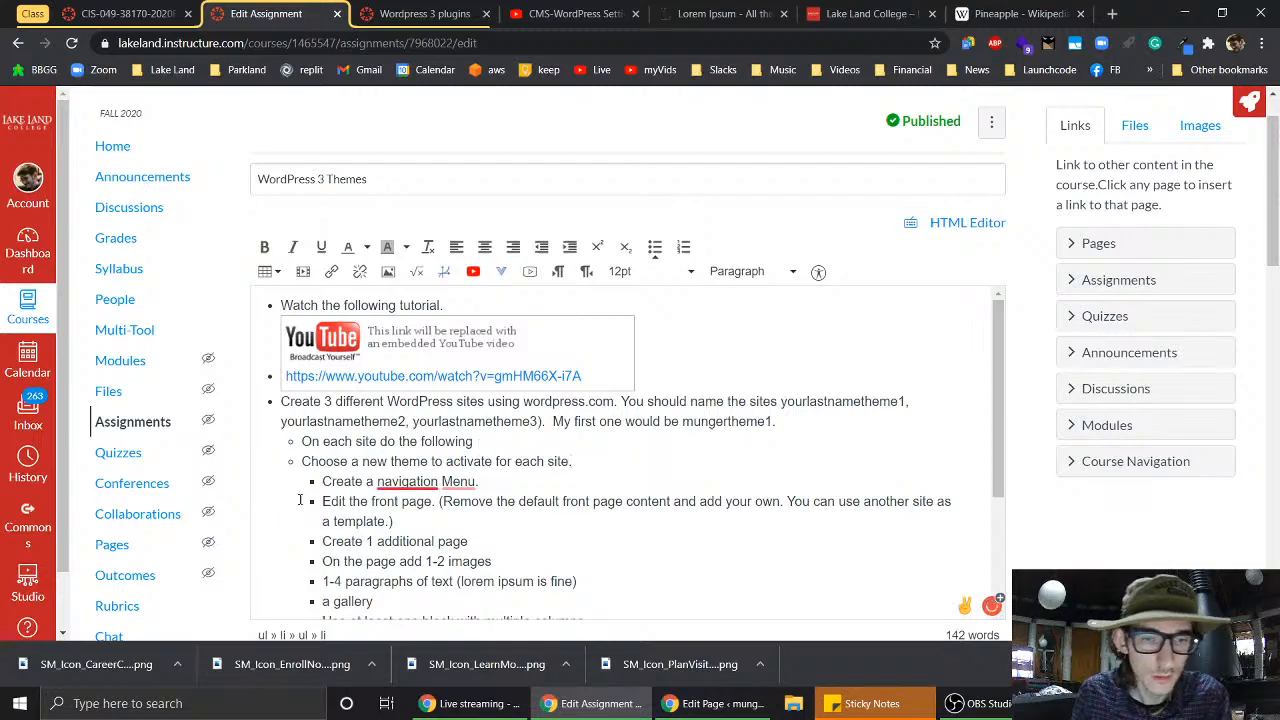
key("Tab")
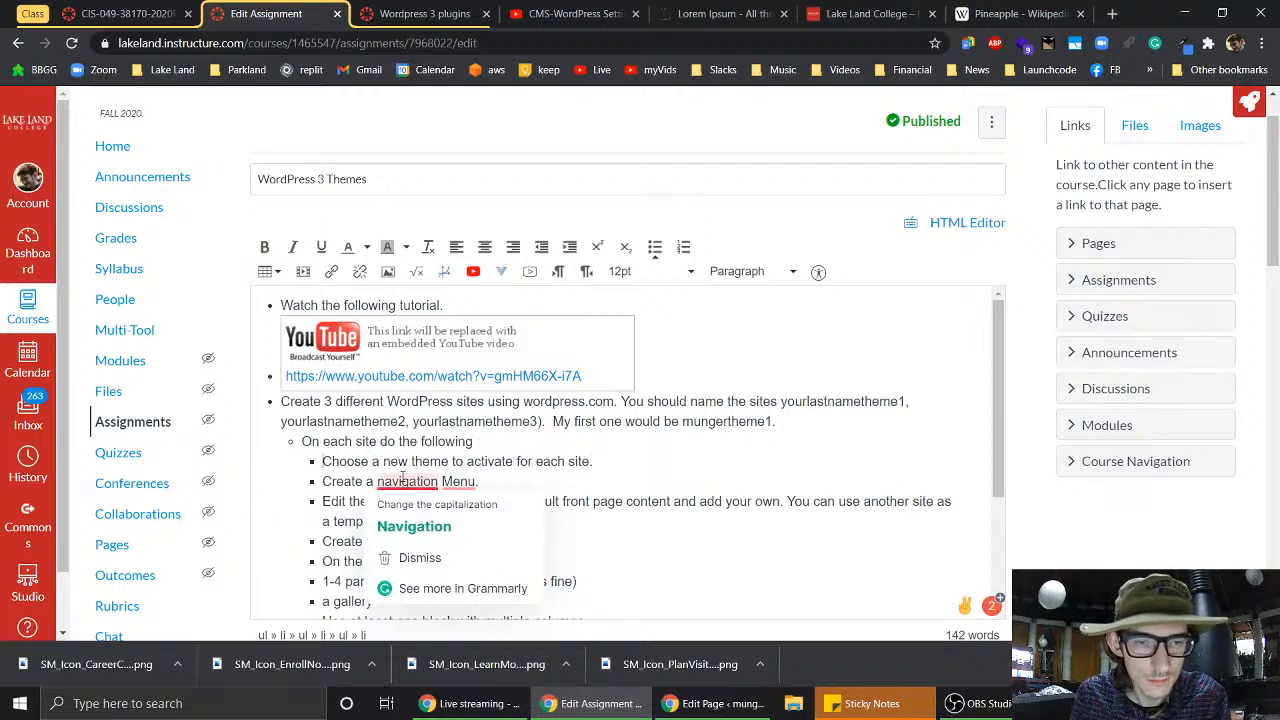
- Change 'new' to 'different', delete 'to activate', and remove the empty bullet at the end
double_click(397, 462)
type("differen")
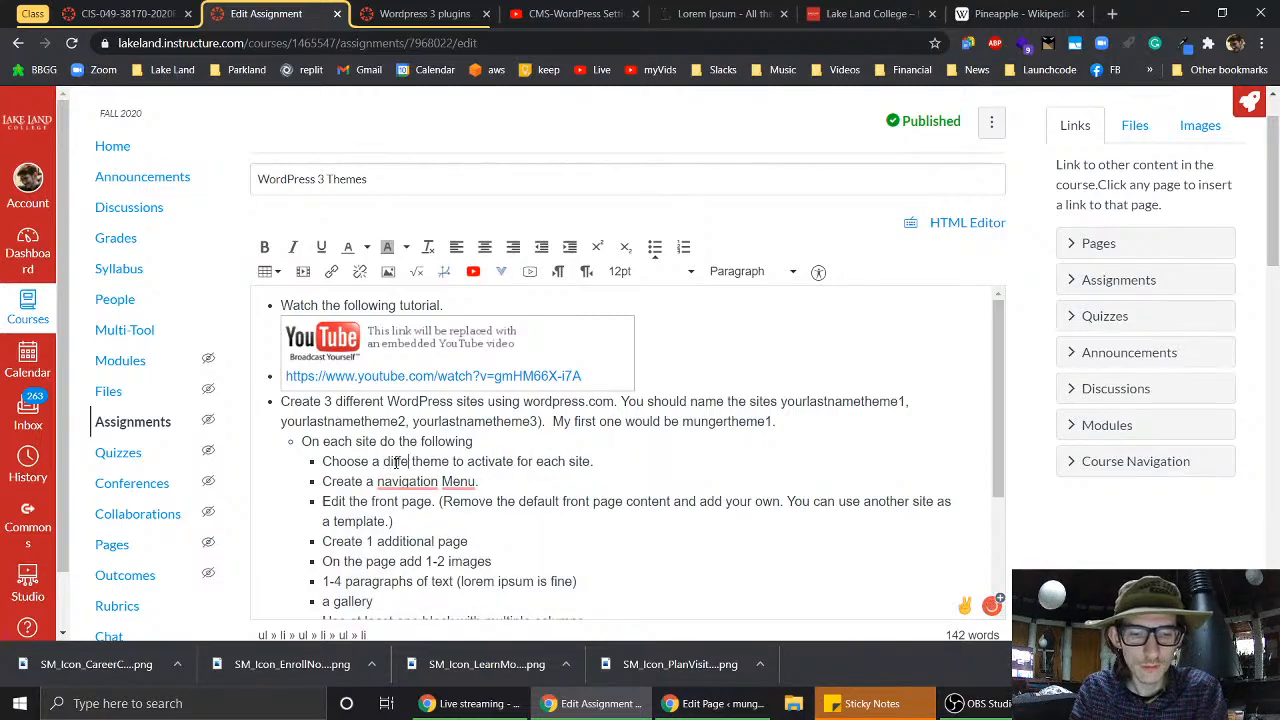
type("t")
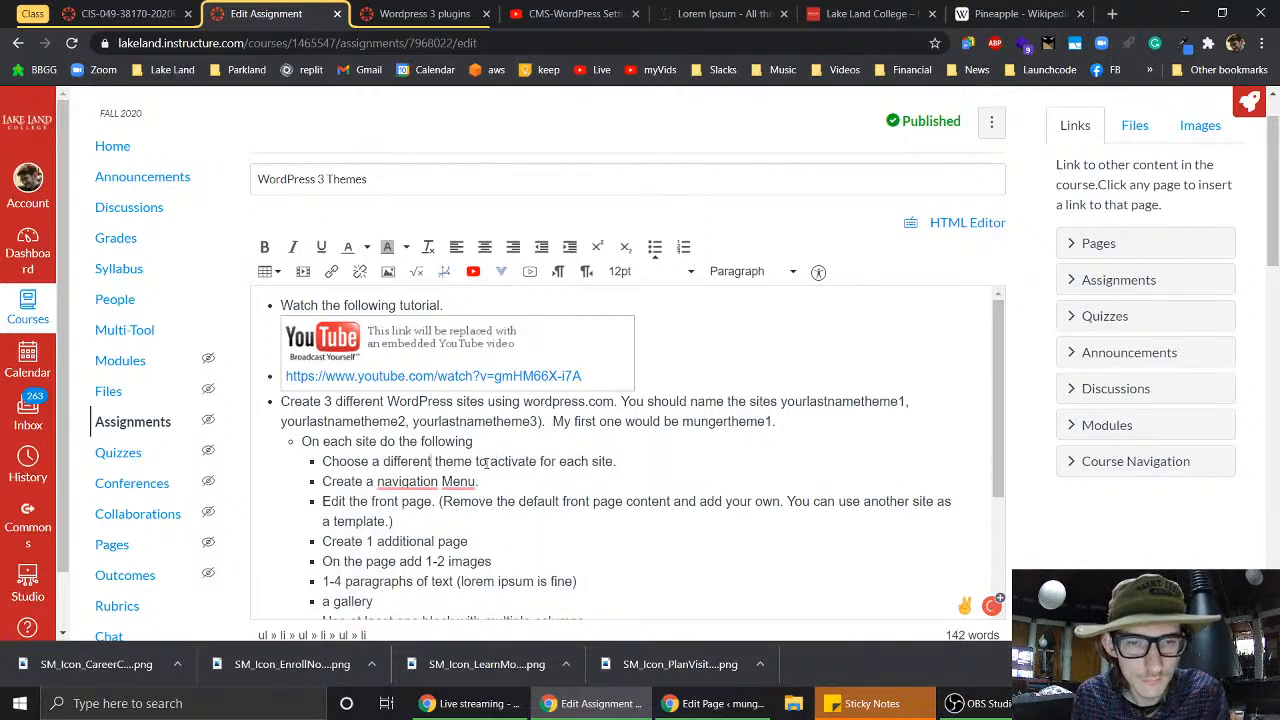
left_click_drag(475, 461, 541, 461)
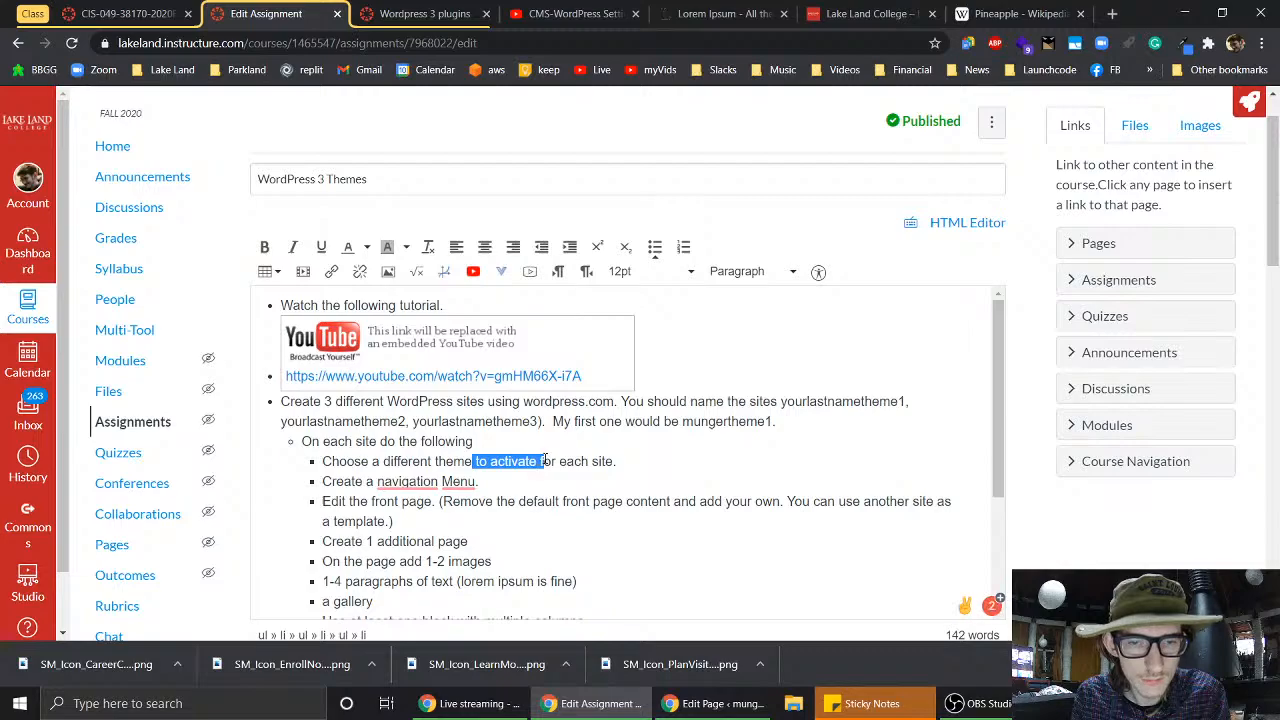
key("BackSpace")
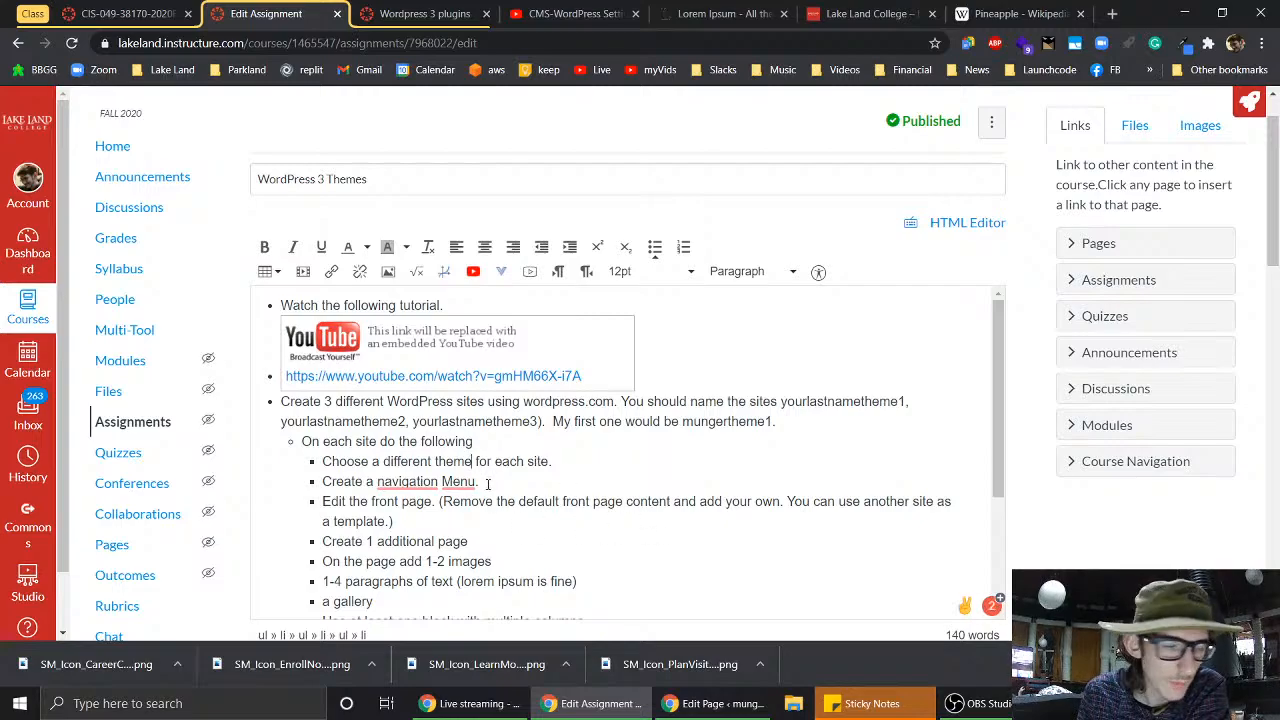
scroll(488, 484, "down", 3)
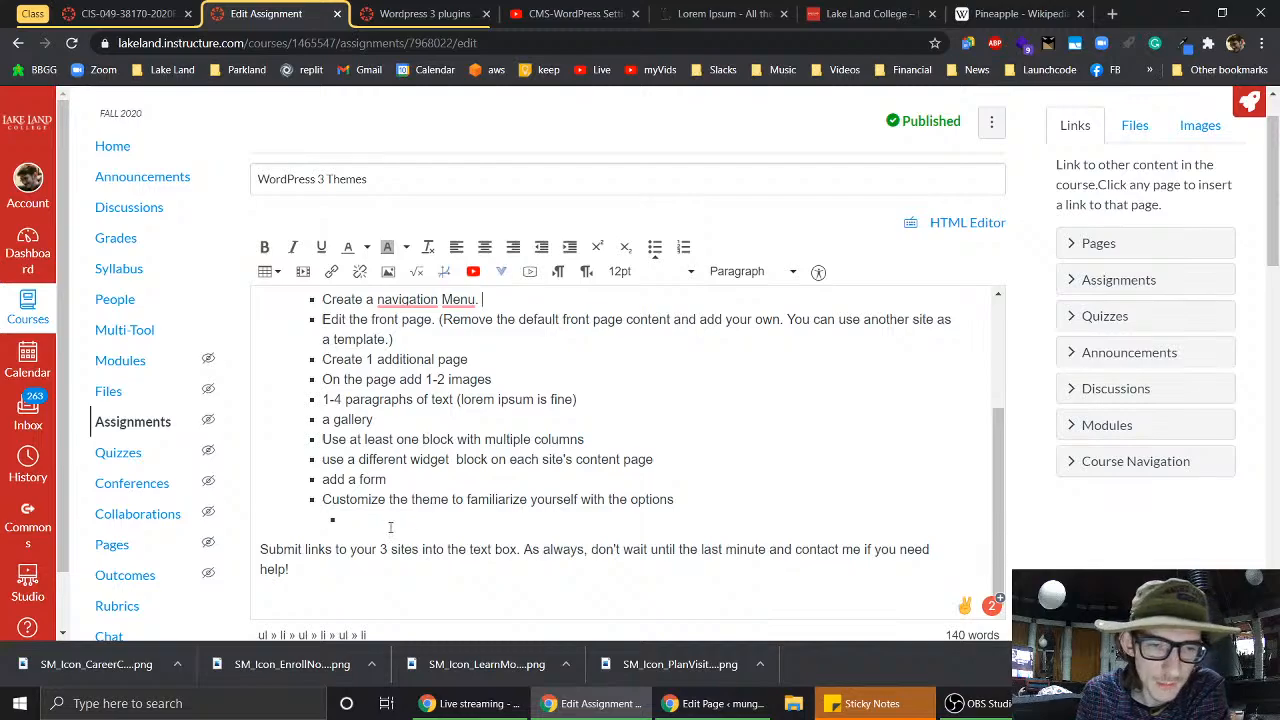
key("BackSpace")
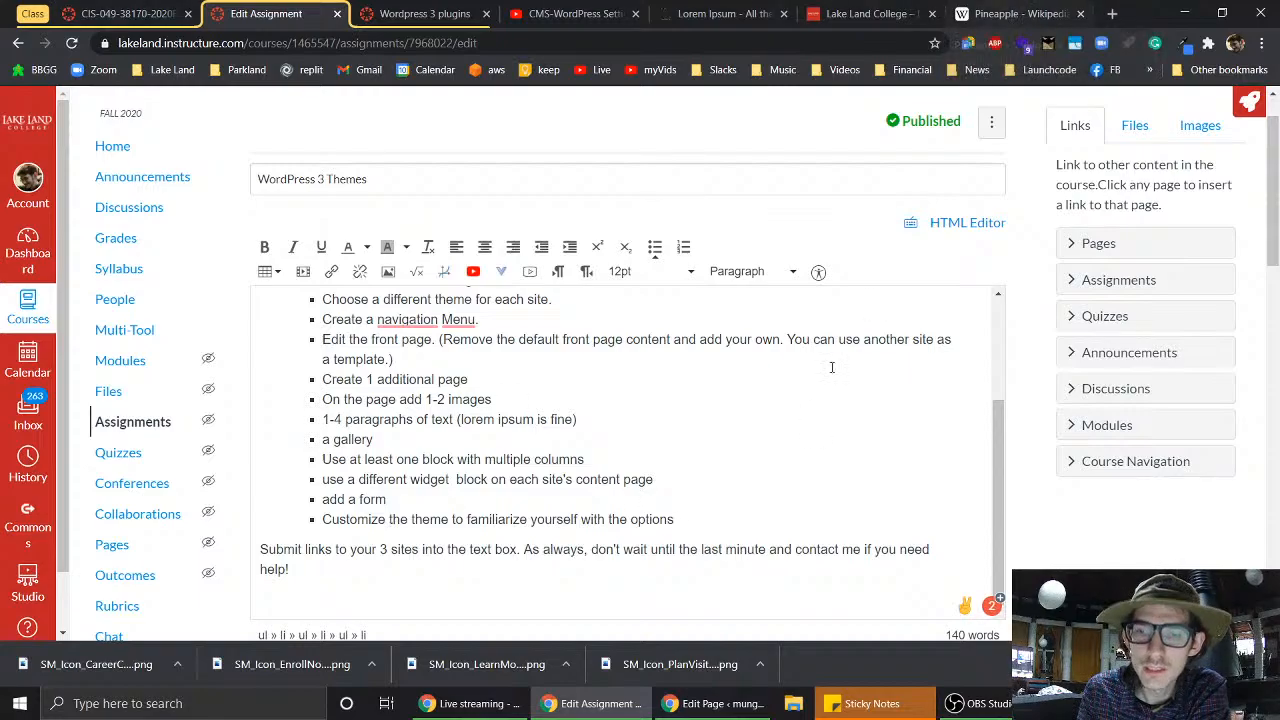
- Publish the Content Page in WordPress.com
left_click(694, 711)
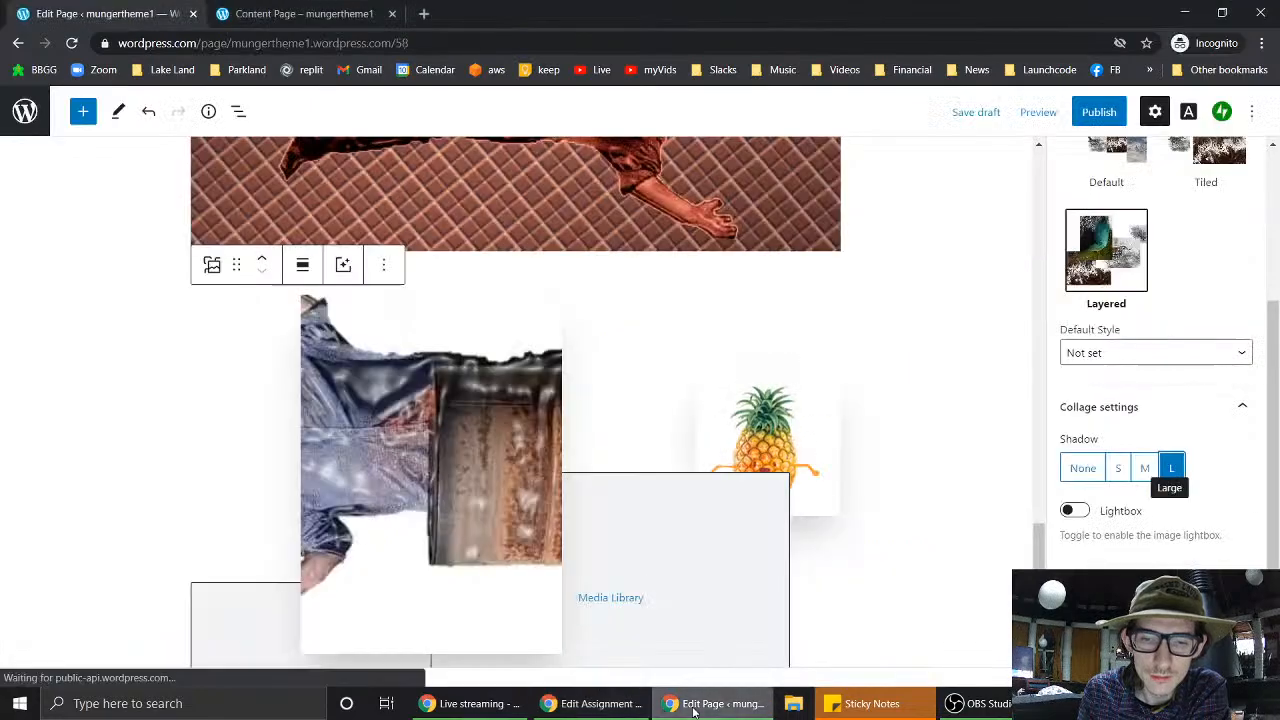
left_click(1088, 115)
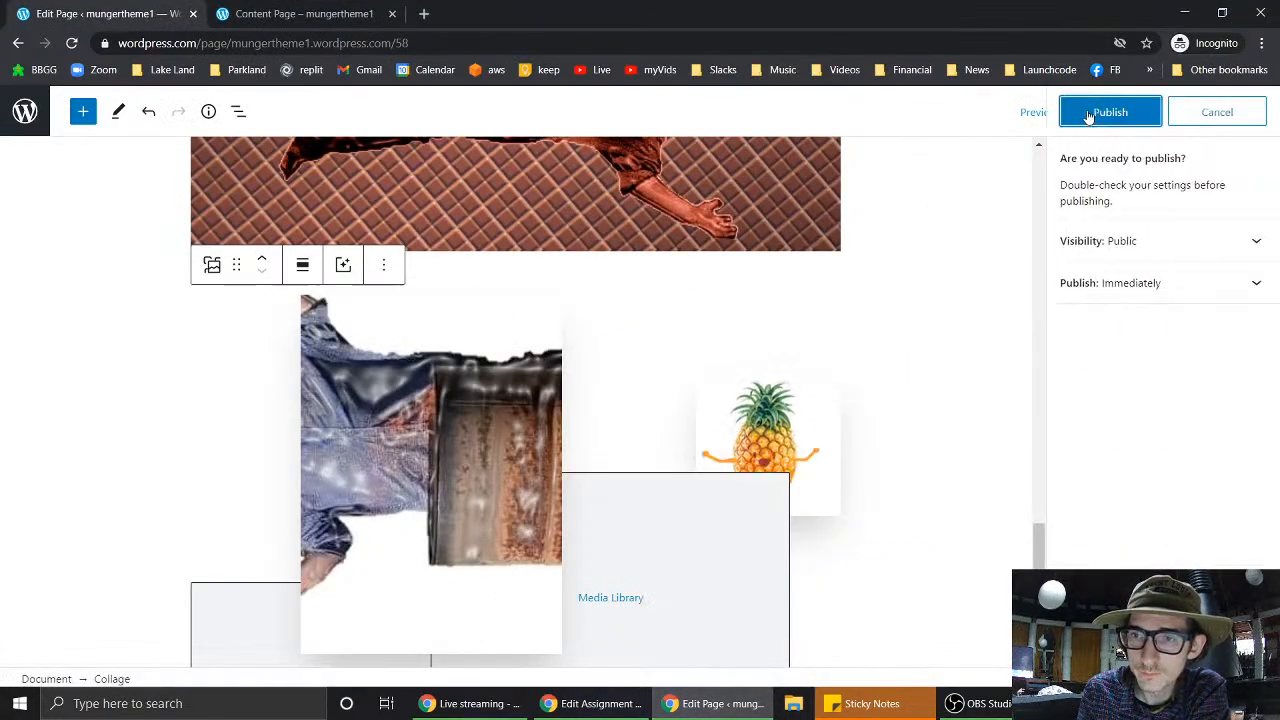
left_click(1088, 115)
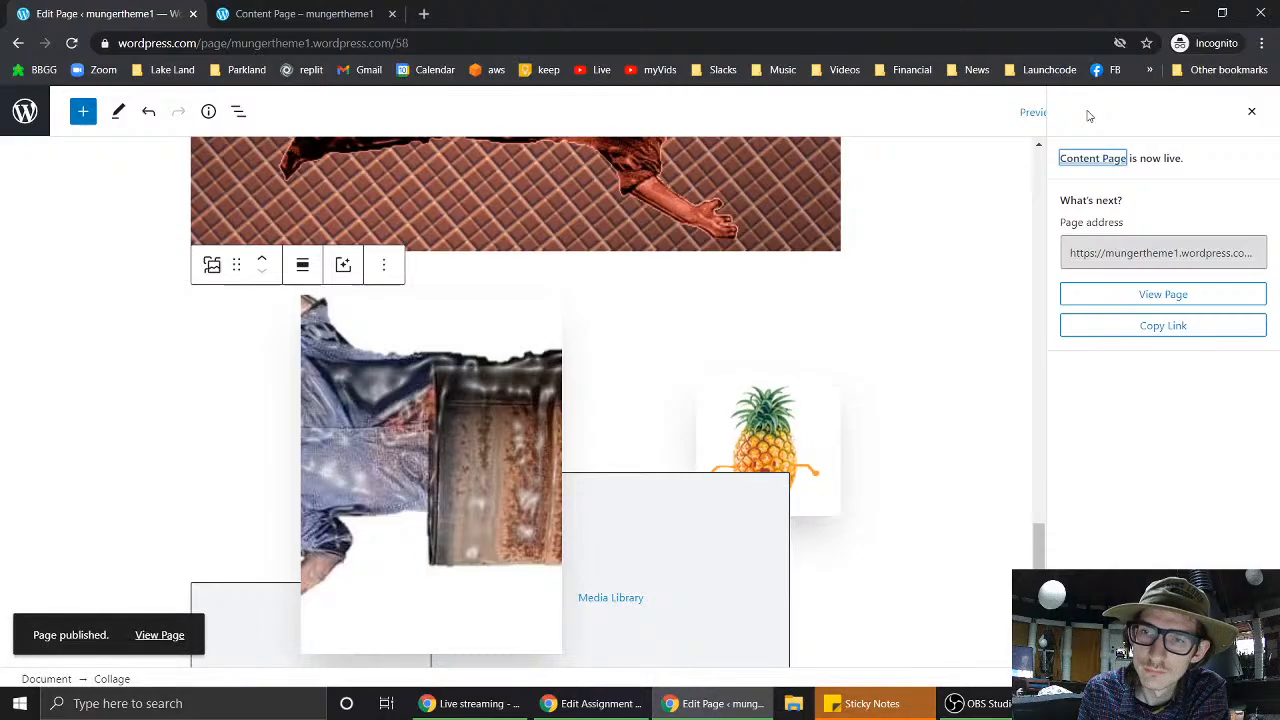
- Dismiss the page-is-live confirmation and open the site navigation panel showing recent pages
scroll(565, 270, "up", 10)
scroll(565, 270, "up", 10)
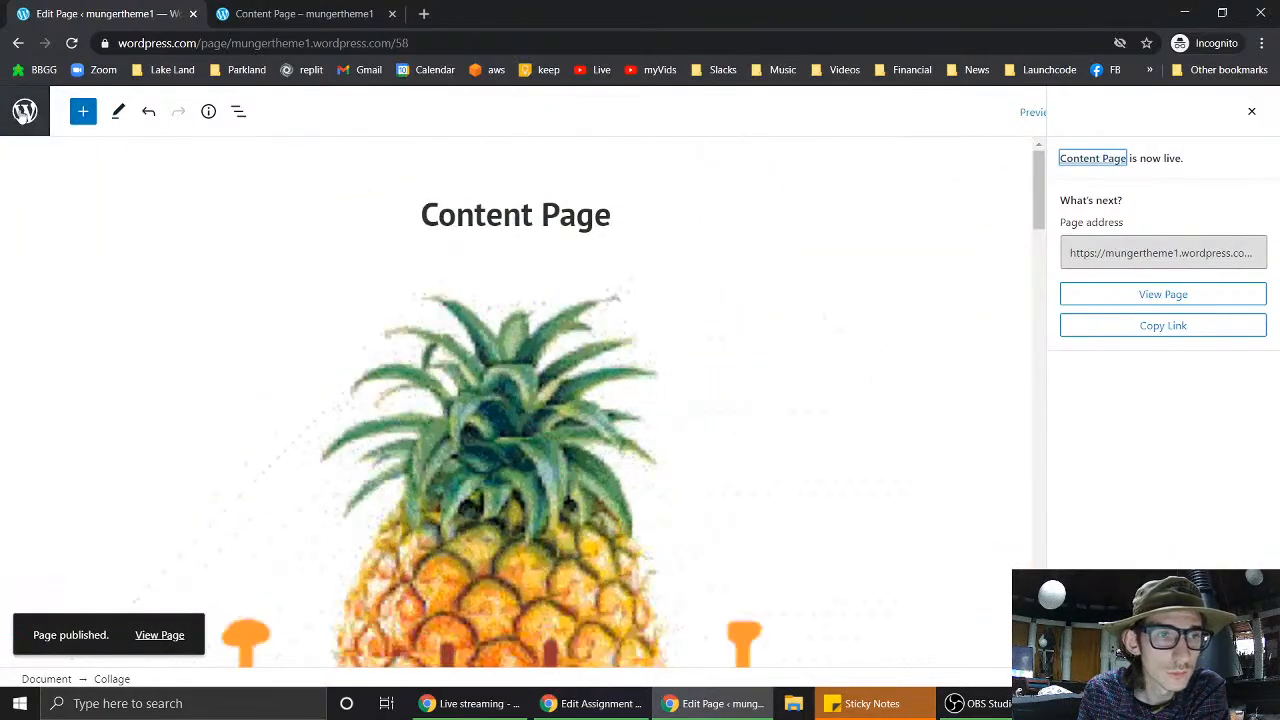
left_click(22, 115)
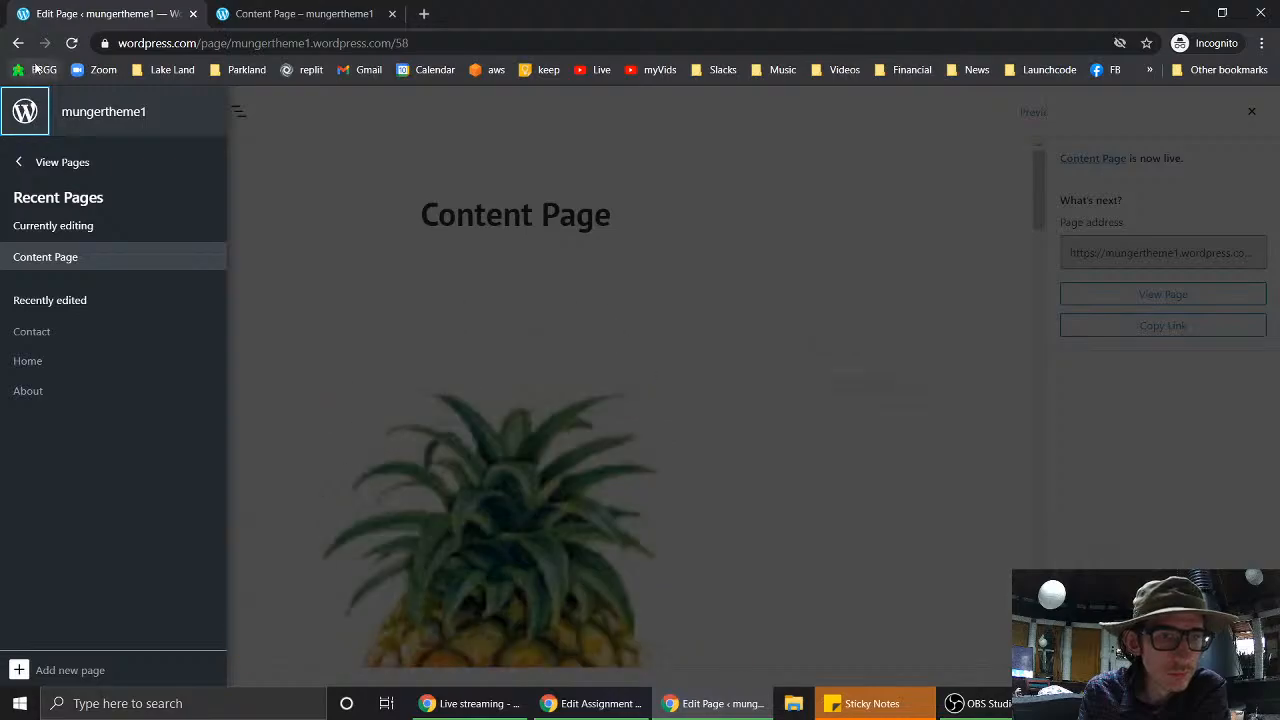
left_click(24, 115)
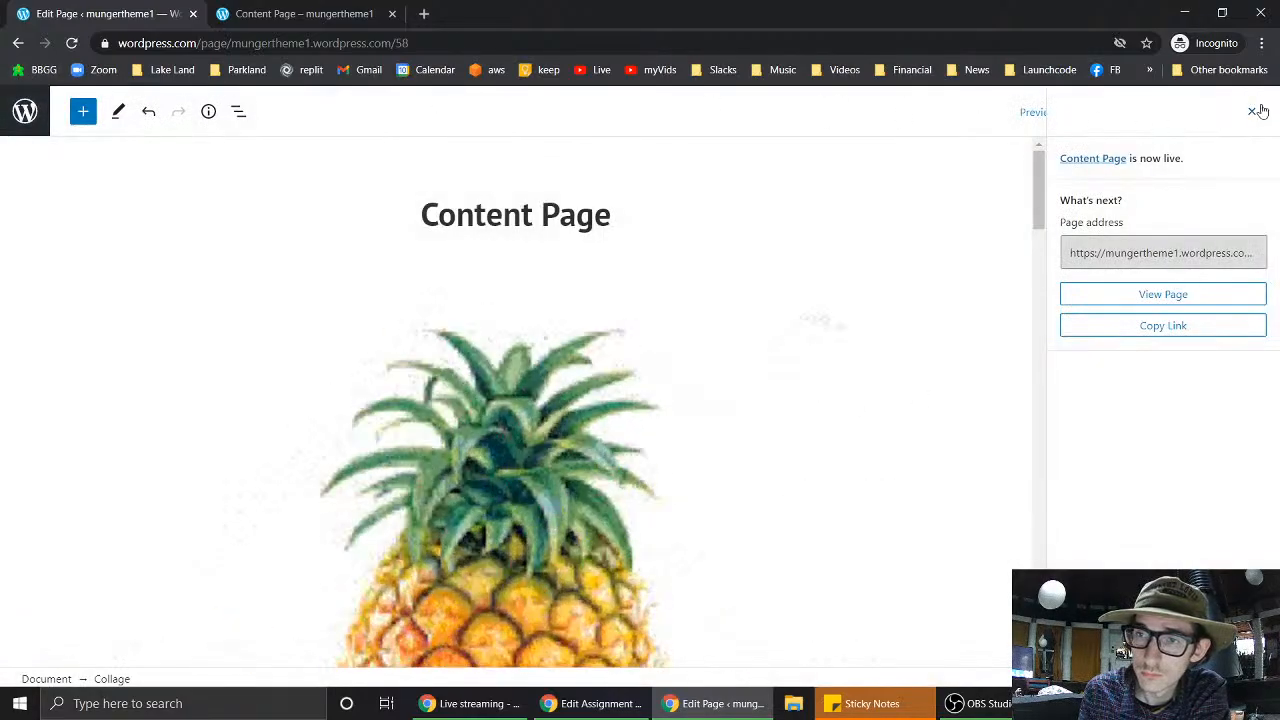
left_click(1251, 111)
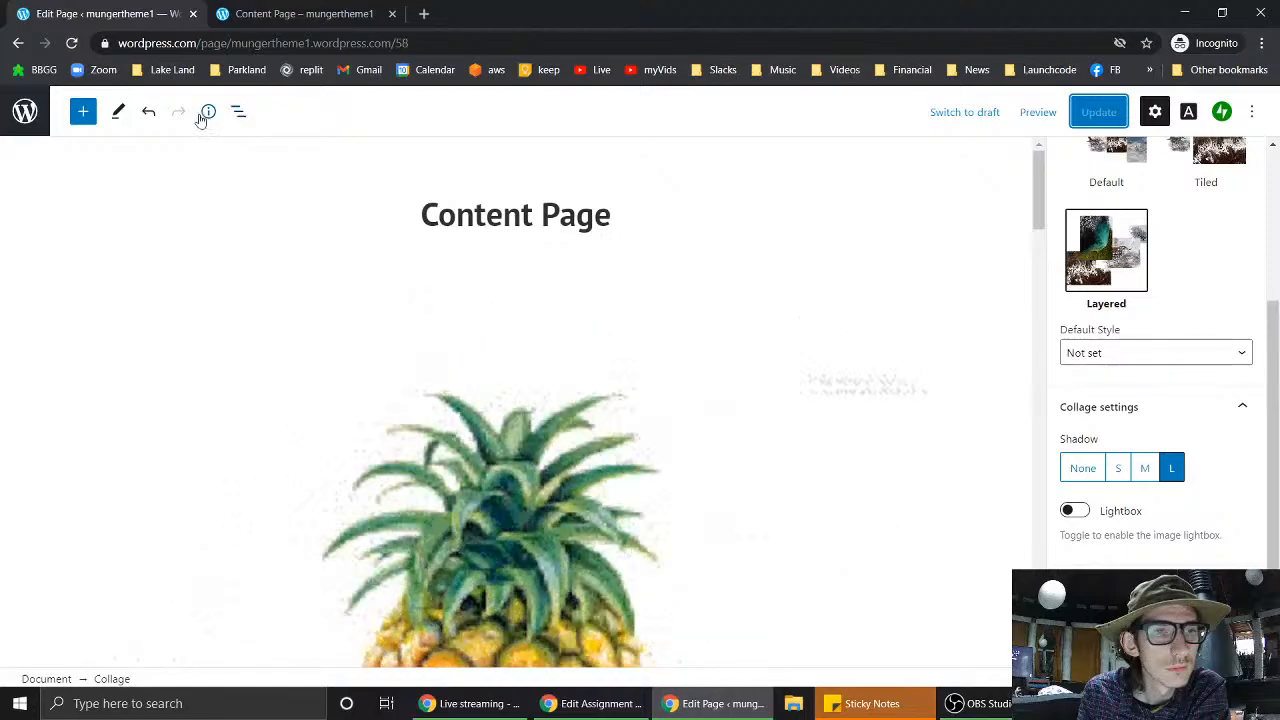
left_click(25, 111)
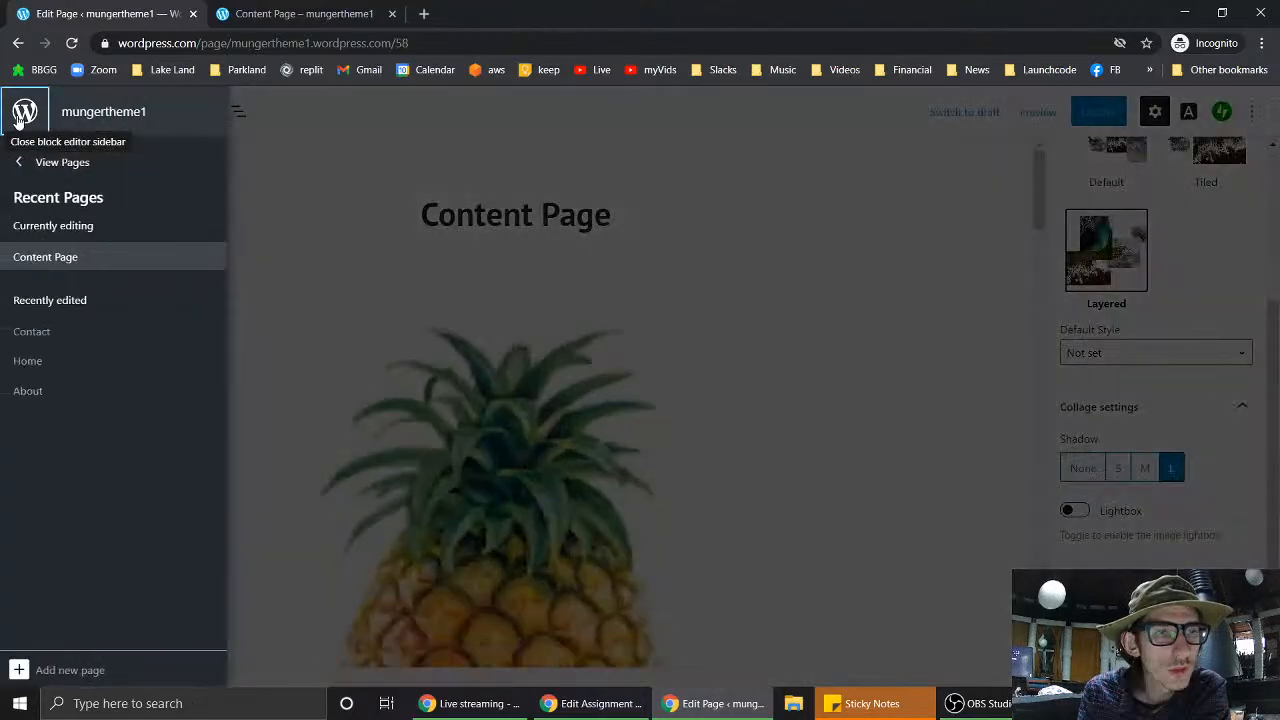
- Go from the site's Pages list into the Customizer
left_click(55, 164)
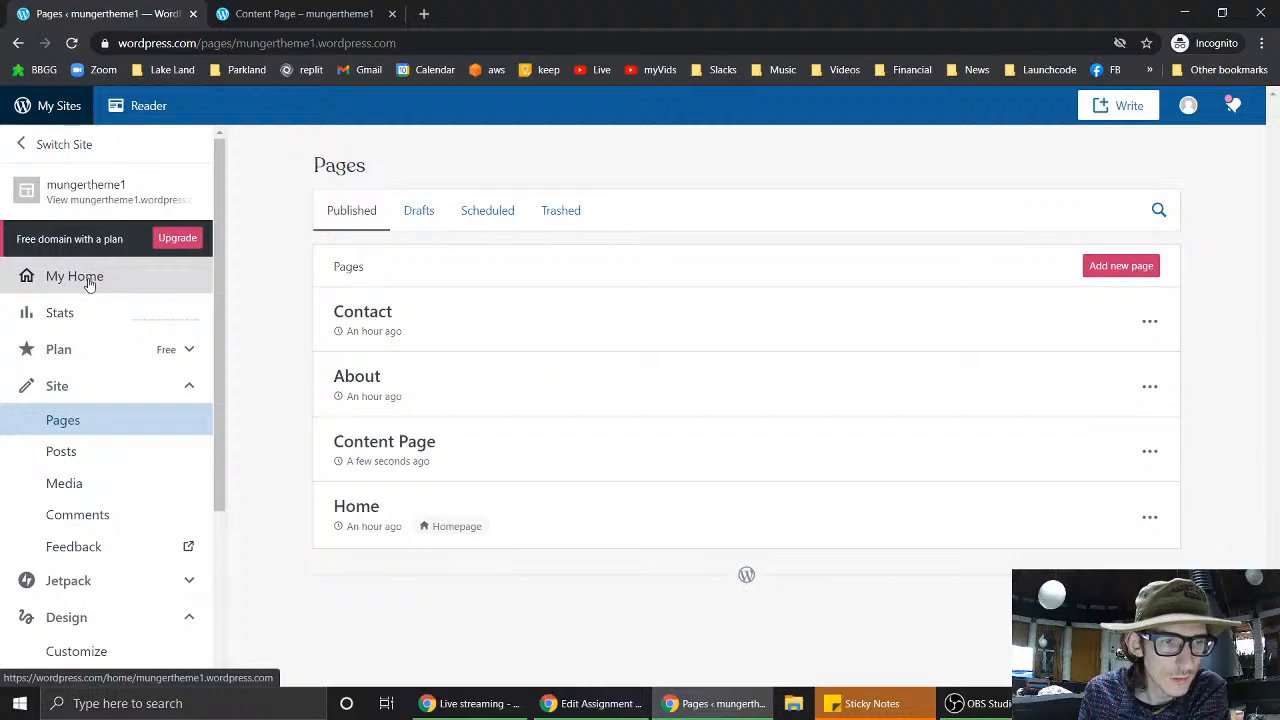
scroll(94, 400, "down", 2)
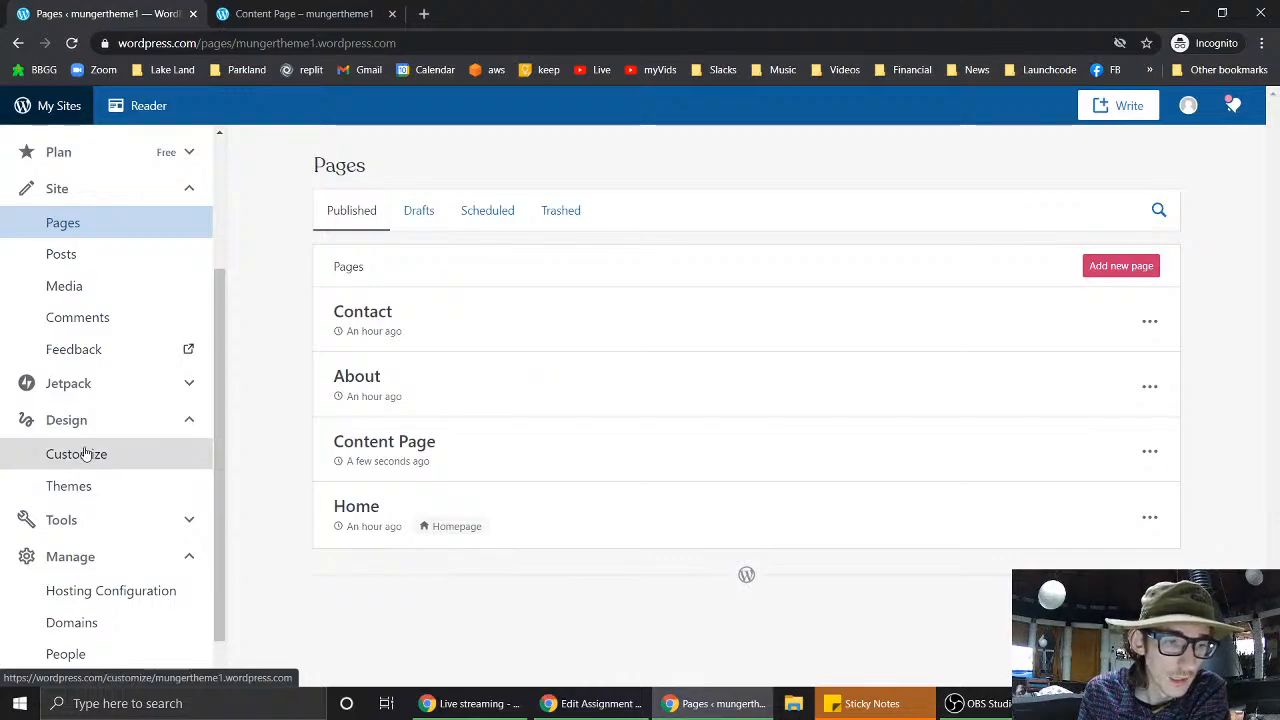
left_click(86, 456)
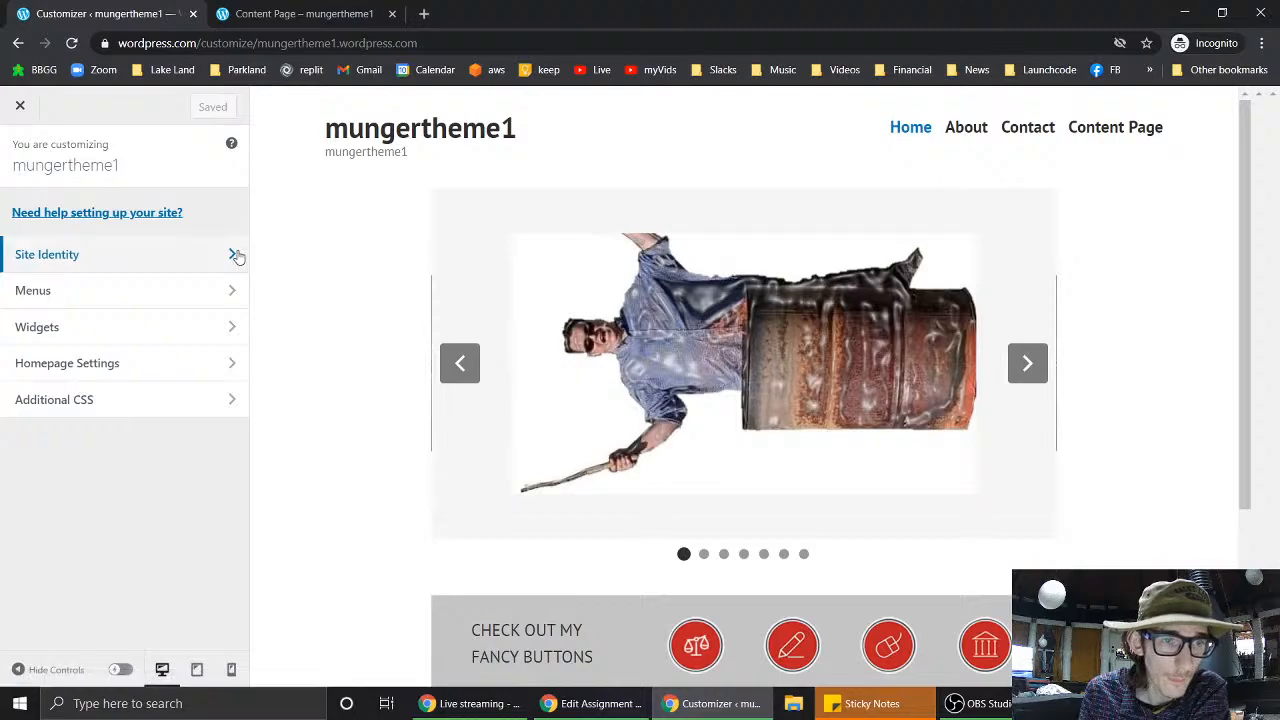
- Look over Site Identity, Homepage Settings and Additional CSS, then open the Footer widget area
left_click(236, 256)
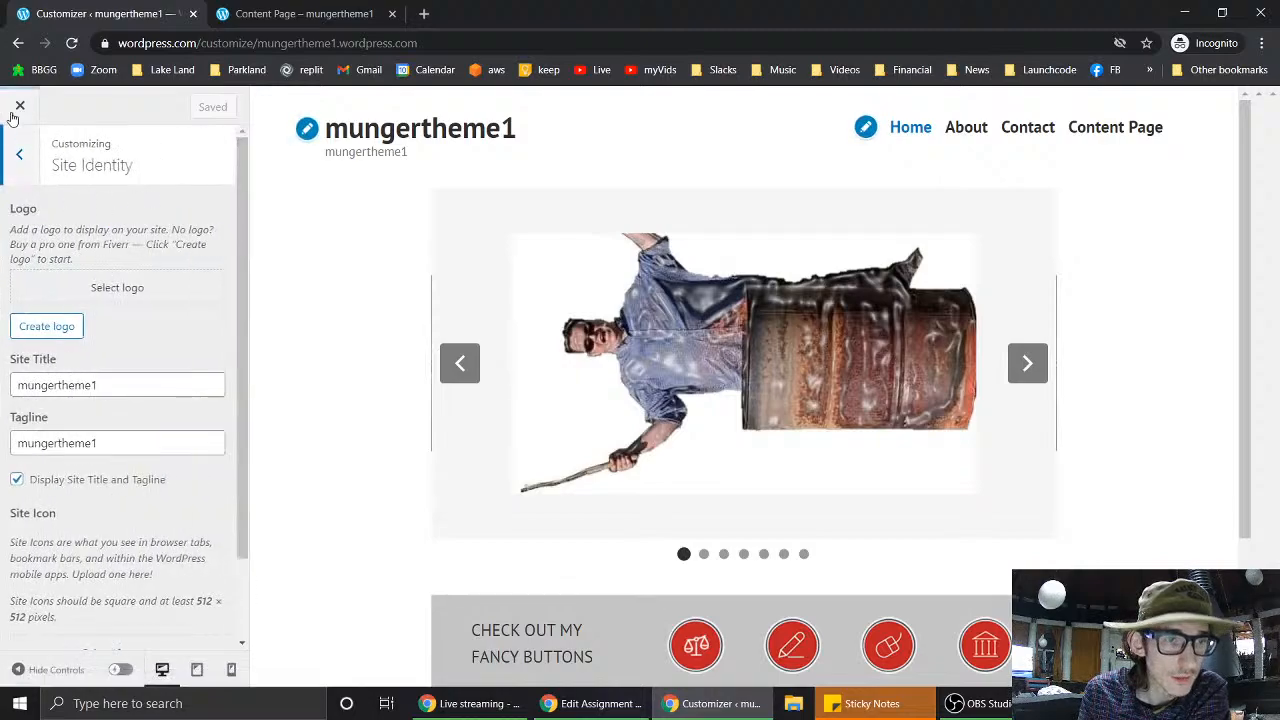
left_click(20, 155)
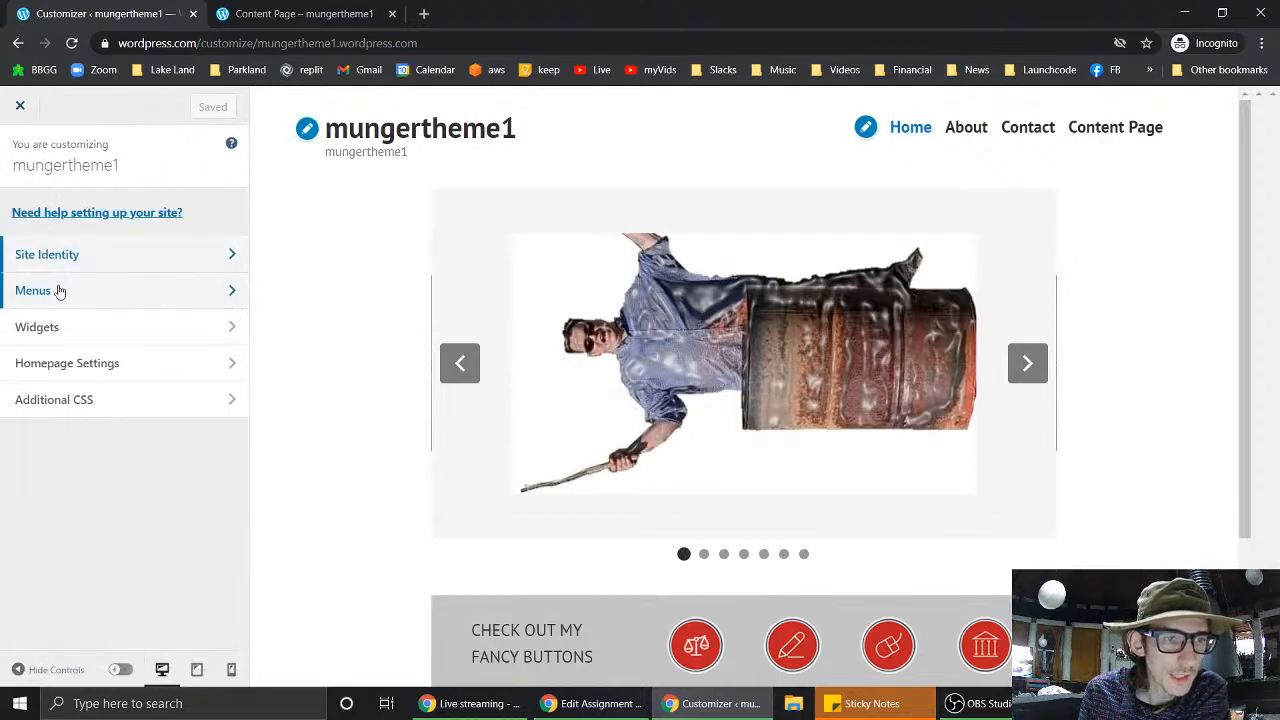
left_click(67, 364)
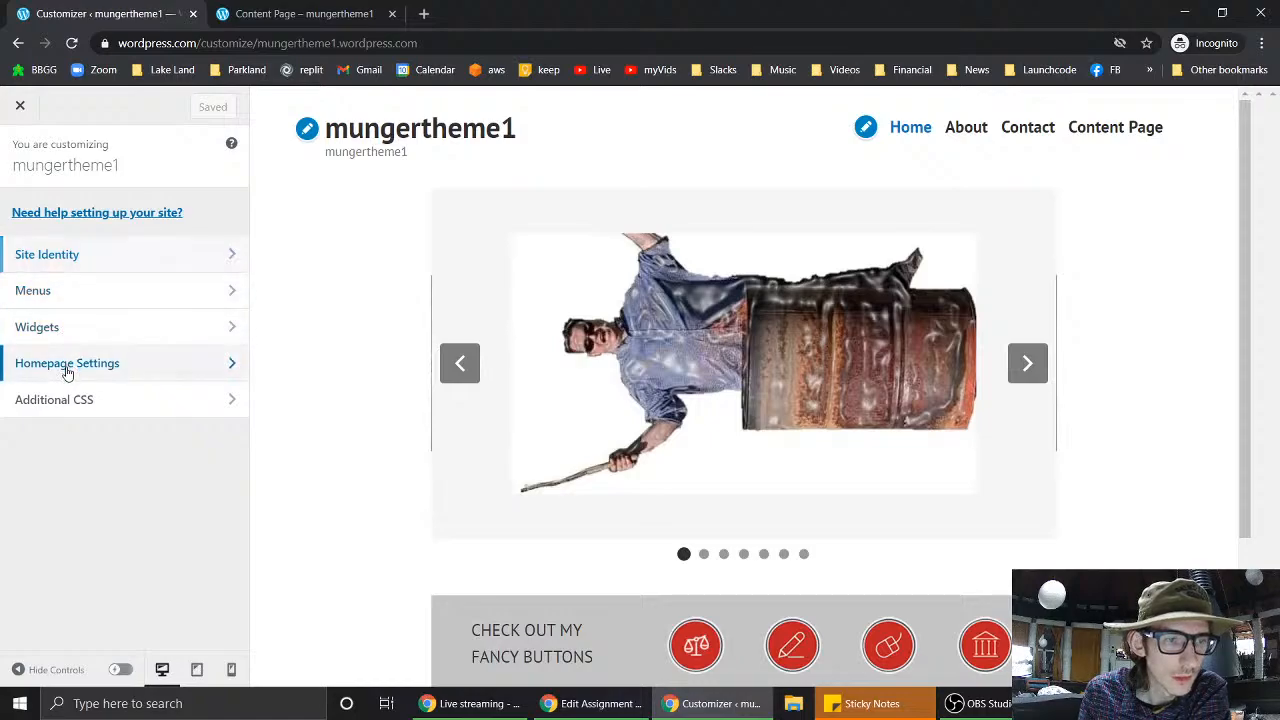
scroll(67, 372, "down", 1)
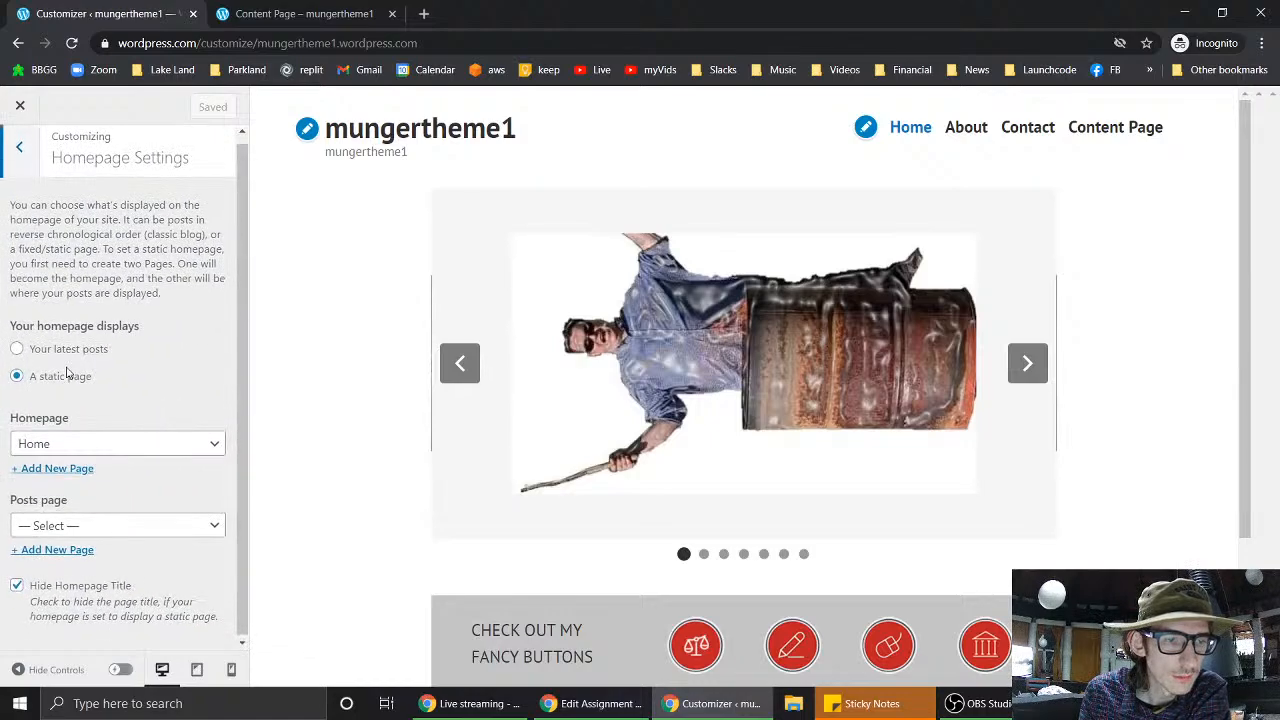
left_click(19, 145)
left_click(77, 402)
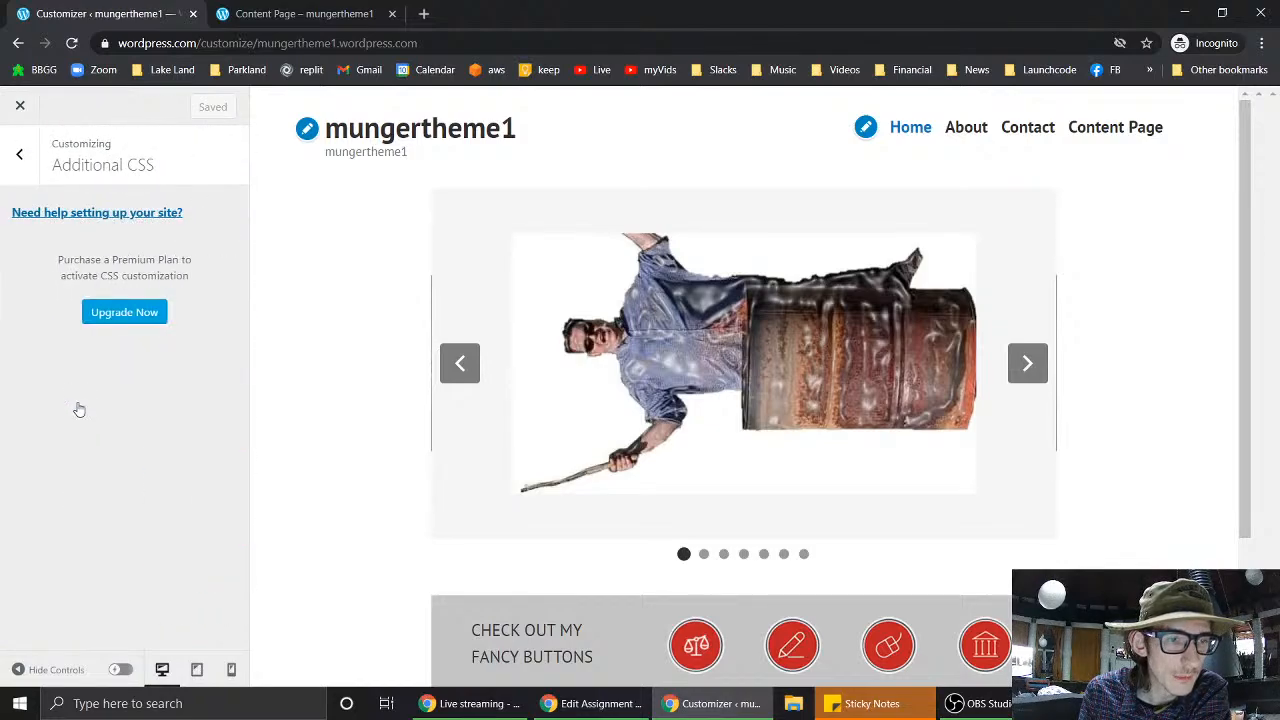
left_click(19, 154)
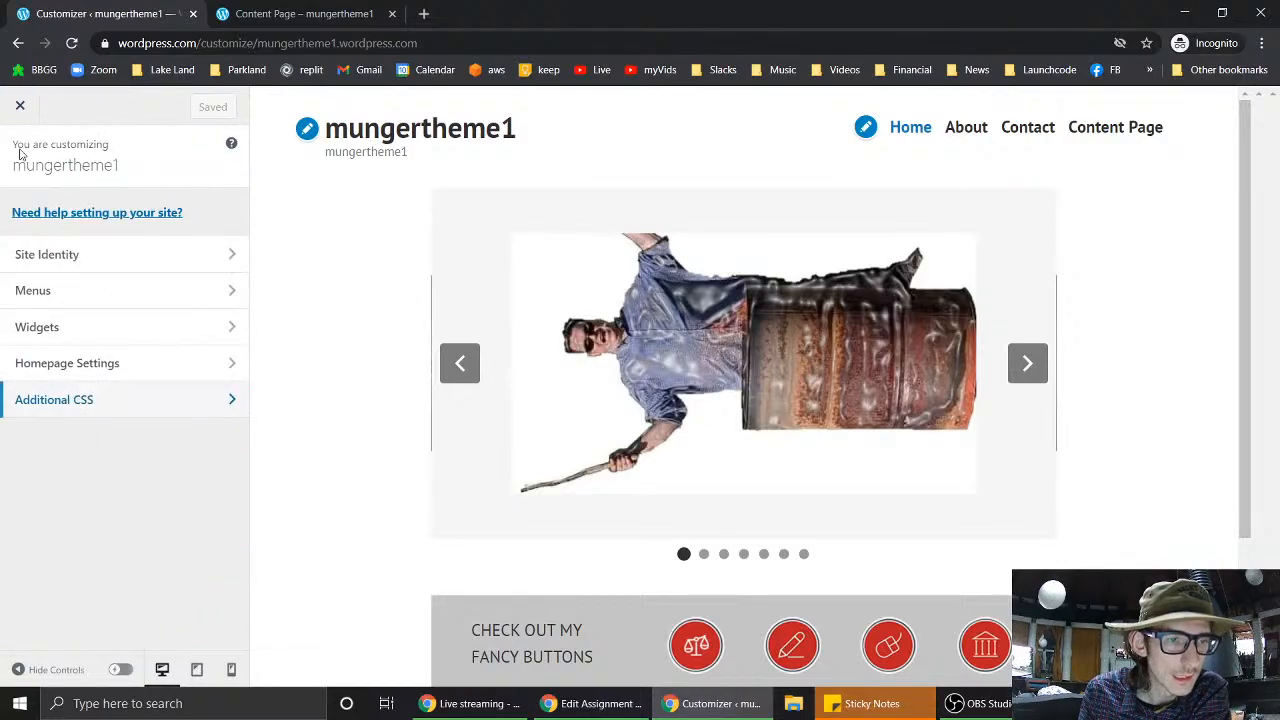
left_click(57, 327)
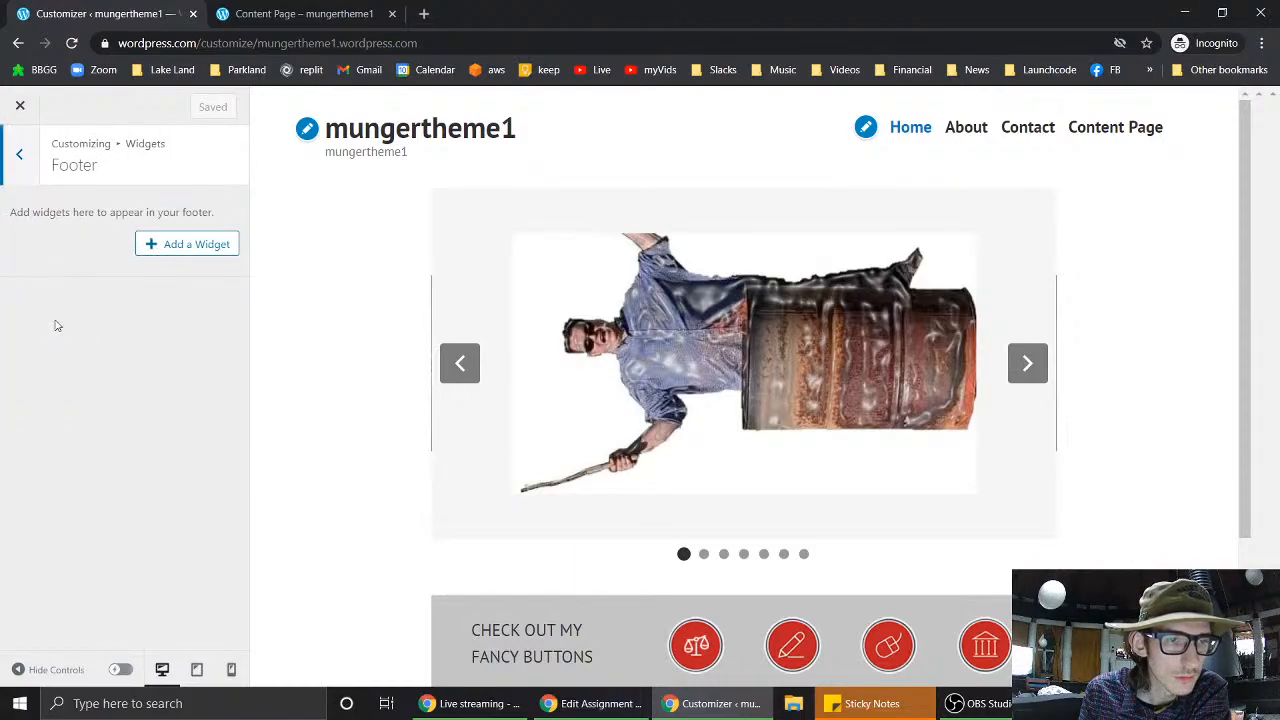
- Add a Search widget to the empty Footer widget area and save the change
left_click(184, 248)
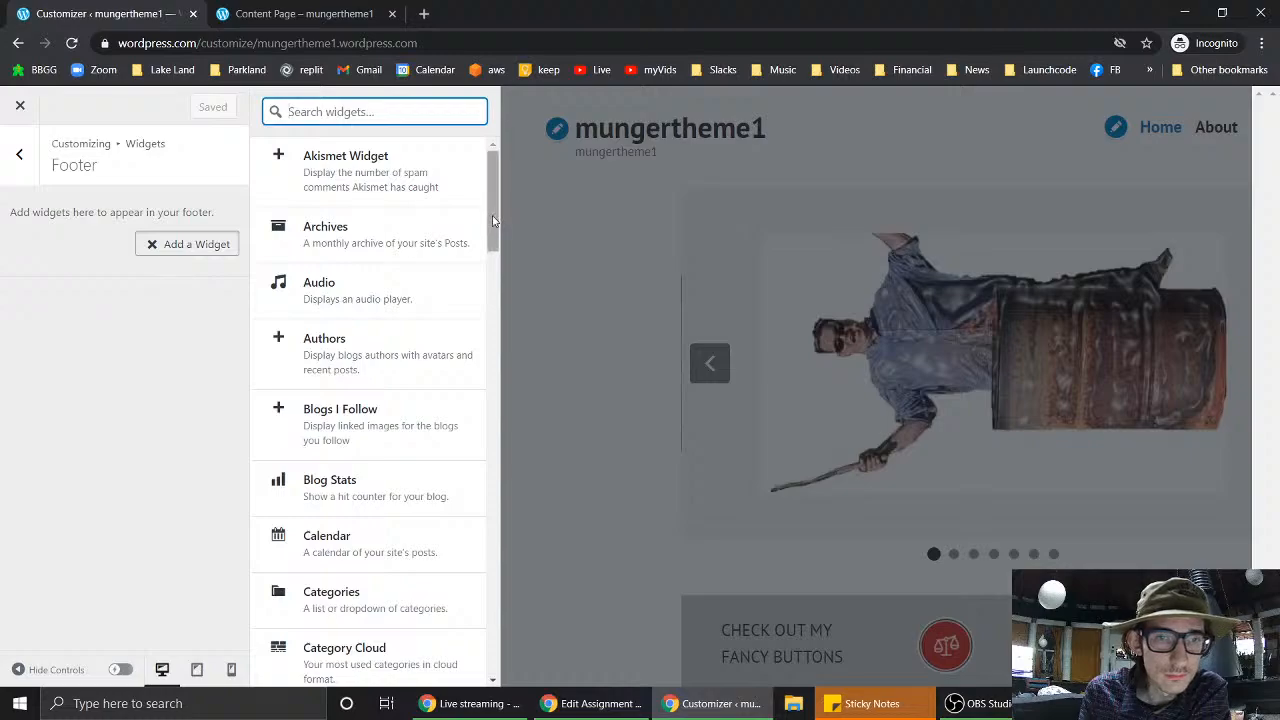
left_click_drag(492, 215, 527, 623)
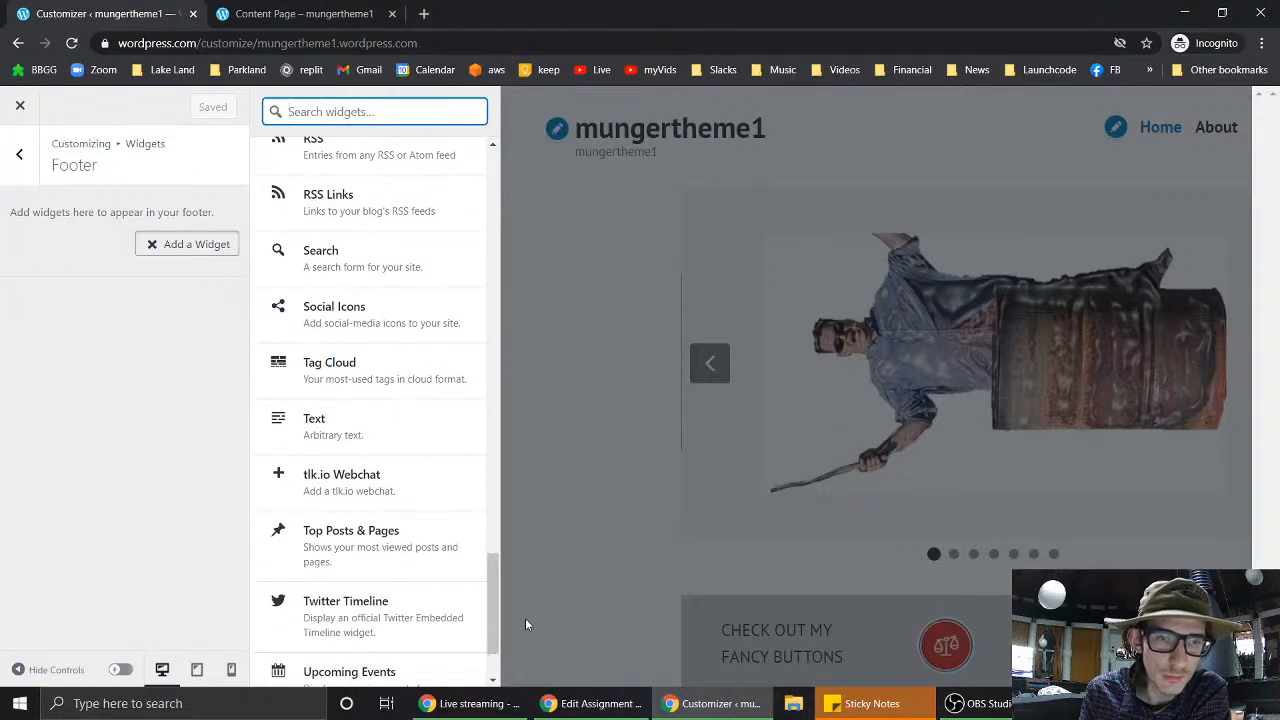
left_click(380, 262)
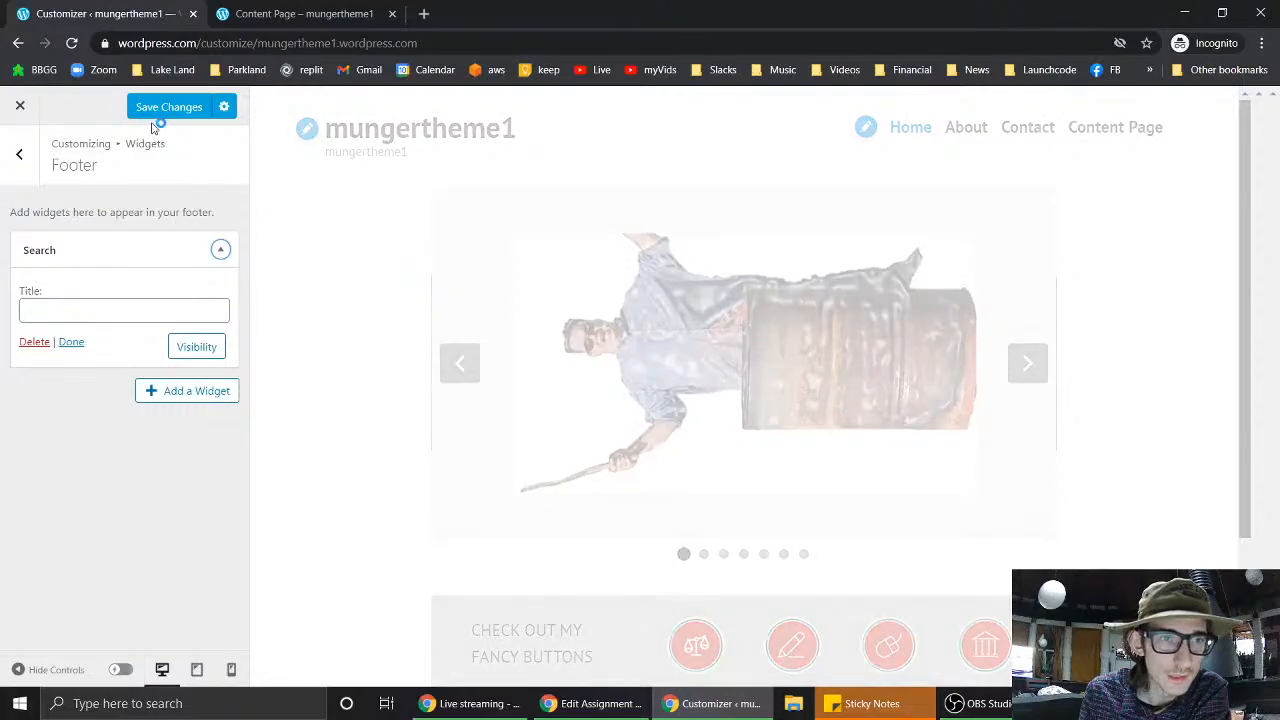
left_click(170, 107)
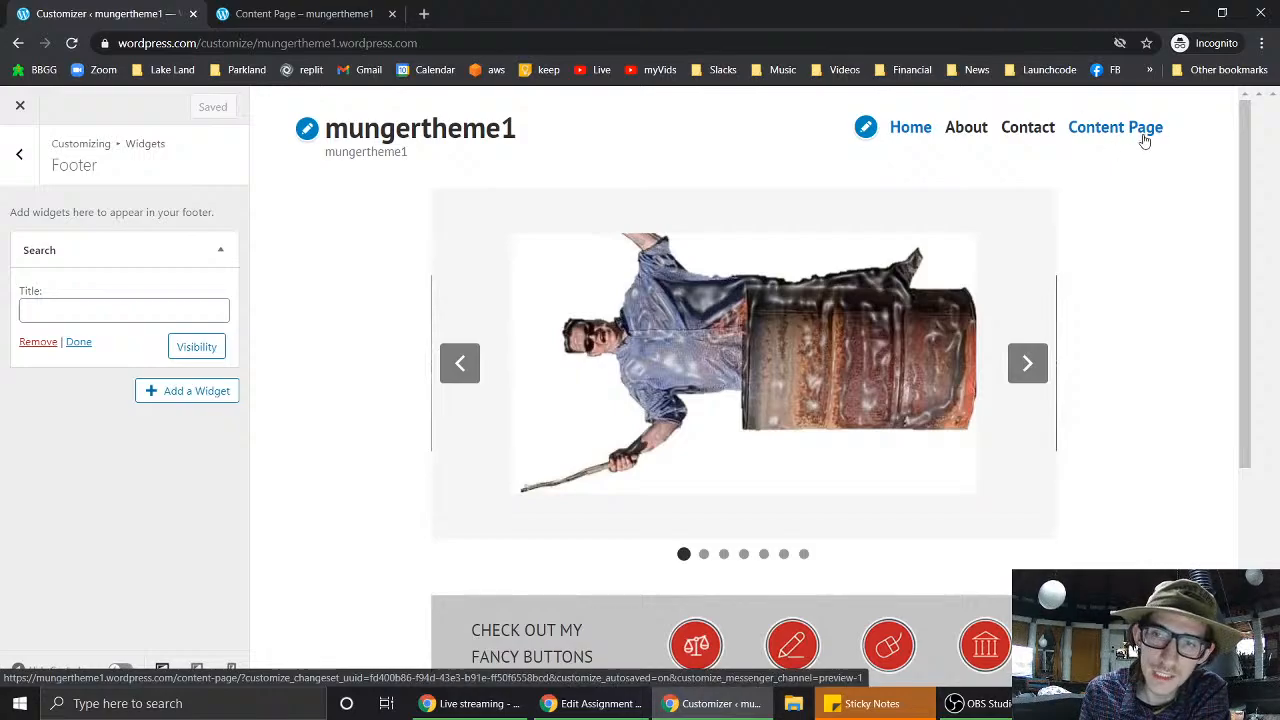
- Load the site's home page on the live Content Page tab and find the new footer search box
left_click(313, 8)
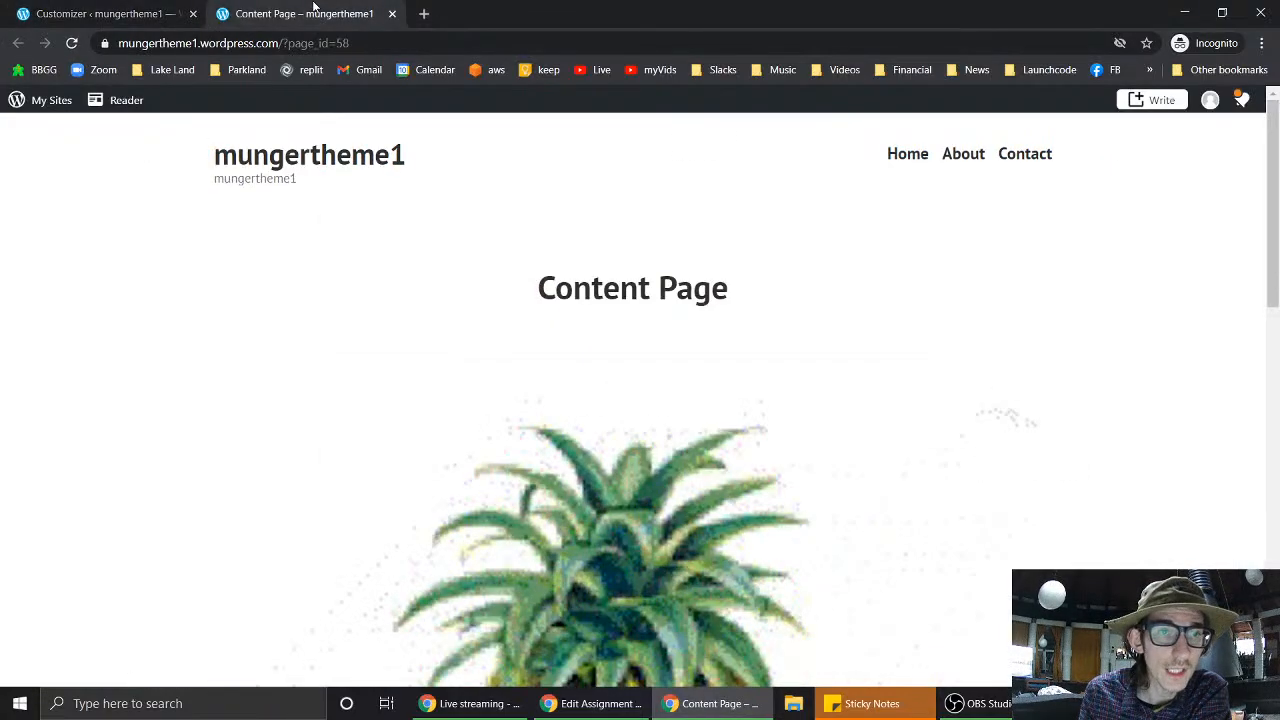
left_click_drag(355, 45, 281, 45)
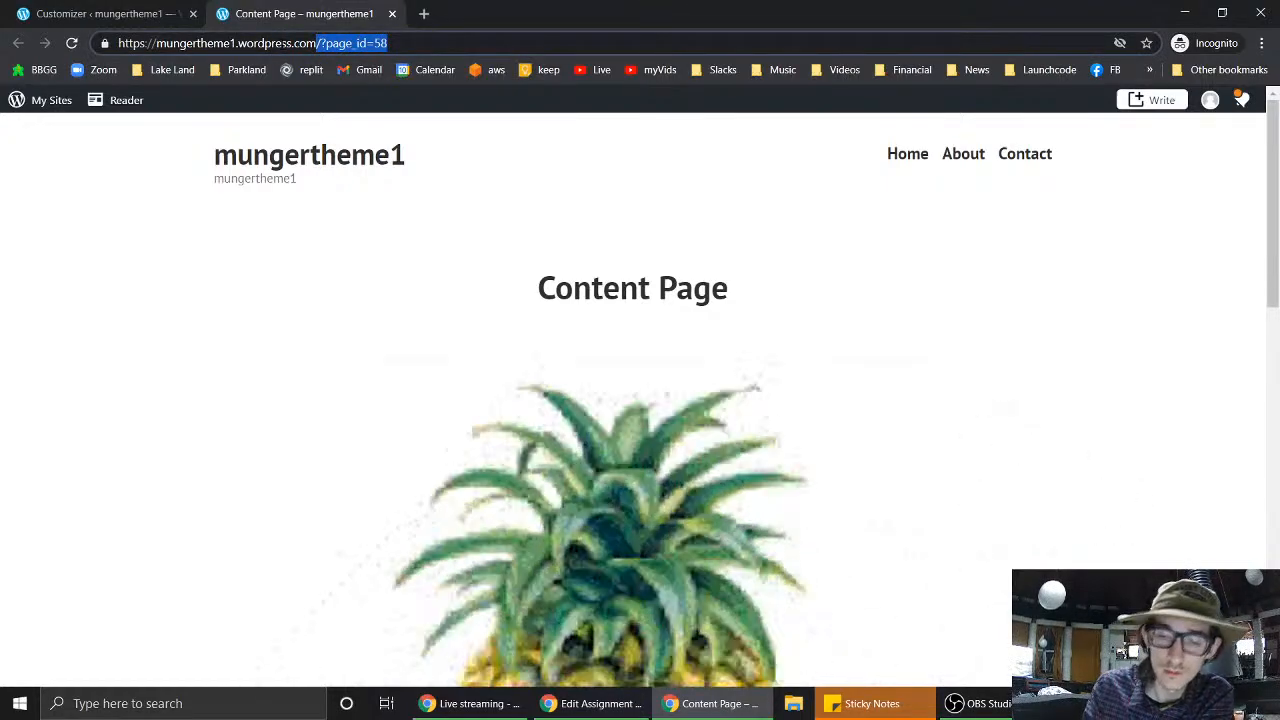
key("BackSpace")
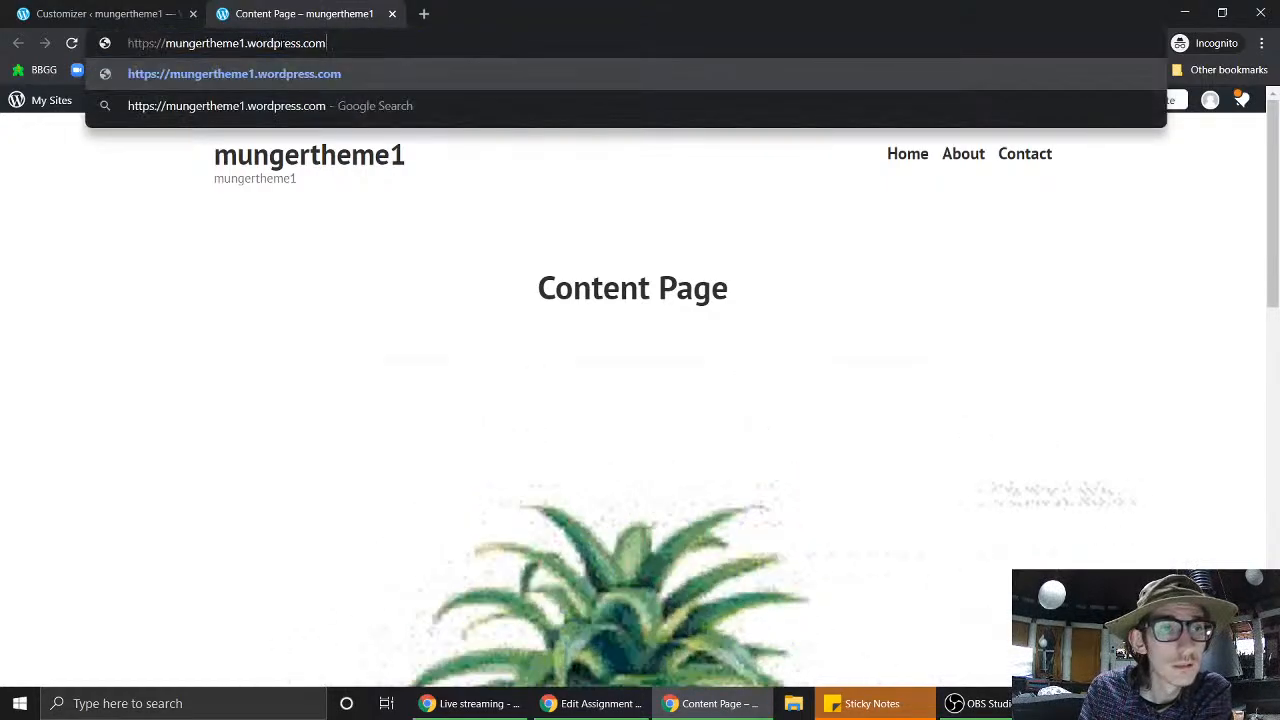
key("Return")
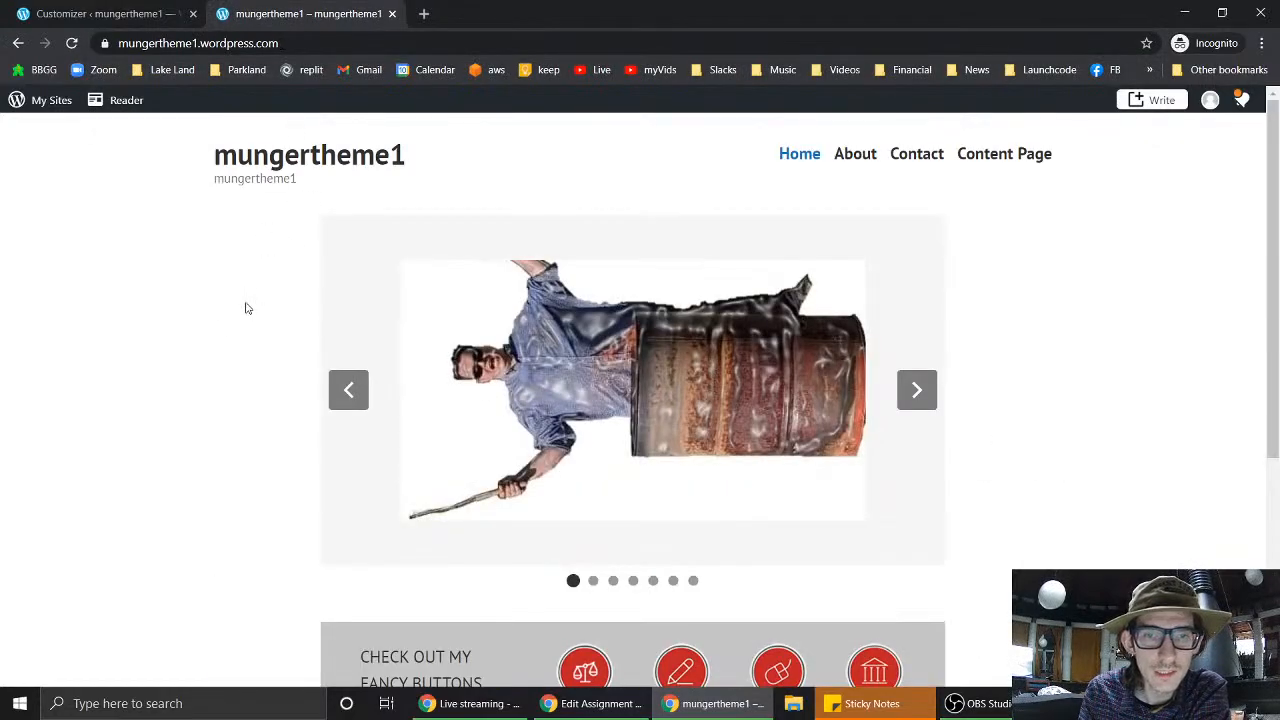
scroll(981, 400, "down", 4)
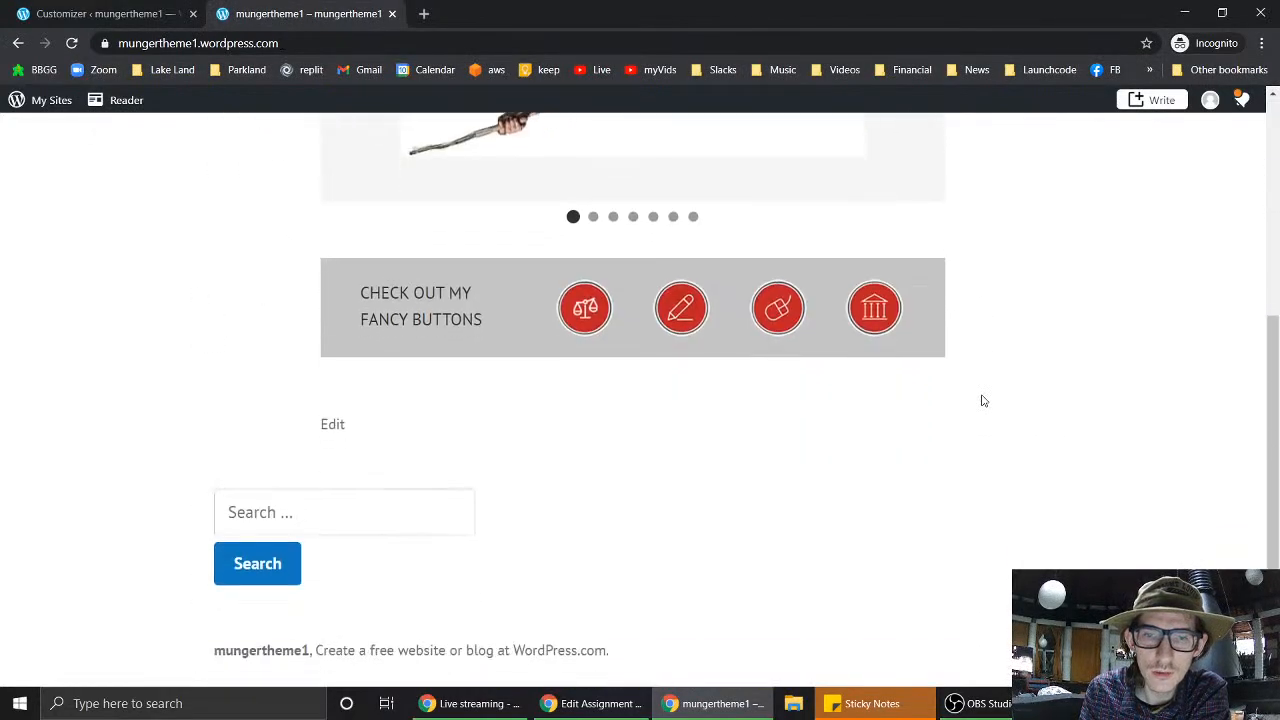
left_click(279, 512)
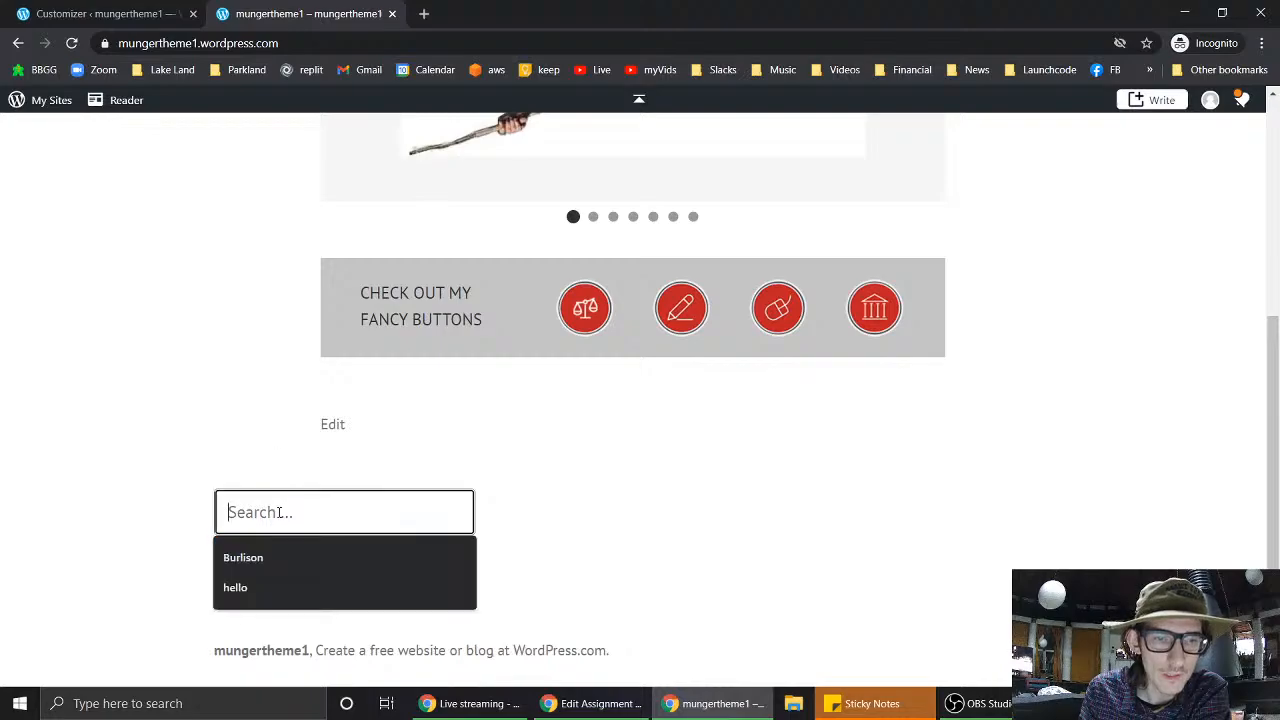
left_click(1049, 447)
scroll(1049, 447, "up", 4)
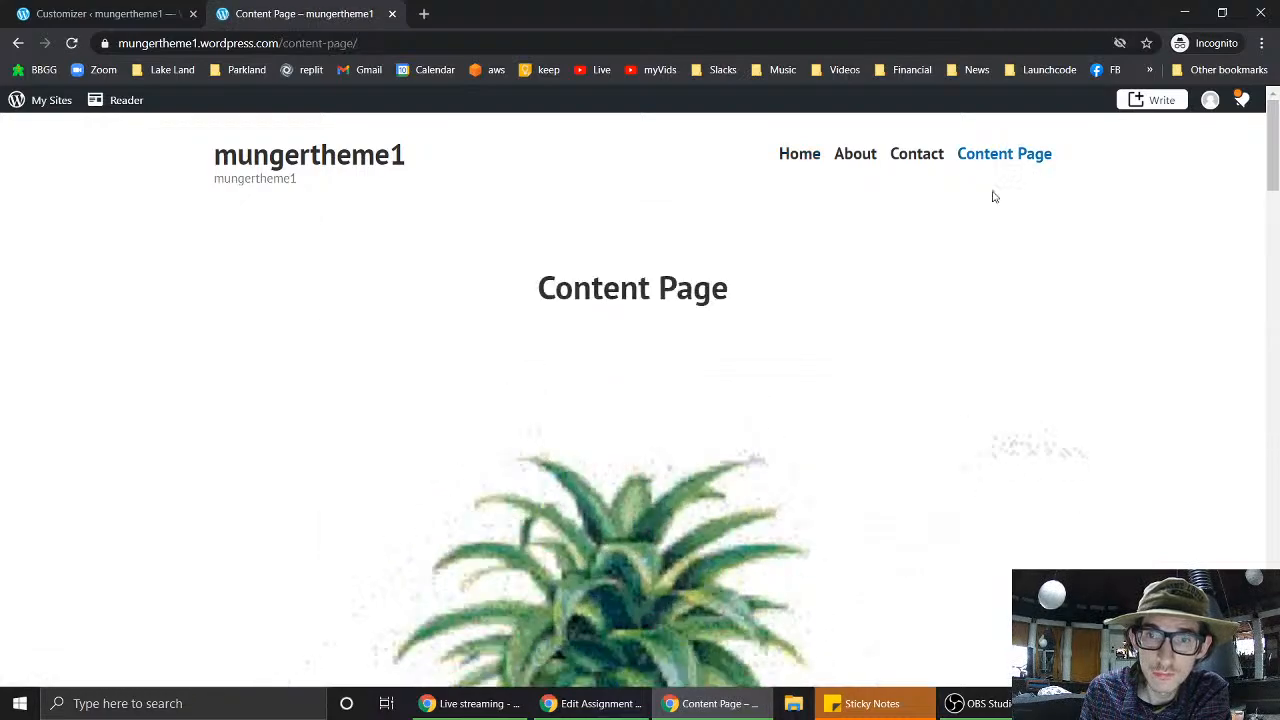
scroll(1157, 371, "down", 5)
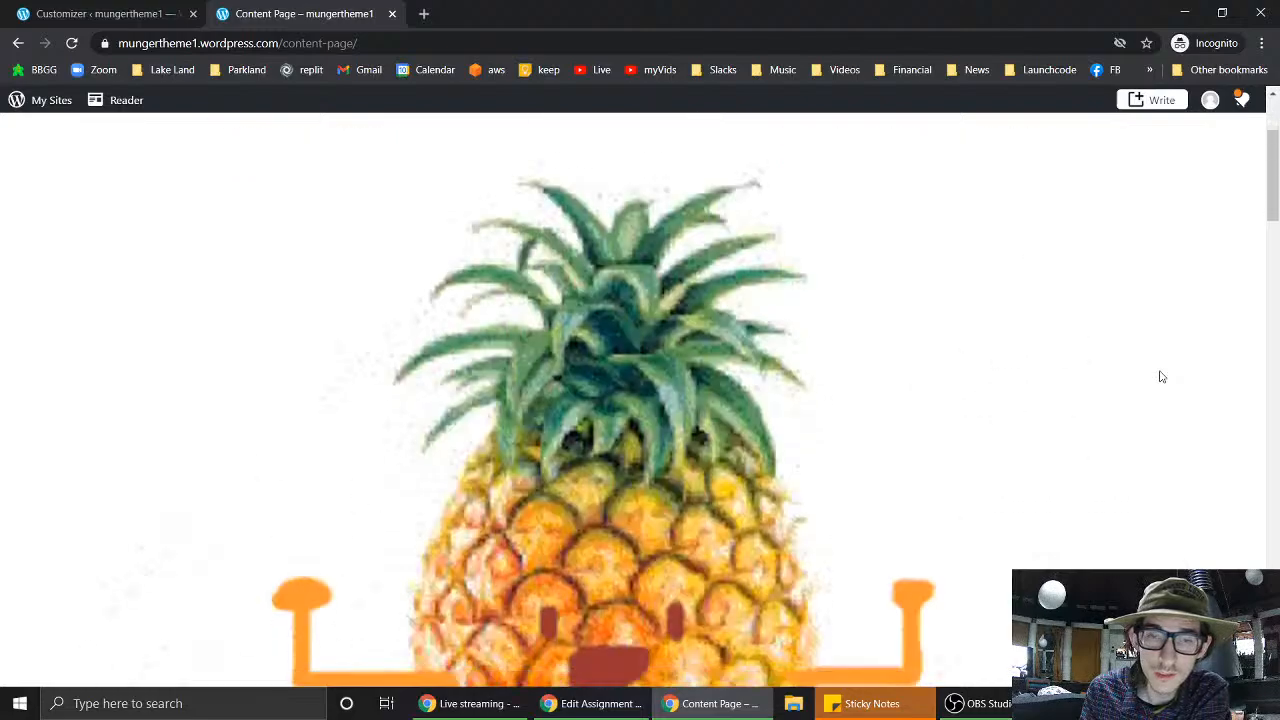
scroll(1161, 376, "down", 9)
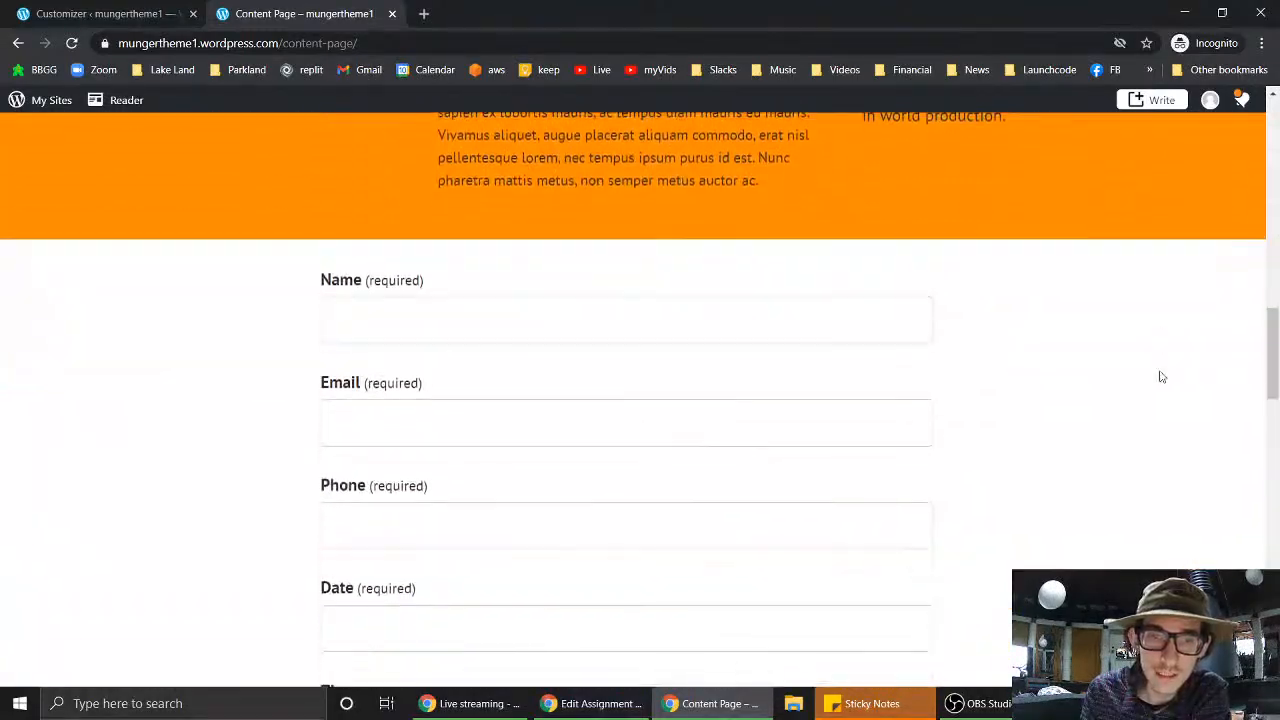
scroll(1161, 376, "down", 5)
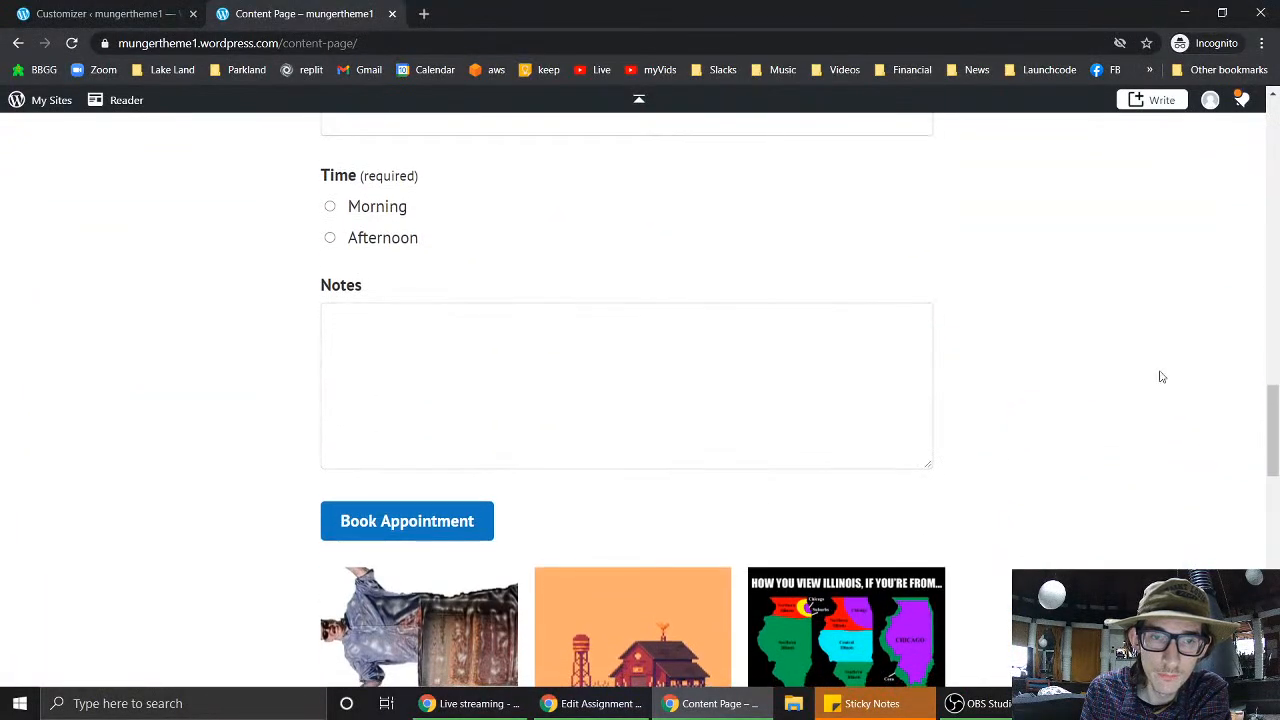
scroll(1161, 376, "down", 8)
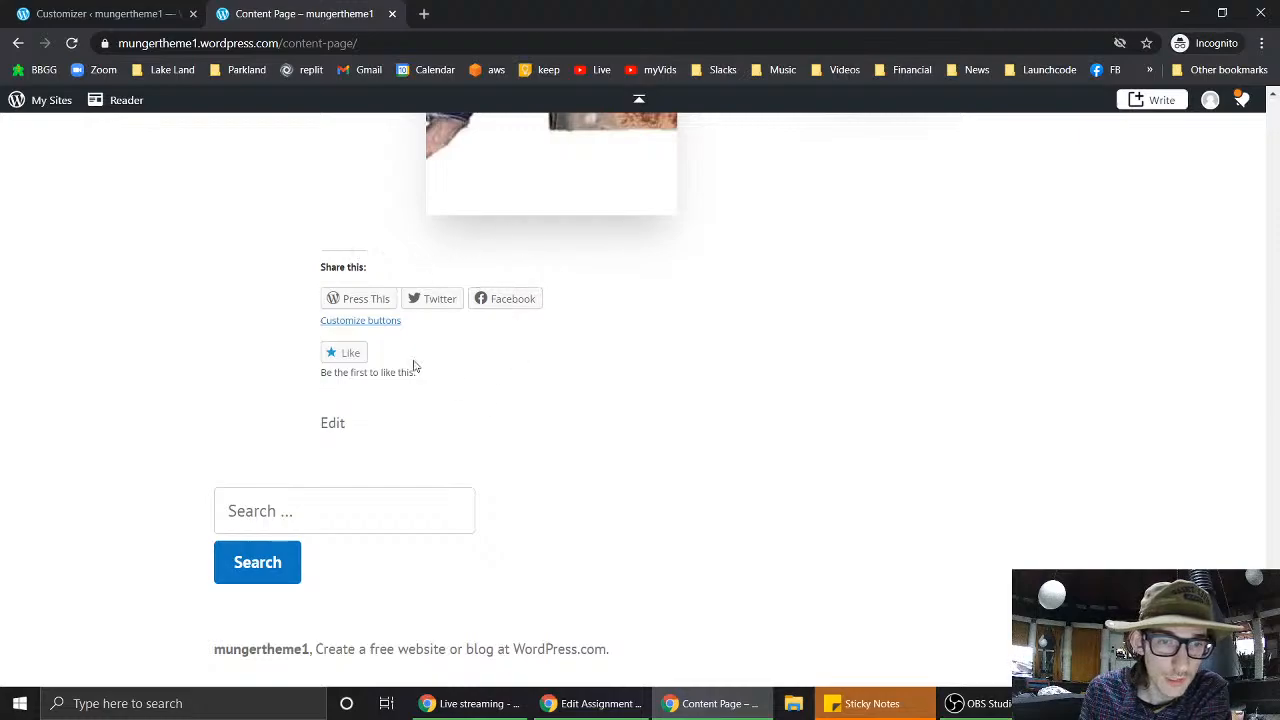
- Search the site for 'pineapple' and check that Home and Content Page are found
left_click(262, 512)
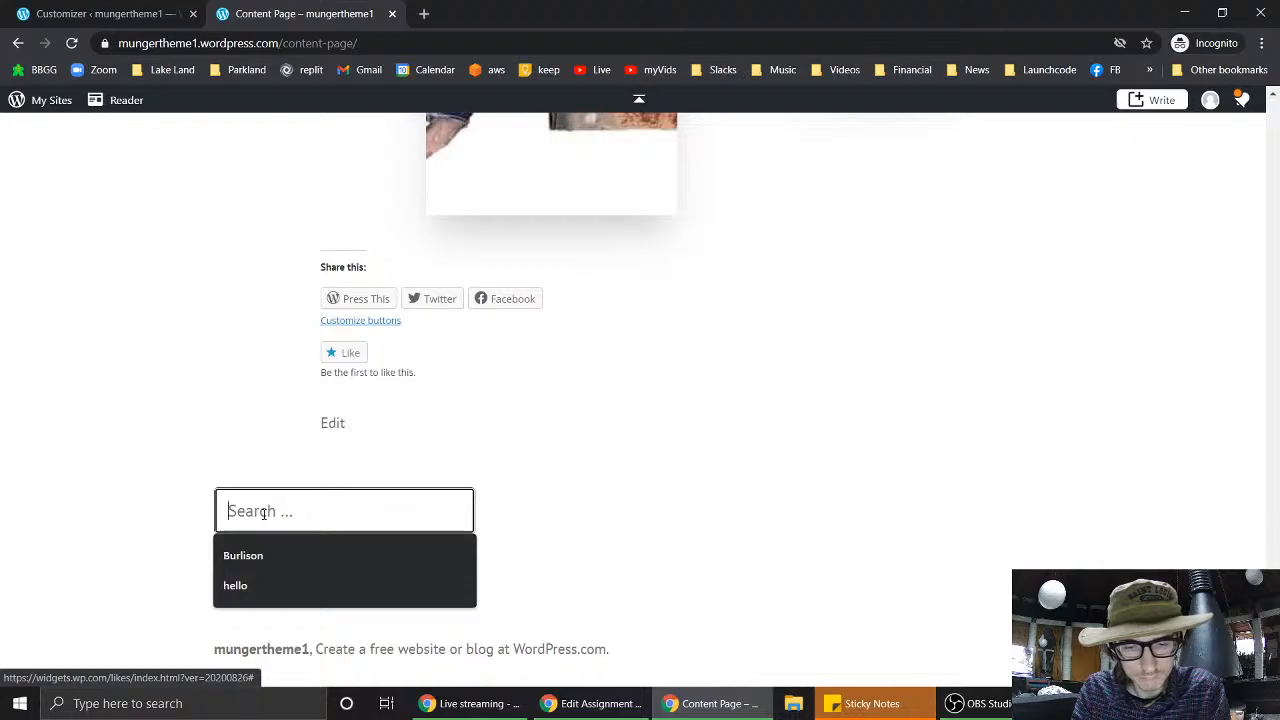
type("pineapple")
key("Return")
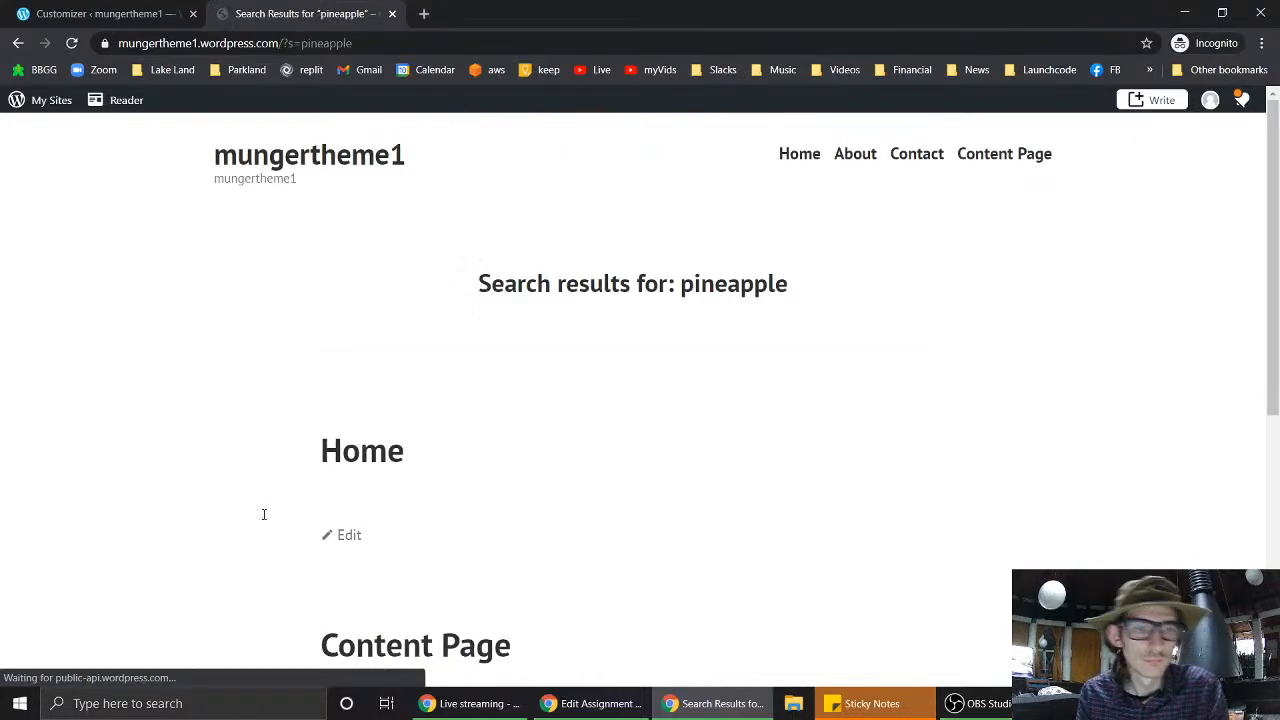
scroll(492, 480, "down", 4)
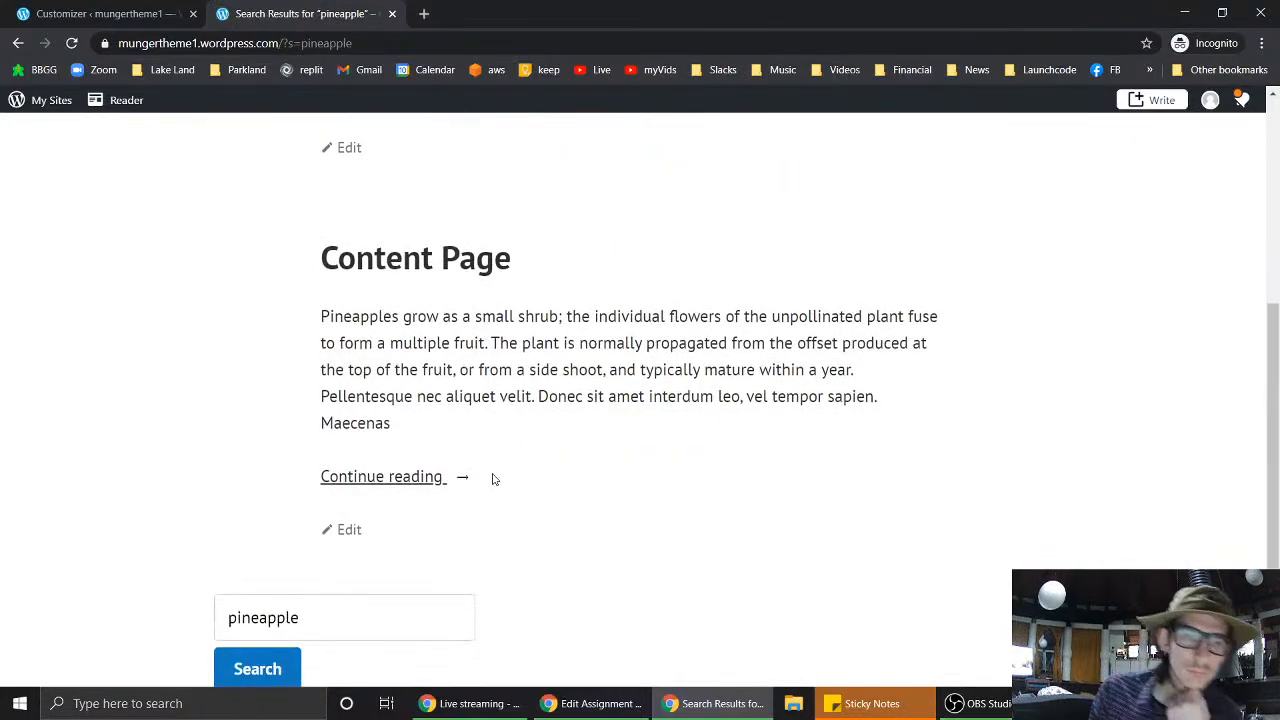
scroll(446, 366, "up", 3)
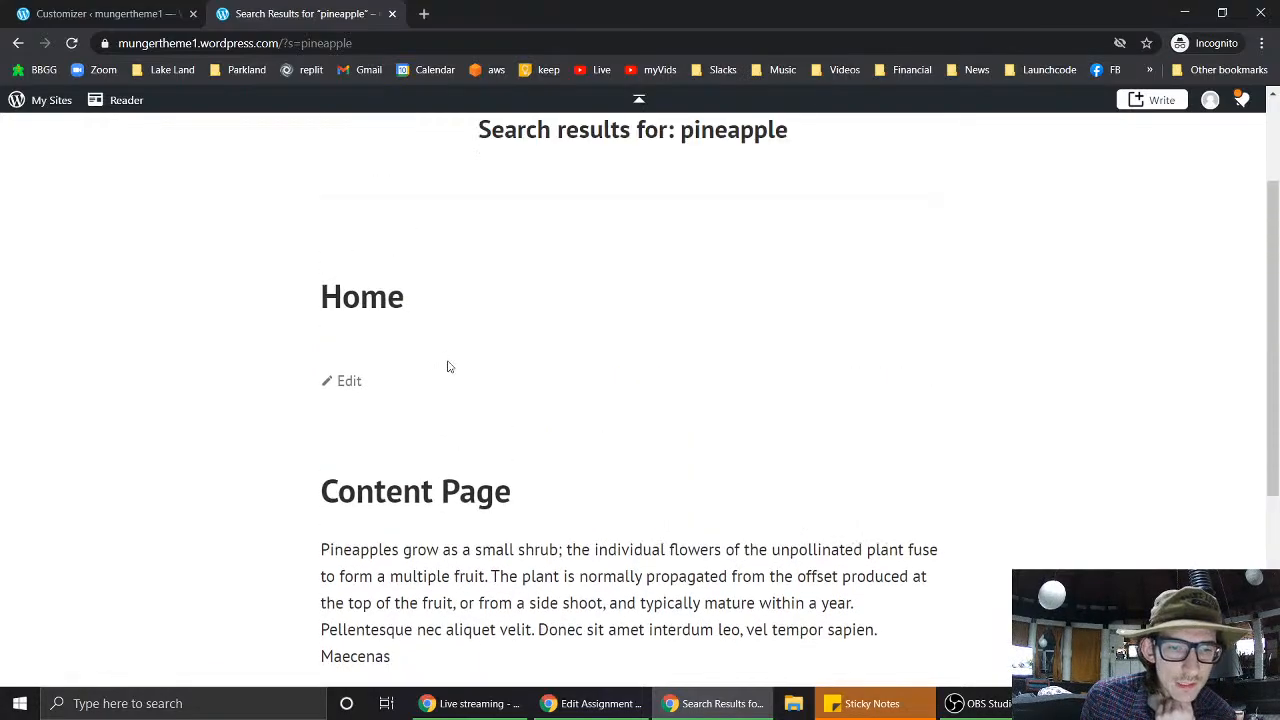
scroll(448, 366, "down", 2)
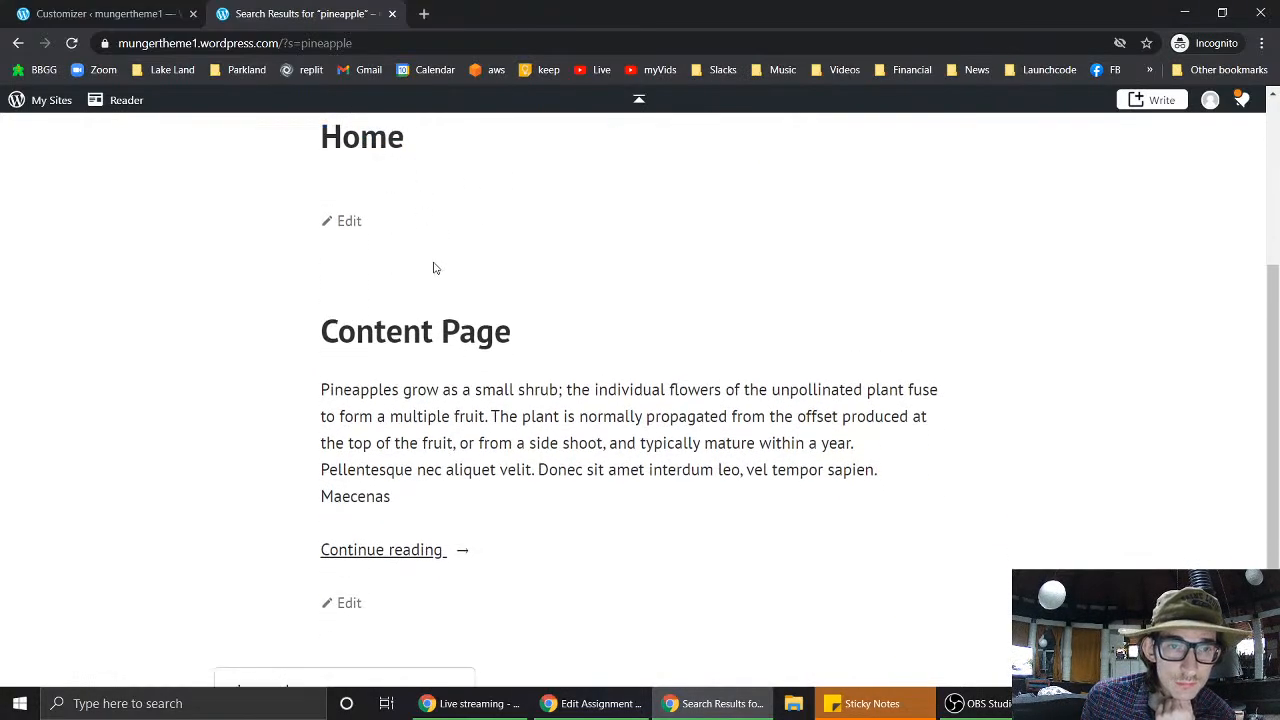
scroll(486, 528, "down", 2)
scroll(485, 528, "up", 5)
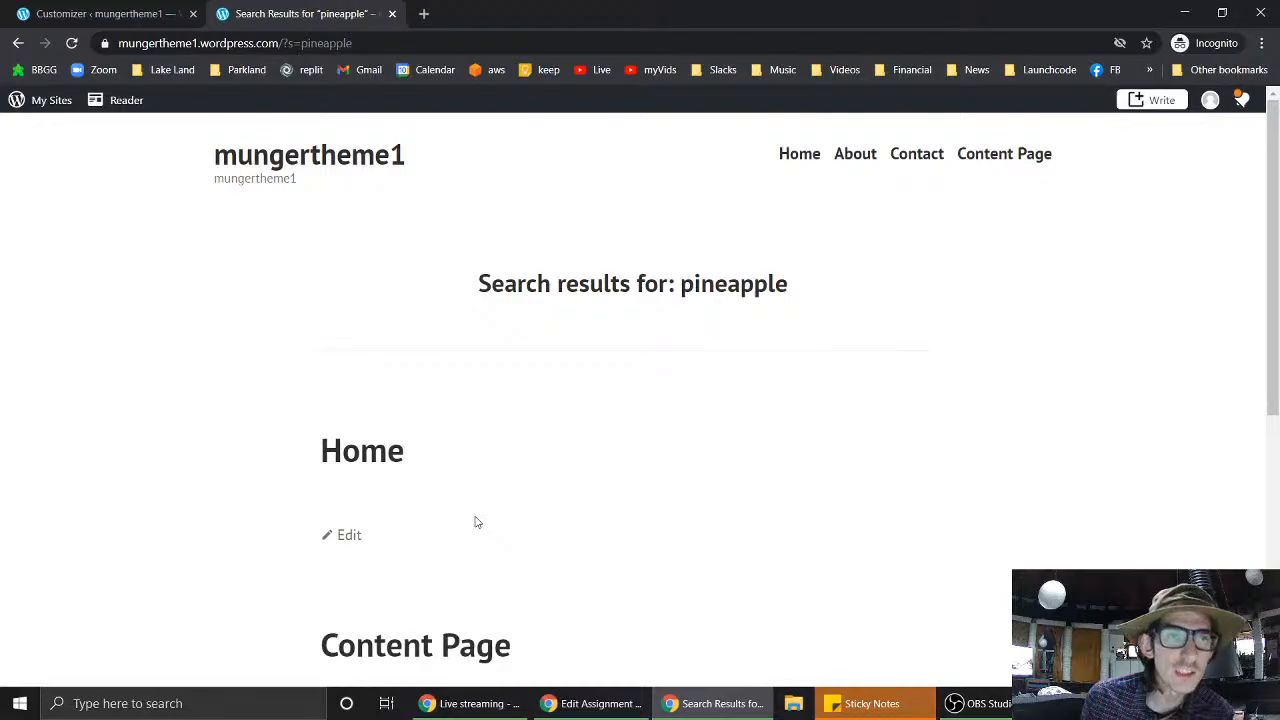
left_click(102, 14)
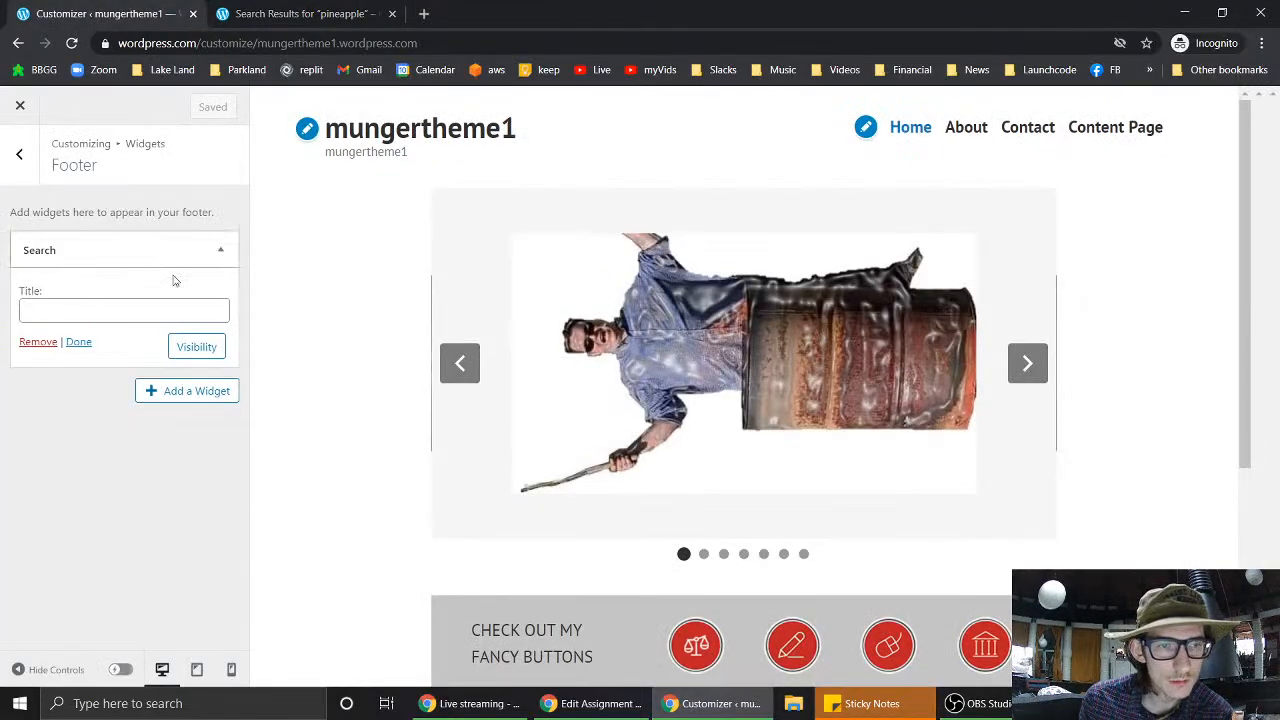
- Add an 'Add a widget' sub-item under the theme-customization step in the Canvas assignment
left_click(630, 704)
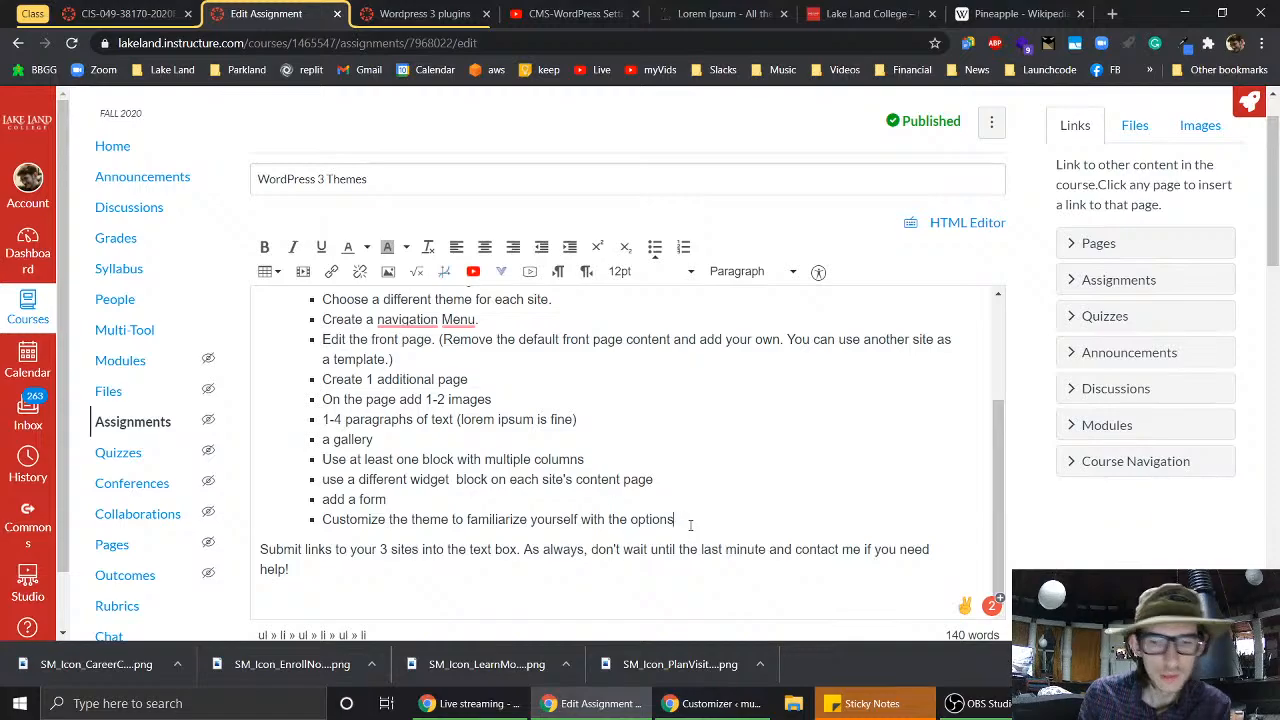
key("Return")
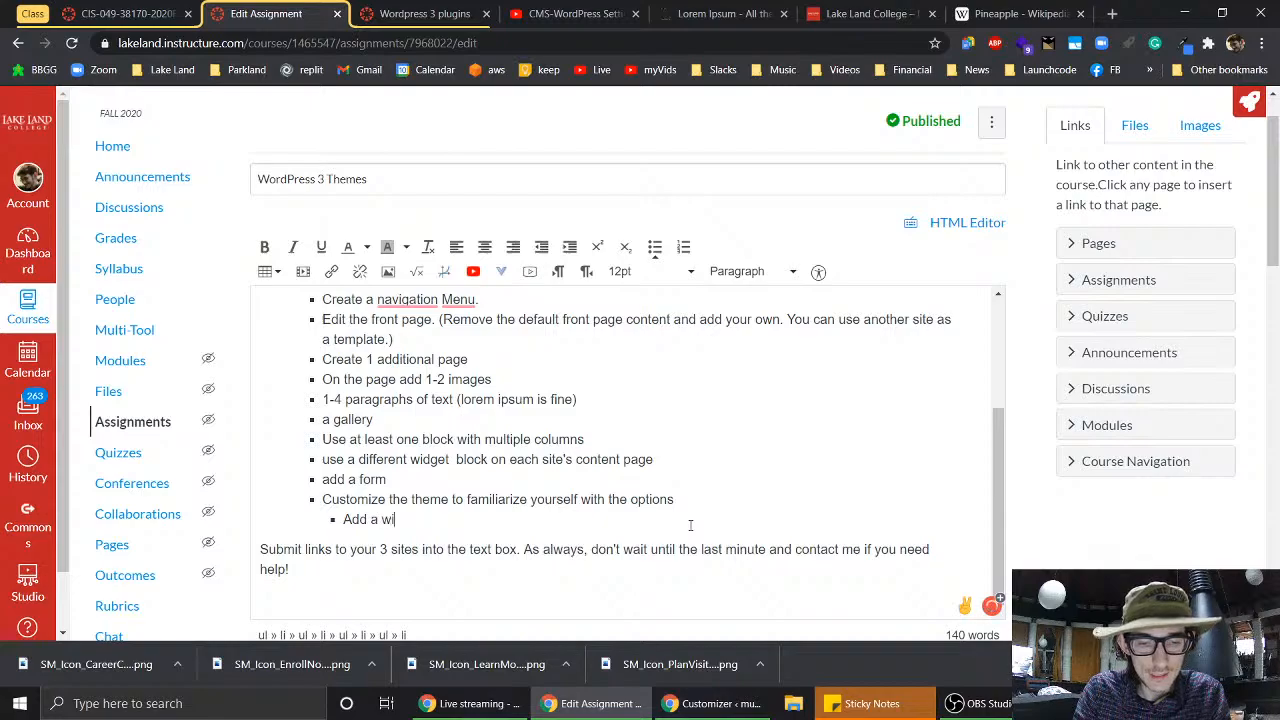
key("Return")
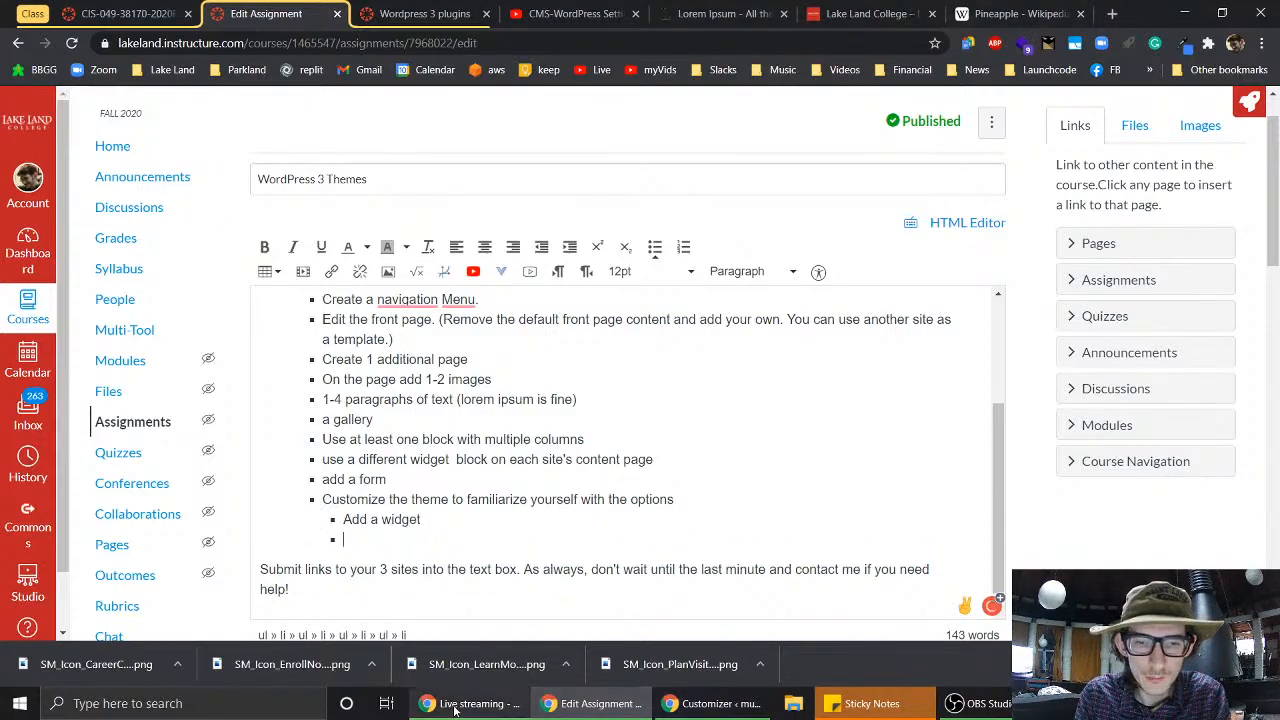
left_click(714, 703)
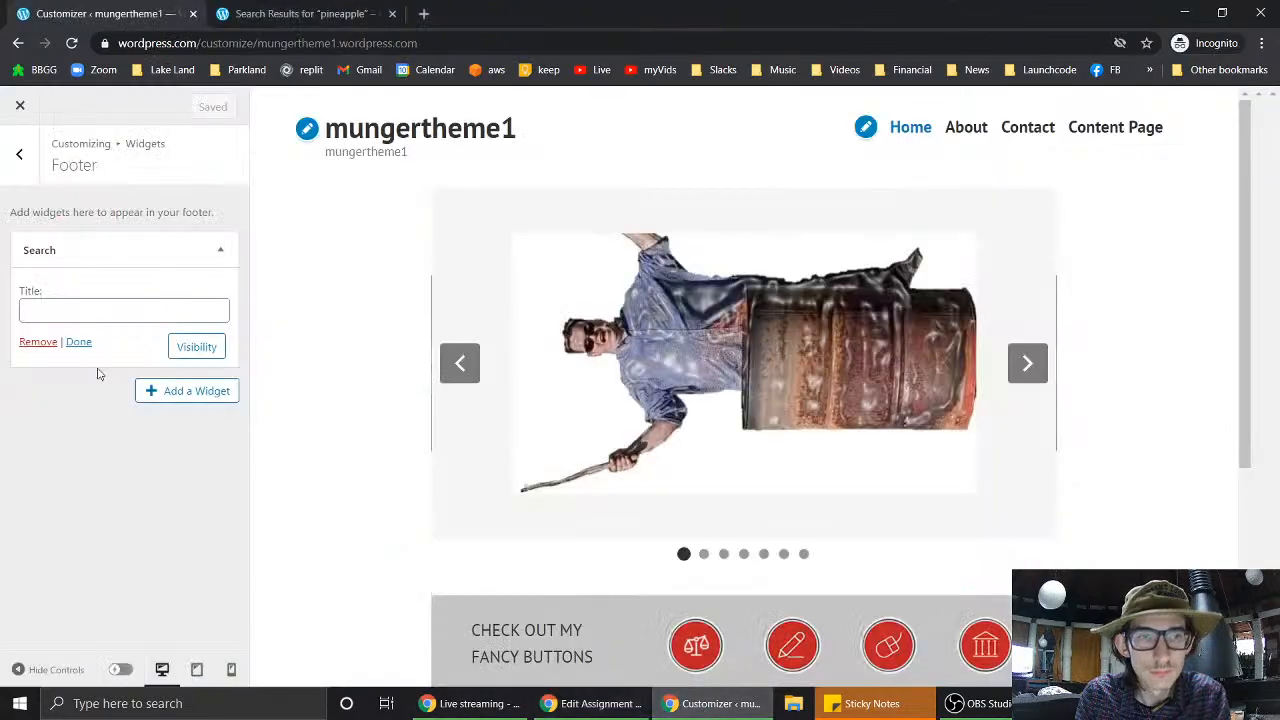
- Review Menus and Homepage Settings, confirming a static Home page with no posts page
left_click(25, 158)
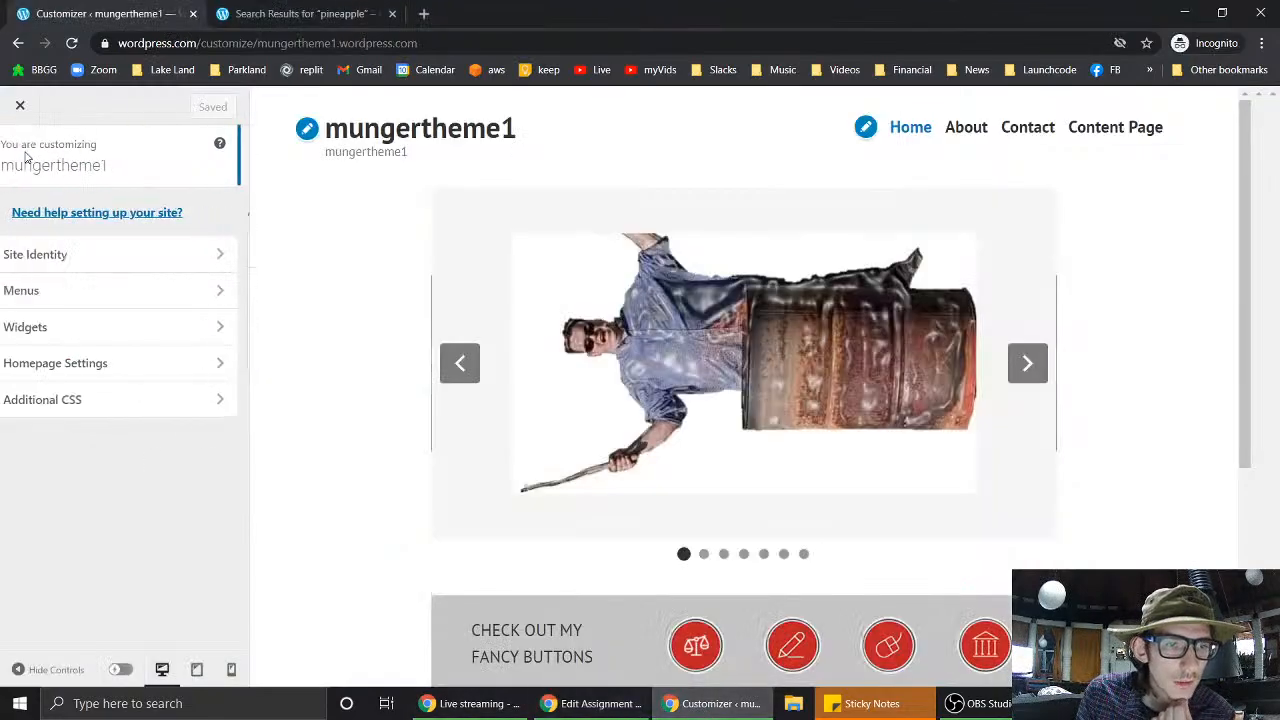
left_click(61, 294)
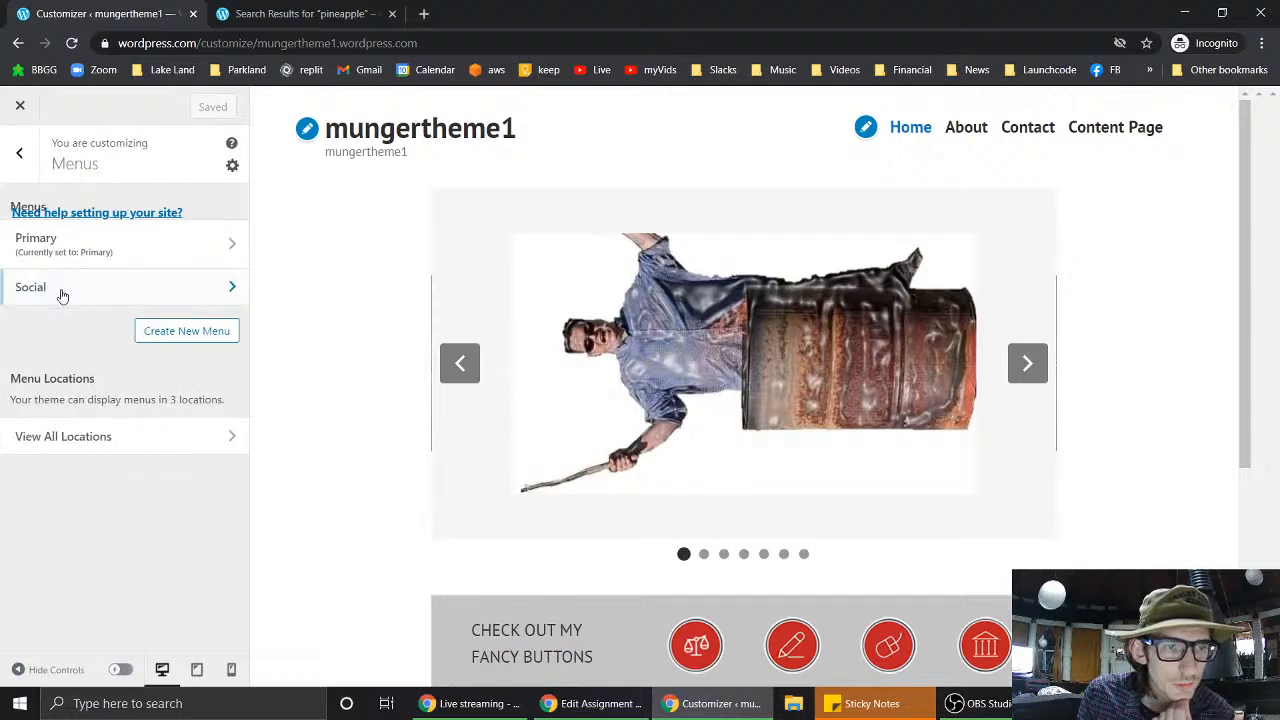
left_click(22, 157)
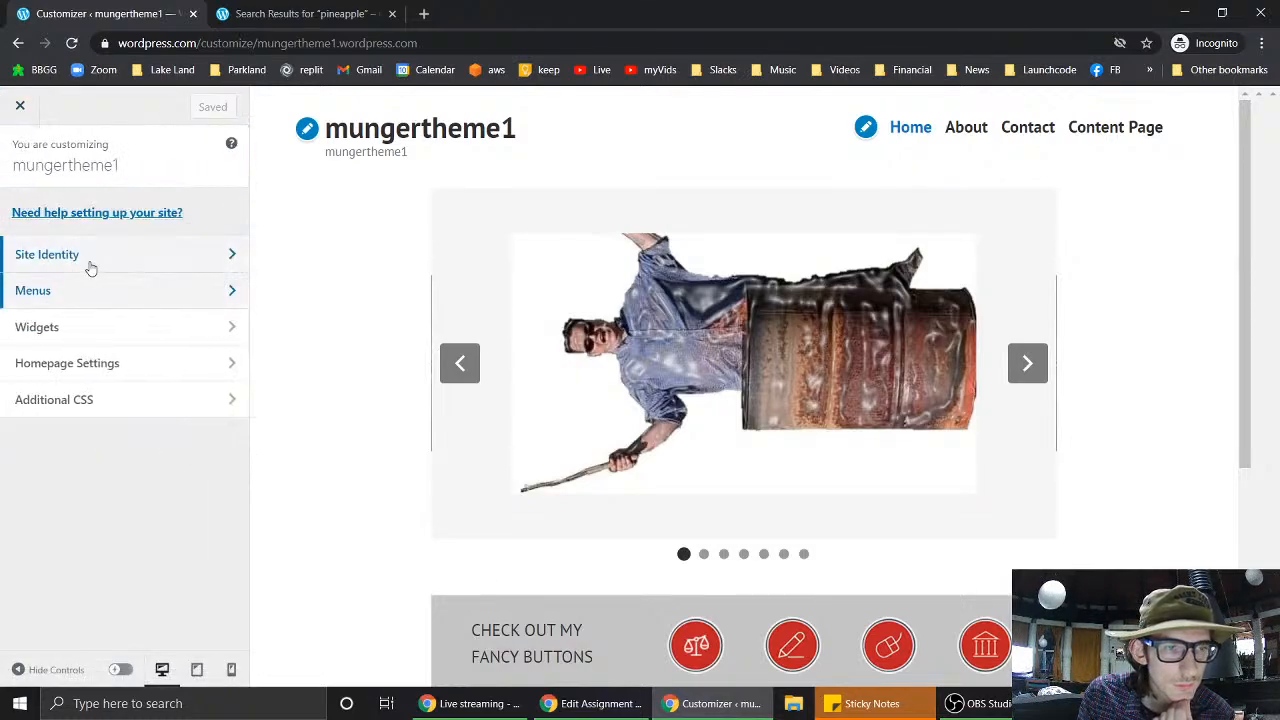
left_click(100, 365)
scroll(152, 387, "down", 1)
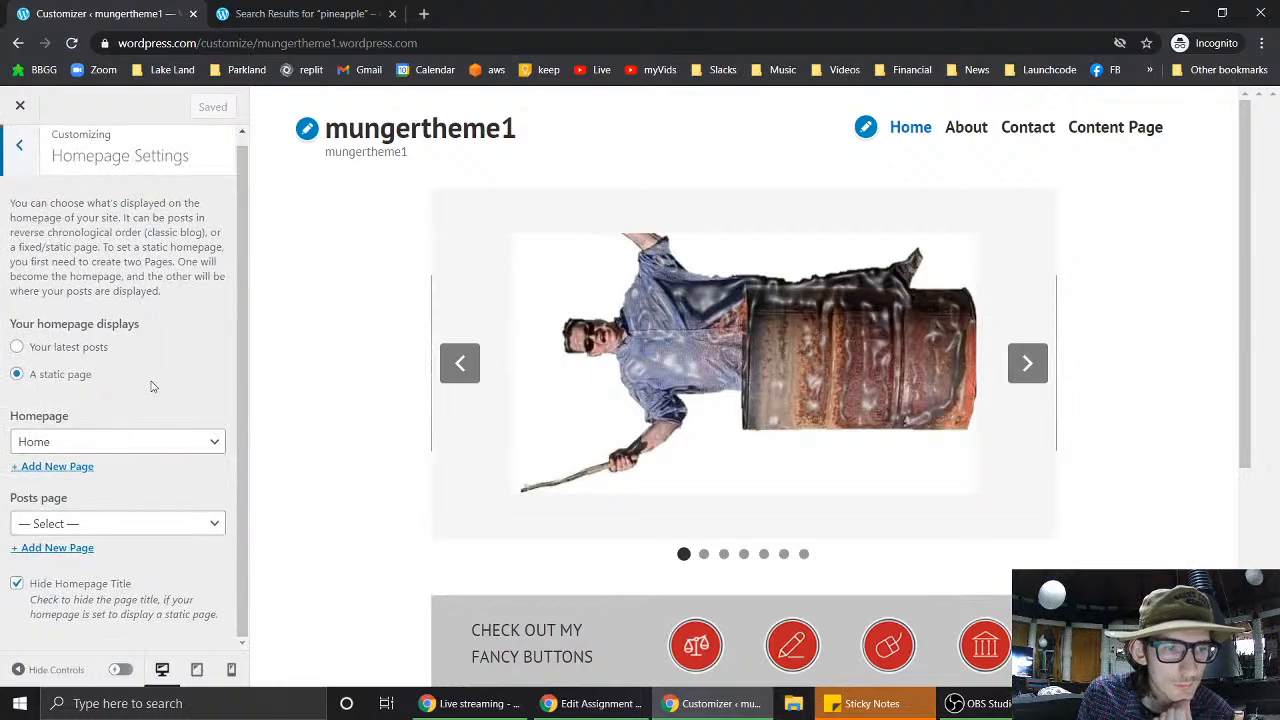
scroll(152, 387, "up", 1)
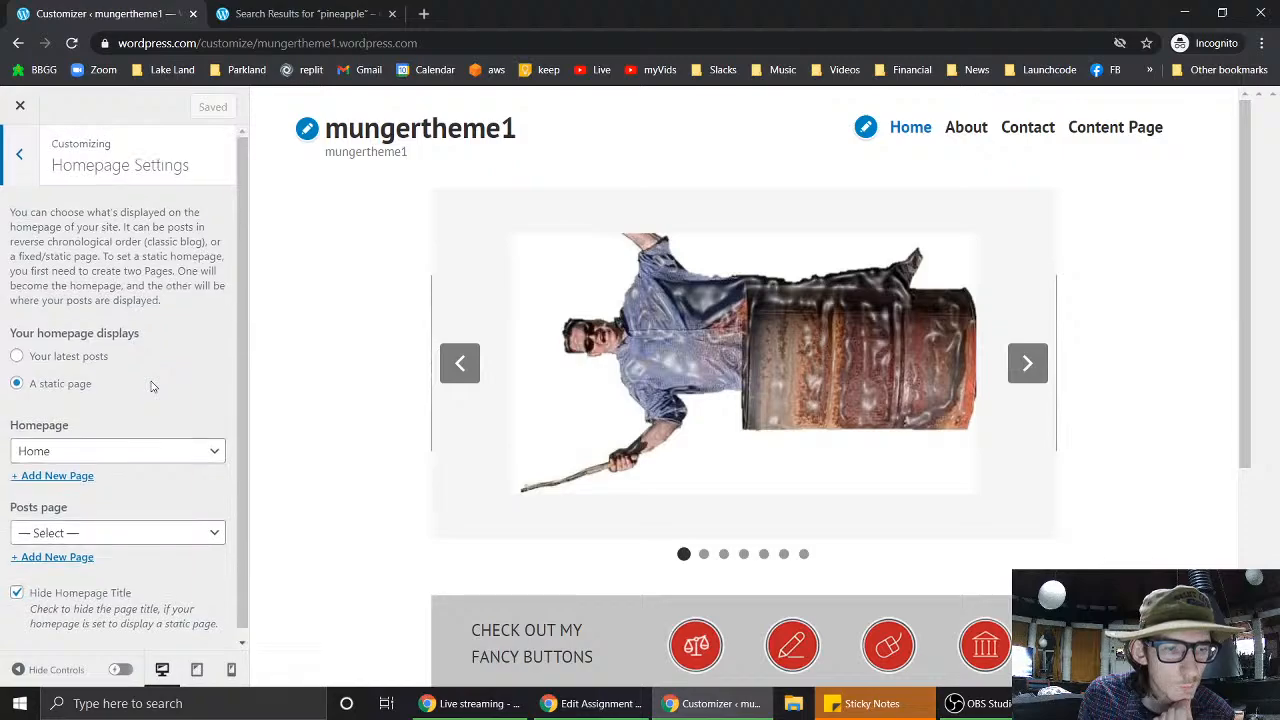
scroll(152, 387, "down", 1)
scroll(152, 387, "up", 1)
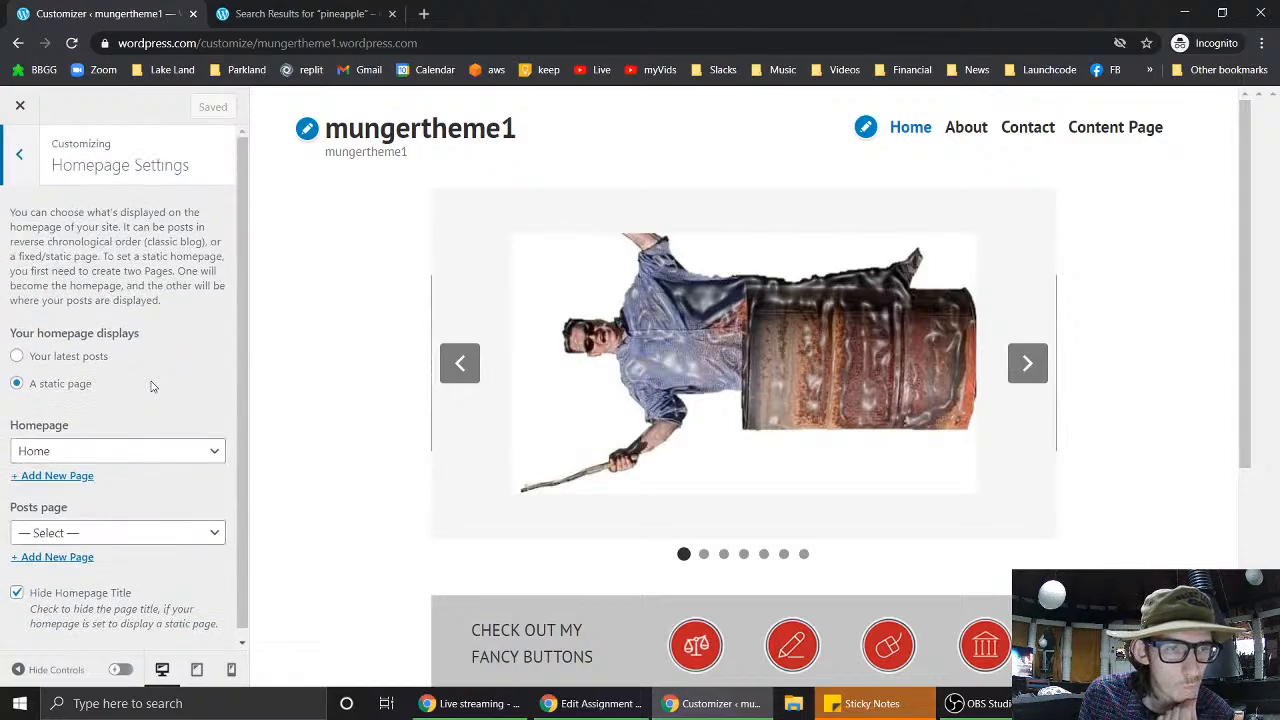
left_click(21, 157)
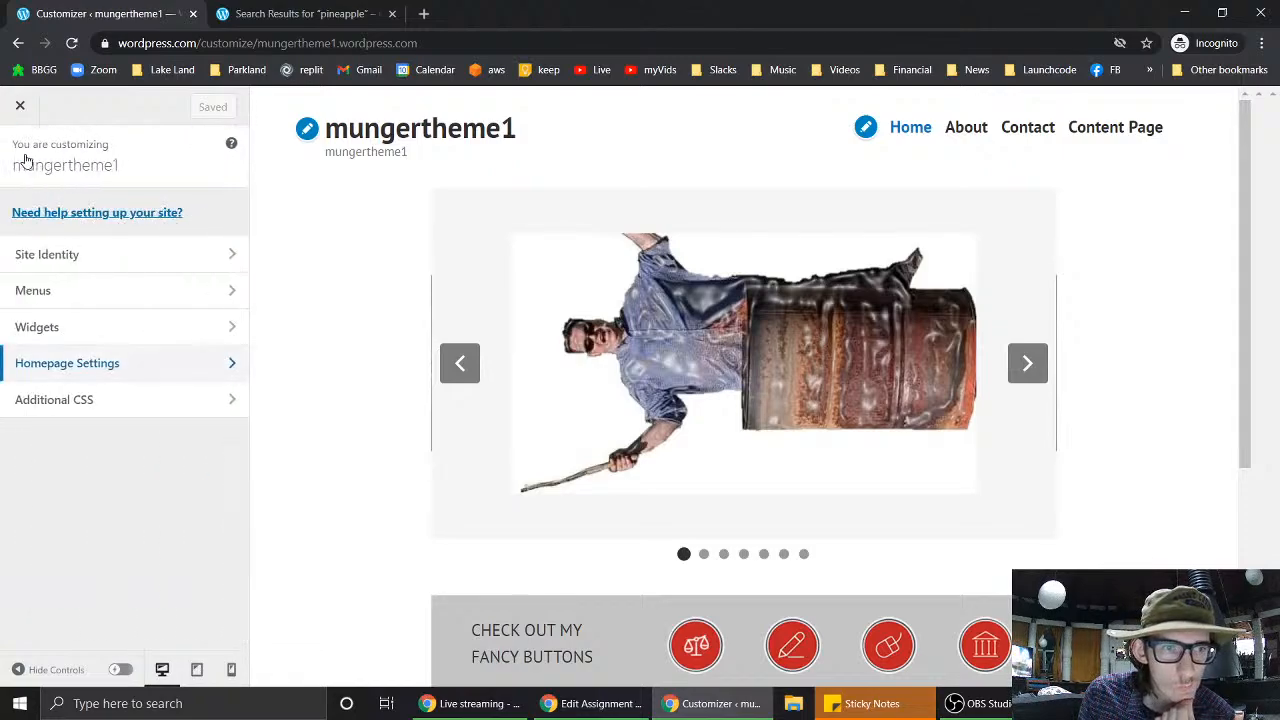
- Upload corny.gif and crop it as the site icon in Site Identity
left_click(70, 254)
scroll(166, 350, "down", 2)
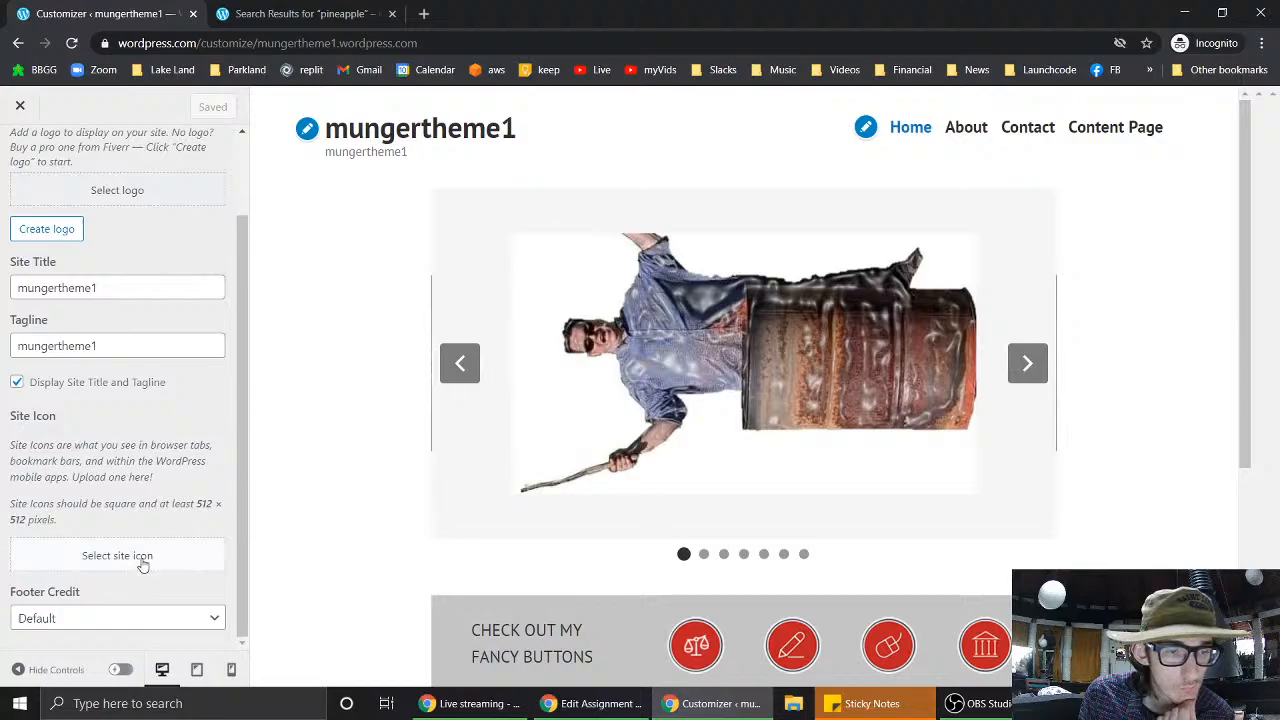
left_click(143, 562)
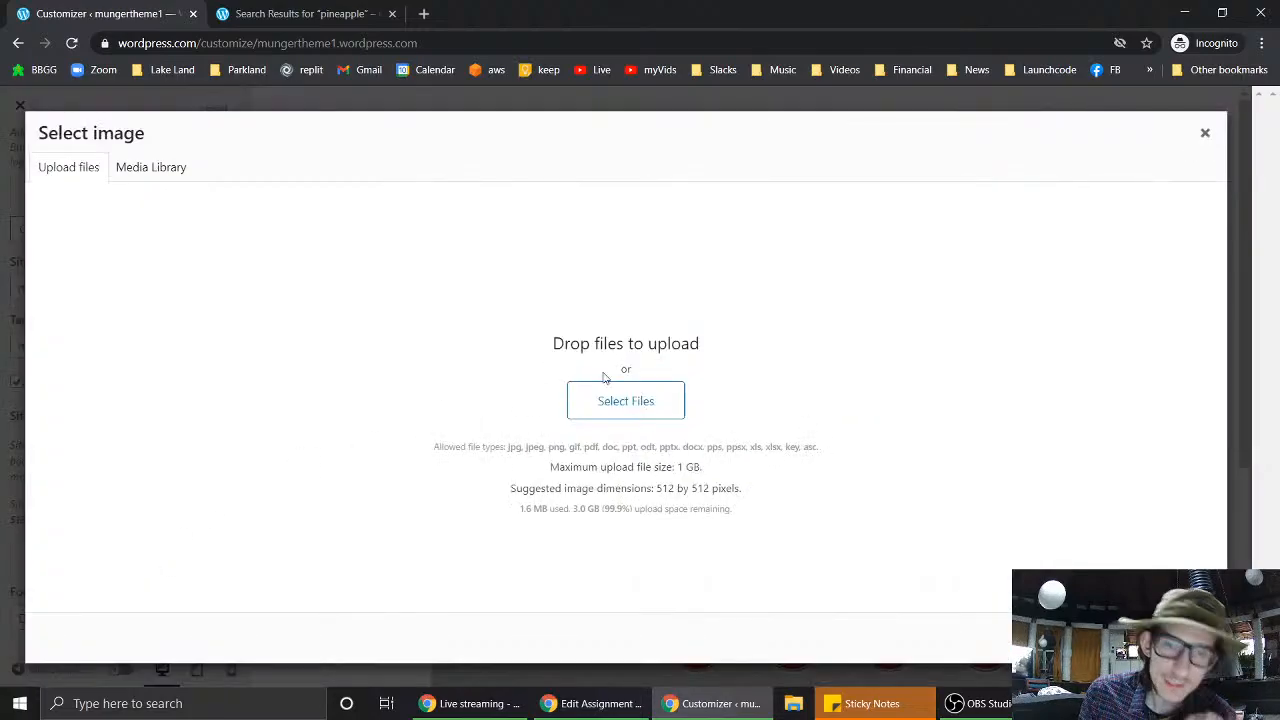
left_click(654, 390)
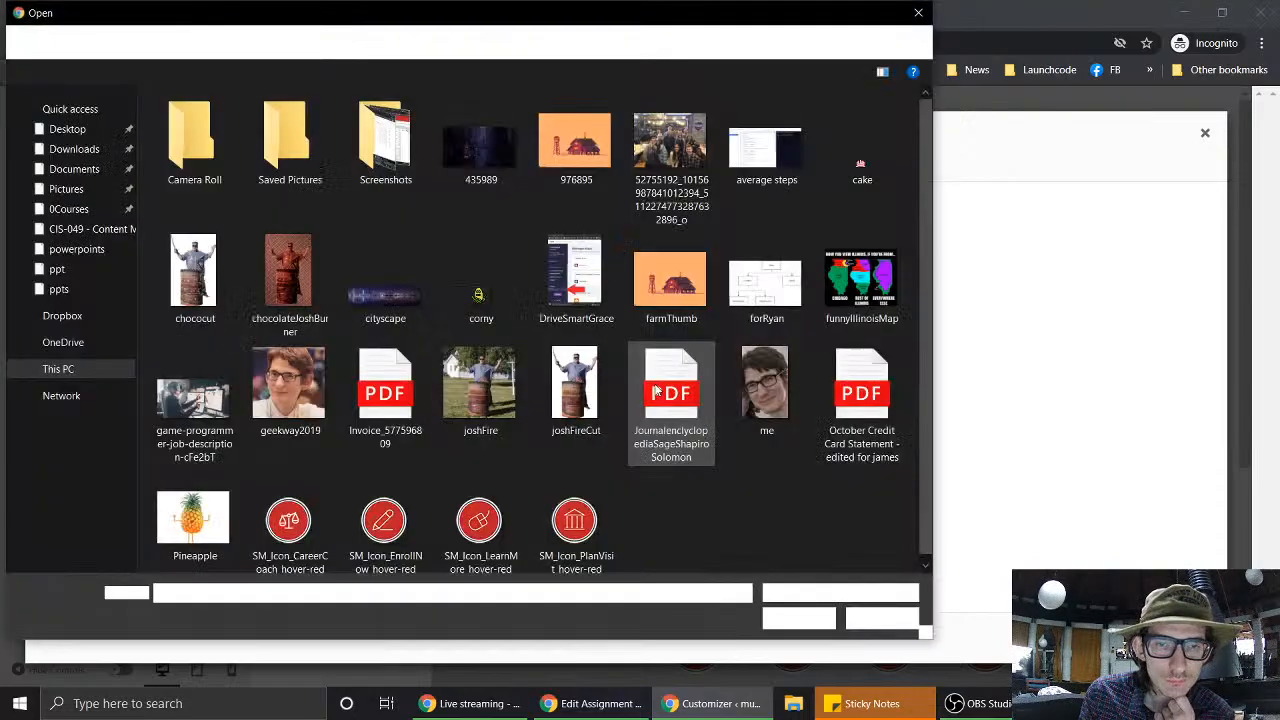
left_click(487, 285)
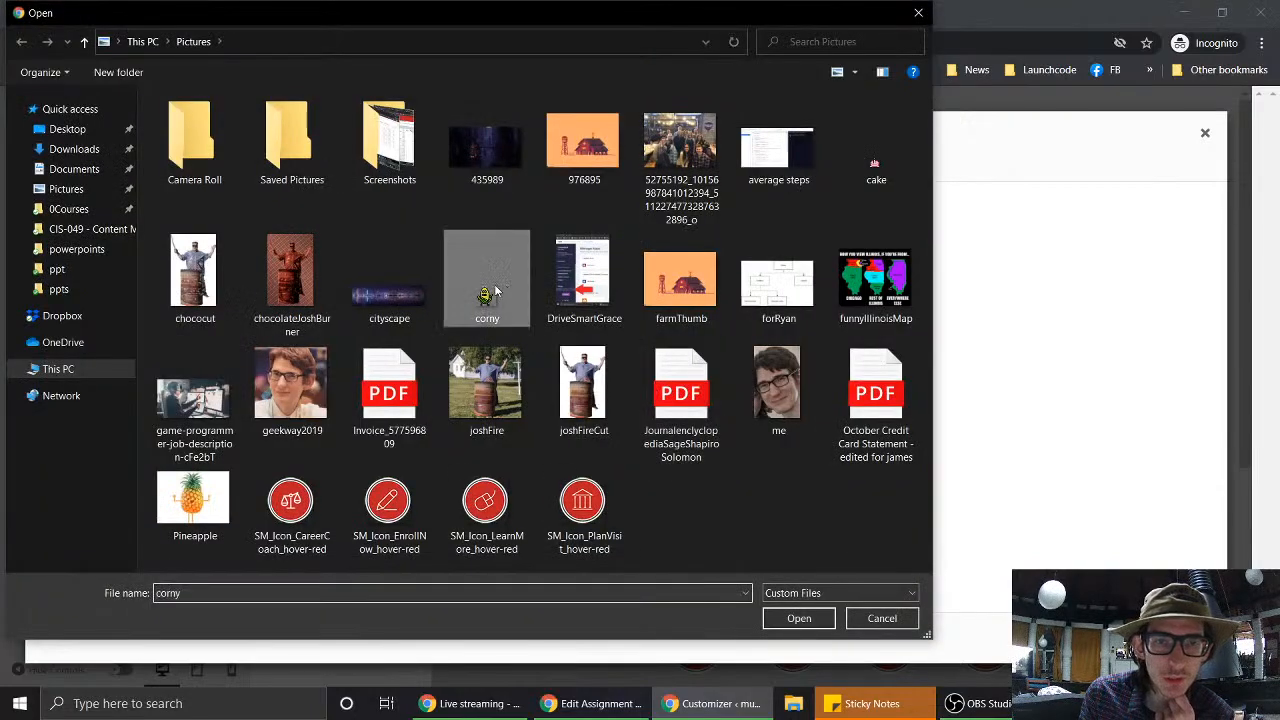
left_click(790, 617)
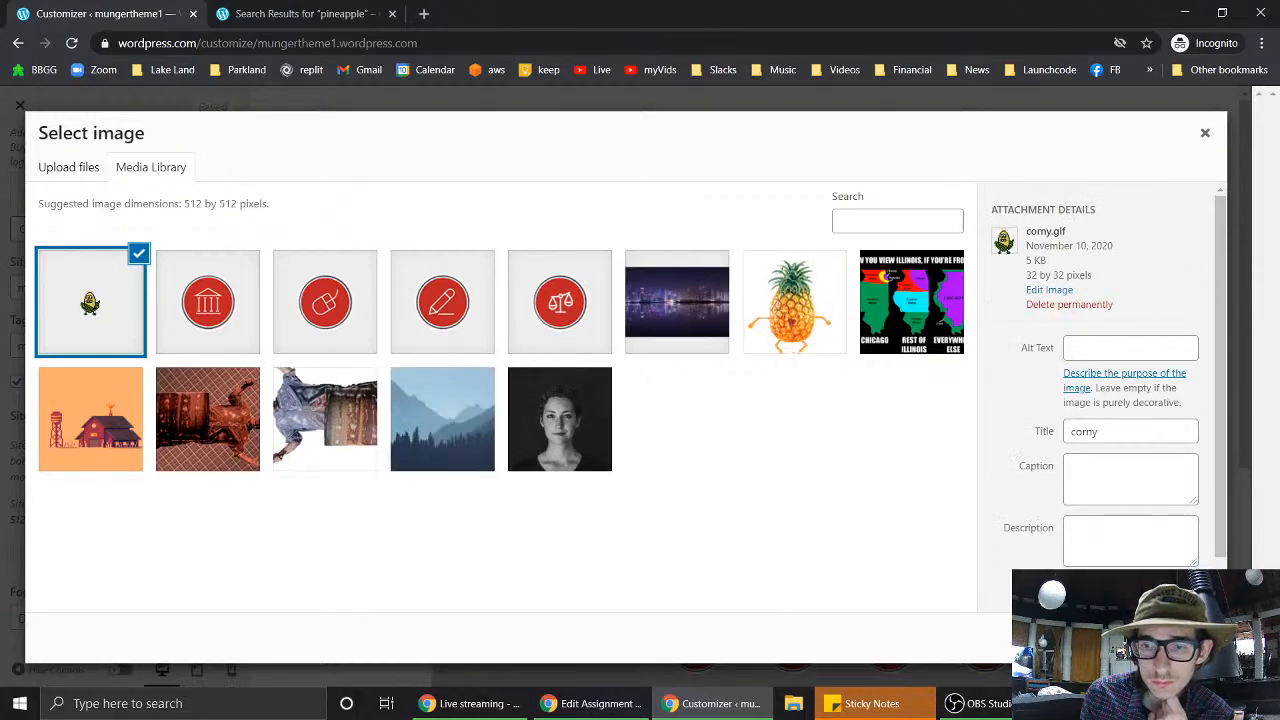
left_click(1190, 638)
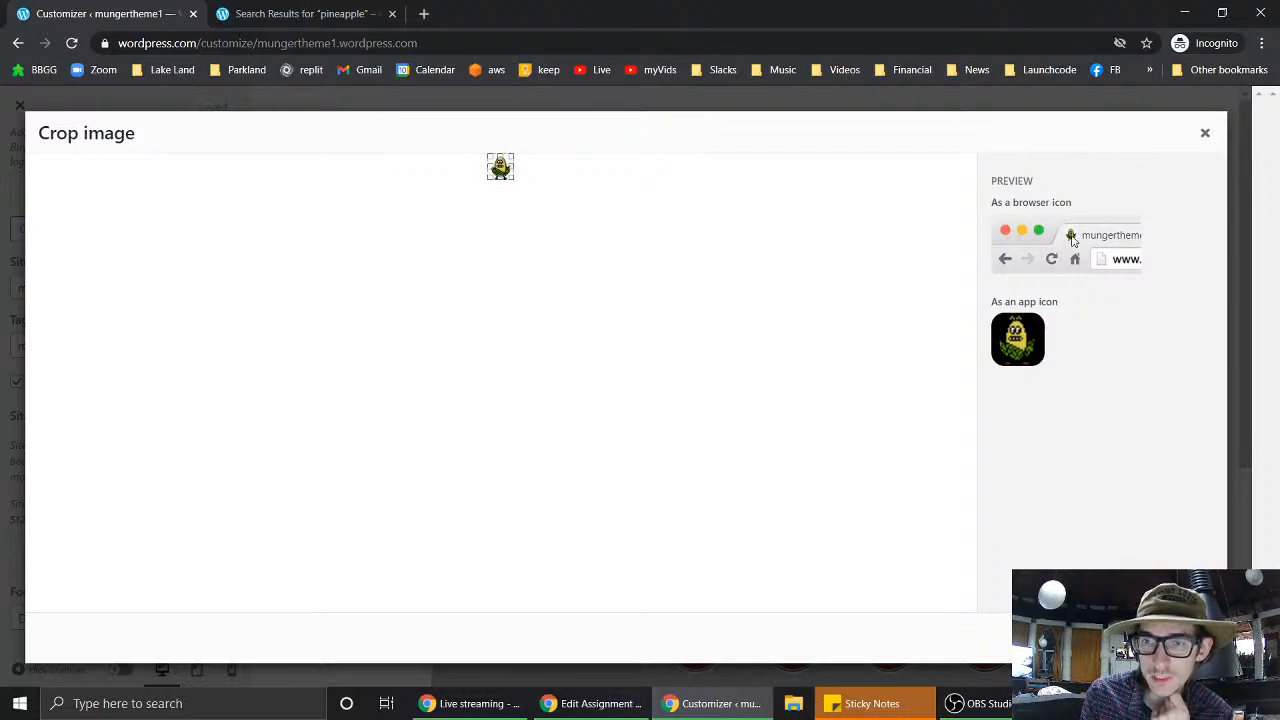
left_click(1170, 638)
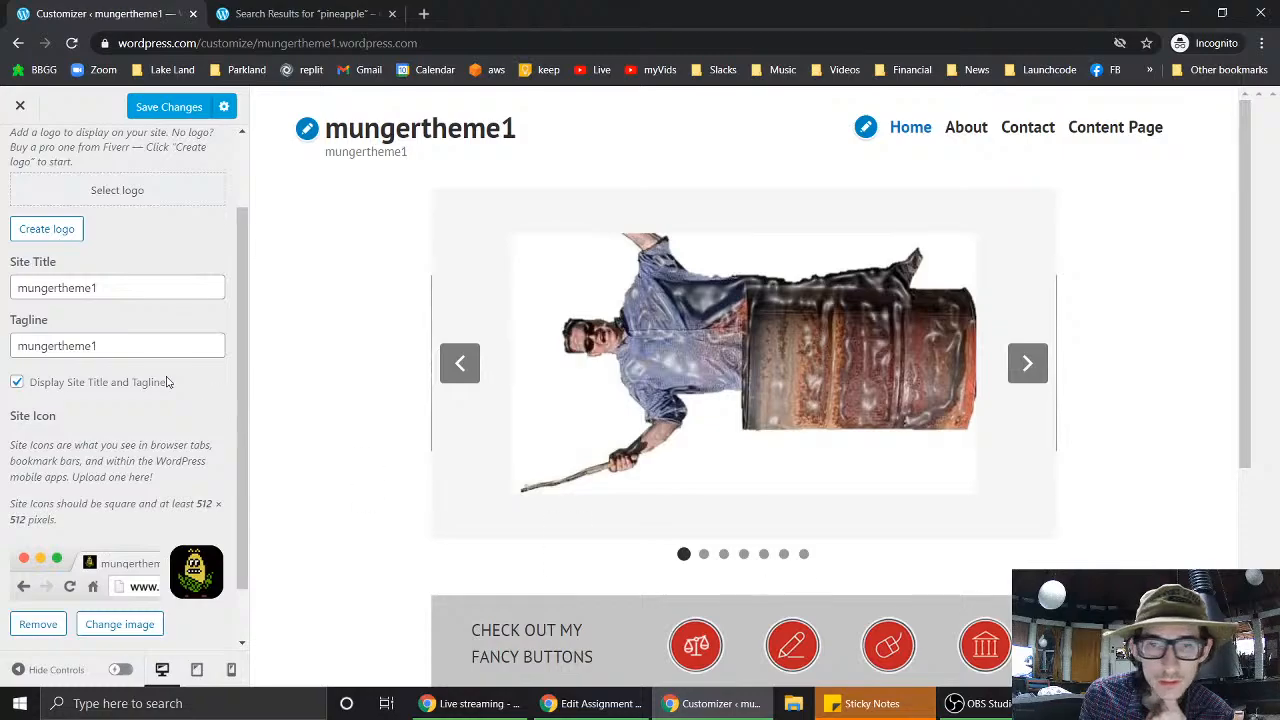
- Bring up the media library to choose a site logo
scroll(118, 437, "down", 2)
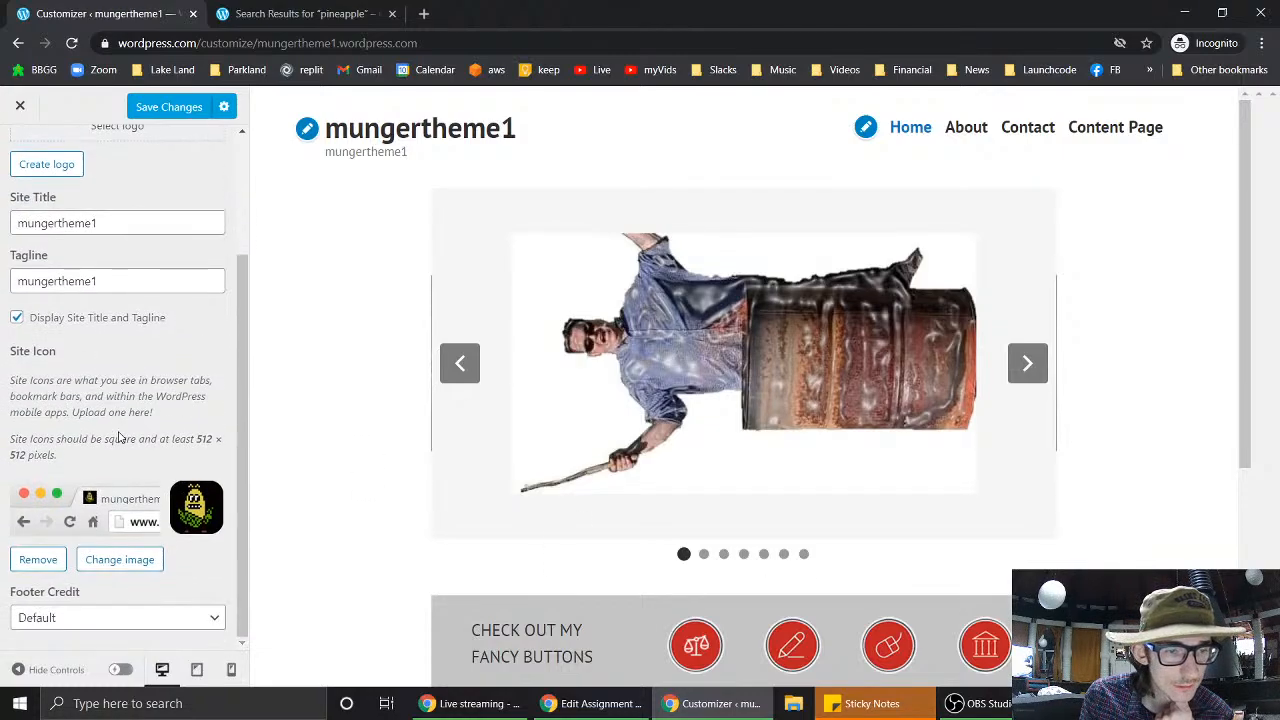
scroll(118, 437, "up", 4)
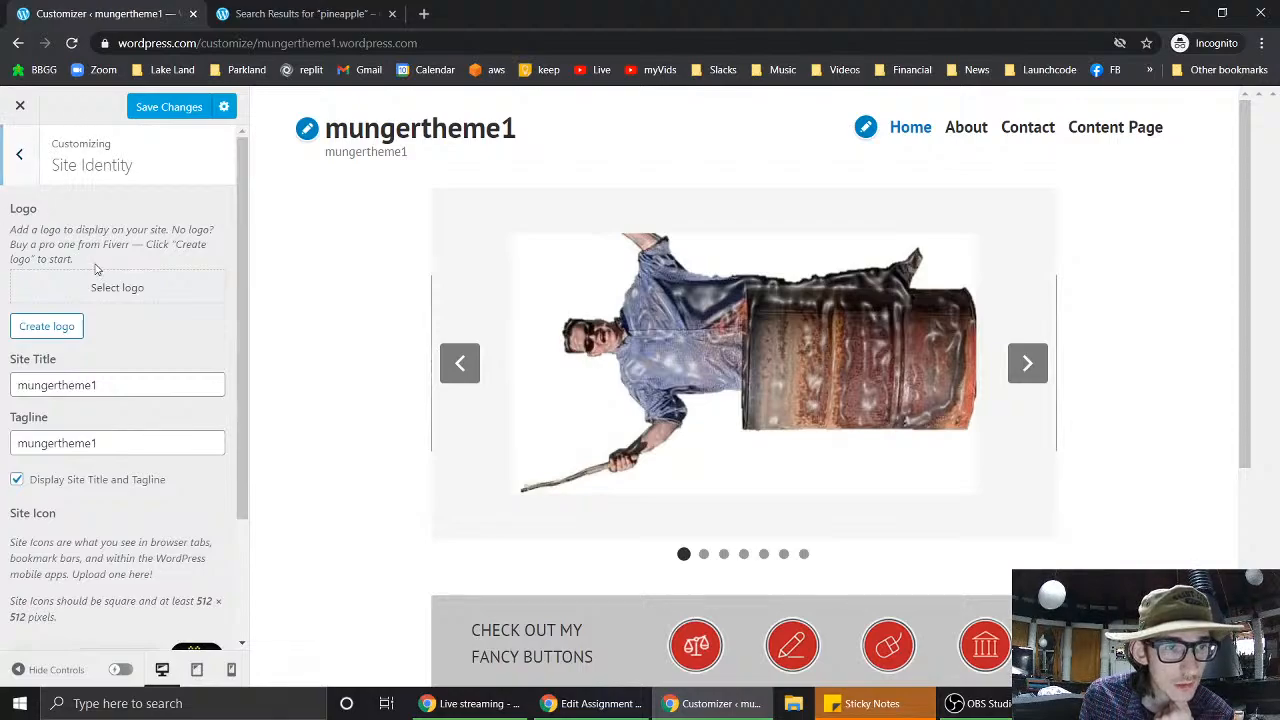
left_click(147, 290)
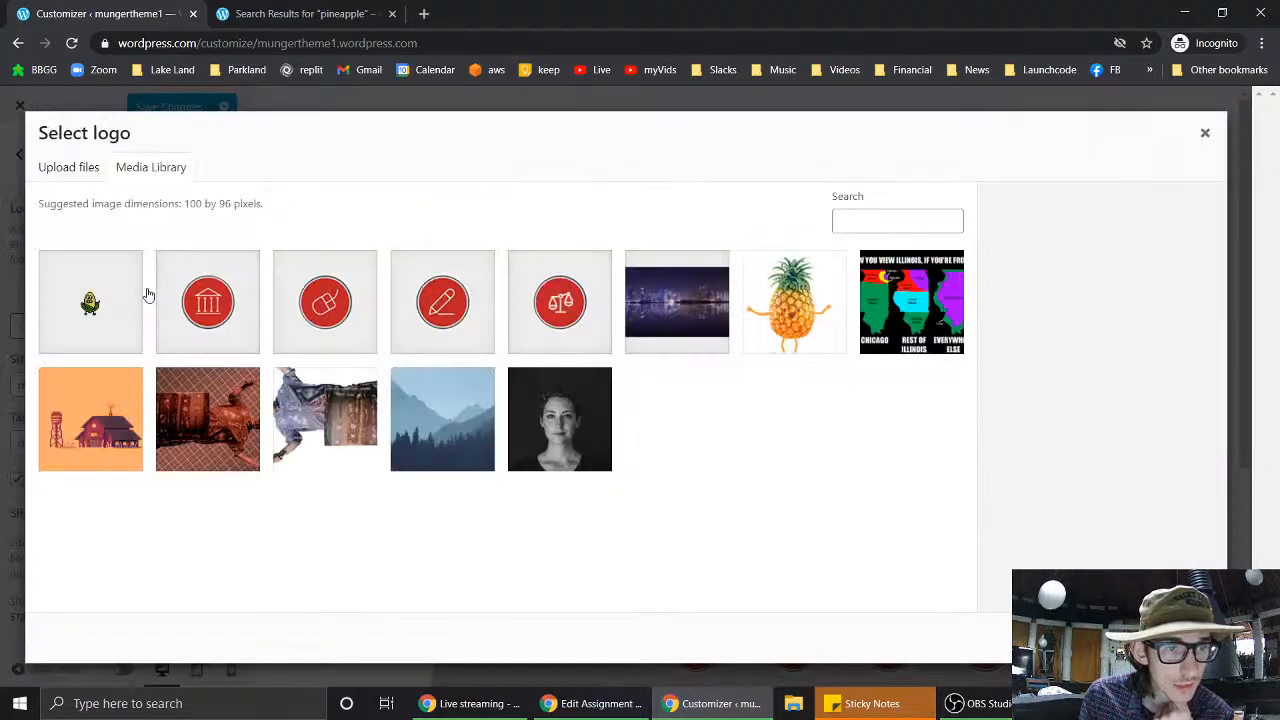
- Add a 'set a site logo' item below 'set a site icon' and save the WordPress 3 Themes assignment
left_click(619, 697)
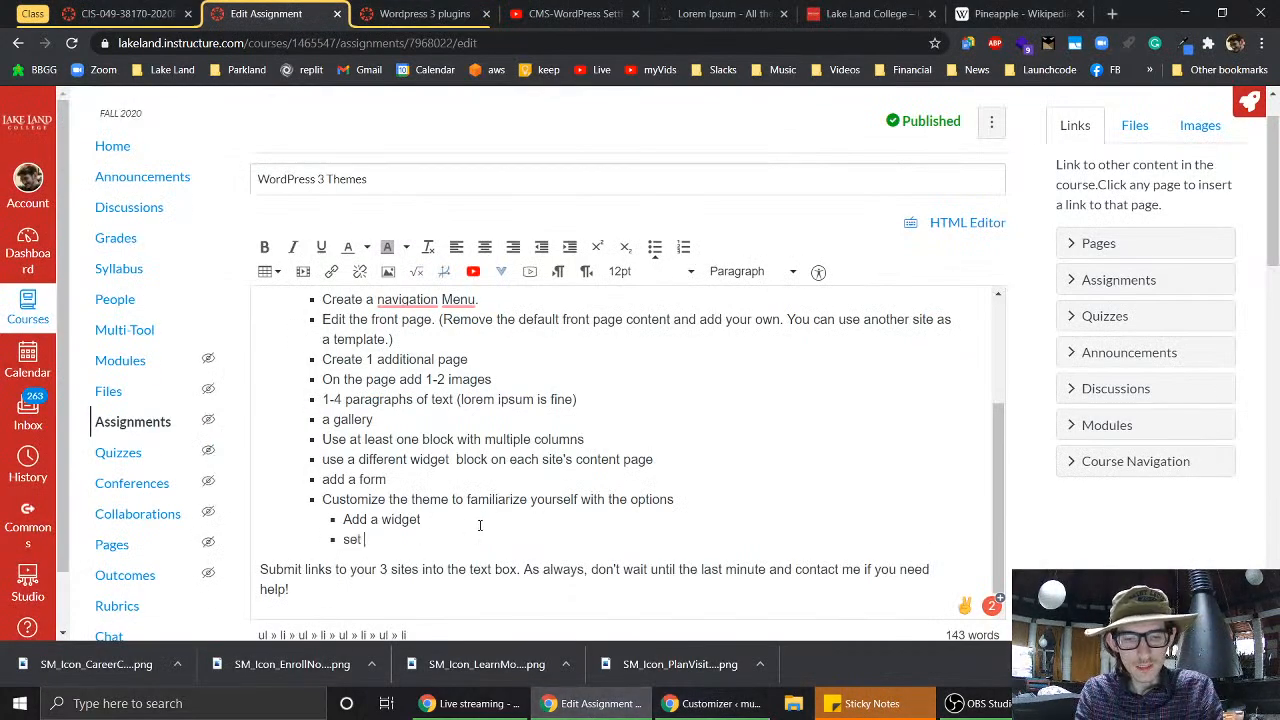
key("Return")
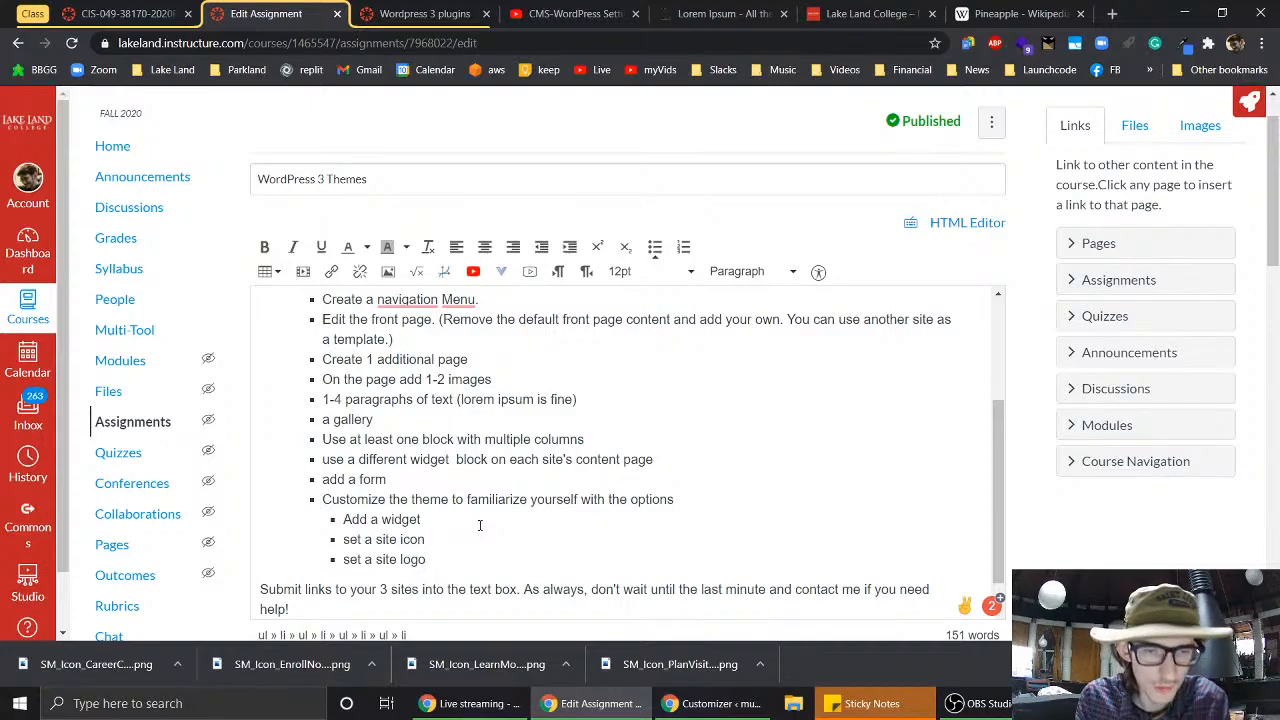
scroll(479, 525, "down", 1)
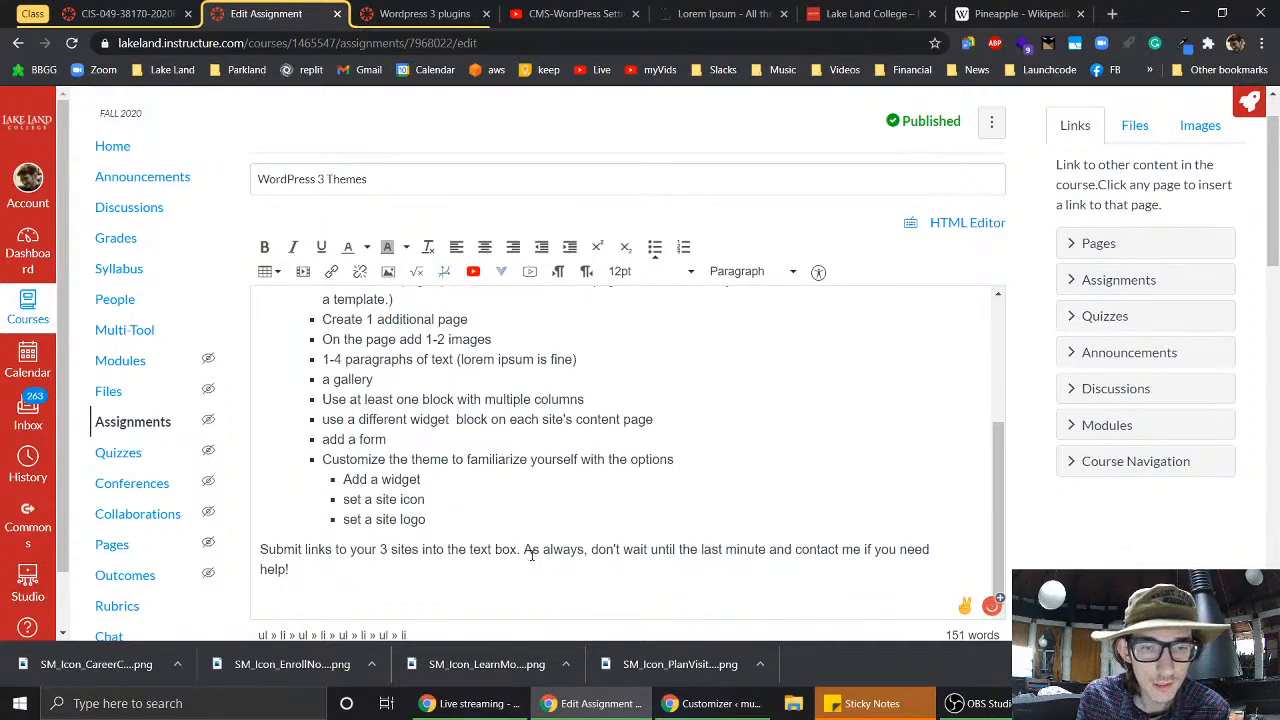
scroll(542, 490, "up", 5)
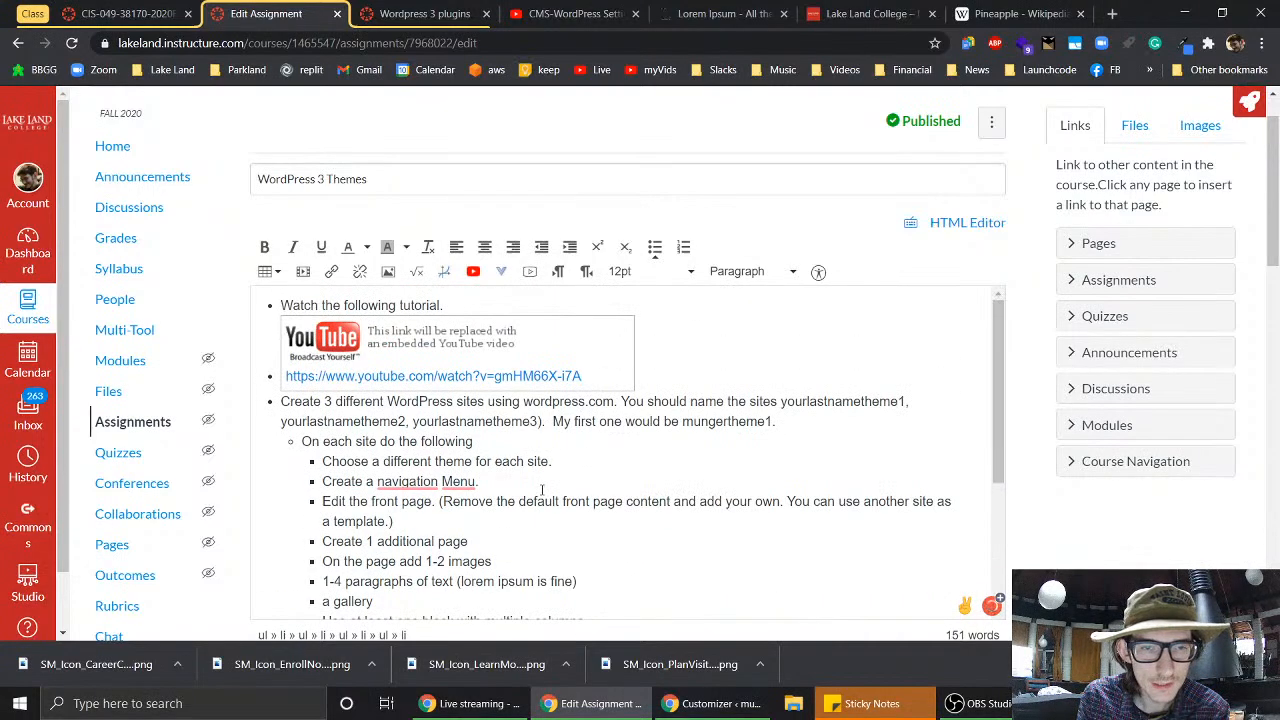
scroll(542, 490, "down", 5)
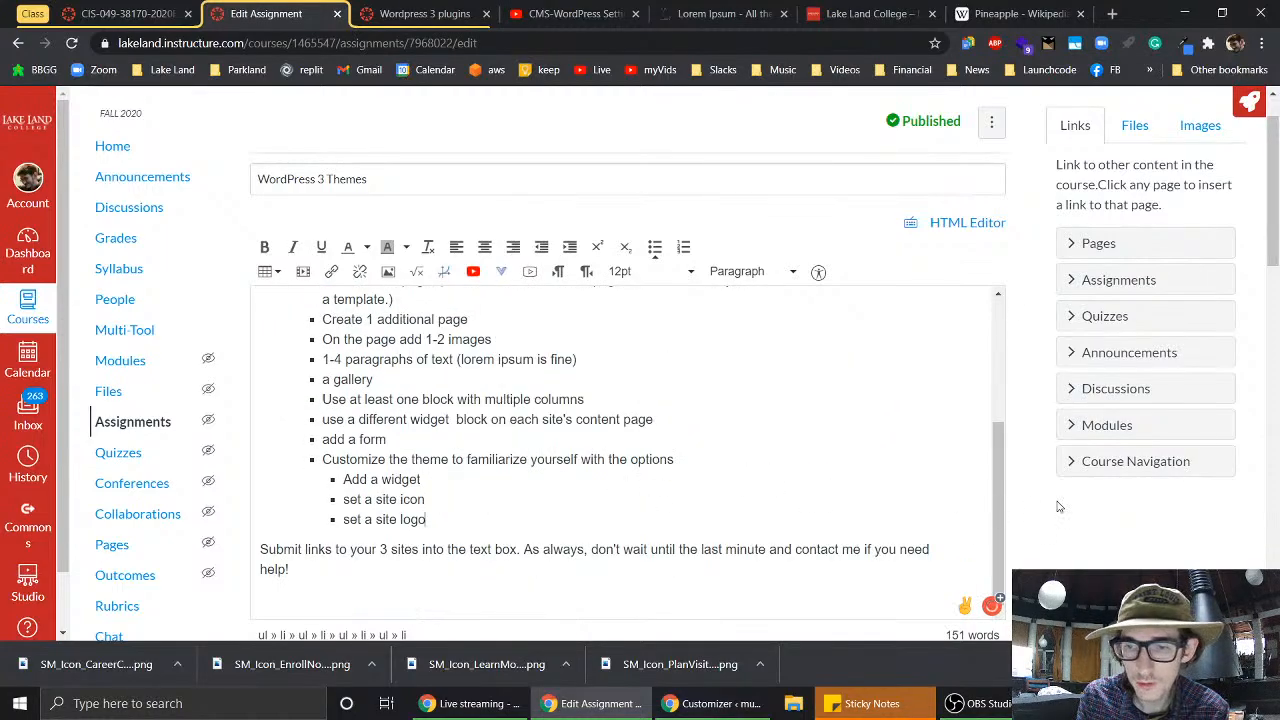
scroll(1033, 529, "down", 3)
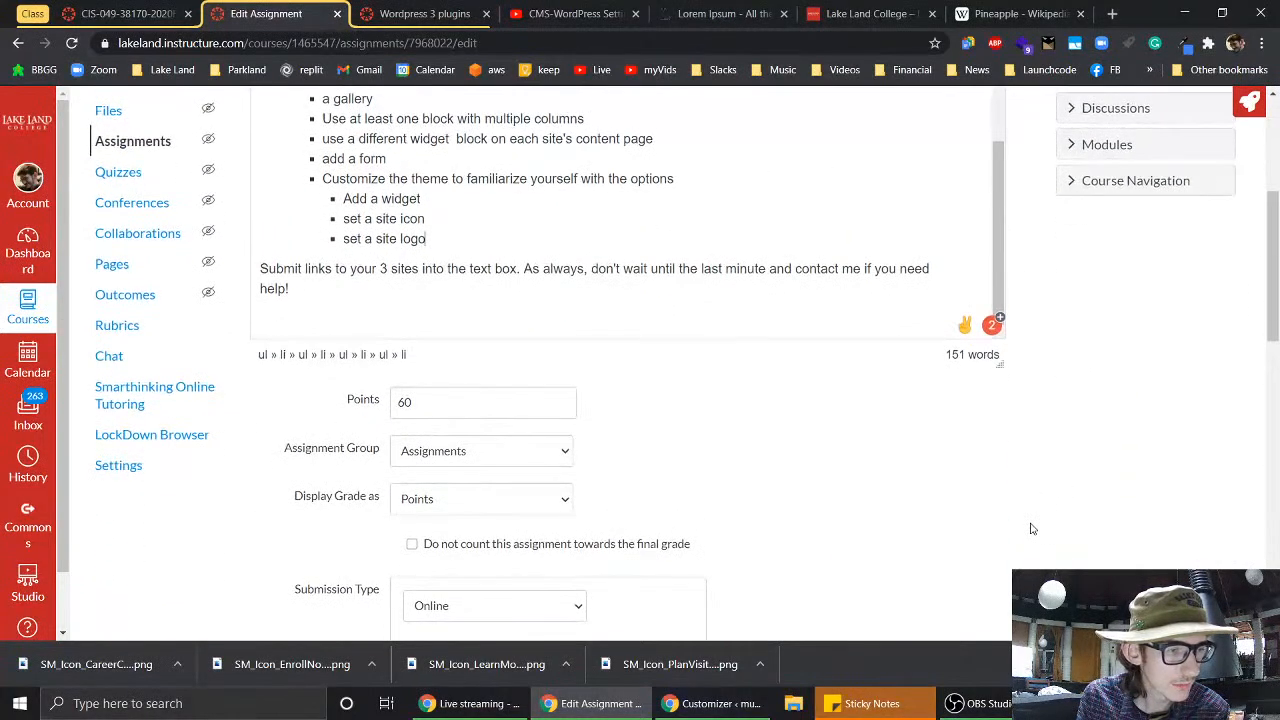
scroll(1033, 529, "down", 1)
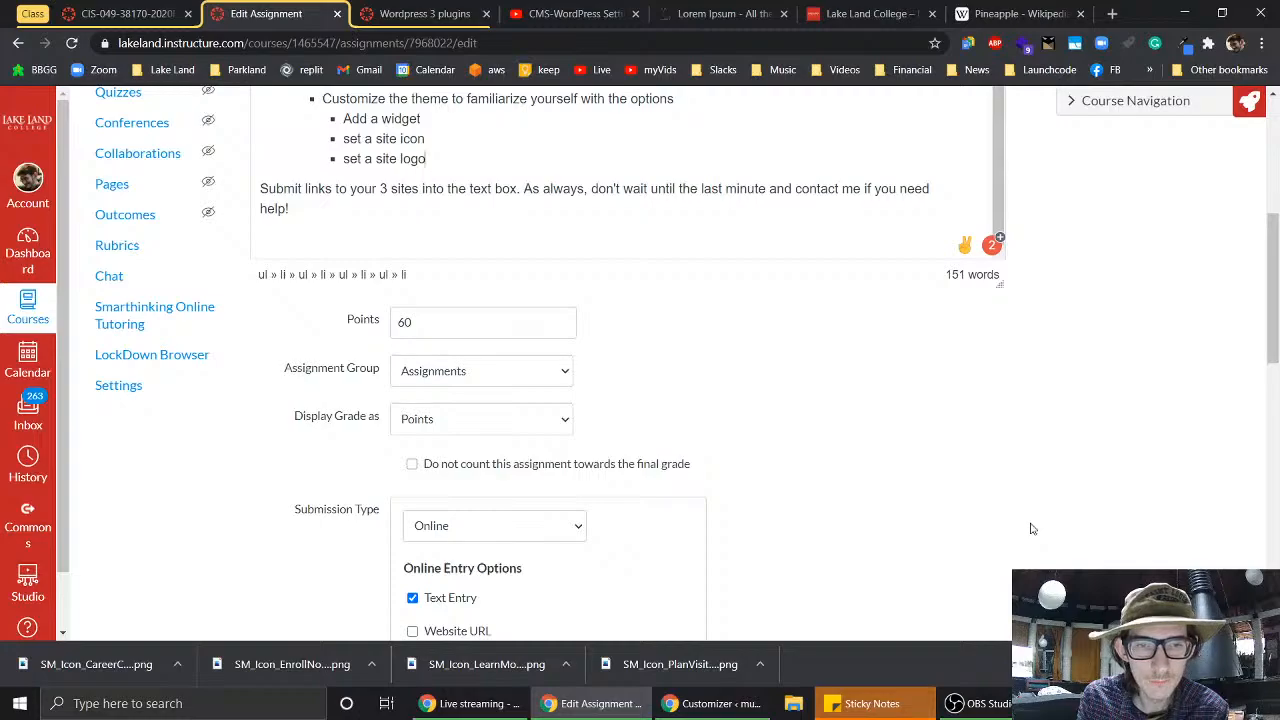
scroll(1033, 529, "down", 9)
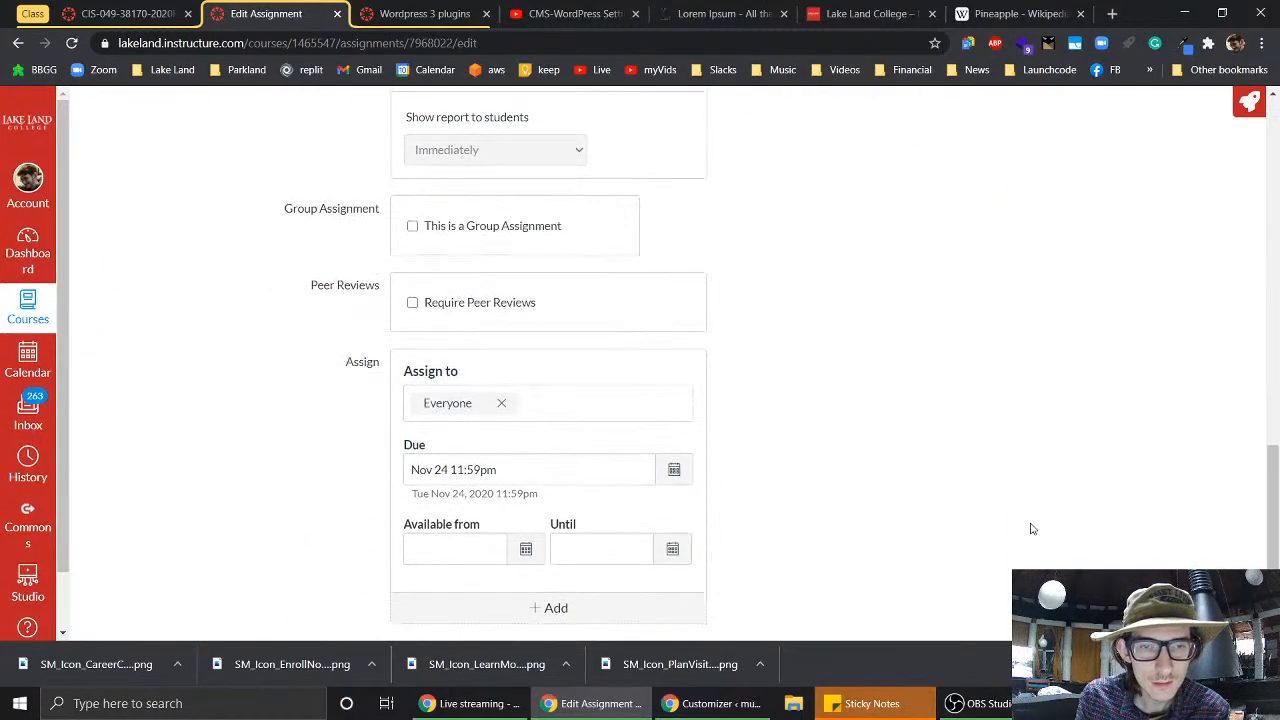
scroll(1033, 529, "down", 1)
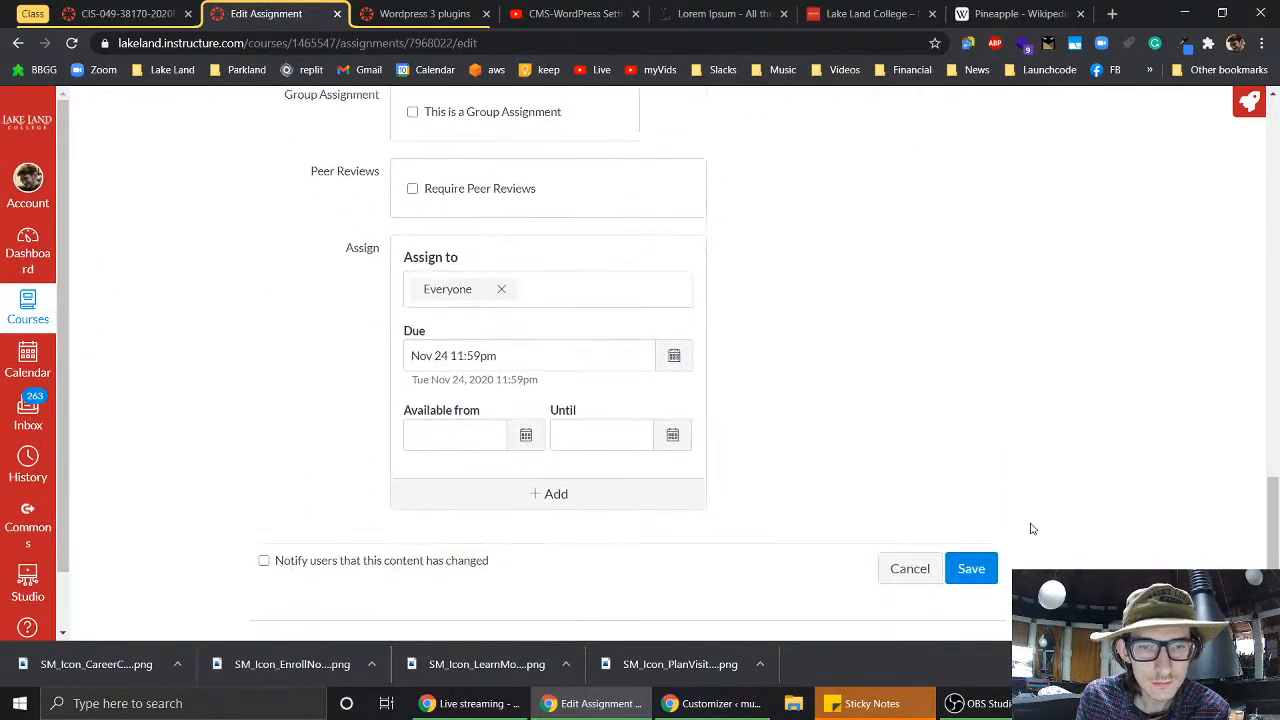
left_click(971, 569)
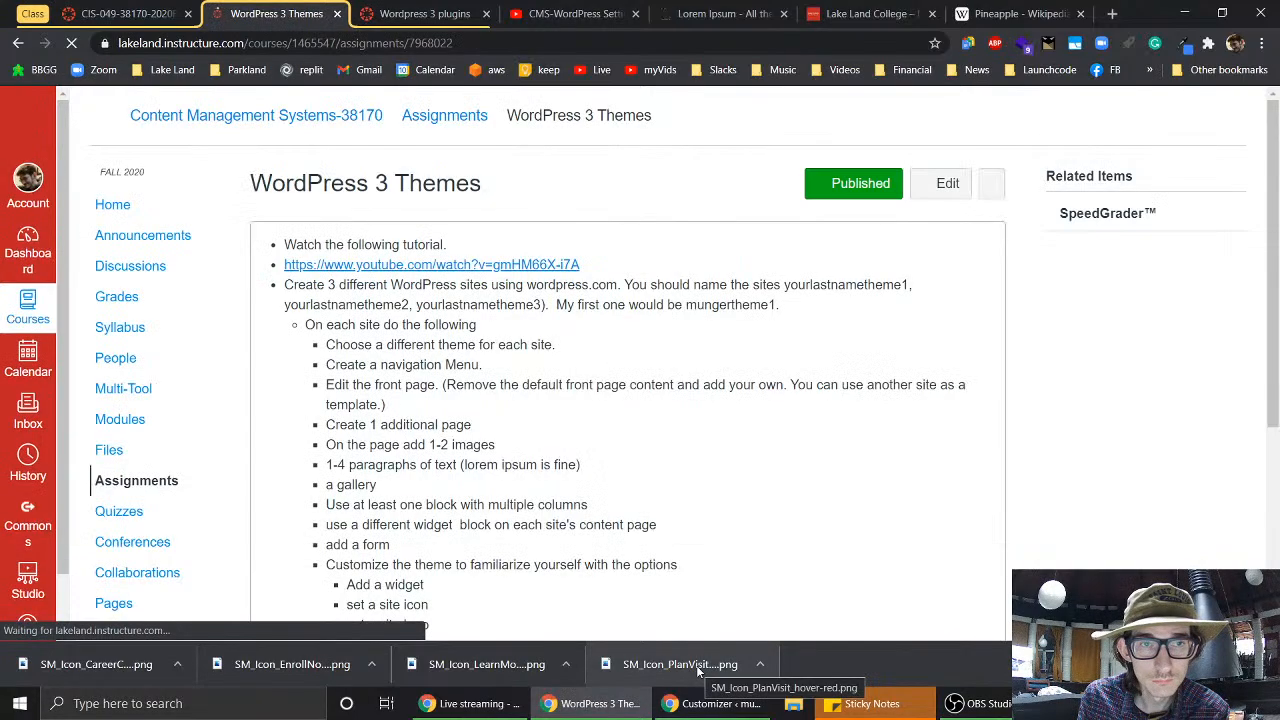
- Crop and set the pixel-art barn image as the site logo, save, and exit to Pages
left_click(690, 706)
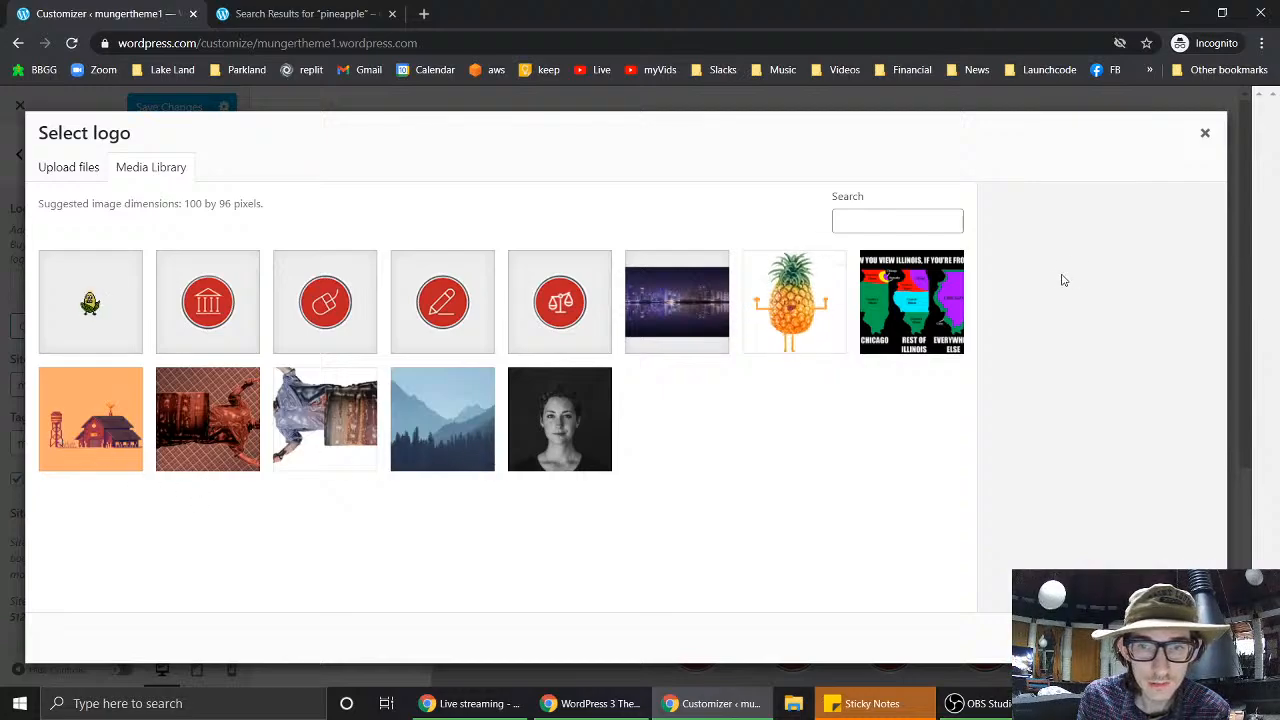
left_click(62, 428)
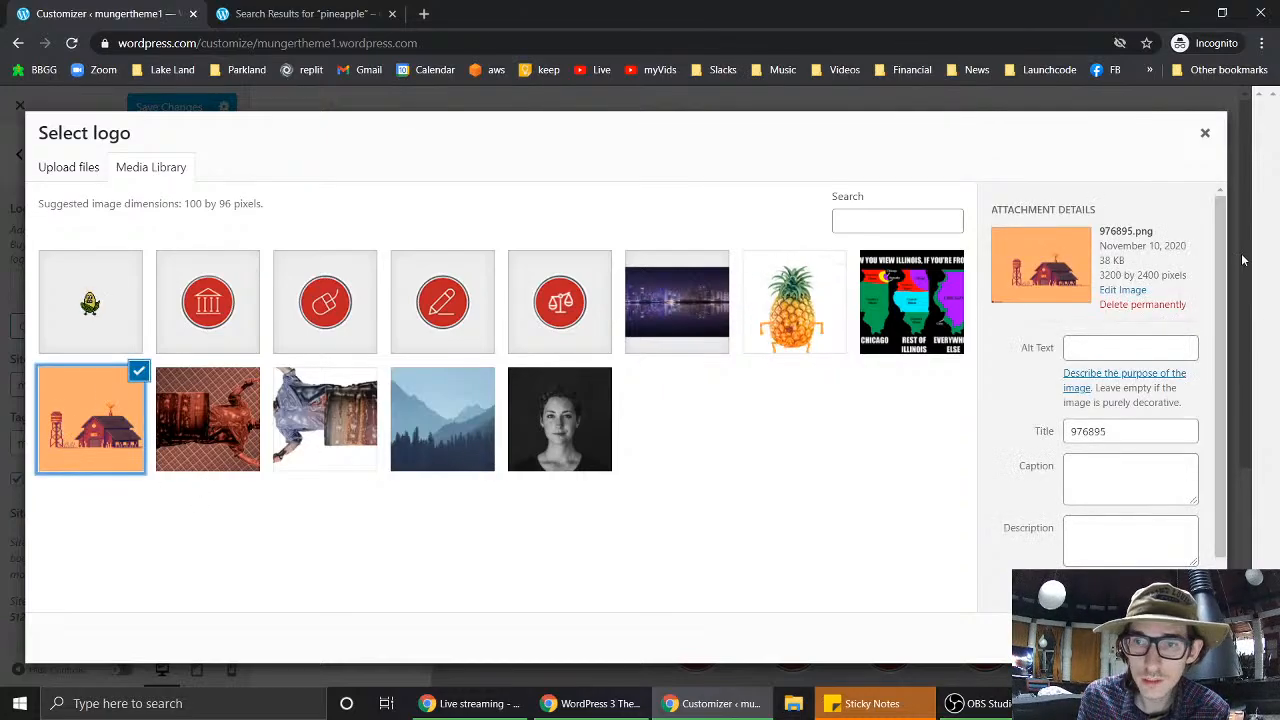
left_click(1187, 638)
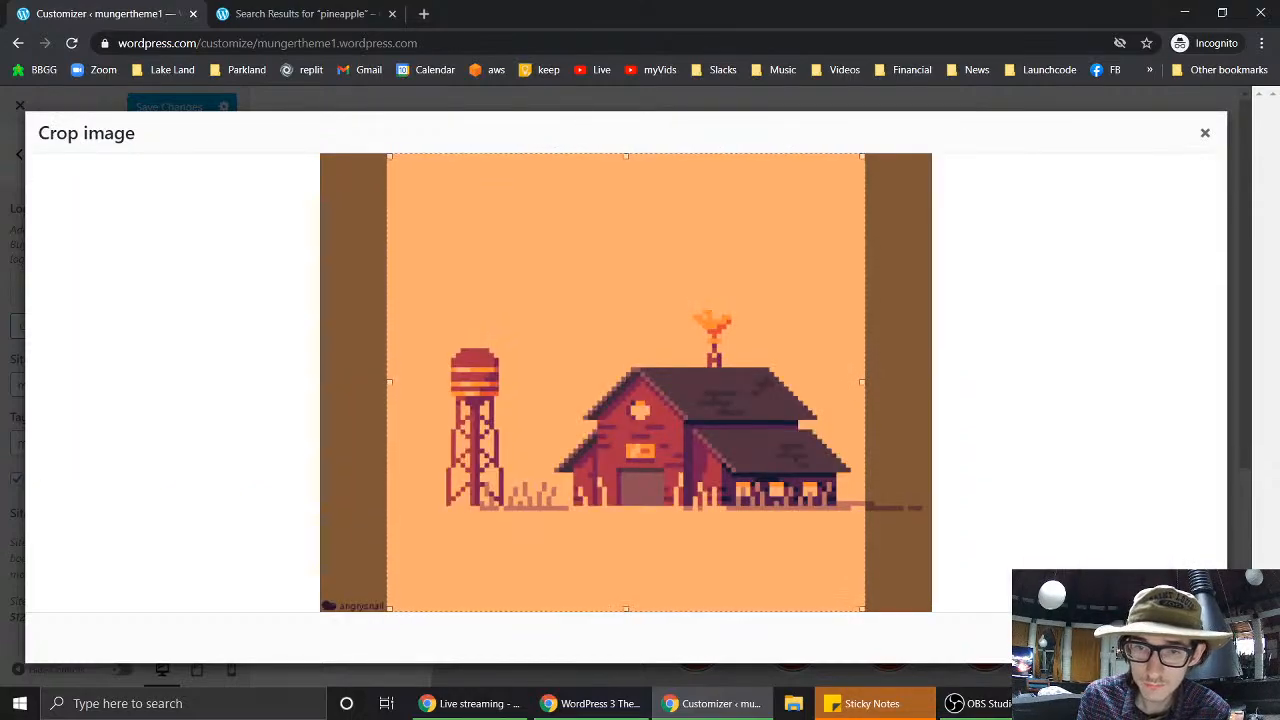
left_click(1180, 638)
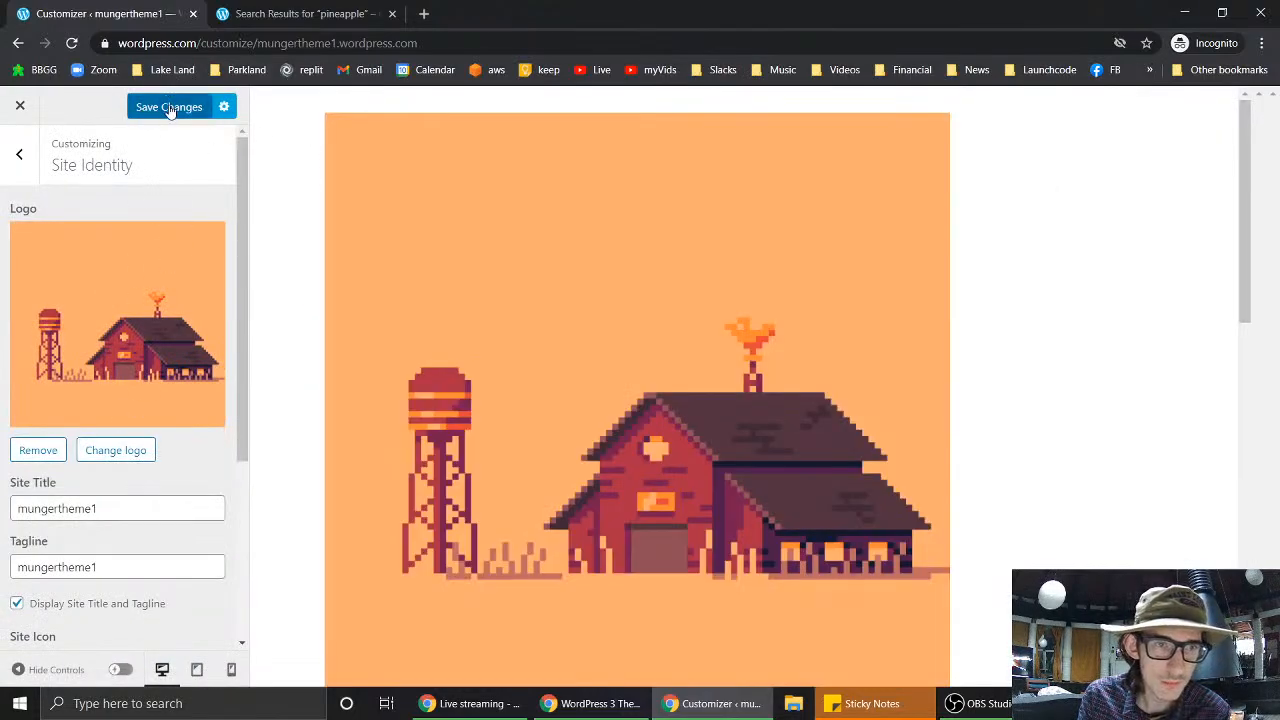
left_click(169, 107)
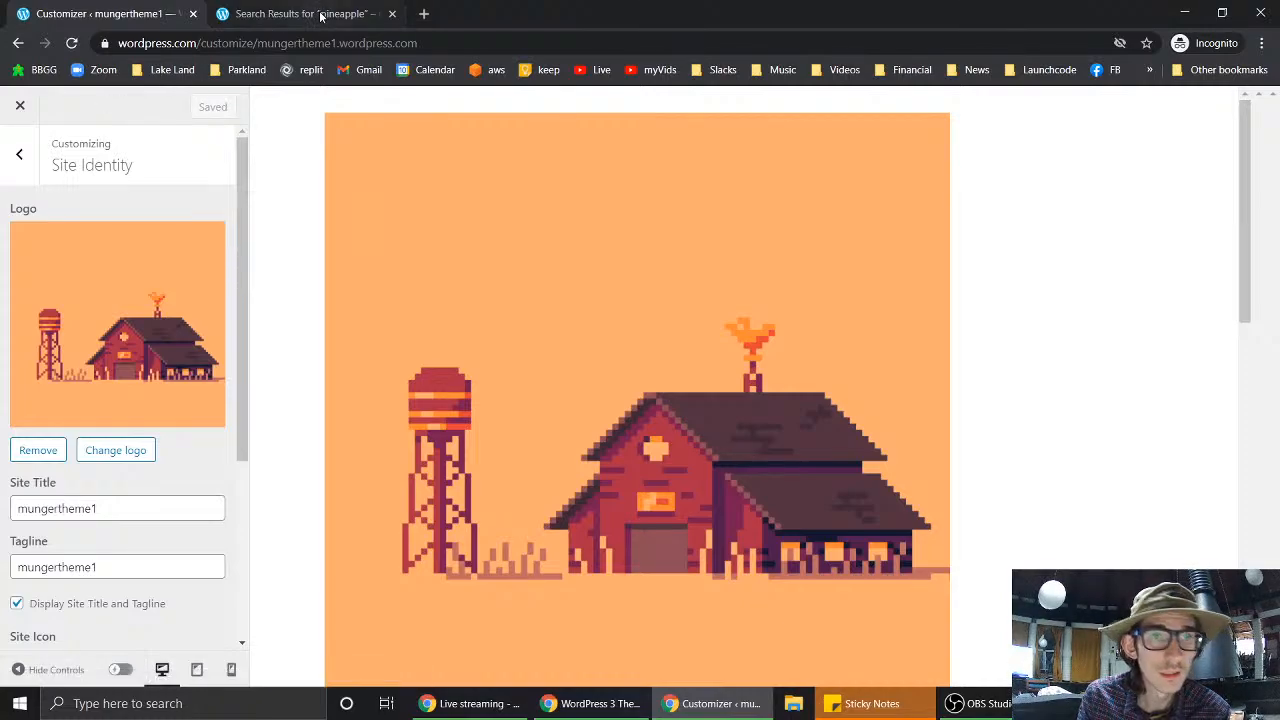
left_click(20, 105)
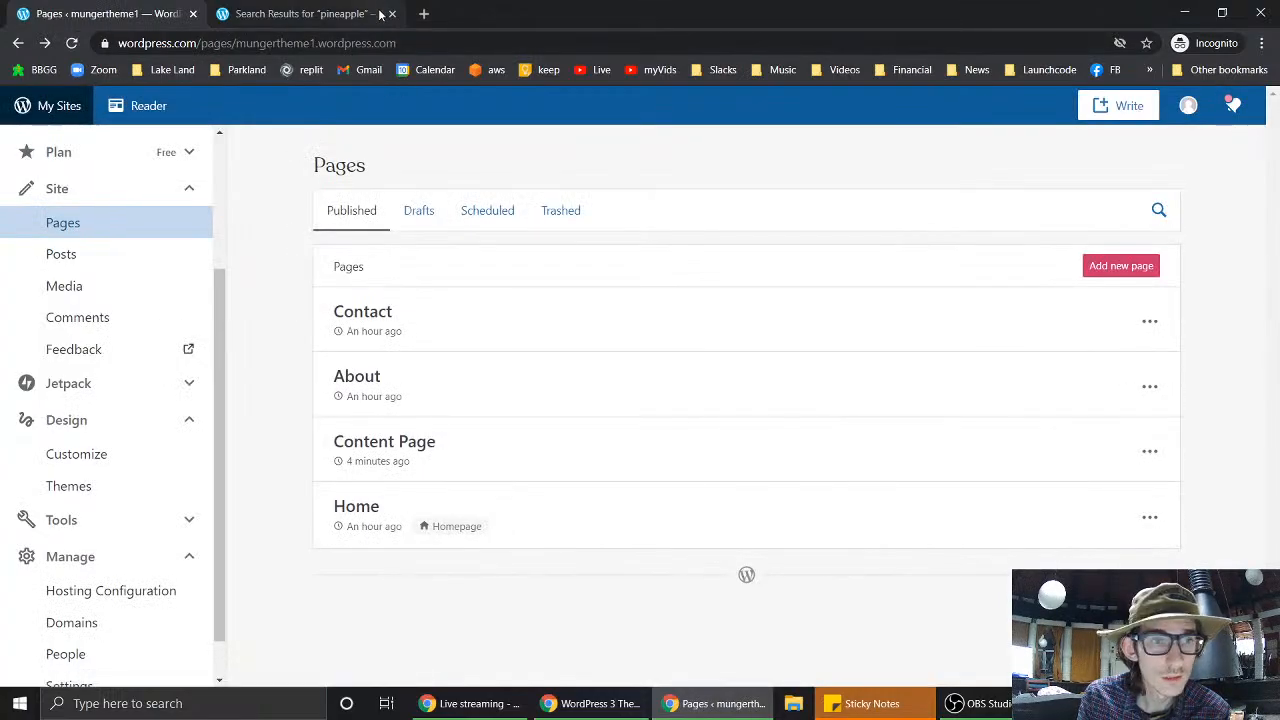
- Reload the pineapple search results to see the barn logo in the header
left_click(340, 12)
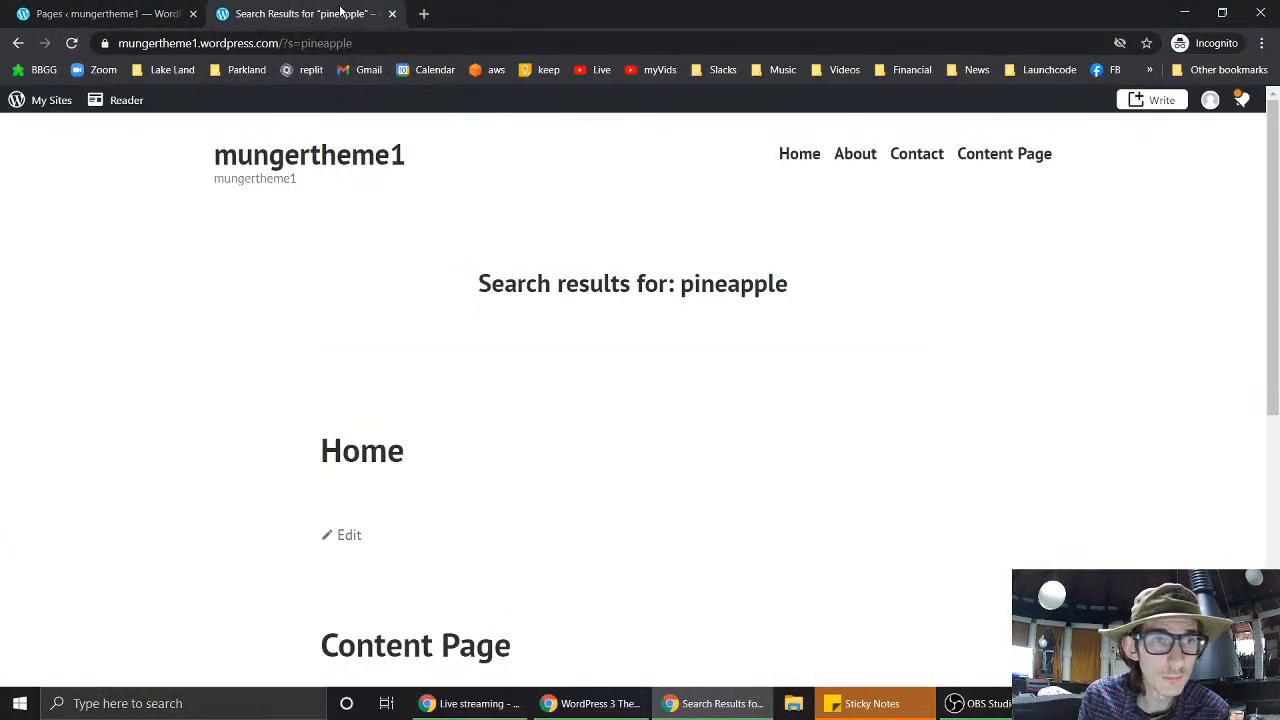
left_click(72, 44)
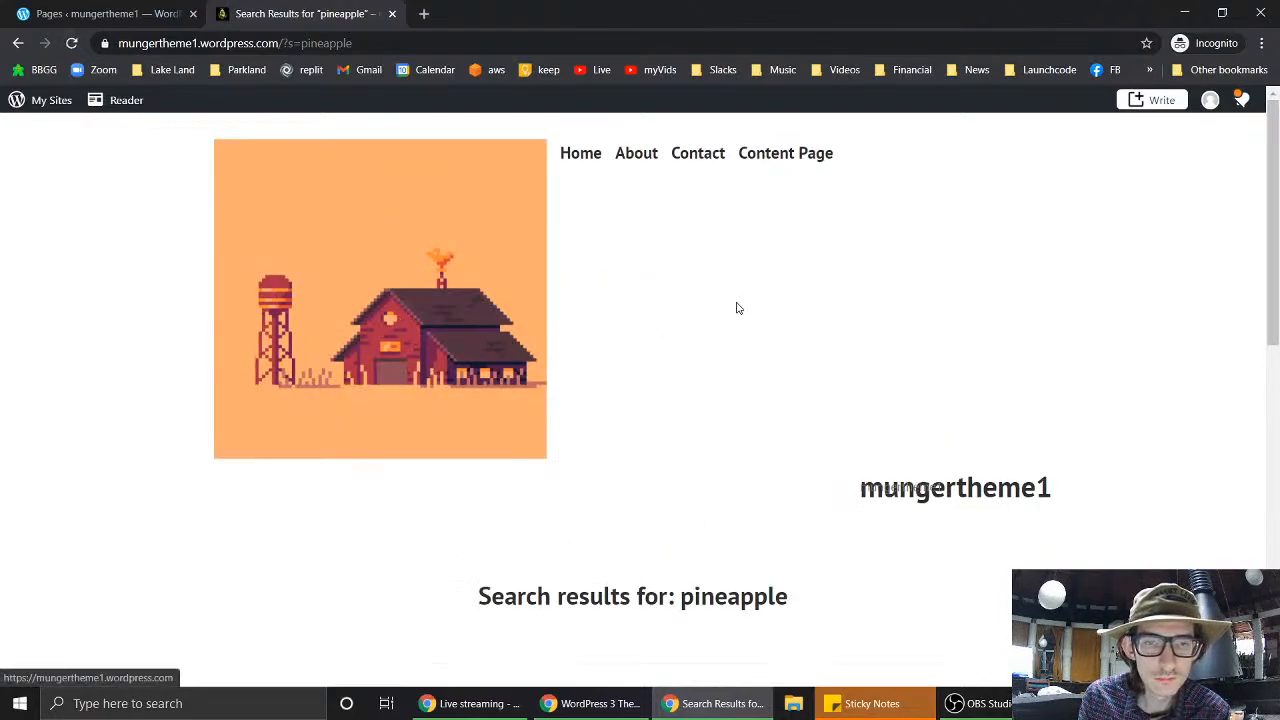
scroll(702, 335, "down", 3)
scroll(702, 335, "down", 5)
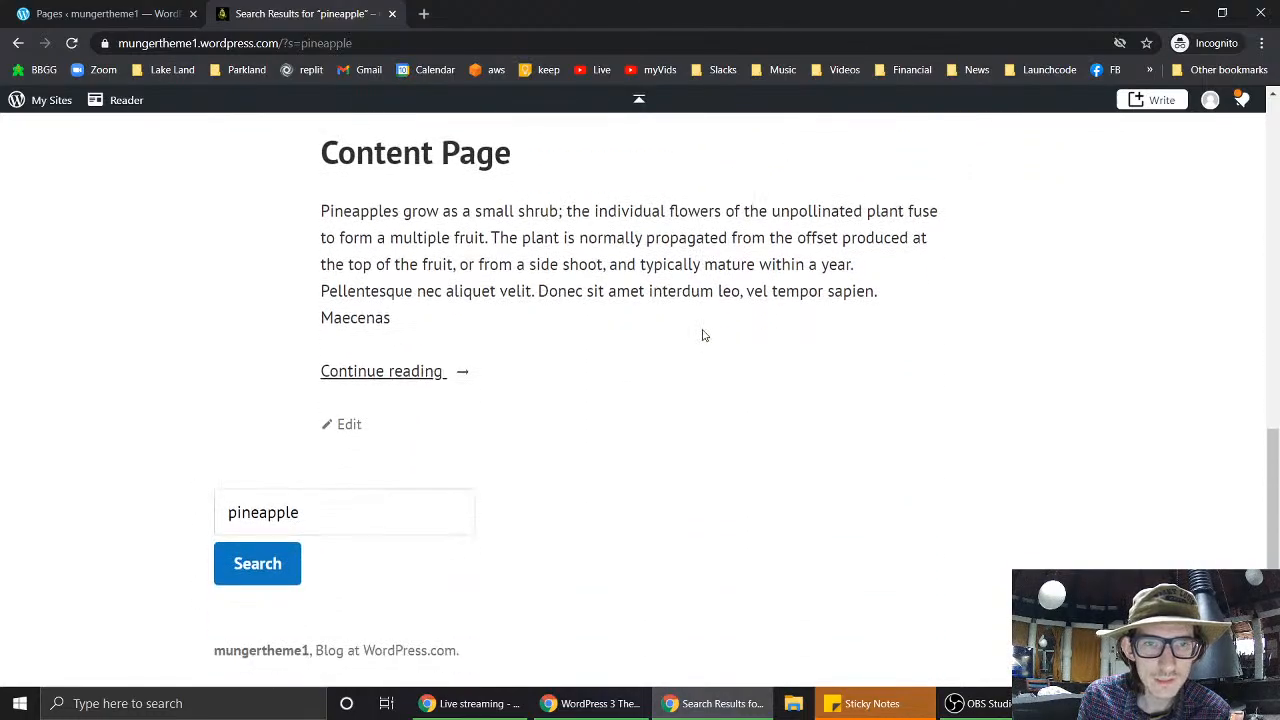
key("Home")
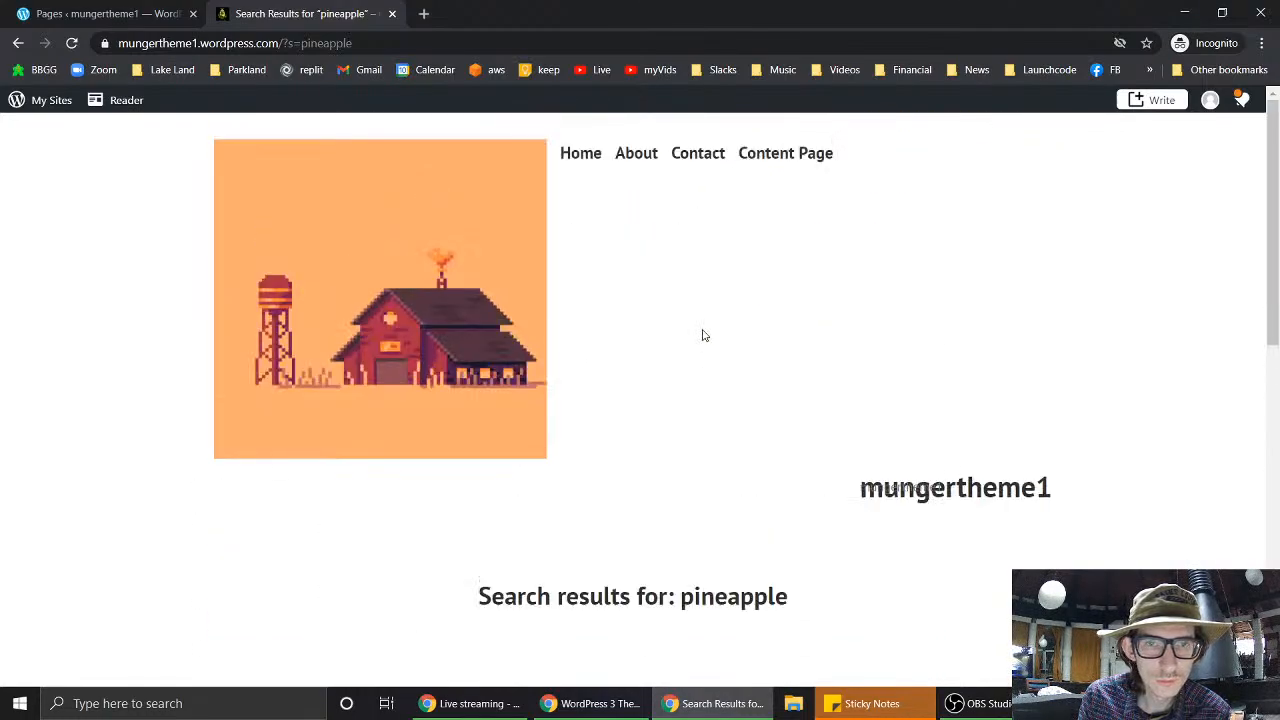
- Check that the Home page and Content Page both show the barn logo
left_click(581, 158)
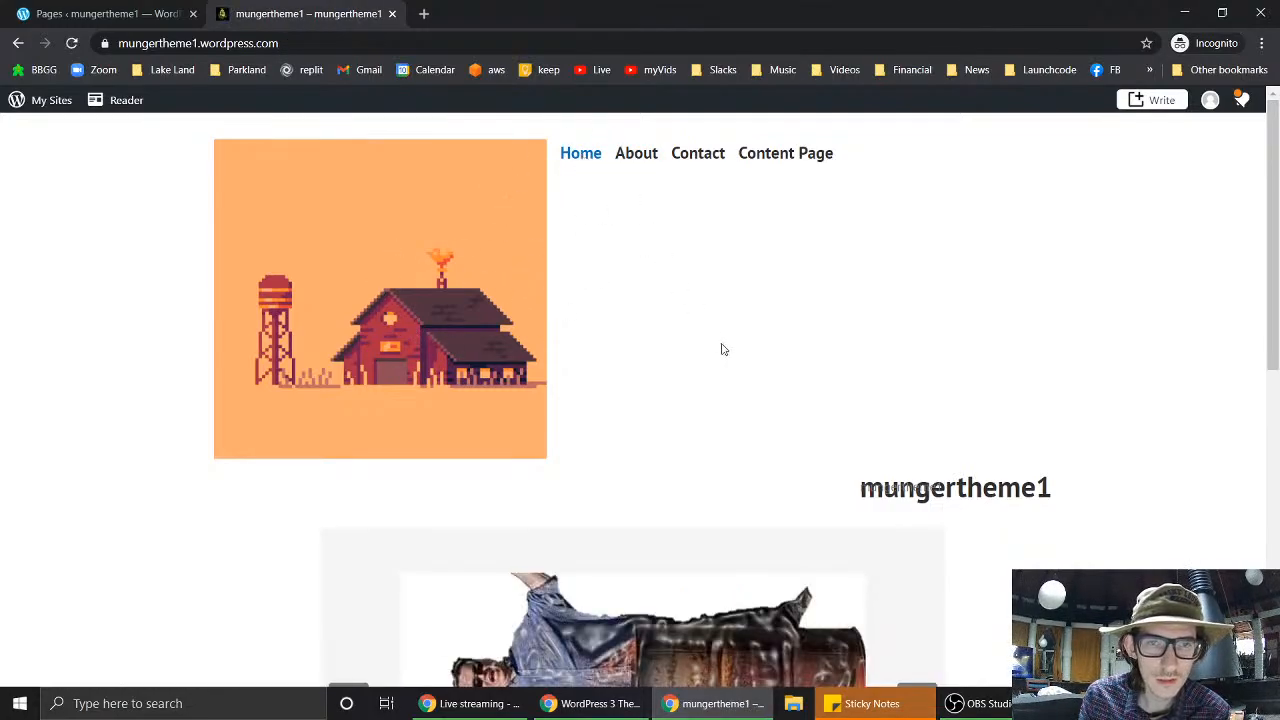
scroll(739, 373, "down", 7)
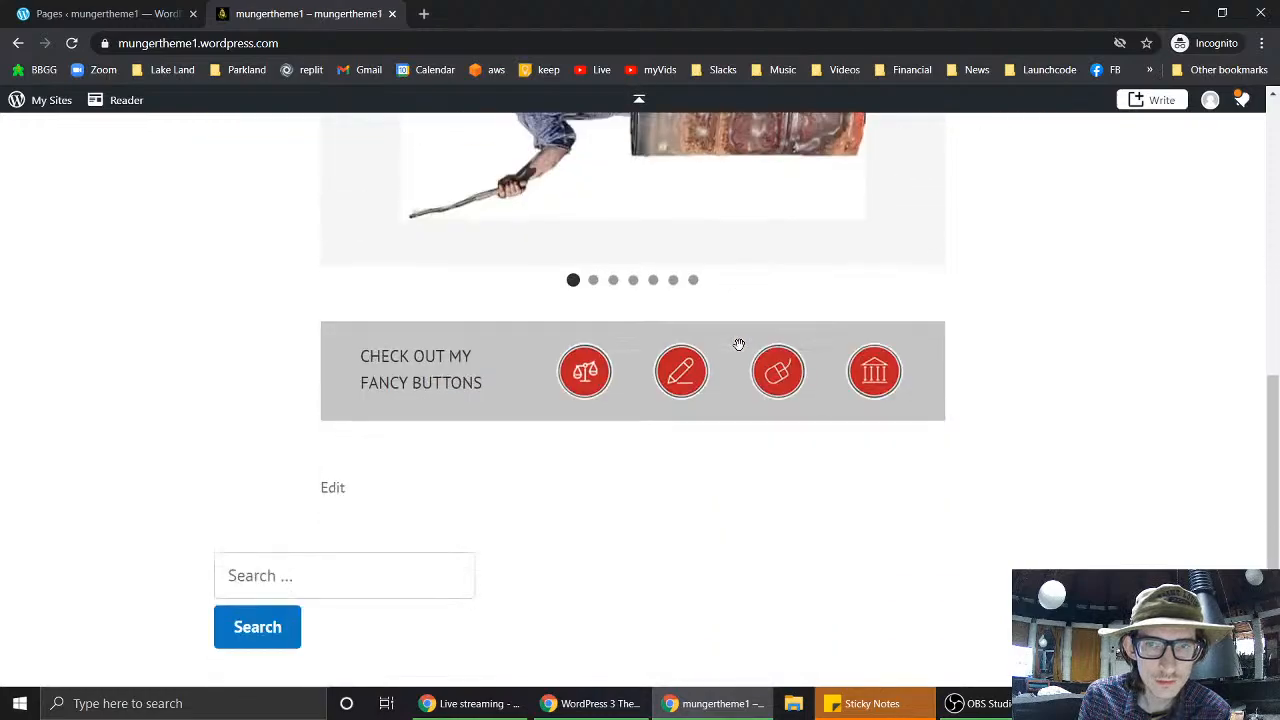
scroll(739, 345, "up", 8)
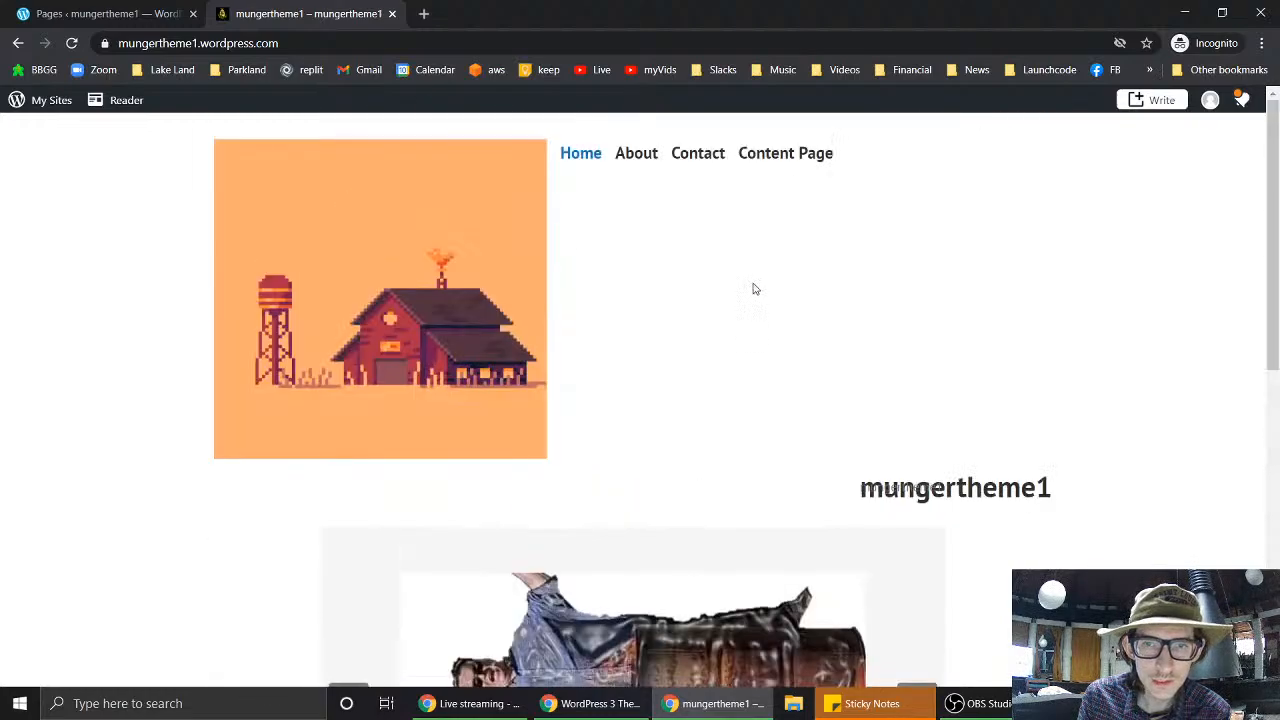
left_click(793, 153)
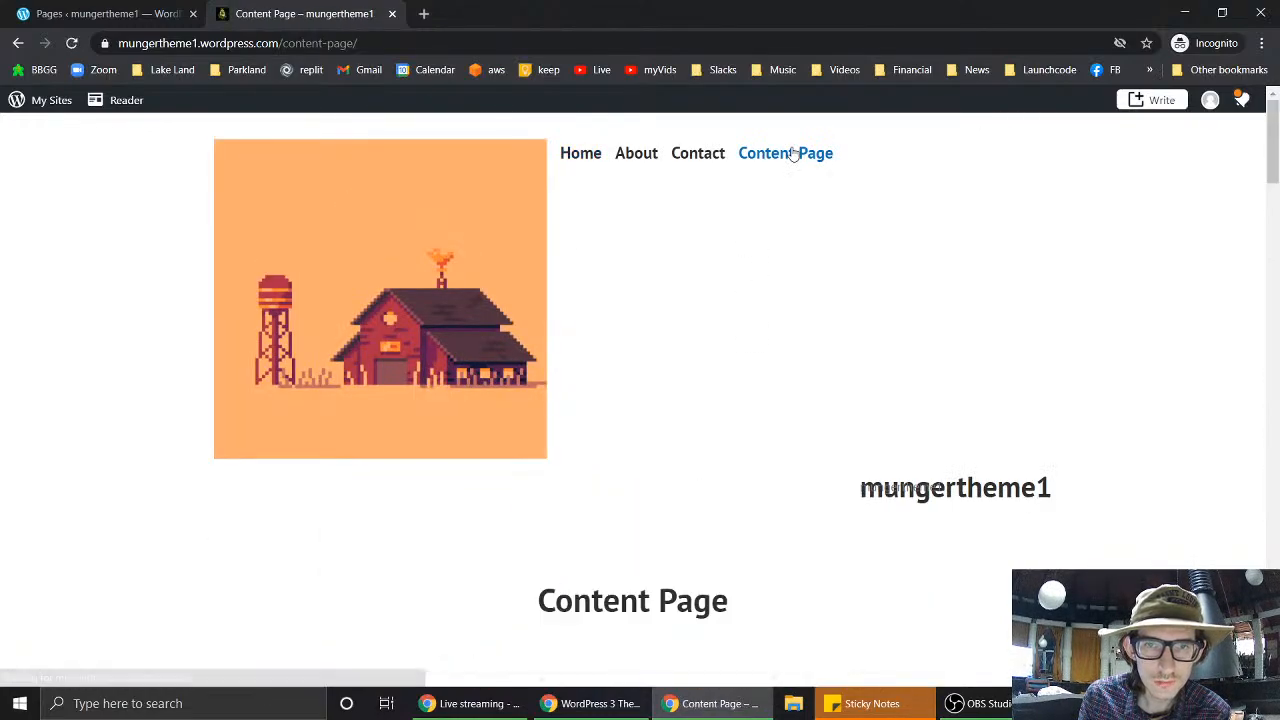
scroll(786, 376, "down", 2)
scroll(786, 376, "down", 15)
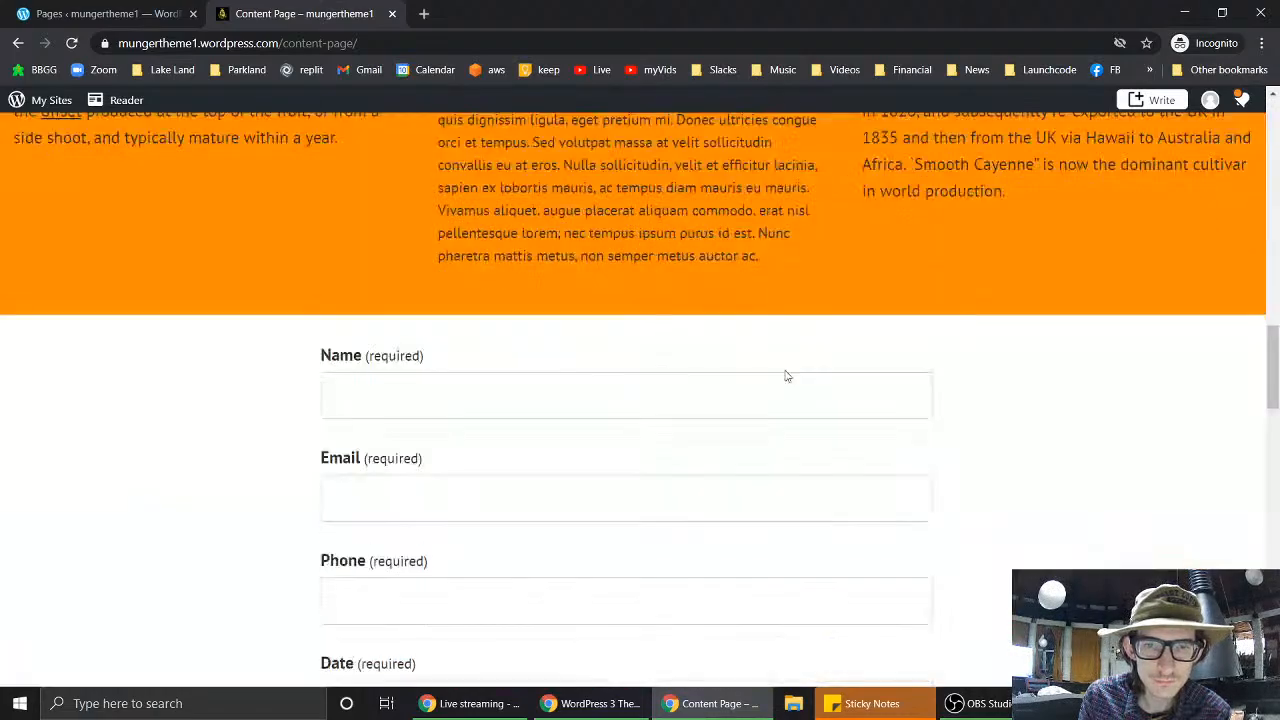
scroll(1046, 460, "down", 11)
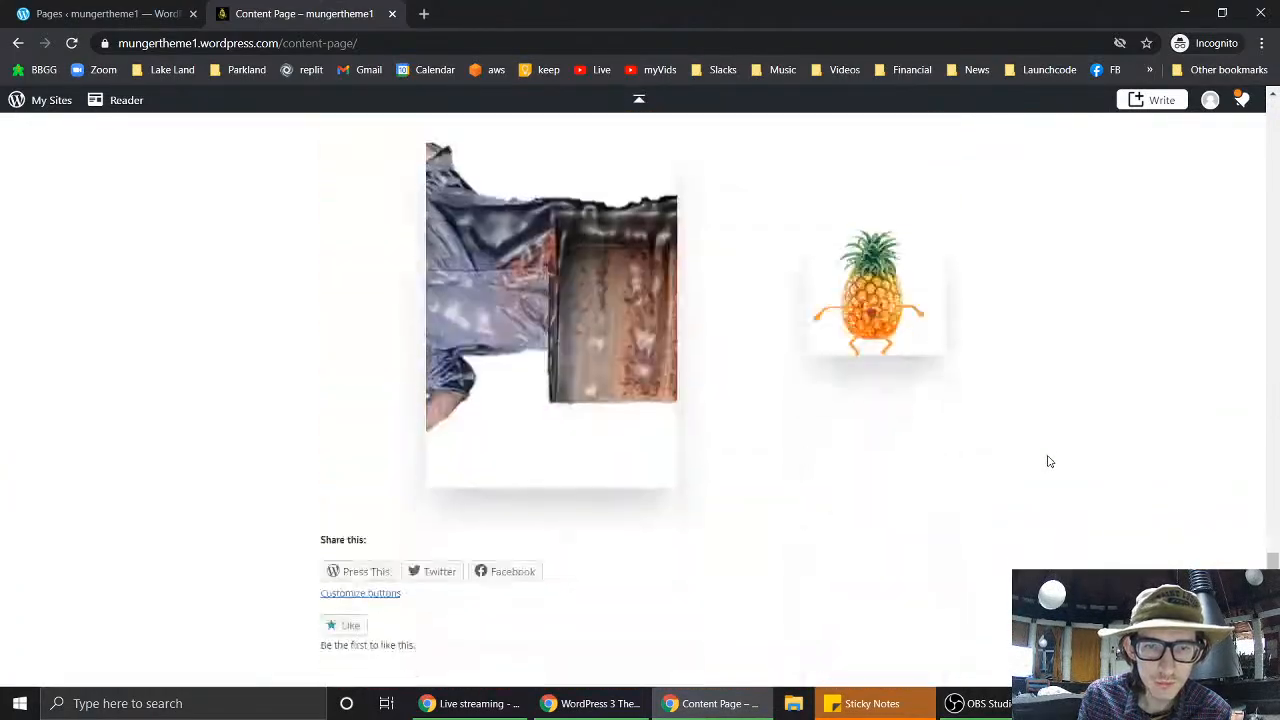
scroll(1048, 461, "up", 6)
key("Home")
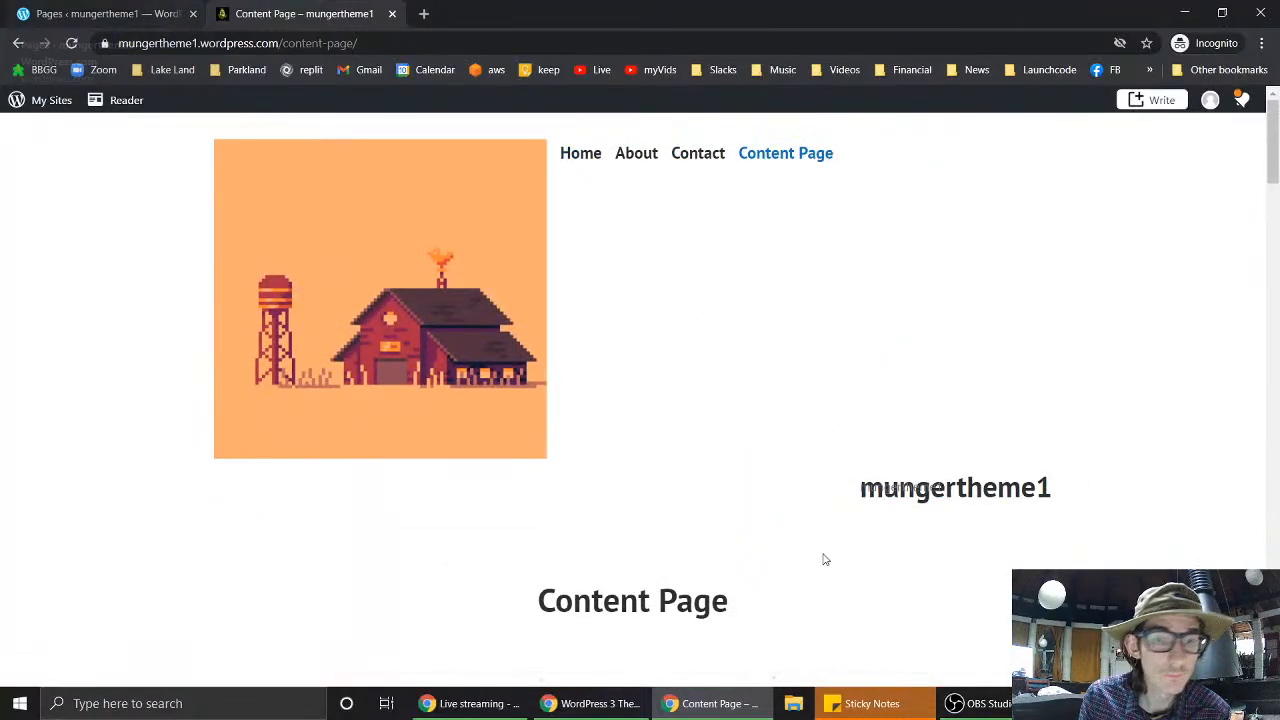
left_click(484, 705)
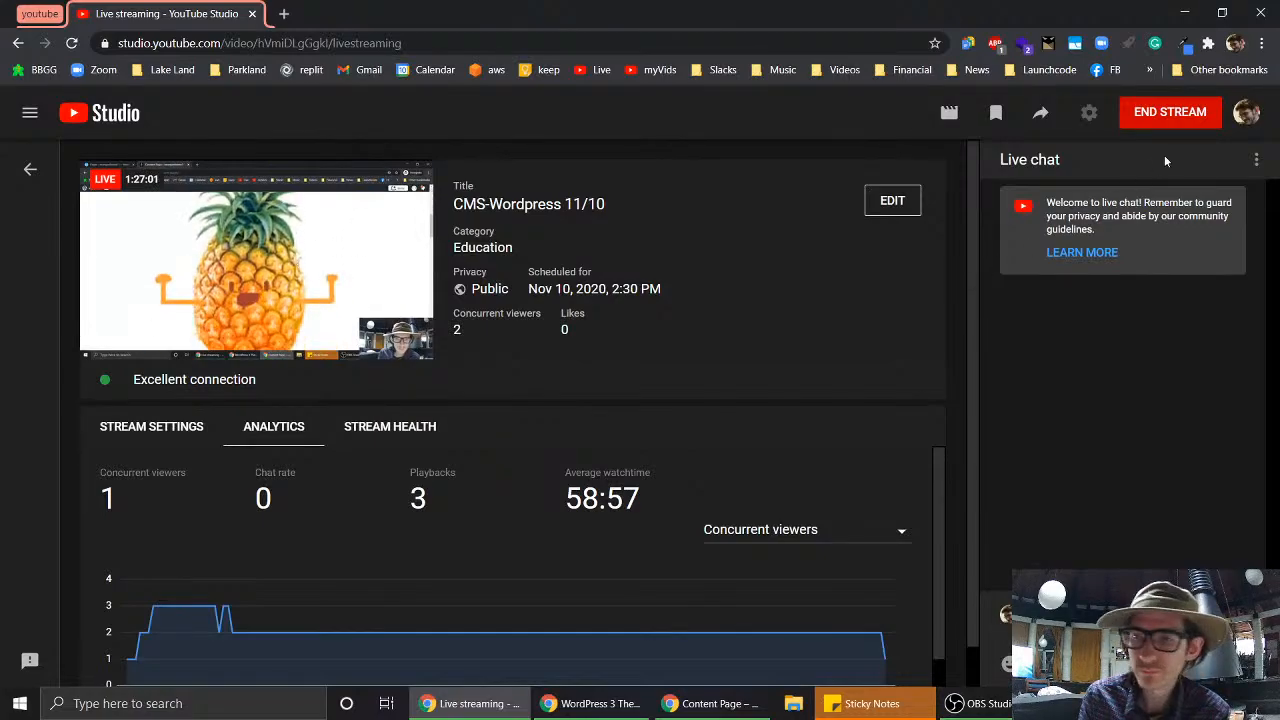
- End the CMS-Wordpress 11/10 live stream and bring OBS Studio forward
left_click(1178, 114)
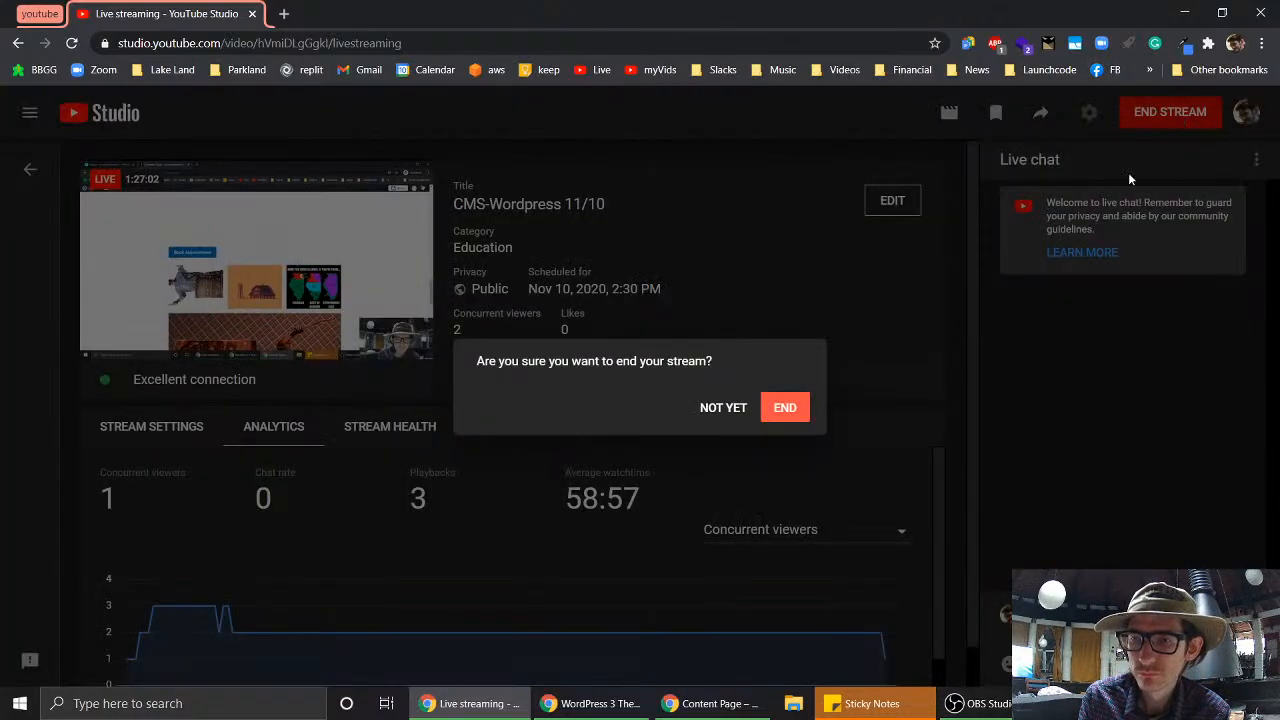
left_click(783, 412)
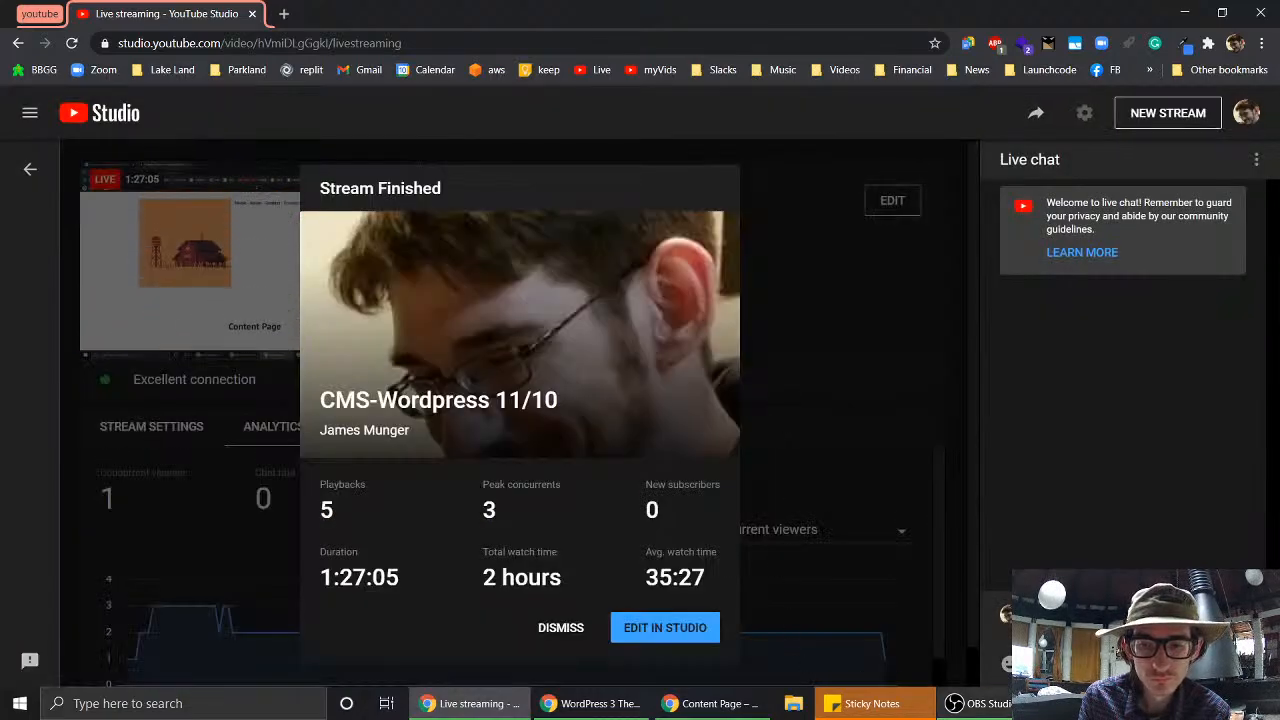
left_click(1012, 703)
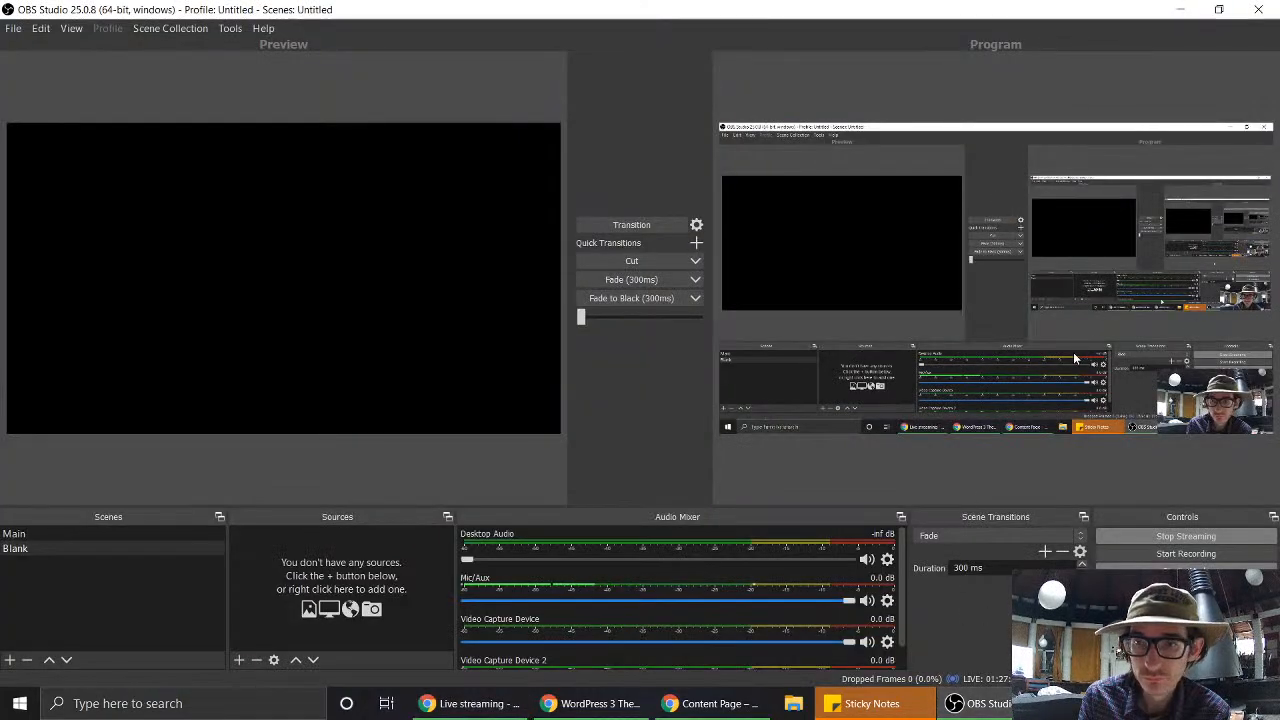